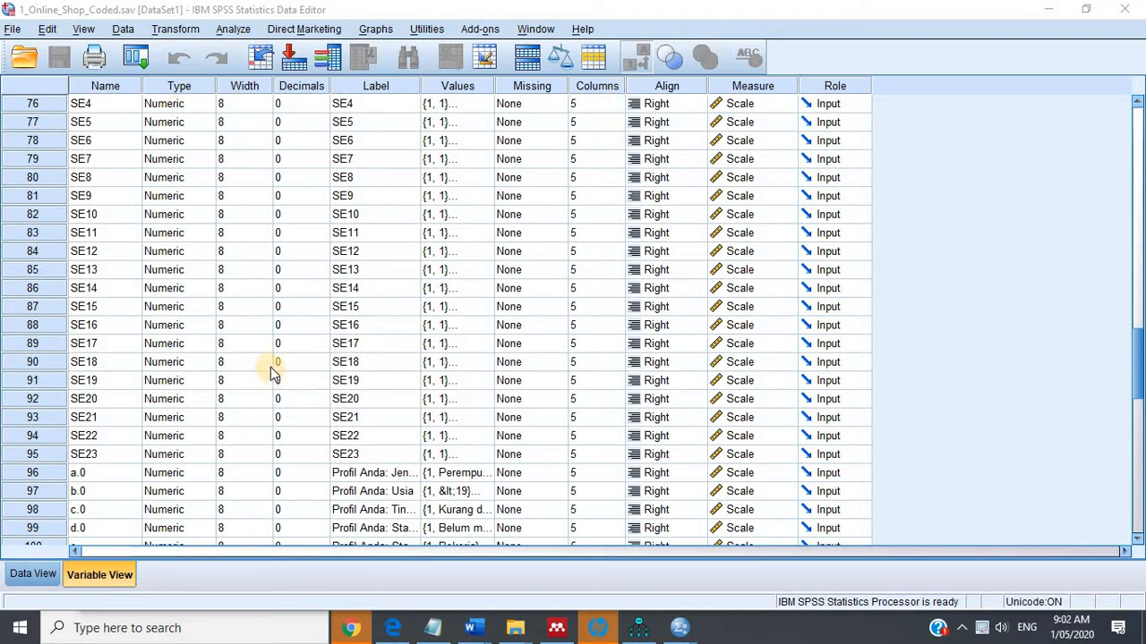
scroll(270, 367, "down", 6)
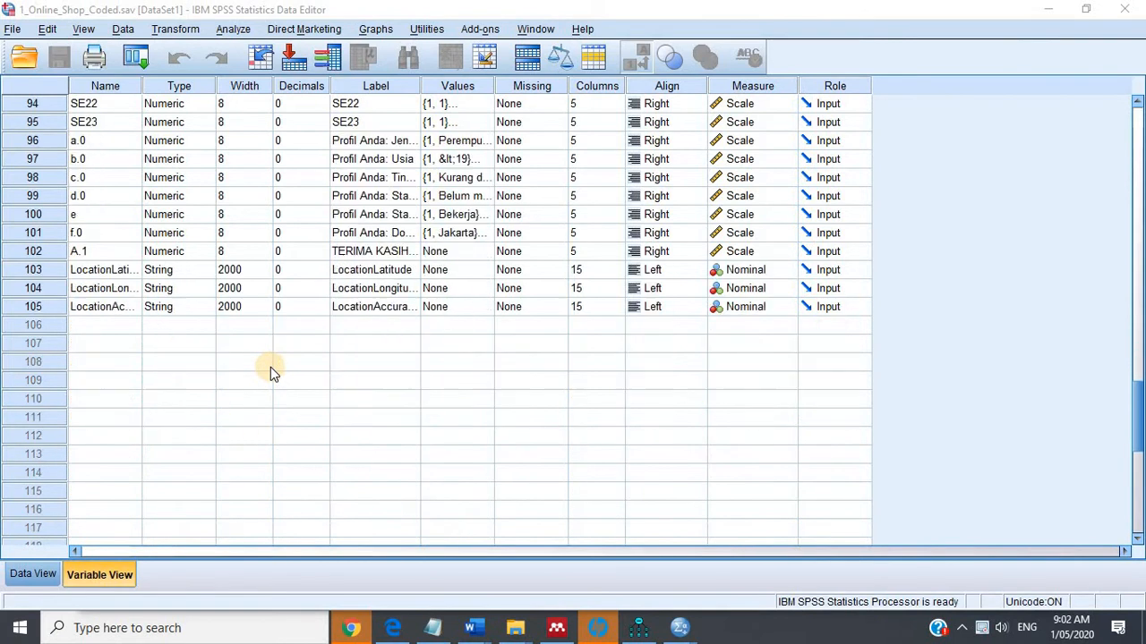
scroll(271, 367, "up", 3)
left_click(40, 574)
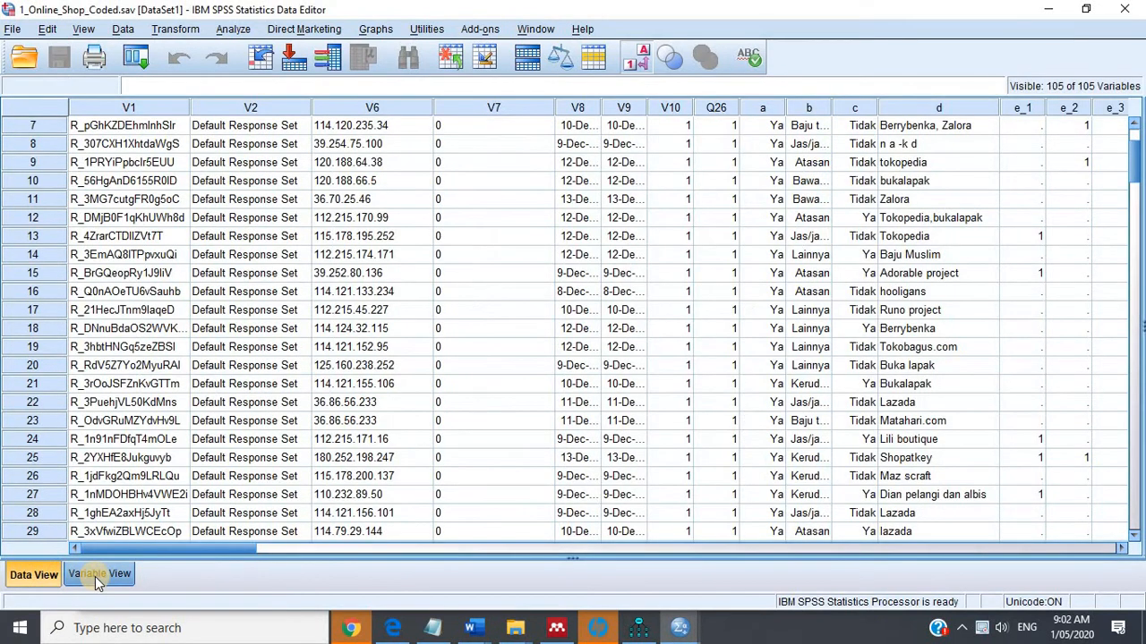
left_click(99, 574)
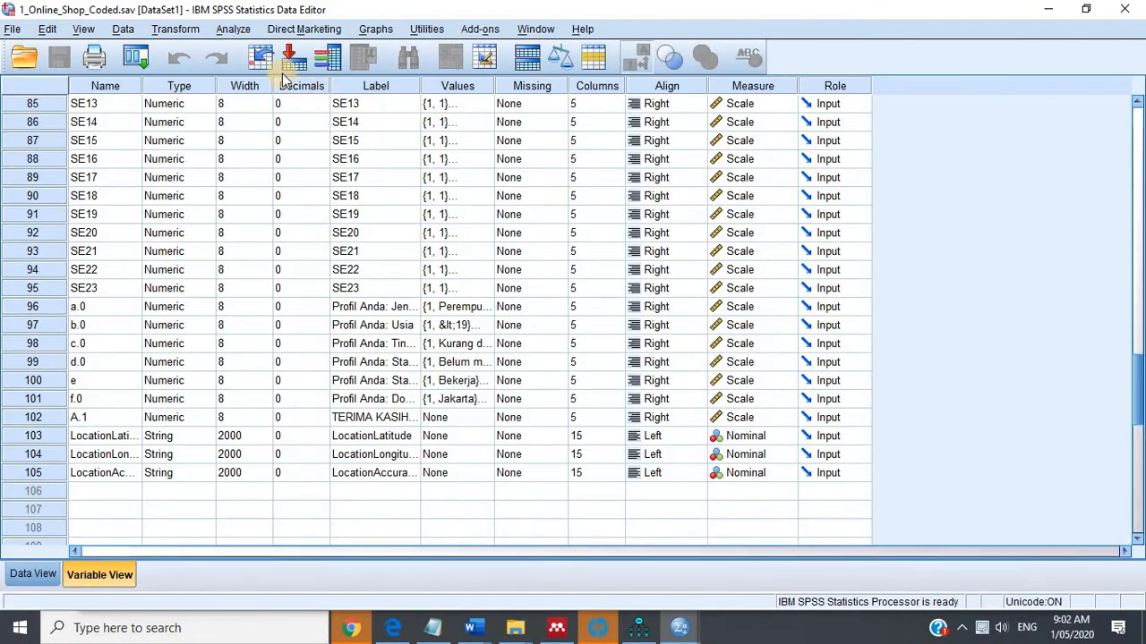
Start a Factor analysis under Dimension Reduction and add SI1 through SI21 as the analysis variables.
left_click(235, 28)
mouse_move(340, 297)
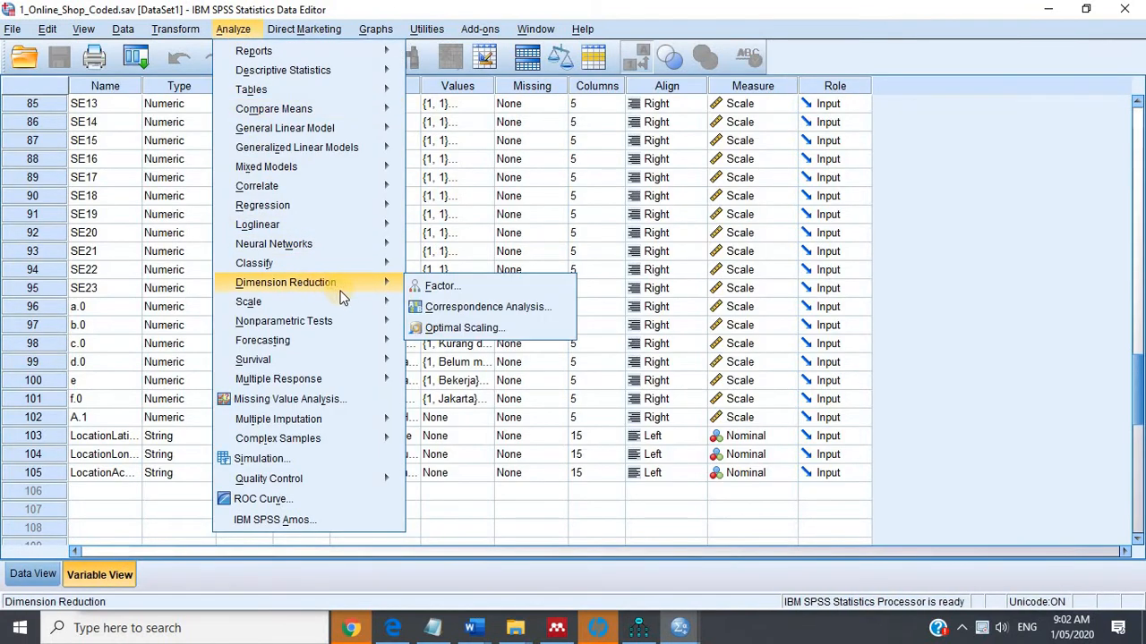
left_click(425, 286)
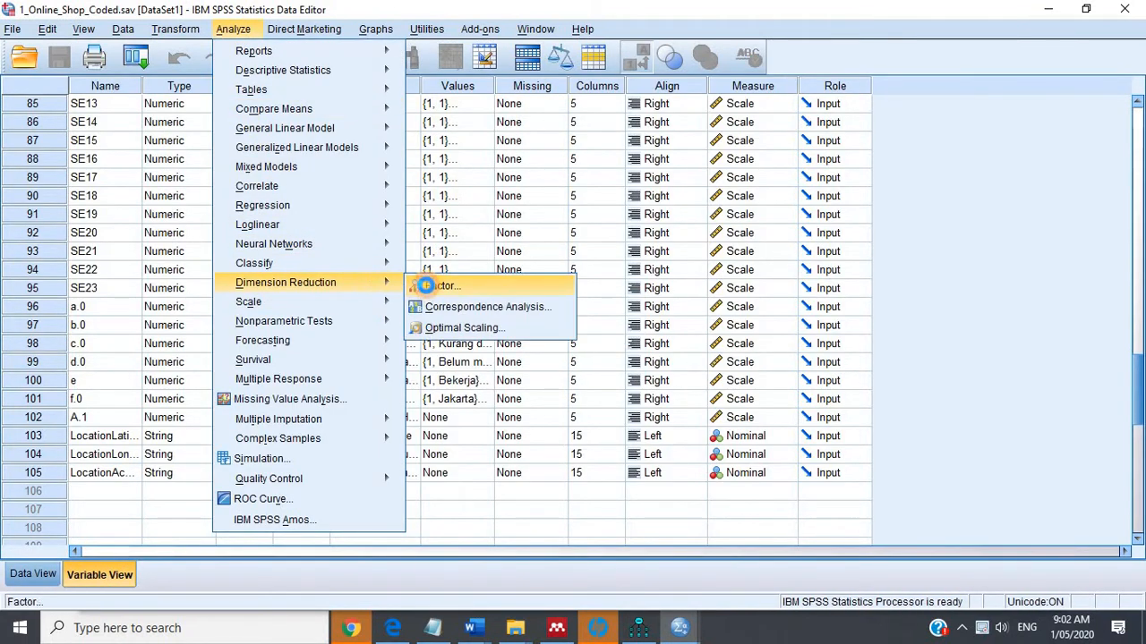
scroll(703, 242, "down", 5)
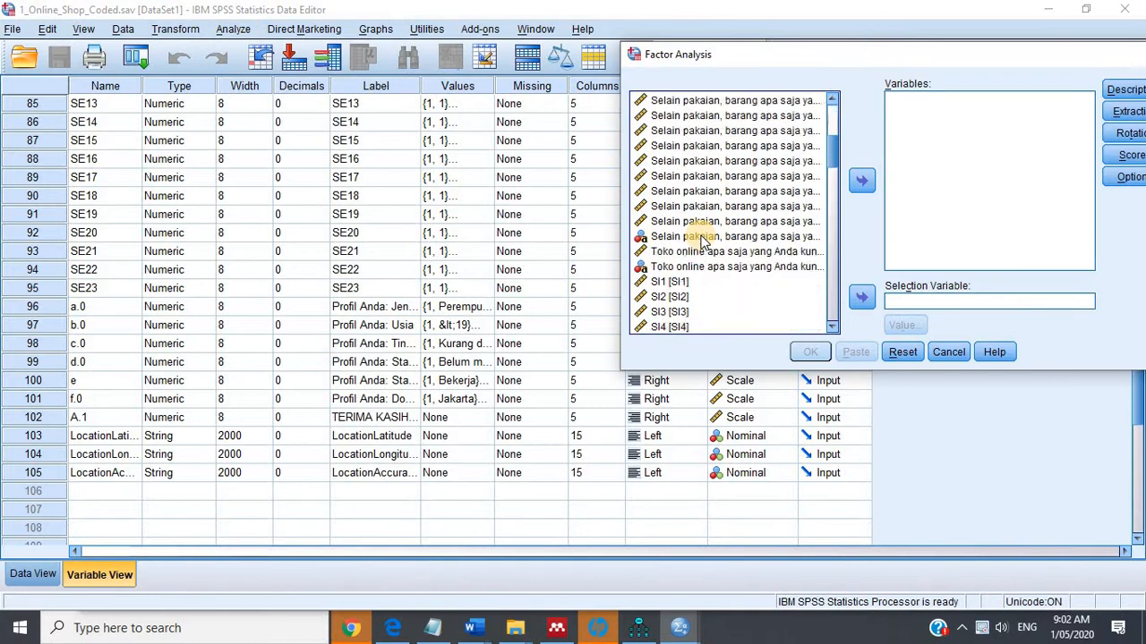
scroll(702, 240, "down", 1)
left_click(703, 237)
scroll(702, 237, "down", 1)
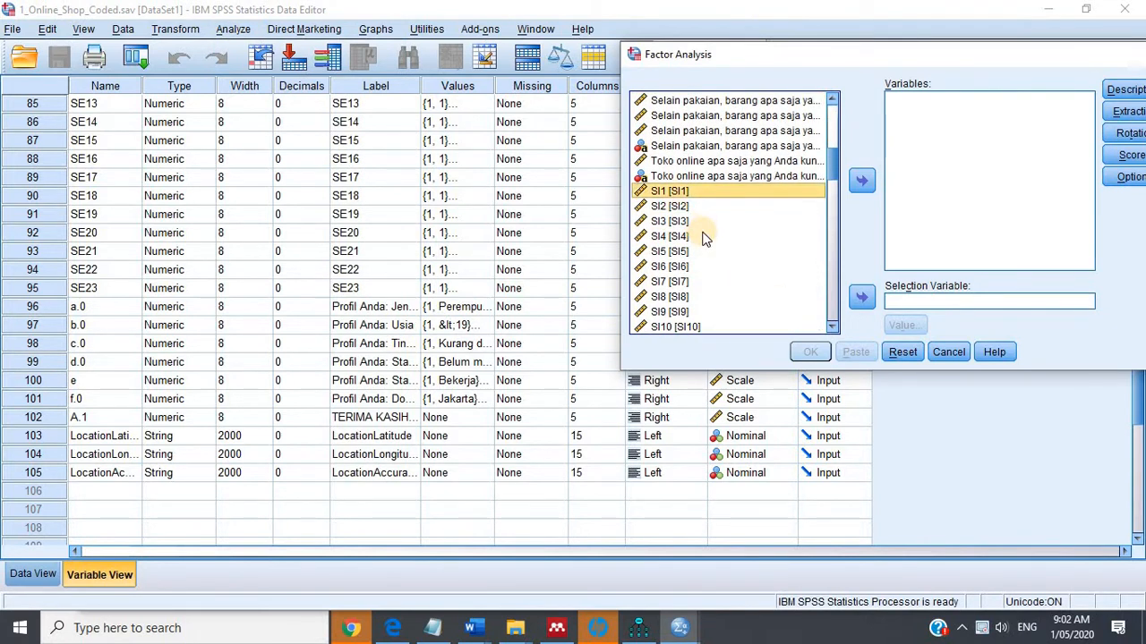
scroll(702, 237, "down", 2)
left_click(683, 237)
scroll(683, 237, "down", 2)
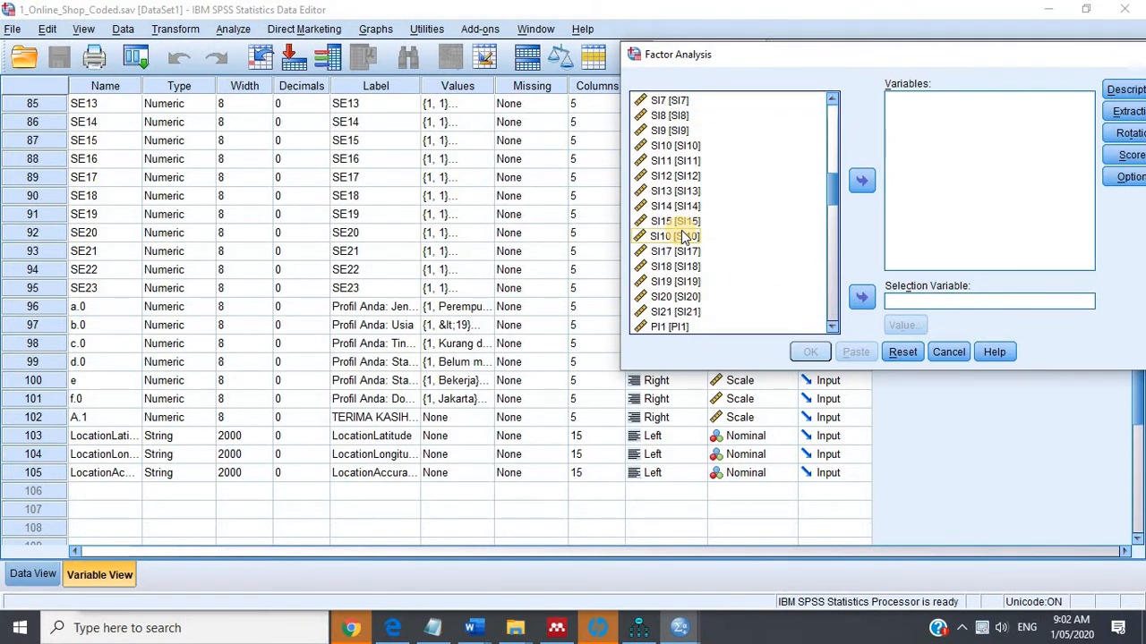
left_click(676, 312, "shift")
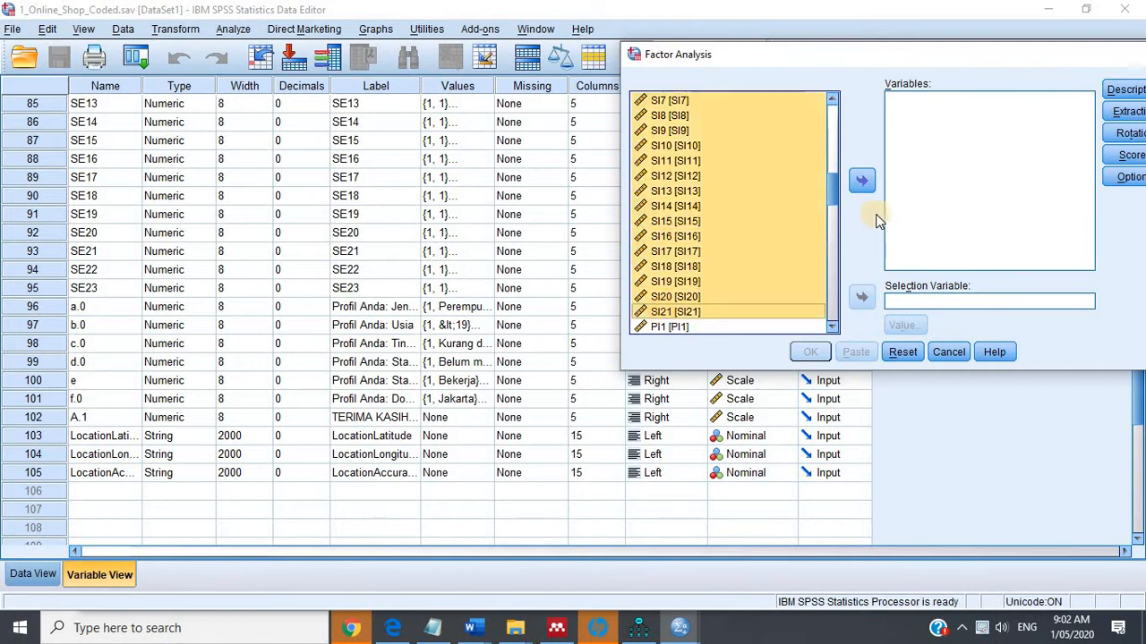
left_click(862, 183)
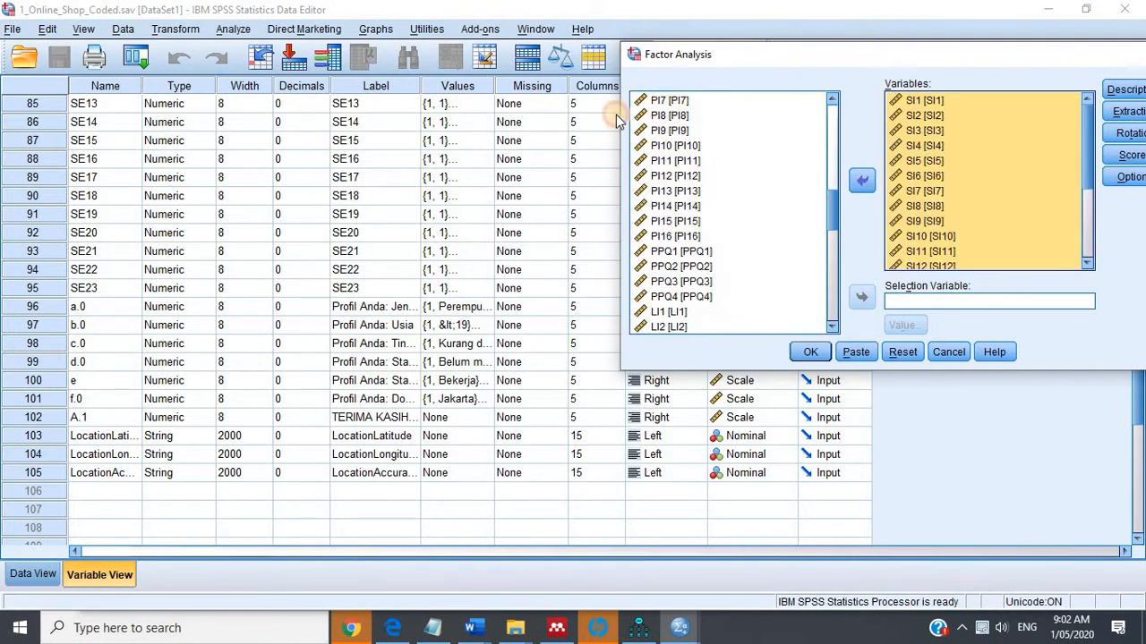
Set the factor analysis options to sort coefficients by size and suppress small coefficients with an absolute value below .4.
left_click_drag(662, 54, 384, 117)
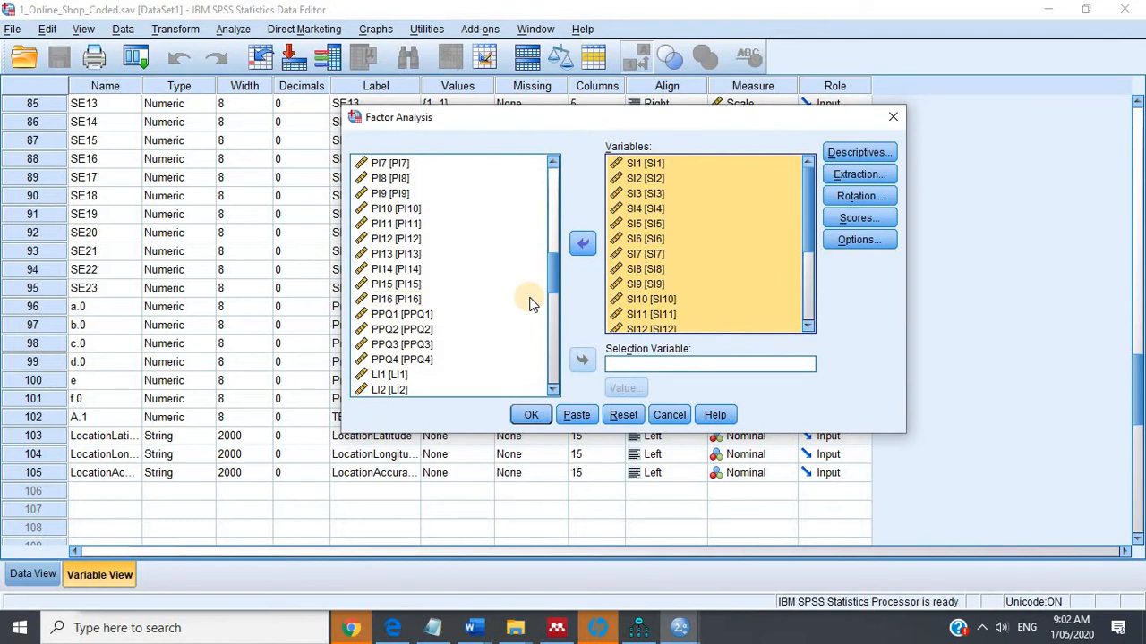
left_click(855, 240)
left_click(268, 318)
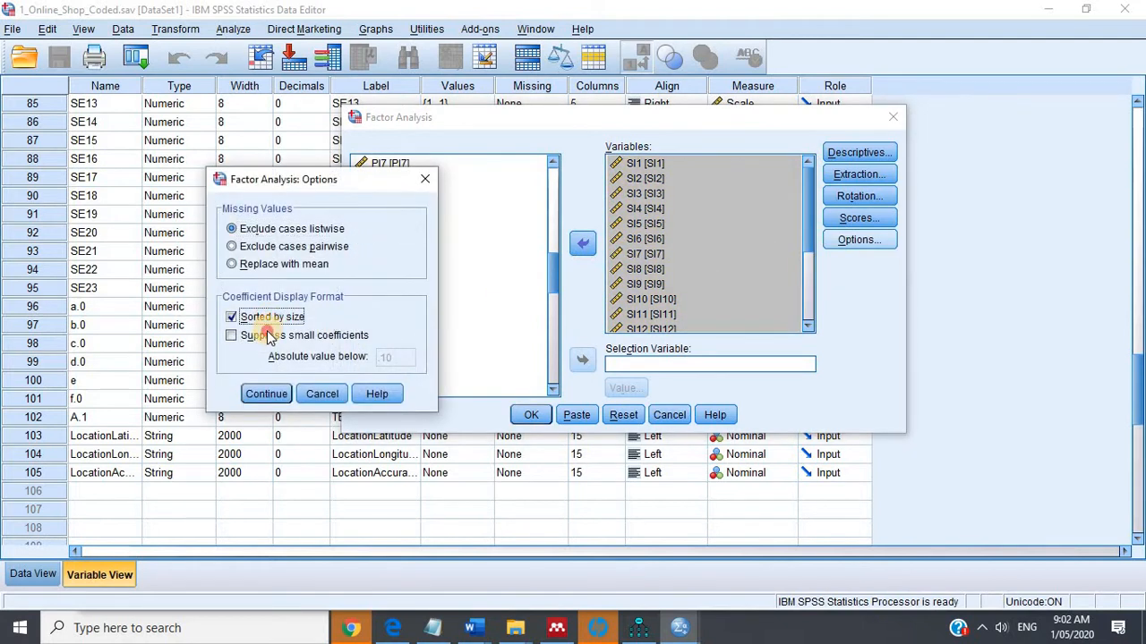
left_click(268, 335)
double_click(411, 360)
key("BackSpace")
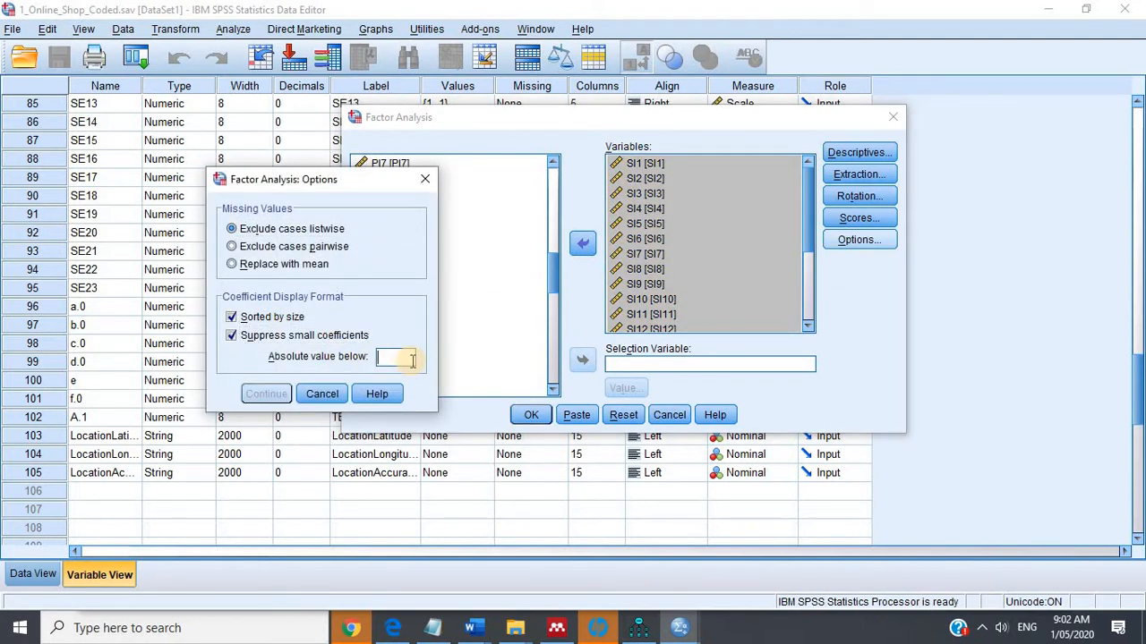
type(".4")
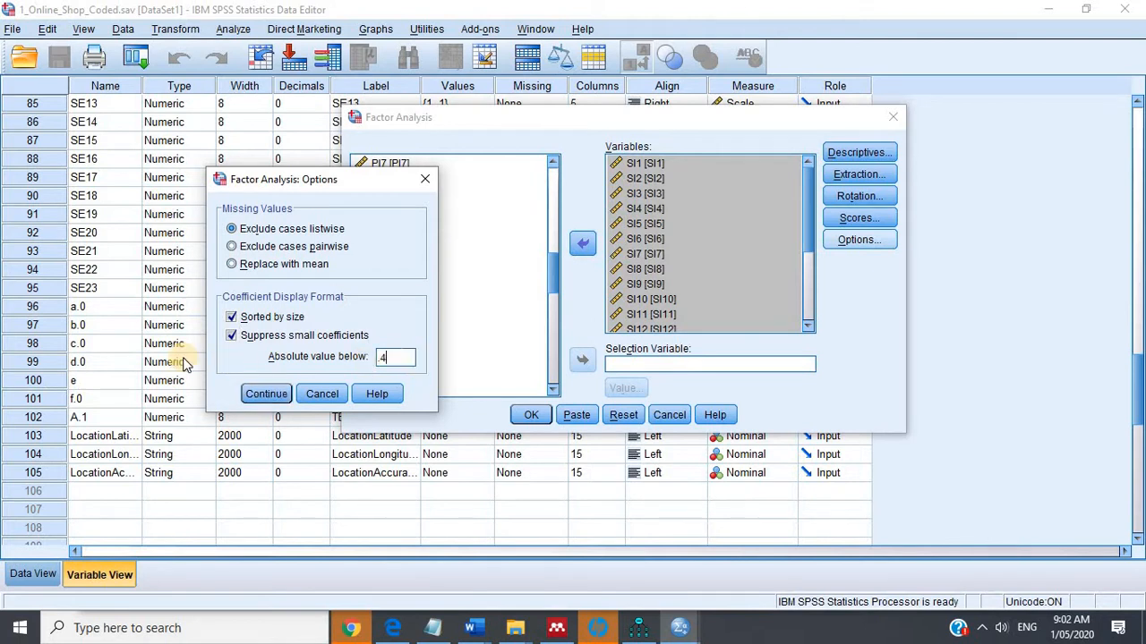
left_click(266, 393)
Set the factor rotation to Direct Oblimin with a maximum of 40 iterations for convergence.
left_click(883, 196)
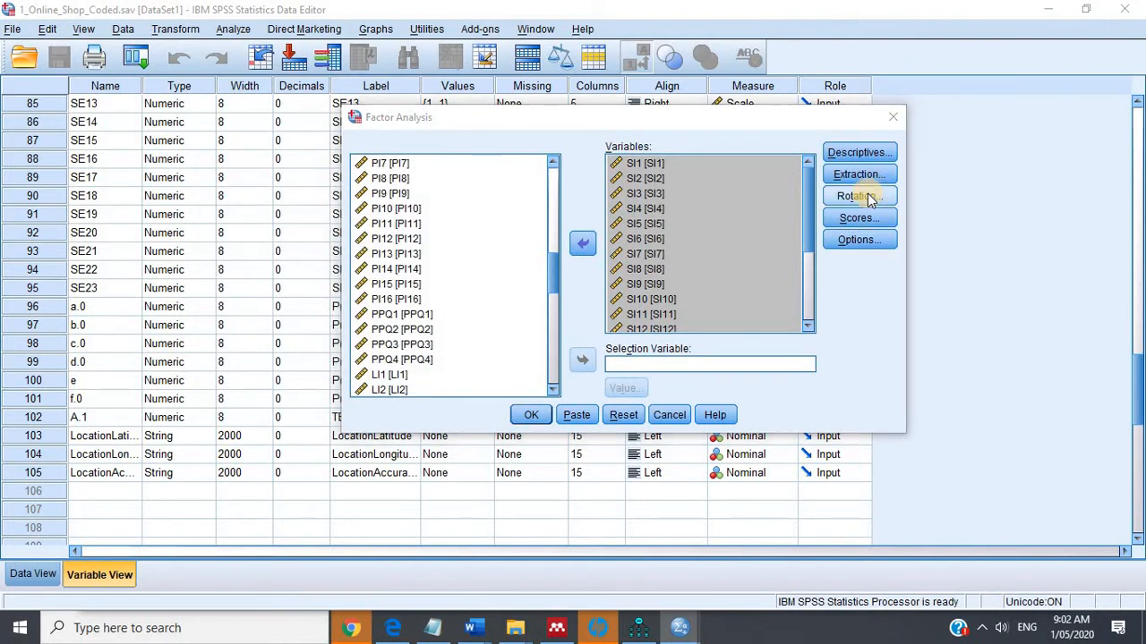
left_click(537, 279)
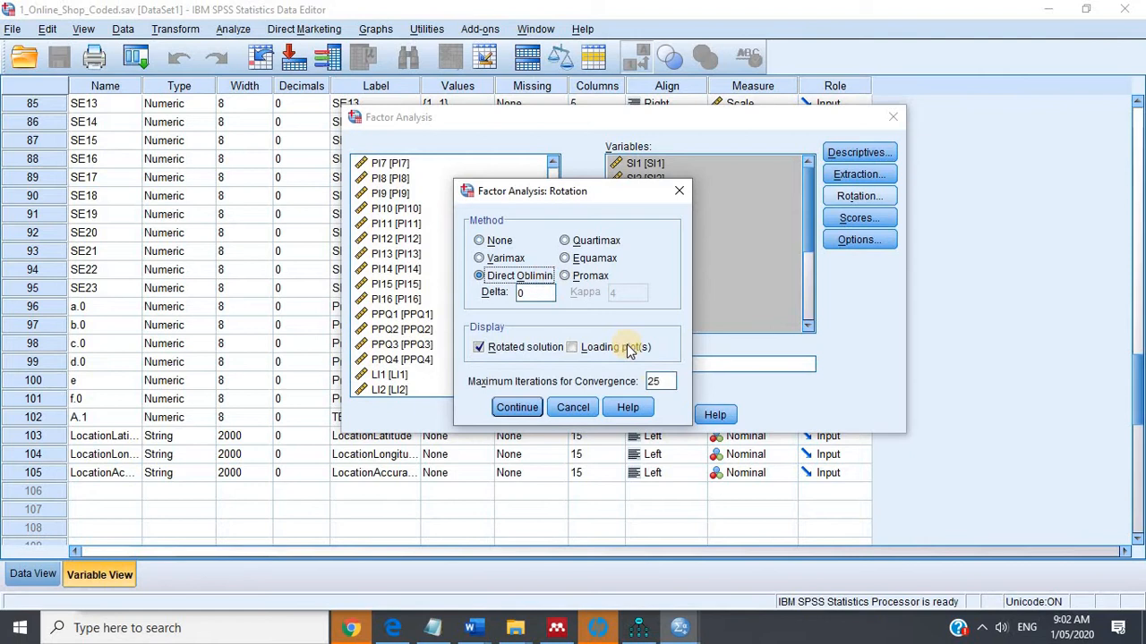
left_click(662, 378)
type("40")
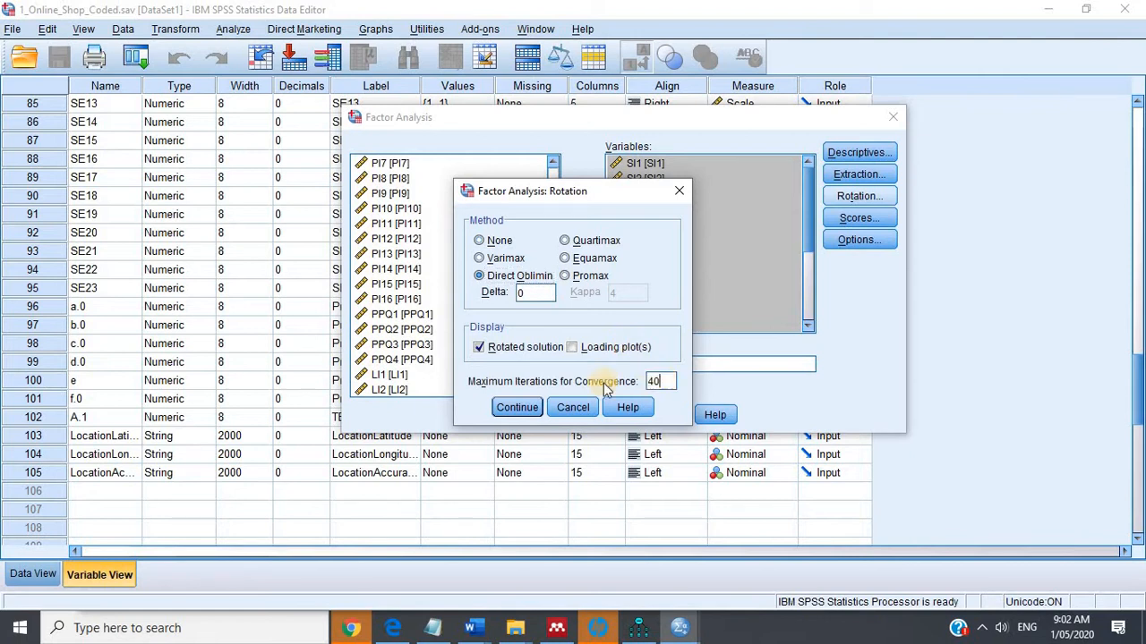
left_click(517, 407)
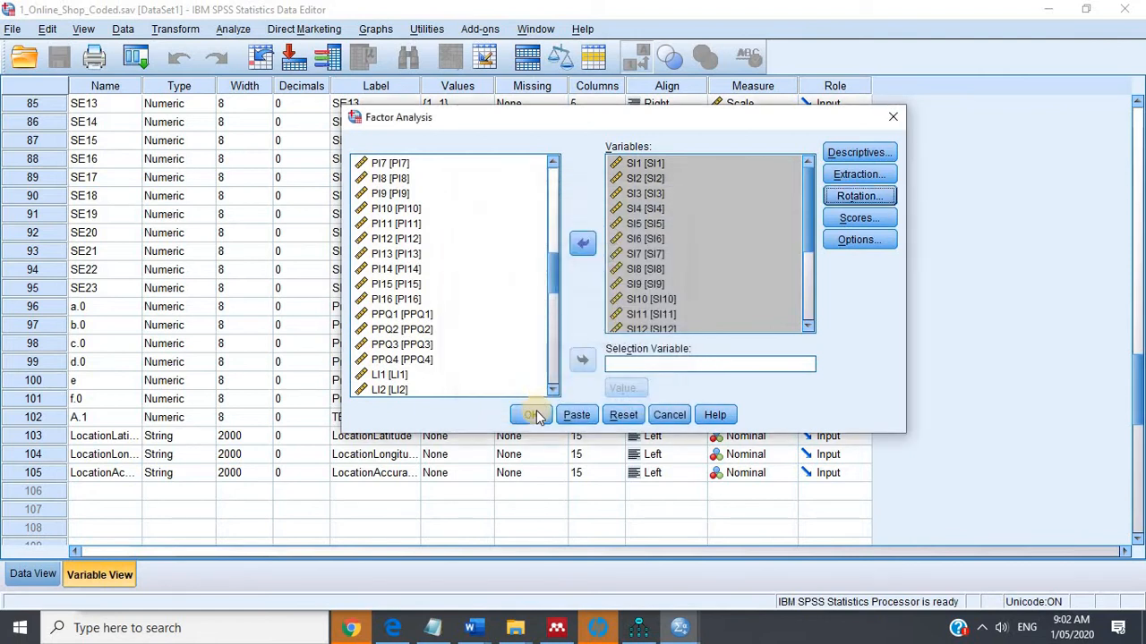
Run the factor analysis and show its Pattern Matrix in the maximized output viewer.
left_click(532, 414)
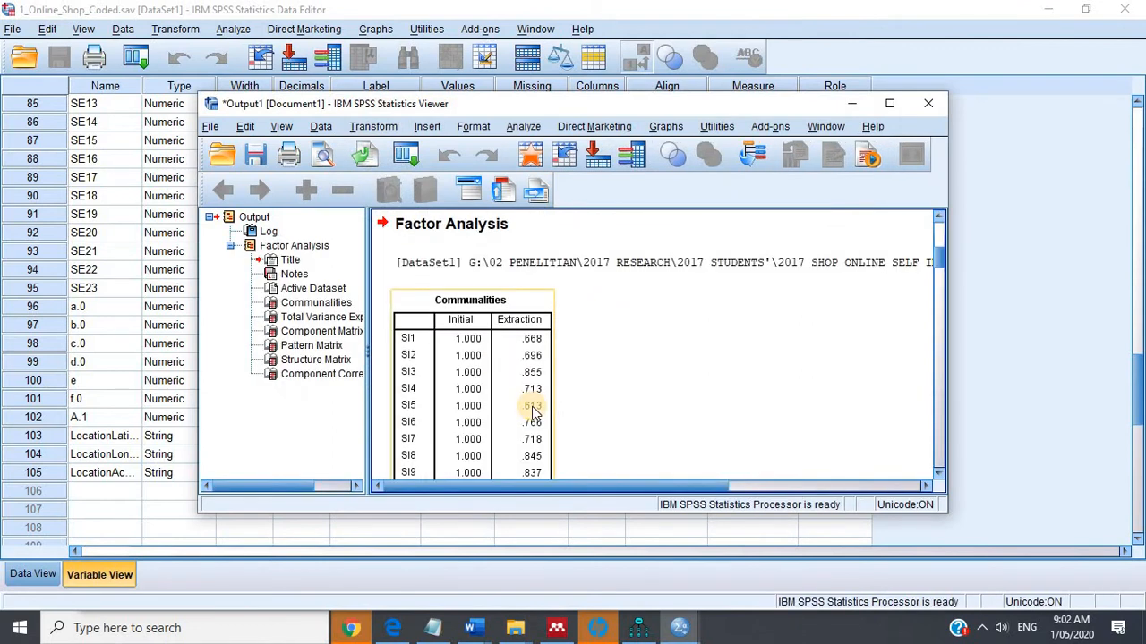
left_click(890, 103)
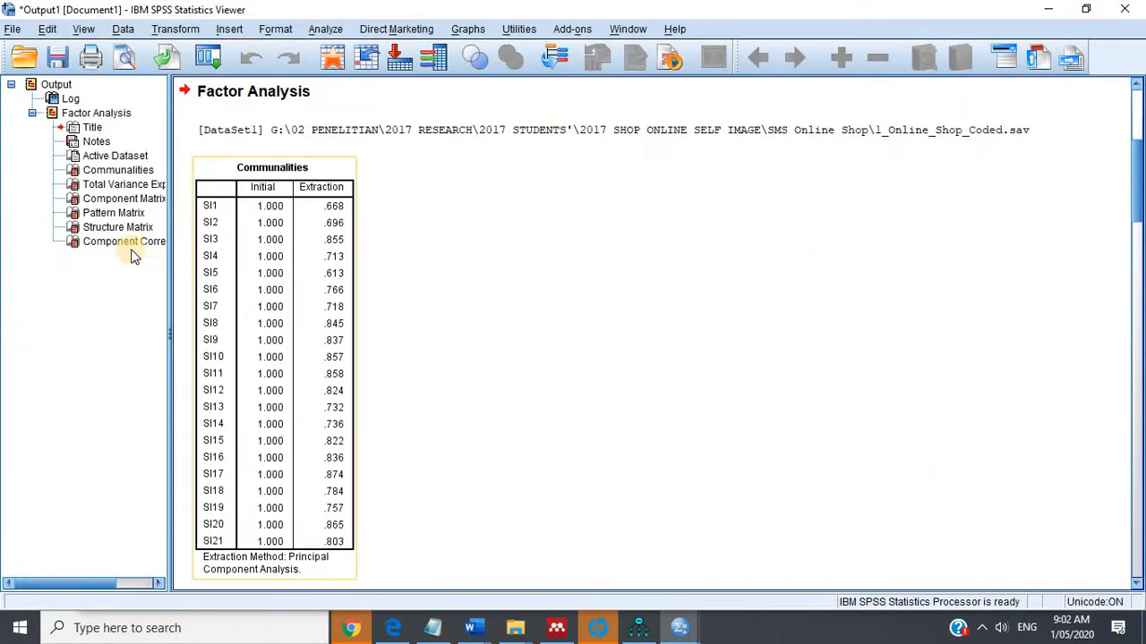
left_click(133, 215)
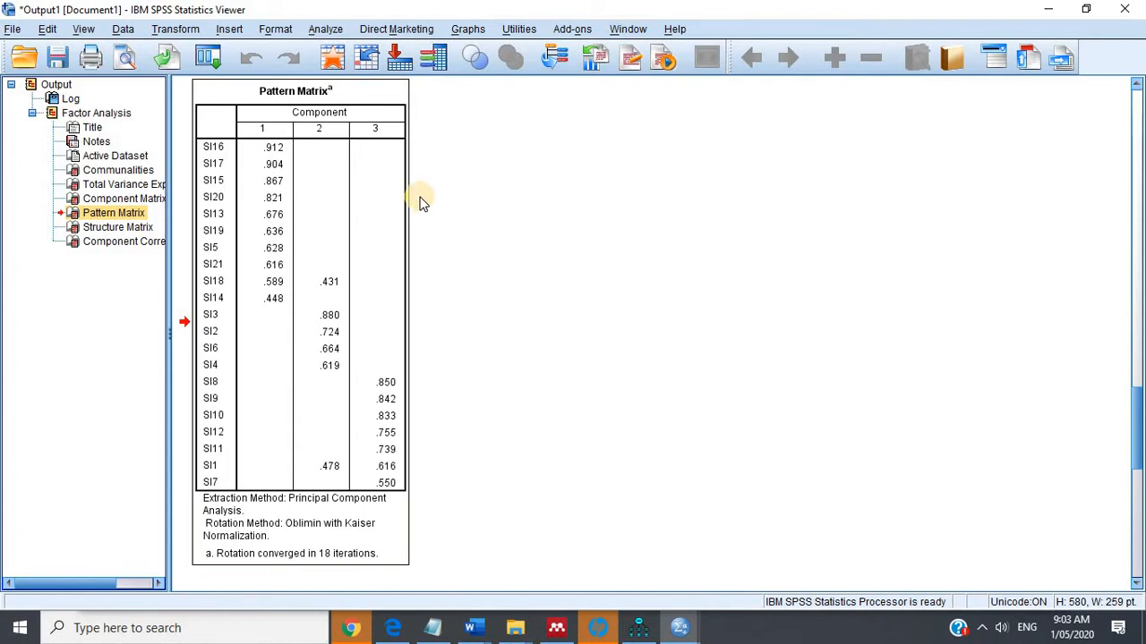
left_click(325, 29)
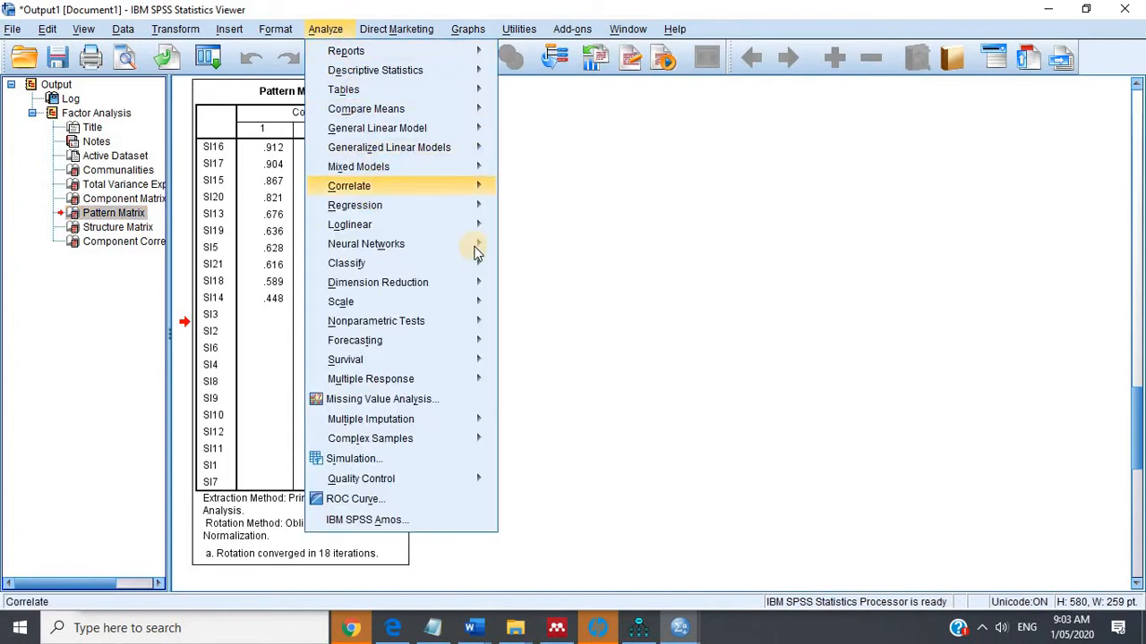
left_click(619, 276)
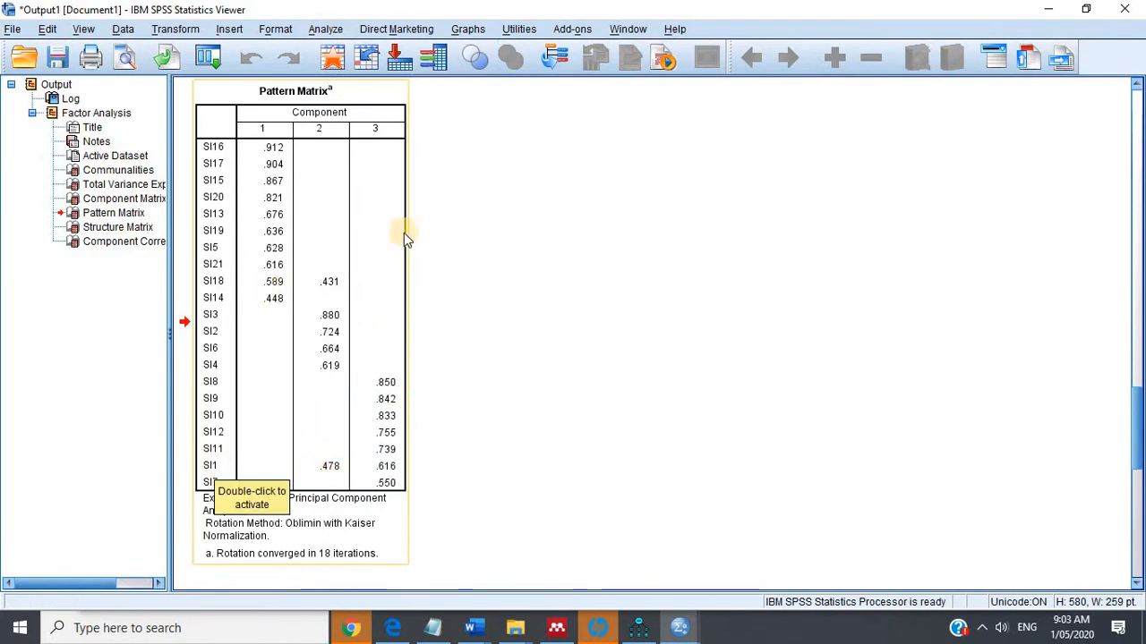
Remove SI1 from the factor analysis variables, rerun the analysis, and show the new Pattern Matrix.
left_click(328, 29)
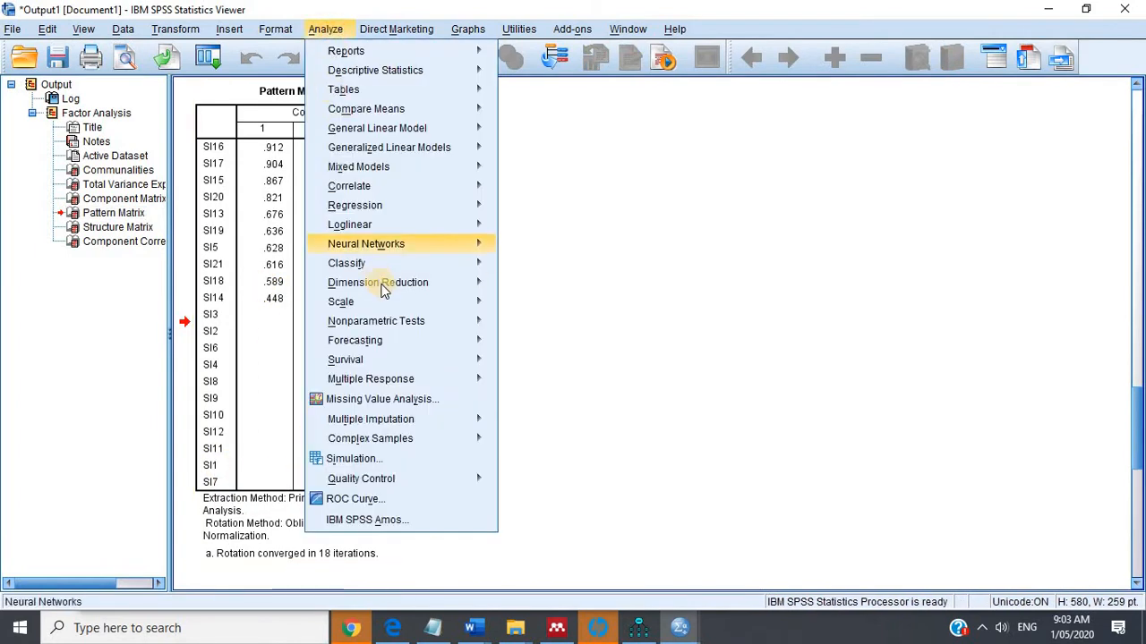
mouse_move(407, 285)
left_click(535, 284)
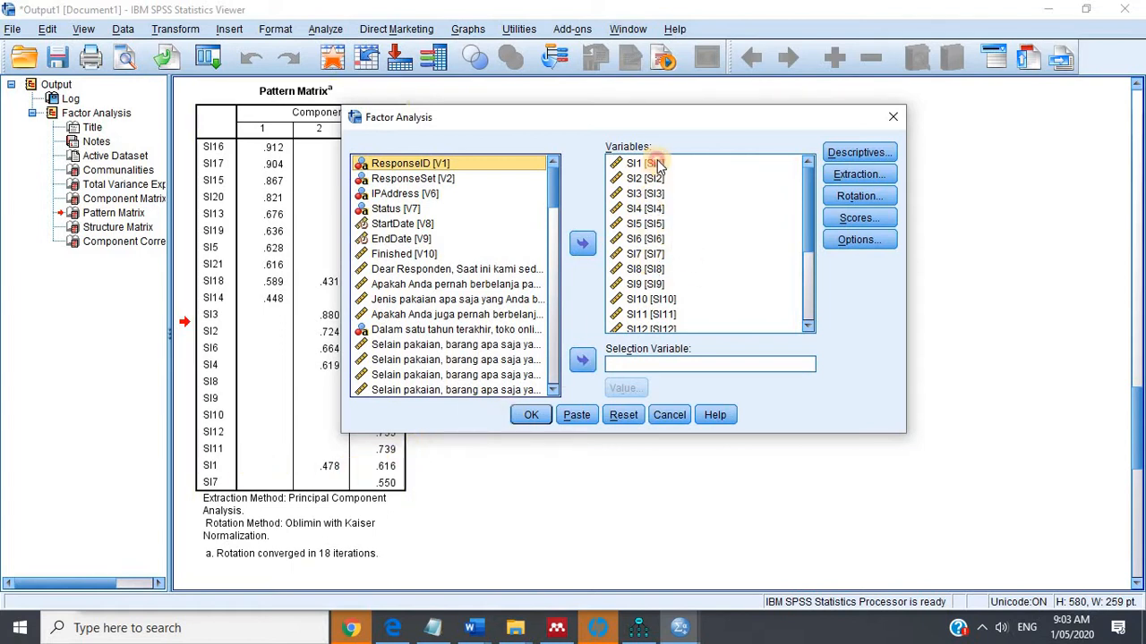
left_click(656, 164)
left_click(583, 249)
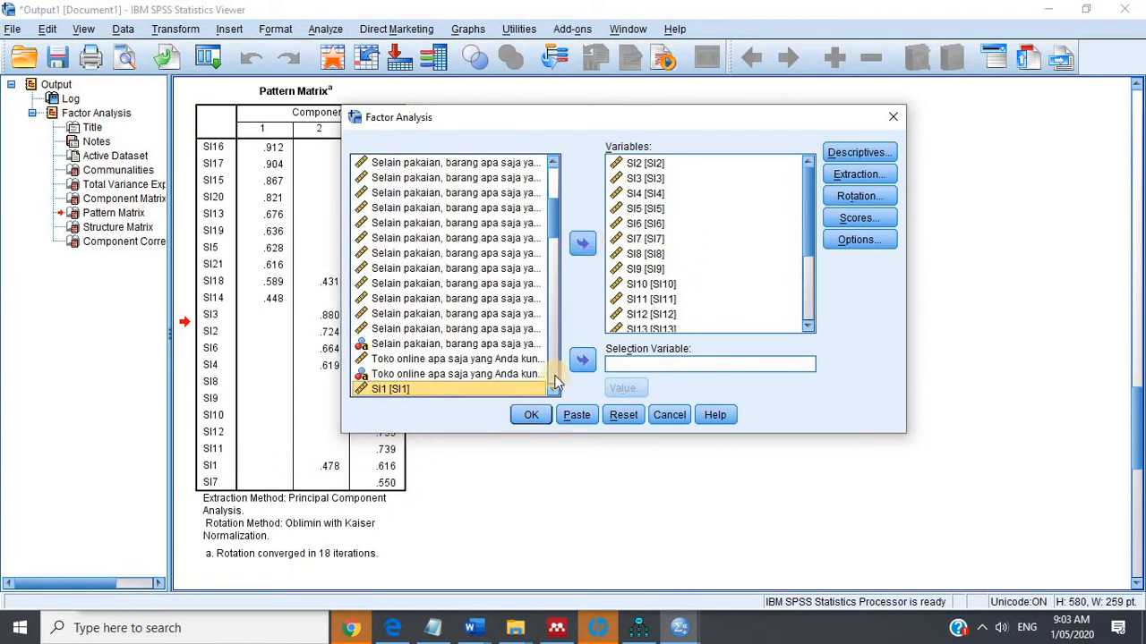
left_click(530, 416)
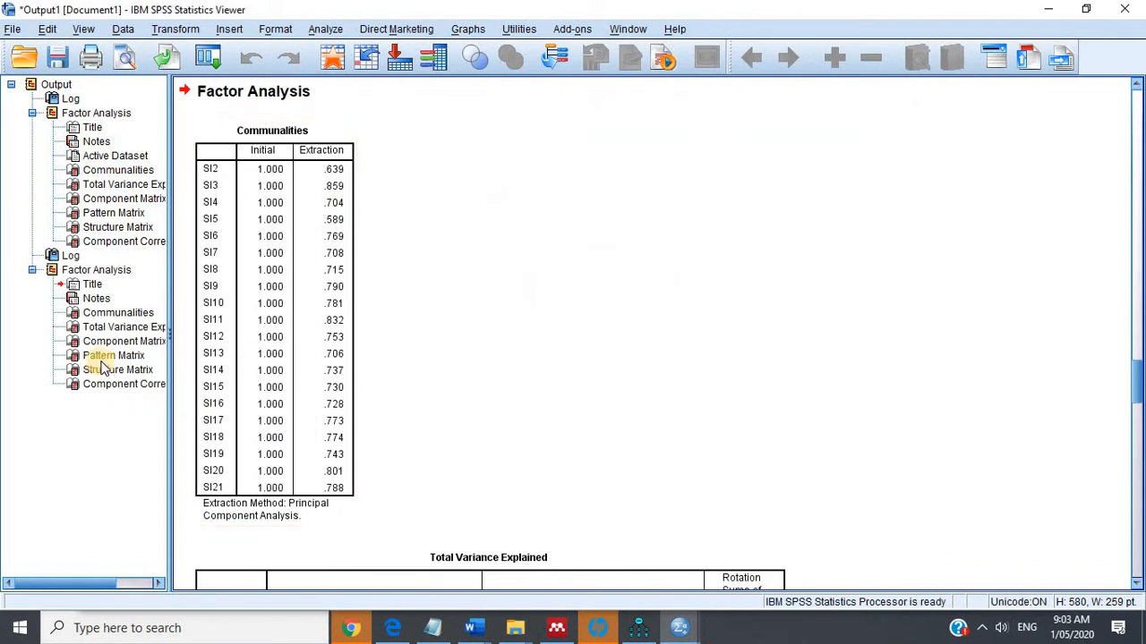
left_click(101, 357)
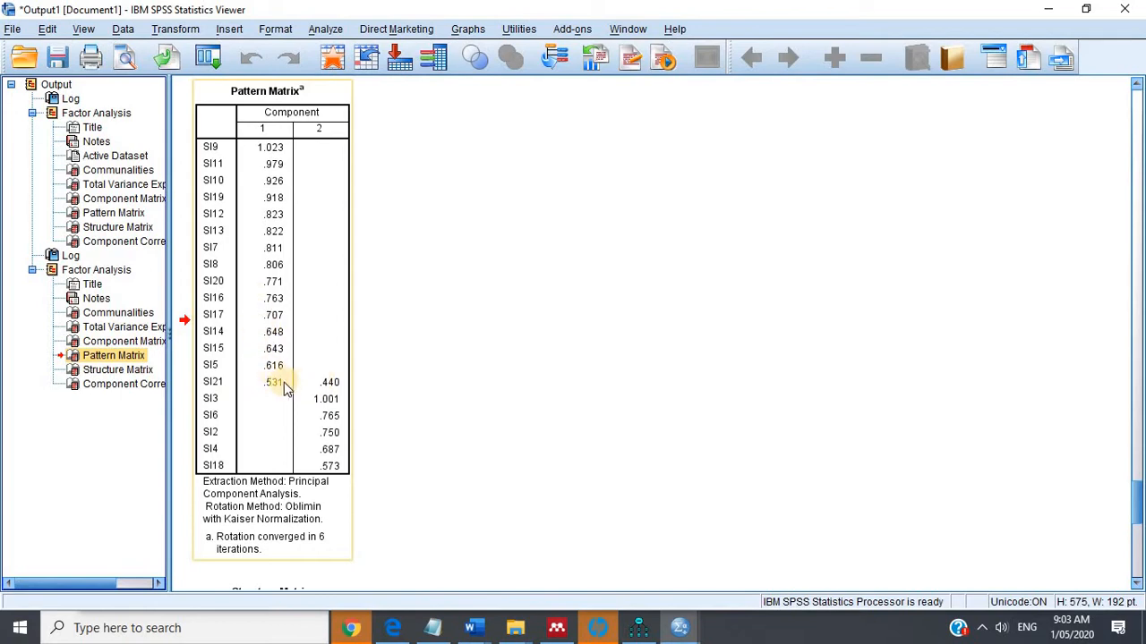
Remove SI21 from the factor analysis variables, rerun the analysis, and show the resulting Pattern Matrix.
left_click(326, 30)
mouse_move(405, 288)
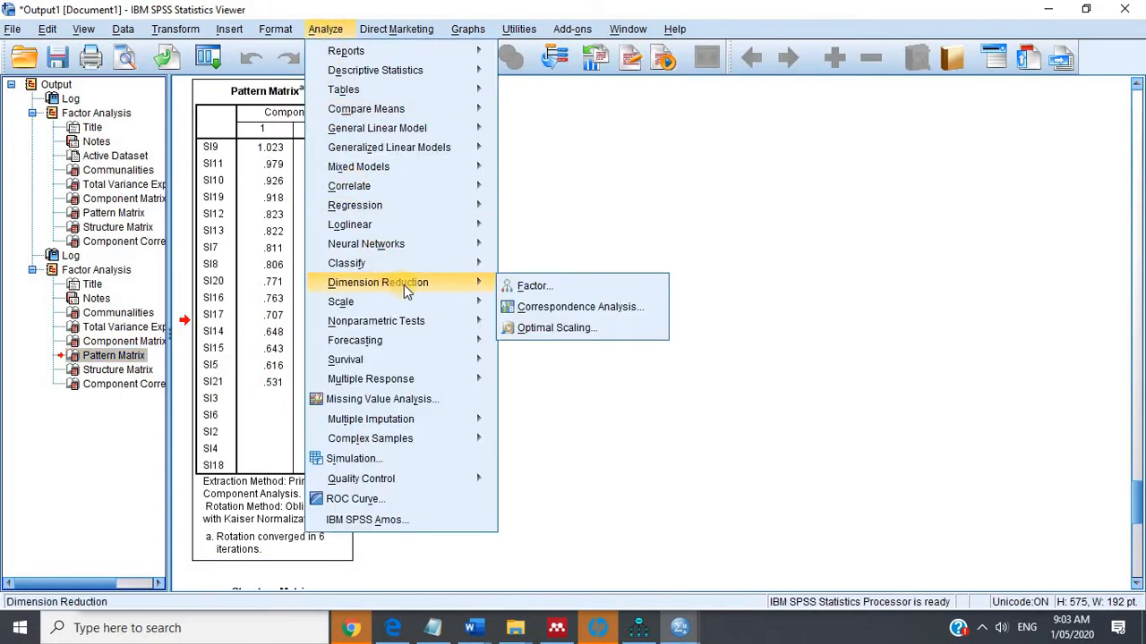
left_click(528, 286)
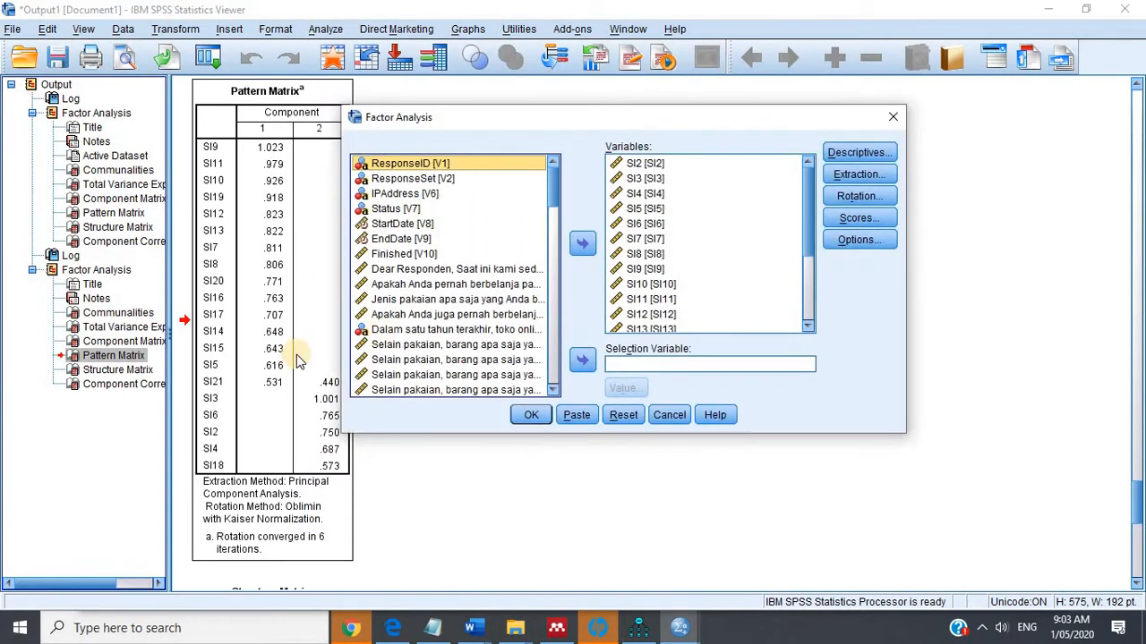
scroll(660, 259, "down", 3)
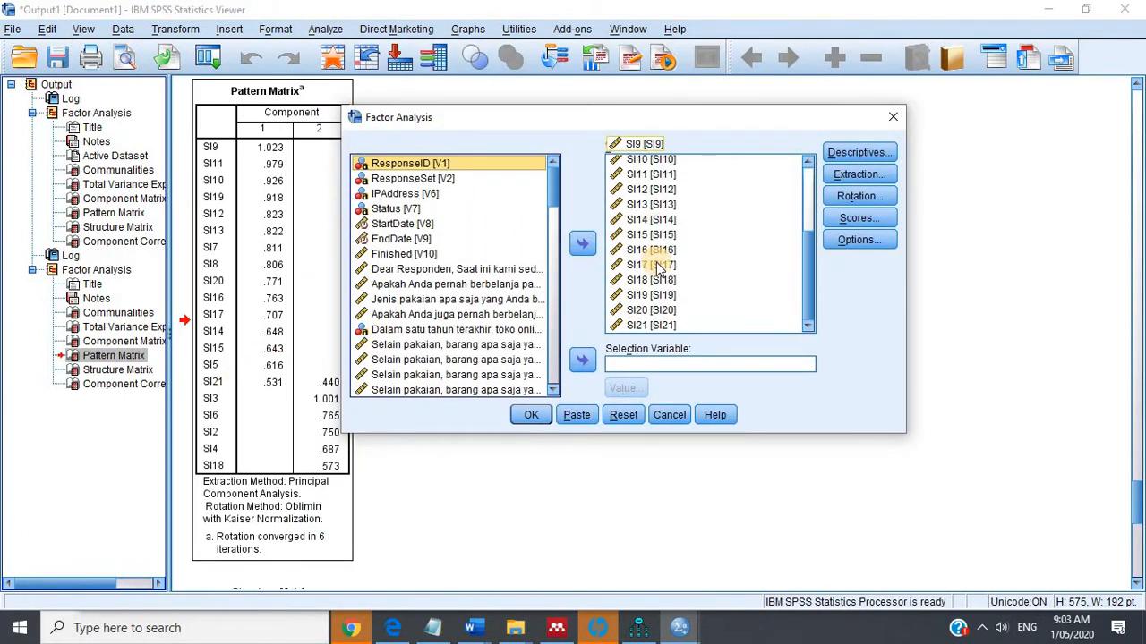
left_click(645, 325)
left_click(582, 243)
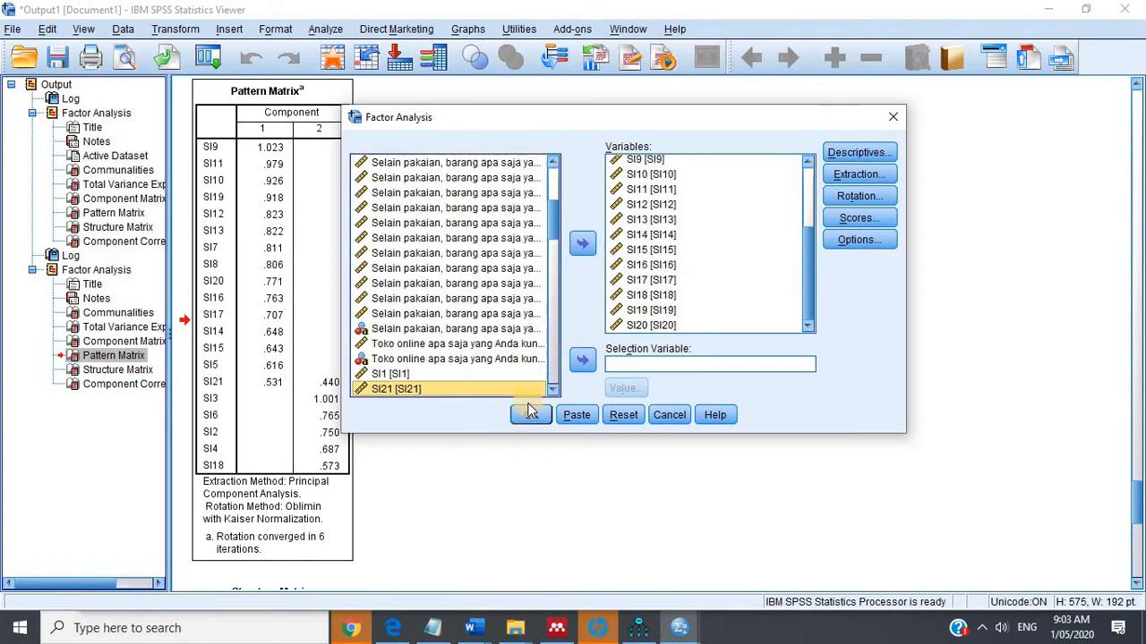
left_click(531, 414)
left_click(107, 498)
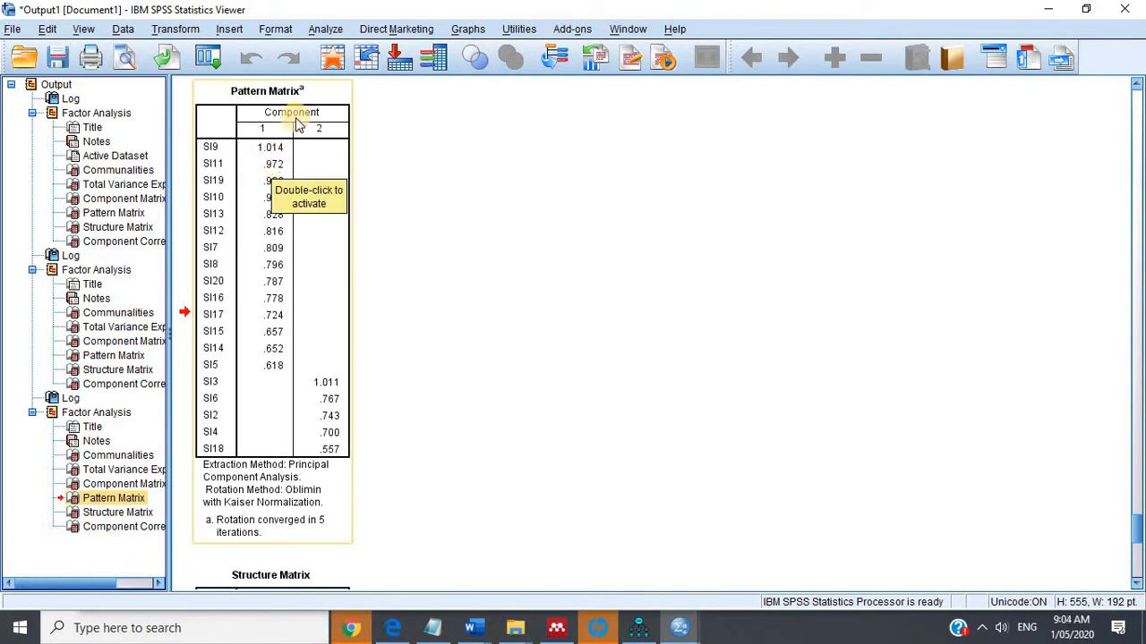
Remove SI9 from the factor analysis variables, rerun the analysis, and show the resulting Pattern Matrix.
left_click(326, 30)
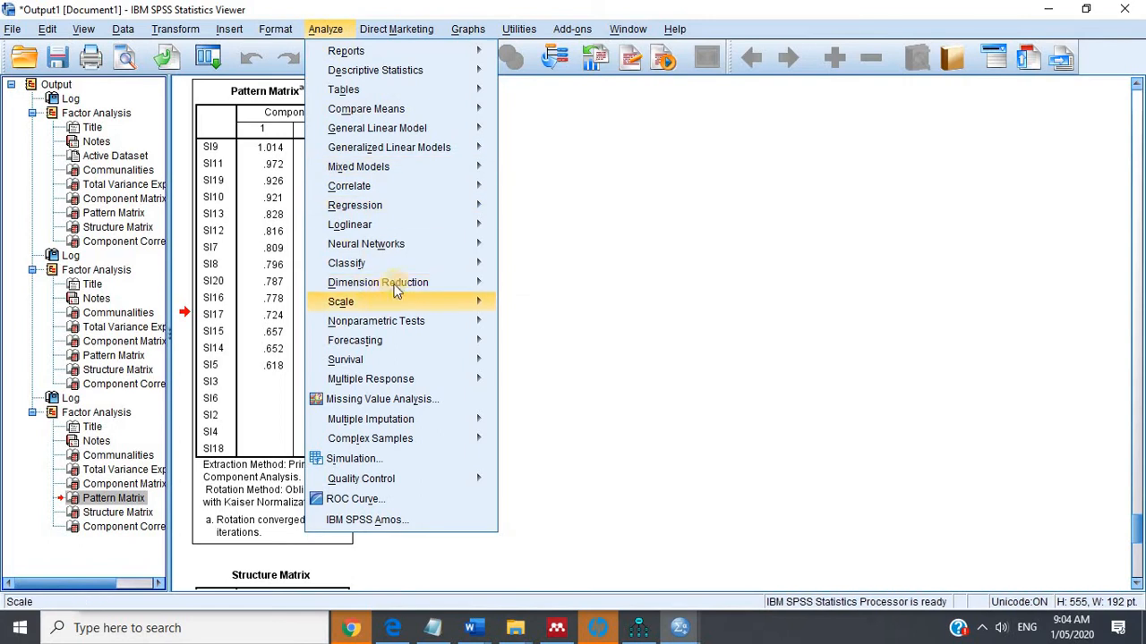
mouse_move(484, 285)
left_click(535, 284)
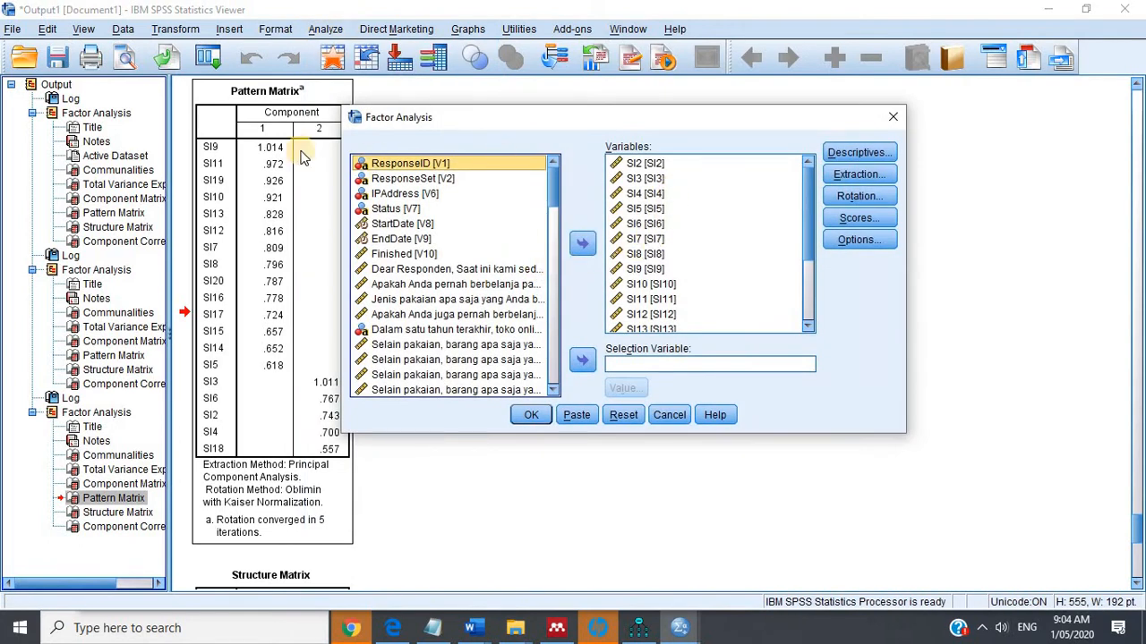
left_click(649, 269)
left_click(581, 246)
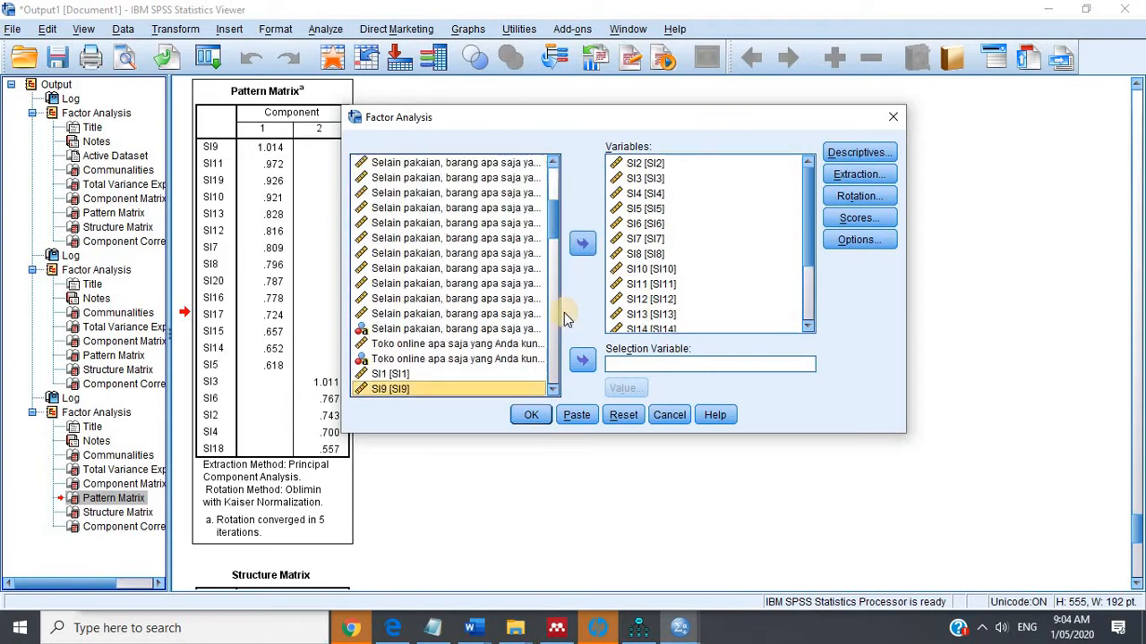
left_click(530, 415)
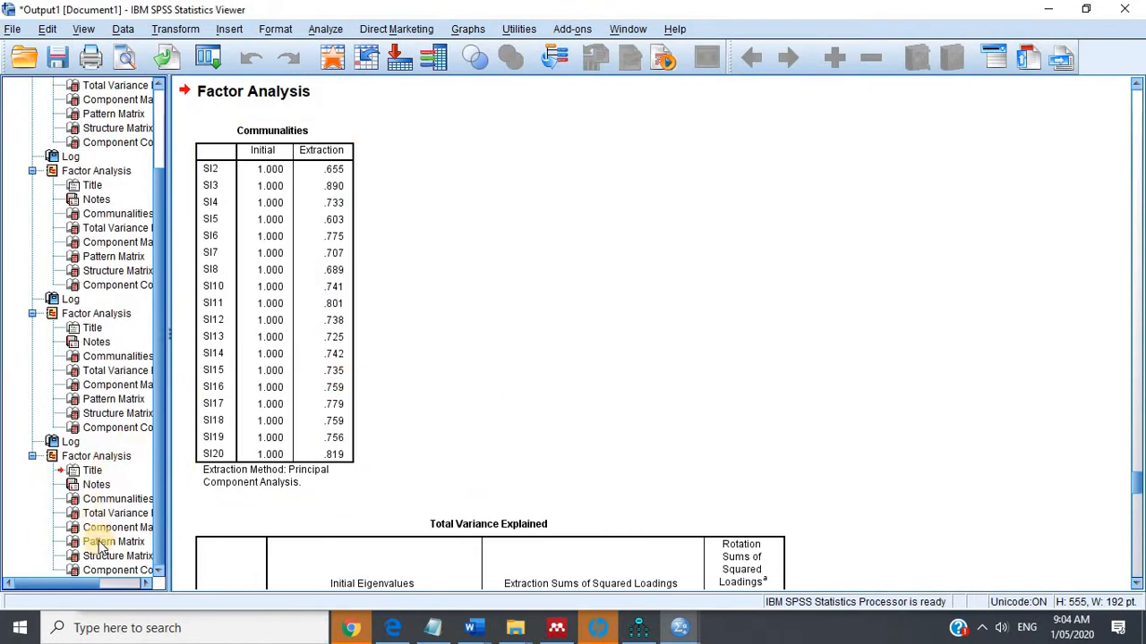
left_click(102, 542)
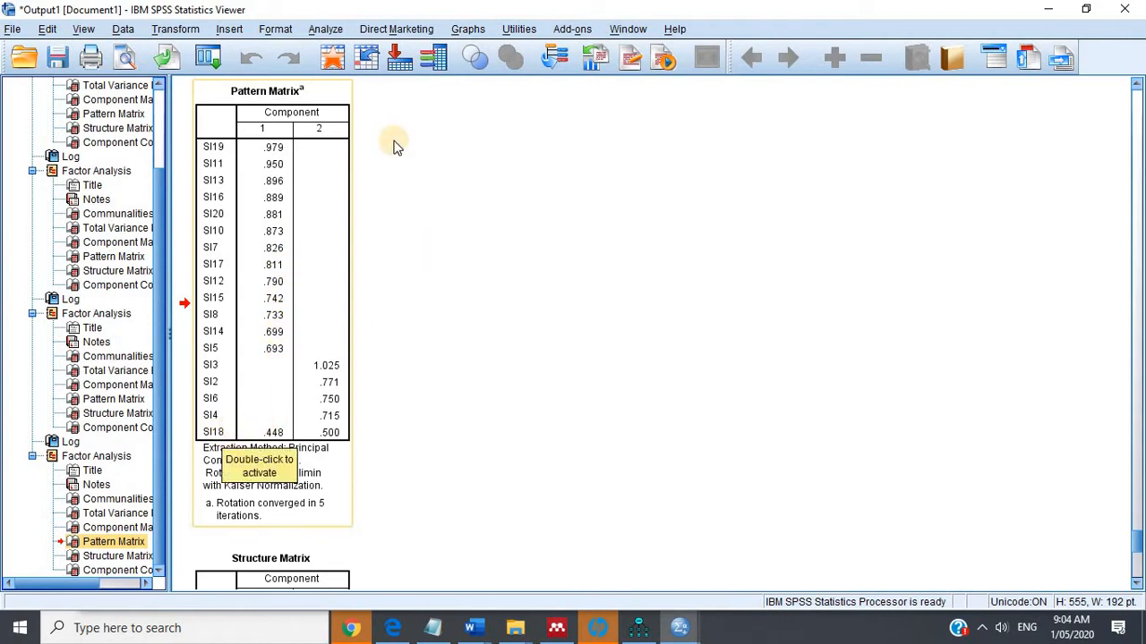
Remove SI18 from the factor analysis variables, rerun the analysis, and show its Pattern Matrix.
left_click(326, 27)
mouse_move(403, 285)
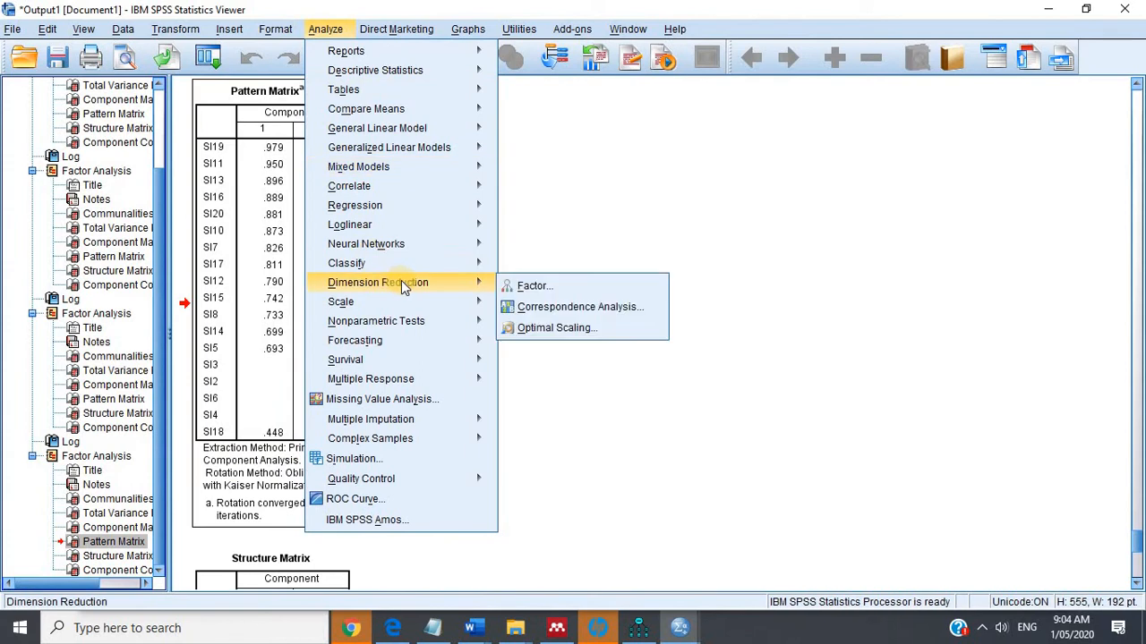
left_click(528, 285)
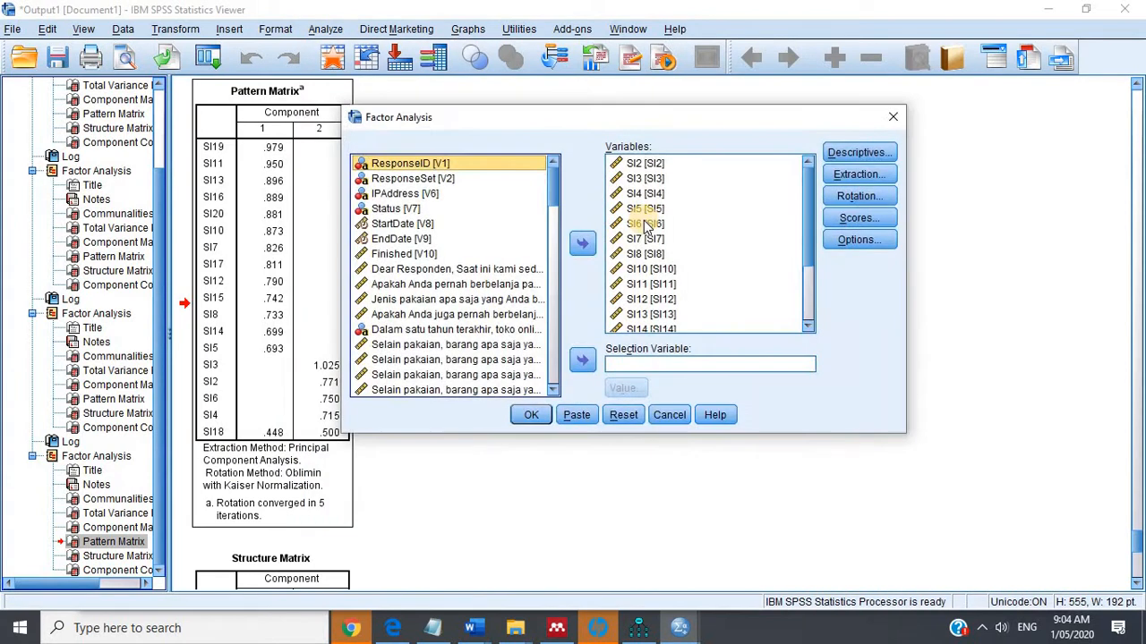
left_click(634, 255)
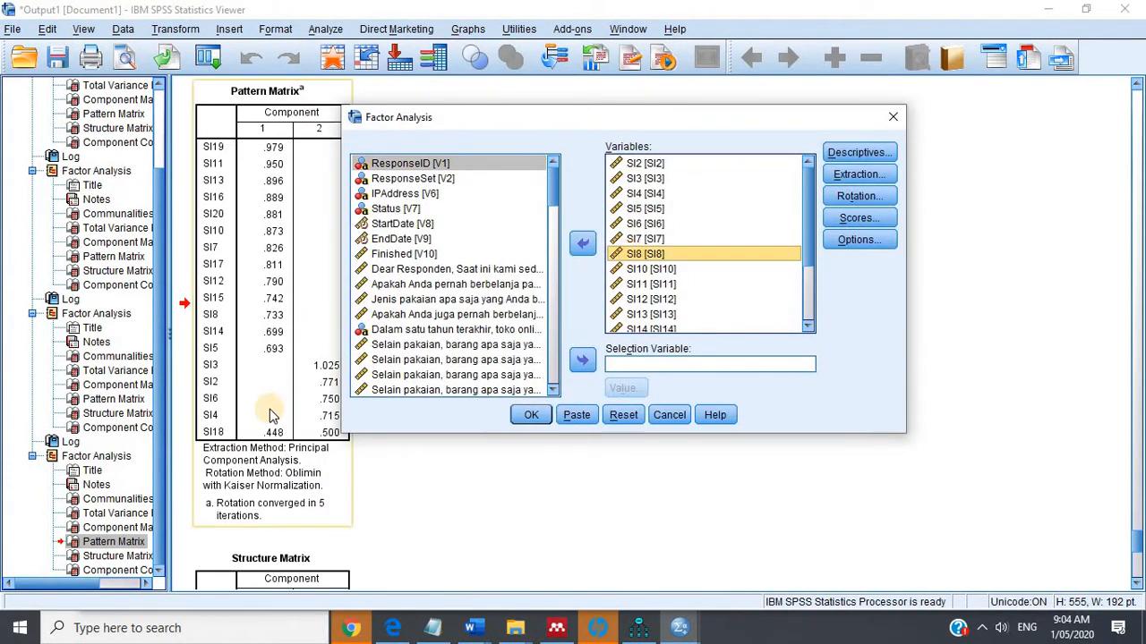
scroll(688, 257, "down", 2)
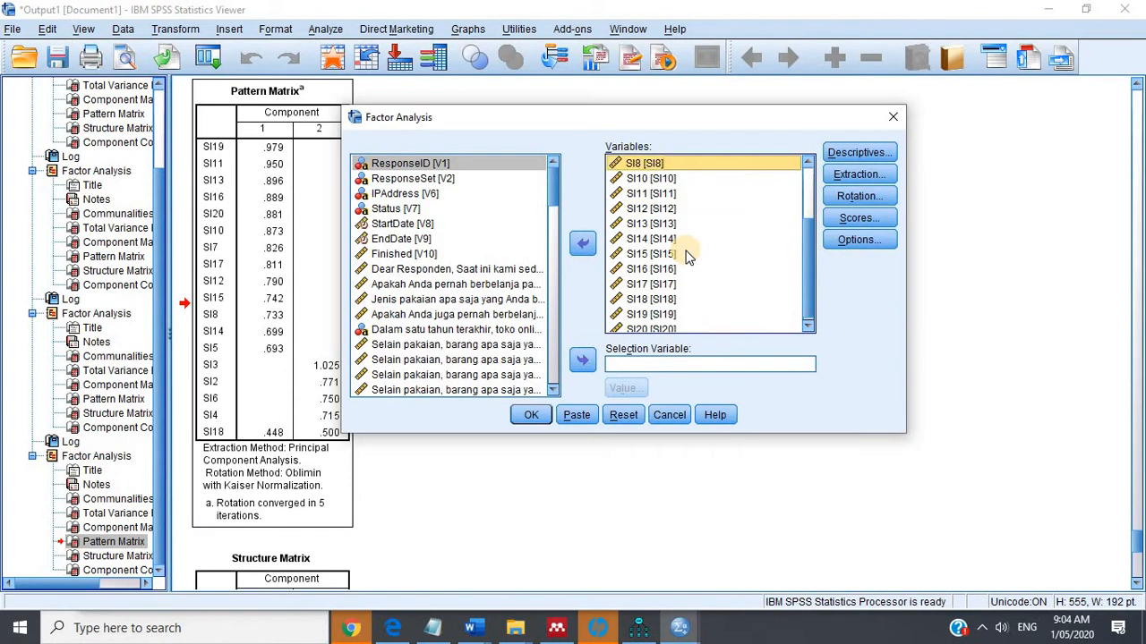
left_click(651, 299)
left_click(579, 254)
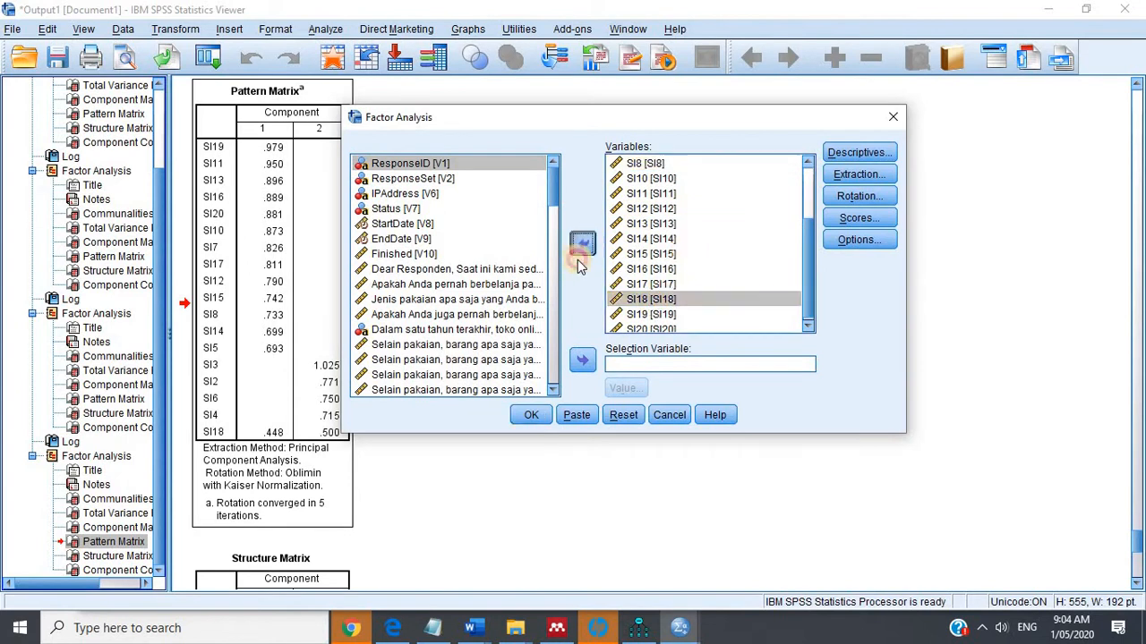
left_click(529, 415)
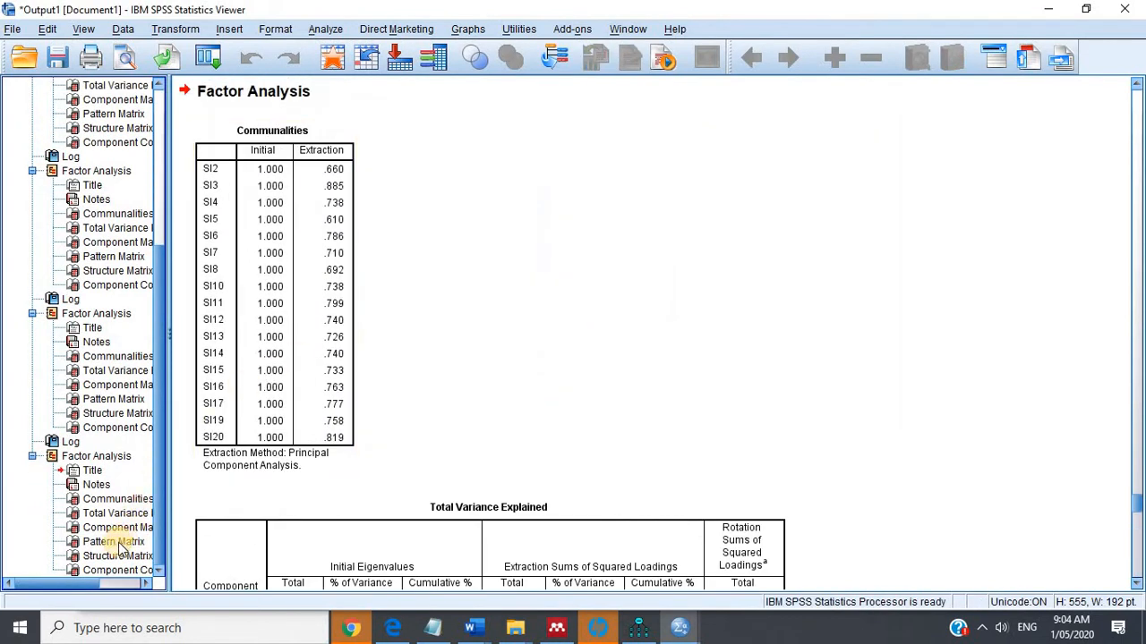
left_click(114, 542)
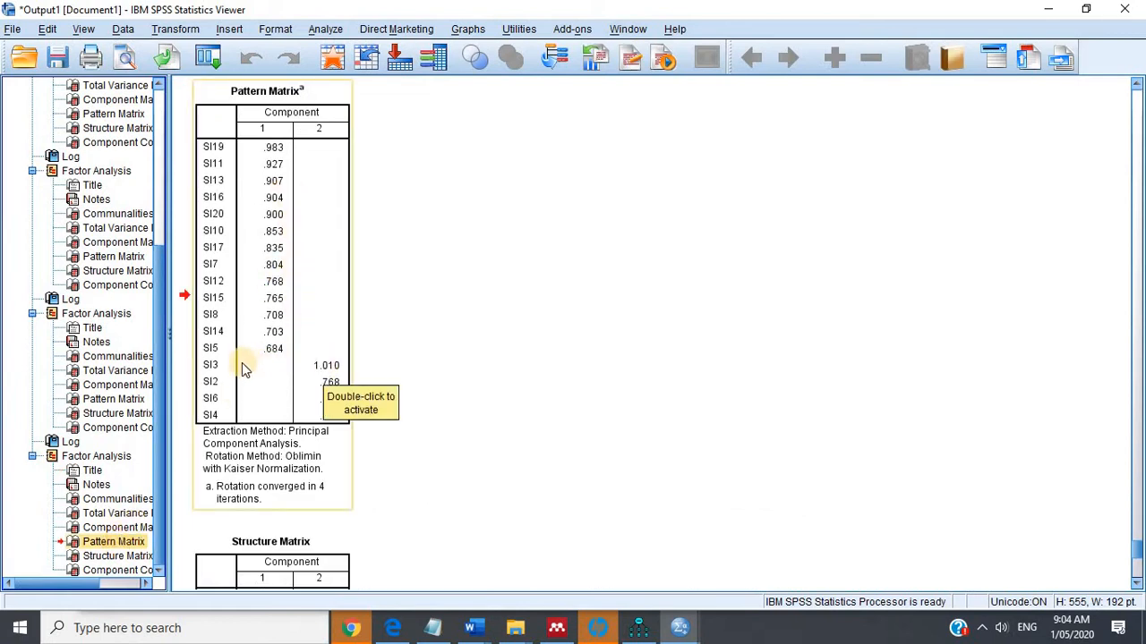
Remove SI3 from the factor analysis variables, rerun the analysis, and show the Rotated Component Matrix.
left_click(325, 29)
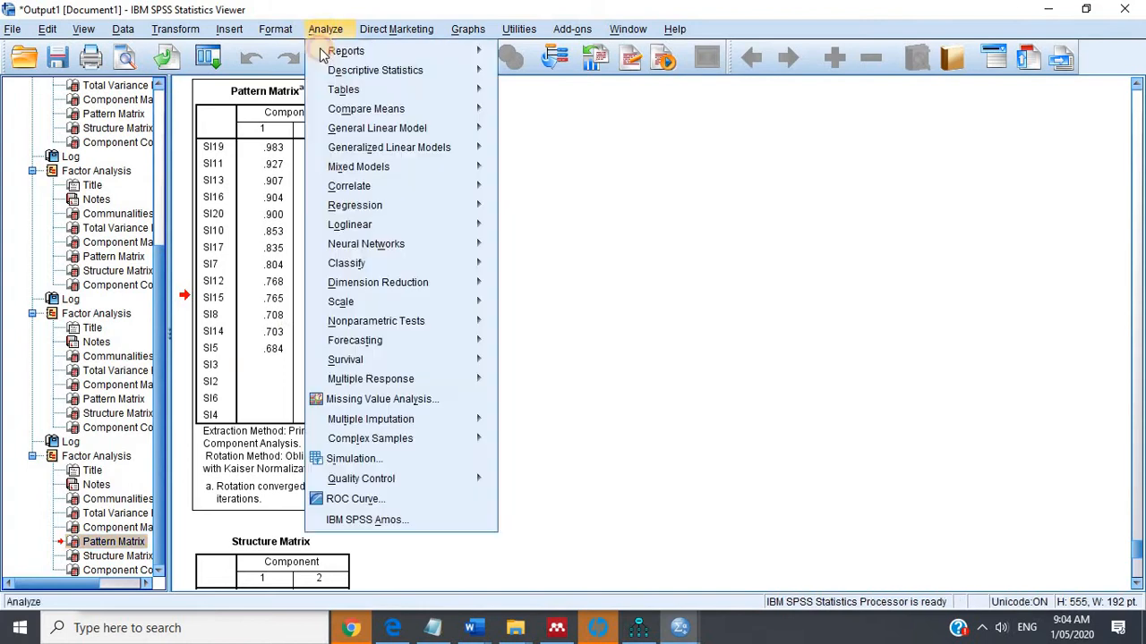
mouse_move(463, 287)
left_click(515, 284)
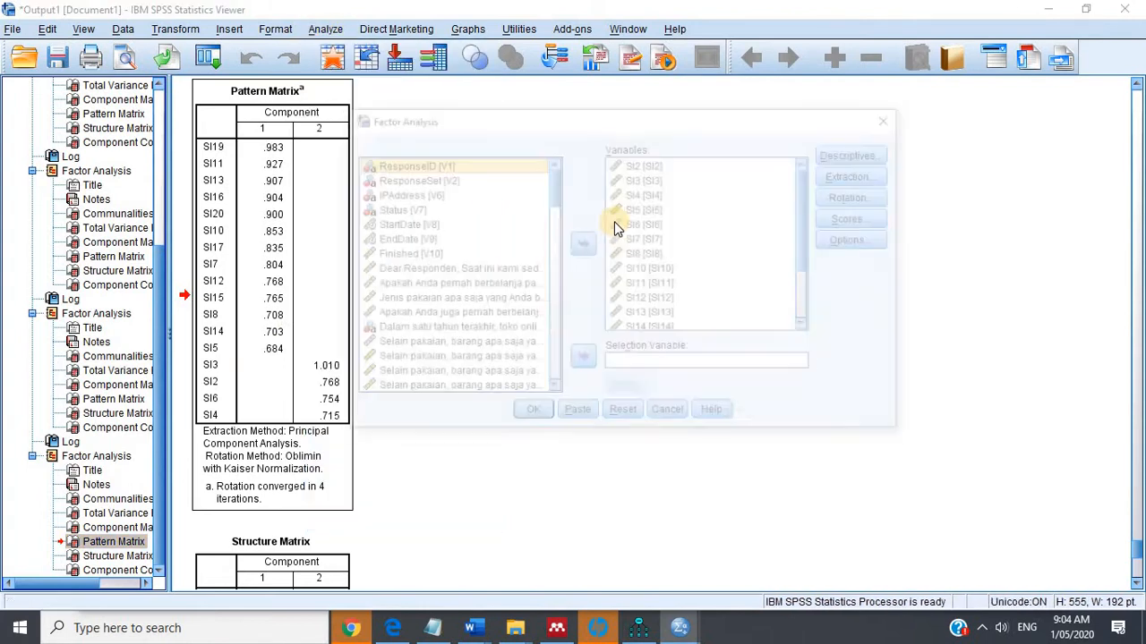
left_click(651, 179)
left_click(582, 242)
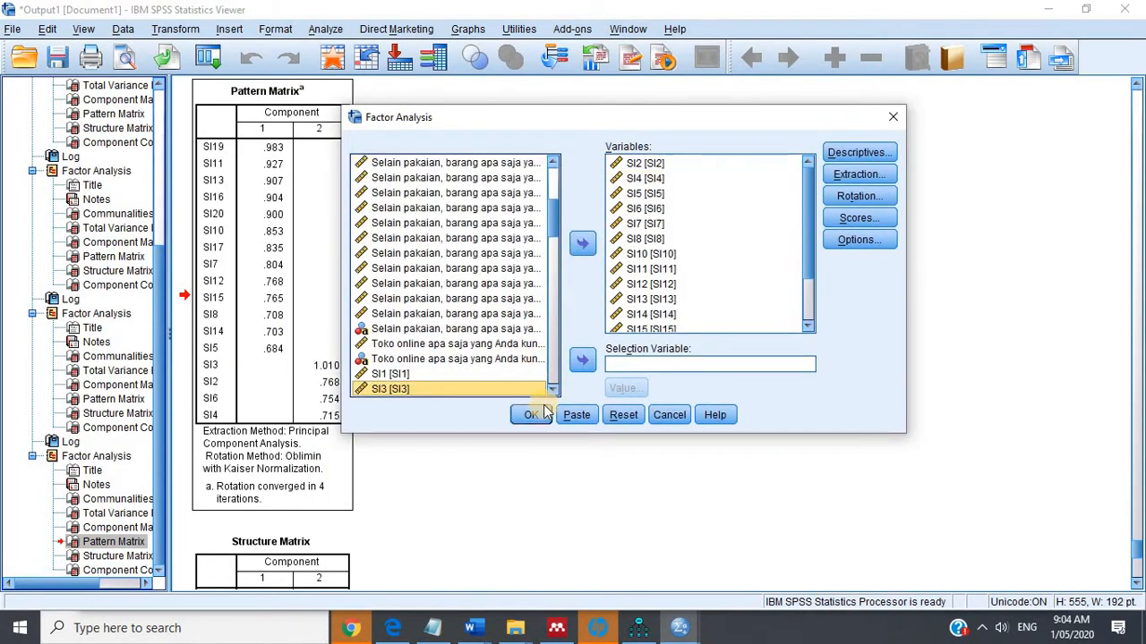
left_click(532, 414)
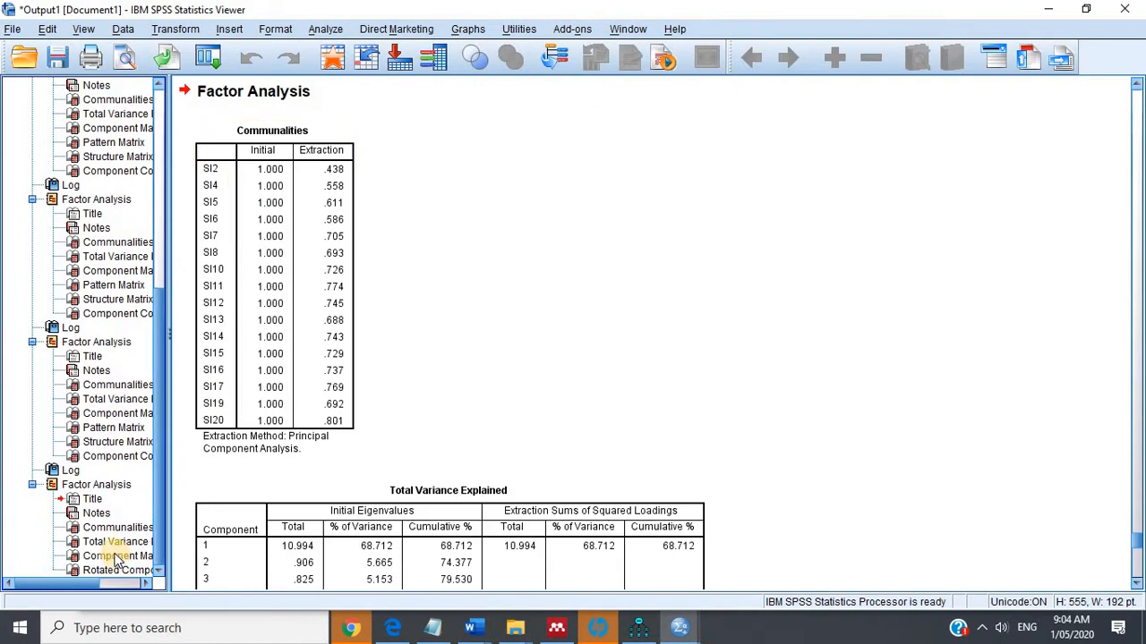
left_click(107, 570)
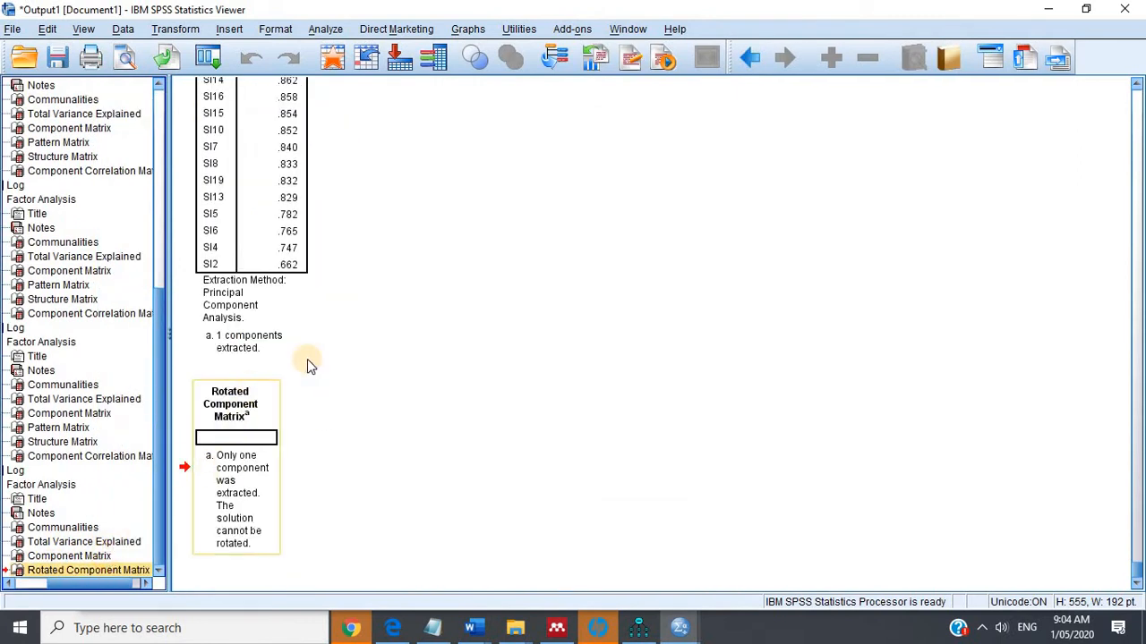
left_click(264, 439)
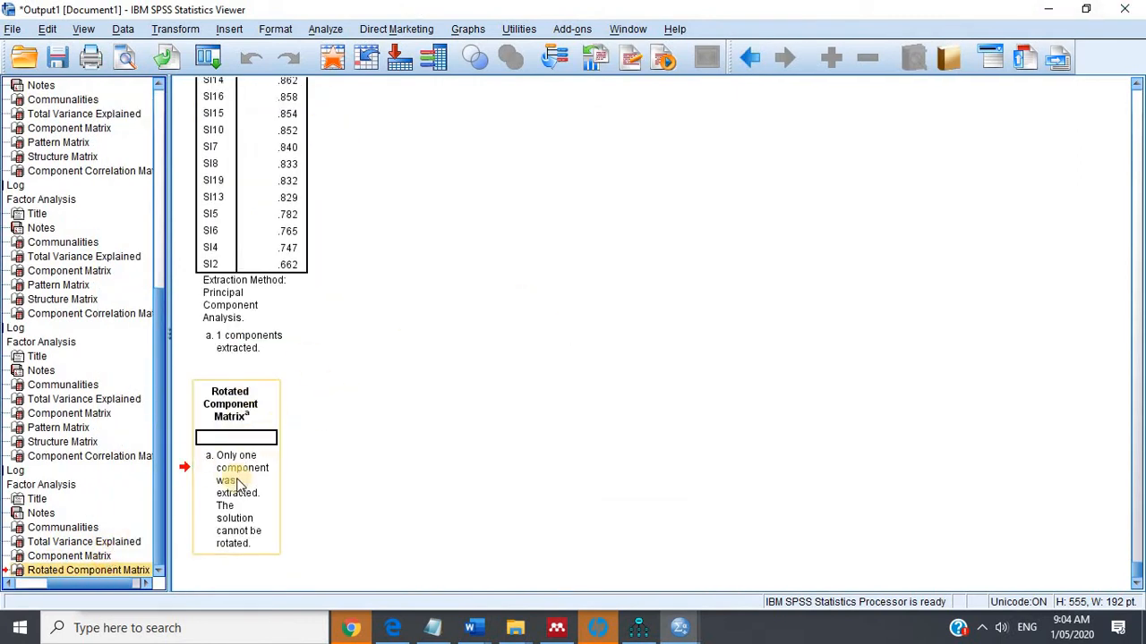
Set the rotation's maximum iterations for convergence to 50 and rerun the factor analysis.
left_click(328, 33)
mouse_move(454, 283)
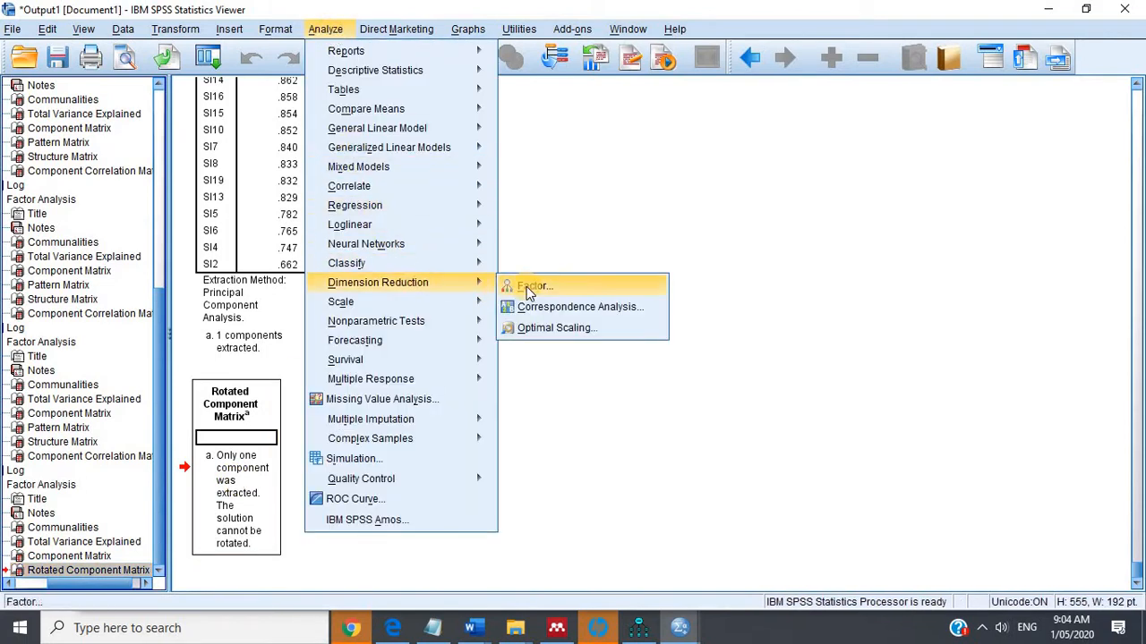
left_click(666, 283)
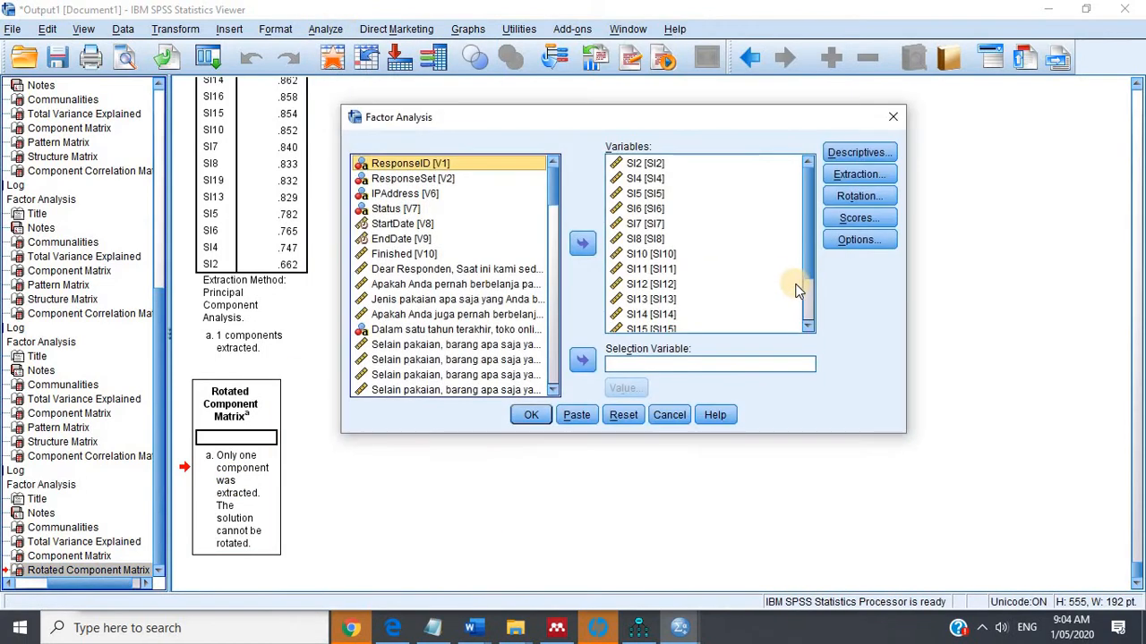
left_click(859, 196)
double_click(673, 381)
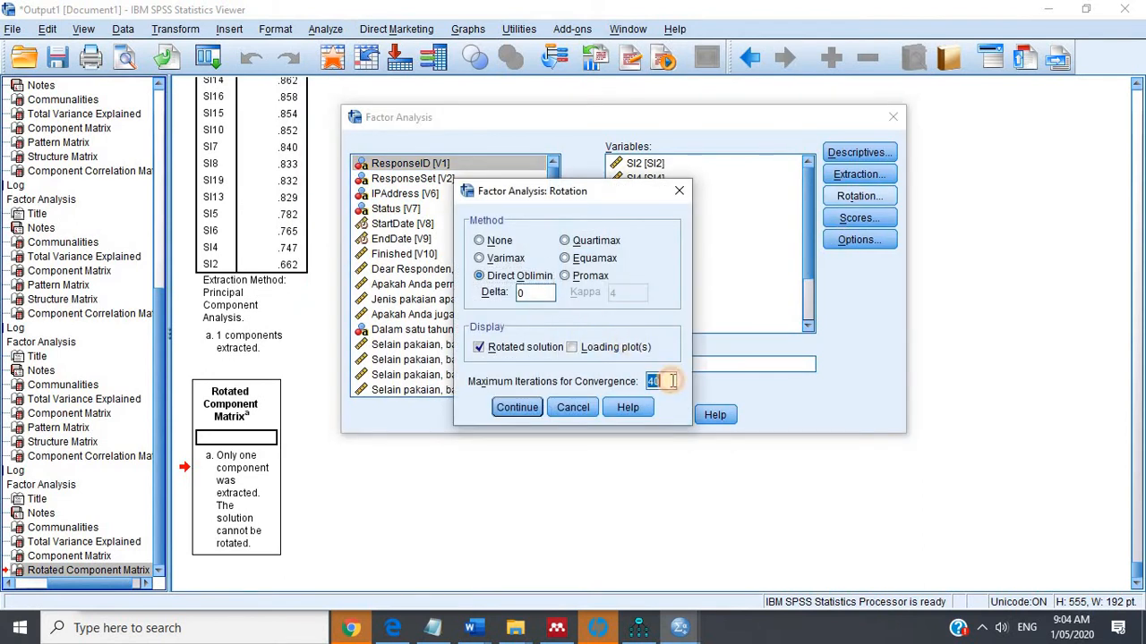
type("50")
left_click(510, 409)
left_click(532, 416)
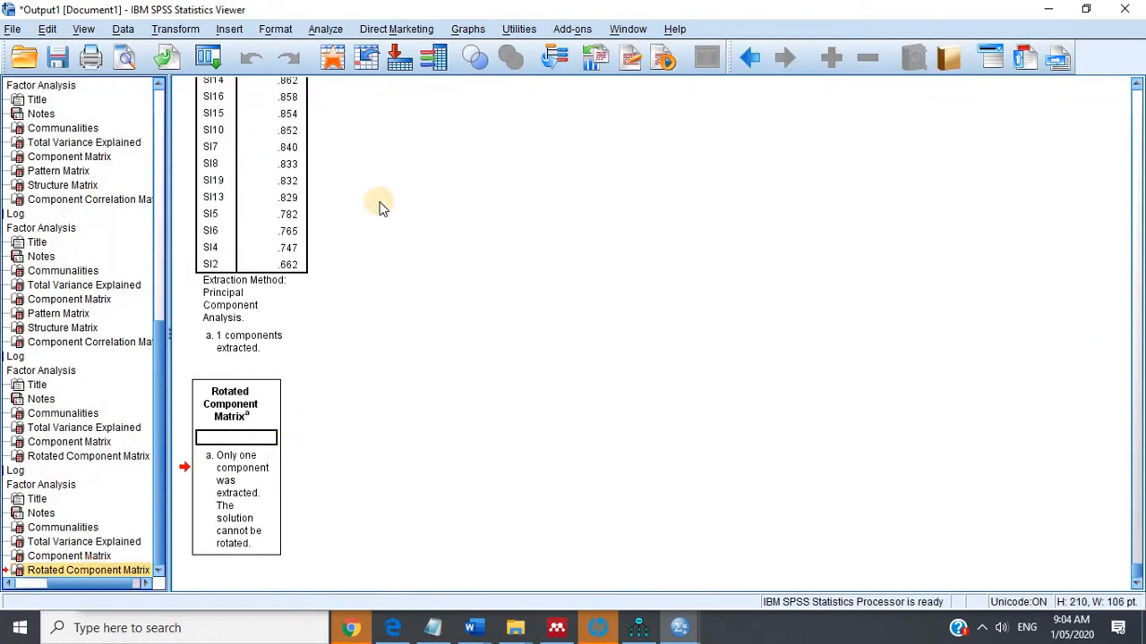
Check the rotation's maximum iterations setting, rerun the factor analysis with the same variables, and show its Rotated Component Matrix.
left_click(325, 31)
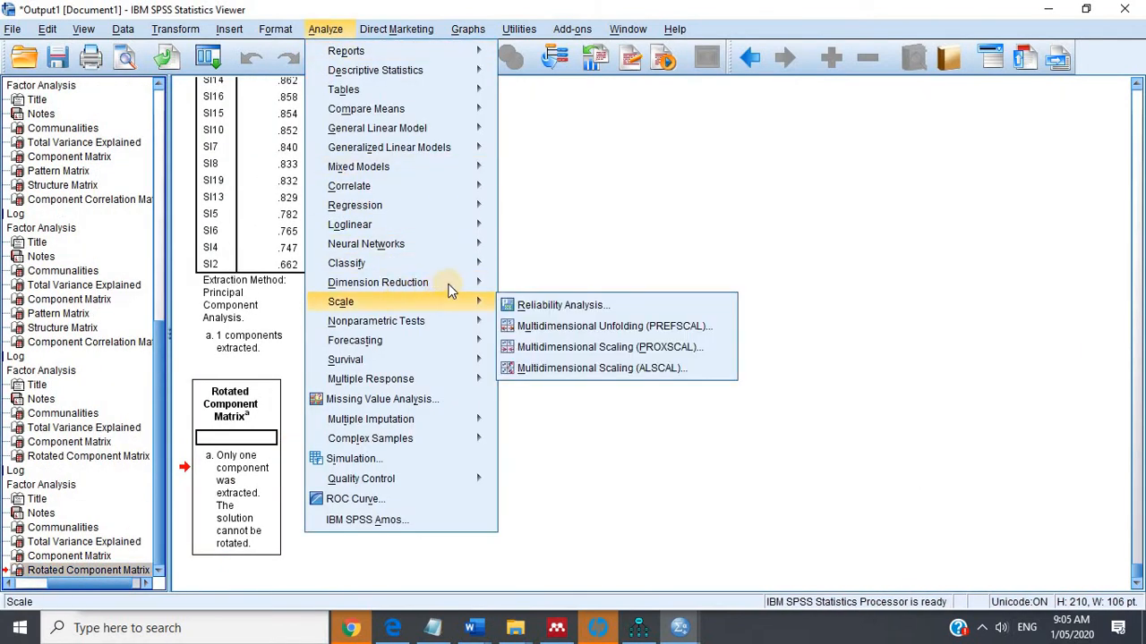
mouse_move(448, 283)
key("Return")
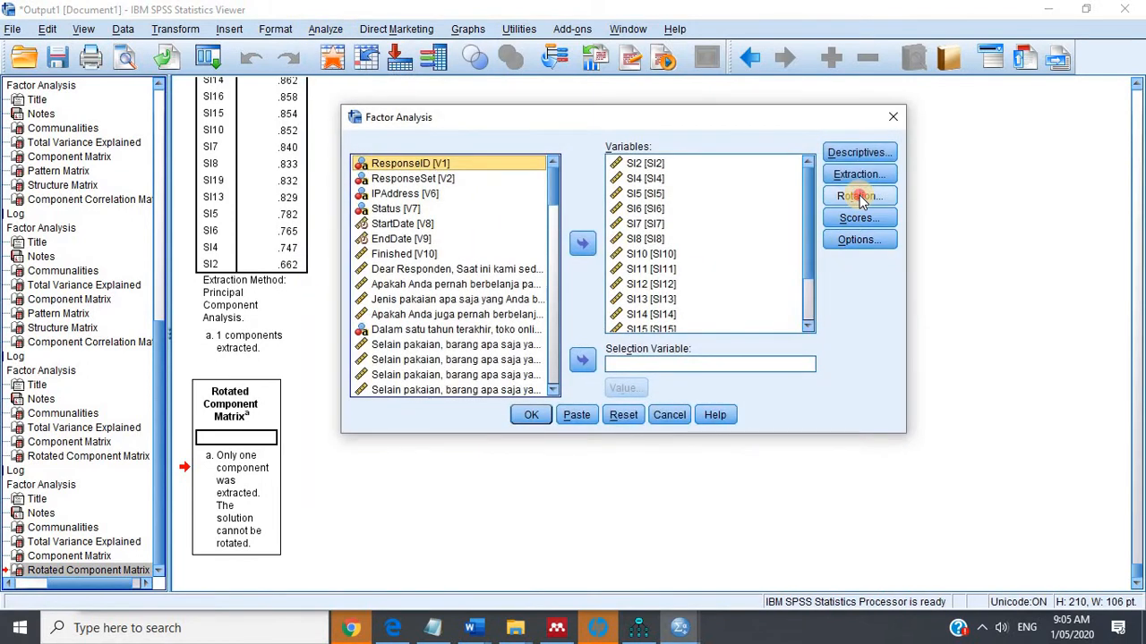
left_click(859, 196)
double_click(653, 382)
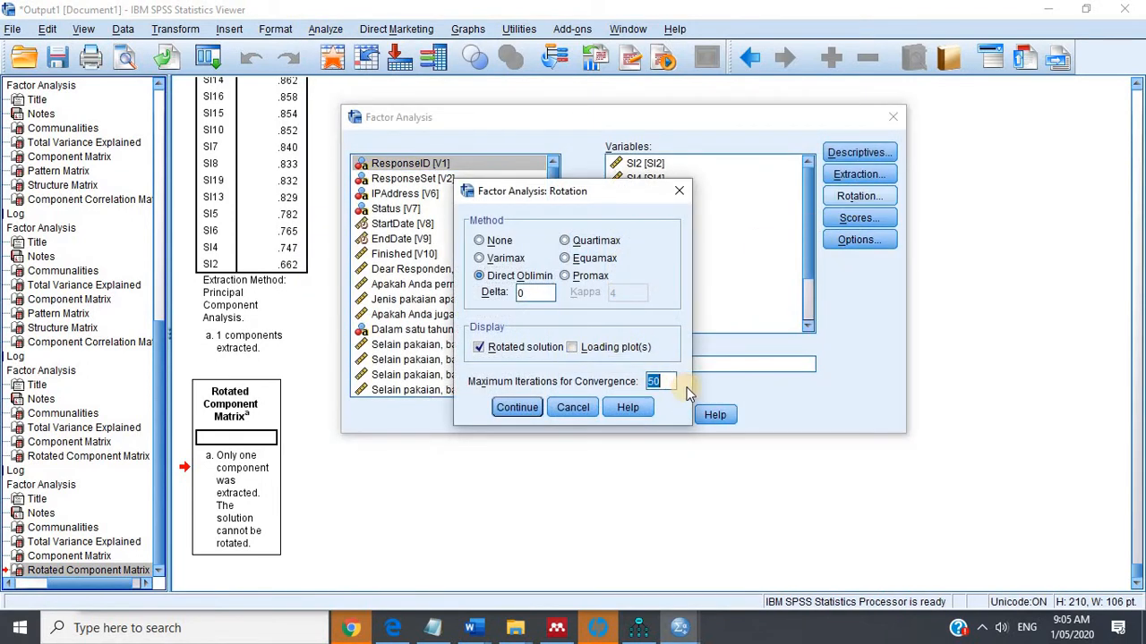
left_click(527, 408)
left_click(535, 417)
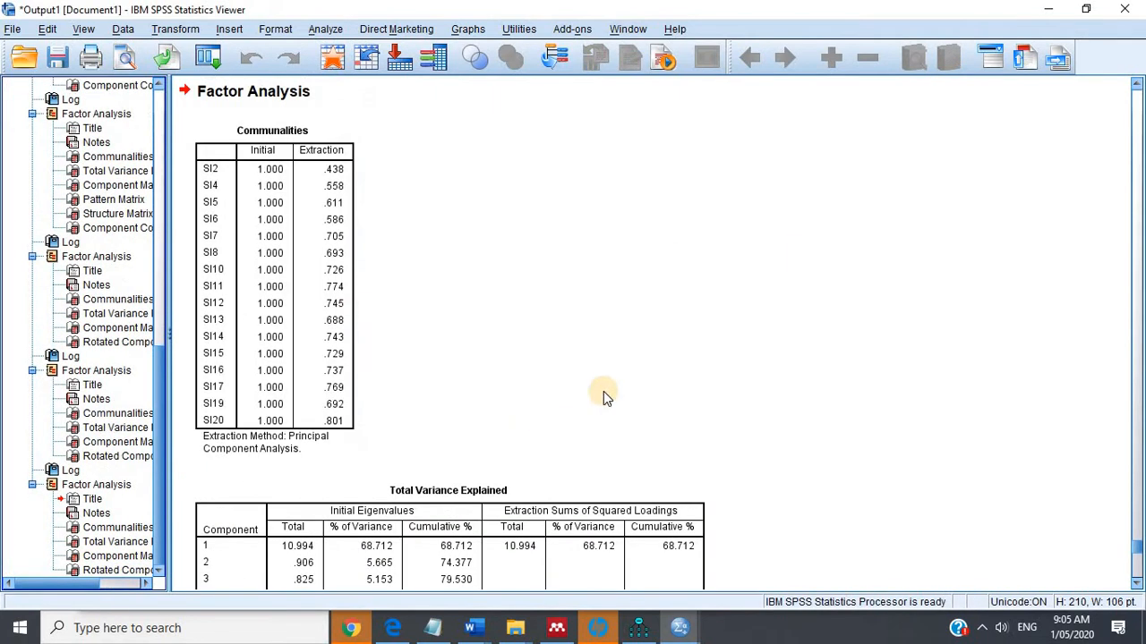
left_click(117, 569)
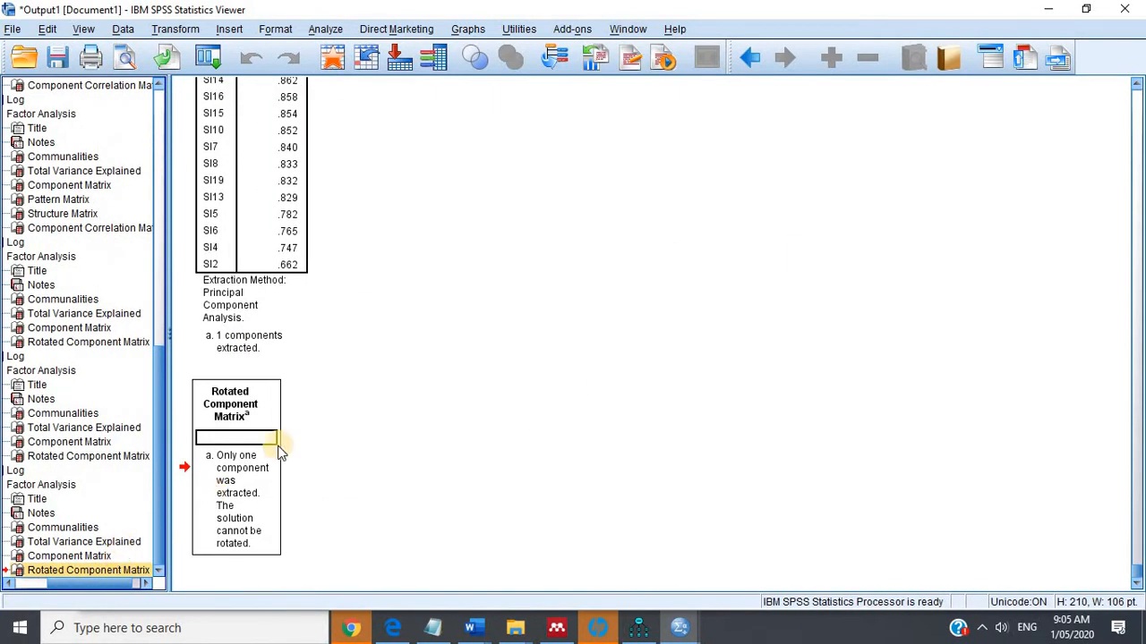
Compare the Component Matrix and Rotated Component Matrix of the runs without SI3 with the Pattern Matrix of the run before SI3's removal.
scroll(295, 373, "up", 5)
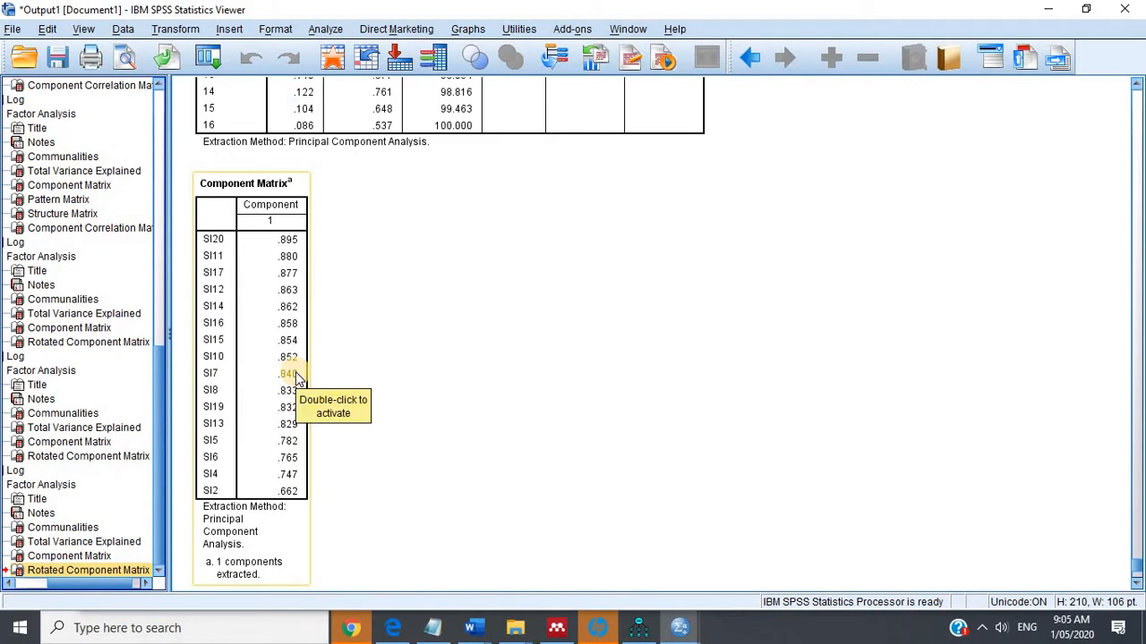
scroll(298, 378, "up", 2)
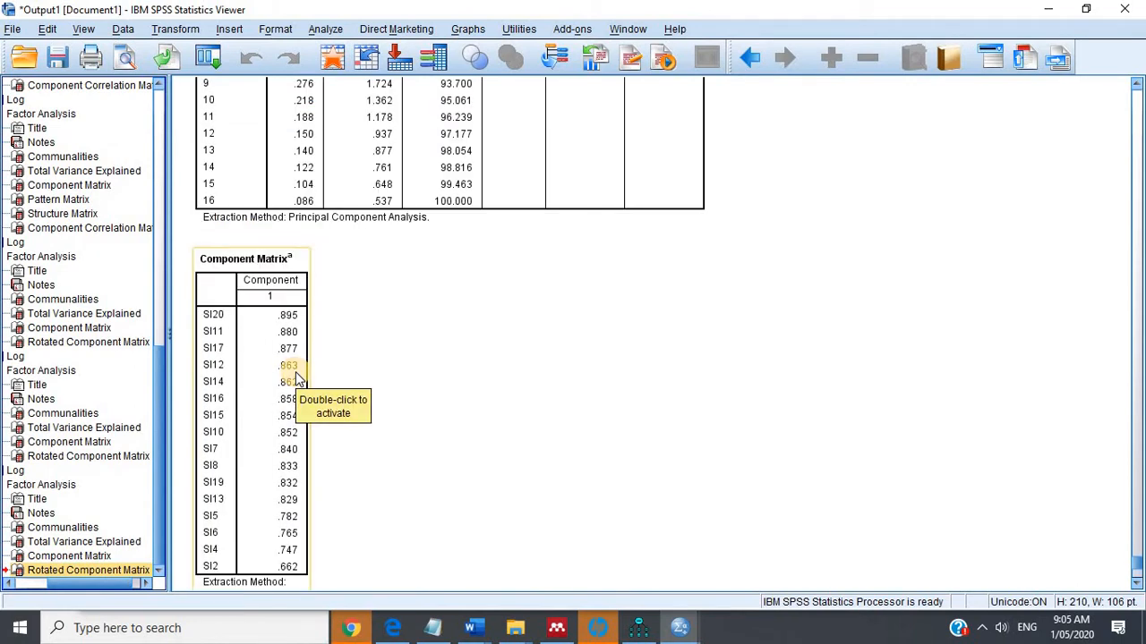
scroll(295, 376, "down", 5)
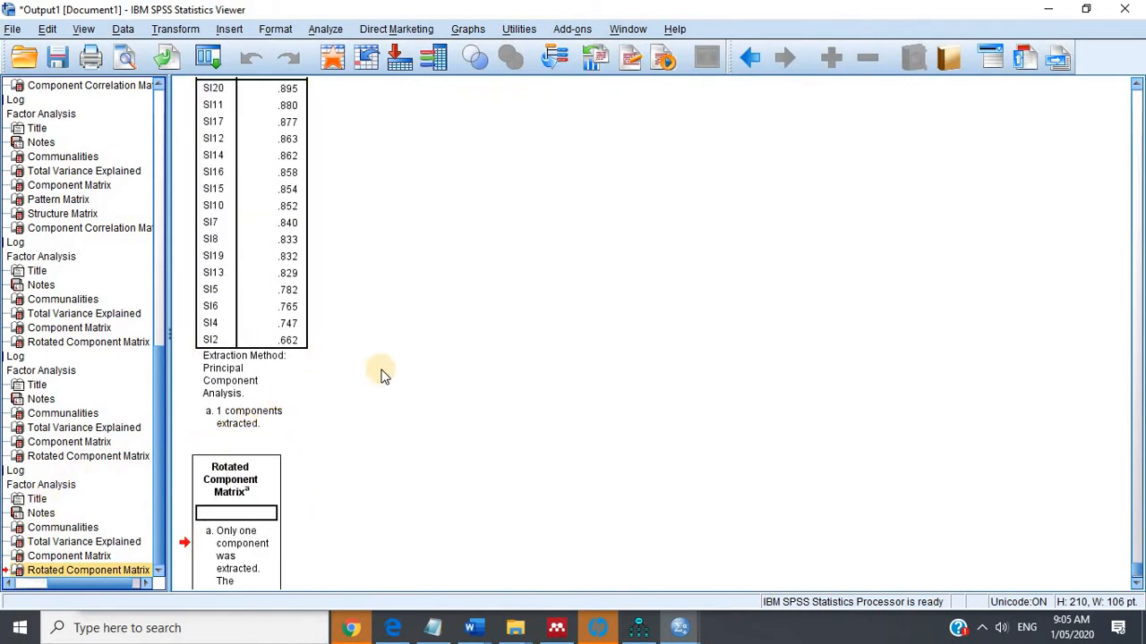
scroll(380, 374, "down", 2)
left_click(65, 443)
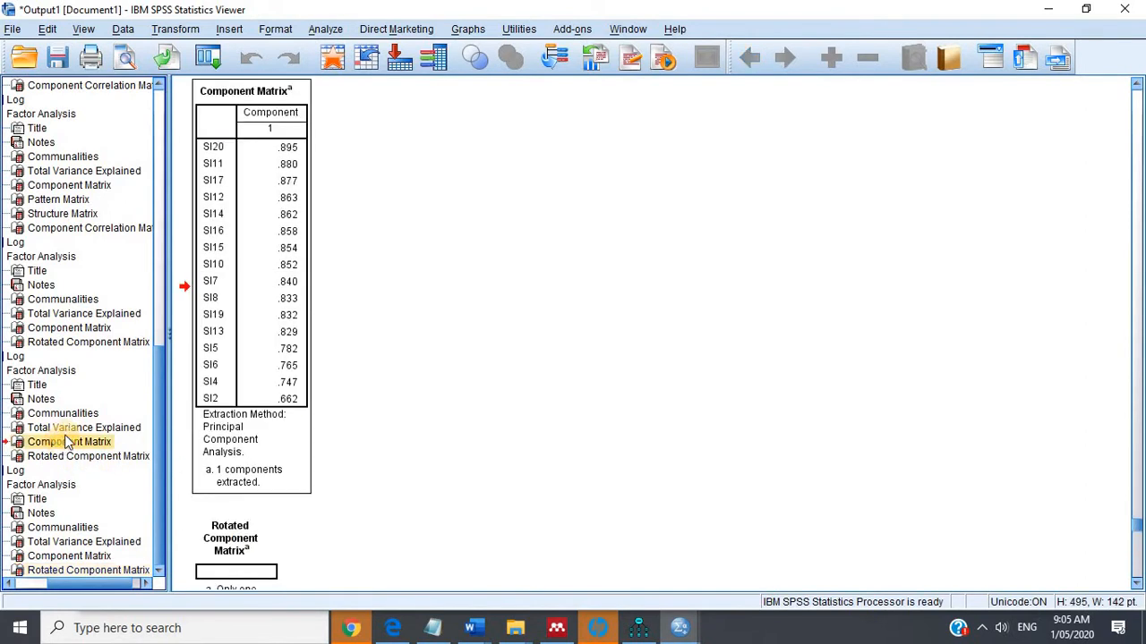
left_click(79, 341)
left_click(78, 329)
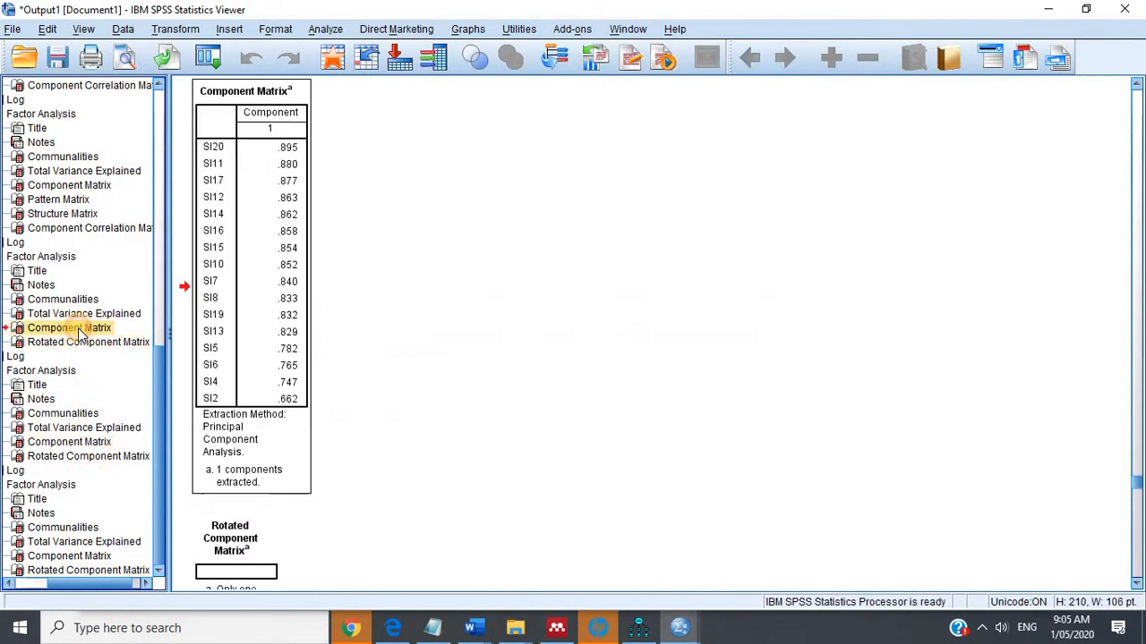
left_click(67, 215)
left_click(76, 199)
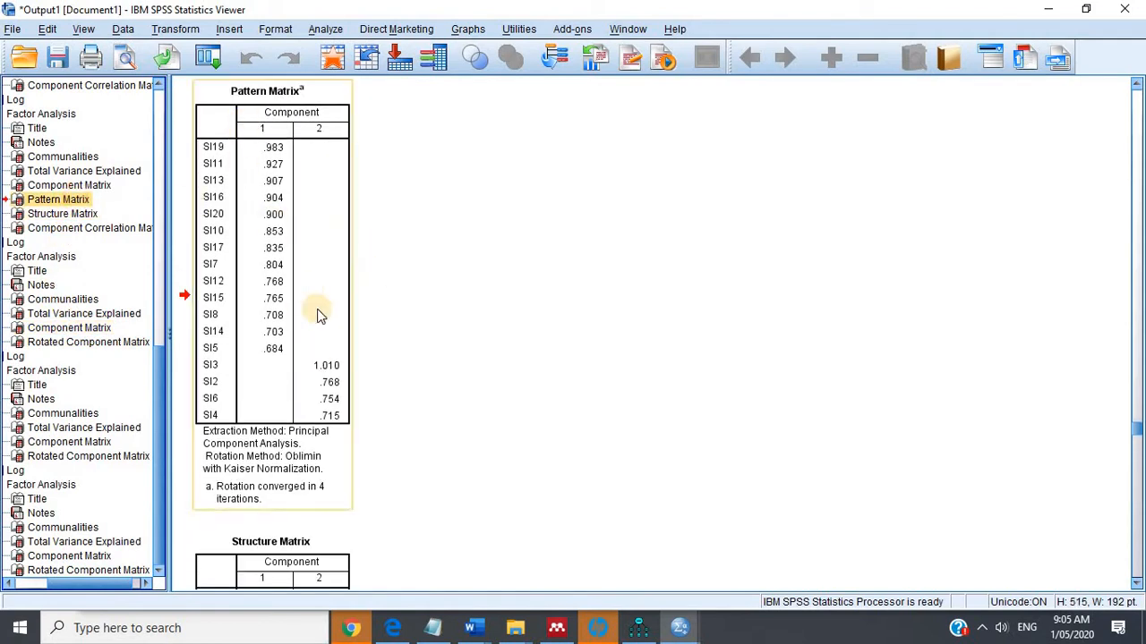
left_click(72, 328)
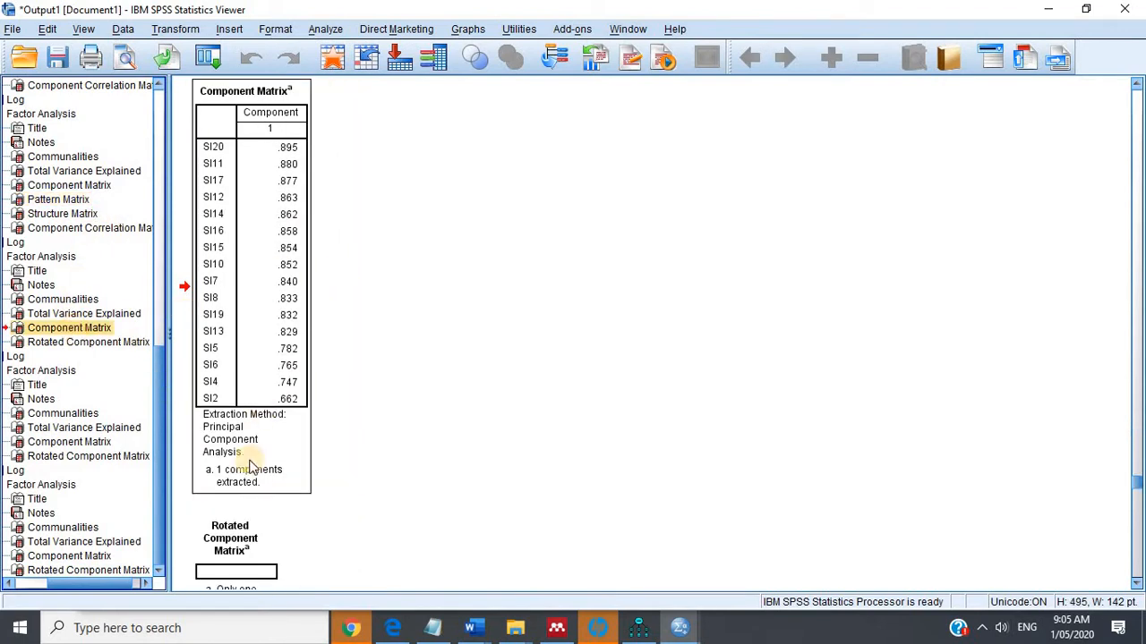
scroll(255, 483, "down", 3)
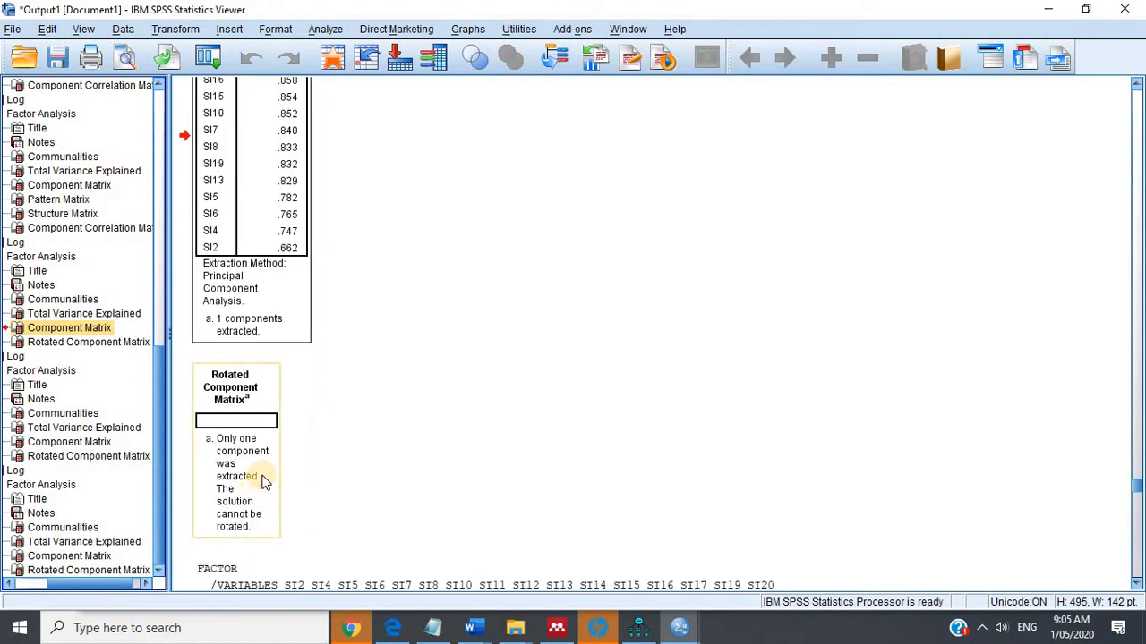
Copy the Component Matrix of the run without SI3 and paste it into the Word document 2020 Self-image.
scroll(261, 483, "up", 3)
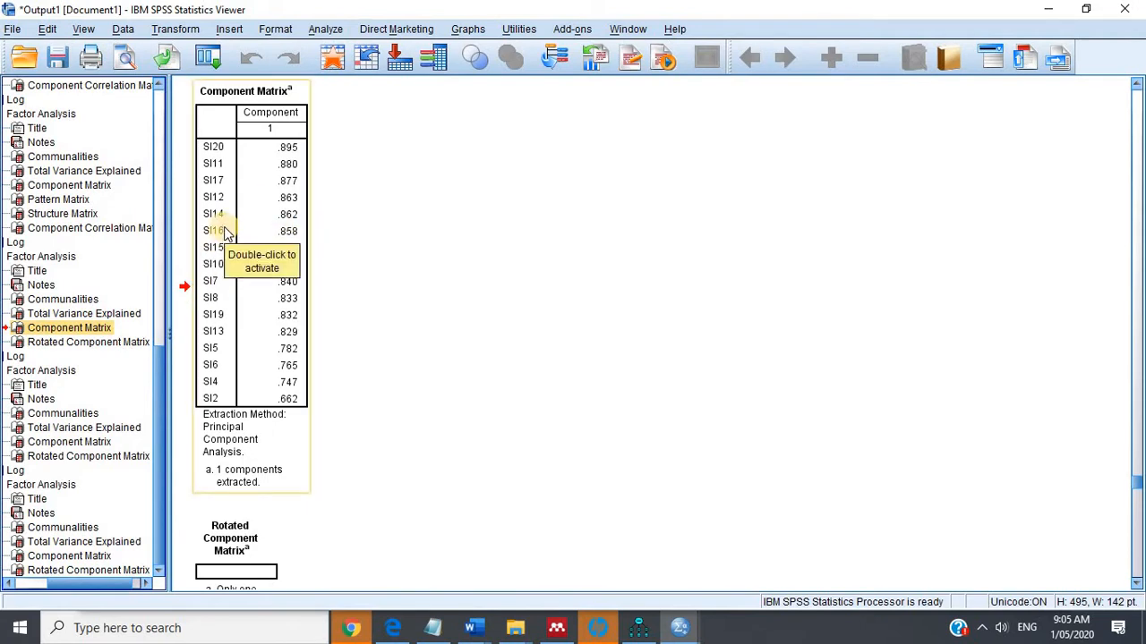
right_click(238, 148)
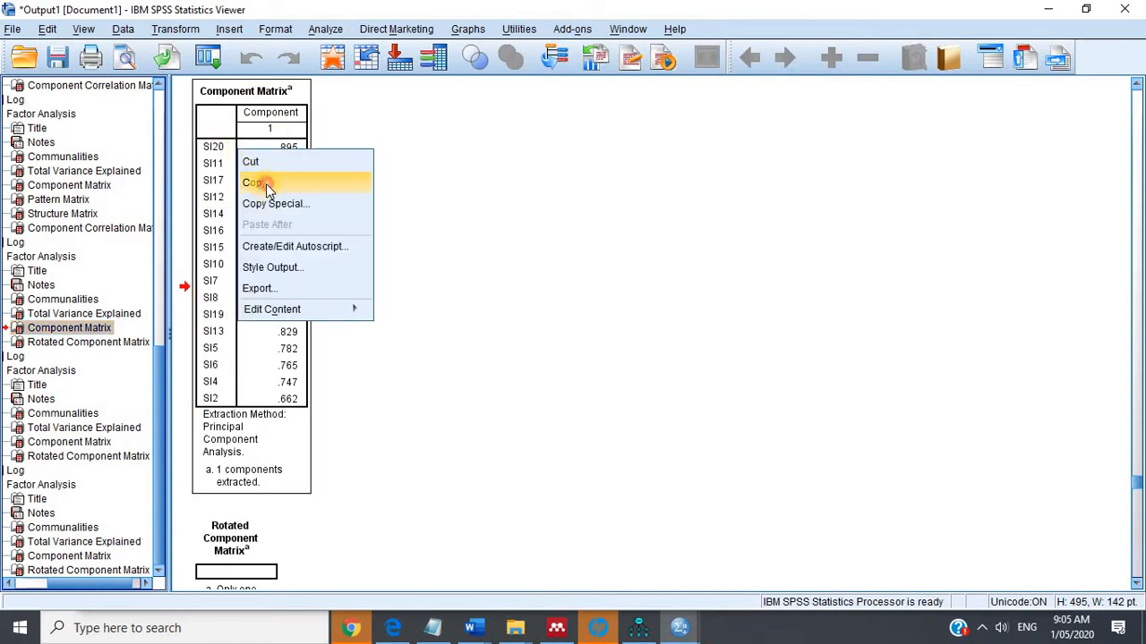
left_click(266, 183)
mouse_move(474, 627)
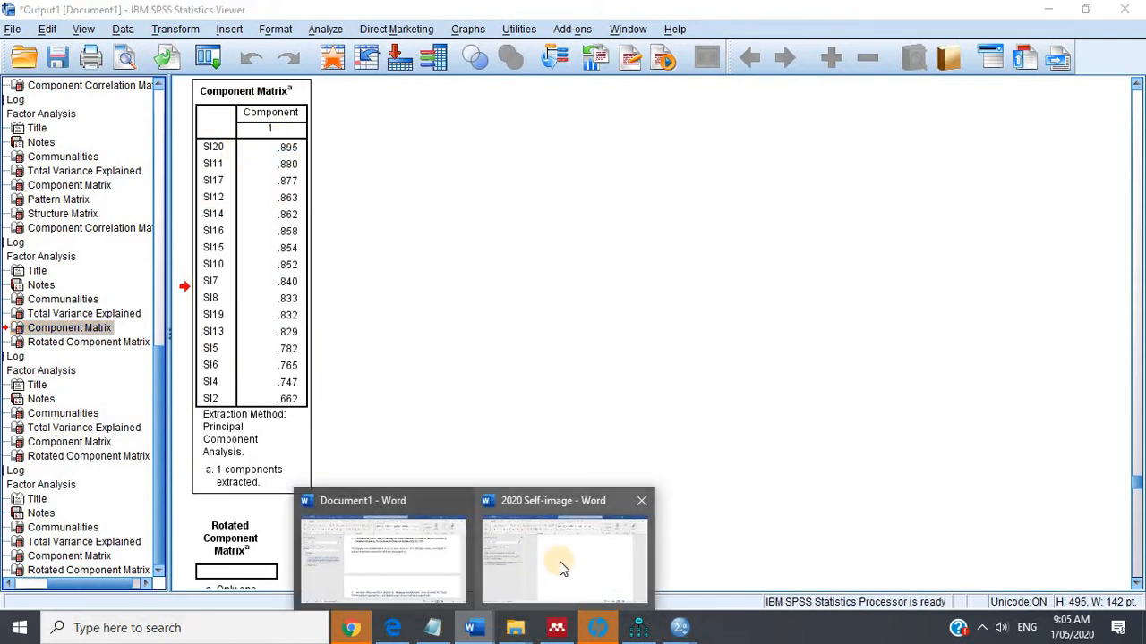
left_click(559, 561)
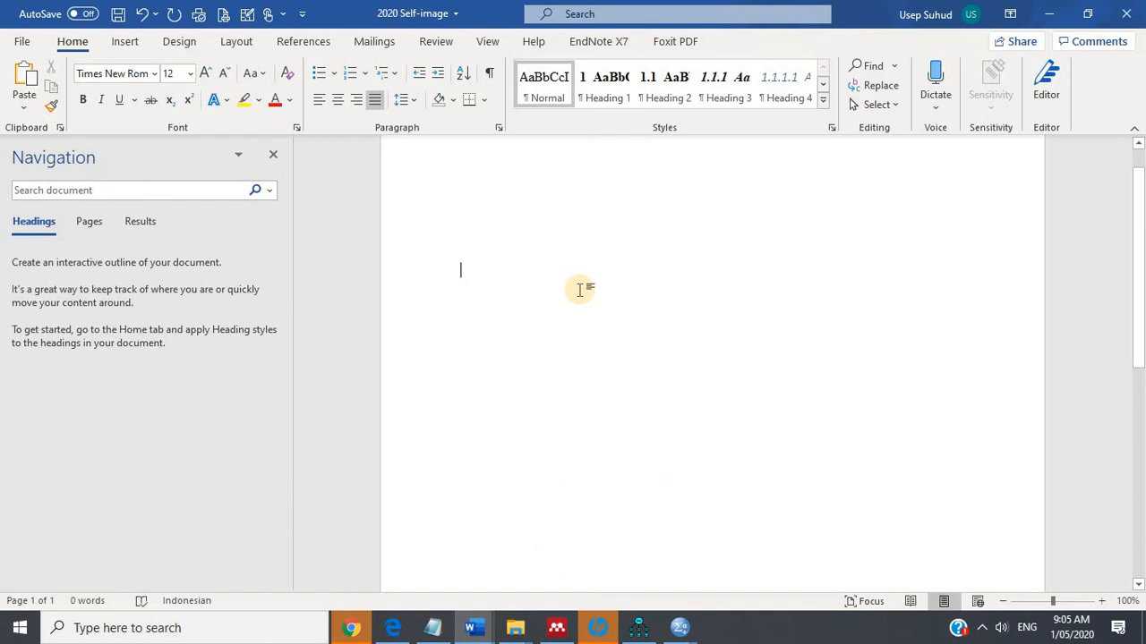
key("ctrl+v")
Delete the extraction method and components extracted notes beneath the pasted Component Matrix table.
scroll(527, 435, "up", 1)
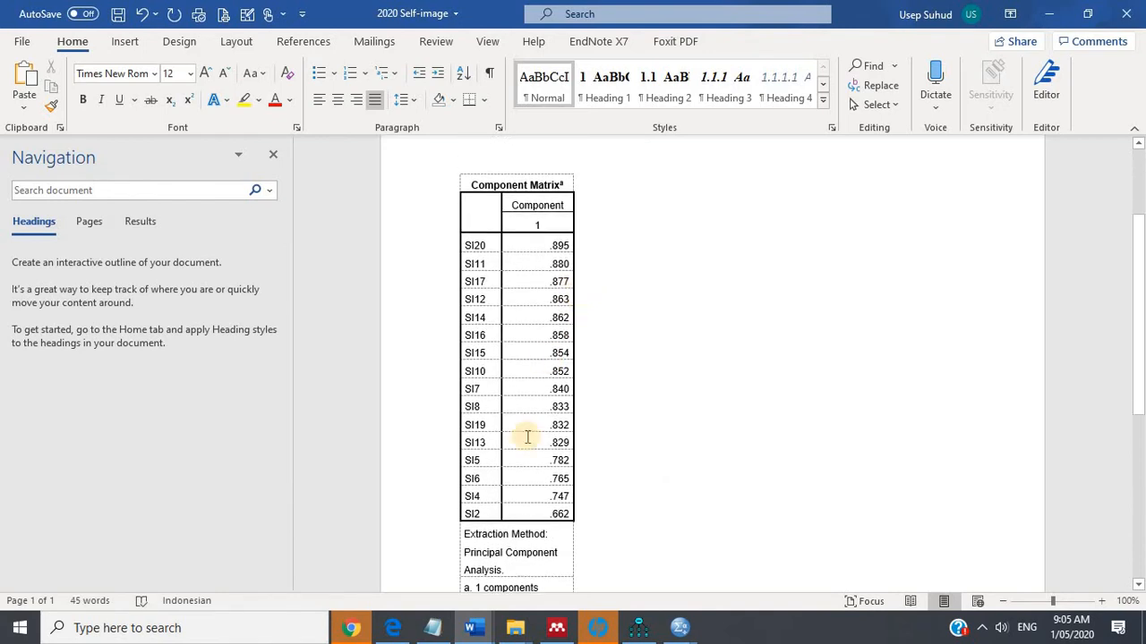
scroll(518, 502, "down", 1)
left_click_drag(445, 543, 444, 562)
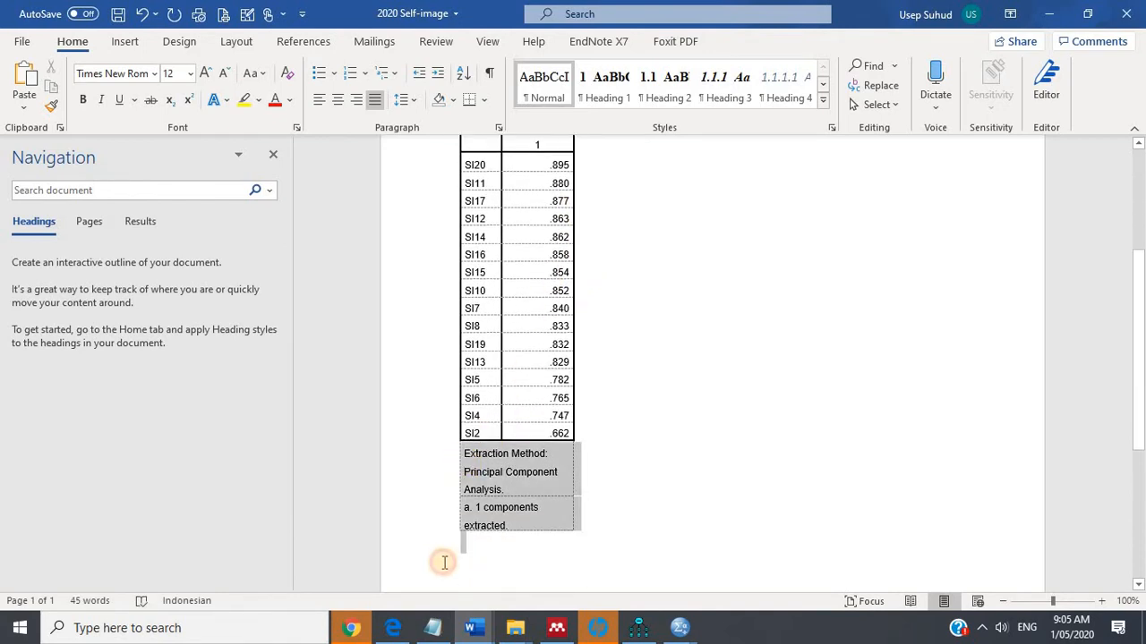
key("Delete")
scroll(521, 333, "up", 2)
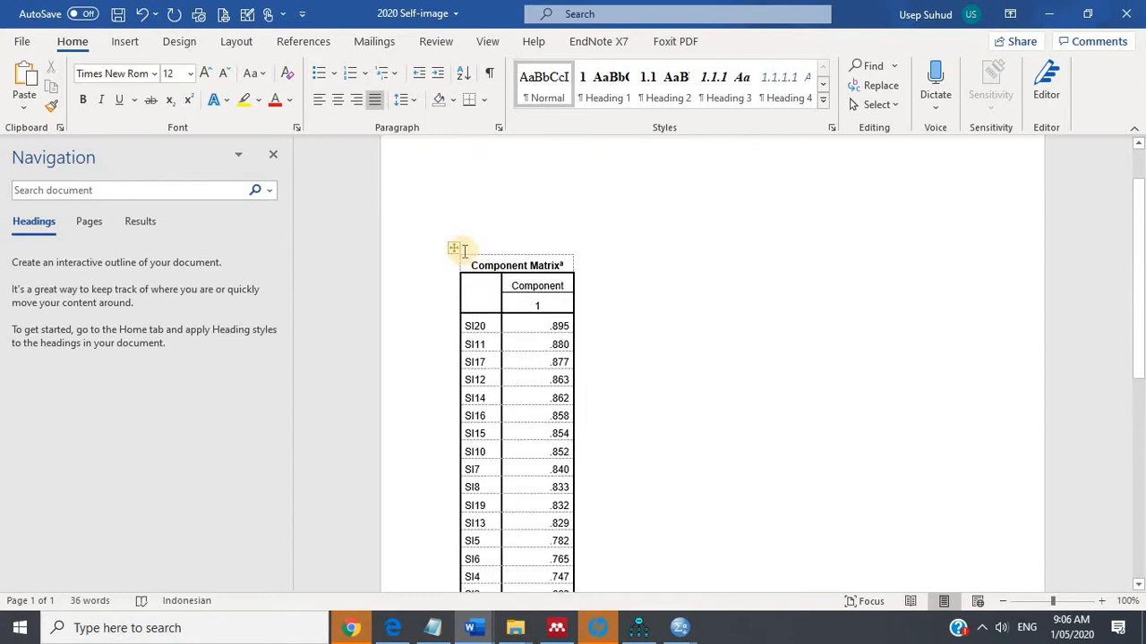
AutoFit the Component Matrix table to the window so it spans the page's text width.
right_click(455, 248)
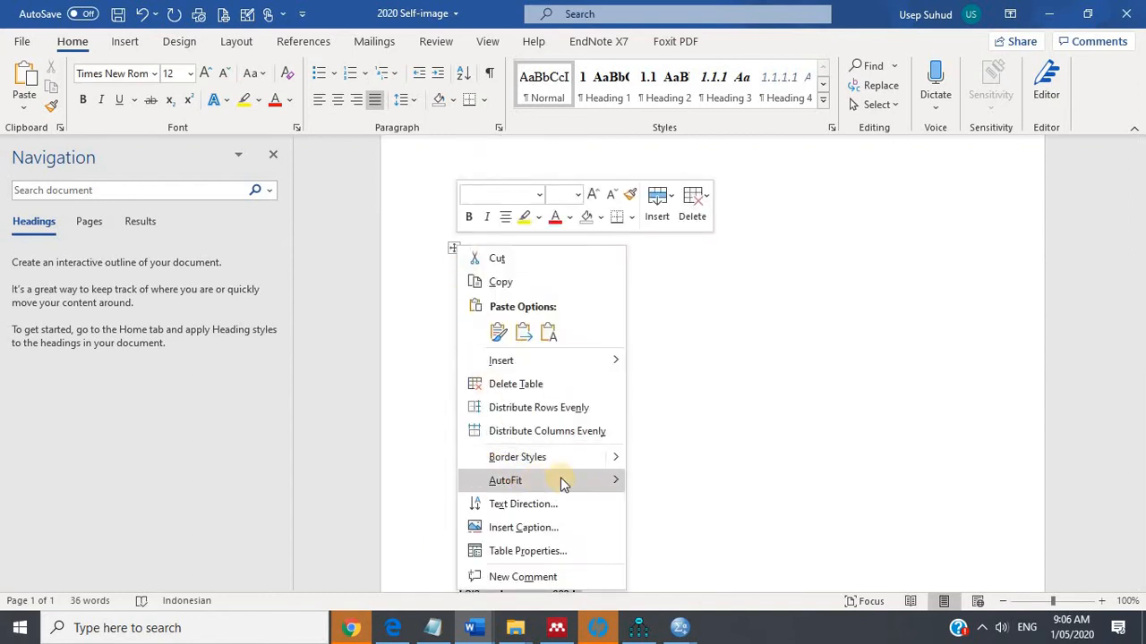
mouse_move(560, 481)
left_click(686, 503)
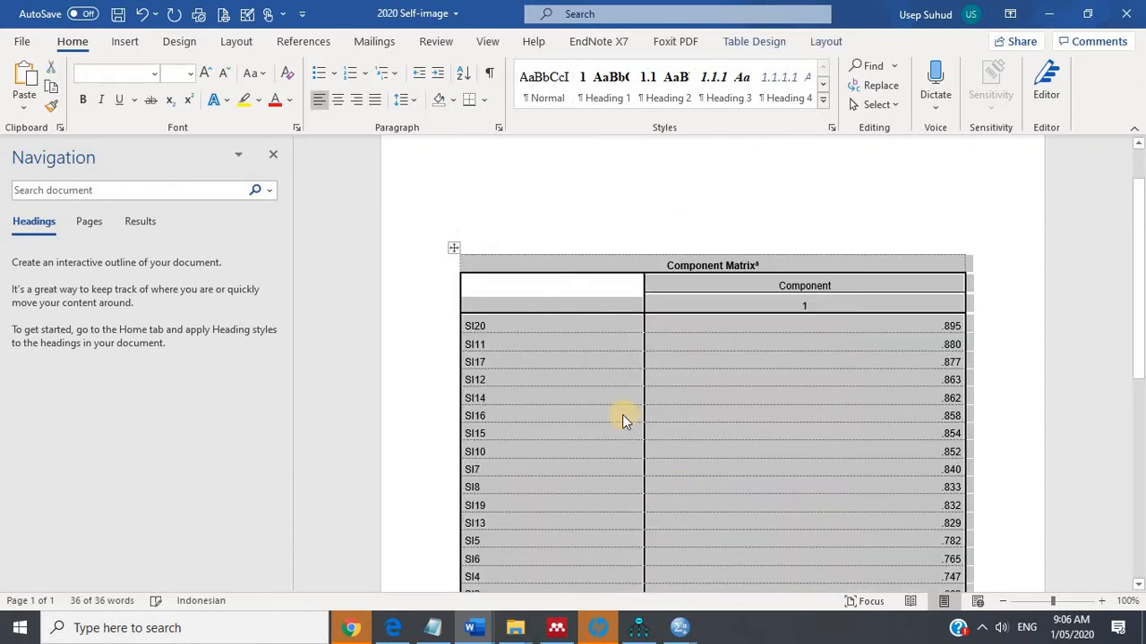
scroll(623, 414, "down", 1)
scroll(800, 289, "down", 1)
Insert an empty column after the loadings column of the Component Matrix table.
left_click(804, 277)
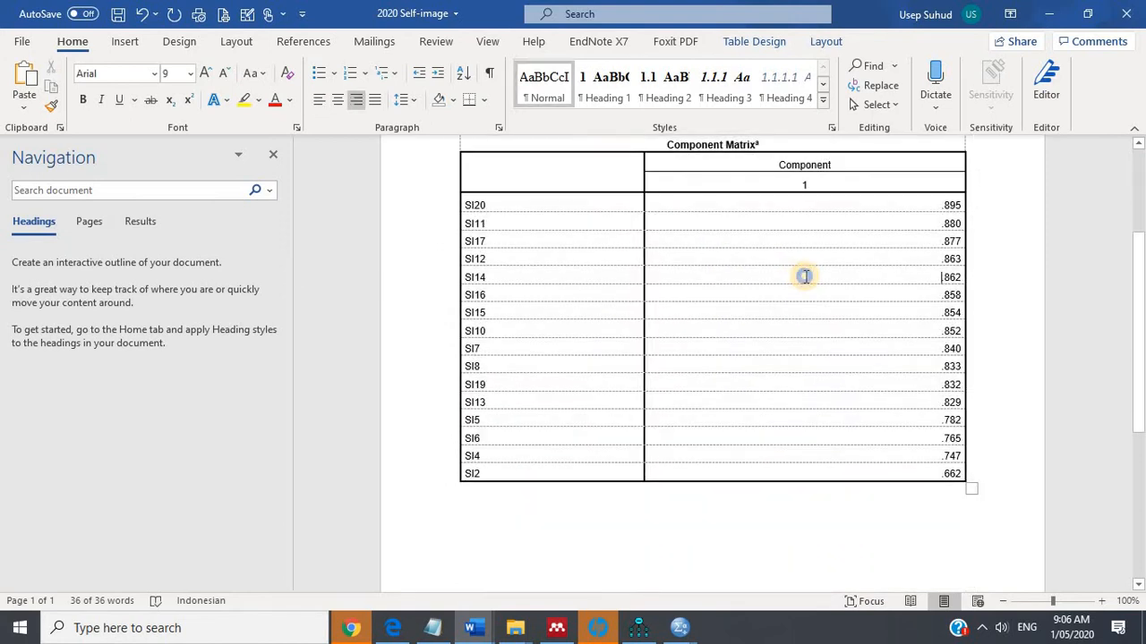
right_click(805, 276)
mouse_move(918, 421)
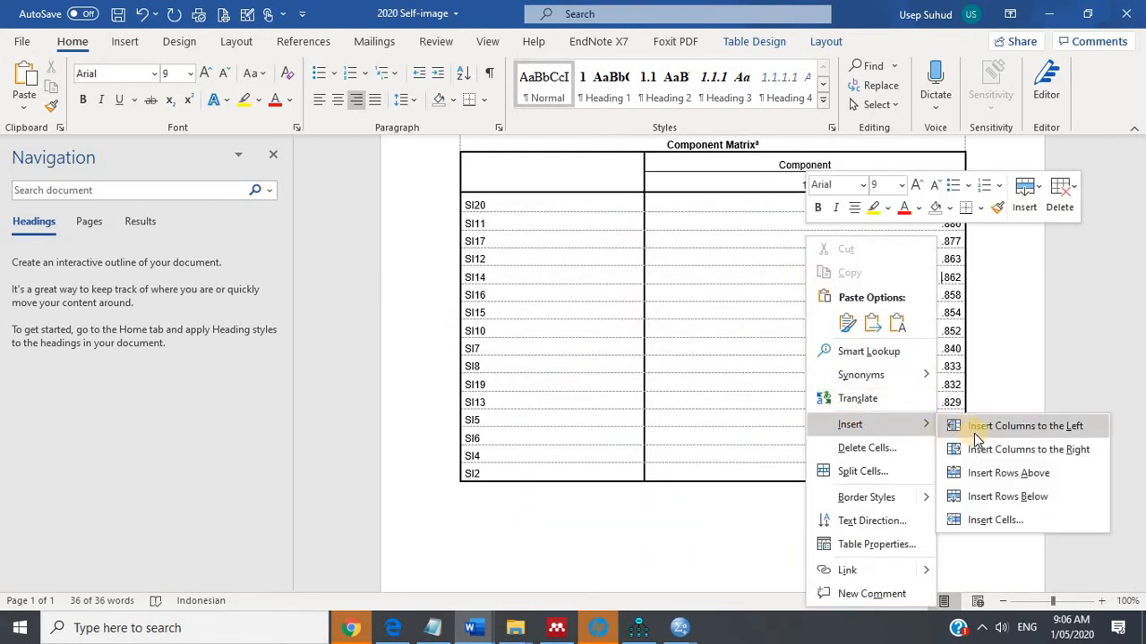
left_click(998, 450)
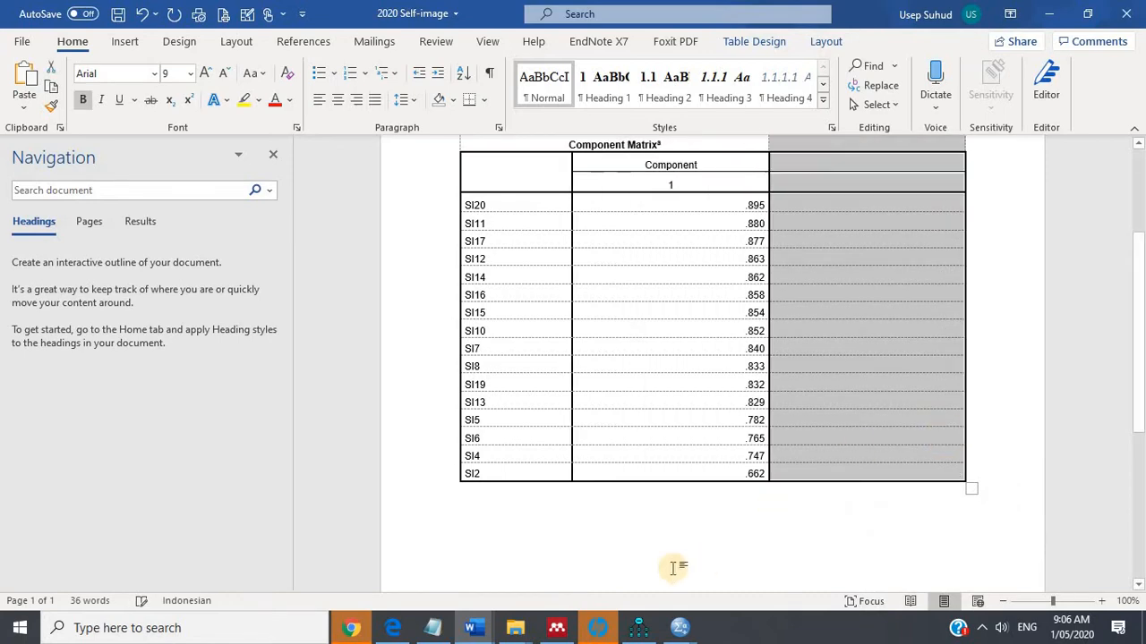
Switch to the SPSS data file 1_Online_Shop_Coded.sav and clear all SI items from the factor analysis variables.
left_click(682, 629)
left_click(769, 537)
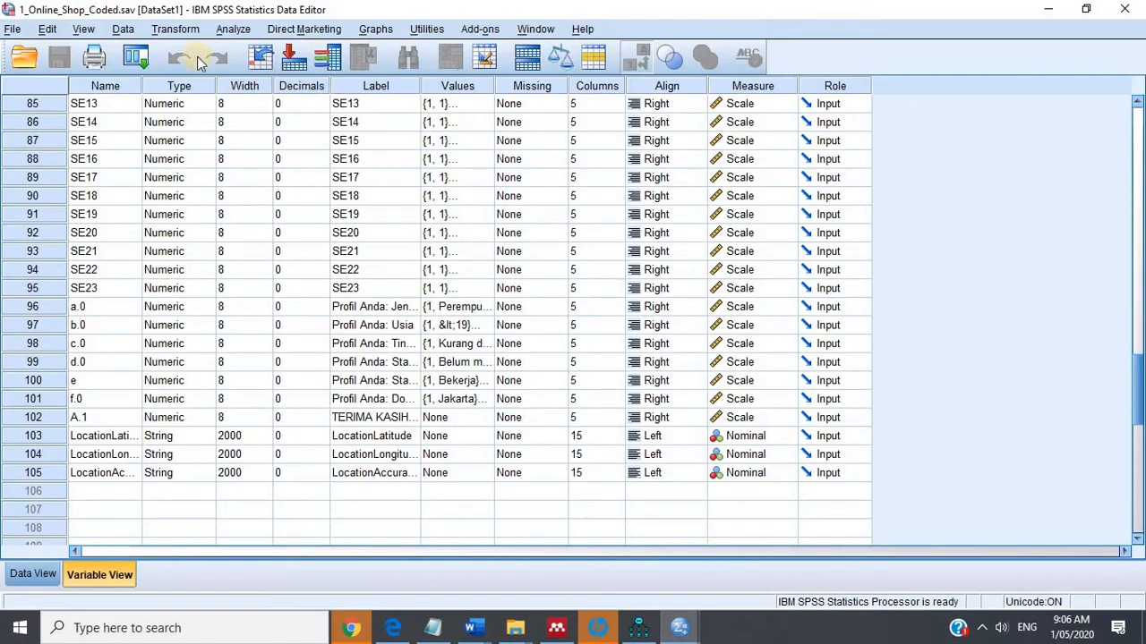
left_click(228, 32)
mouse_move(358, 283)
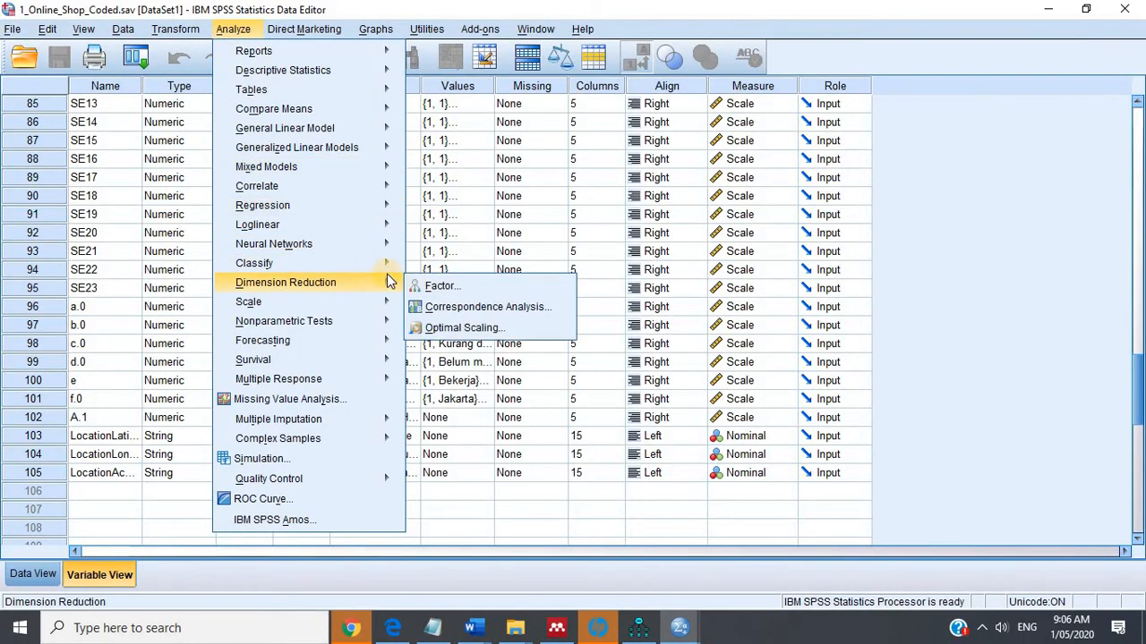
left_click(438, 287)
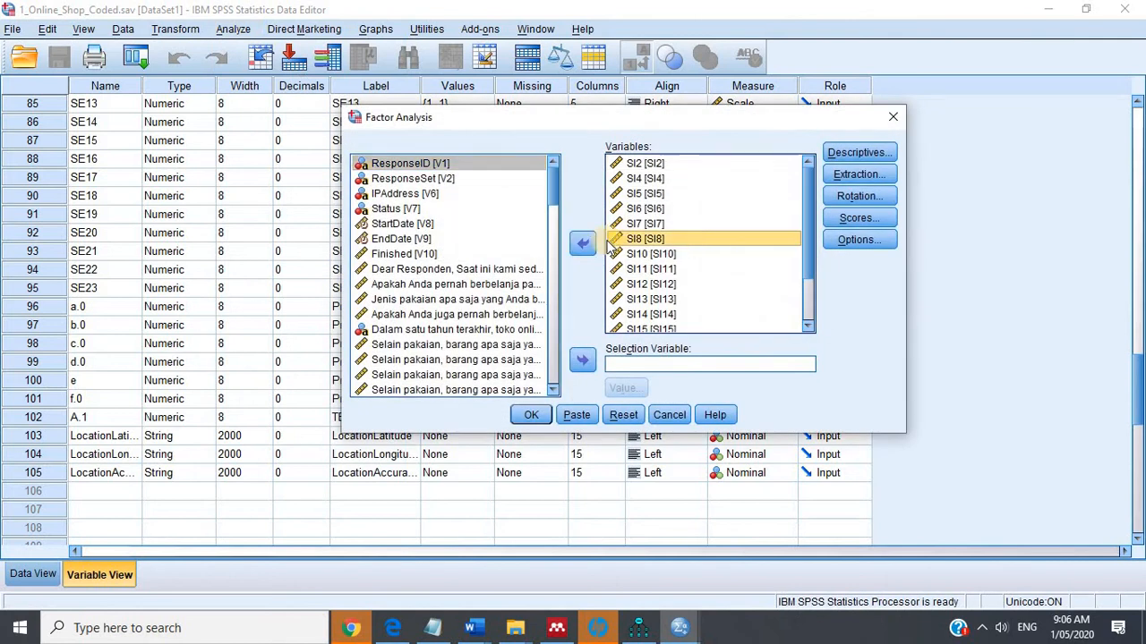
left_click(577, 249)
Add items PI1 to PI16 as the factor analysis variables.
scroll(460, 308, "down", 9)
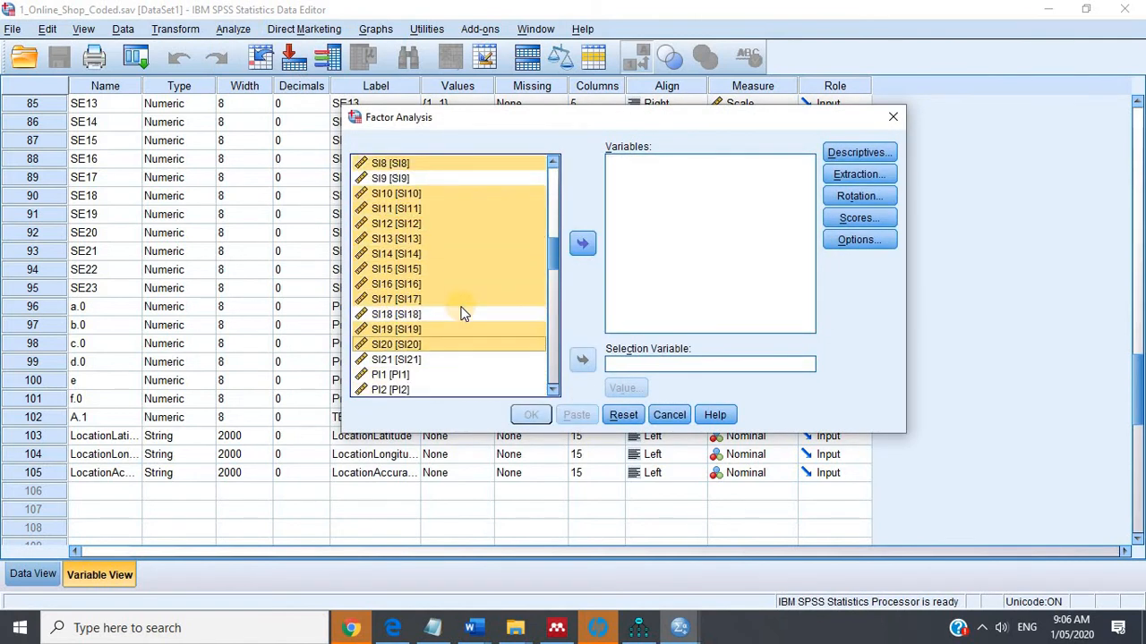
left_click(395, 239)
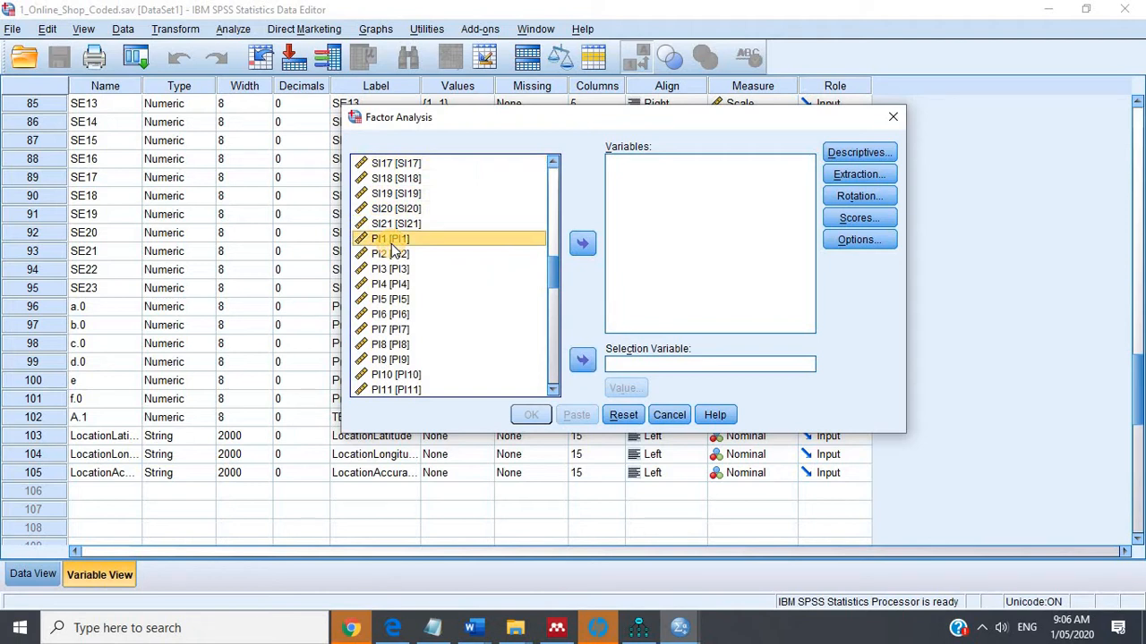
scroll(393, 268, "down", 3)
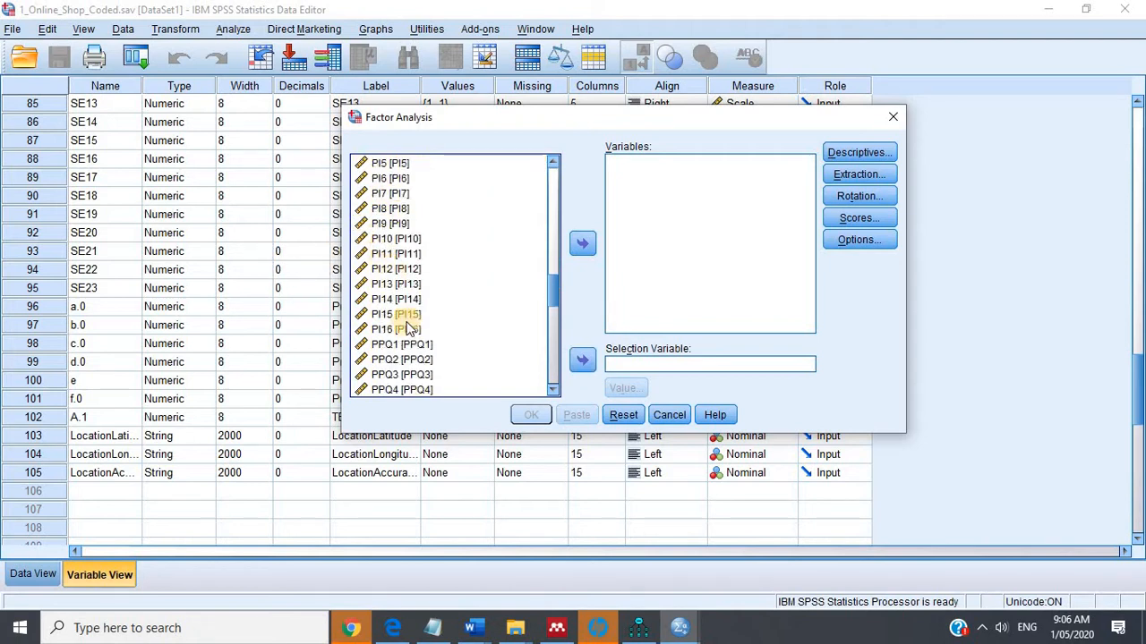
left_click(402, 329, "shift")
left_click(582, 243)
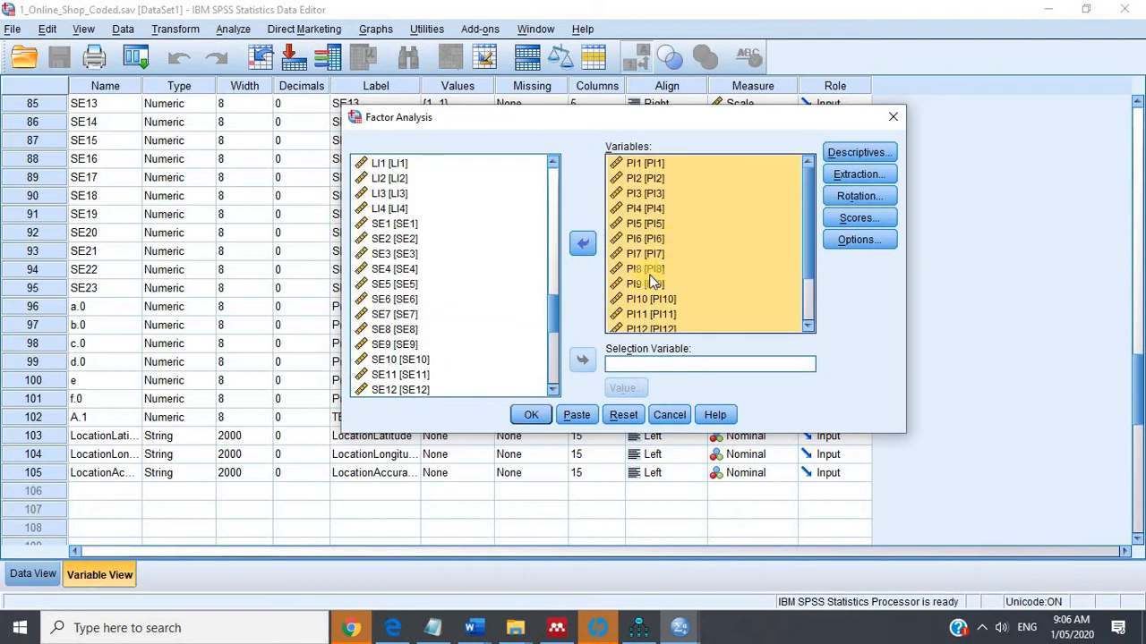
Run the factor analysis on PI1 to PI16, keeping Direct Oblimin rotation, and show its Pattern Matrix.
left_click(859, 196)
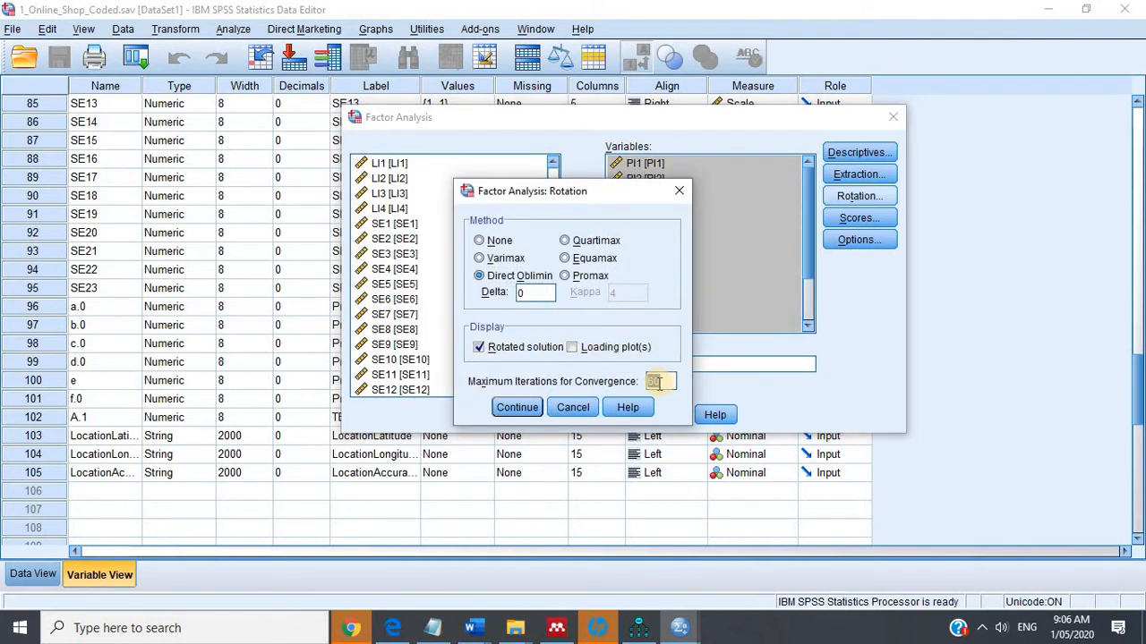
left_click(519, 410)
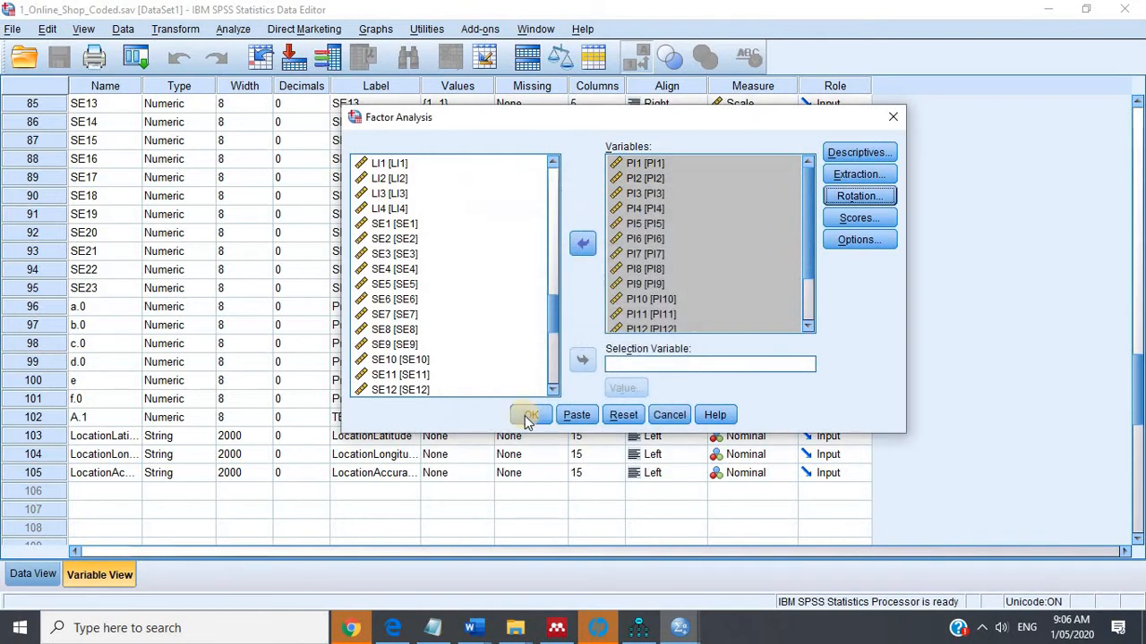
left_click(527, 413)
left_click(95, 541)
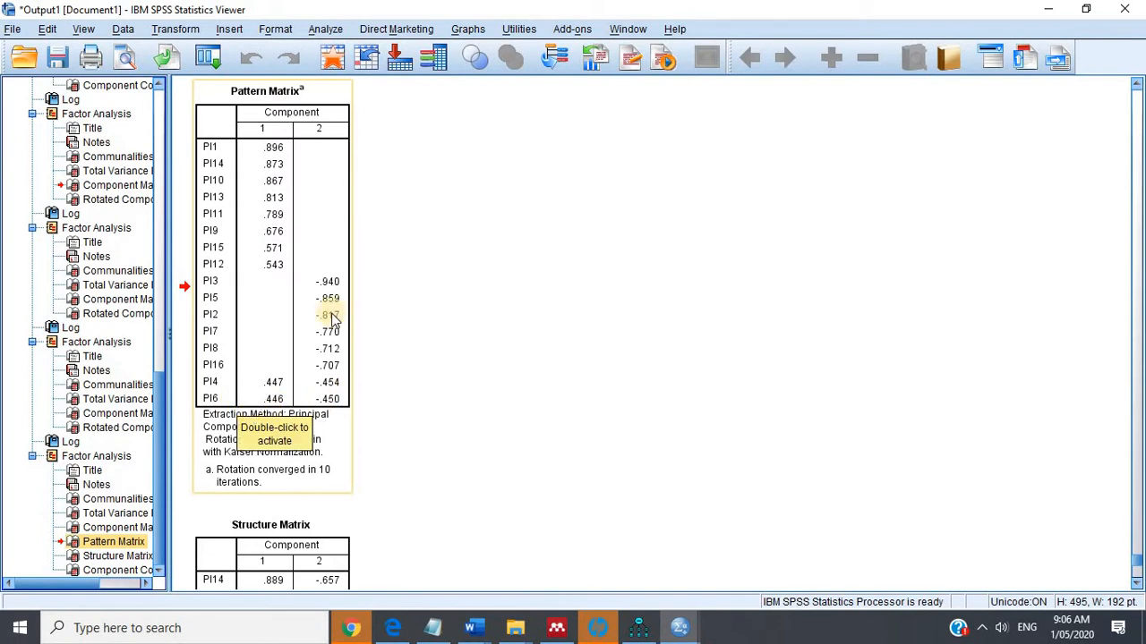
Remove PI6 from the factor analysis variables, rerun the analysis, and show the new Pattern Matrix.
left_click(328, 29)
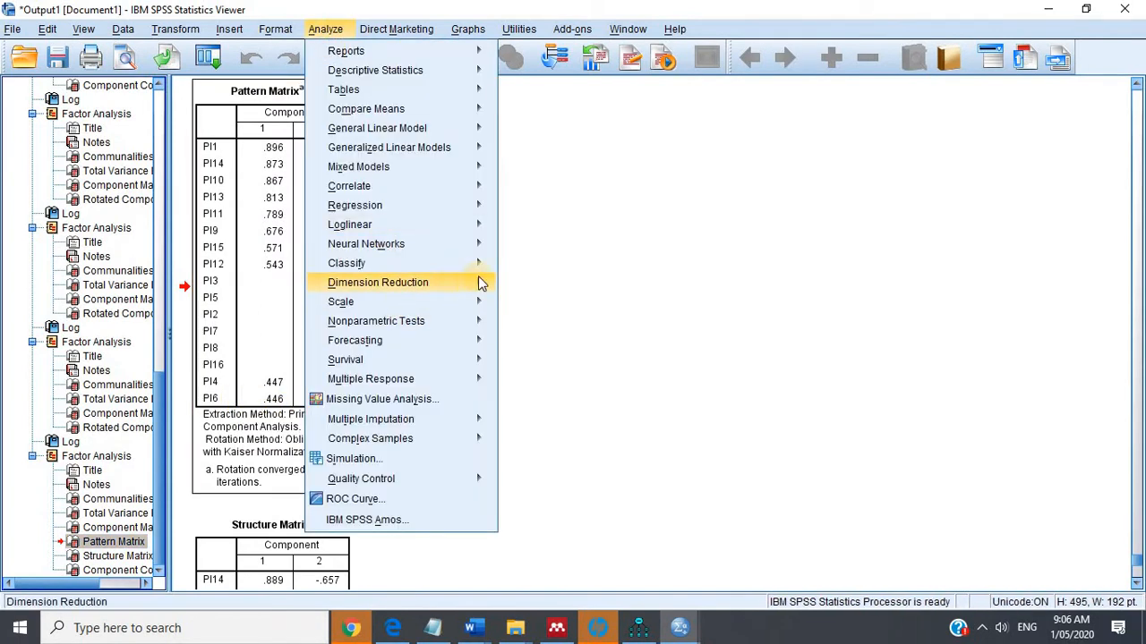
mouse_move(479, 282)
left_click(525, 286)
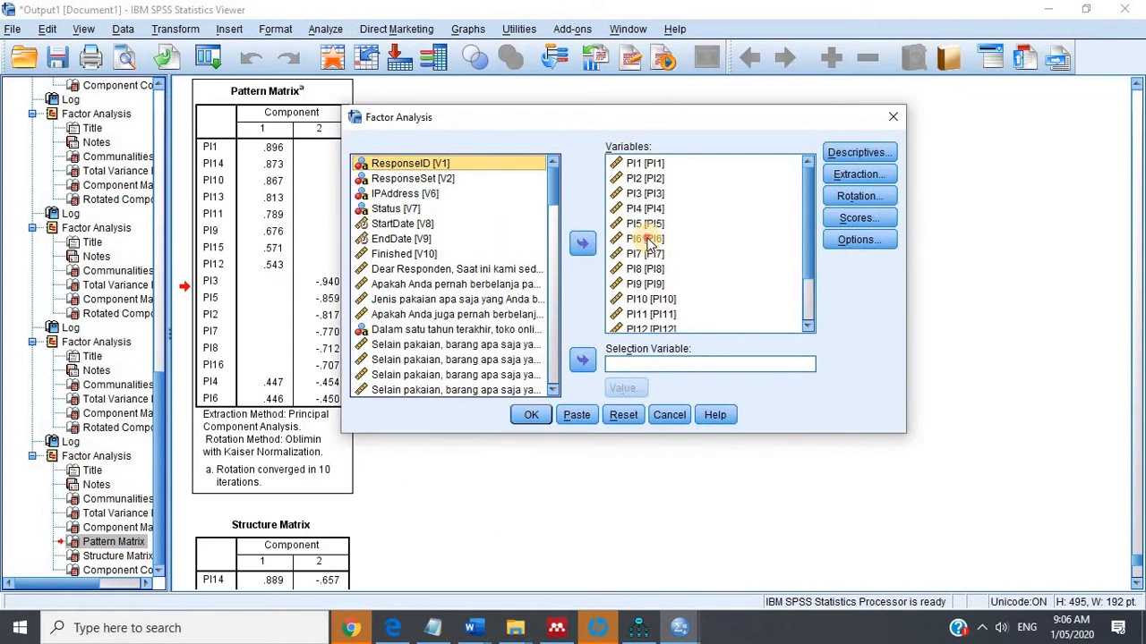
left_click(649, 239)
left_click(582, 243)
left_click(519, 416)
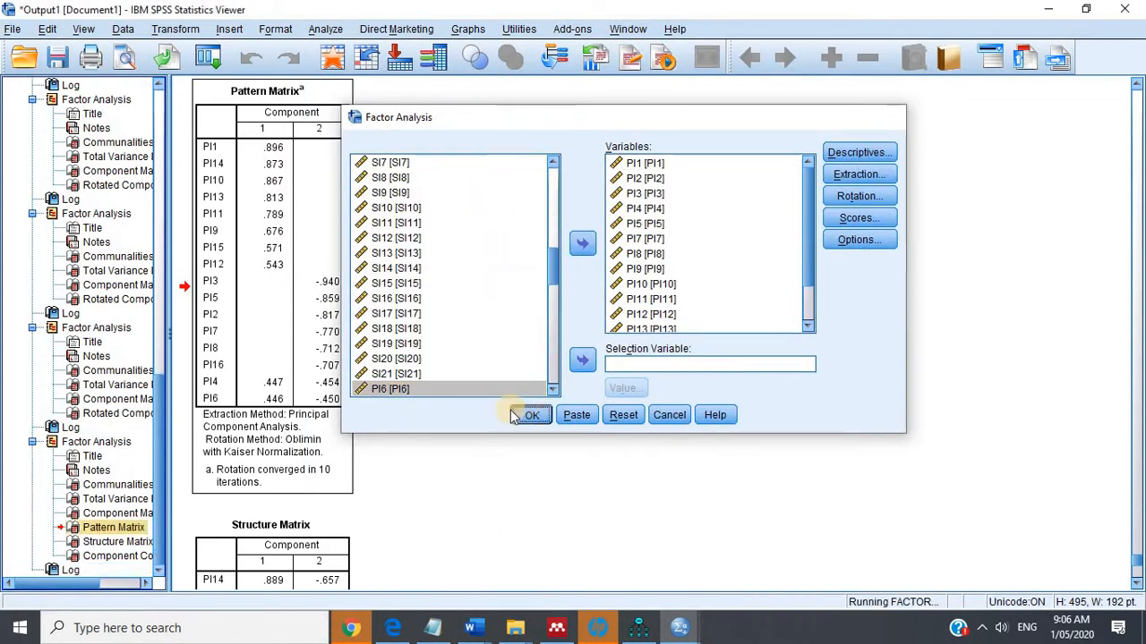
left_click(112, 542)
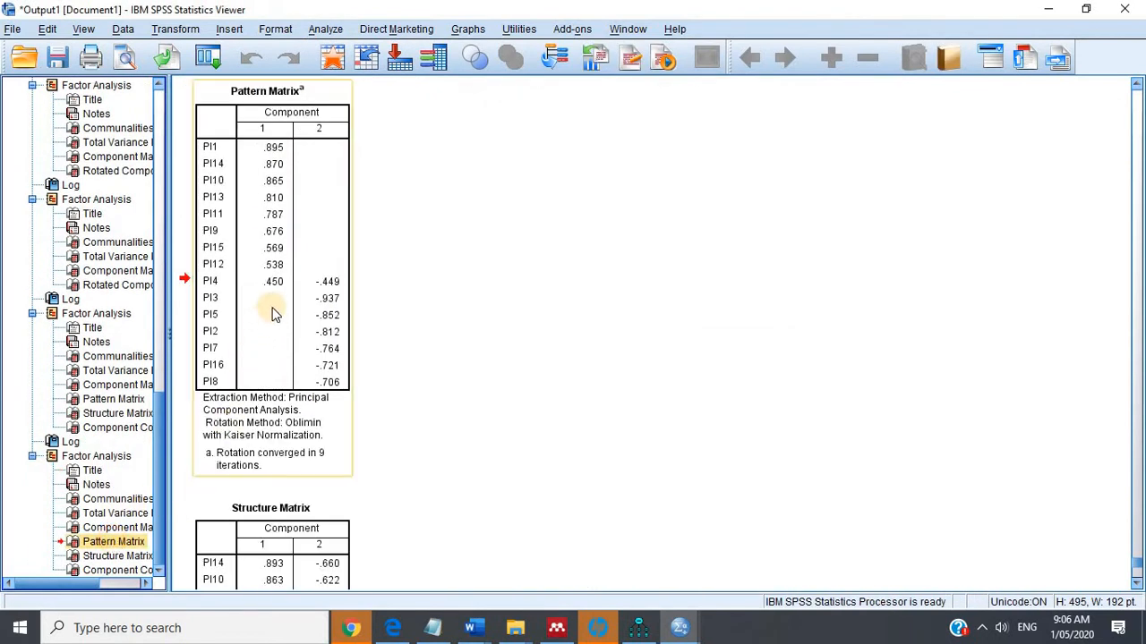
Remove PI4 from the factor analysis variables, rerun the analysis, and show the new Pattern Matrix.
left_click(325, 29)
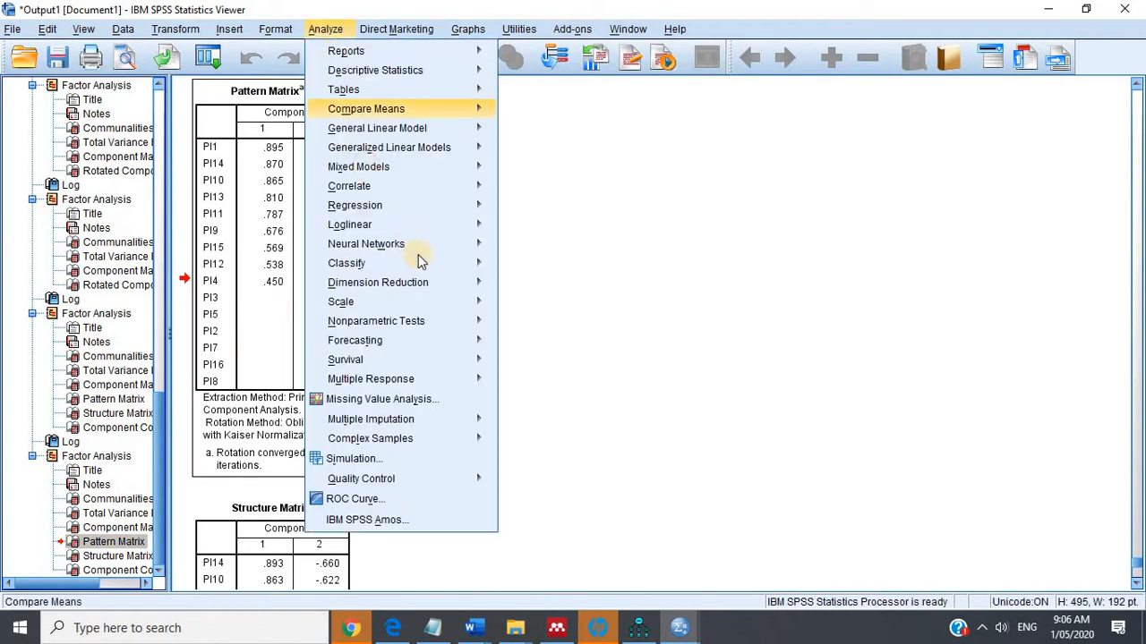
left_click(528, 287)
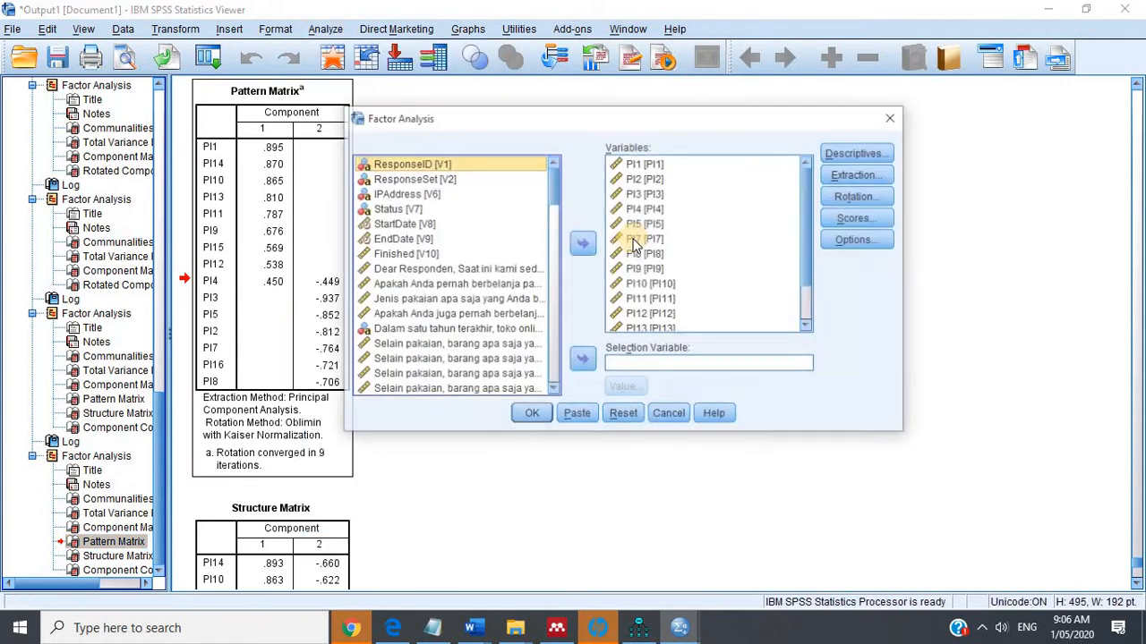
left_click(647, 209)
left_click(582, 242)
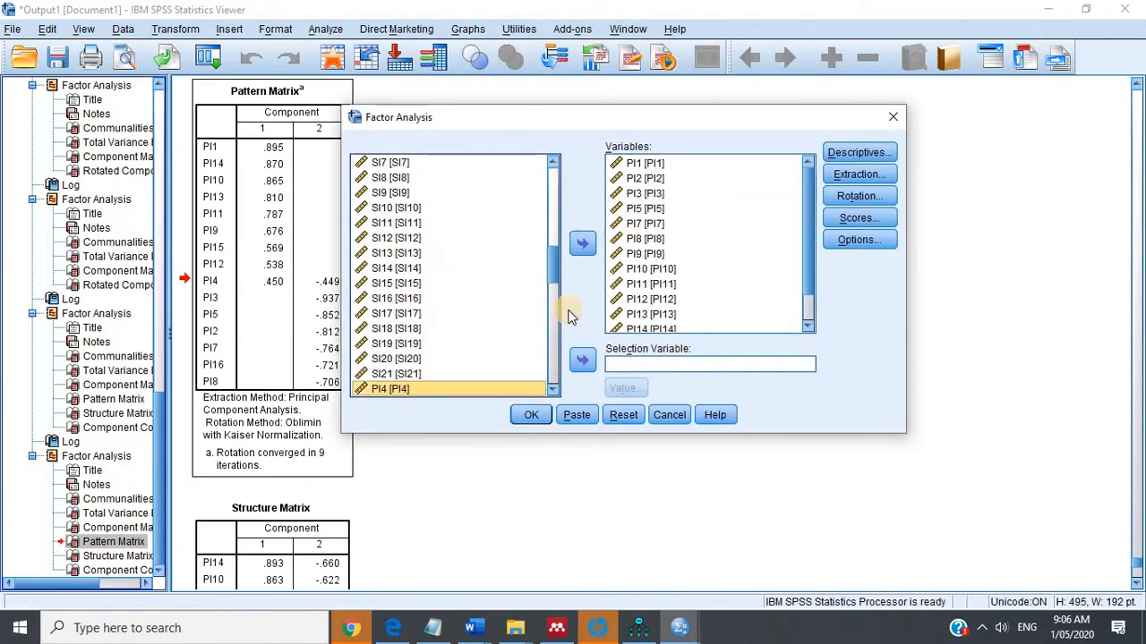
left_click(526, 416)
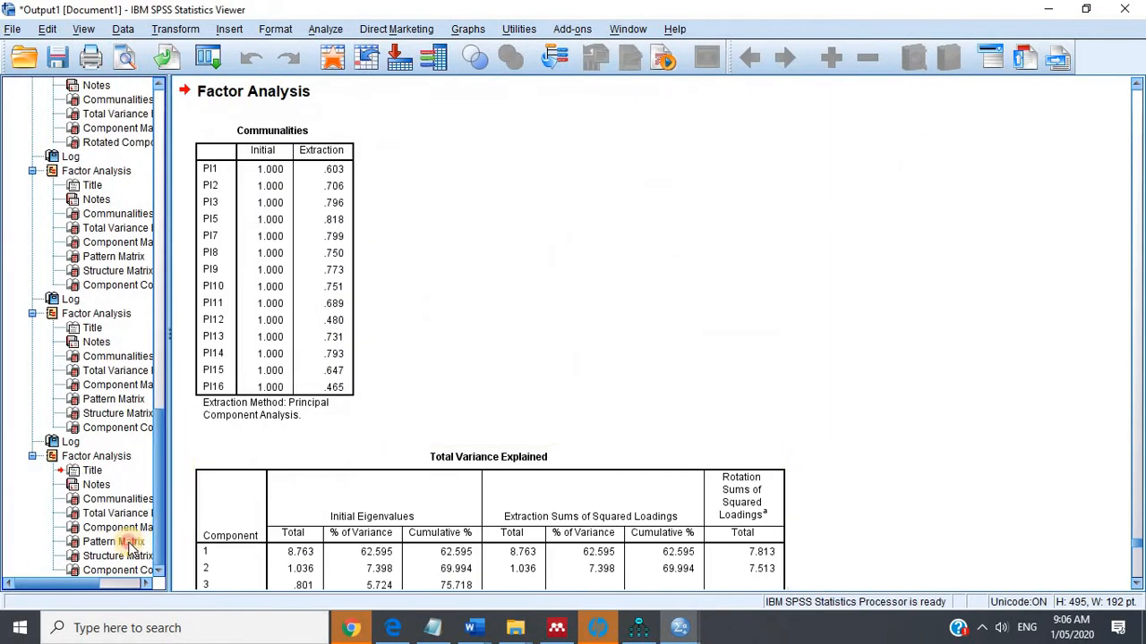
left_click(129, 543)
Copy the Pattern Matrix of the run without PI4 and PI6 into 2020 Self-image below the SI table and delete its notes.
right_click(247, 216)
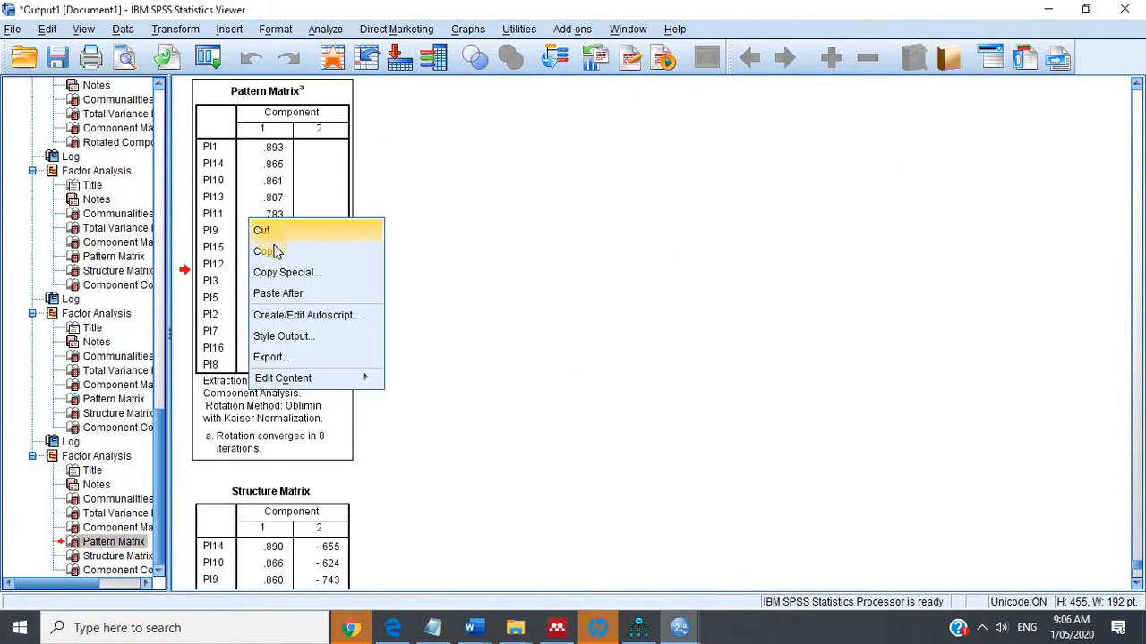
left_click(269, 252)
mouse_move(474, 627)
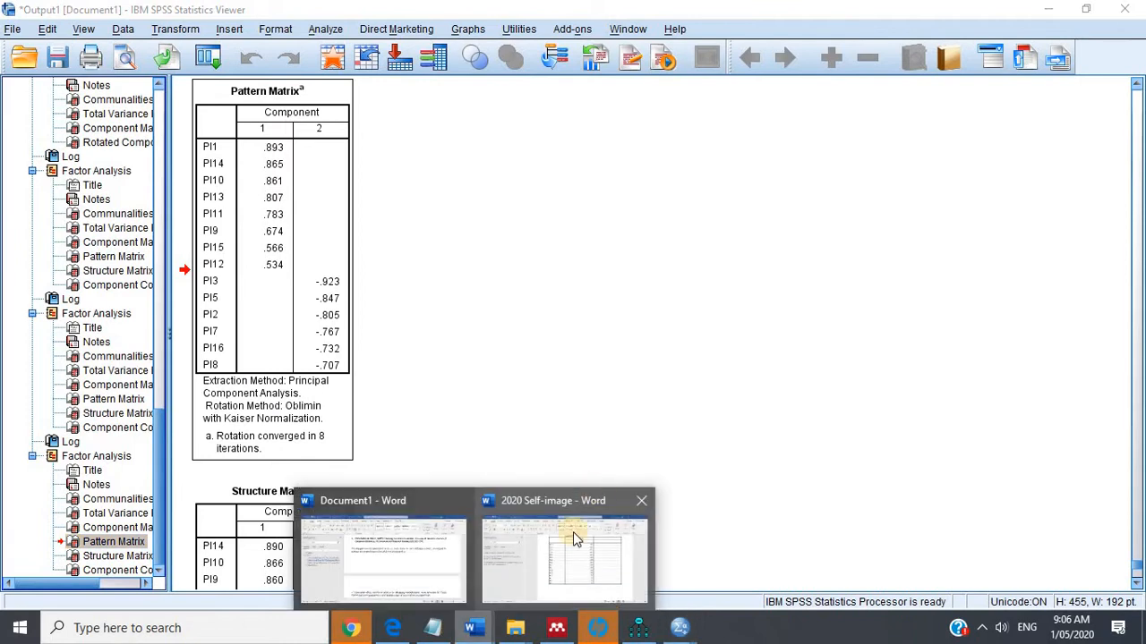
left_click(561, 541)
scroll(532, 502, "down", 1)
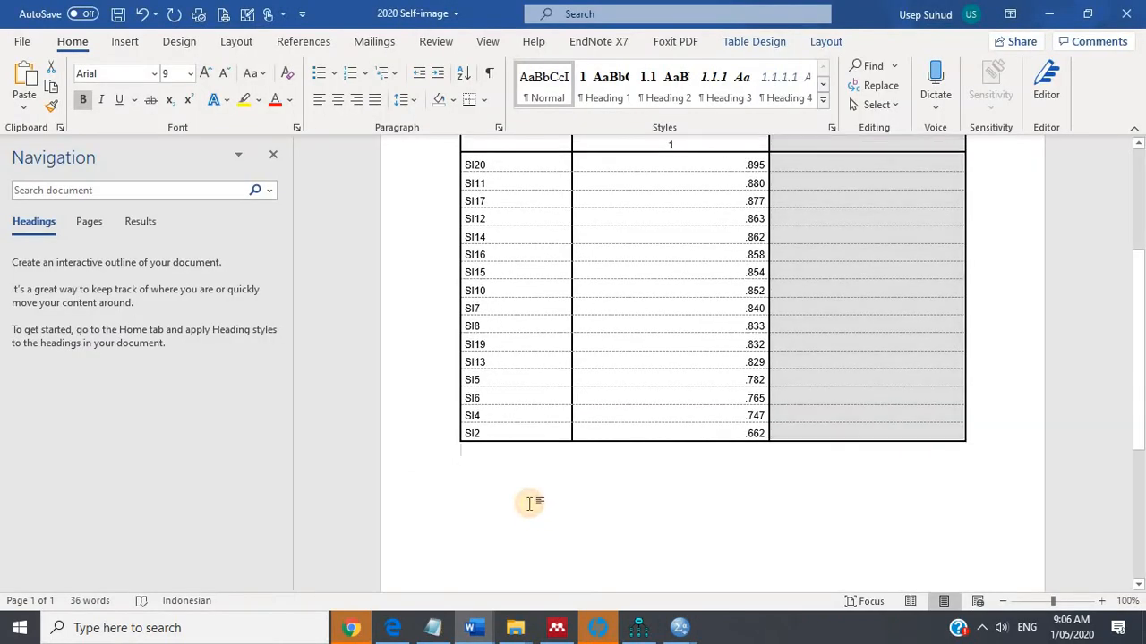
double_click(529, 504)
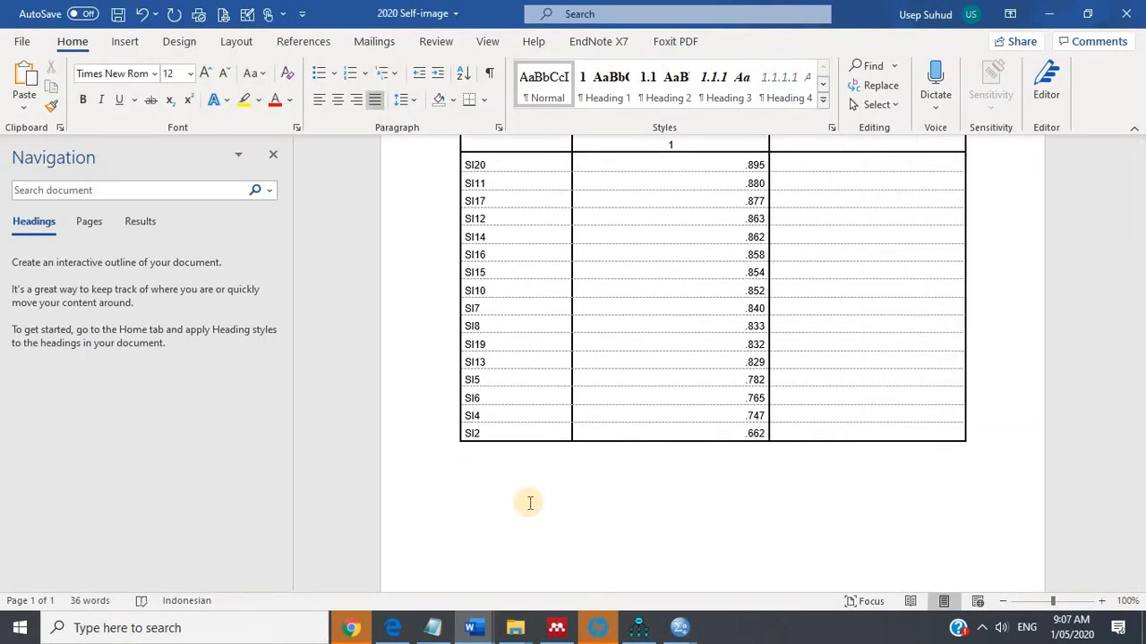
key("ctrl+v")
left_click_drag(465, 437, 452, 560)
key("Delete")
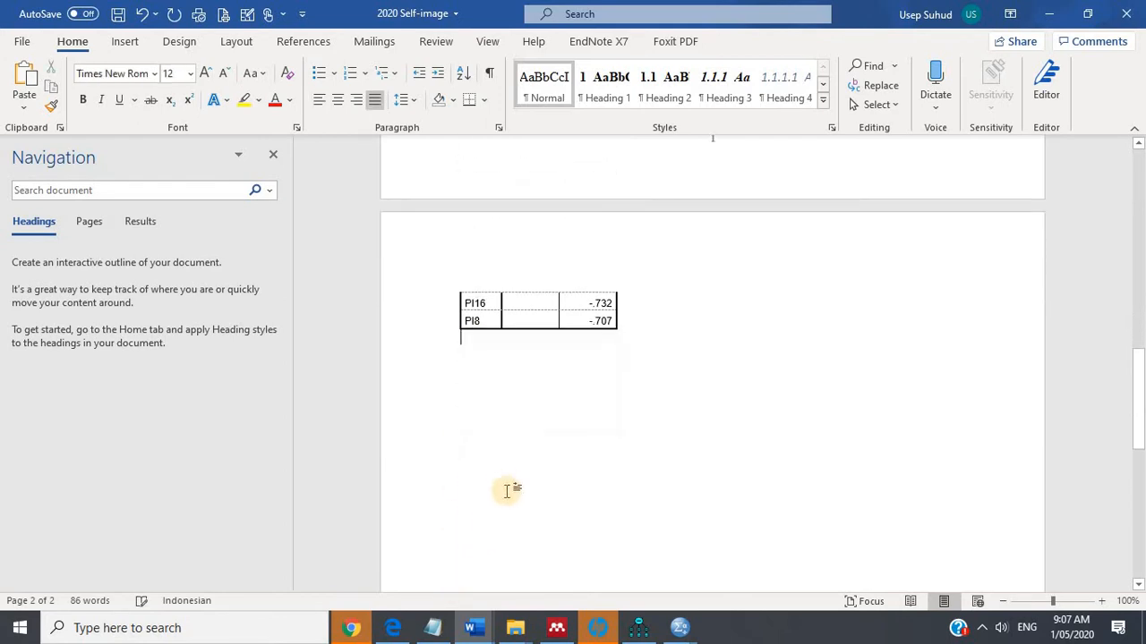
Fit the pasted PI Pattern Matrix table to the full page text width.
scroll(506, 486, "up", 3)
scroll(507, 482, "up", 3)
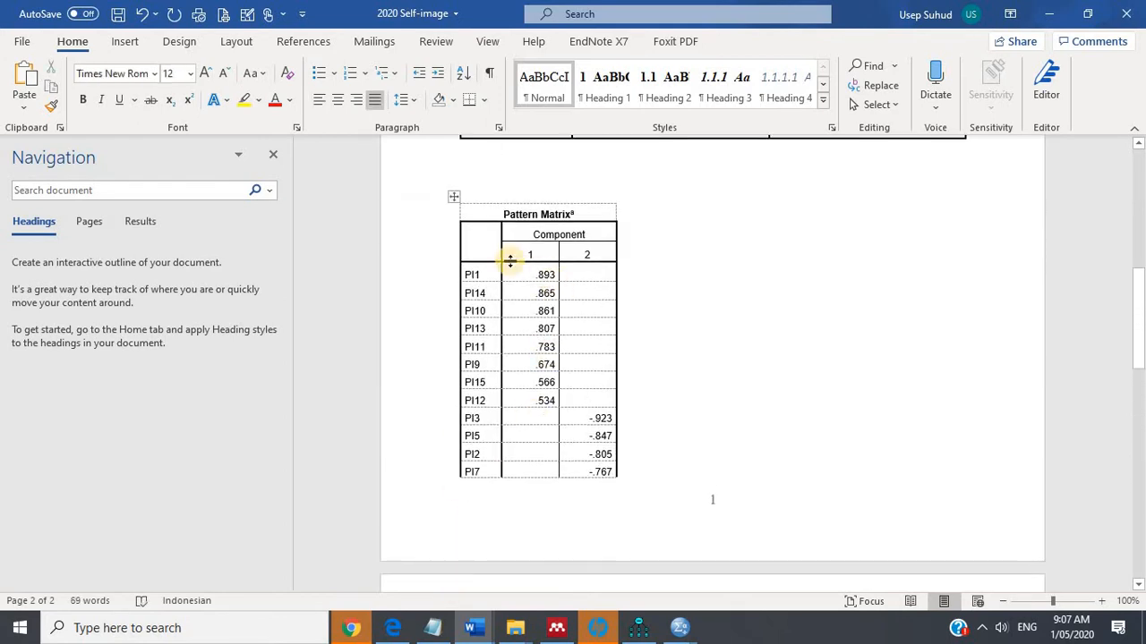
left_click(456, 195)
right_click(457, 195)
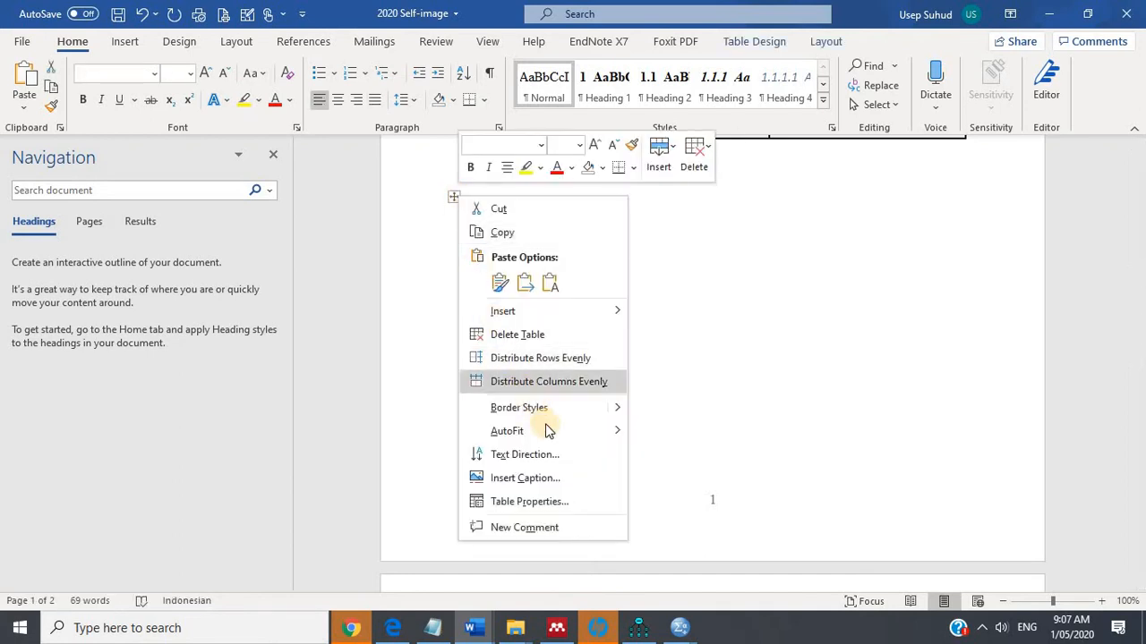
mouse_move(624, 430)
left_click(696, 452)
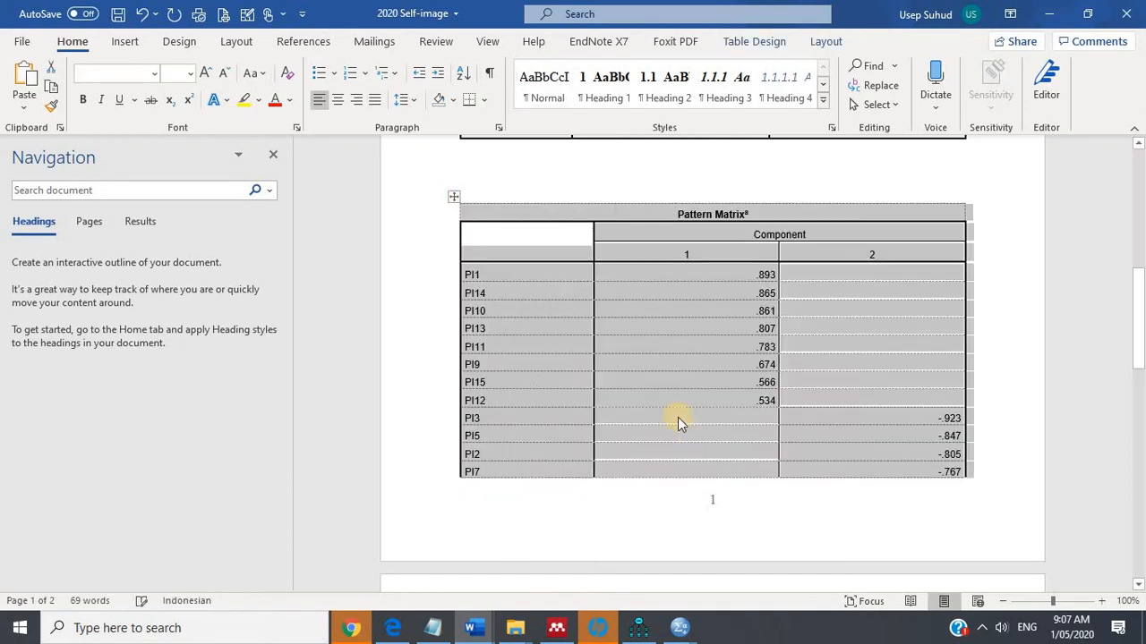
left_click(744, 313)
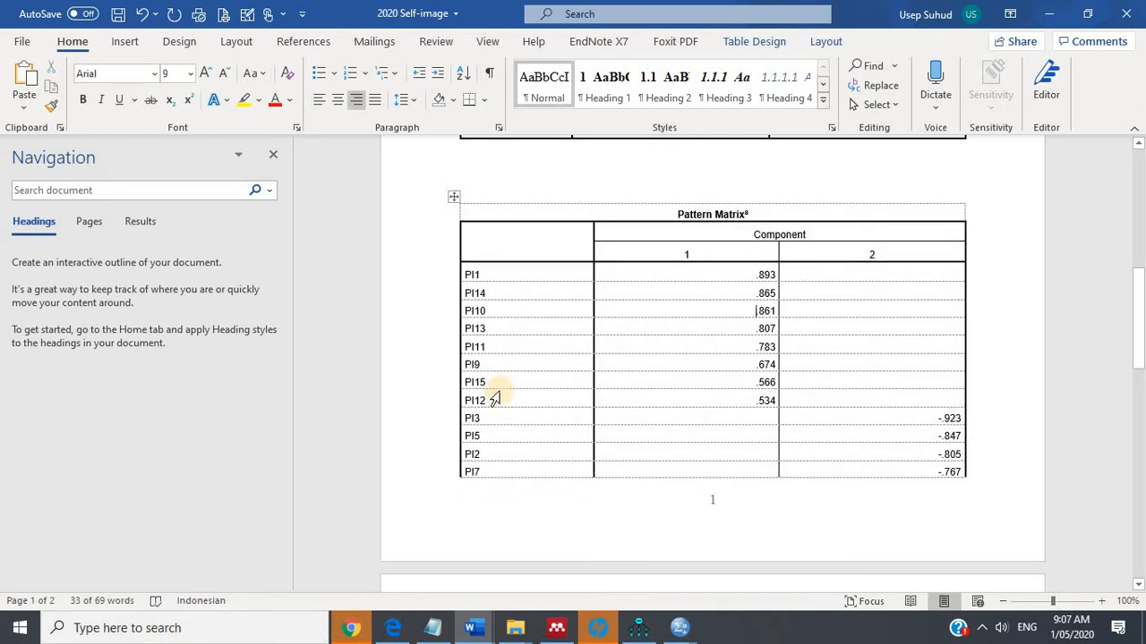
Insert a blank row above PI3 and move the loadings of PI1 to PI12 from the component 1 column into the component 2 column.
left_click(701, 418)
right_click(702, 417)
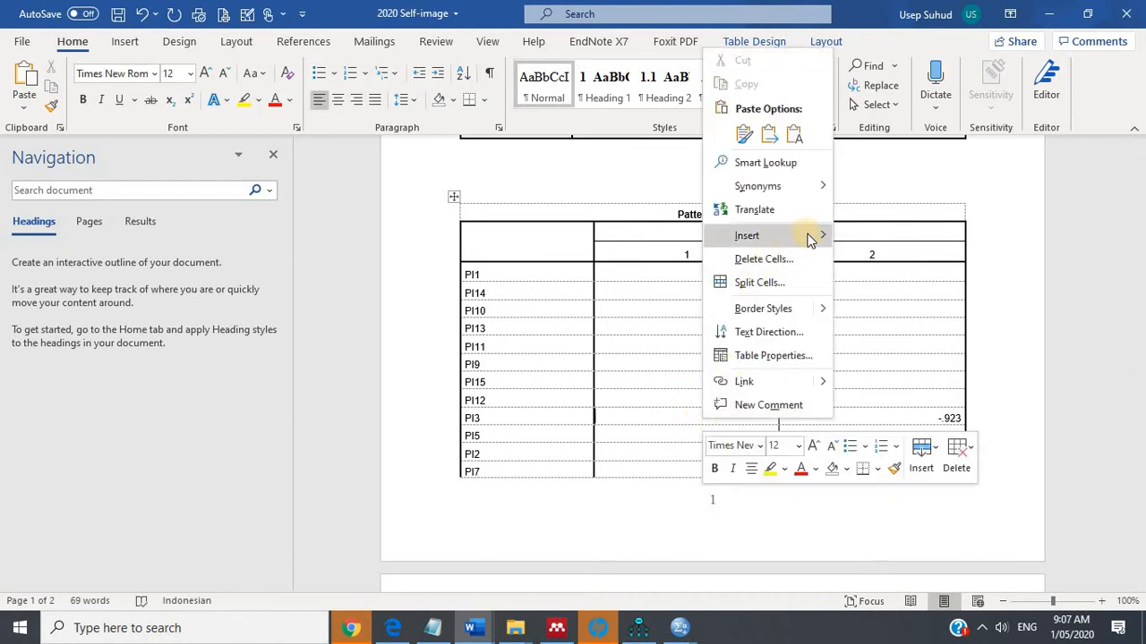
mouse_move(813, 235)
left_click(884, 284)
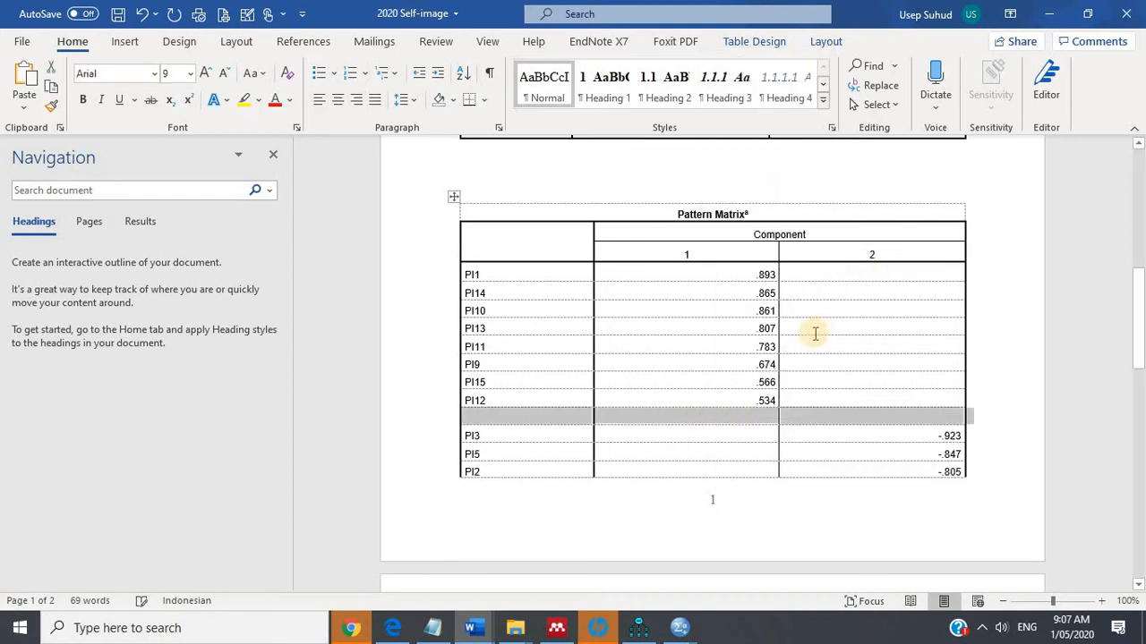
left_click(778, 364)
left_click_drag(753, 400, 822, 273)
Insert an empty column directly after the item-name column of the SI table.
scroll(658, 307, "up", 1)
scroll(657, 307, "up", 1)
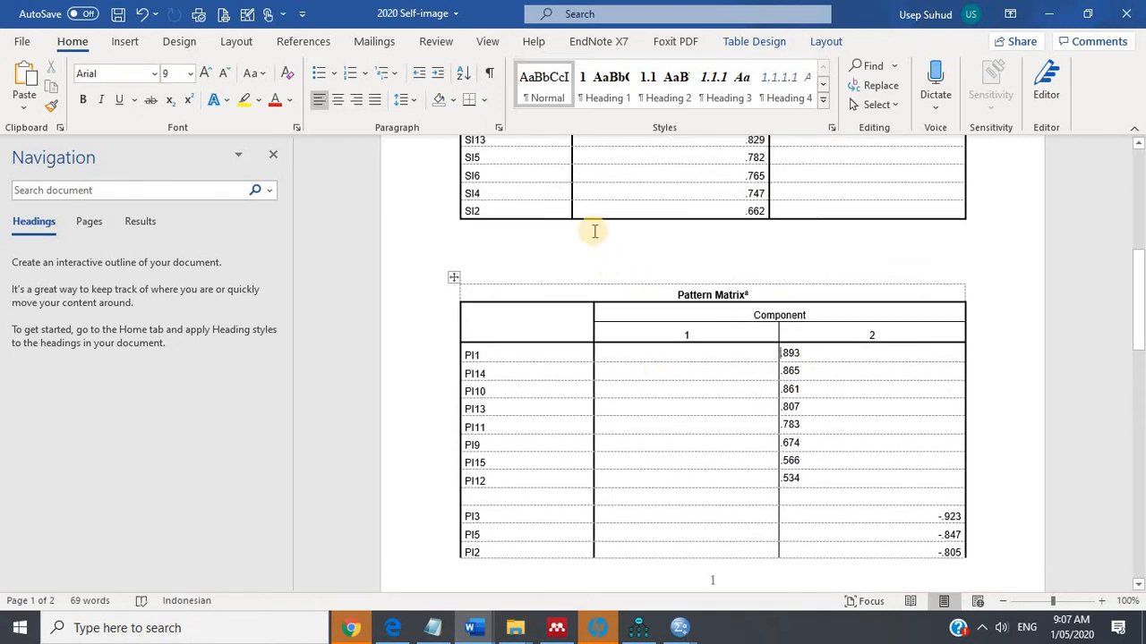
right_click(545, 210)
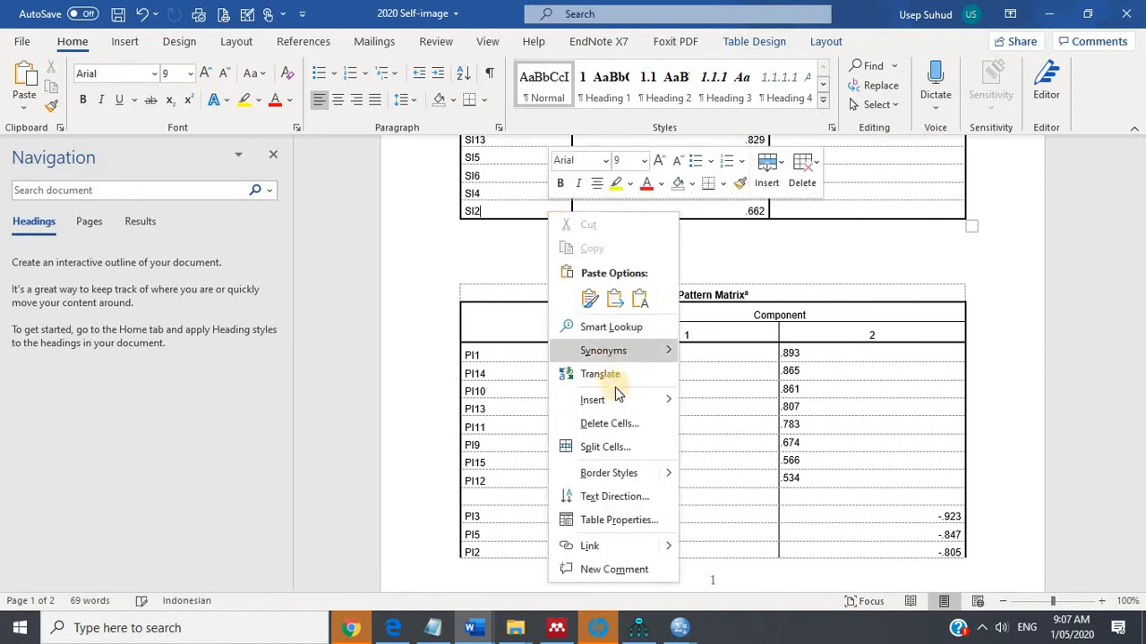
mouse_move(673, 402)
left_click(734, 427)
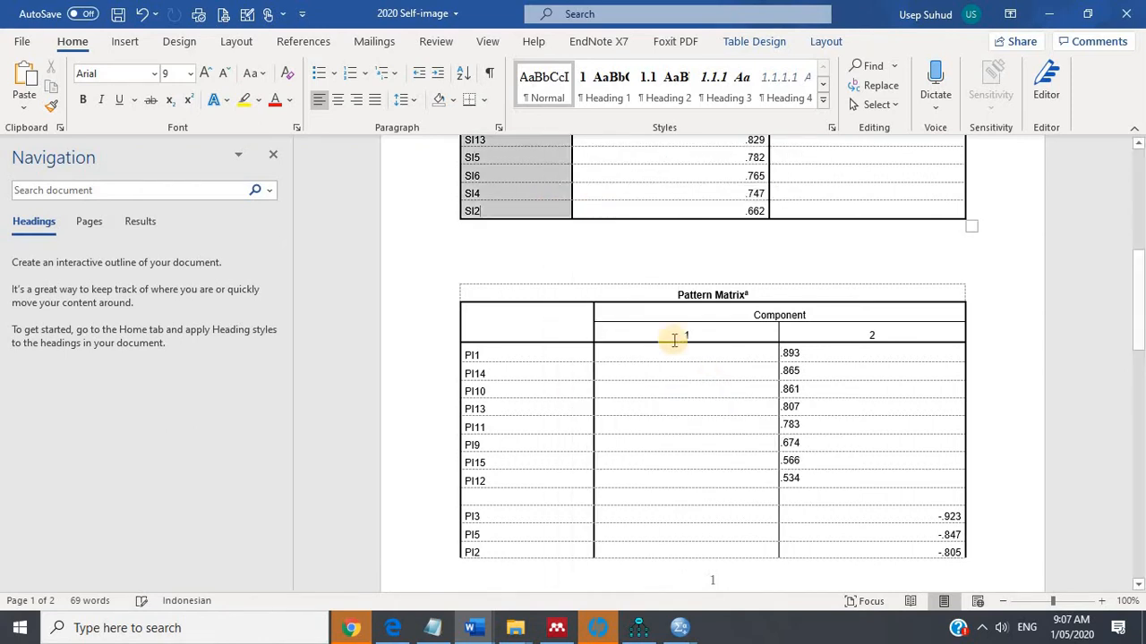
left_click(597, 288)
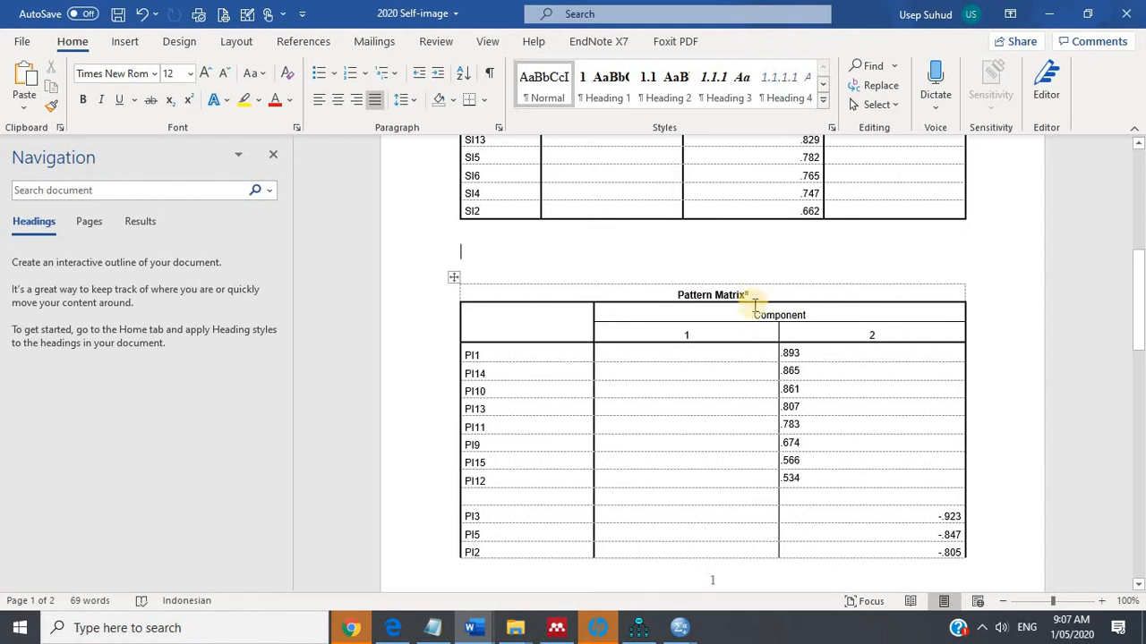
left_click_drag(632, 281, 489, 227)
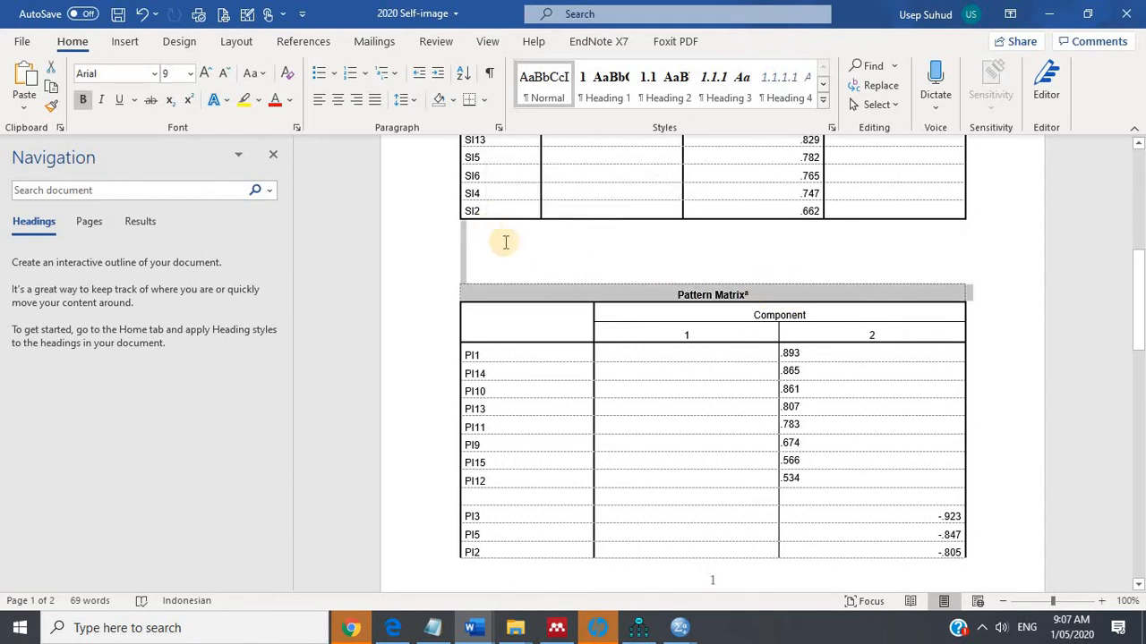
key("BackSpace")
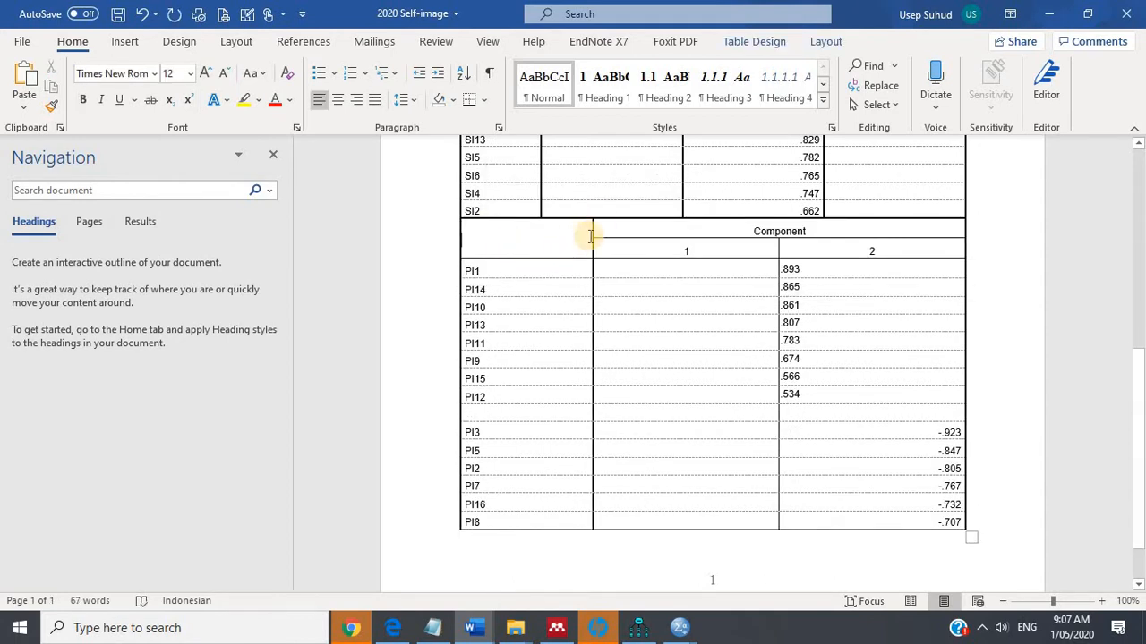
key("ctrl+z")
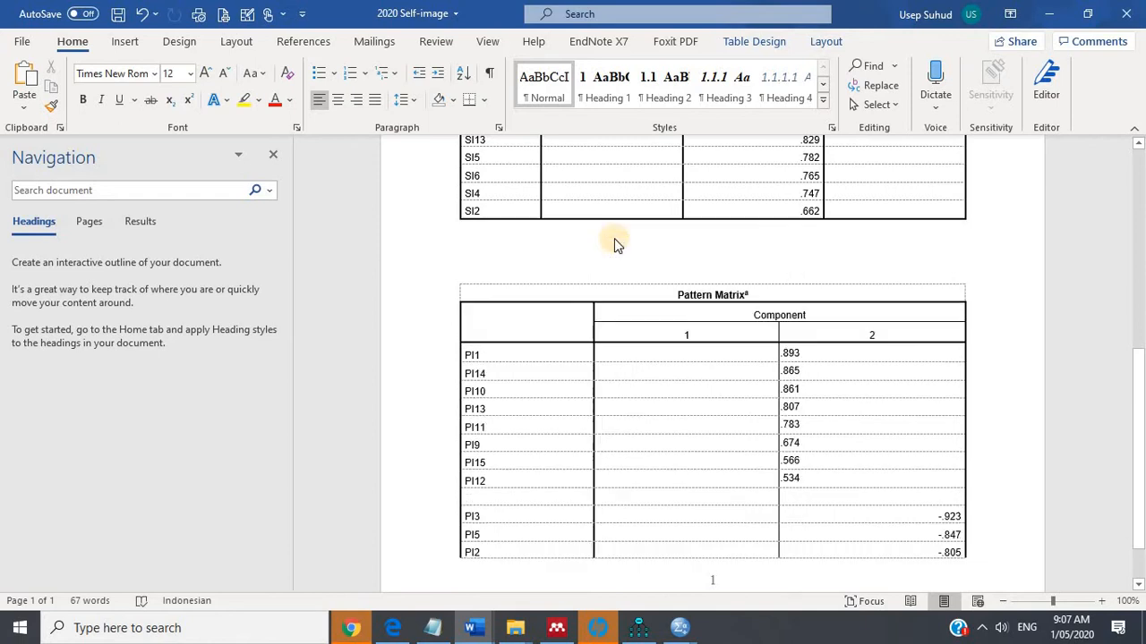
Insert an empty column after the component 2 column of the PI table.
left_click(859, 358)
right_click(861, 358)
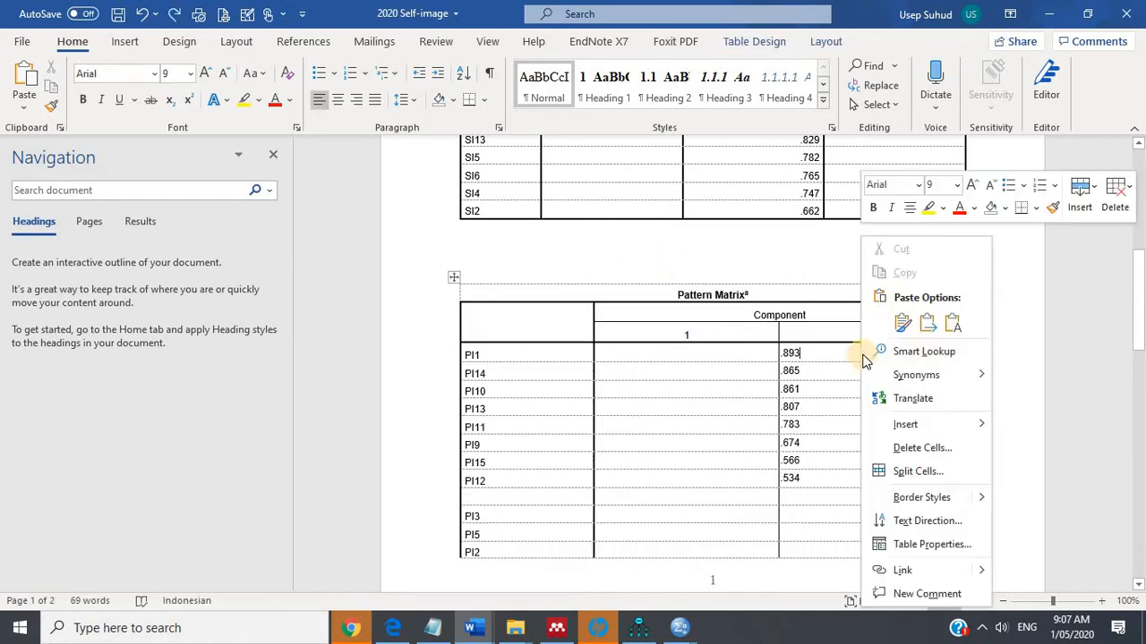
mouse_move(947, 425)
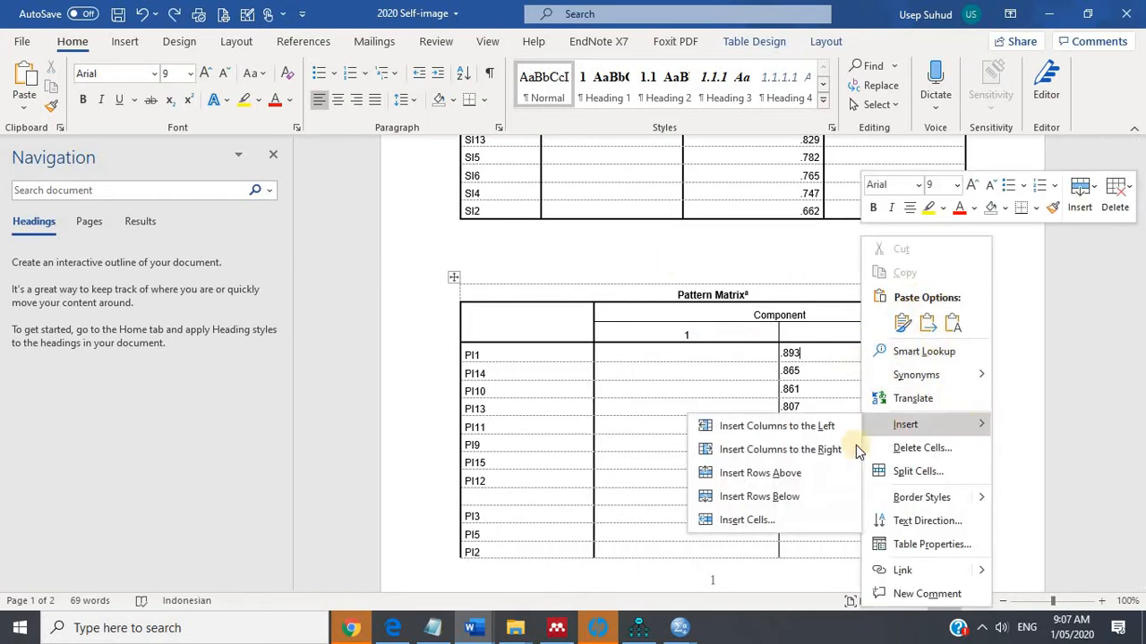
left_click(822, 454)
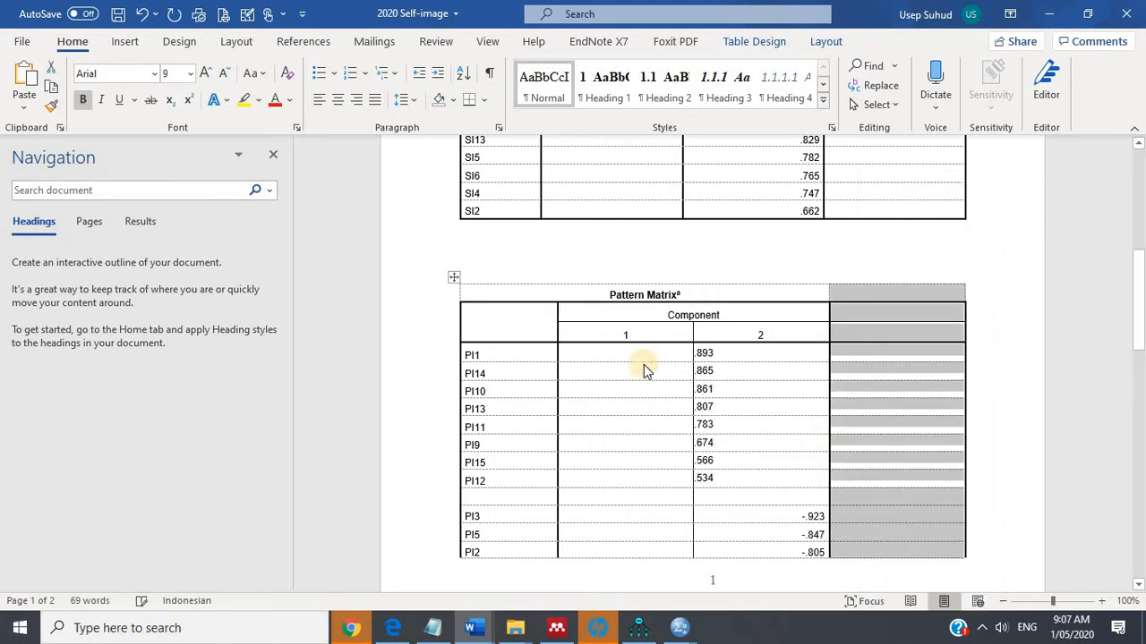
left_click(737, 309)
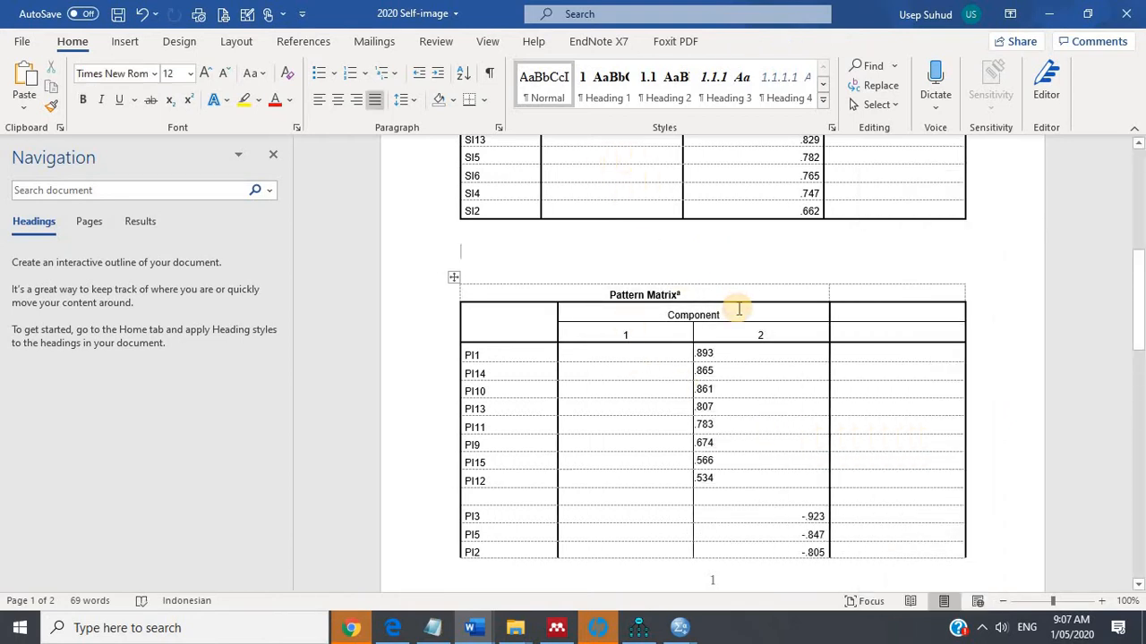
Centre the loadings in the component 2 column of the PI table.
scroll(737, 307, "down", 5)
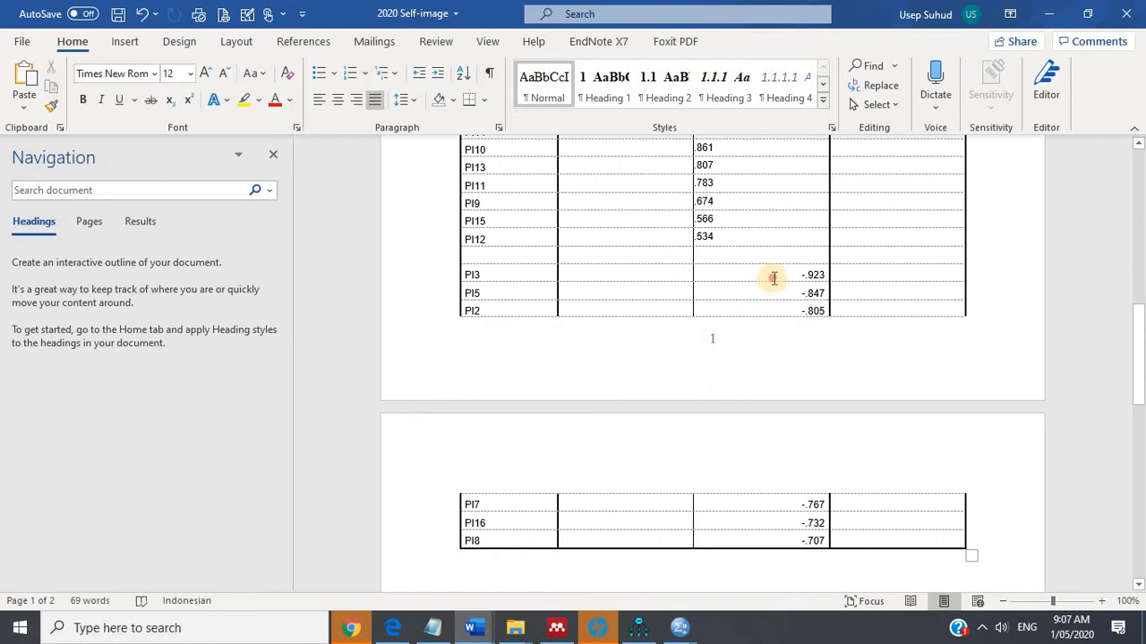
left_click_drag(773, 277, 763, 446)
scroll(727, 267, "up", 4)
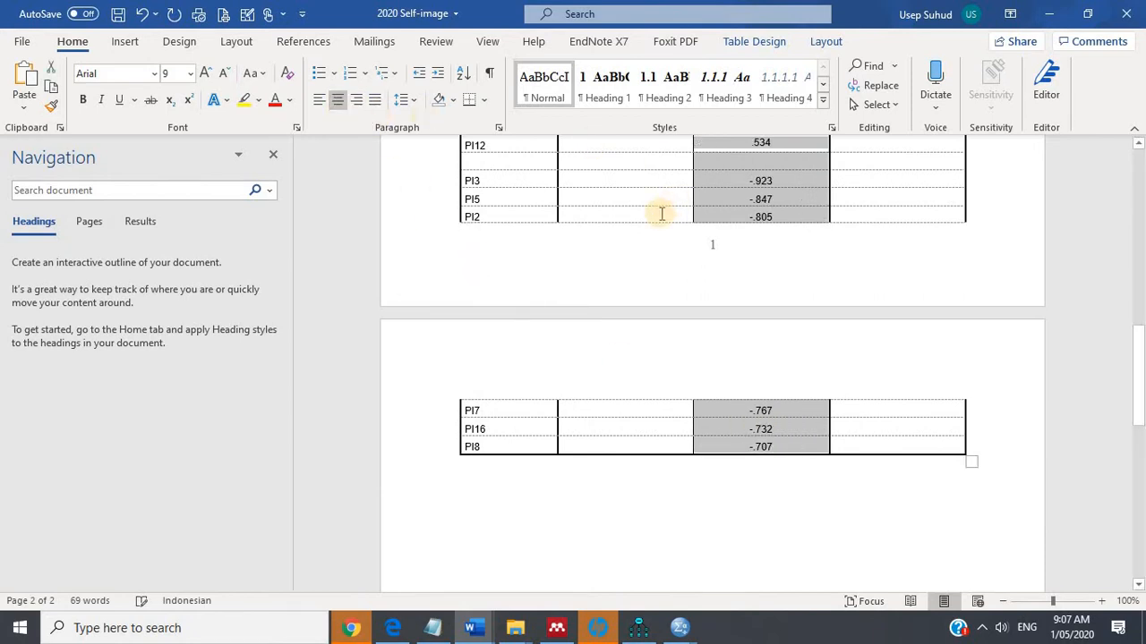
Delete the Pattern Matrix title and the gap above the PI table, and align the SI table's first column border with the PI table's.
scroll(659, 217, "up", 8)
left_click_drag(682, 361, 474, 296)
key("Delete")
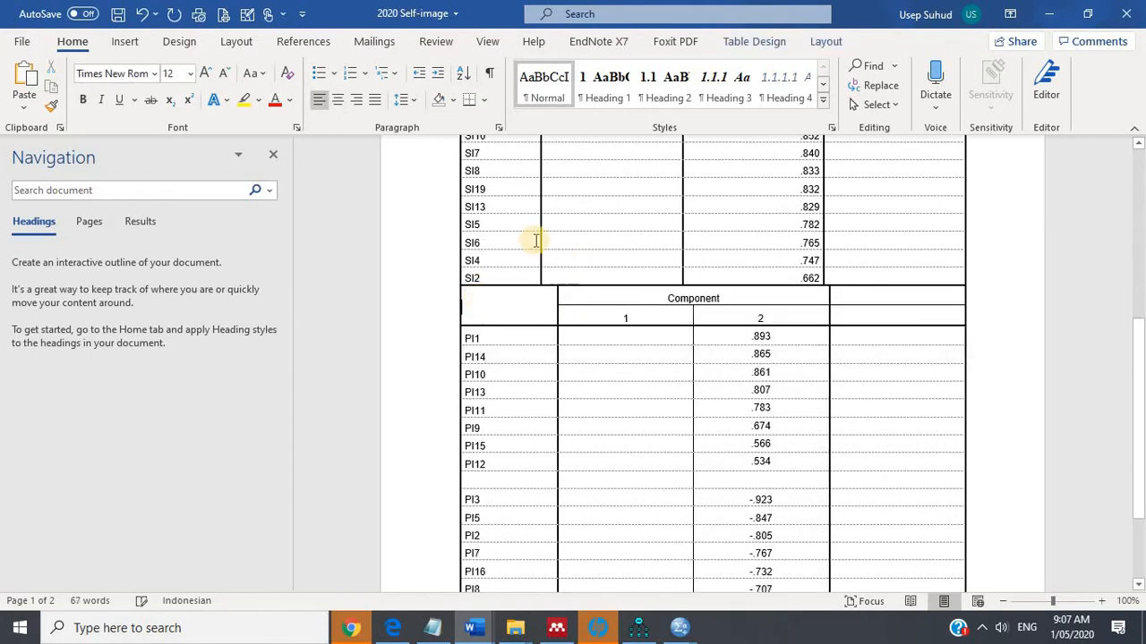
left_click_drag(549, 218, 556, 223)
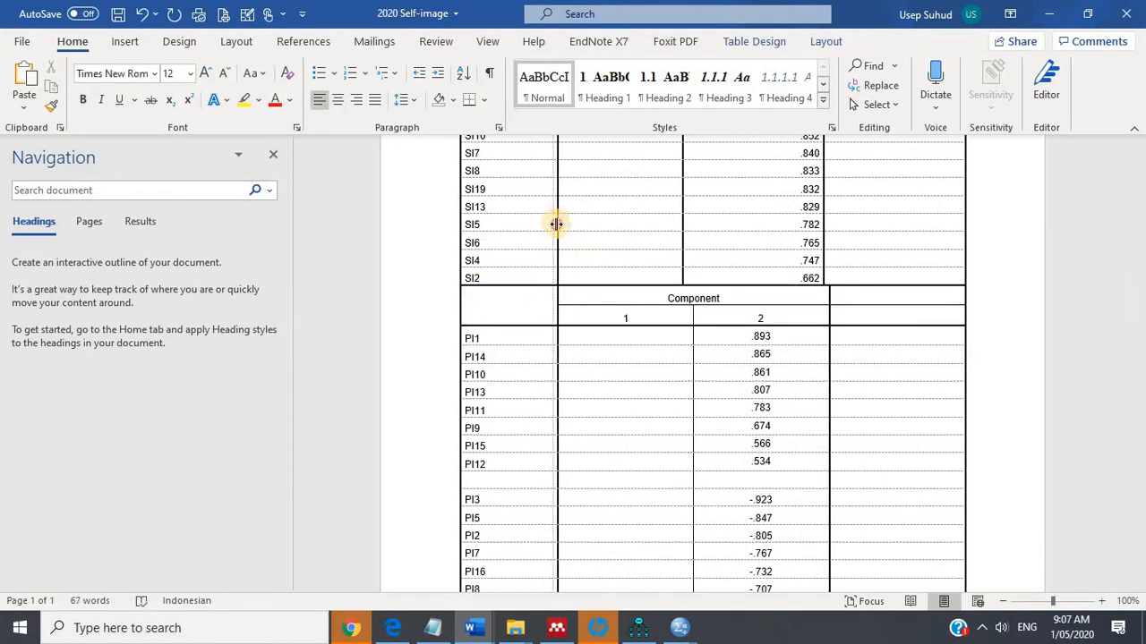
left_click(825, 228)
Insert a page break below the joined SI and PI table.
scroll(716, 358, "down", 3)
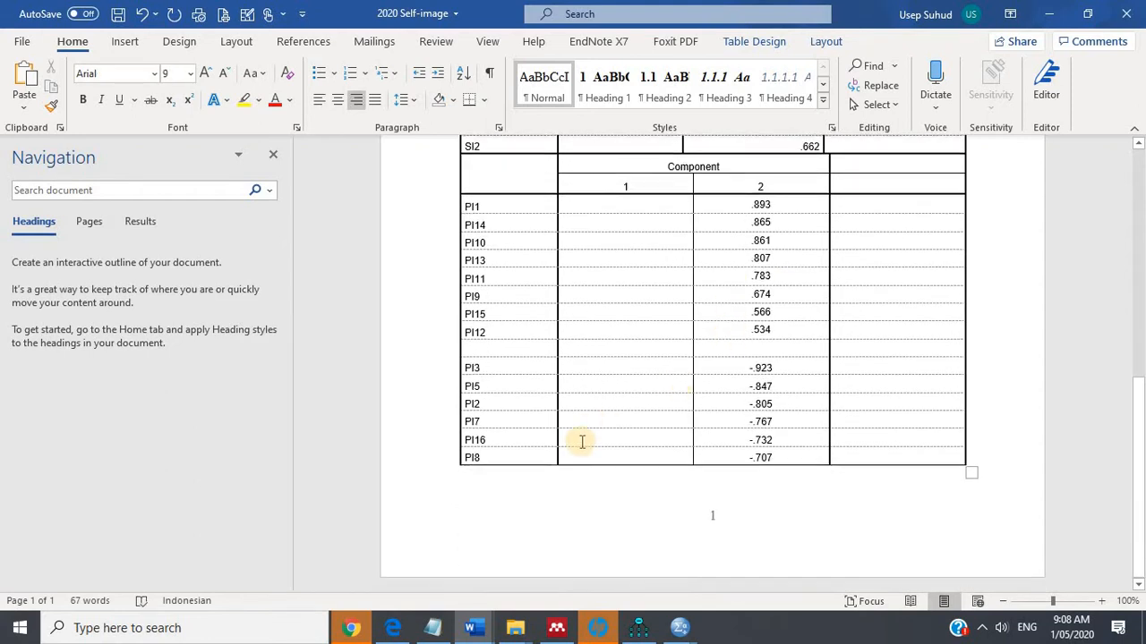
left_click(546, 494)
key("ctrl+Return")
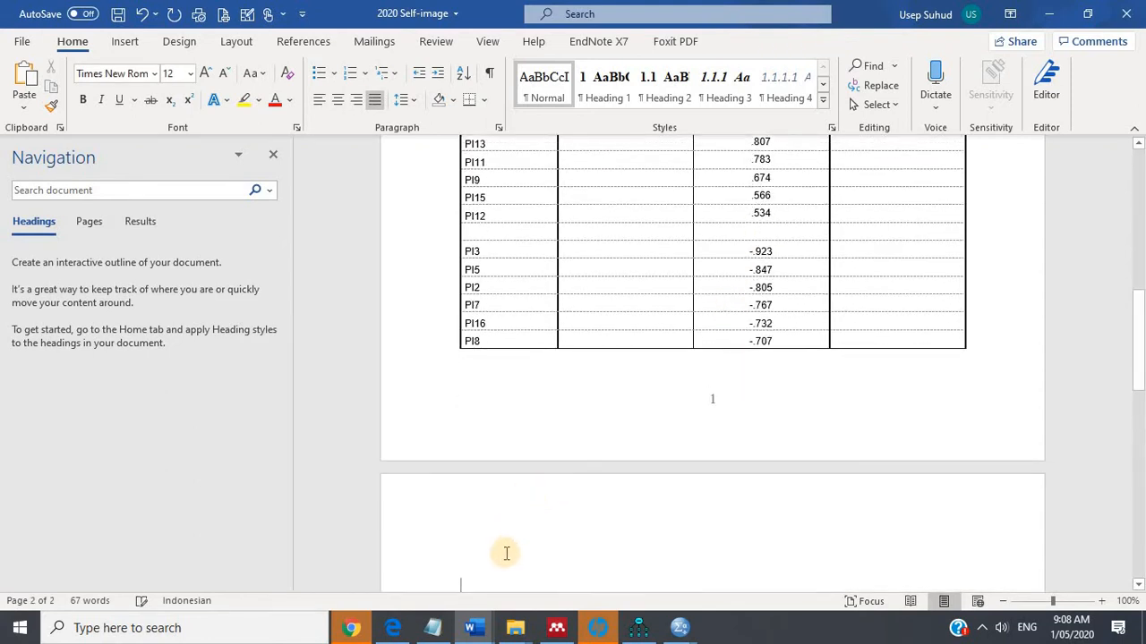
Switch to the SPSS Data Editor, open Factor Analysis, and remove all the PI items from its variables.
mouse_move(678, 627)
left_click(727, 555)
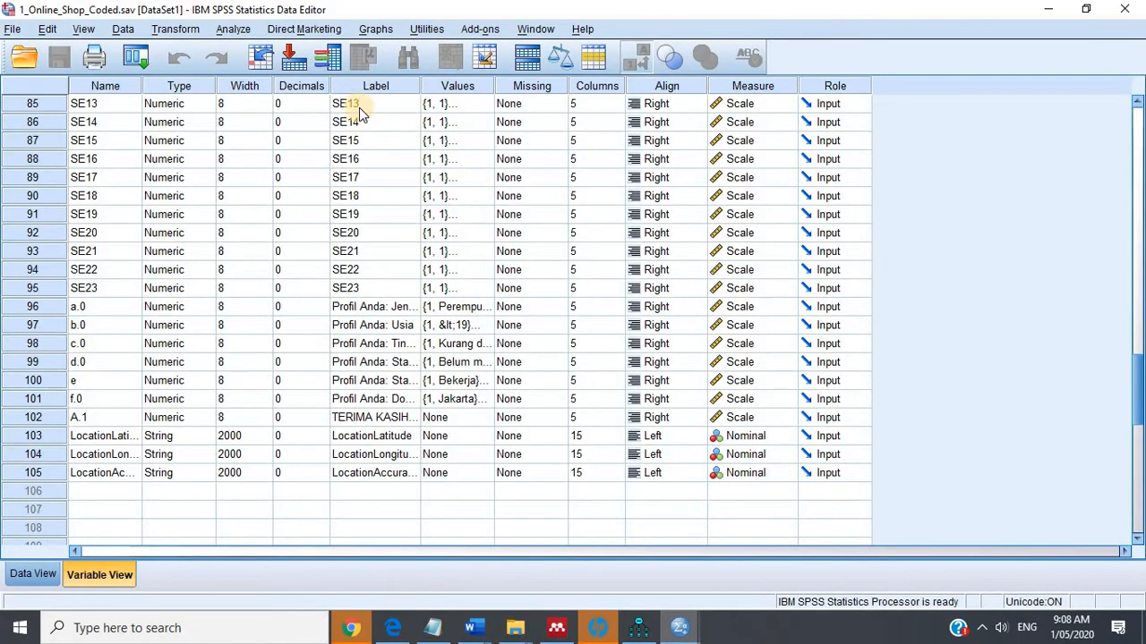
left_click(235, 30)
mouse_move(361, 287)
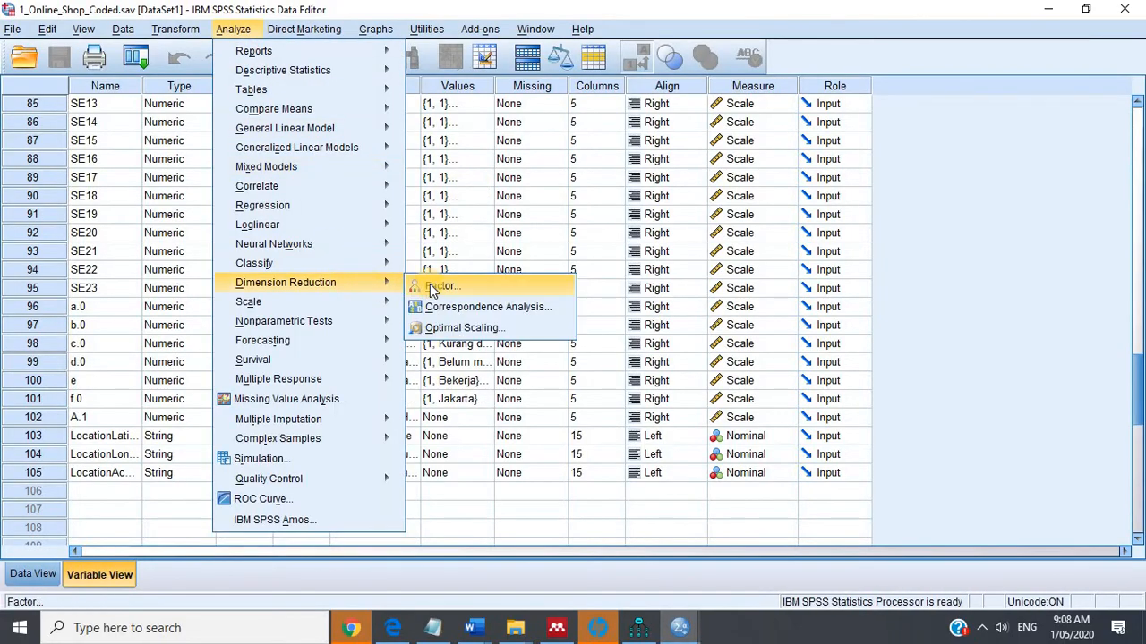
left_click(452, 284)
left_click(703, 254)
key("ctrl+a")
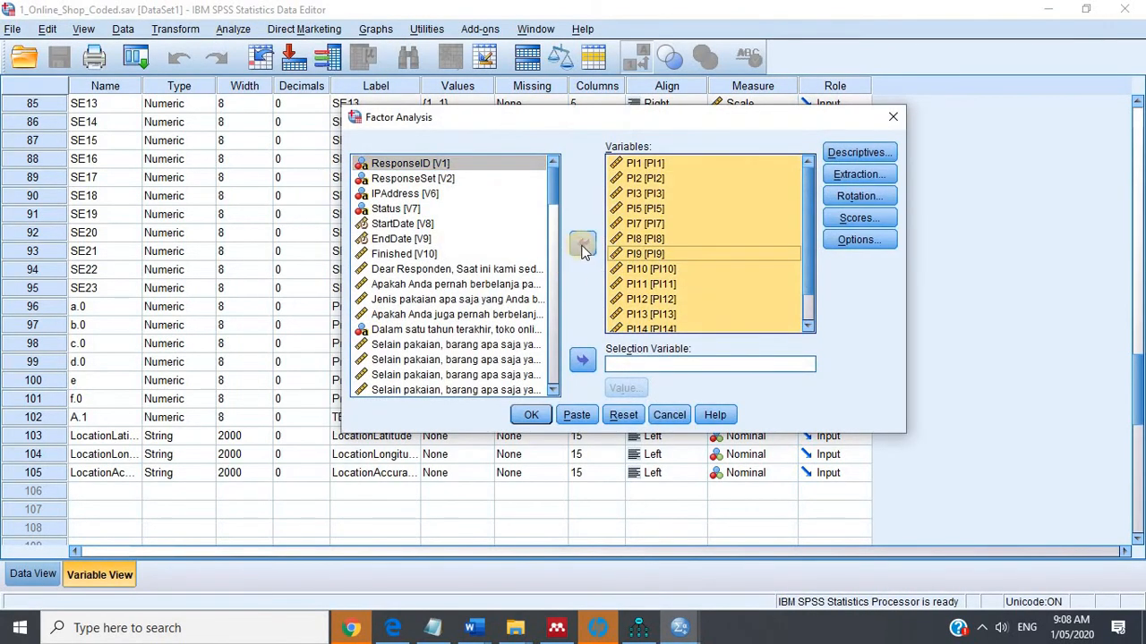
left_click(583, 245)
Add PPQ1 to PPQ4 as the factor analysis variables and run the analysis.
key("shift+Page_Down")
scroll(479, 285, "down", 4)
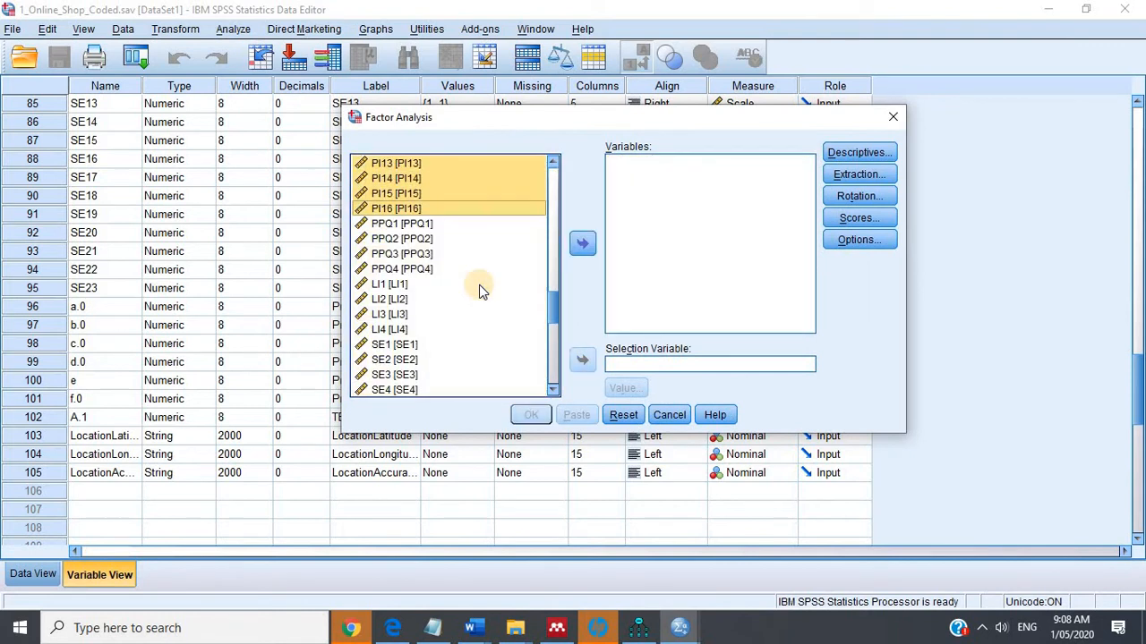
left_click(415, 224)
left_click(413, 269, "shift")
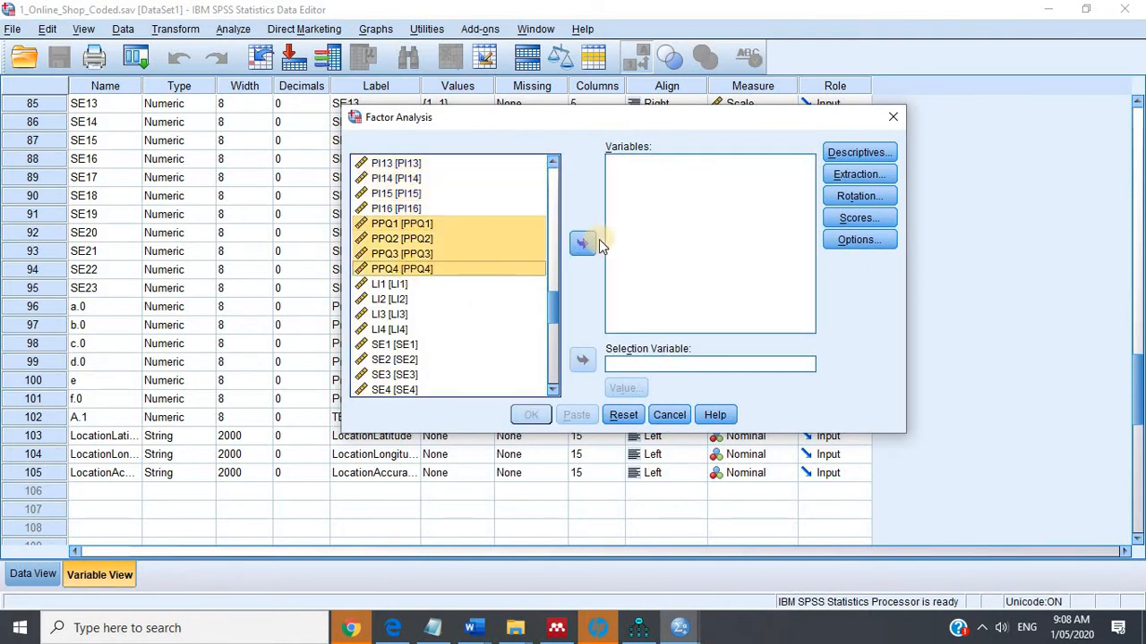
left_click(582, 245)
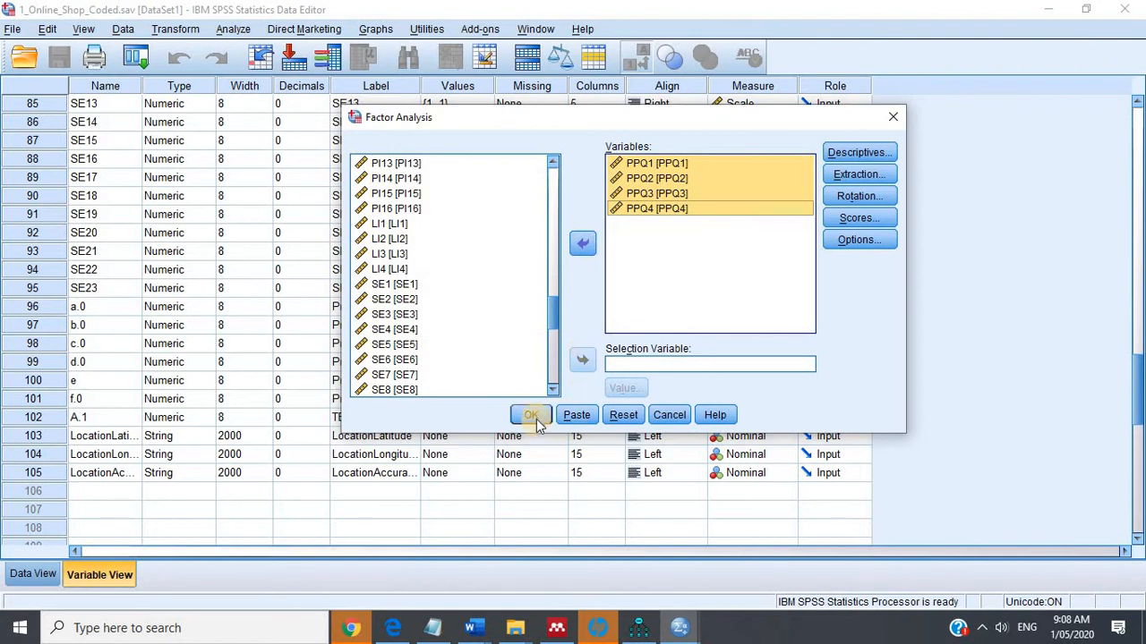
left_click(531, 416)
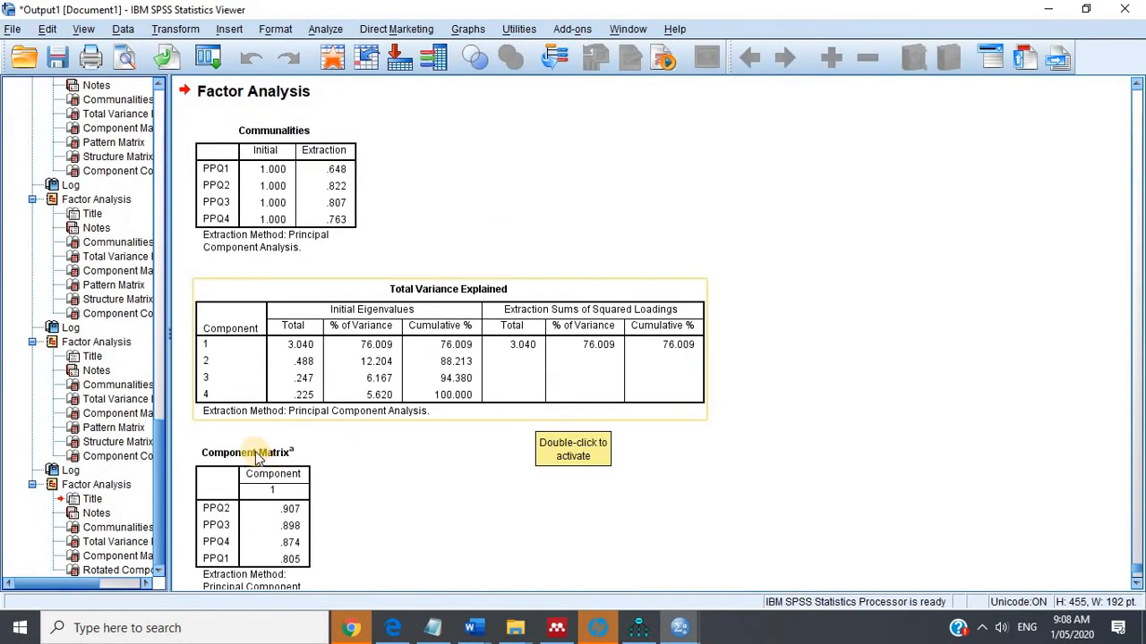
Copy the PPQ Component Matrix onto the new page of 2020 Self-image in Word and delete its notes.
left_click(257, 456)
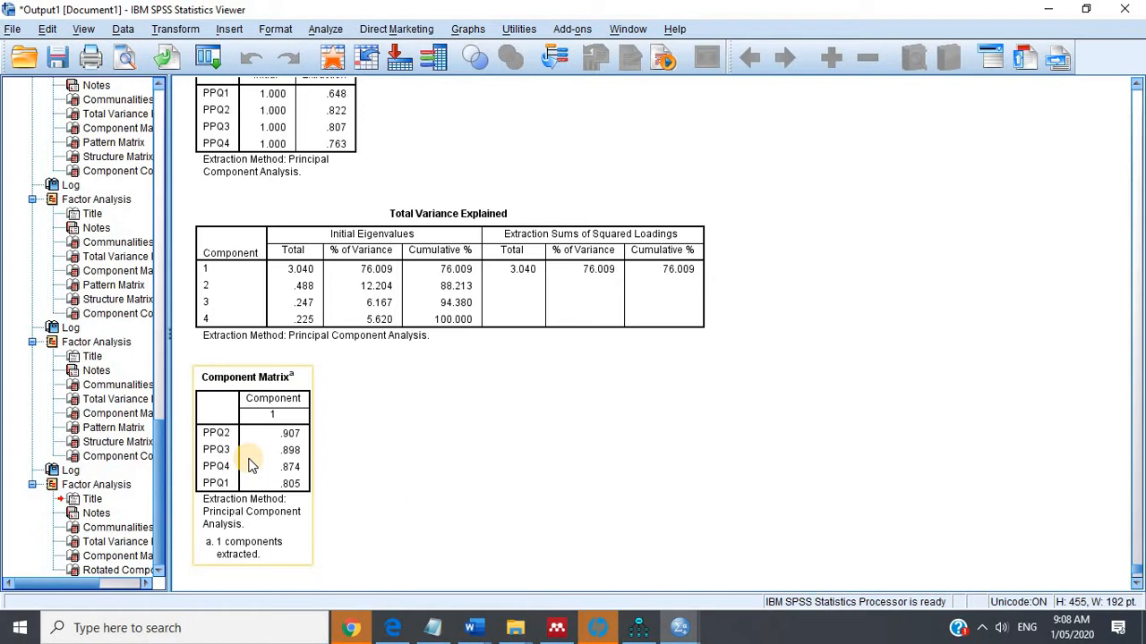
right_click(244, 400)
left_click(267, 421)
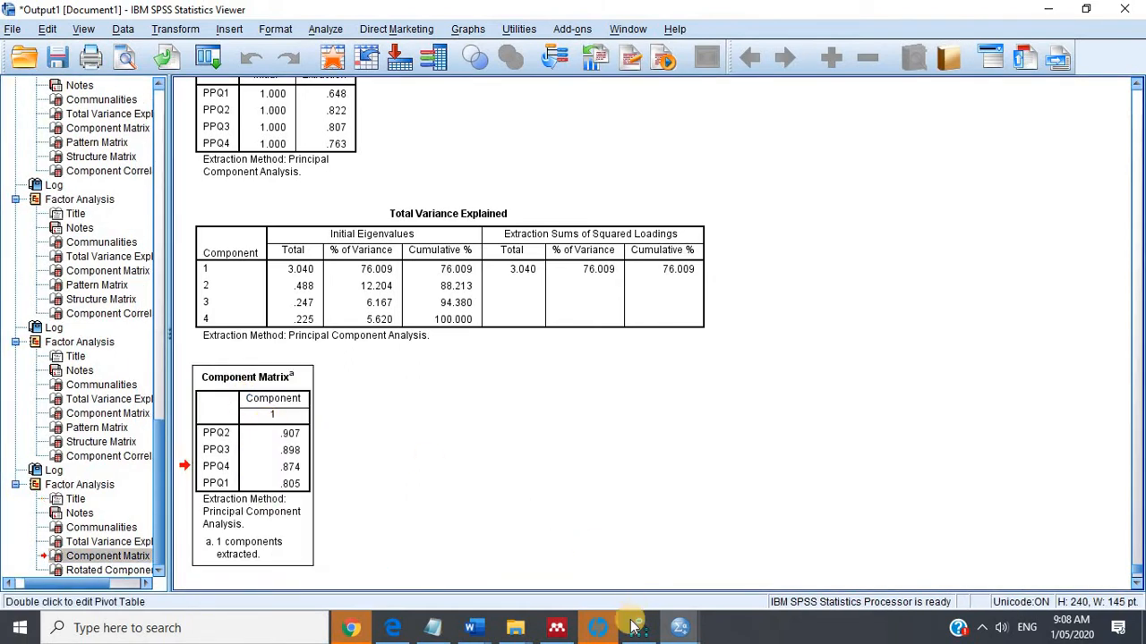
mouse_move(474, 628)
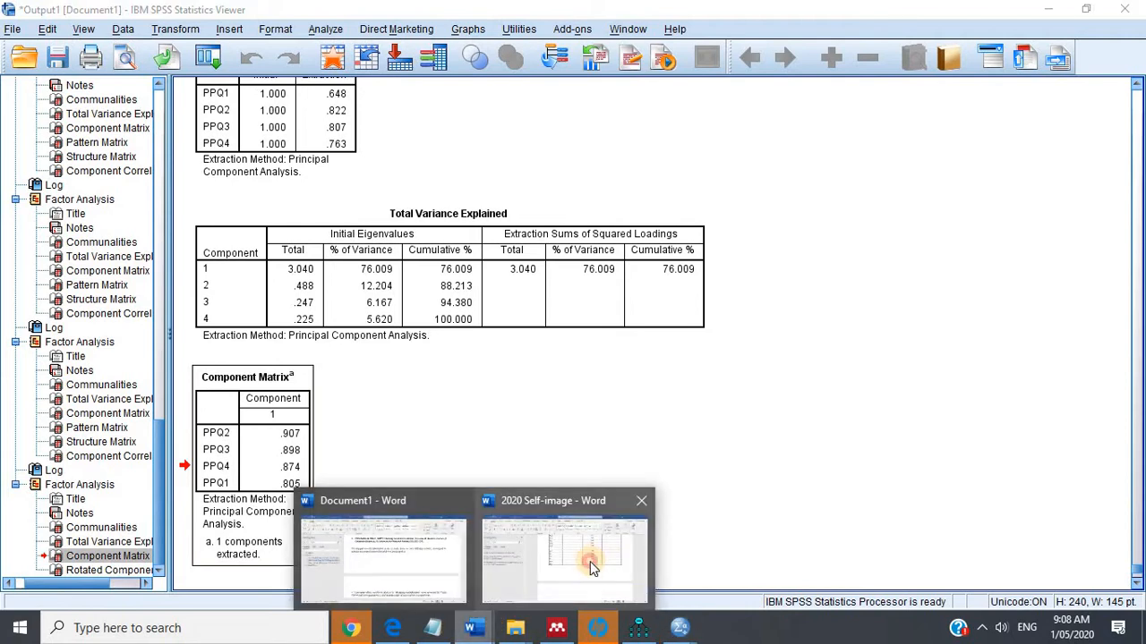
left_click(590, 561)
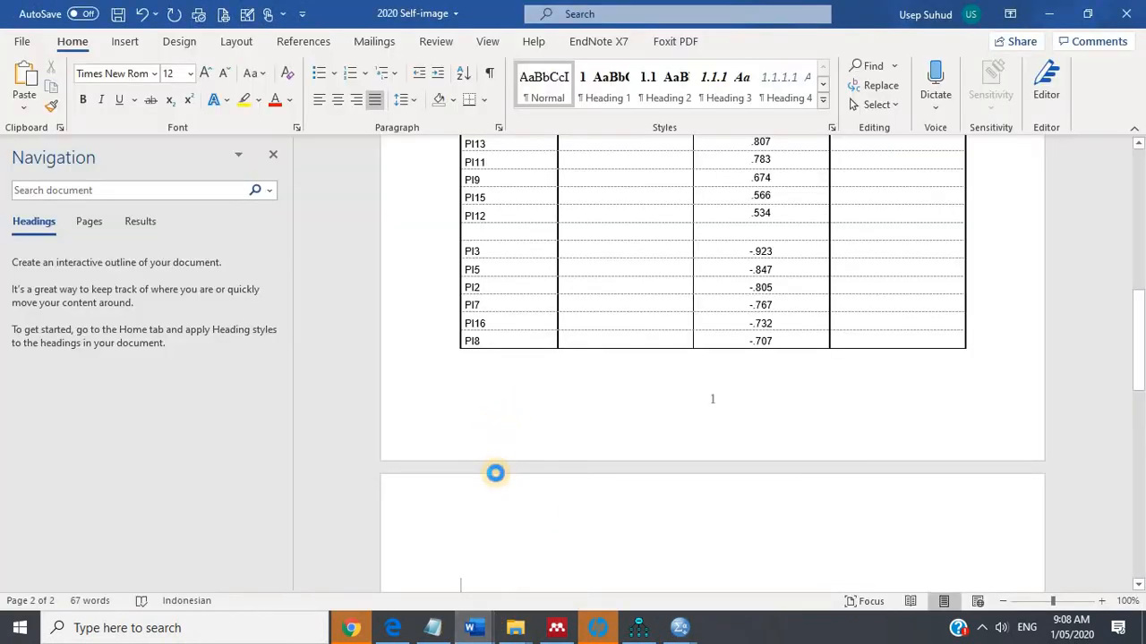
key("ctrl+v")
left_click_drag(465, 456, 466, 554)
key("BackSpace")
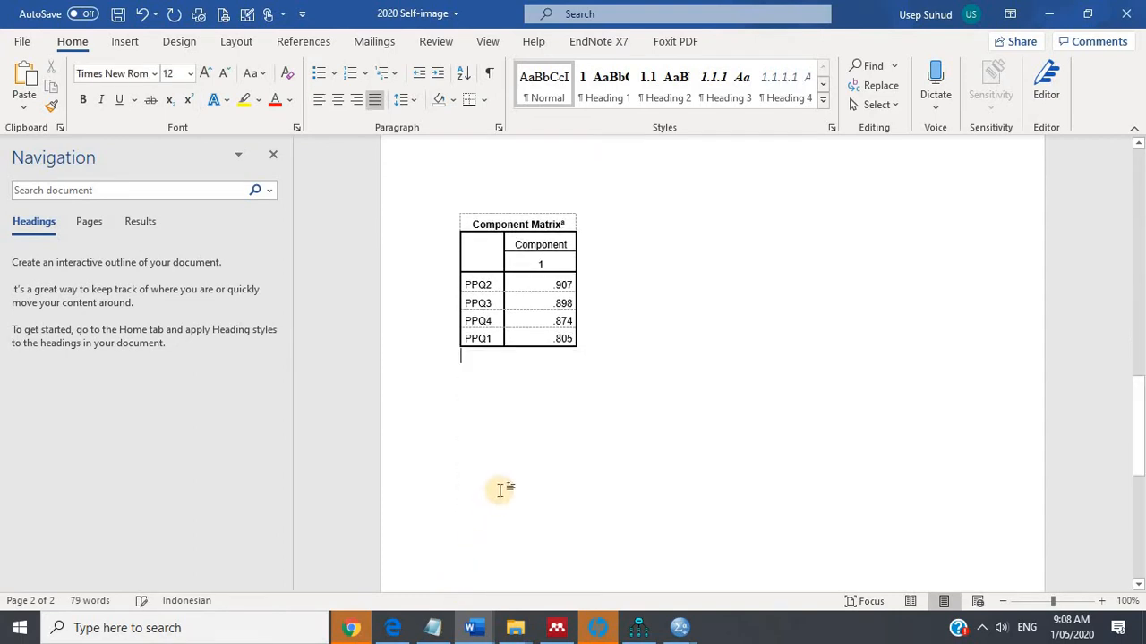
scroll(497, 487, "up", 7)
scroll(497, 488, "up", 1)
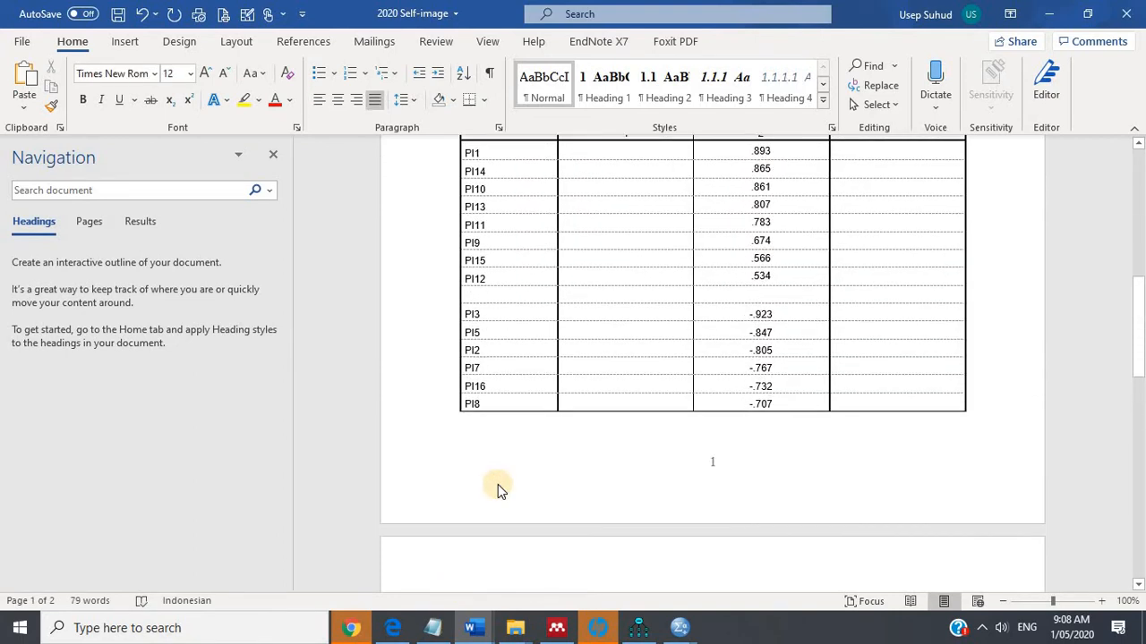
scroll(498, 488, "down", 2)
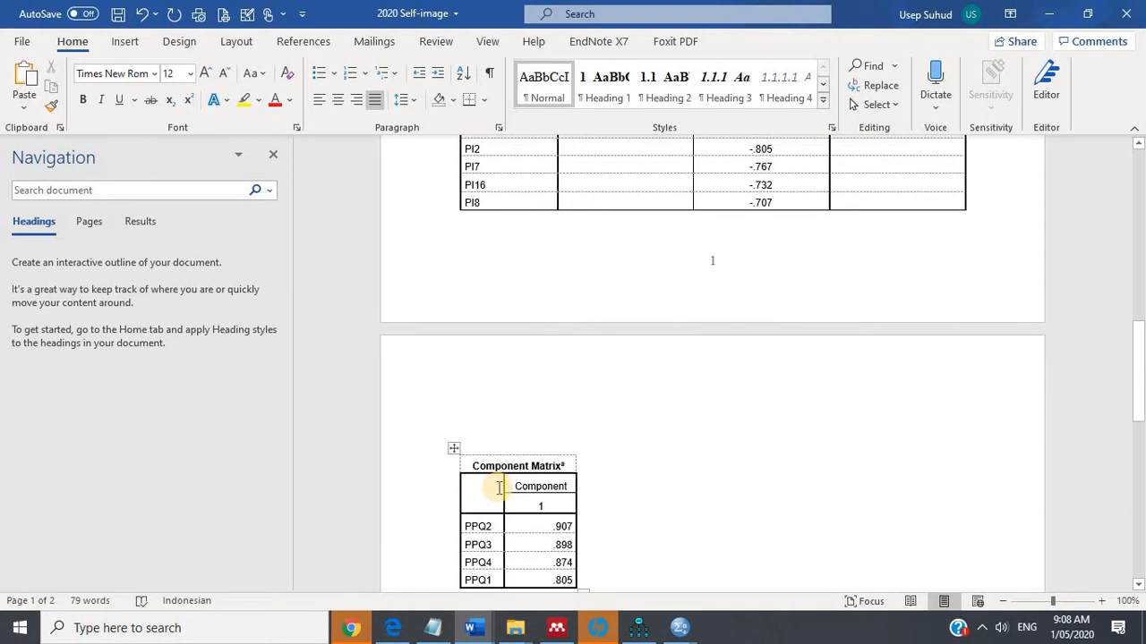
scroll(498, 488, "up", 5)
scroll(499, 490, "down", 3)
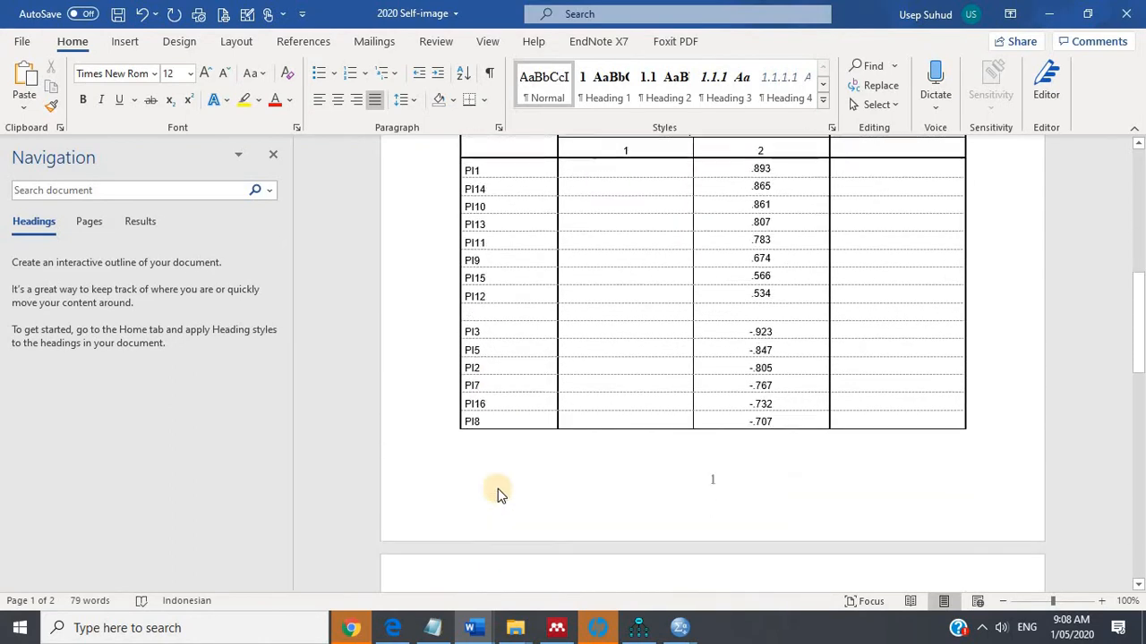
Switch to the SPSS Data Editor, open Factor Analysis, and remove all the PPQ items from its variables.
mouse_move(679, 627)
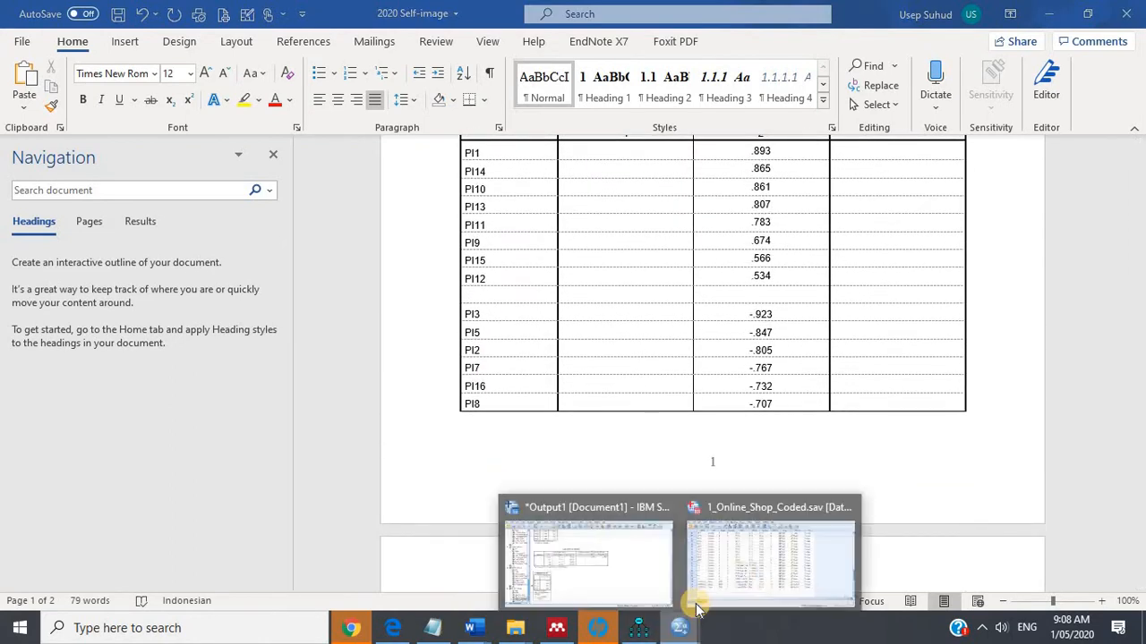
left_click(735, 566)
left_click(232, 29)
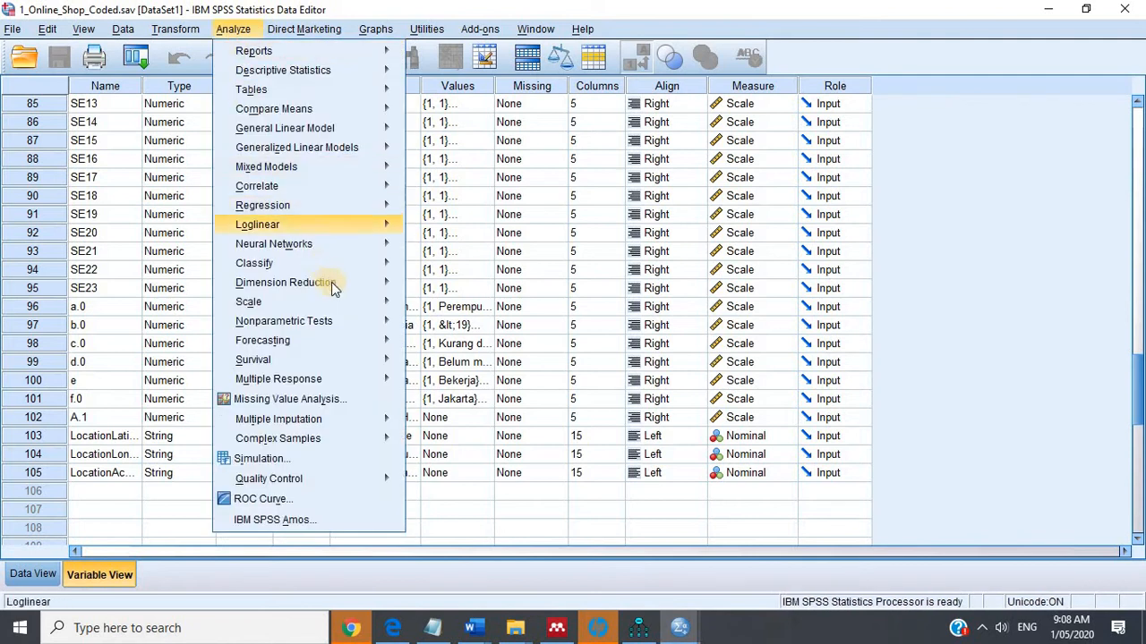
mouse_move(333, 286)
left_click(428, 283)
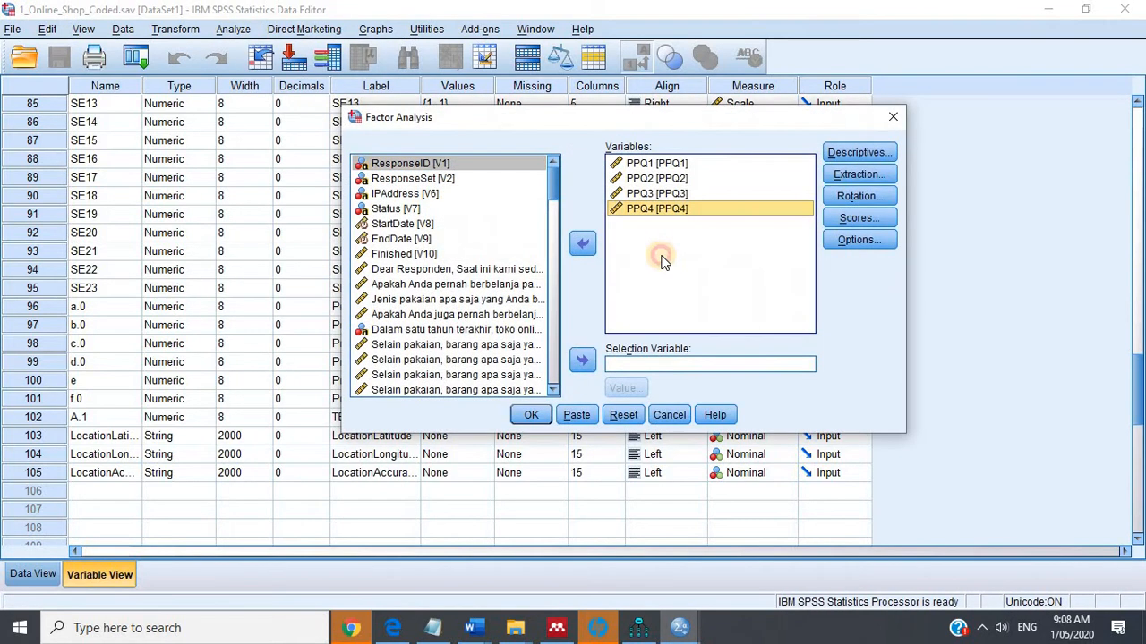
key("ctrl+a")
left_click(584, 245)
Add LI1 to LI4 as the factor analysis variables and run the analysis.
scroll(473, 302, "down", 4)
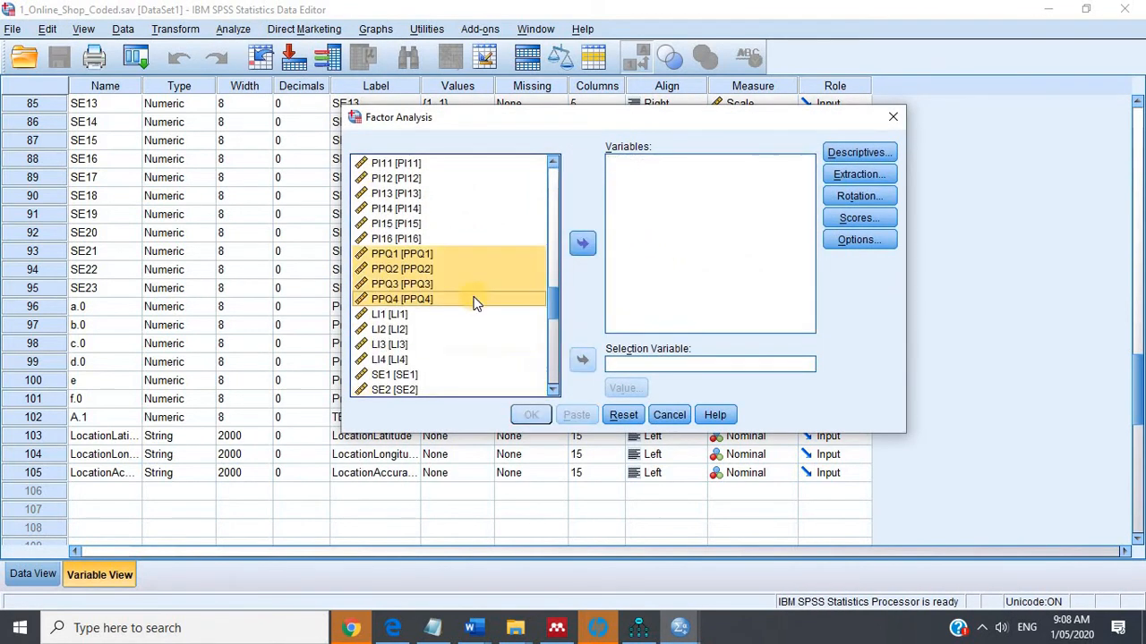
left_click(399, 269)
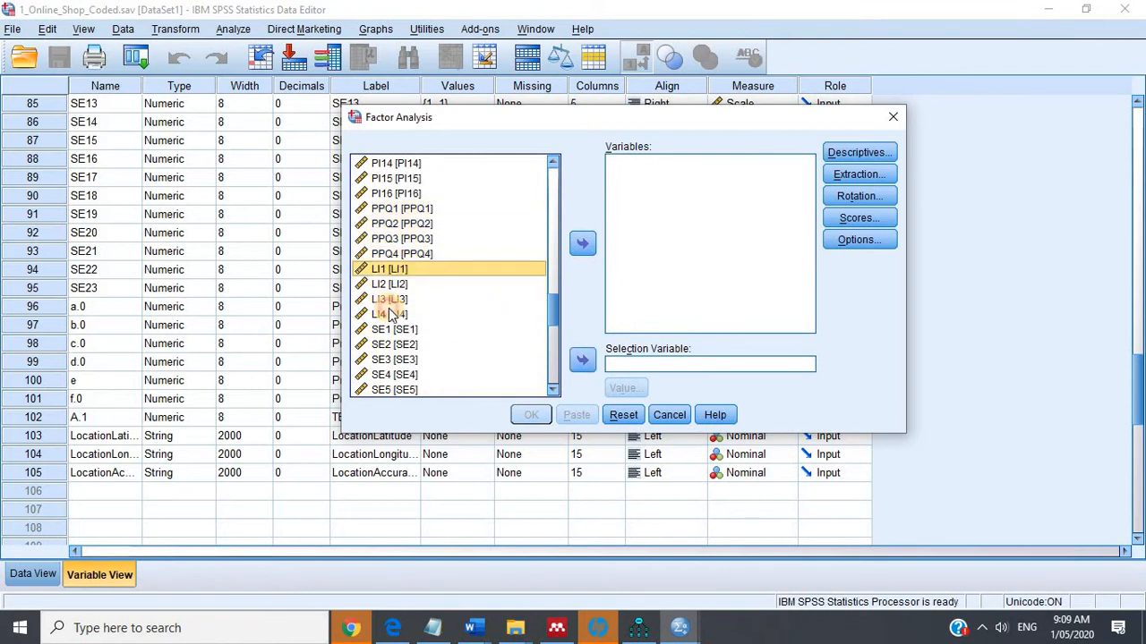
left_click(407, 315, "shift")
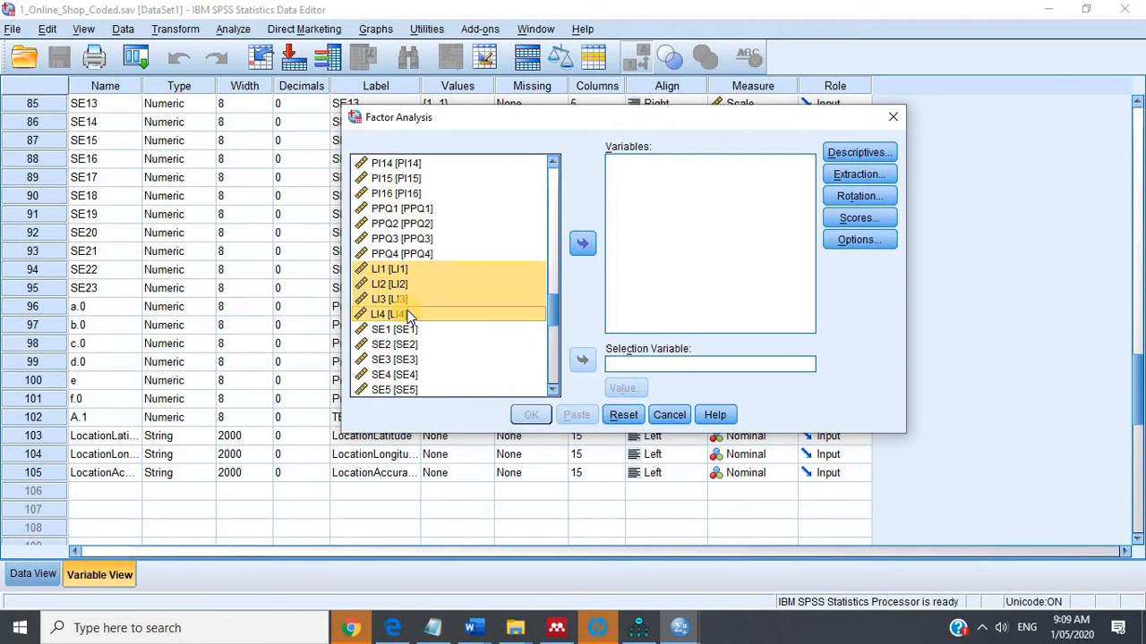
left_click(583, 243)
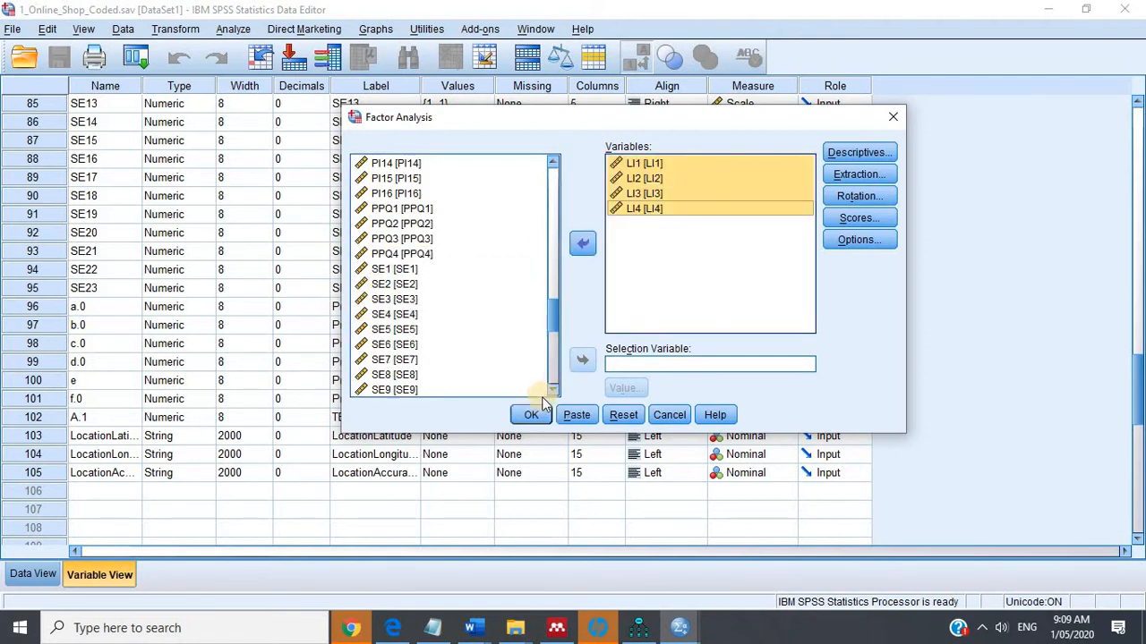
left_click(534, 416)
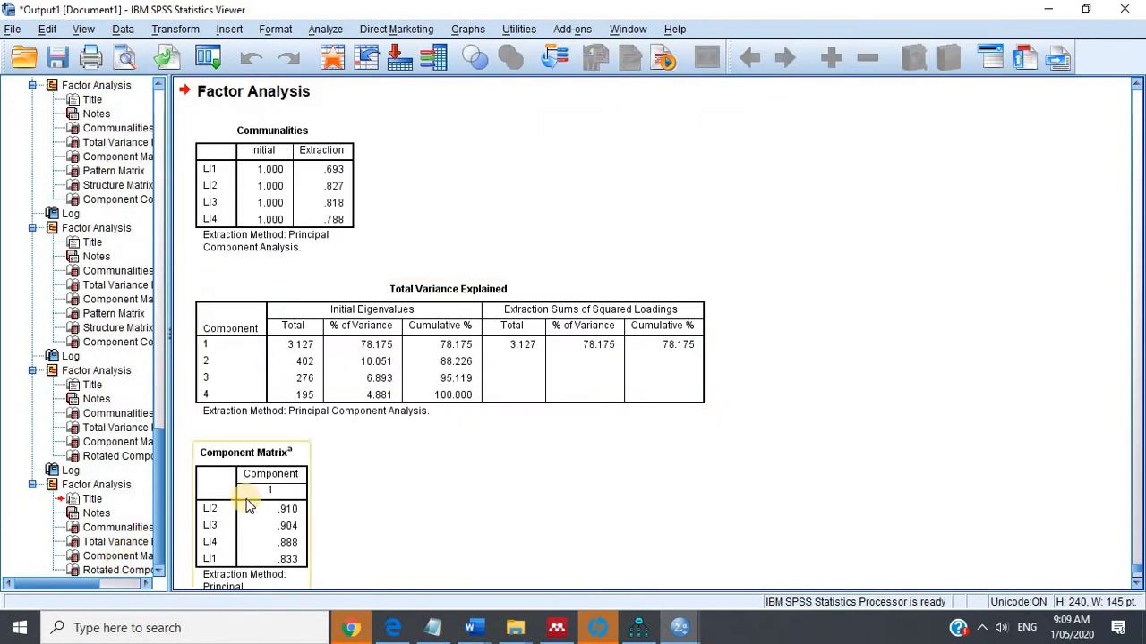
Copy the Component Matrix of the LI items from the SPSS output.
left_click(219, 517)
left_click(263, 287)
right_click(266, 267)
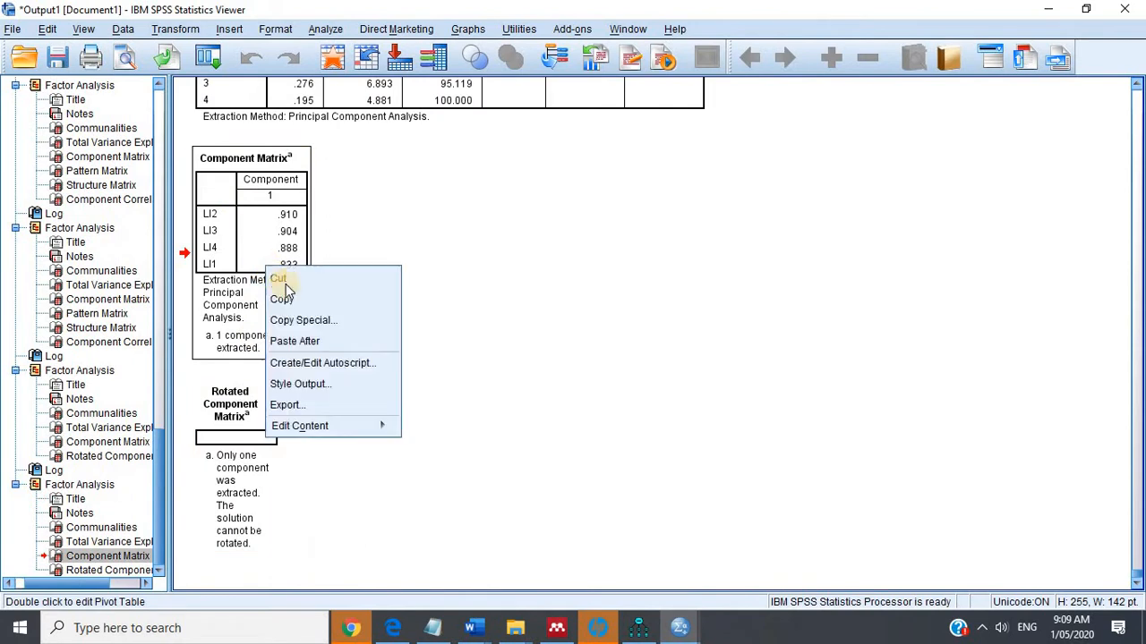
left_click(291, 299)
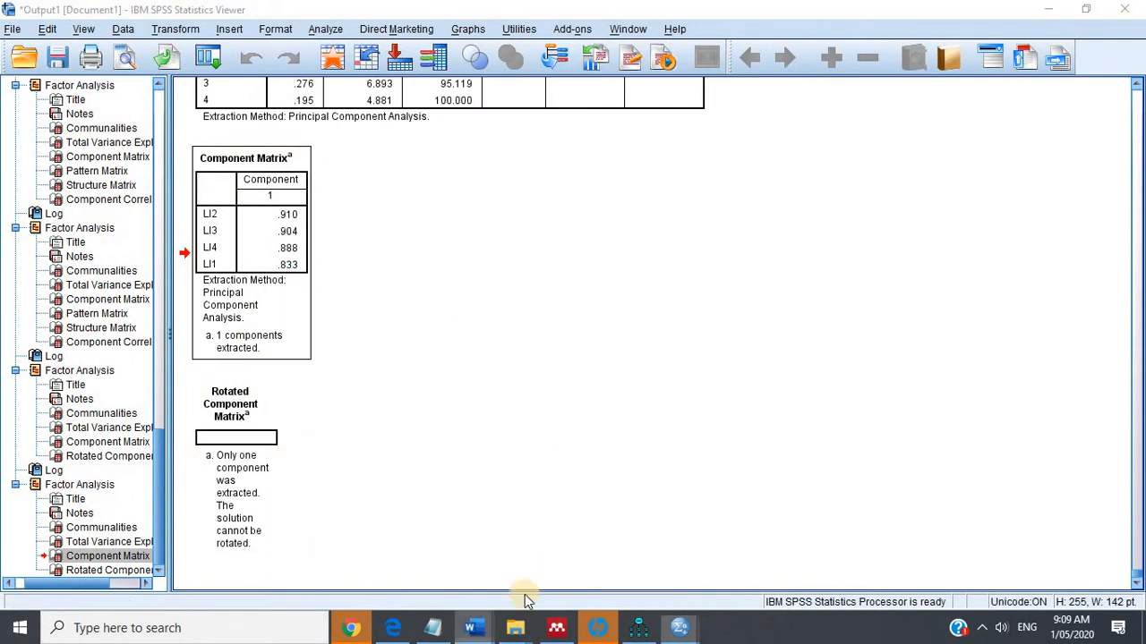
Paste the LI Component Matrix below the PPQ table in 2020 Self-image in Word and delete its notes.
mouse_move(474, 626)
left_click(543, 567)
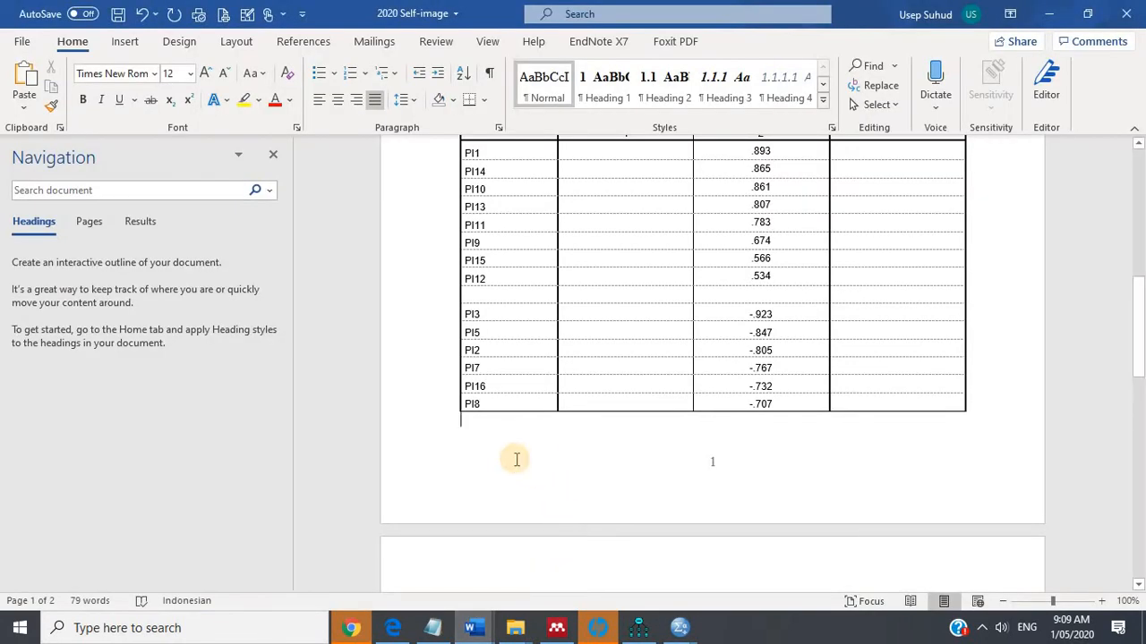
key("ctrl+v")
scroll(516, 459, "down", 3)
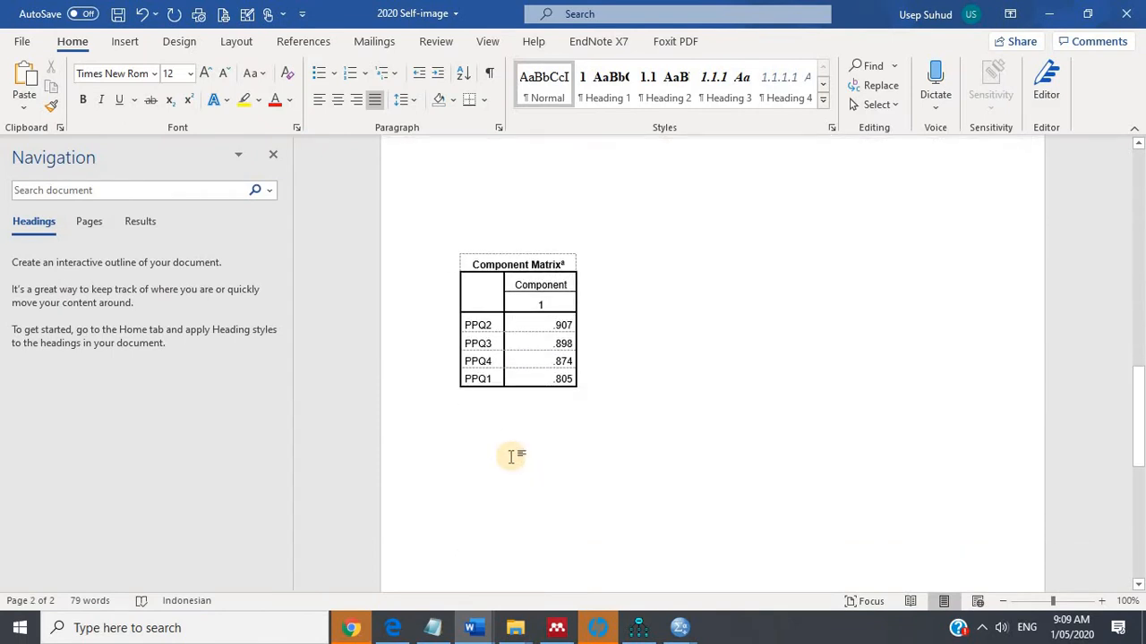
left_click(512, 457)
key("ctrl+v")
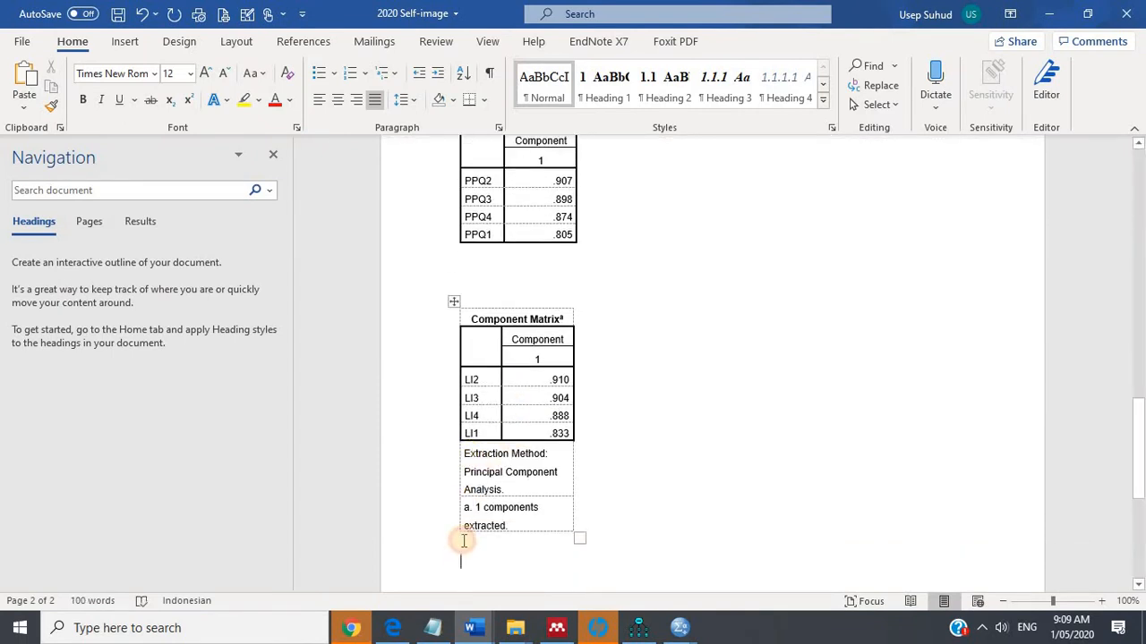
left_click_drag(464, 540, 463, 556)
key("Delete")
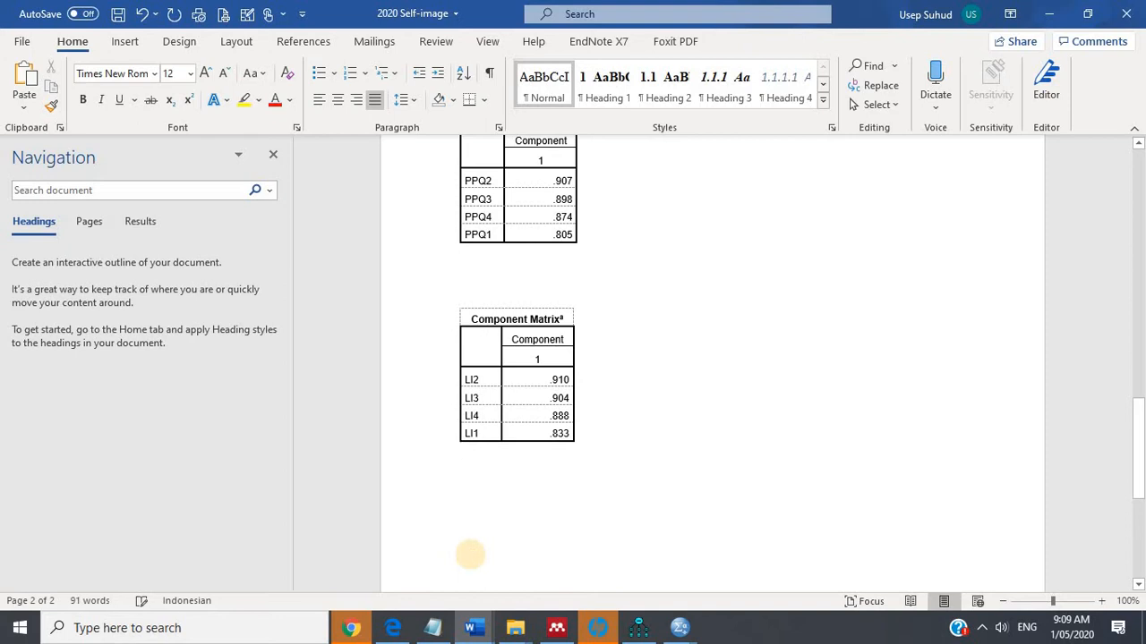
Switch to the SPSS Data Editor, open Factor Analysis, and remove all the LI items from its variables.
mouse_move(687, 627)
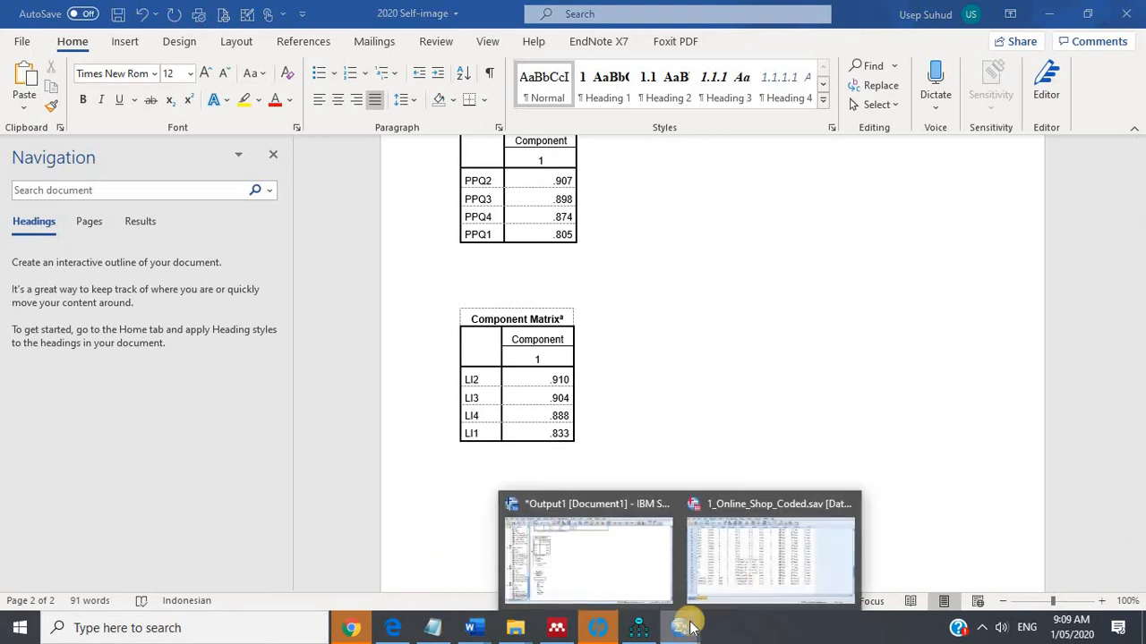
left_click(770, 555)
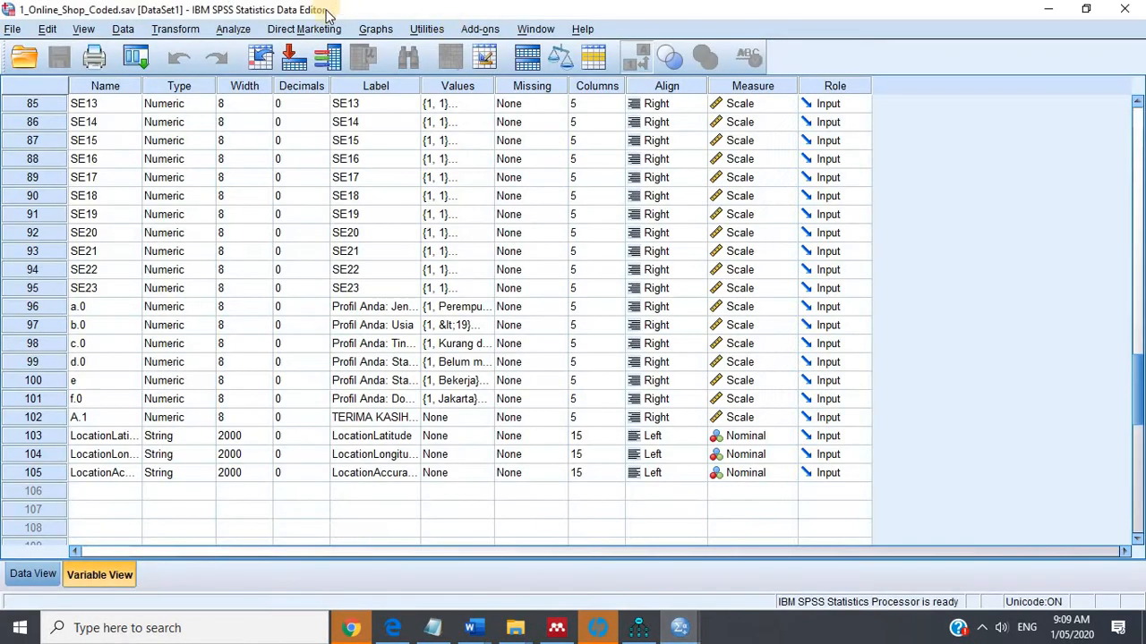
left_click(234, 33)
mouse_move(388, 284)
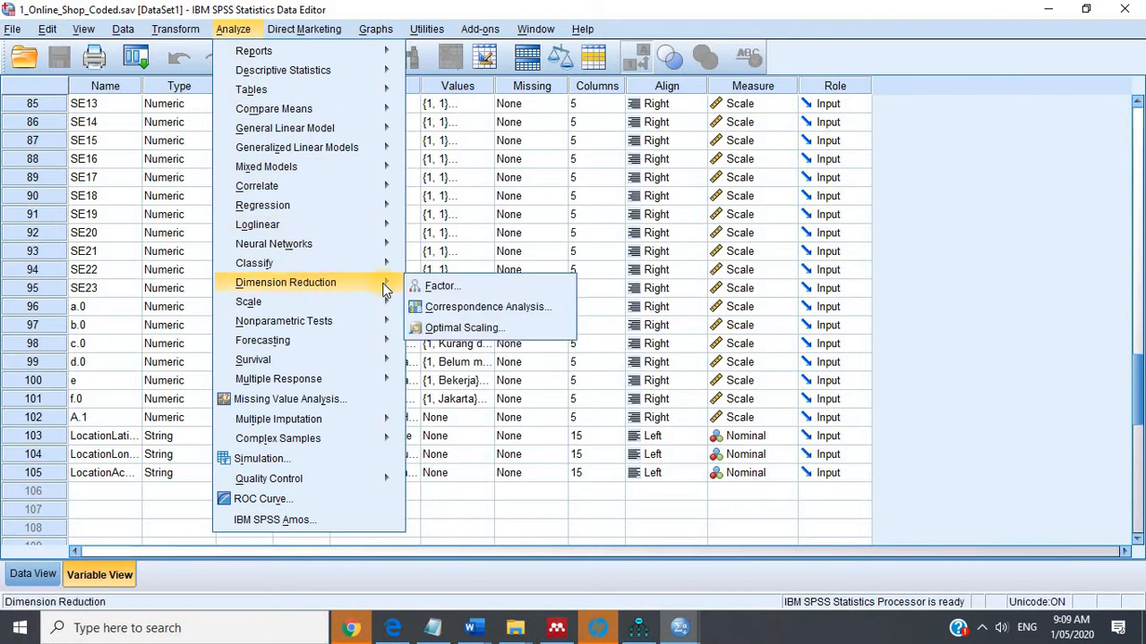
left_click(433, 283)
left_click_drag(733, 257, 627, 165)
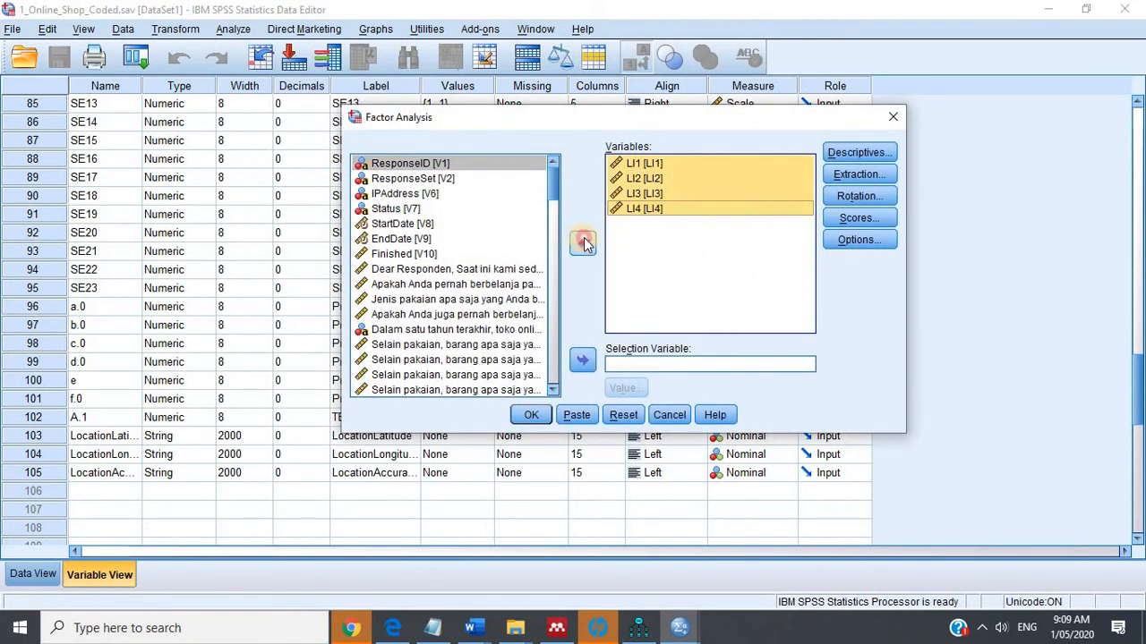
left_click(582, 242)
Run the factor analysis on SE1 to SE23 and go to its Pattern Matrix in the output.
scroll(488, 282, "down", 5)
left_click(405, 225)
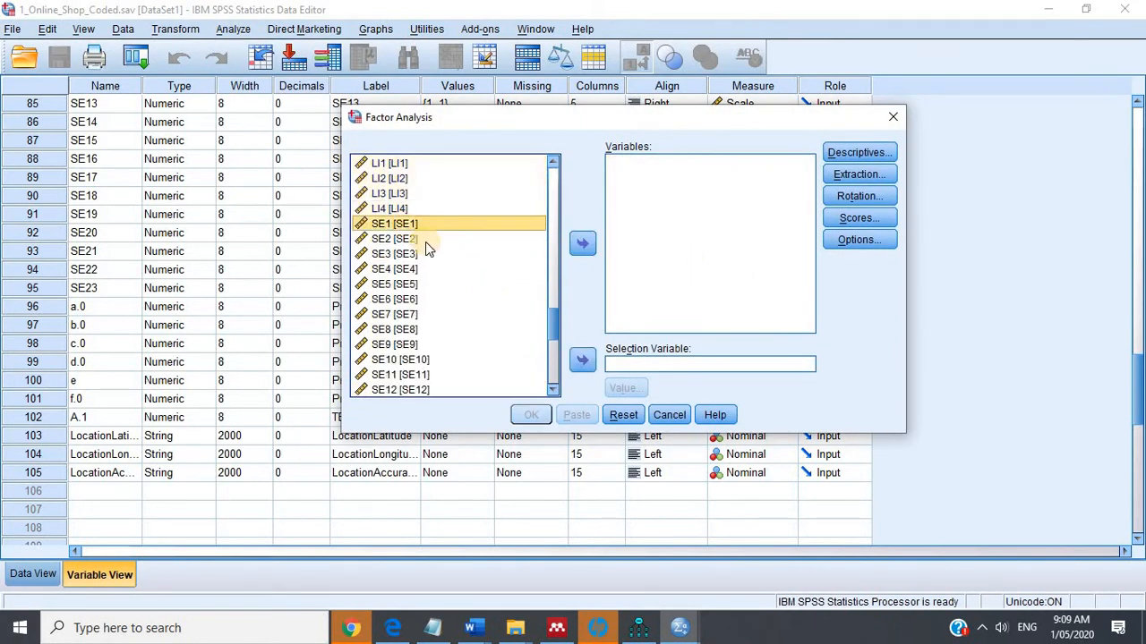
scroll(425, 242, "down", 5)
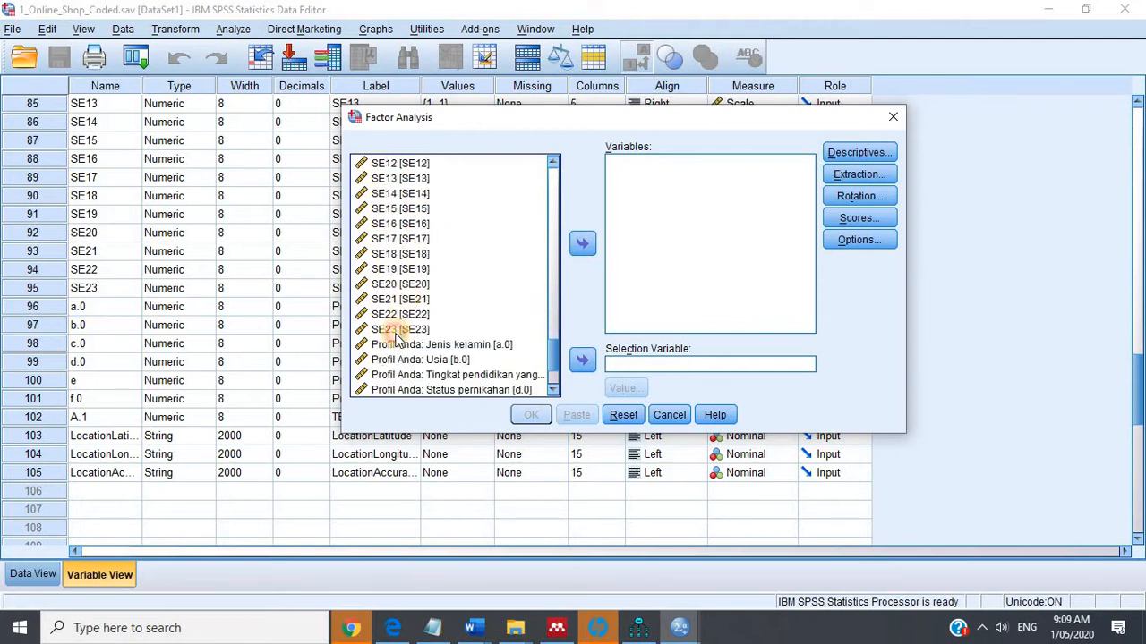
left_click(400, 337, "shift")
left_click(582, 242)
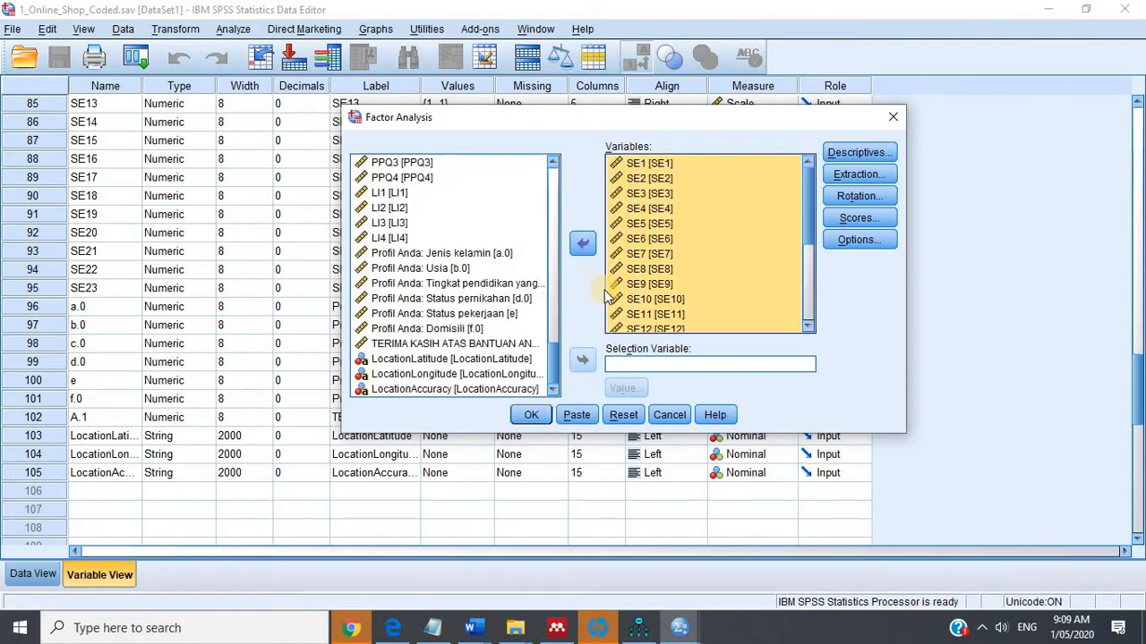
left_click(533, 416)
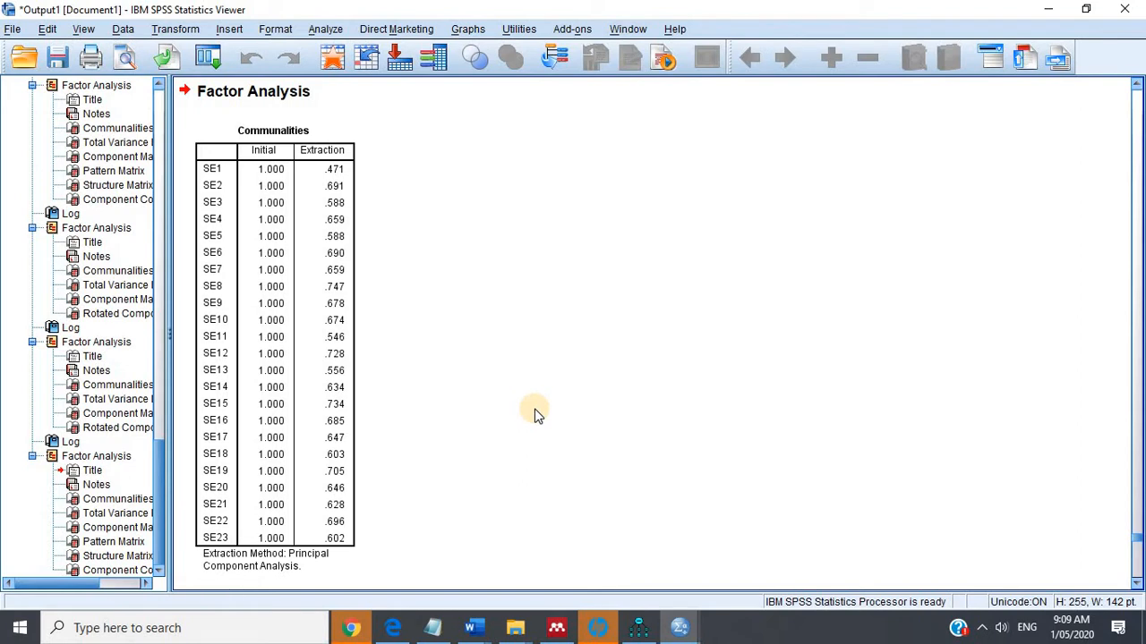
left_click(117, 546)
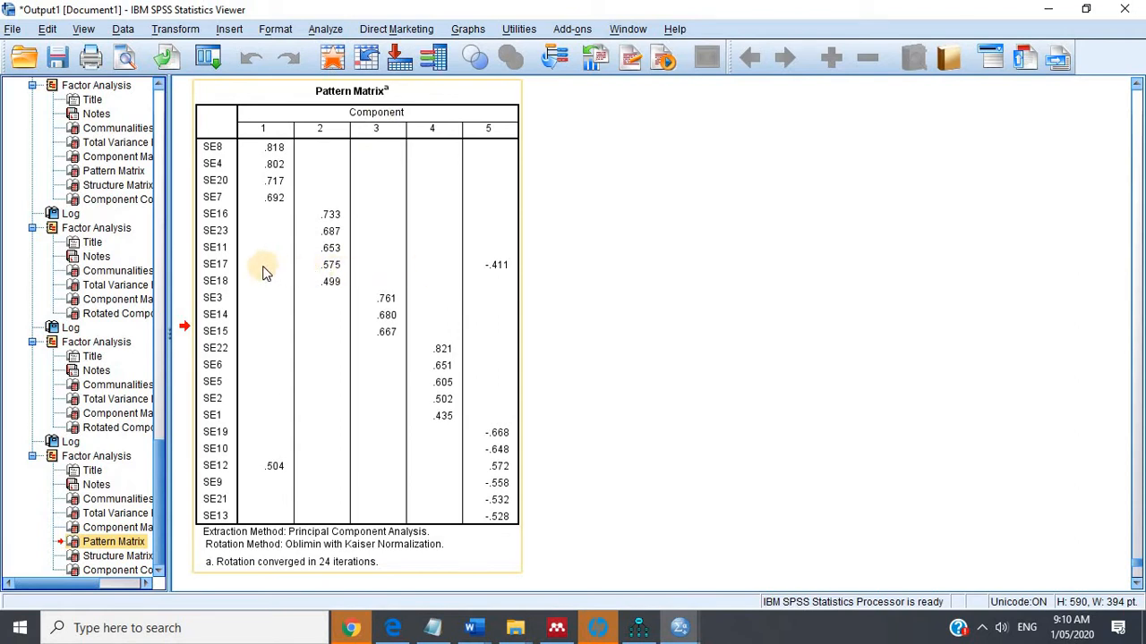
Rerun the factor analysis without SE17 and go to the new Pattern Matrix.
left_click(326, 28)
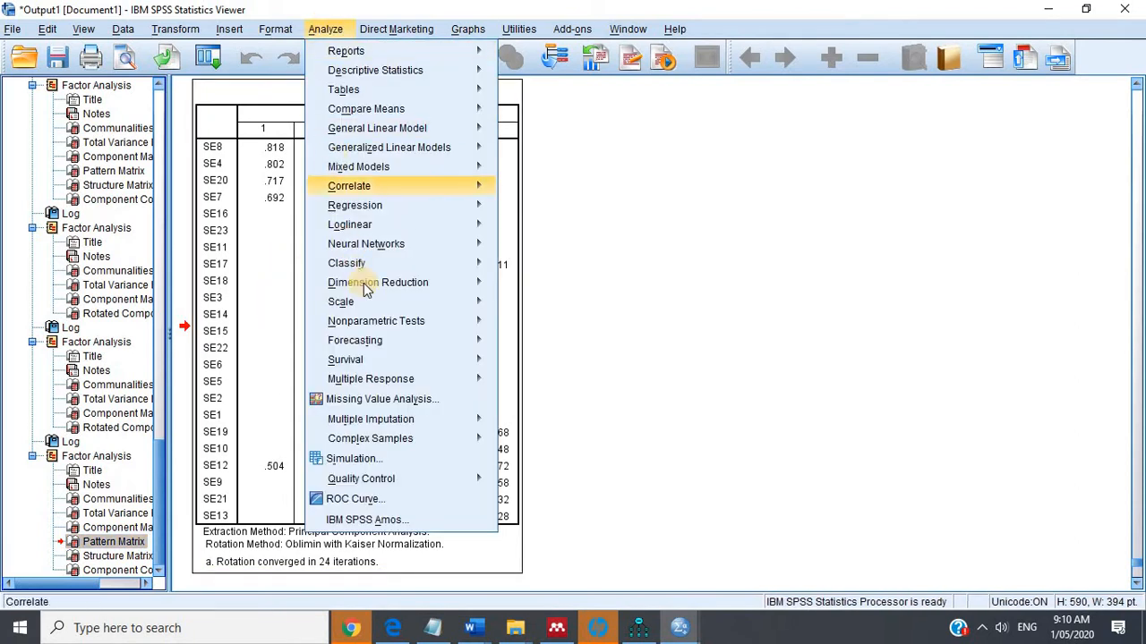
mouse_move(445, 283)
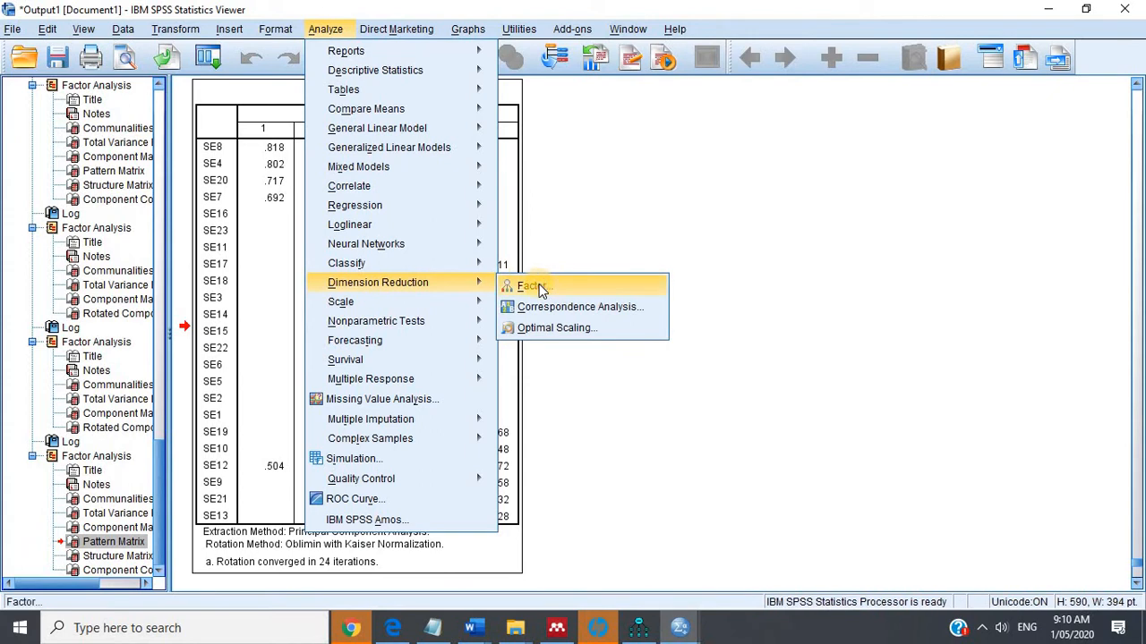
left_click(541, 288)
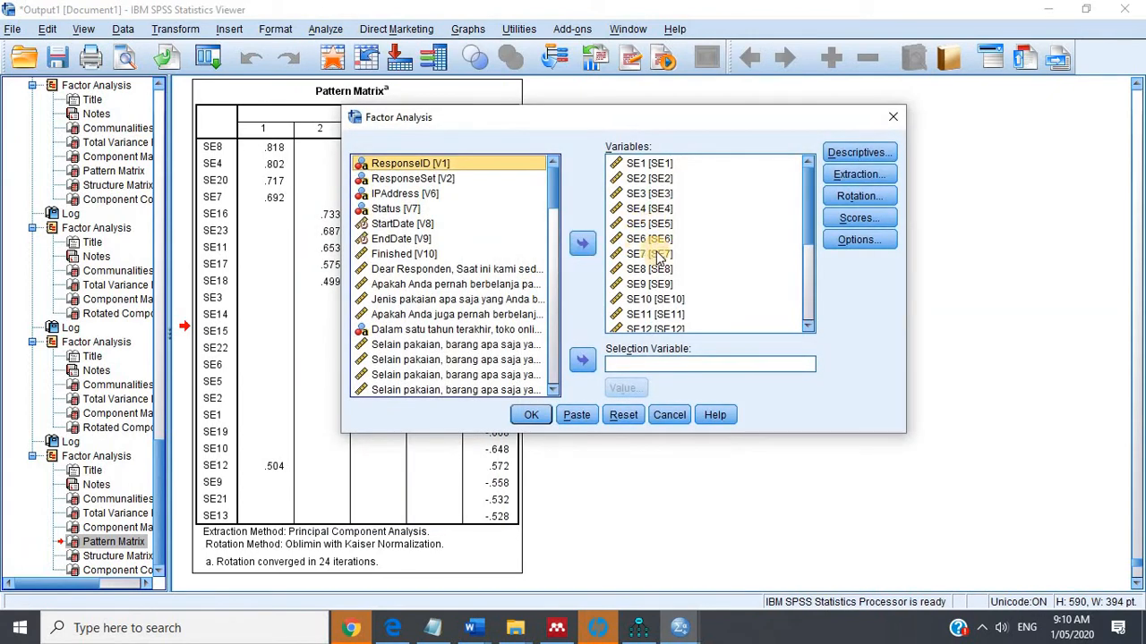
scroll(658, 257, "down", 4)
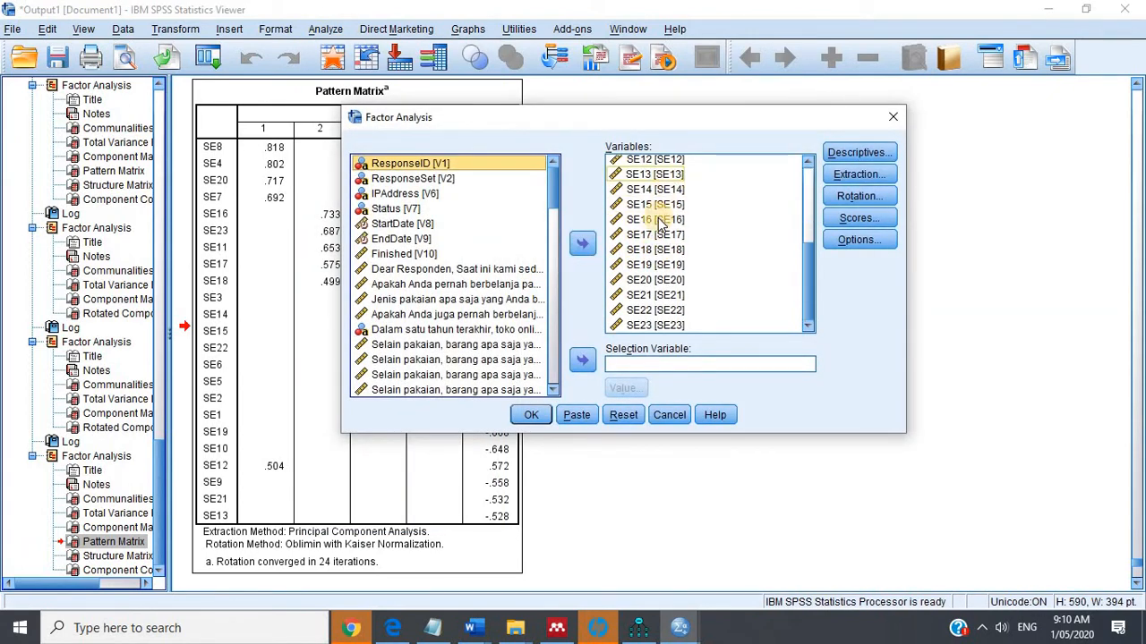
left_click(658, 235)
left_click(582, 244)
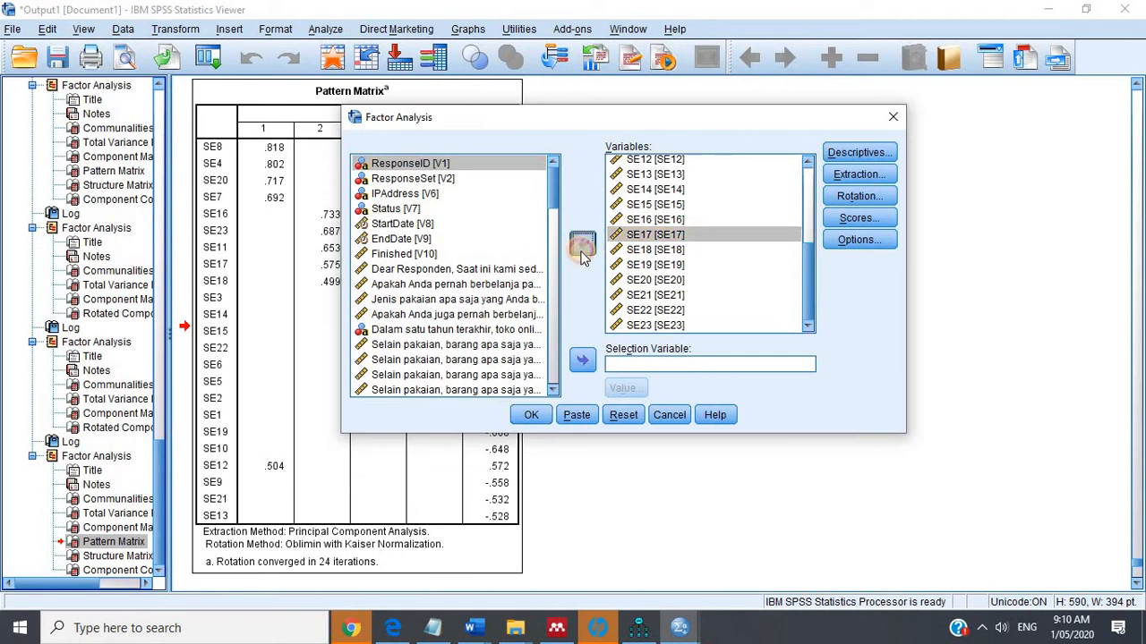
left_click(527, 416)
left_click(128, 543)
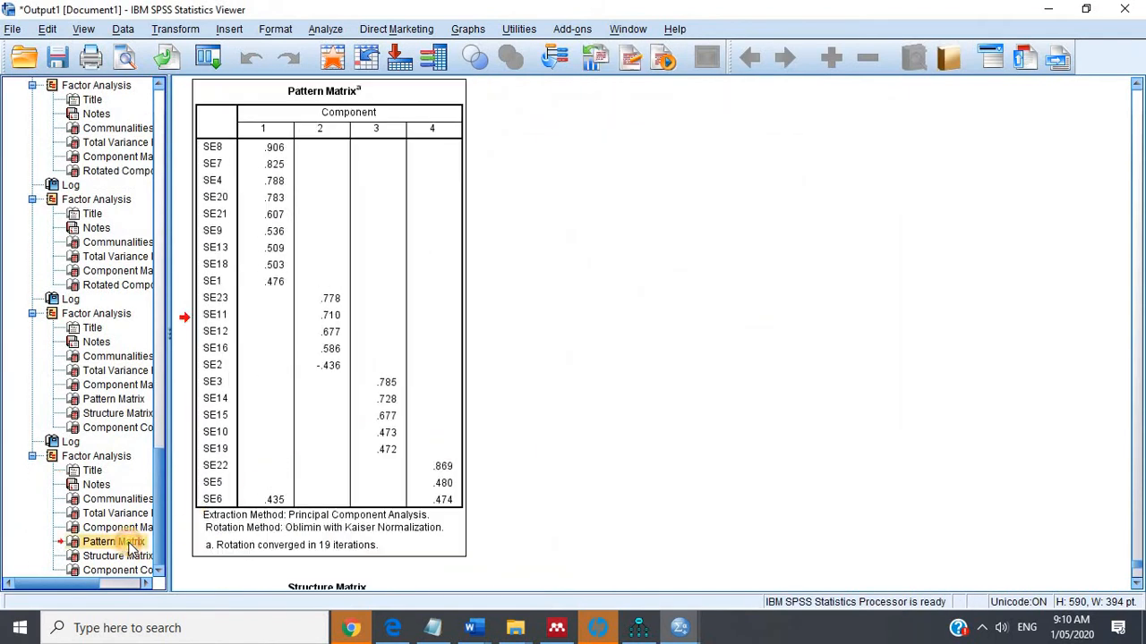
left_click(402, 419)
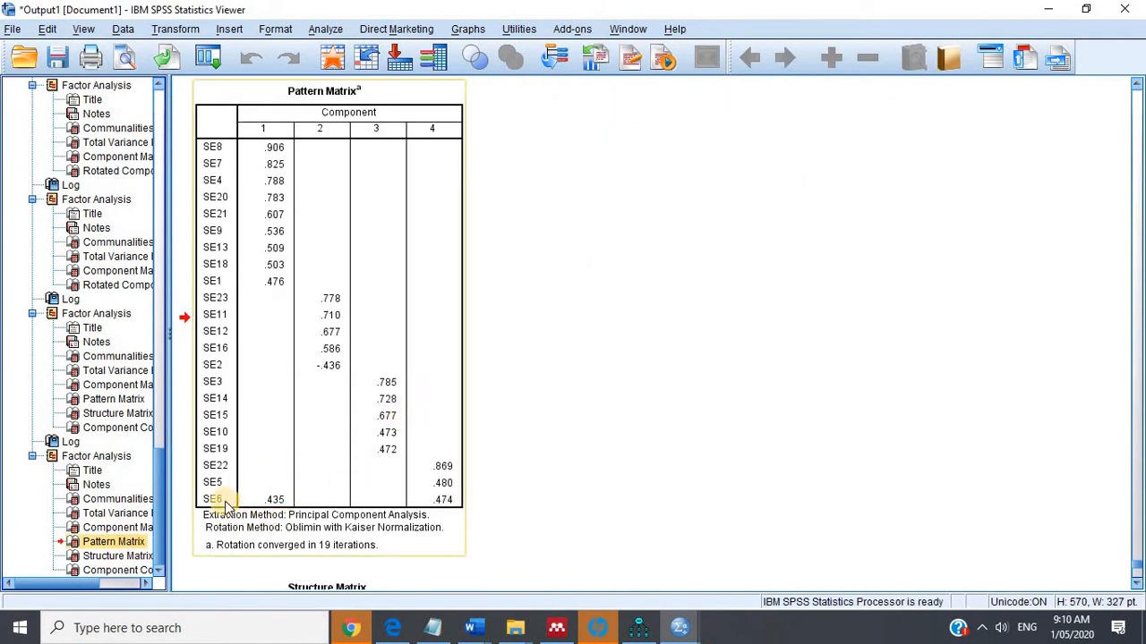
Rerun the factor analysis without SE6 and go to the new Pattern Matrix in the output.
left_click(324, 29)
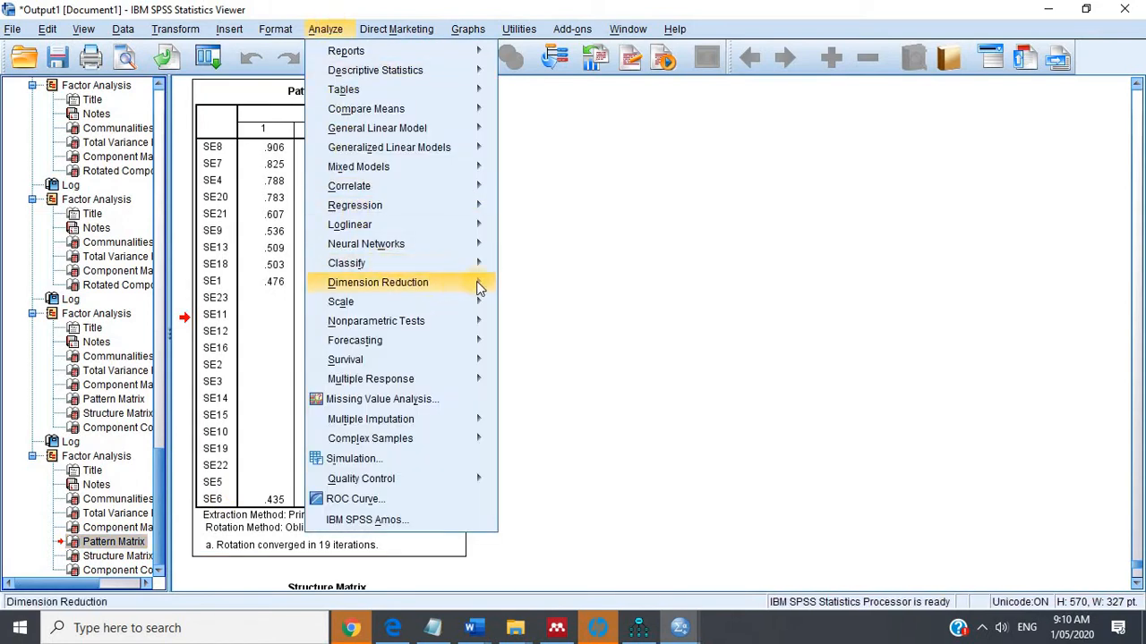
mouse_move(479, 285)
left_click(547, 282)
scroll(644, 229, "down", 3)
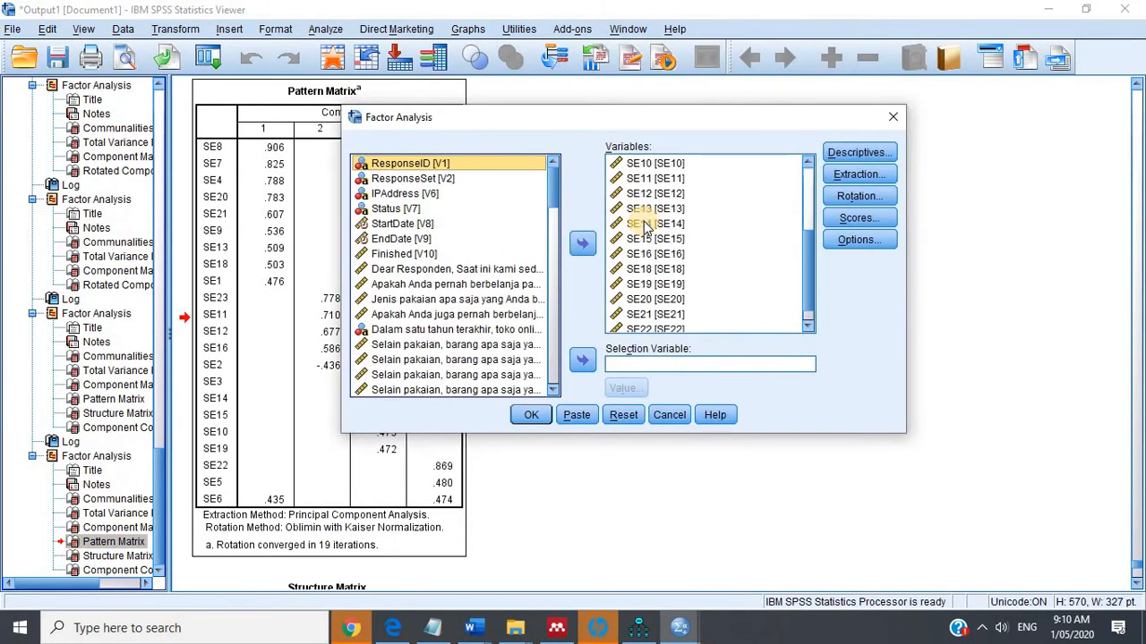
scroll(649, 234, "up", 2)
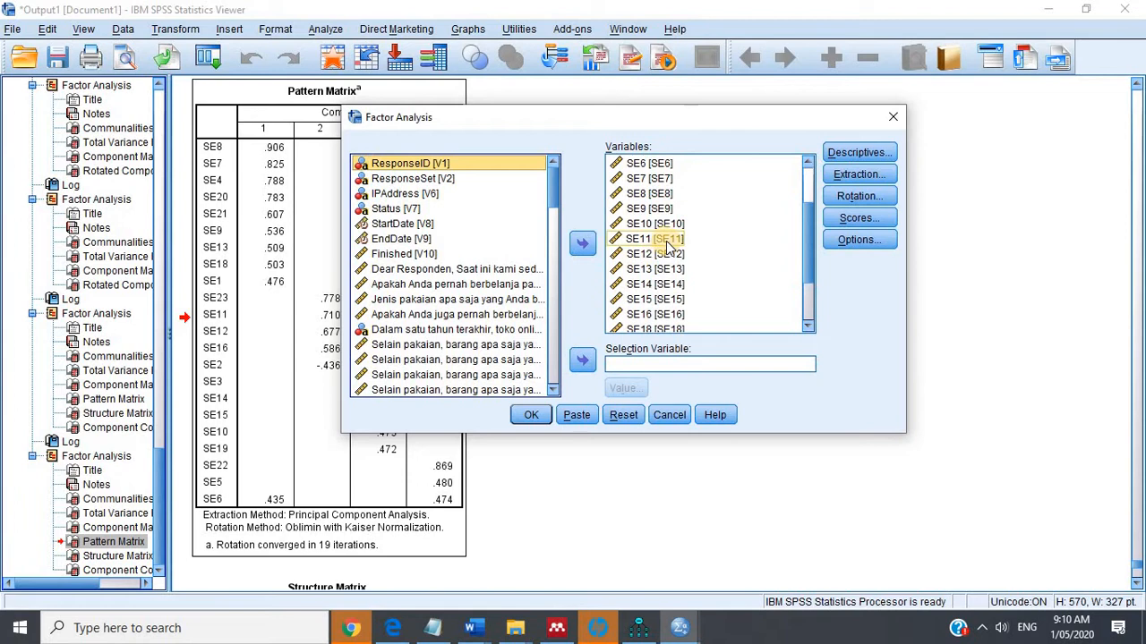
scroll(667, 248, "up", 2)
scroll(668, 248, "down", 3)
scroll(671, 243, "up", 3)
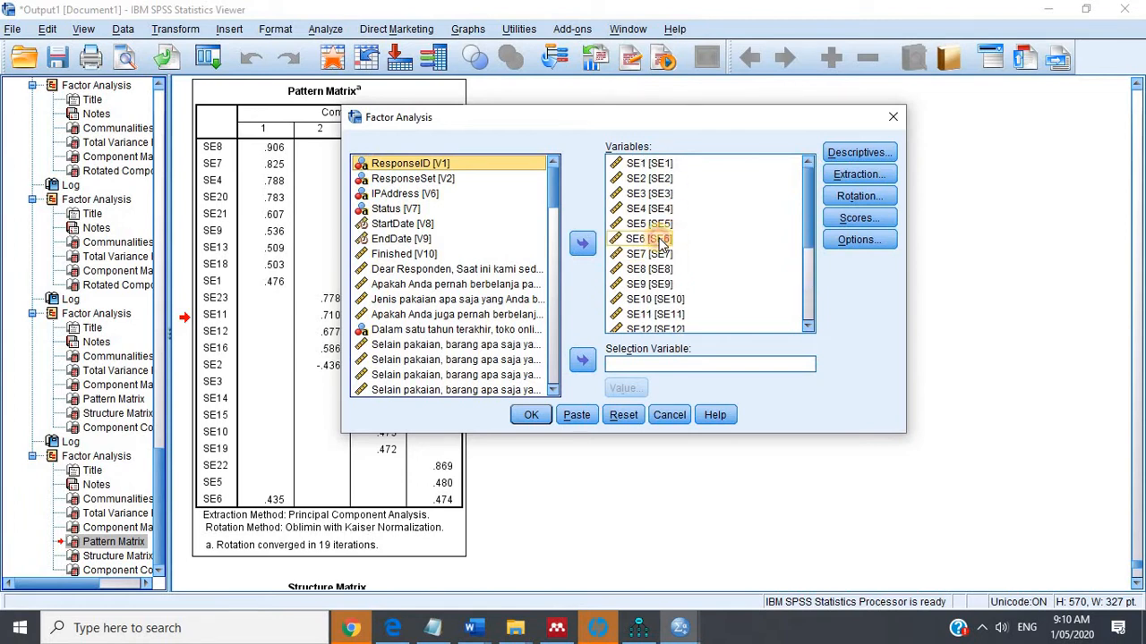
left_click(662, 240)
left_click(580, 246)
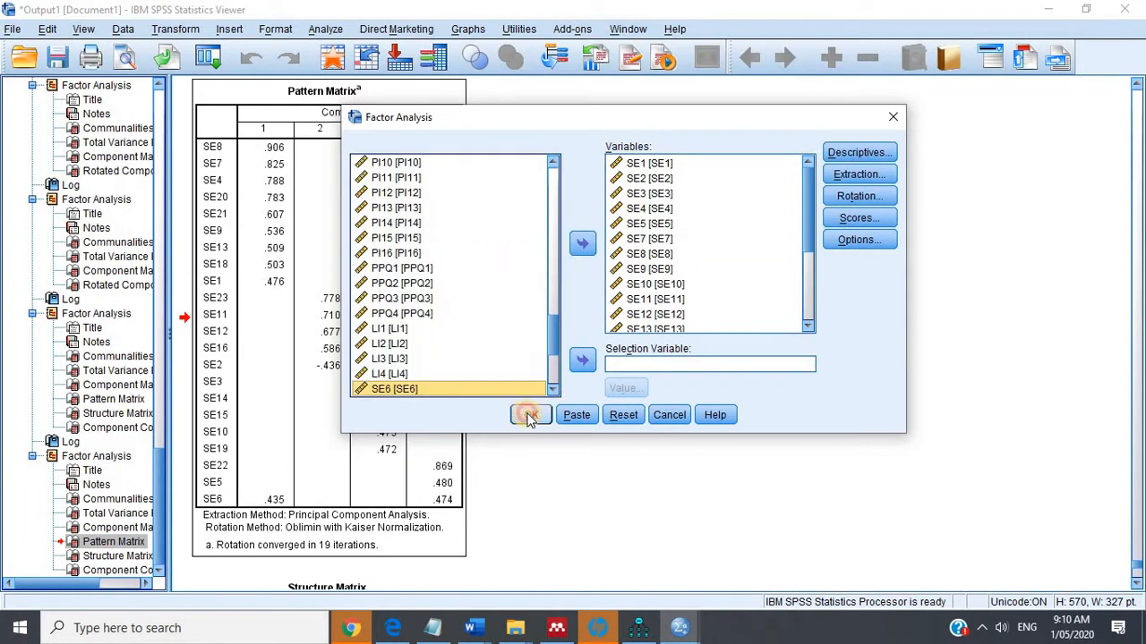
left_click(530, 416)
left_click(105, 541)
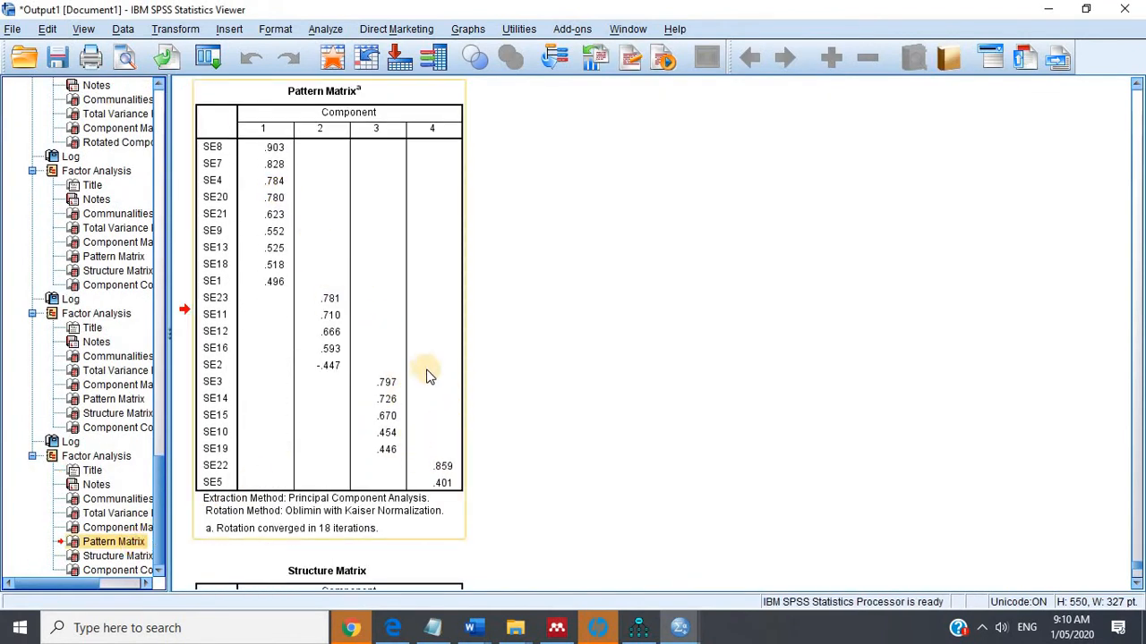
Copy the SE Pattern Matrix and paste it into 2020 Self-image in Word, above the PPQ Component Matrix.
right_click(309, 234)
left_click(347, 268)
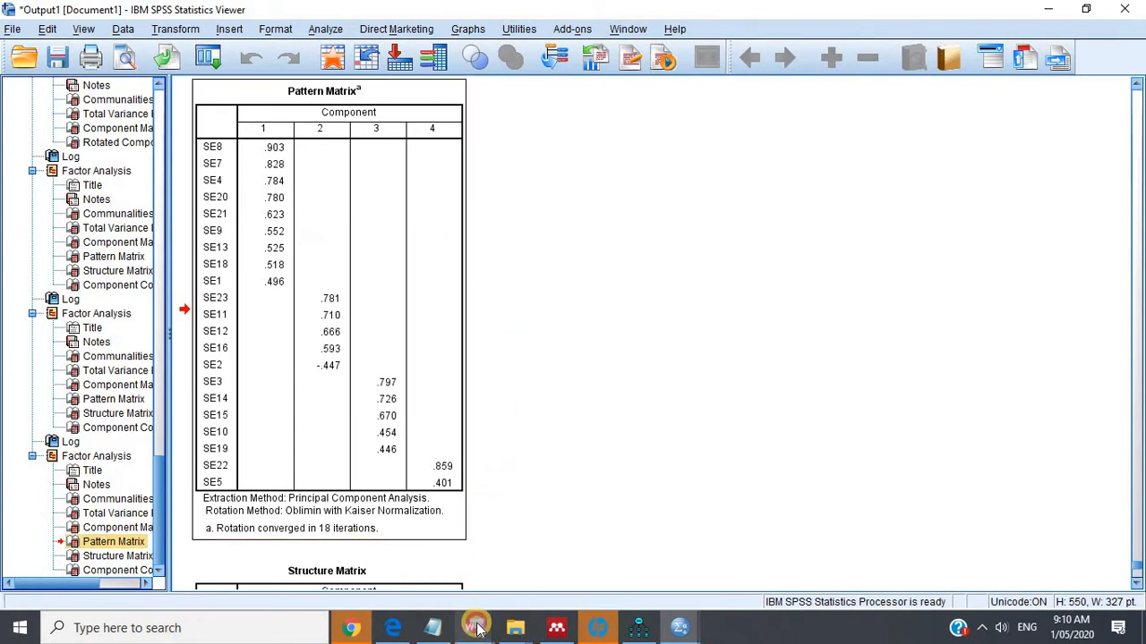
mouse_move(477, 629)
left_click(546, 564)
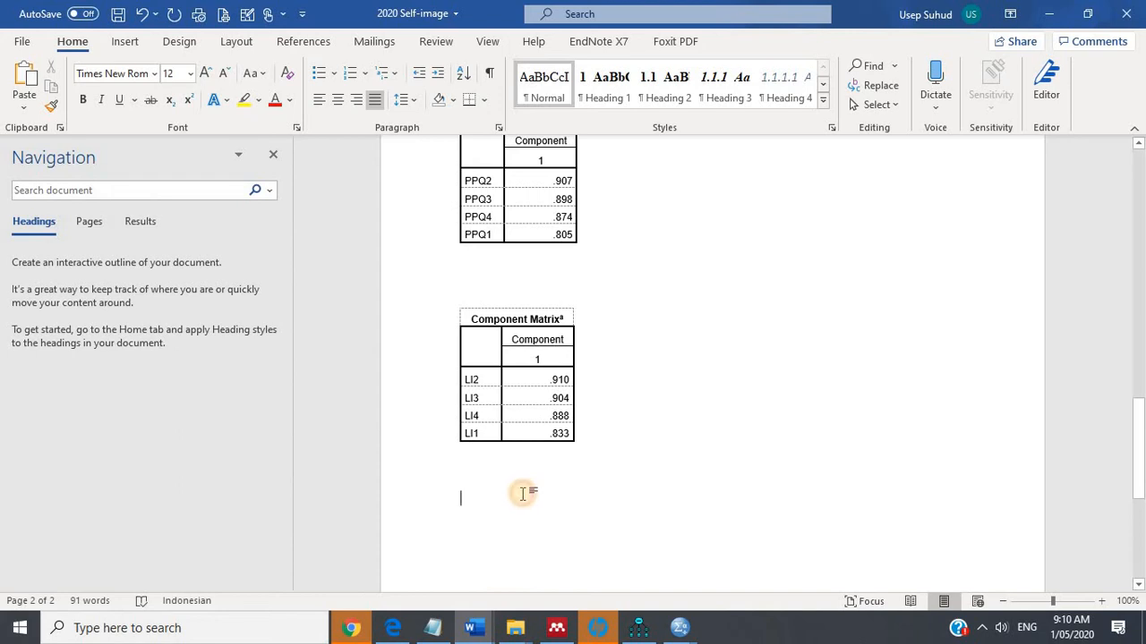
scroll(511, 514, "up", 10)
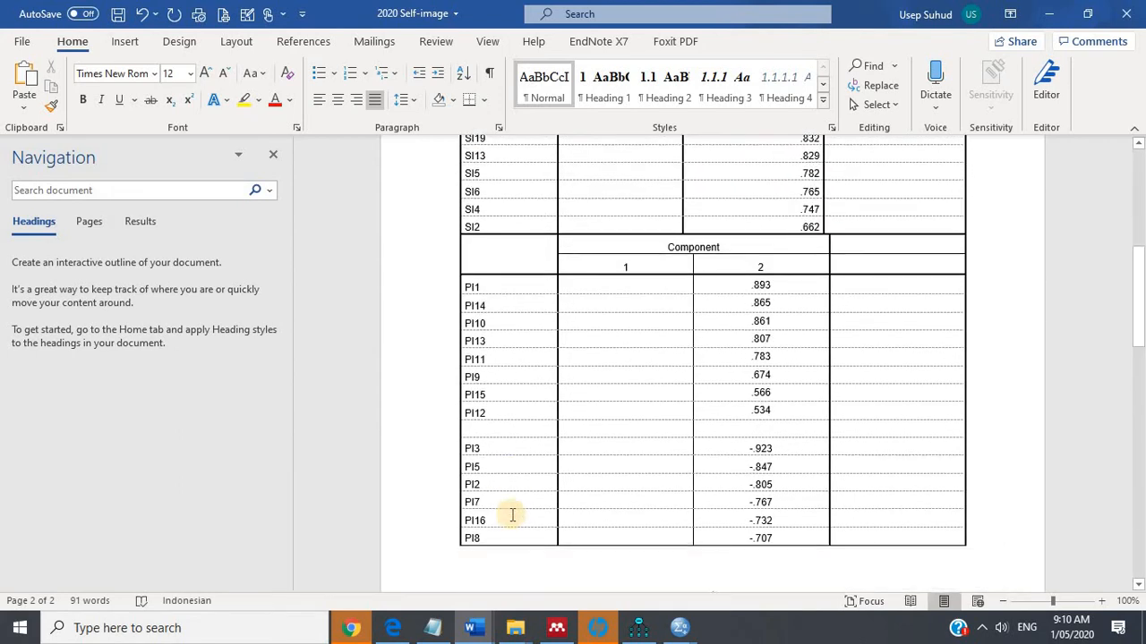
scroll(502, 448, "down", 5)
scroll(496, 439, "down", 4)
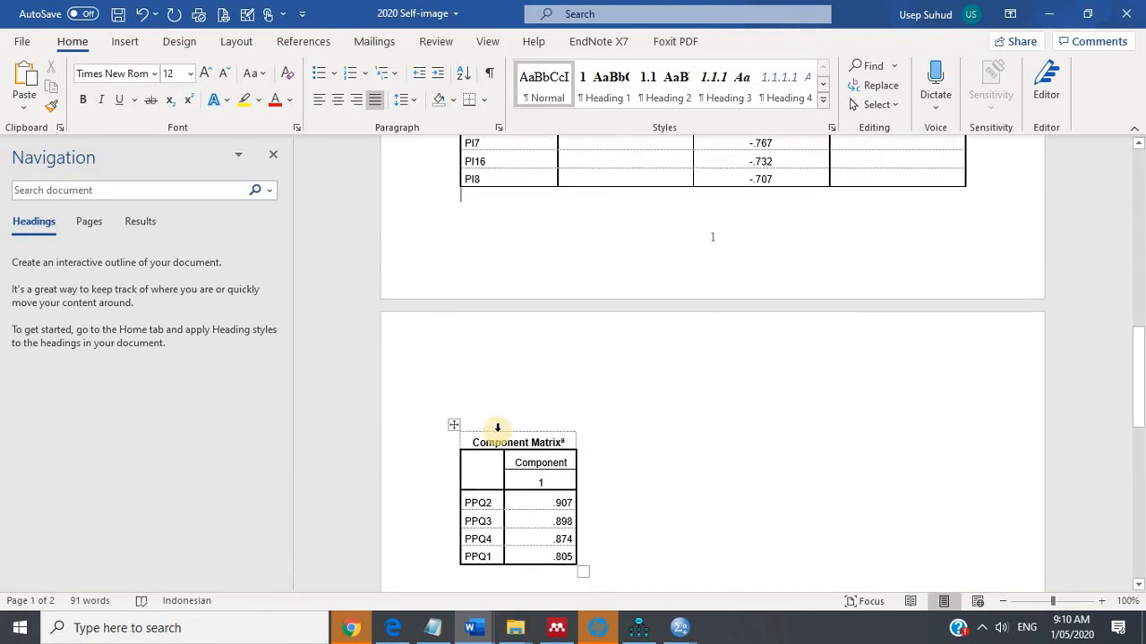
left_click(497, 433)
key("Return")
key("ctrl+v")
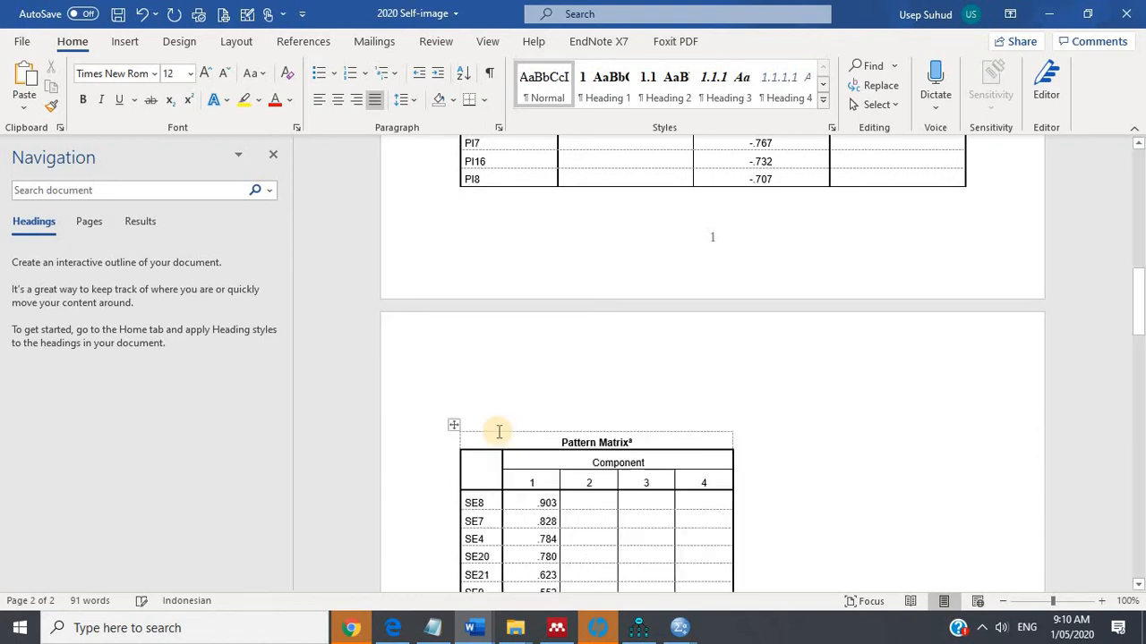
Delete the extraction, rotation and iteration notes under the pasted SE table and add an empty line before the PPQ table.
left_click(479, 526, "shift")
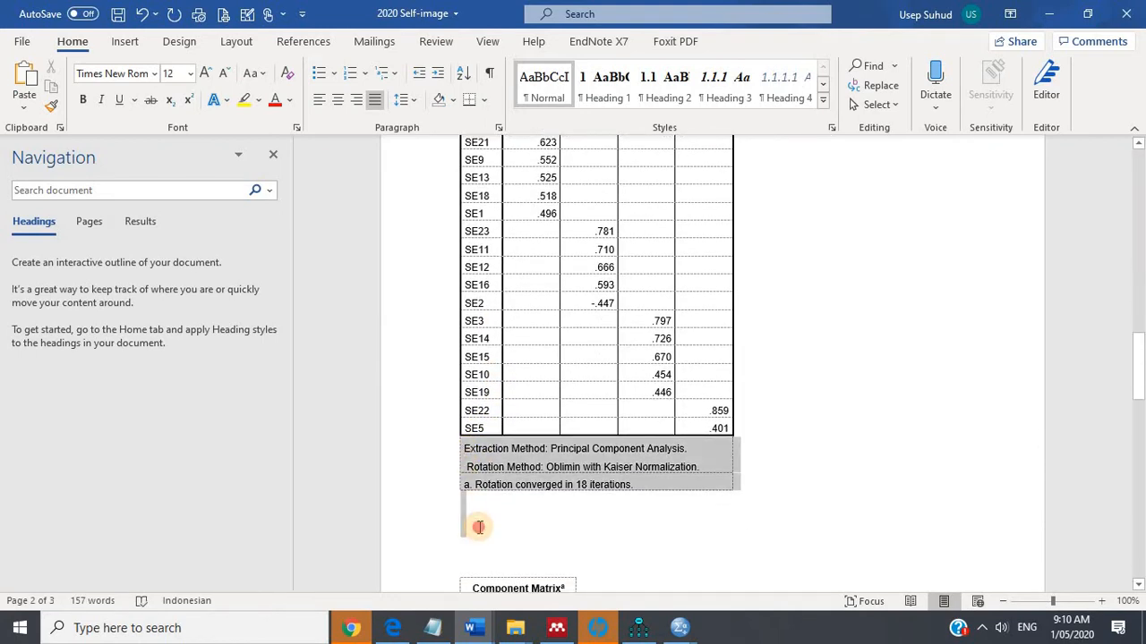
key("Delete")
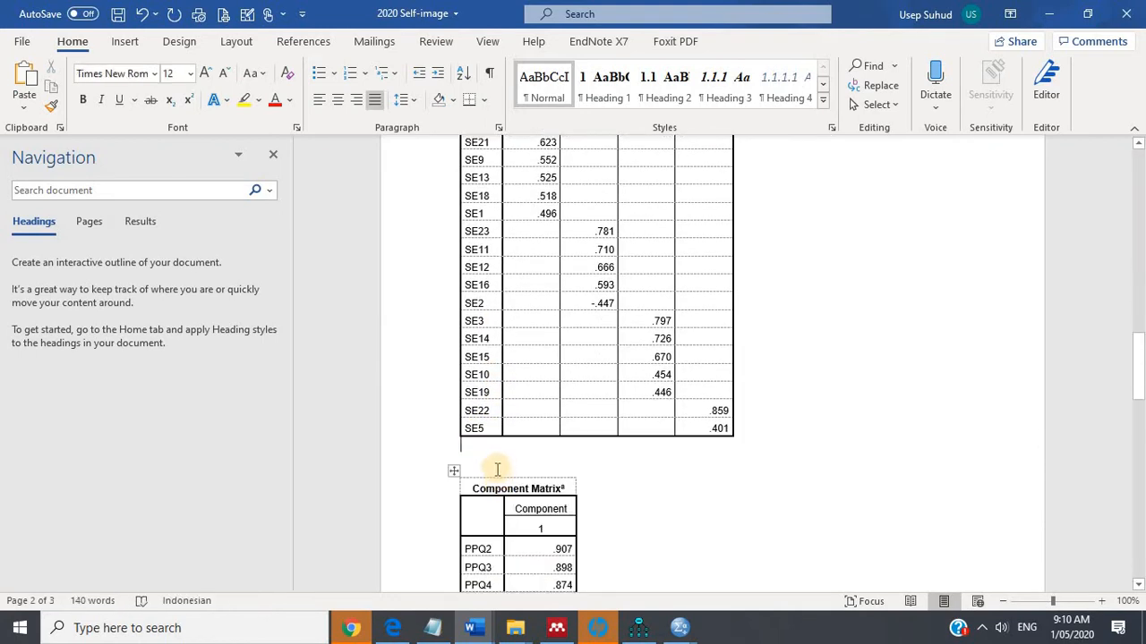
key("Return")
Insert a blank row above SE22 and another above SE3 in the SE Pattern Matrix.
left_click(525, 409)
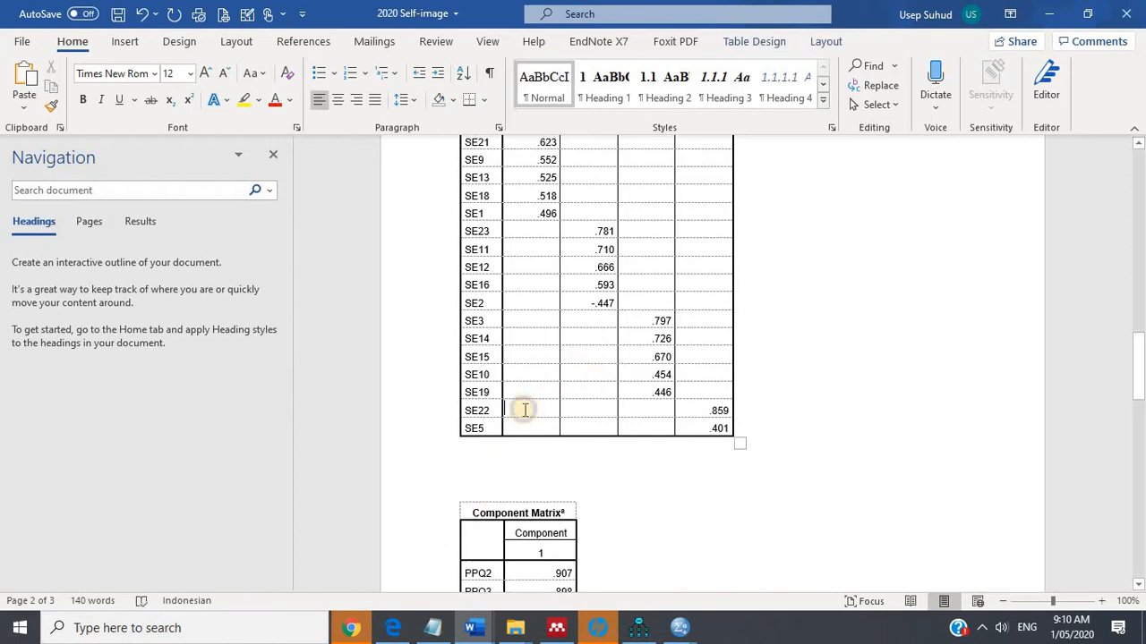
right_click(525, 410)
mouse_move(638, 229)
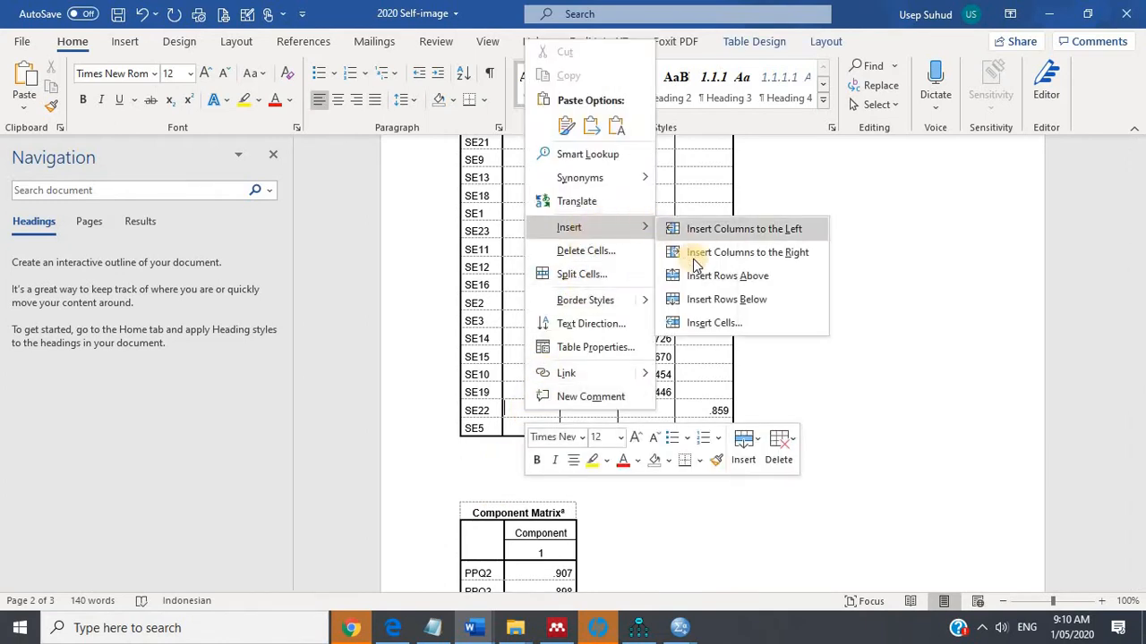
left_click(704, 270)
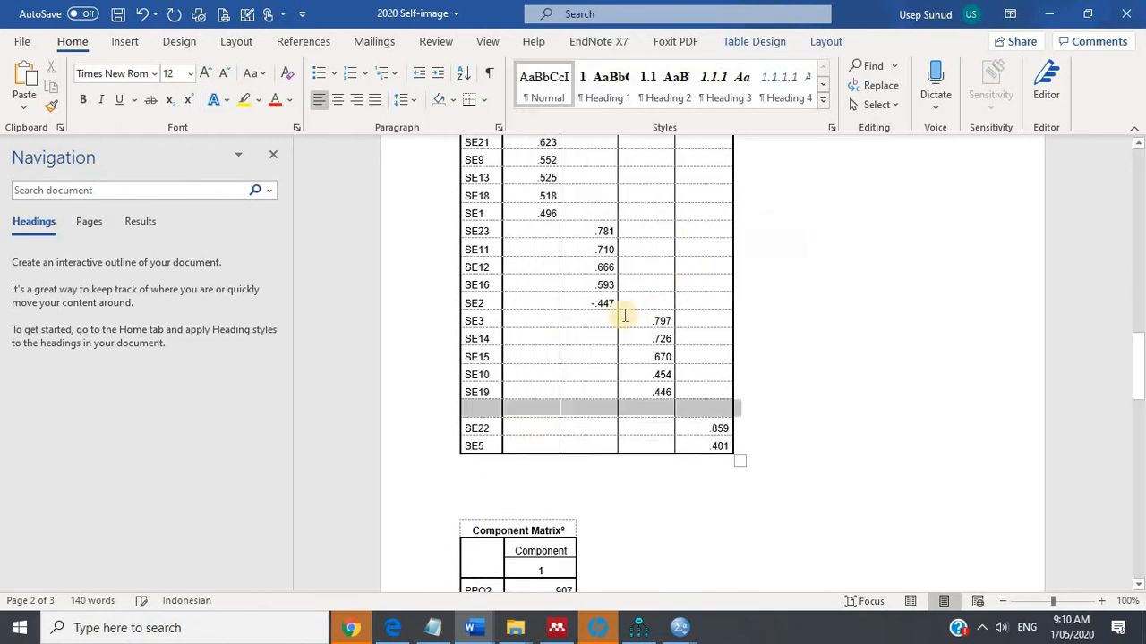
left_click(541, 318)
right_click(541, 318)
mouse_move(606, 426)
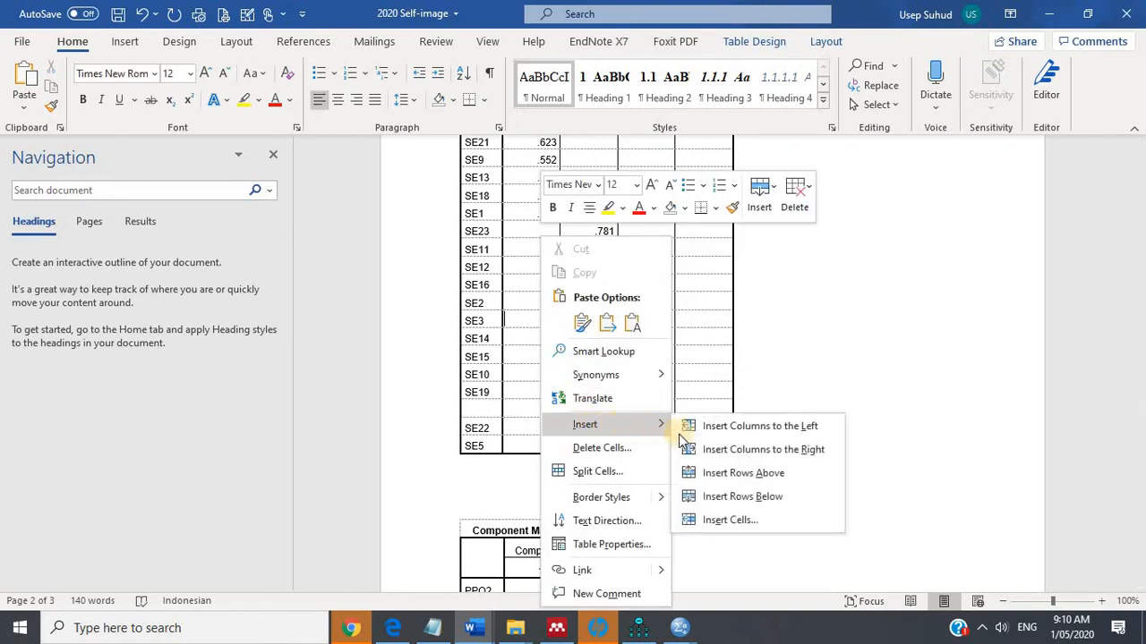
left_click(712, 472)
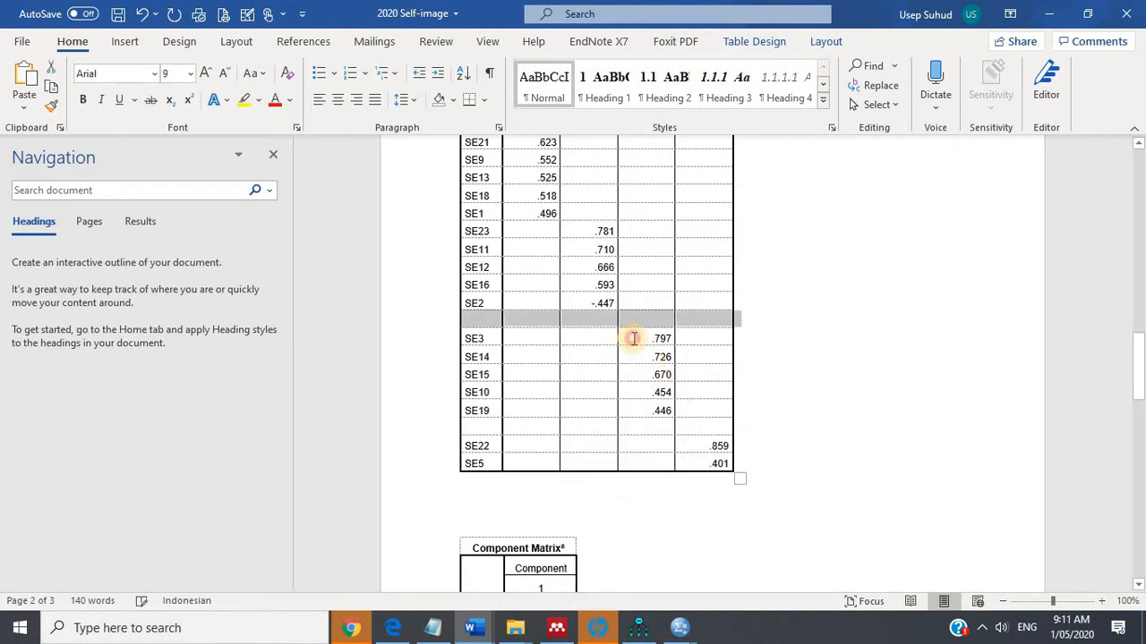
Move the loadings of SE3 to SE19 and of SE22 and SE5 into the component 2 column.
left_click(633, 339)
left_click_drag(639, 332, 644, 389)
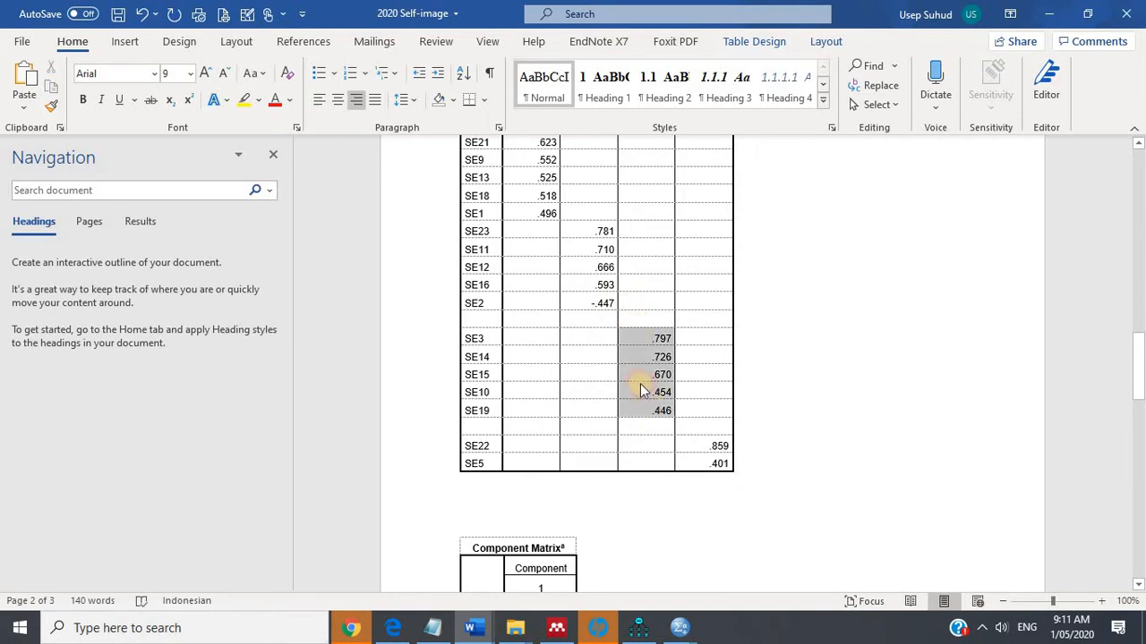
left_click_drag(629, 336, 588, 345)
left_click_drag(726, 466, 592, 439)
Insert a blank row above SE23 in the SE Pattern Matrix.
scroll(601, 310, "up", 3)
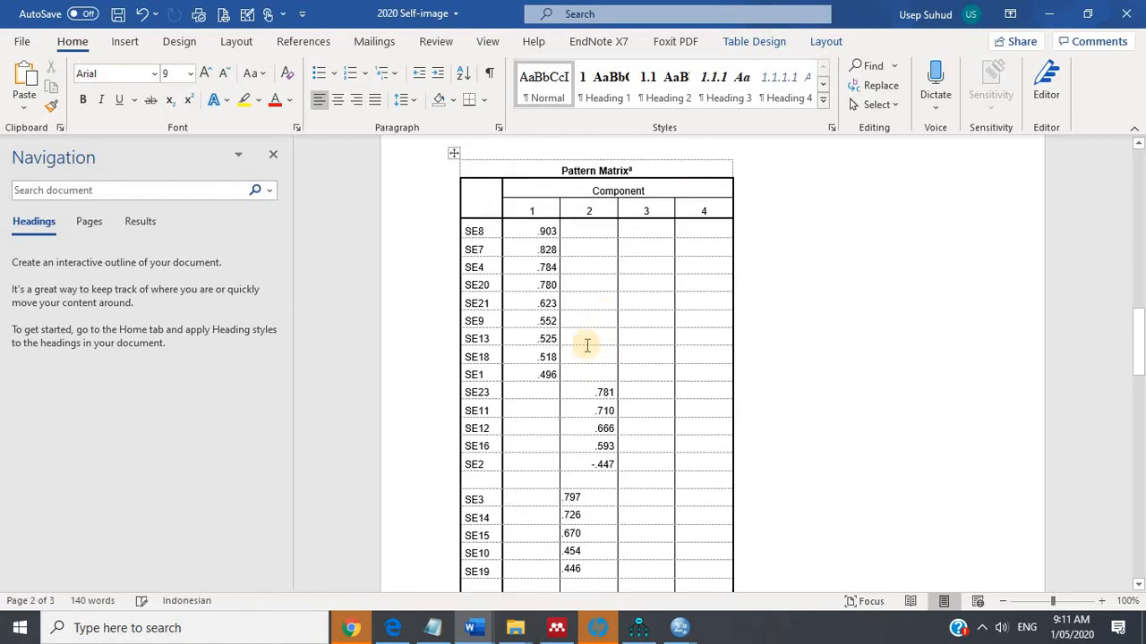
left_click(575, 388)
right_click(577, 390)
mouse_move(620, 207)
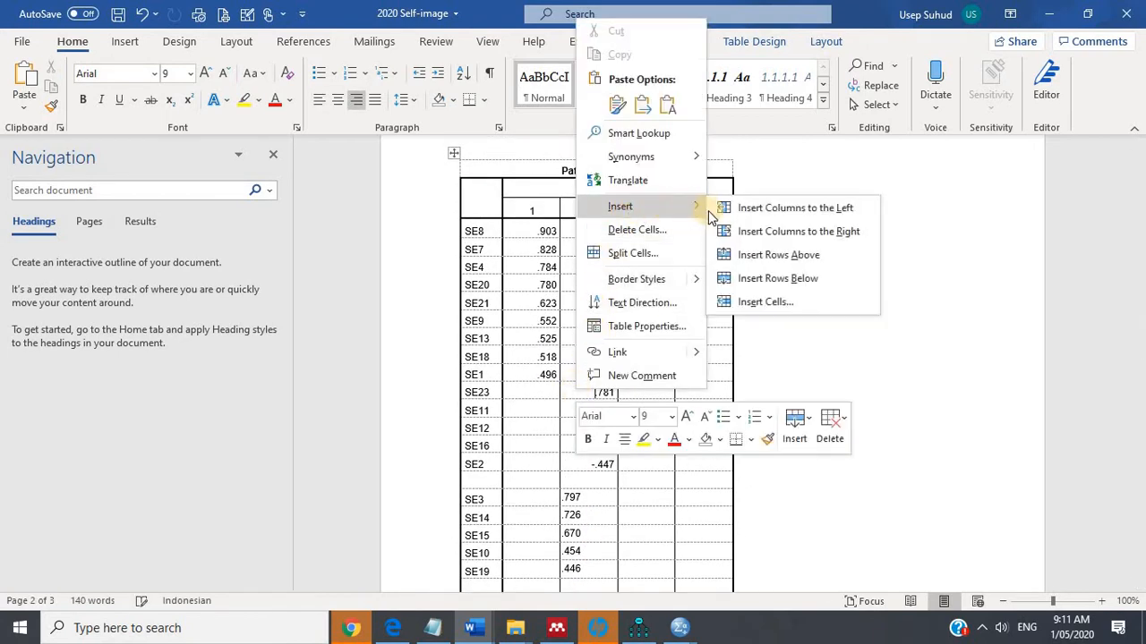
left_click(778, 254)
key("Up")
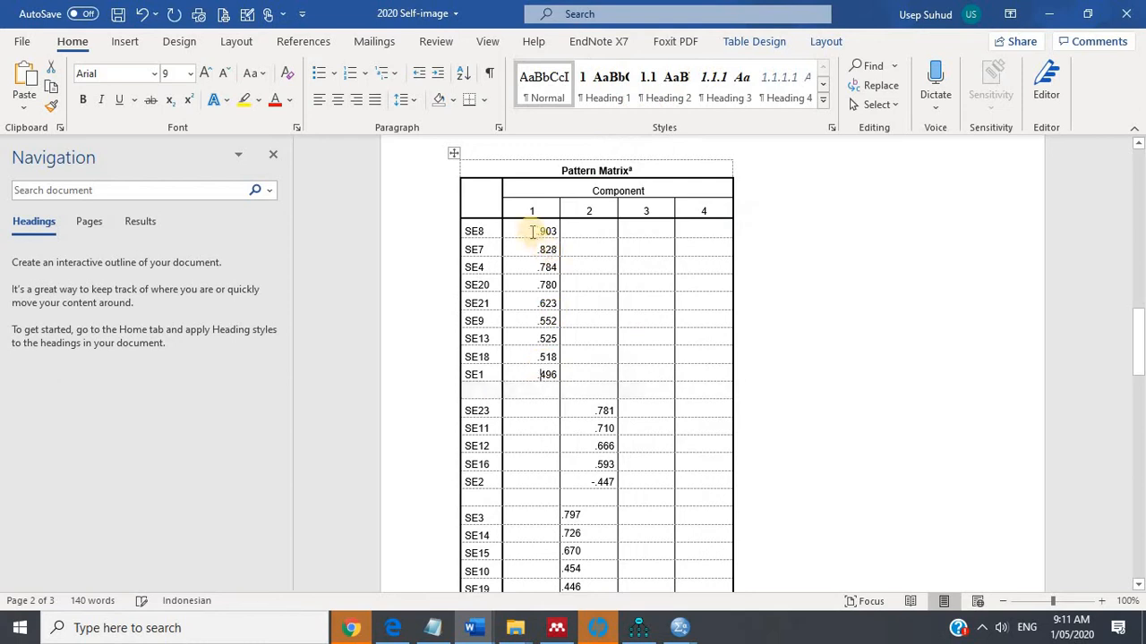
Move the SE8 to SE1 loadings into the component 2 column and delete the entire columns for components 3 and 4.
left_click_drag(532, 231, 531, 369)
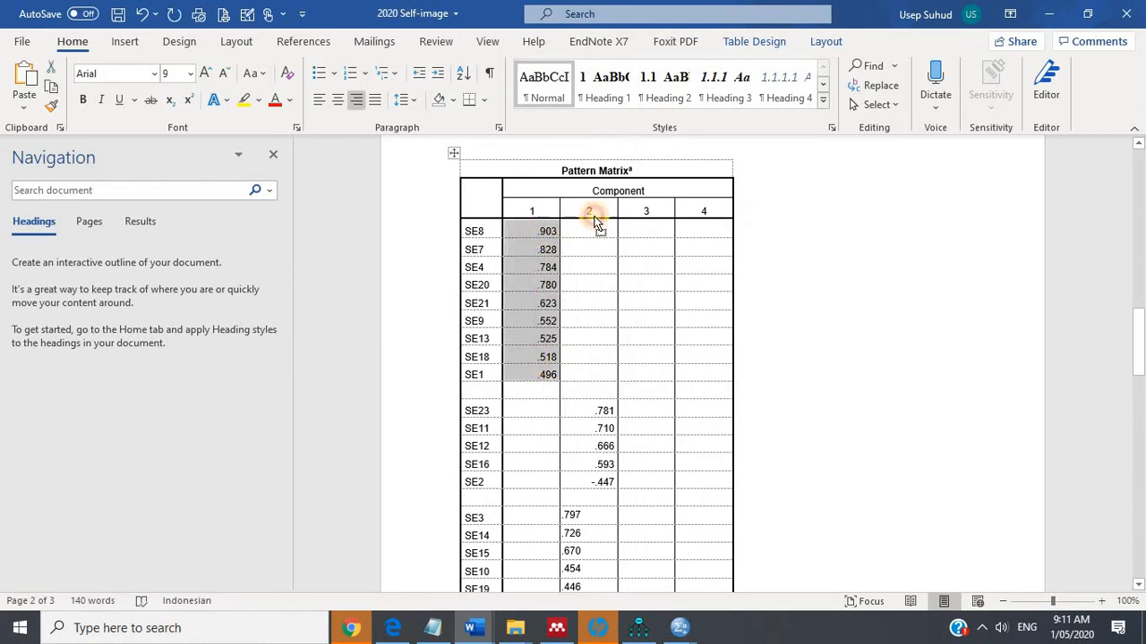
left_click_drag(595, 222, 690, 358)
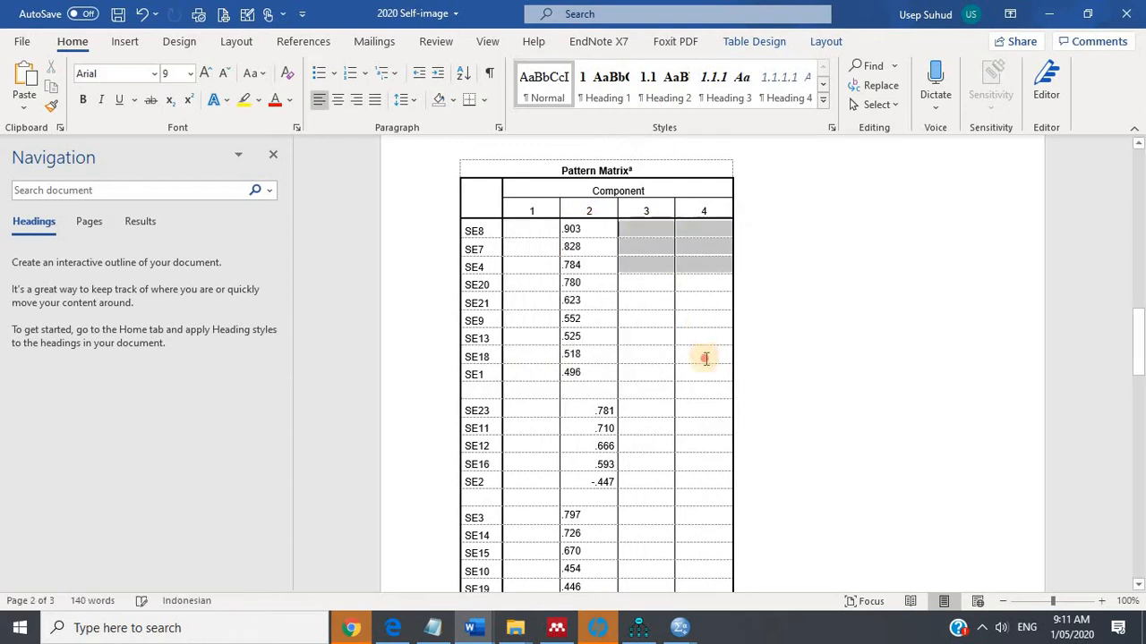
right_click(676, 327)
left_click(734, 460)
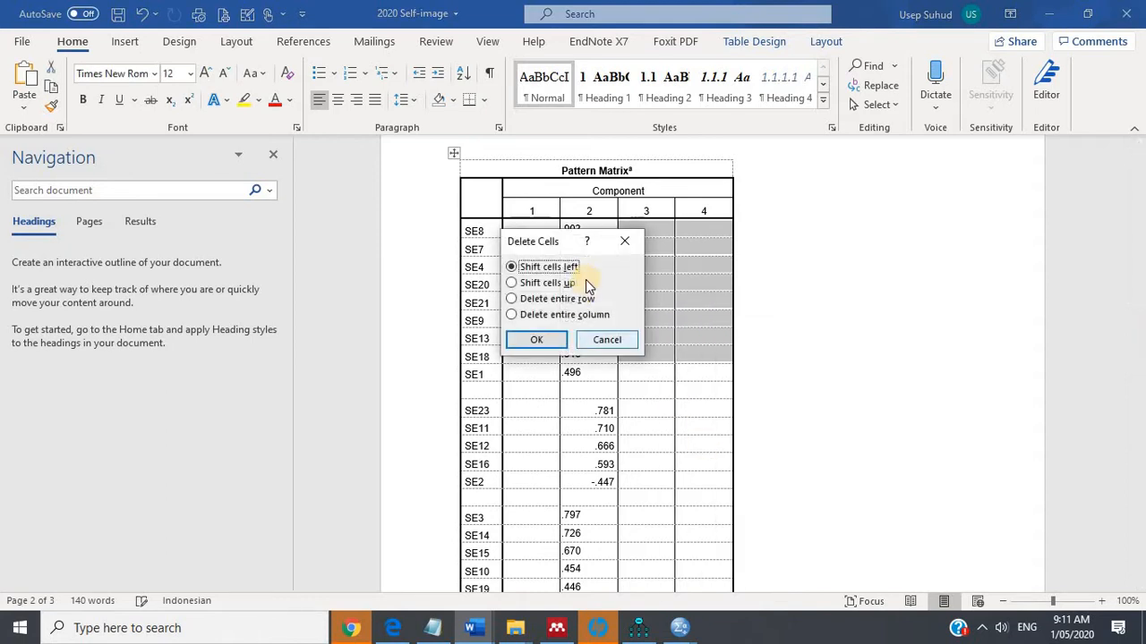
left_click(574, 315)
left_click(541, 340)
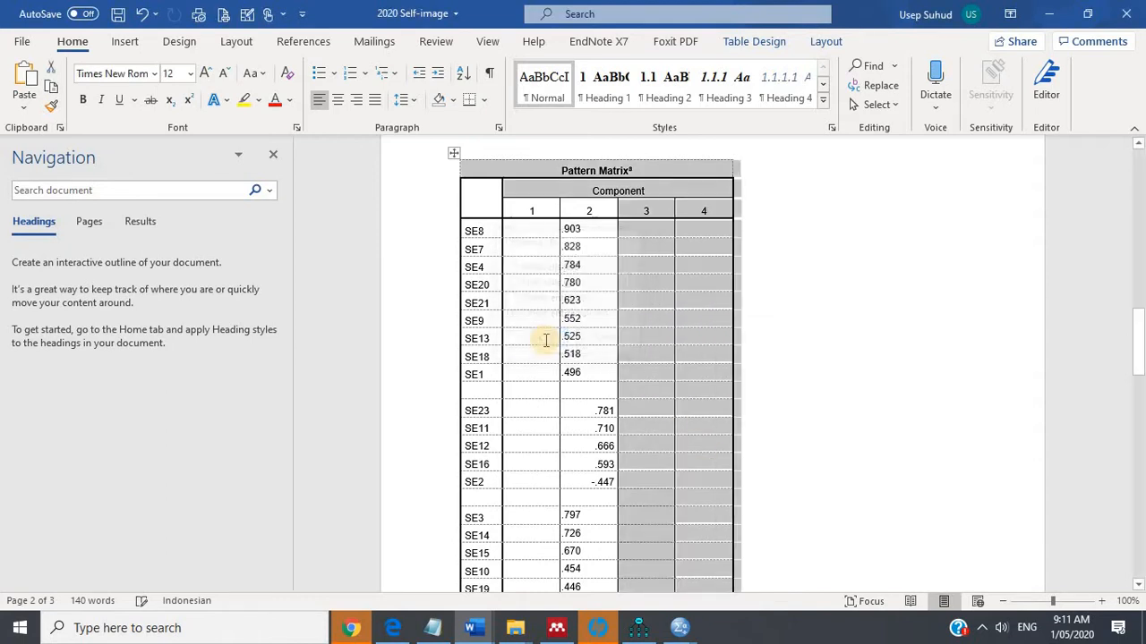
Insert an empty column to the right of the component 2 column in the SE table.
scroll(623, 297, "up", 2)
scroll(583, 291, "up", 2)
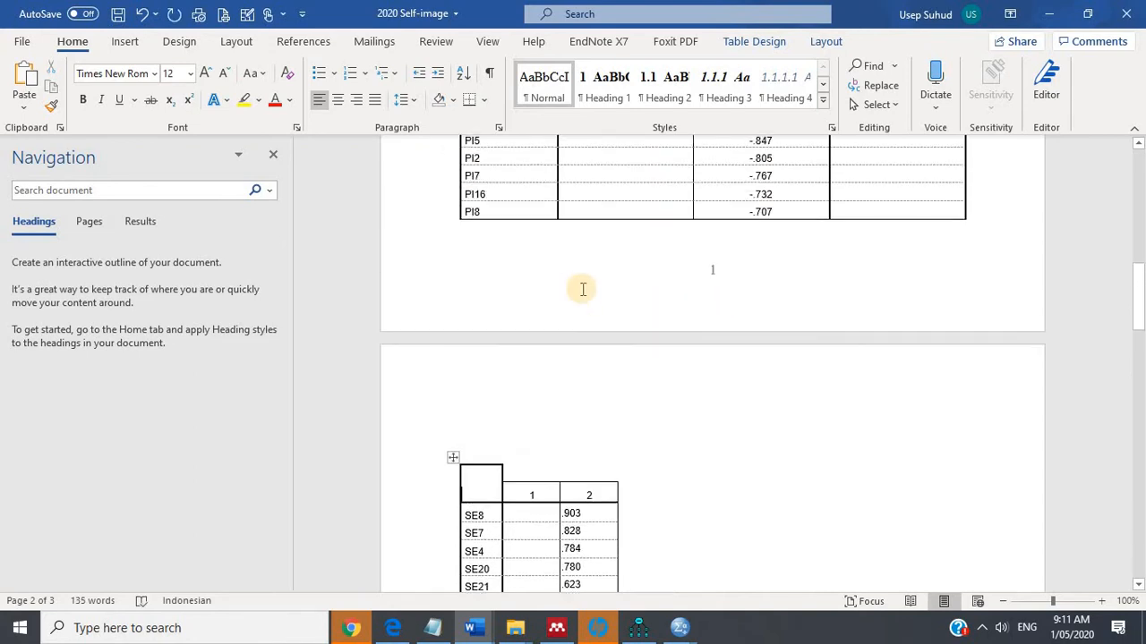
scroll(572, 304, "down", 2)
scroll(640, 355, "down", 6)
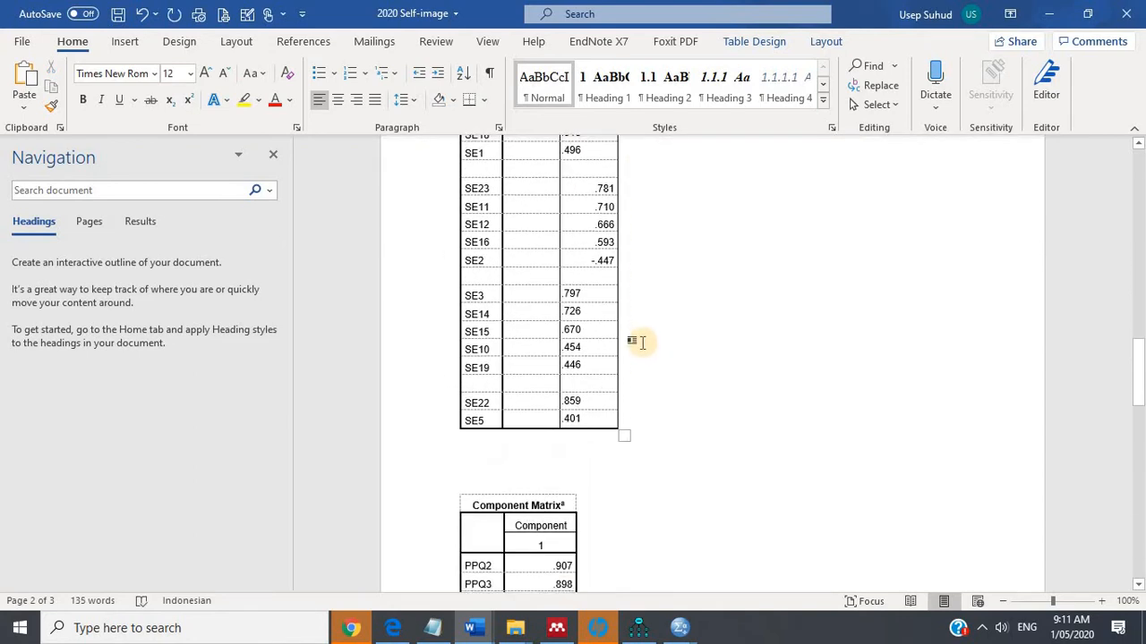
scroll(640, 340, "up", 4)
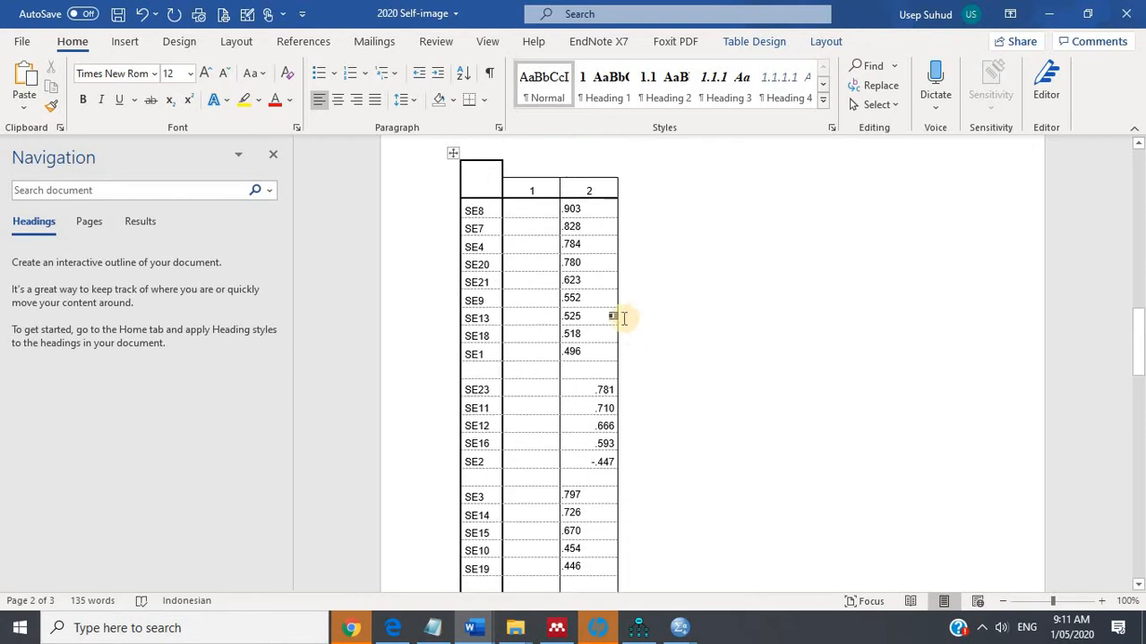
right_click(602, 243)
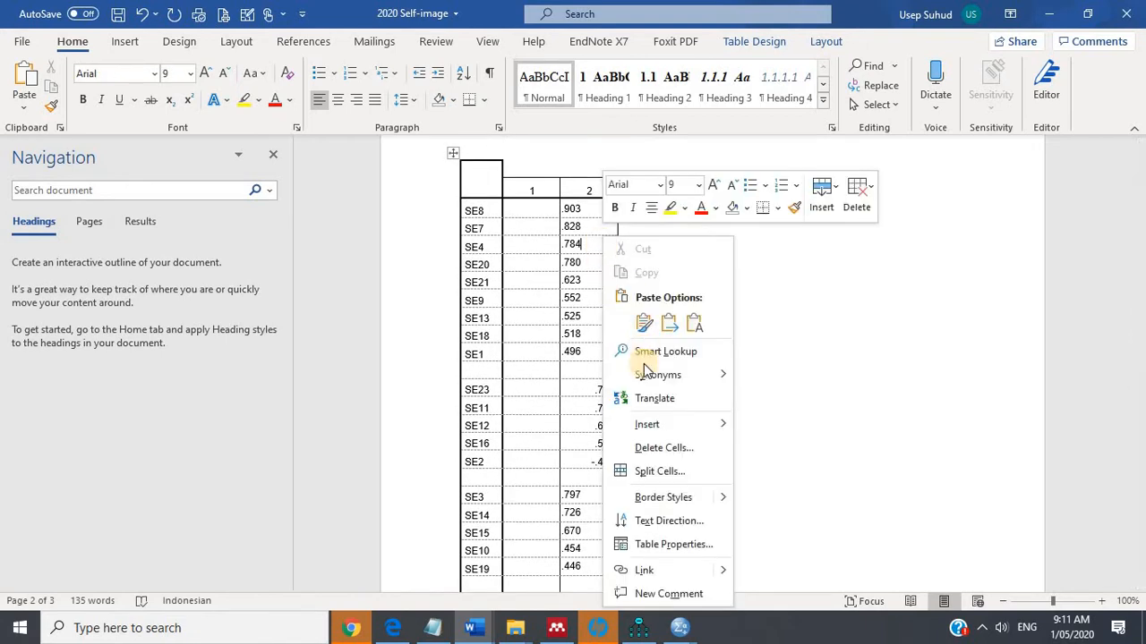
mouse_move(692, 426)
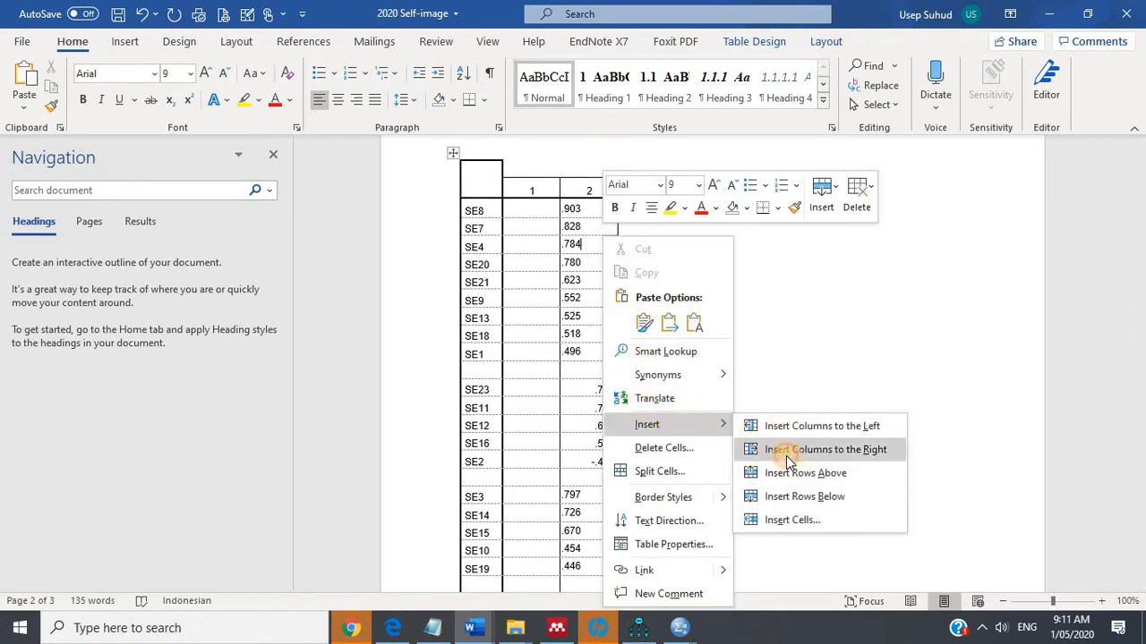
left_click(785, 454)
Try to delete the SE table's header rows together with the empty lines above it, and undo the deletion.
scroll(625, 285, "up", 3)
left_click_drag(644, 308, 459, 198)
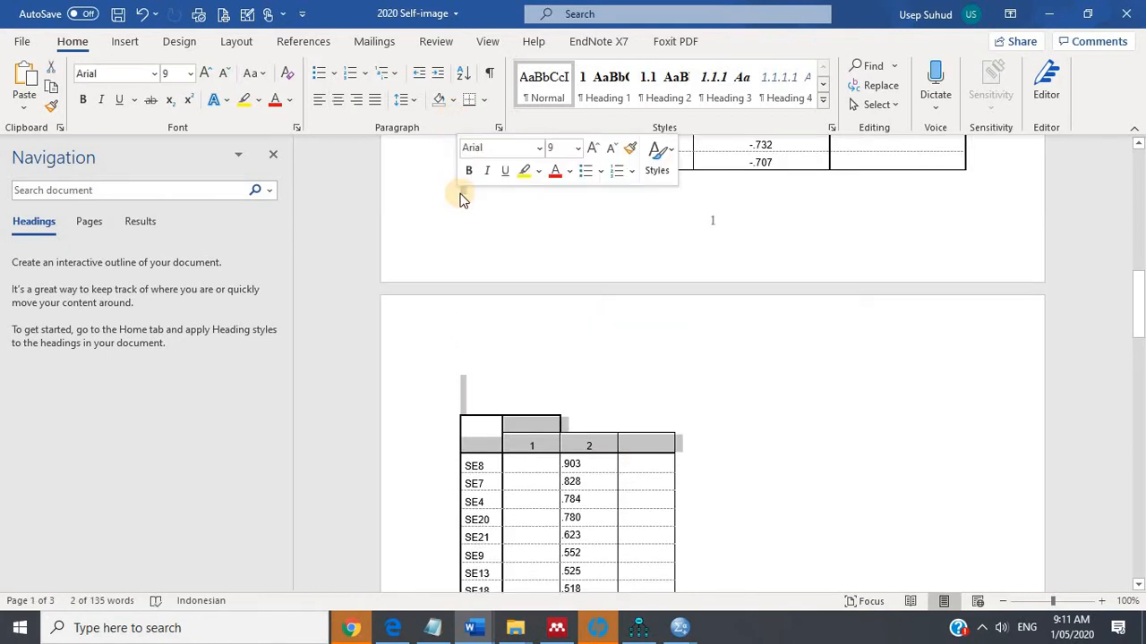
key("Delete")
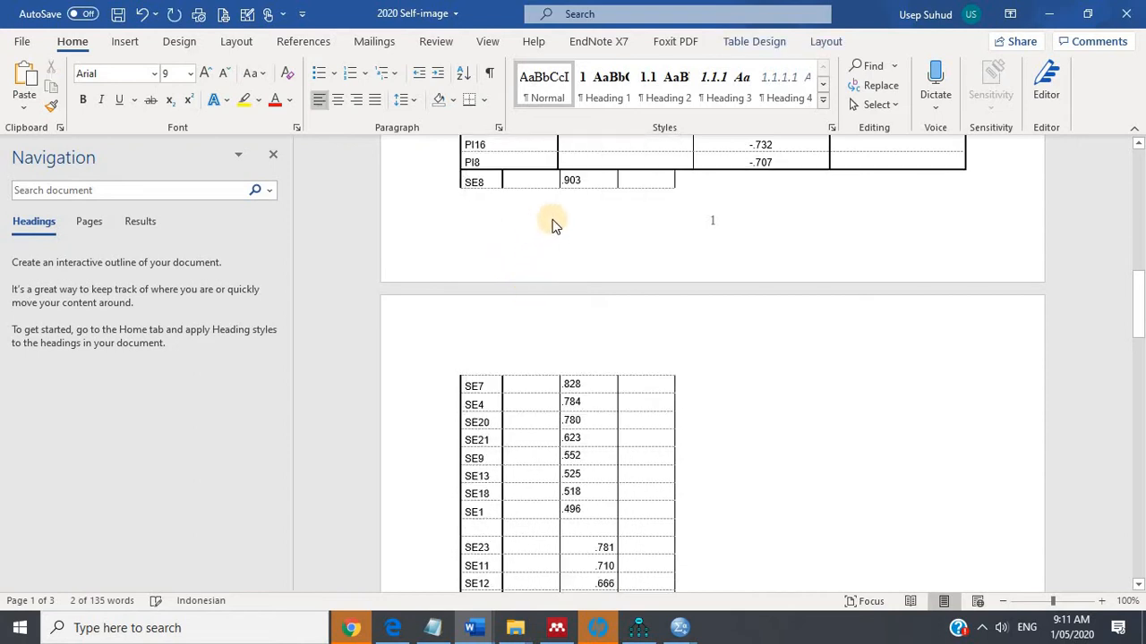
key("ctrl+z")
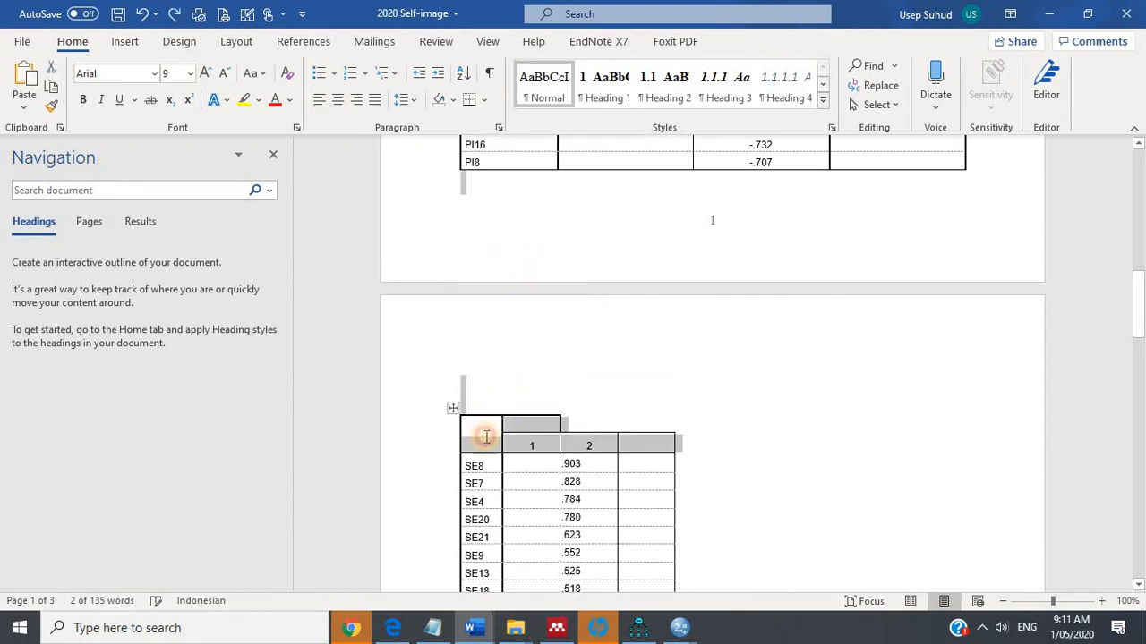
AutoFit the SE table to the window width.
left_click(453, 408)
left_click(454, 408)
right_click(454, 408)
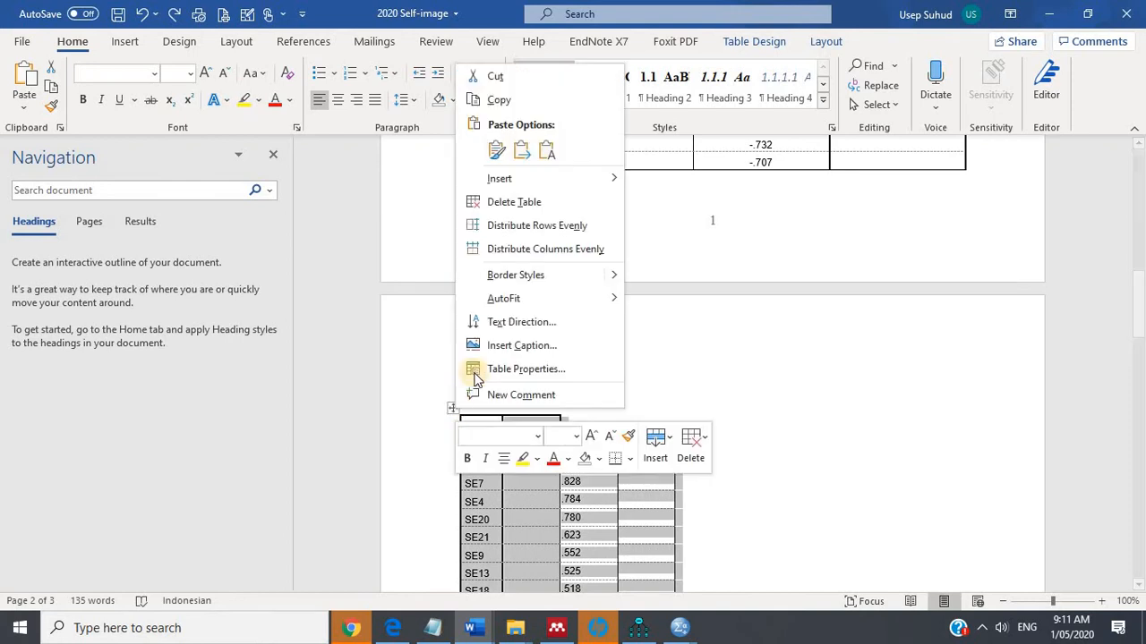
mouse_move(578, 299)
left_click(666, 324)
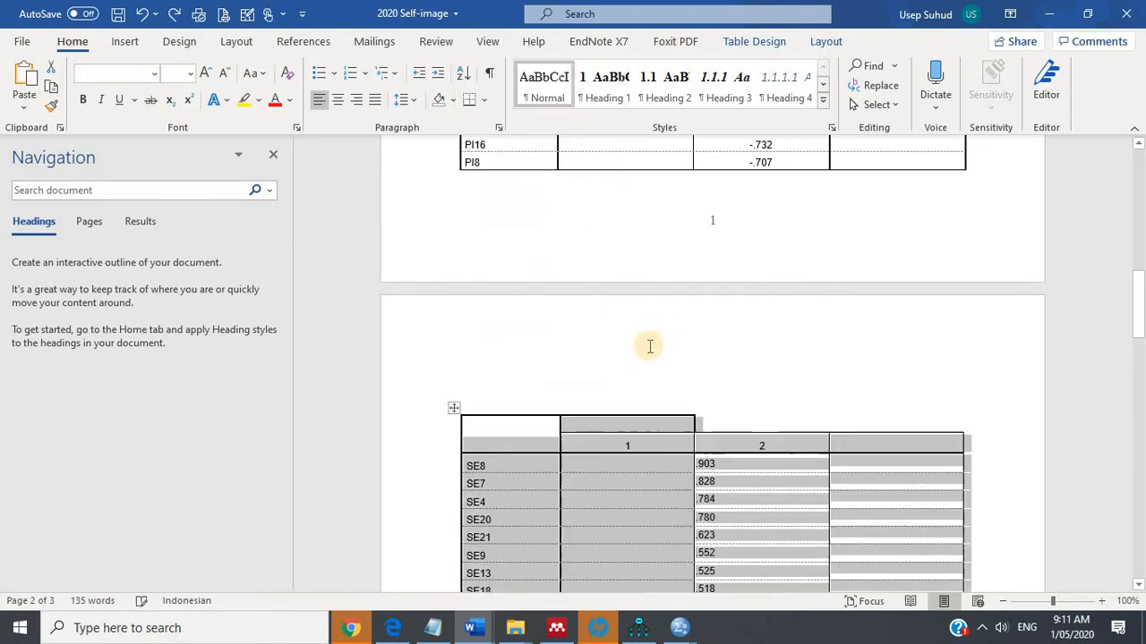
Delete the SE table's header rows together with the empty lines above them, joining the SE rows to the PI rows.
left_click(604, 420)
scroll(605, 421, "down", 3)
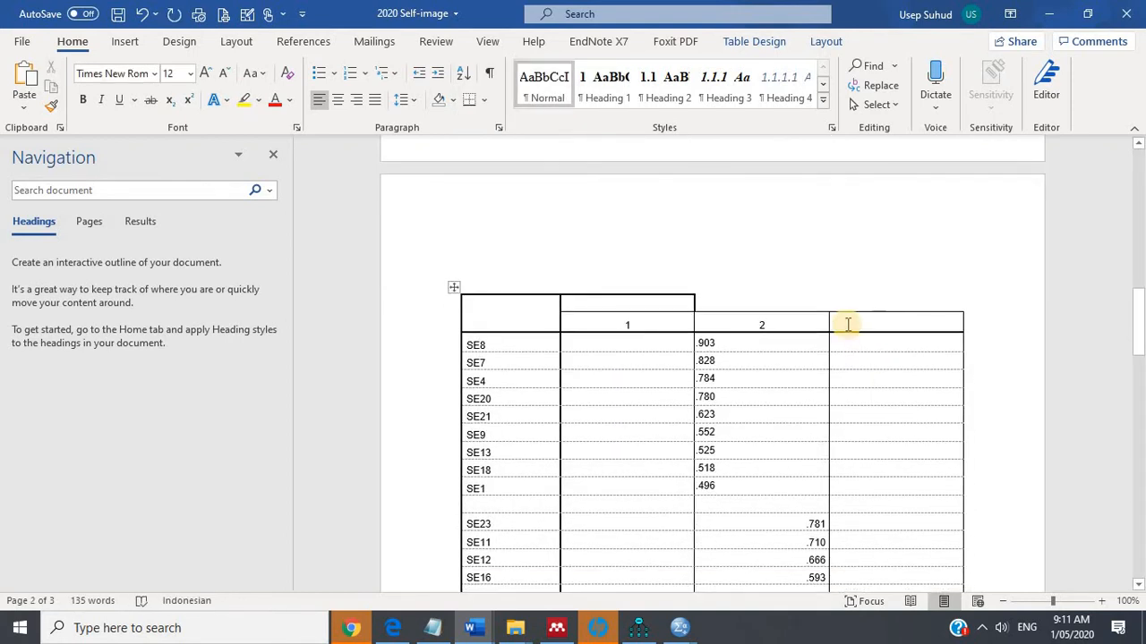
left_click_drag(847, 322, 437, 347)
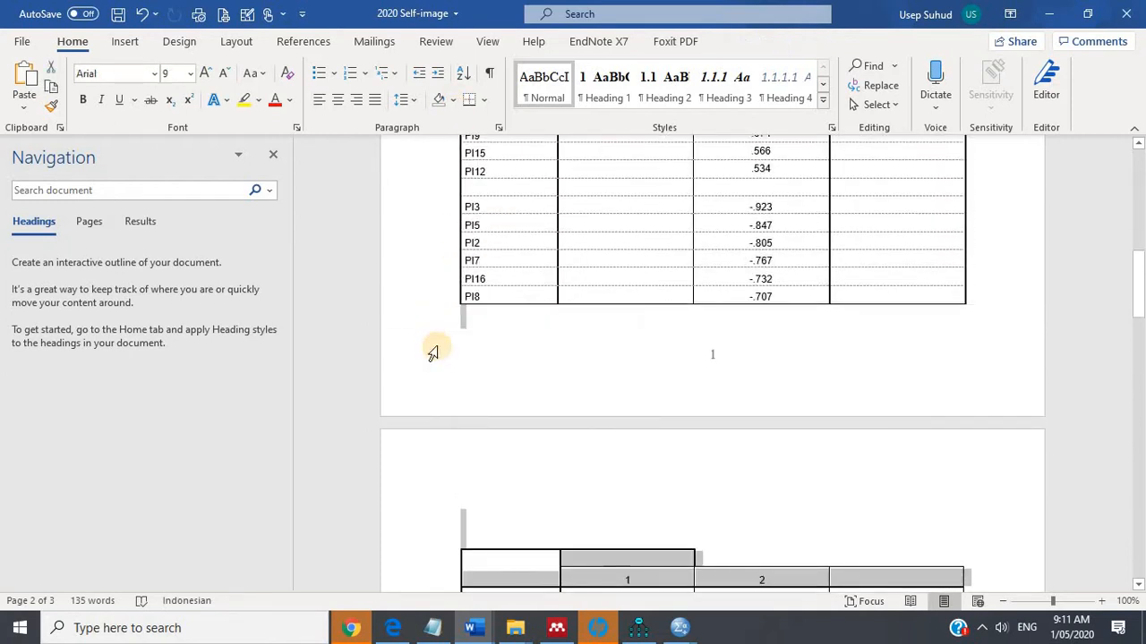
key("Delete")
scroll(565, 335, "down", 2)
scroll(560, 332, "up", 3)
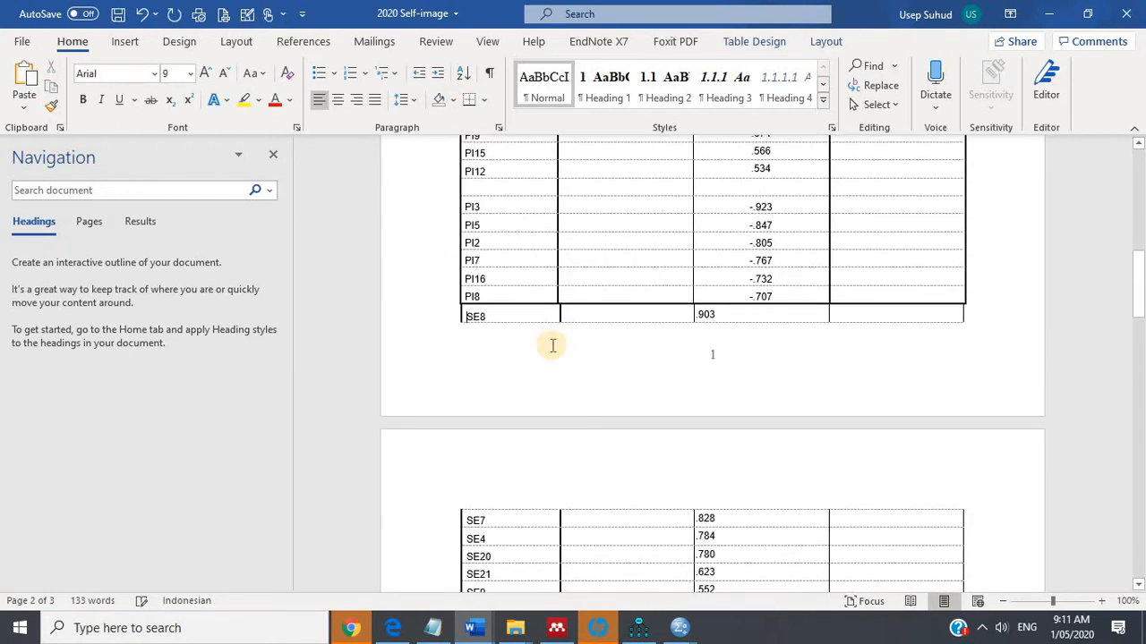
Insert a blank row above SE8, directly below the PI8 row.
right_click(529, 393)
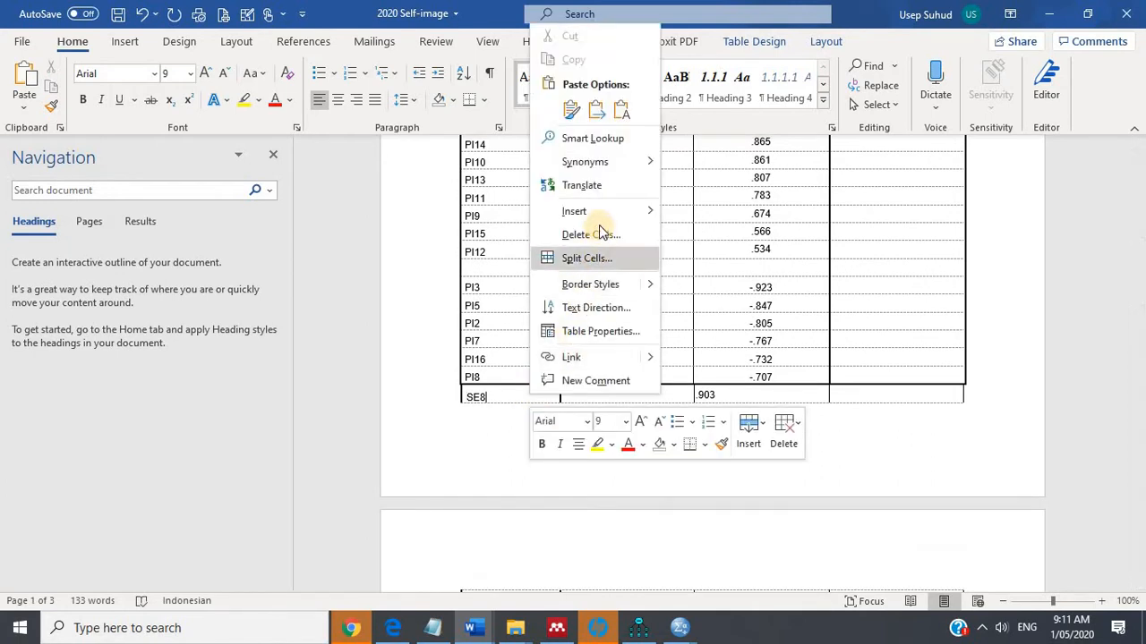
mouse_move(659, 209)
left_click(707, 259)
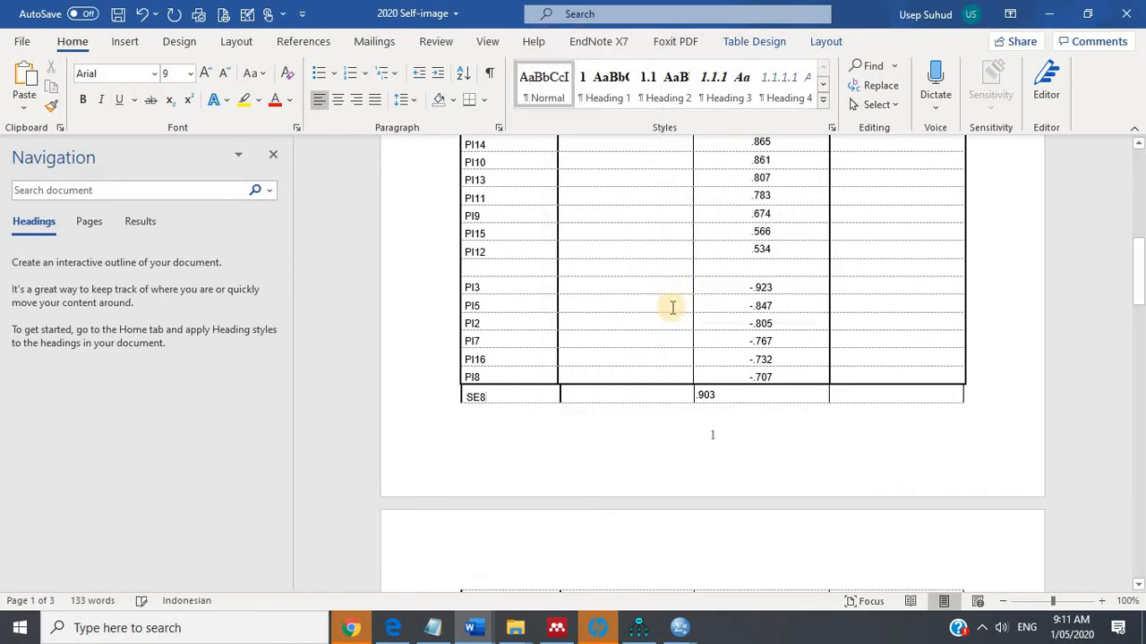
scroll(618, 358, "down", 3)
Line up the border after the item codes with the PI rows and enter "Store image" in the blank row's second cell.
left_click(614, 235)
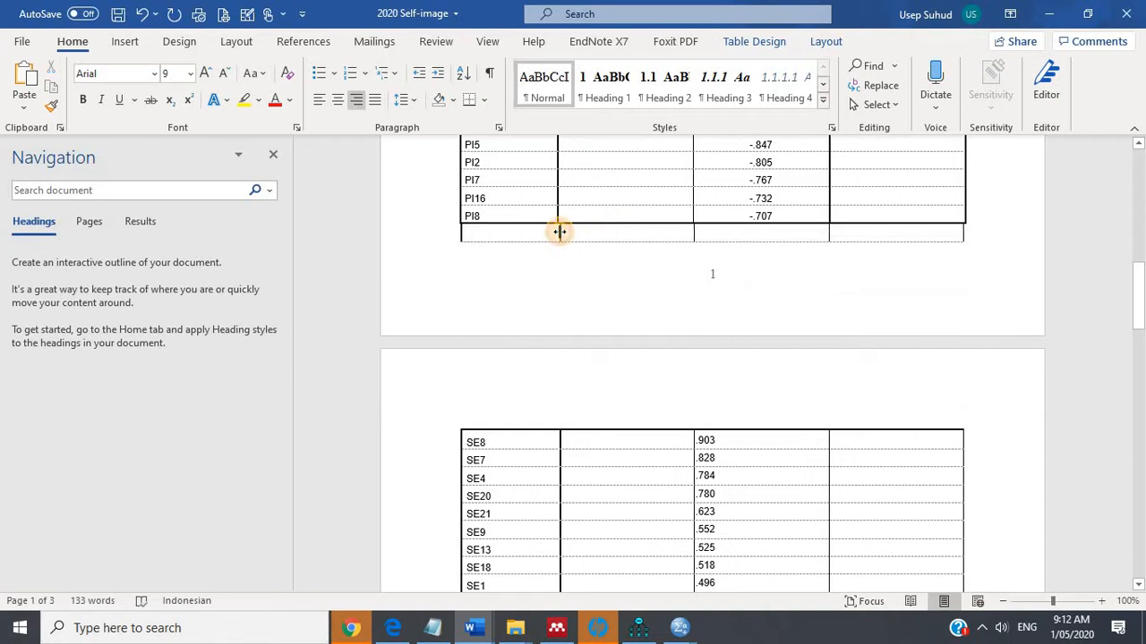
left_click_drag(559, 232, 555, 231)
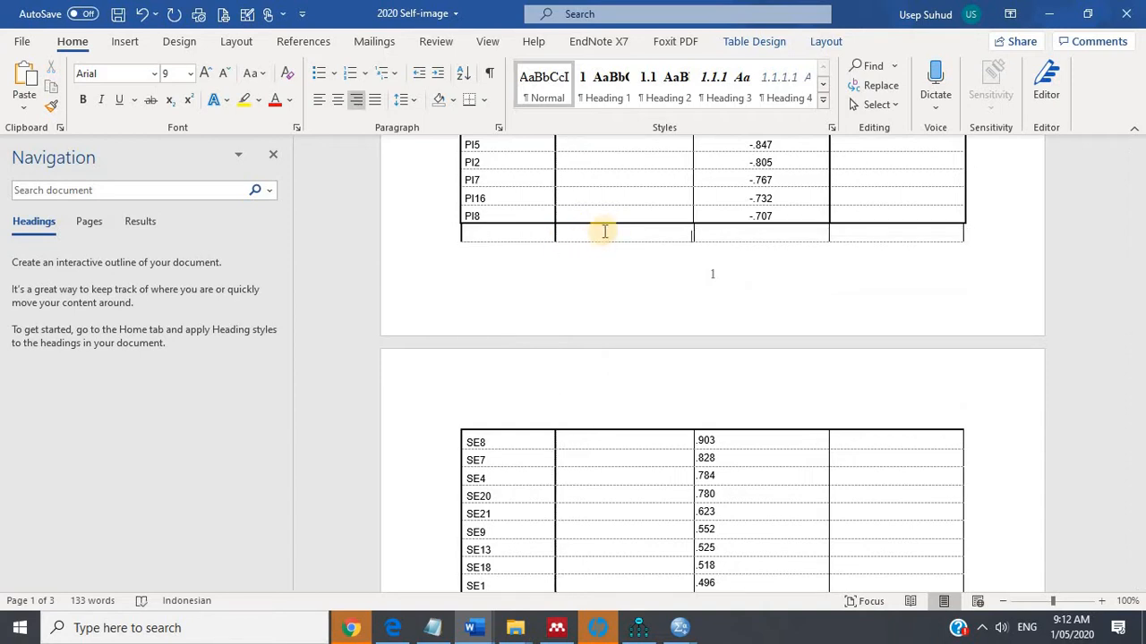
left_click(605, 232)
type("store")
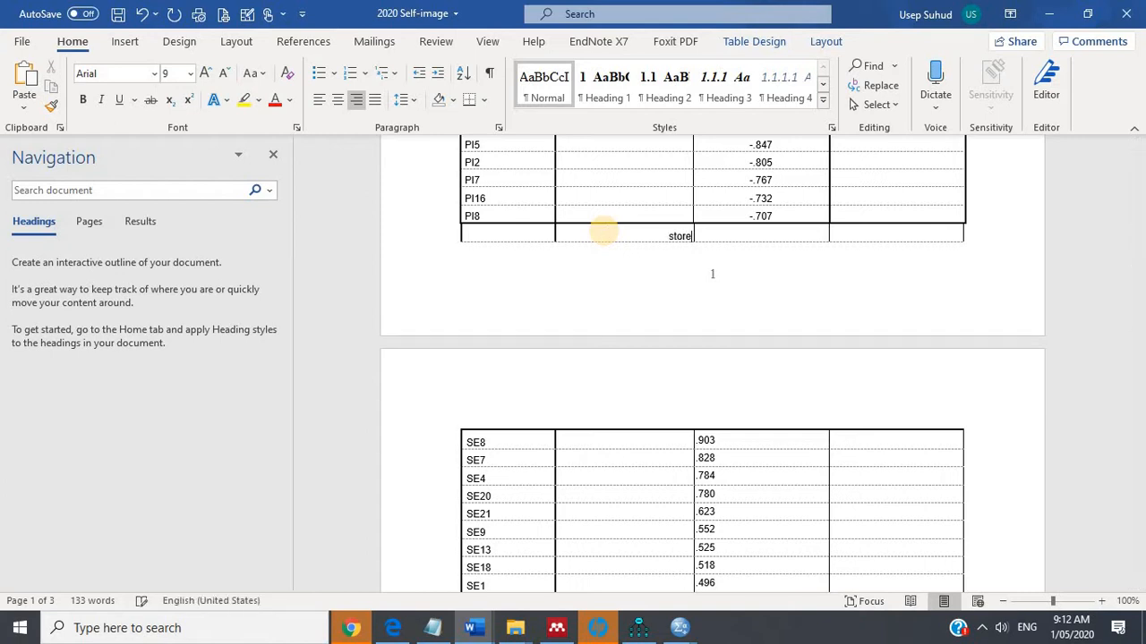
Widen the empty second column of the SI rows to line up with the matching column border in the PI rows.
scroll(608, 196, "up", 12)
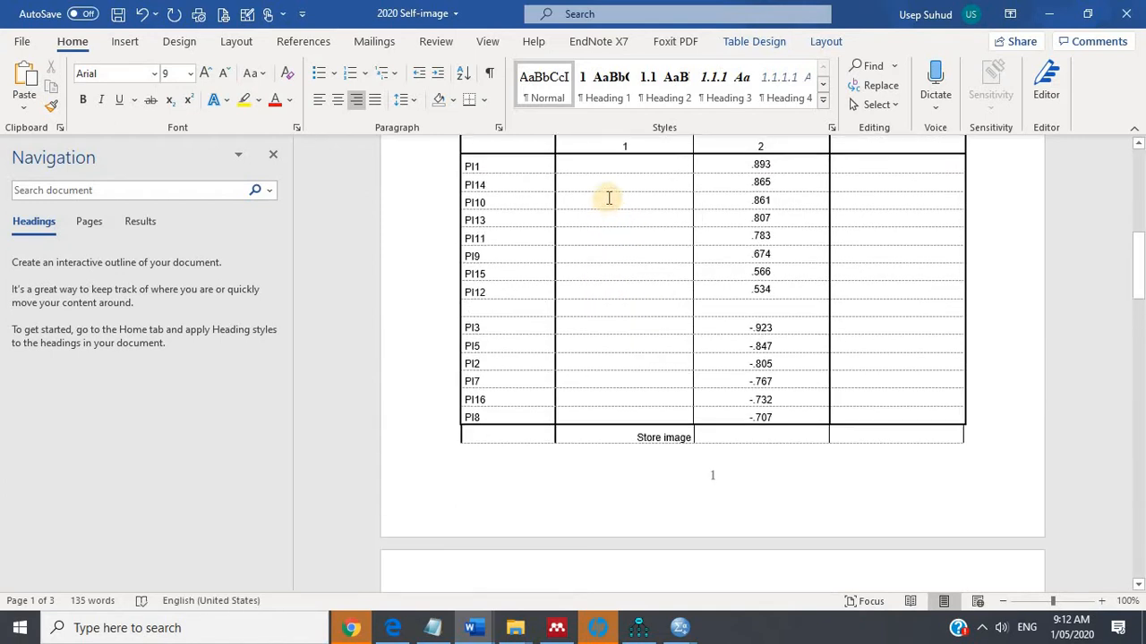
scroll(606, 199, "down", 3)
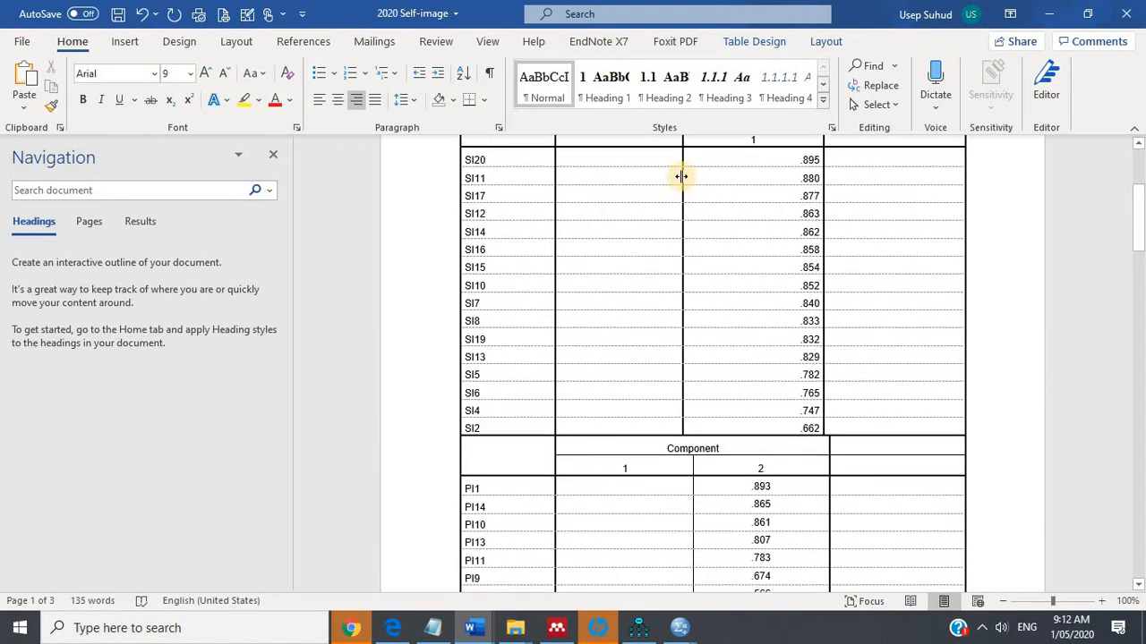
left_click_drag(684, 176, 692, 176)
scroll(630, 202, "up", 5)
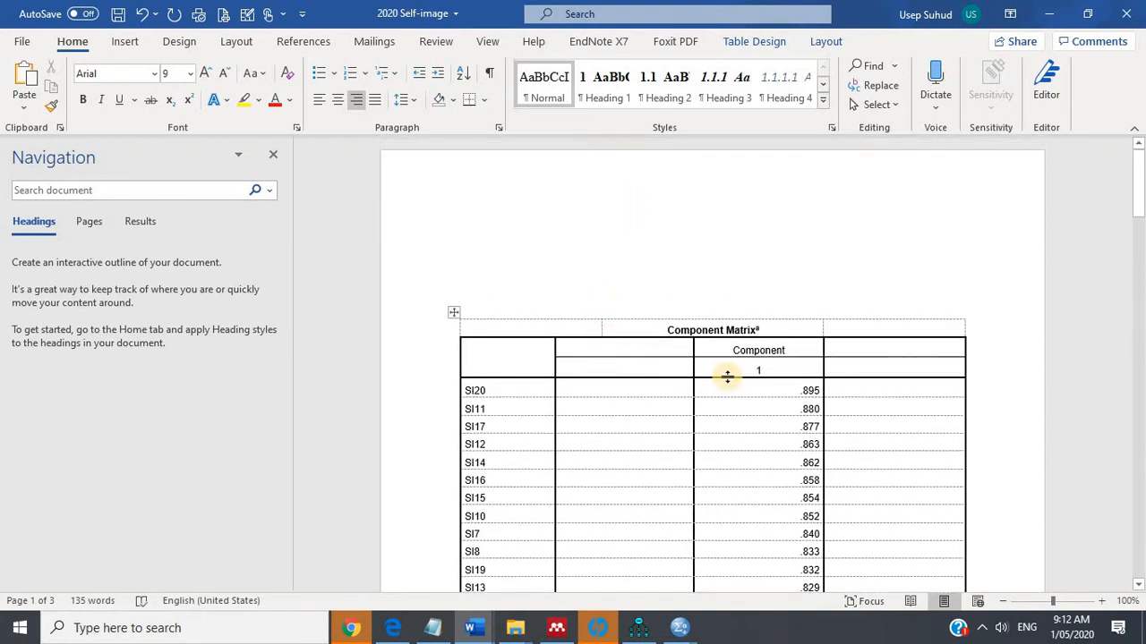
Delete the entire Component Matrix title and header rows above SI20.
left_click_drag(726, 363, 483, 331)
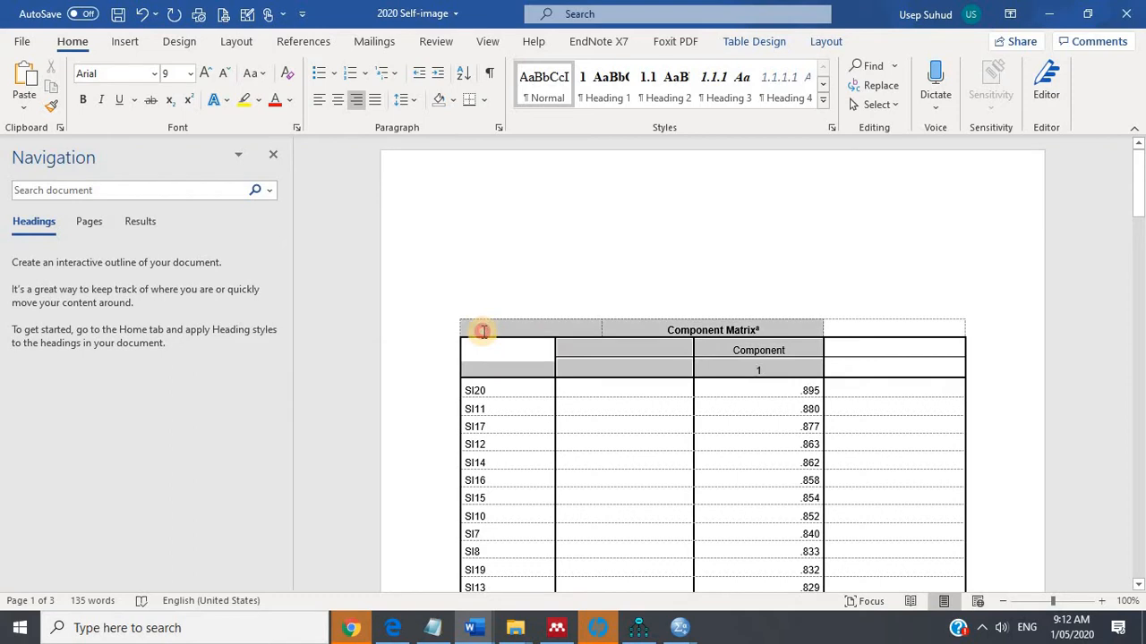
right_click(522, 329)
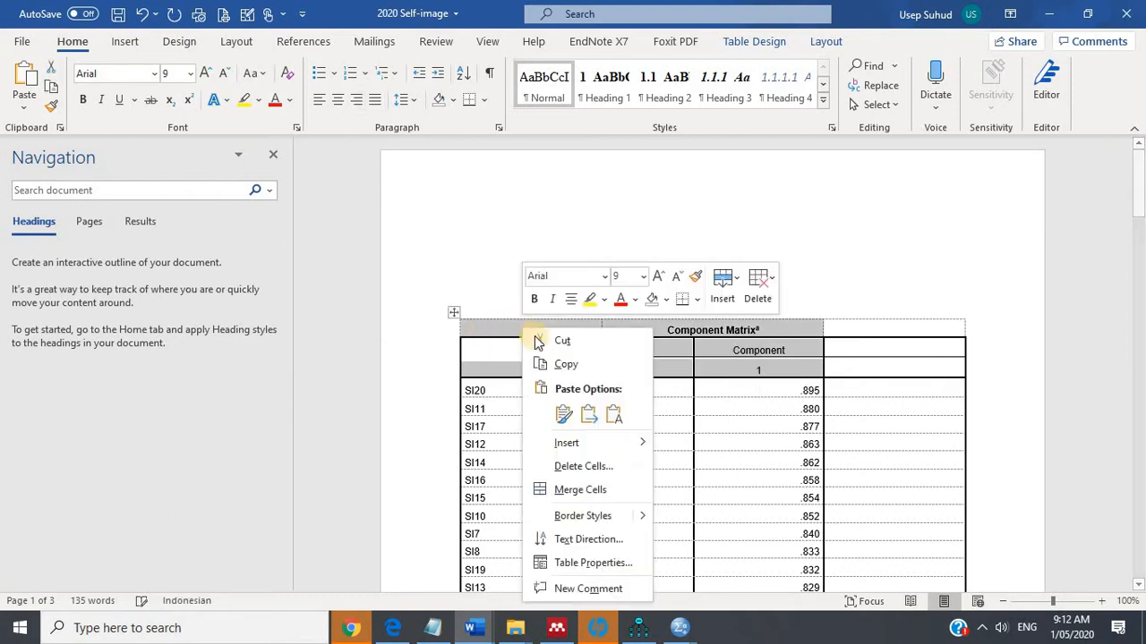
left_click(577, 465)
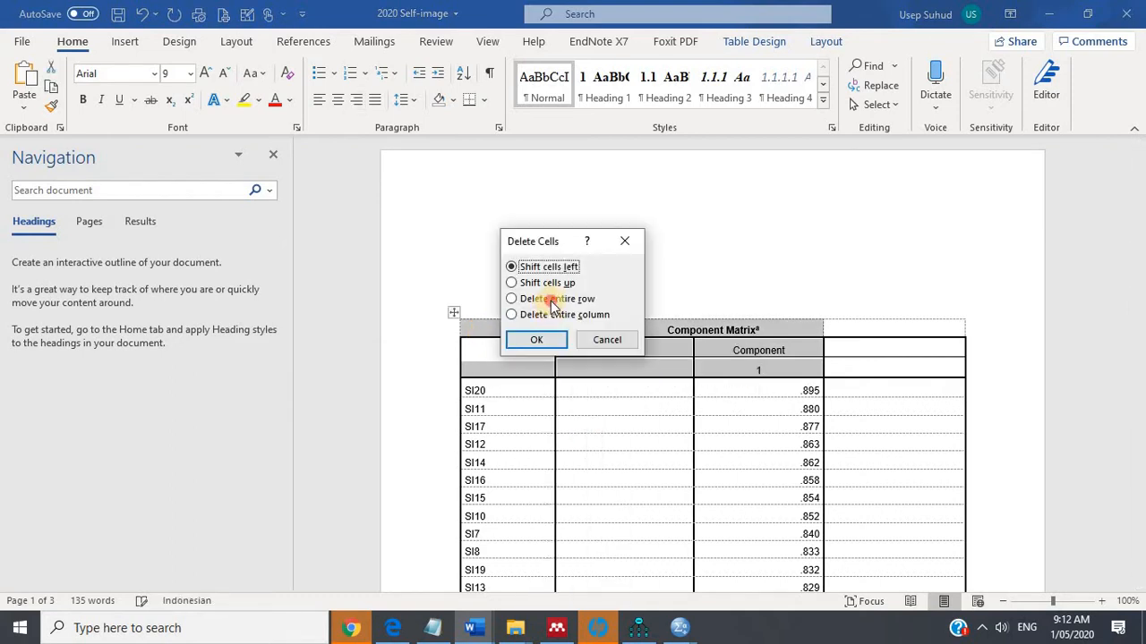
left_click(542, 299)
left_click(551, 340)
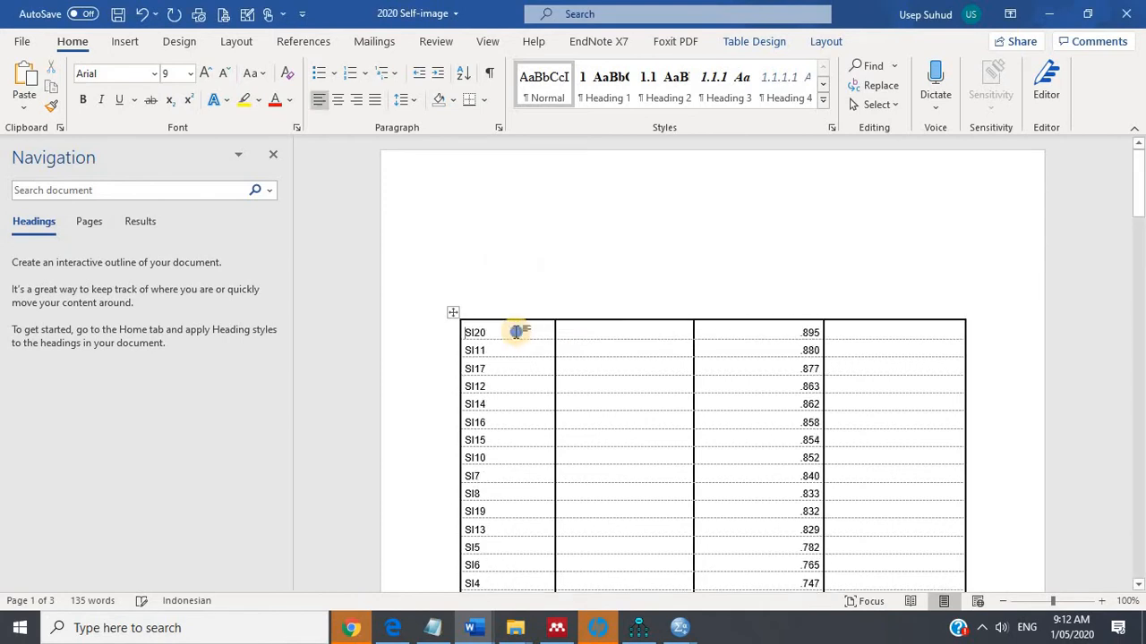
Insert a blank row above SI20 as the table's first row.
right_click(517, 332)
mouse_move(560, 424)
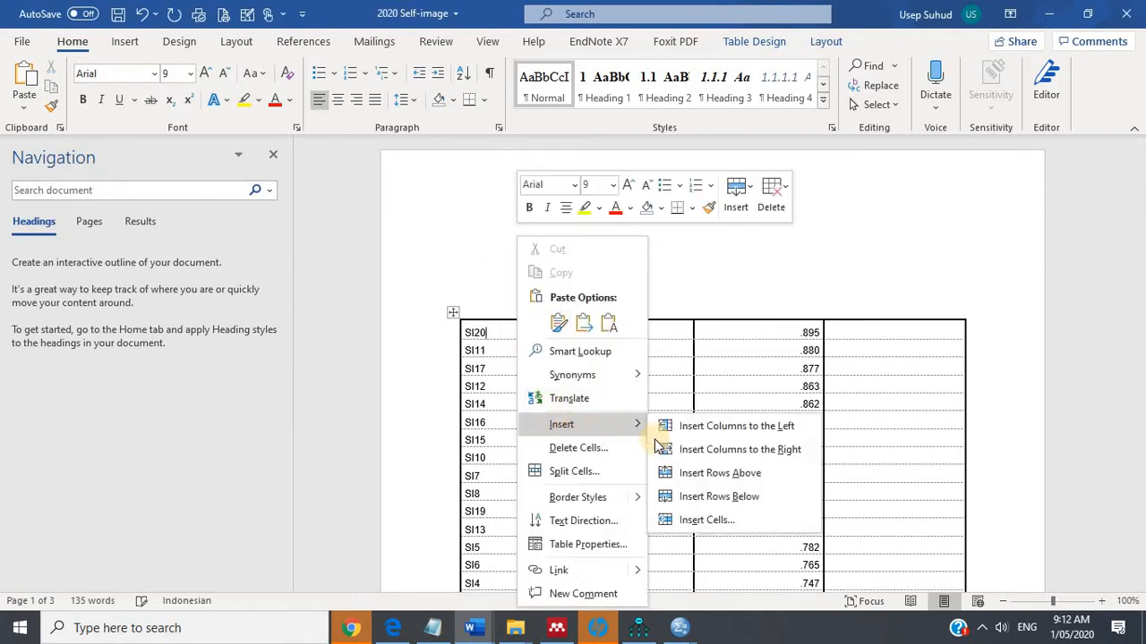
left_click(699, 484)
left_click(534, 335)
right_click(535, 338)
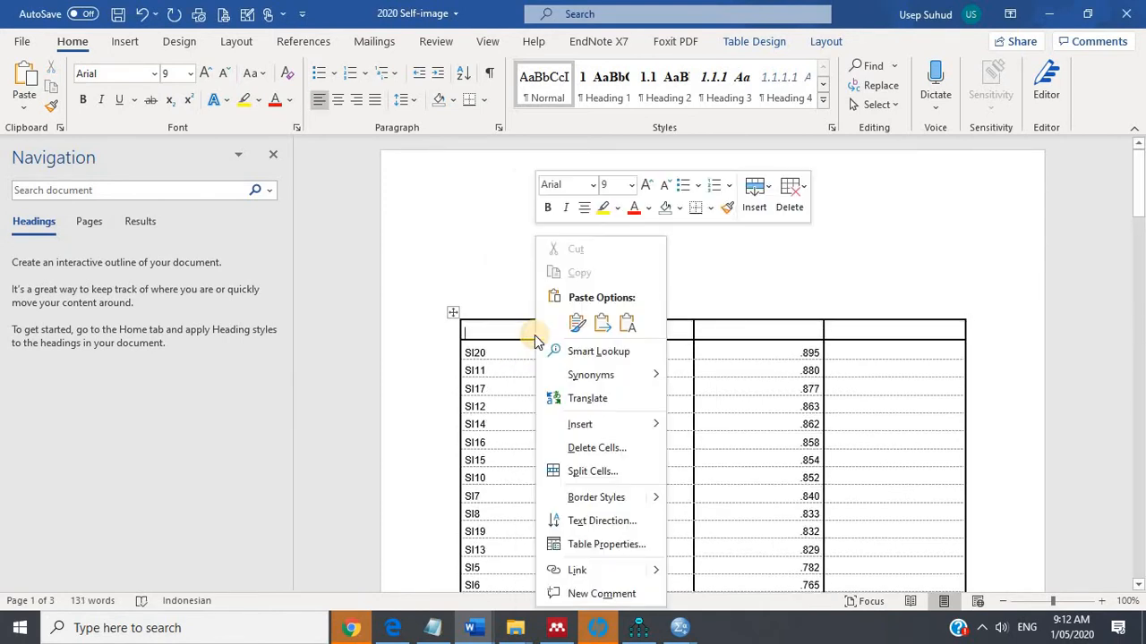
mouse_move(648, 434)
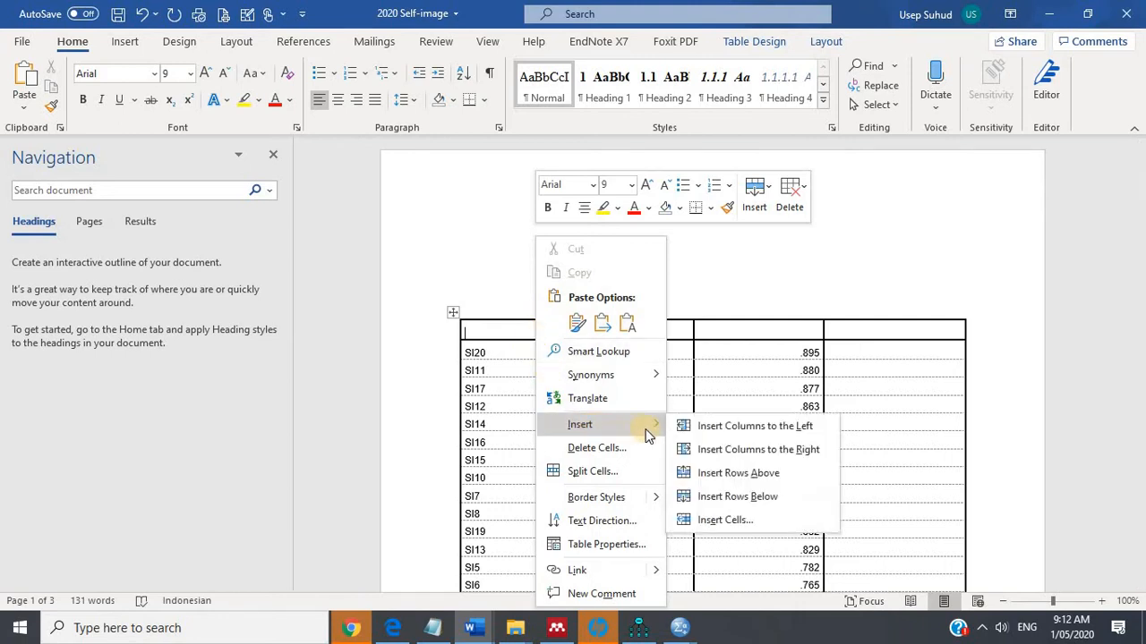
left_click(501, 331)
Left-align the whole second column and insert another blank row at the start of the table.
left_click(667, 335)
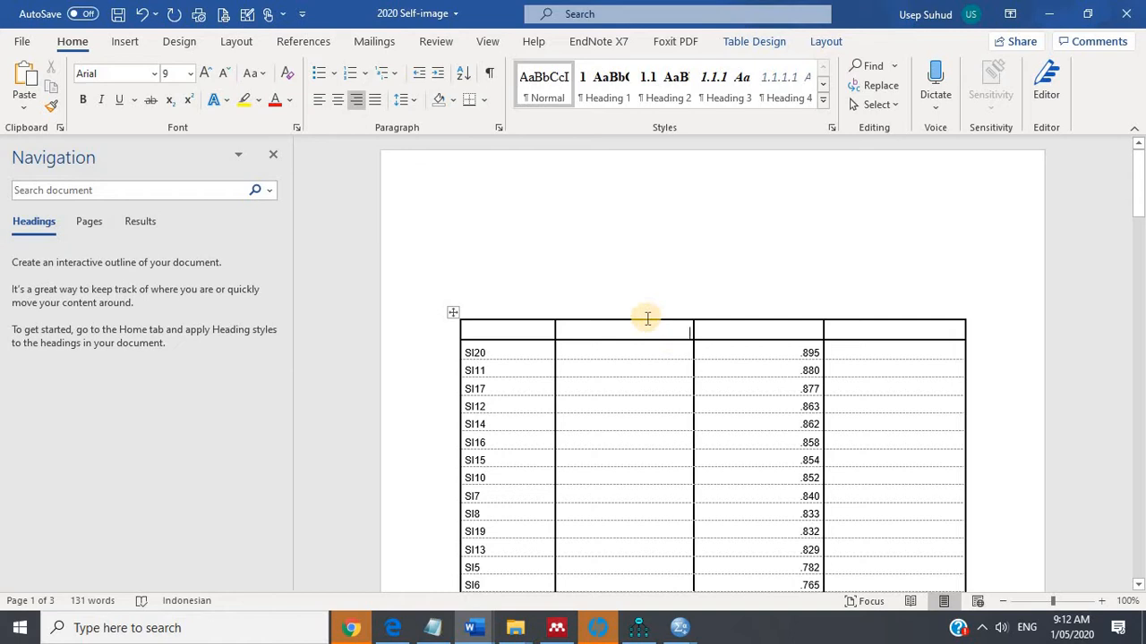
left_click(645, 315)
left_click(320, 100)
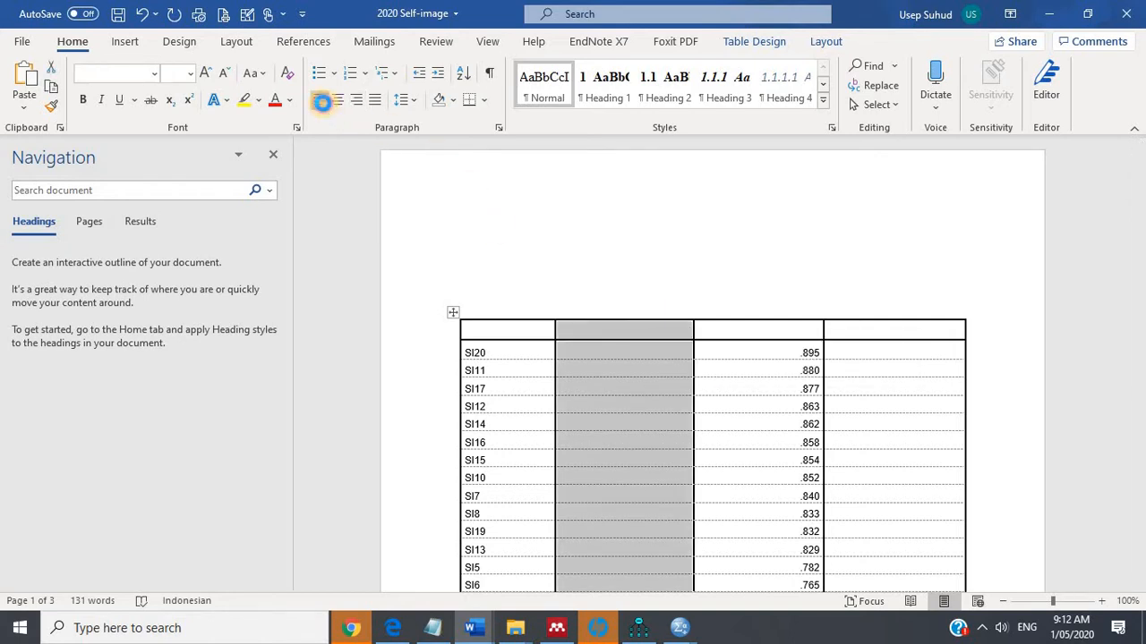
left_click(580, 329)
right_click(580, 329)
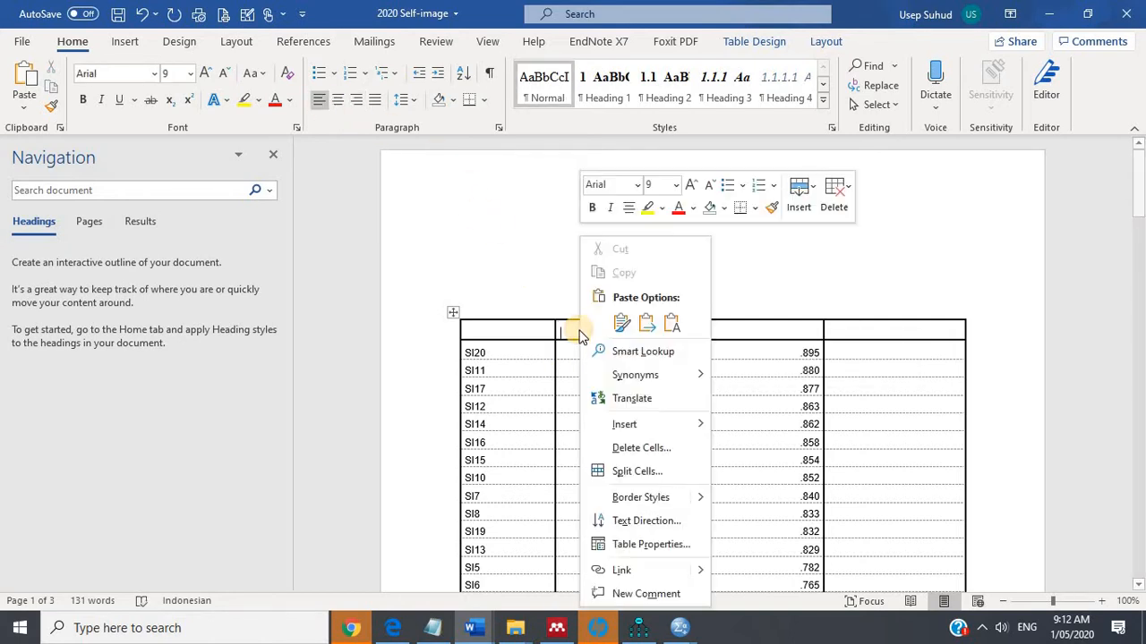
mouse_move(651, 431)
left_click(759, 472)
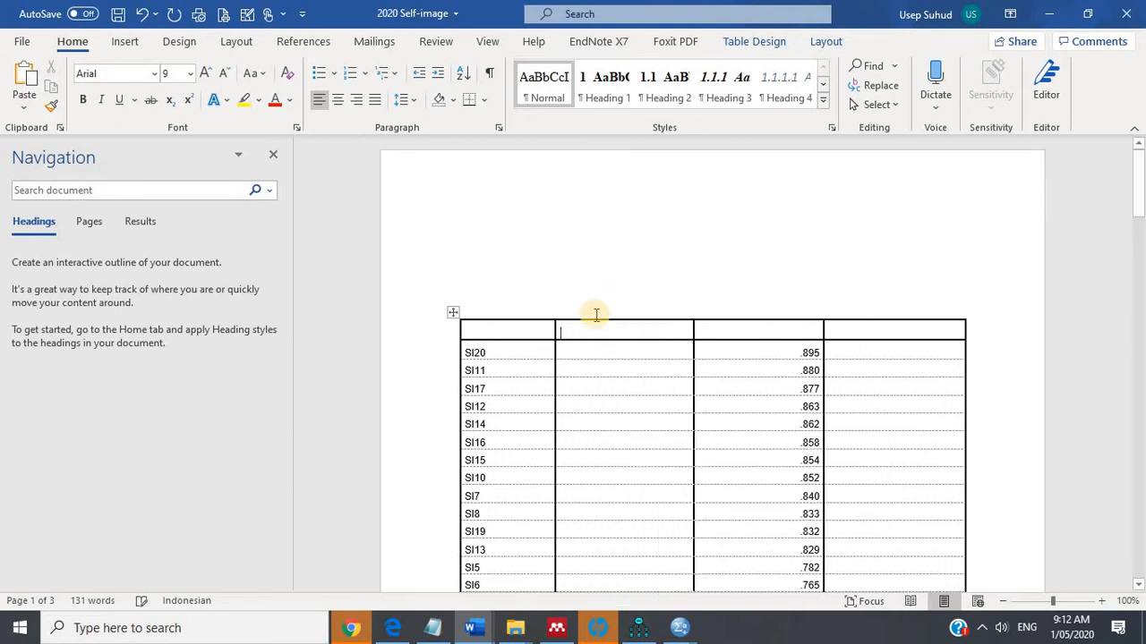
Narrow the item-code column and enter "Variables and indicators" and "Self-image" in the second column's two blank rows.
left_click(637, 329)
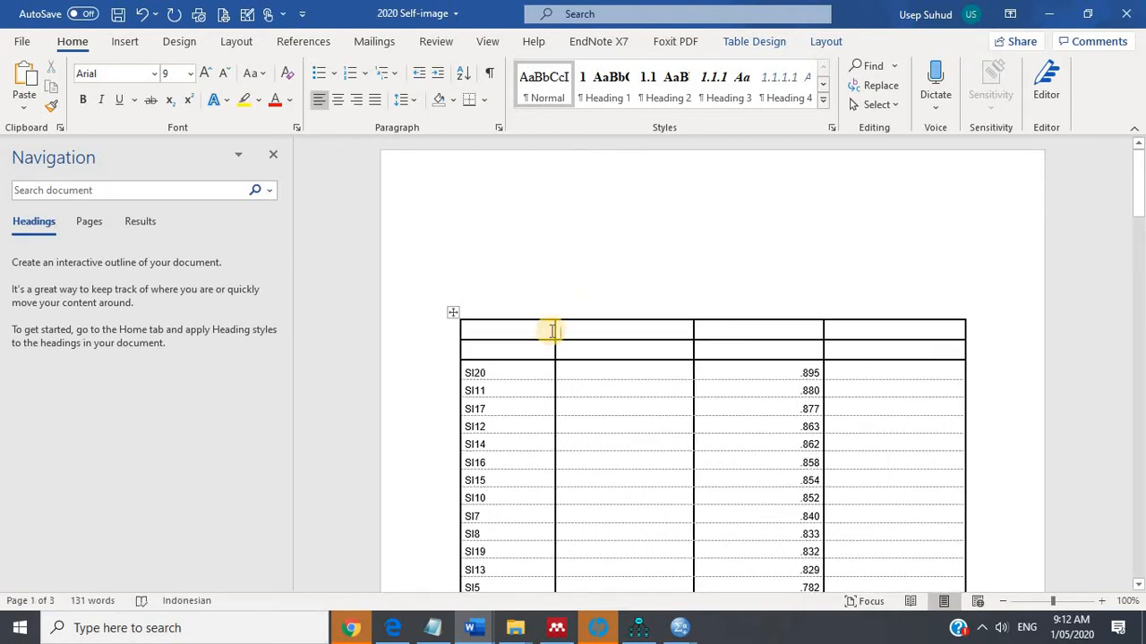
left_click_drag(553, 330, 515, 328)
left_click(537, 329)
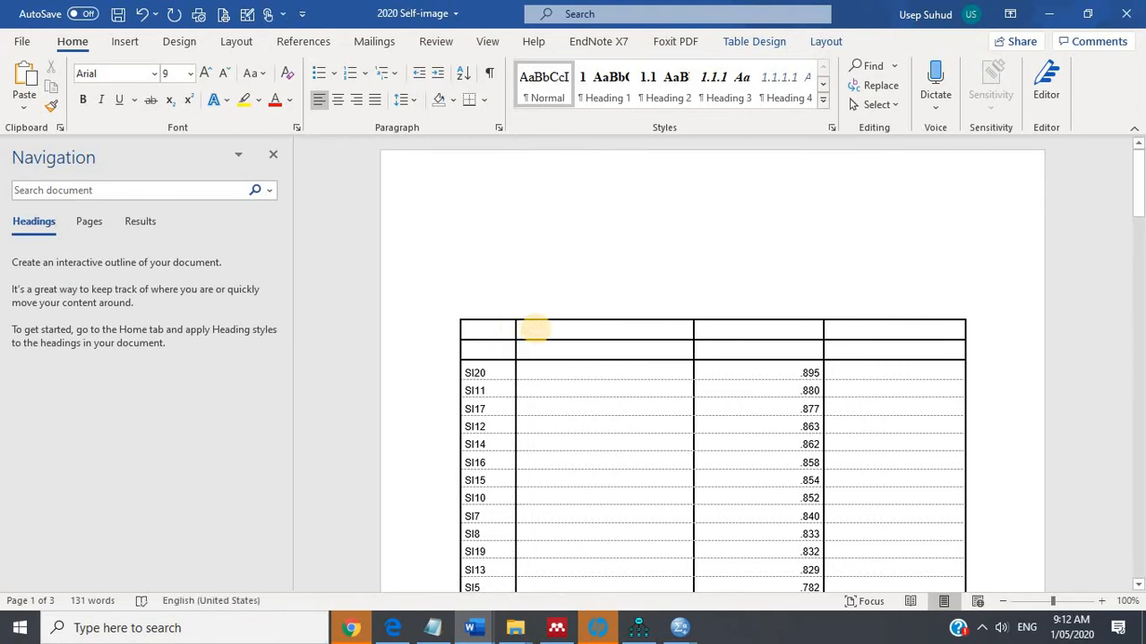
type("vari")
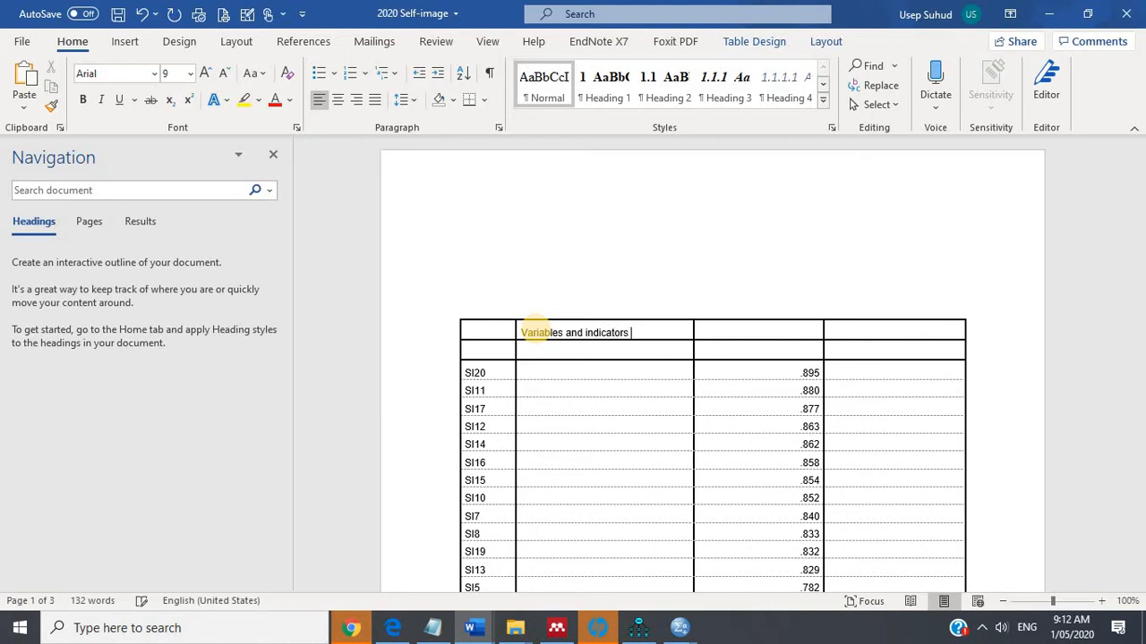
type("se")
Add the headings "Factor loadings" and Cronbach alpha to the third and fourth columns of the first row.
left_click(724, 329)
left_click(720, 350)
type("fac")
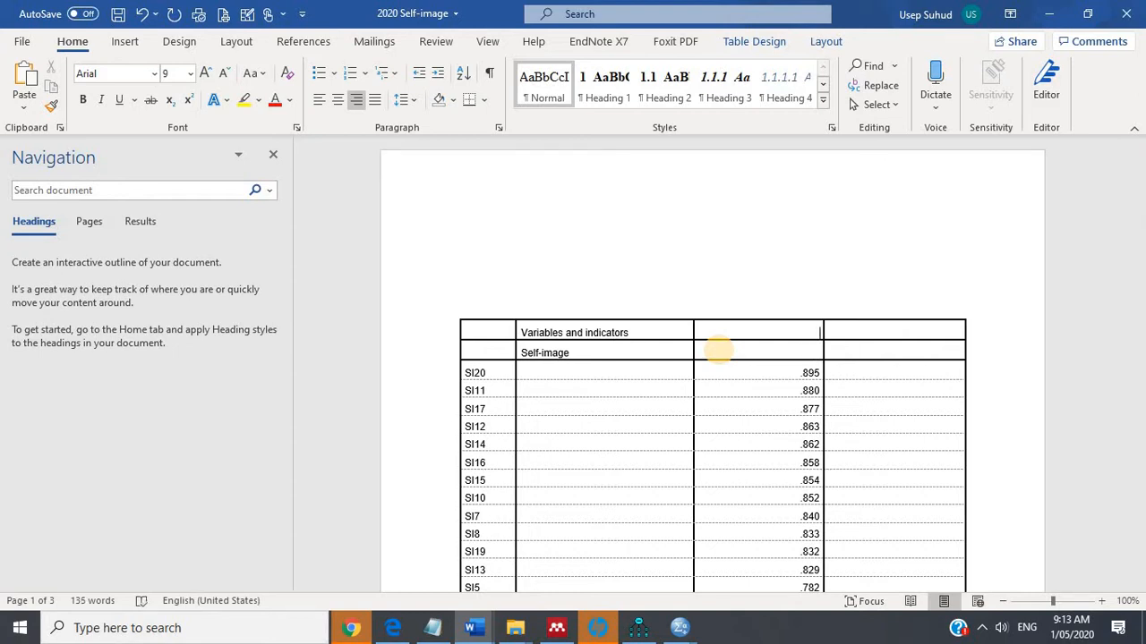
type("factor loadings")
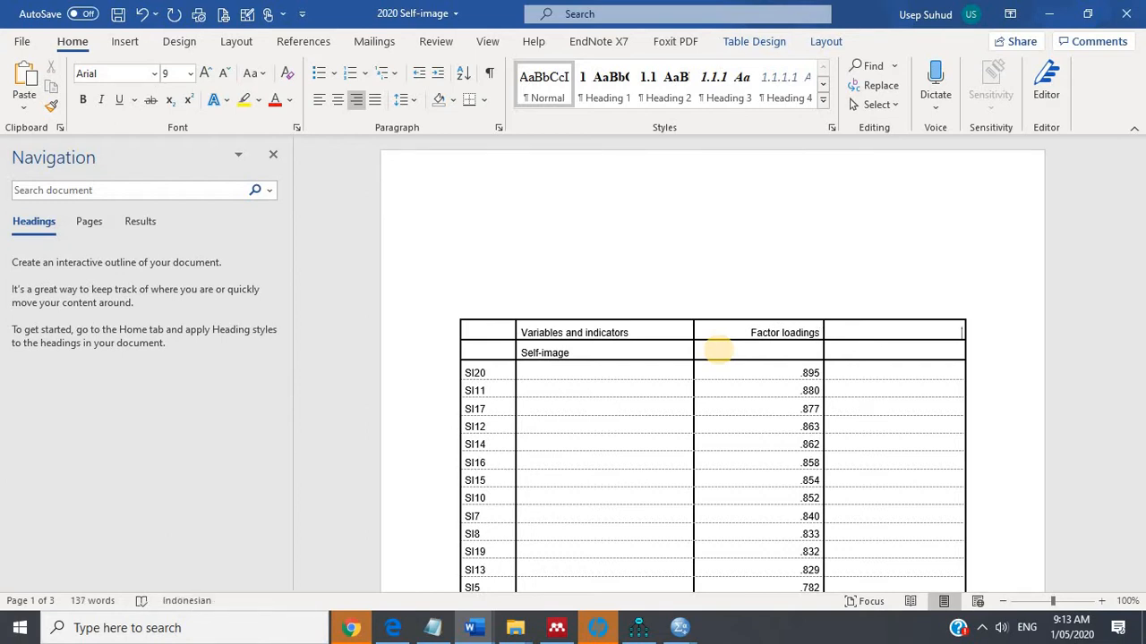
type("Cor")
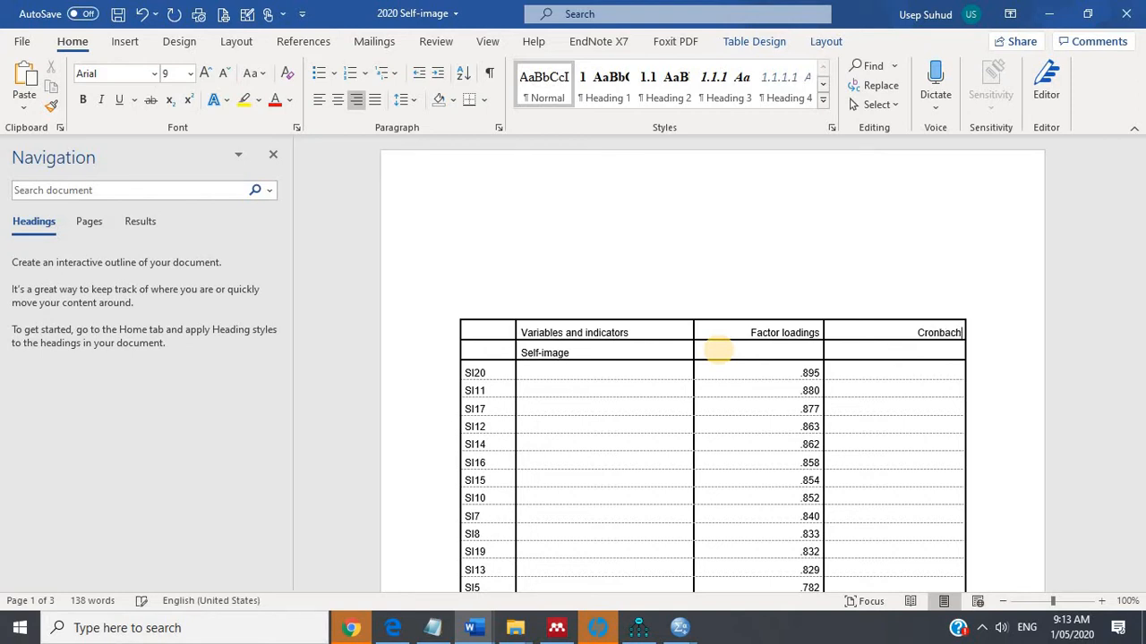
type("pha")
Line up the border before the last column across the SI and PI rows, and centre the loadings from SE1 to SE22.
scroll(724, 355, "down", 7)
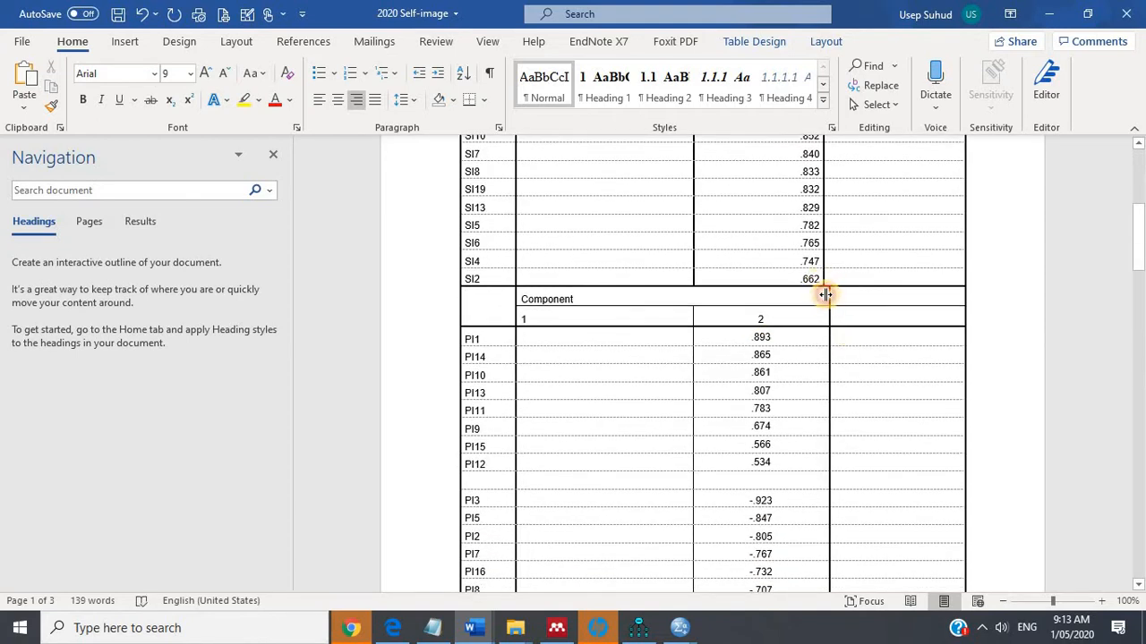
left_click_drag(824, 294, 826, 294)
scroll(875, 355, "down", 7)
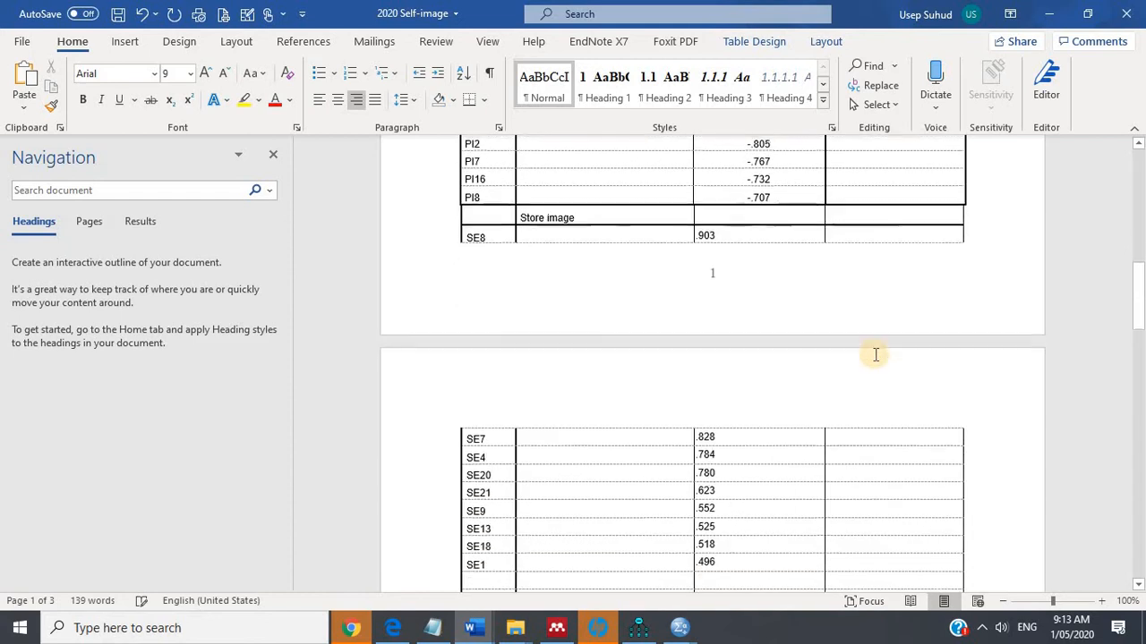
scroll(873, 356, "down", 6)
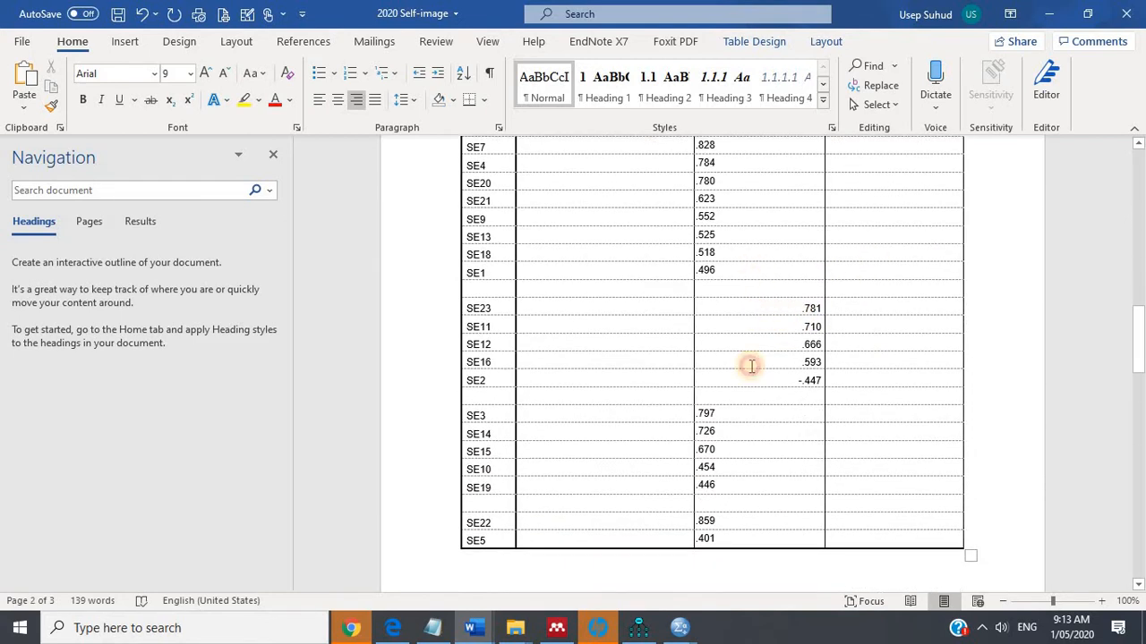
left_click_drag(750, 269, 749, 525)
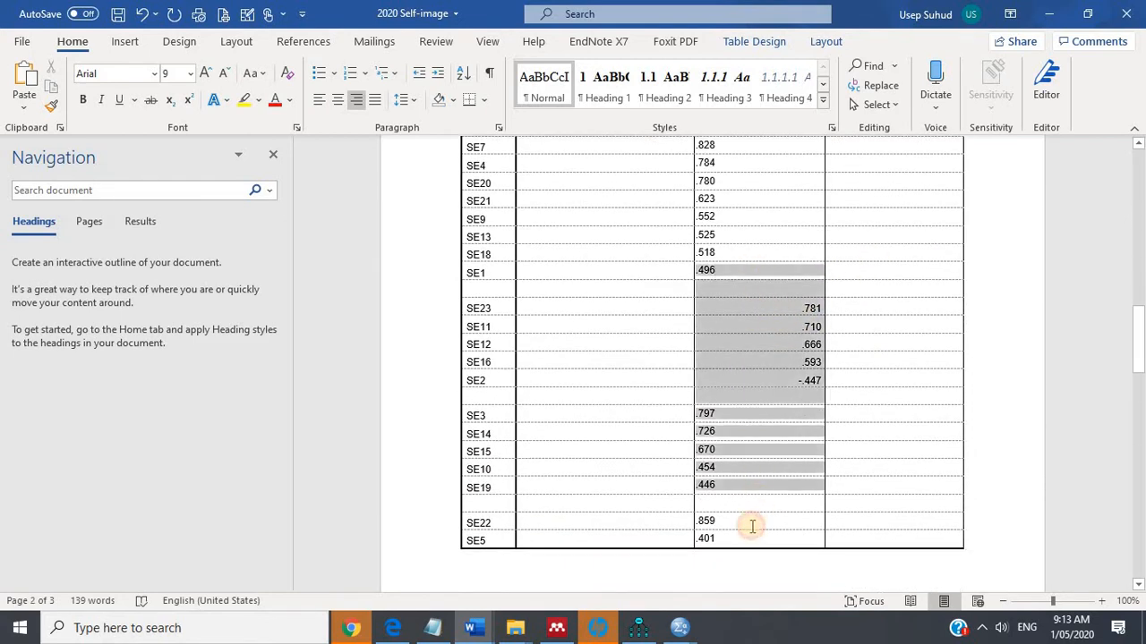
left_click(336, 104)
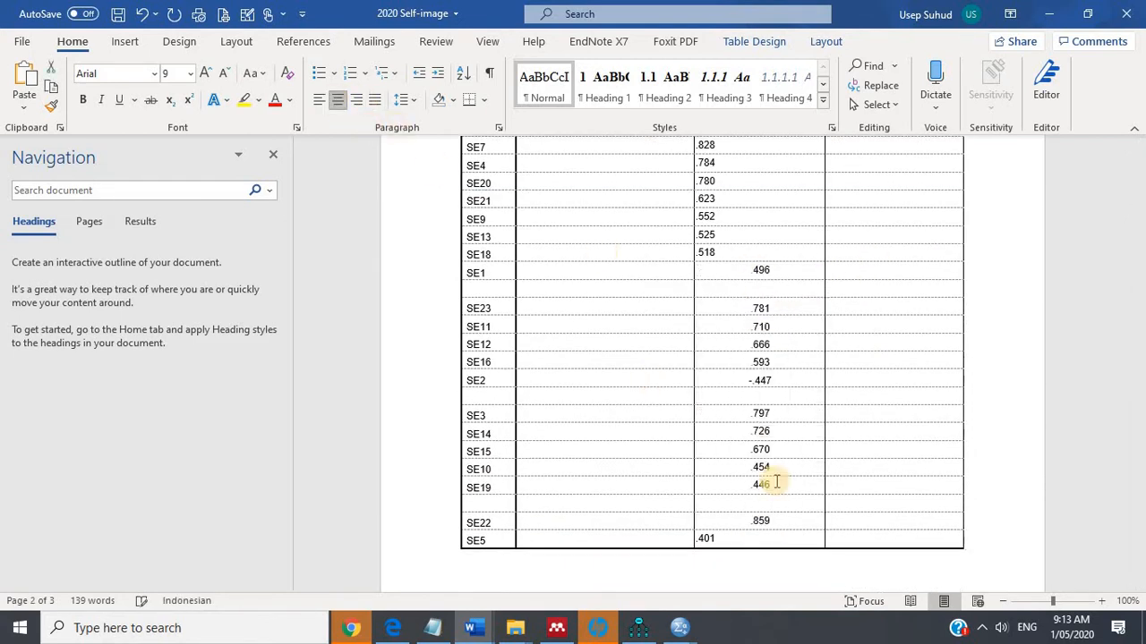
Centre the SE5 loading and the whole "Factor loadings" column of the combined table.
left_click(337, 95)
scroll(721, 393, "down", 8)
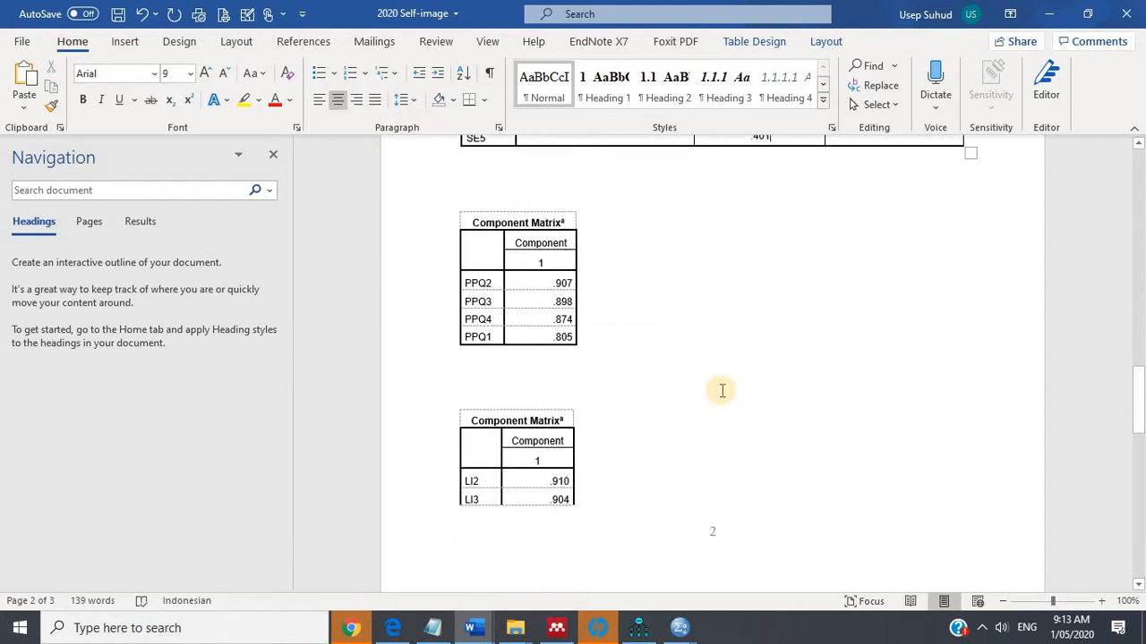
scroll(722, 390, "up", 4)
scroll(728, 402, "up", 9)
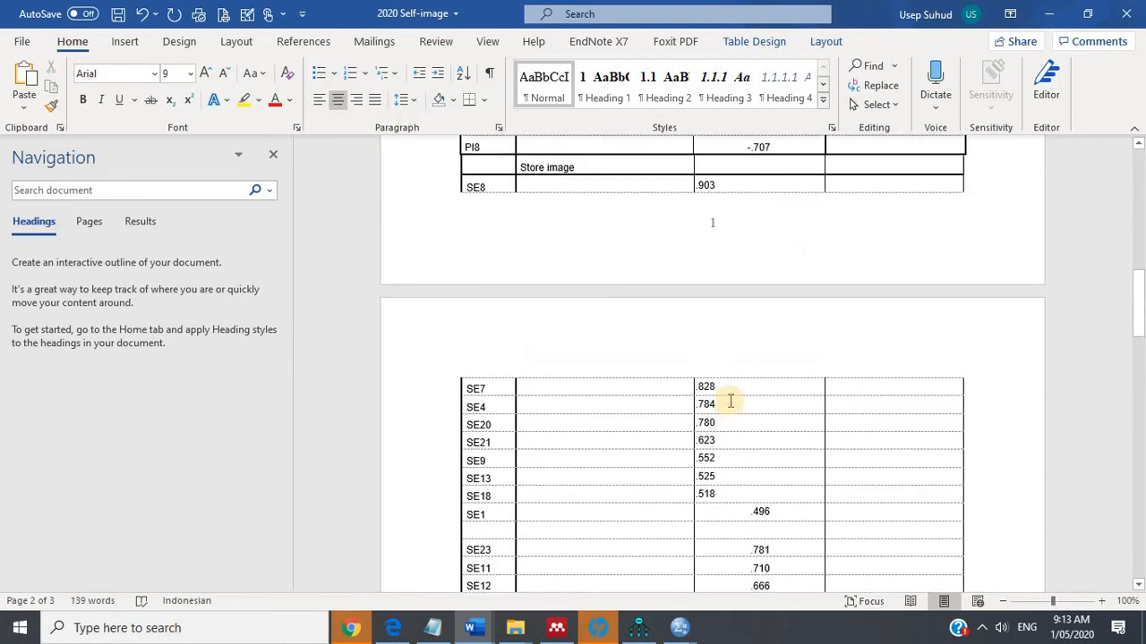
scroll(730, 402, "up", 10)
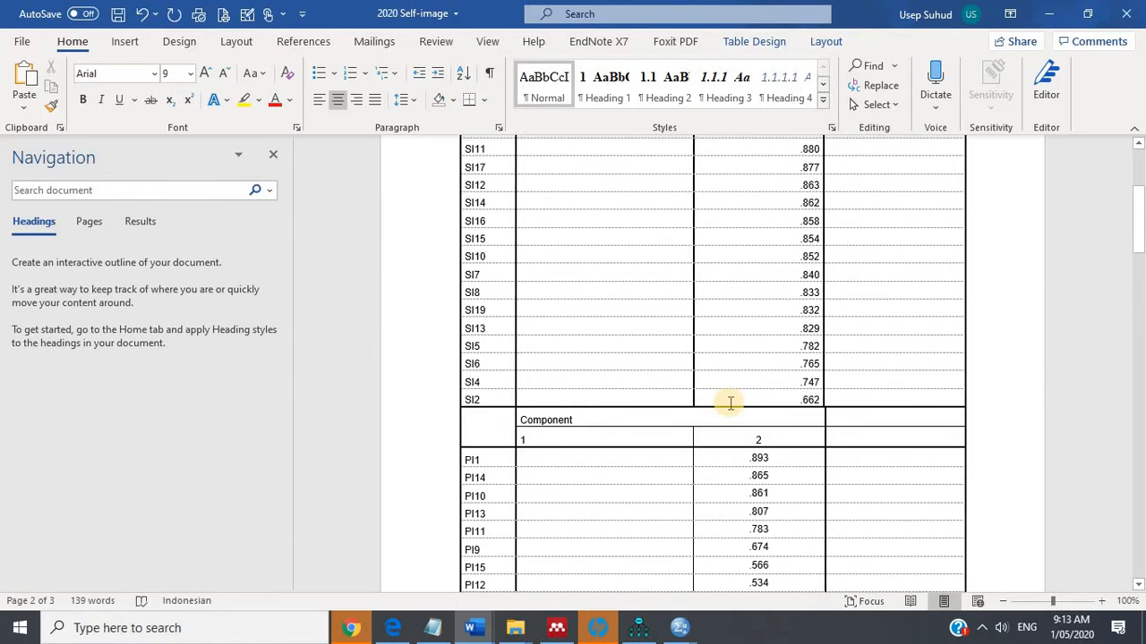
scroll(730, 402, "up", 5)
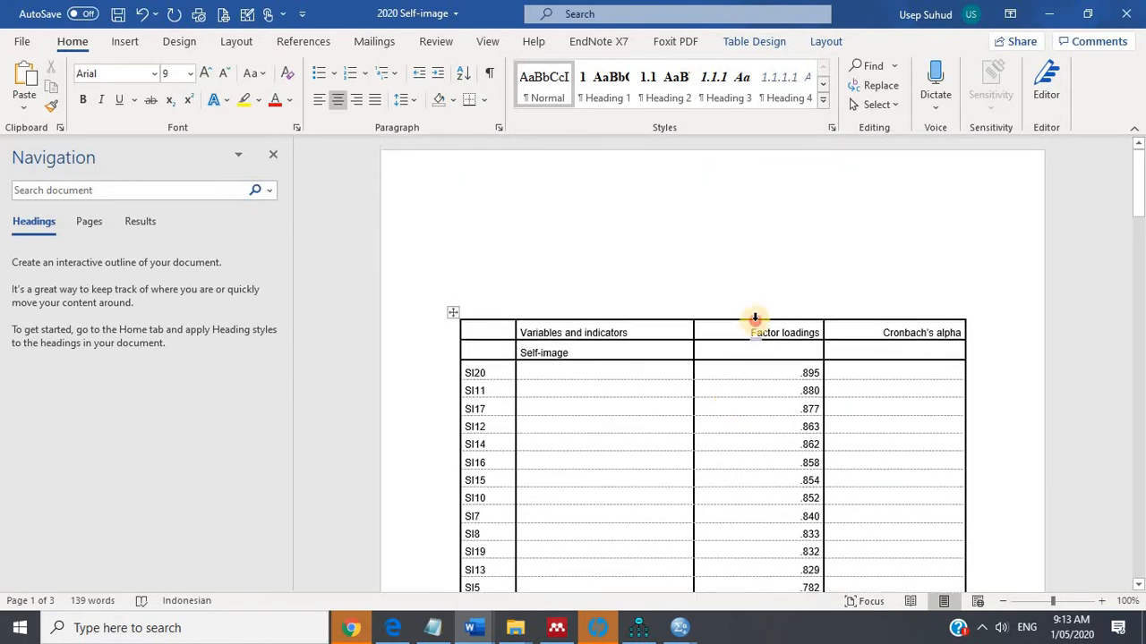
left_click(755, 318)
left_click(338, 100)
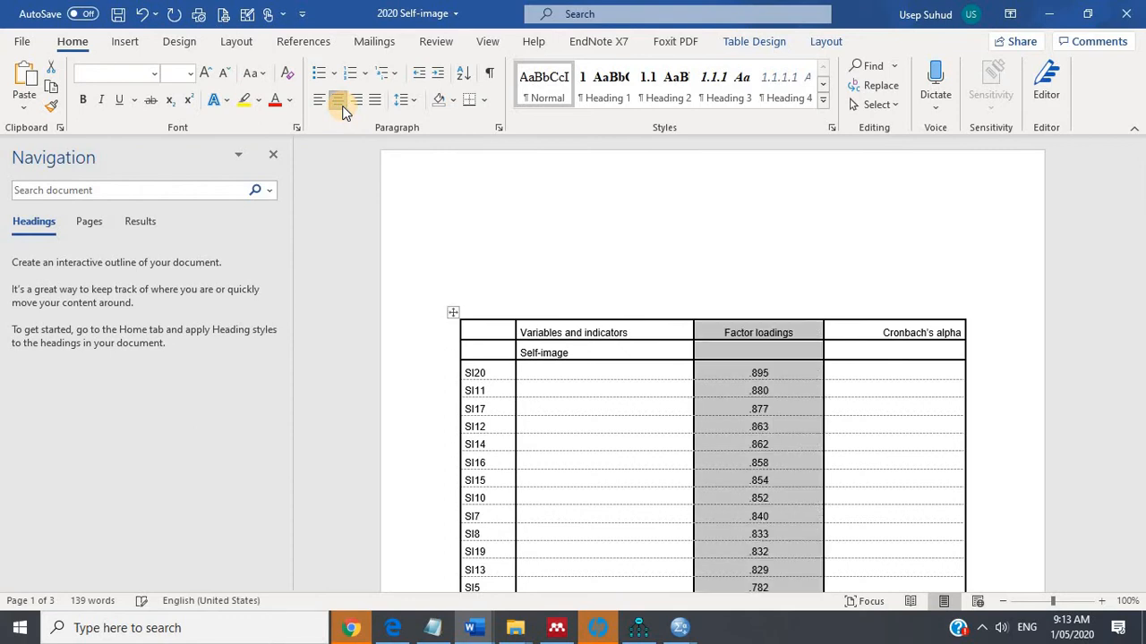
Check the alignment of the loadings through the PI and SE rows and look over the separate component matrices below the table.
scroll(732, 449, "down", 15)
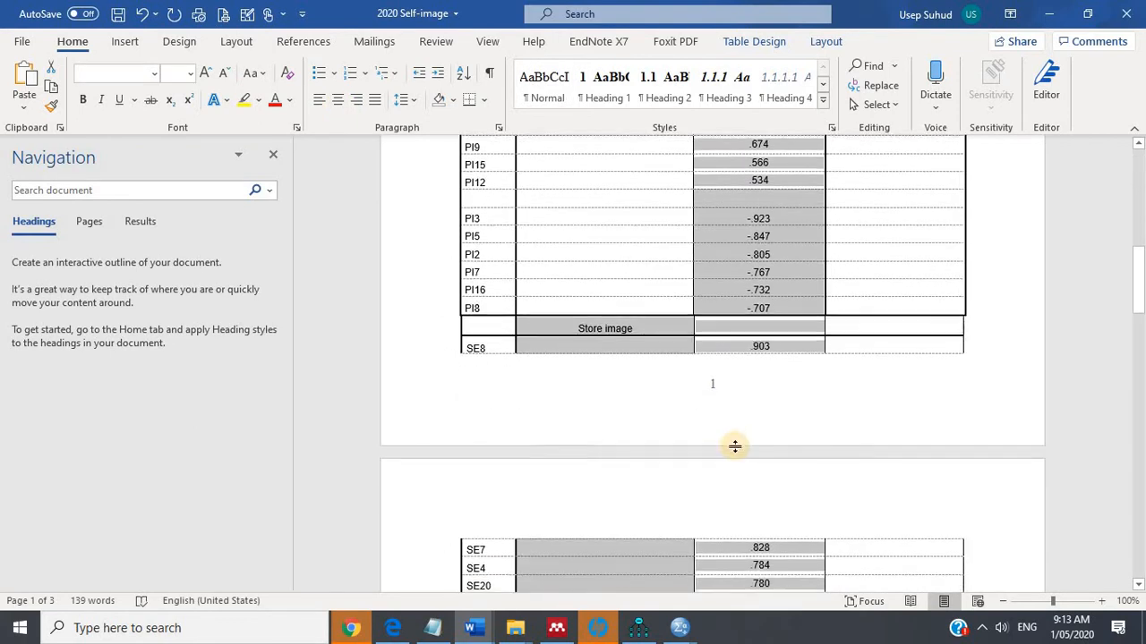
scroll(735, 445, "down", 10)
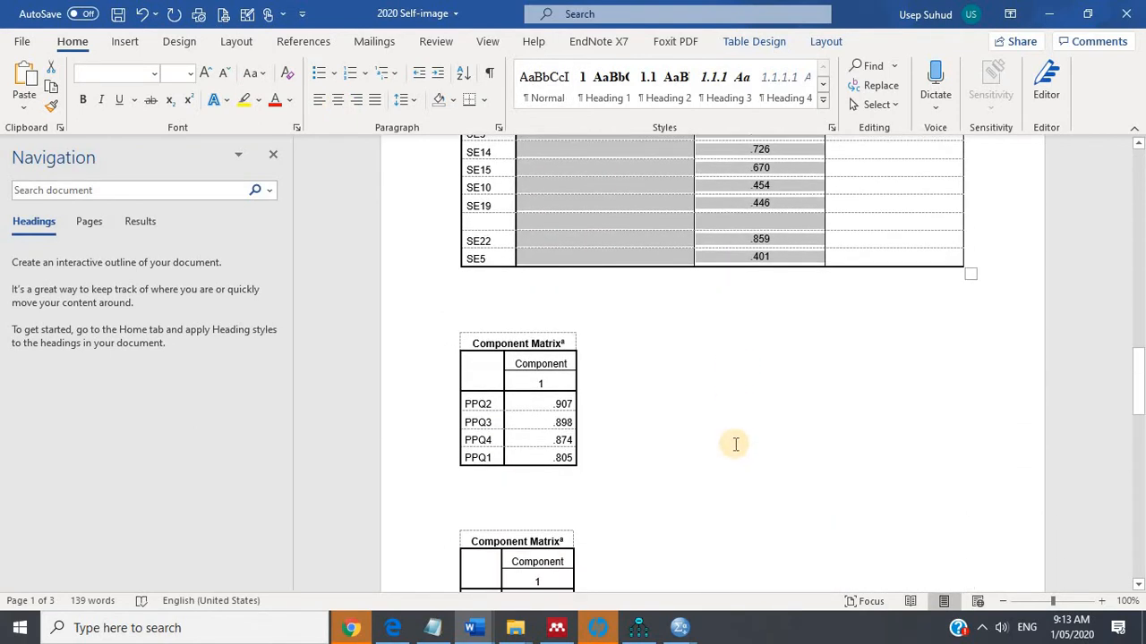
scroll(735, 444, "up", 3)
scroll(732, 446, "up", 2)
scroll(734, 445, "down", 5)
scroll(734, 445, "up", 3)
left_click(646, 348)
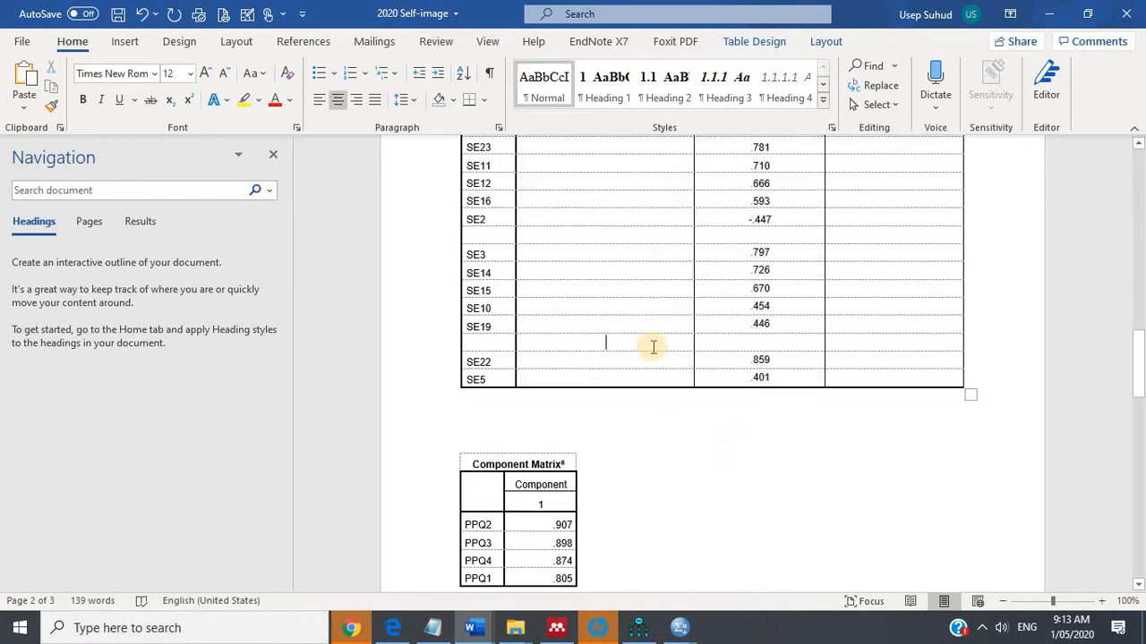
scroll(650, 347, "up", 8)
scroll(653, 348, "up", 5)
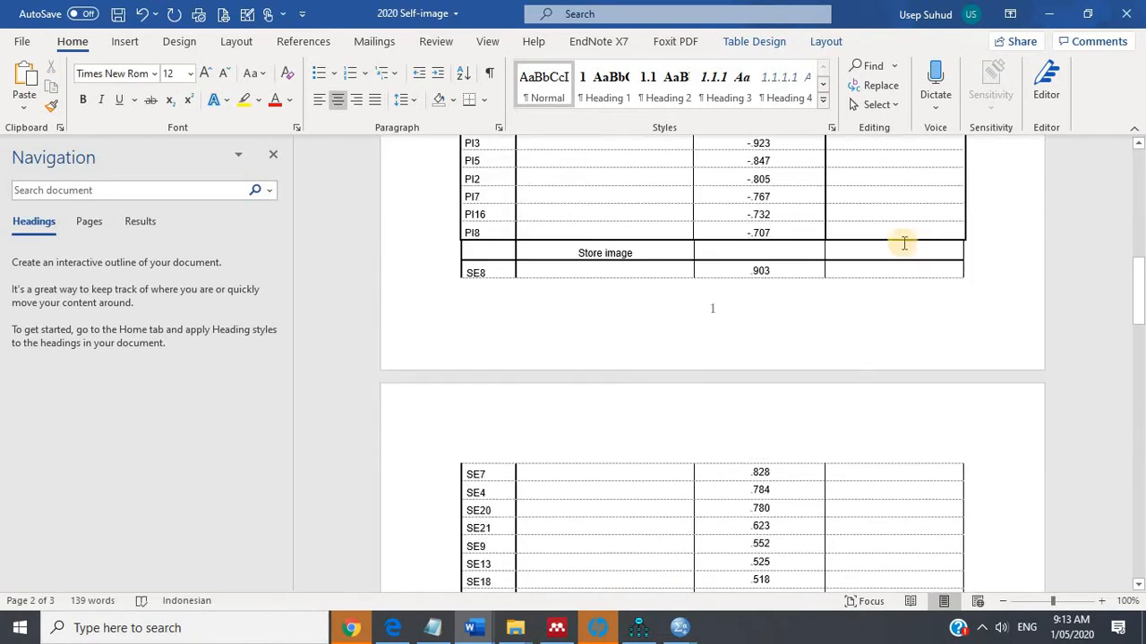
Print one copy of all pages of the document on the EPSON L120 Series printer.
left_click(21, 41)
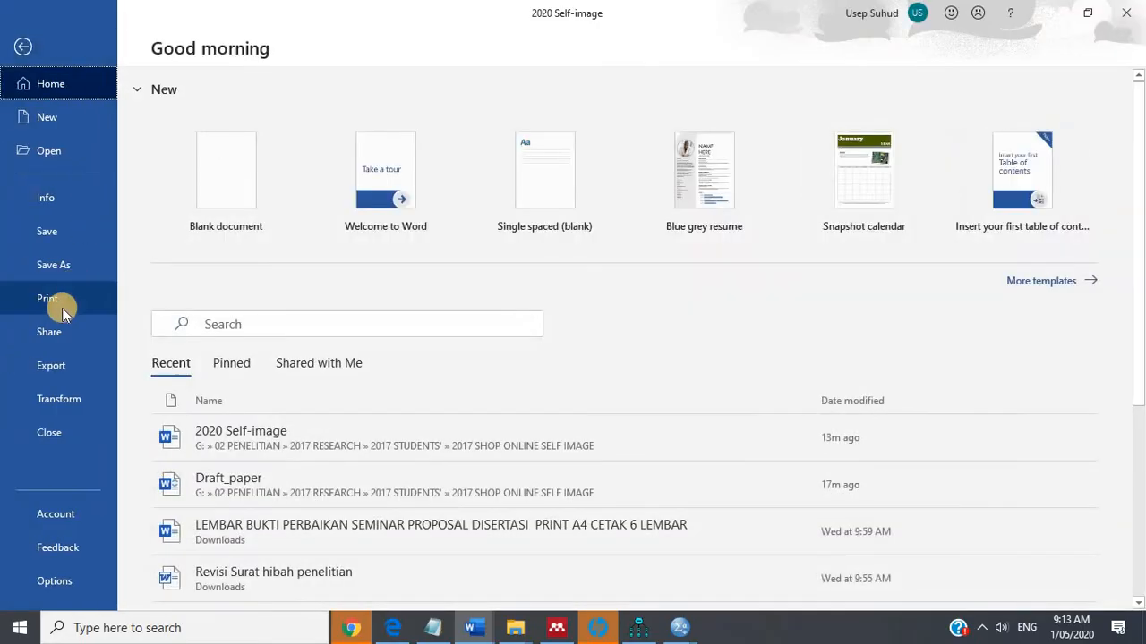
left_click(62, 307)
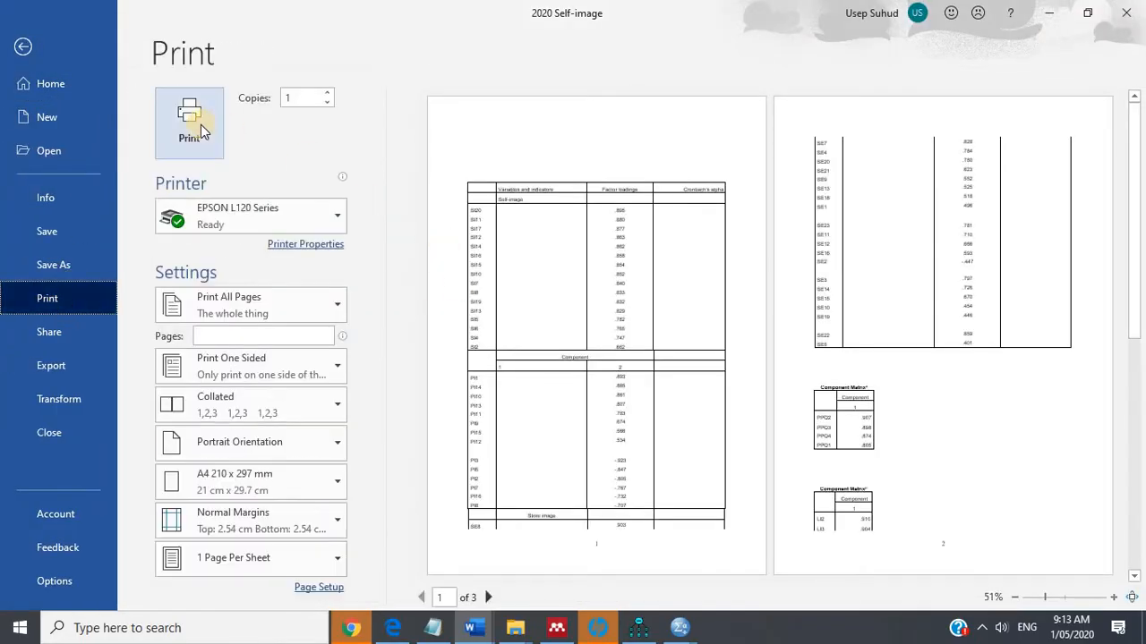
left_click(191, 124)
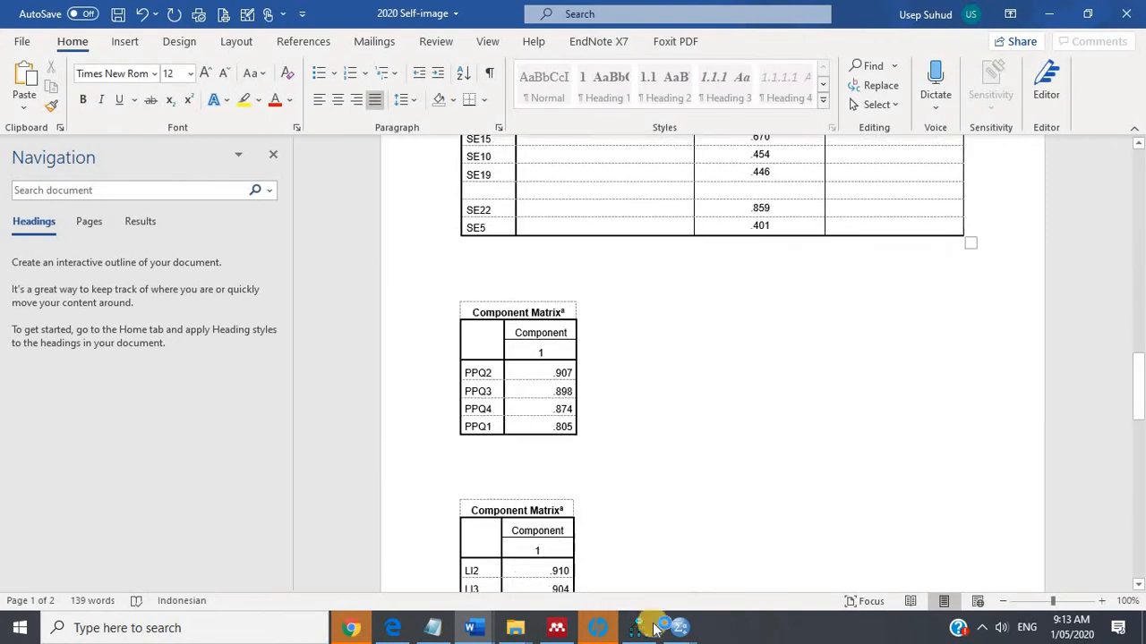
Switch to Amos and start a new blank path diagram.
left_click(639, 628)
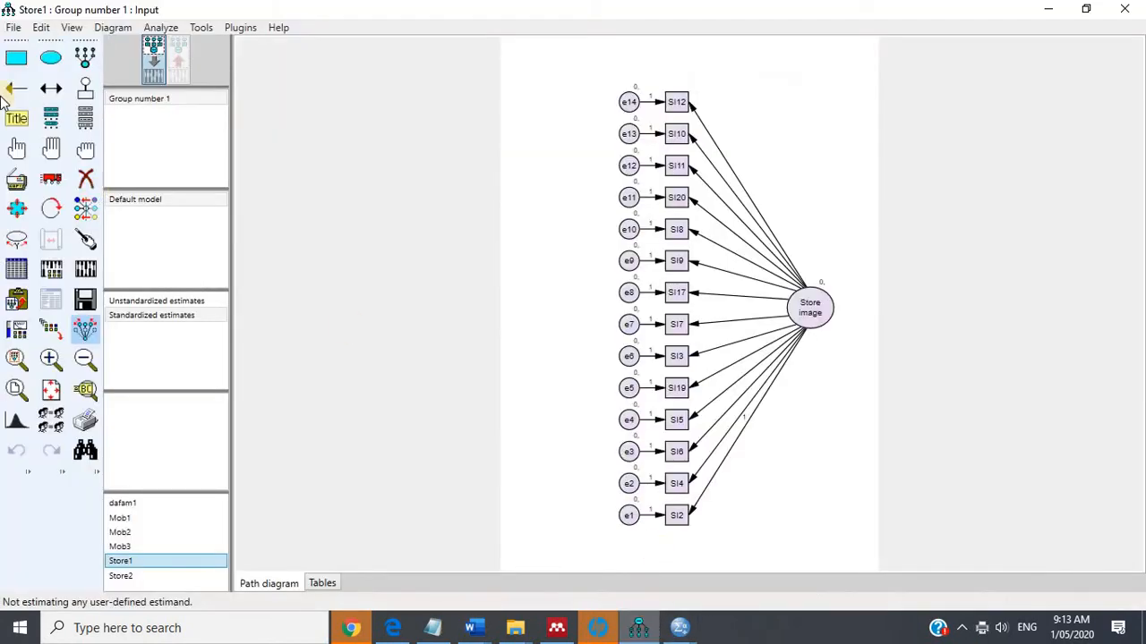
left_click(13, 27)
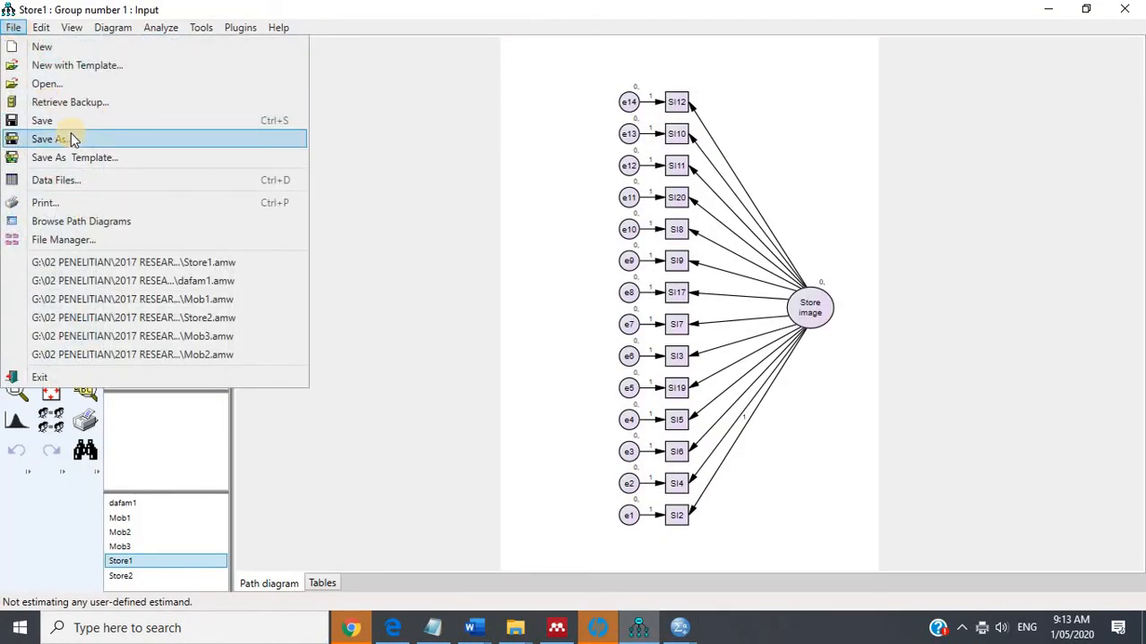
left_click(120, 48)
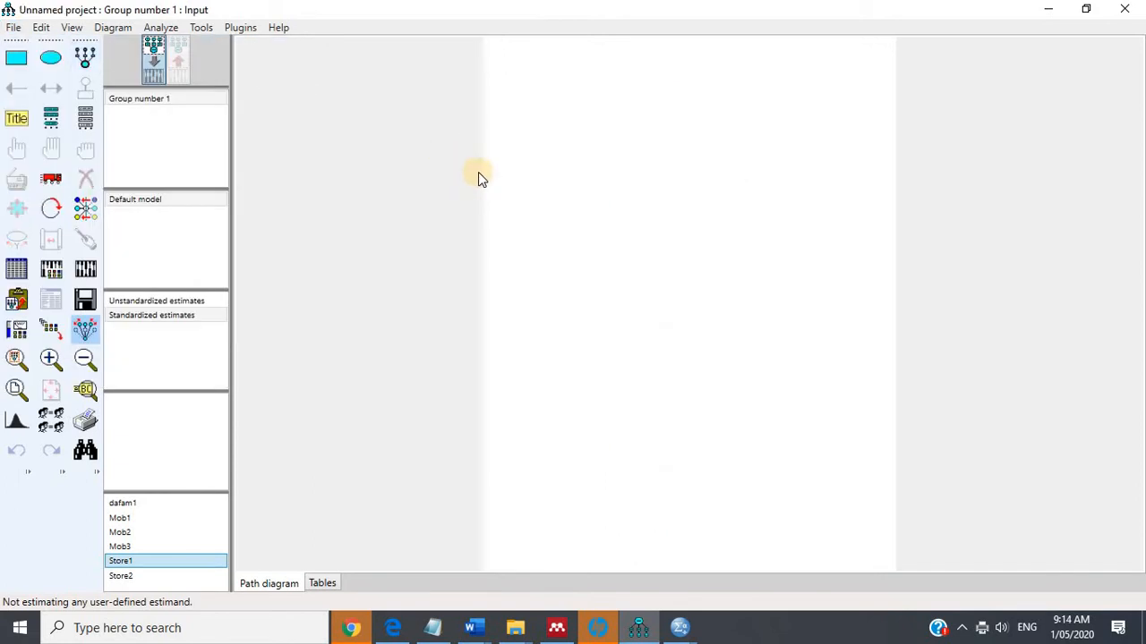
Save the new path diagram as "1" in the 2020 SEM folder.
left_click(14, 27)
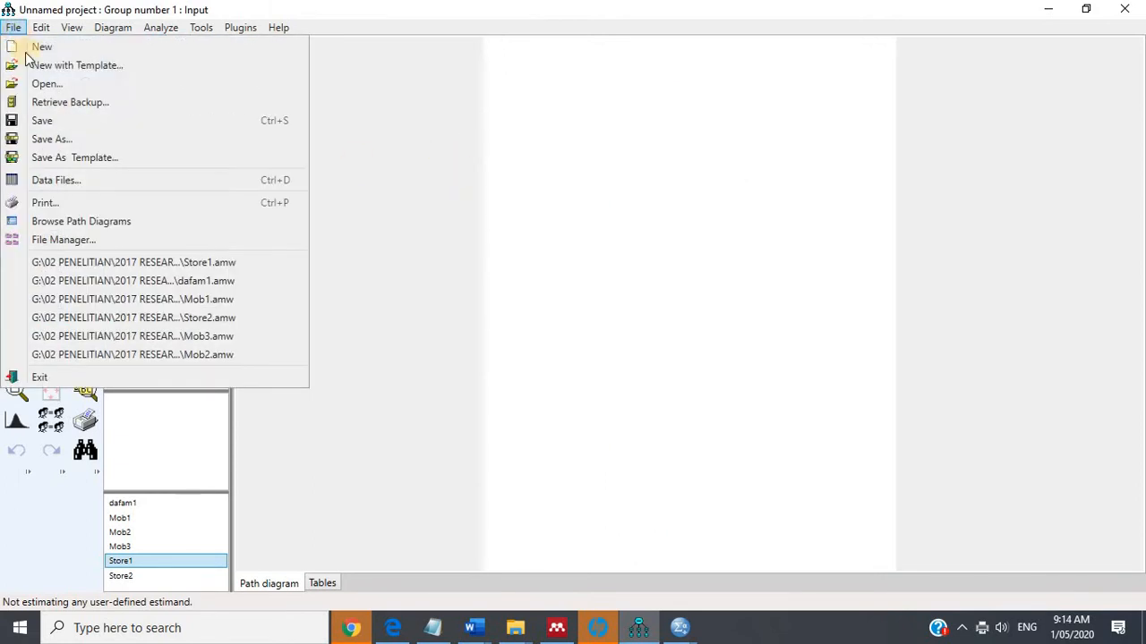
left_click(74, 143)
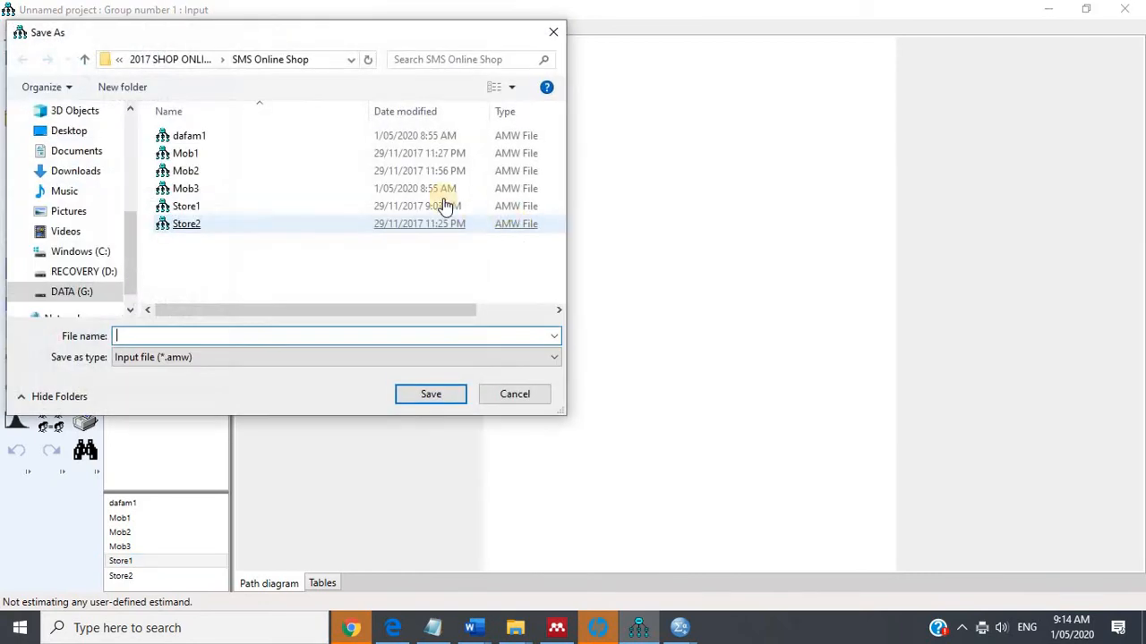
left_click(175, 59)
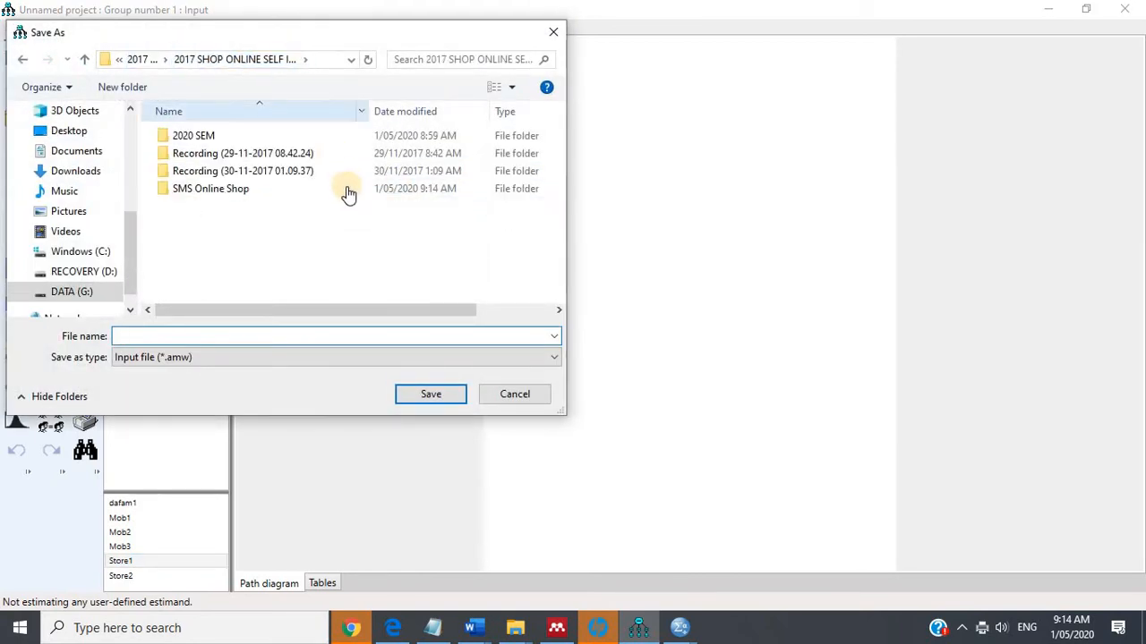
double_click(192, 135)
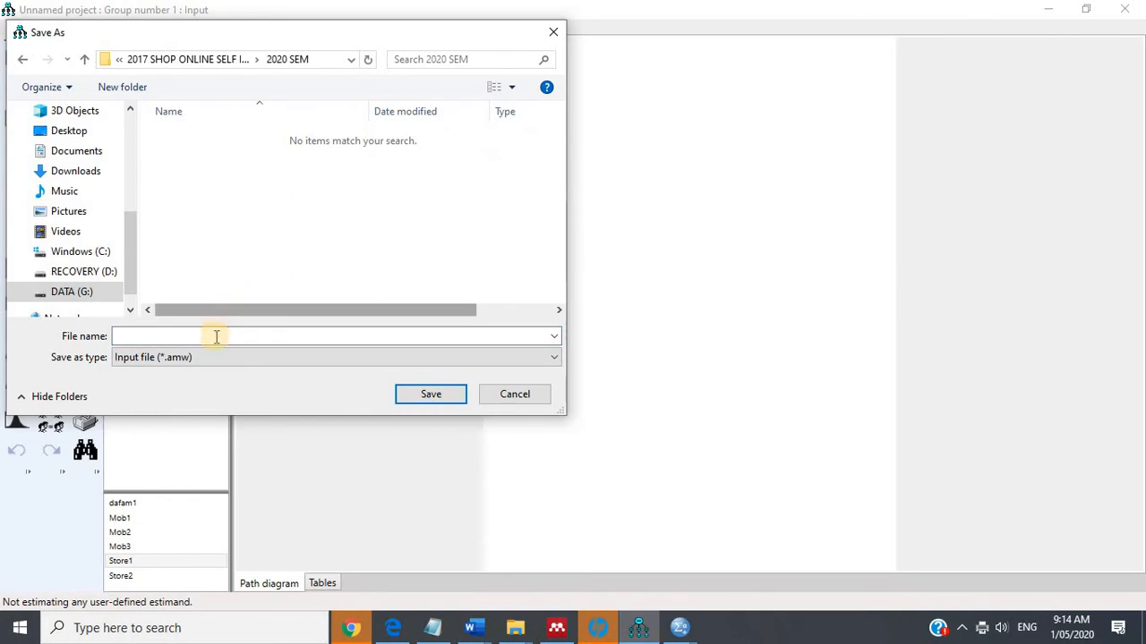
type("1")
left_click(417, 396)
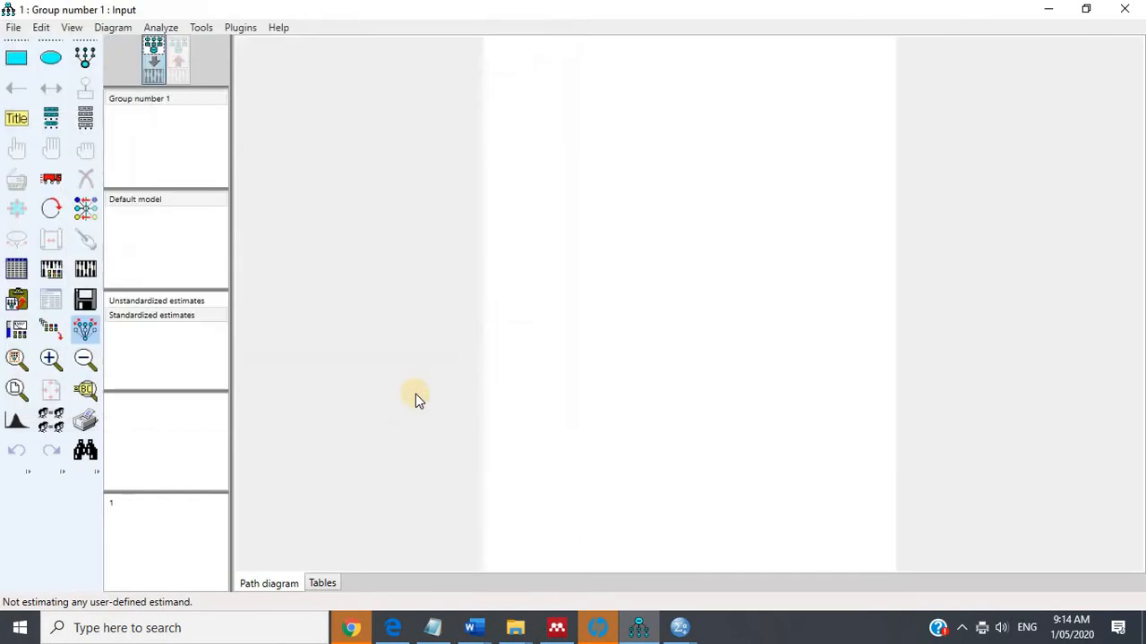
left_click(83, 63)
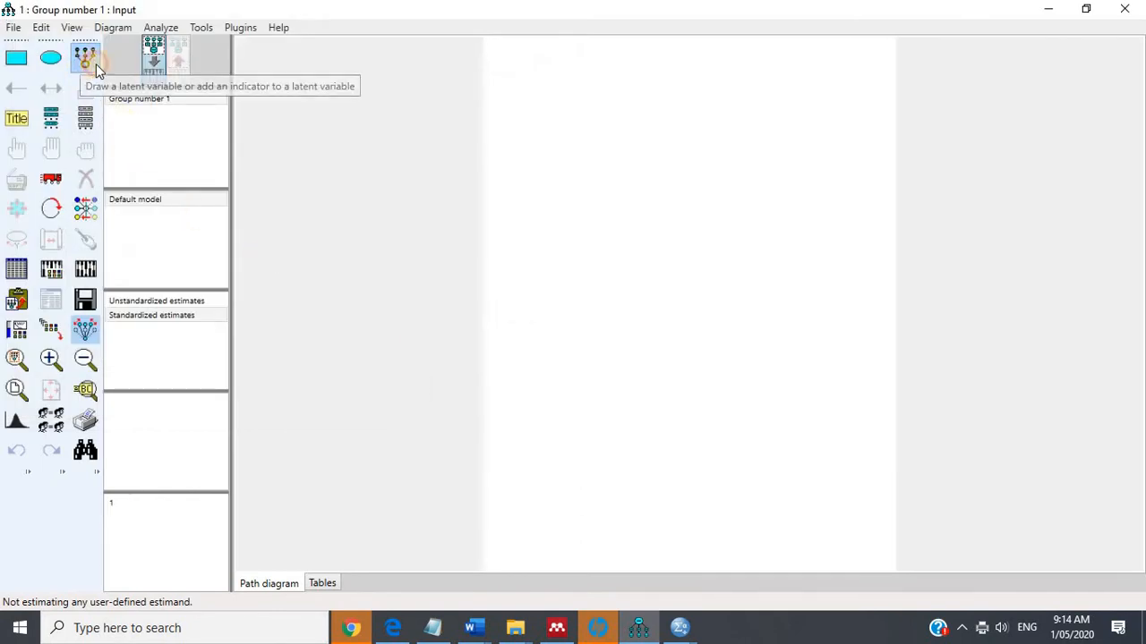
left_click_drag(531, 153, 540, 148)
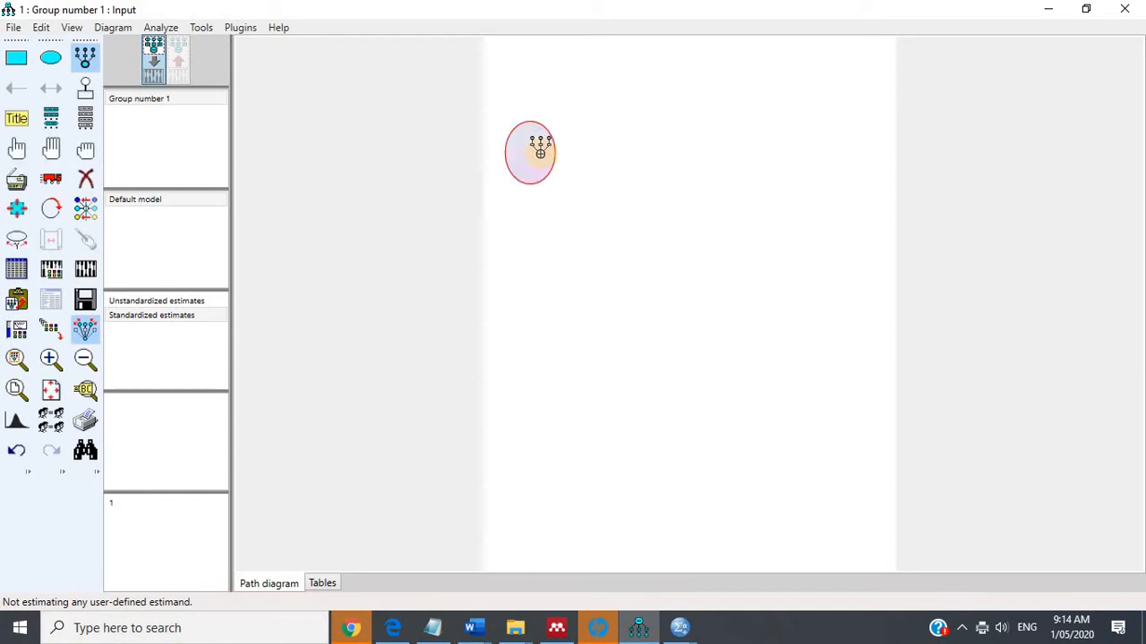
key("ctrl+z")
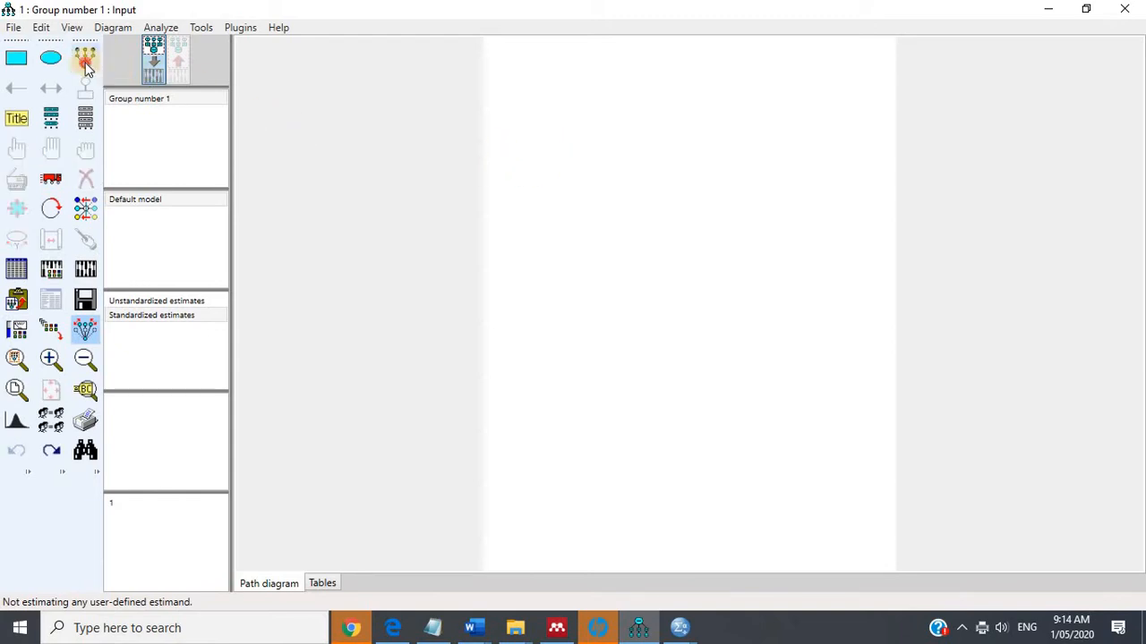
Draw a circular latent variable near the page's upper left edge and give it 16 indicators with error terms.
left_click(85, 67)
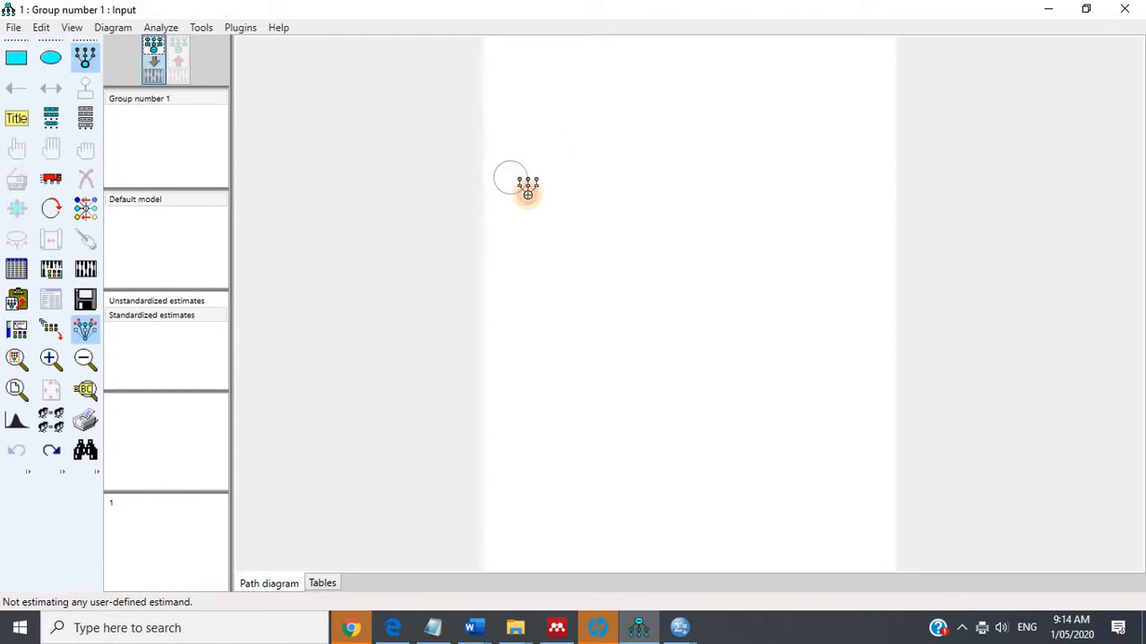
left_click_drag(528, 194, 528, 194)
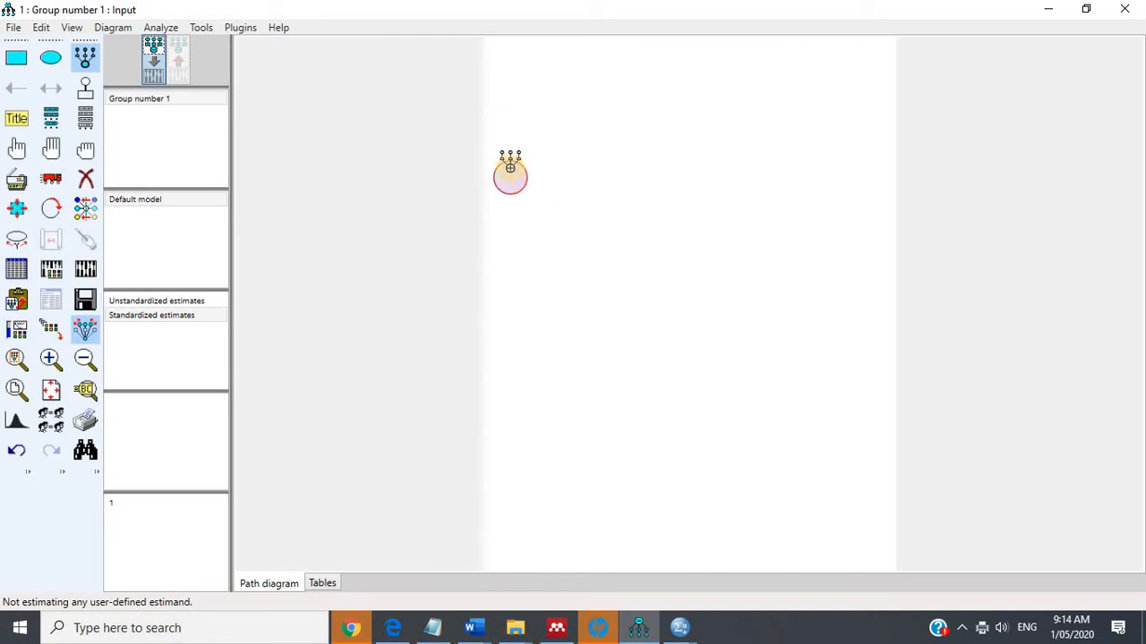
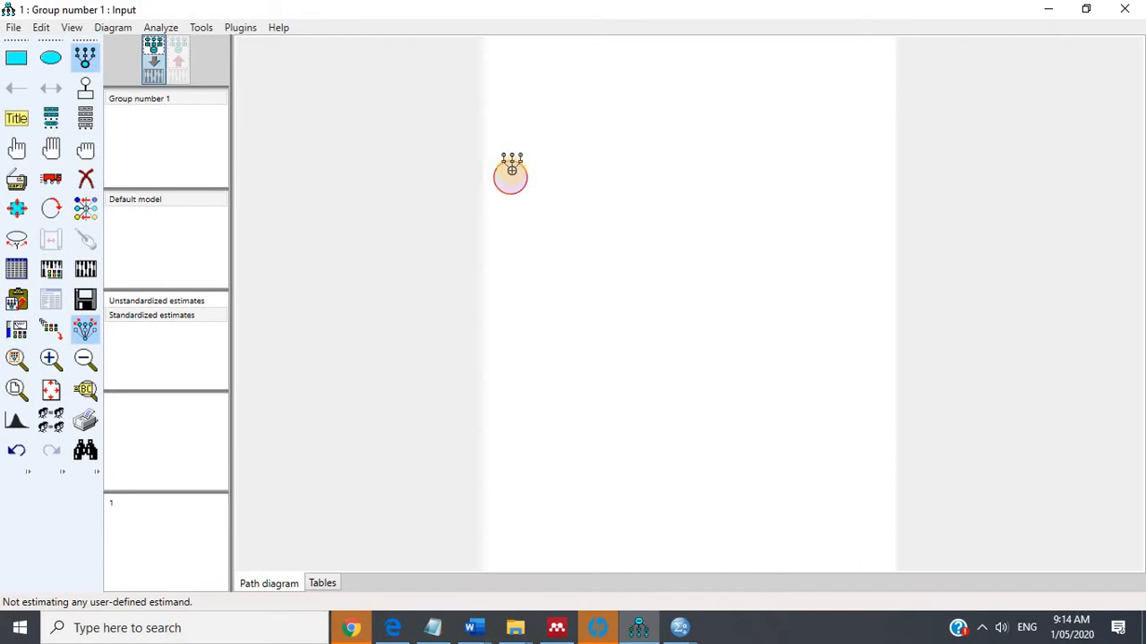
left_click(511, 171)
left_click(511, 171)
left_click(511, 171)
left_click(511, 171)
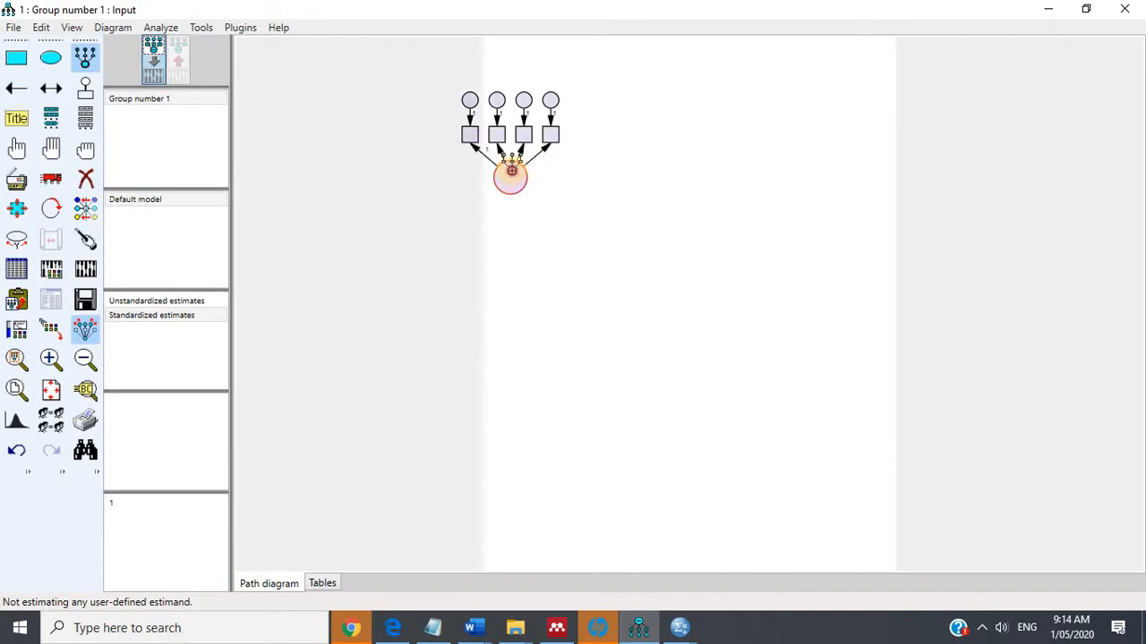
left_click(511, 171)
left_click(511, 171)
left_click(511, 171)
left_click(511, 171)
left_click(511, 171)
left_click(511, 171)
left_click(511, 171)
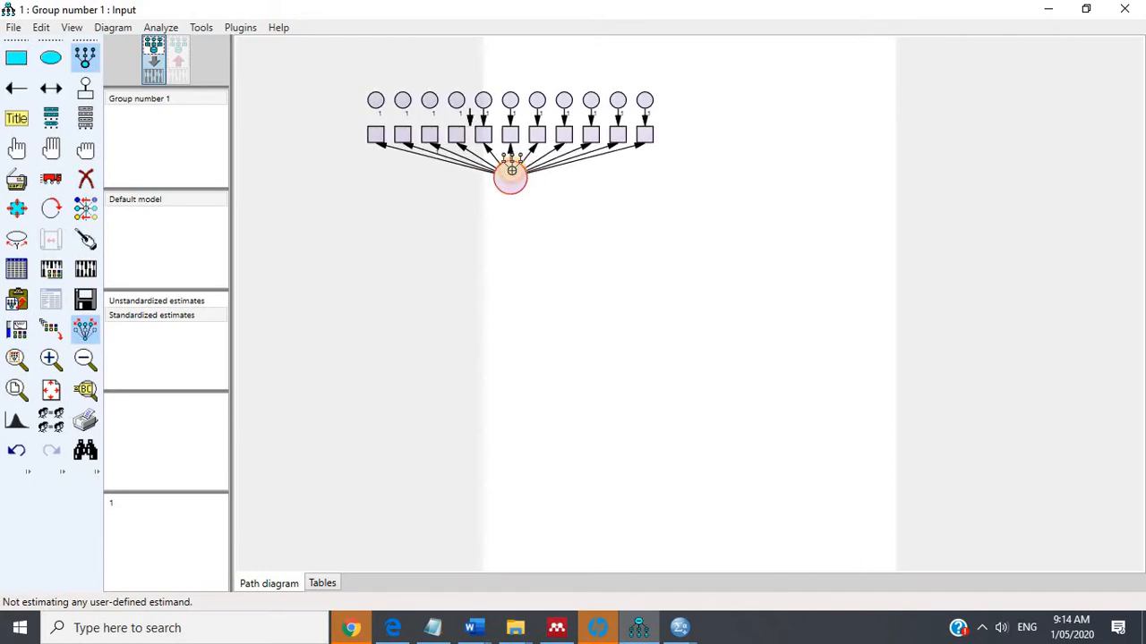
left_click(511, 171)
left_click(512, 171)
left_click(511, 171)
left_click(511, 171)
left_click(511, 171)
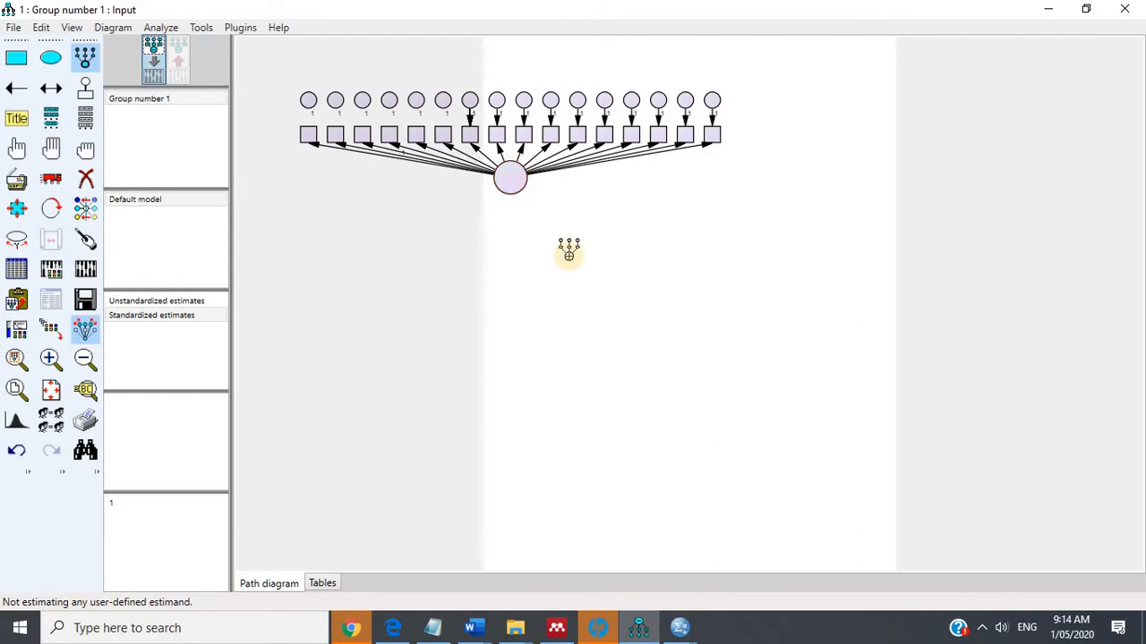
Draw a second latent variable below the 16-indicator one and give it eight indicators with error terms.
left_click_drag(479, 283, 510, 316)
left_click(494, 297)
left_click(494, 297)
left_click(494, 297)
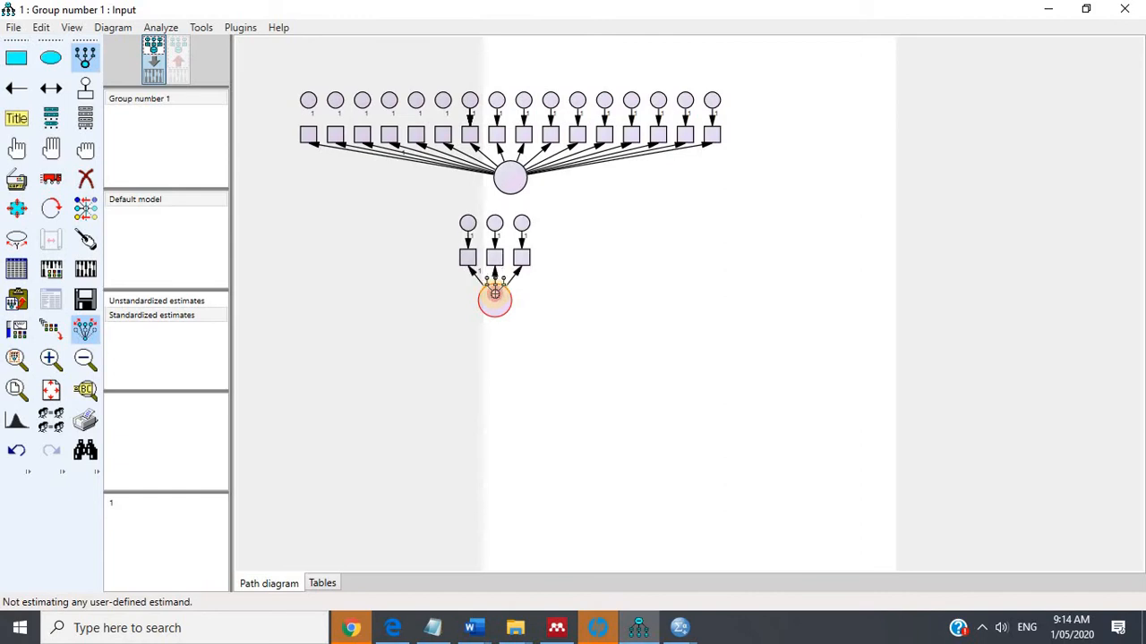
left_click(494, 294)
left_click(494, 294)
left_click(495, 292)
left_click(494, 292)
left_click(494, 288)
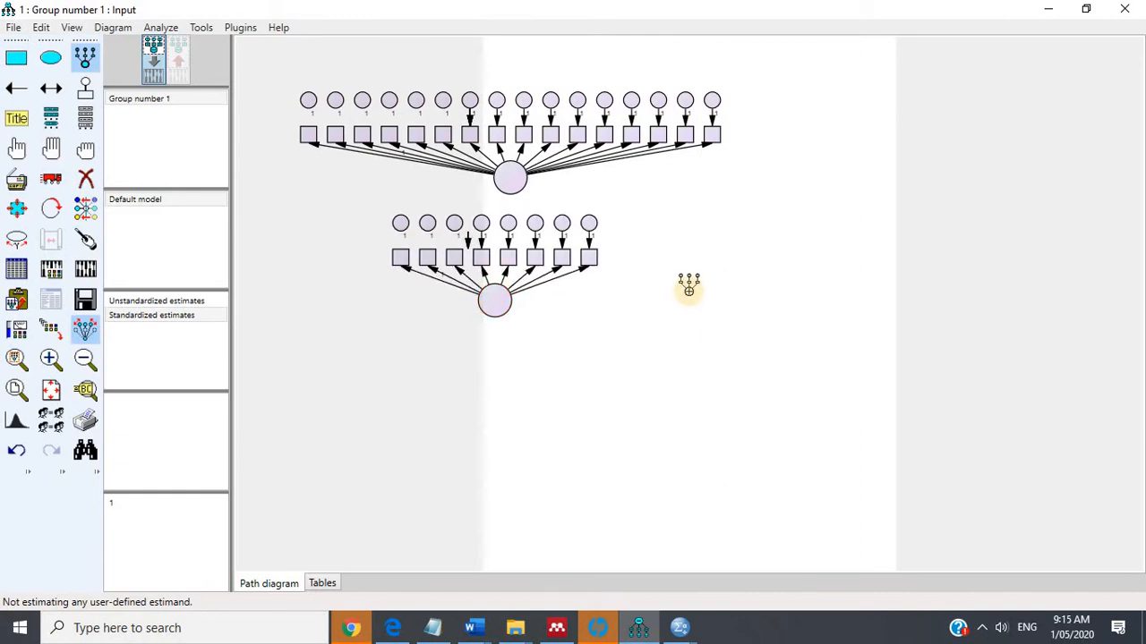
Draw a third latent variable near the page's upper right edge and give it six indicators with error terms.
left_click_drag(828, 125, 860, 158)
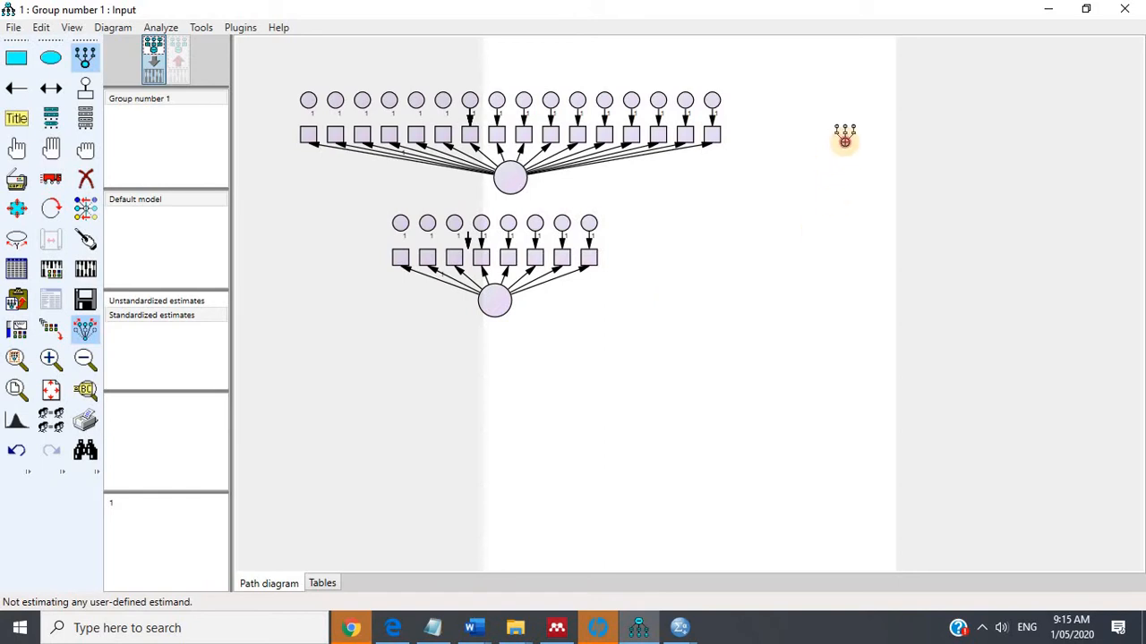
left_click(844, 141)
left_click(844, 141)
left_click(844, 141)
left_click(844, 141)
left_click(844, 141)
left_click(845, 141)
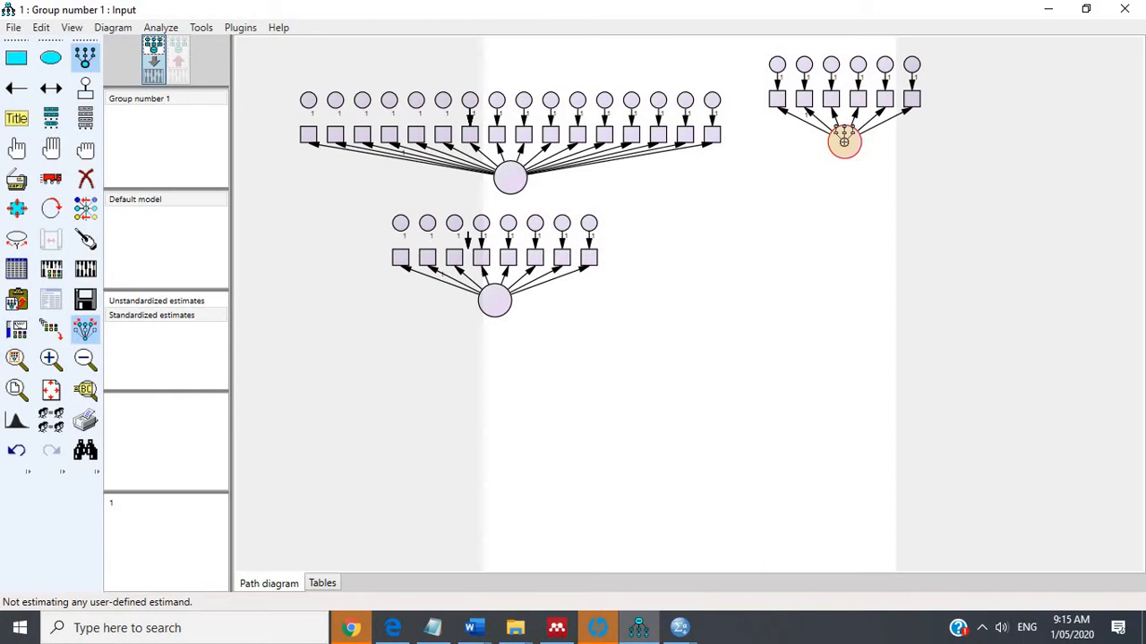
Draw a fourth latent variable below the six-indicator one and give it two indicators with error terms.
scroll(844, 141, "down", 3)
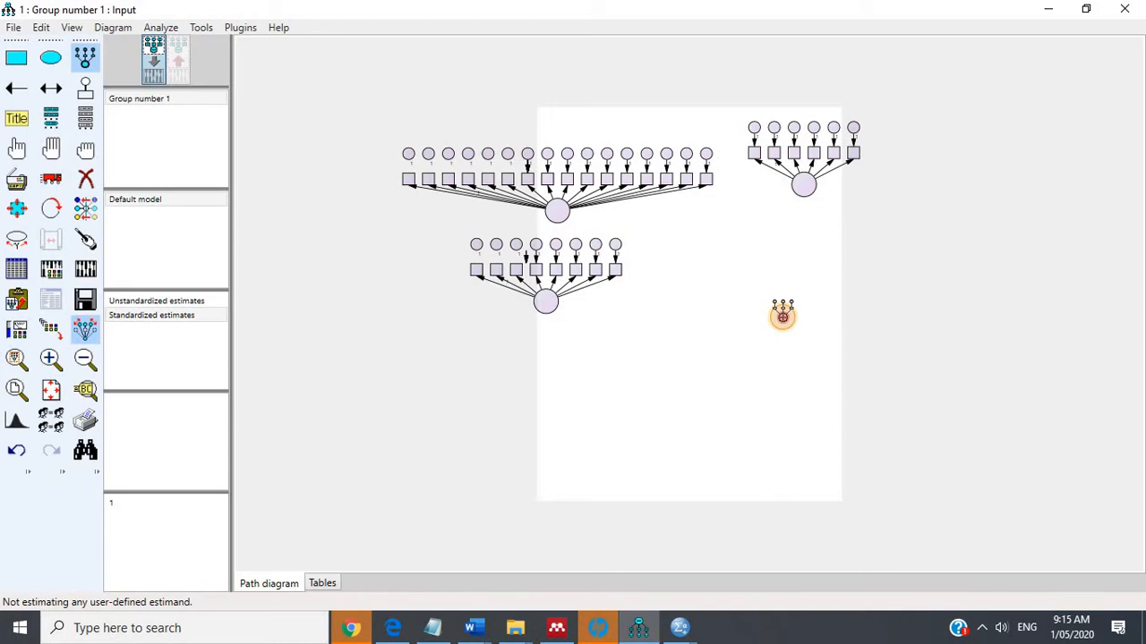
left_click(782, 315)
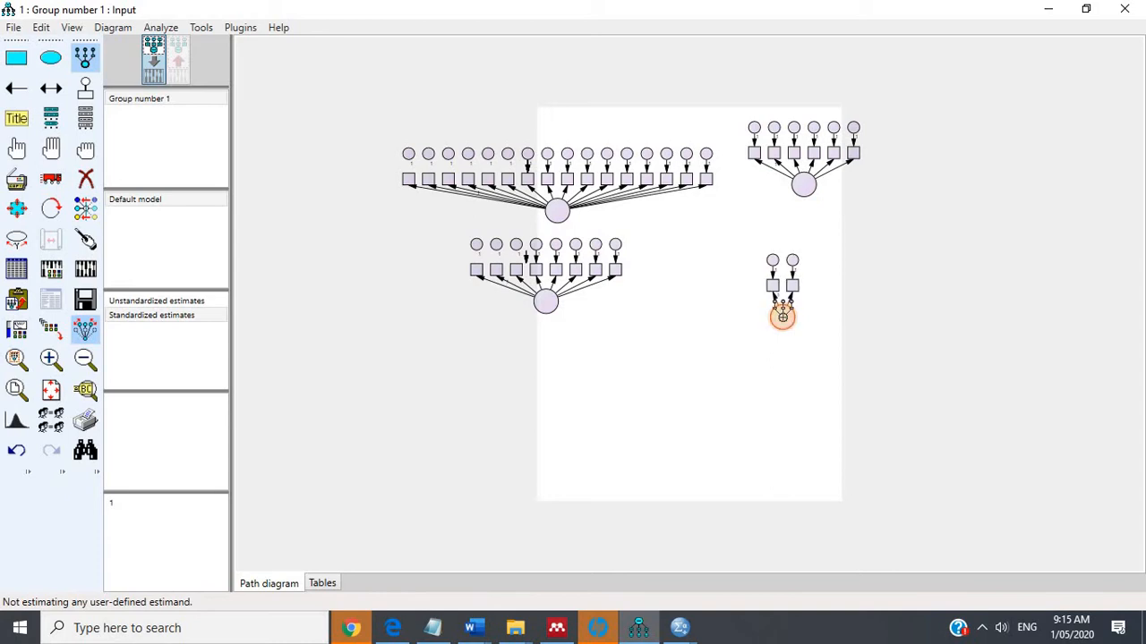
Switch to the SPSS Data Editor with 1_Online_Shop_Coded.sav and open the scale Reliability Analysis.
left_click(680, 626)
left_click(742, 574)
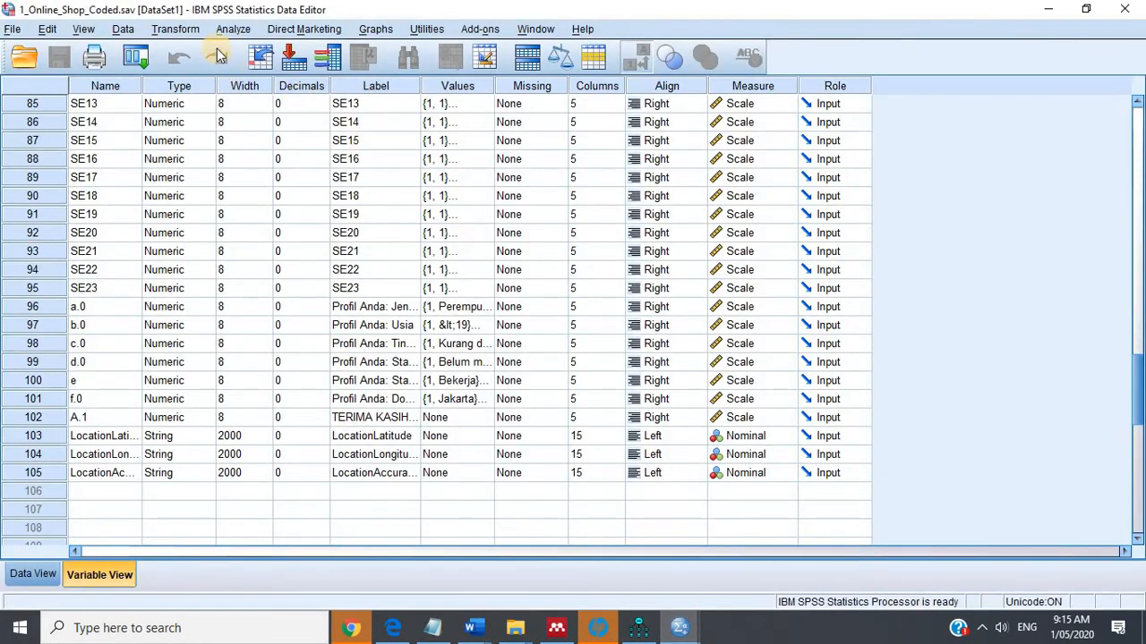
left_click(235, 29)
mouse_move(361, 301)
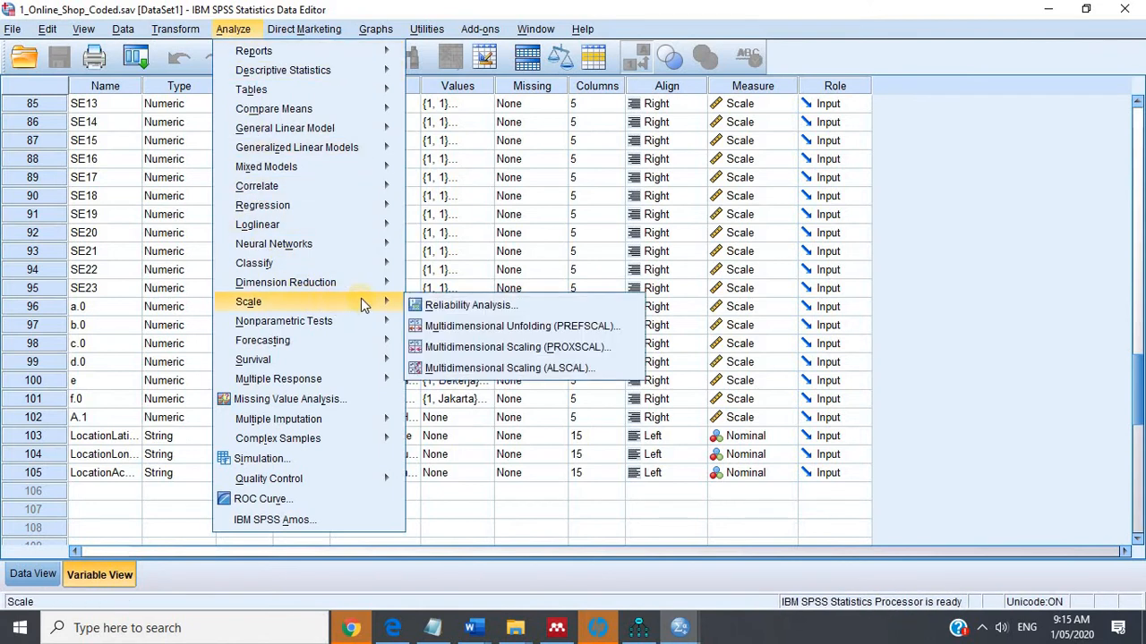
left_click(462, 307)
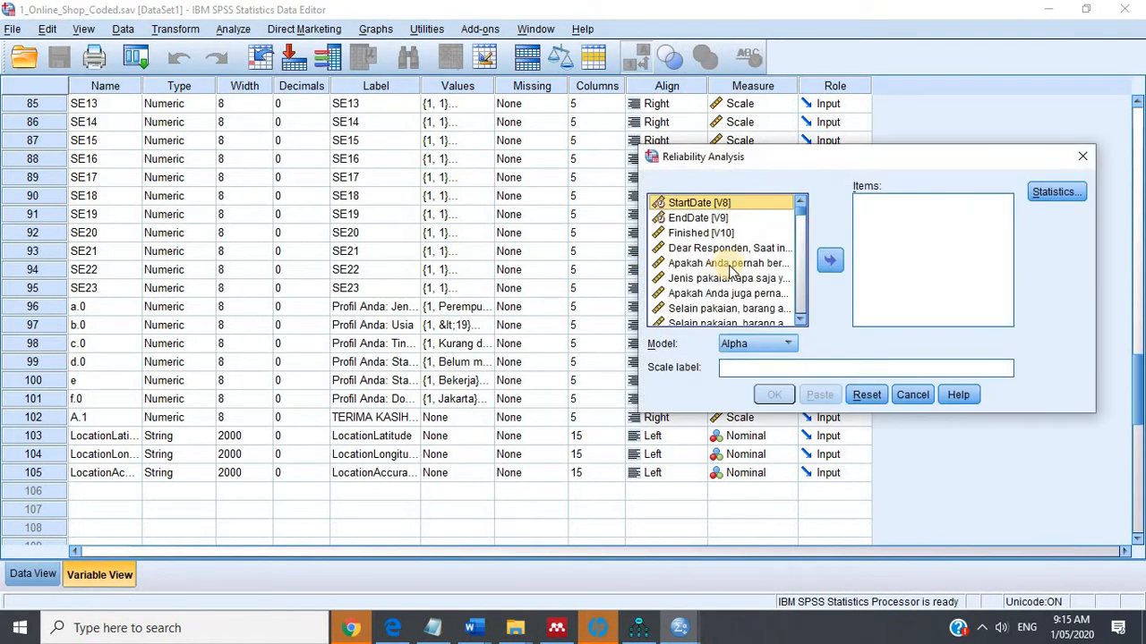
Add variables SI20 and SI17 to the reliability analysis items.
scroll(730, 265, "down", 7)
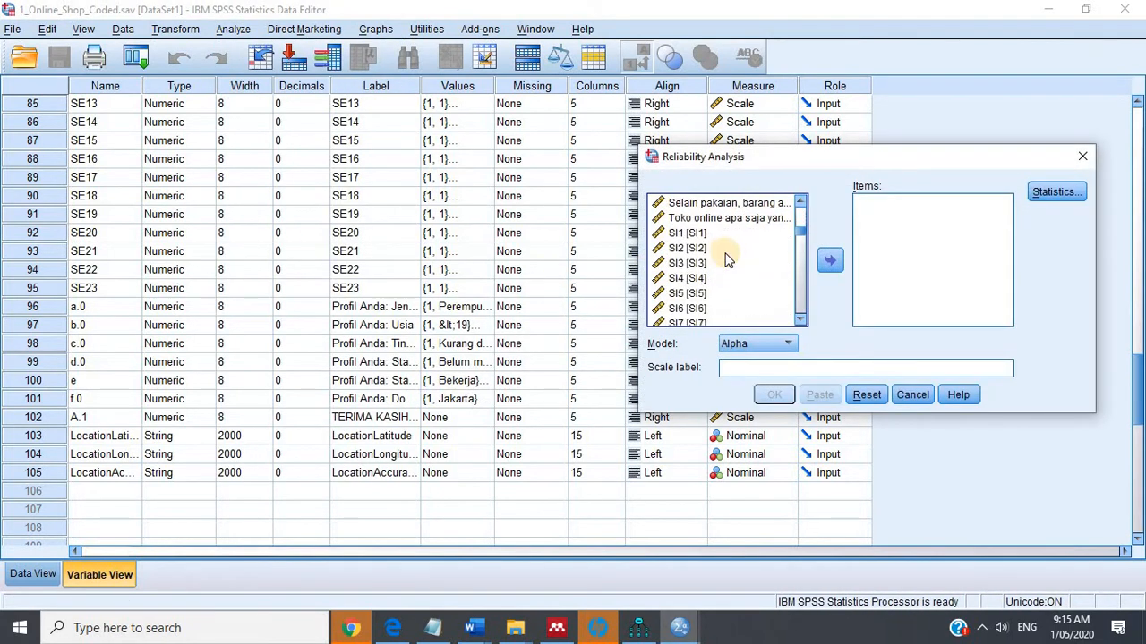
scroll(727, 257, "down", 1)
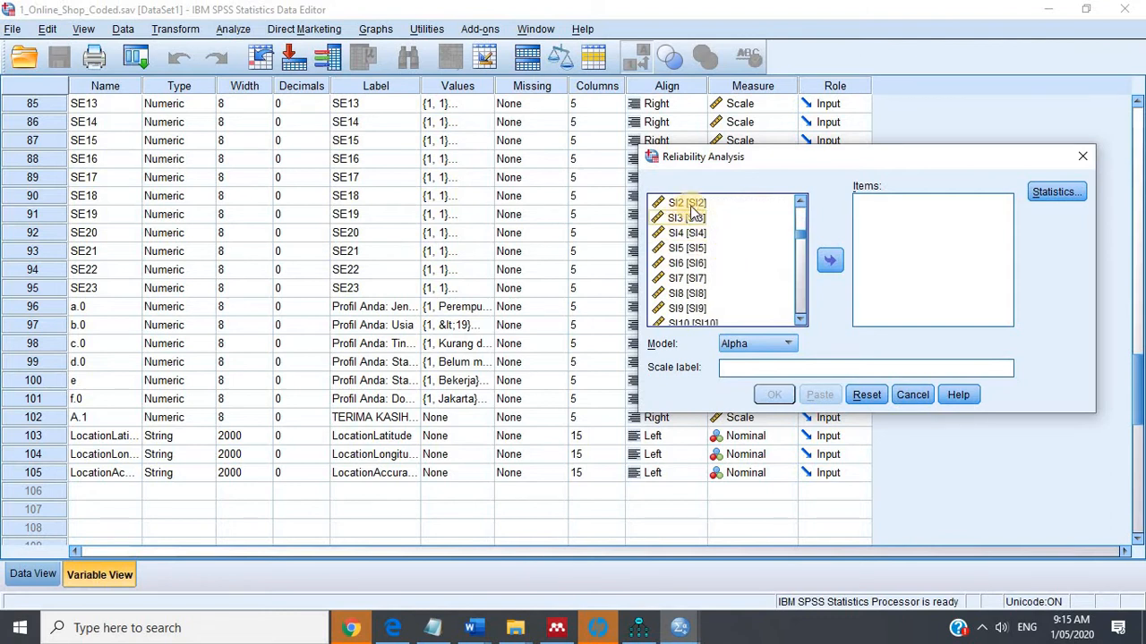
scroll(716, 291, "down", 4)
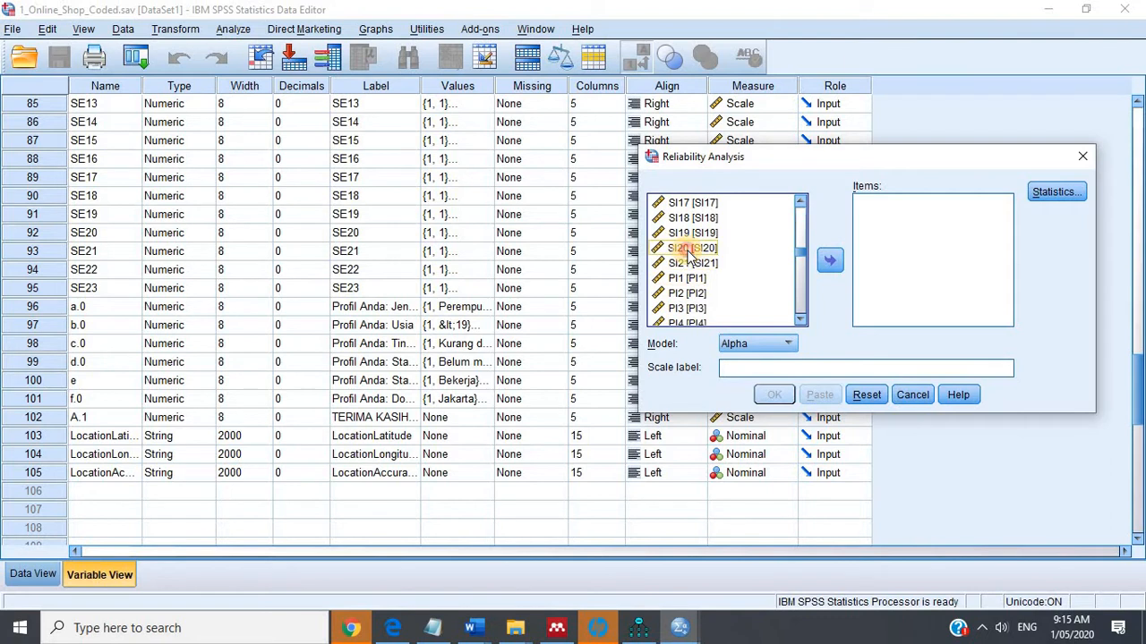
left_click(693, 247)
left_click(831, 258)
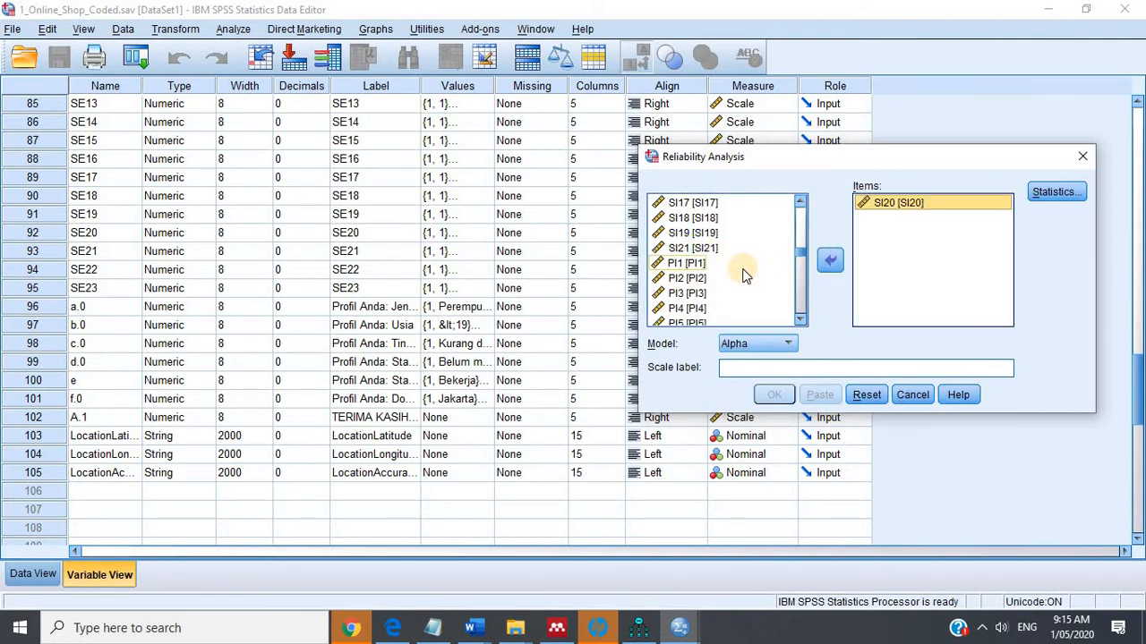
left_click(707, 203)
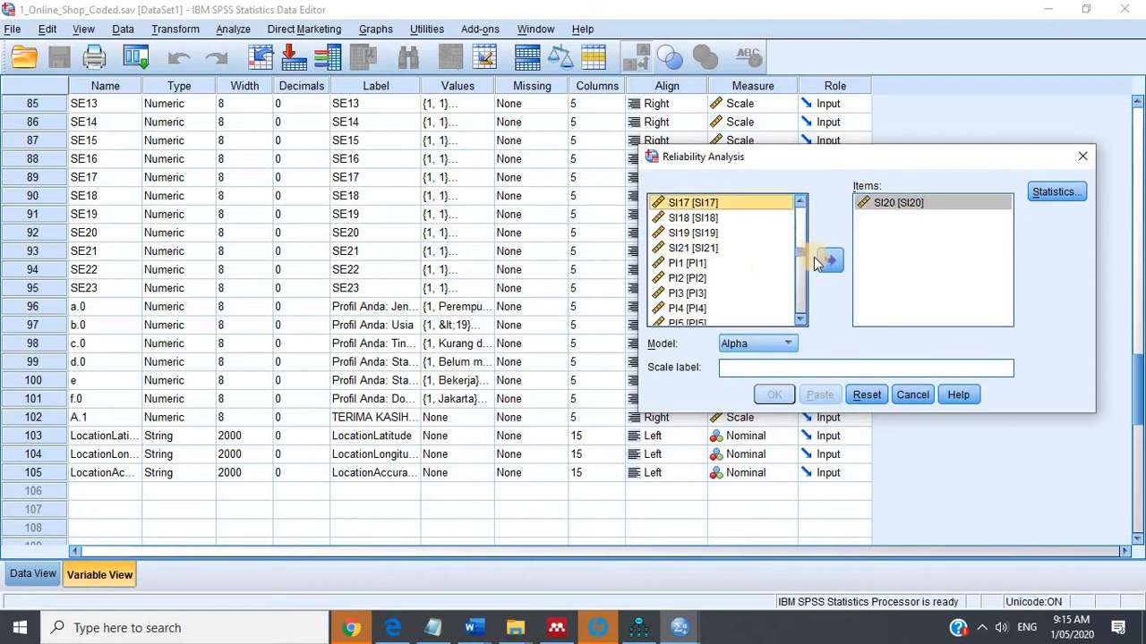
left_click(829, 259)
Add variables SI11, SI12 and SI14 to the reliability analysis items.
scroll(716, 255, "up", 3)
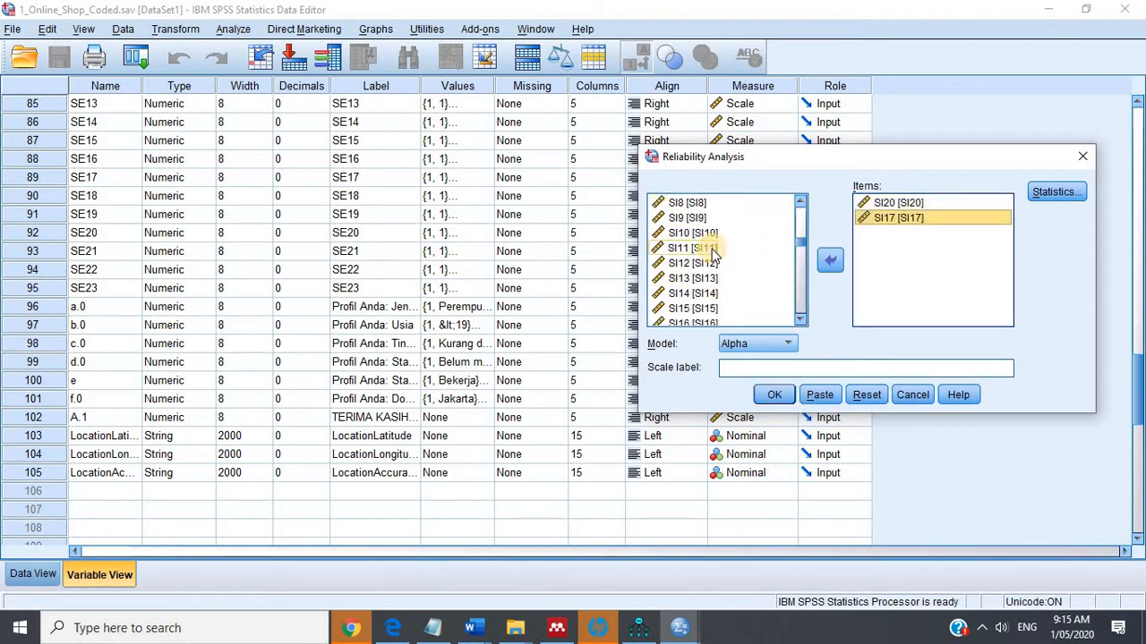
left_click(773, 254)
left_click(831, 257)
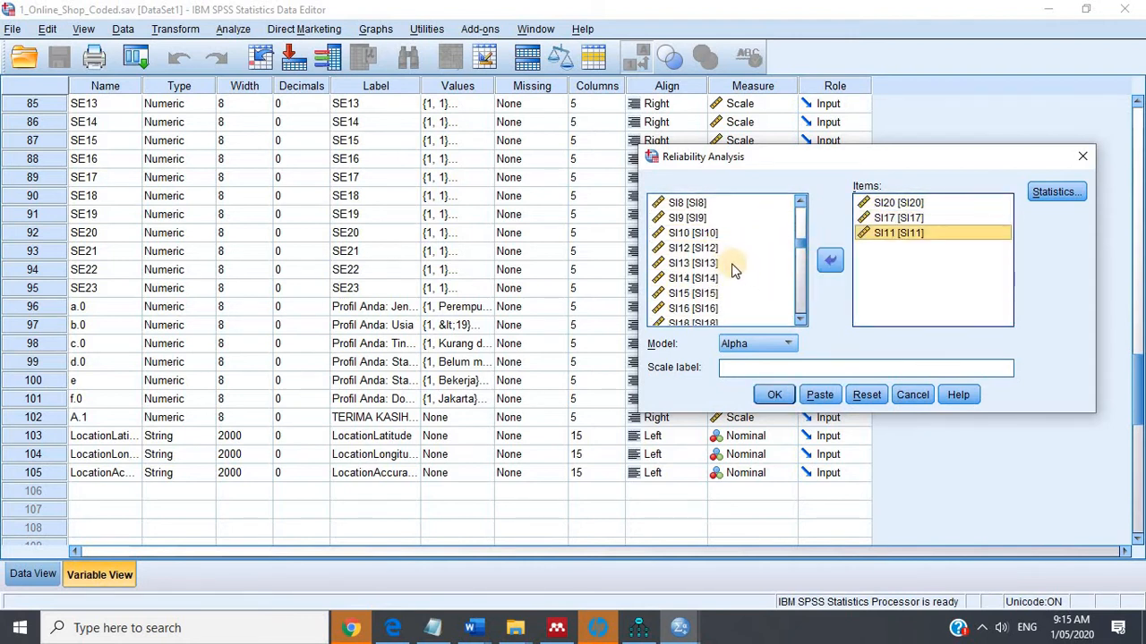
left_click(693, 248)
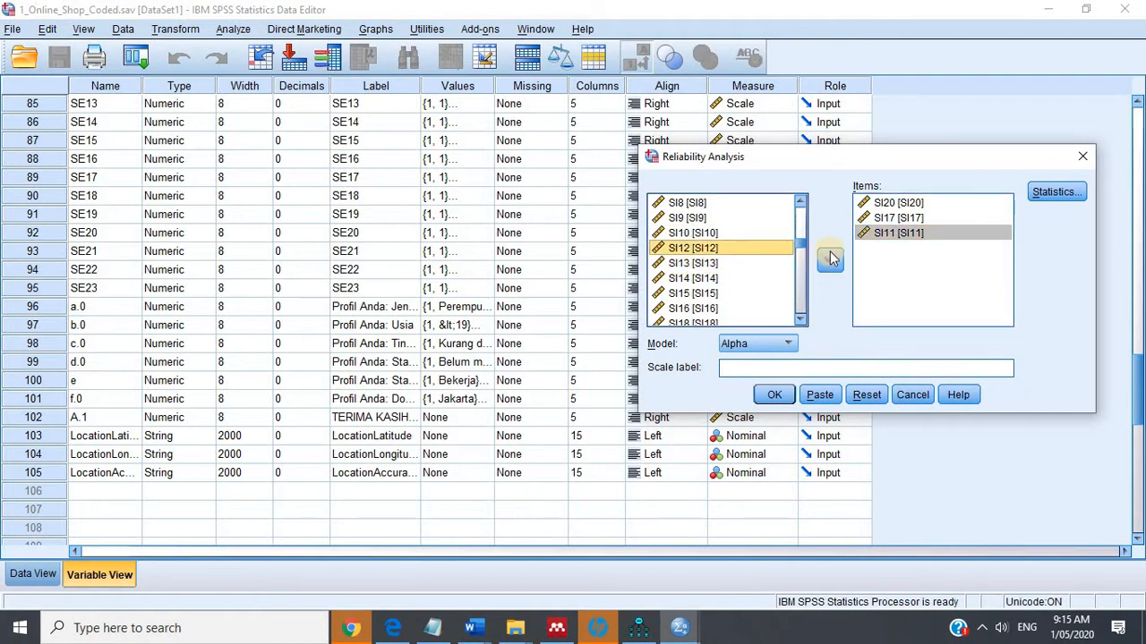
left_click(830, 259)
left_click(703, 262)
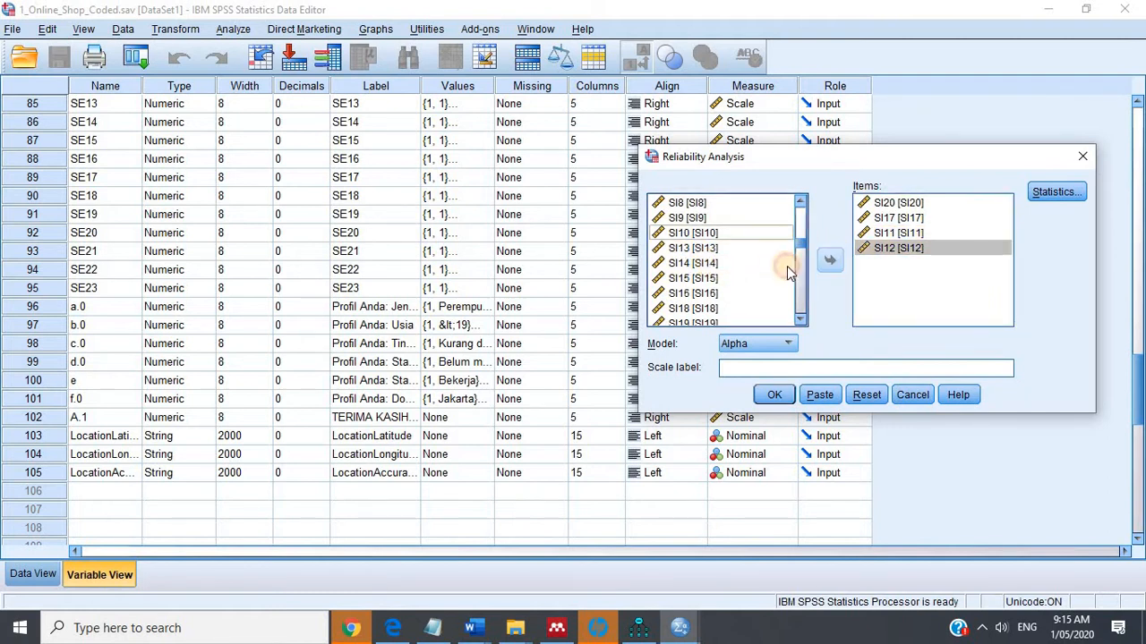
left_click(829, 259)
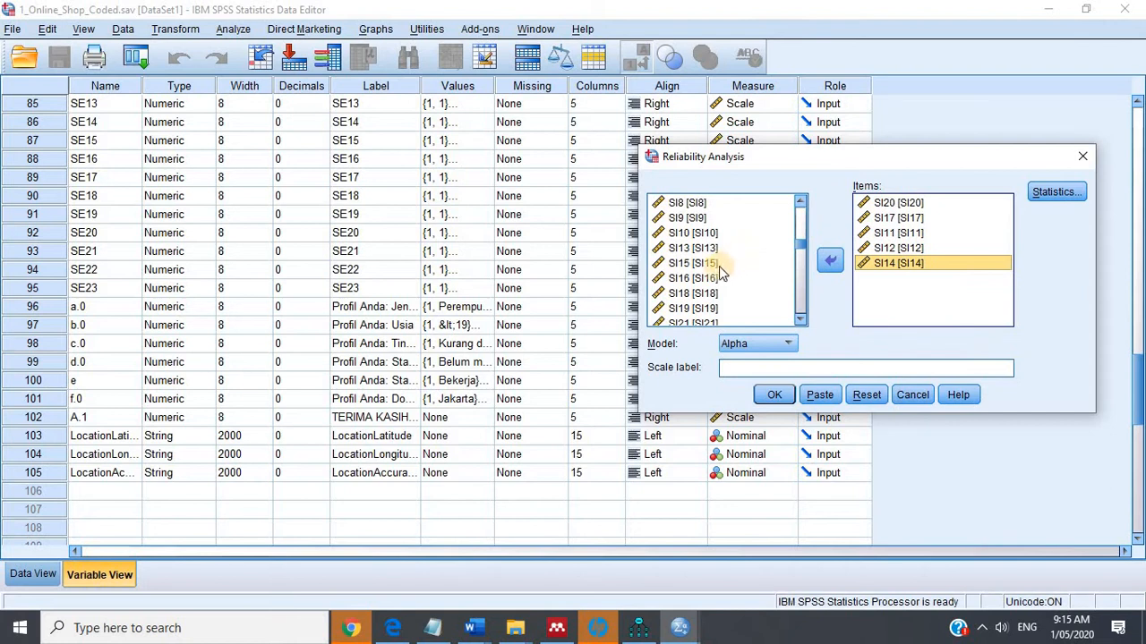
Add variables SI16, SI15 and SI10 to the reliability analysis items.
left_click(708, 278)
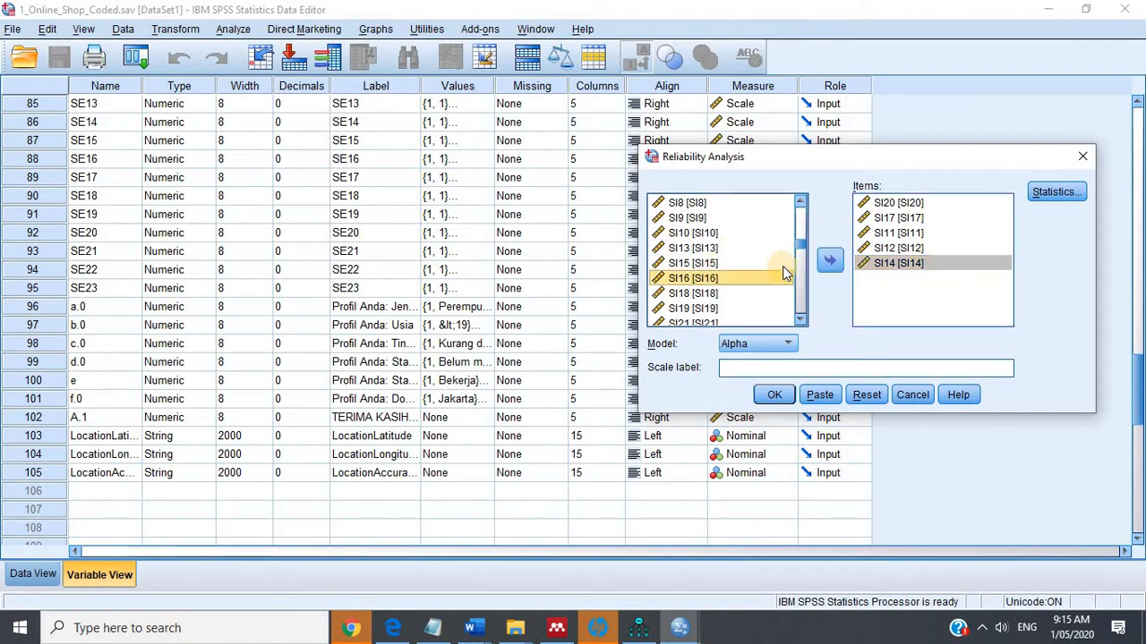
left_click(828, 259)
left_click(743, 262)
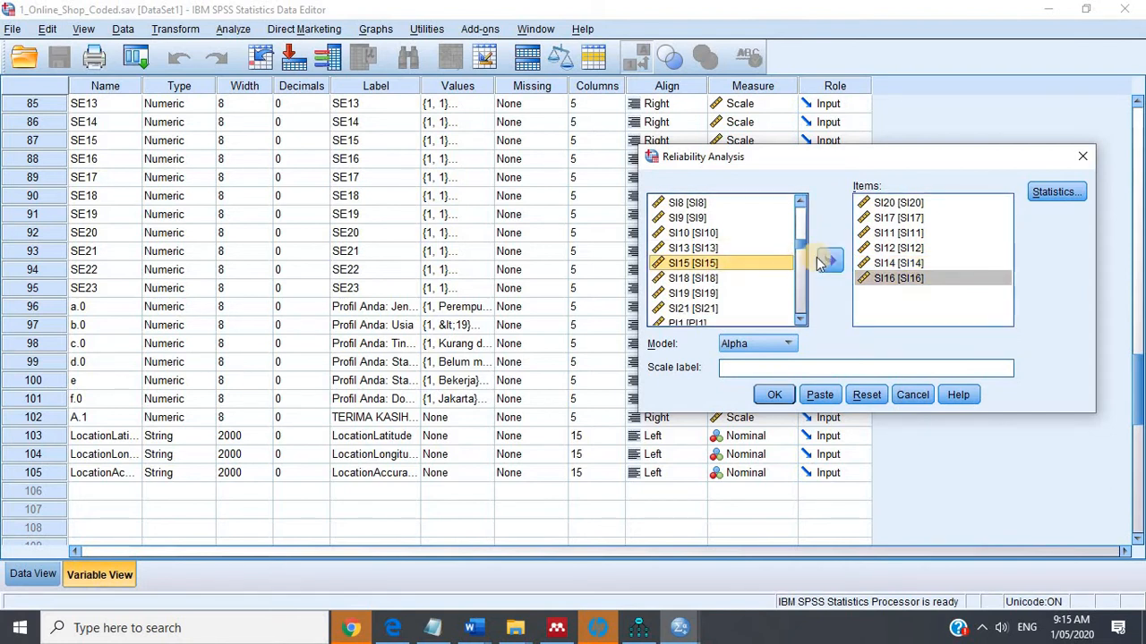
left_click(818, 264)
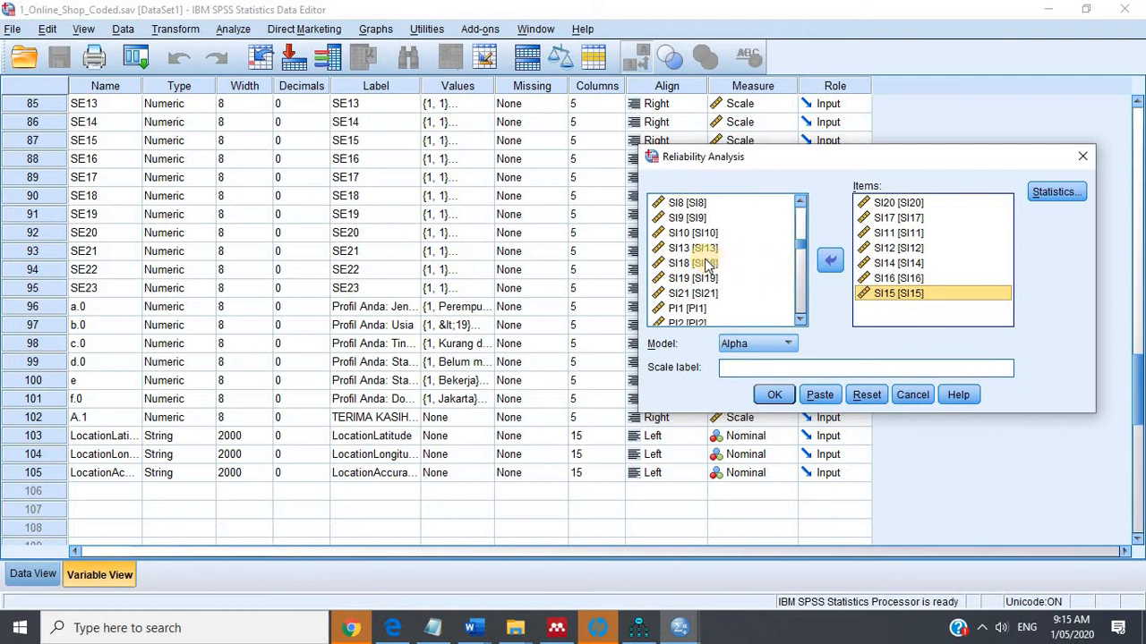
left_click(694, 232)
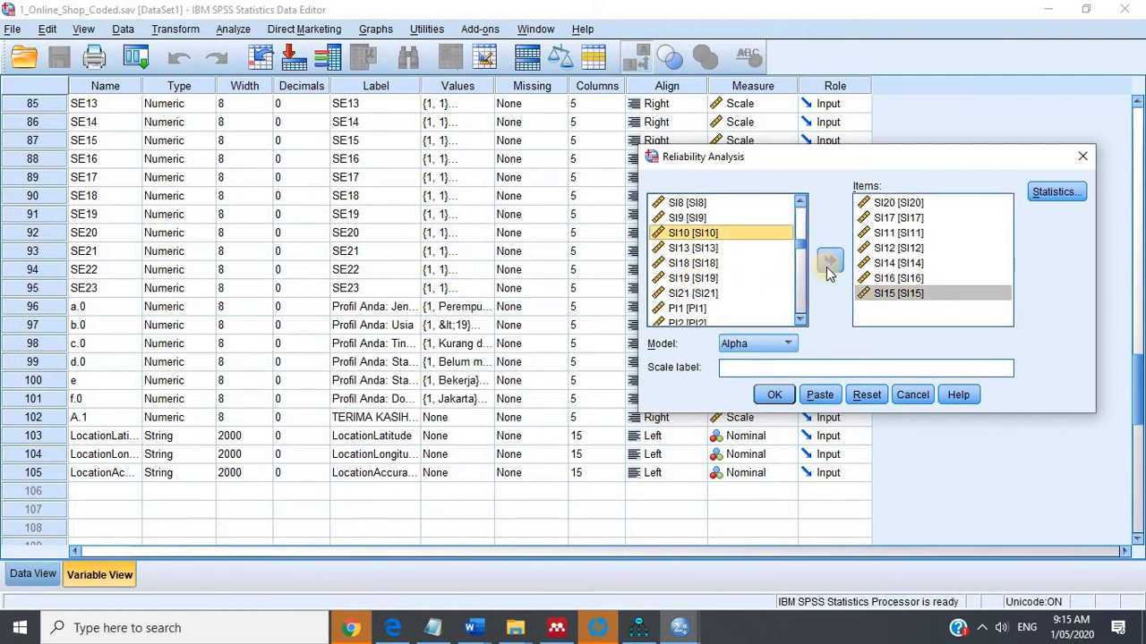
left_click(829, 271)
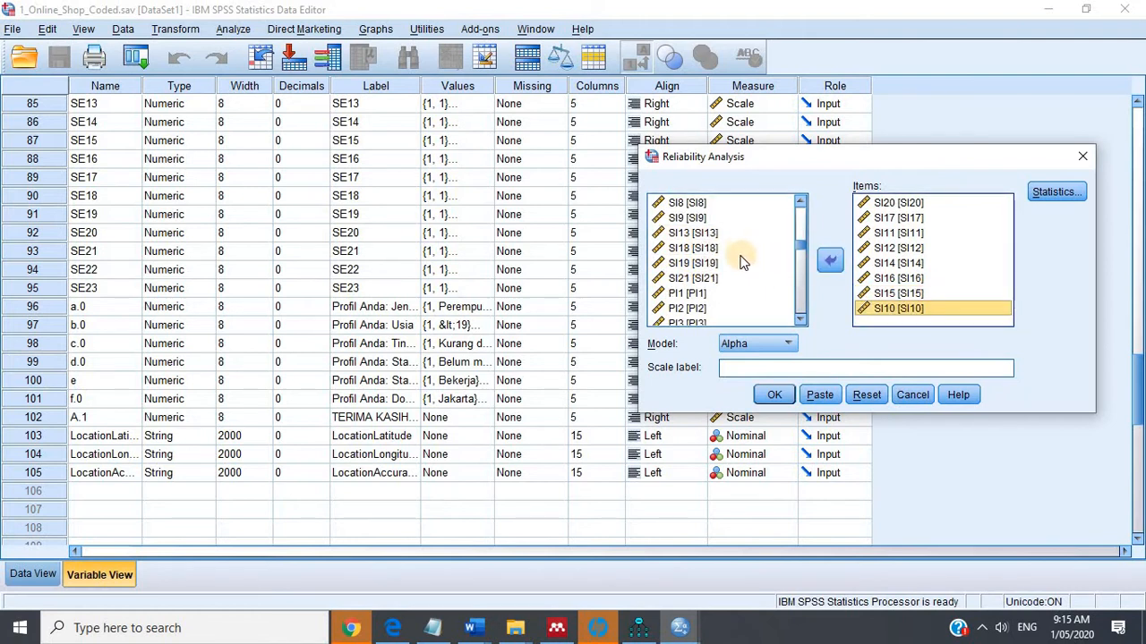
Add variables SI7, SI8 and SI19 to the reliability analysis items.
scroll(703, 237, "up", 2)
left_click(677, 278)
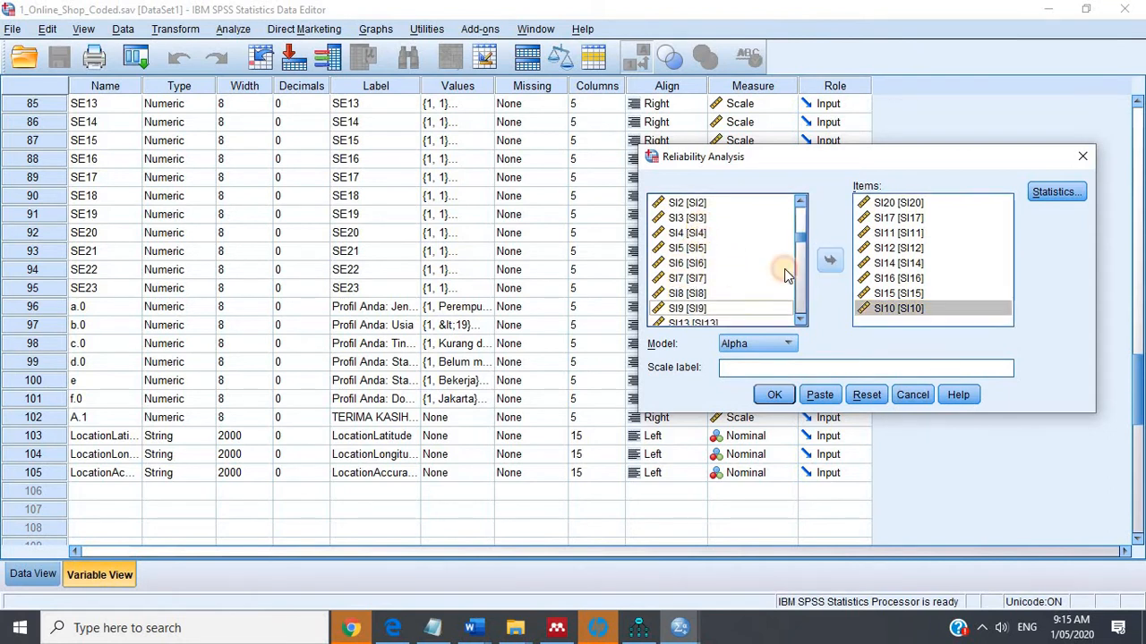
left_click(829, 260)
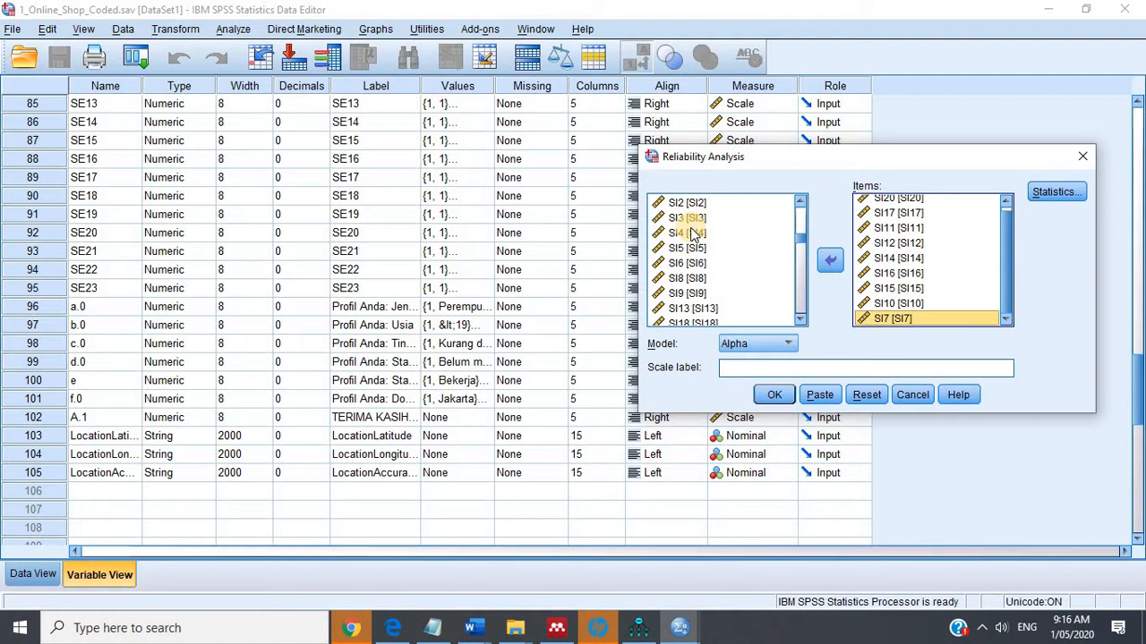
scroll(693, 234, "up", 1)
scroll(693, 234, "down", 1)
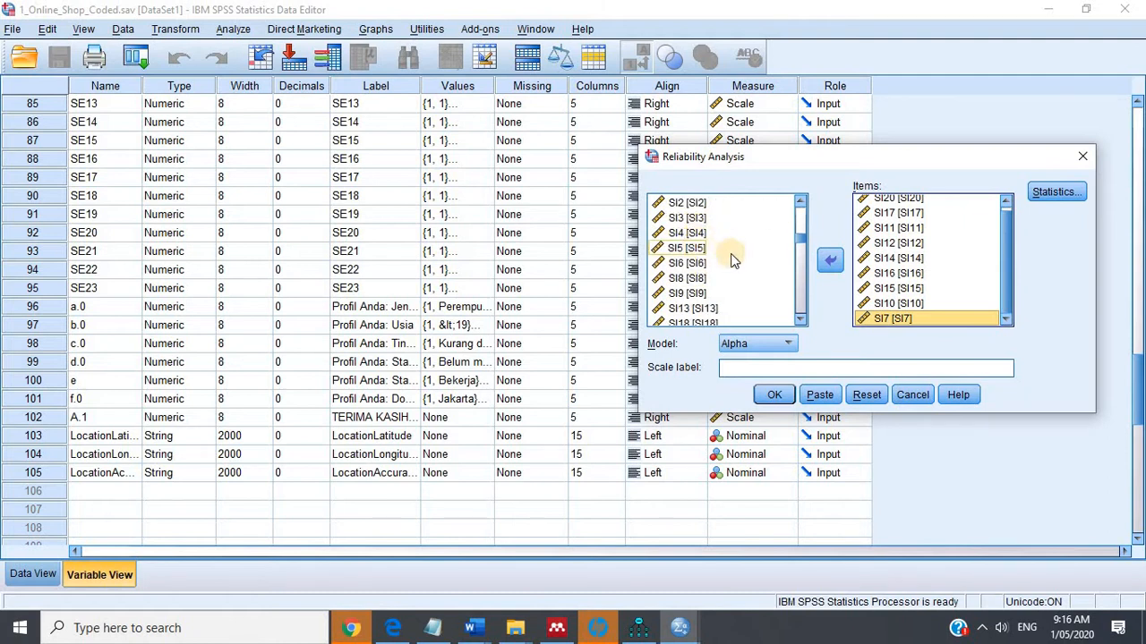
left_click(688, 279)
left_click(830, 260)
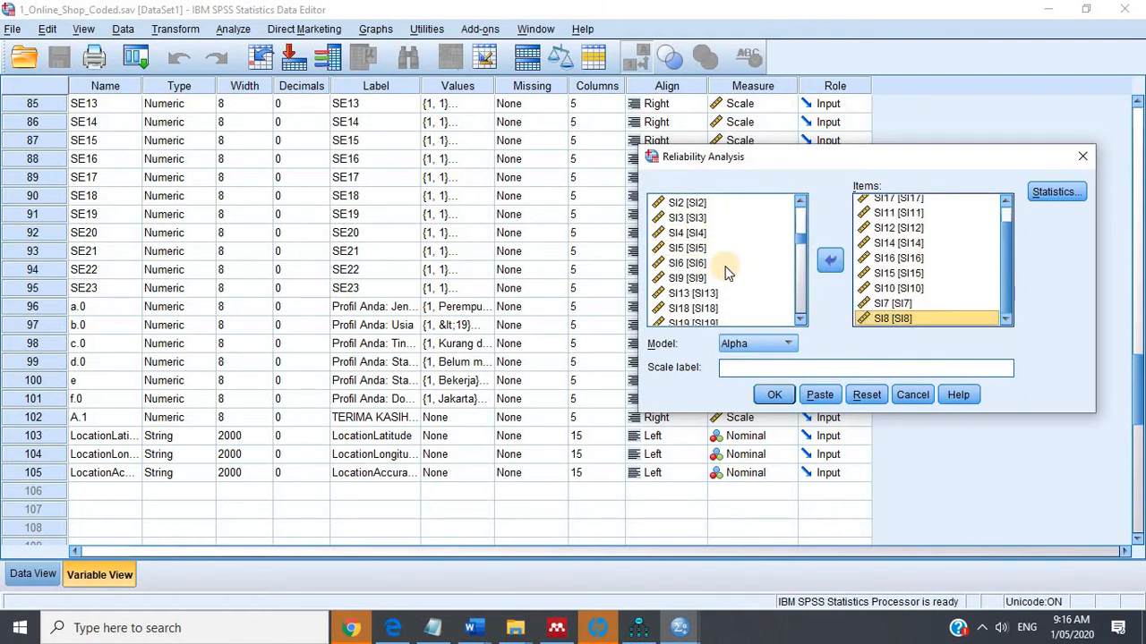
left_click(698, 234)
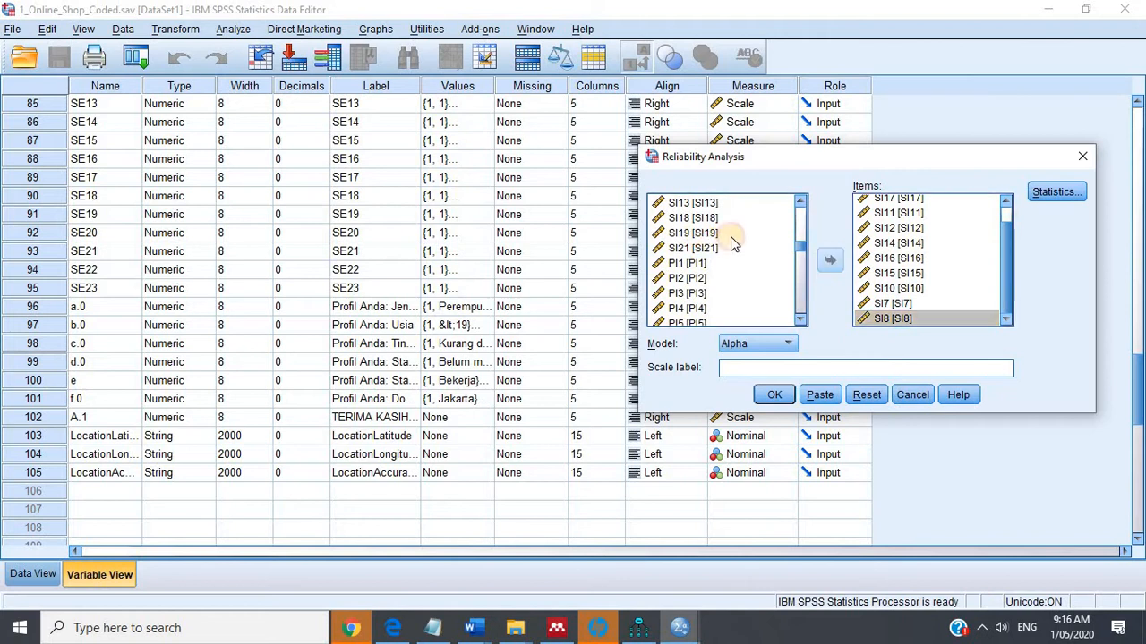
left_click(831, 260)
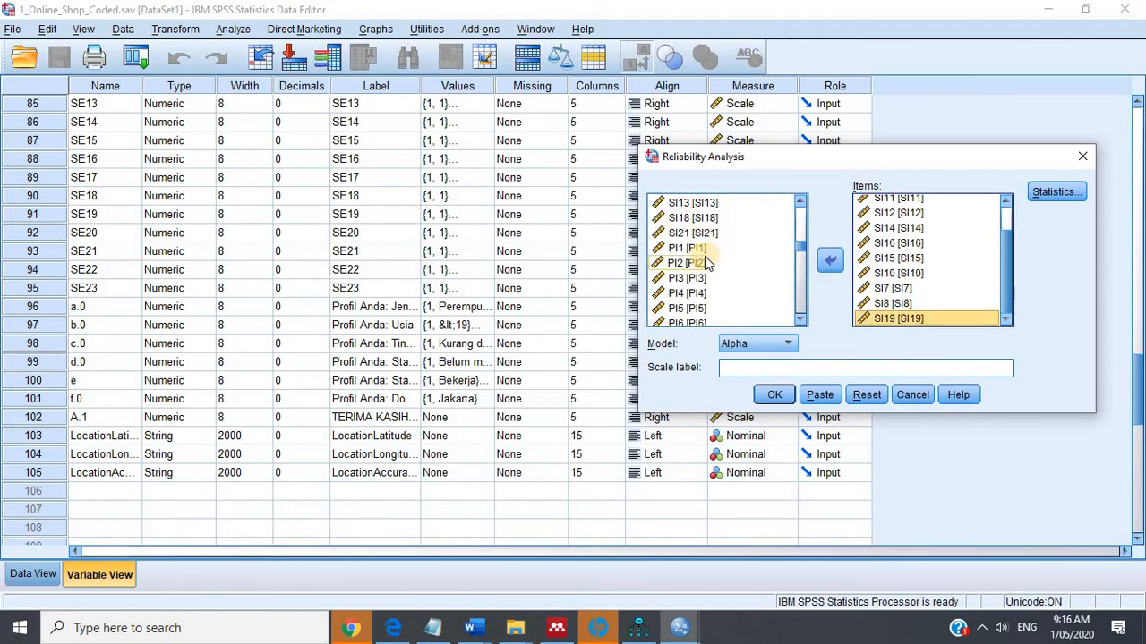
Add variables SI3 and SI5 to the reliability analysis items.
scroll(705, 256, "up", 2)
left_click(689, 218)
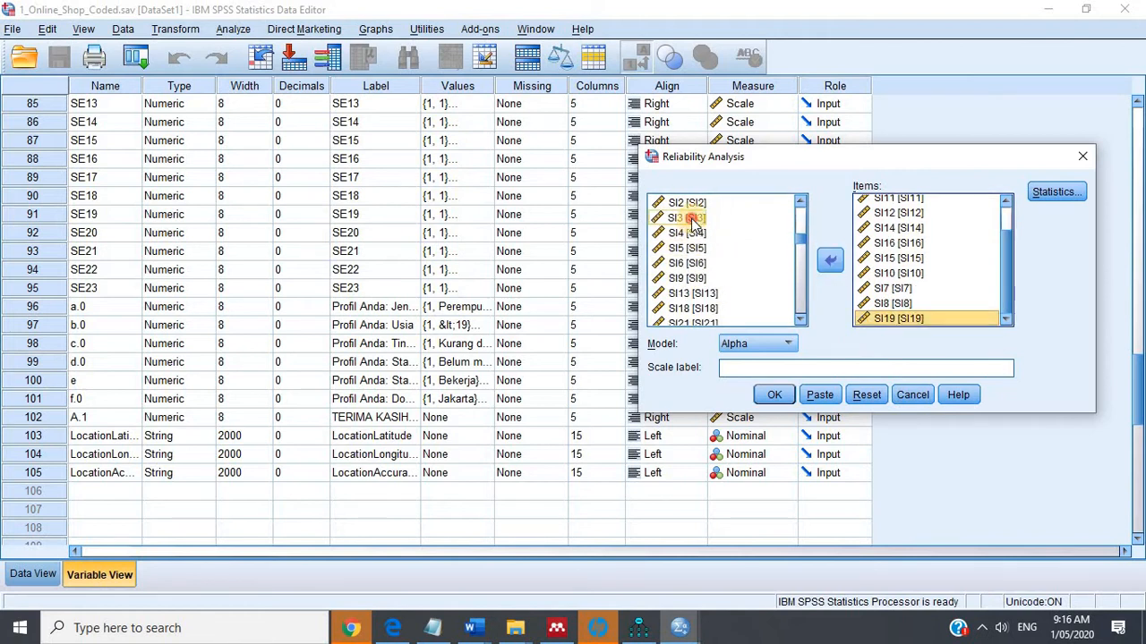
left_click(831, 261)
scroll(730, 258, "up", 2)
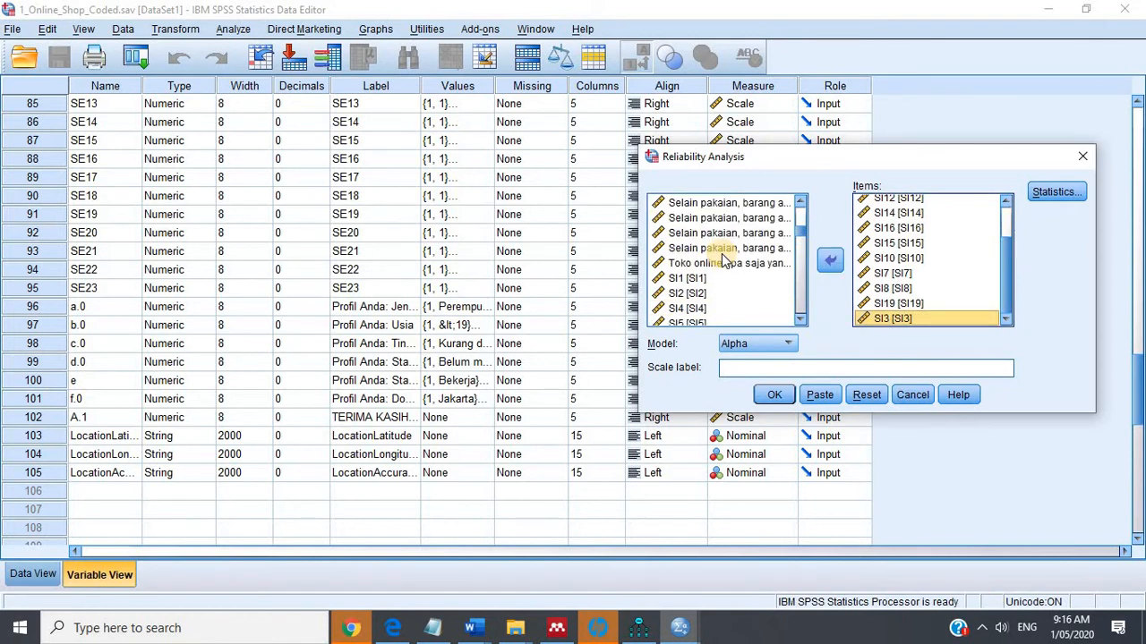
scroll(723, 257, "down", 1)
left_click(687, 278)
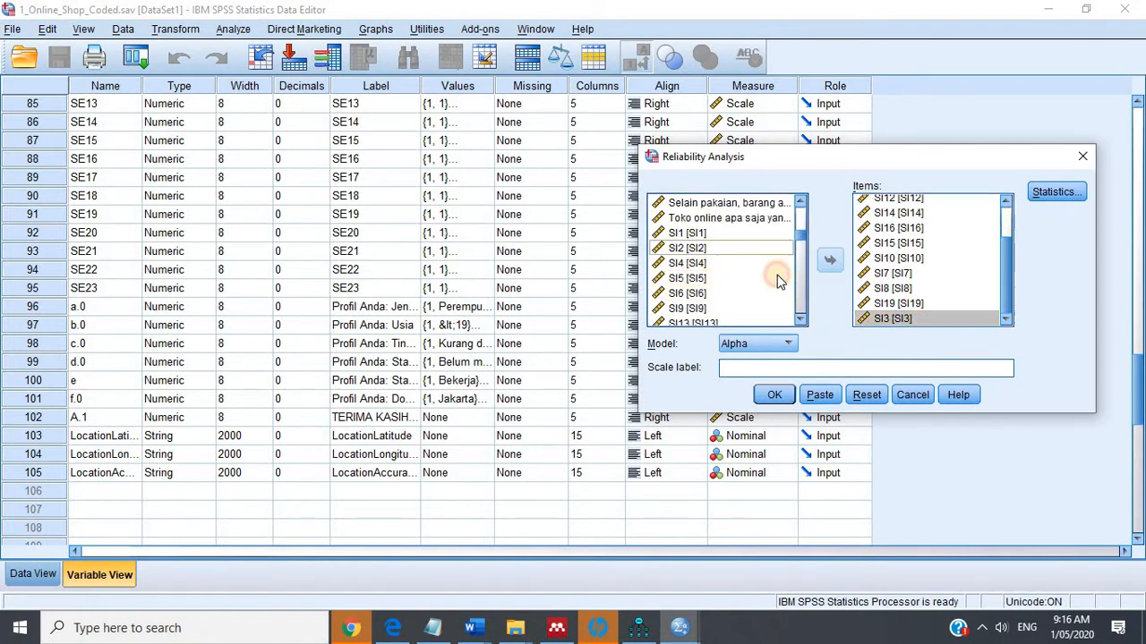
left_click(831, 260)
Add variables SI6, SI4 and SI2 to the reliability analysis items.
left_click(721, 277)
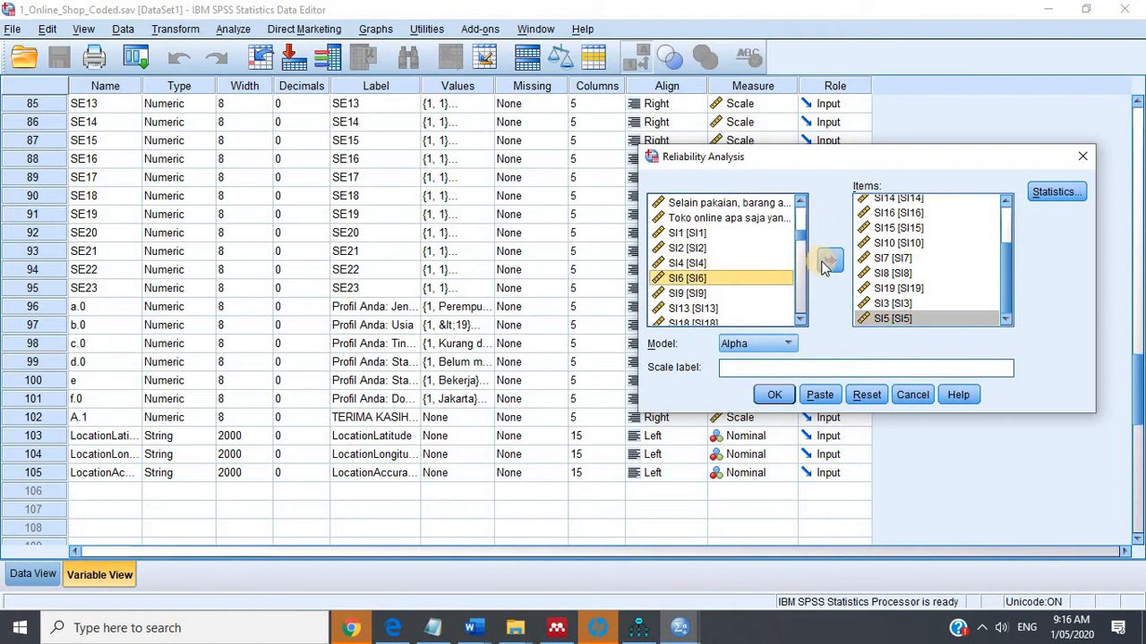
left_click(826, 264)
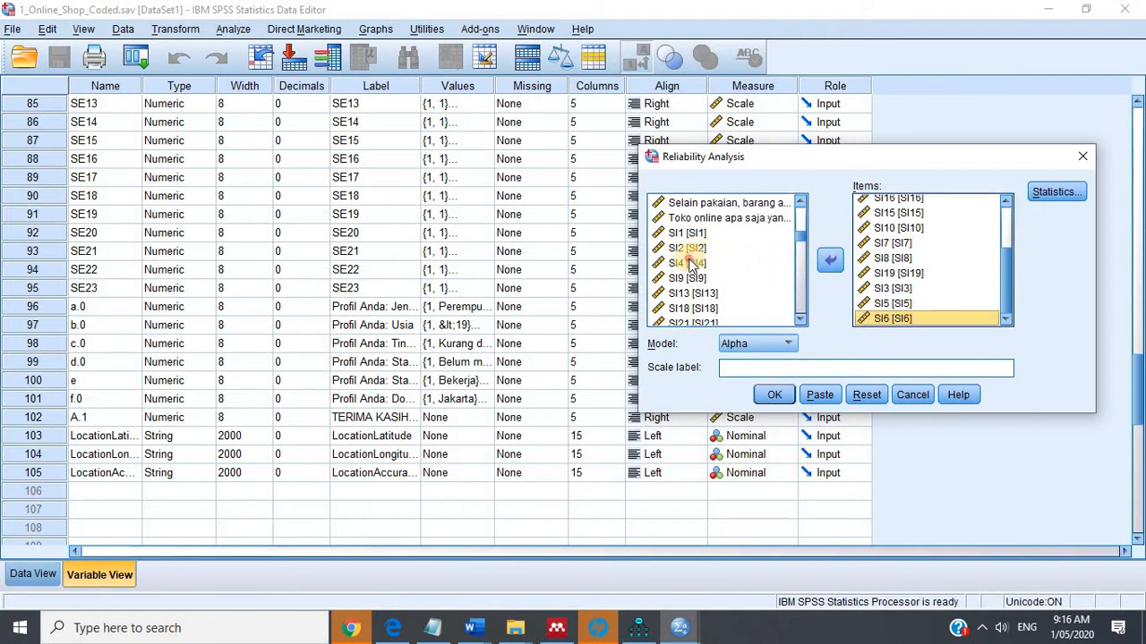
left_click(689, 263)
left_click(829, 260)
left_click(686, 248)
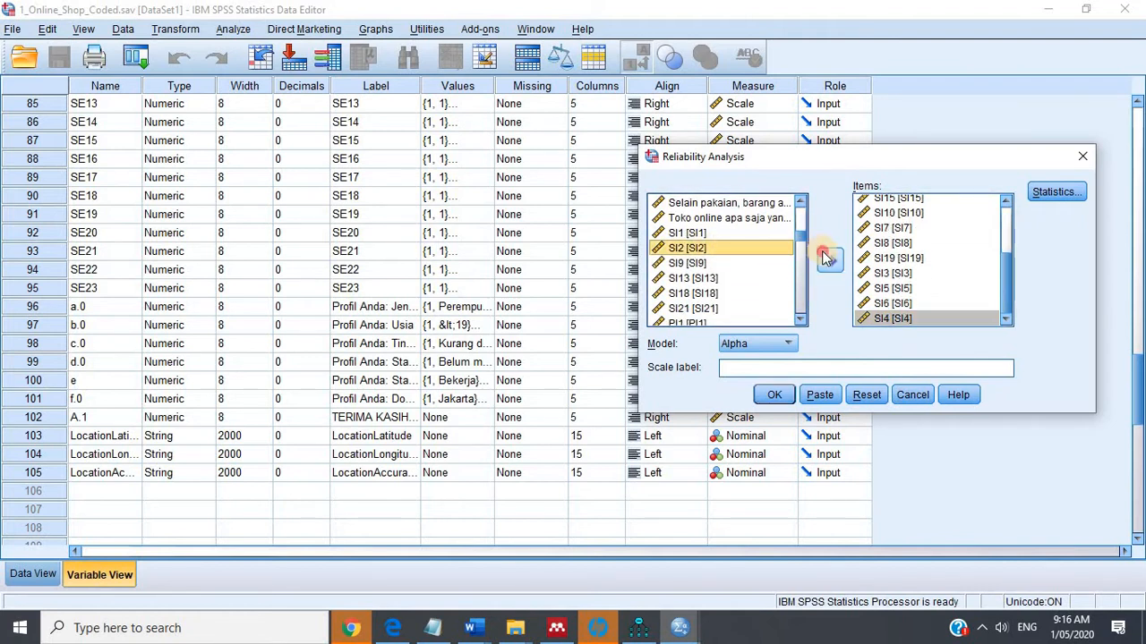
left_click(825, 259)
Enable the item, scale and scale-if-item-deleted descriptives in the reliability statistics.
left_click(1056, 191)
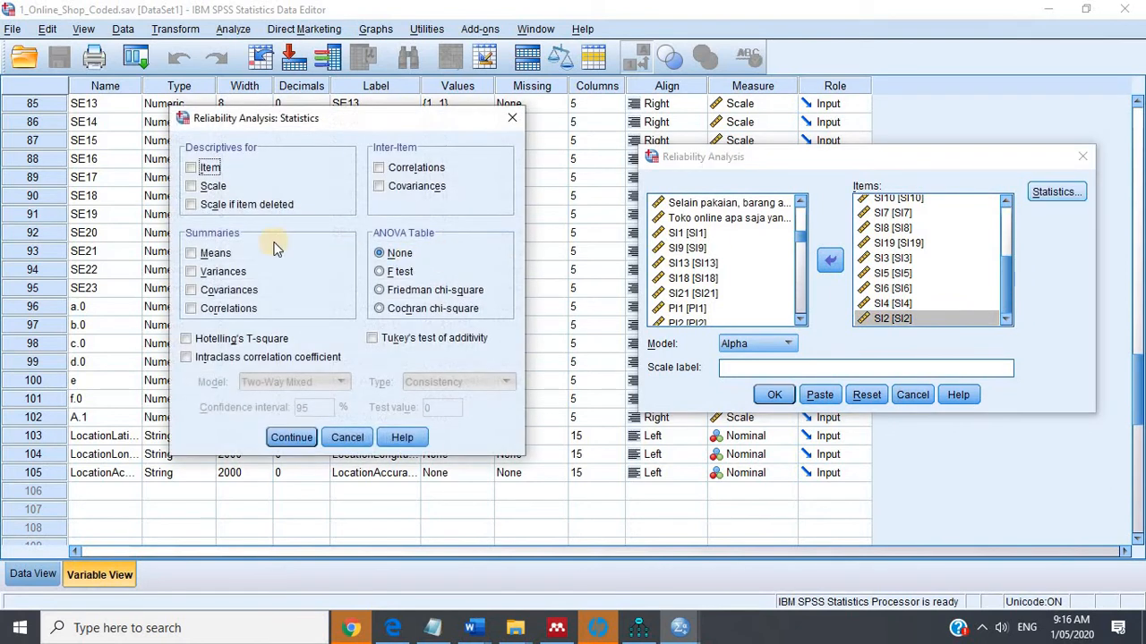
left_click(232, 204)
left_click(214, 185)
left_click(209, 167)
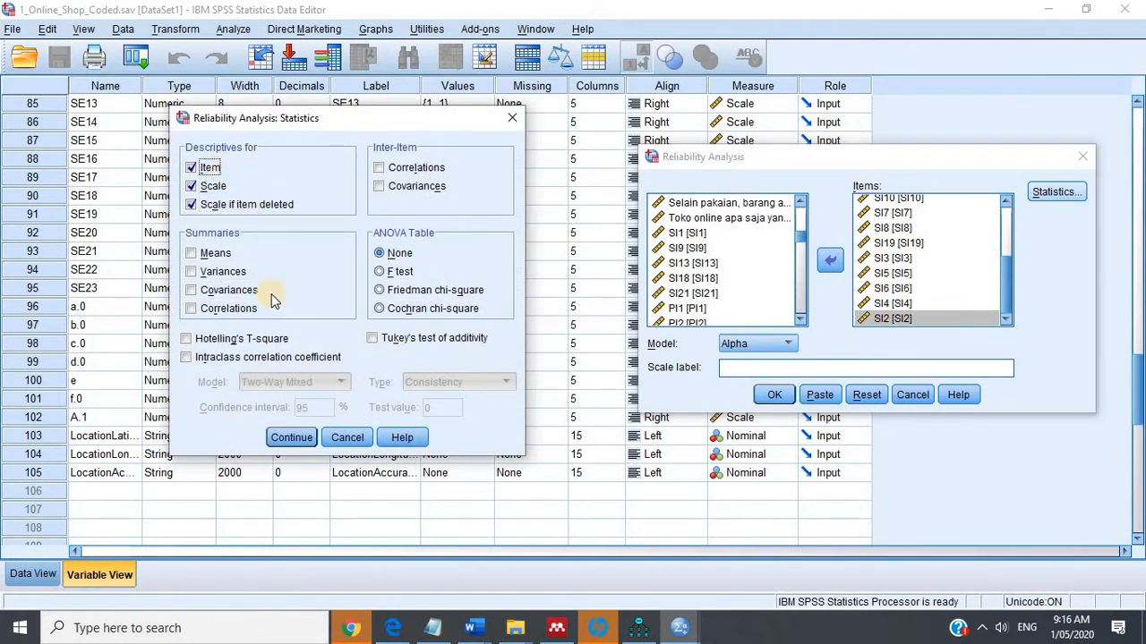
left_click(292, 438)
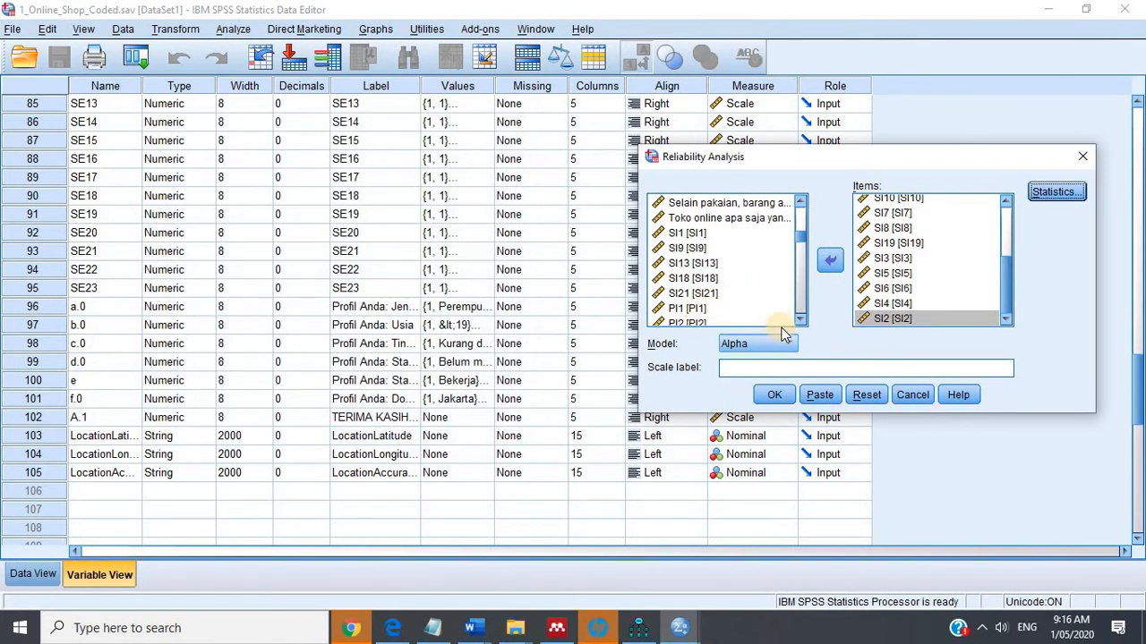
Run the reliability analysis on the SI items and review the Cronbach's alpha and item-total statistics.
left_click(775, 395)
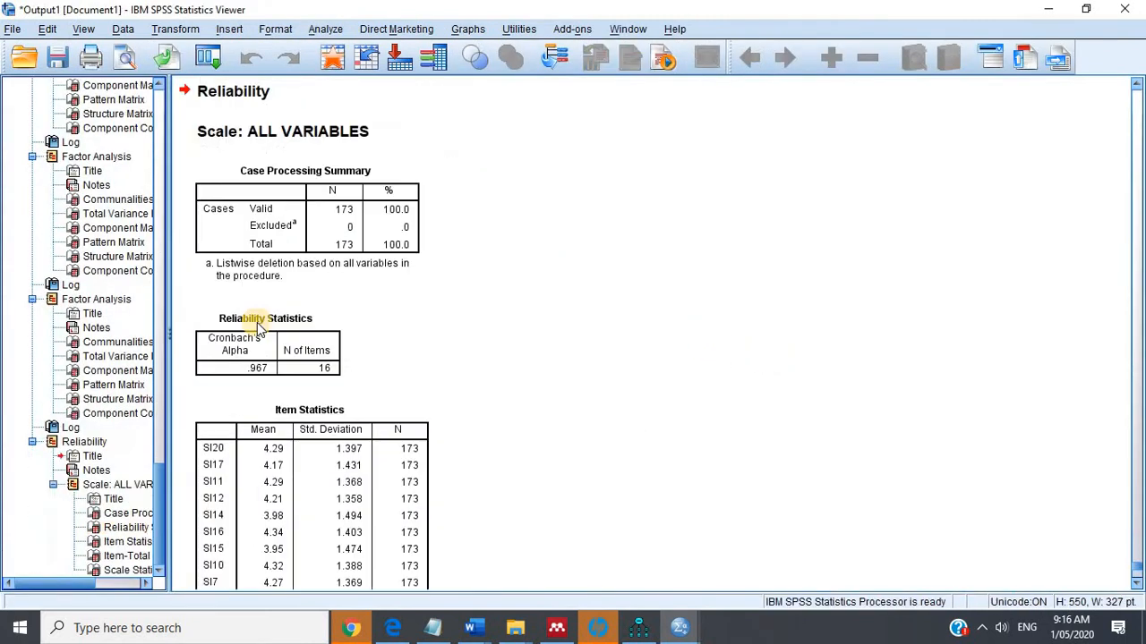
left_click(127, 529)
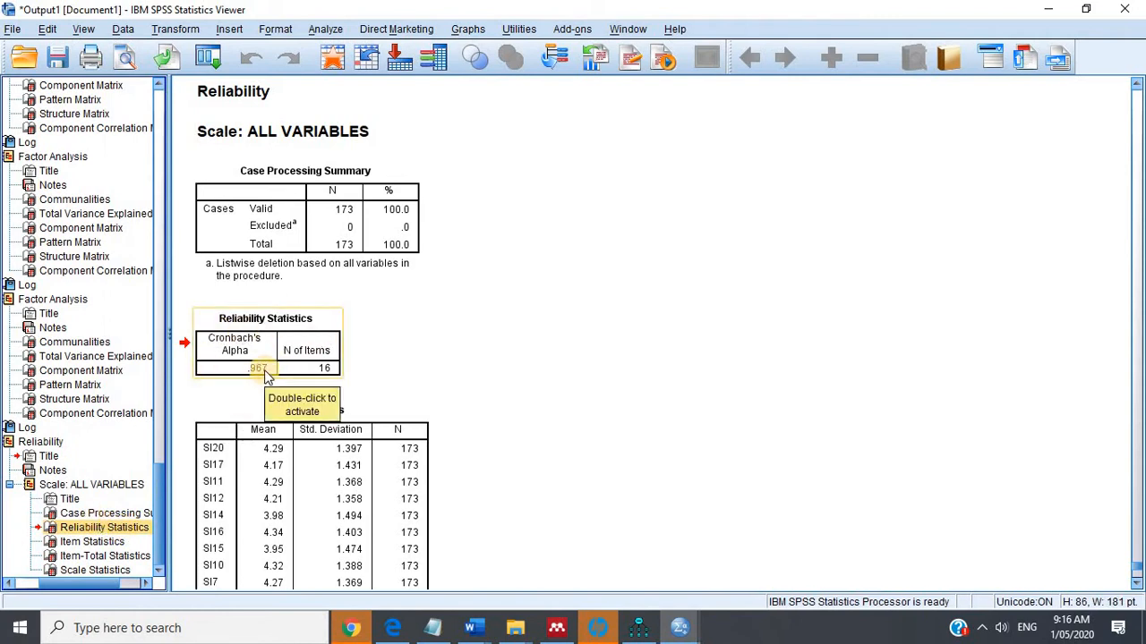
scroll(512, 388, "down", 10)
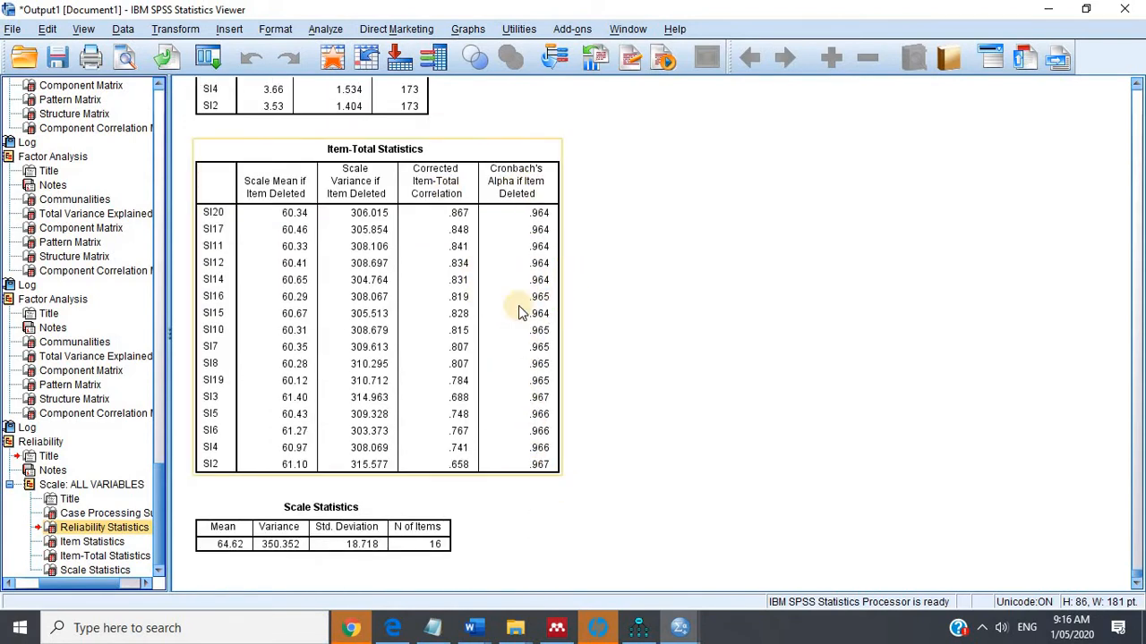
scroll(518, 310, "up", 10)
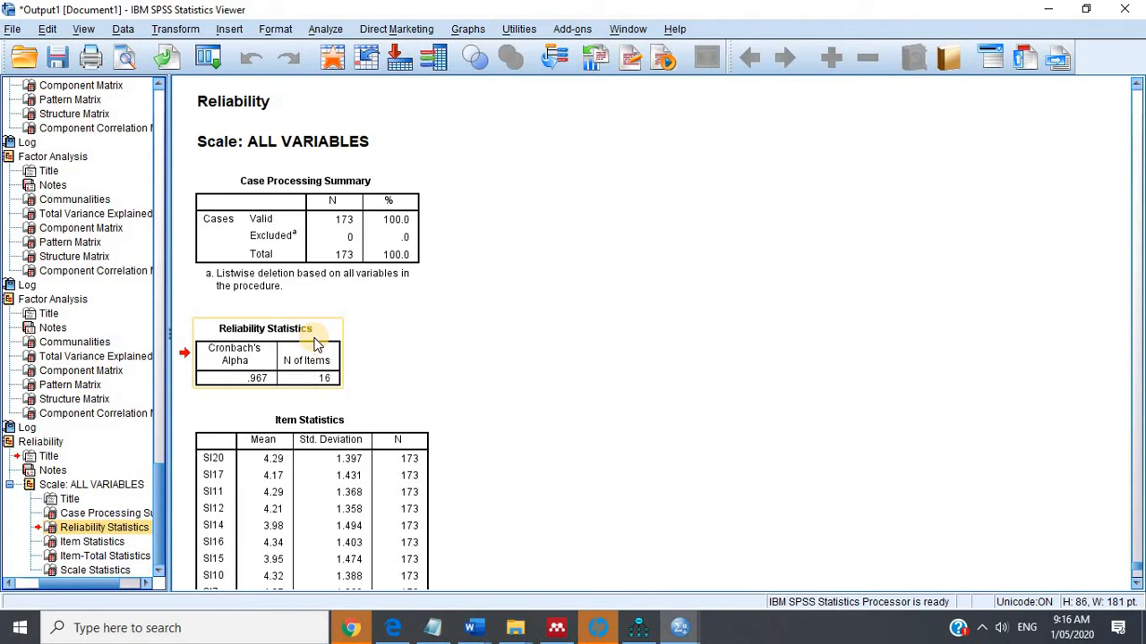
Rerun the reliability analysis with the same SI items.
left_click(325, 29)
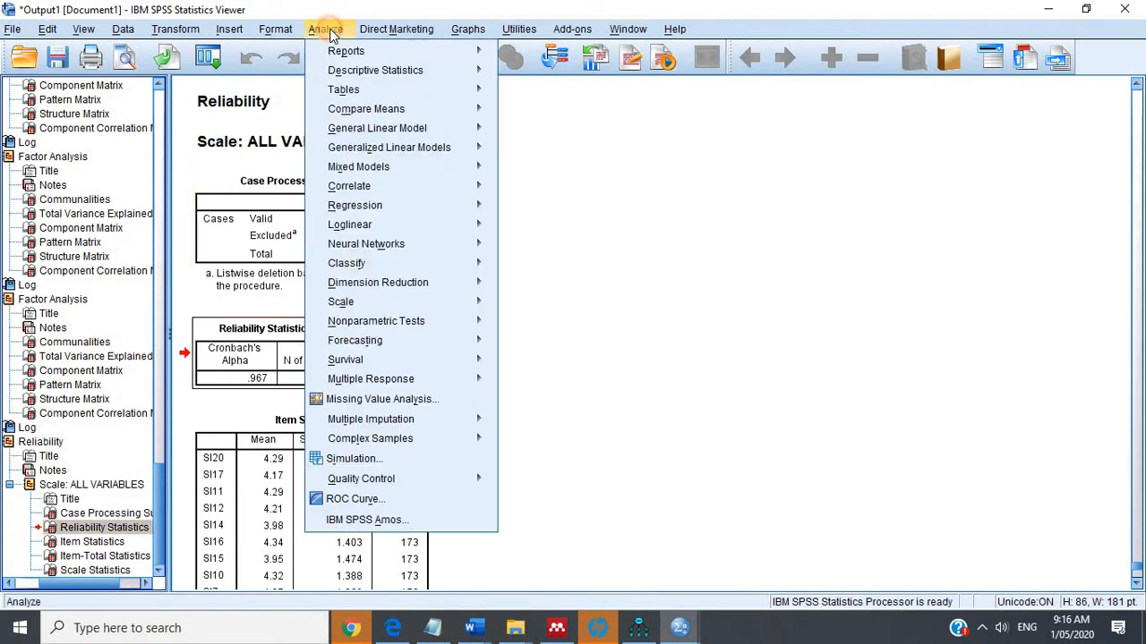
mouse_move(447, 302)
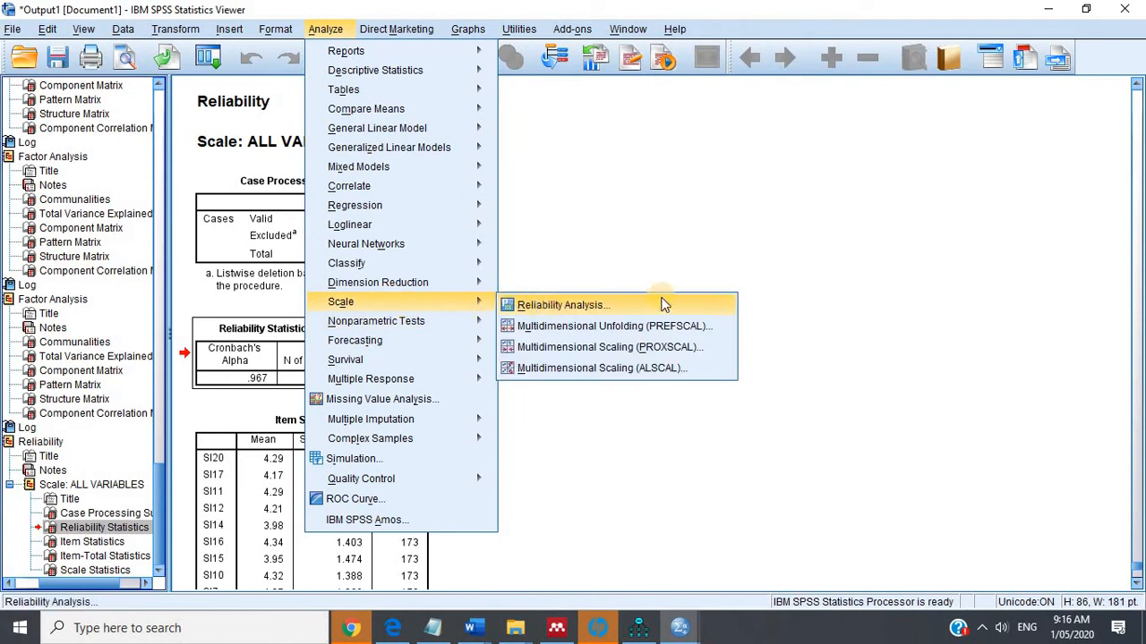
left_click(542, 305)
left_click(897, 263)
key("ctrl+a")
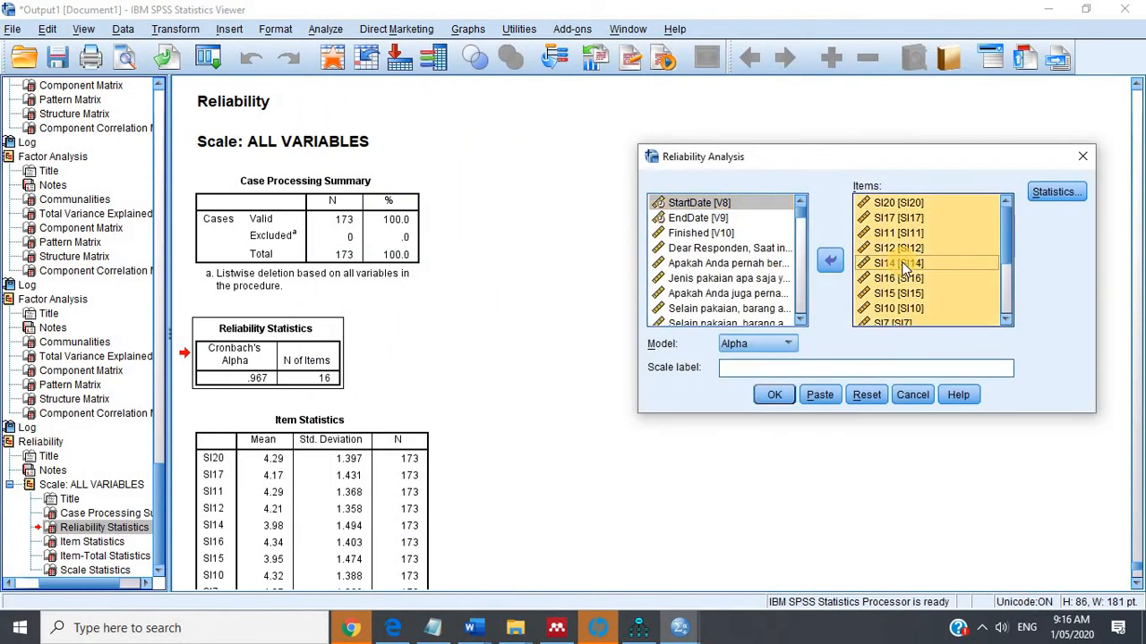
left_click(771, 396)
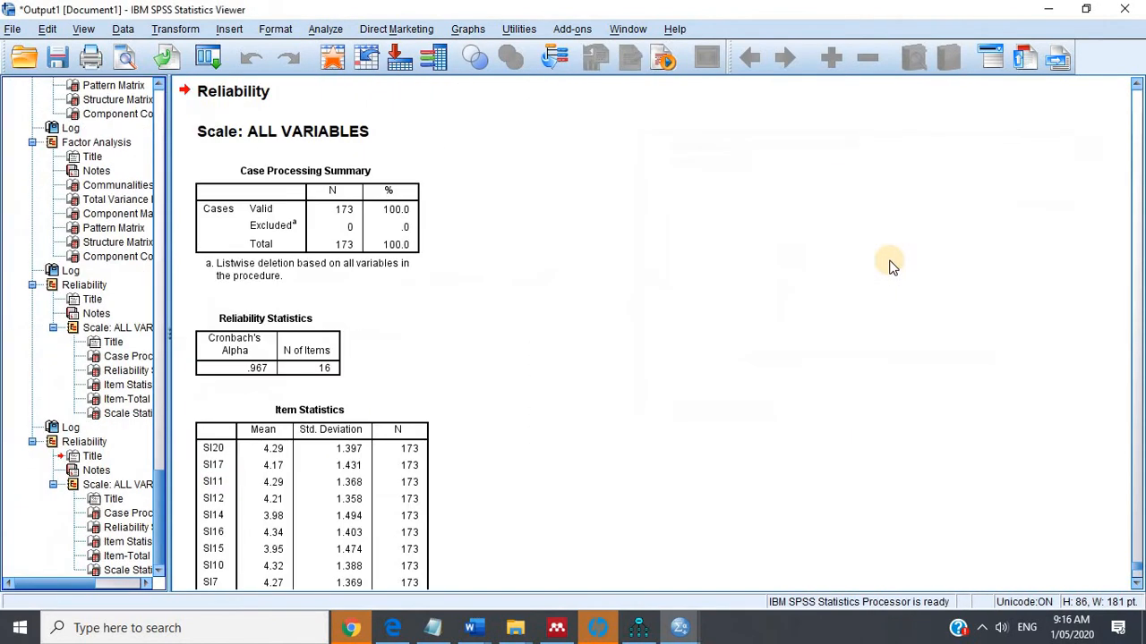
Reopen the reliability analysis from the 1_Online_Shop_Coded.sav data set and remove all SI variables from its items.
mouse_move(680, 634)
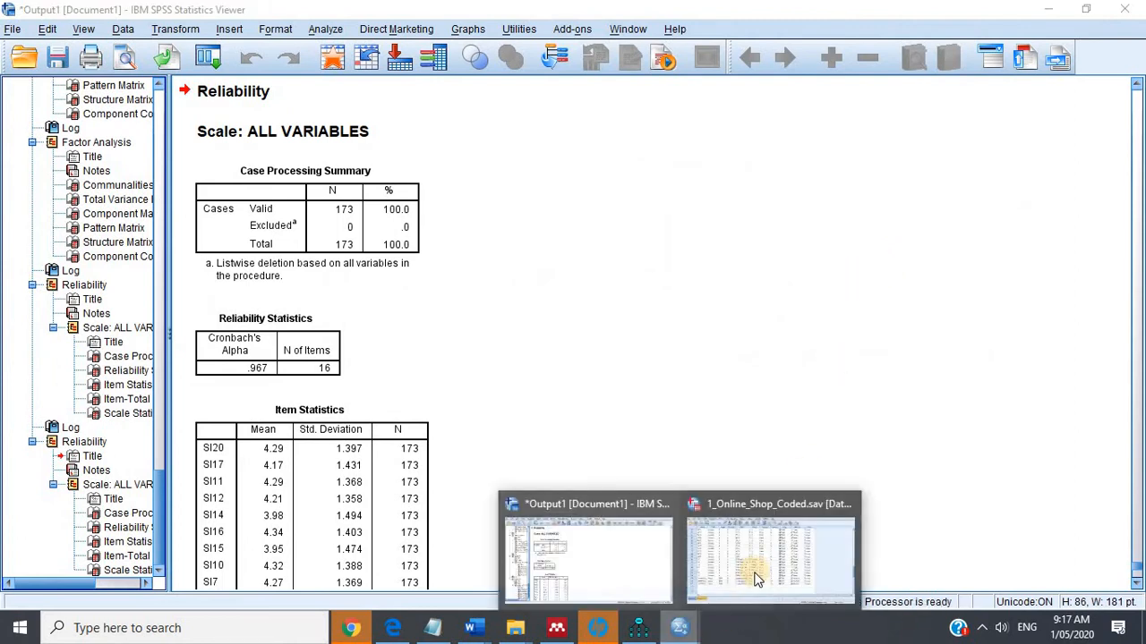
left_click(756, 569)
left_click(245, 30)
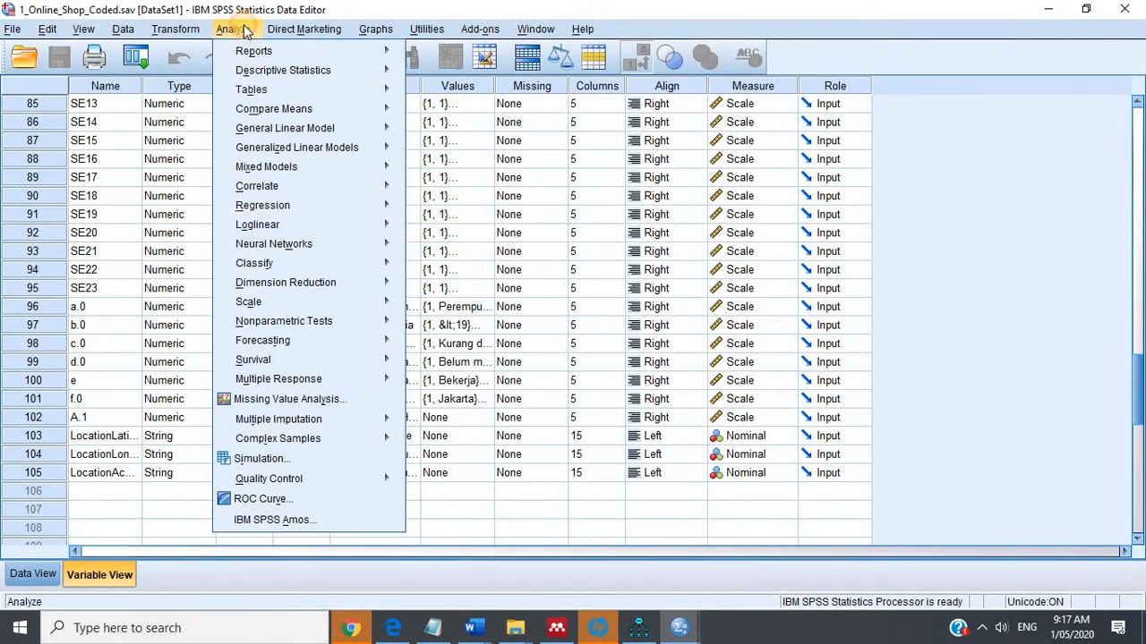
mouse_move(379, 302)
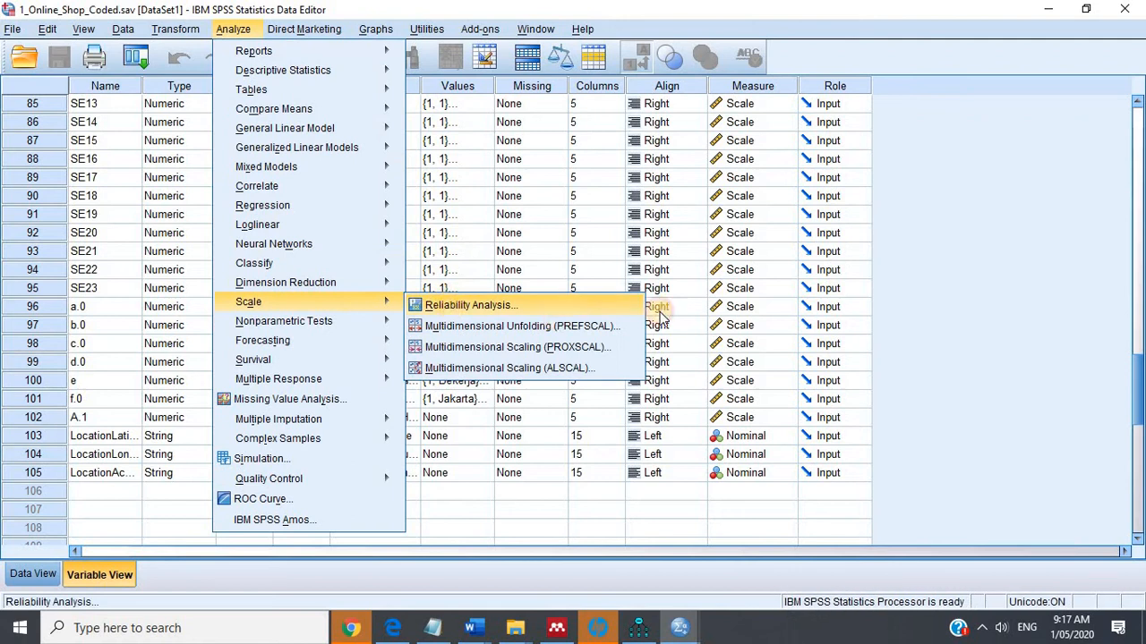
left_click(626, 306)
left_click(884, 263)
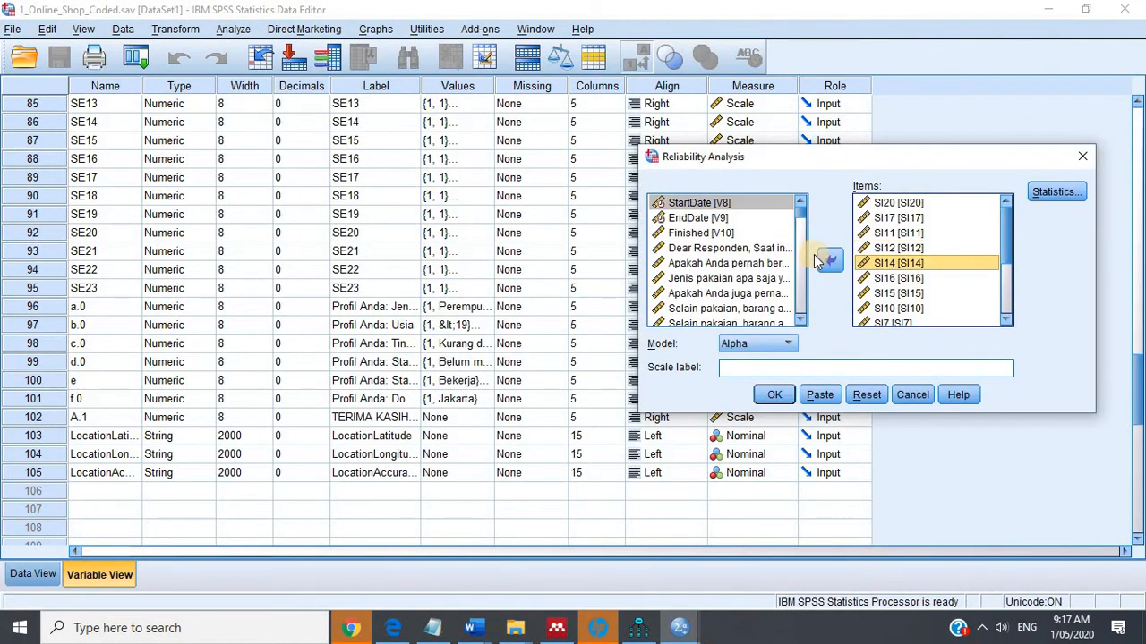
key("ctrl+a")
left_click(828, 260)
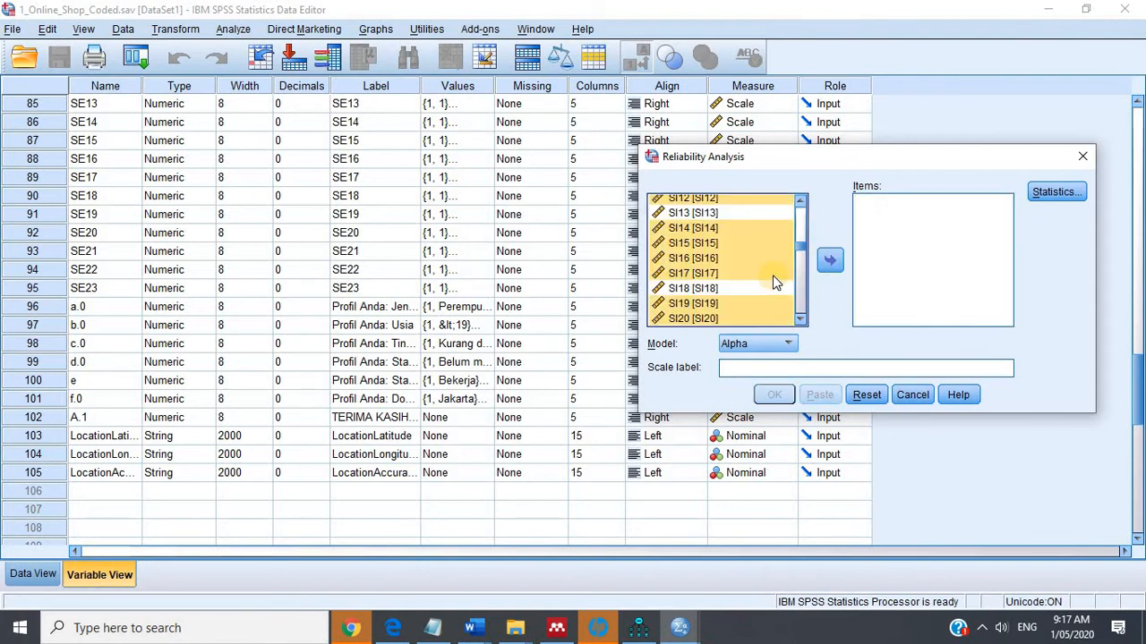
Add variable PI1 to the reliability analysis items.
scroll(743, 277, "down", 2)
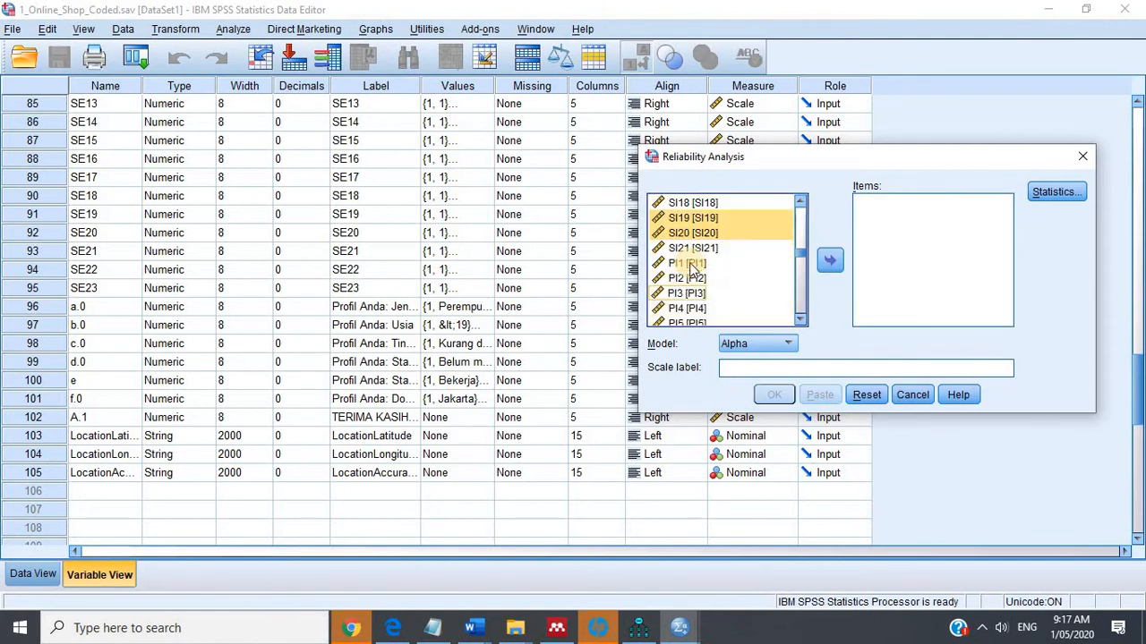
left_click(692, 265)
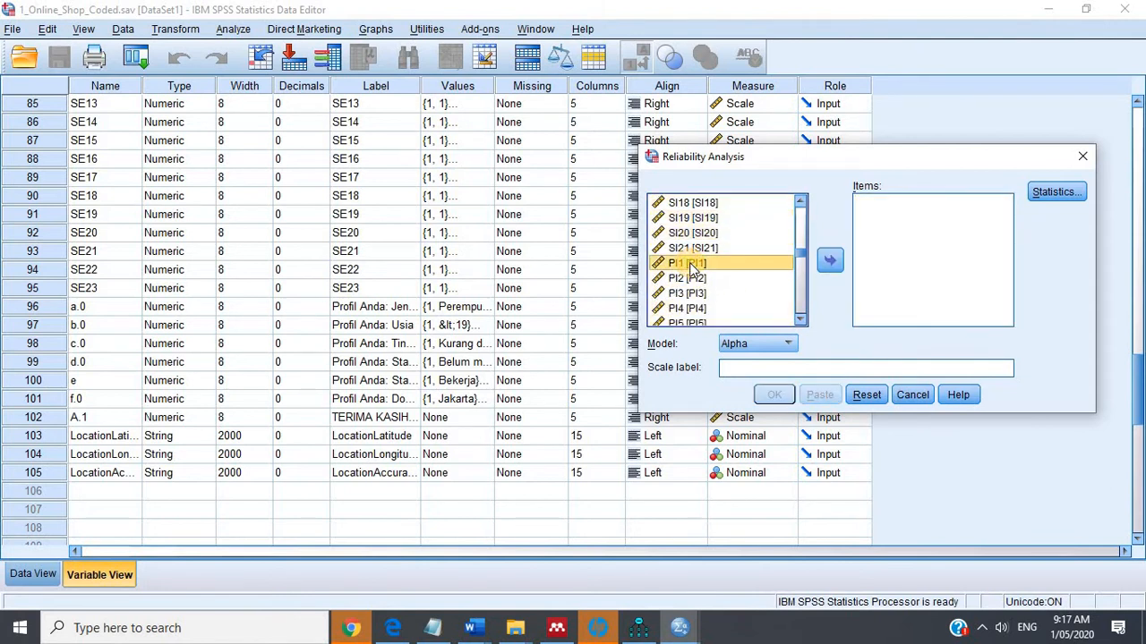
left_click(830, 258)
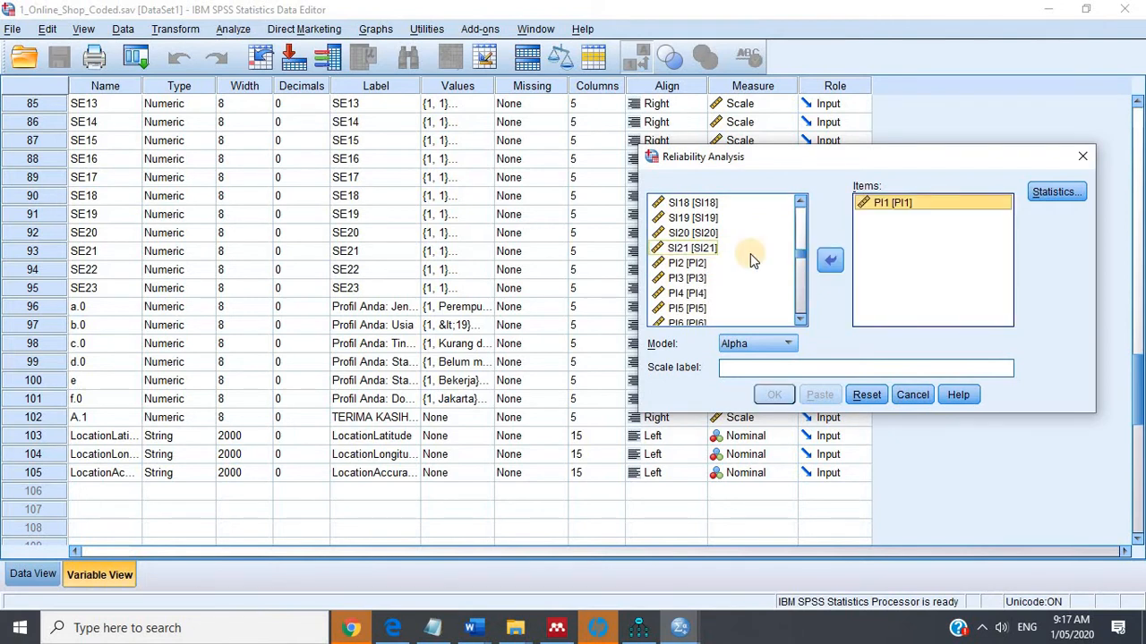
scroll(731, 271, "down", 1)
left_click(697, 251)
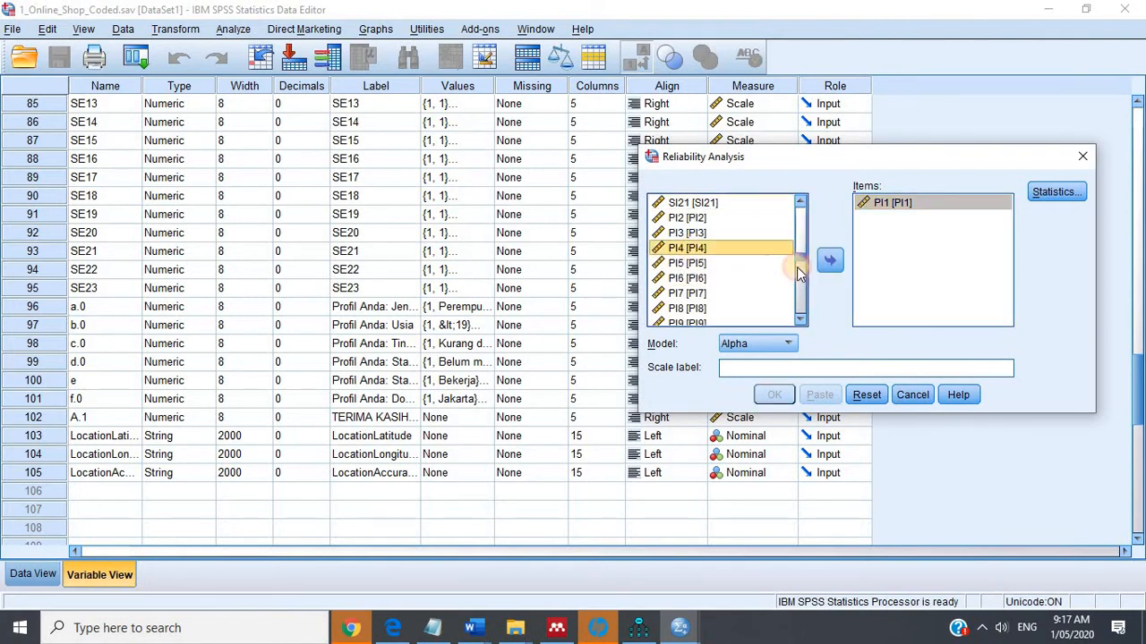
left_click(828, 260)
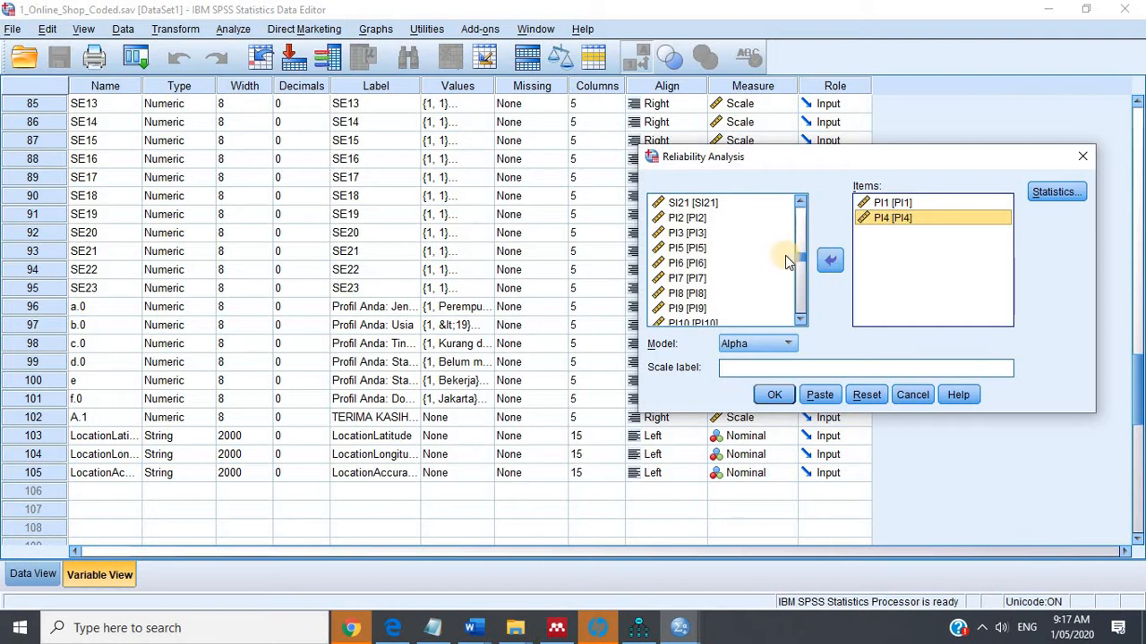
left_click(691, 234)
left_click(828, 261)
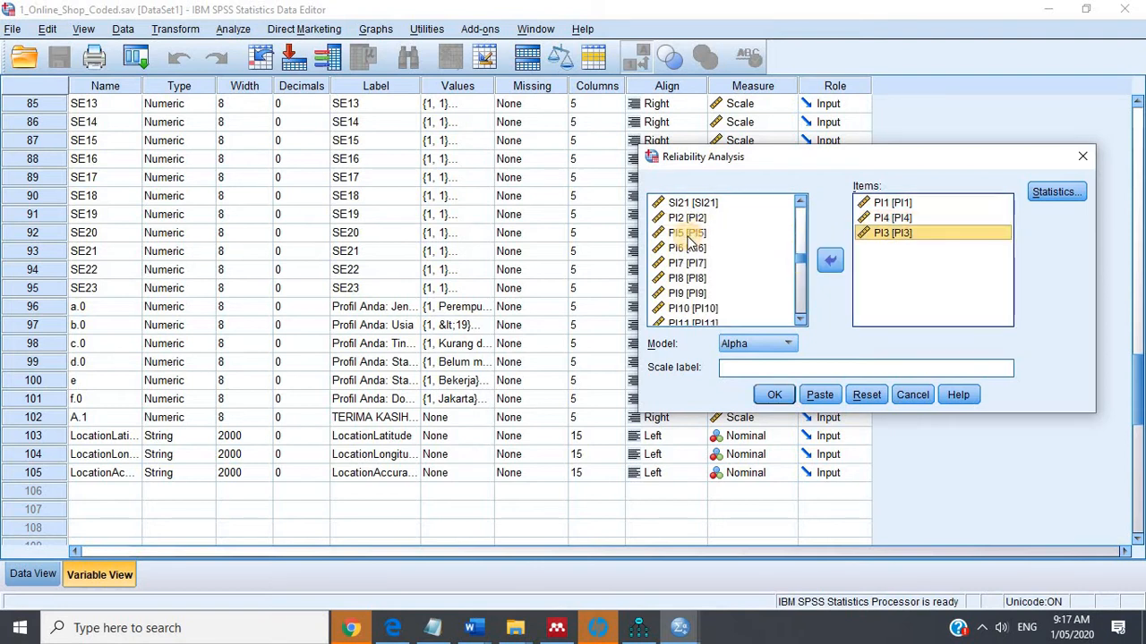
scroll(703, 227, "down", 1)
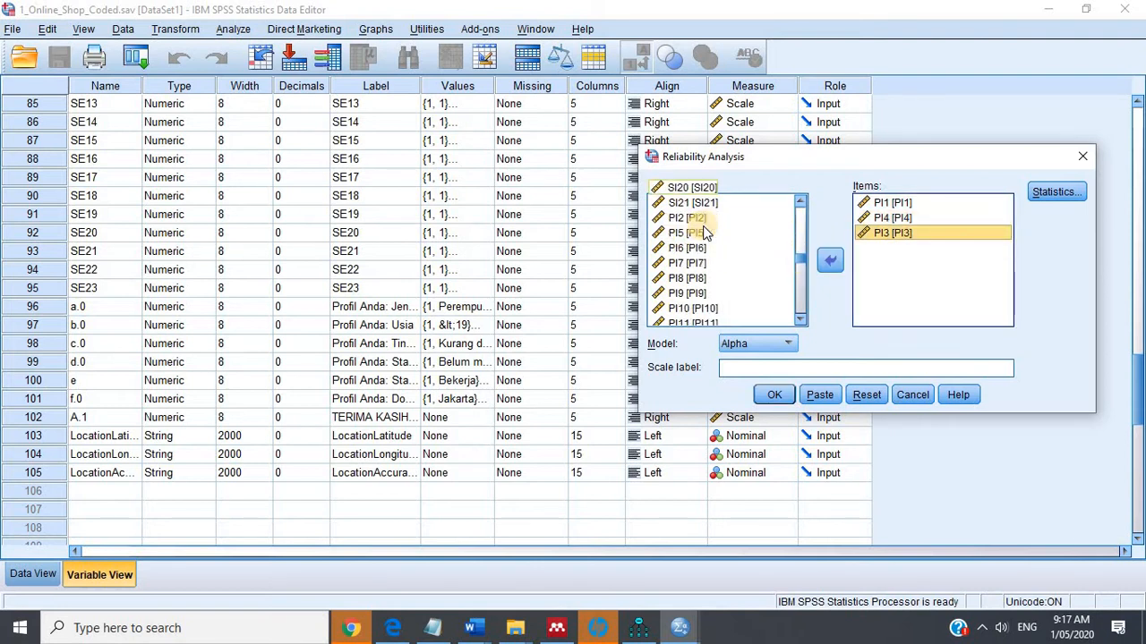
left_click(831, 259)
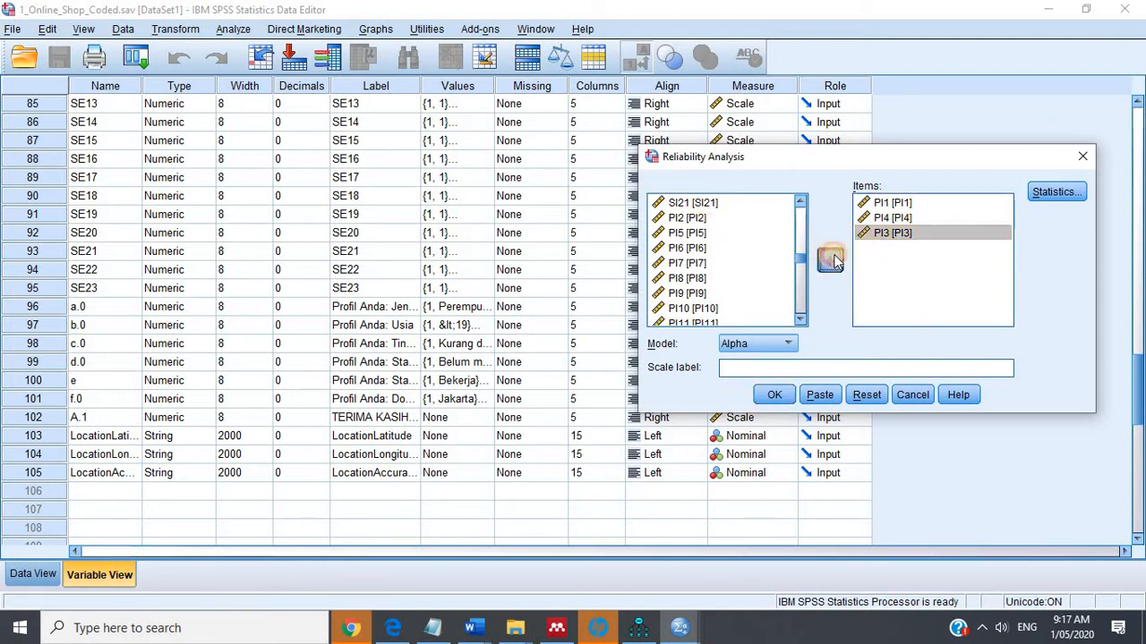
left_click(893, 222)
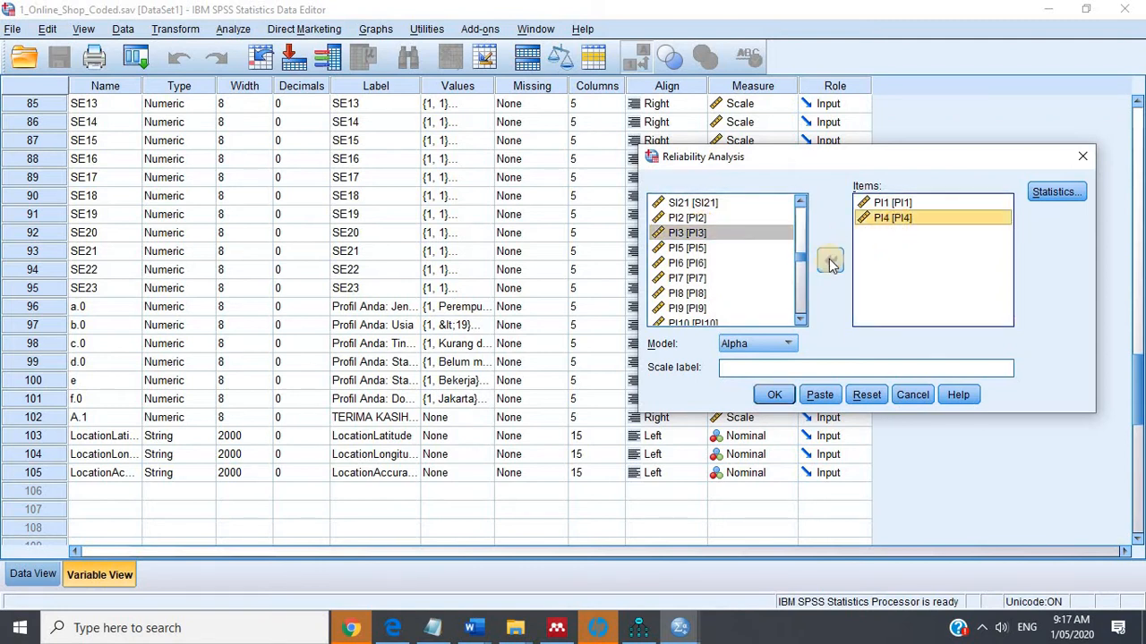
left_click(831, 260)
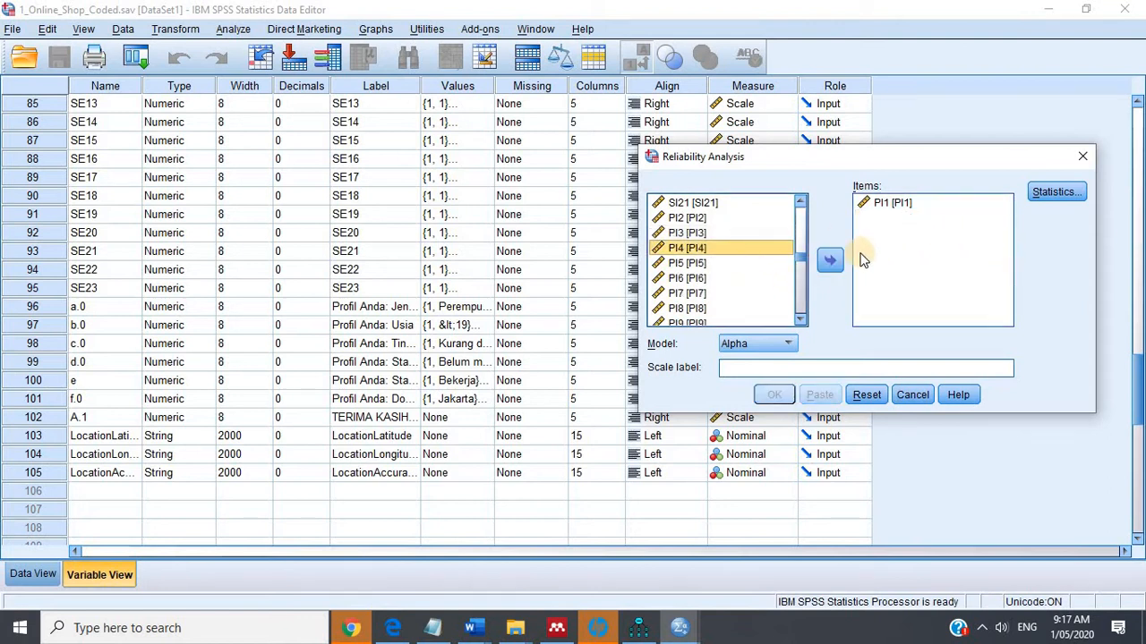
Add variables PI14, PI10, PI13 and PI11 to the reliability analysis items.
scroll(762, 296, "down", 2)
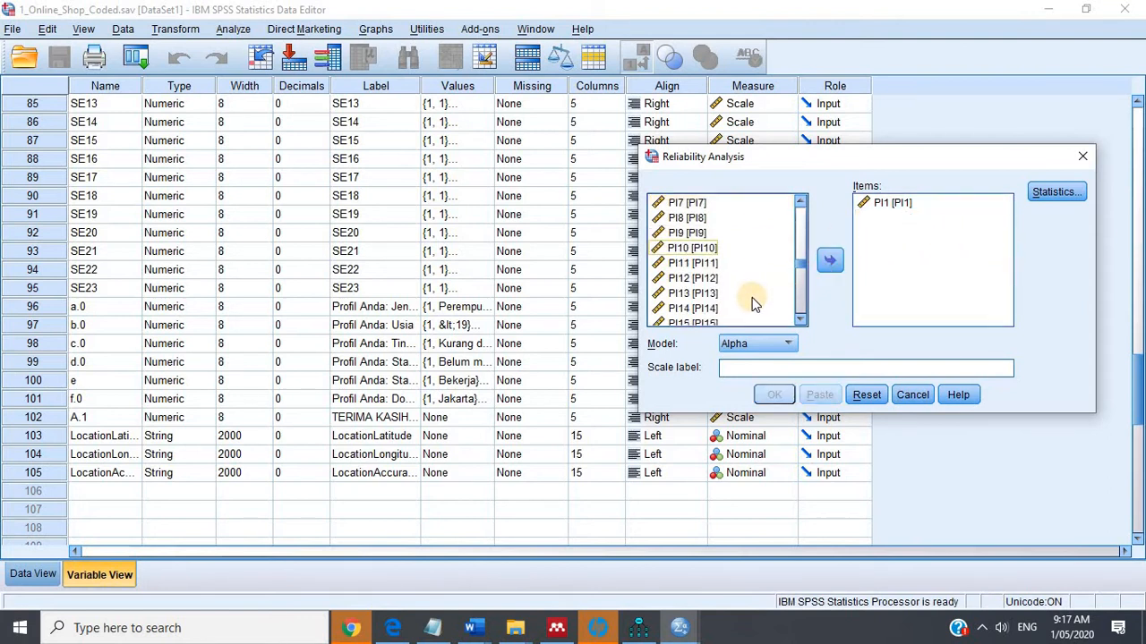
left_click(752, 306)
left_click(829, 261)
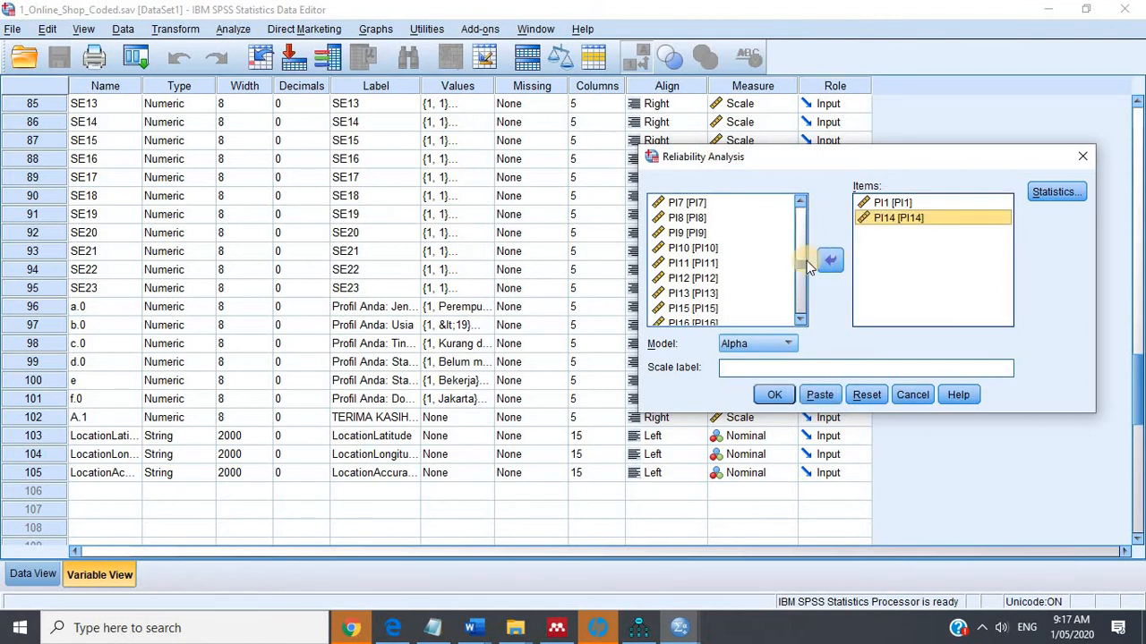
left_click(706, 248)
left_click(829, 261)
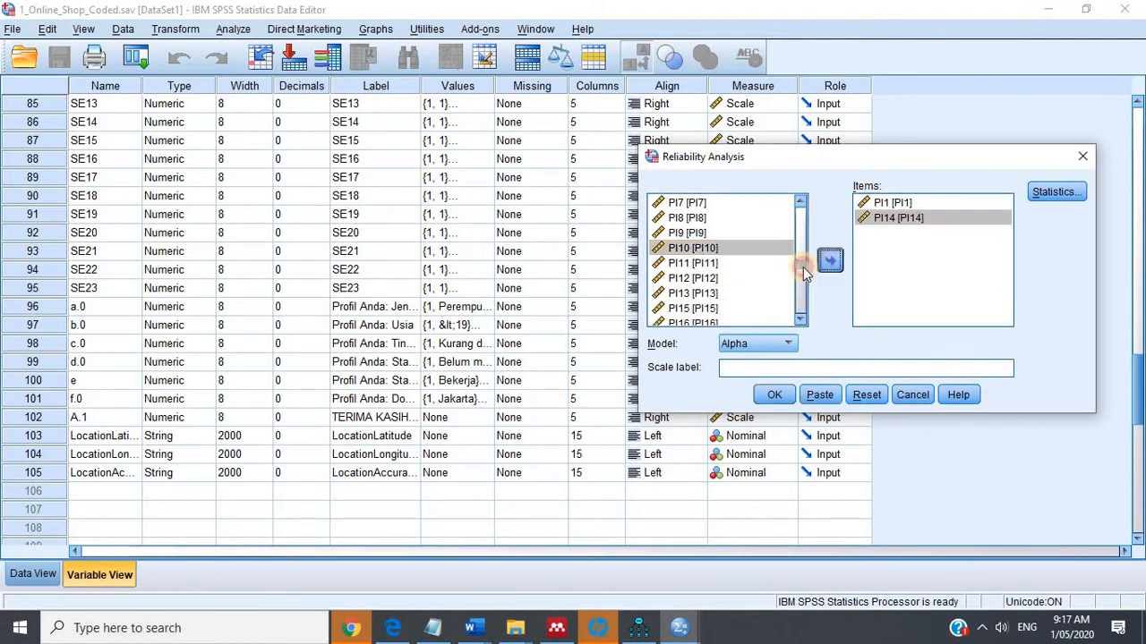
left_click(748, 281)
left_click(829, 260)
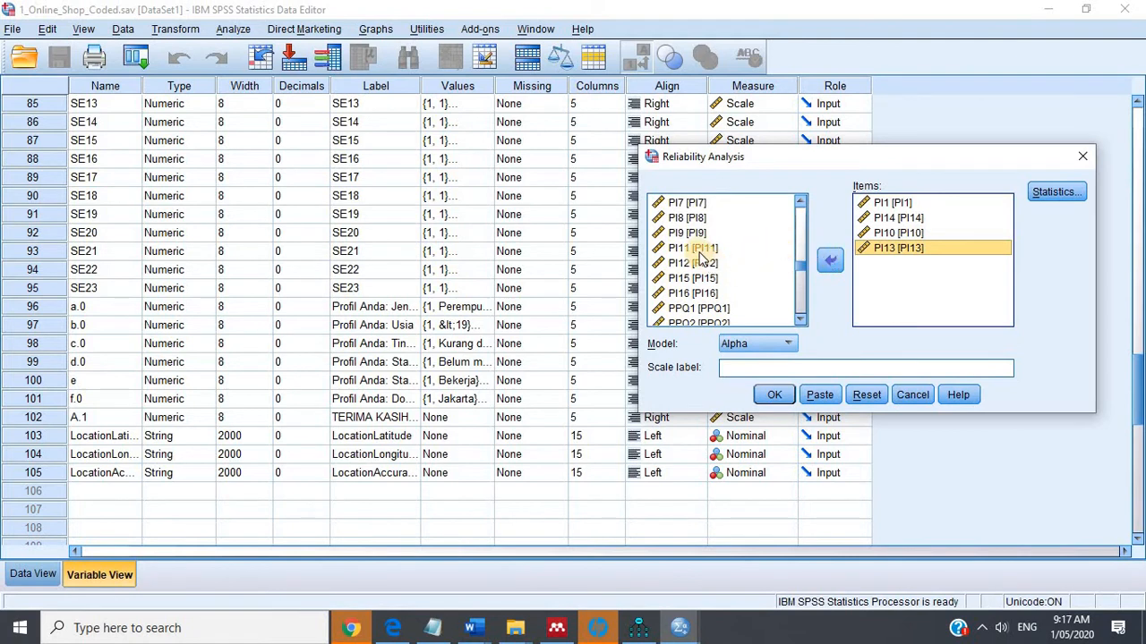
left_click(703, 251)
left_click(825, 262)
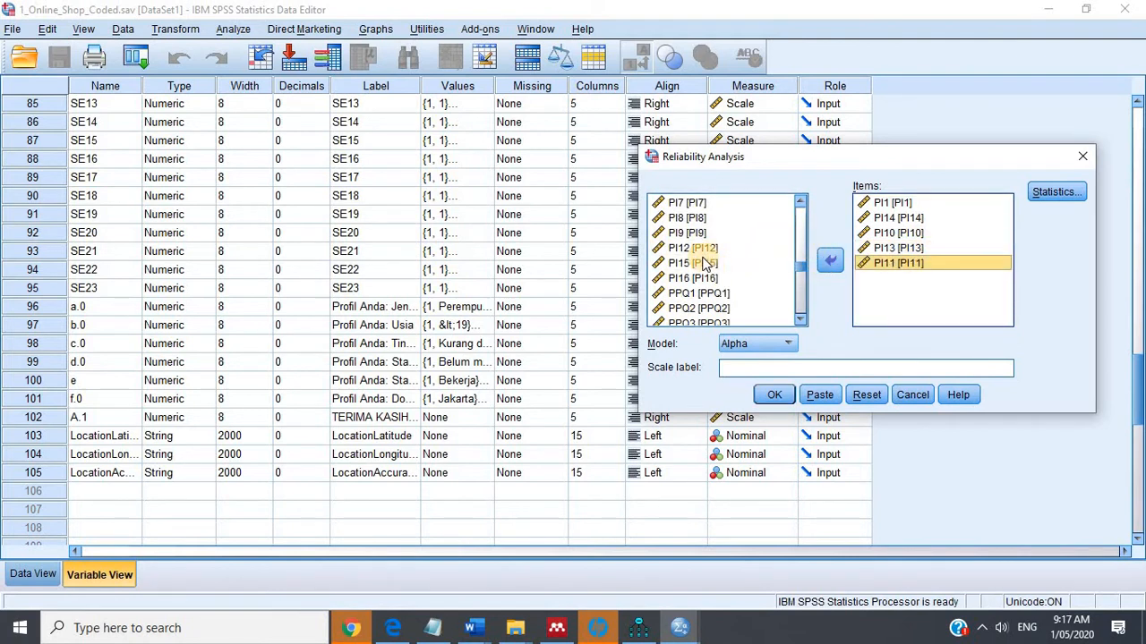
Add PI9, PI15 and PI12 to the reliability items, and run the analysis to show its Reliability Statistics table.
left_click(694, 232)
left_click(831, 250)
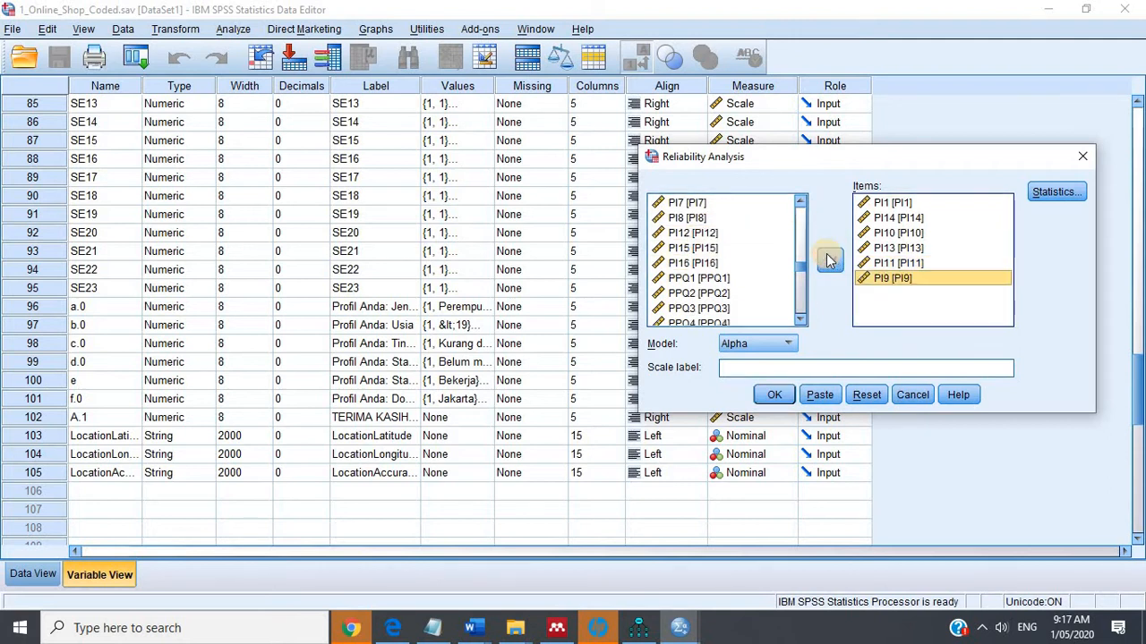
left_click(693, 248)
left_click(829, 258)
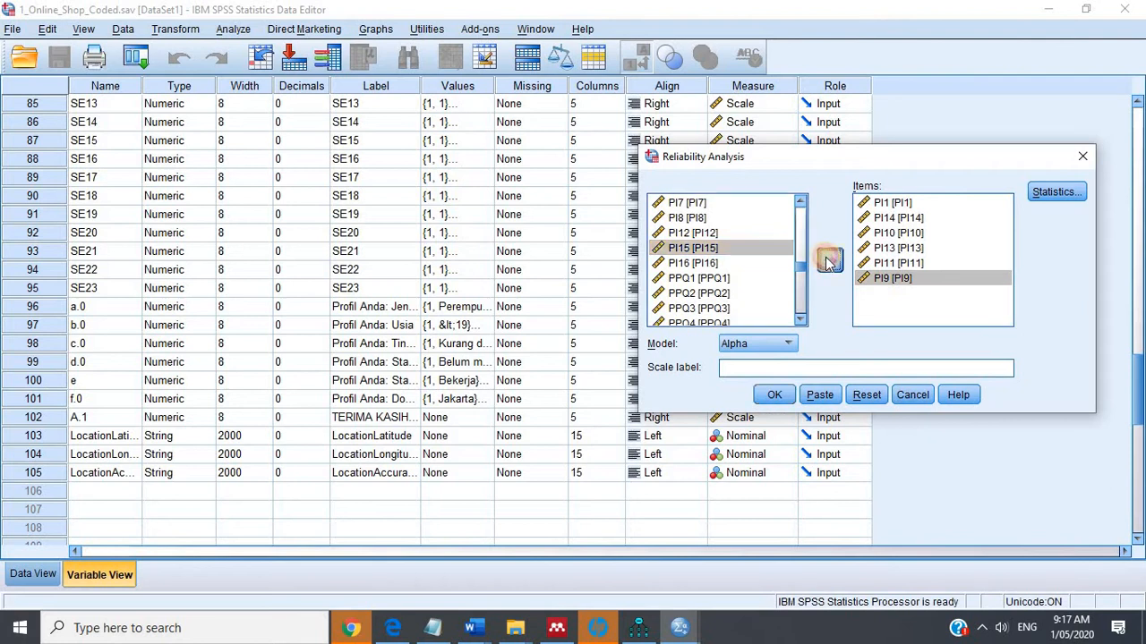
left_click(694, 233)
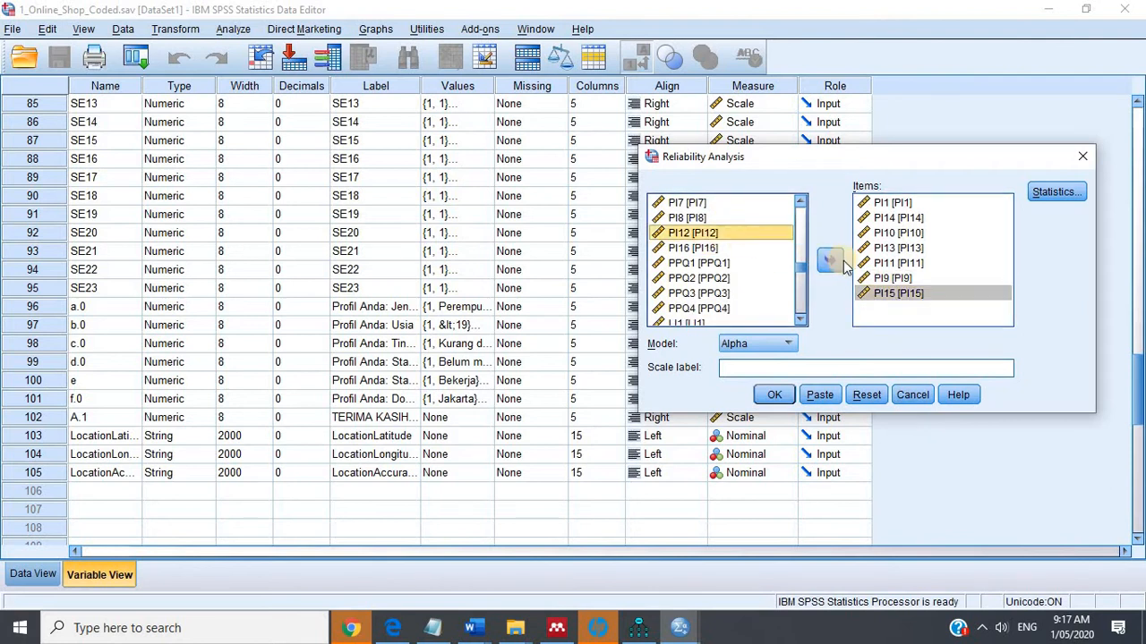
left_click(830, 262)
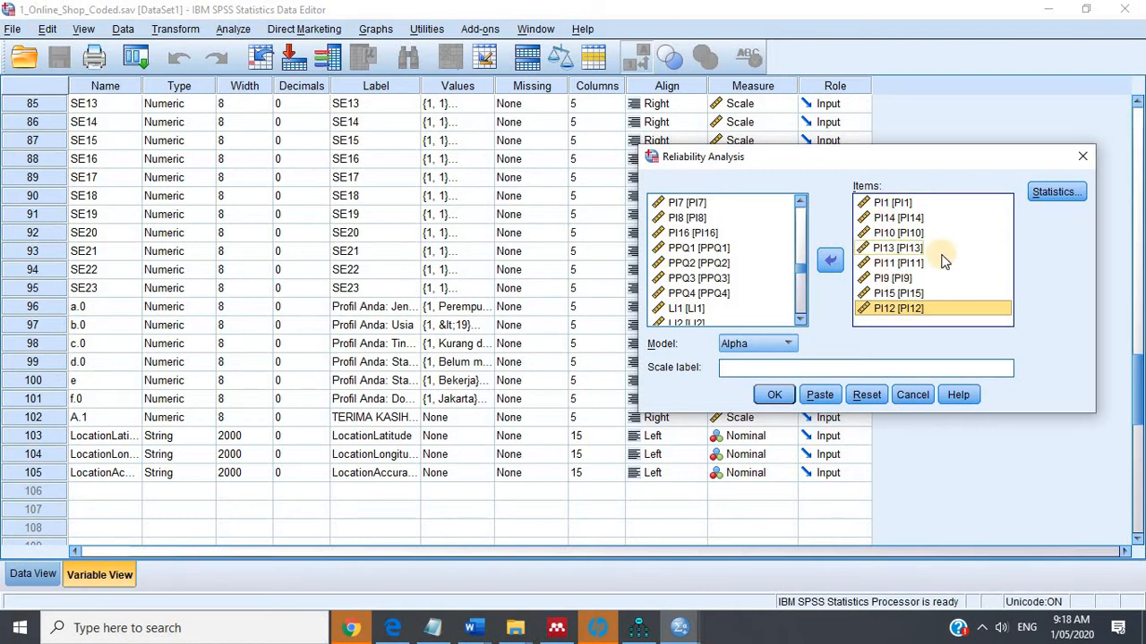
left_click(774, 395)
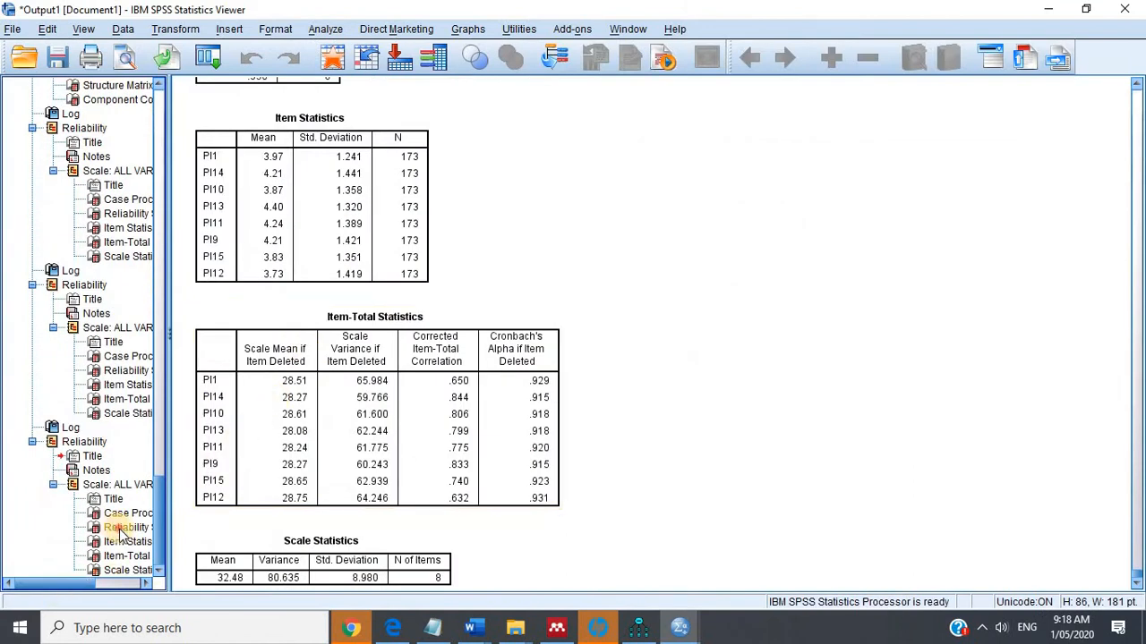
left_click(120, 528)
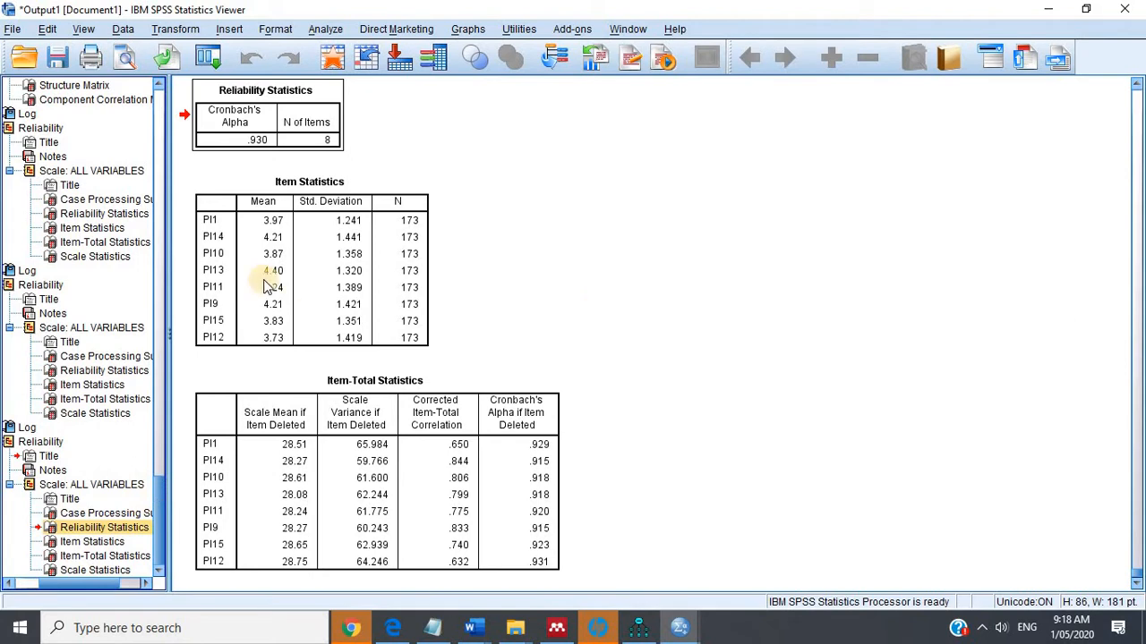
Reopen Reliability Analysis and remove all PI variables from the items.
left_click(322, 29)
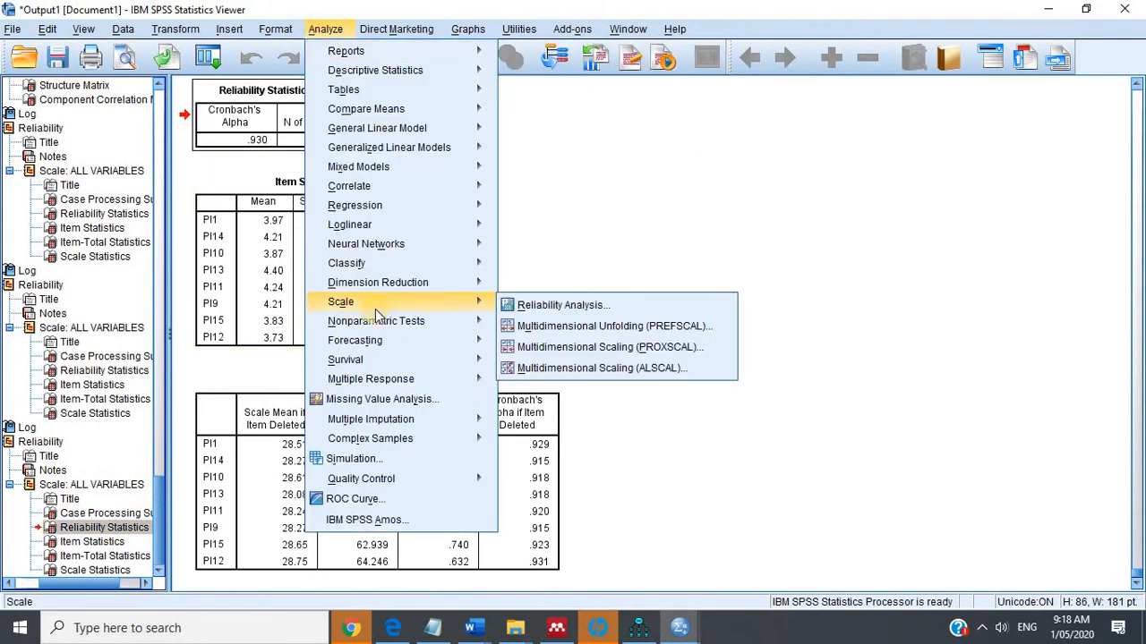
mouse_move(488, 302)
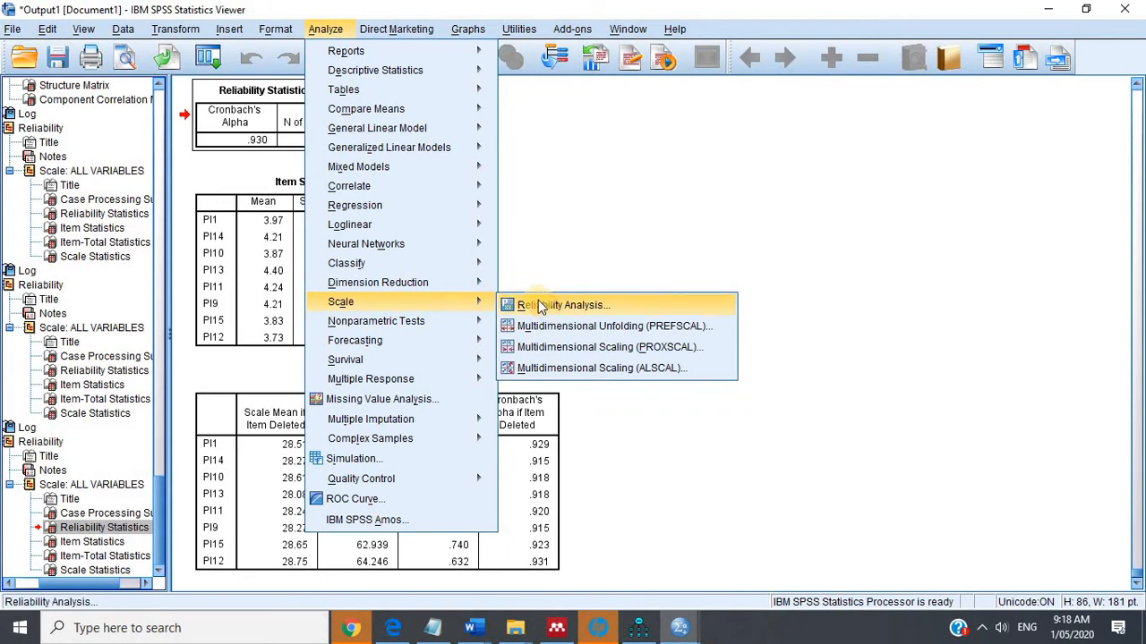
left_click(545, 307)
left_click(920, 278)
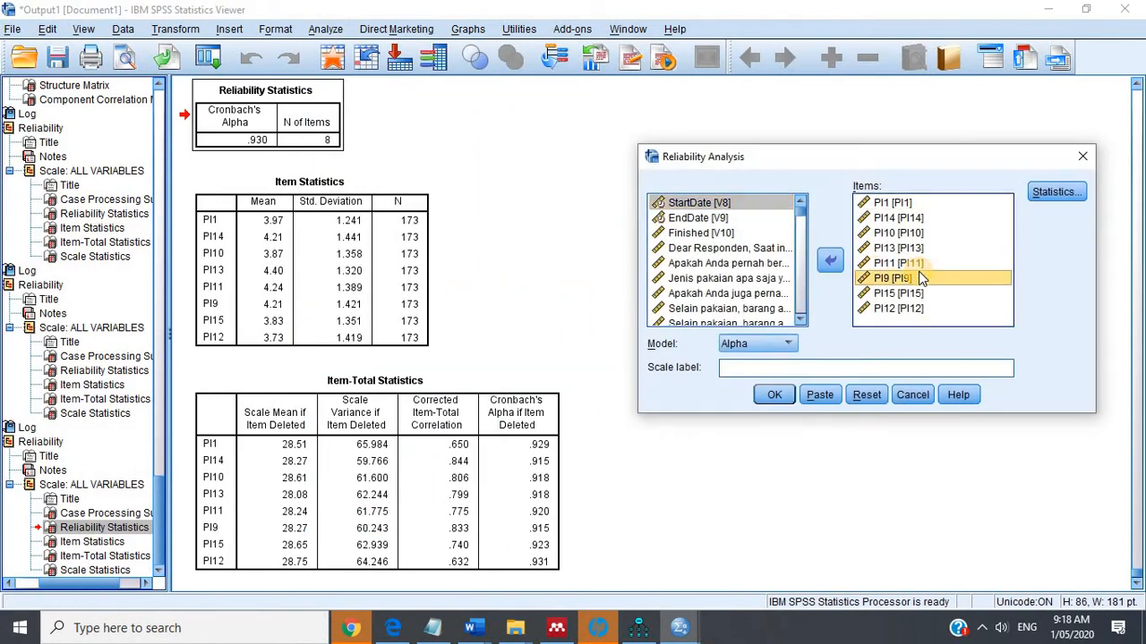
key("ctrl+a")
left_click(833, 262)
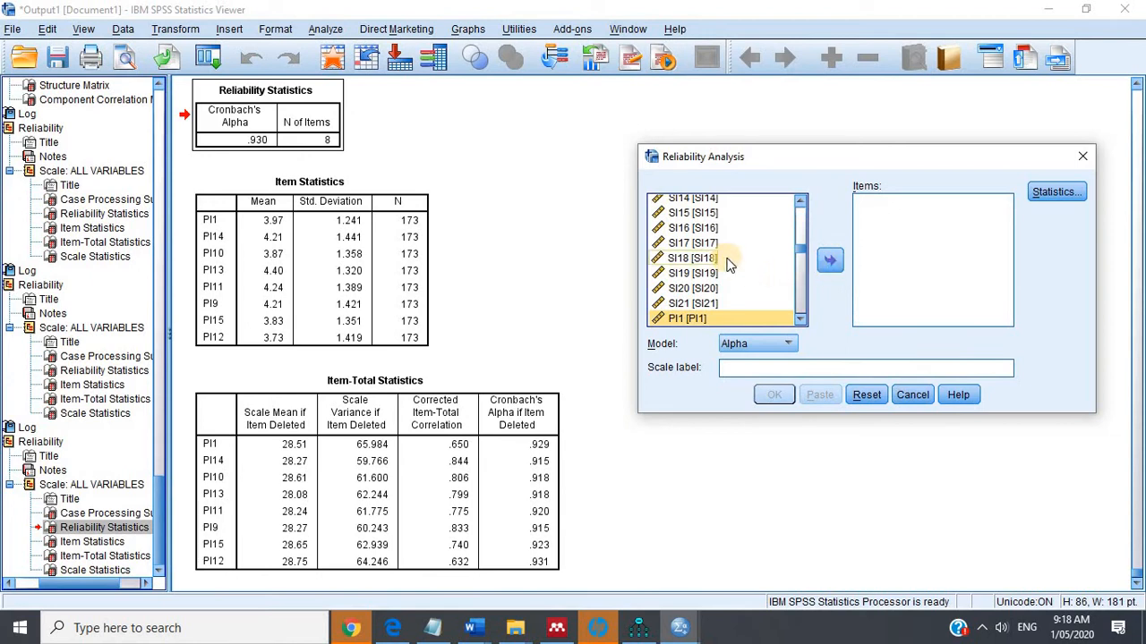
Add PI3, PI5 and PI2 to the reliability analysis items.
scroll(728, 264, "down", 3)
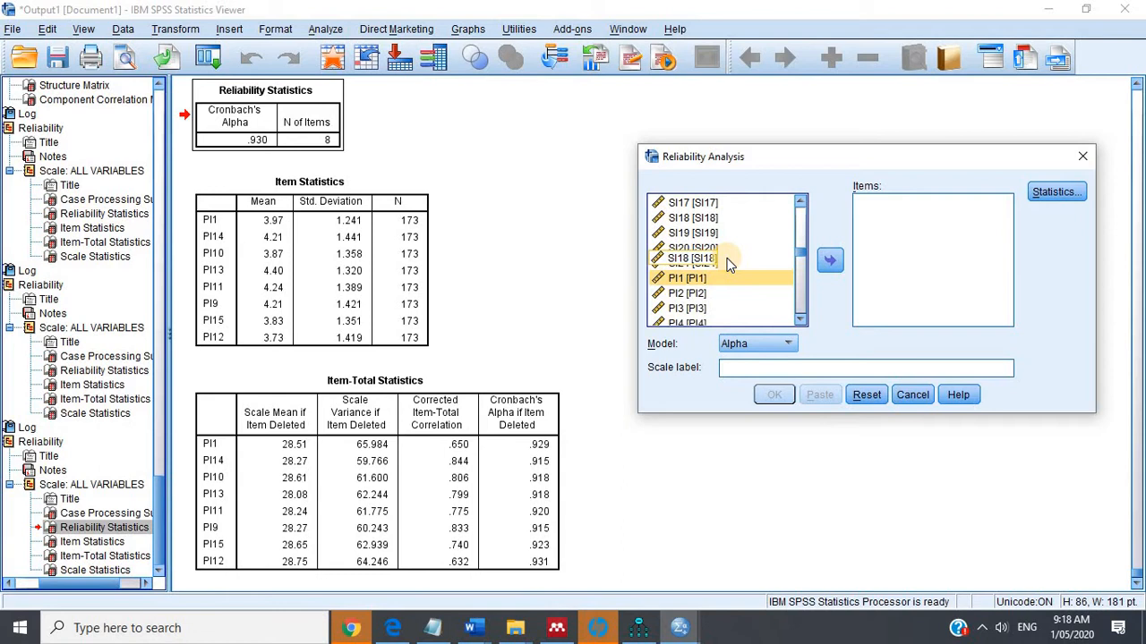
left_click(703, 308)
left_click(829, 261)
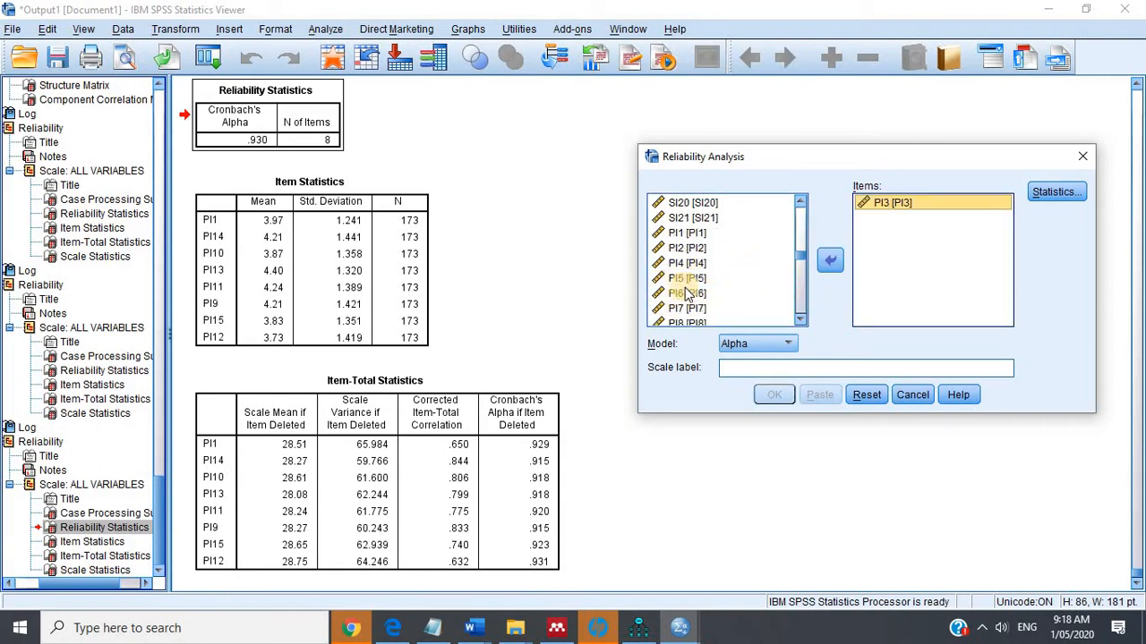
left_click(716, 279)
left_click(827, 265)
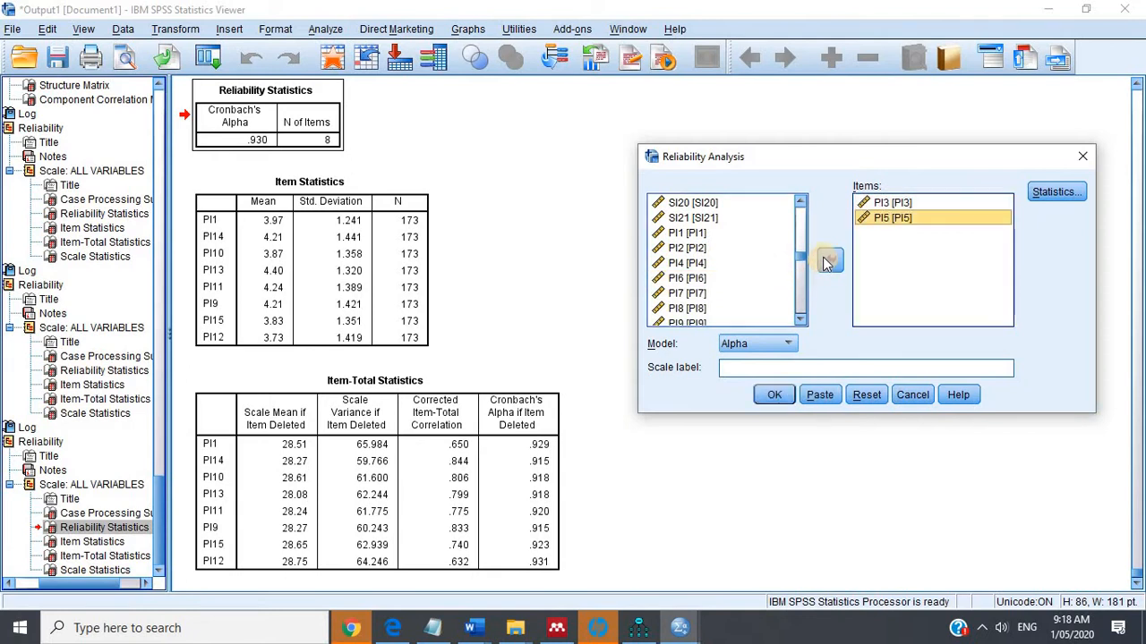
left_click(838, 272)
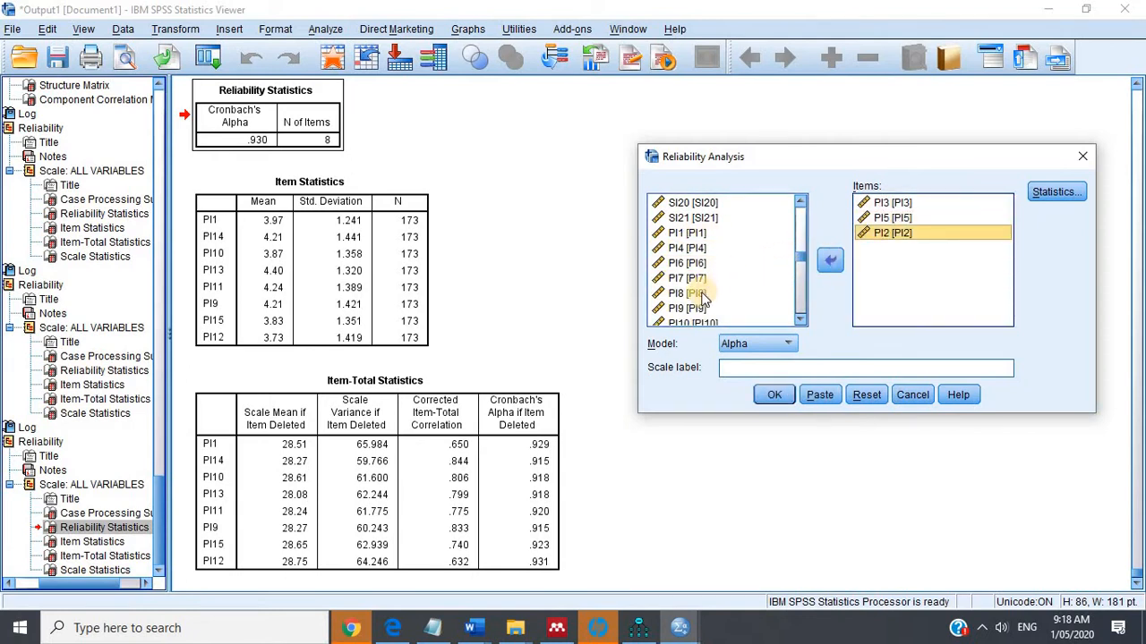
Add PI7, PI8 and PI16 to the items, and run the reliability analysis to show its Reliability Statistics table.
left_click_drag(689, 279, 690, 293)
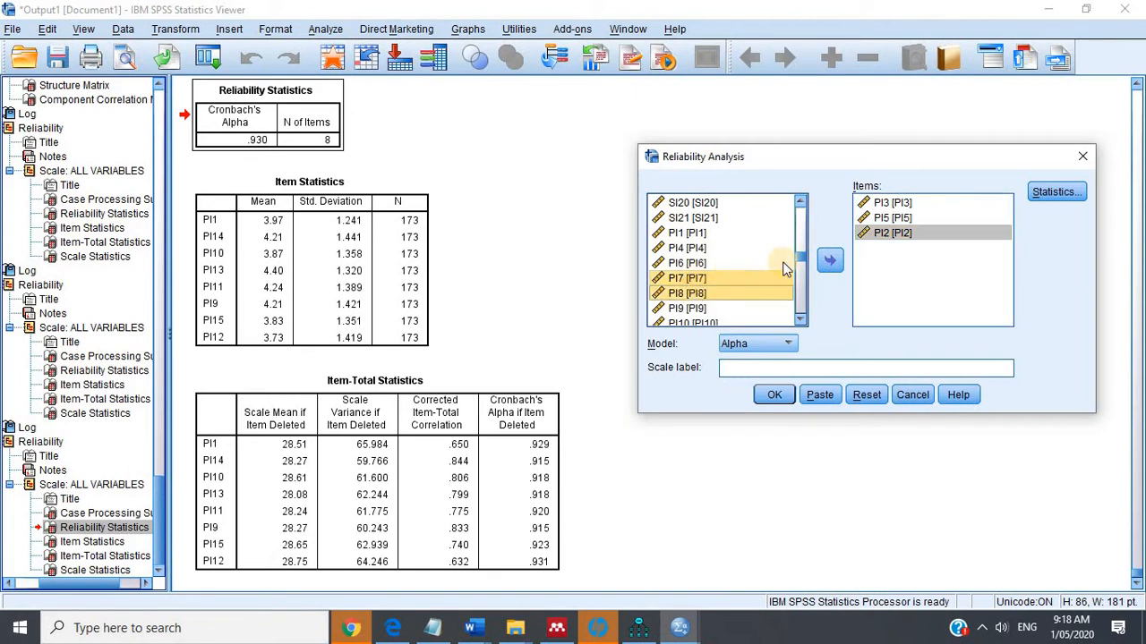
left_click(830, 259)
scroll(705, 301, "down", 2)
left_click(705, 301)
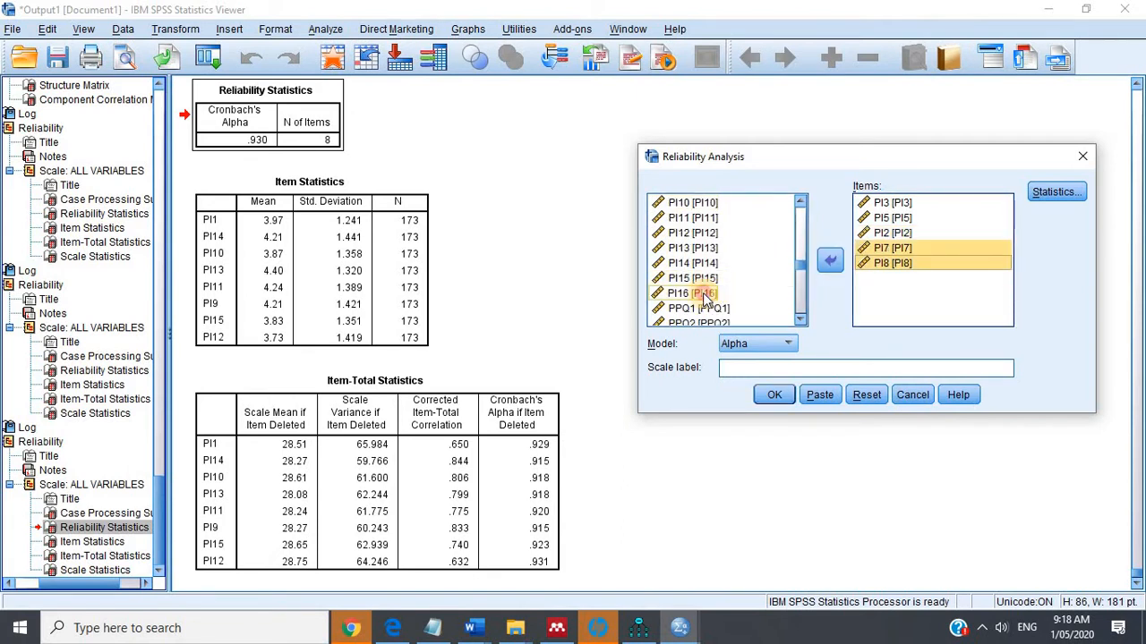
left_click(830, 259)
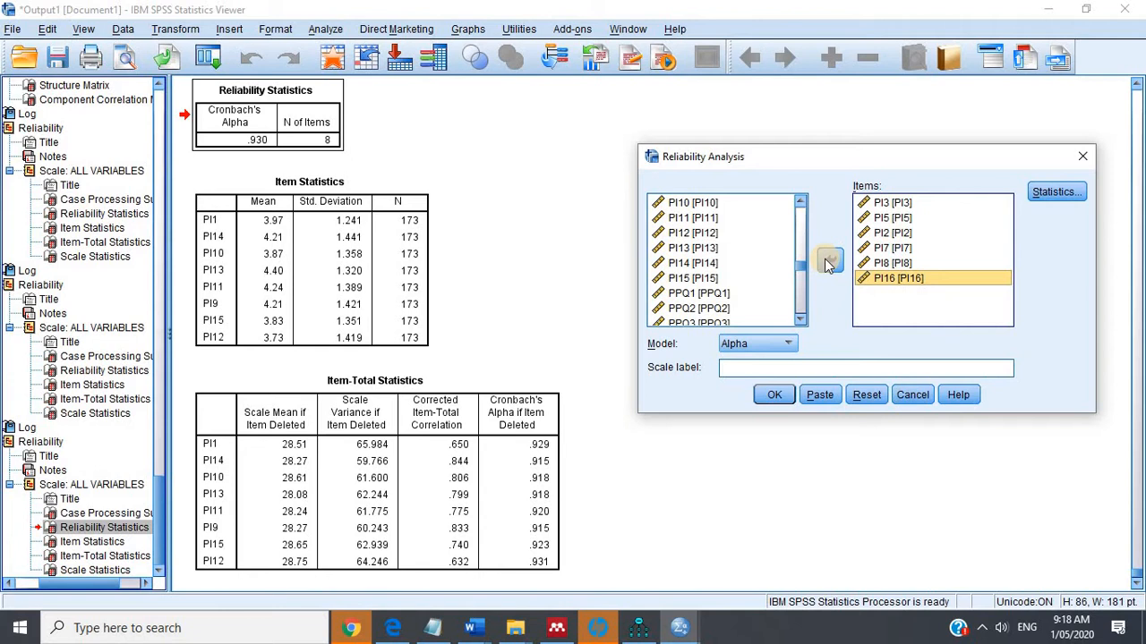
left_click(781, 396)
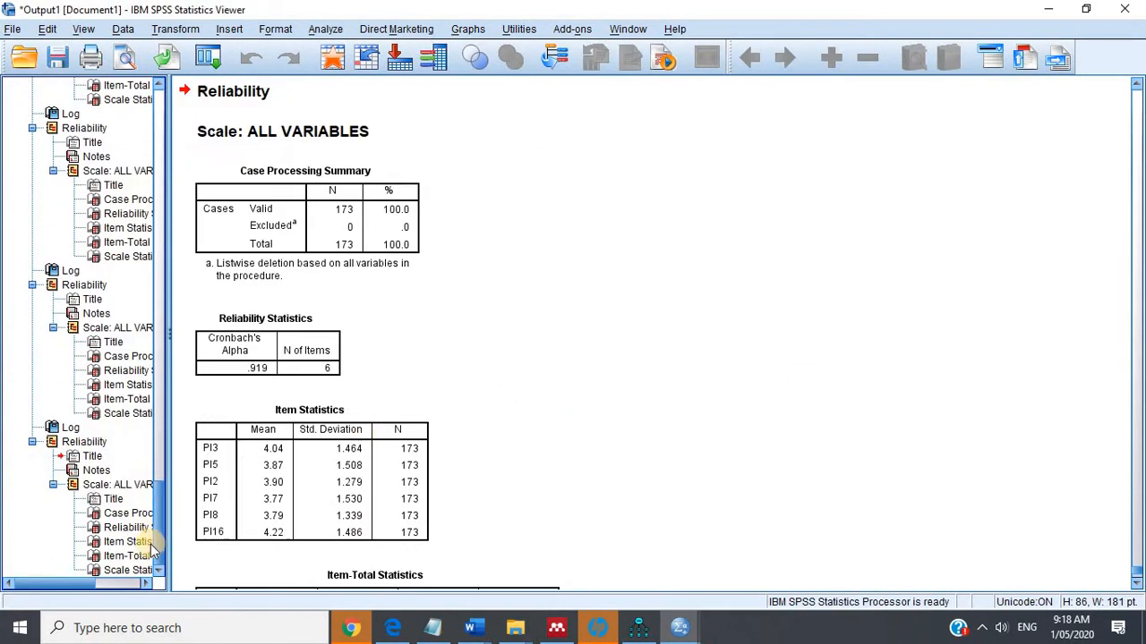
left_click(128, 527)
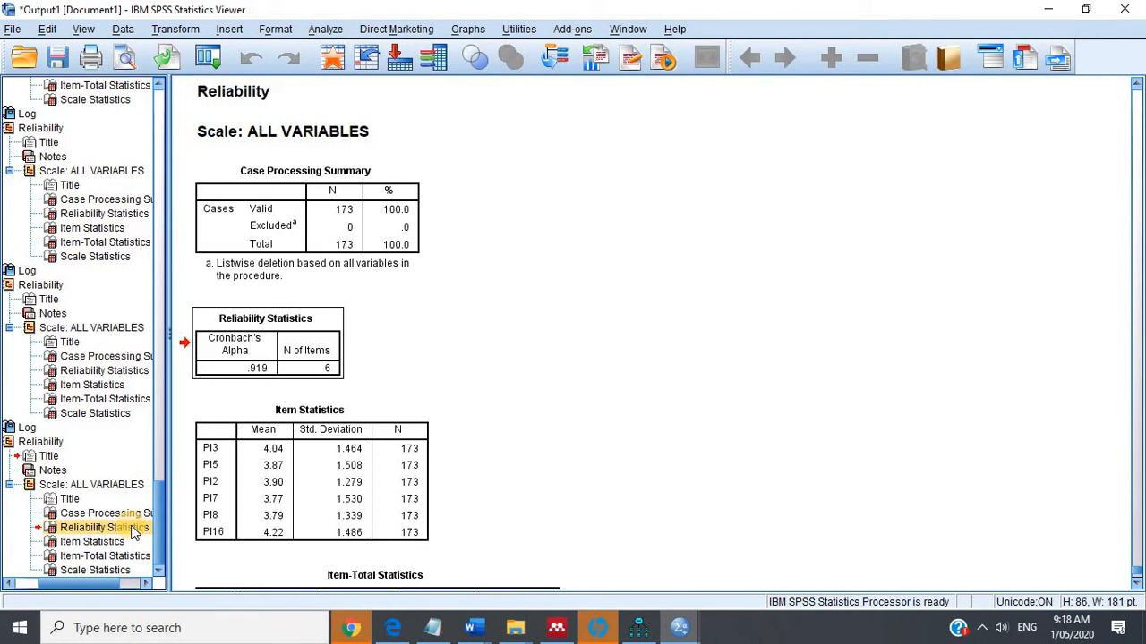
Start another Reliability Analysis and clear the previous set of PI items.
left_click(325, 29)
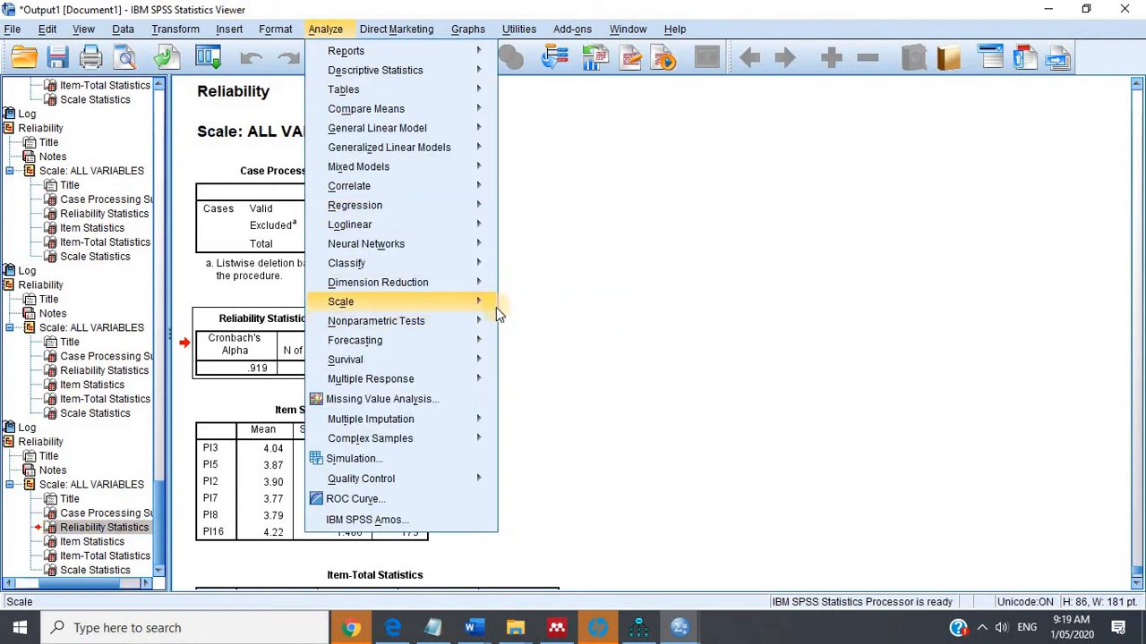
left_click(526, 305)
left_click(886, 263)
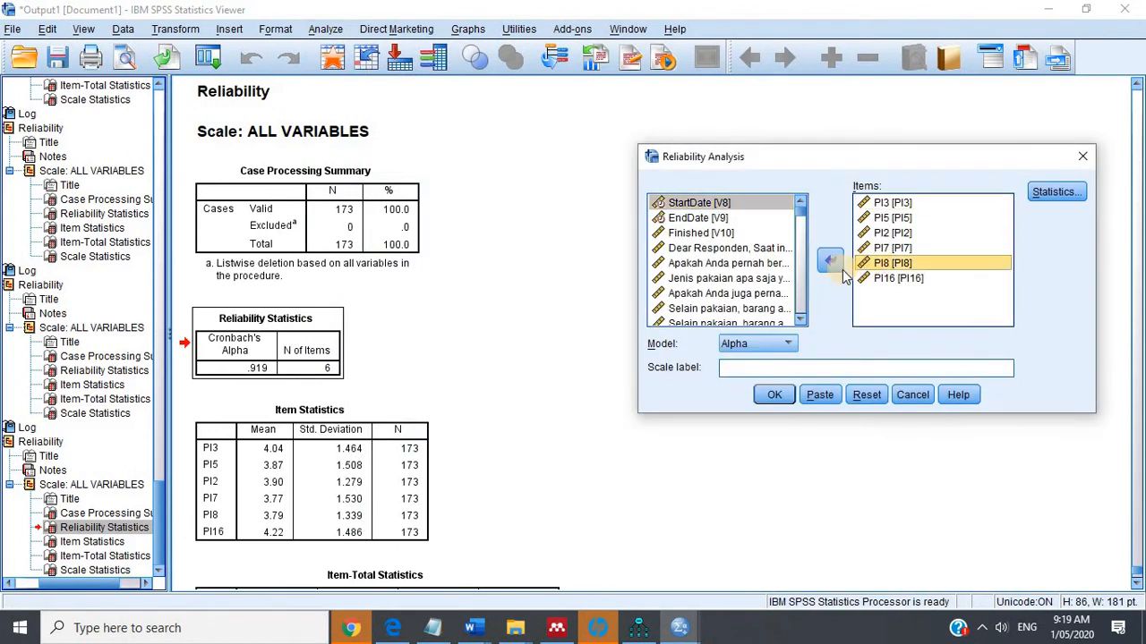
key("ctrl+a")
left_click(833, 262)
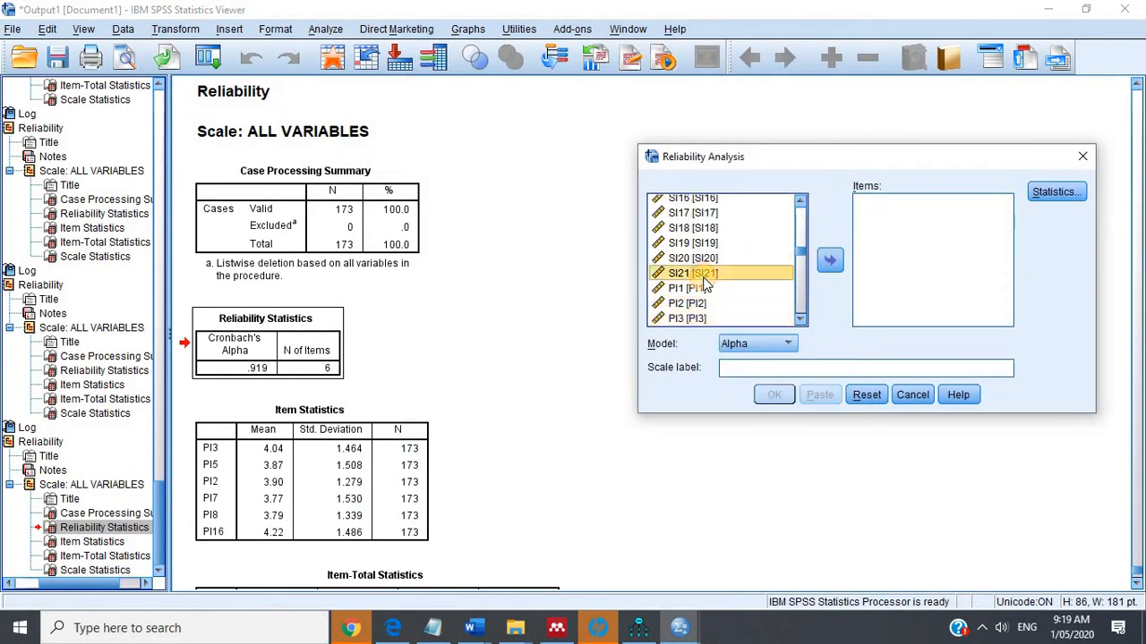
Add SE4, SE7, SE20 and SE21 to the reliability analysis items.
scroll(704, 282, "down", 2)
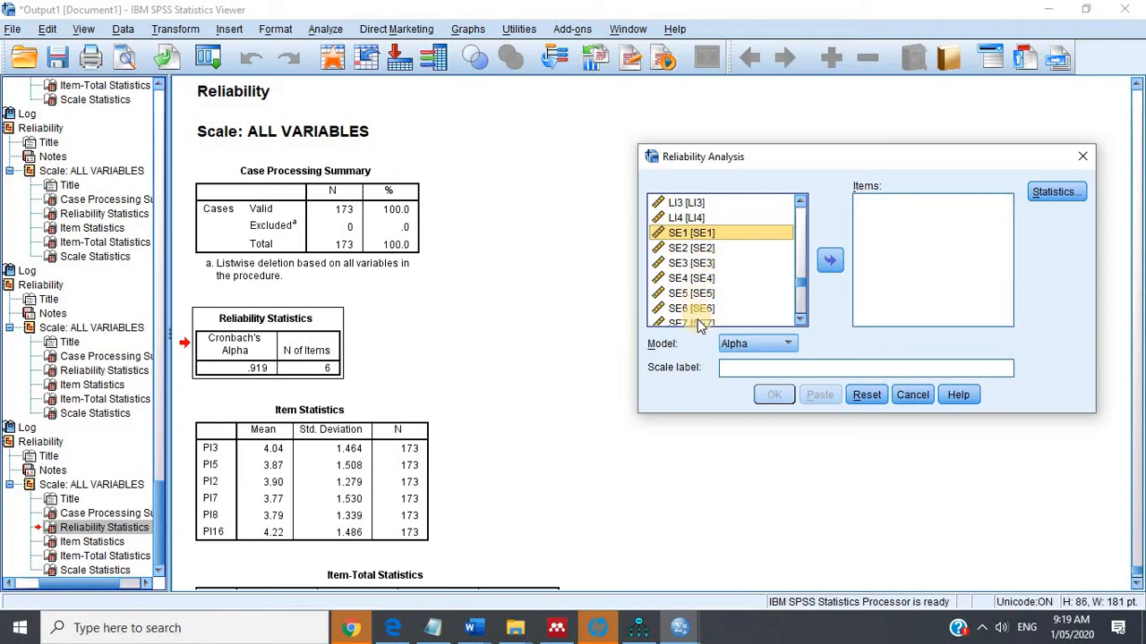
left_click(701, 324)
left_click(694, 278, "ctrl")
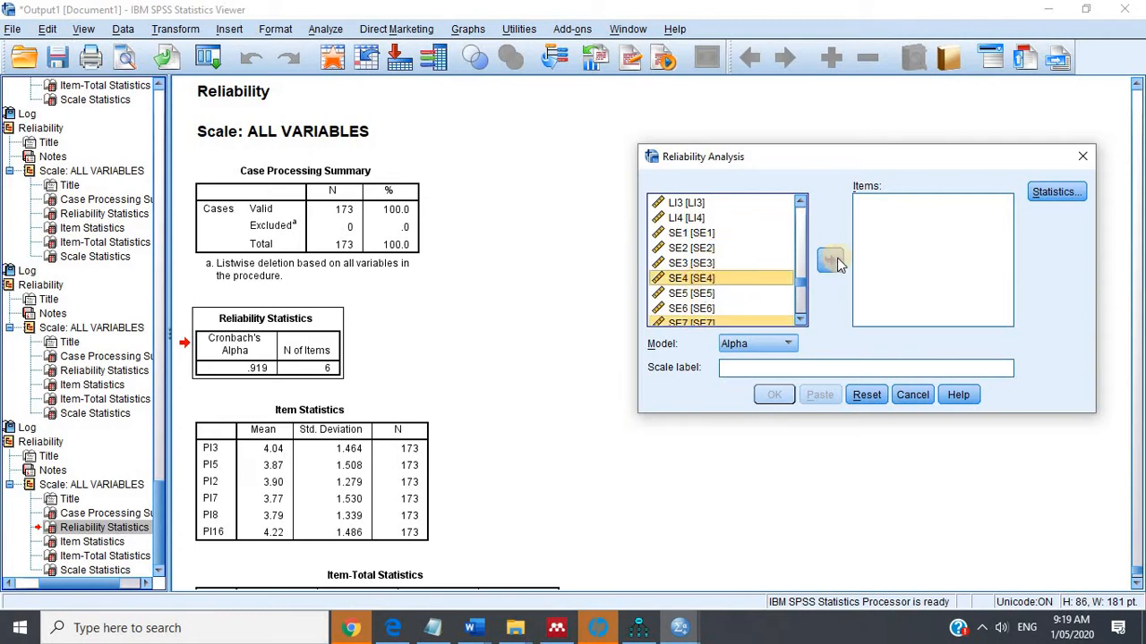
left_click(830, 260)
scroll(720, 265, "down", 4)
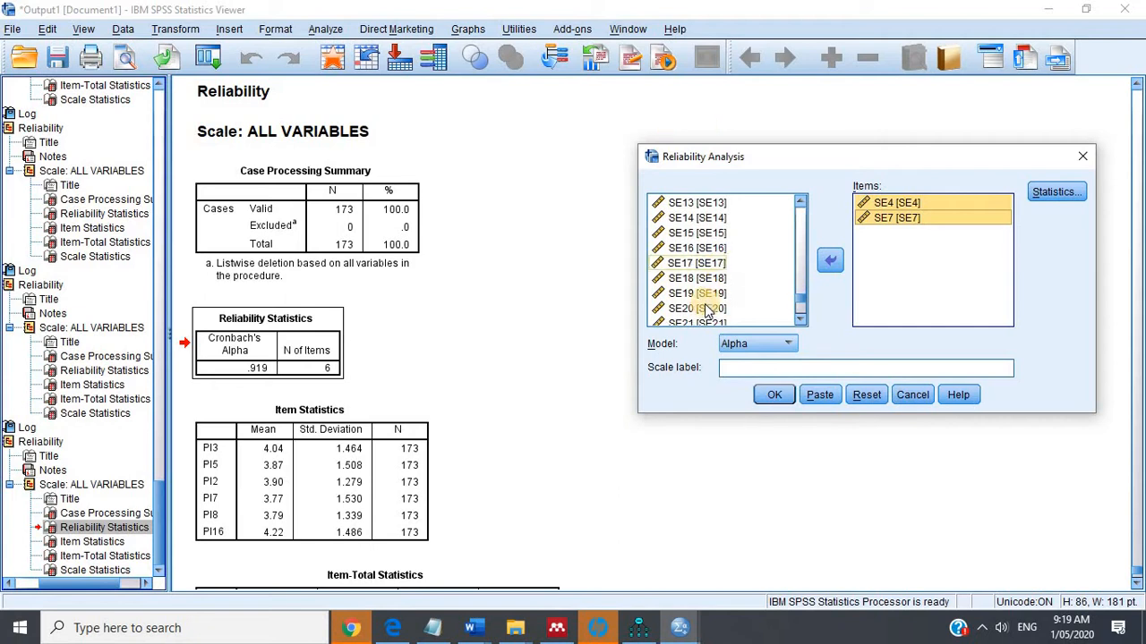
left_click(707, 308)
left_click(830, 259)
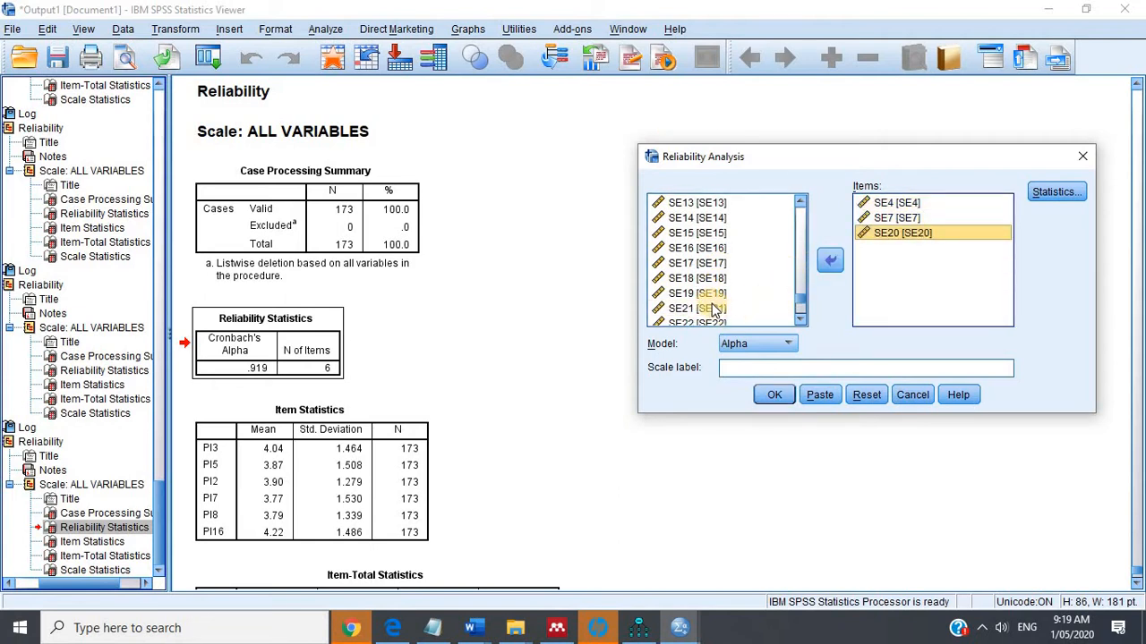
left_click(707, 308)
left_click(831, 262)
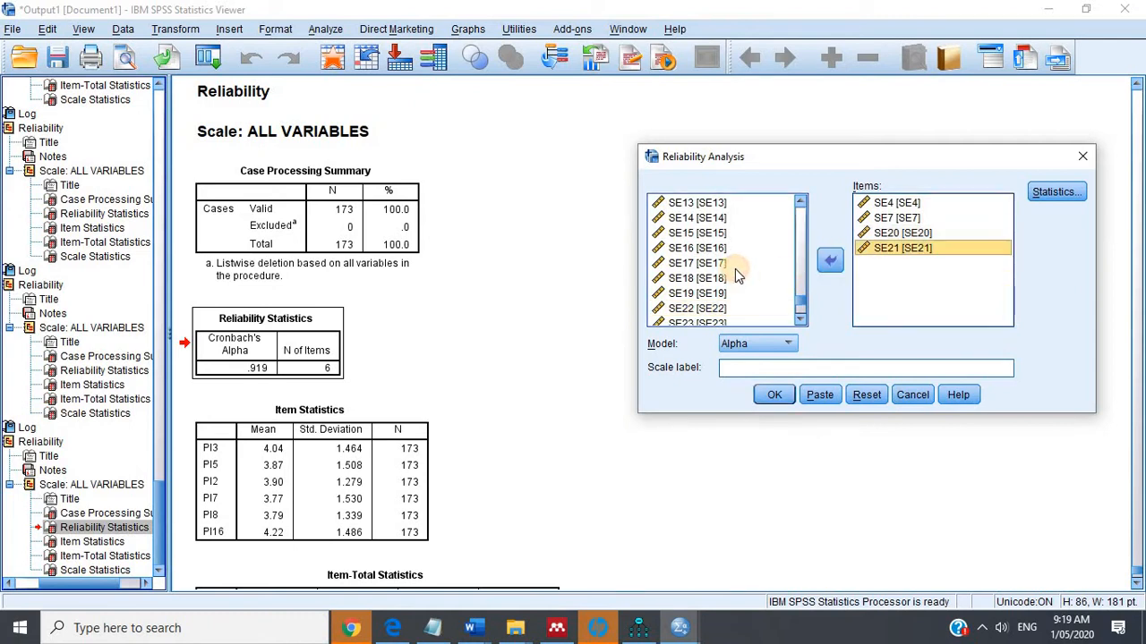
Add SE9, SE13 and SE18 to the reliability analysis items.
scroll(716, 259, "up", 3)
left_click(701, 232)
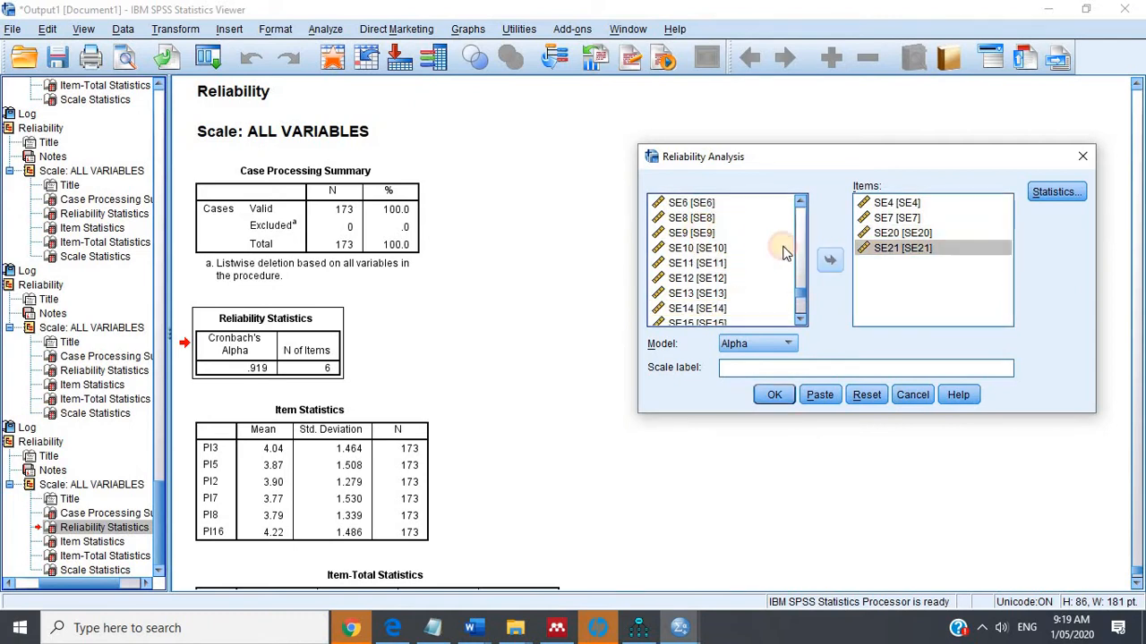
left_click(830, 261)
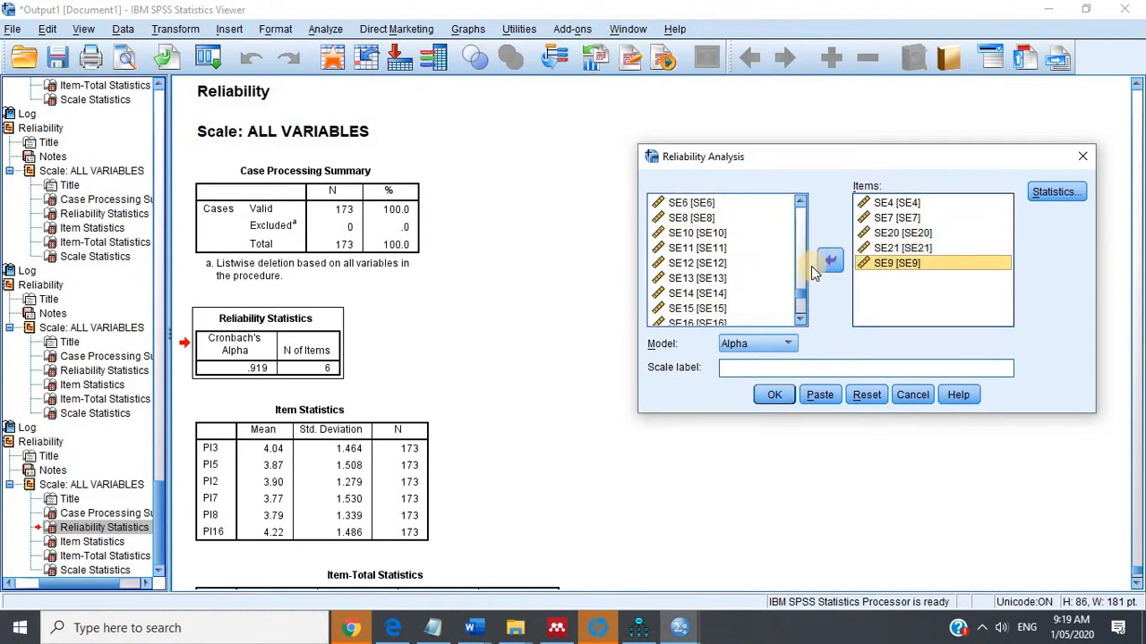
left_click(700, 279)
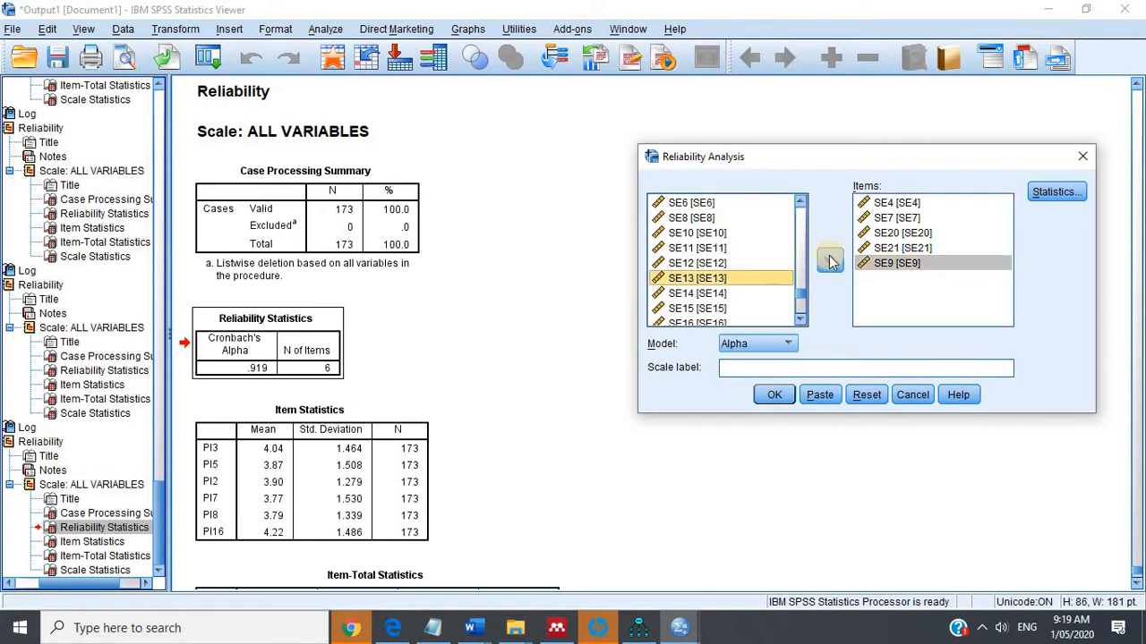
double_click(775, 273)
scroll(707, 273, "down", 2)
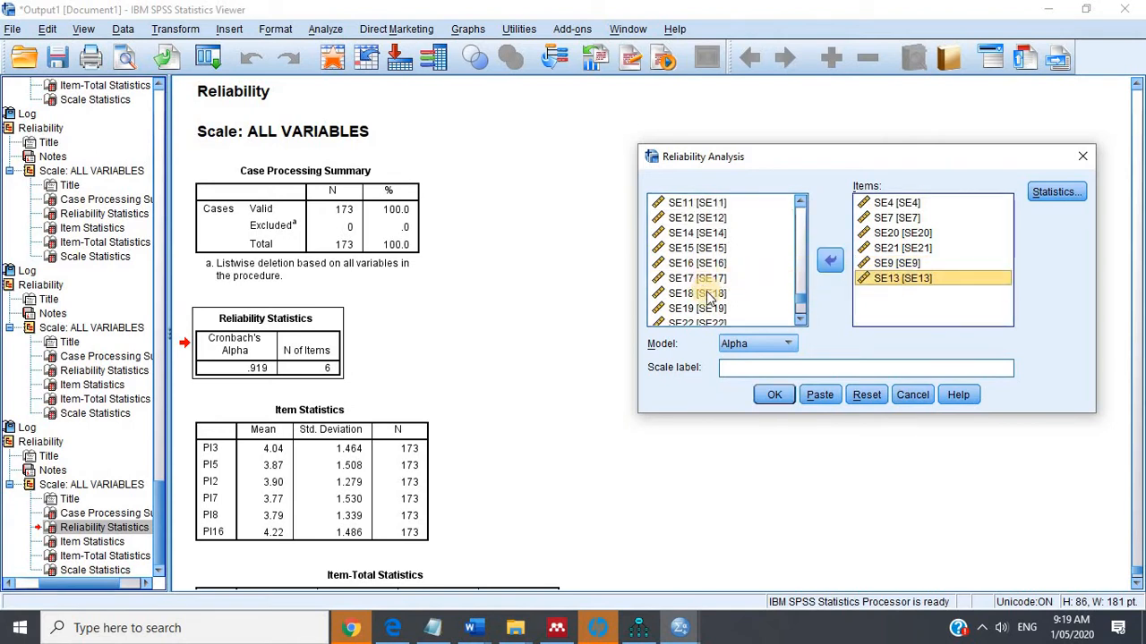
left_click(829, 260)
Add SE1 to the items and run the reliability analysis on the SE variables.
scroll(716, 264, "up", 3)
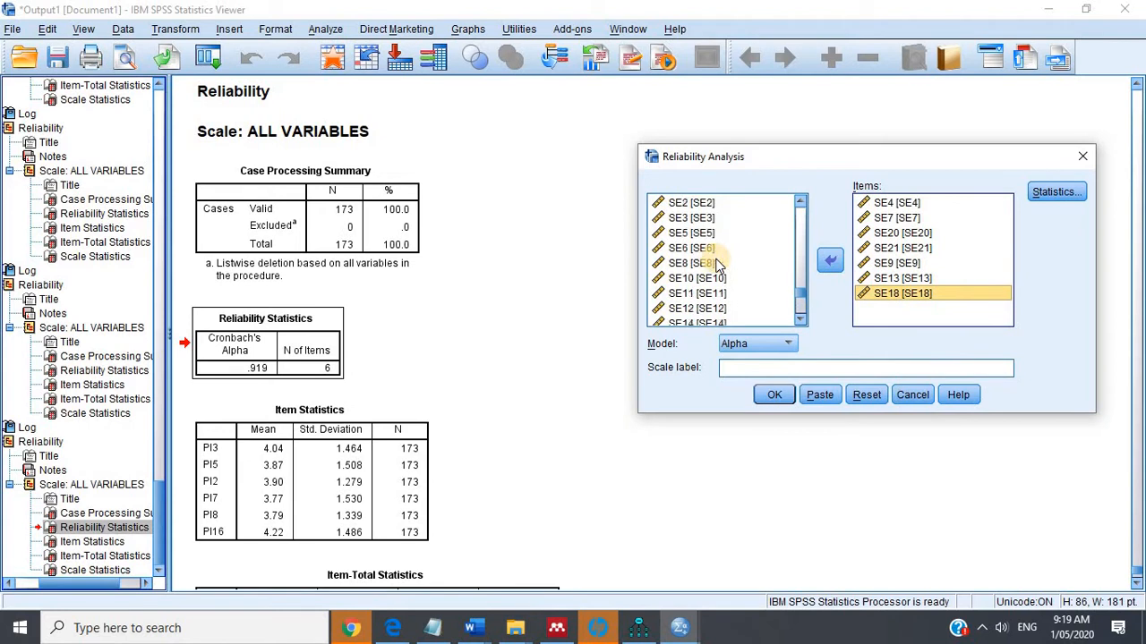
left_click(691, 235)
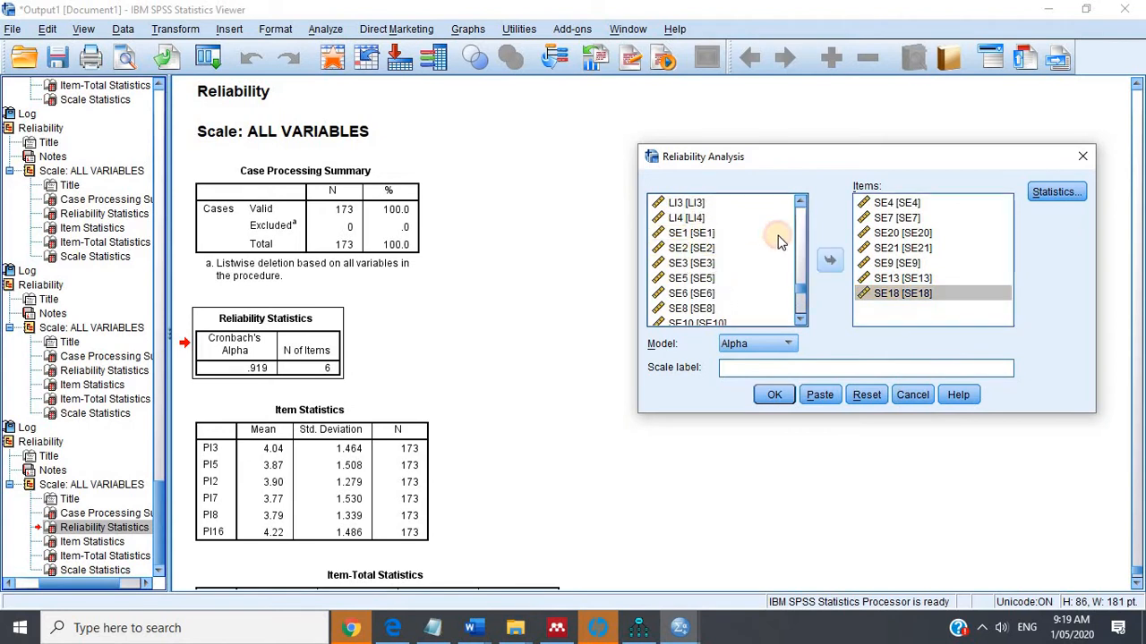
left_click(830, 260)
left_click(772, 396)
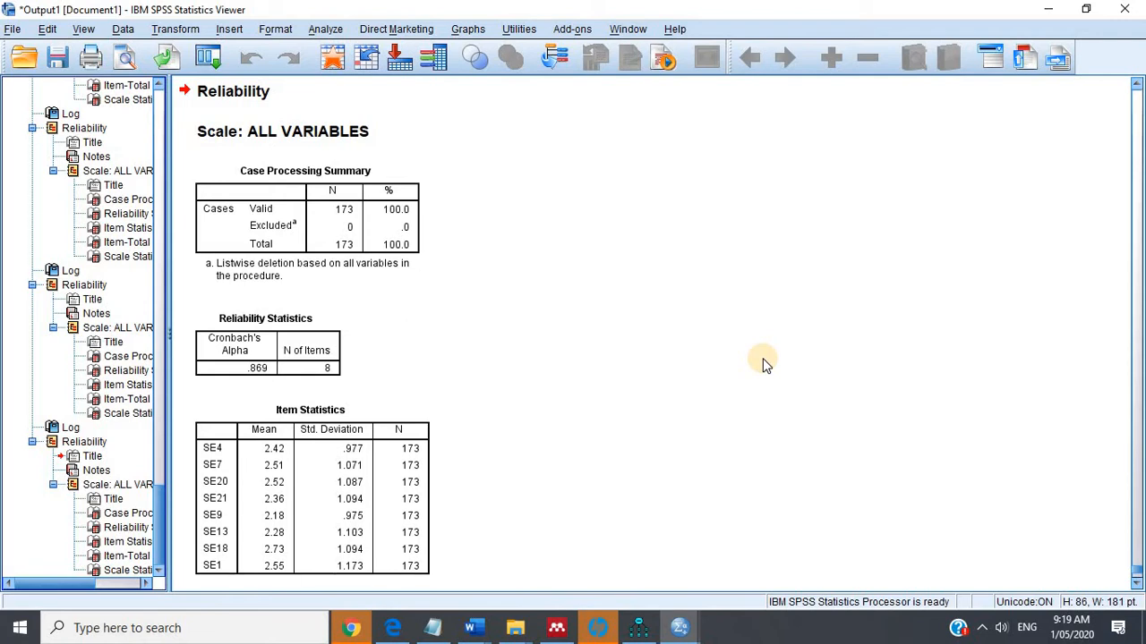
Rerun the reliability analysis on the same eight SE items (SE4, SE7, SE20, SE21, SE9, SE13, SE18 and SE1).
left_click(325, 28)
mouse_move(448, 302)
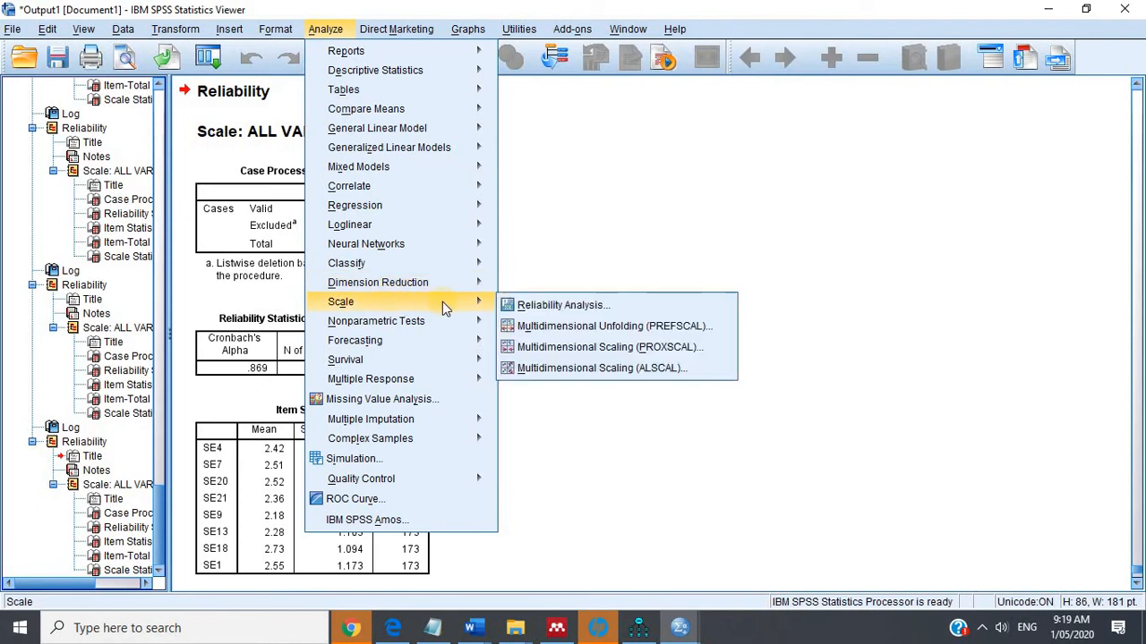
left_click(620, 305)
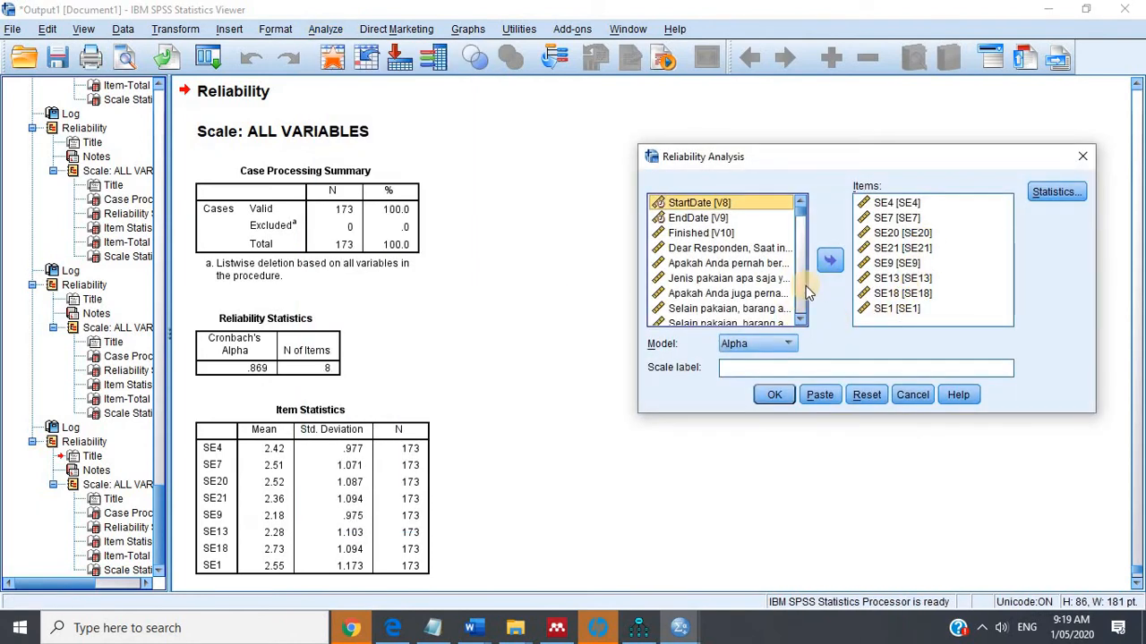
scroll(712, 268, "down", 6)
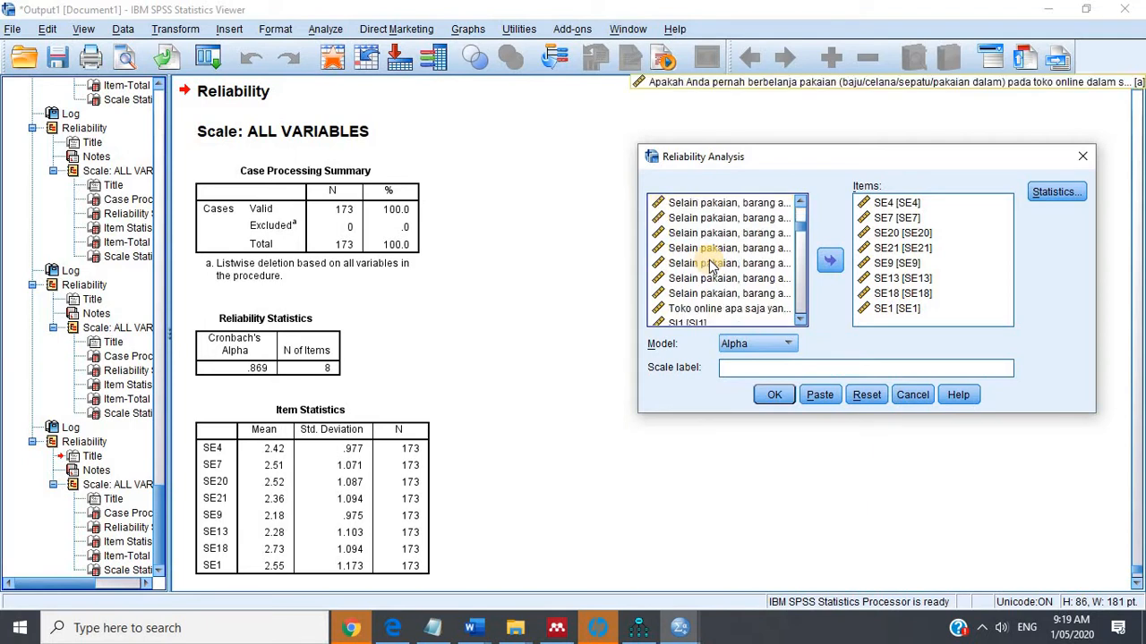
scroll(694, 255, "down", 8)
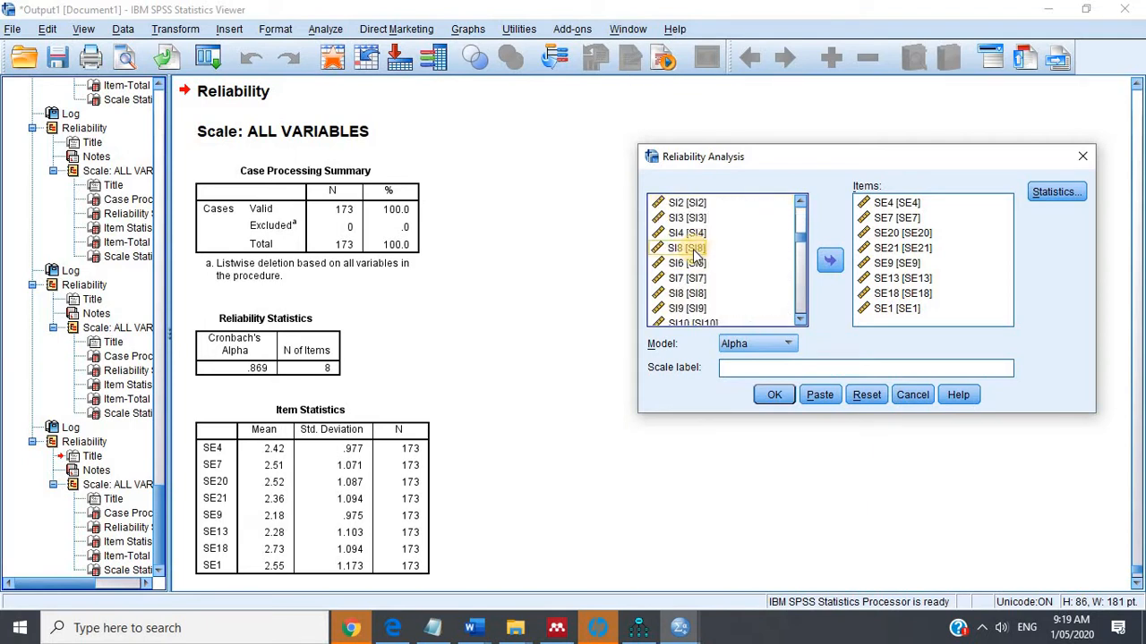
scroll(695, 255, "up", 6)
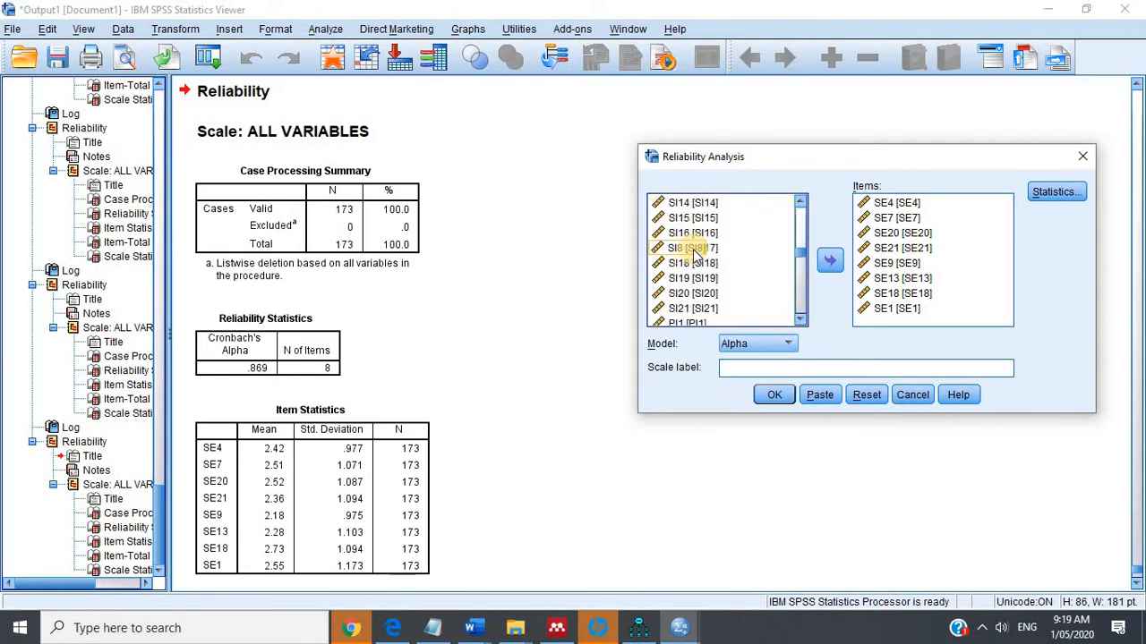
scroll(695, 255, "up", 4)
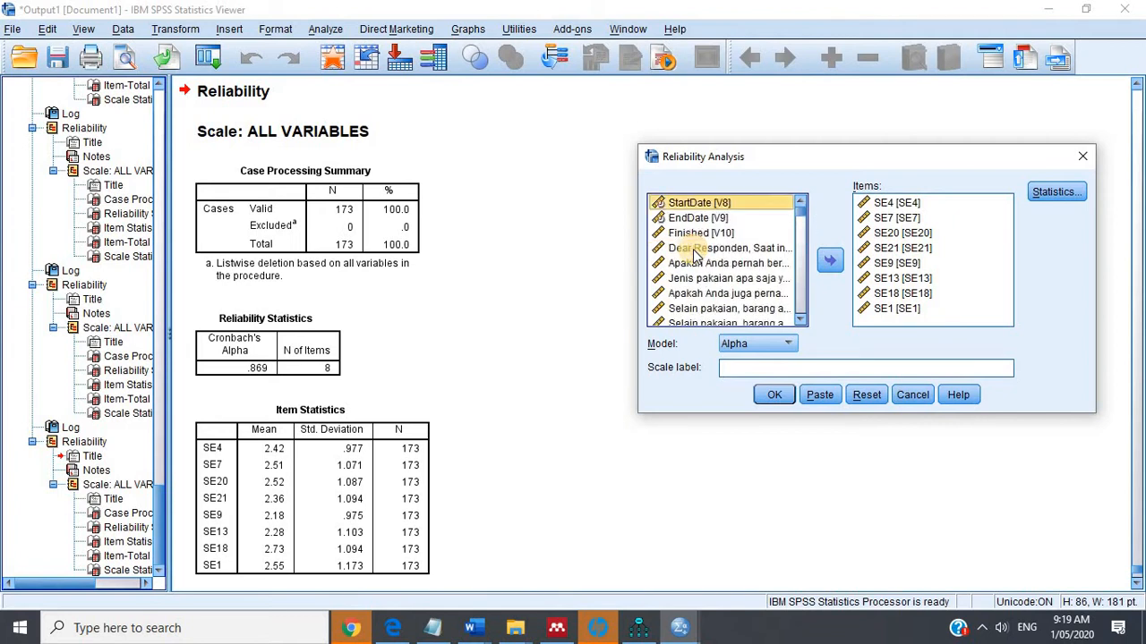
scroll(694, 255, "down", 10)
scroll(695, 255, "down", 2)
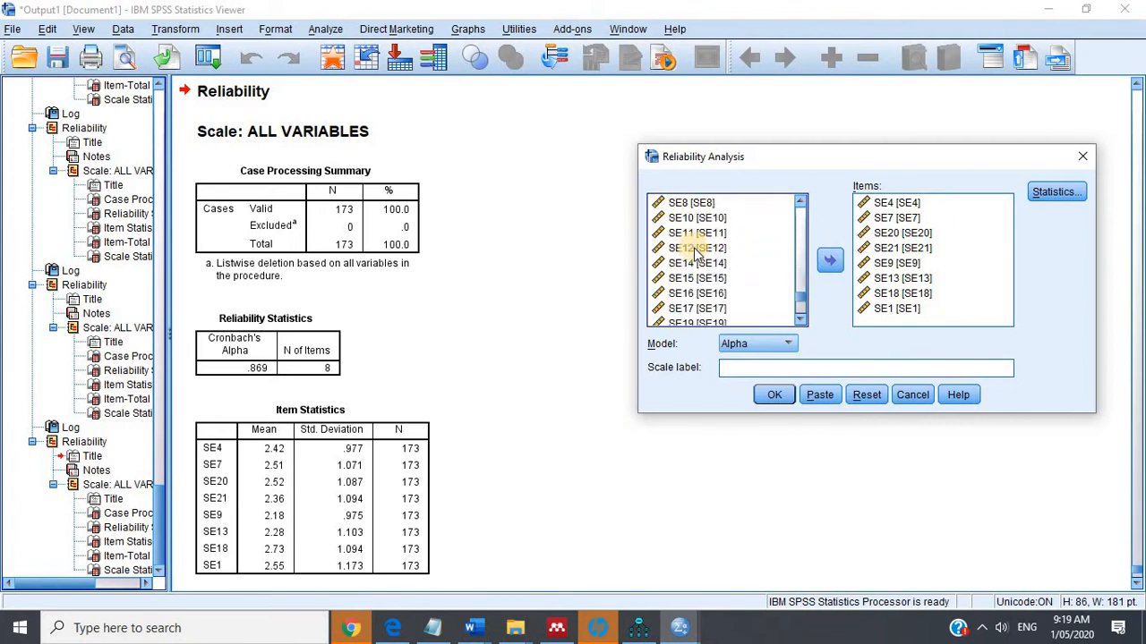
left_click(689, 202)
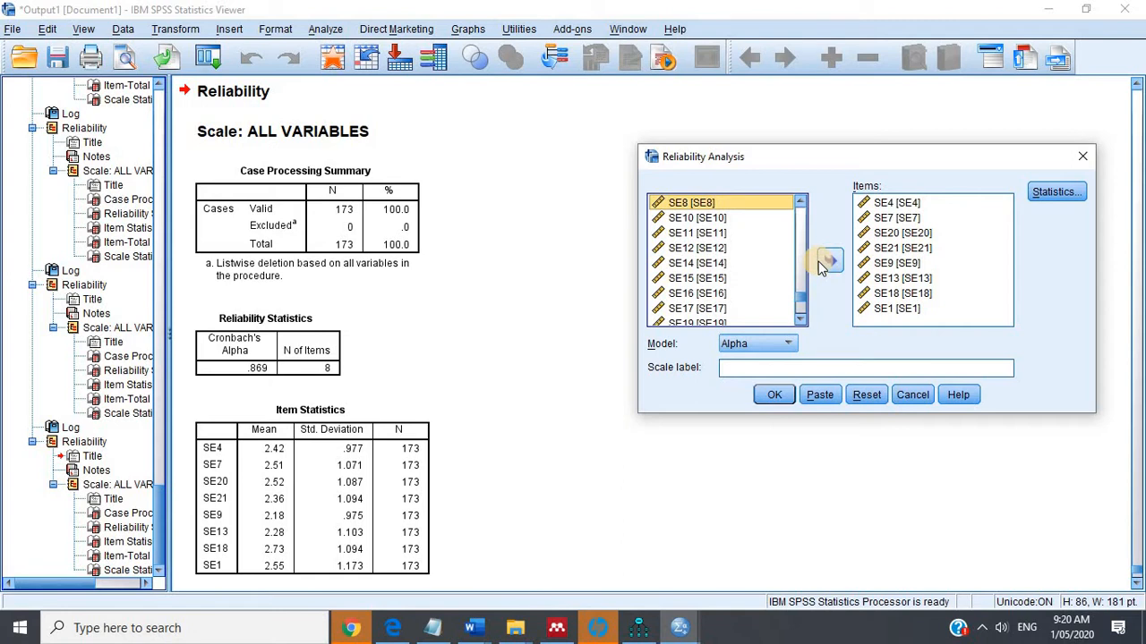
left_click(772, 395)
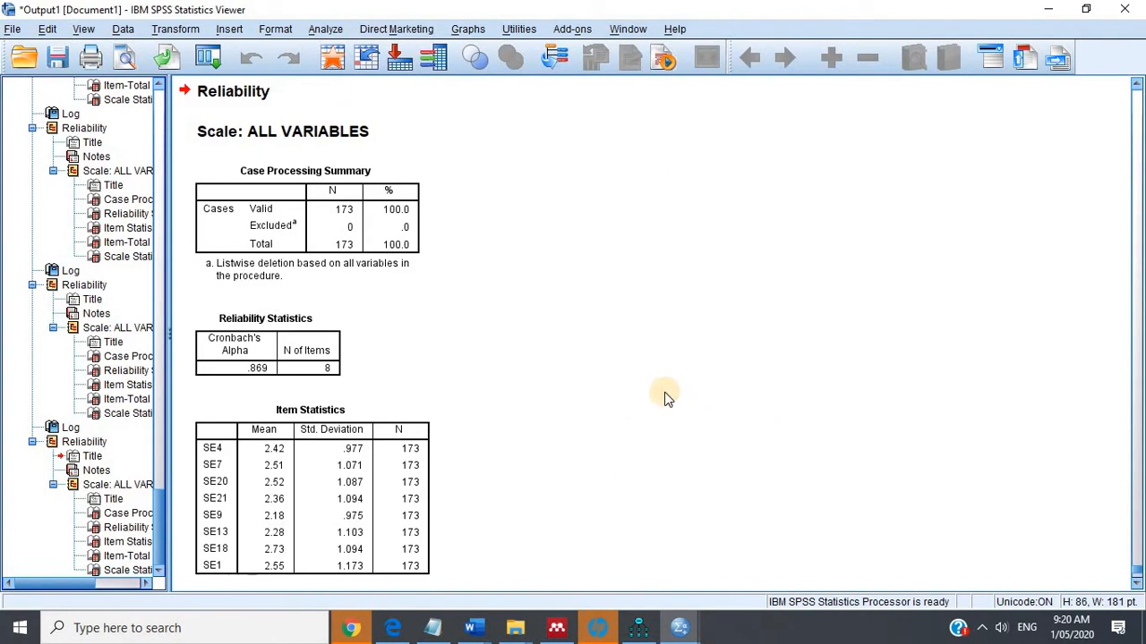
scroll(665, 397, "down", 1)
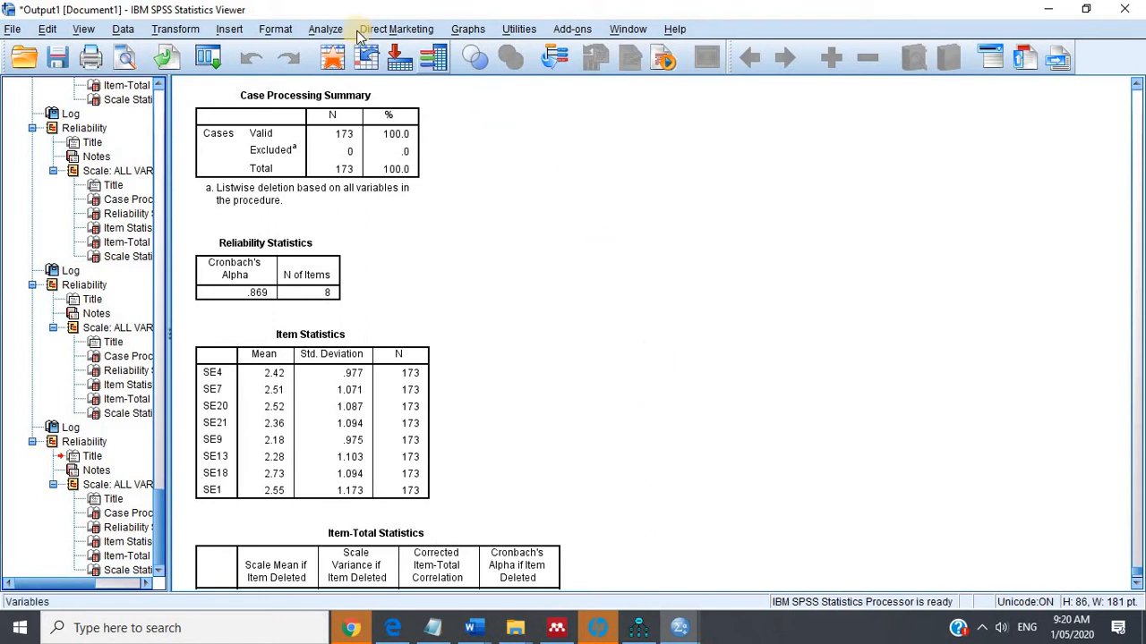
Start another Reliability Analysis and remove all eight SE items from the previous run.
left_click(325, 29)
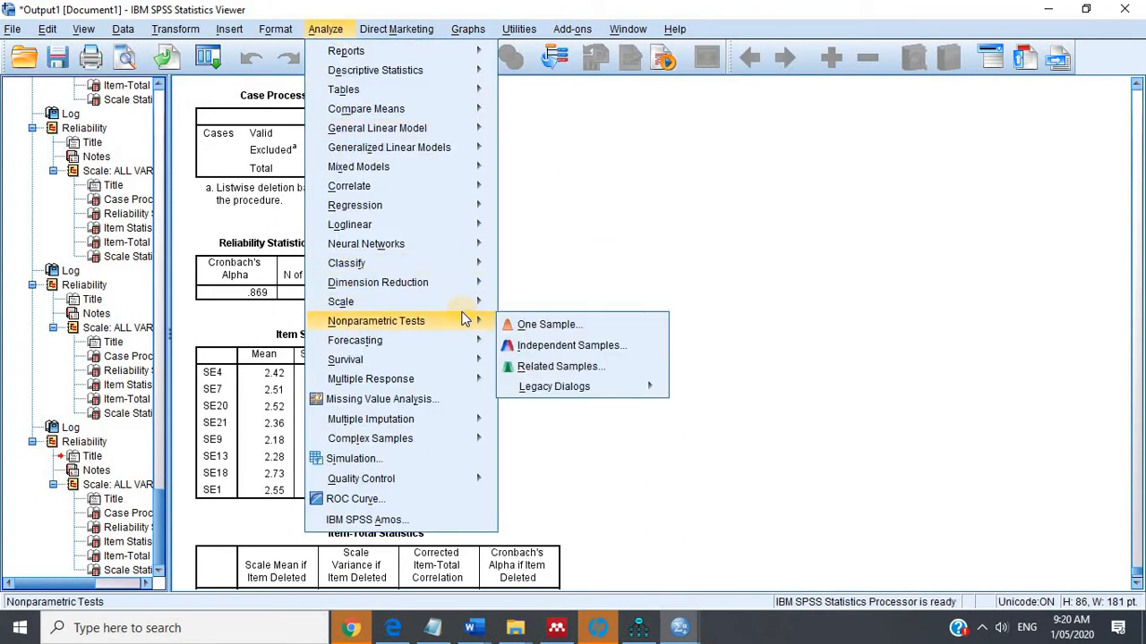
mouse_move(472, 301)
left_click(531, 305)
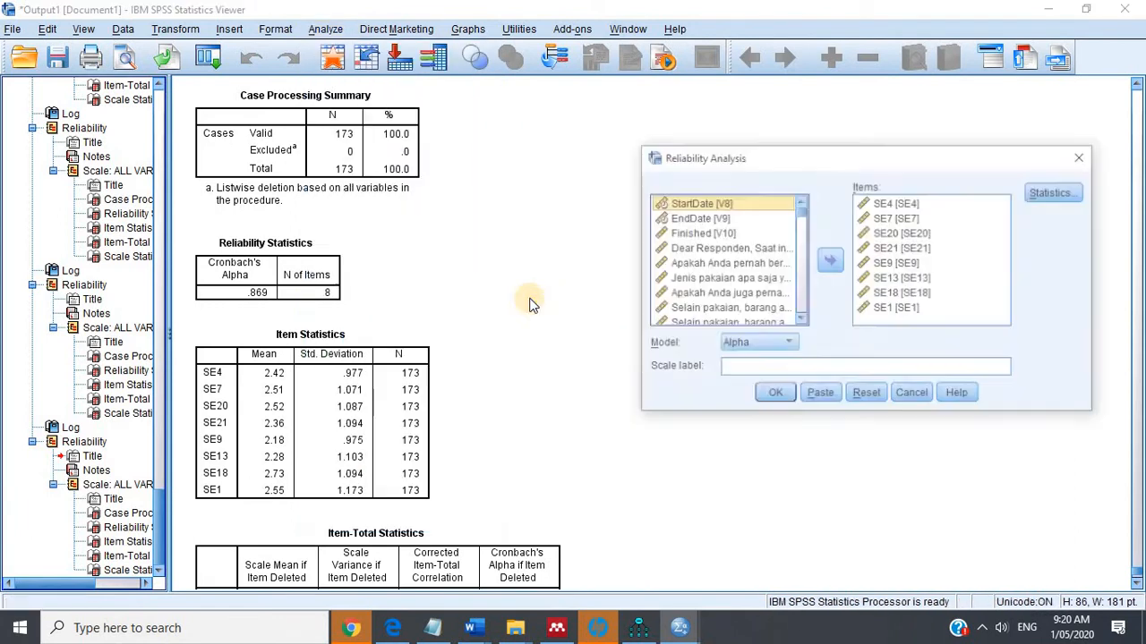
left_click(924, 283)
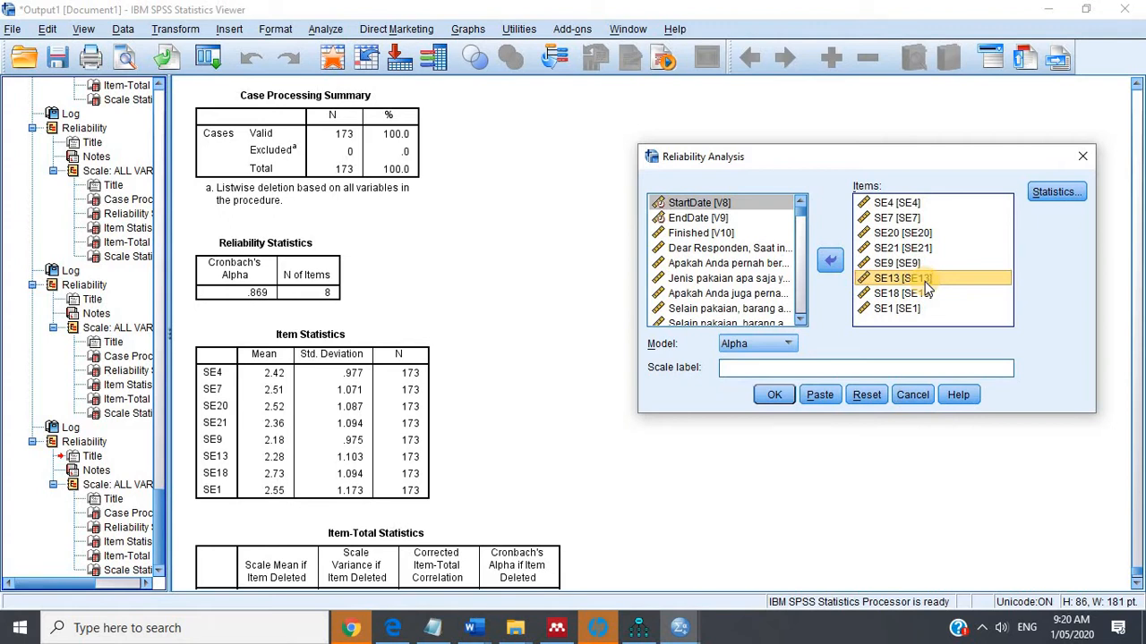
key("ctrl+a")
left_click(831, 259)
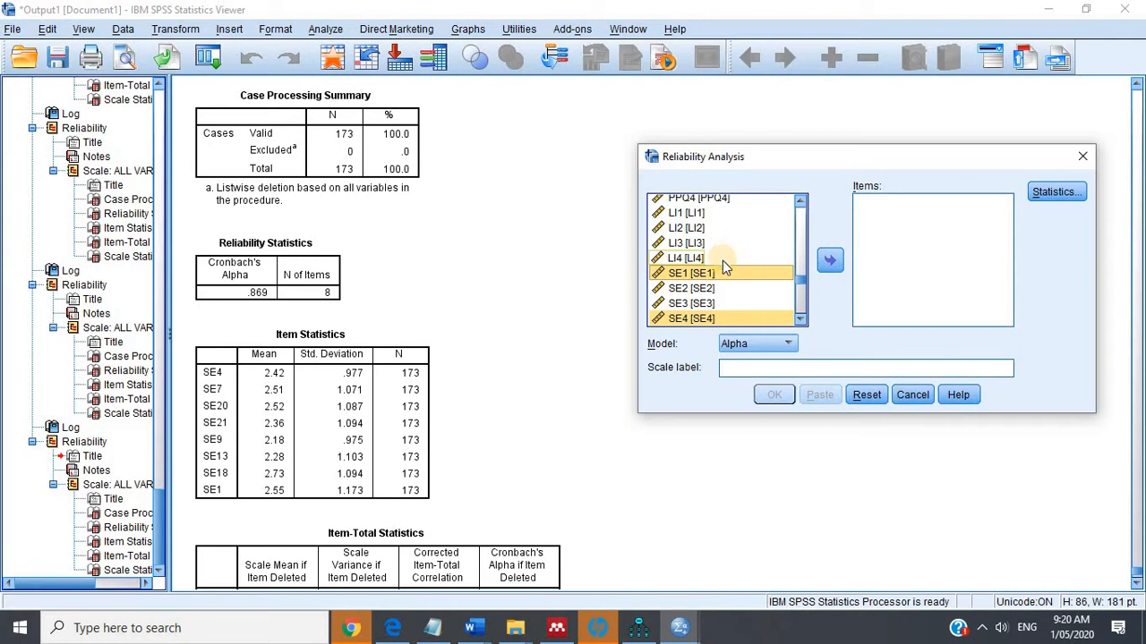
Add SE2, SE11, SE12 and SE16 to the reliability analysis items.
left_click(707, 288)
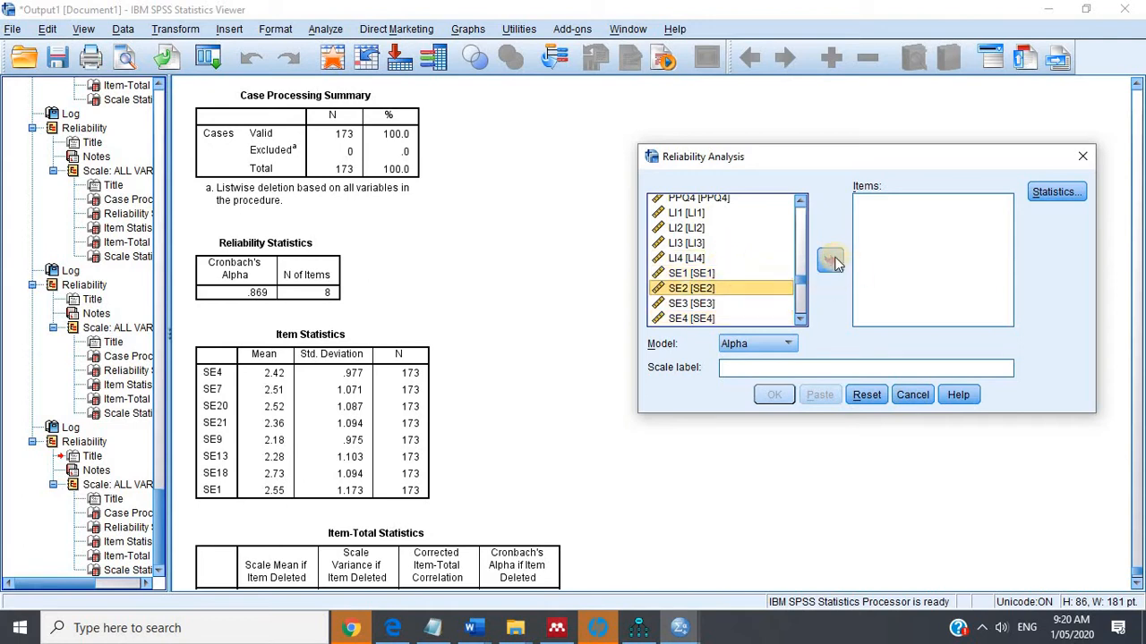
left_click(833, 261)
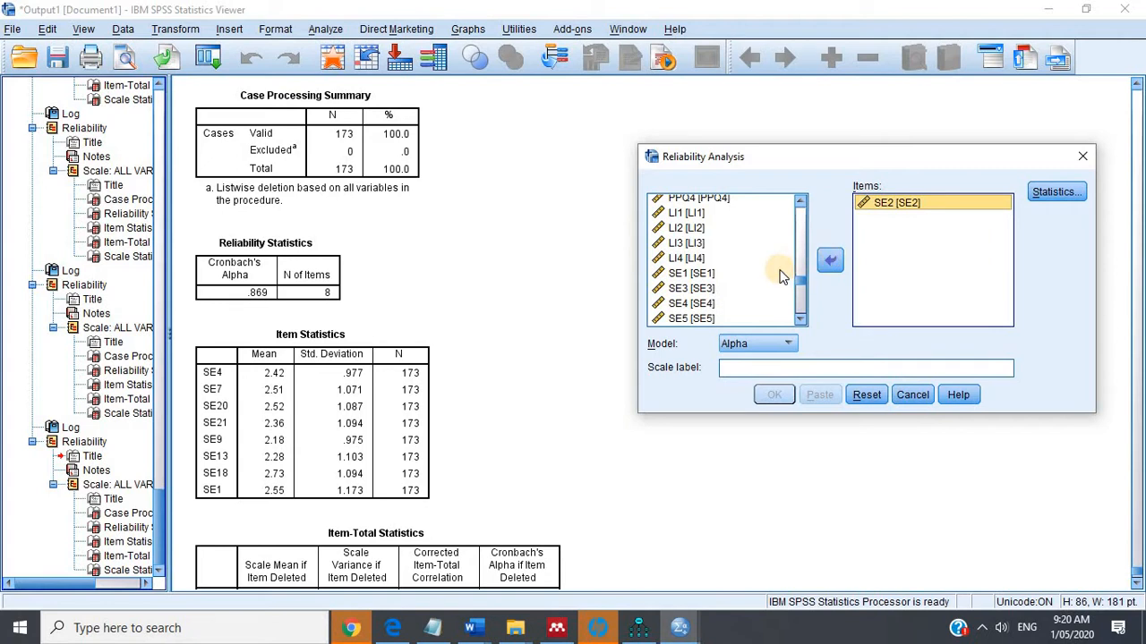
scroll(777, 273, "down", 3)
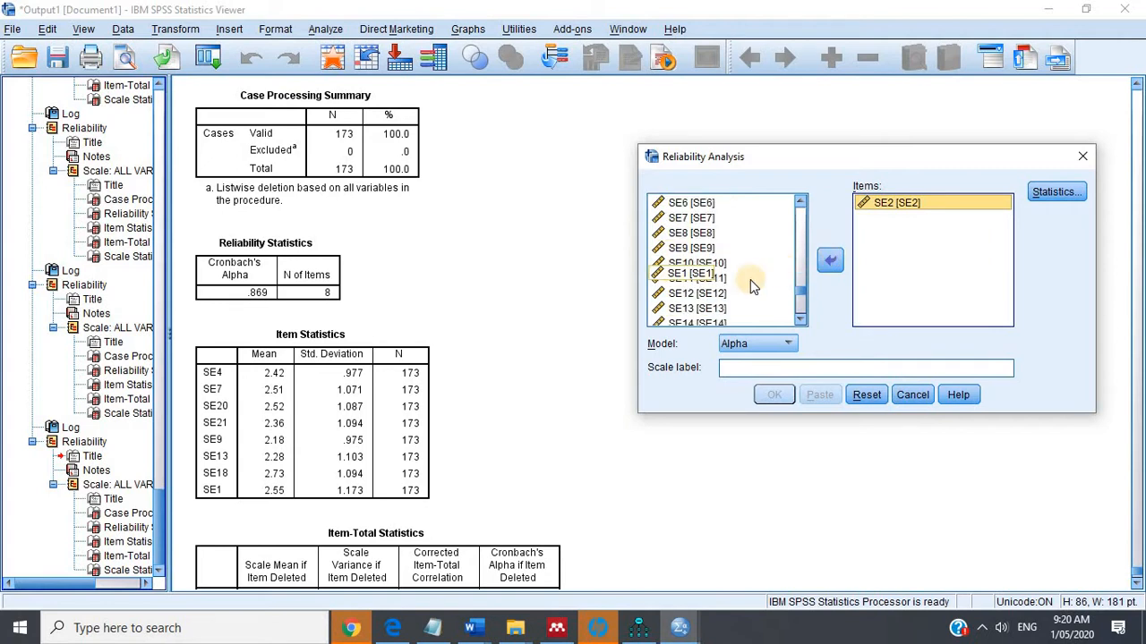
left_click(716, 279)
left_click(716, 293, "shift")
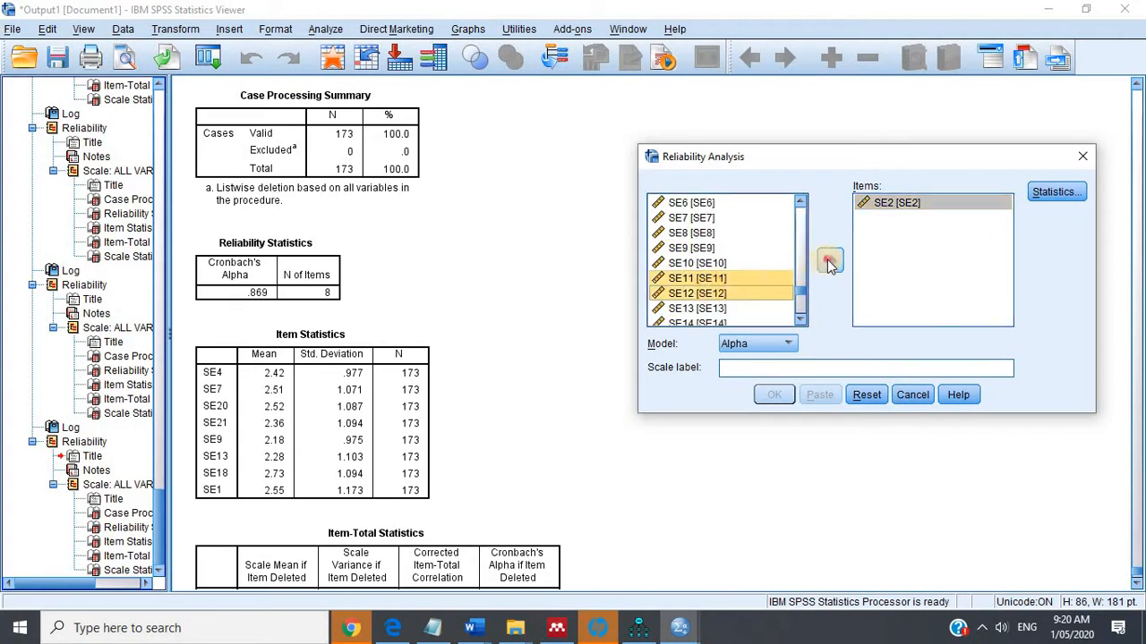
left_click(830, 261)
left_click(702, 321)
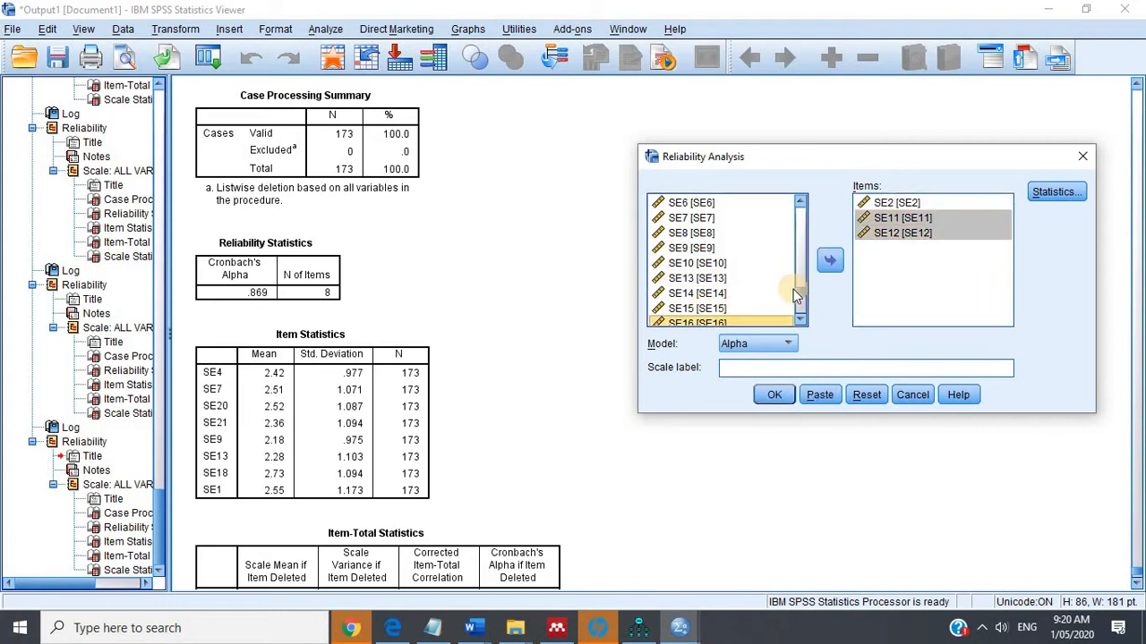
left_click(830, 261)
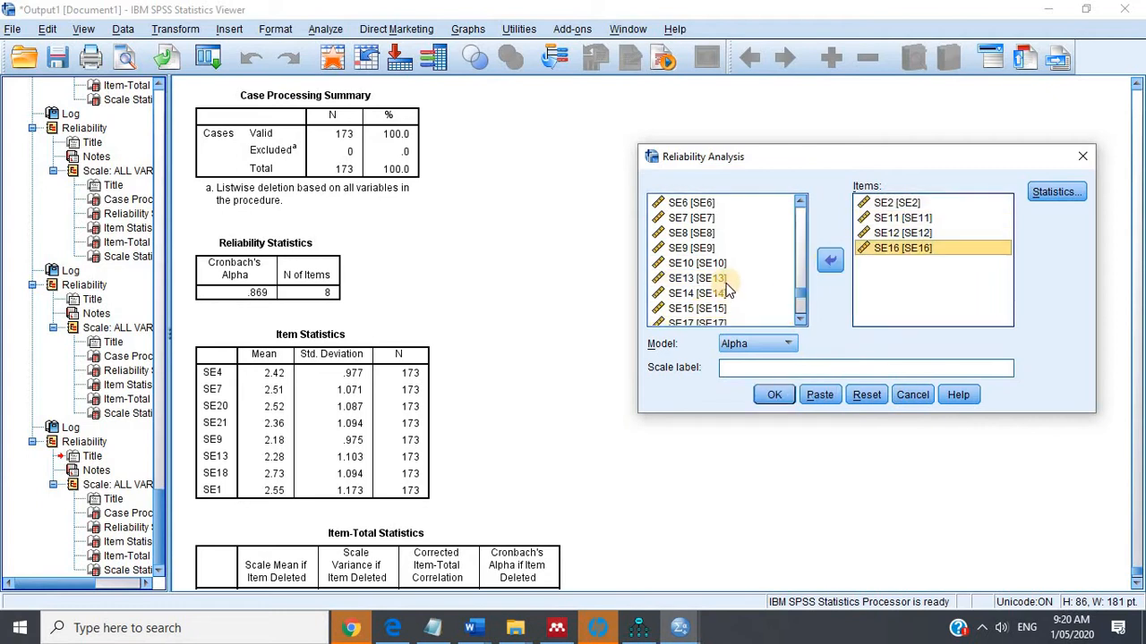
Add SE23 to the items and run the reliability analysis on this SE group.
scroll(727, 288, "down", 4)
left_click(795, 280)
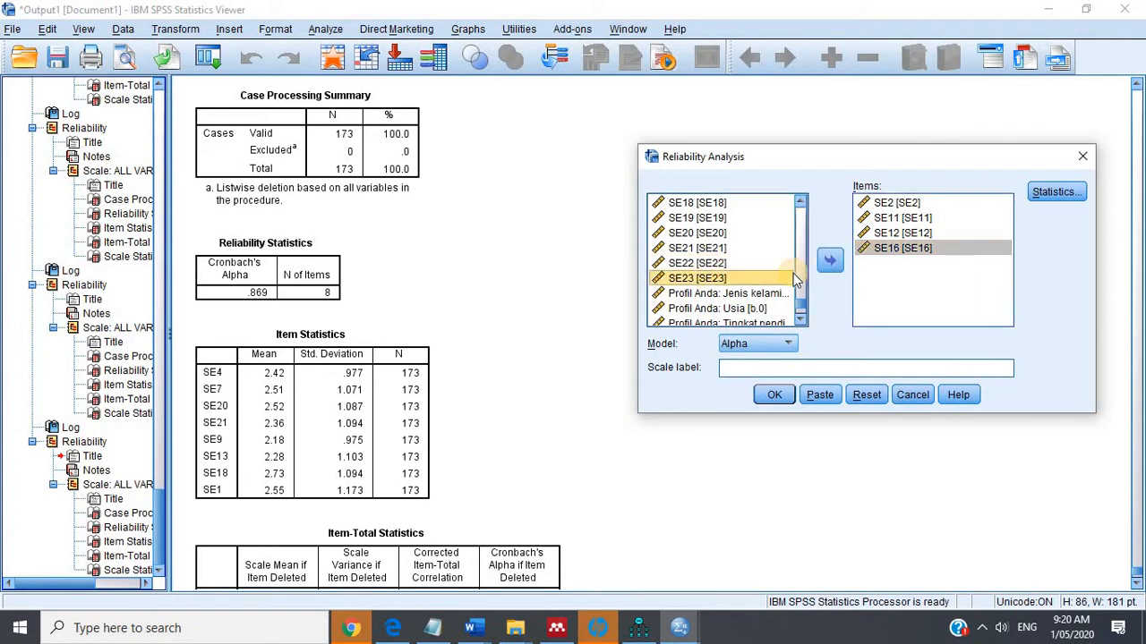
left_click(830, 260)
left_click(775, 395)
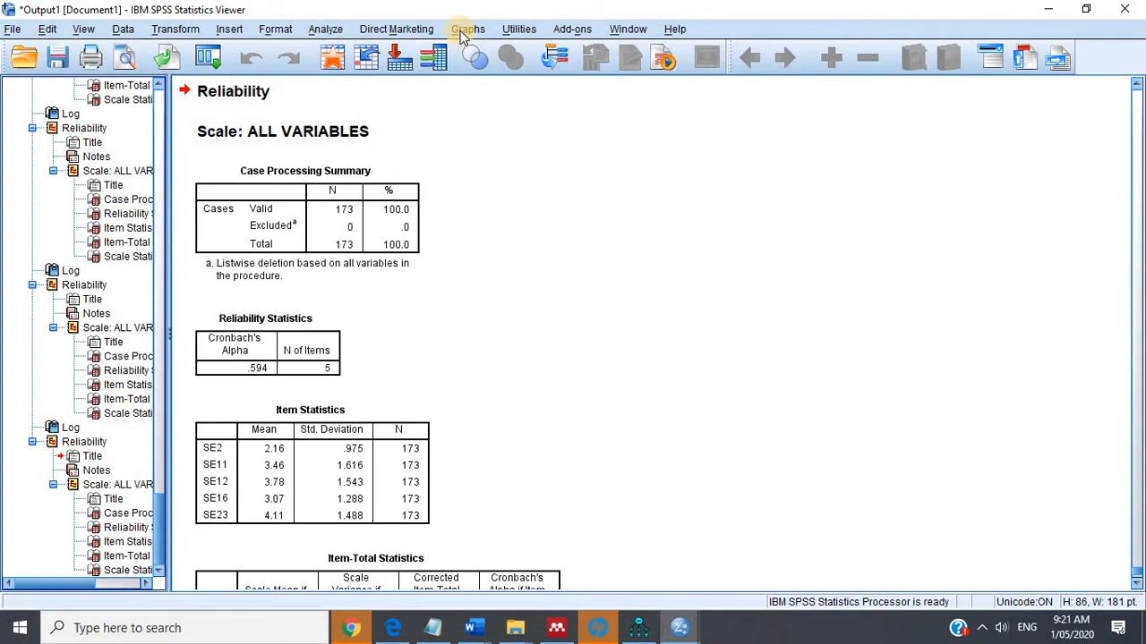
Start a new Reliability Analysis and clear SE2, SE11, SE12, SE16 and SE23 from the items.
left_click(326, 28)
mouse_move(417, 305)
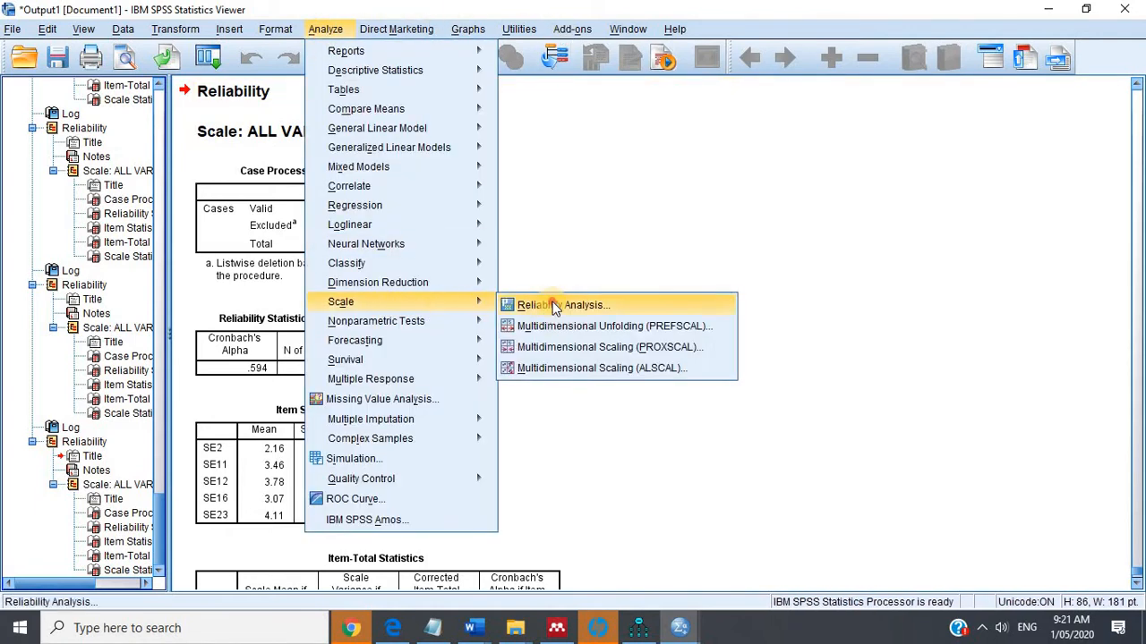
left_click(552, 304)
left_click_drag(877, 280, 895, 202)
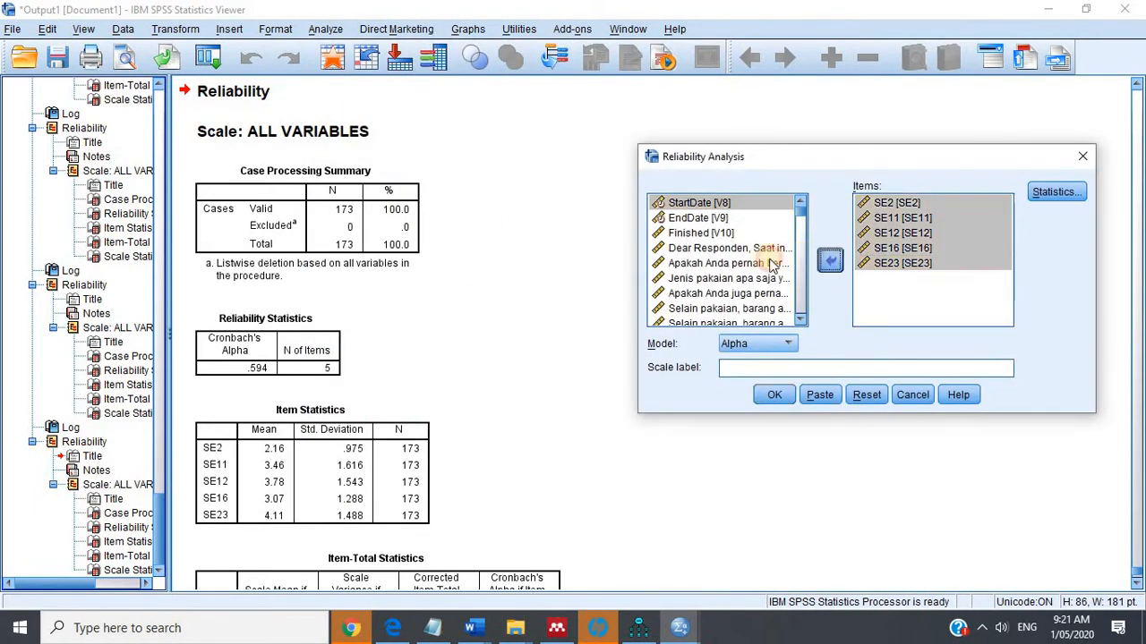
left_click(830, 259)
Add SE3, SE10, SE14 and SE15 to the reliability analysis items.
scroll(704, 275, "down", 1)
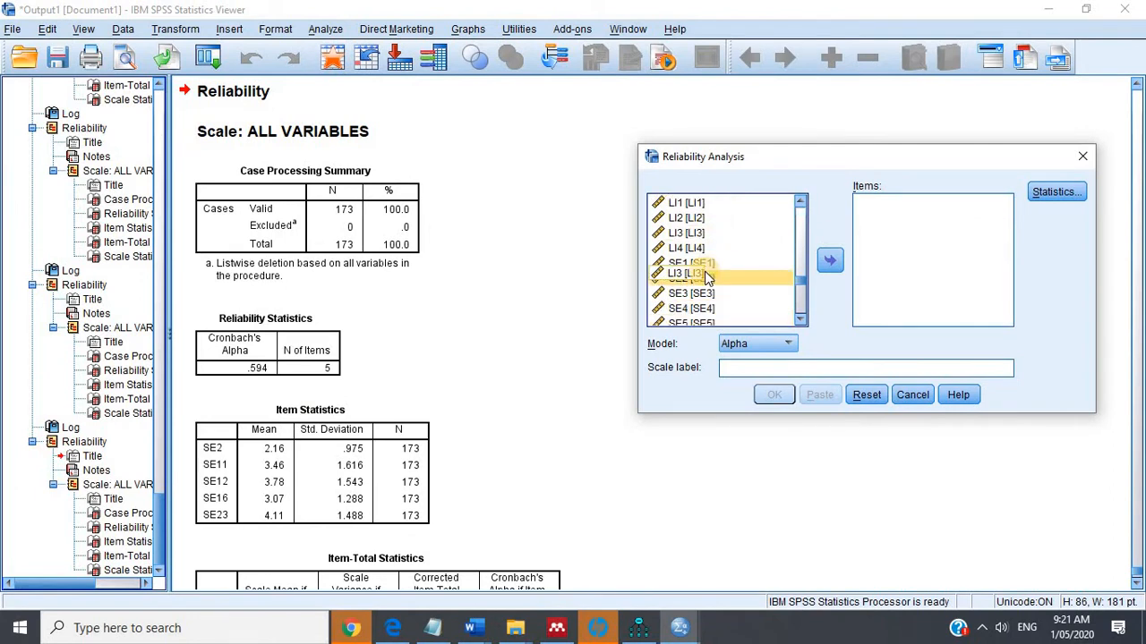
left_click(692, 294)
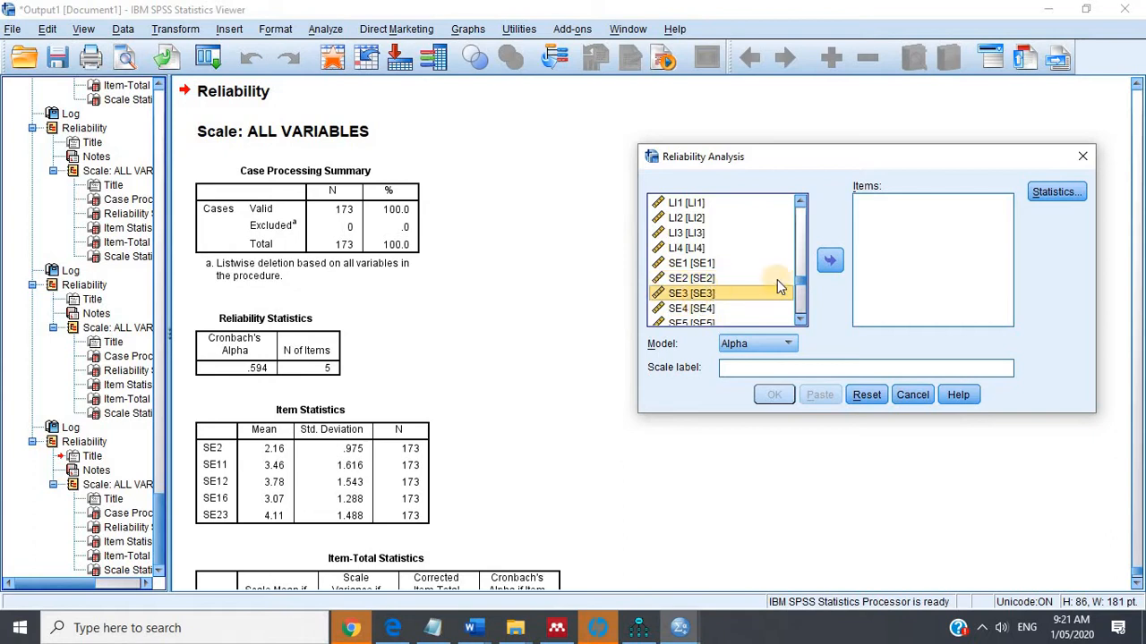
left_click(829, 260)
scroll(752, 281, "down", 3)
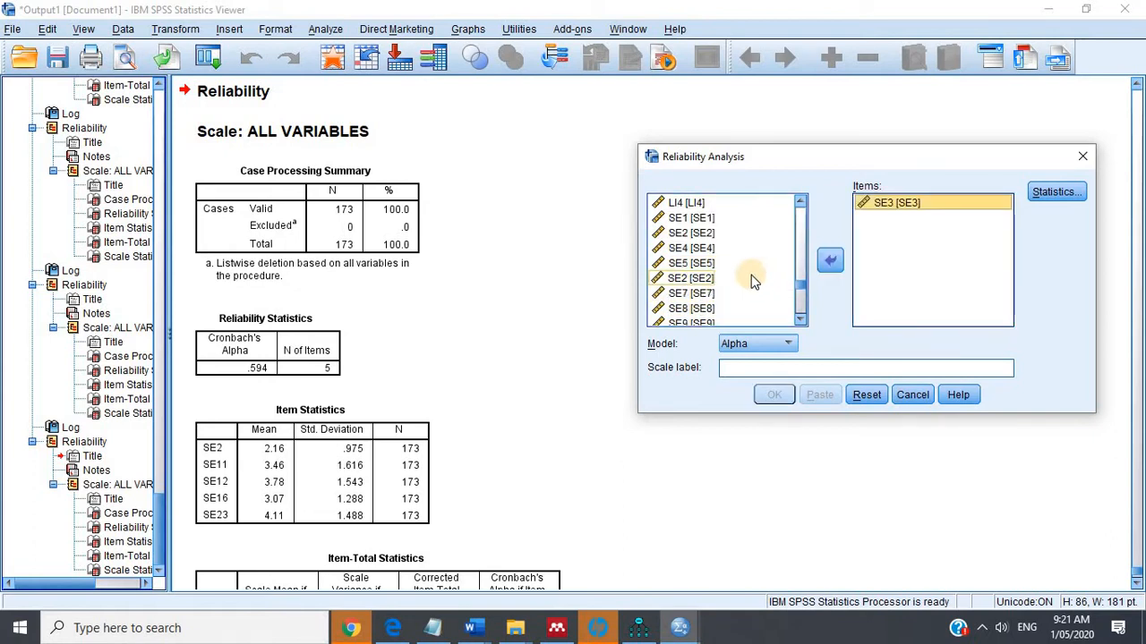
scroll(752, 281, "down", 1)
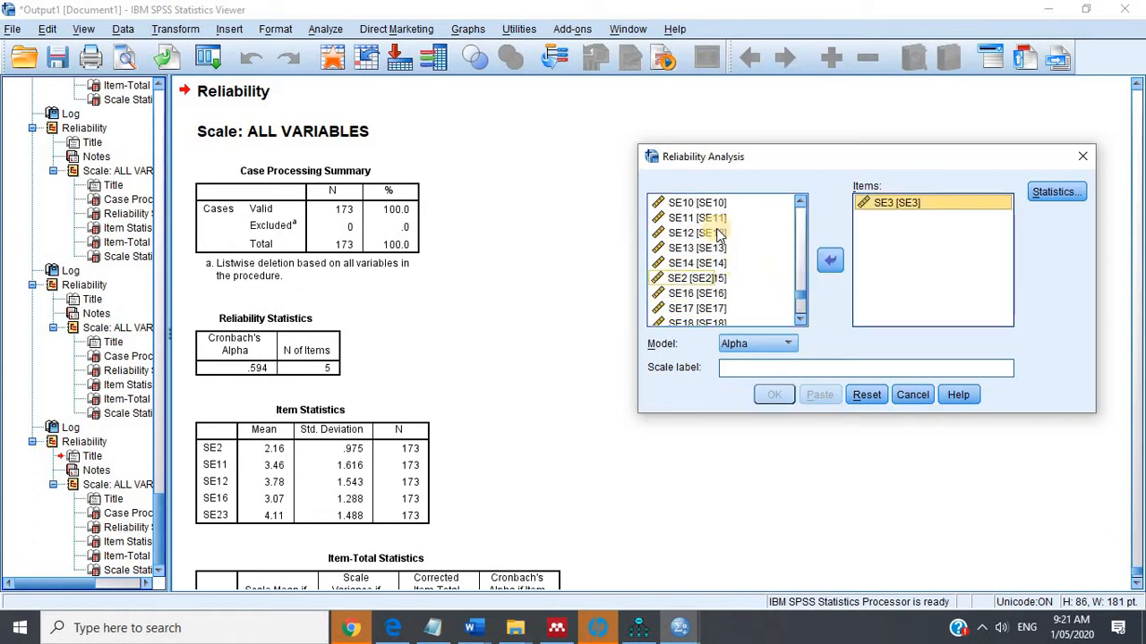
left_click(705, 204)
left_click(699, 264, "ctrl")
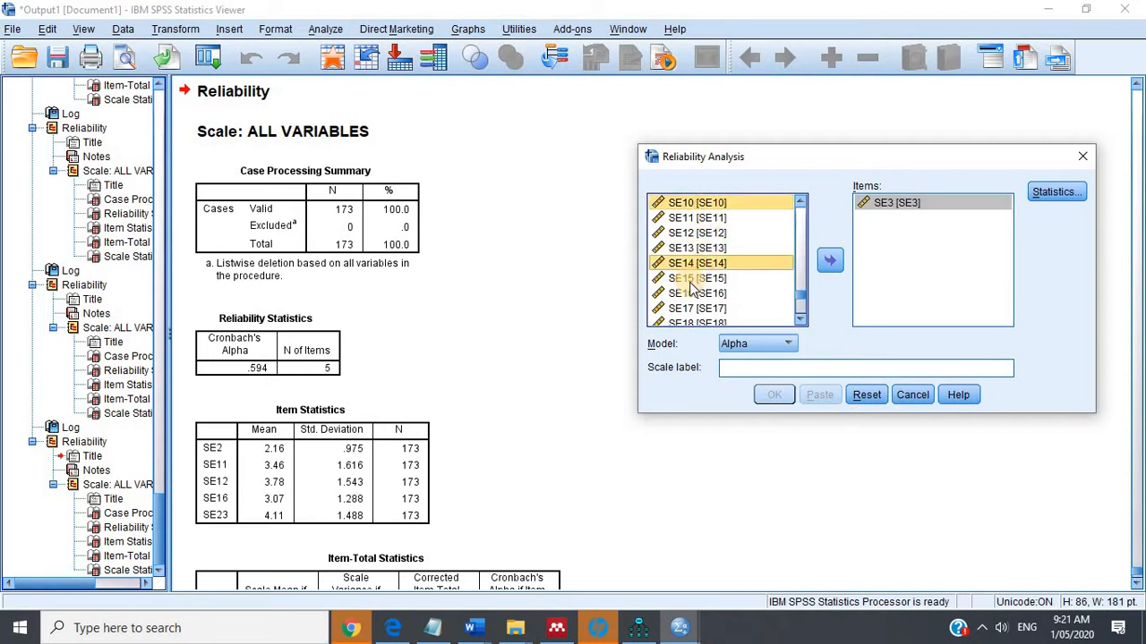
left_click(694, 279, "ctrl")
left_click(827, 258)
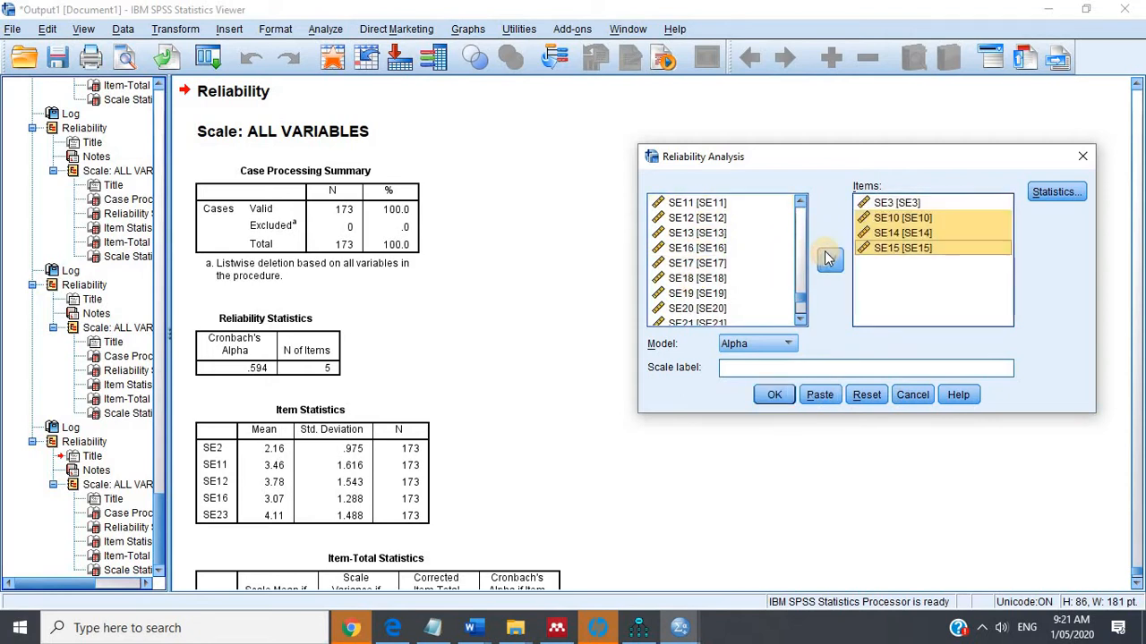
Add SE19 to the items and run the reliability analysis on the SE3 to SE19 group.
left_click(709, 292)
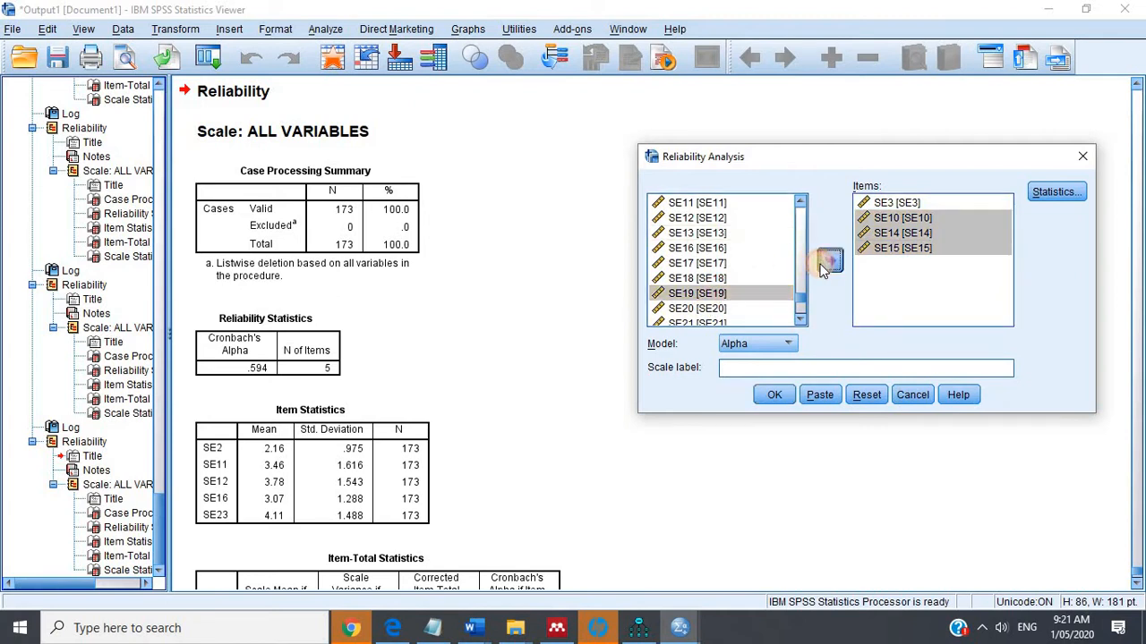
left_click(830, 261)
left_click(773, 397)
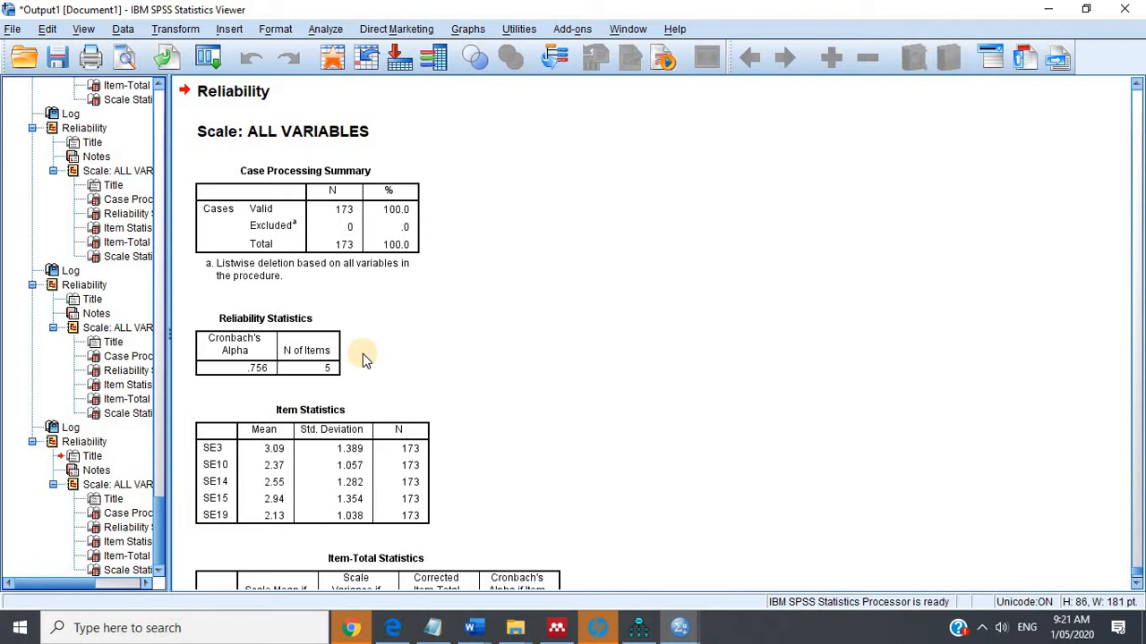
Start another Reliability Analysis and clear SE3, SE10, SE14, SE15 and SE19 from the items.
left_click(325, 29)
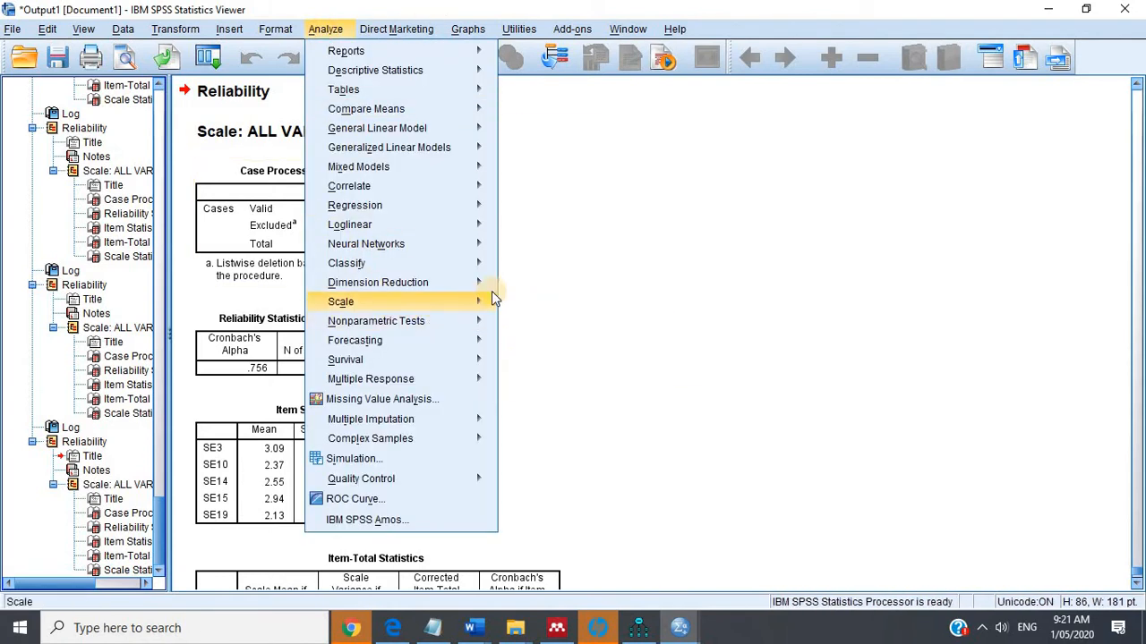
mouse_move(474, 301)
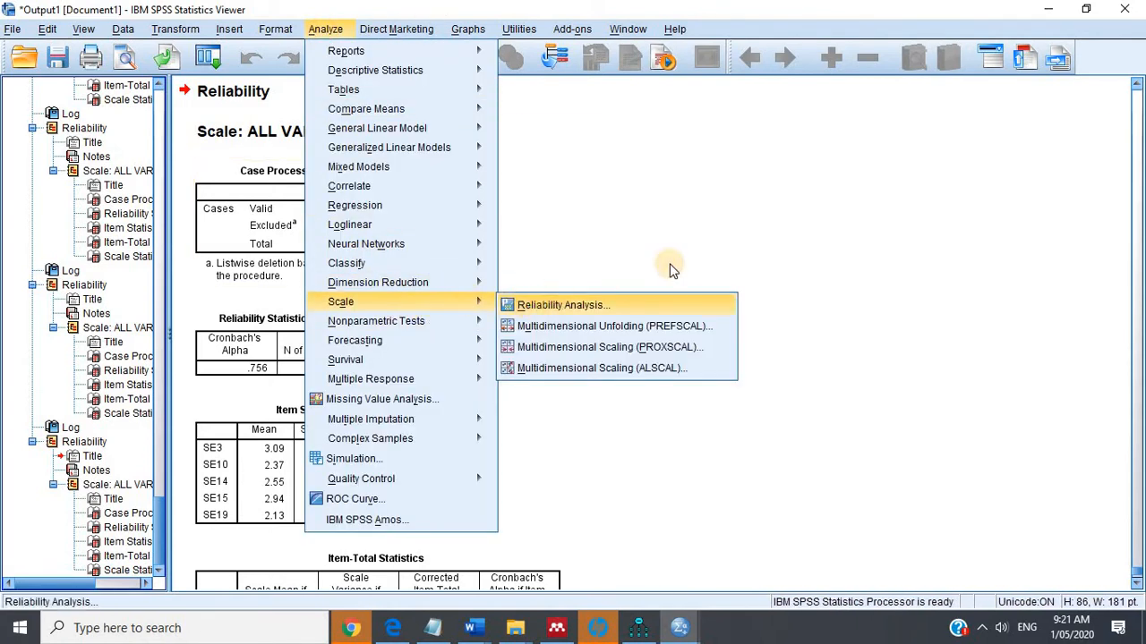
left_click(627, 306)
left_click(919, 267)
key("ctrl+a")
left_click(833, 261)
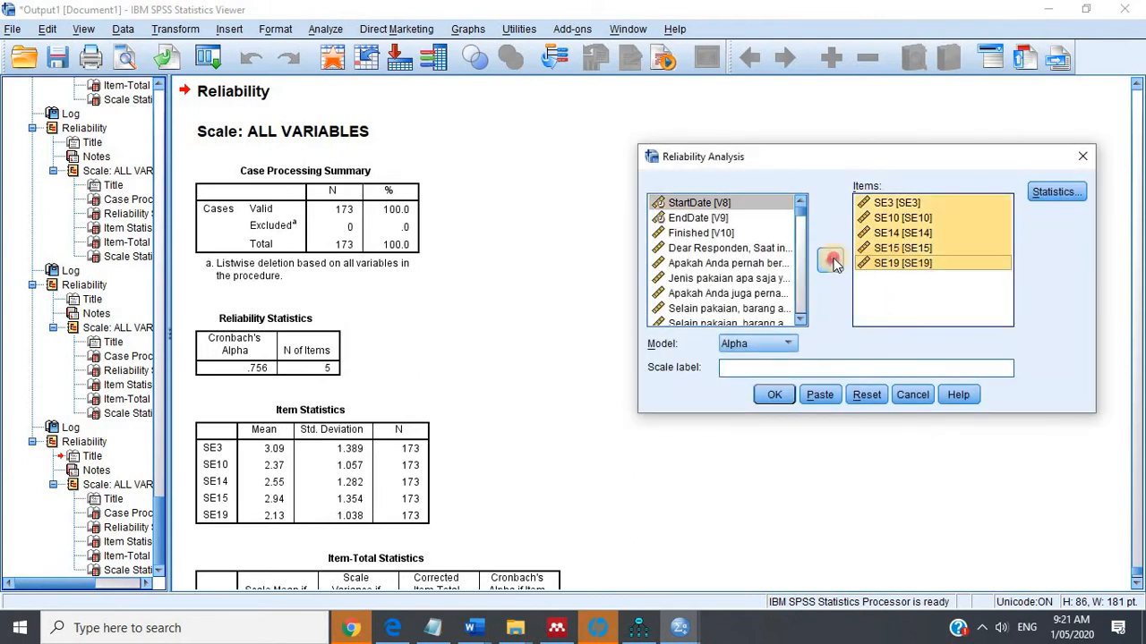
Add SE5 and SE22 to the reliability analysis items and run the analysis.
scroll(707, 266, "down", 1)
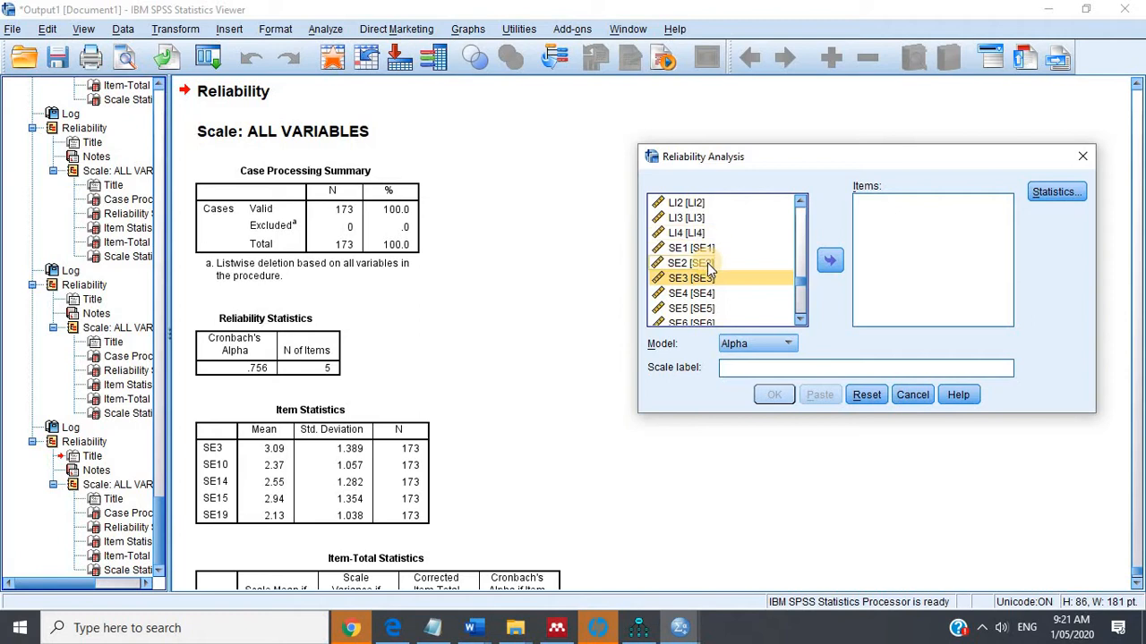
left_click(691, 308)
left_click(829, 260)
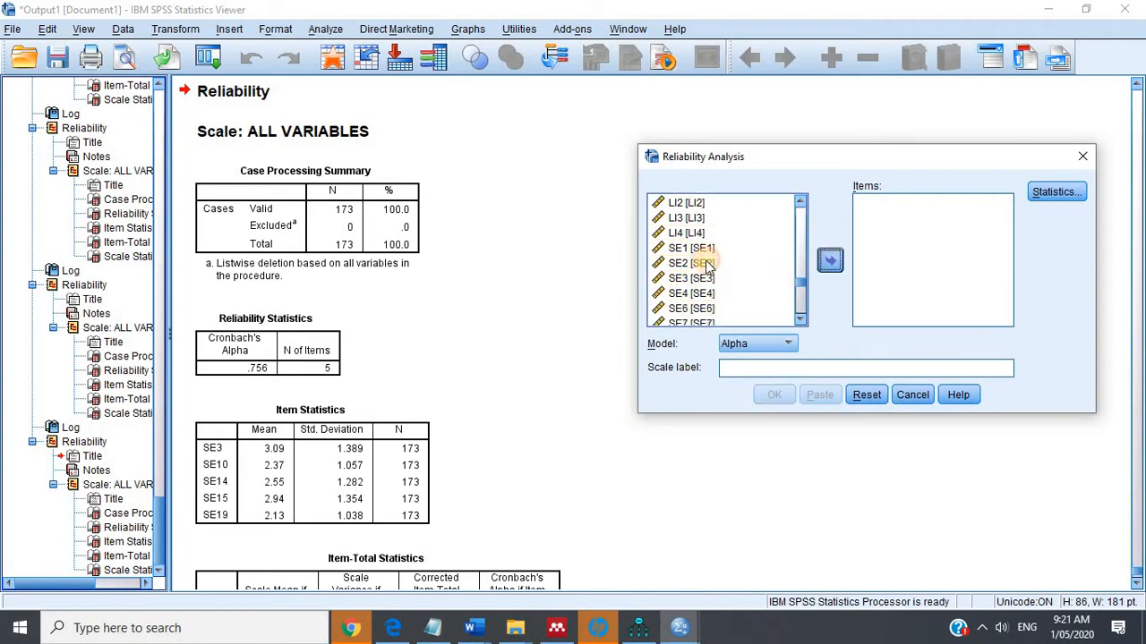
scroll(698, 258, "down", 5)
scroll(707, 260, "down", 3)
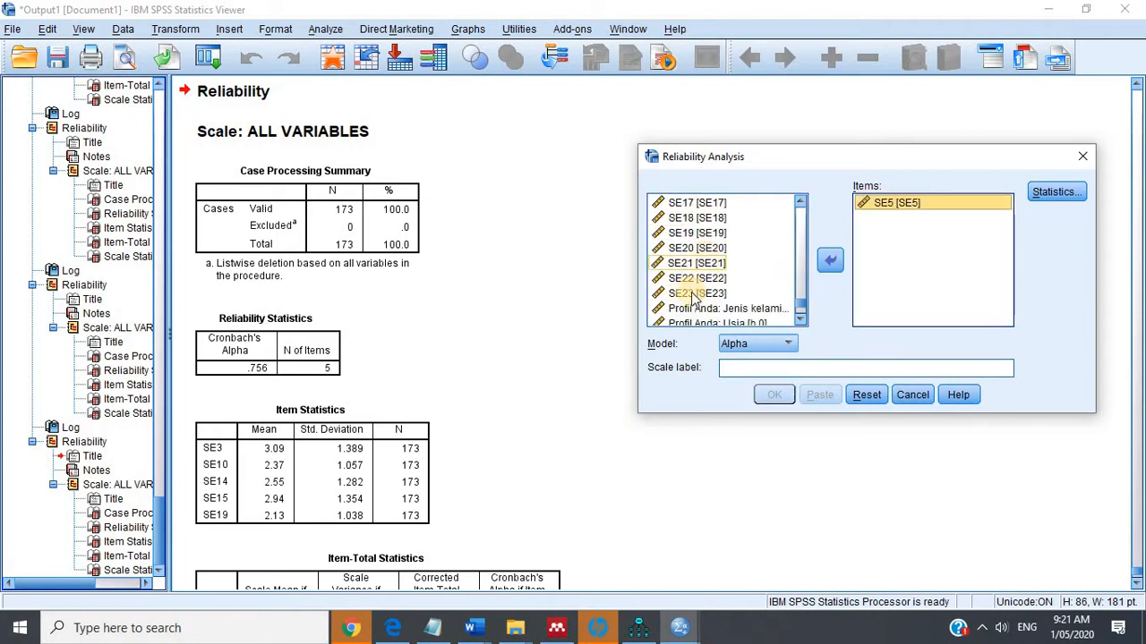
left_click(696, 277)
left_click(829, 261)
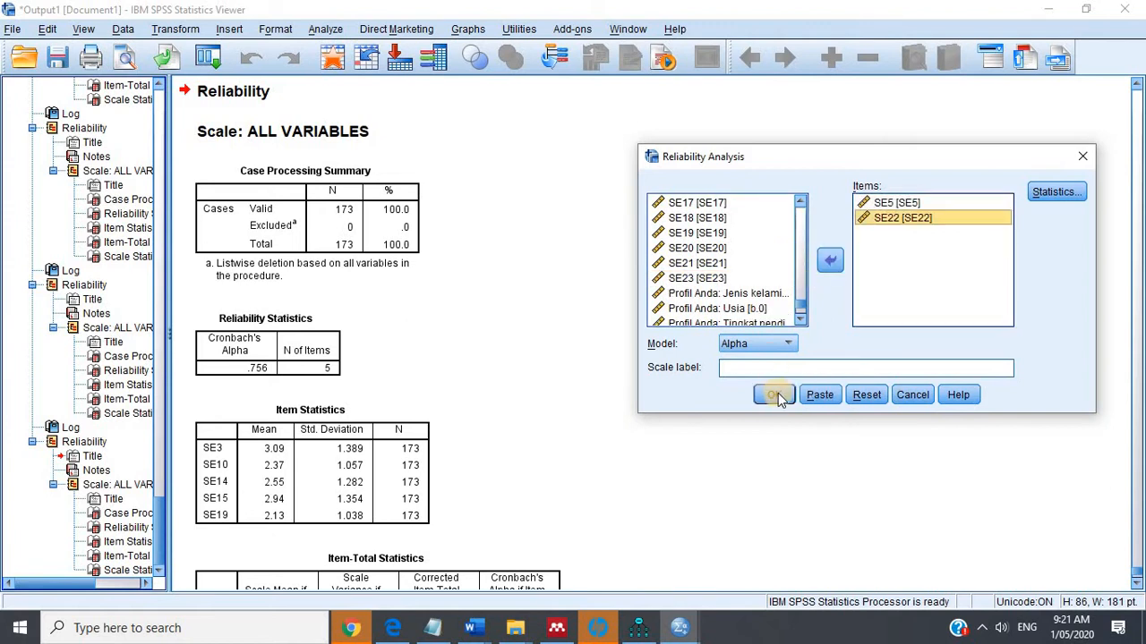
left_click(772, 395)
scroll(691, 385, "down", 2)
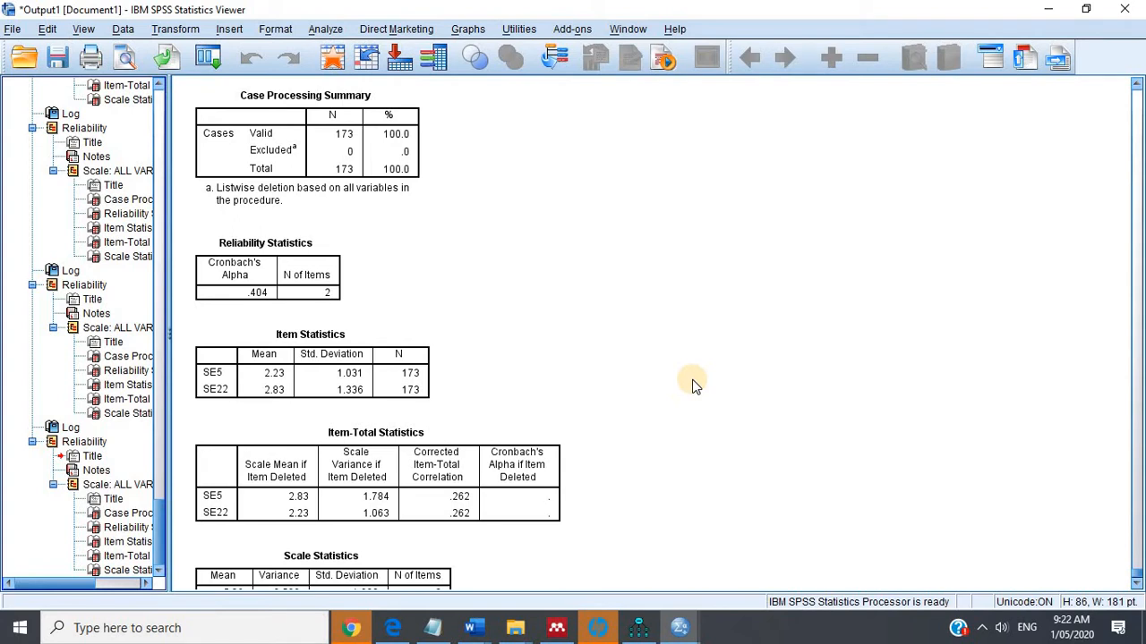
Start a new Reliability Analysis and clear SE5 and SE22 from the items.
left_click(333, 29)
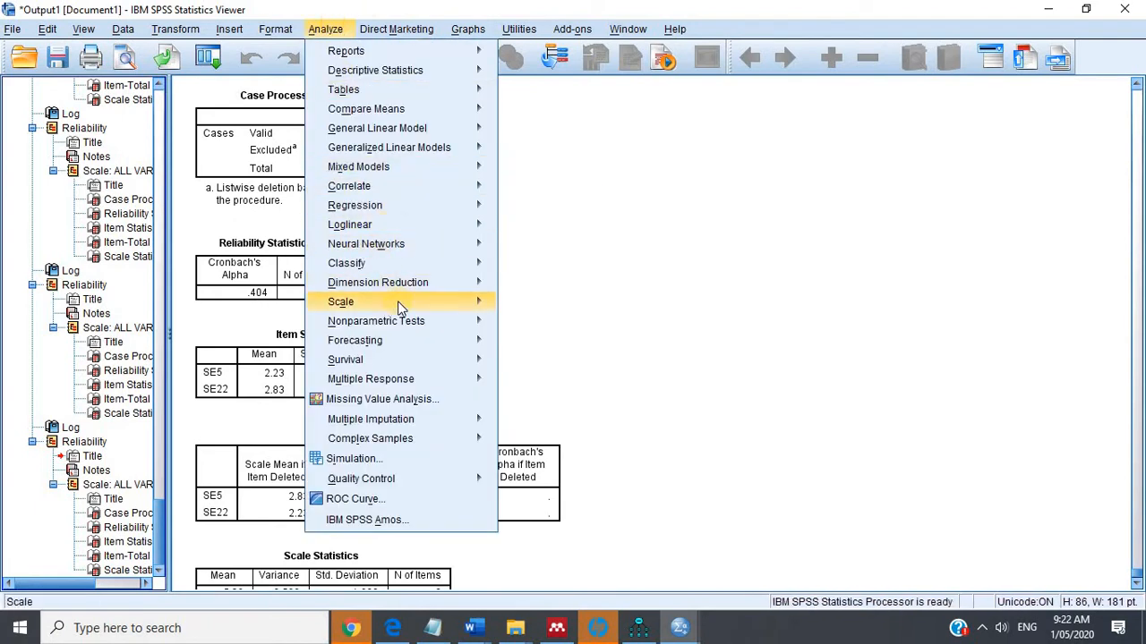
left_click(536, 302)
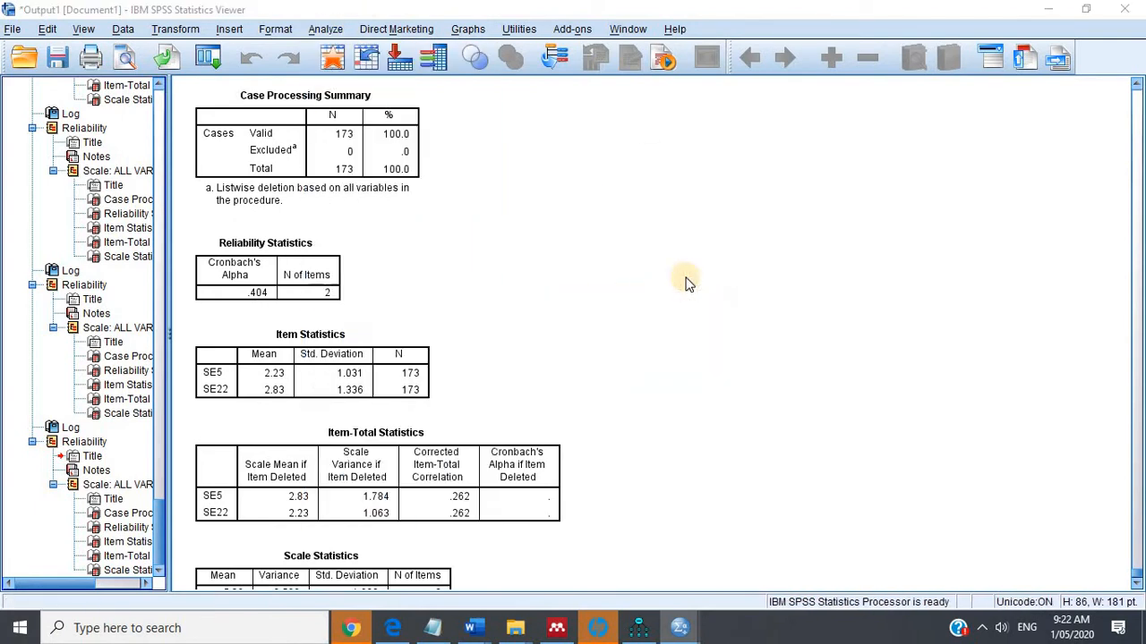
left_click(904, 270)
key("ctrl+a")
left_click(829, 261)
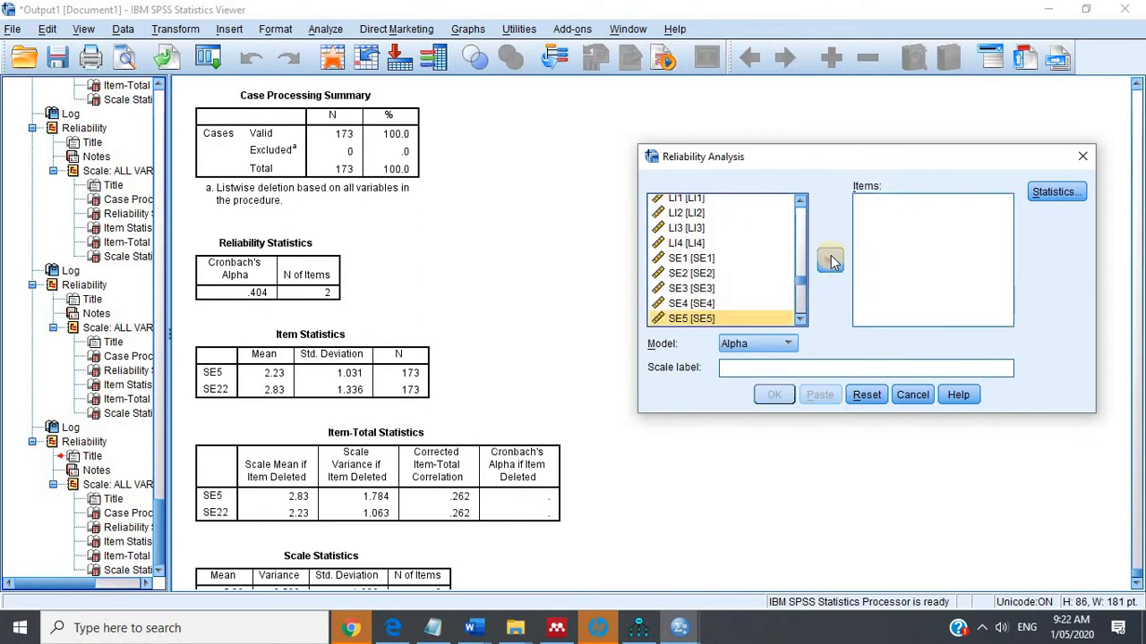
Add PPQ1 through PPQ4 to the items and run the reliability analysis on them.
key("Down")
key("Down")
key("Down")
key("Down")
key("Down")
key("Down")
key("Down")
key("Down")
key("Down")
key("Down")
key("Down")
key("Down")
key("Down")
key("Down")
key("Down")
key("Down")
key("Down")
key("Down")
key("Down")
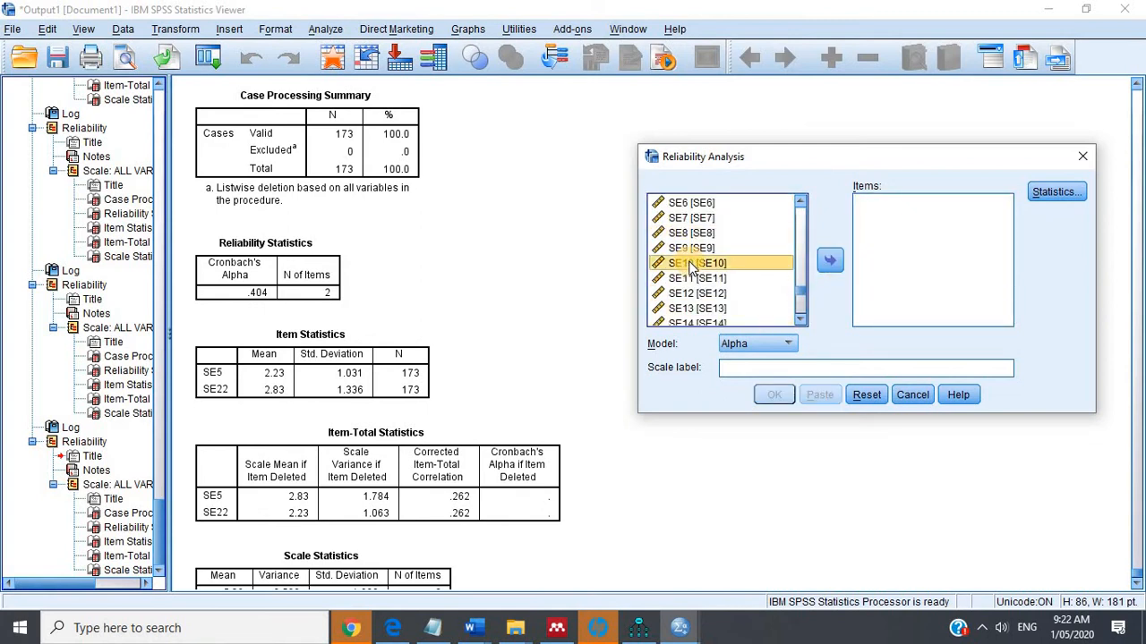
key("Down")
key("Down")
key("Down")
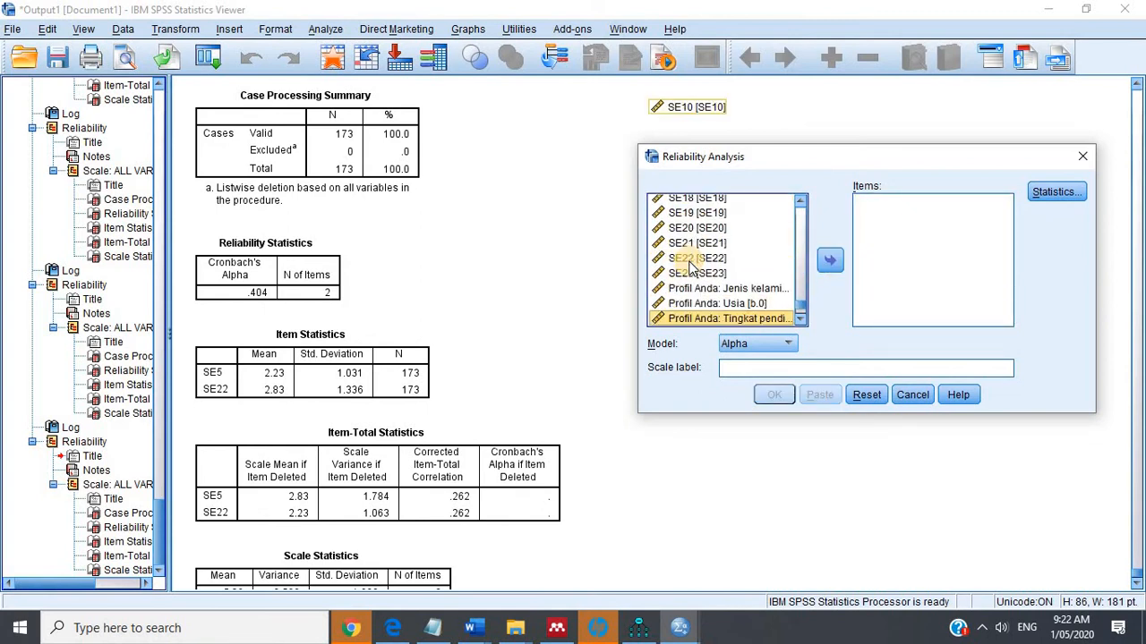
scroll(689, 264, "down", 1)
scroll(689, 264, "up", 10)
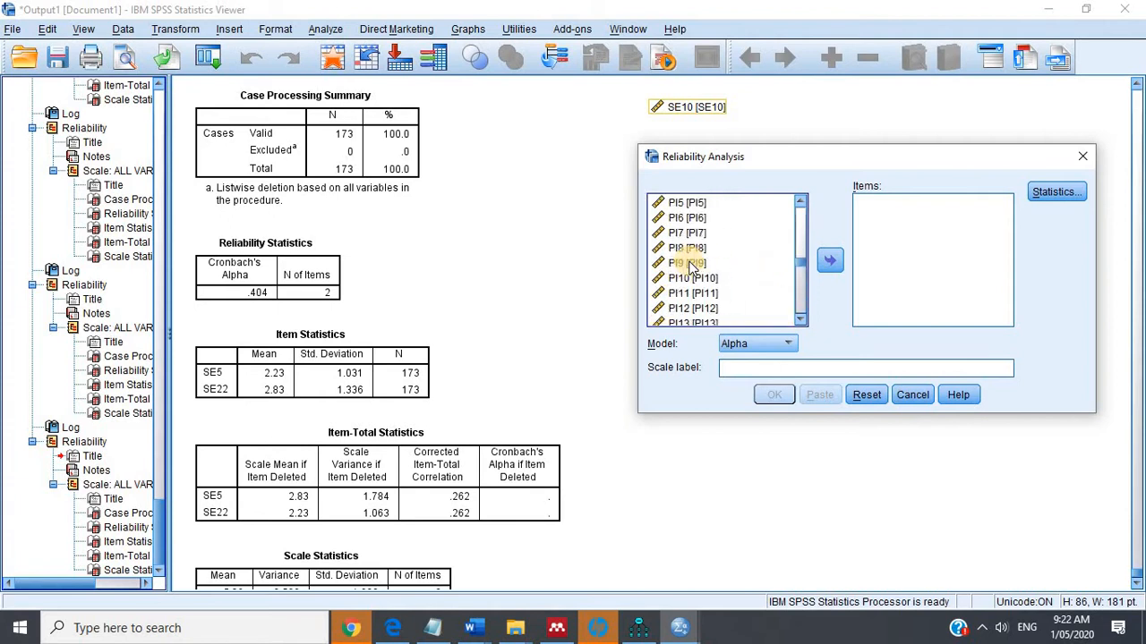
scroll(712, 263, "down", 1)
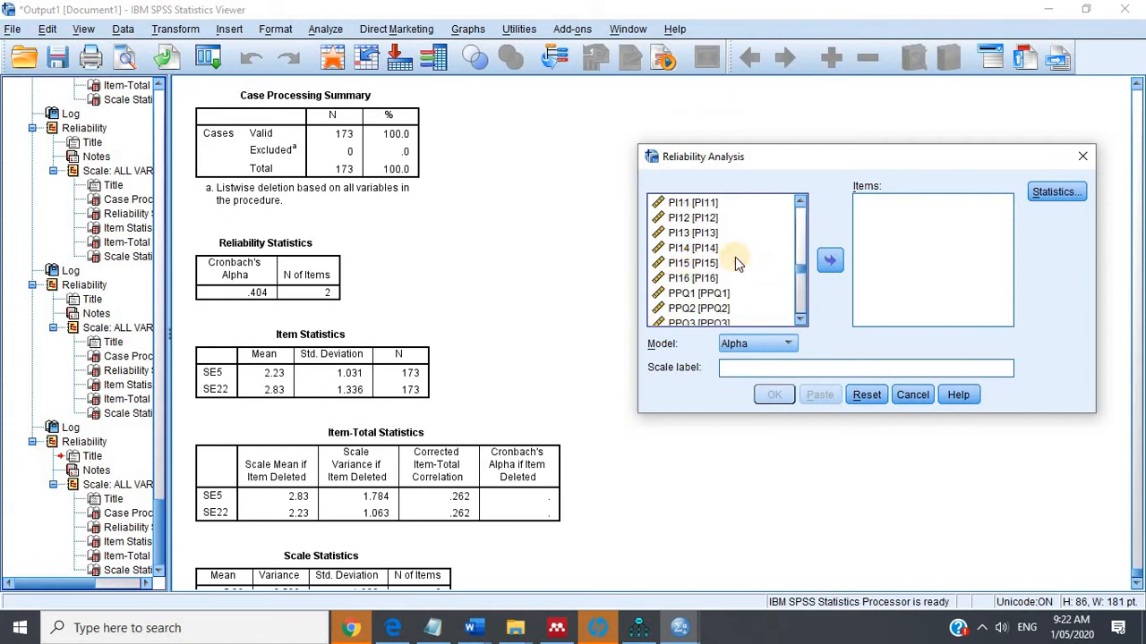
scroll(735, 257, "down", 1)
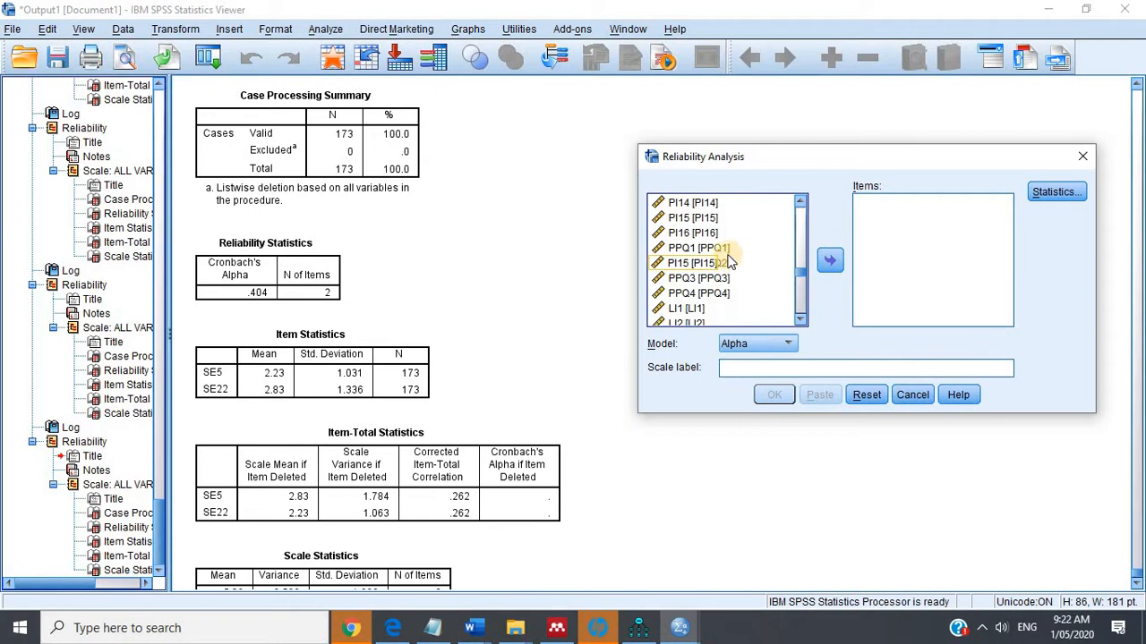
left_click(728, 258)
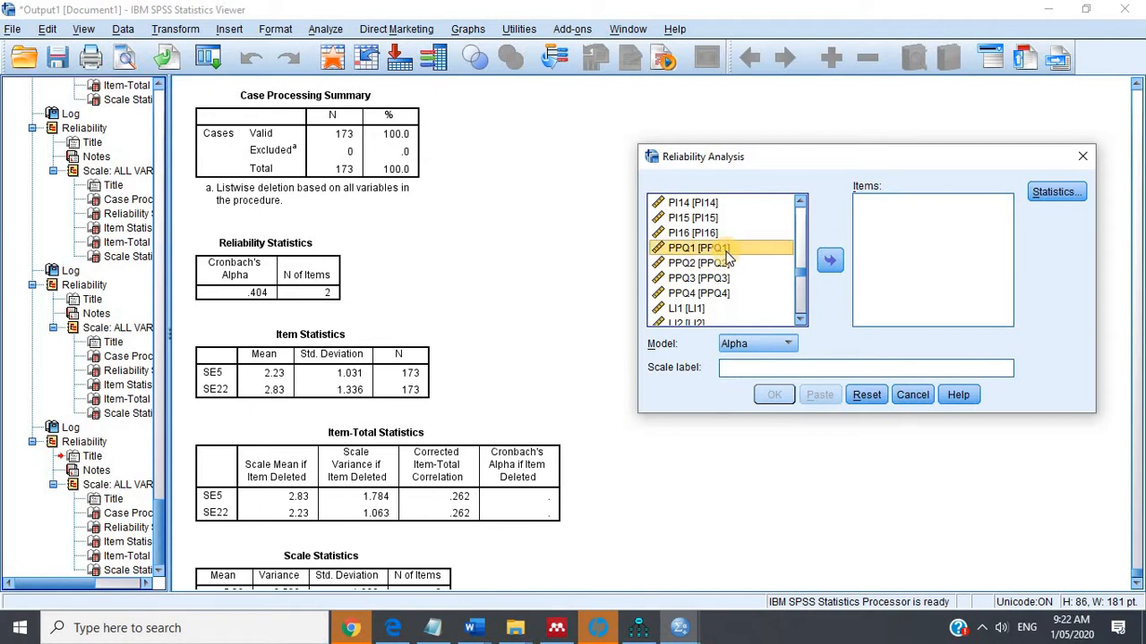
left_click(725, 300, "shift")
left_click(826, 267)
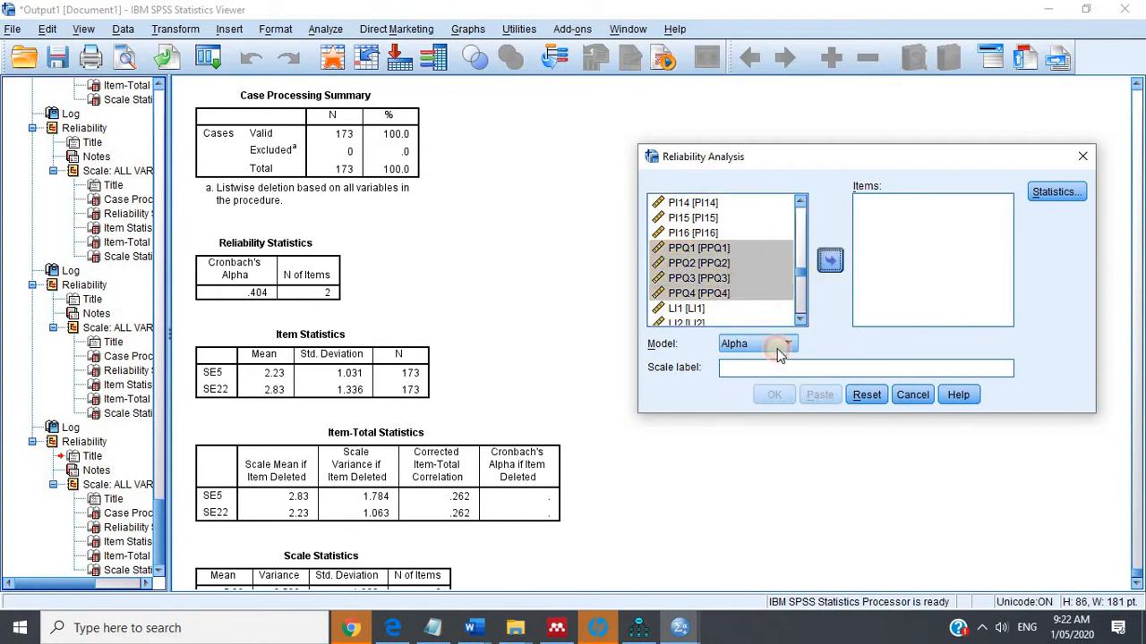
left_click(775, 395)
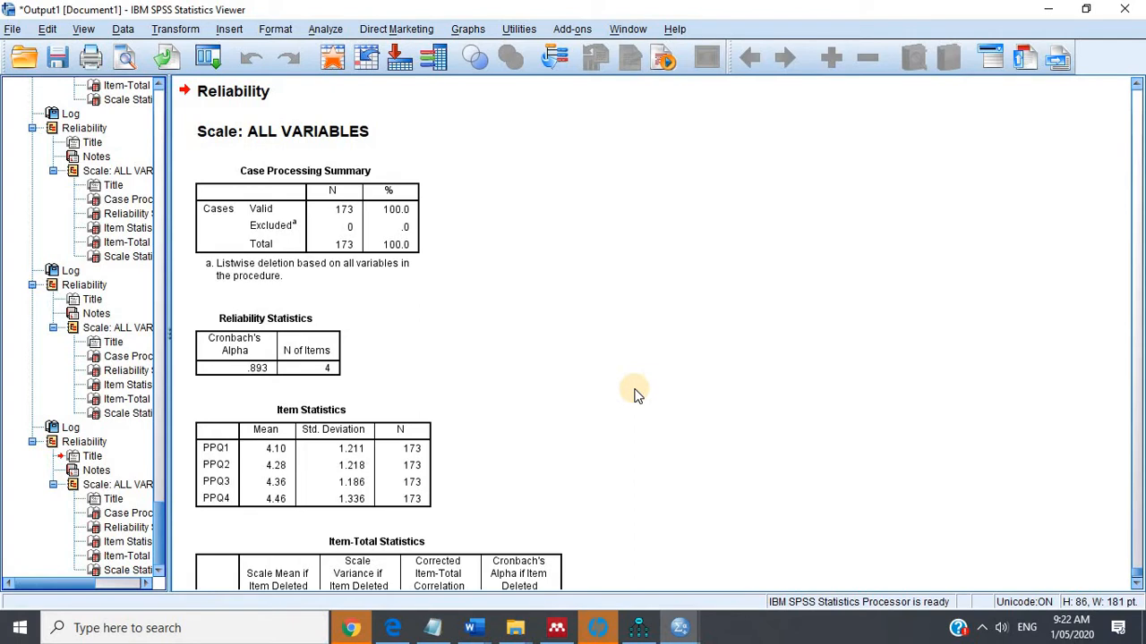
Start another Reliability Analysis and clear PPQ1, PPQ2, PPQ3 and PPQ4 from the items.
left_click(325, 29)
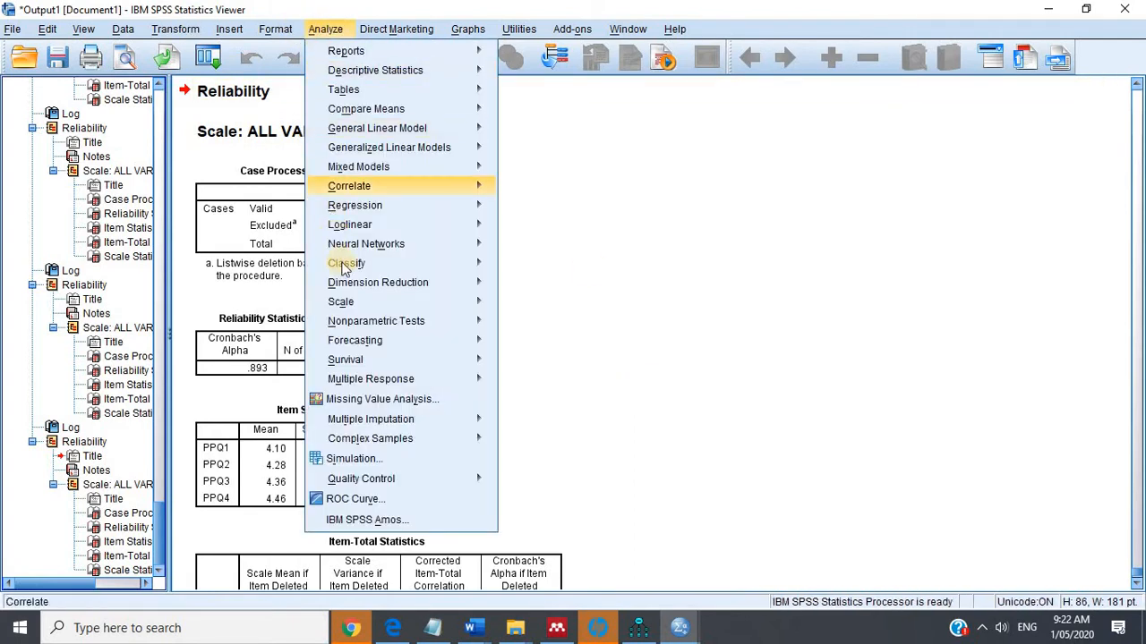
mouse_move(499, 315)
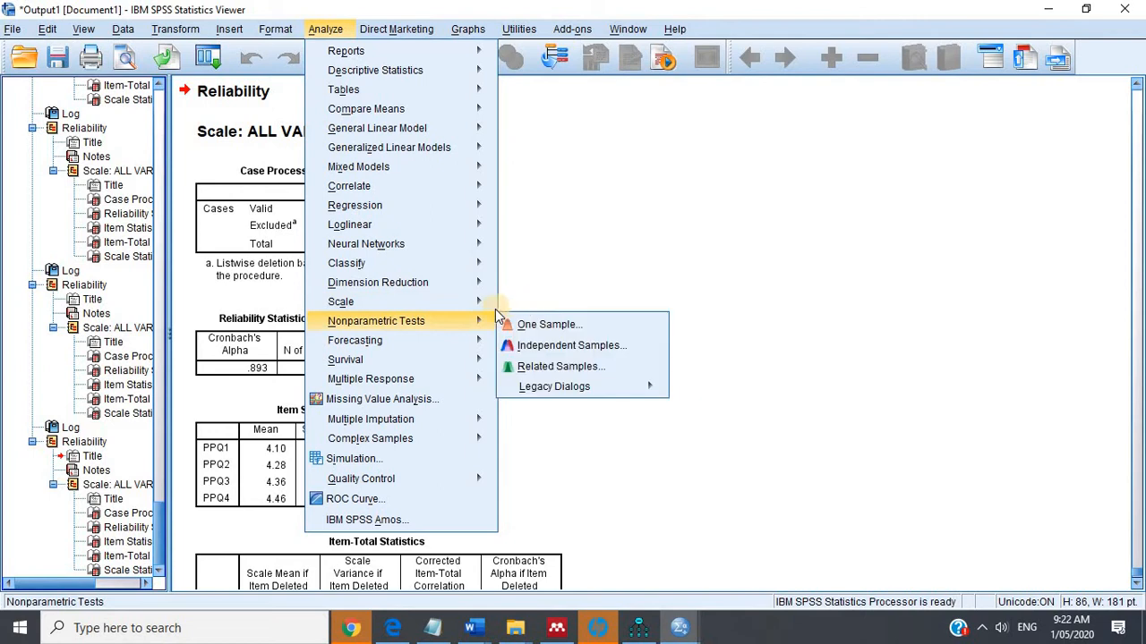
left_click(521, 303)
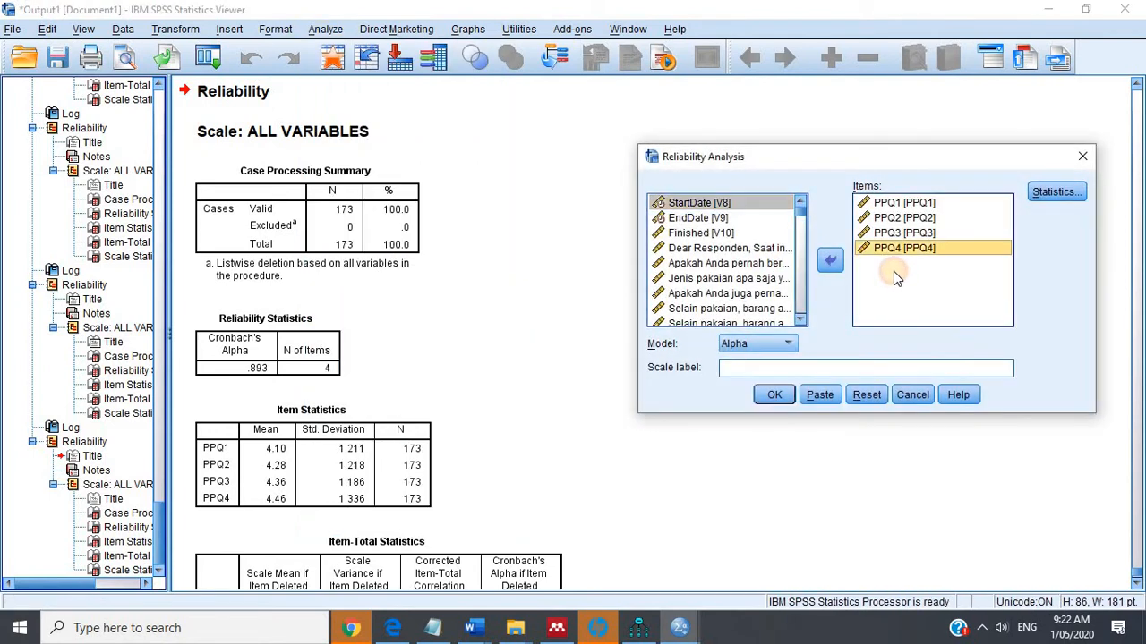
key("ctrl+a")
left_click(830, 261)
Add LI1 through LI4 to the items and run the reliability analysis on them.
left_click(712, 273)
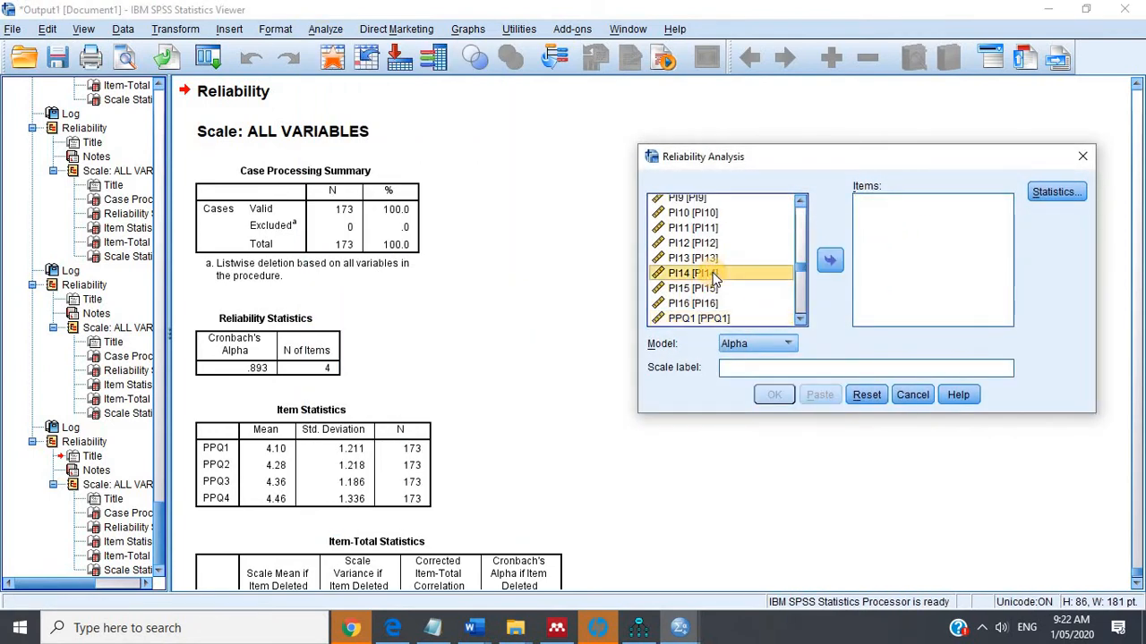
scroll(714, 279, "down", 2)
left_click(703, 283)
scroll(698, 284, "down", 2)
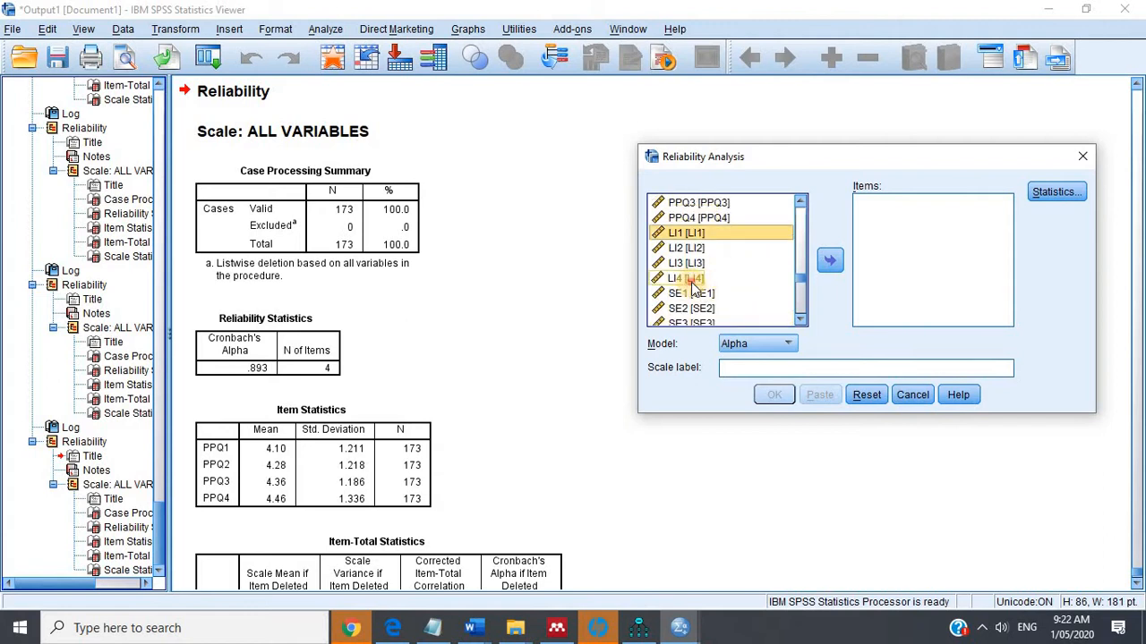
left_click(692, 281, "shift")
left_click(830, 260)
left_click(774, 396)
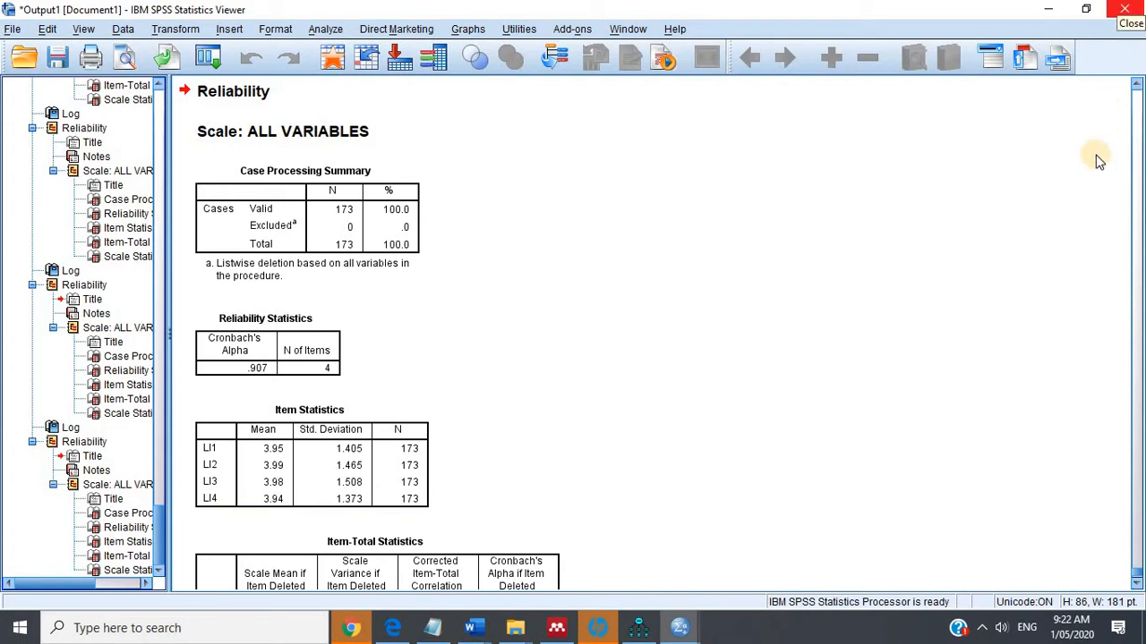
Switch to the path diagram in Amos and open the list of variables in the dataset.
left_click(638, 626)
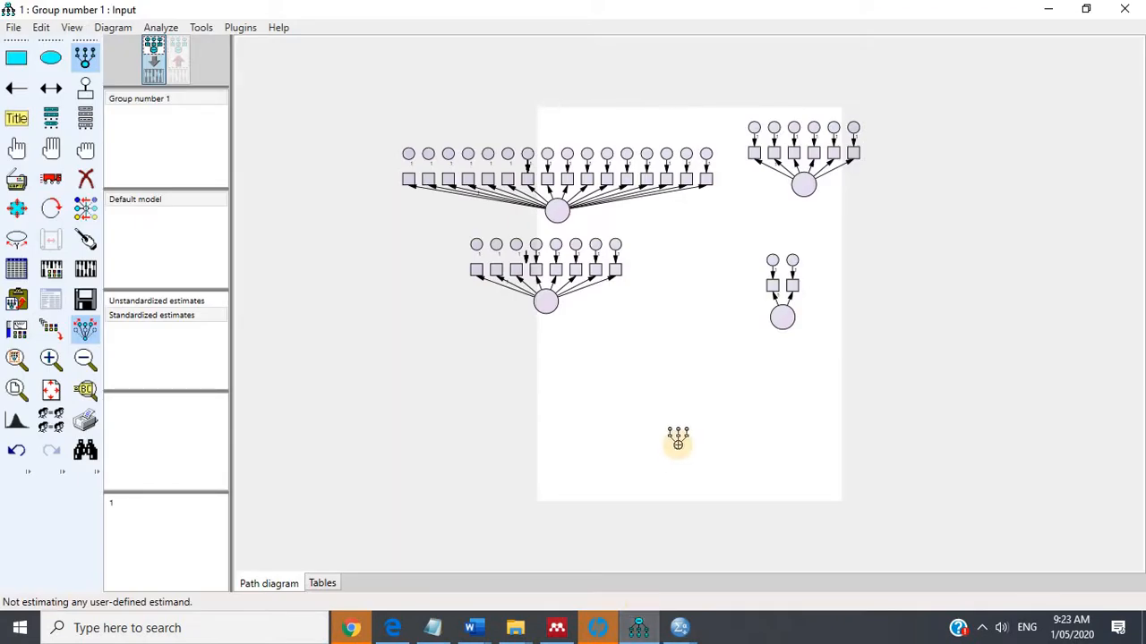
scroll(675, 302, "up", 3)
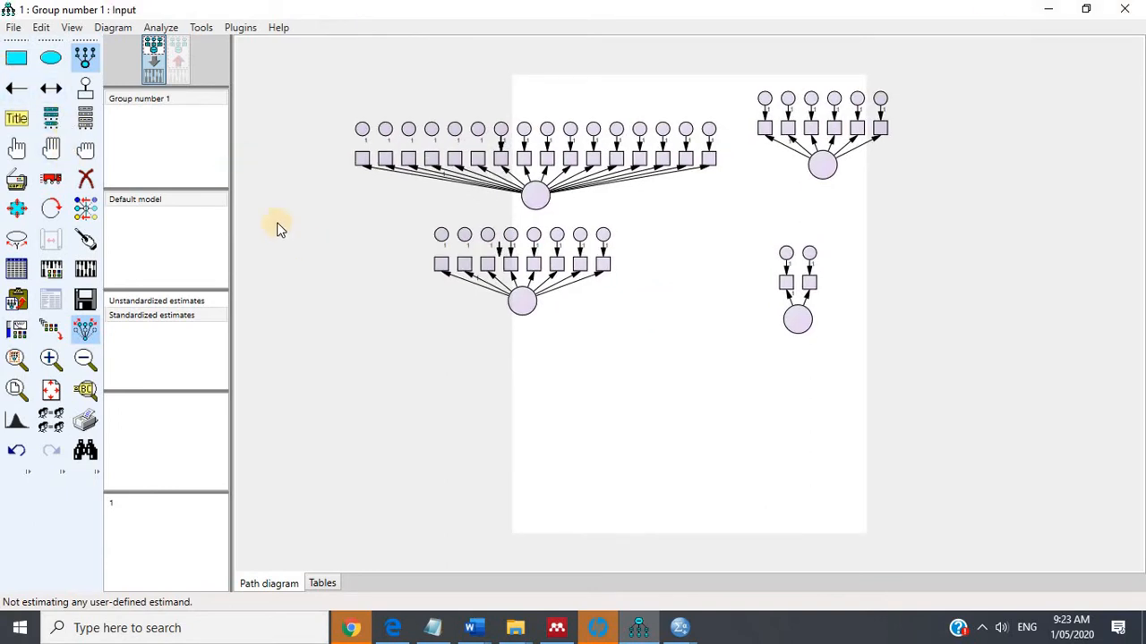
left_click(85, 117)
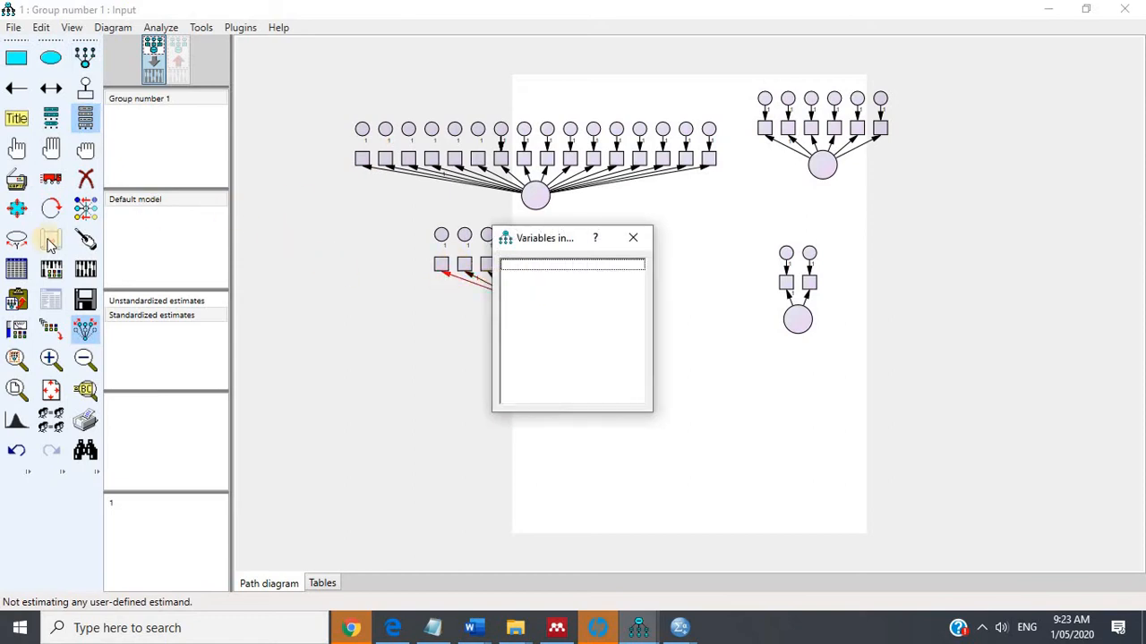
Link the 1_Online_Shop_Coded SPSS file as the data file for Group number 1 and close the variable list.
left_click(16, 269)
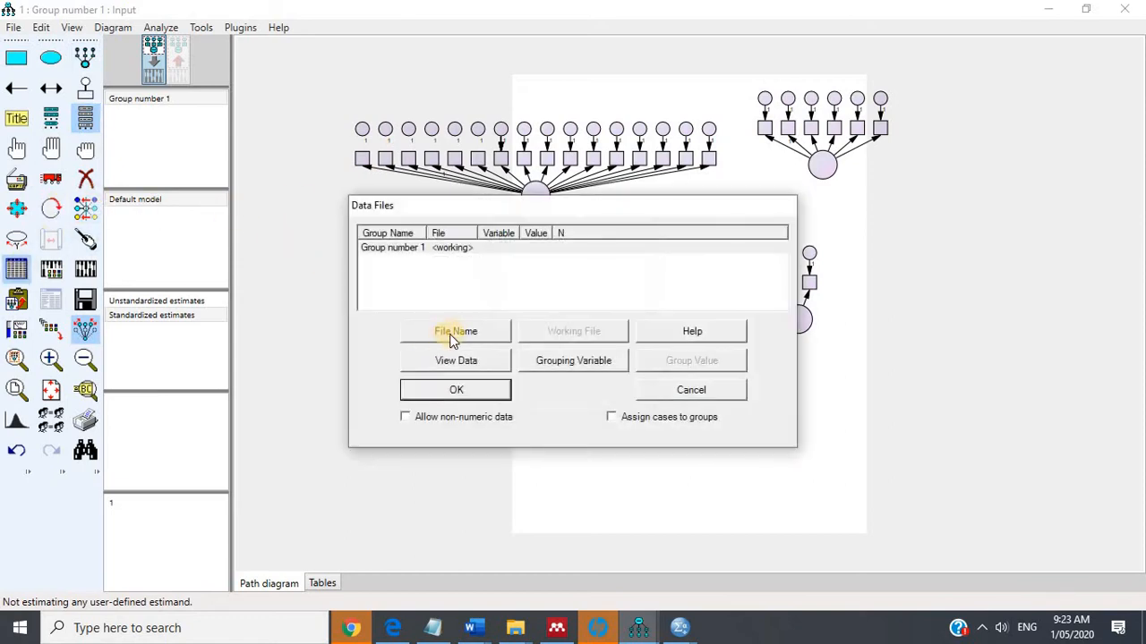
left_click(453, 332)
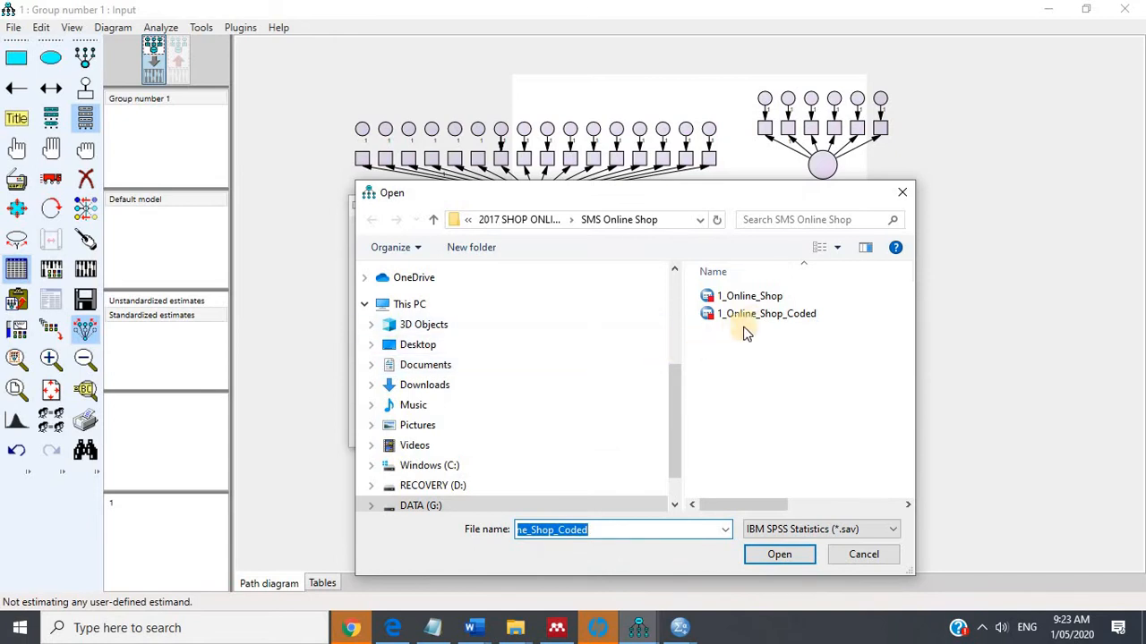
double_click(756, 324)
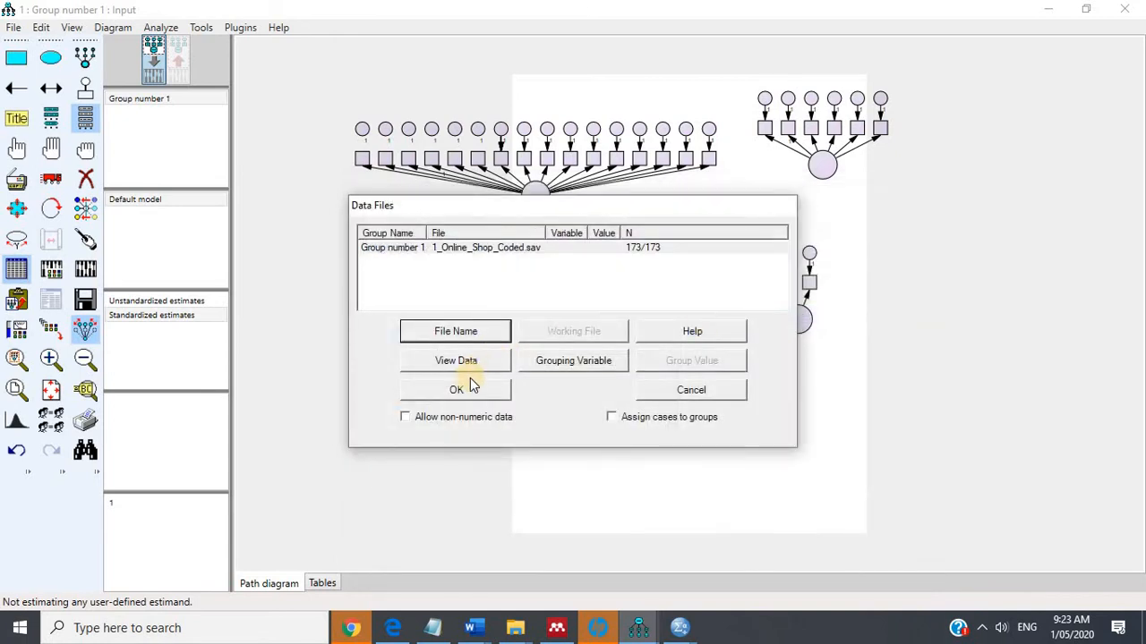
left_click(470, 387)
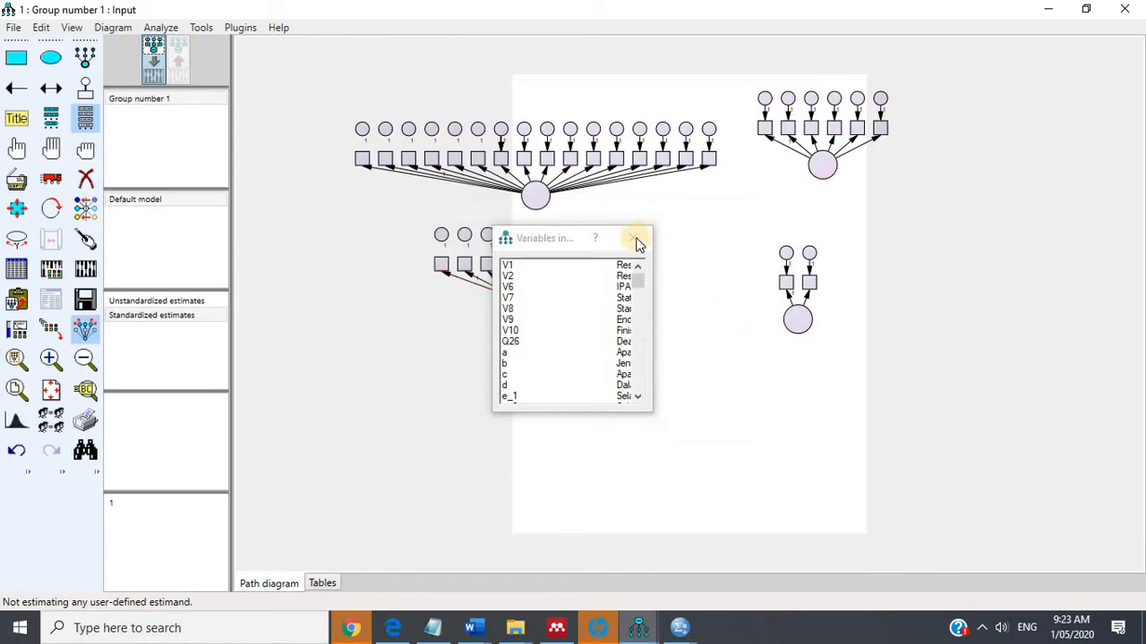
left_click(638, 245)
Switch to the 1_Online_Shop_Coded dataset in SPSS and look through its case rows in Data View.
mouse_move(680, 626)
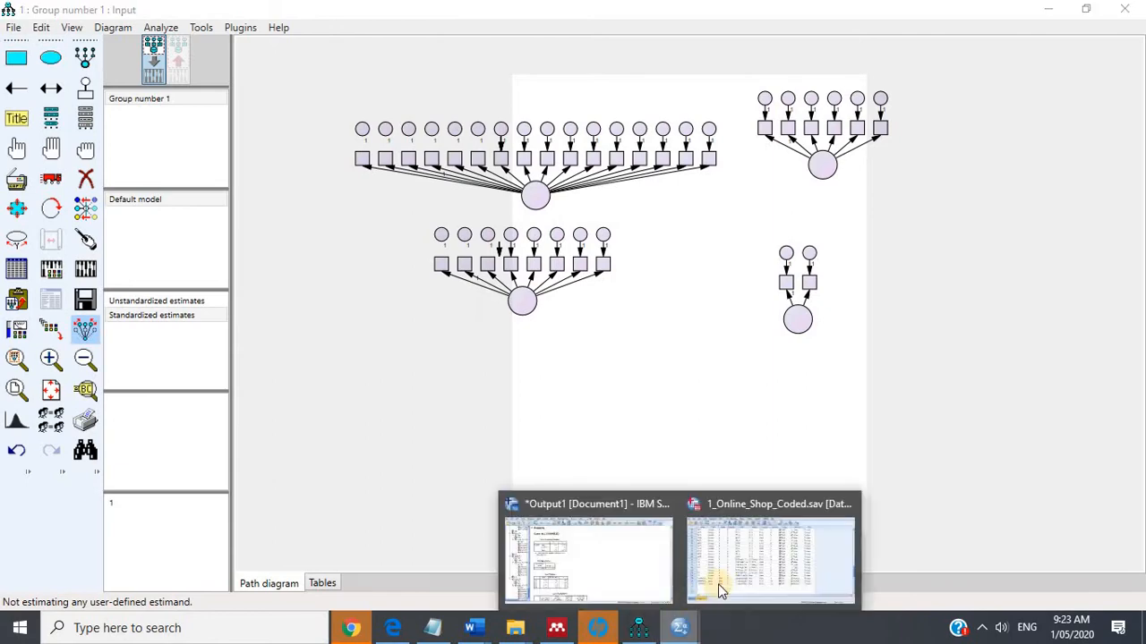
left_click(734, 574)
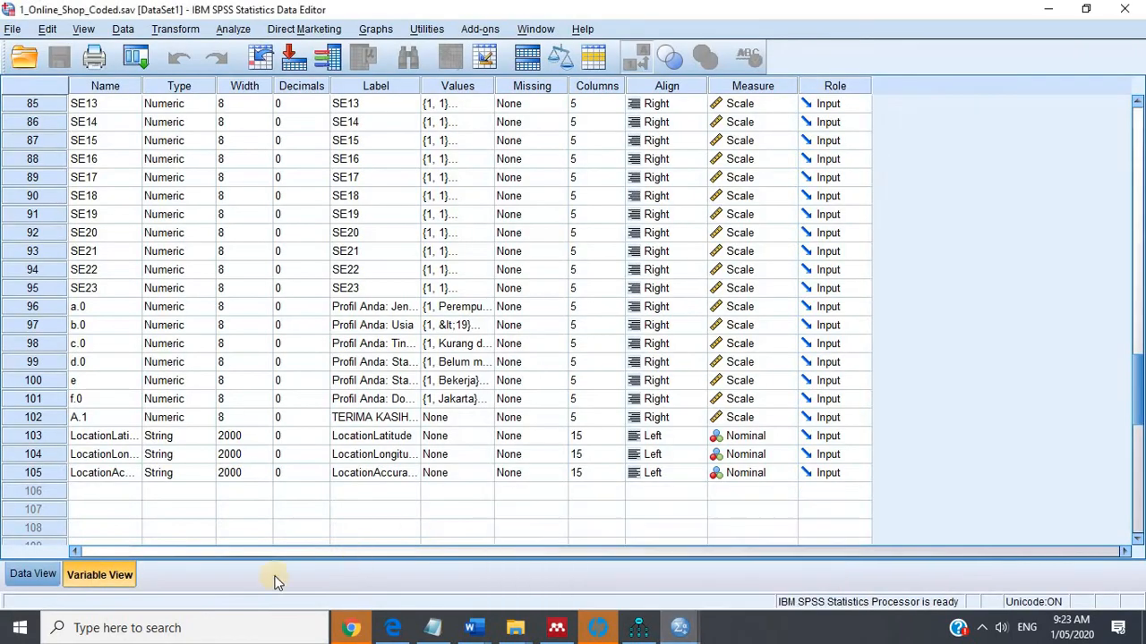
left_click(46, 578)
scroll(295, 483, "down", 20)
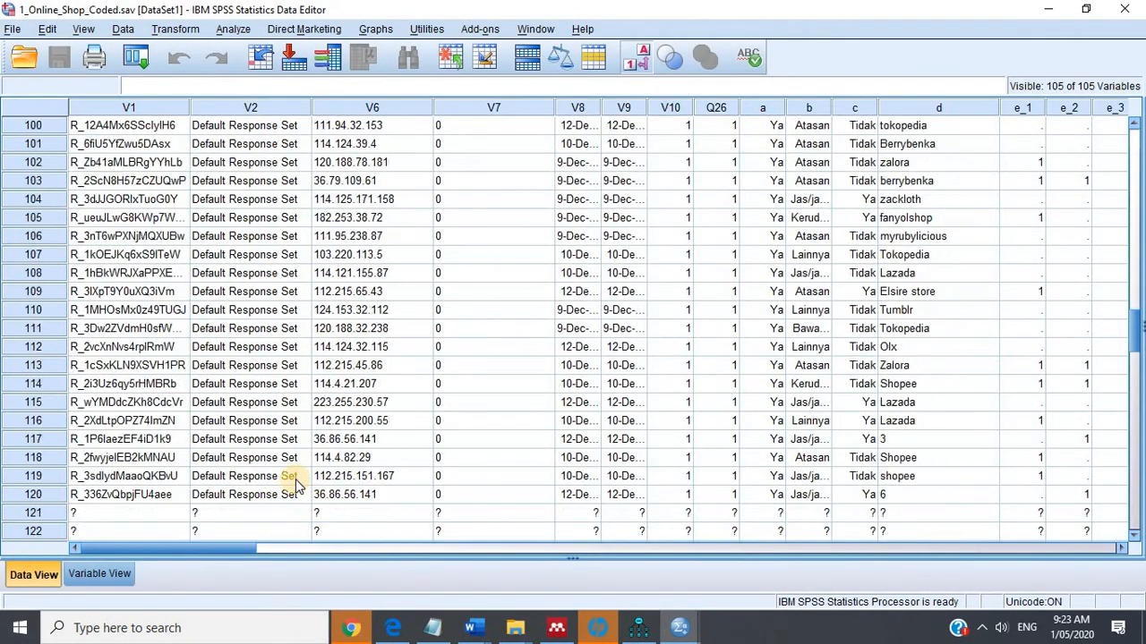
scroll(298, 483, "down", 20)
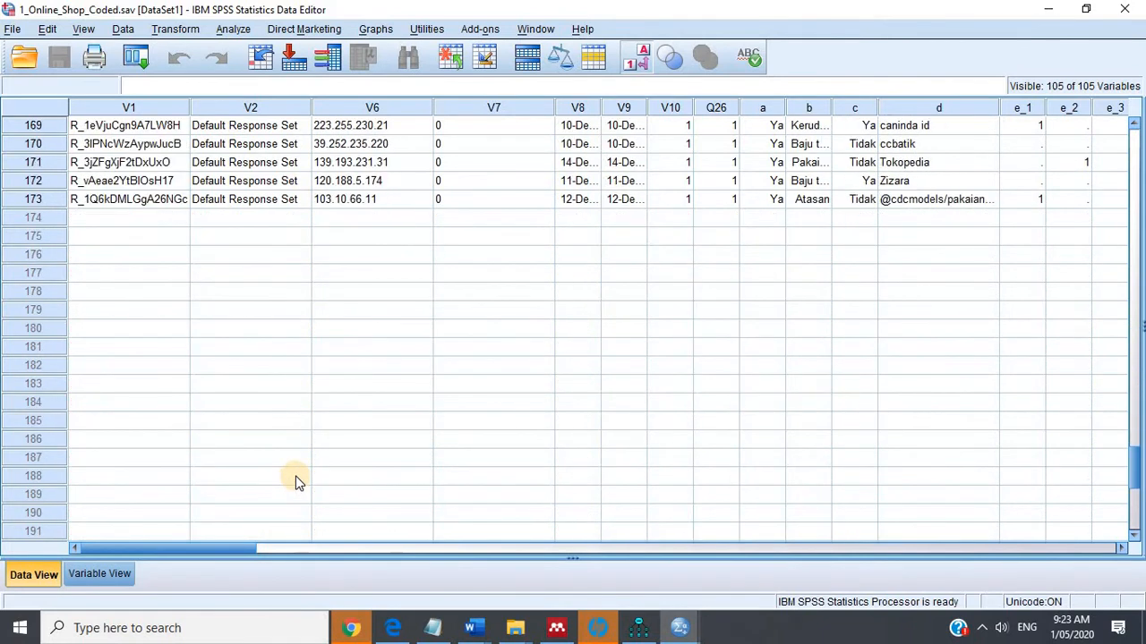
scroll(298, 484, "up", 6)
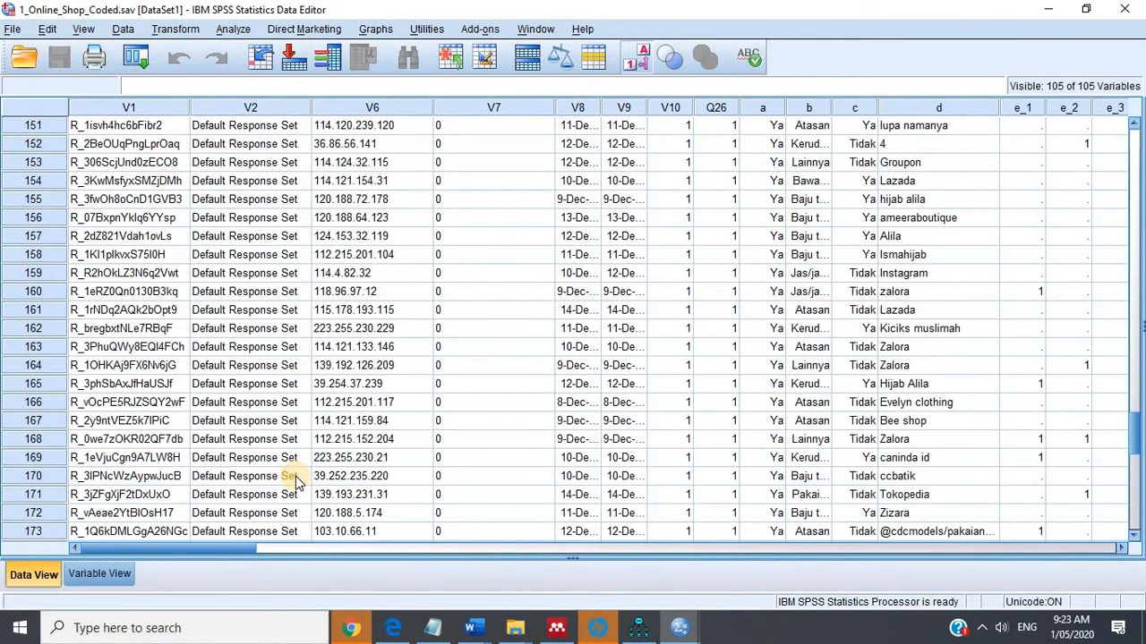
scroll(298, 483, "up", 16)
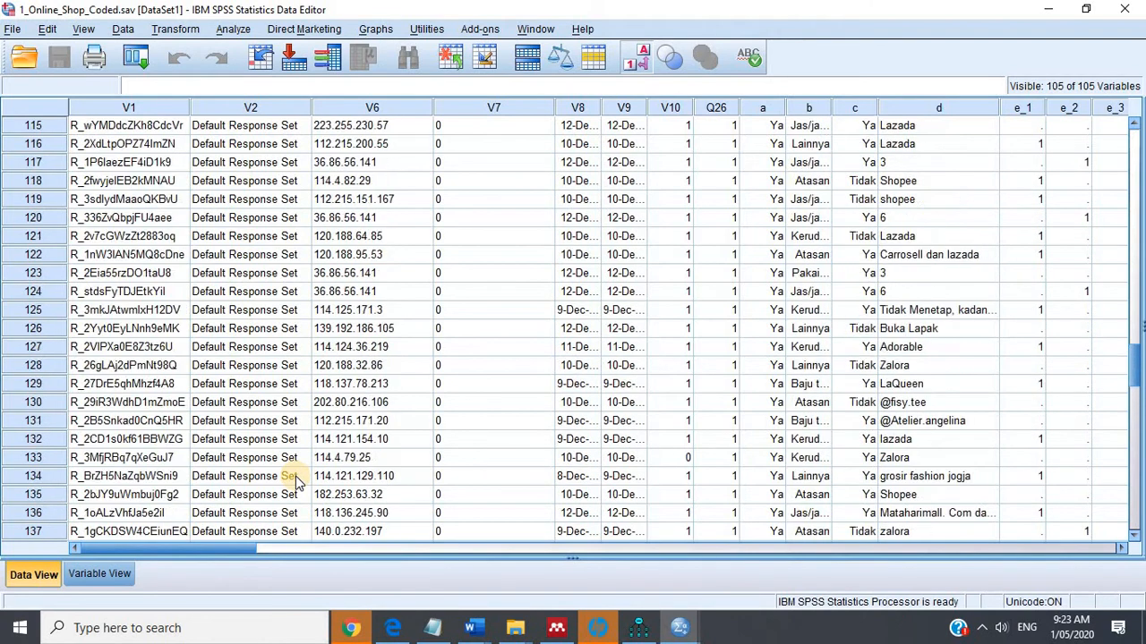
Look back through the earlier case rows of the dataset, up to about row 37.
scroll(298, 484, "up", 8)
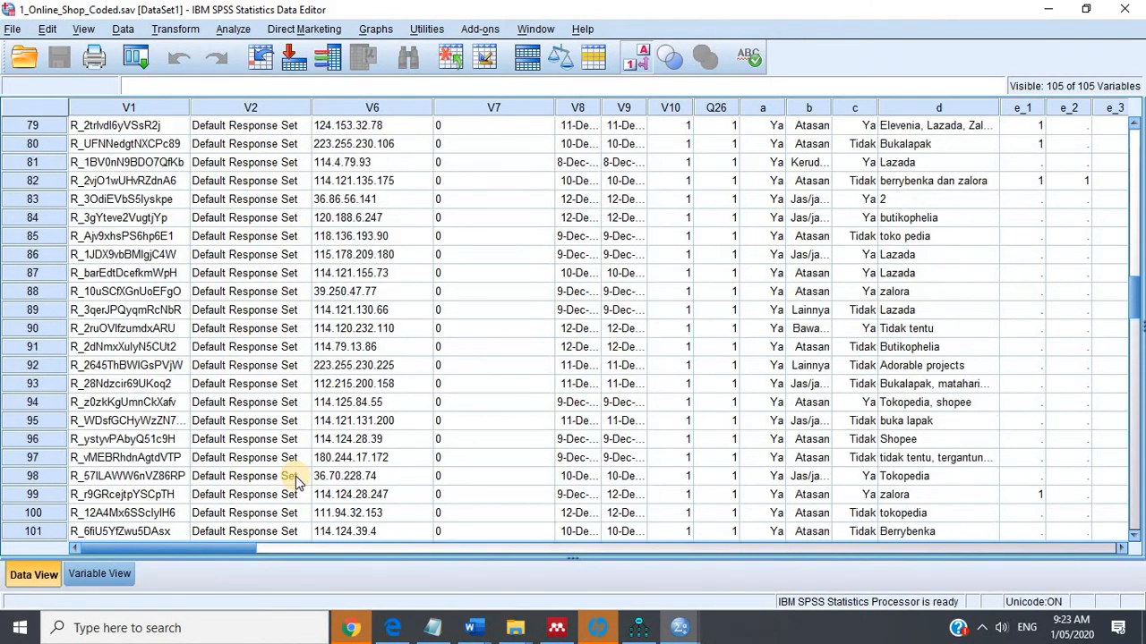
scroll(298, 483, "down", 5)
scroll(298, 483, "up", 5)
scroll(374, 408, "up", 11)
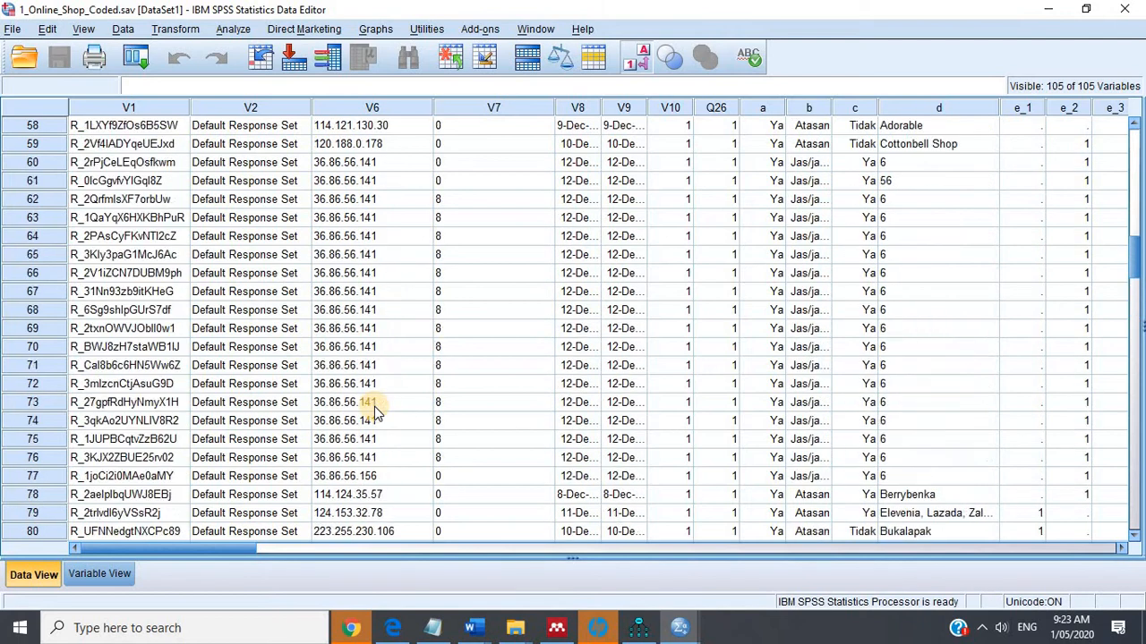
scroll(375, 408, "up", 3)
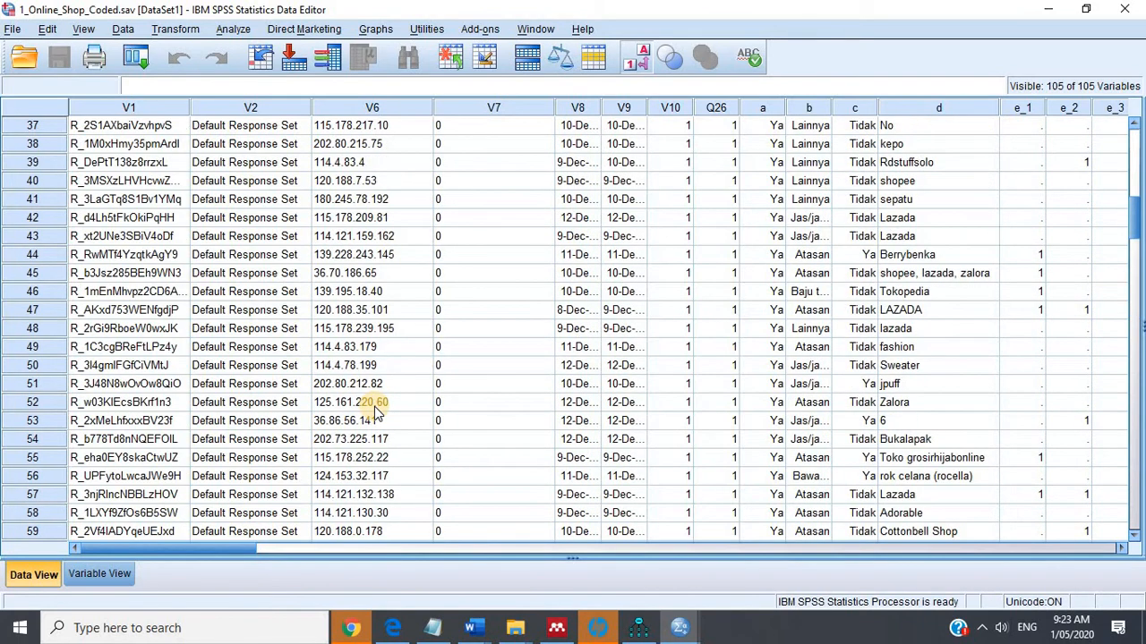
scroll(374, 408, "up", 2)
scroll(374, 408, "down", 19)
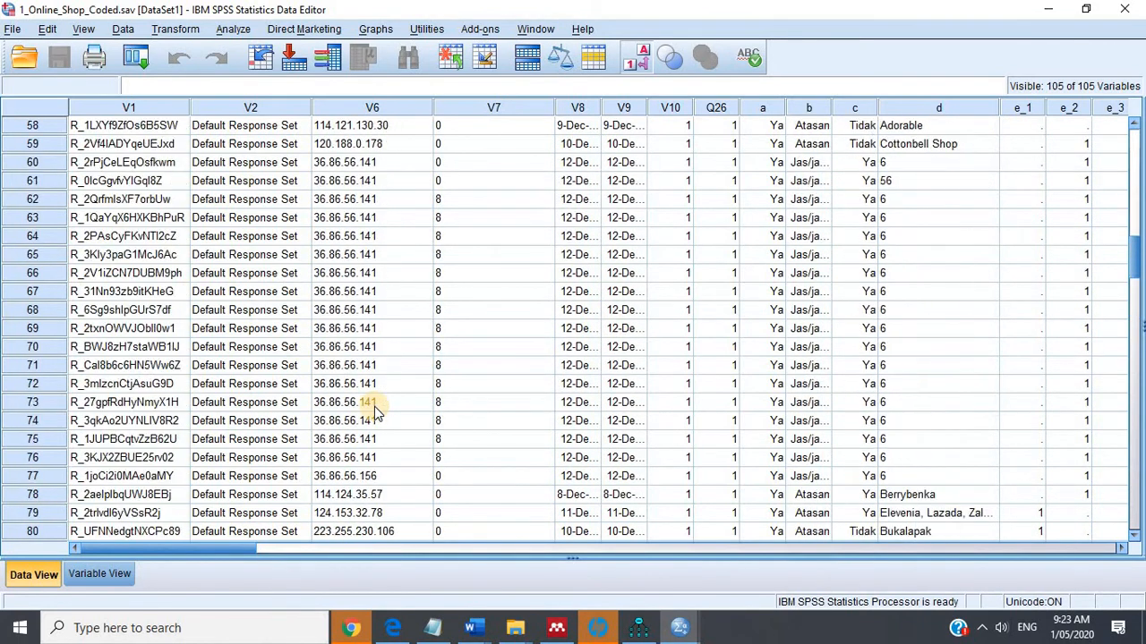
Examine the coded responses in the SI and PI item columns, toggling the value labels off and on.
left_click_drag(240, 552, 600, 494)
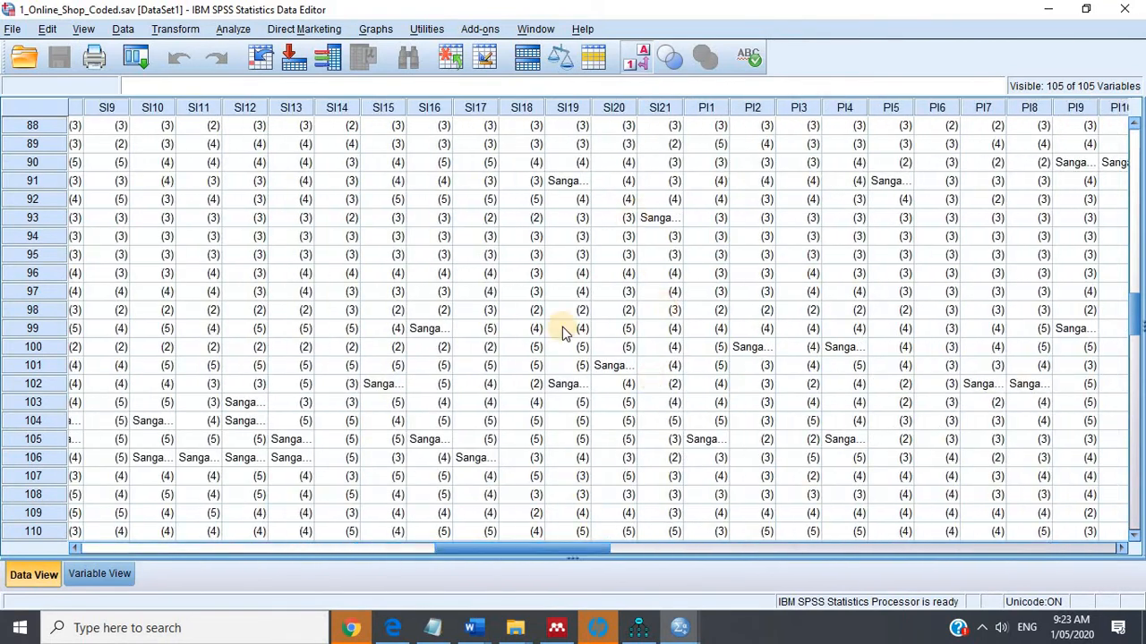
left_click(636, 61)
left_click(635, 65)
scroll(627, 250, "down", 5)
scroll(631, 247, "down", 7)
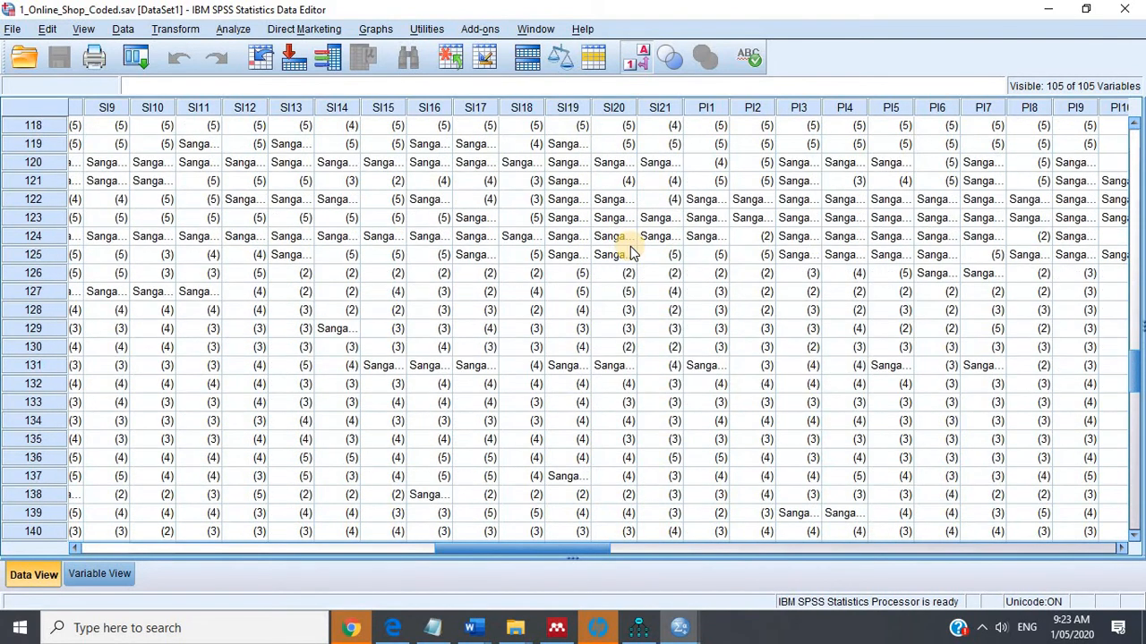
scroll(630, 251, "down", 2)
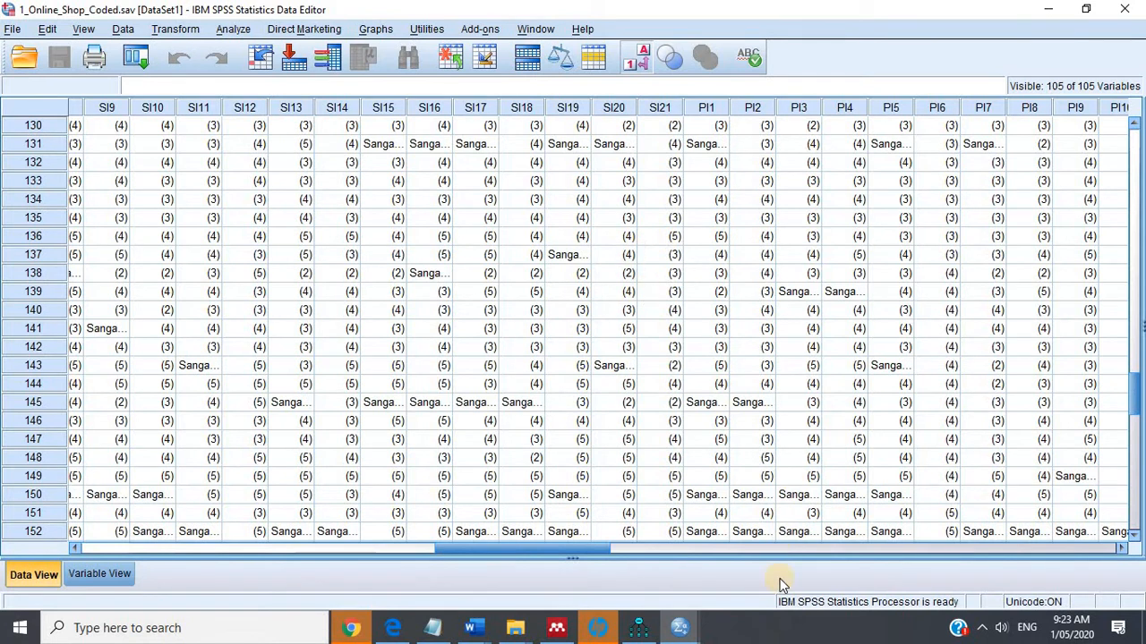
Switch to the Amos path diagram, open the dataset's variable list and place it clear of the lower-left construct.
left_click(639, 628)
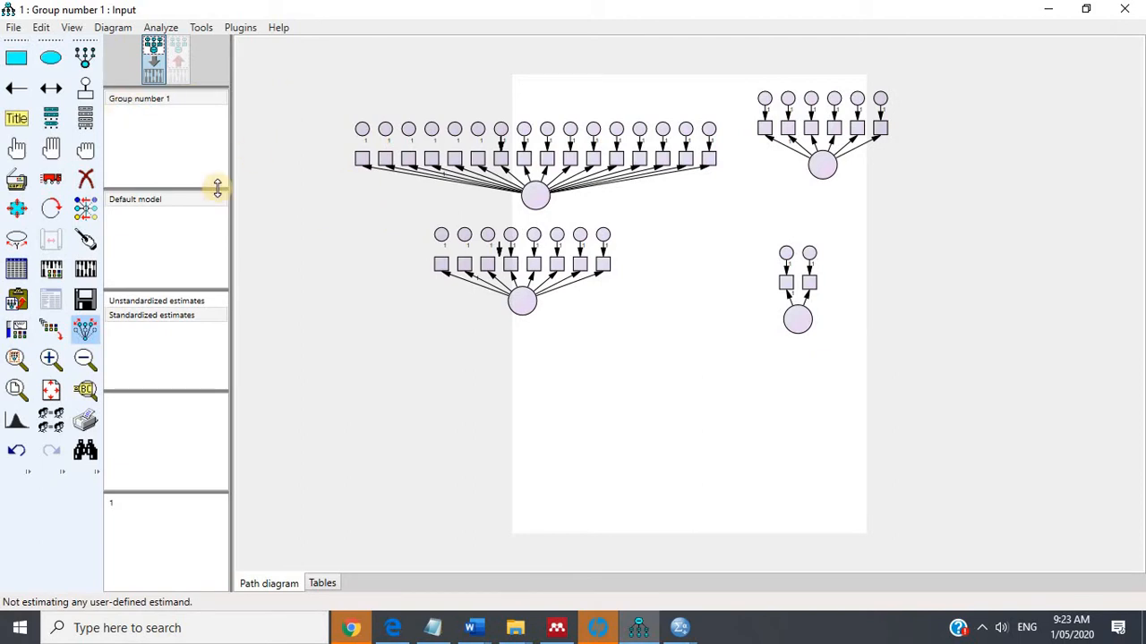
left_click(85, 117)
left_click_drag(555, 237, 743, 125)
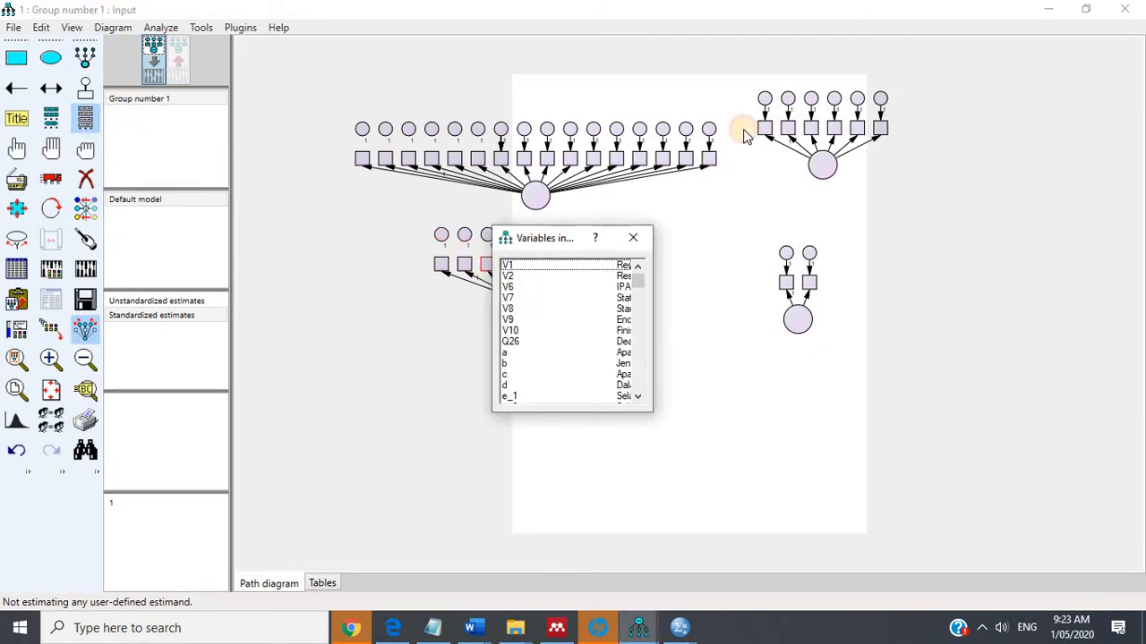
scroll(741, 204, "down", 4)
scroll(741, 204, "down", 8)
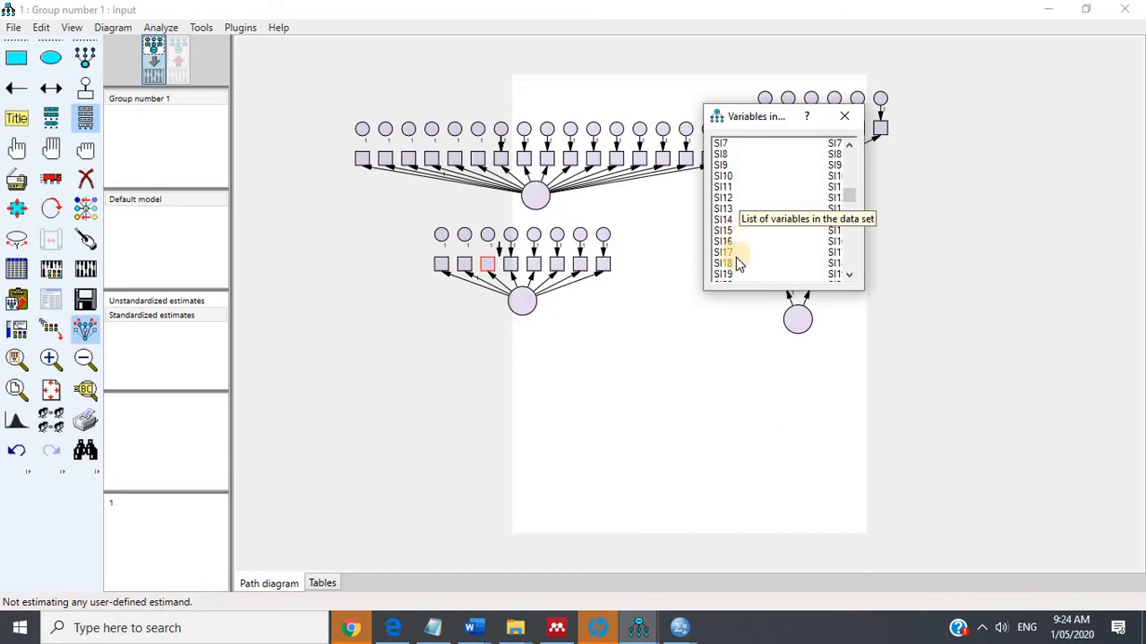
Assign SI20, SI11, SI17 and SI12 to the first four indicator boxes of the 16-indicator construct.
scroll(737, 261, "down", 3)
left_click_drag(736, 254, 362, 169)
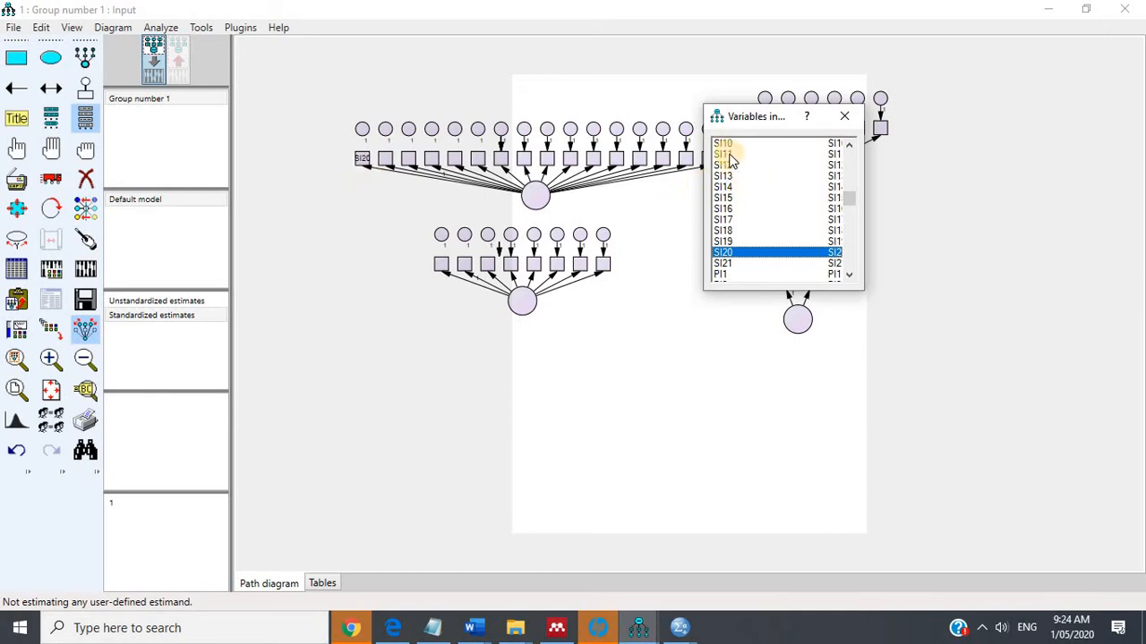
left_click_drag(721, 154, 390, 172)
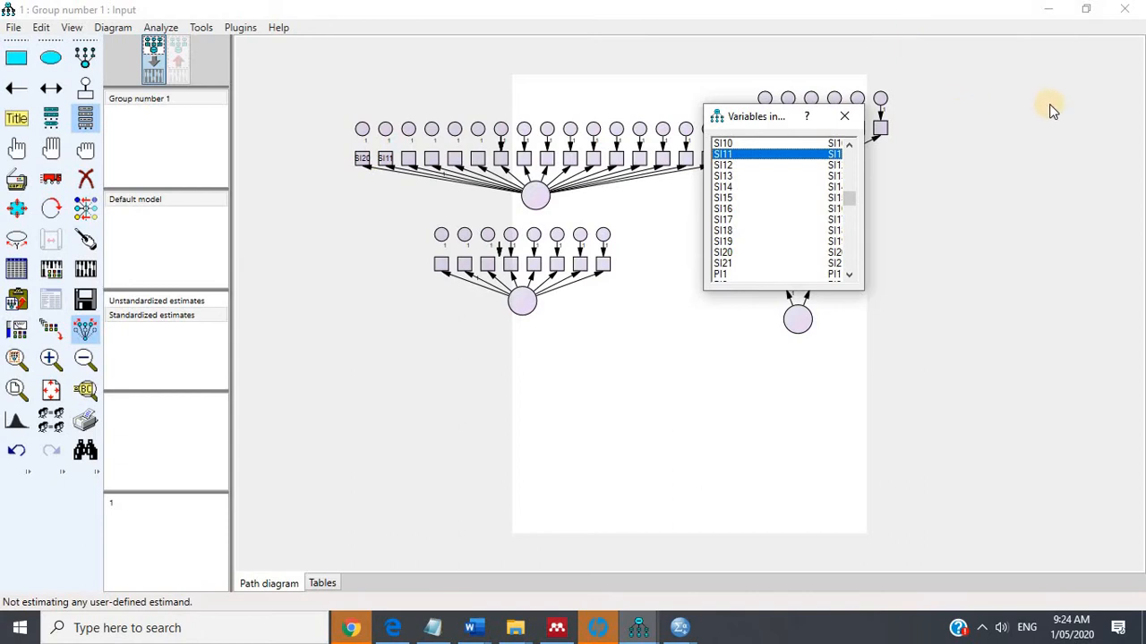
left_click_drag(741, 222, 410, 163)
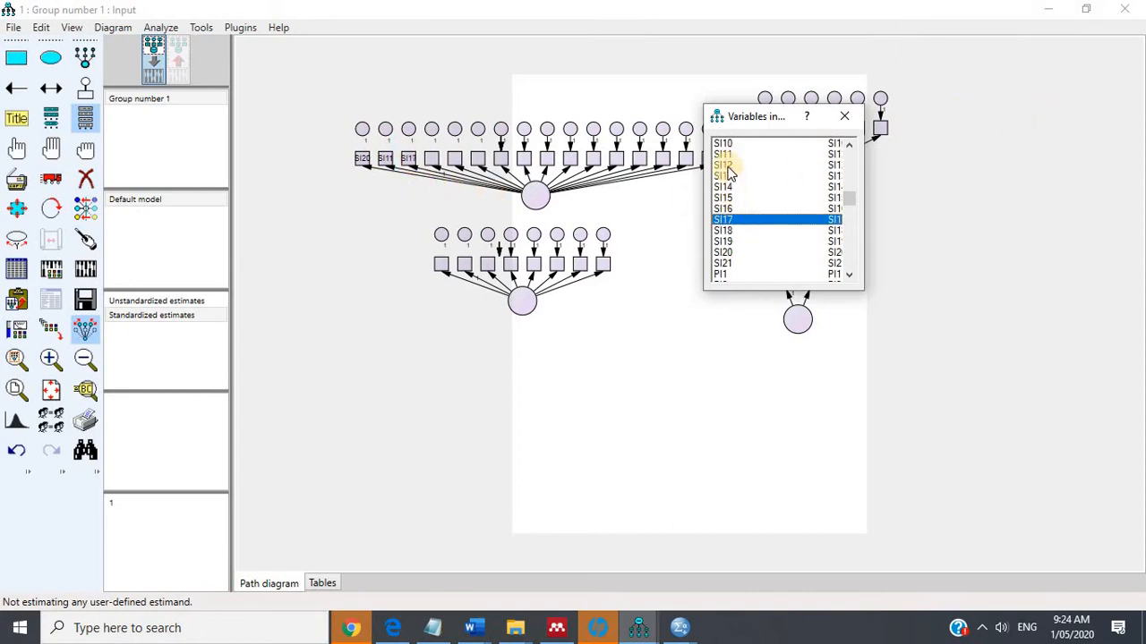
left_click_drag(723, 165, 438, 163)
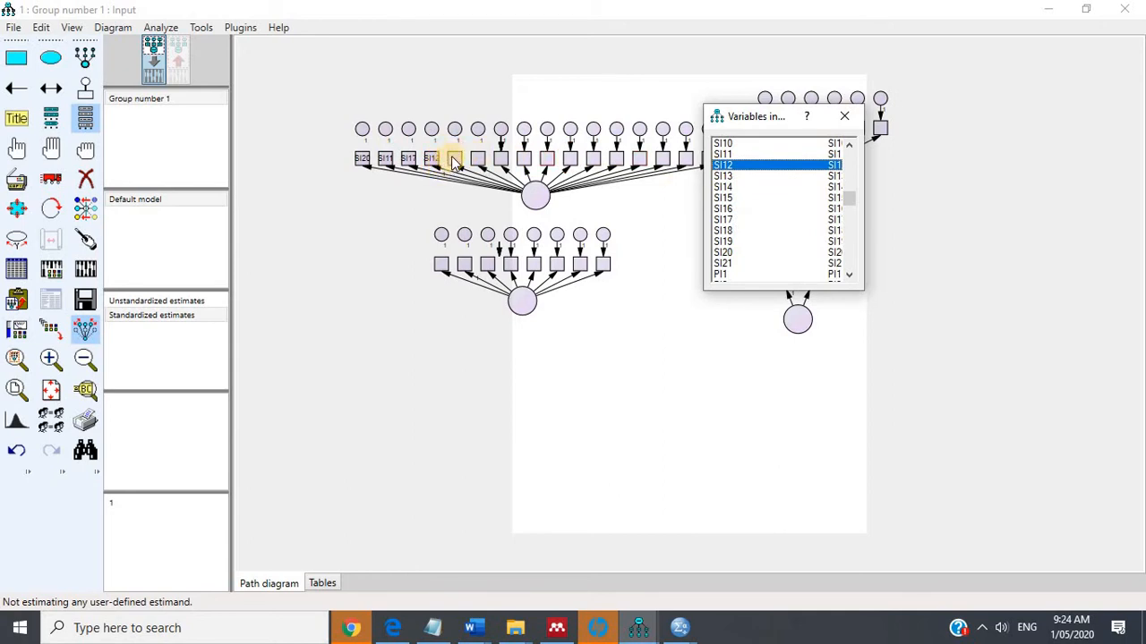
Assign SI14, SI16, SI15 and SI10 to the fifth through eighth indicator boxes of the 16-indicator construct.
left_click_drag(730, 186, 458, 170)
left_click_drag(723, 208, 479, 165)
left_click_drag(730, 198, 515, 161)
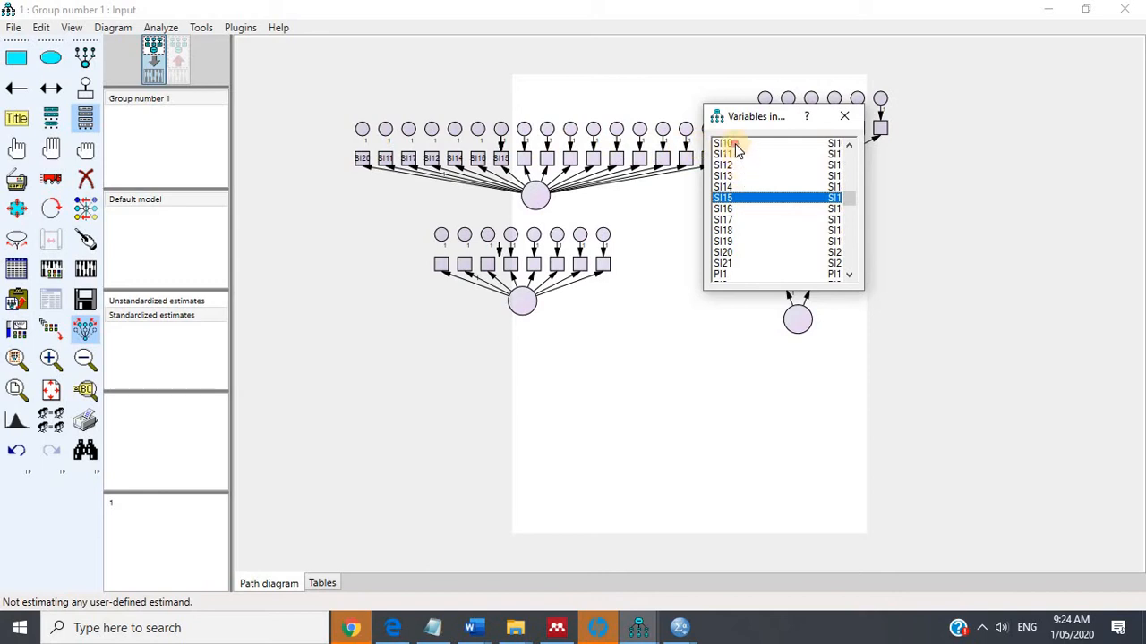
left_click_drag(736, 152, 546, 159)
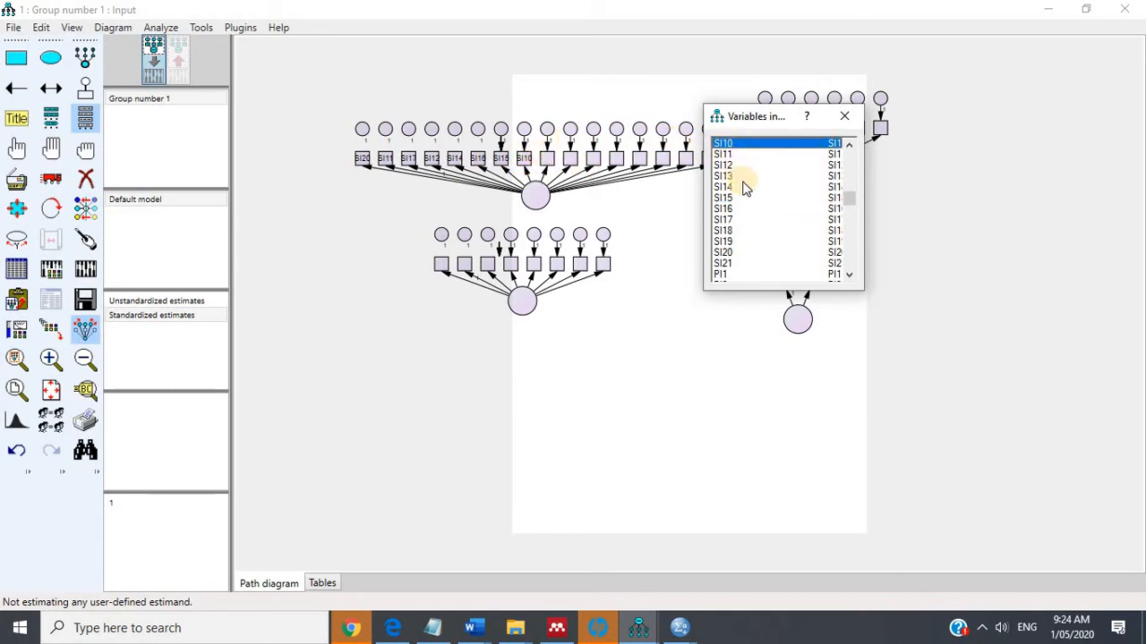
Assign SI7, SI8, SI19 and SI13 to the ninth through twelfth indicator boxes of the 16-indicator construct.
scroll(746, 222, "up", 2)
left_click_drag(721, 175, 548, 161)
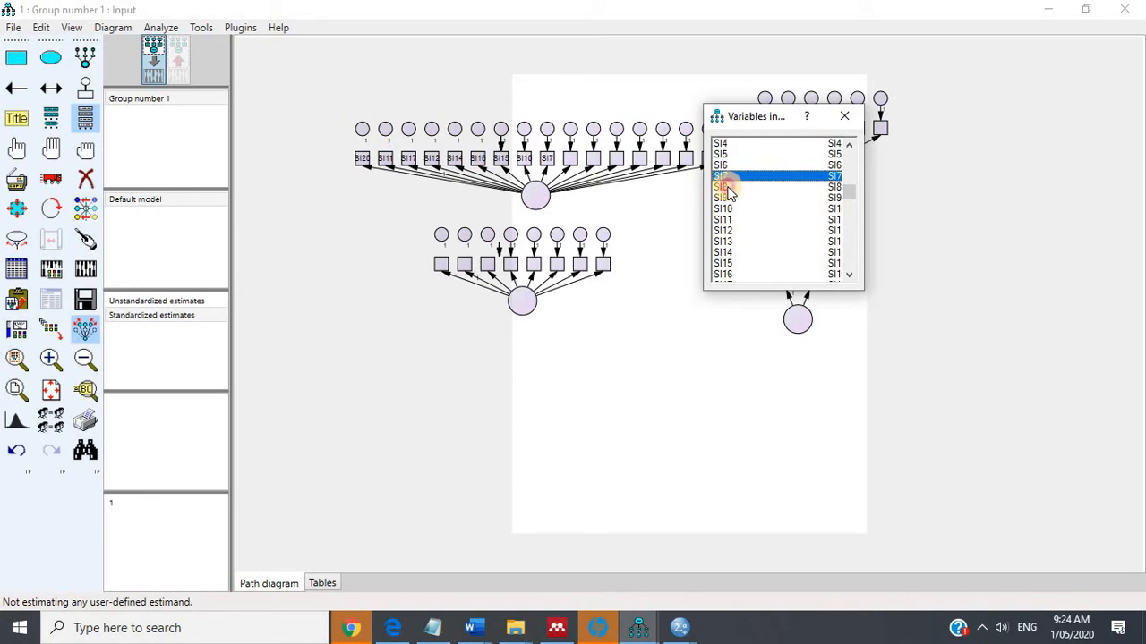
left_click_drag(727, 194, 570, 161)
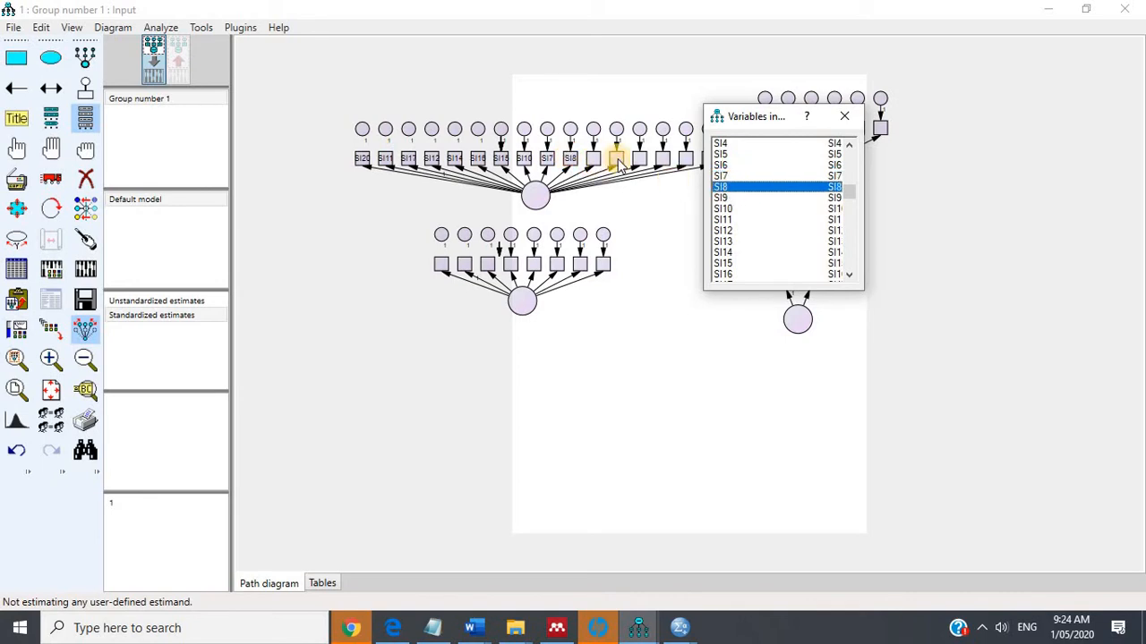
scroll(748, 224, "down", 1)
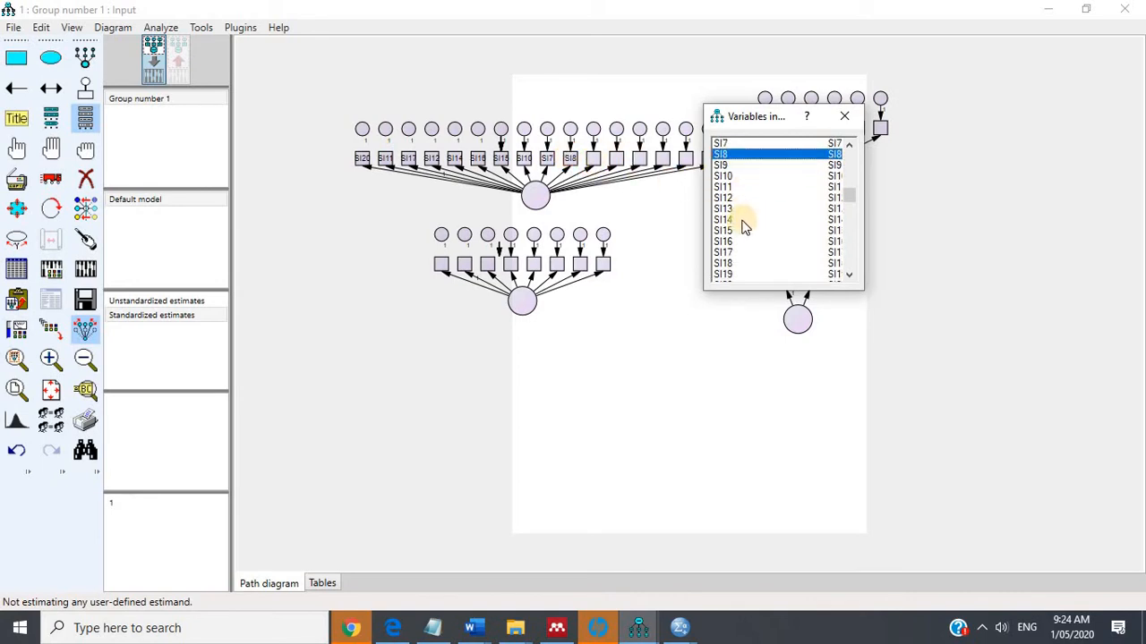
scroll(739, 228, "down", 1)
left_click_drag(725, 241, 593, 161)
left_click(732, 177)
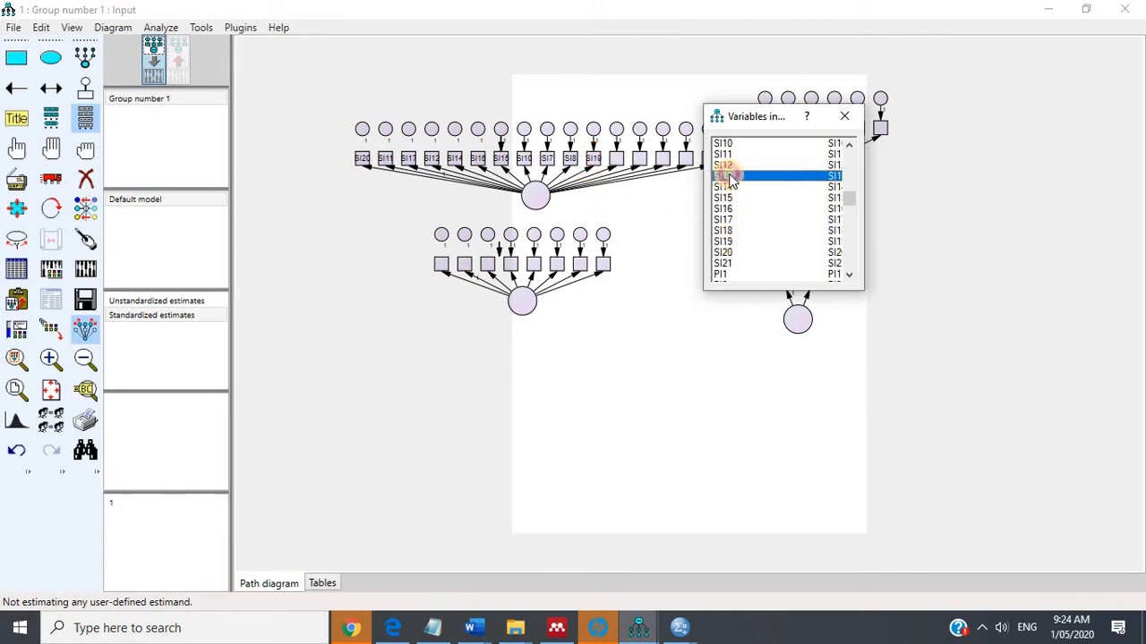
left_click_drag(730, 179, 616, 161)
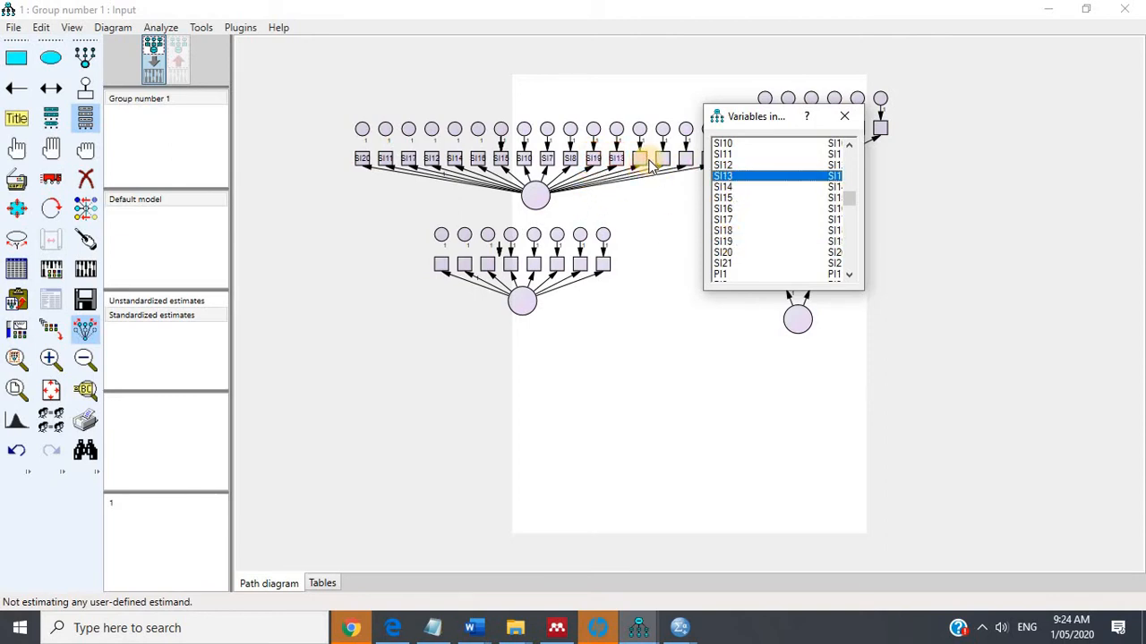
Assign SI5, SI6, SI4 and SI2 to the last four indicator boxes of the 16-indicator construct.
scroll(748, 153, "up", 2)
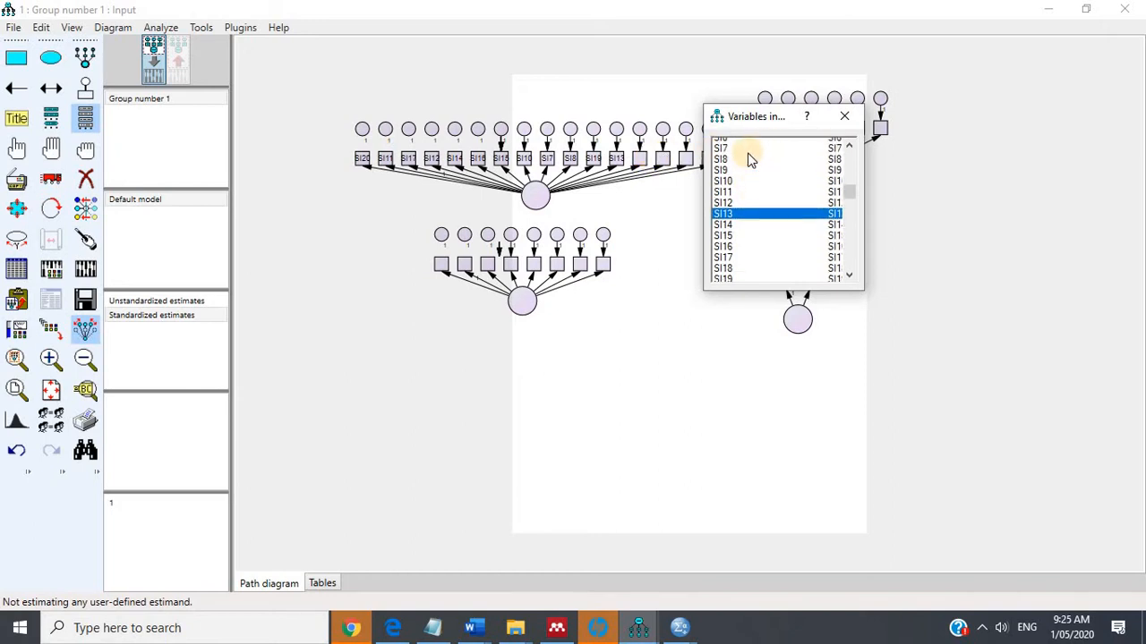
left_click_drag(737, 153, 641, 158)
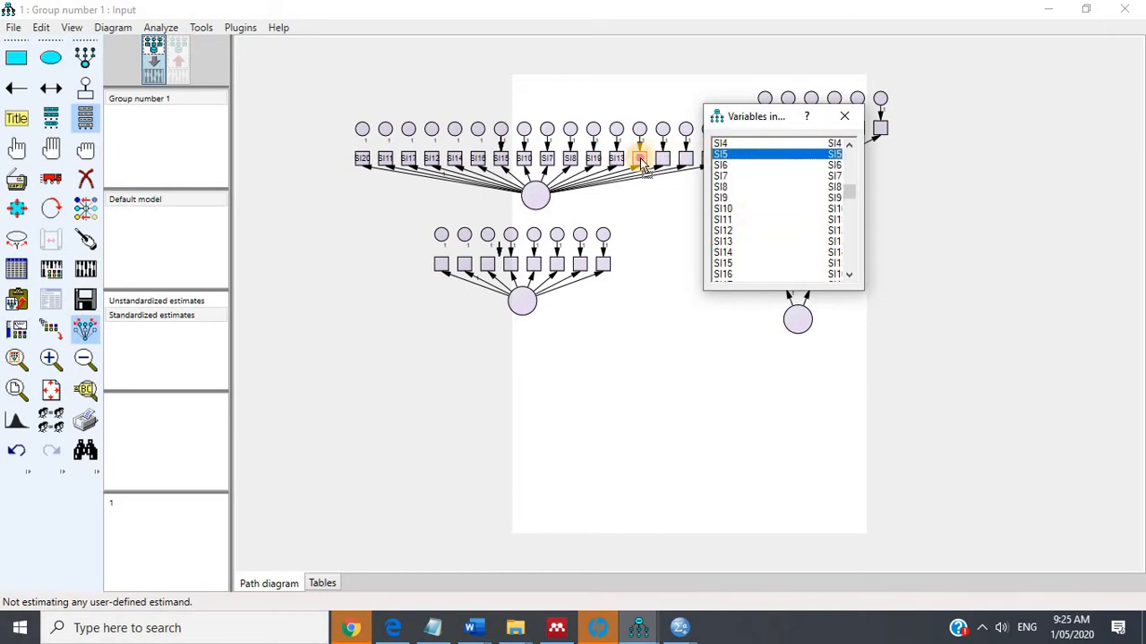
left_click_drag(723, 165, 684, 161)
scroll(775, 159, "up", 1)
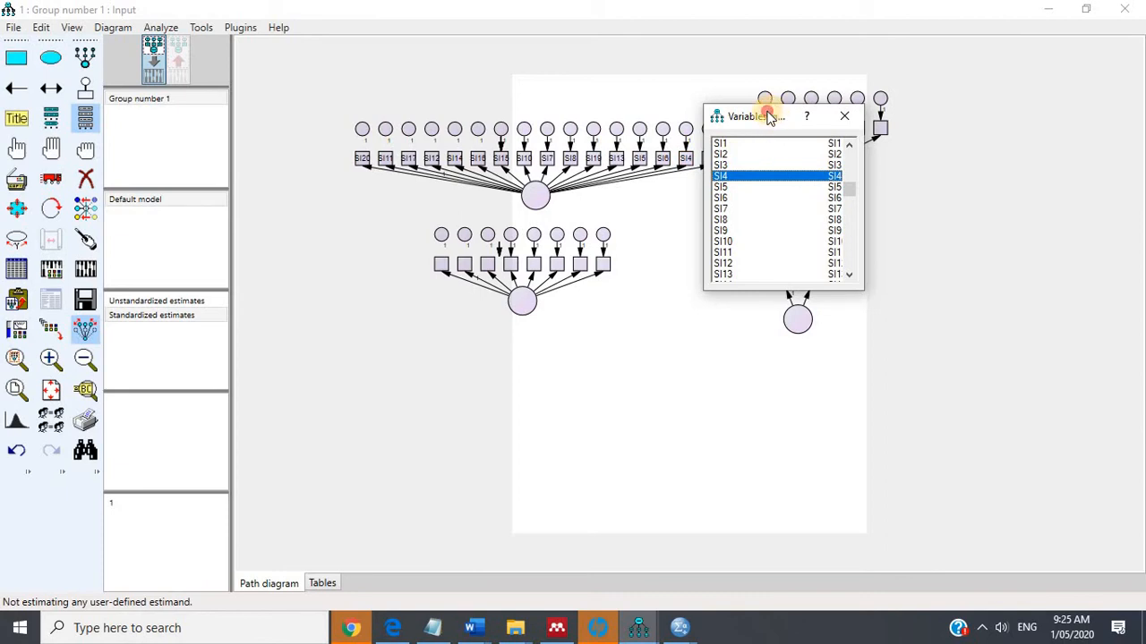
left_click_drag(770, 118, 850, 93)
left_click_drag(812, 130, 708, 164)
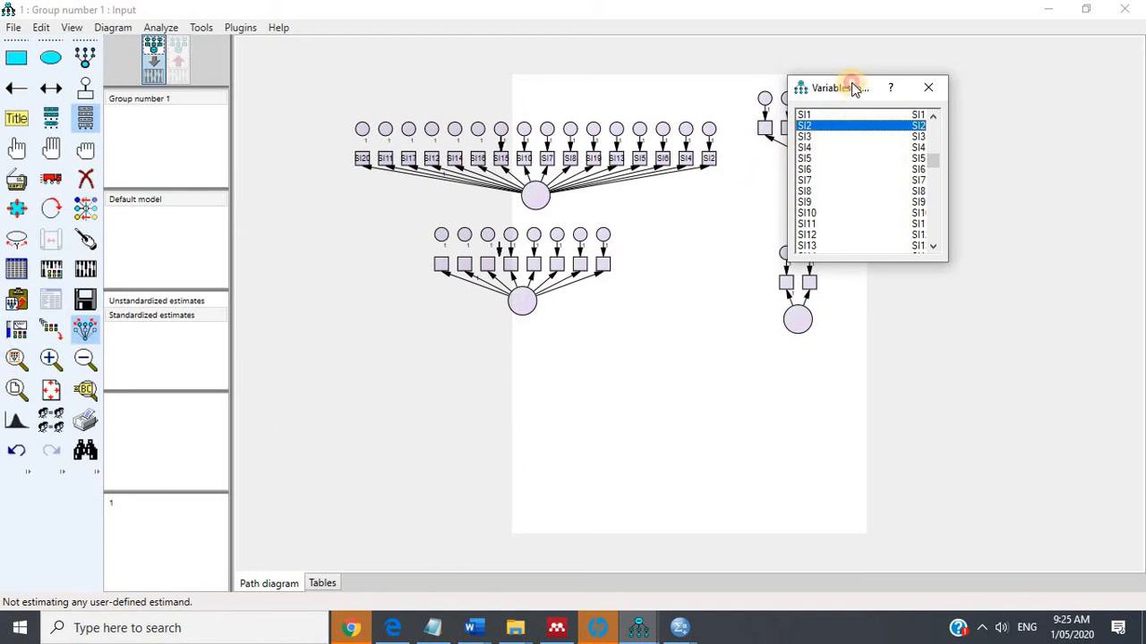
Assign PI3, PI5, PI2 and PI7 to the first four indicator boxes of the six-indicator construct.
left_click_drag(855, 88, 977, 76)
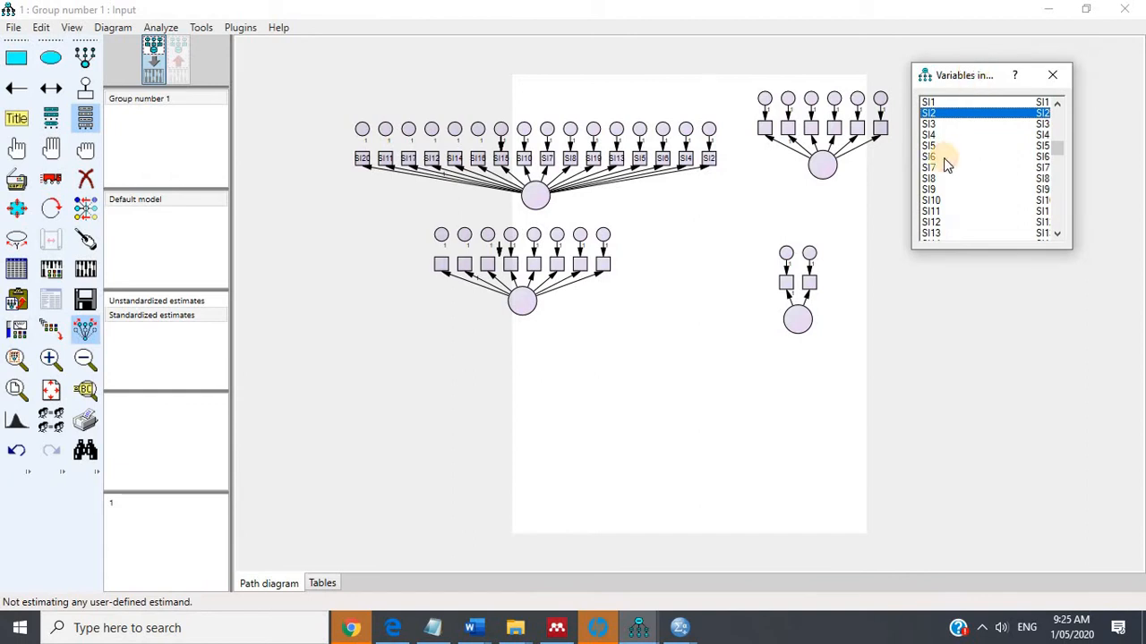
scroll(947, 204, "down", 4)
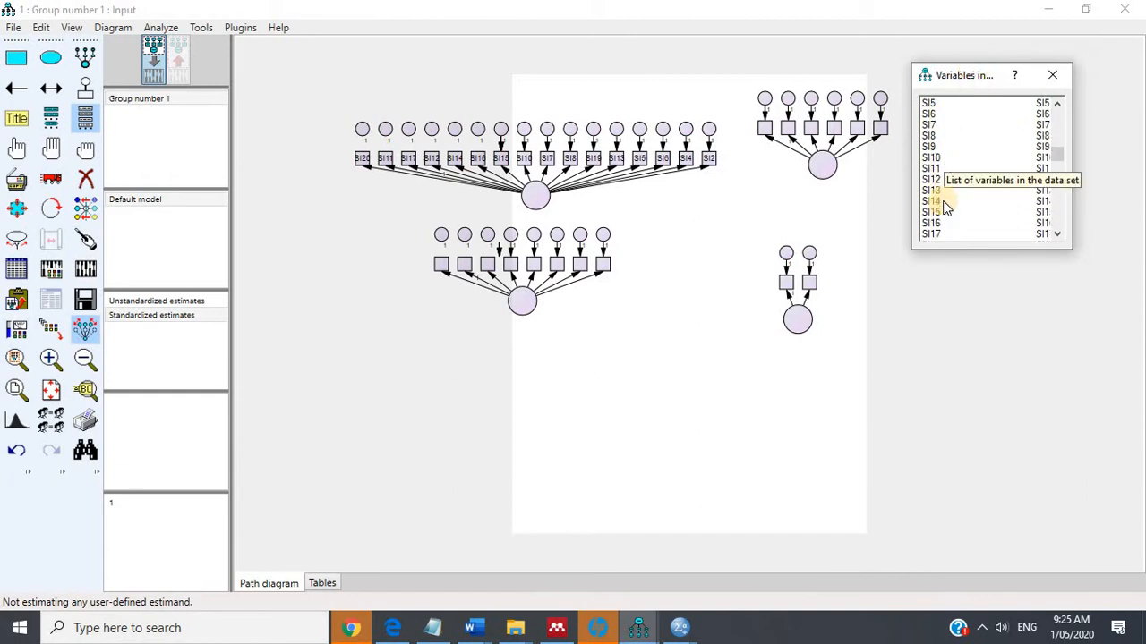
scroll(947, 206, "down", 3)
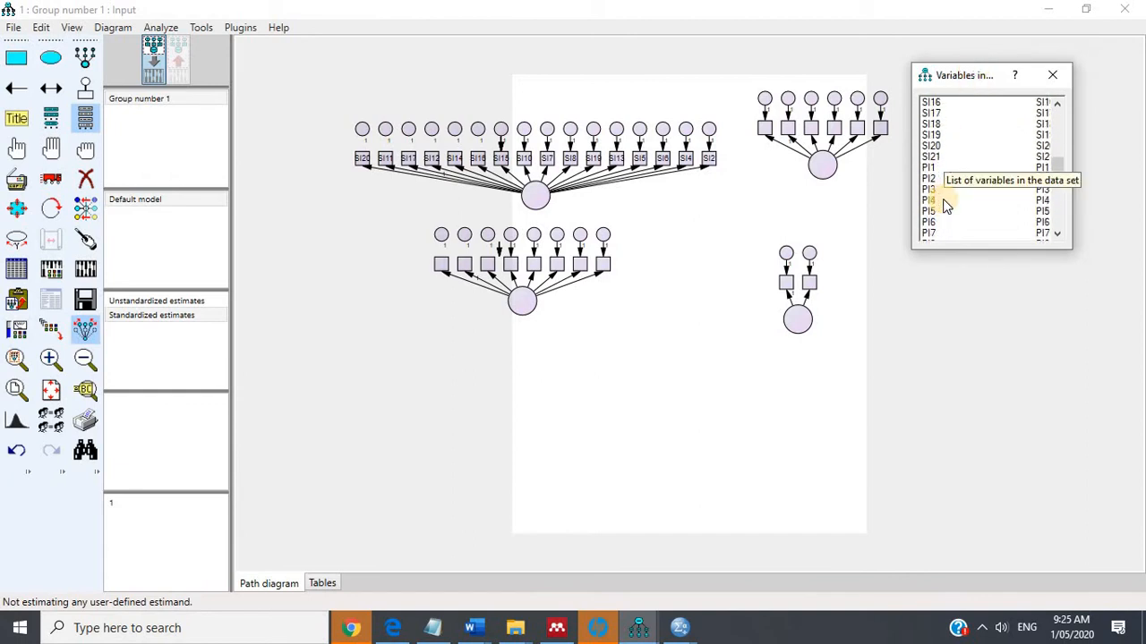
left_click_drag(931, 189, 763, 128)
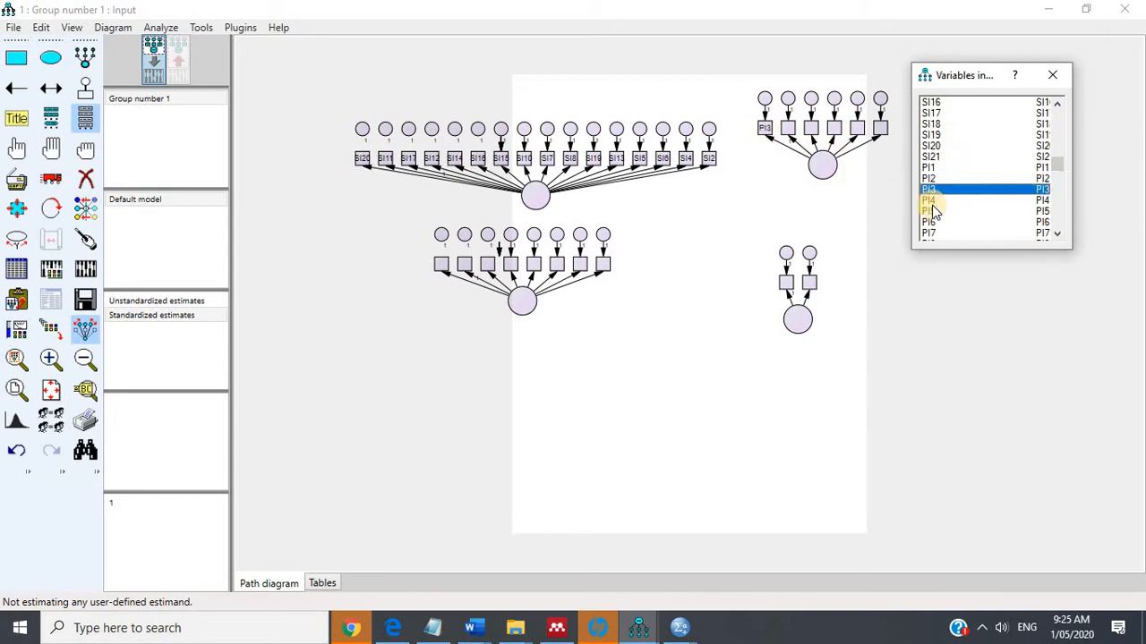
left_click_drag(940, 212, 788, 128)
left_click_drag(929, 180, 812, 127)
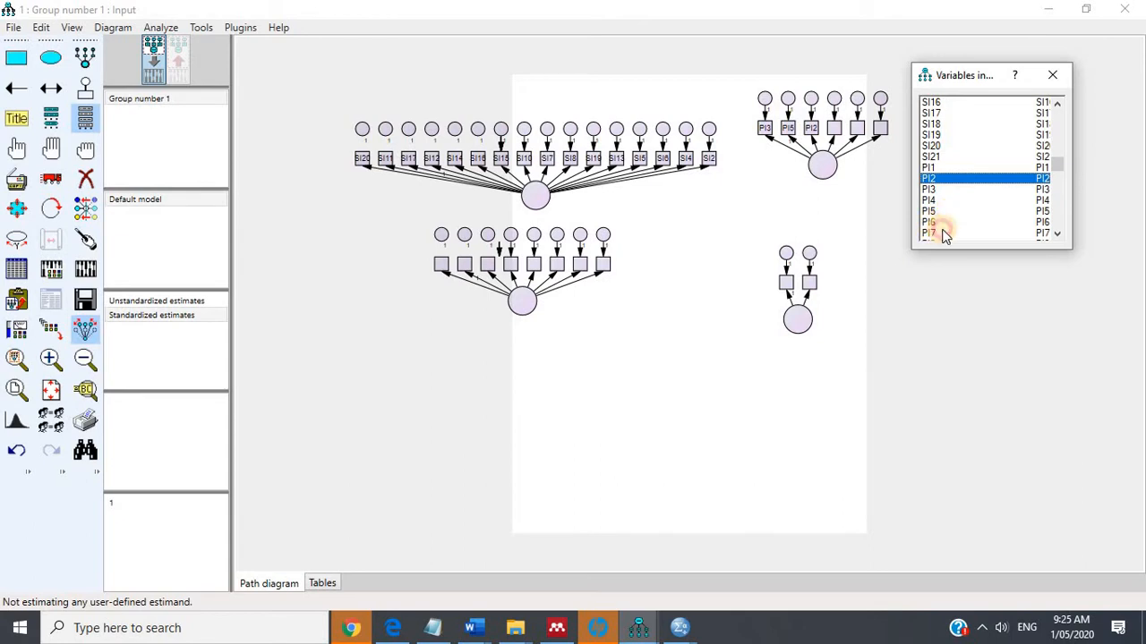
left_click_drag(930, 232, 834, 130)
Assign PI8 to the sixth and PI16 to the fifth indicator box of the six-indicator construct.
scroll(948, 189, "down", 1)
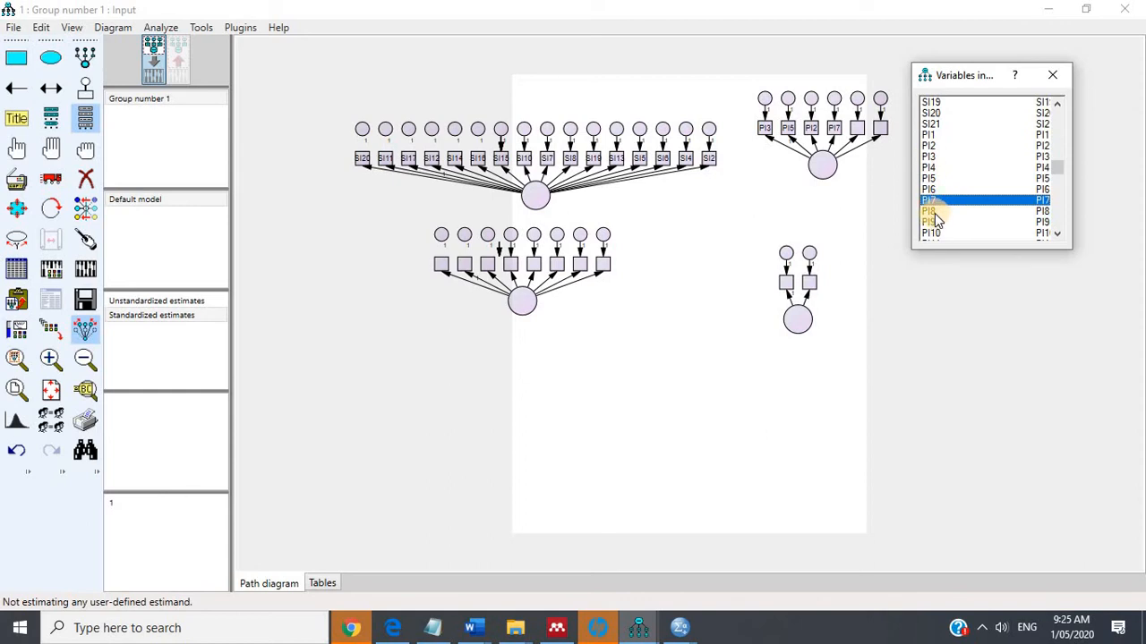
left_click_drag(934, 213, 880, 130)
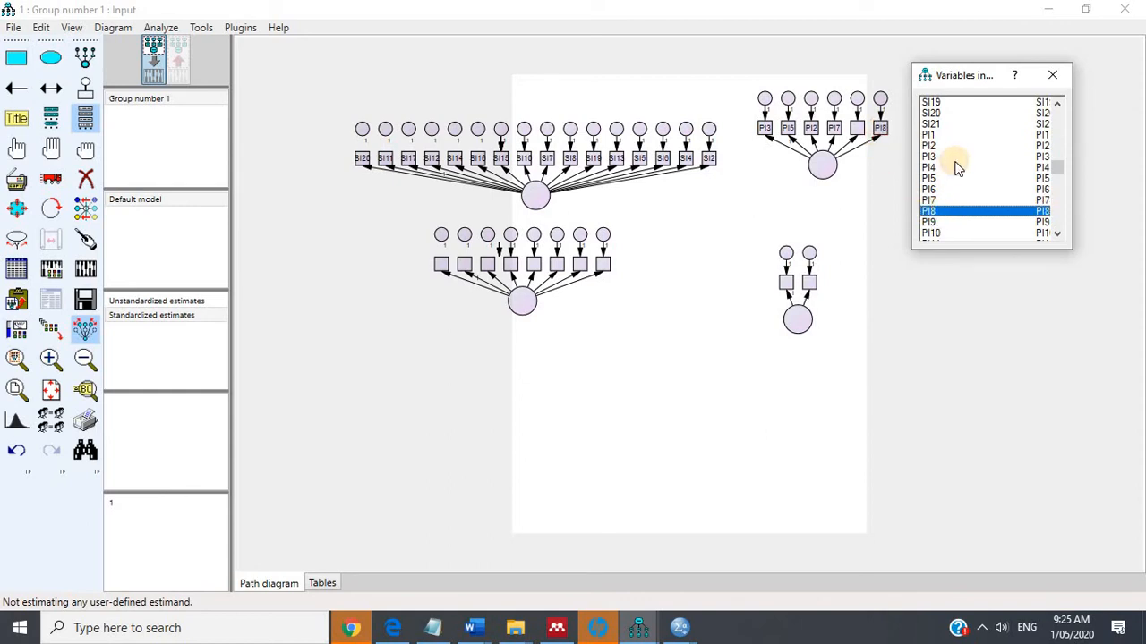
scroll(954, 168, "down", 3)
left_click_drag(934, 200, 865, 145)
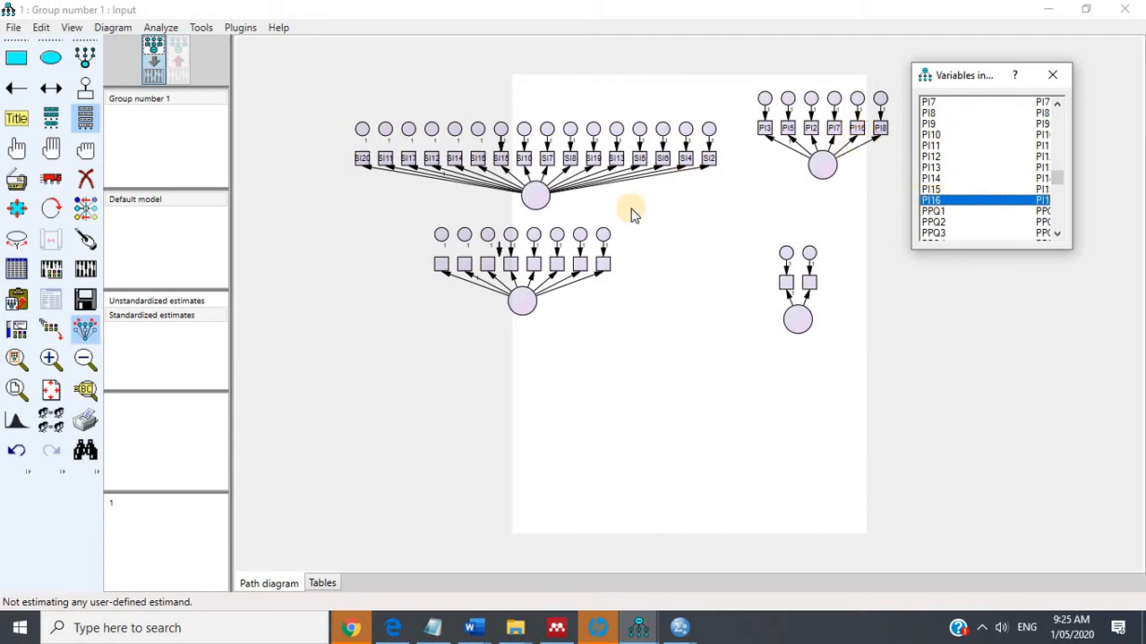
Assign PI1, PI14, PI10 and PI13 to the first four indicator boxes of the eight-indicator construct.
scroll(954, 143, "up", 1)
scroll(955, 143, "up", 3)
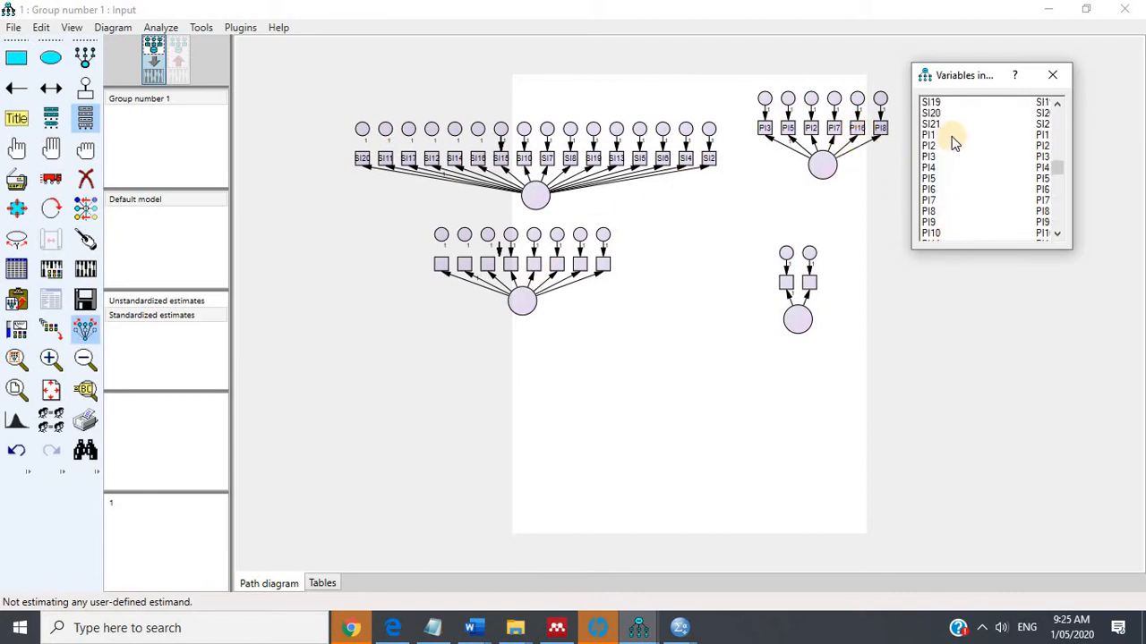
scroll(951, 143, "up", 1)
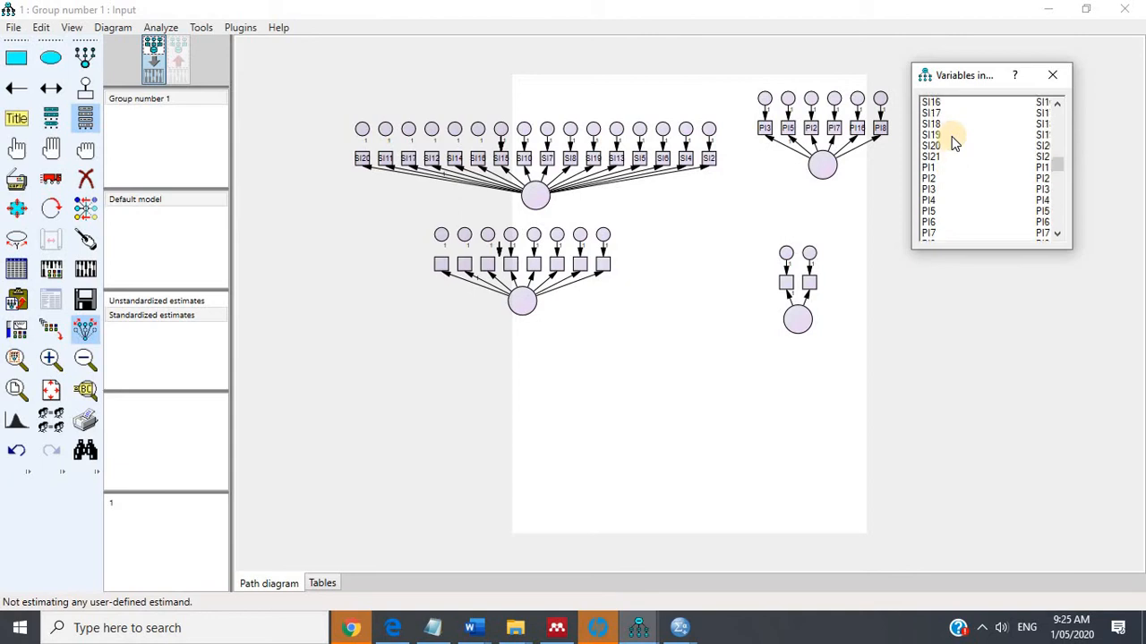
scroll(951, 136, "down", 1)
left_click_drag(929, 135, 448, 272)
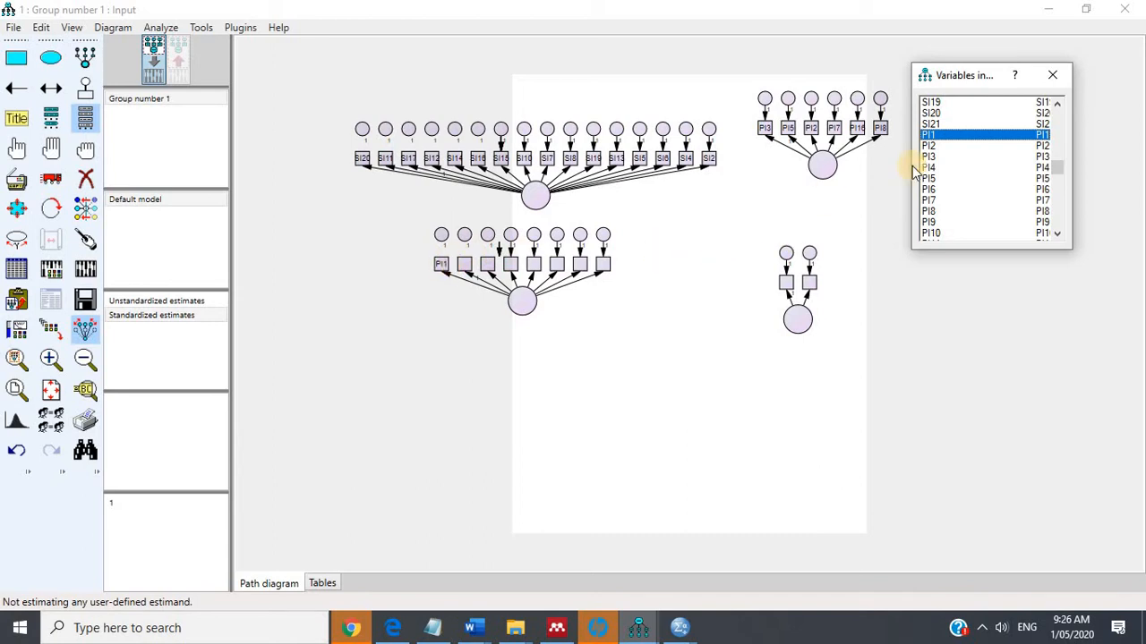
scroll(926, 161, "down", 2)
left_click_drag(937, 213, 463, 265)
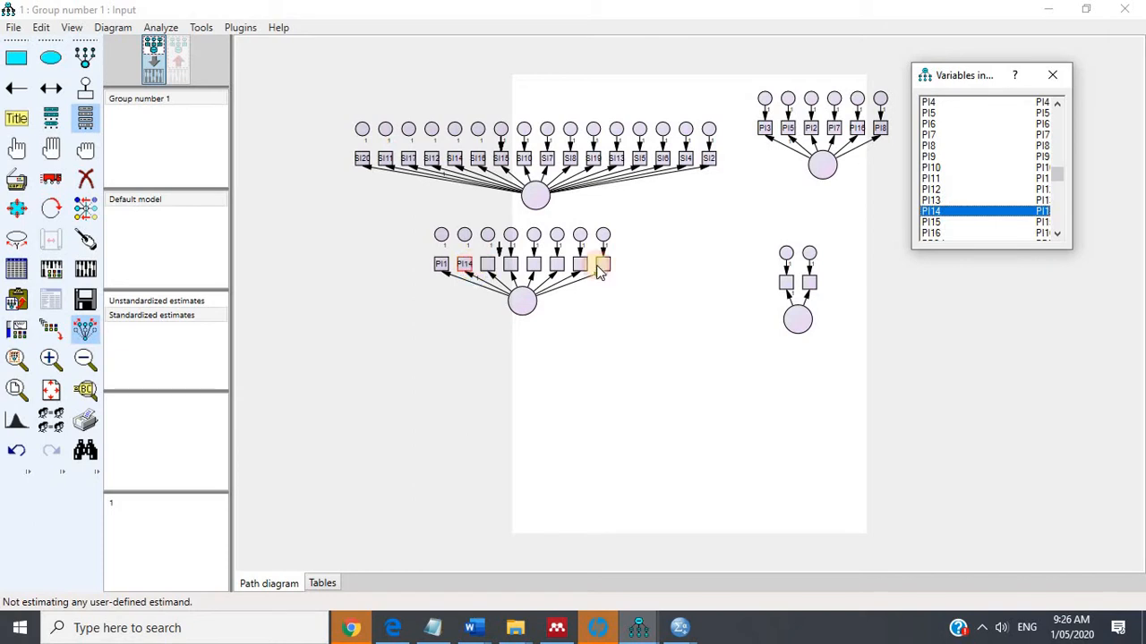
left_click_drag(939, 170, 493, 272)
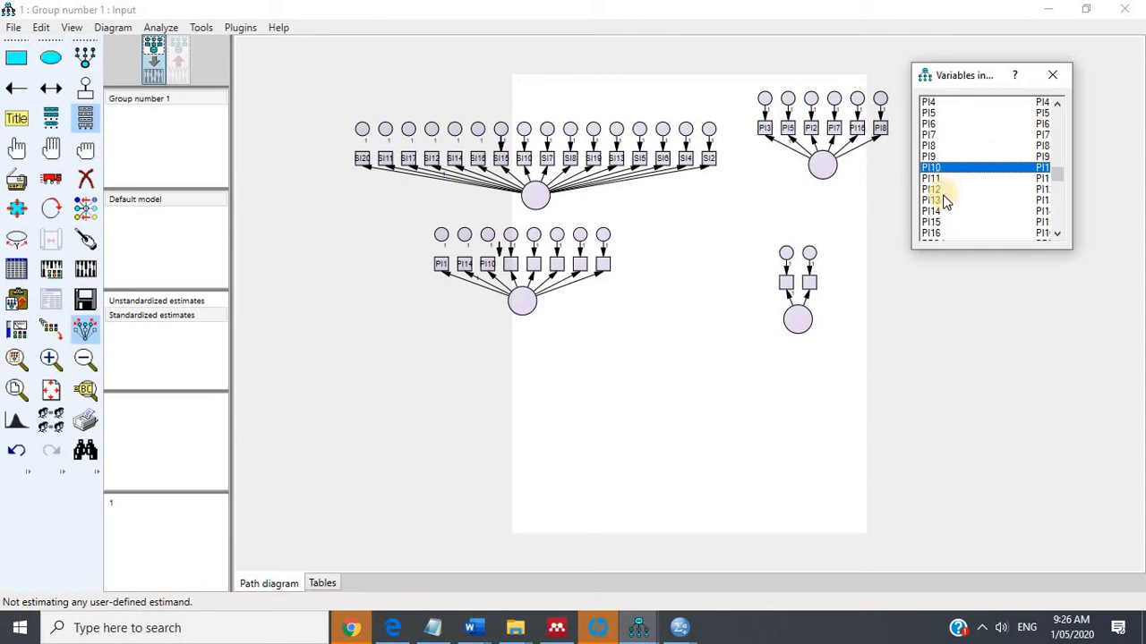
left_click_drag(946, 202, 515, 270)
Assign PI11, PI9, PI15 and PI12 to the last four indicator boxes of the eight-indicator construct.
left_click_drag(946, 177, 538, 271)
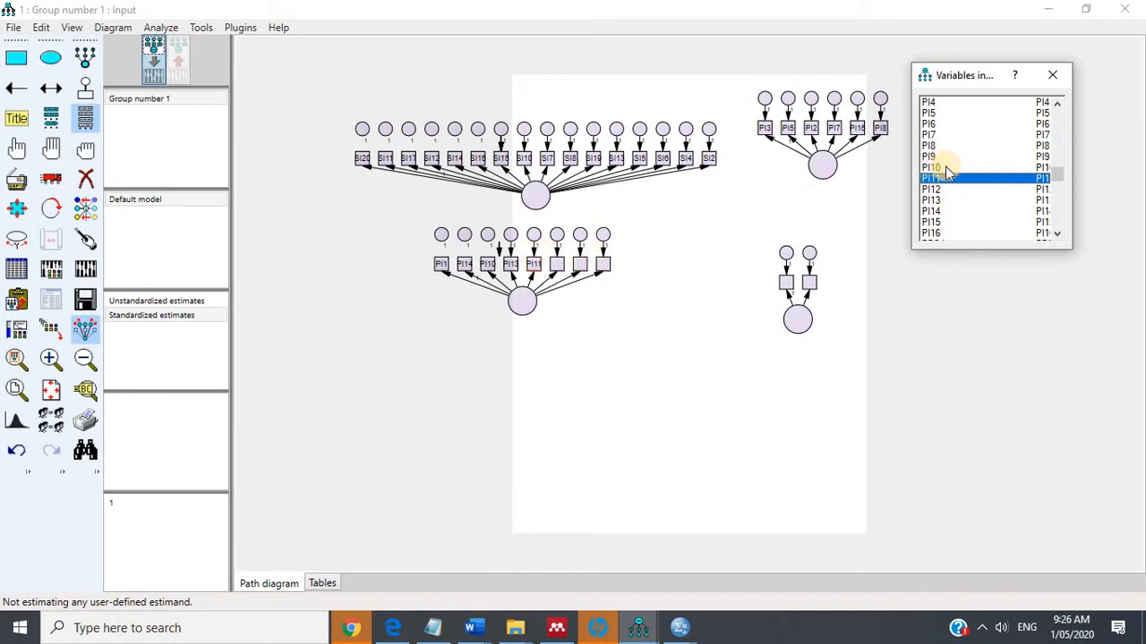
left_click_drag(930, 157, 557, 267)
left_click_drag(934, 222, 584, 275)
left_click_drag(931, 188, 604, 266)
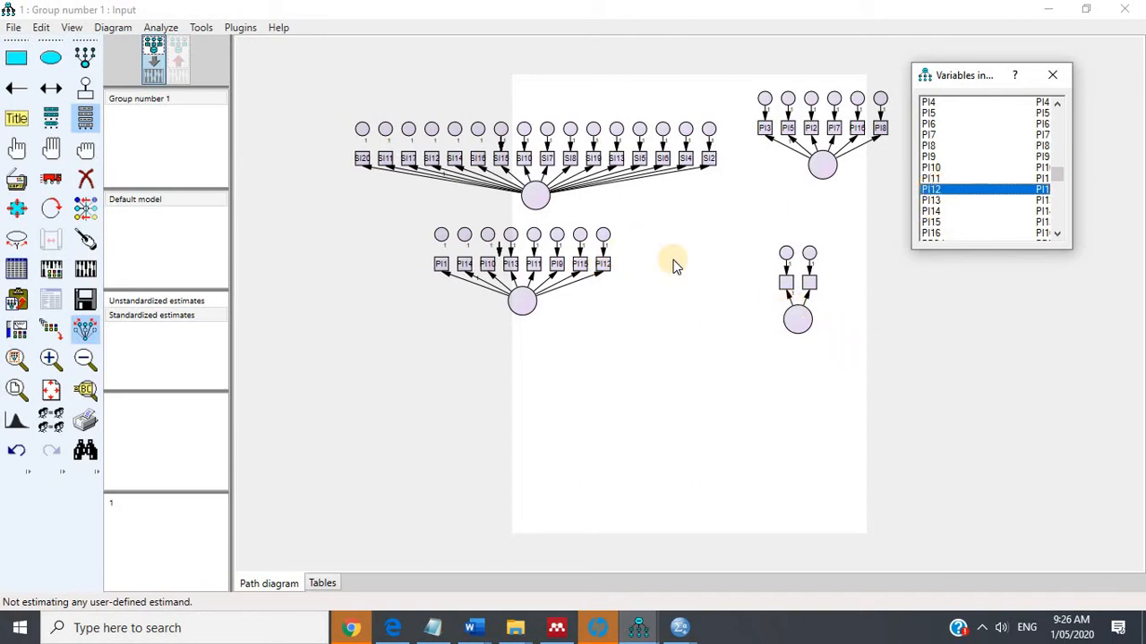
Add four more indicators with error terms to the construct that has only two unassigned indicators.
left_click(86, 63)
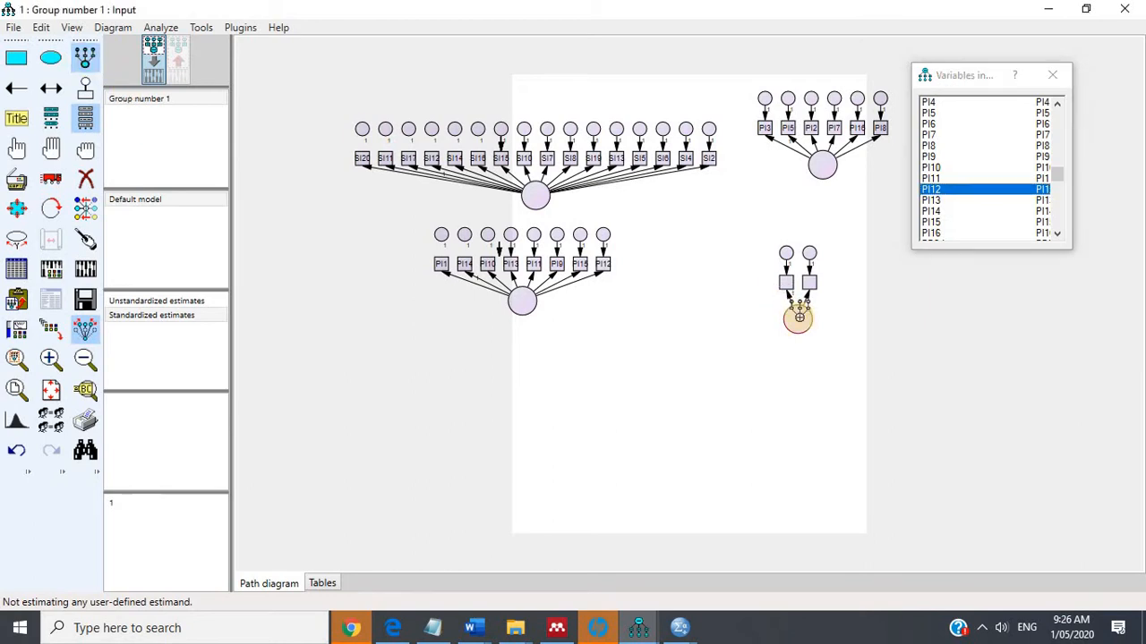
left_click(798, 317)
left_click(799, 316)
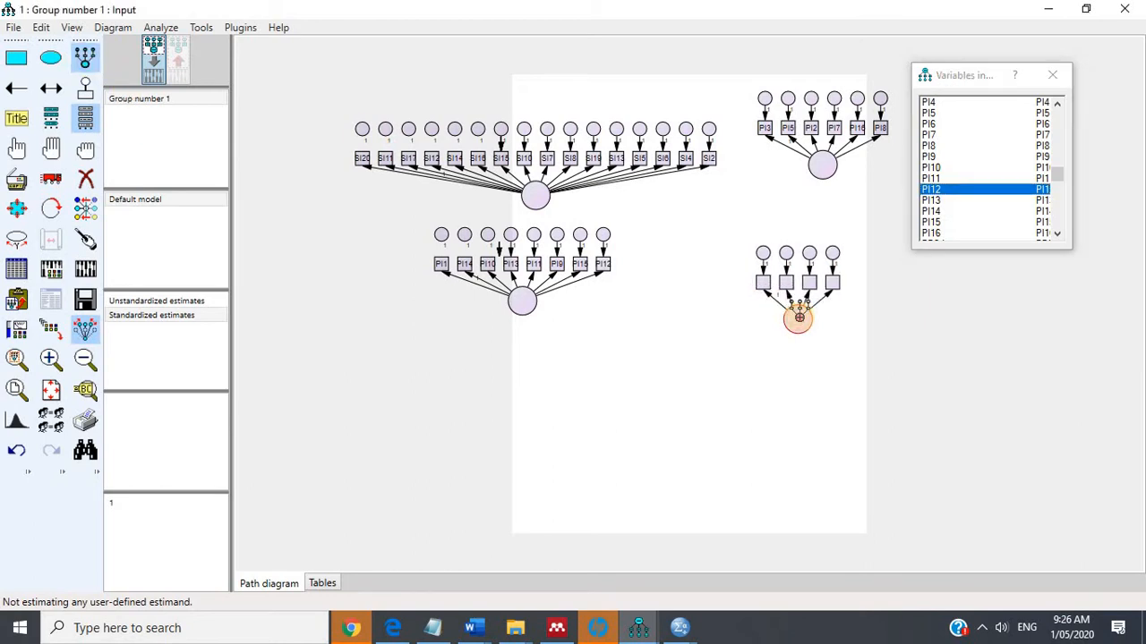
left_click(799, 317)
left_click(798, 317)
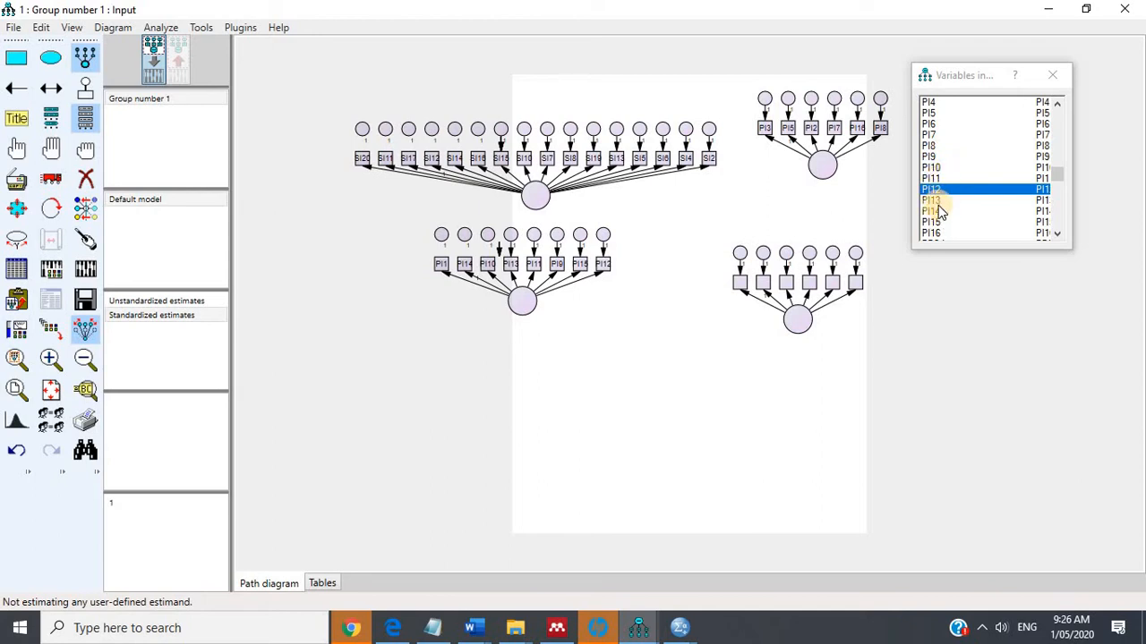
Assign PI3, PI5, PI2 and PI7 to the first four boxes of the construct with six empty indicators.
scroll(944, 134, "up", 2)
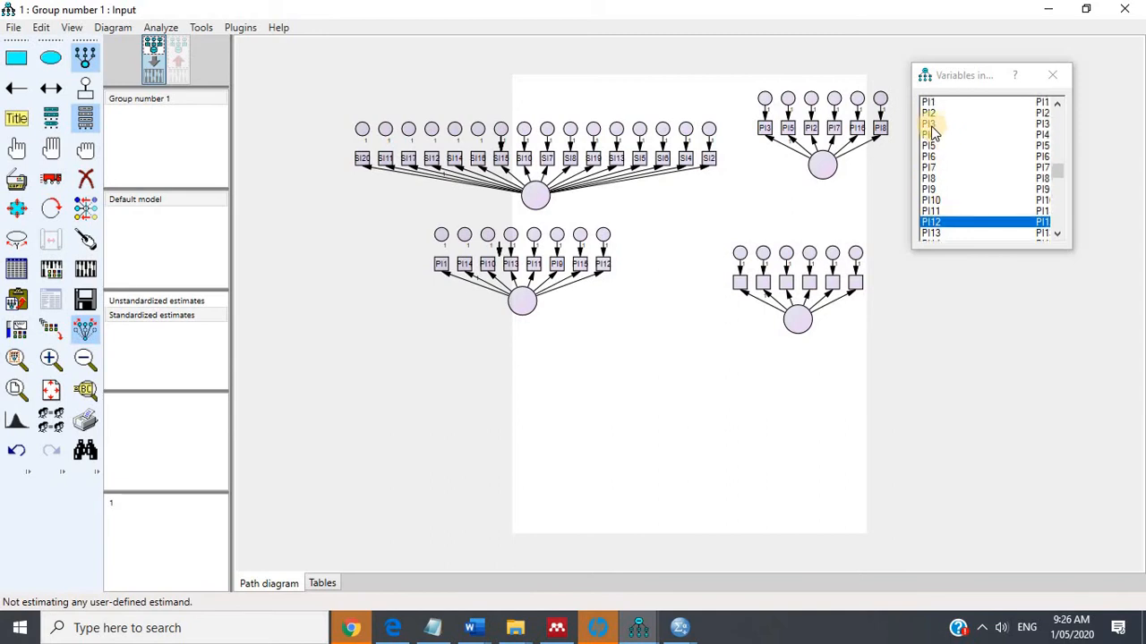
left_click_drag(931, 123, 740, 281)
left_click_drag(931, 149, 762, 281)
left_click_drag(935, 114, 788, 285)
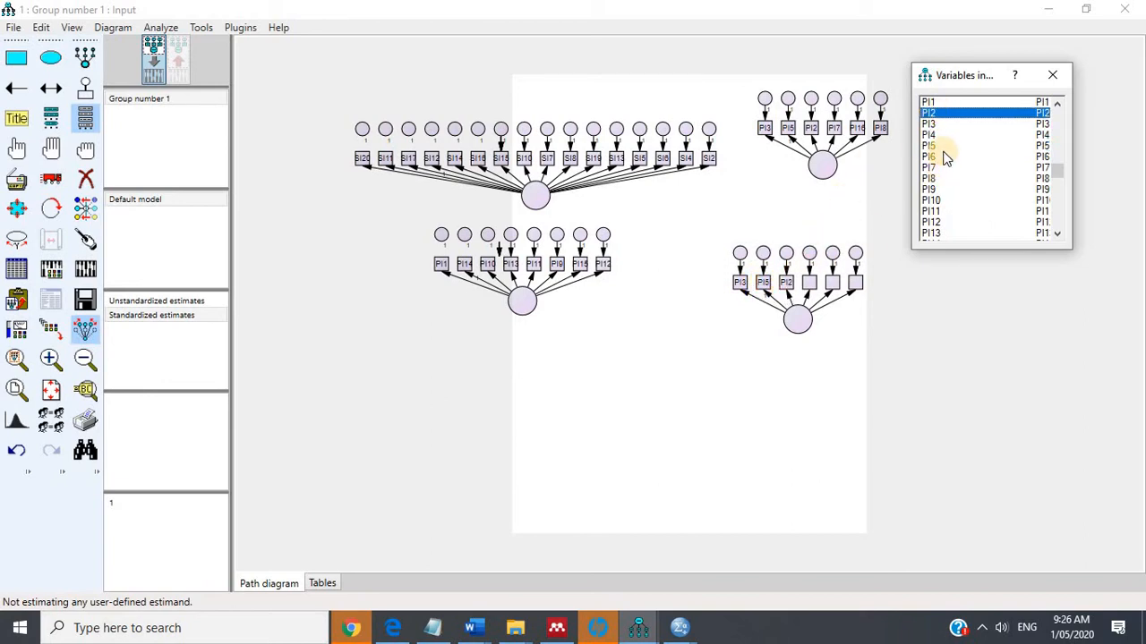
left_click_drag(930, 172, 815, 283)
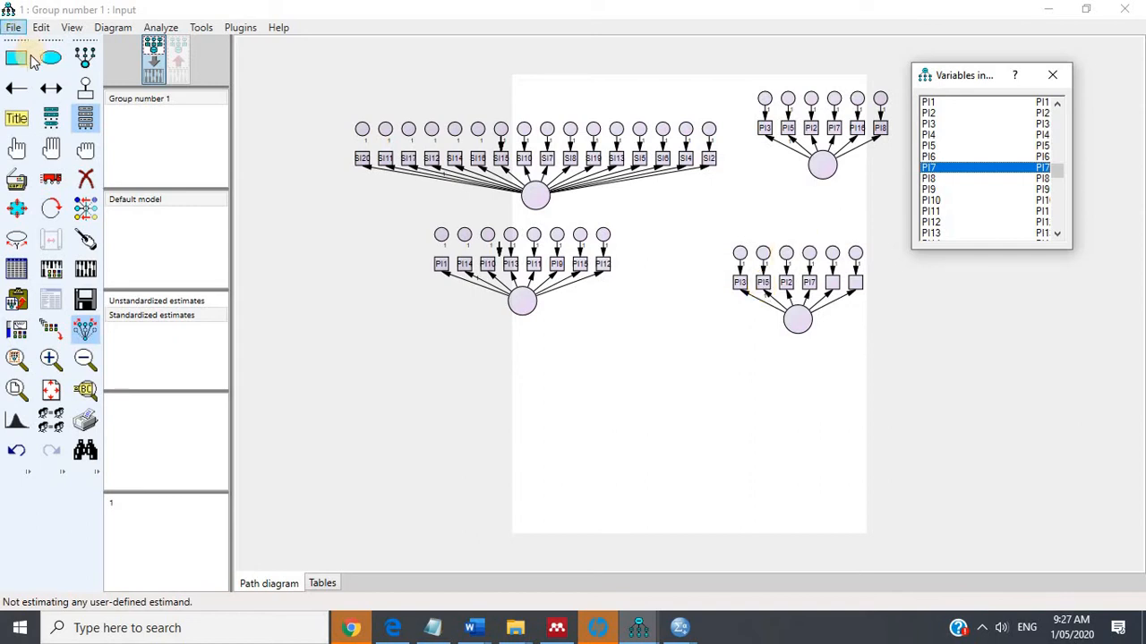
Extend the lower six-indicator construct with three more indicators and error terms.
left_click(85, 57)
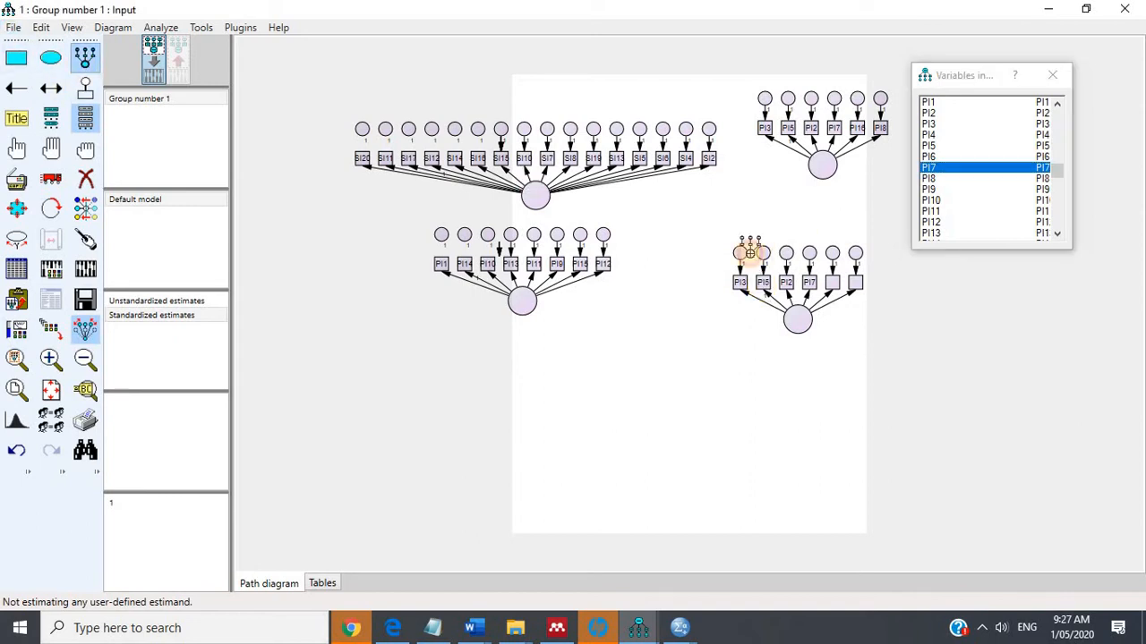
left_click(797, 320)
left_click(797, 321)
left_click(798, 321)
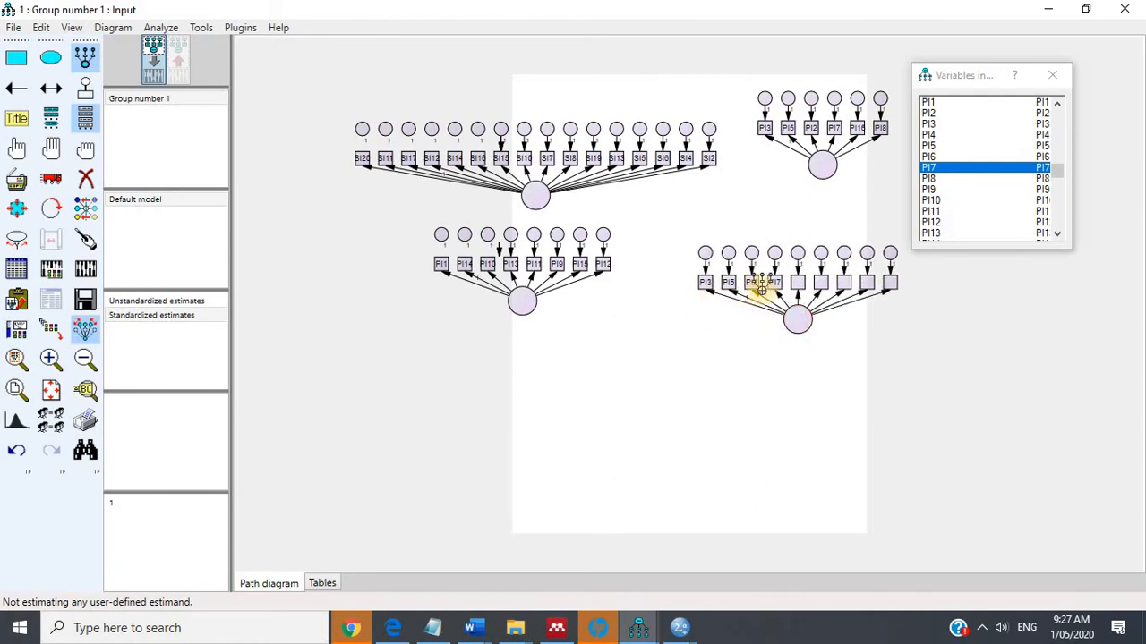
Assign SE8, SE7 and SE4 to the first three indicator boxes of the nine-indicator construct, replacing the PI items.
left_click_drag(929, 168, 937, 177)
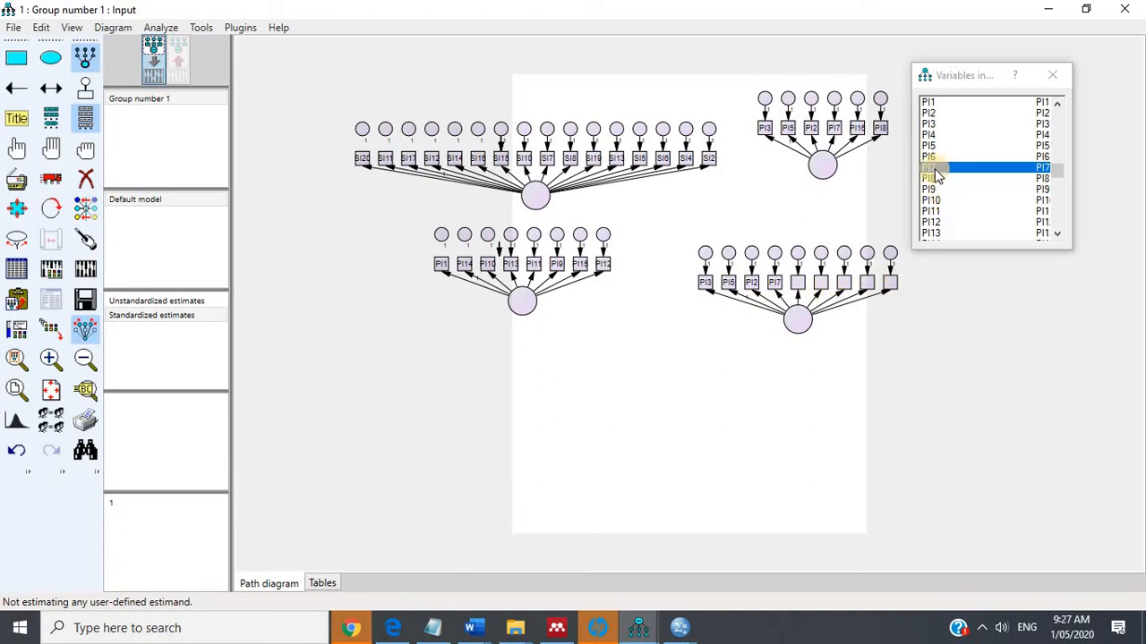
scroll(941, 201, "down", 3)
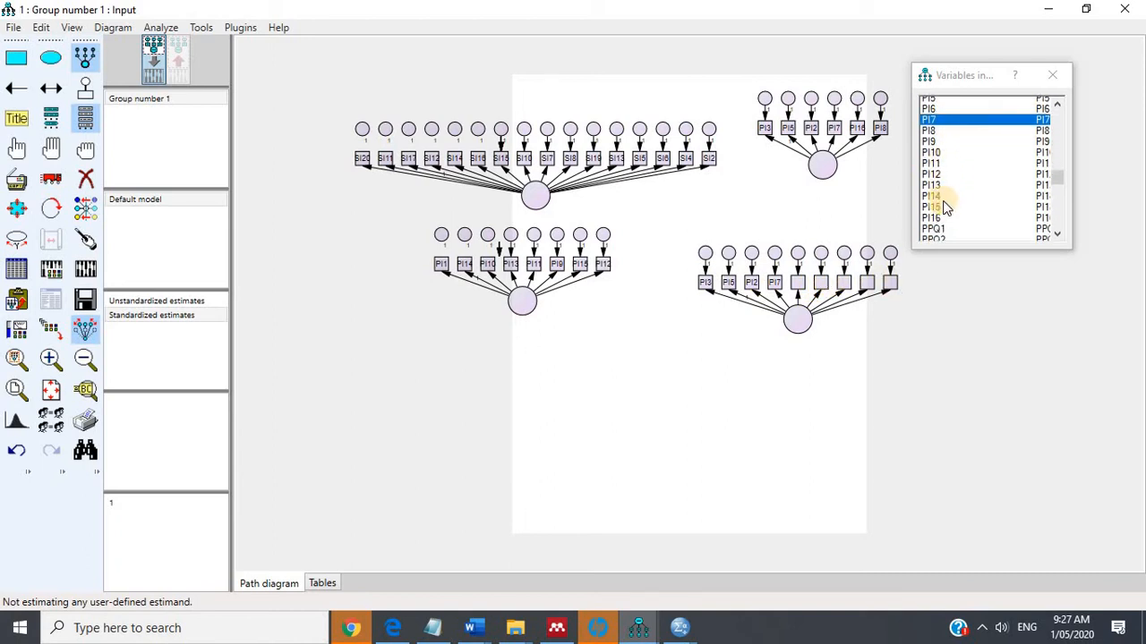
scroll(943, 199, "down", 3)
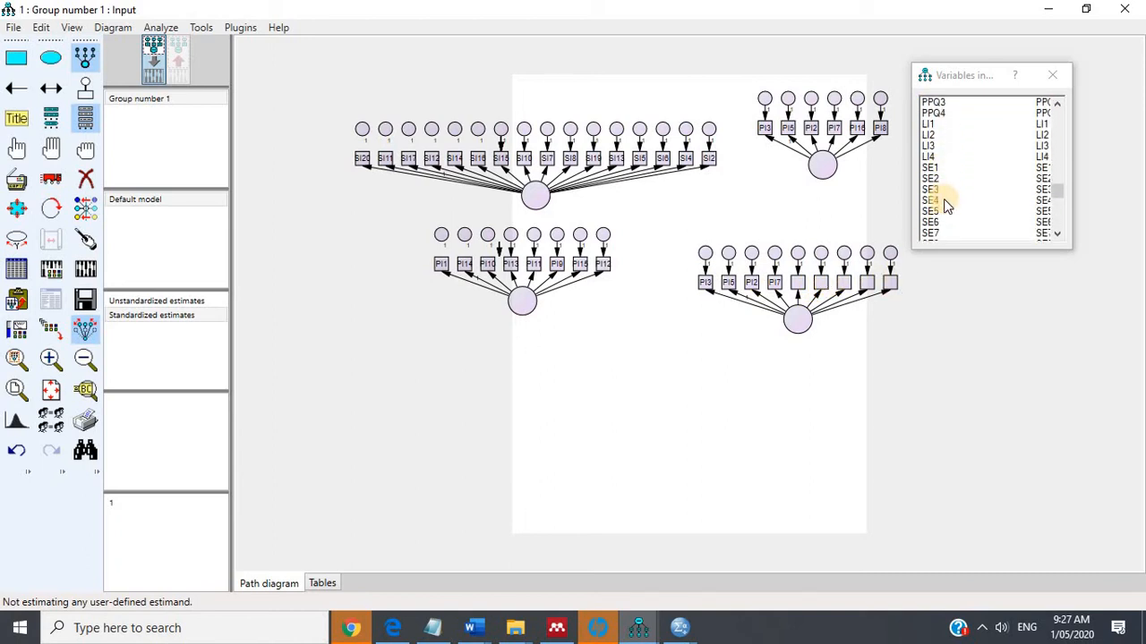
scroll(945, 199, "down", 1)
left_click_drag(934, 200, 706, 279)
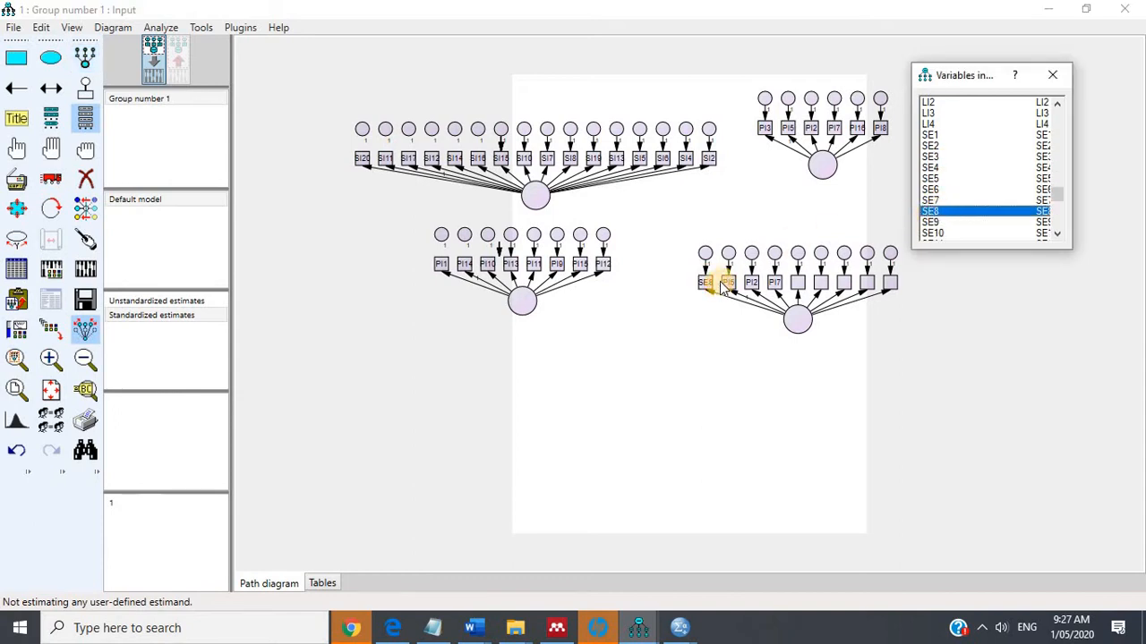
left_click(960, 215)
left_click_drag(940, 199, 737, 299)
left_click_drag(938, 167, 751, 283)
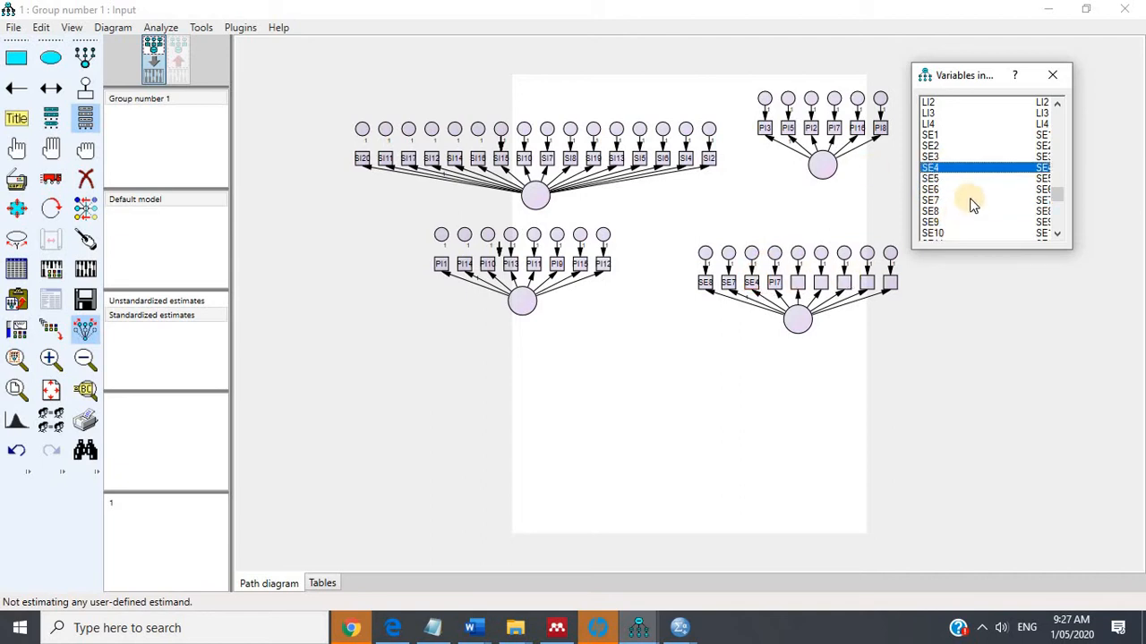
Assign SE20 and SE21 to the fourth and fifth indicator boxes of the nine-indicator construct.
scroll(958, 219, "down", 3)
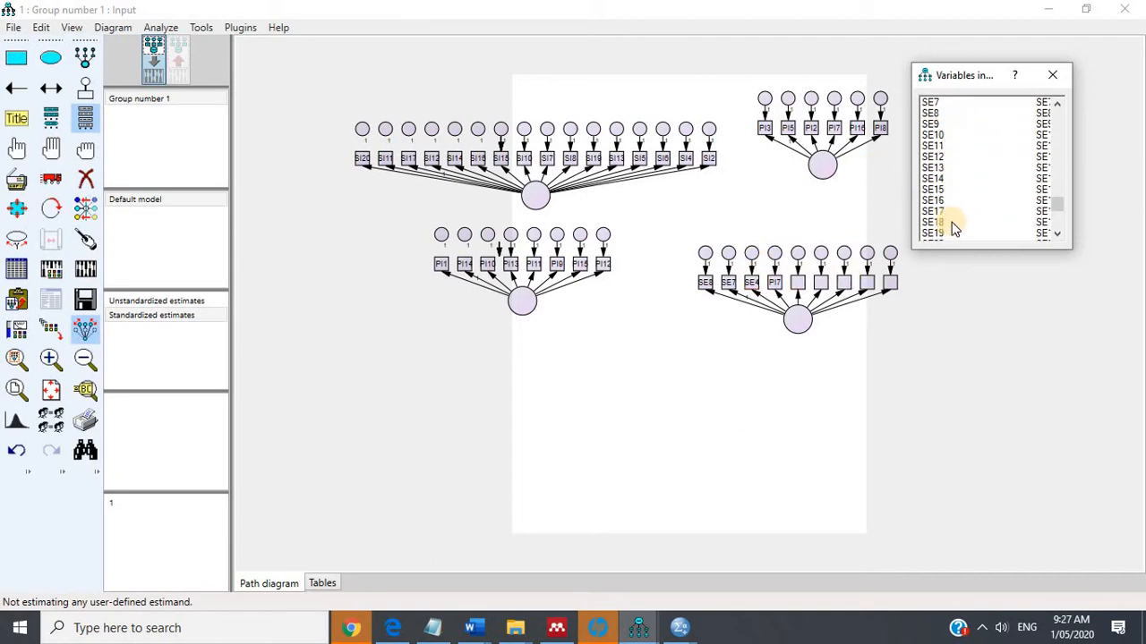
scroll(948, 218, "down", 1)
left_click_drag(946, 212, 780, 287)
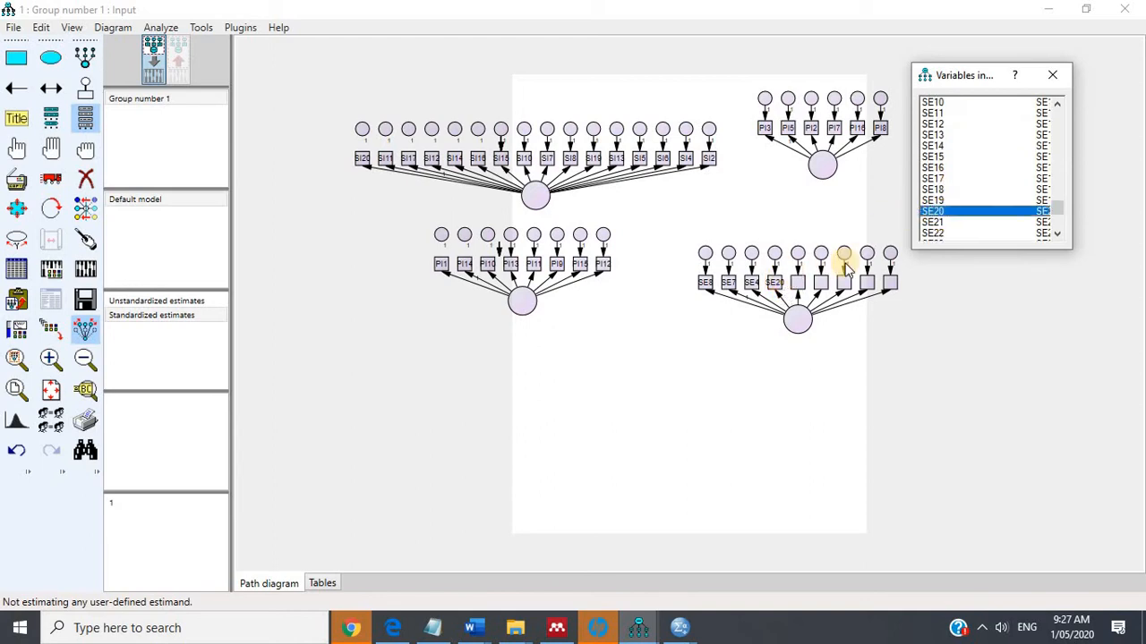
left_click_drag(947, 229, 802, 281)
Assign SE9, SE13 and SE18 to the sixth, seventh and eighth indicator boxes of the nine-indicator construct.
scroll(944, 170, "up", 1)
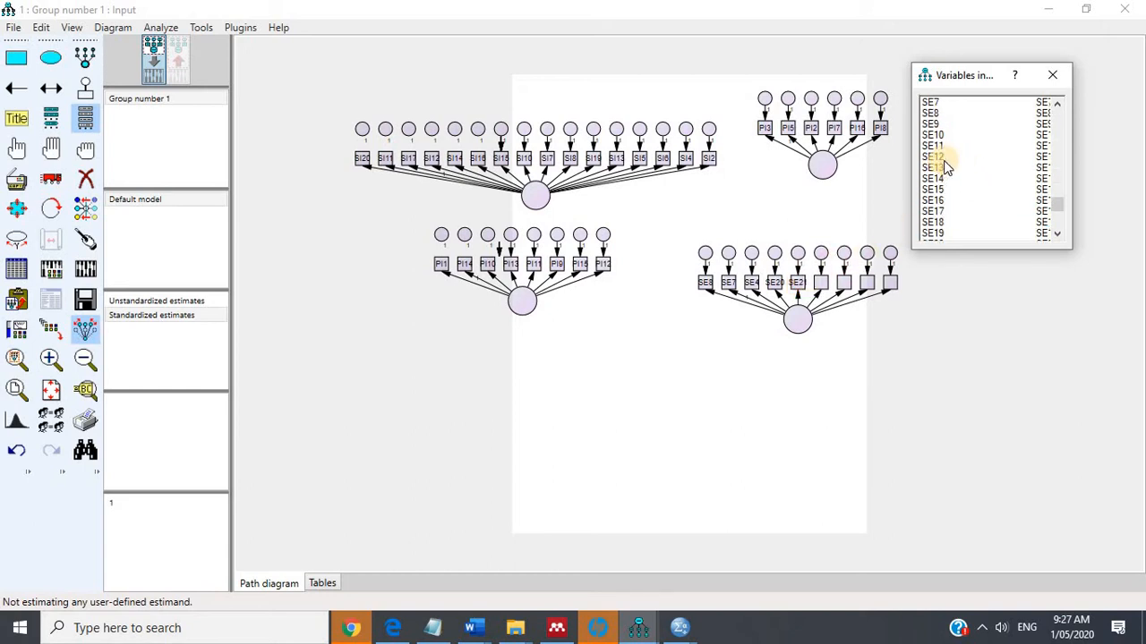
left_click_drag(931, 126, 822, 280)
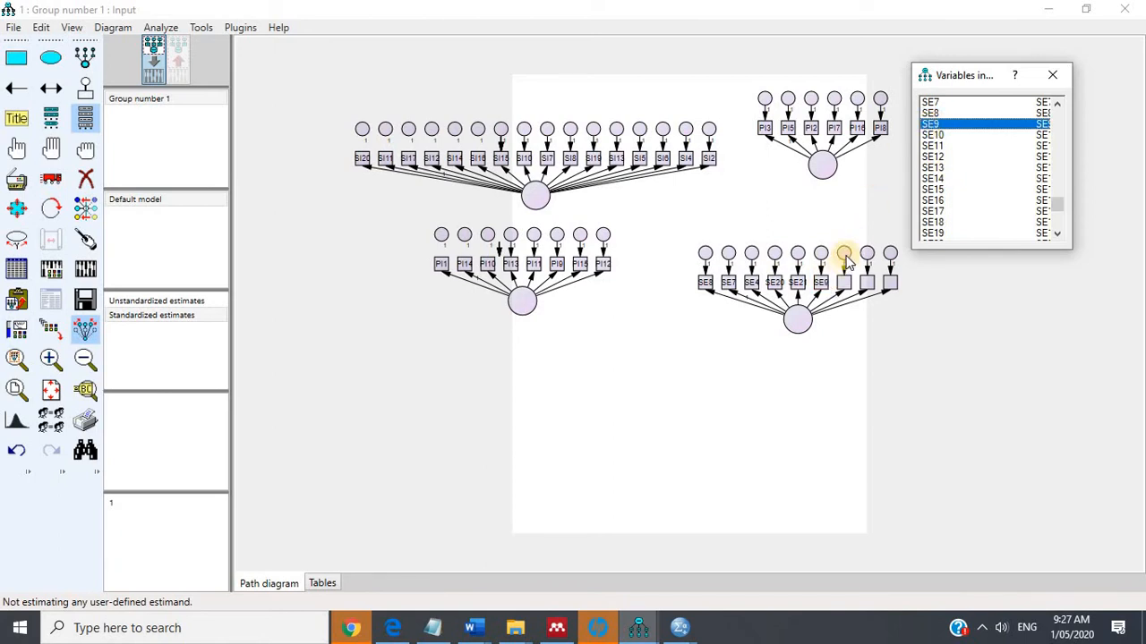
left_click(936, 169)
left_click_drag(935, 174, 844, 277)
left_click_drag(946, 224, 870, 284)
Assign SE1 to the last box of the nine-indicator construct and resize all observed variables to fit their names.
scroll(954, 149, "up", 1)
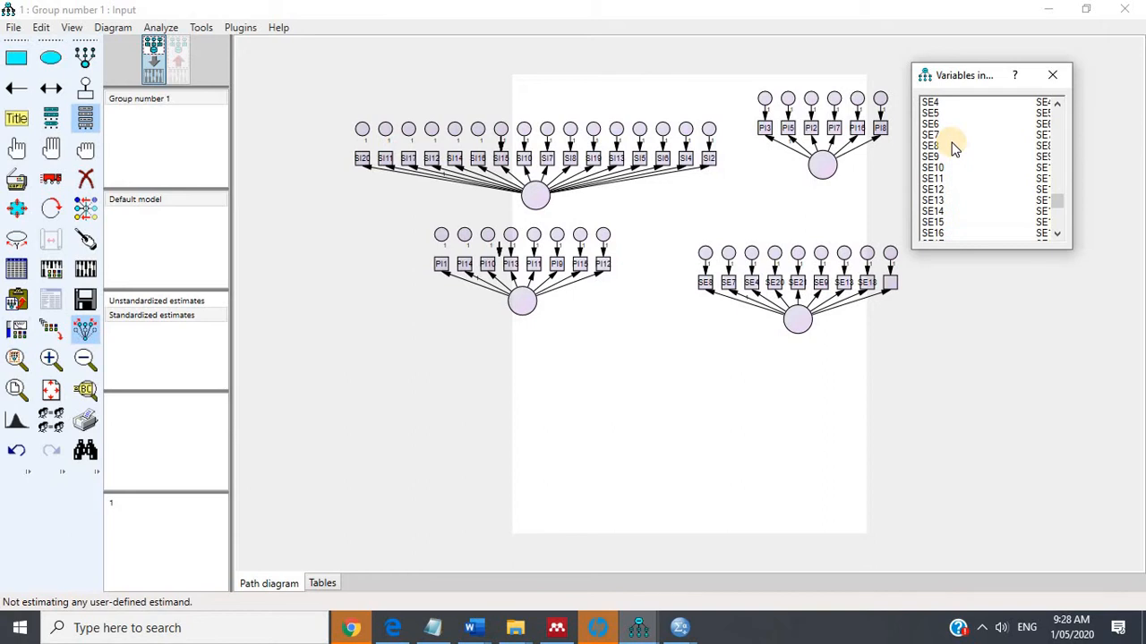
scroll(952, 147, "up", 3)
left_click(934, 136)
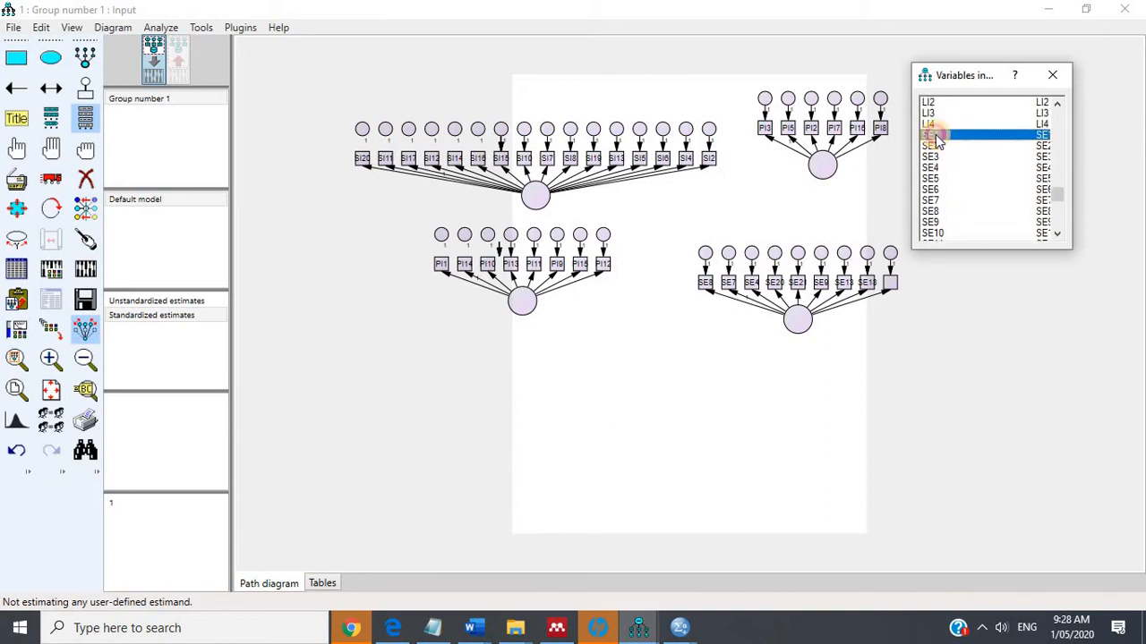
left_click_drag(937, 141, 853, 215)
left_click_drag(893, 285, 893, 283)
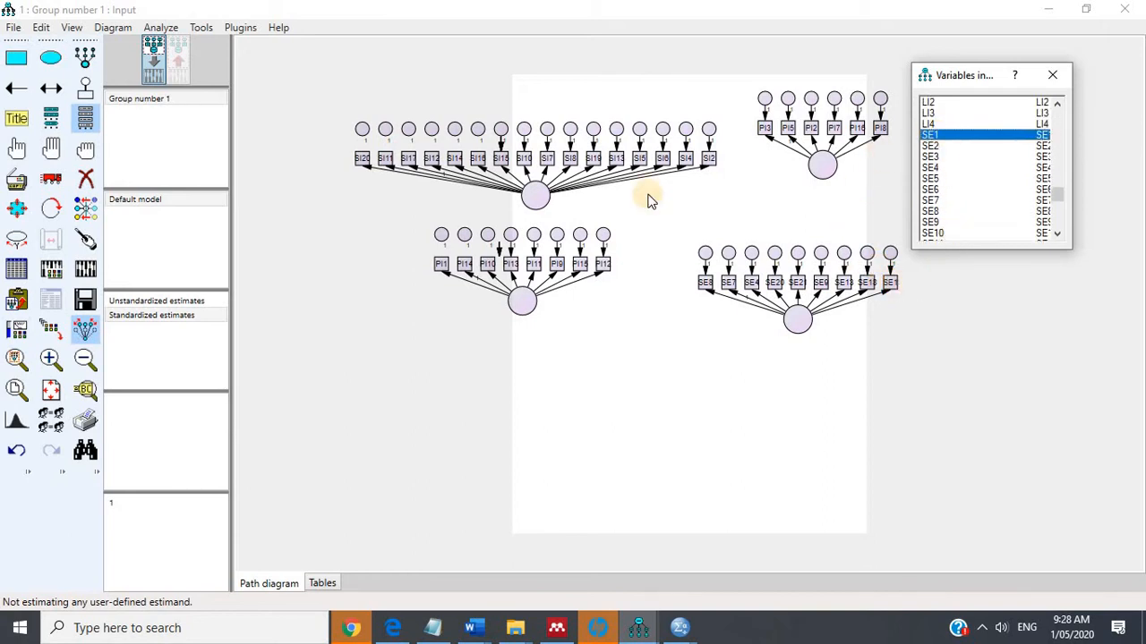
left_click(240, 27)
left_click(301, 148)
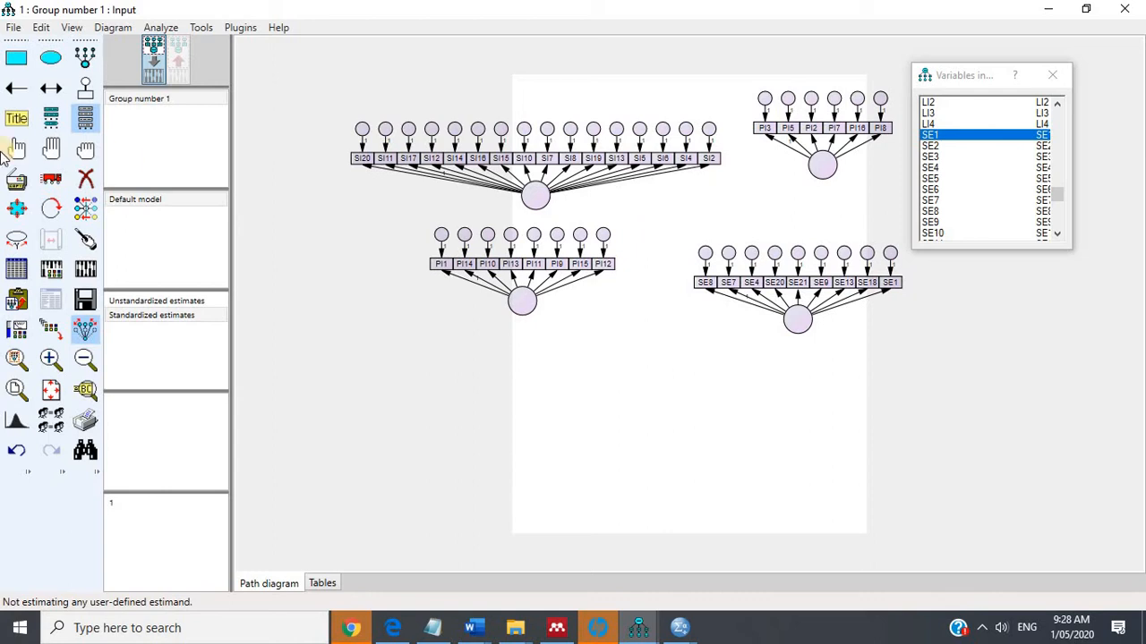
Draw a new latent construct with five indicators and error terms below the eight-indicator PI construct.
left_click(85, 57)
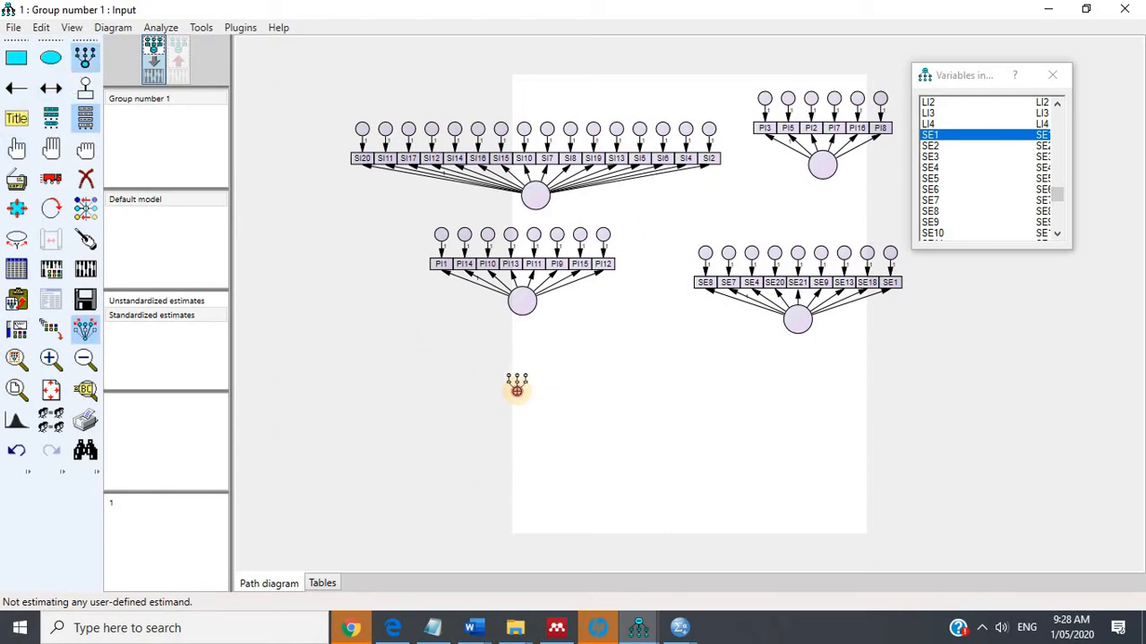
left_click(516, 388)
left_click(516, 387)
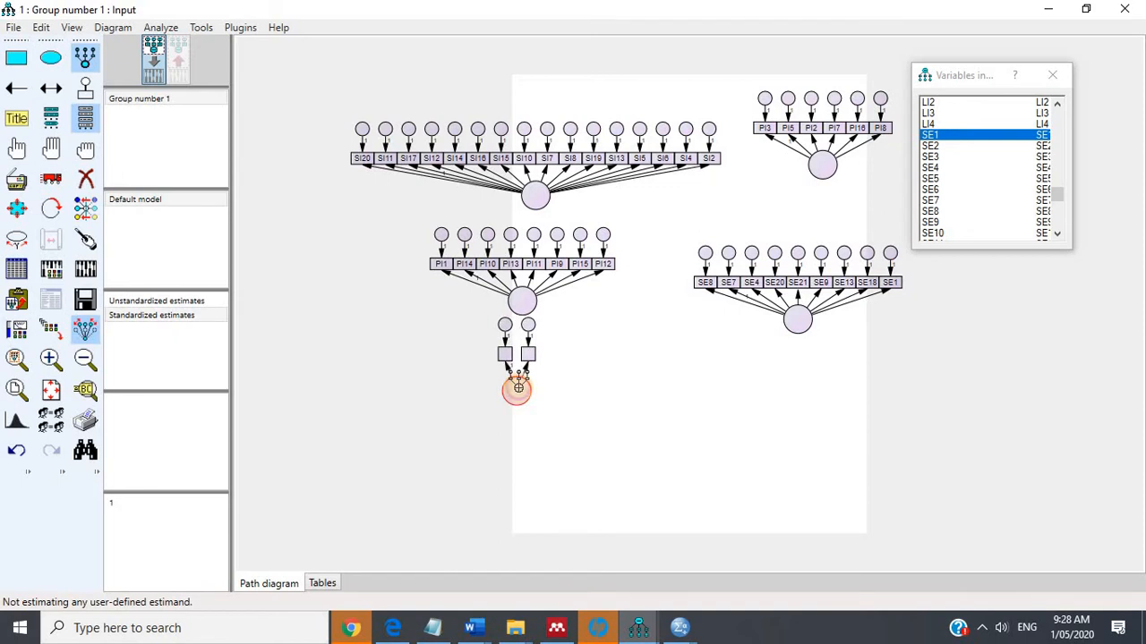
left_click(517, 387)
left_click(519, 386)
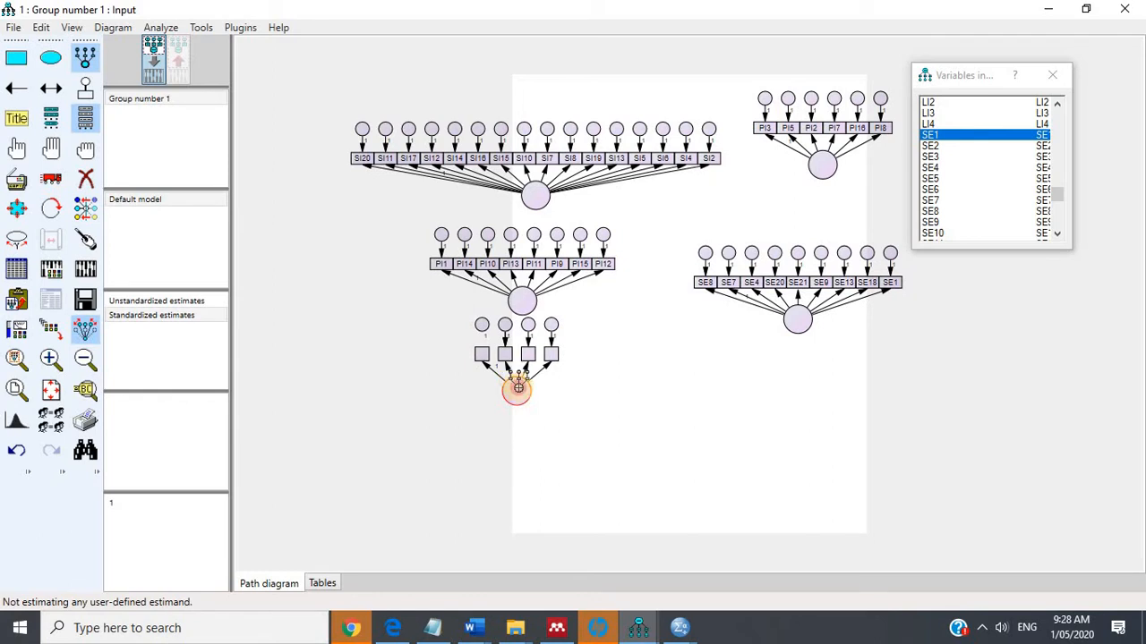
left_click(517, 387)
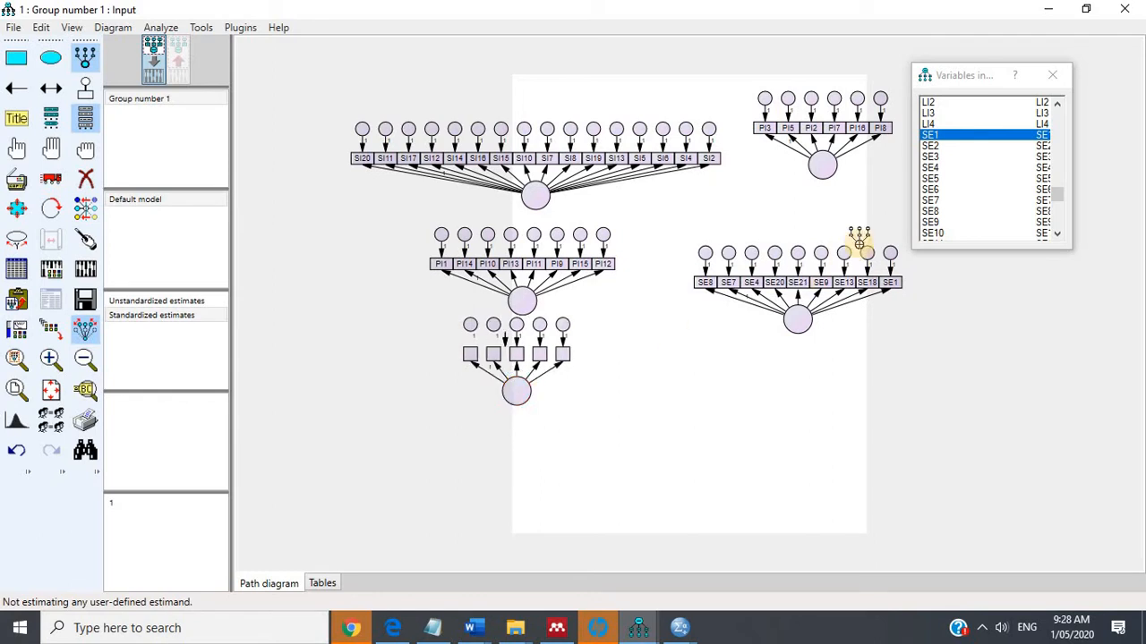
Assign SE3, SE14 and SE15 to the first, second and third indicator boxes of the five-indicator construct.
left_click(936, 158)
left_click_drag(937, 158, 471, 355)
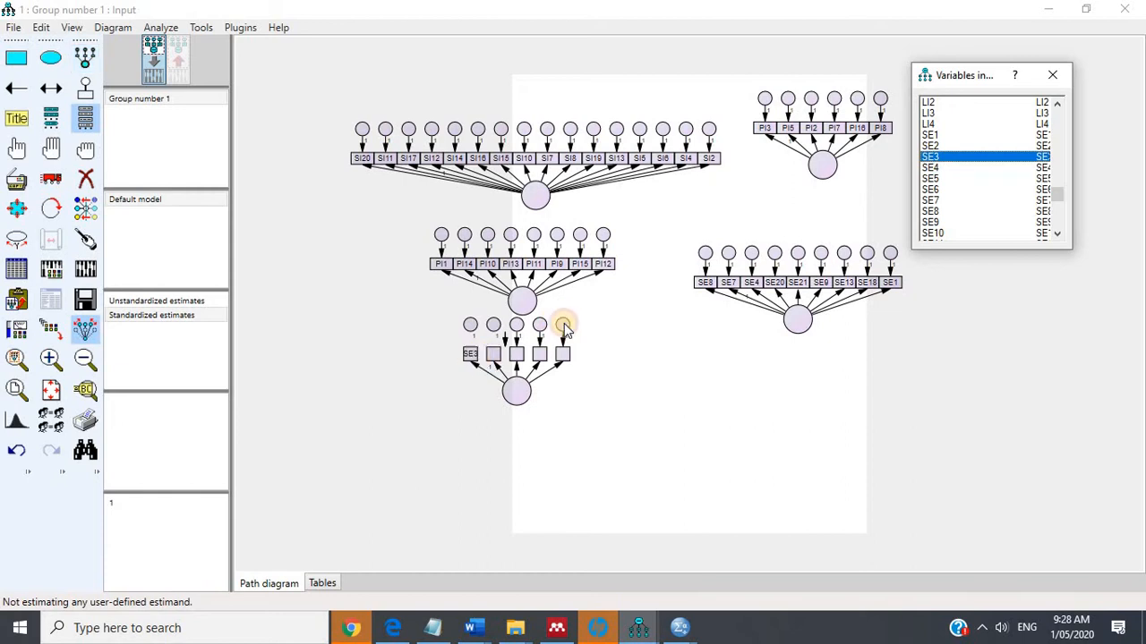
left_click(938, 169)
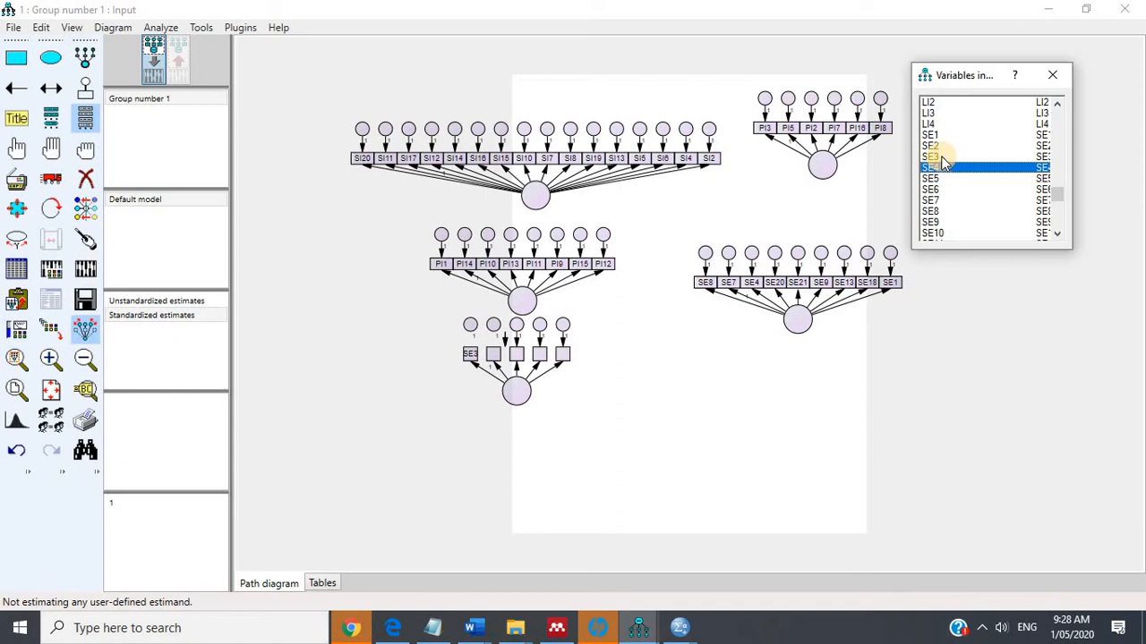
scroll(938, 192, "down", 2)
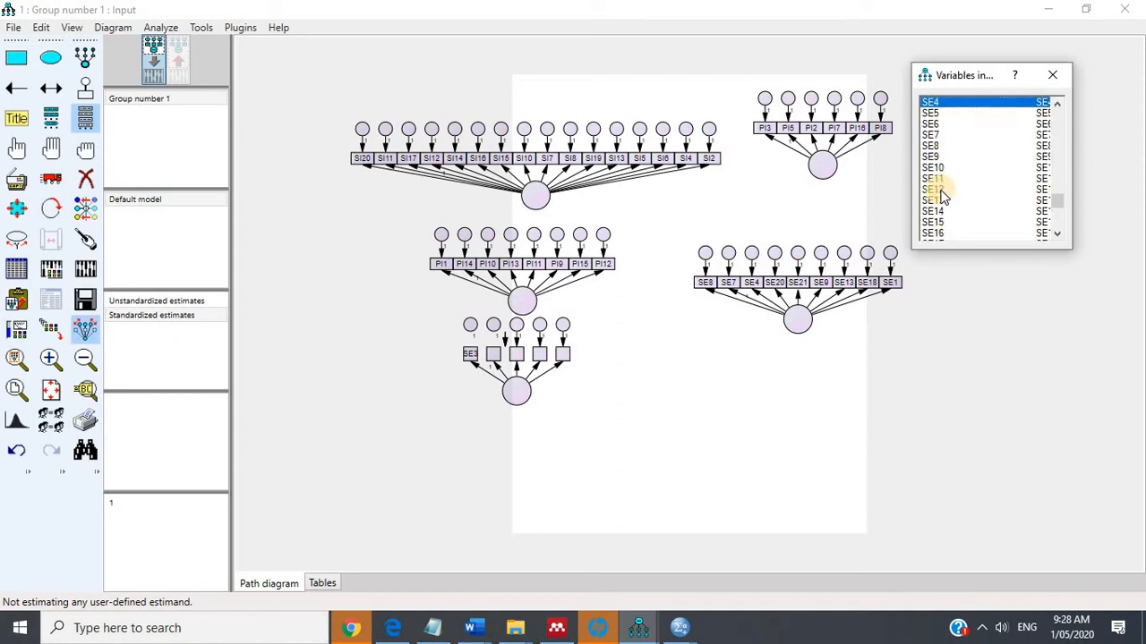
left_click_drag(933, 213, 499, 366)
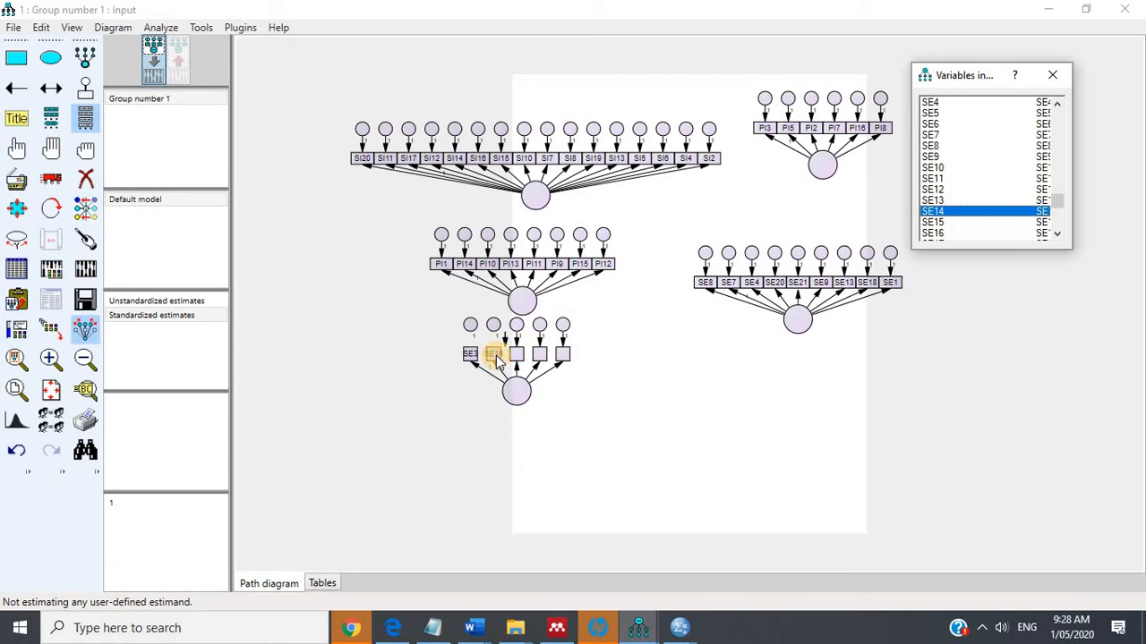
left_click(935, 223)
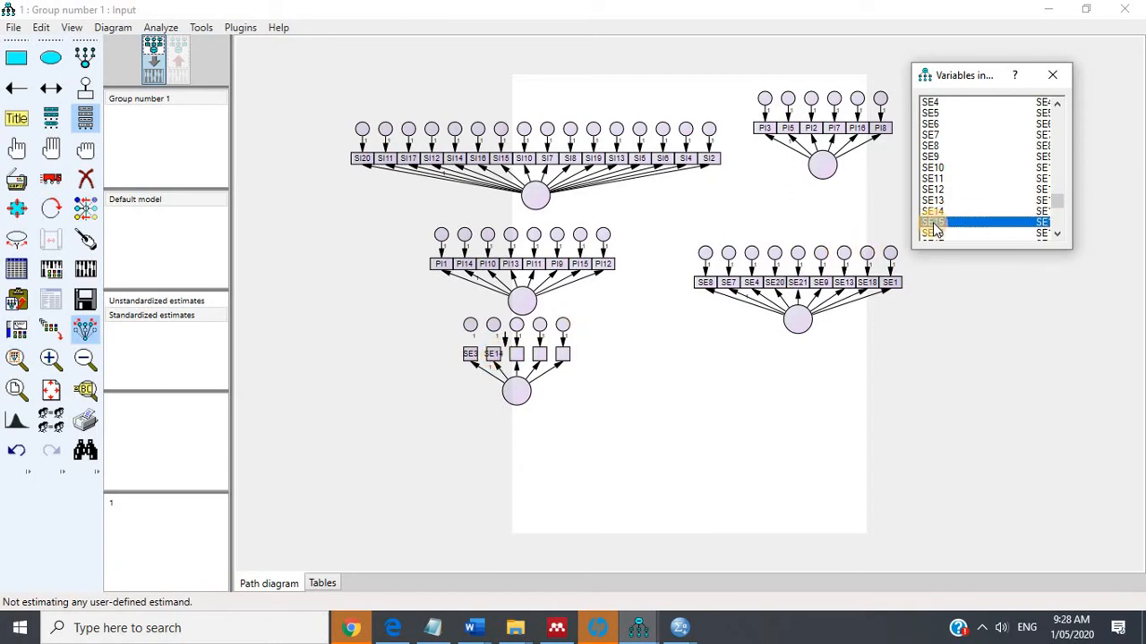
left_click_drag(934, 231, 521, 358)
Assign SE10 and SE19 to the last two boxes of the five-indicator construct and resize all observed variables to fit their names.
left_click_drag(935, 167, 543, 363)
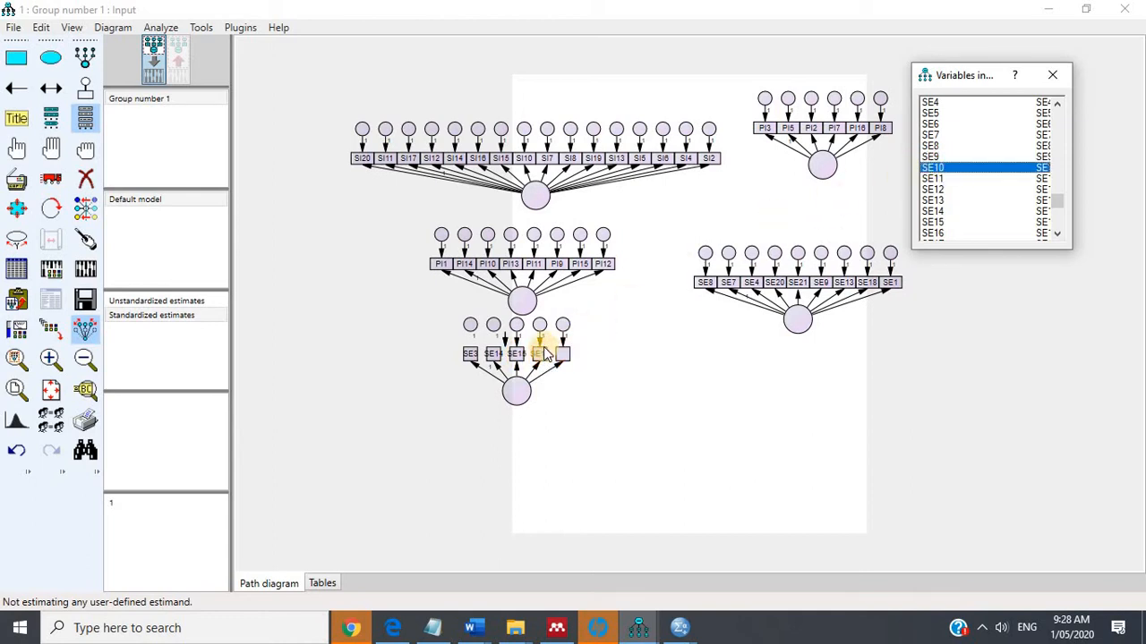
scroll(960, 209, "down", 1)
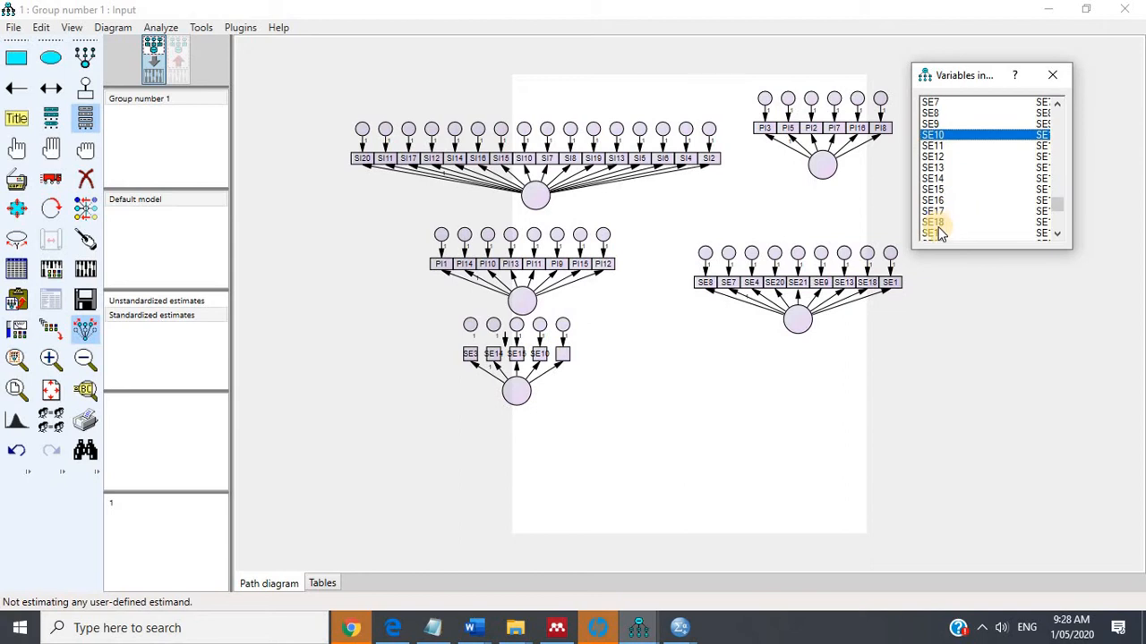
left_click_drag(936, 233, 564, 353)
left_click(238, 28)
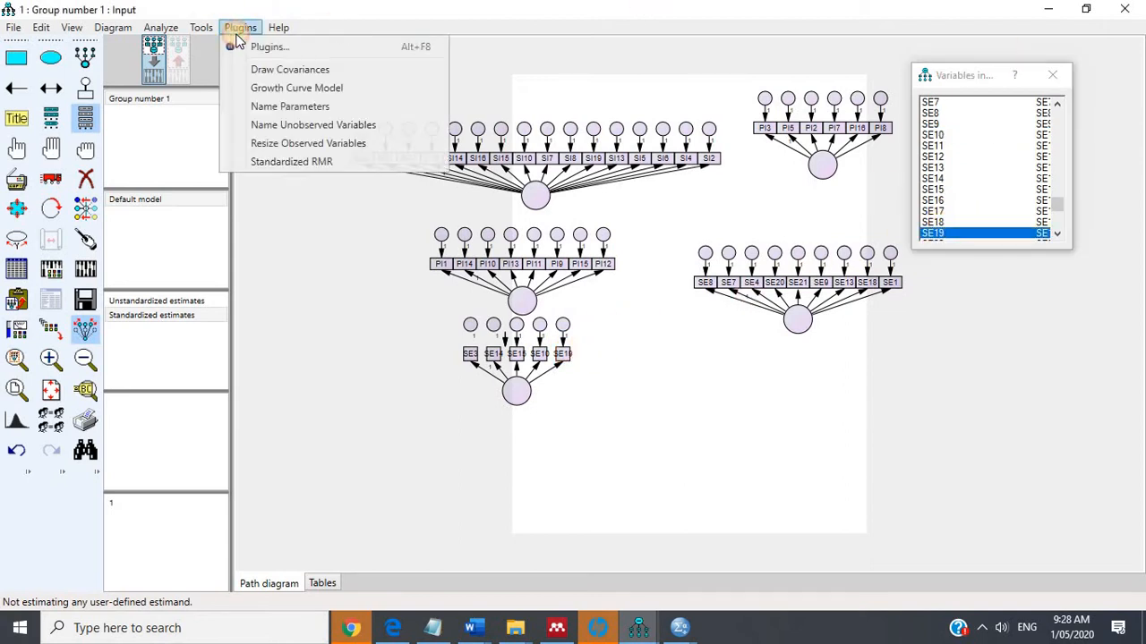
left_click(320, 144)
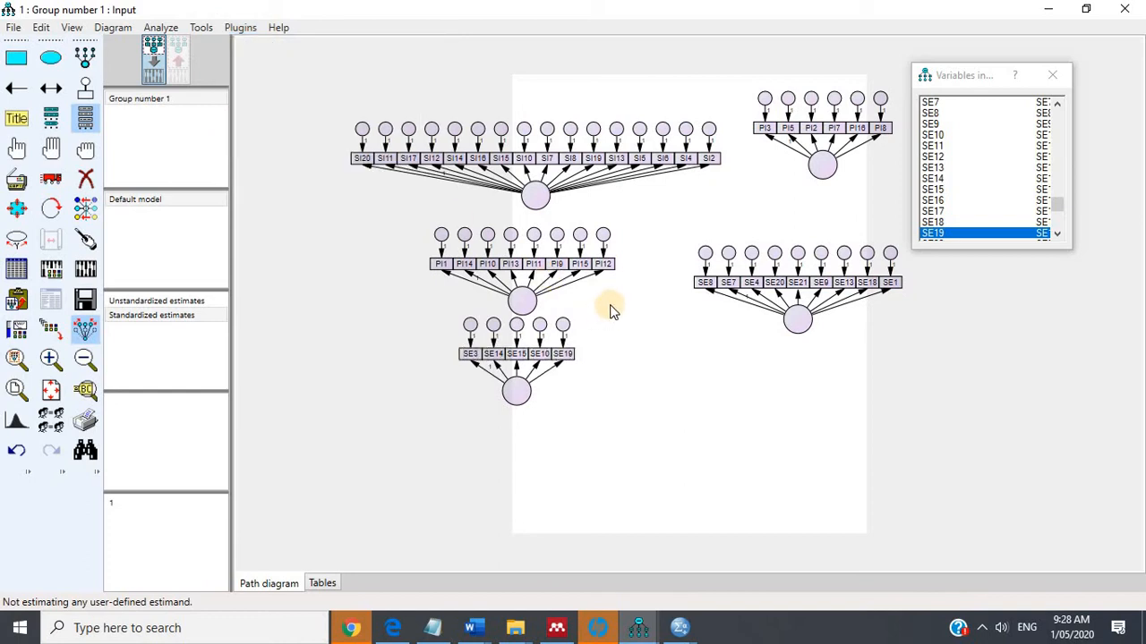
Draw two latent constructs with four indicators and error terms each, one beside the five-indicator SE construct and one below the nine-indicator construct.
left_click(86, 65)
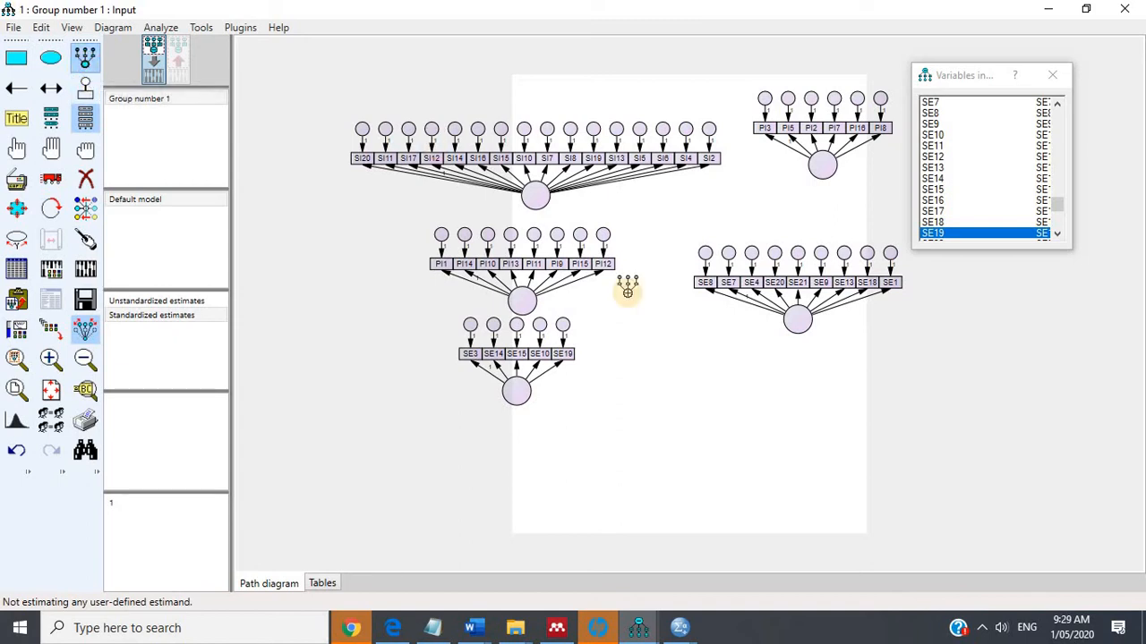
left_click(655, 387)
left_click(656, 387)
left_click(655, 387)
left_click(656, 387)
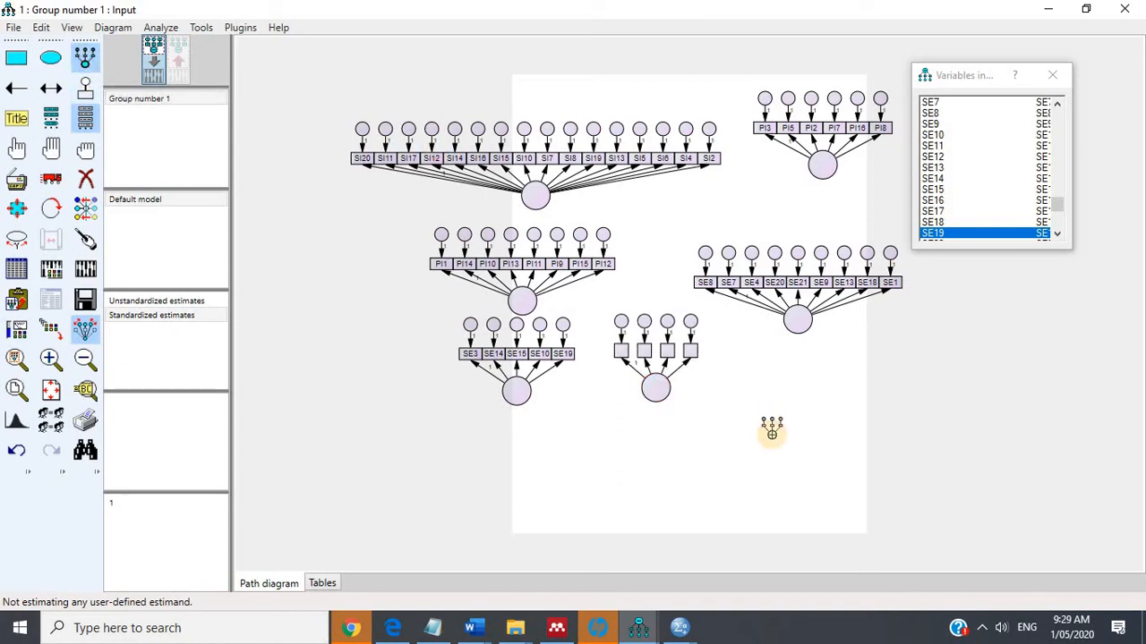
left_click(768, 436)
left_click(768, 436)
left_click(768, 436)
left_click(768, 436)
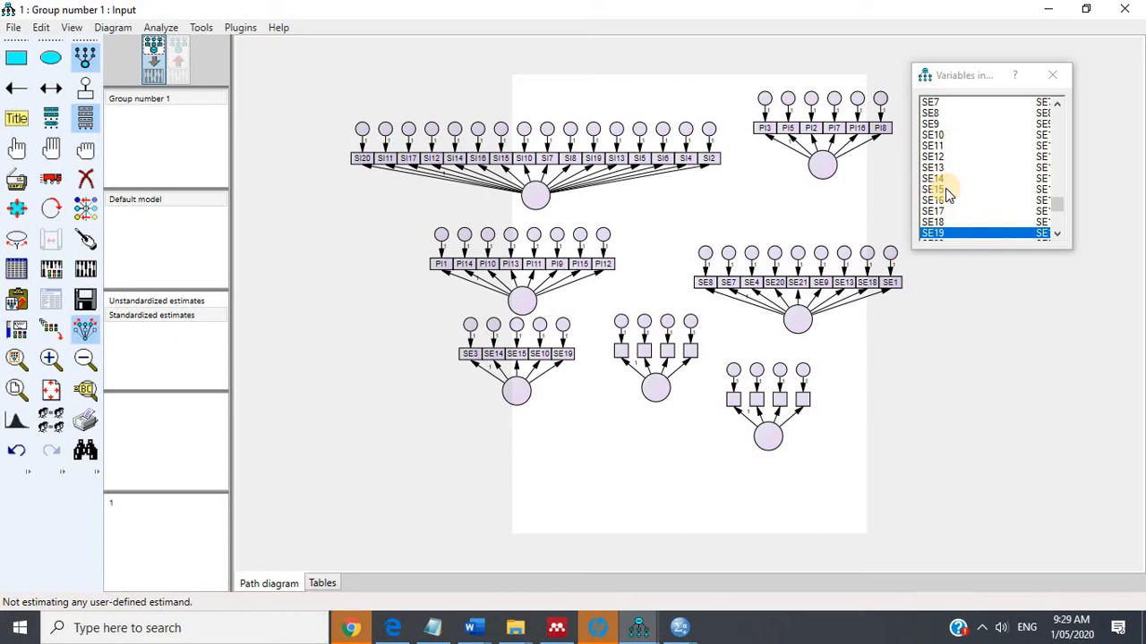
Assign PPQ1, PPQ2, PPQ3 and PPQ4 in order to the boxes of the four-indicator construct beside the five-indicator SE construct.
scroll(945, 175, "down", 5)
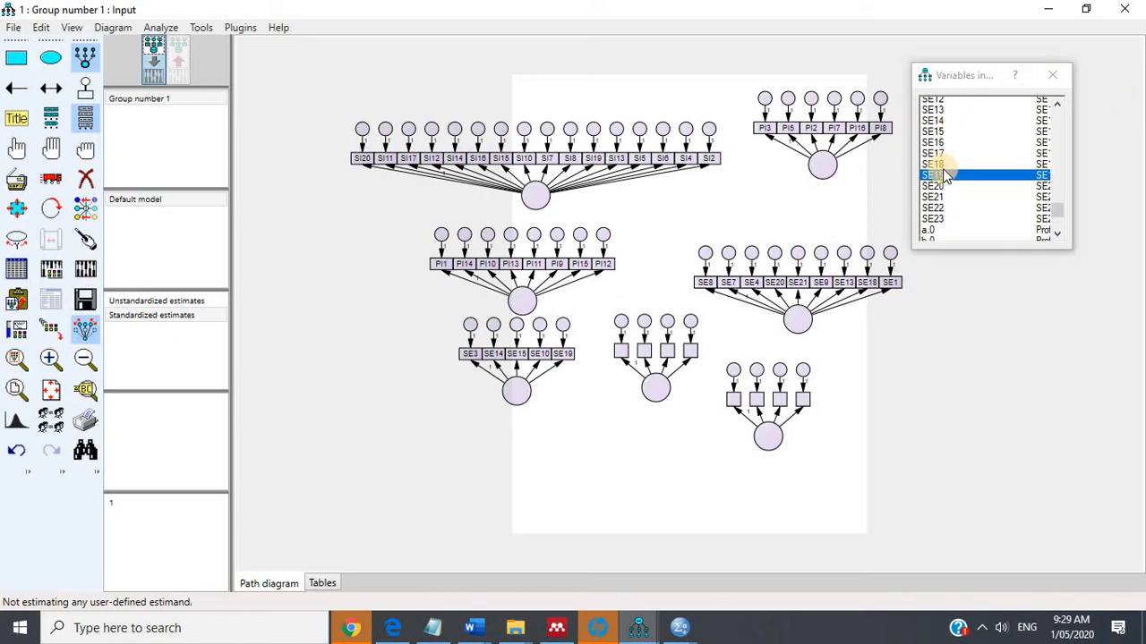
scroll(944, 175, "up", 7)
scroll(945, 174, "up", 6)
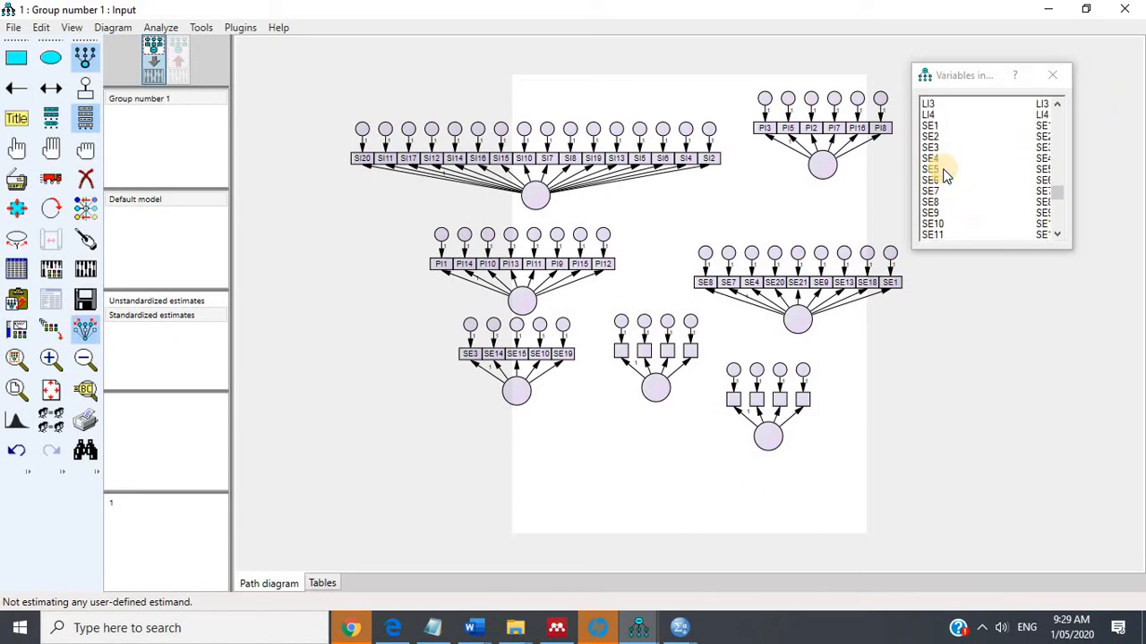
left_click_drag(949, 162, 621, 350)
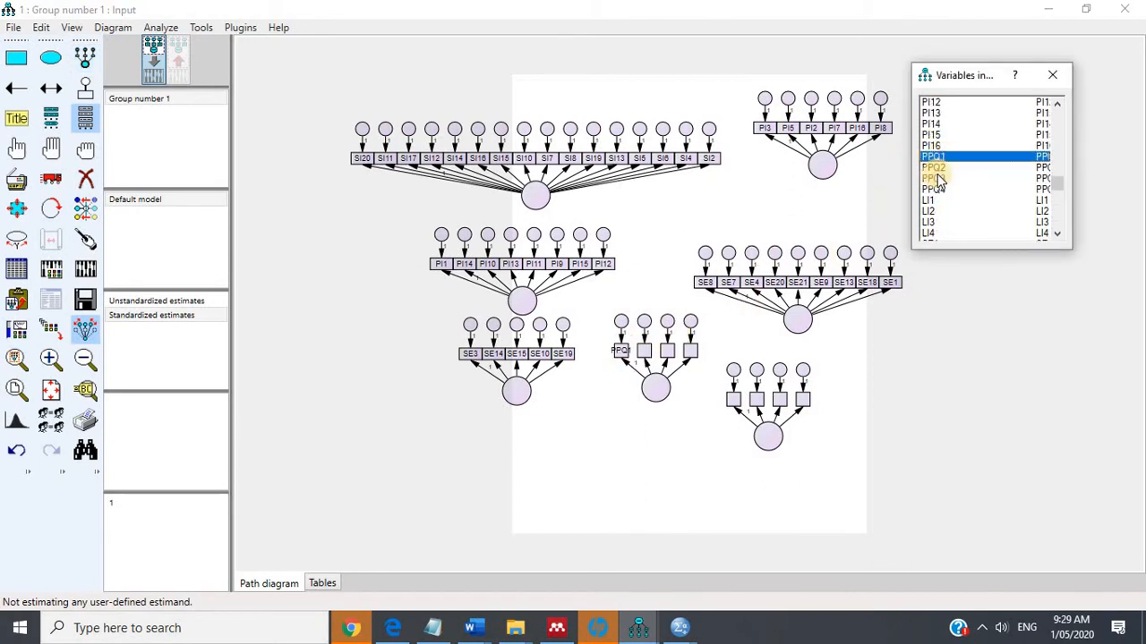
left_click_drag(936, 167, 651, 356)
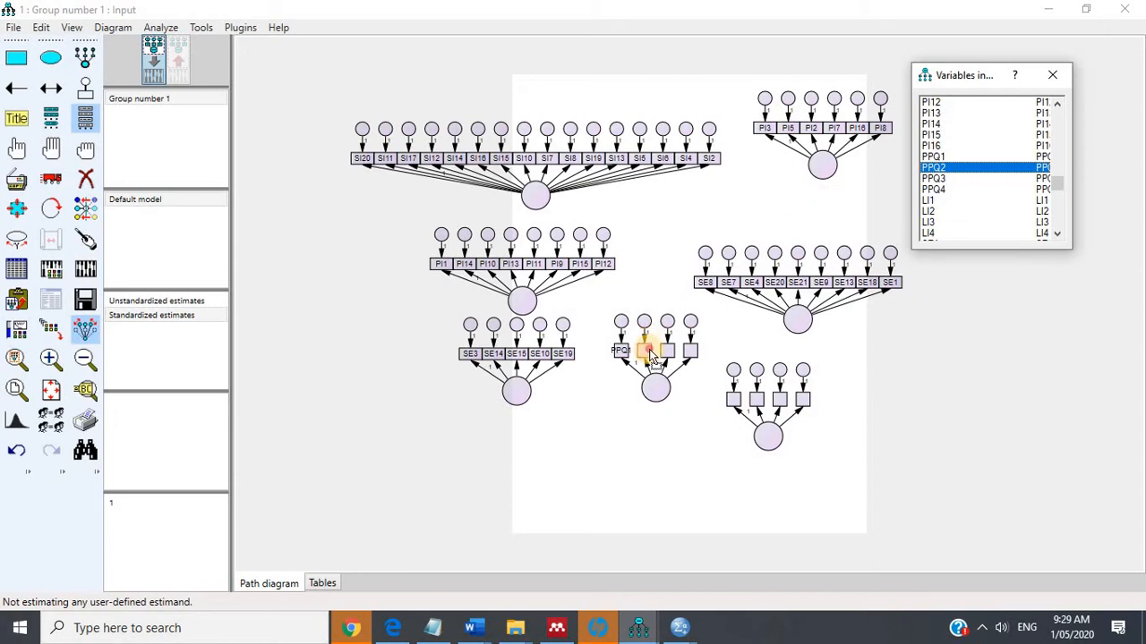
left_click(939, 183)
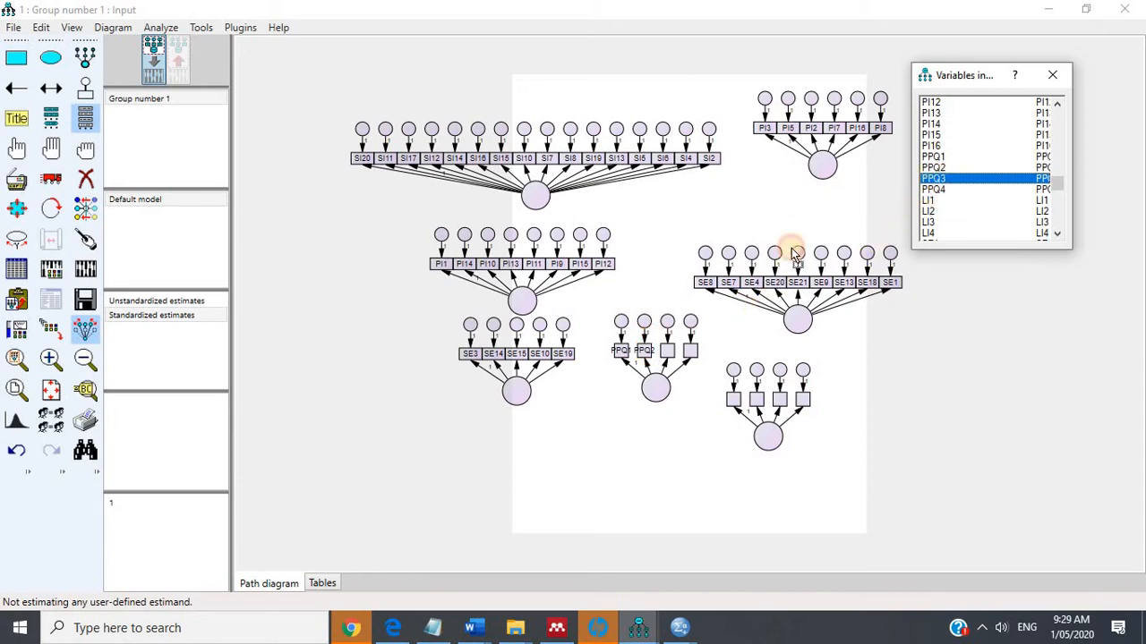
left_click_drag(667, 357, 667, 356)
left_click_drag(945, 186, 690, 350)
Assign LI1, LI2, LI3 and LI4 in order to the boxes of the four-indicator construct below the nine-indicator construct.
left_click(933, 206)
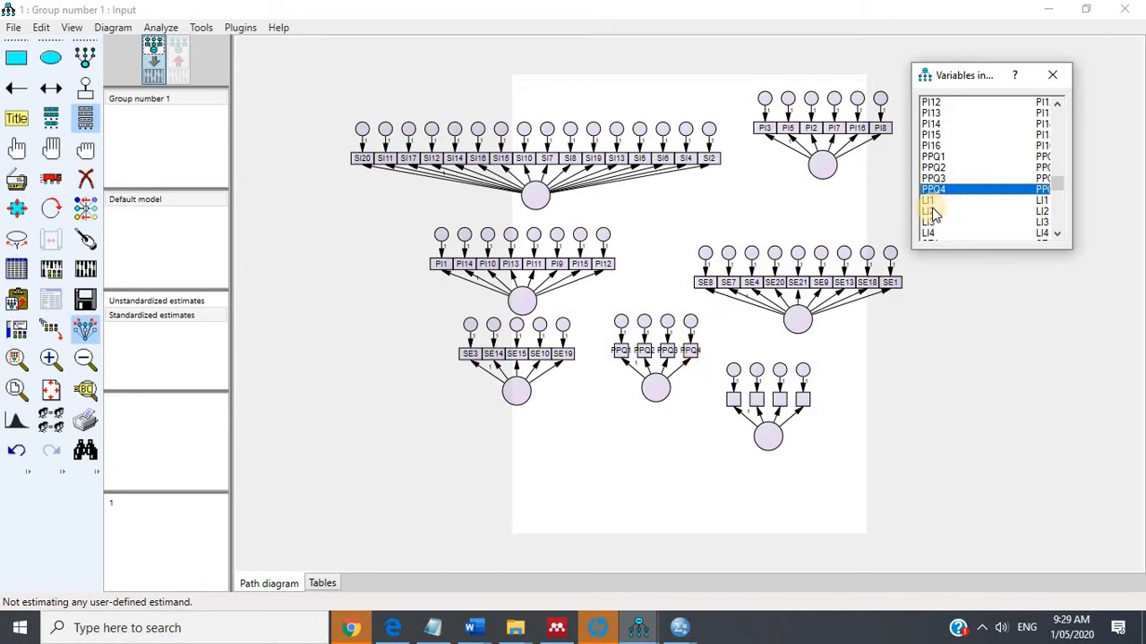
scroll(945, 208, "down", 1)
left_click_drag(942, 171, 735, 405)
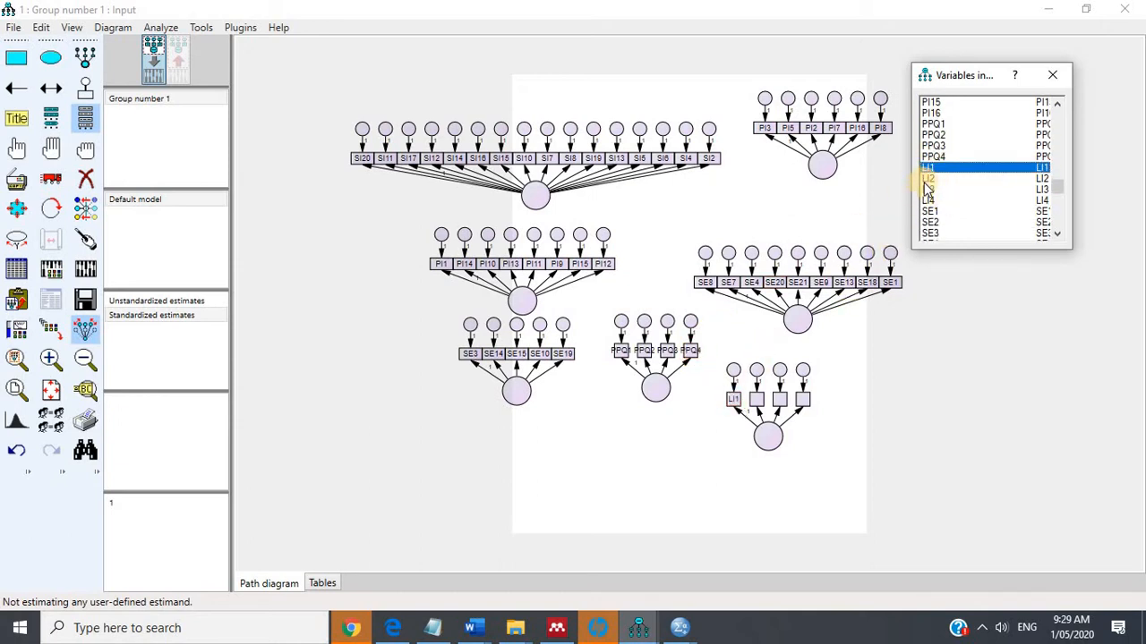
left_click_drag(930, 178, 774, 342)
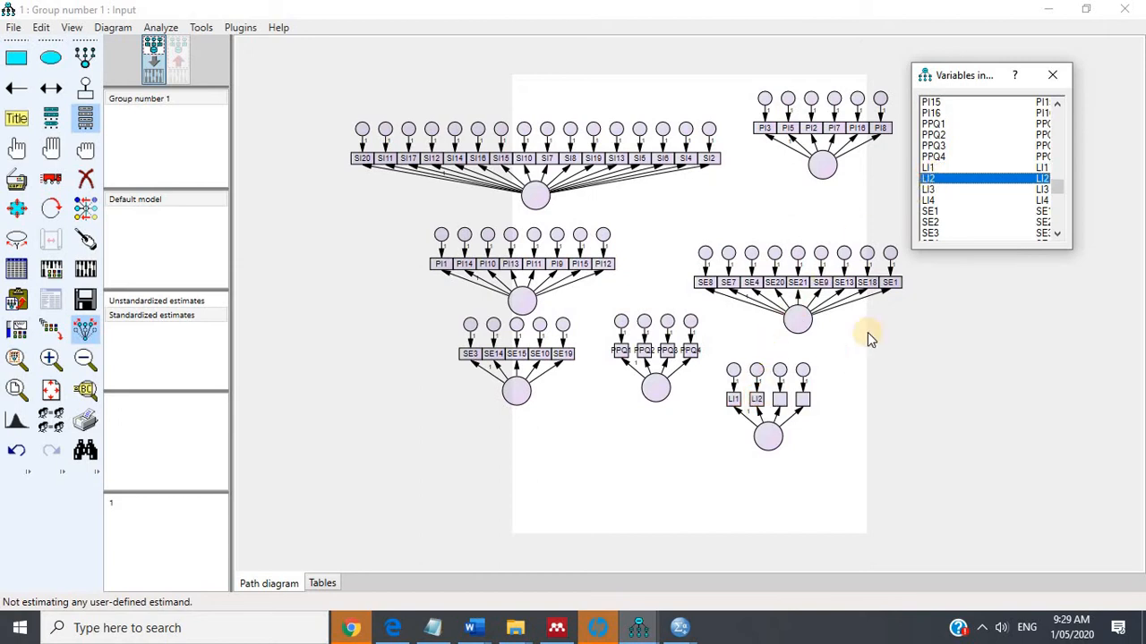
left_click_drag(935, 191, 799, 394)
left_click_drag(932, 199, 917, 211)
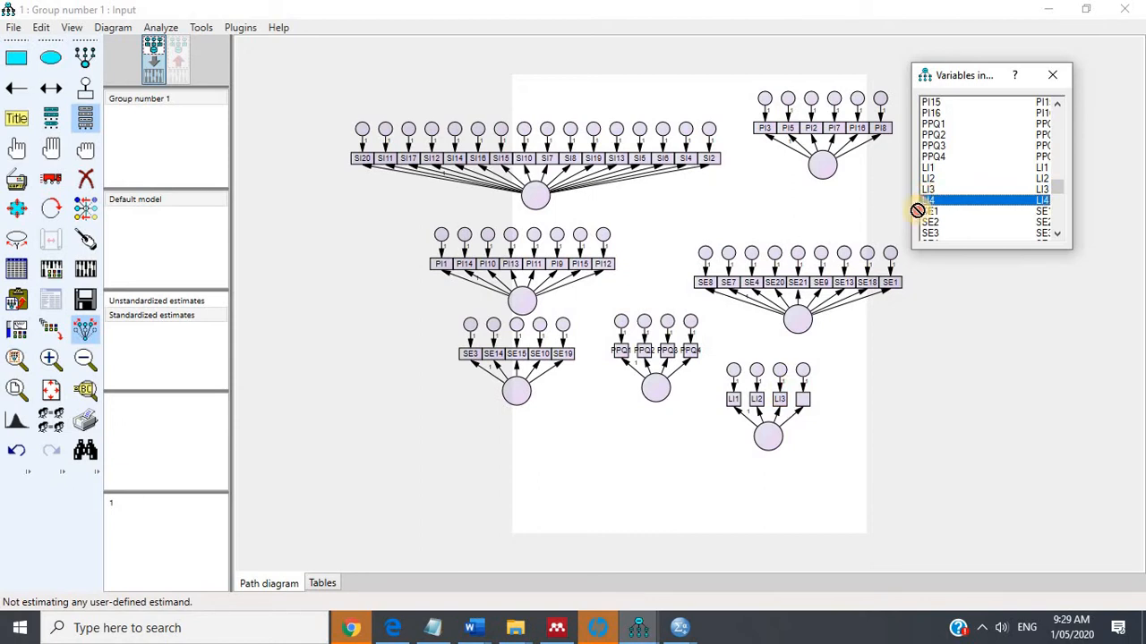
left_click_drag(808, 400, 805, 398)
Resize all observed variables to fit their names and automatically name the unobserved variables.
left_click(241, 28)
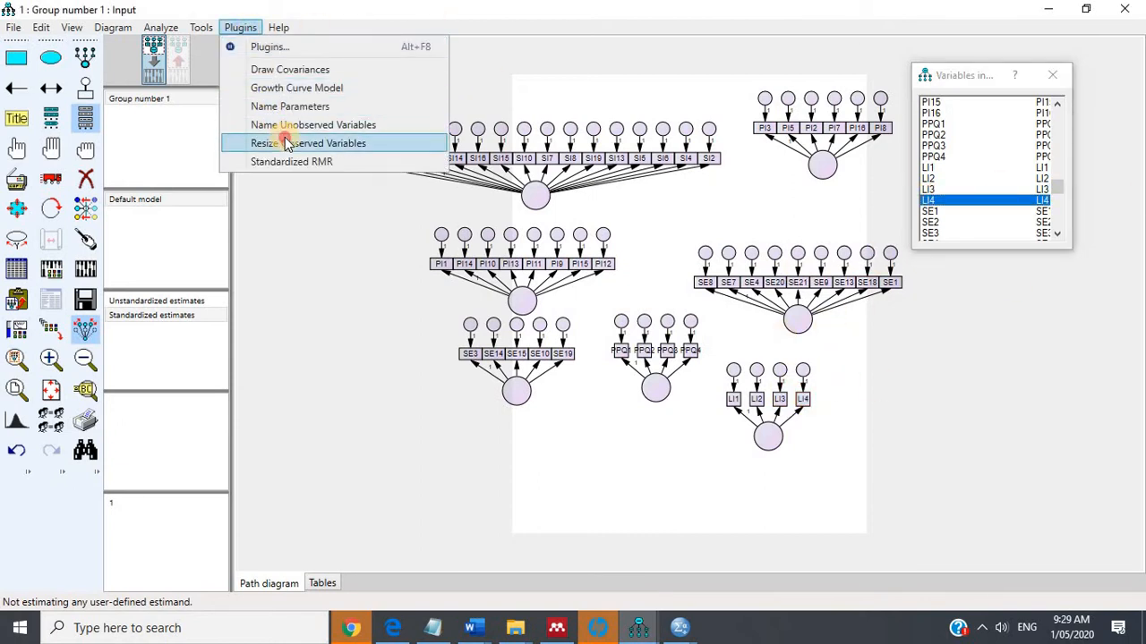
left_click(281, 143)
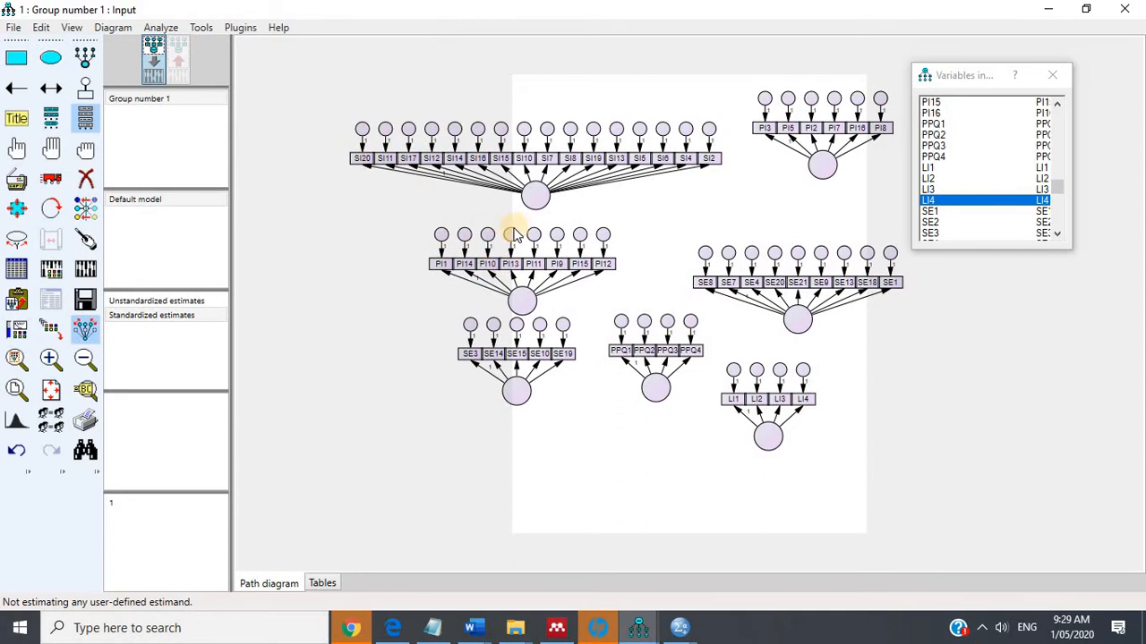
left_click(256, 29)
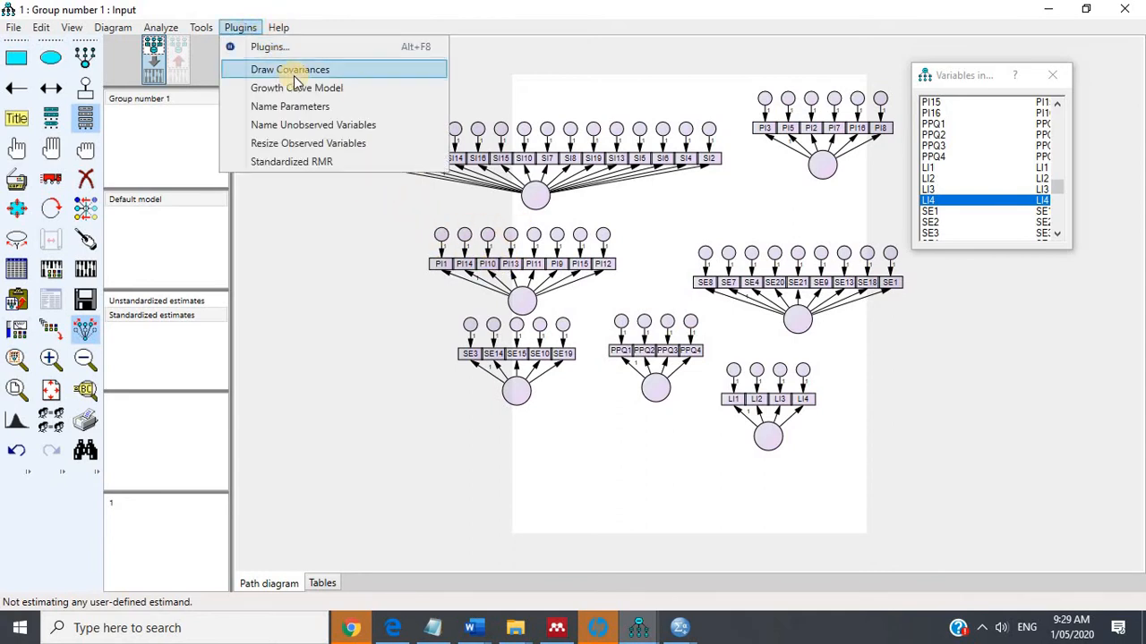
left_click(320, 127)
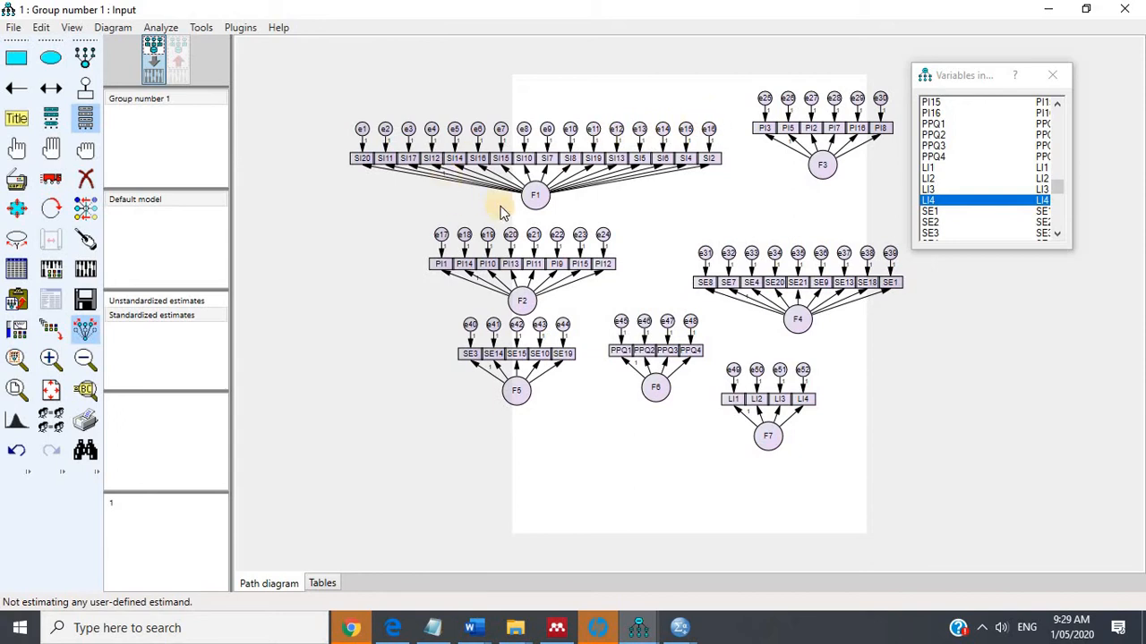
Select the seven latent constructs F1 to F7 and draw covariances between all of them.
left_click(16, 148)
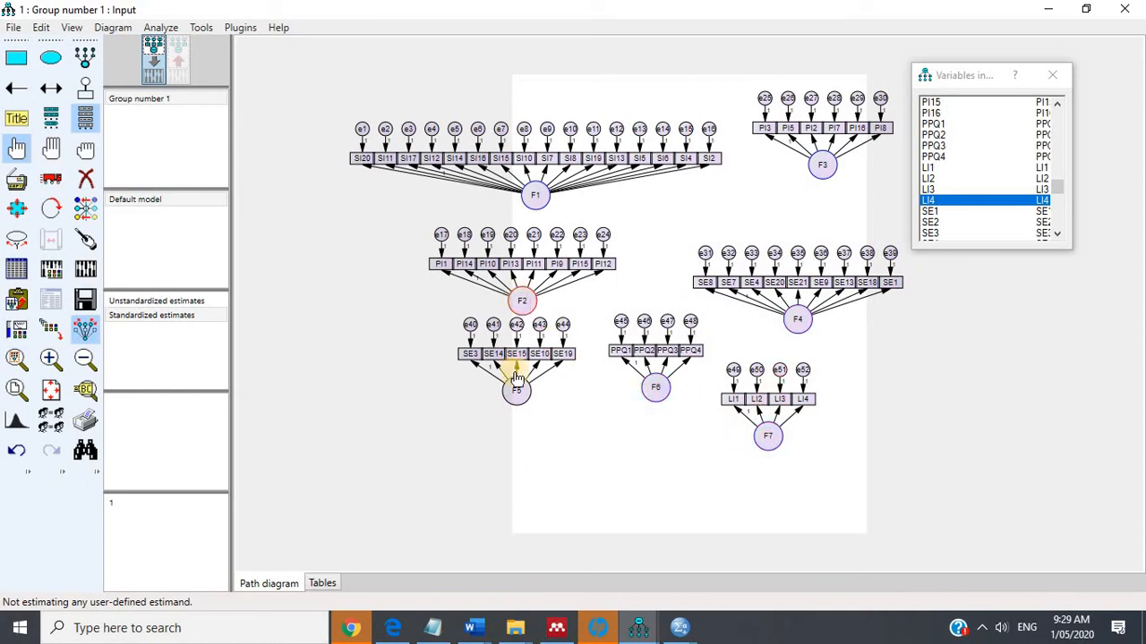
left_click(239, 27)
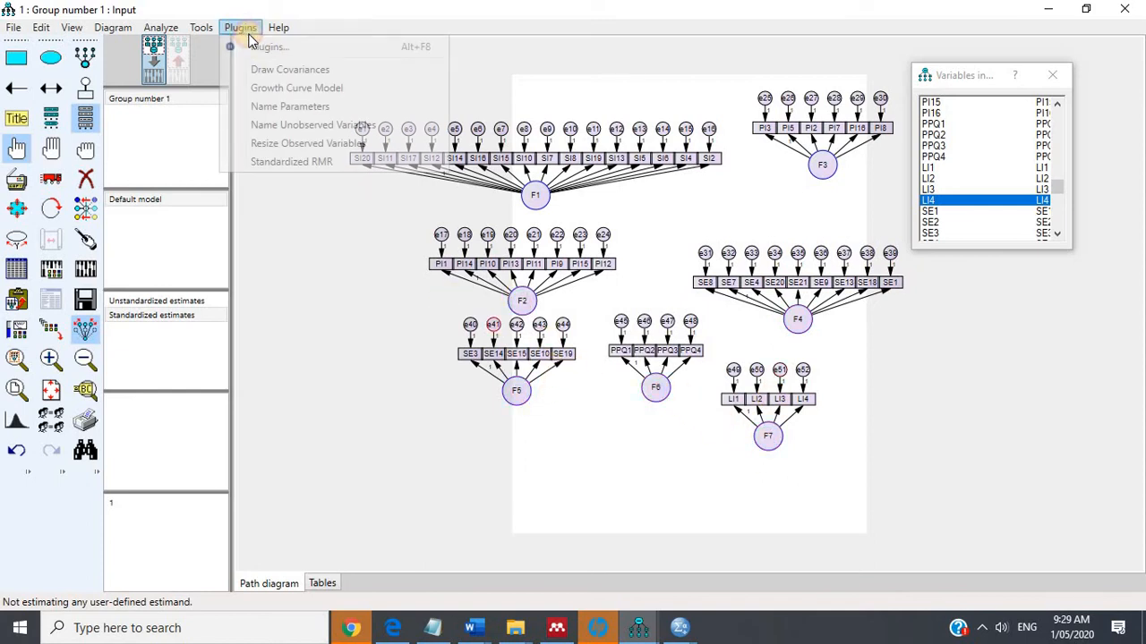
left_click(280, 69)
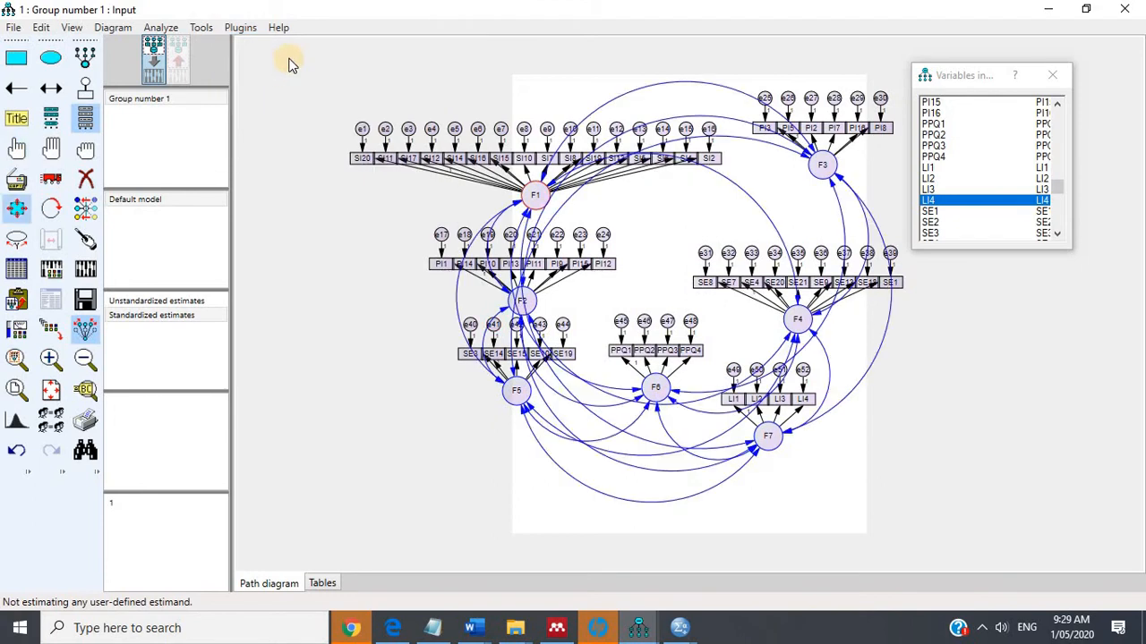
Rotate the indicators of F2 to its left side and those of F4 to its right side.
left_click(51, 209)
left_click(523, 303)
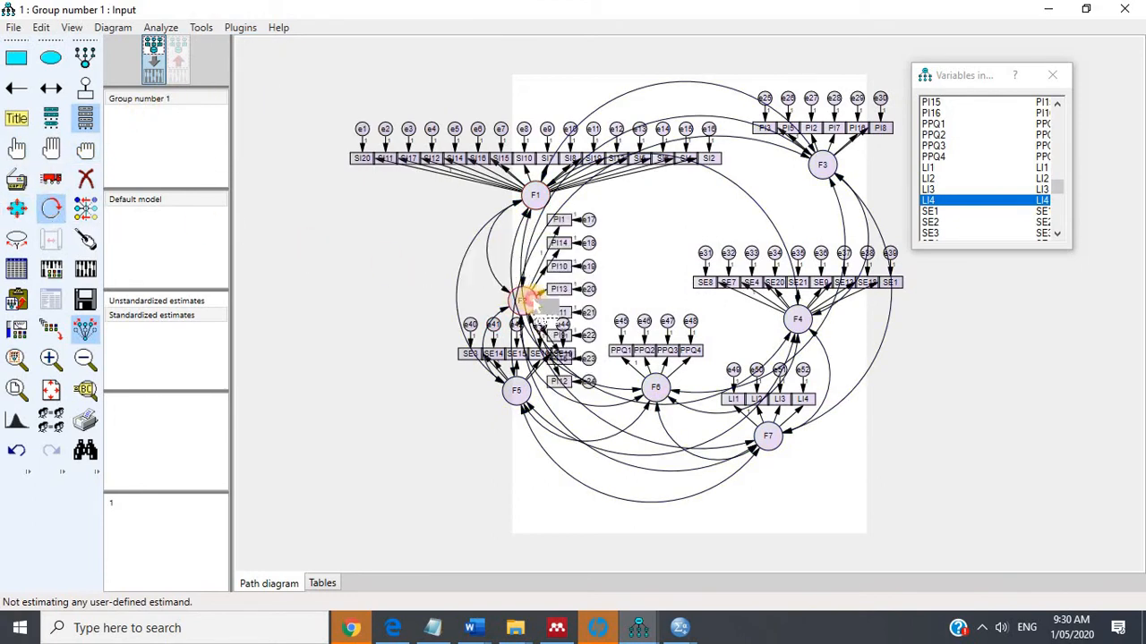
left_click(523, 302)
left_click(524, 303)
left_click(796, 320)
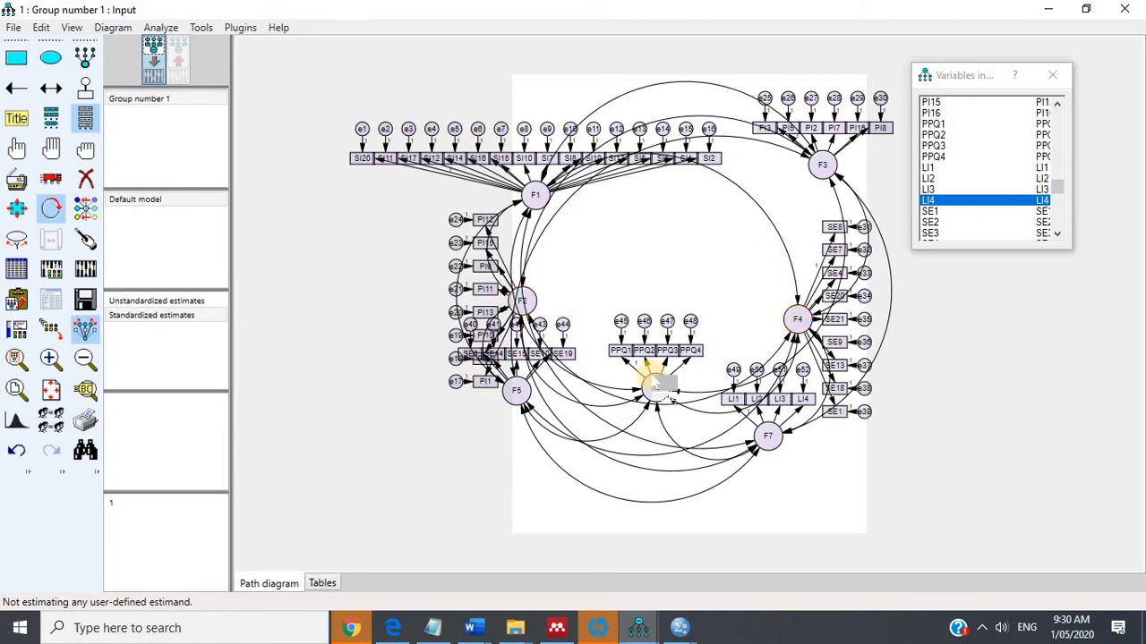
Rotate the indicators of F6, F5 and F7 so they lie below their constructs.
left_click(655, 388)
left_click(655, 387)
left_click(515, 391)
left_click(516, 391)
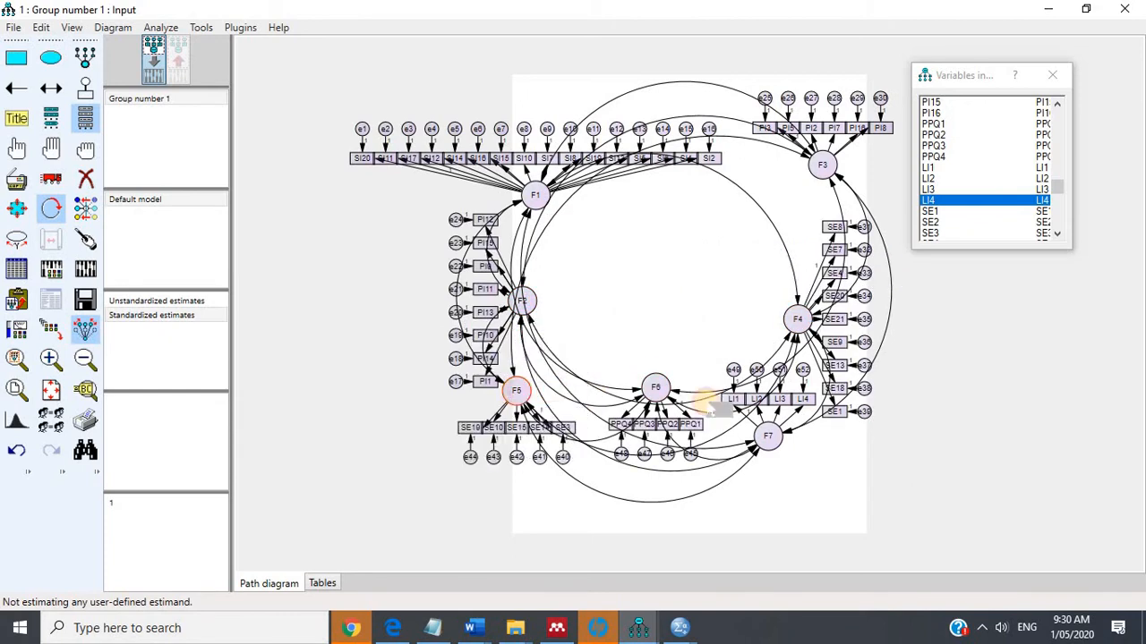
left_click(768, 435)
left_click(768, 436)
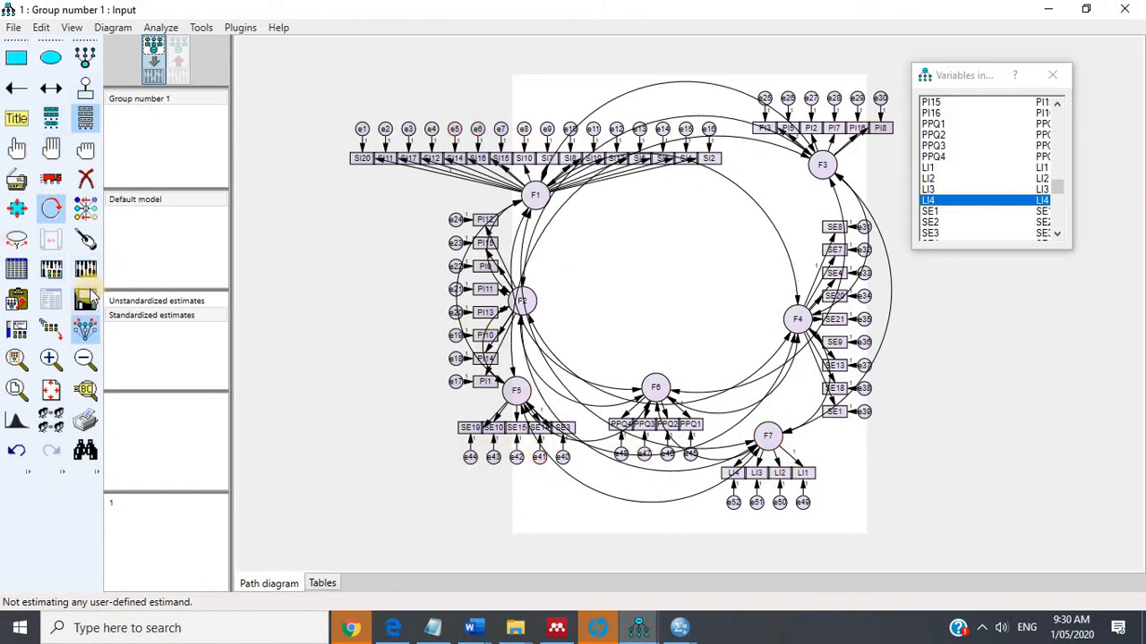
Save the current model and save a copy of it as 2 in the 2020 SEM folder.
left_click(85, 300)
left_click(14, 28)
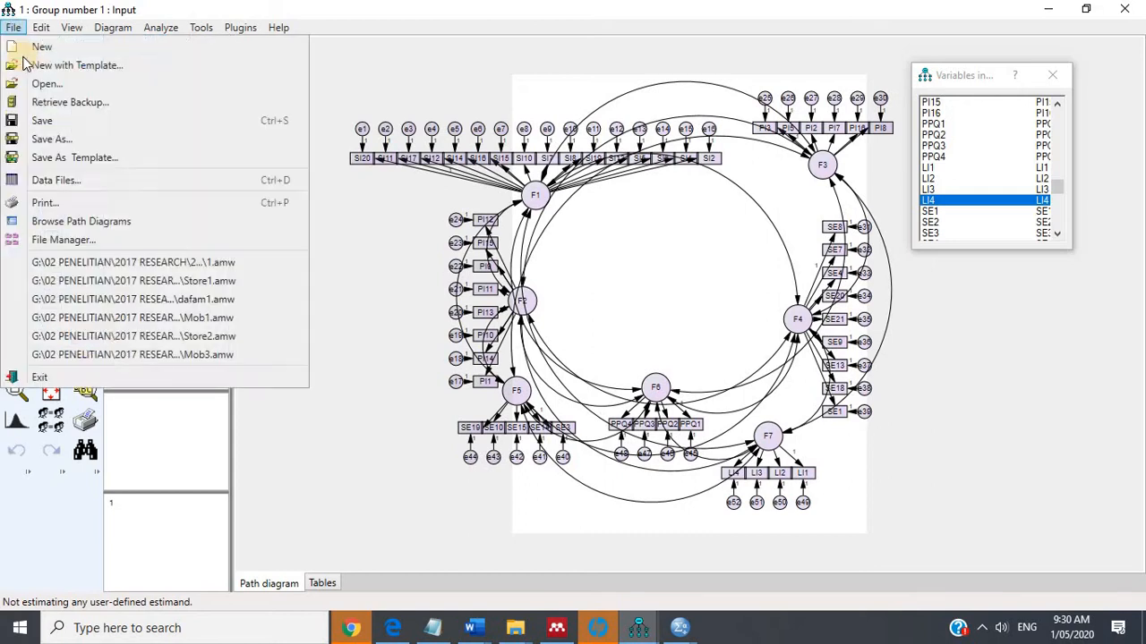
left_click(31, 134)
type("2")
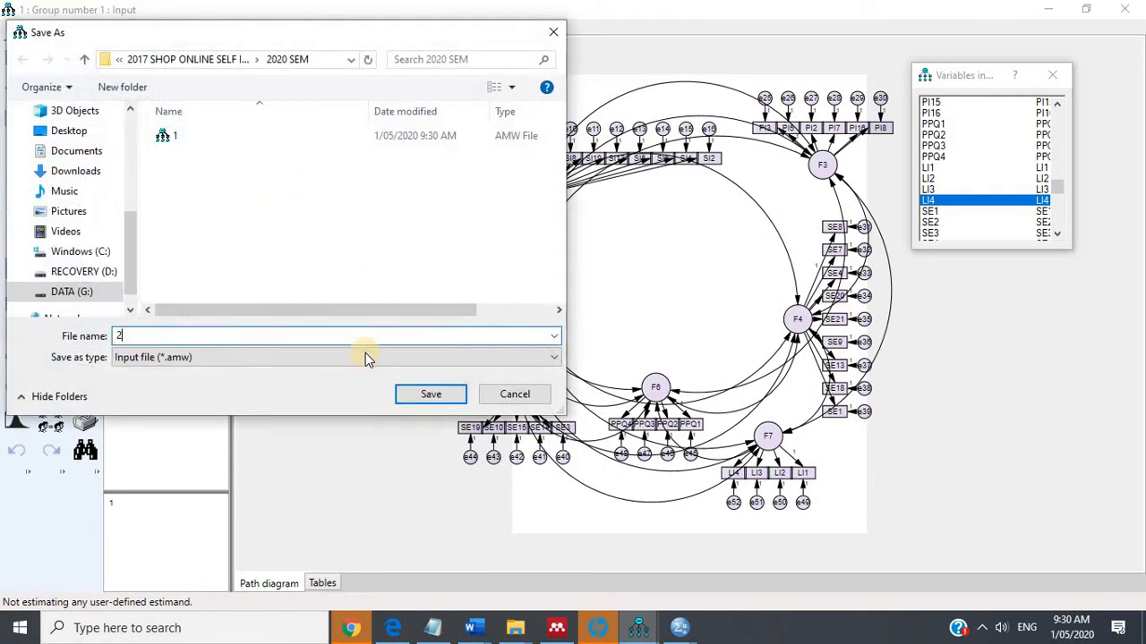
left_click(410, 391)
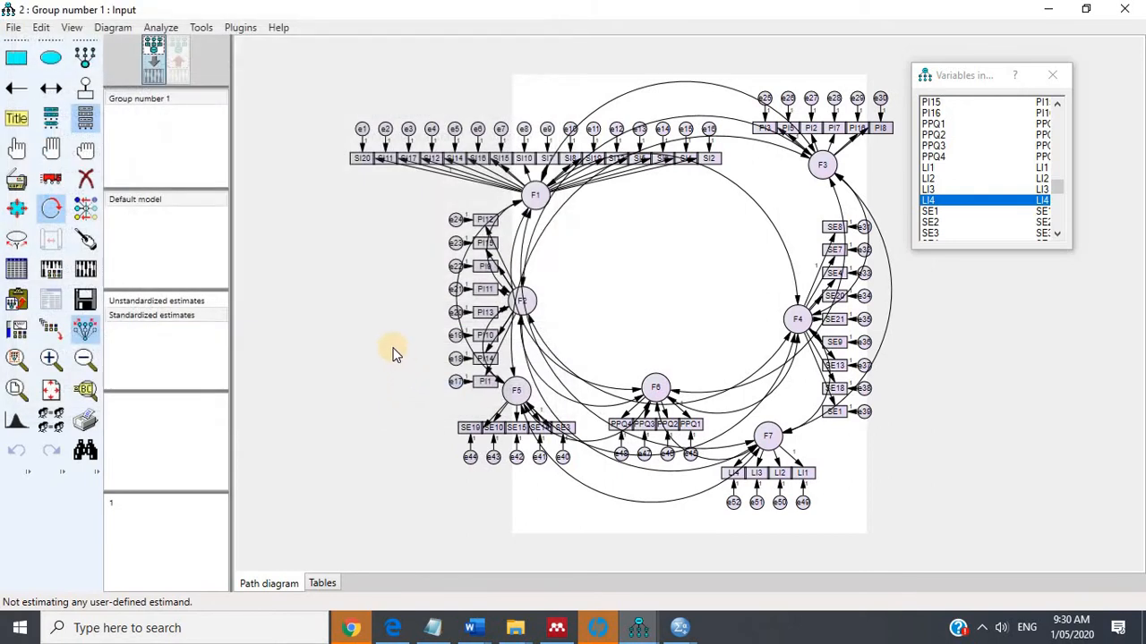
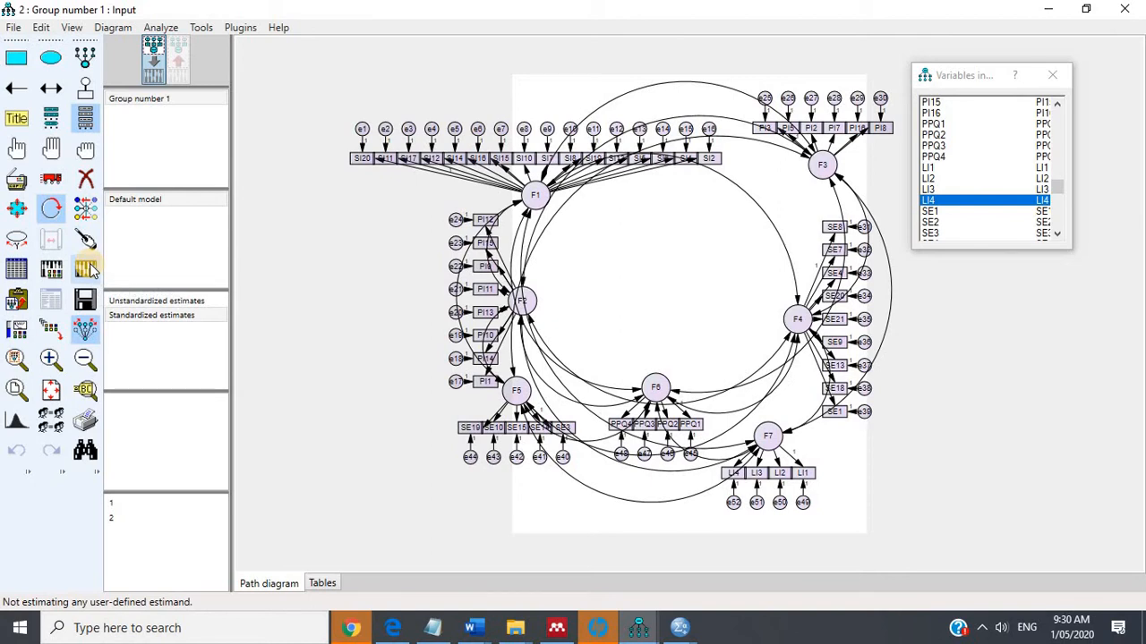
Calculate the model estimates, show the Model Fit summary in the text output and narrow the output window.
left_click(90, 268)
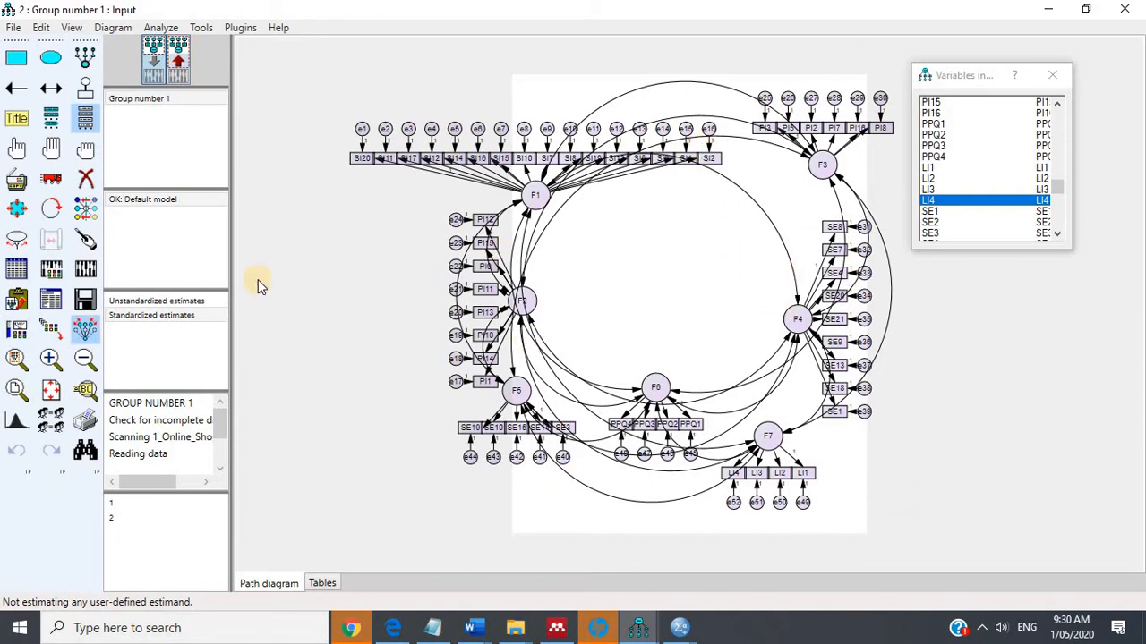
left_click(50, 301)
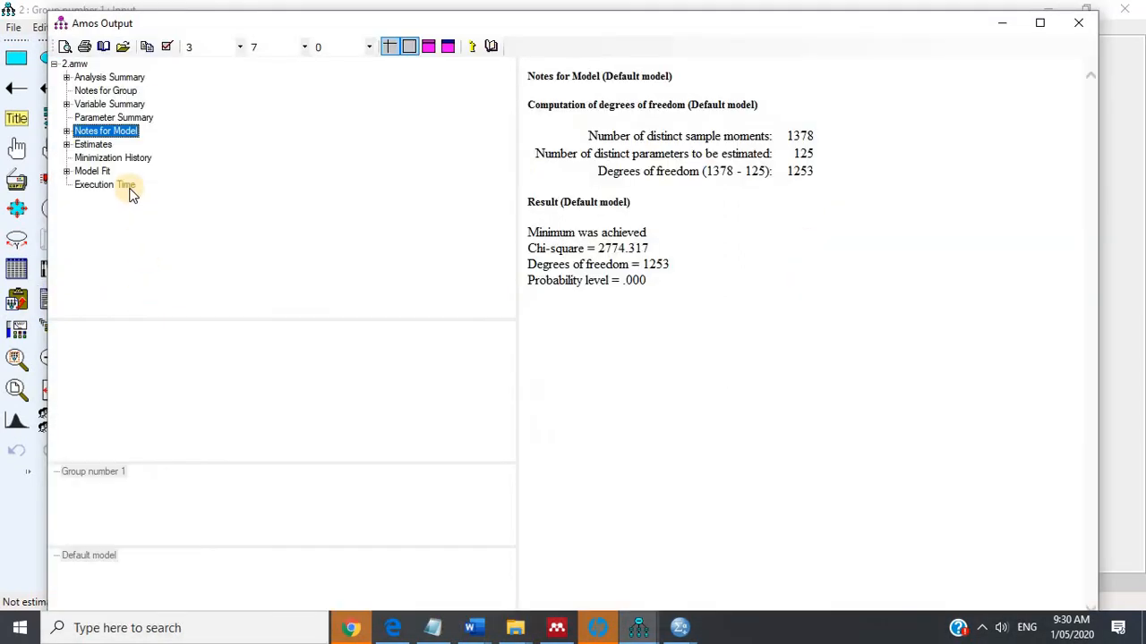
left_click(100, 172)
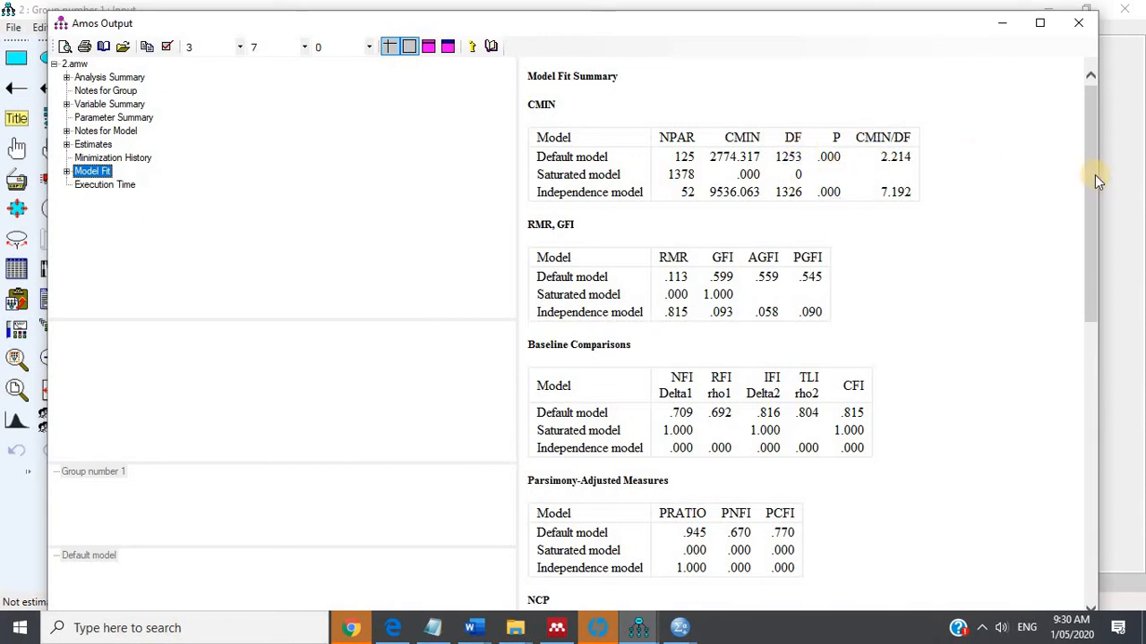
left_click_drag(1102, 184, 737, 358)
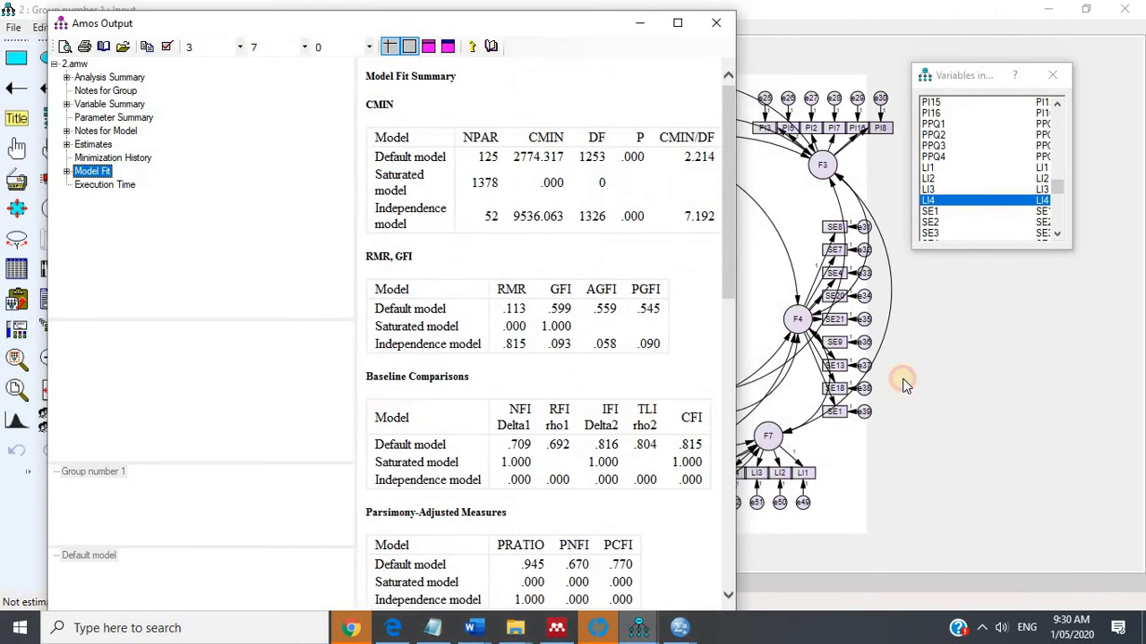
Reopen the text output, check the Model Fit and Estimates sections, and return to the path diagram.
left_click(858, 462)
left_click(17, 298)
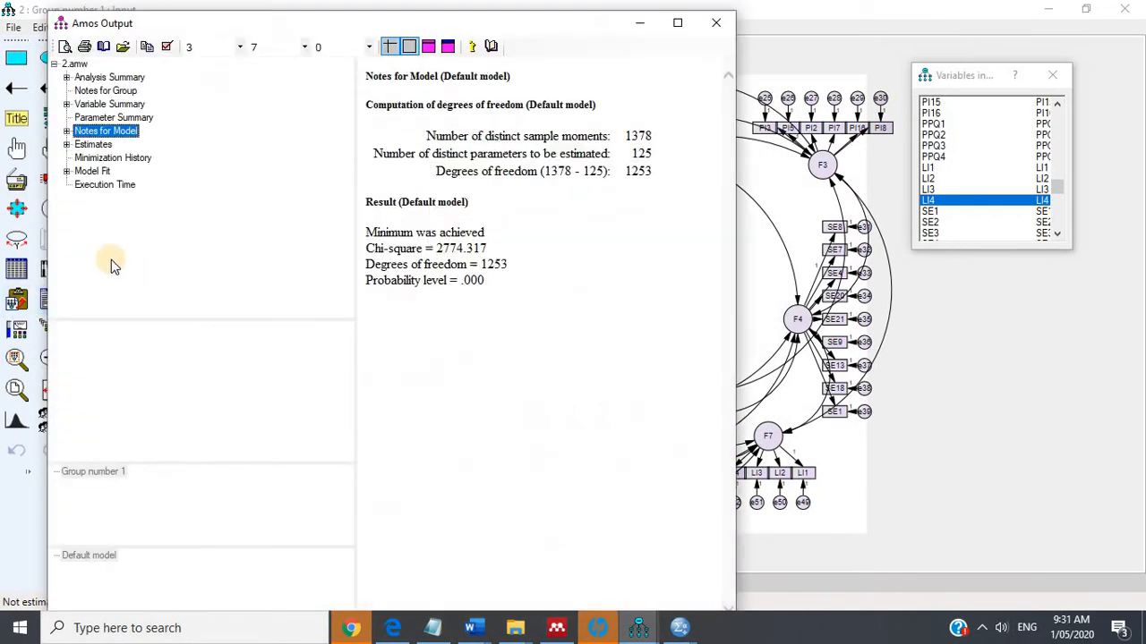
left_click(92, 170)
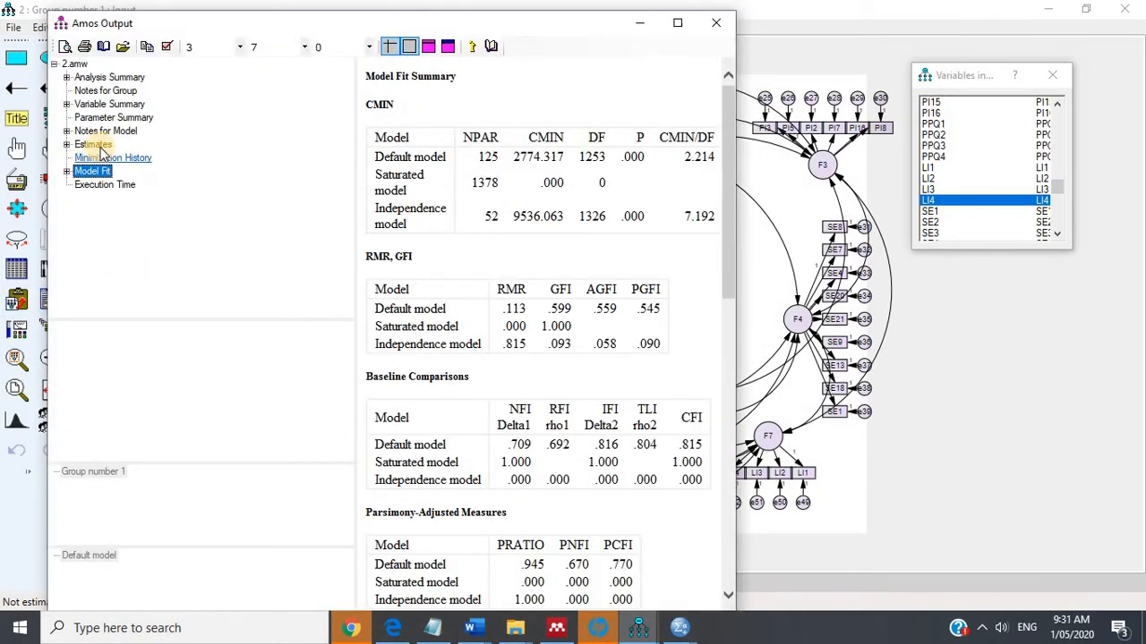
left_click(101, 146)
left_click(892, 357)
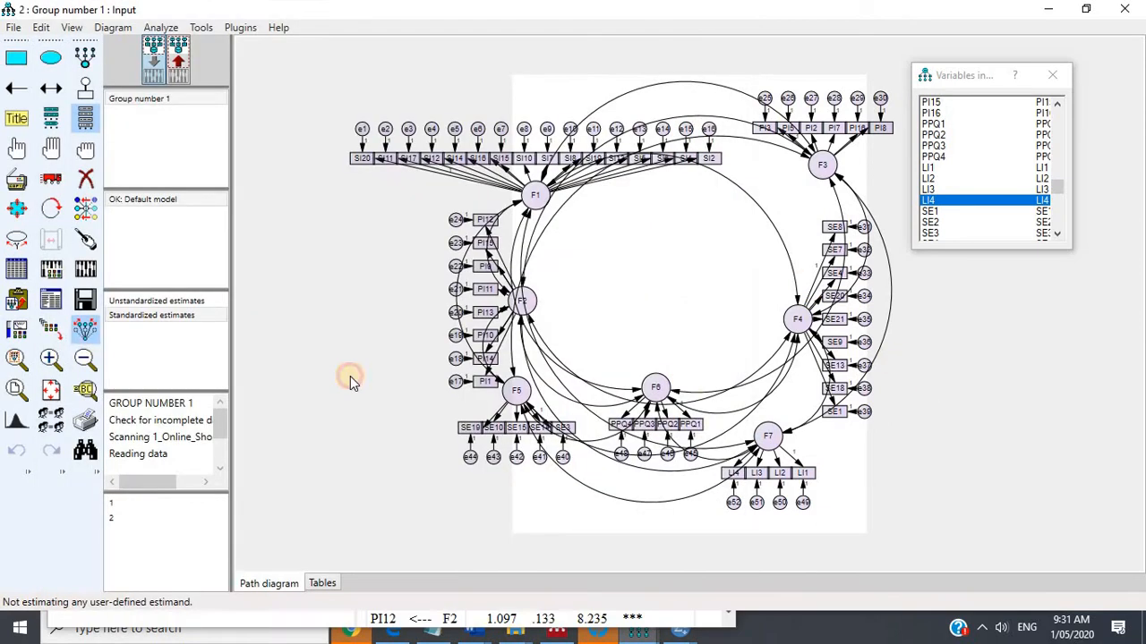
In the analysis output options, disable minimization history and enable standardized estimates, squared multiple correlations, sample moments and implied moments.
left_click(51, 269)
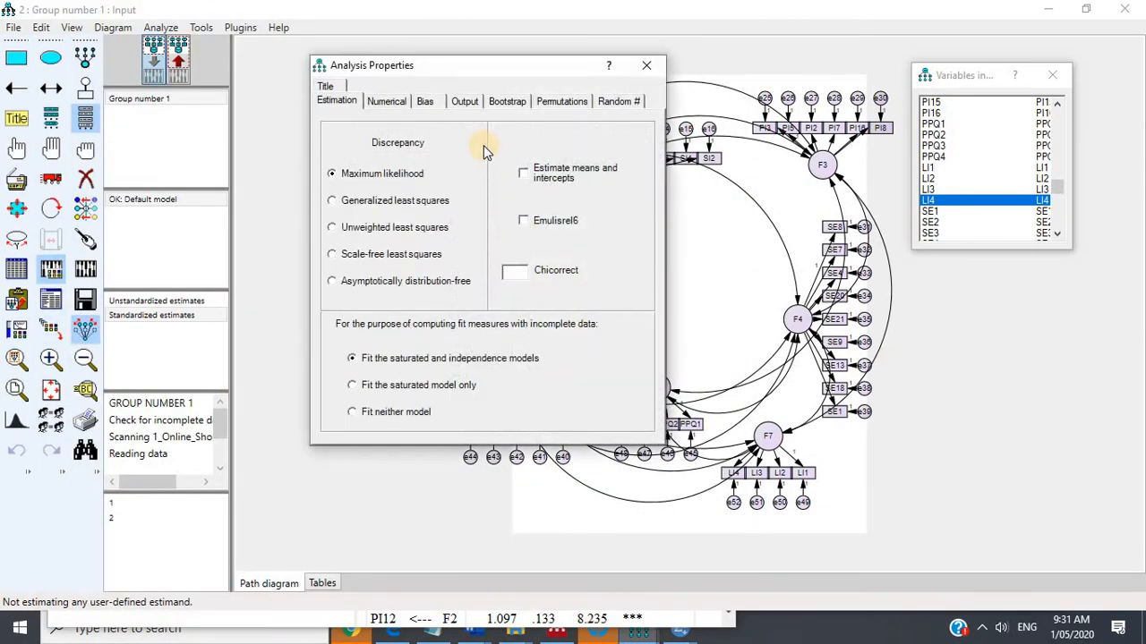
left_click(465, 101)
left_click(400, 184)
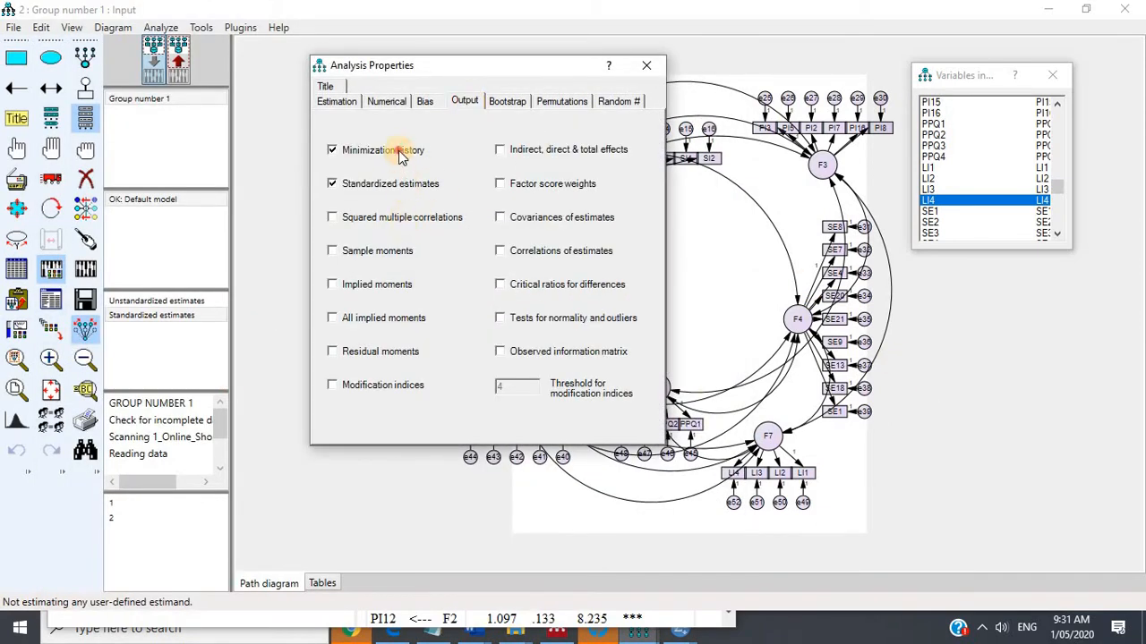
left_click(399, 151)
left_click(384, 219)
left_click(369, 251)
left_click(362, 285)
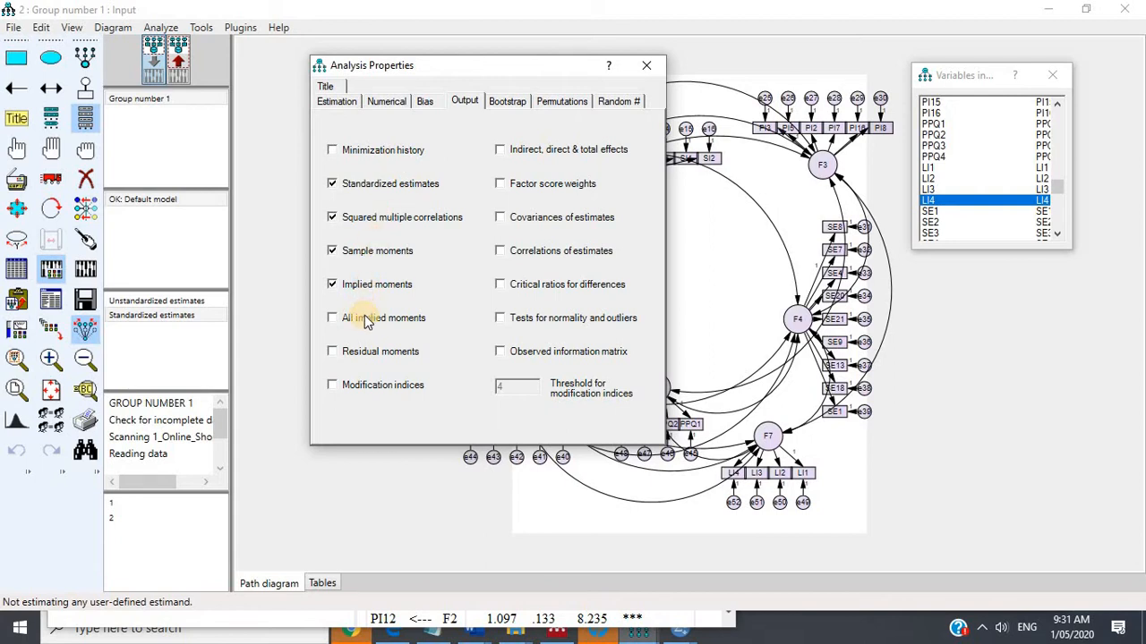
Enable all implied moments, residual moments, modification indices and indirect, direct & total effects, and close the analysis properties.
left_click(367, 318)
left_click(376, 352)
left_click(366, 385)
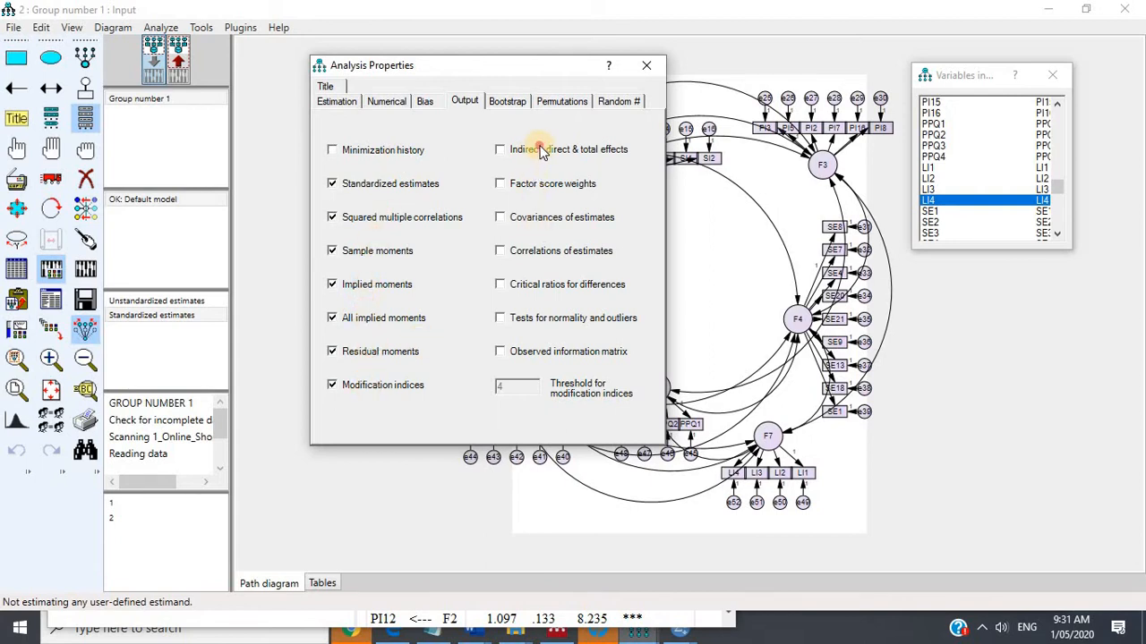
left_click(509, 150)
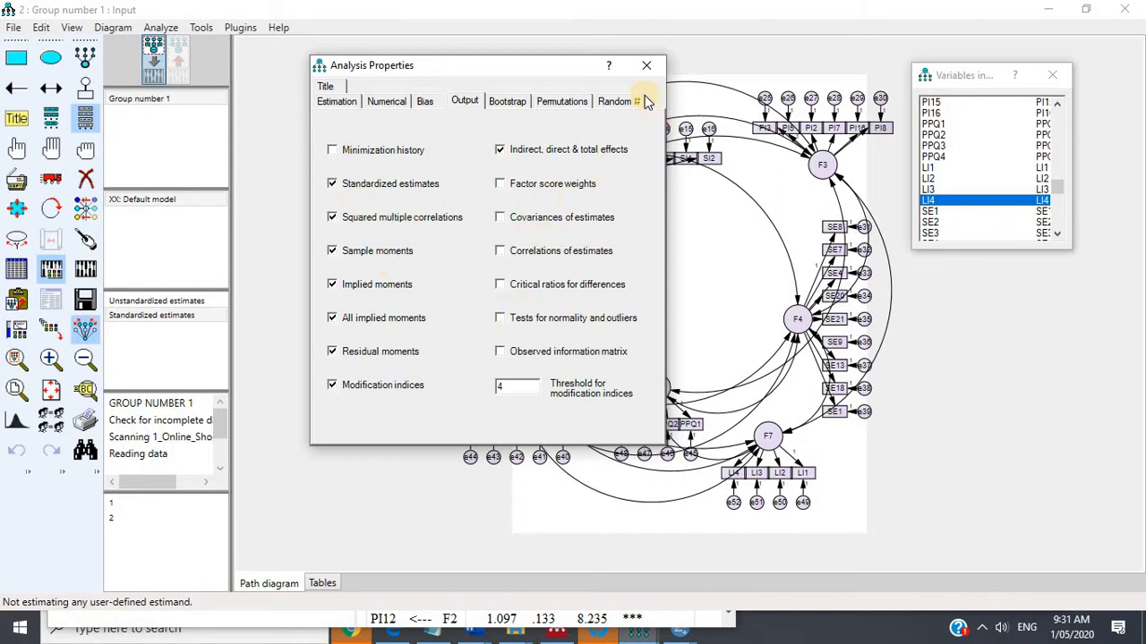
left_click(646, 66)
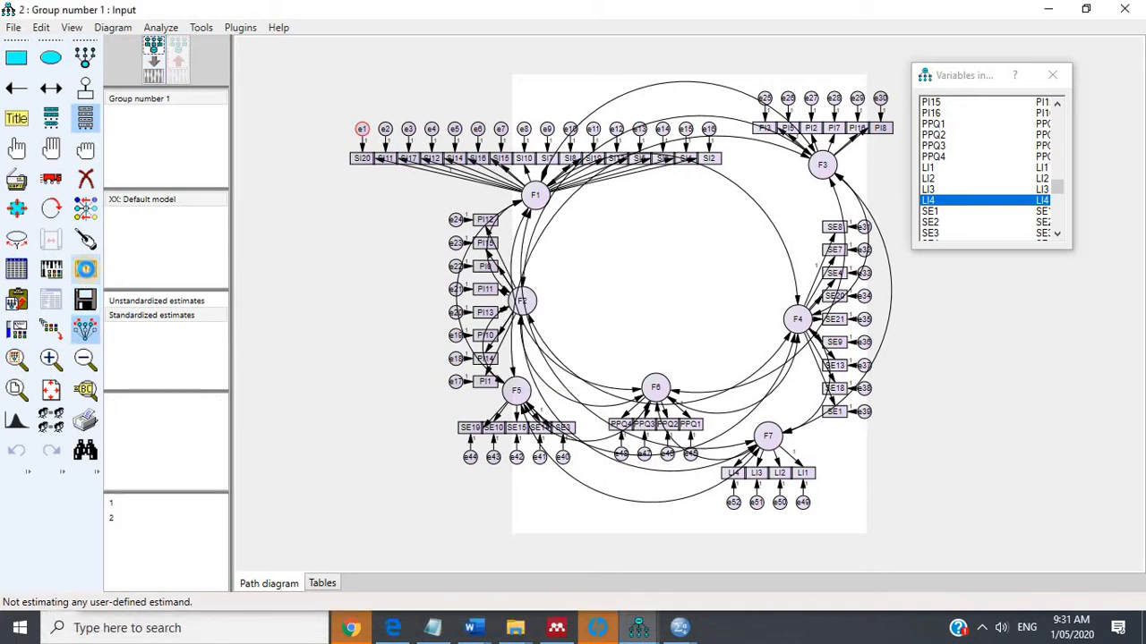
Recalculate the estimates with the chosen outputs and show the Modification Indices in the text output.
left_click(86, 269)
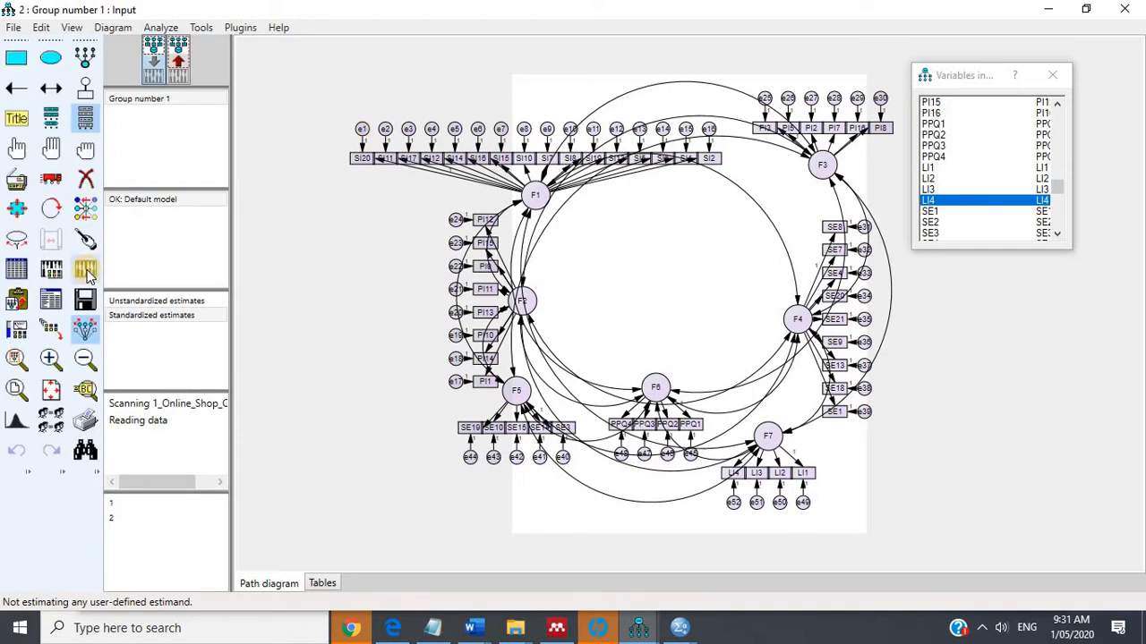
left_click(51, 300)
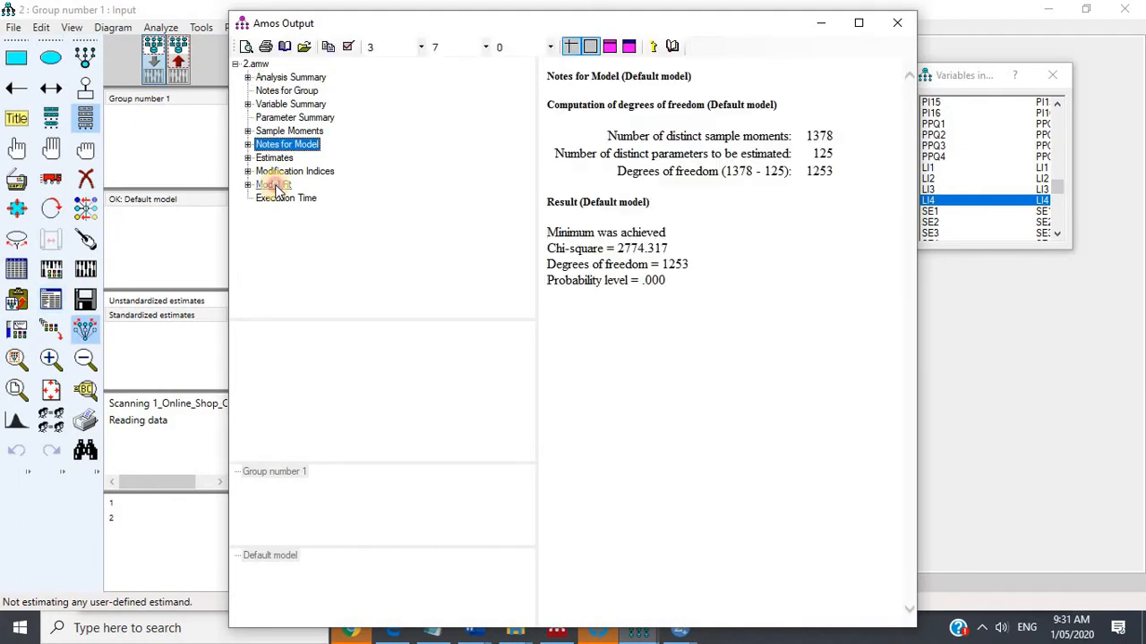
left_click(273, 185)
left_click(287, 174)
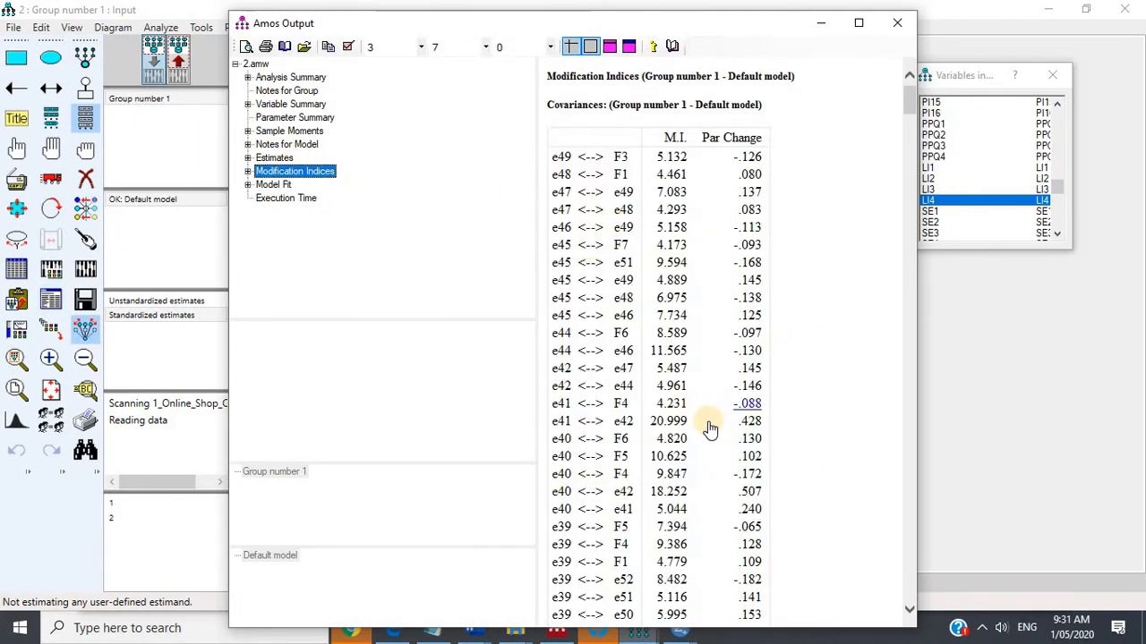
Examine the covariance modification indices for error-term pairs with high M.I. values, down to the e3, e2 and e1 rows.
scroll(707, 429, "down", 8)
scroll(707, 432, "down", 8)
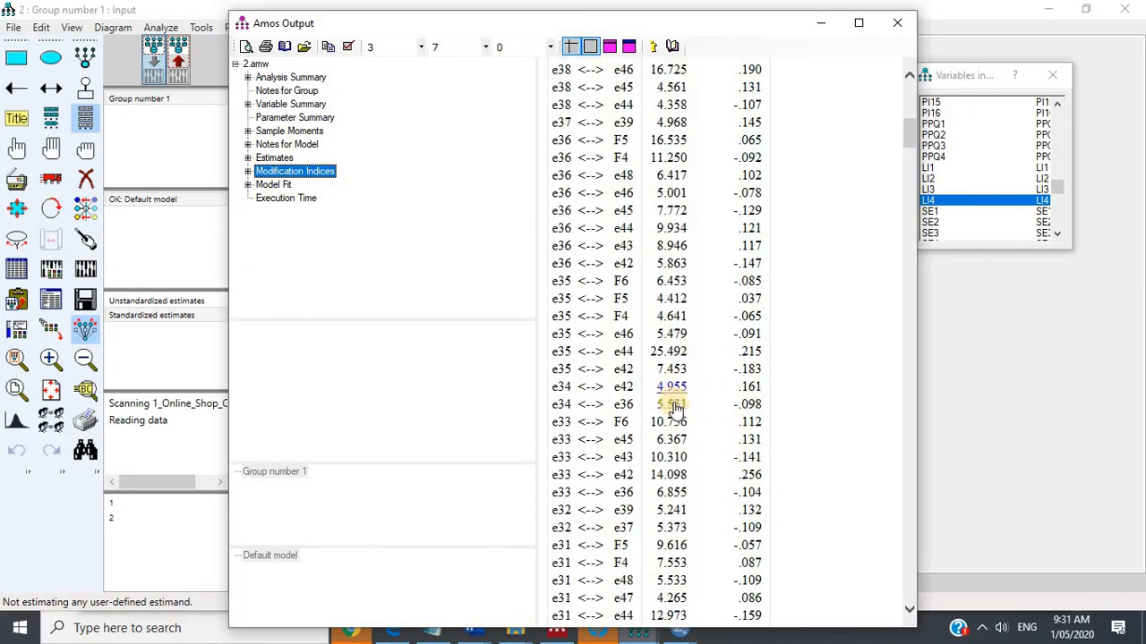
scroll(671, 491, "down", 10)
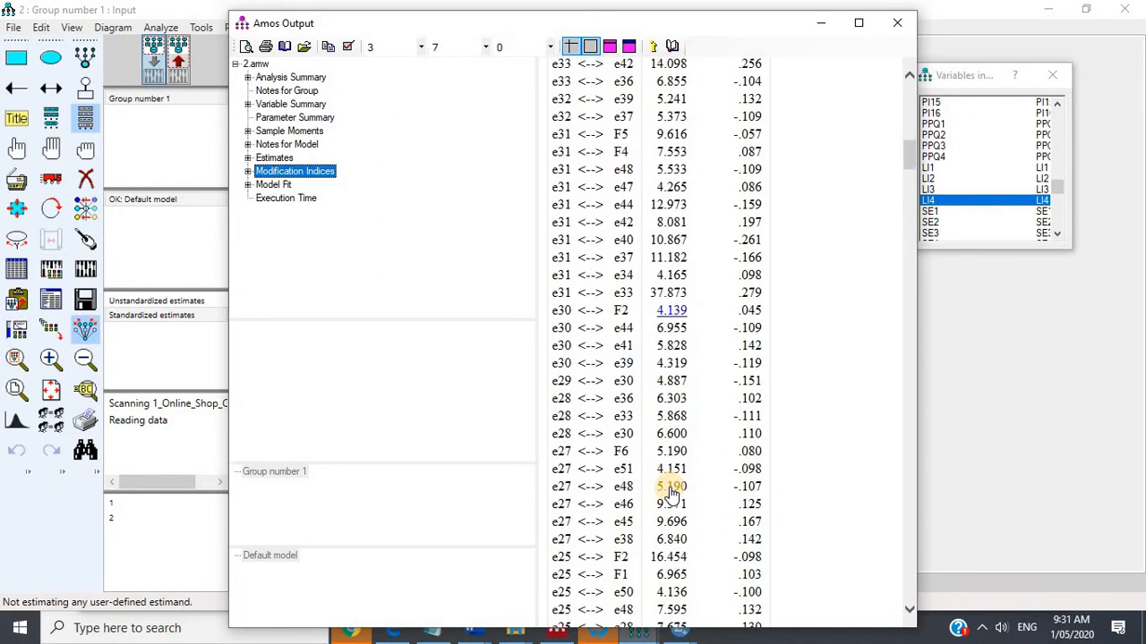
scroll(671, 493, "down", 10)
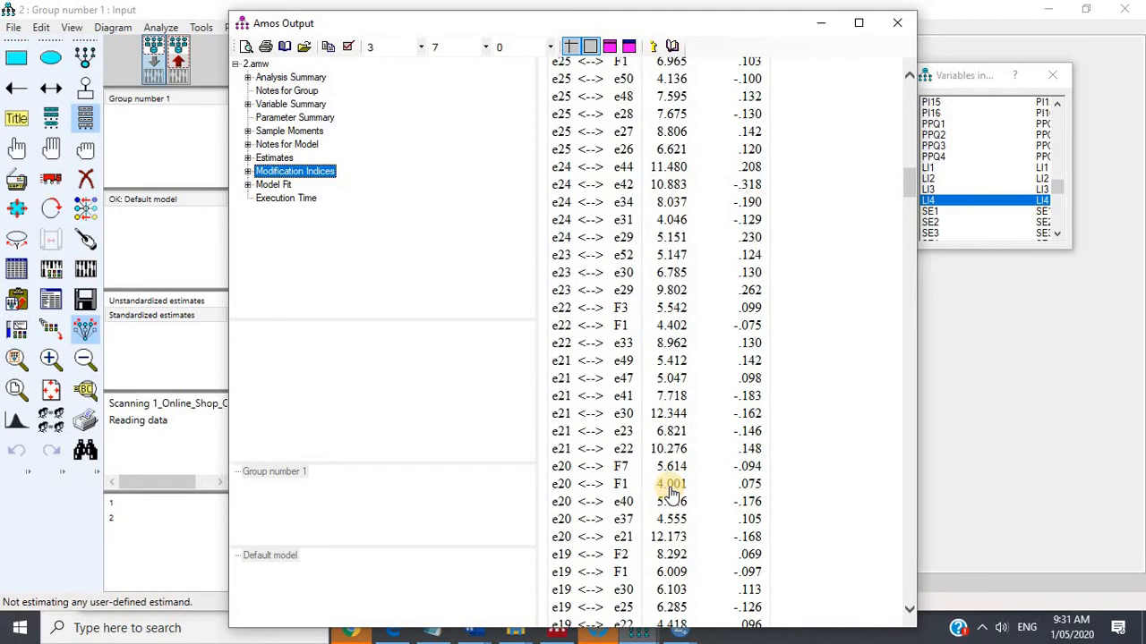
scroll(673, 493, "down", 10)
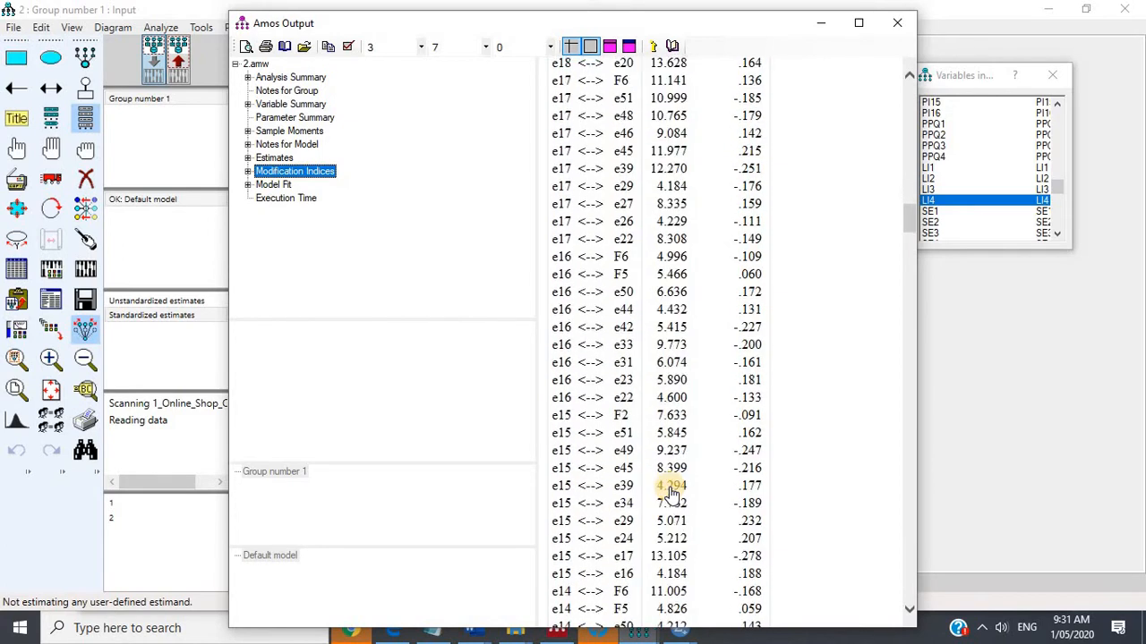
scroll(671, 491, "down", 10)
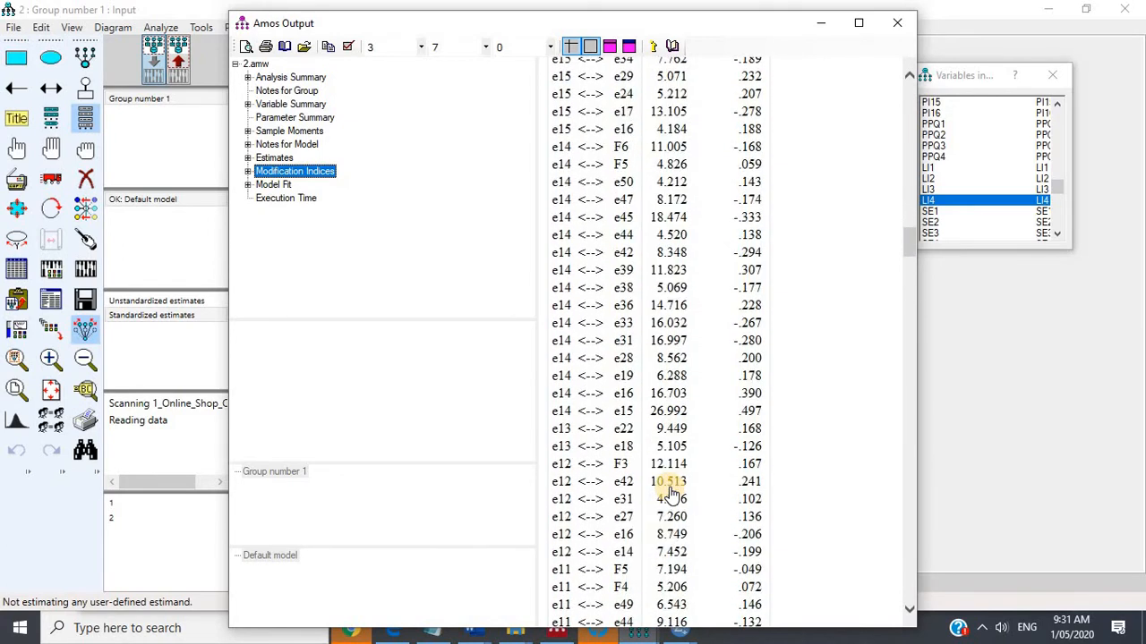
scroll(671, 493, "down", 10)
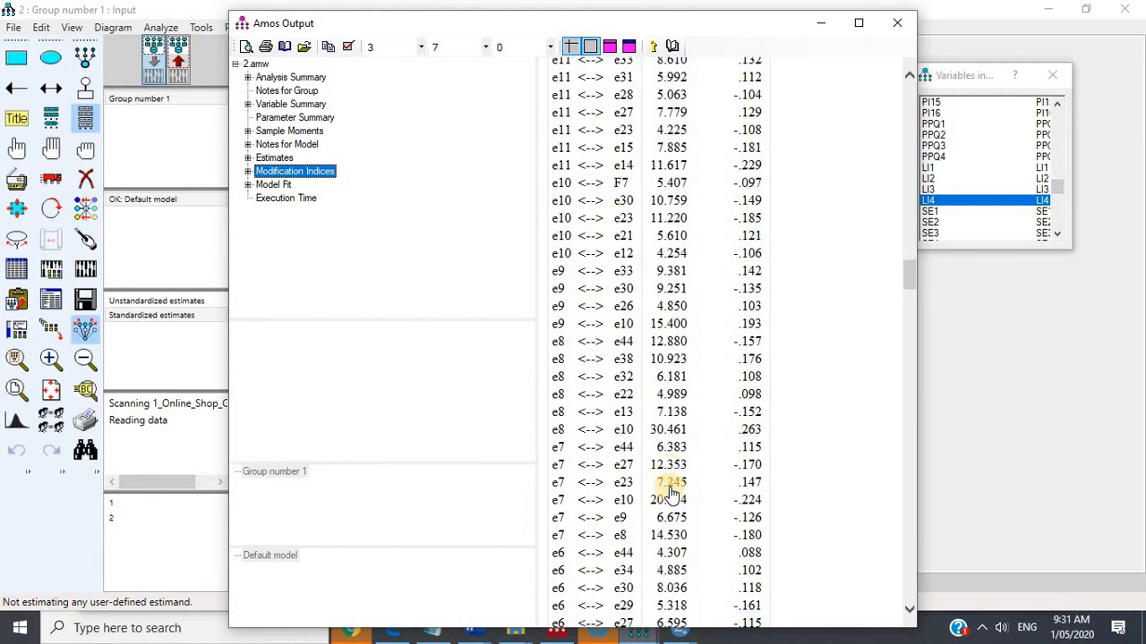
scroll(671, 494, "down", 3)
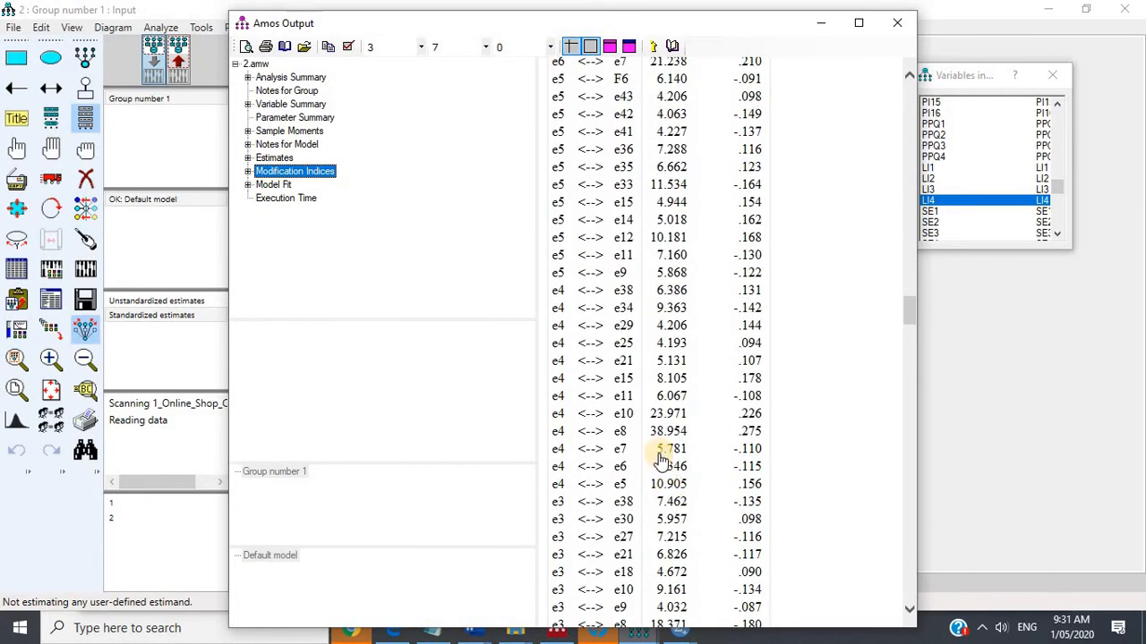
scroll(660, 454, "down", 3)
scroll(658, 452, "down", 4)
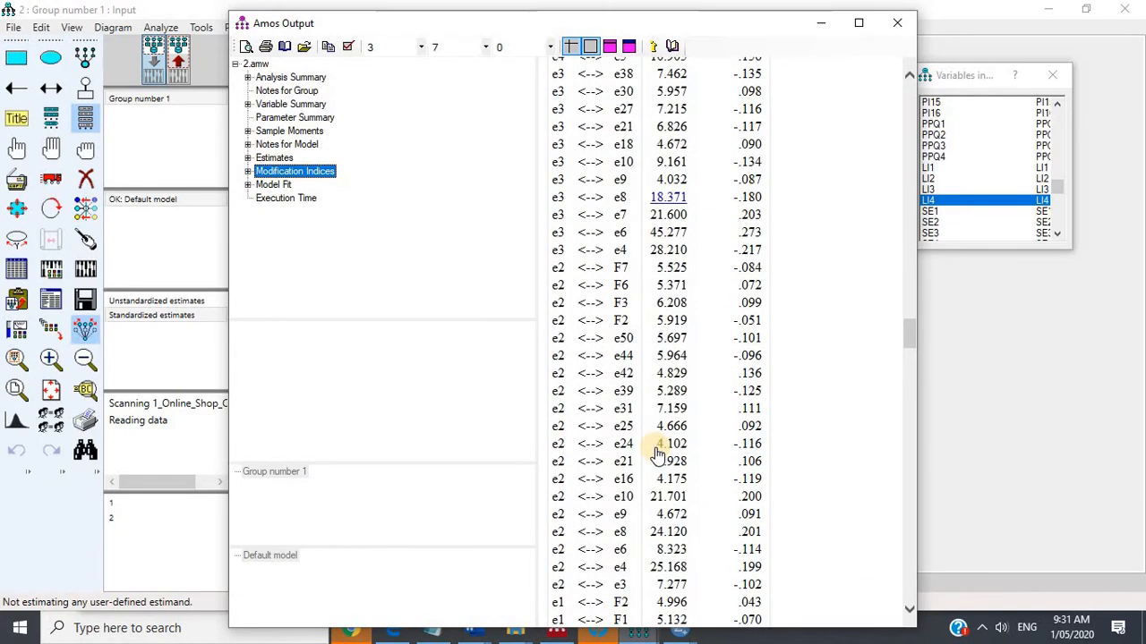
scroll(628, 380, "down", 7)
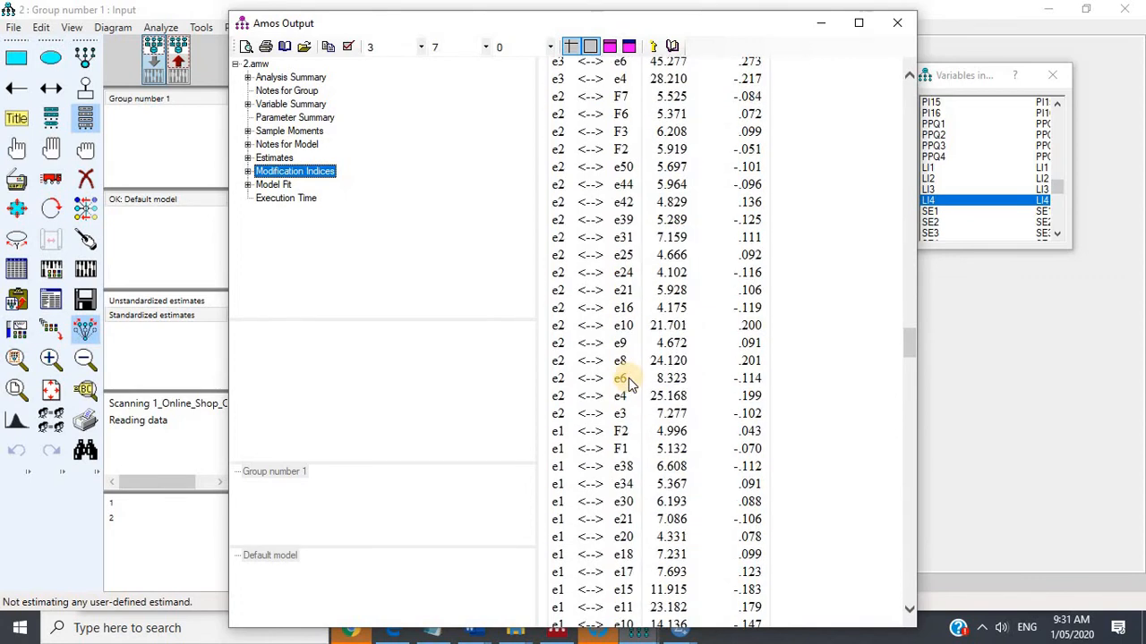
scroll(628, 383, "up", 5)
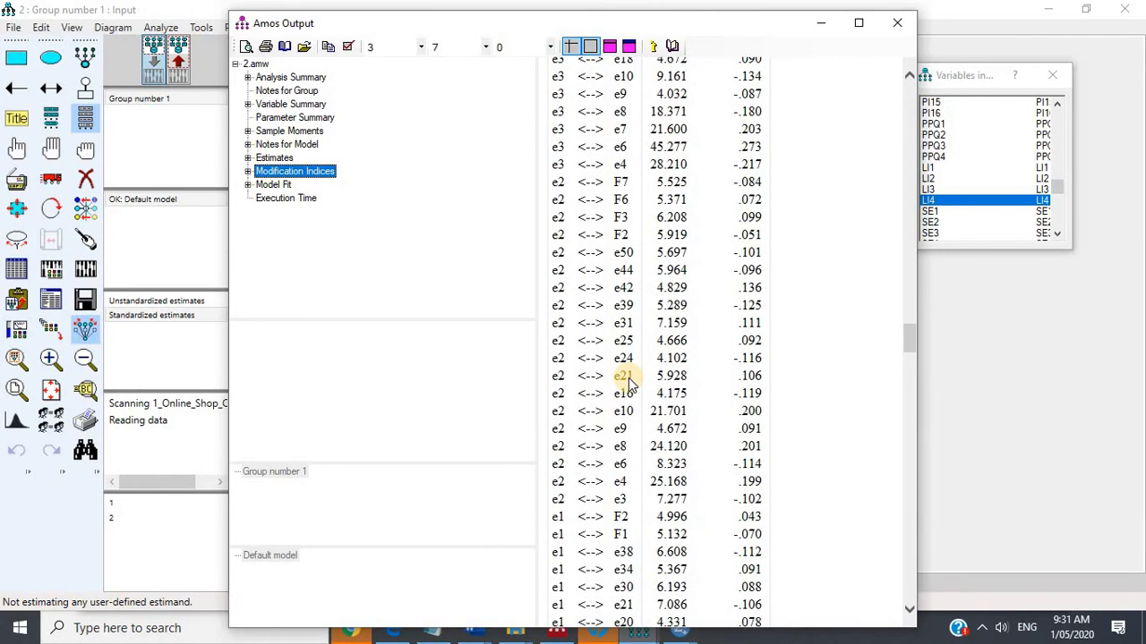
scroll(628, 383, "up", 3)
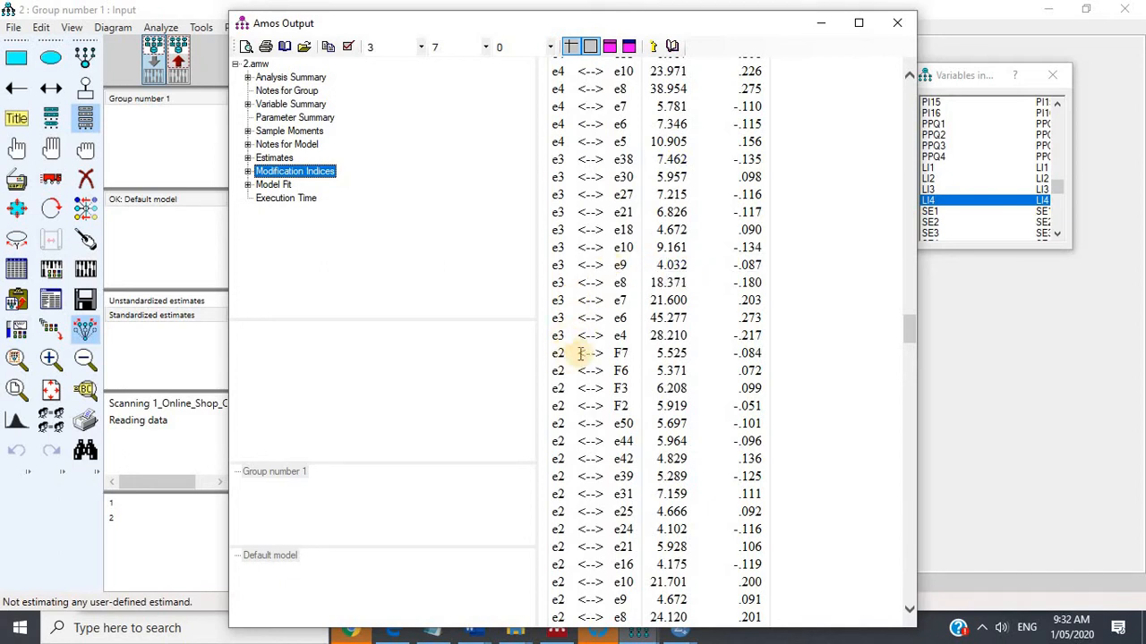
Delete error term e3 and its indicator SI17 from construct F1 and recalculate the estimates.
left_click(997, 328)
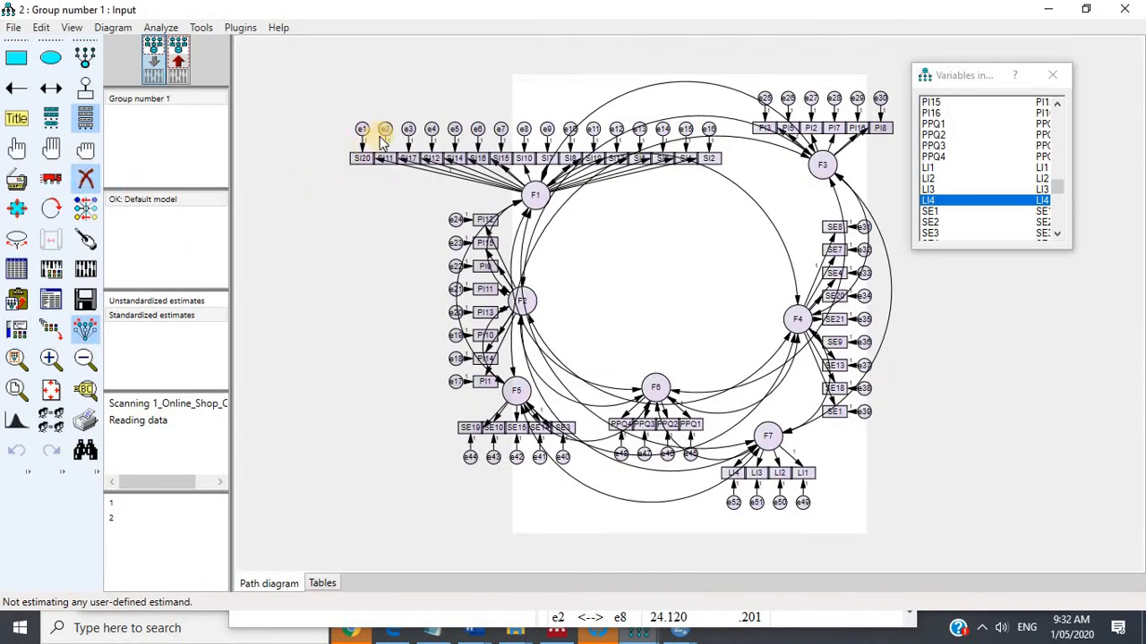
left_click(410, 132)
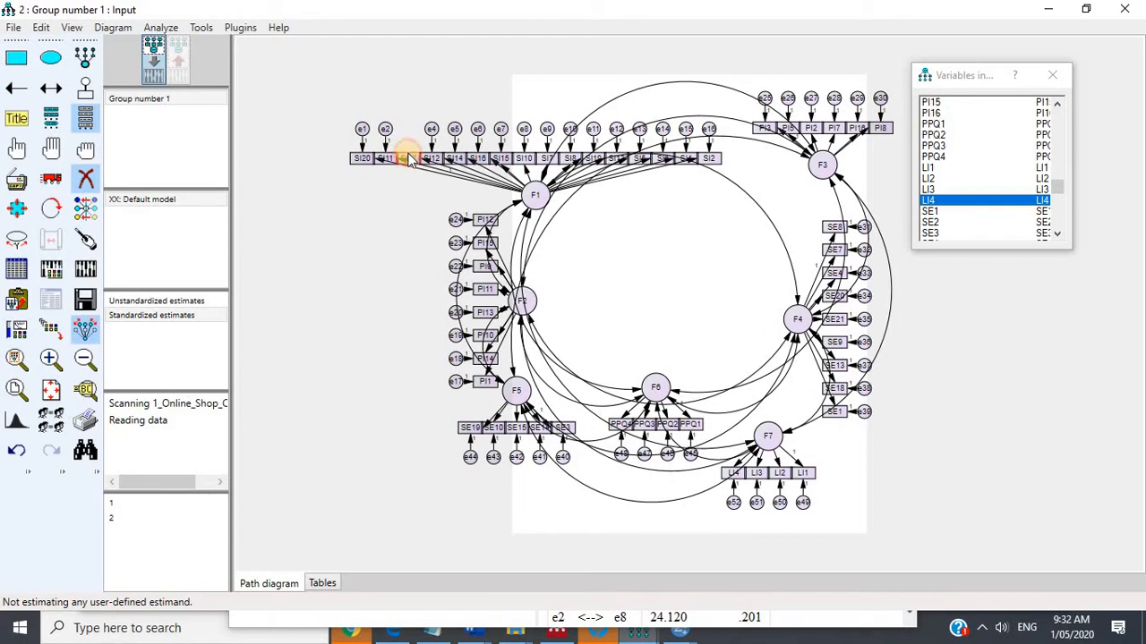
left_click(85, 268)
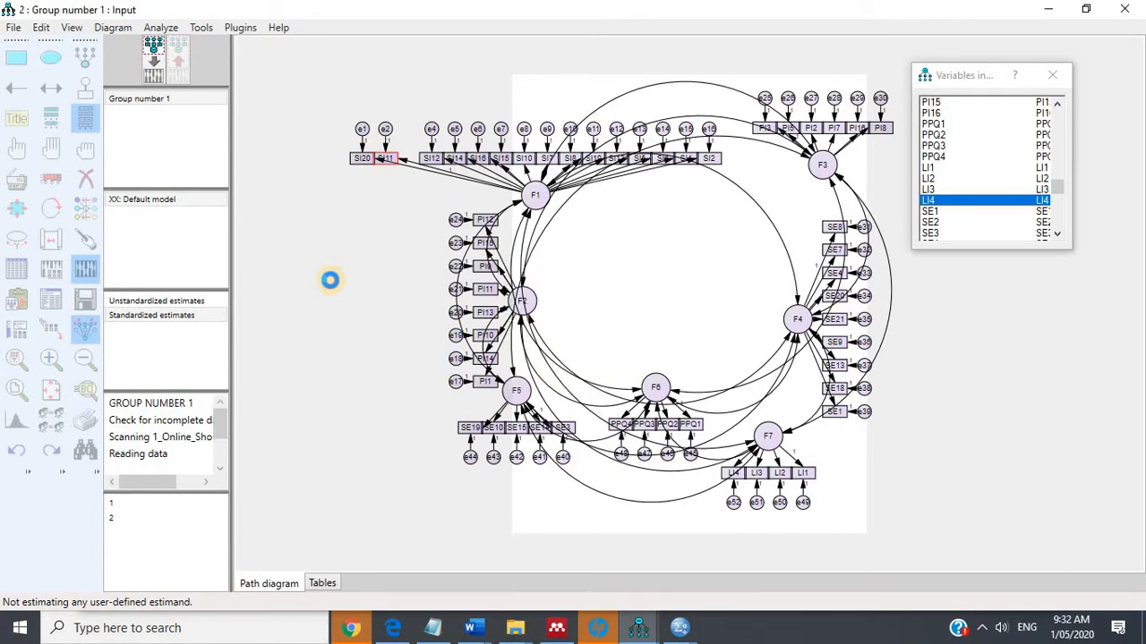
Open the text output and view the Model Fit summary, followed by the Modification Indices.
left_click(51, 303)
left_click(273, 185)
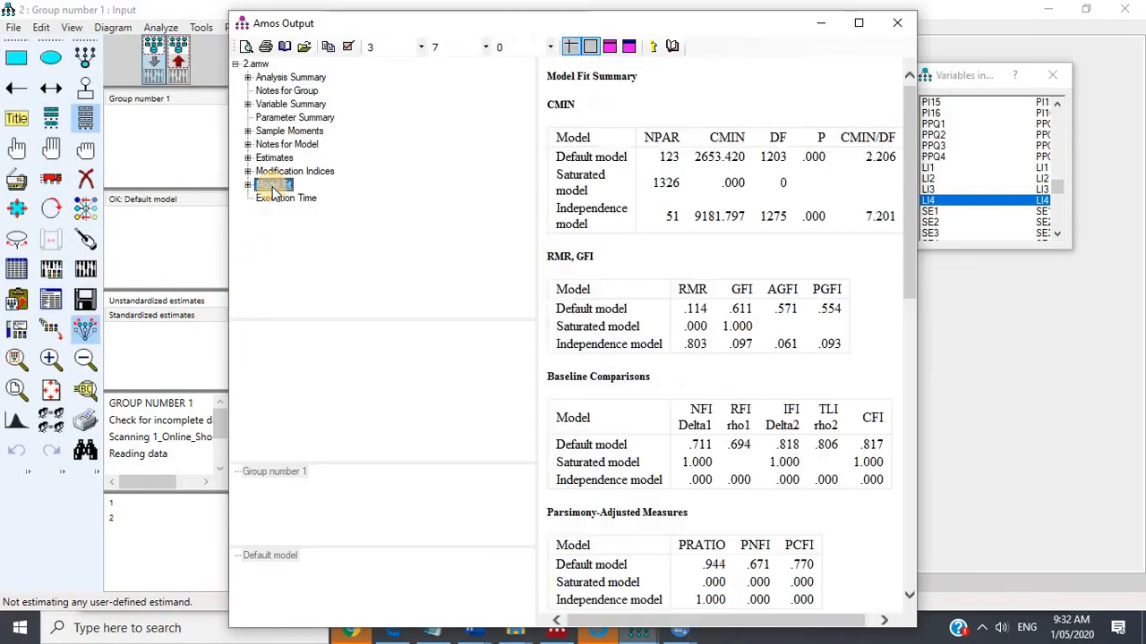
left_click(286, 171)
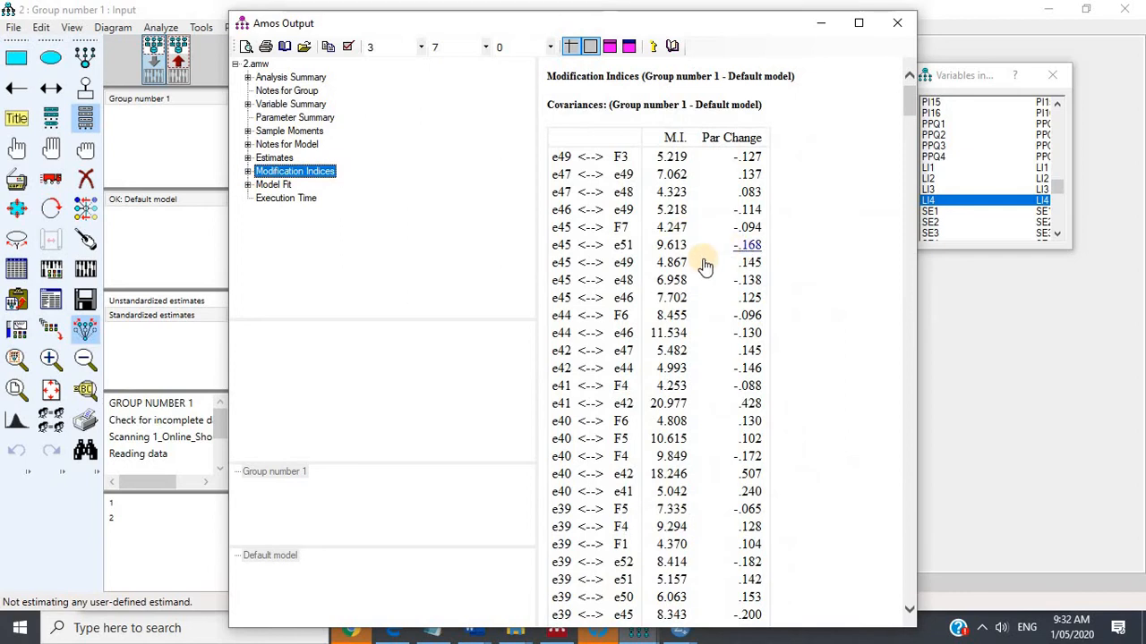
Examine the covariance modification indices for high M.I. pairs down to the e1 rows, and return to the e31 and e33 rows.
scroll(672, 338, "down", 5)
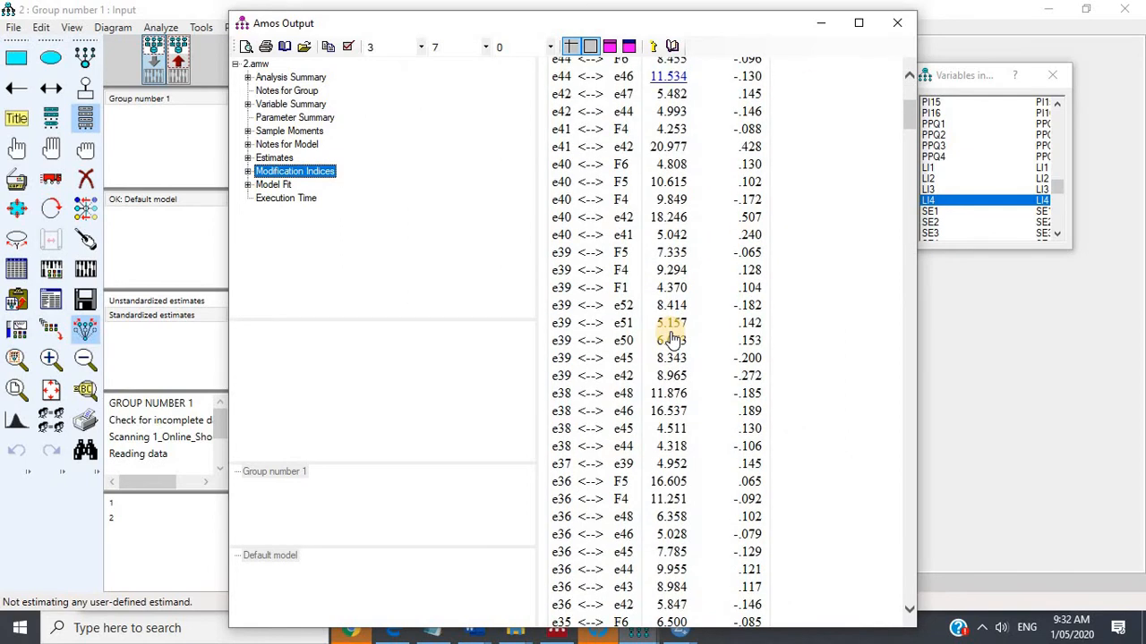
scroll(672, 338, "down", 13)
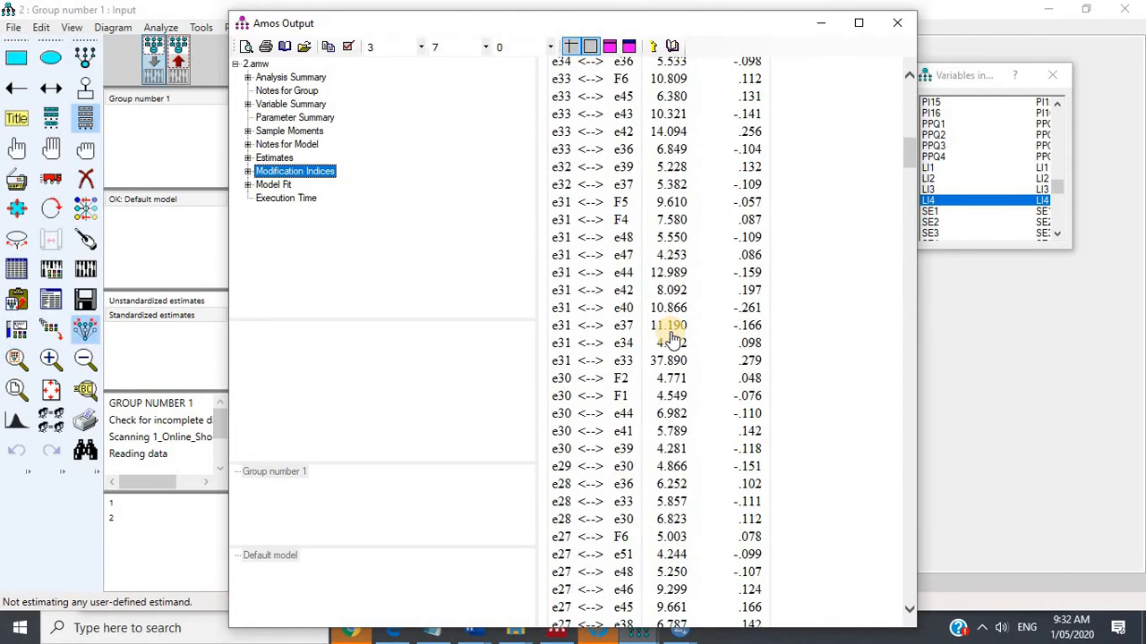
scroll(672, 338, "down", 14)
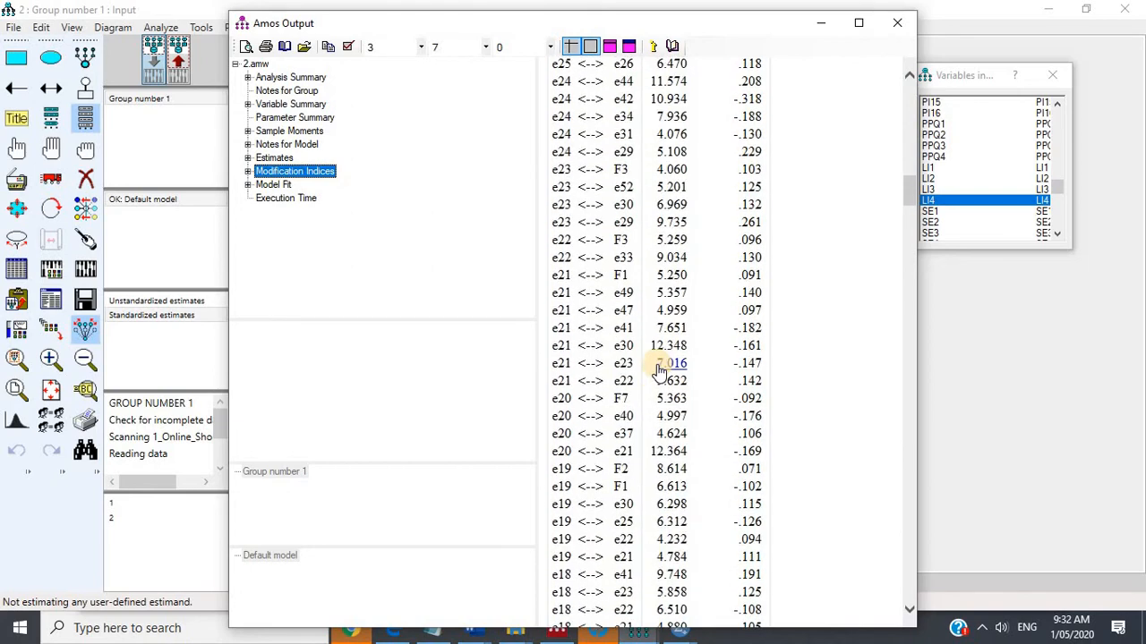
scroll(660, 369, "down", 20)
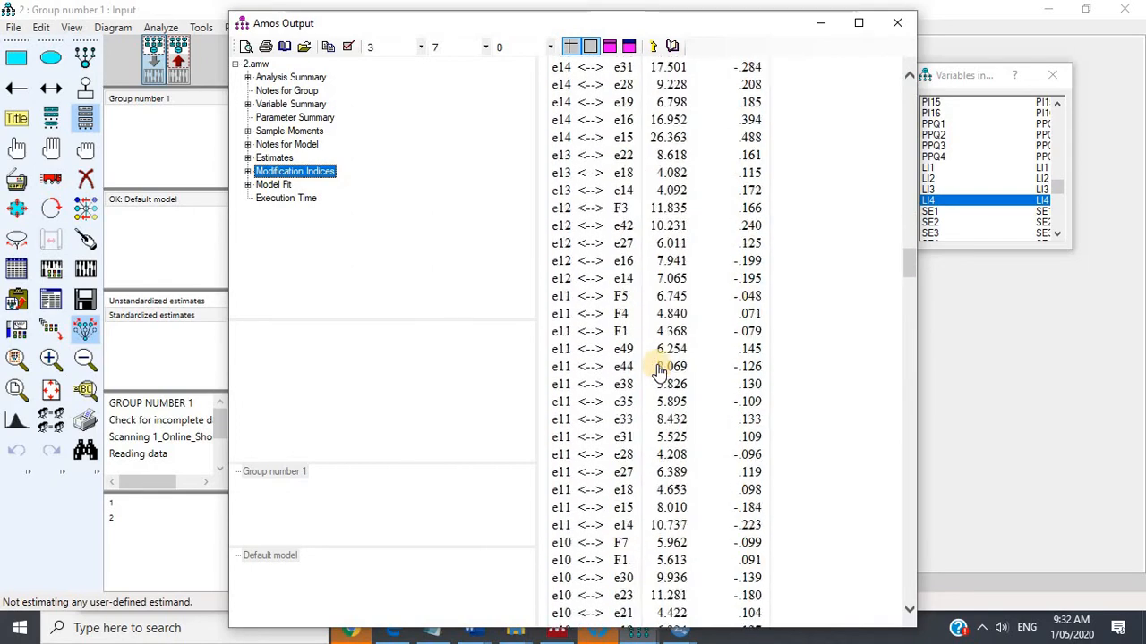
scroll(659, 369, "down", 16)
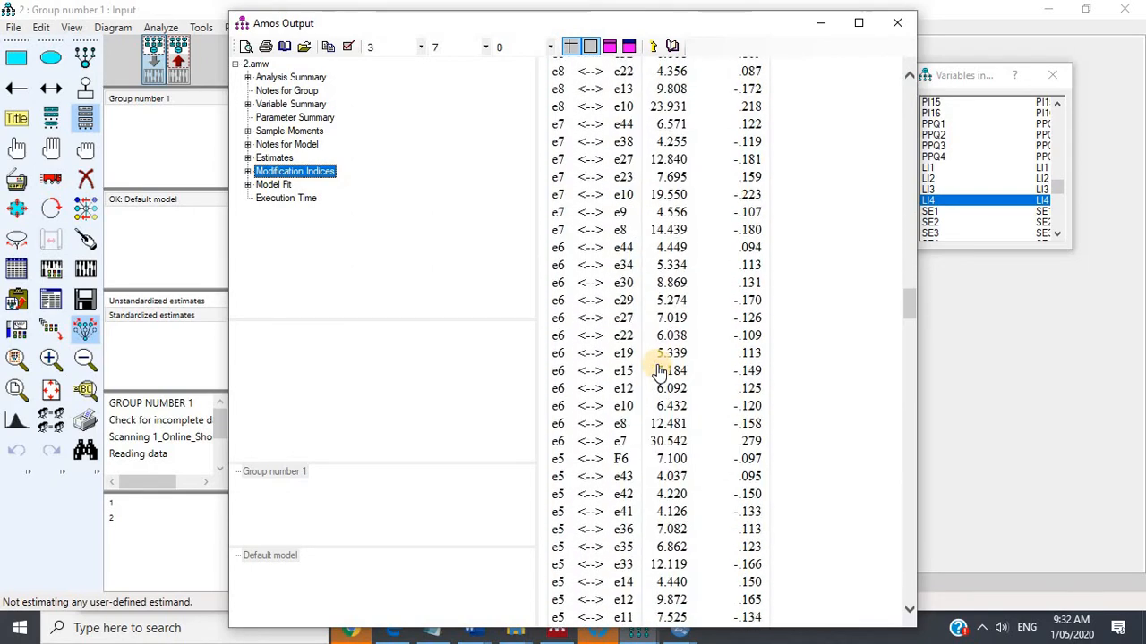
scroll(660, 370, "down", 20)
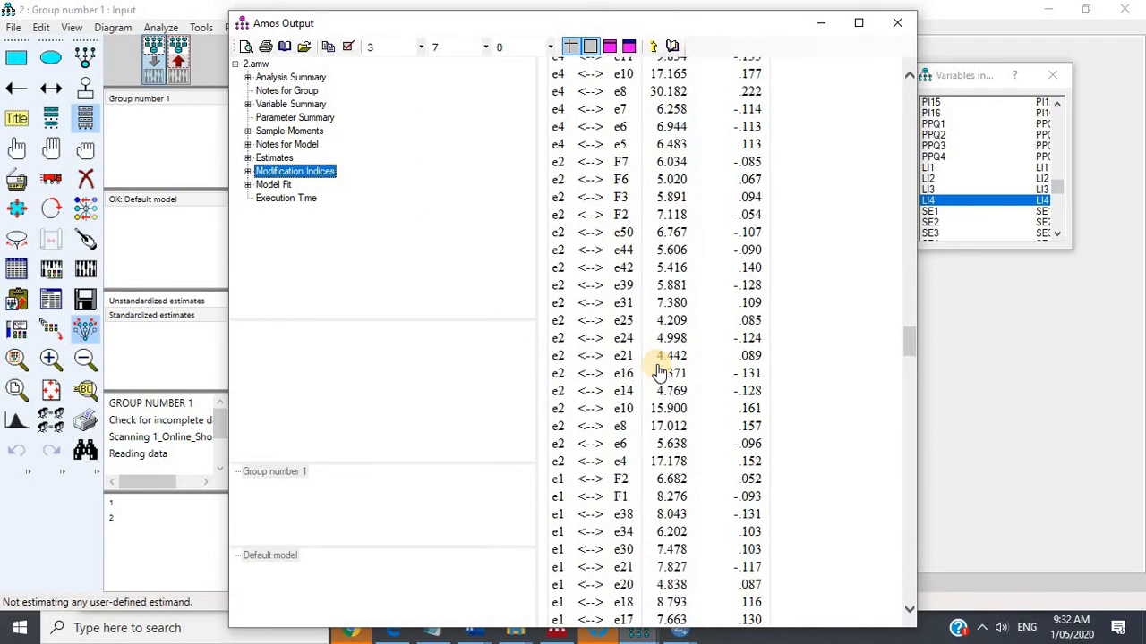
scroll(659, 370, "down", 5)
scroll(660, 370, "up", 20)
scroll(660, 369, "up", 18)
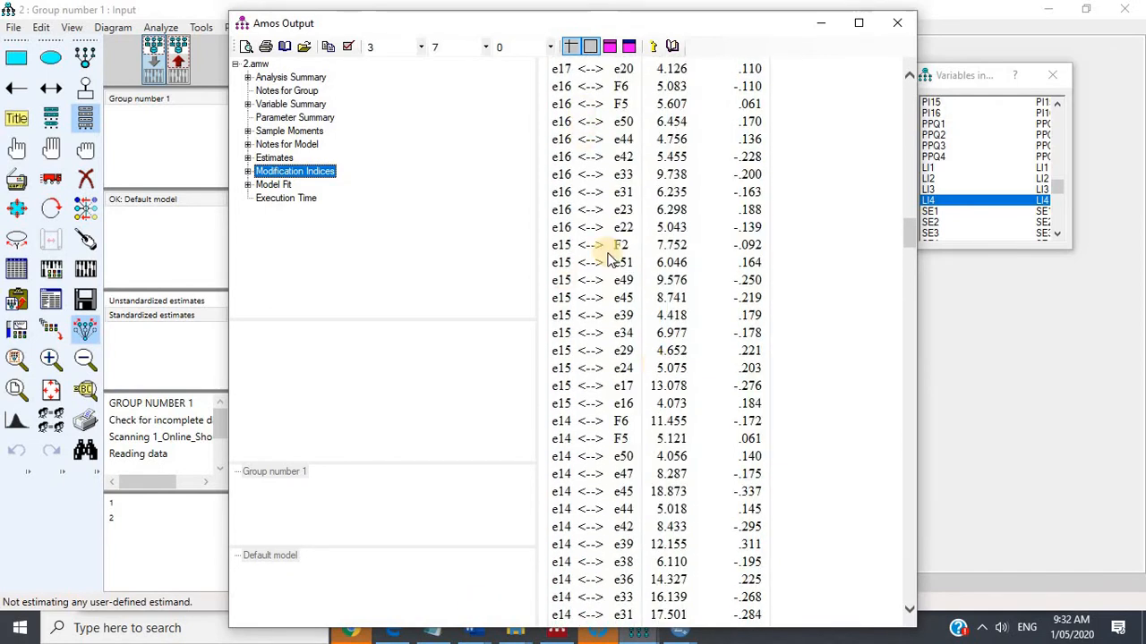
scroll(606, 251, "up", 10)
scroll(607, 257, "up", 7)
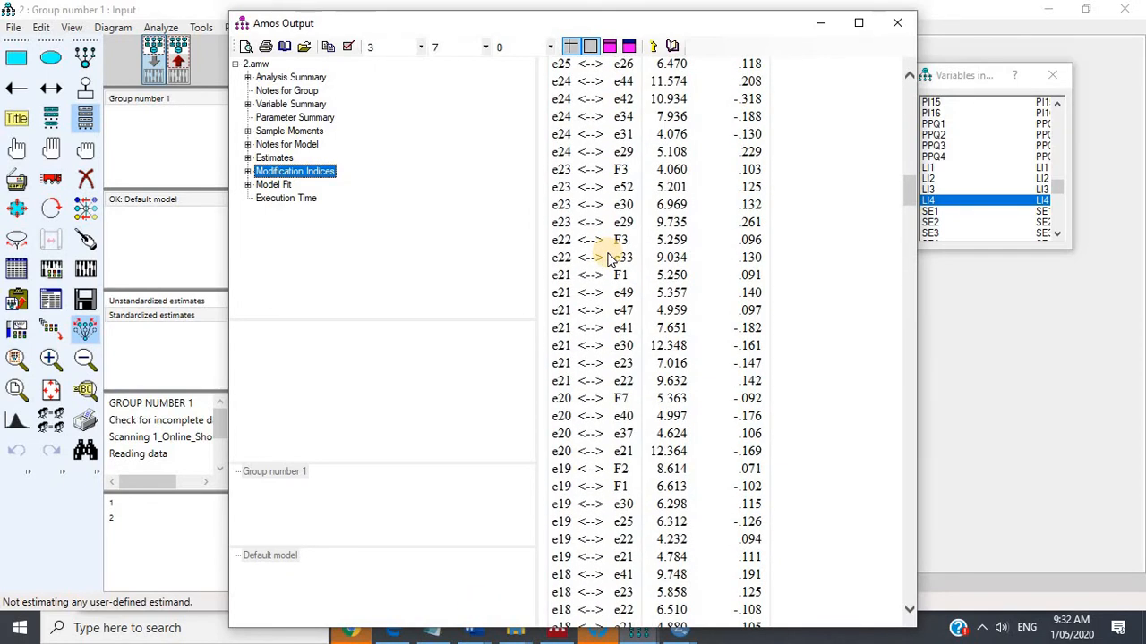
scroll(608, 256, "up", 7)
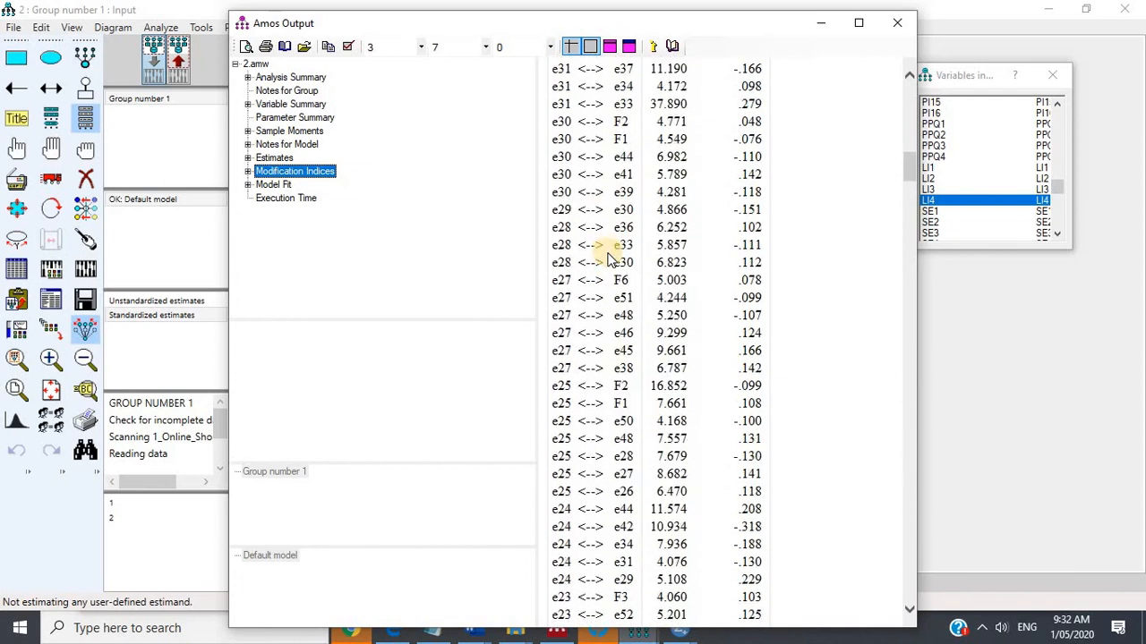
scroll(678, 273, "up", 3)
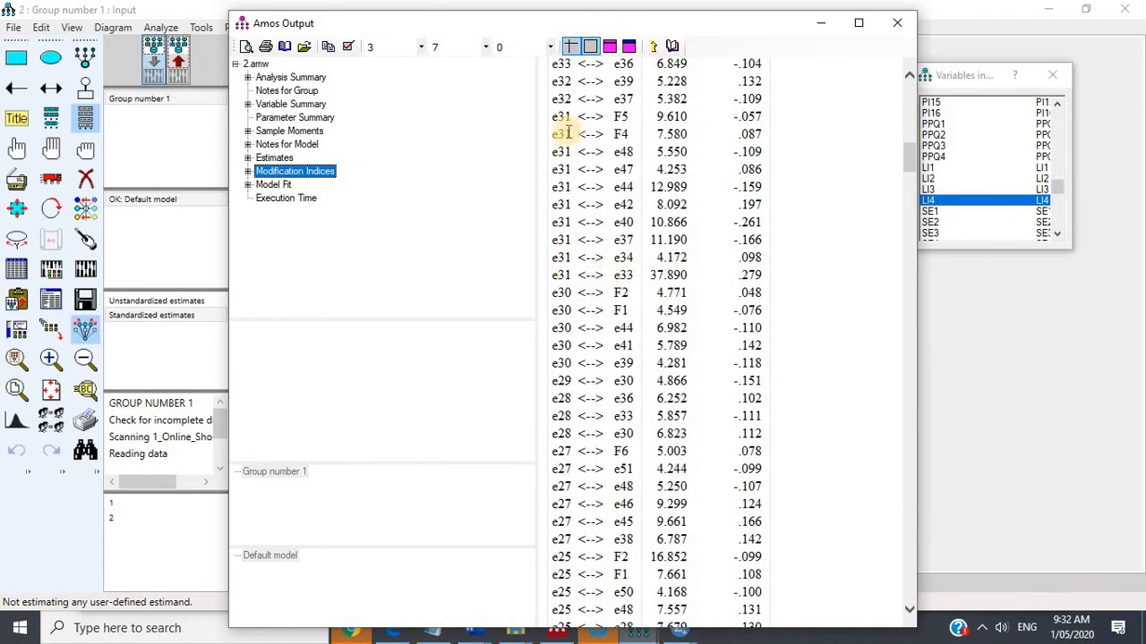
scroll(567, 133, "up", 2)
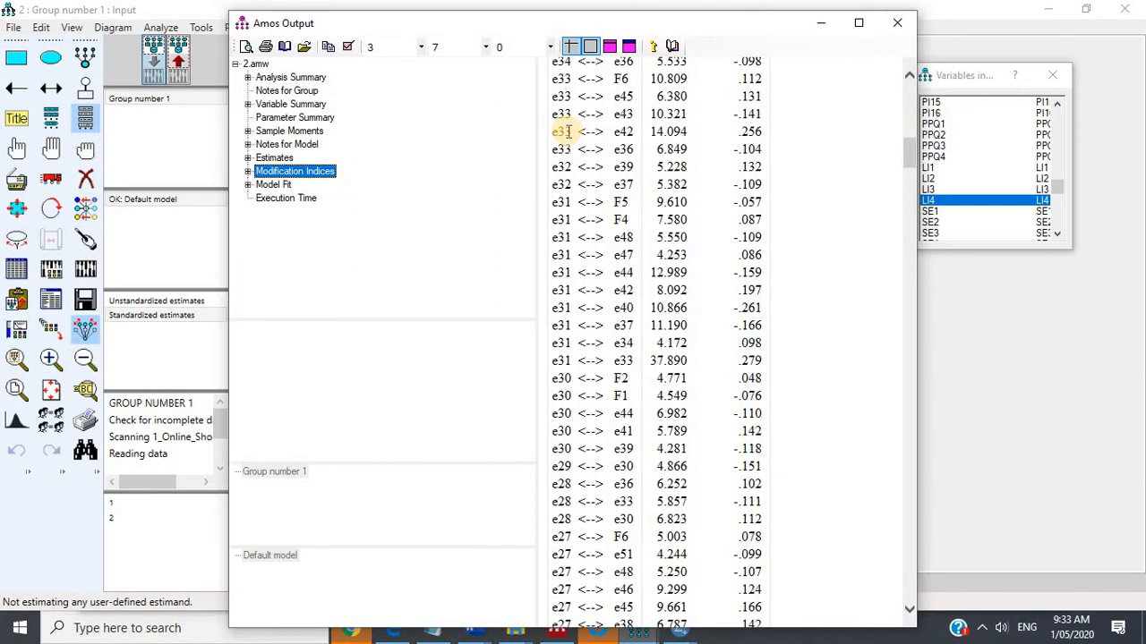
Delete indicator SE8 and its error term e31 from construct F4 in the path diagram.
left_click(1038, 384)
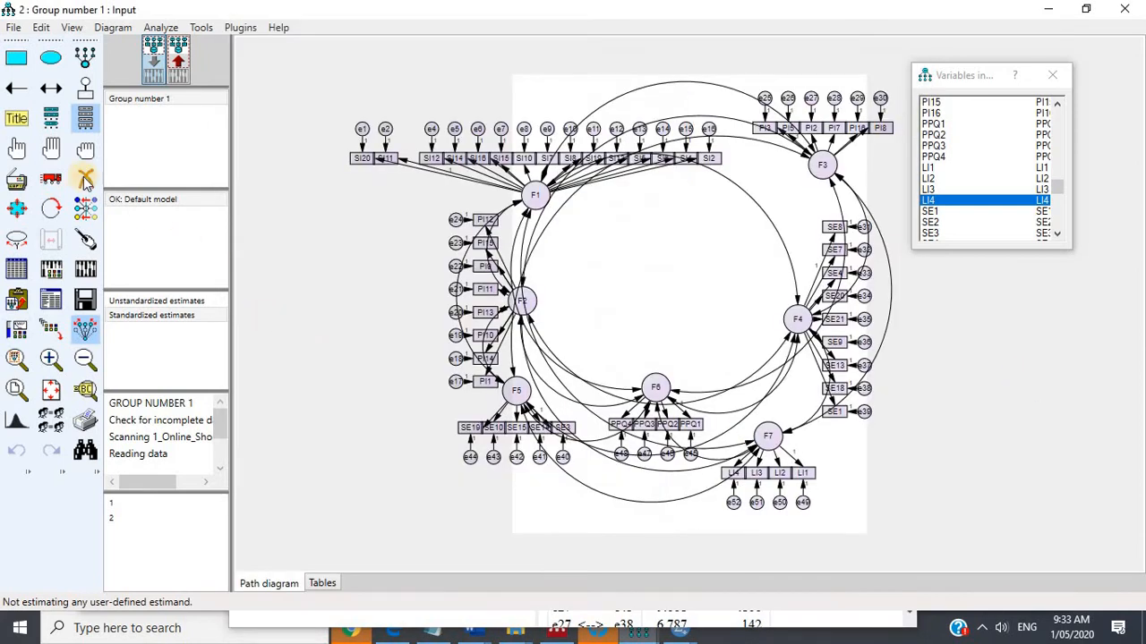
left_click(85, 179)
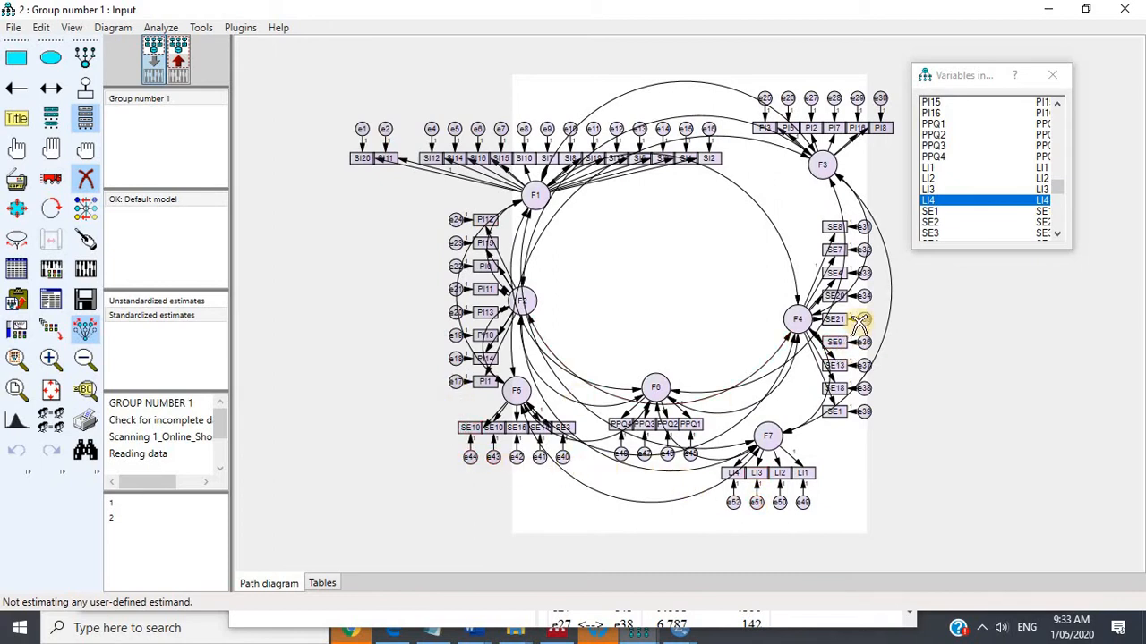
left_click(836, 229)
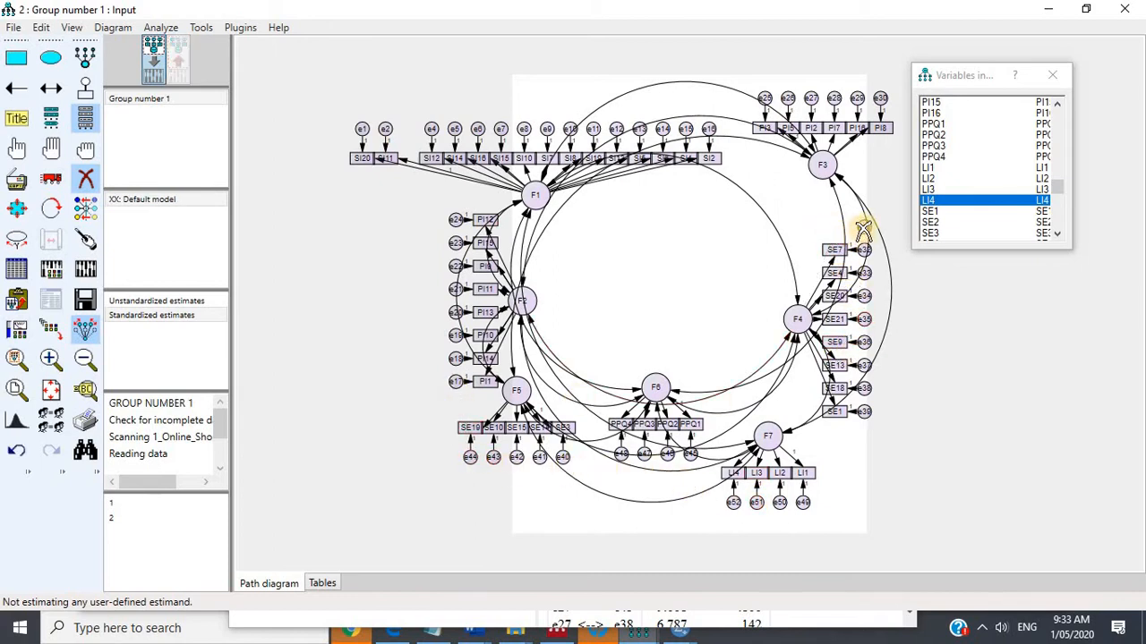
left_click(85, 179)
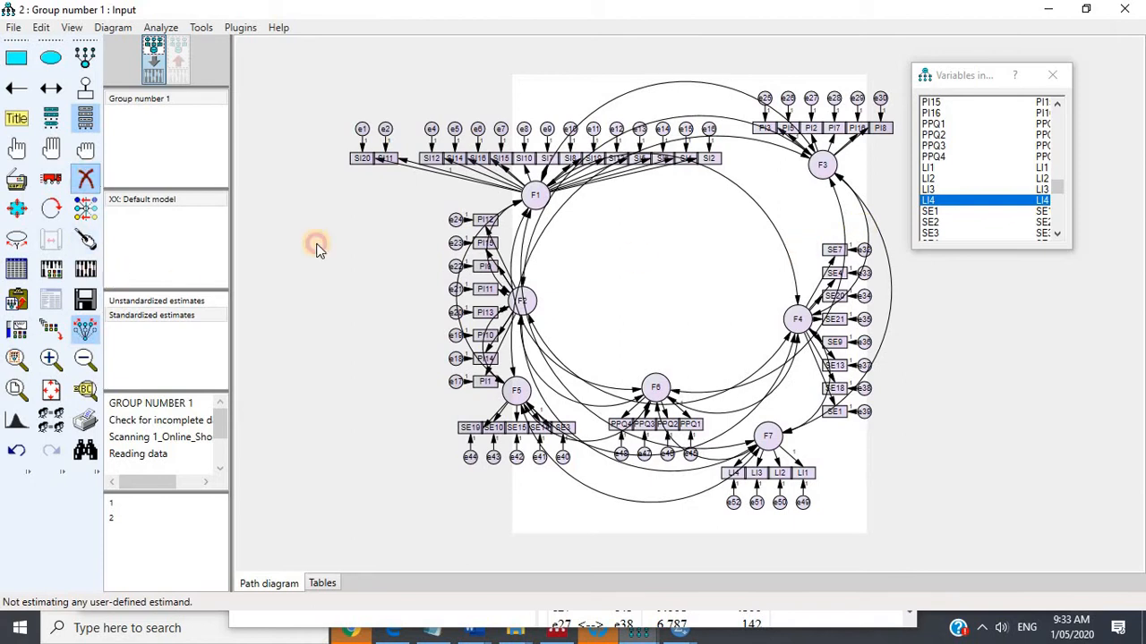
Check the regression weight parameter of the path from F4 to SE7 and close its object properties.
scroll(633, 341, "up", 1)
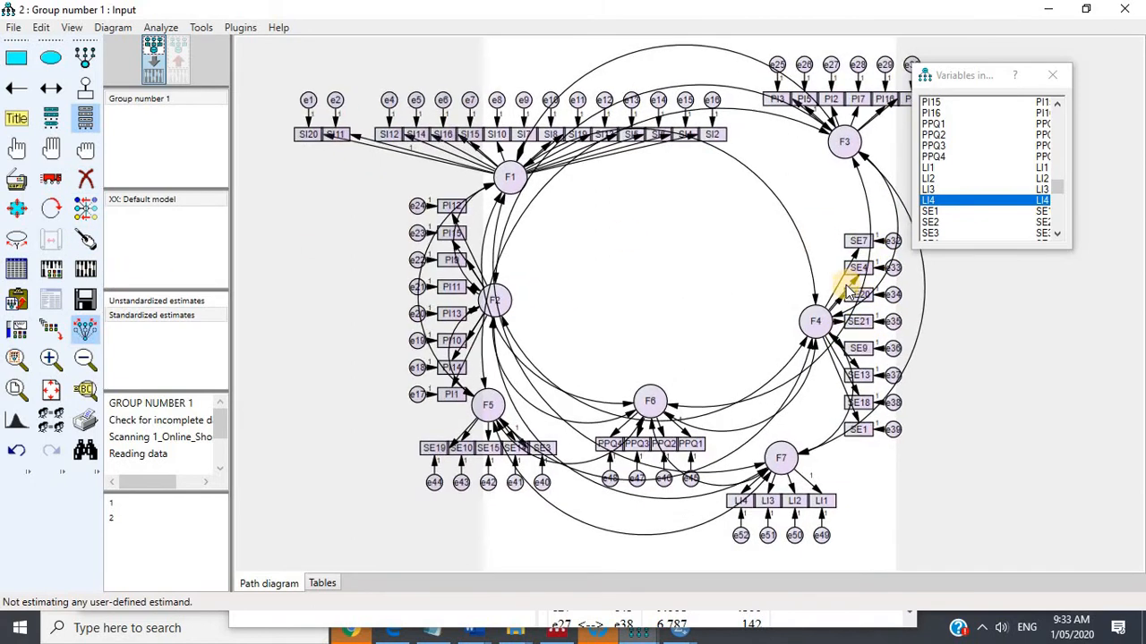
double_click(857, 260)
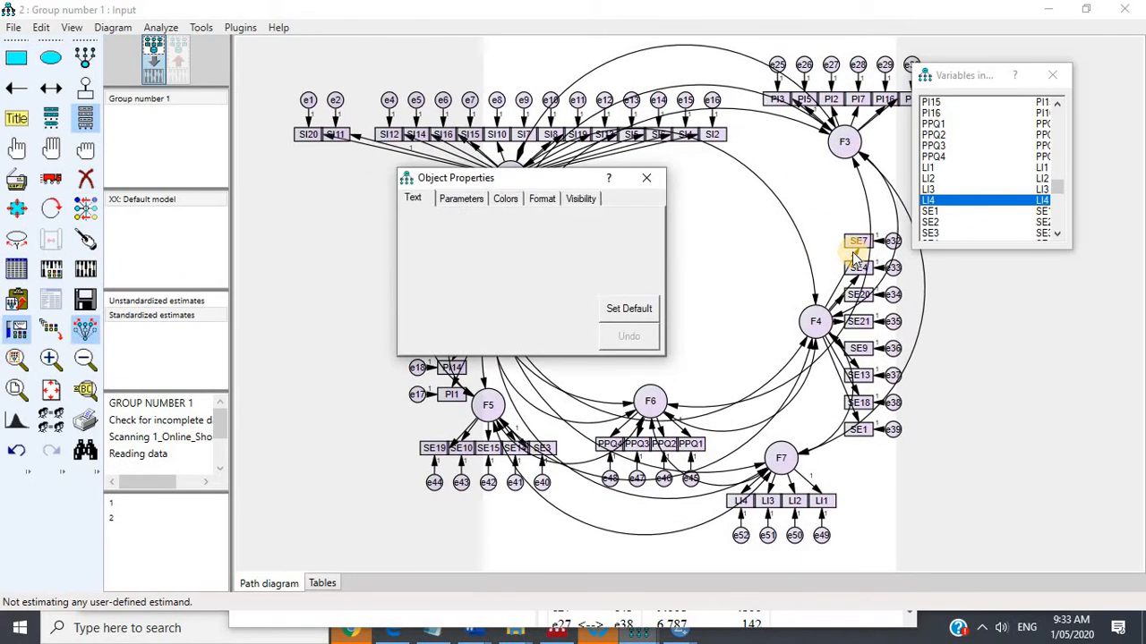
left_click(461, 201)
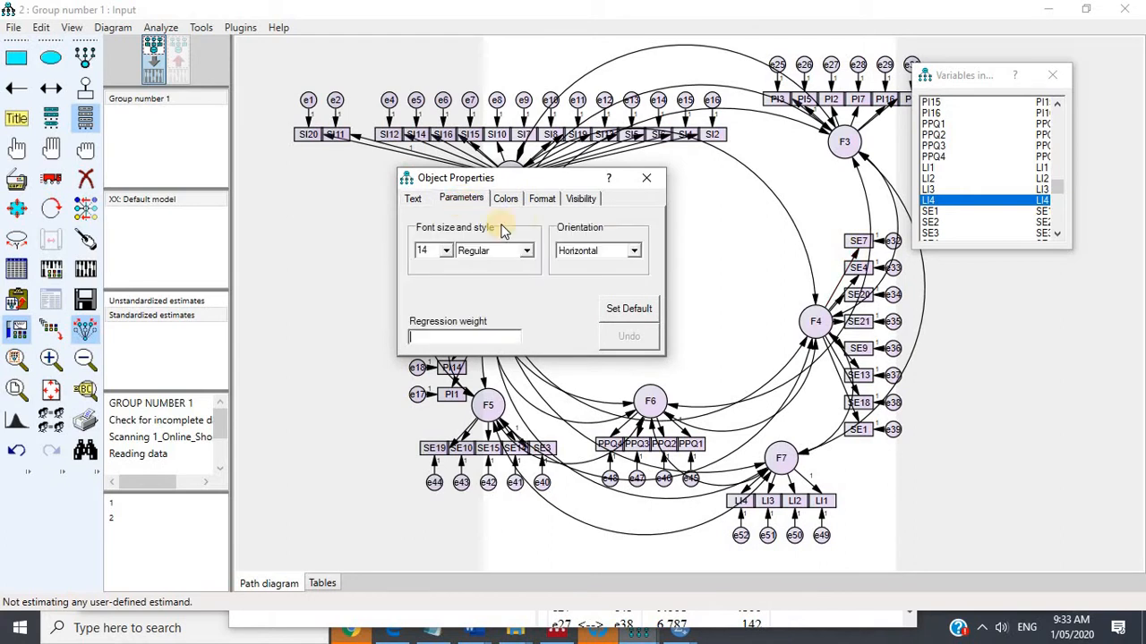
left_click(646, 177)
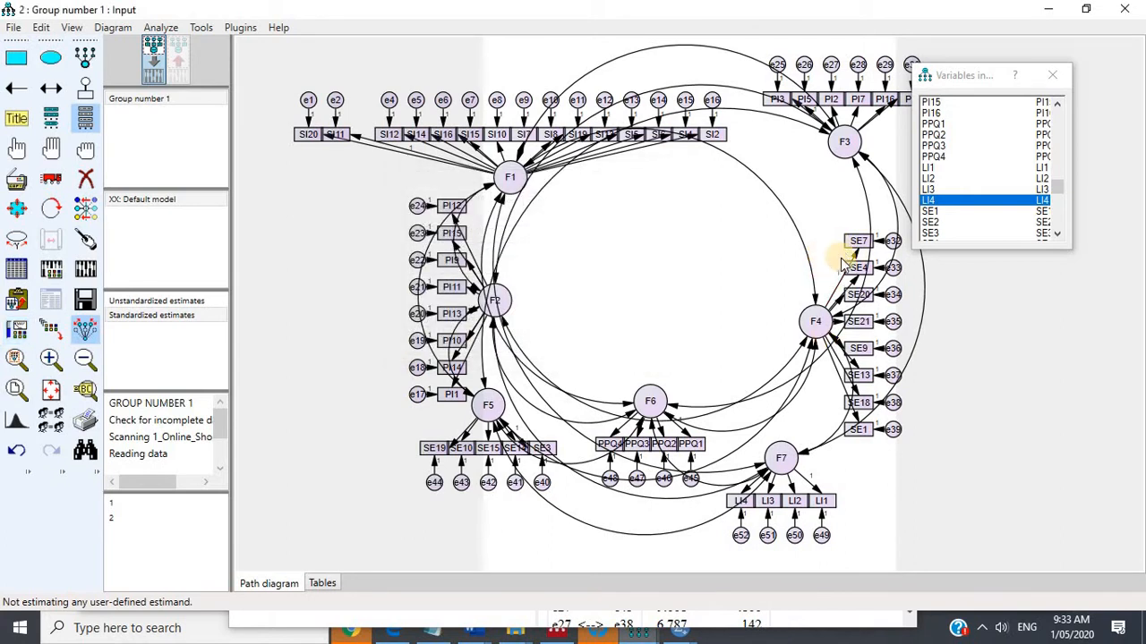
Recalculate the estimates without SE8 and show the Model Fit summary in the text output.
left_click(86, 273)
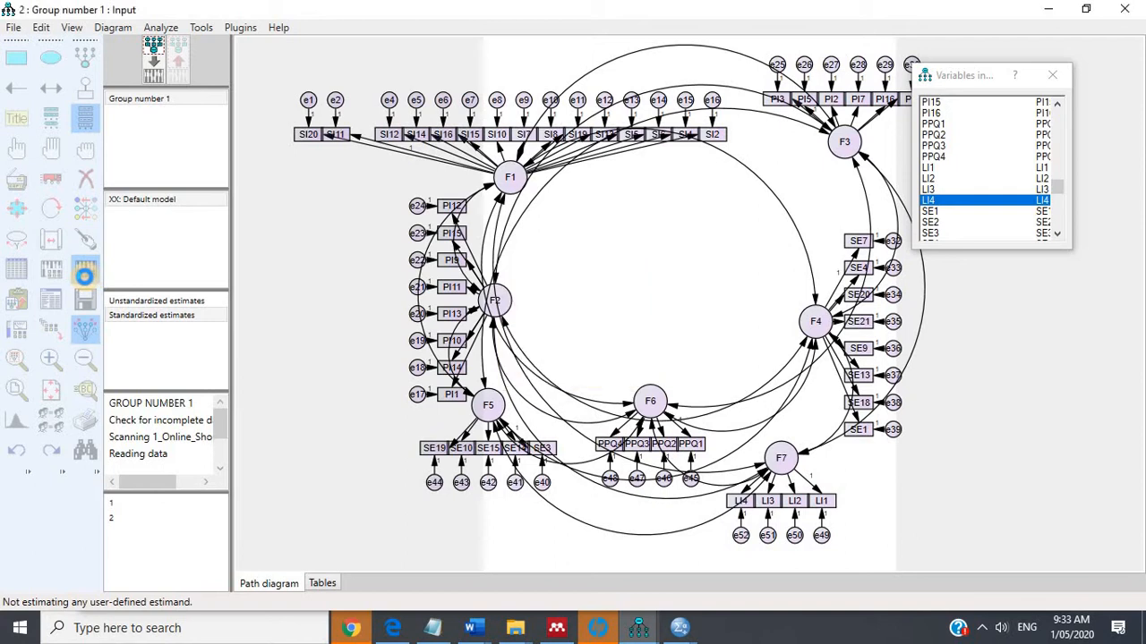
left_click(51, 301)
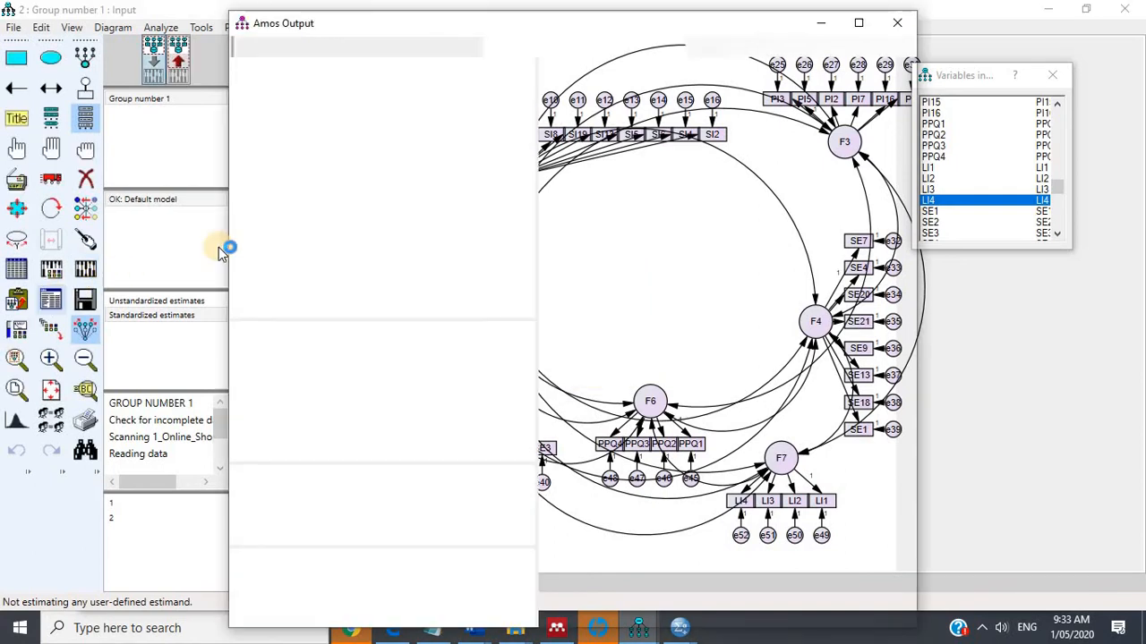
left_click(274, 185)
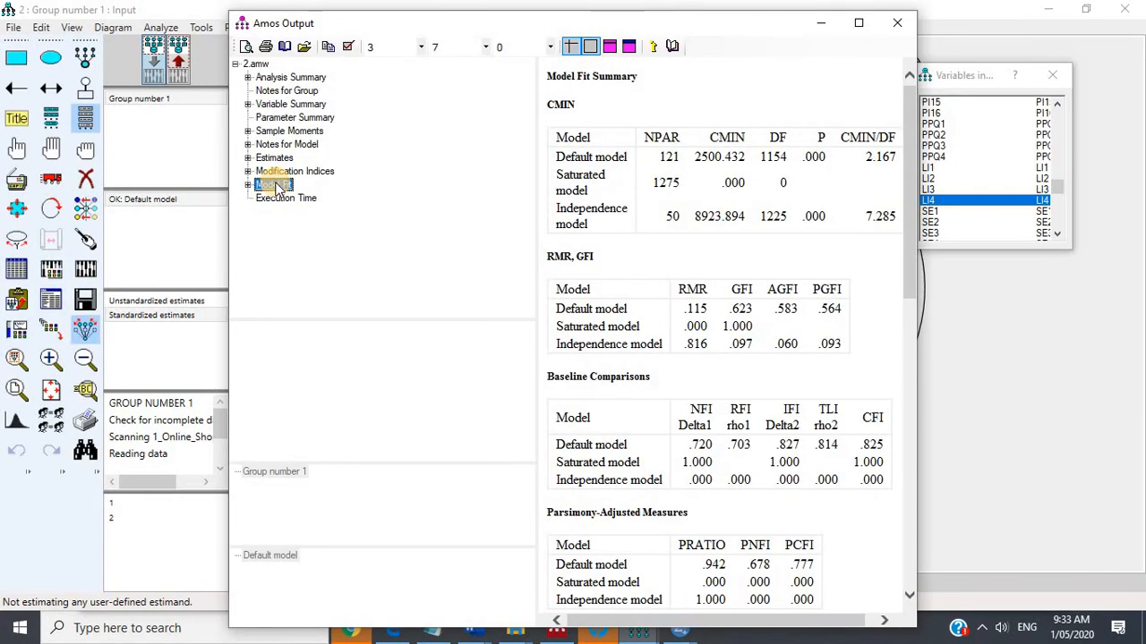
Examine the new covariance modification indices for error-term pairs with high M.I. values, down to the e4 rows.
left_click(317, 171)
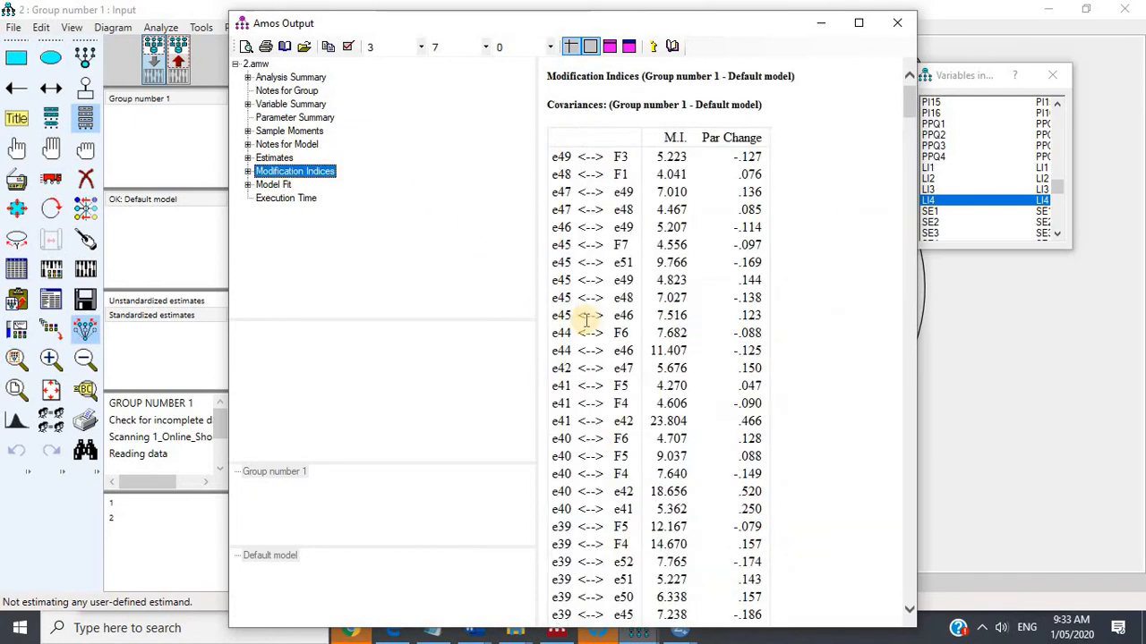
scroll(716, 367, "down", 4)
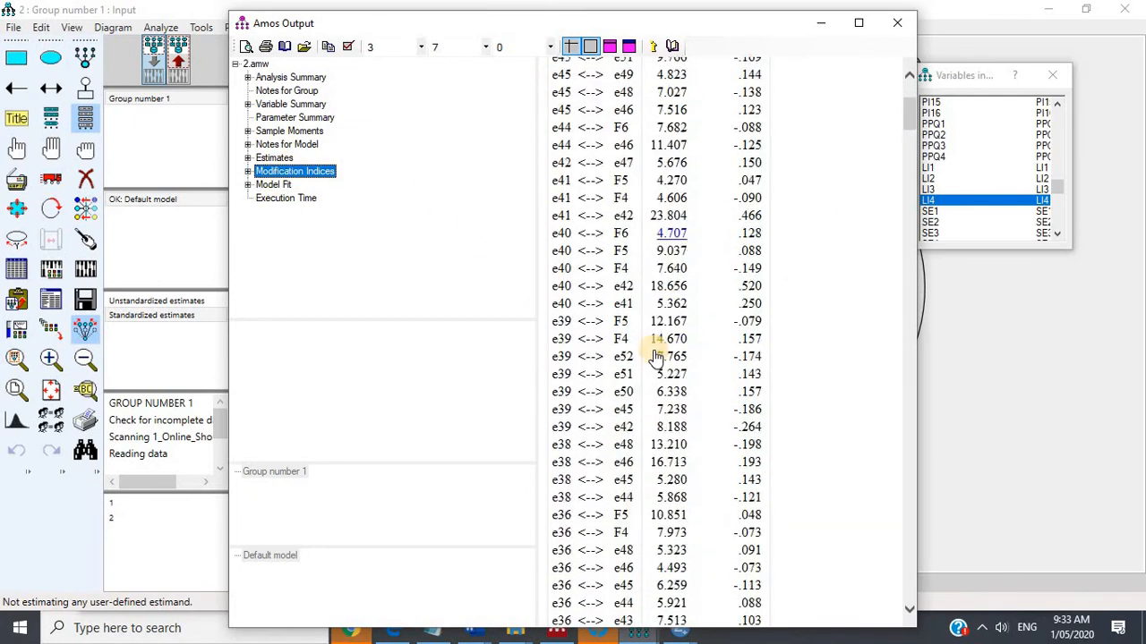
scroll(656, 356, "down", 13)
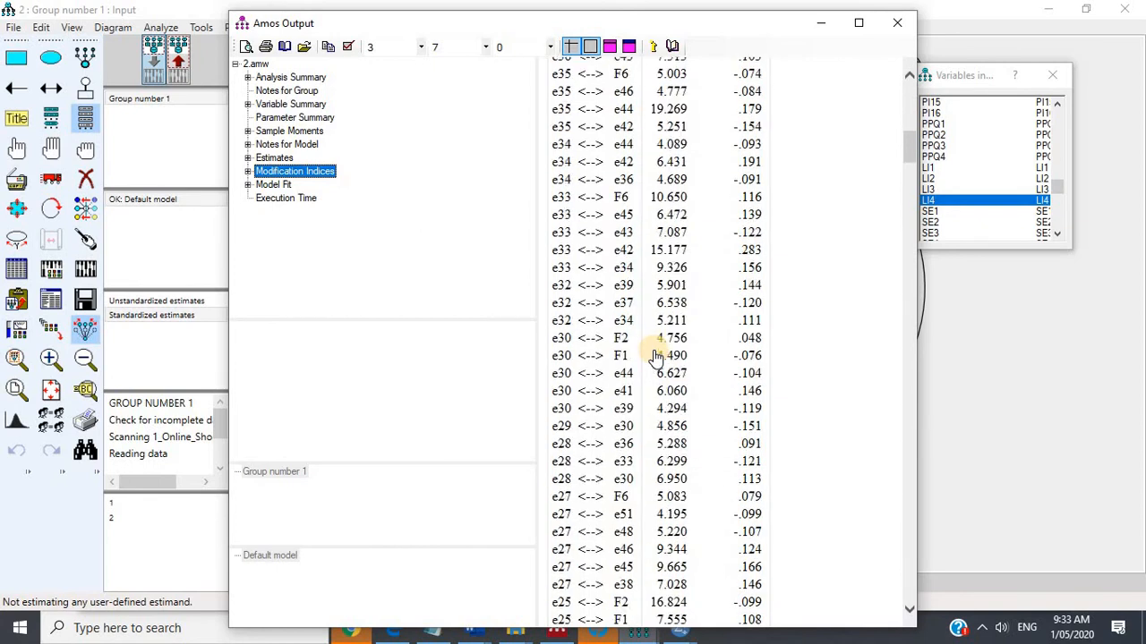
scroll(656, 356, "down", 10)
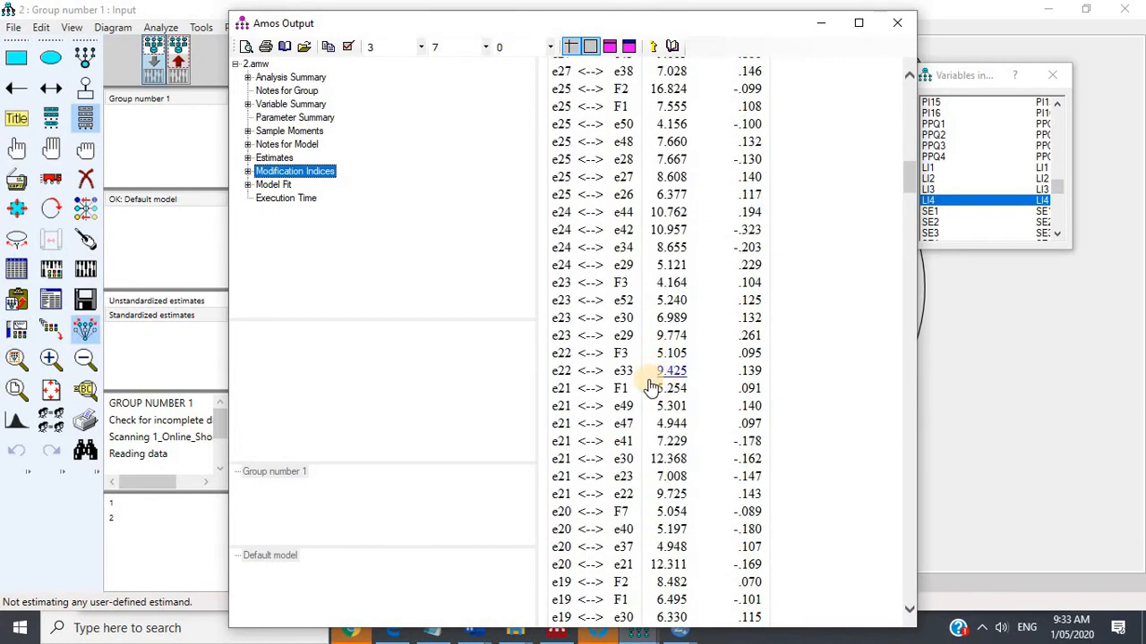
scroll(646, 384, "down", 17)
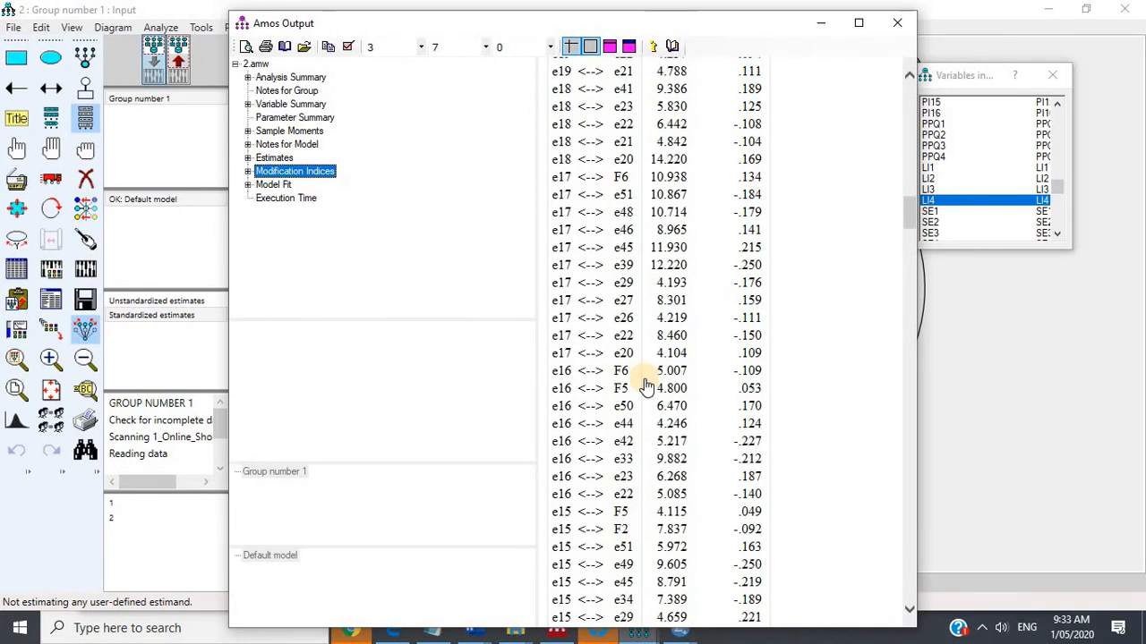
scroll(646, 385, "down", 20)
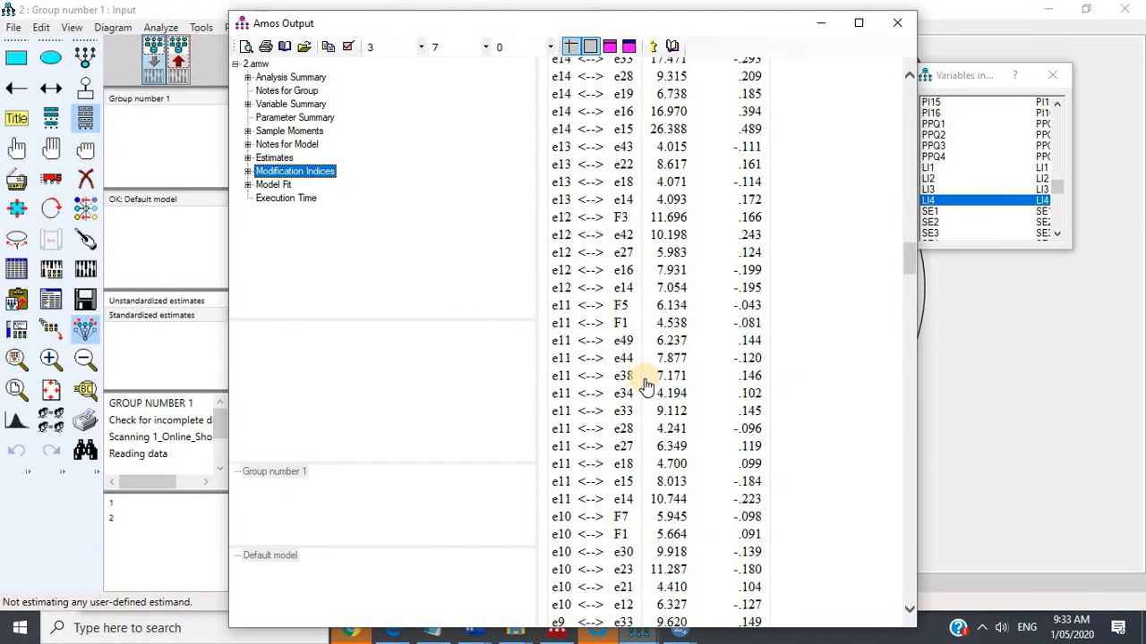
scroll(647, 385, "down", 10)
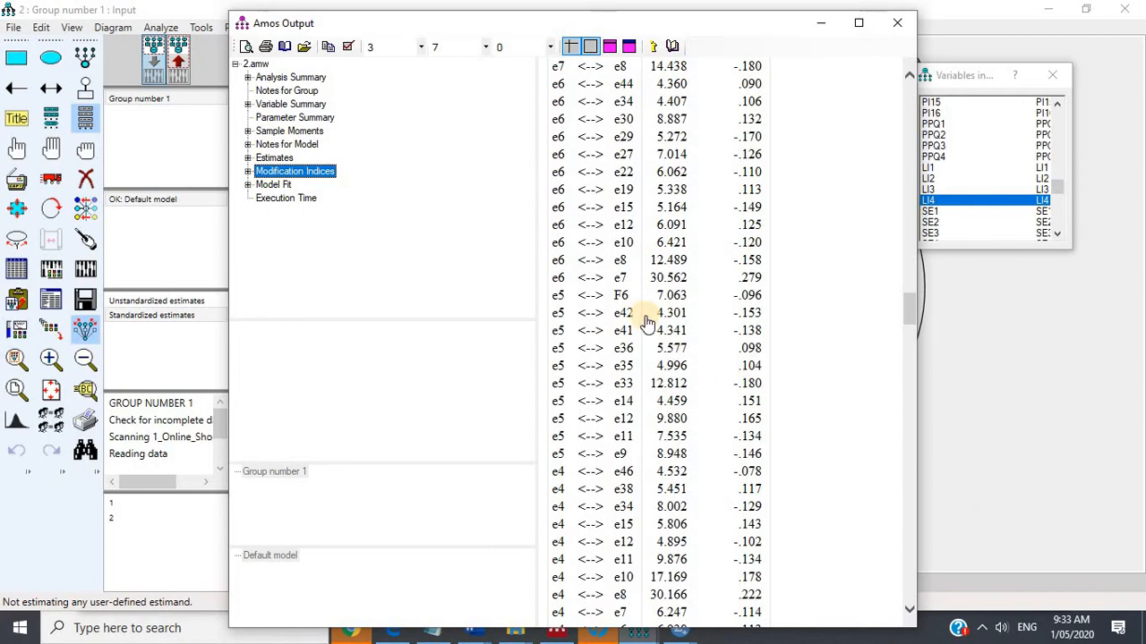
Delete error term e4 and its indicator SI12 from construct F1 in the path diagram.
left_click(1018, 499)
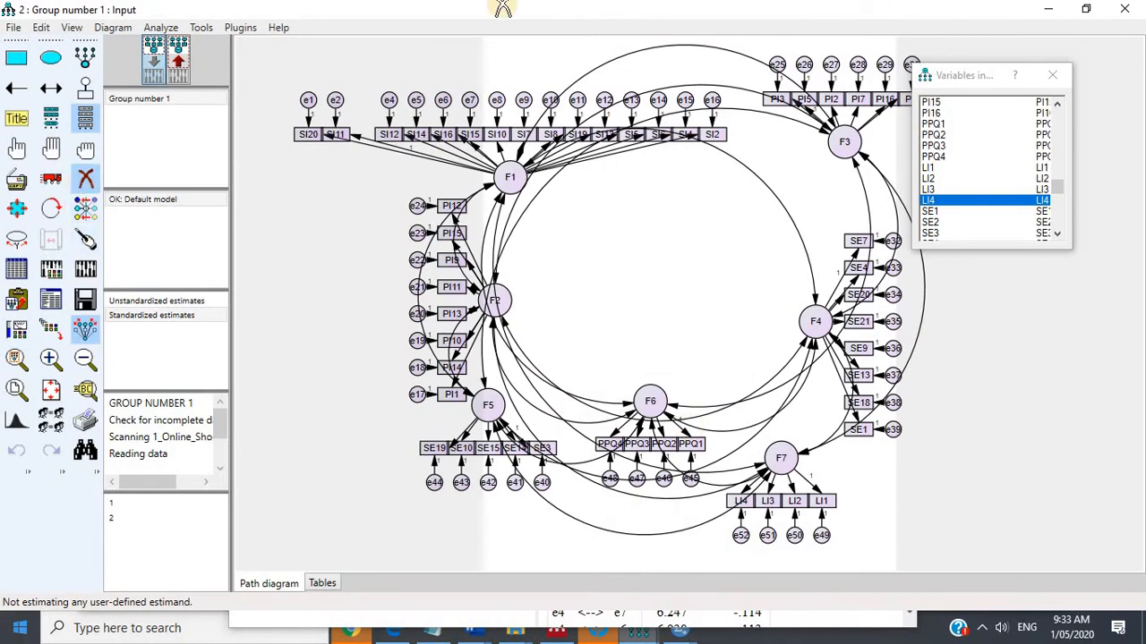
left_click(386, 100)
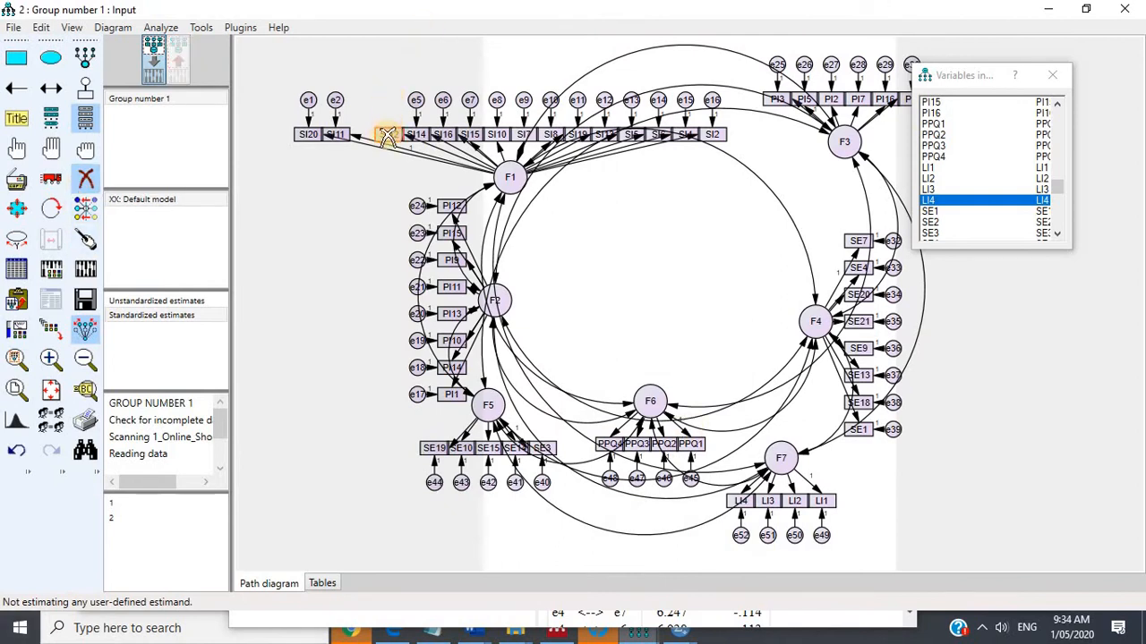
left_click(387, 134)
Recalculate the estimates without SI12 and open the text output.
left_click(87, 267)
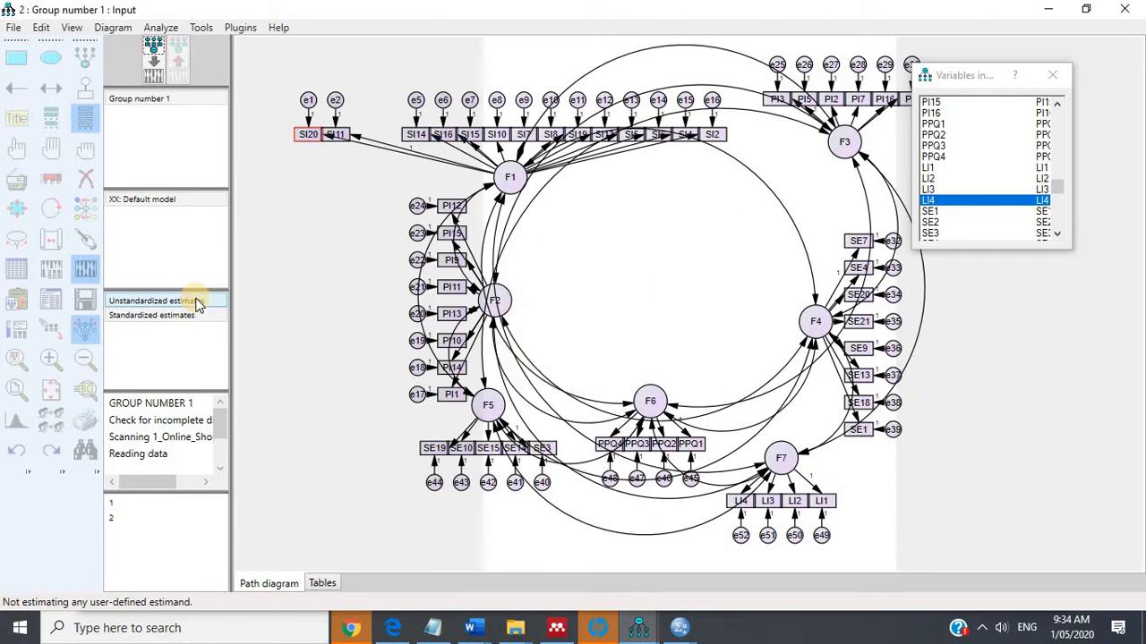
left_click(51, 302)
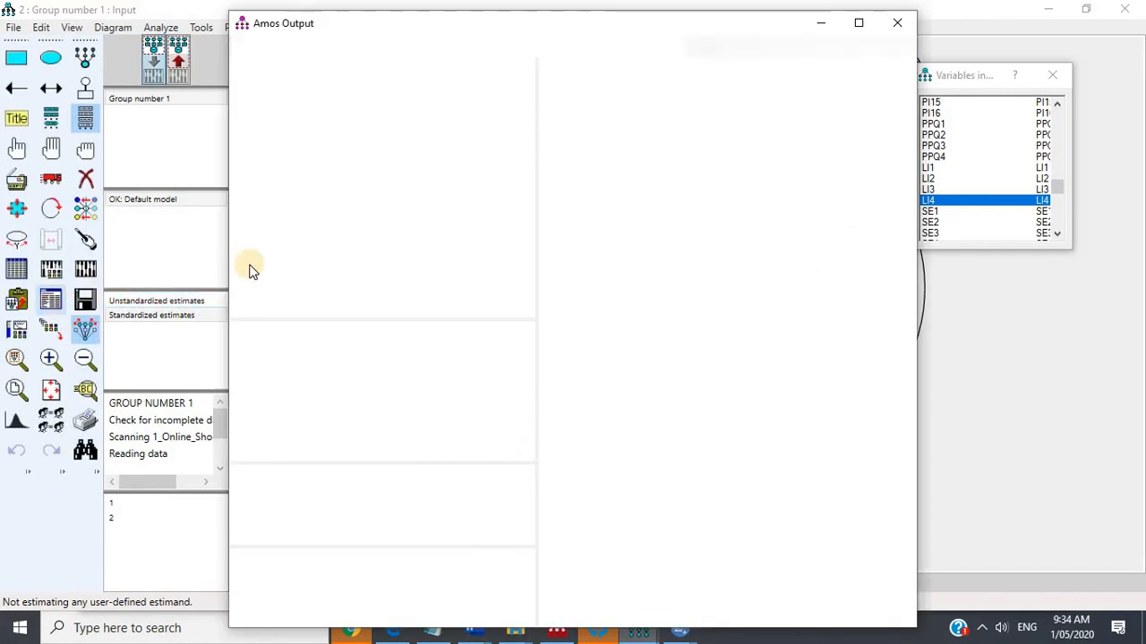
Review the Model Fit summary and examine the covariance modification indices for high M.I. values, down to the e1 rows and back to e8.
left_click(274, 185)
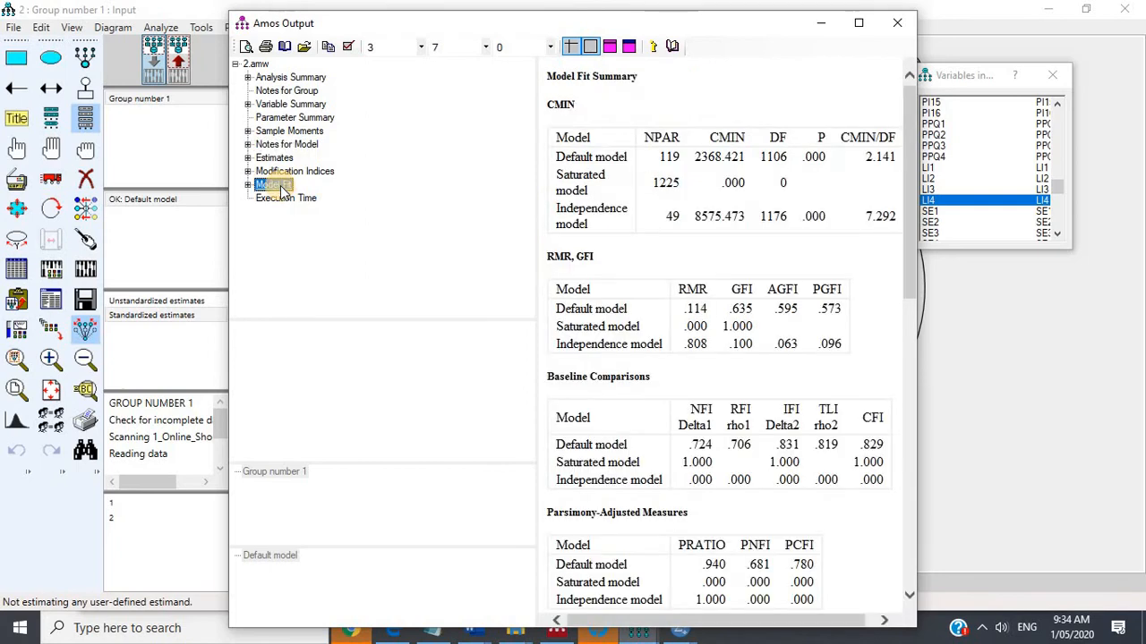
left_click(294, 171)
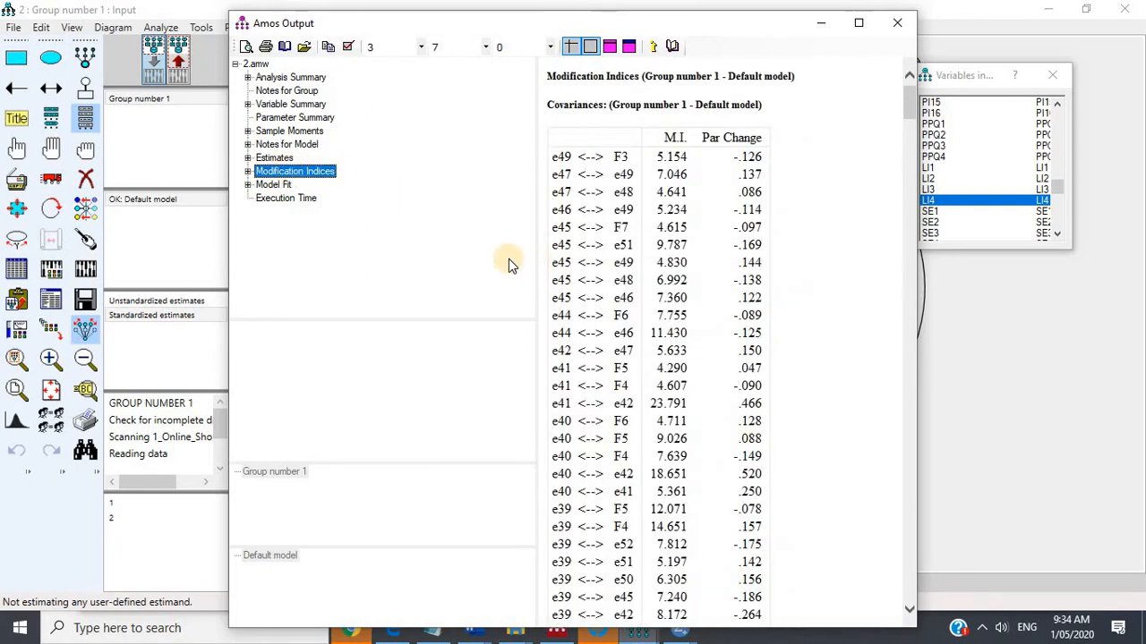
scroll(716, 333, "down", 12)
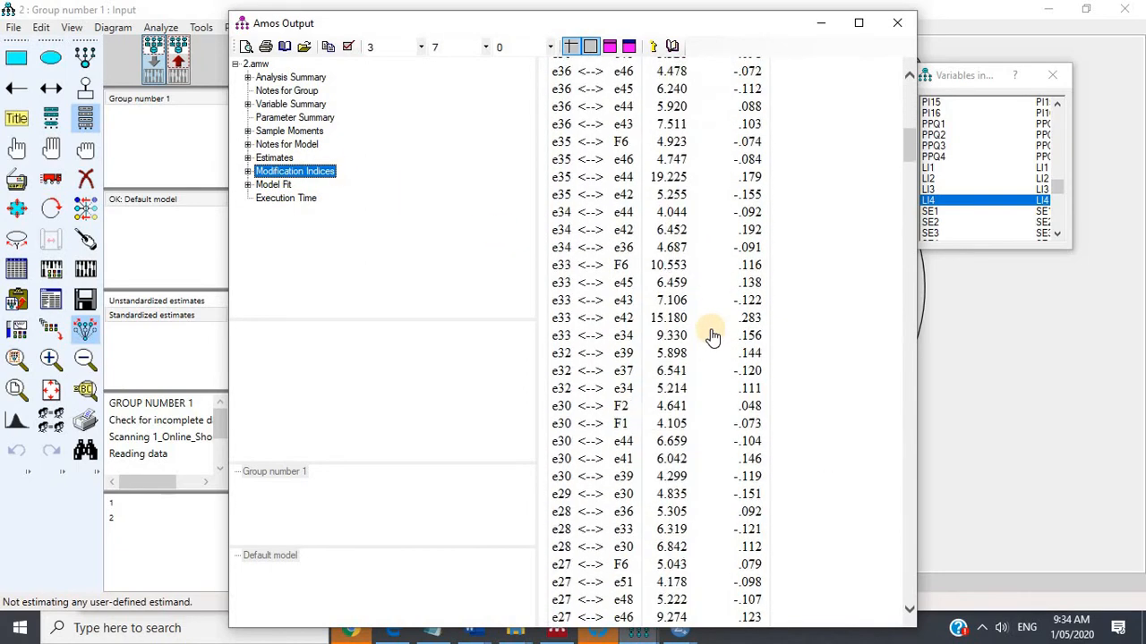
scroll(712, 335, "down", 20)
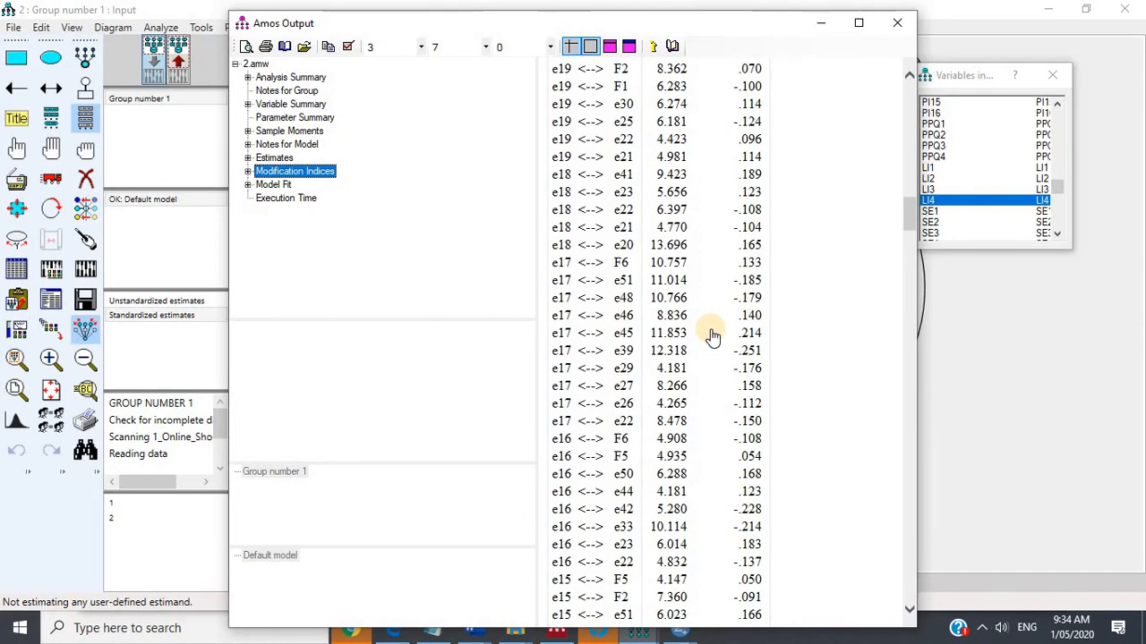
scroll(712, 336, "down", 15)
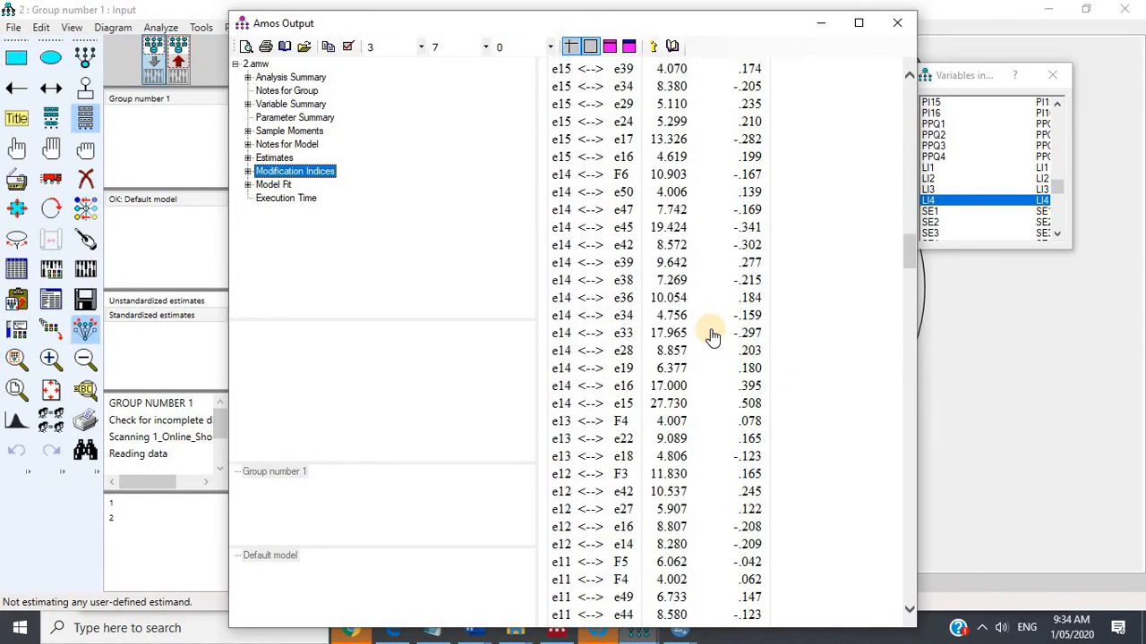
scroll(652, 258, "down", 5)
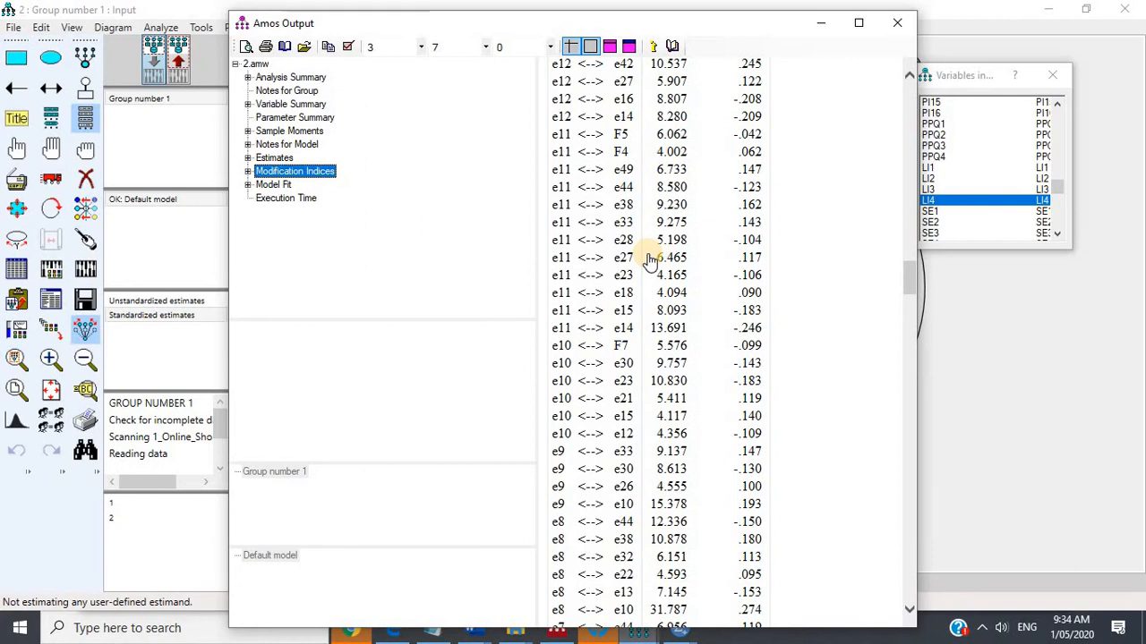
scroll(650, 258, "down", 3)
scroll(640, 439, "down", 3)
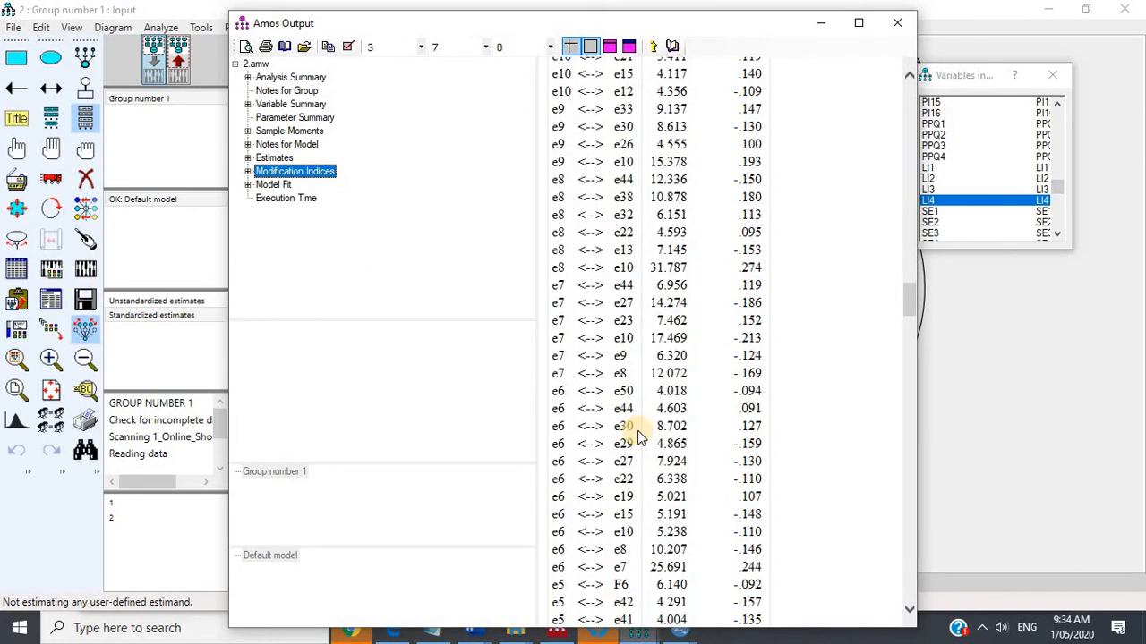
scroll(638, 436, "down", 12)
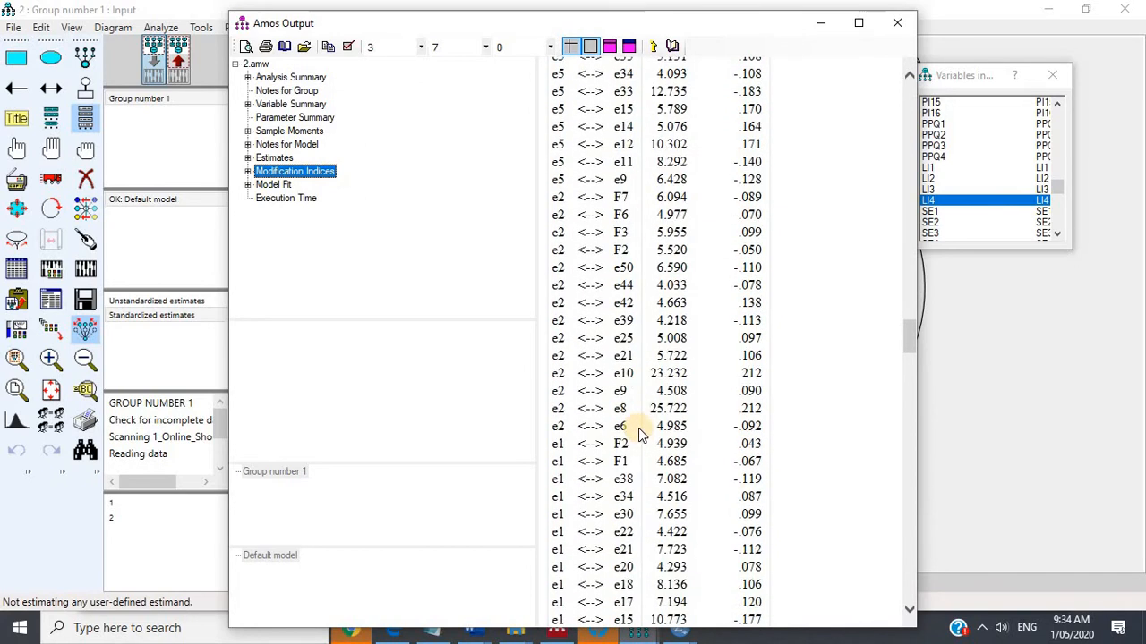
scroll(638, 428, "up", 11)
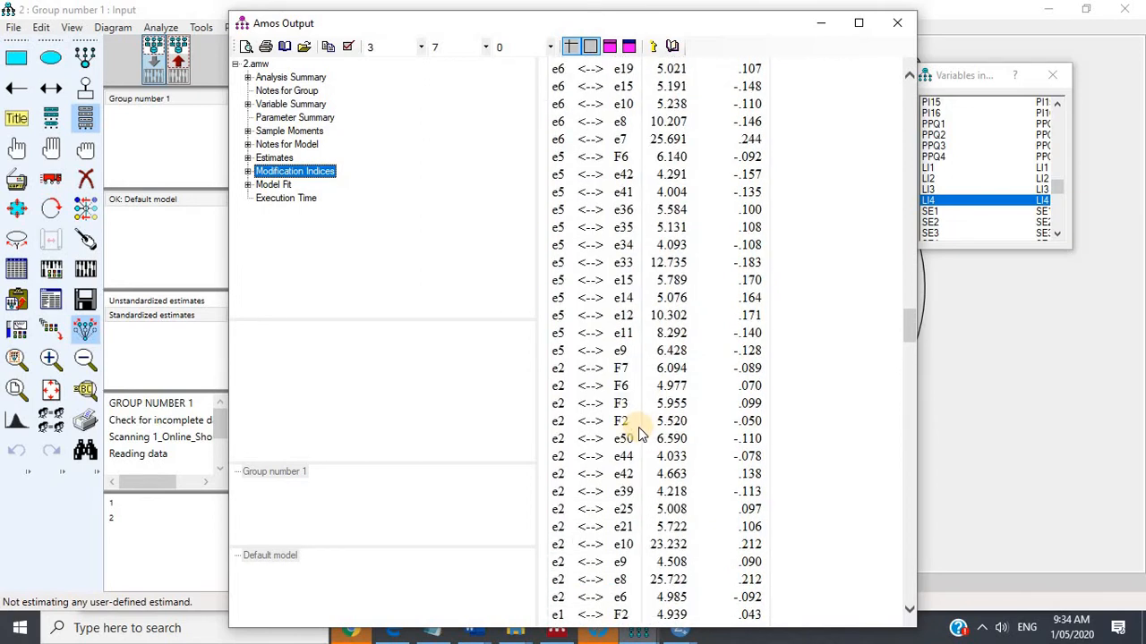
scroll(638, 426, "up", 6)
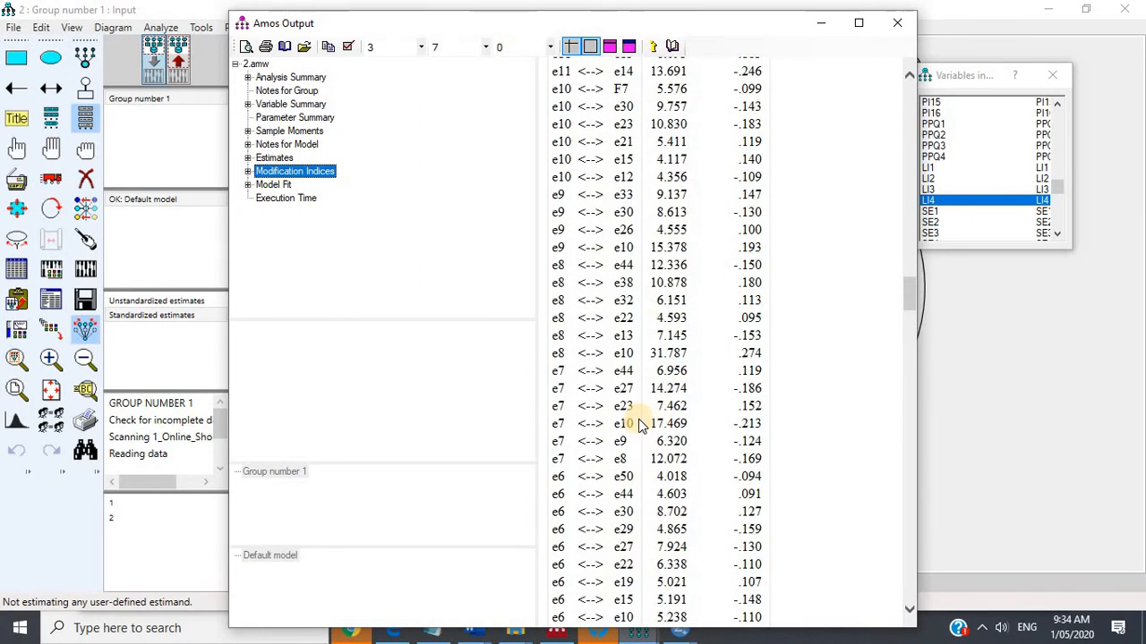
scroll(639, 418, "up", 6)
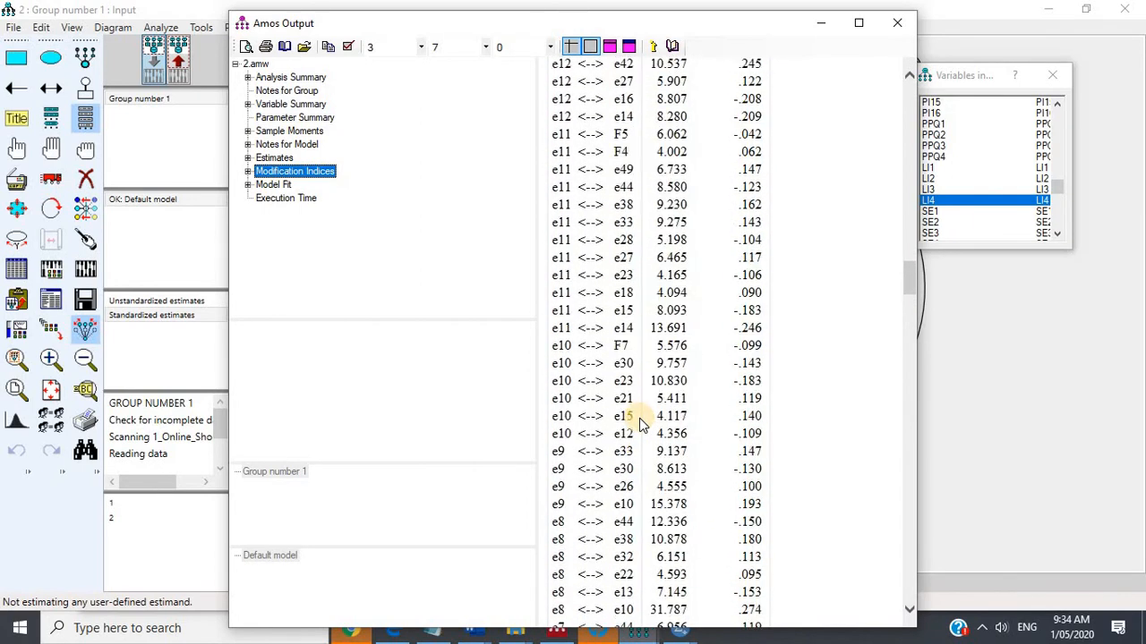
scroll(639, 418, "down", 8)
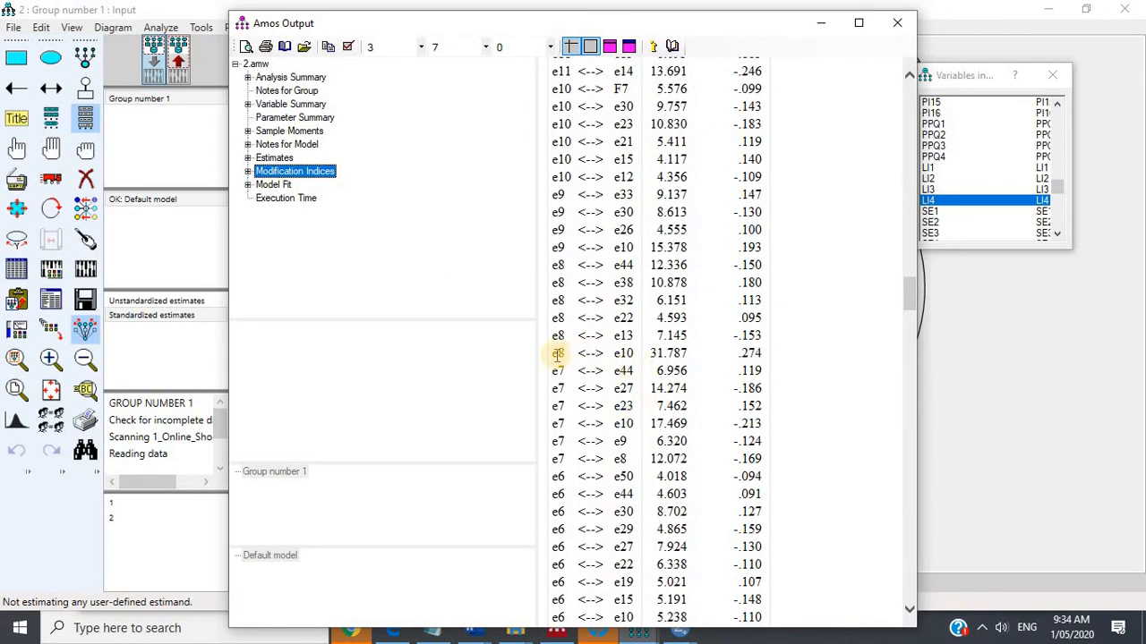
Delete error term e8 and its indicator SI10 from construct F1 in the path diagram.
left_click(1003, 375)
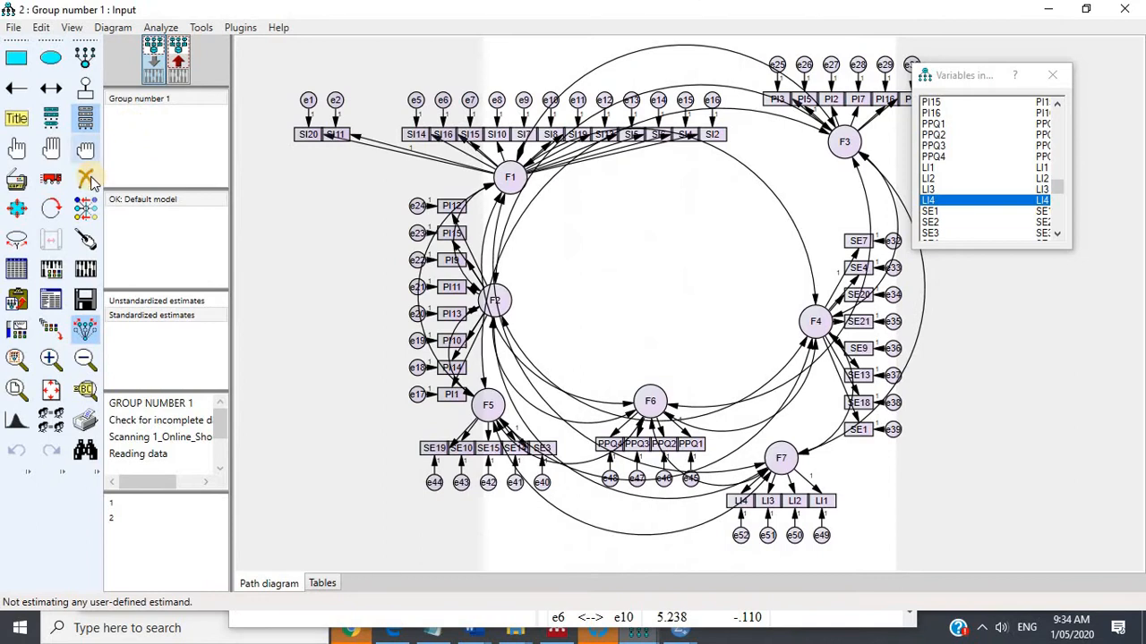
left_click(85, 179)
left_click(496, 101)
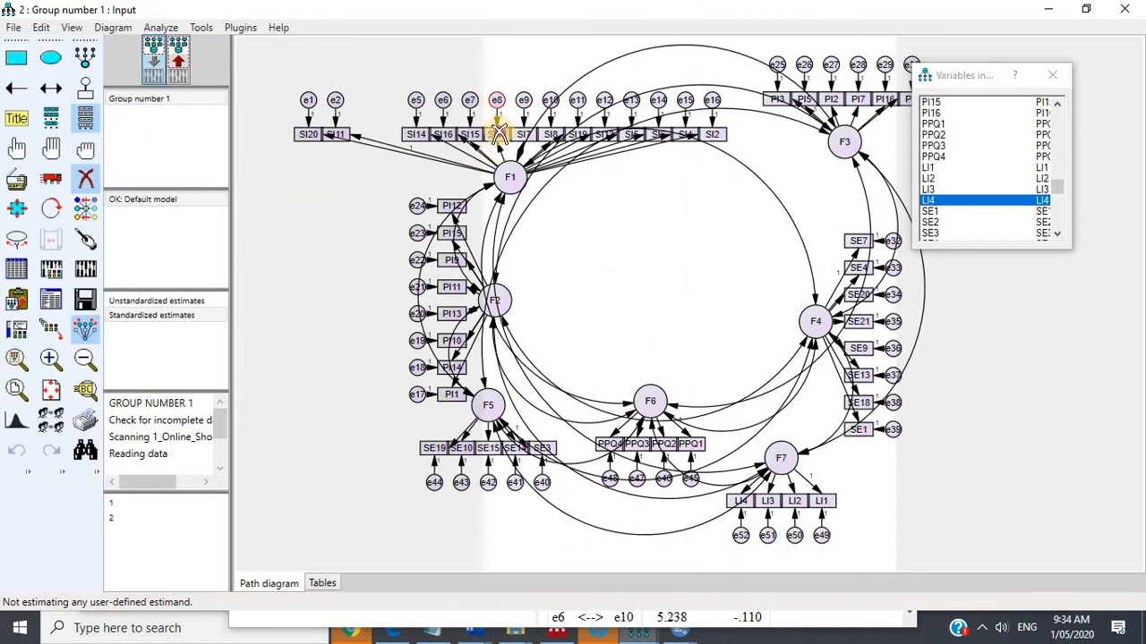
left_click(497, 134)
Recalculate the estimates without SI10 and show the Model Fit summary in the text output.
left_click(85, 268)
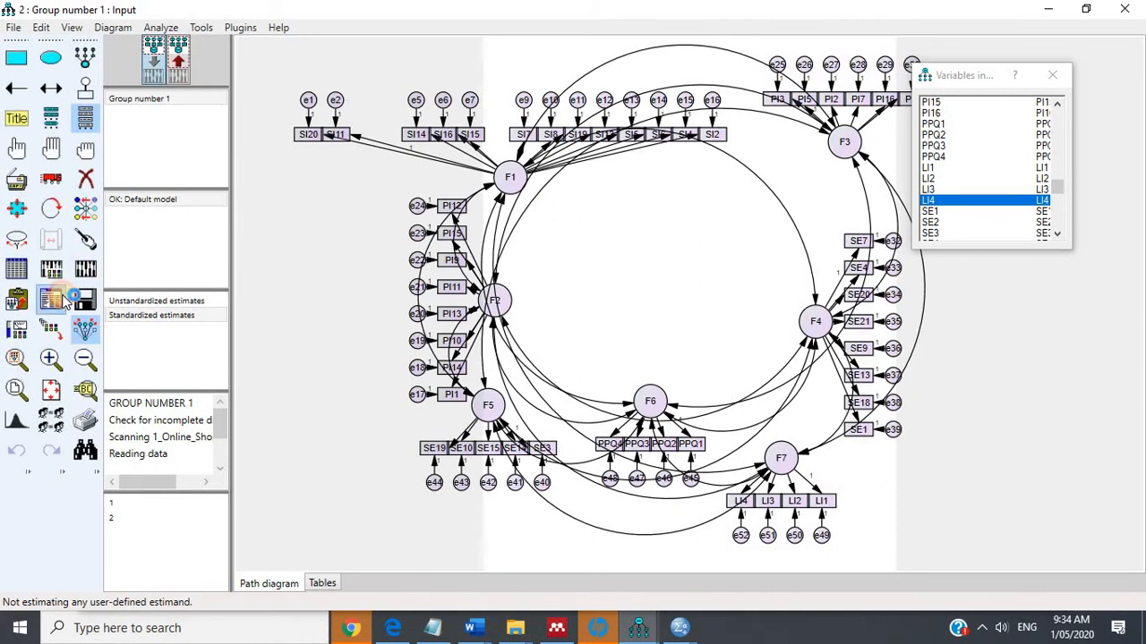
left_click(64, 302)
left_click(273, 184)
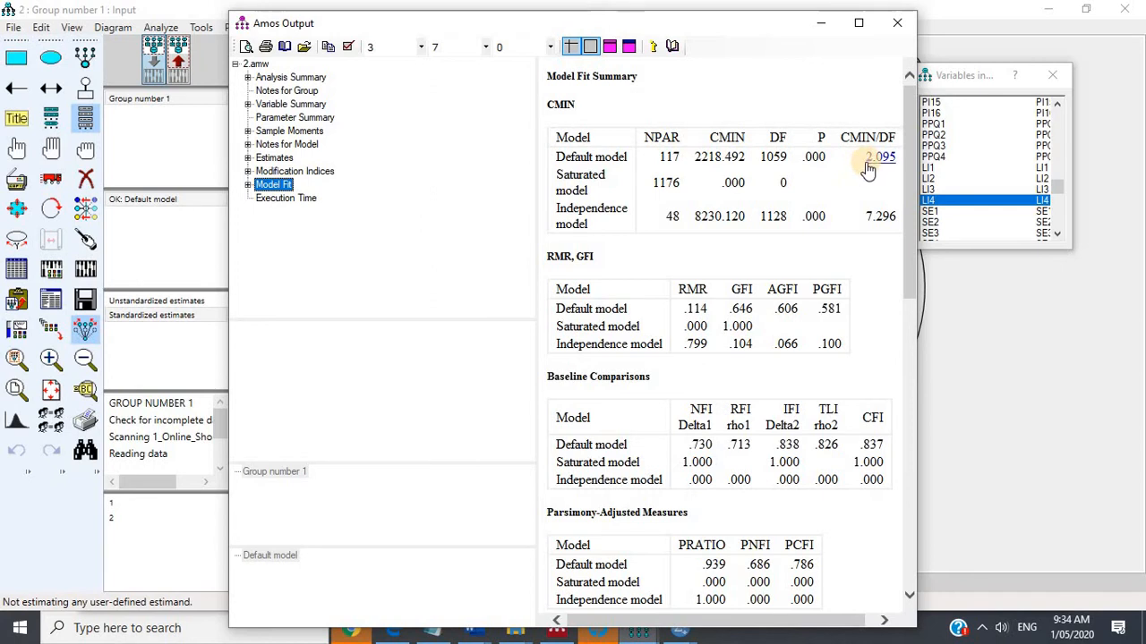
Examine the updated covariance modification indices for error-term pairs with high M.I. values, through to the end of the e1 rows.
left_click(327, 175)
scroll(653, 288, "down", 3)
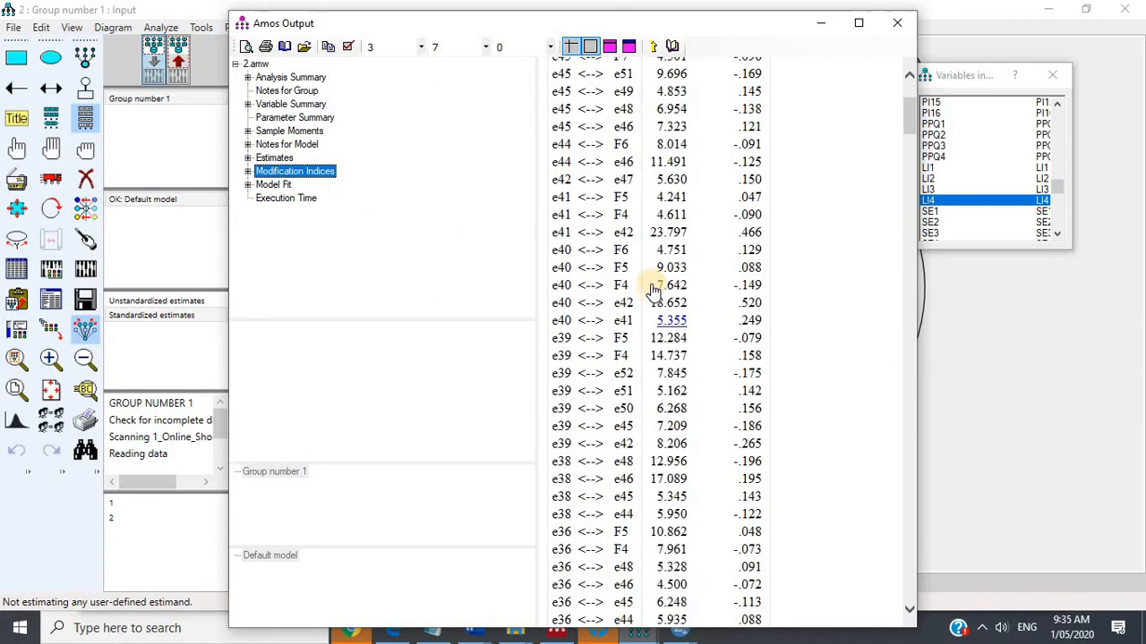
scroll(653, 289, "down", 20)
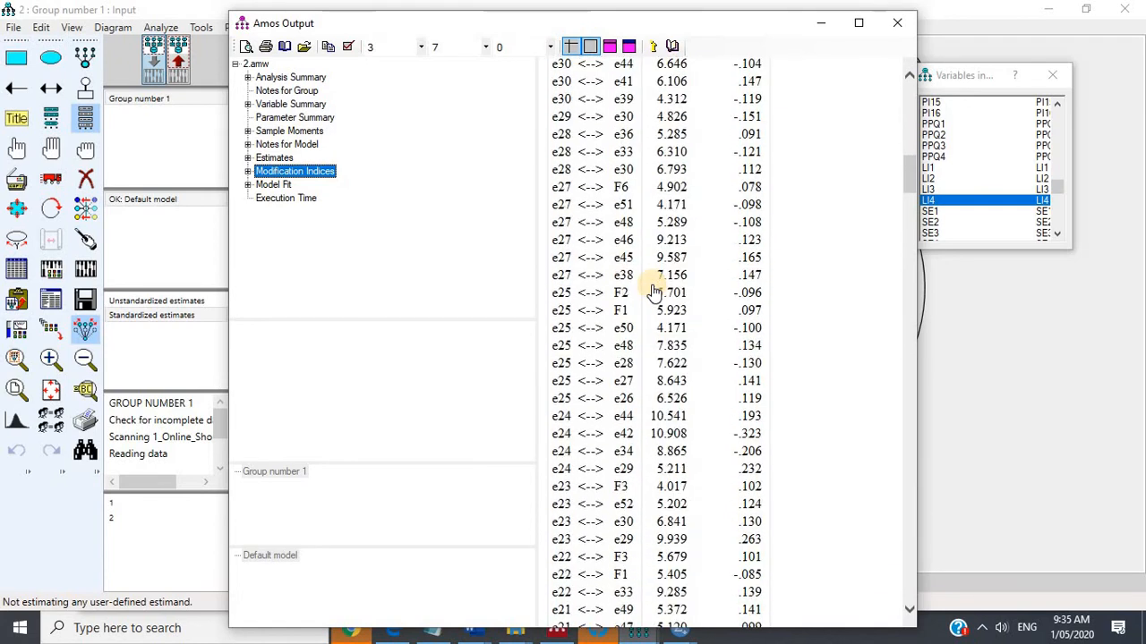
scroll(653, 291, "down", 20)
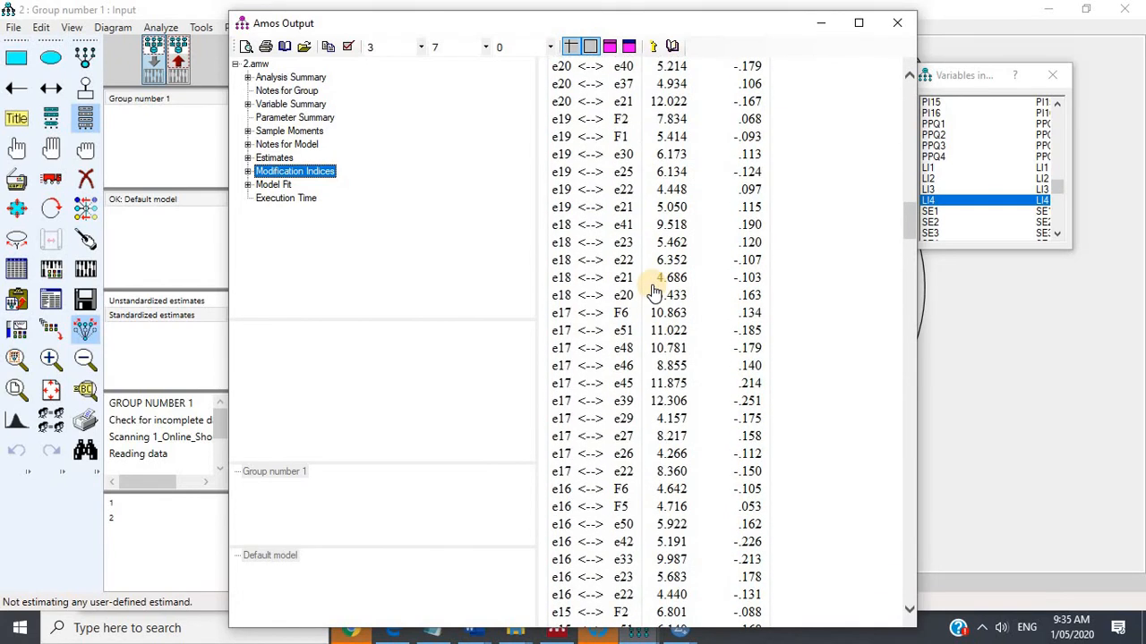
scroll(653, 291, "down", 20)
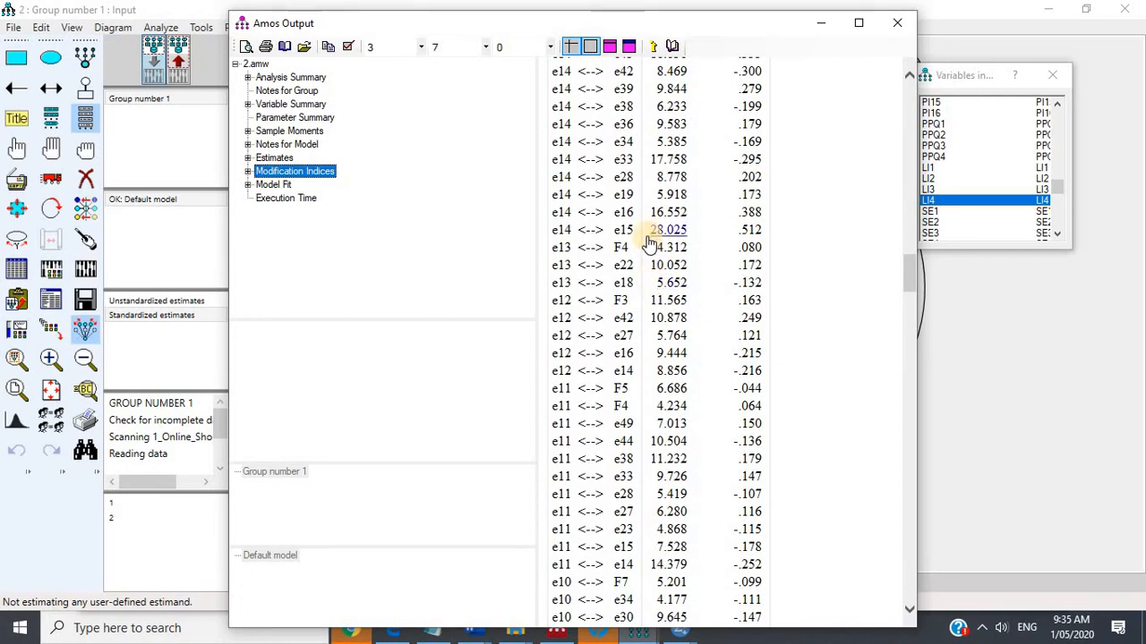
scroll(651, 241, "down", 20)
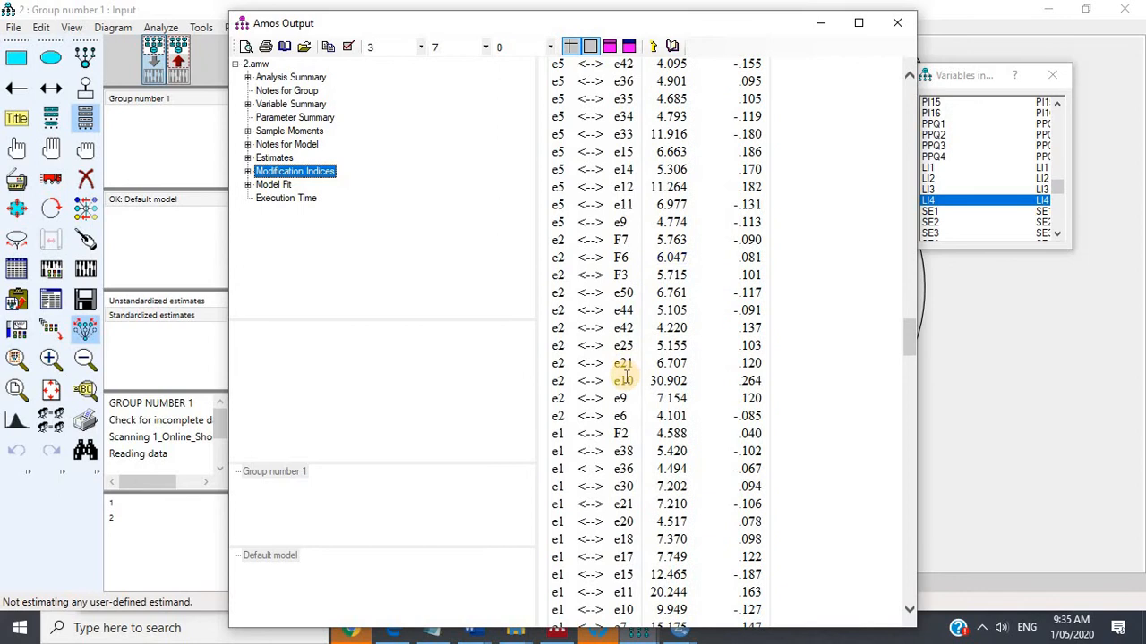
scroll(624, 376, "down", 3)
scroll(616, 319, "up", 2)
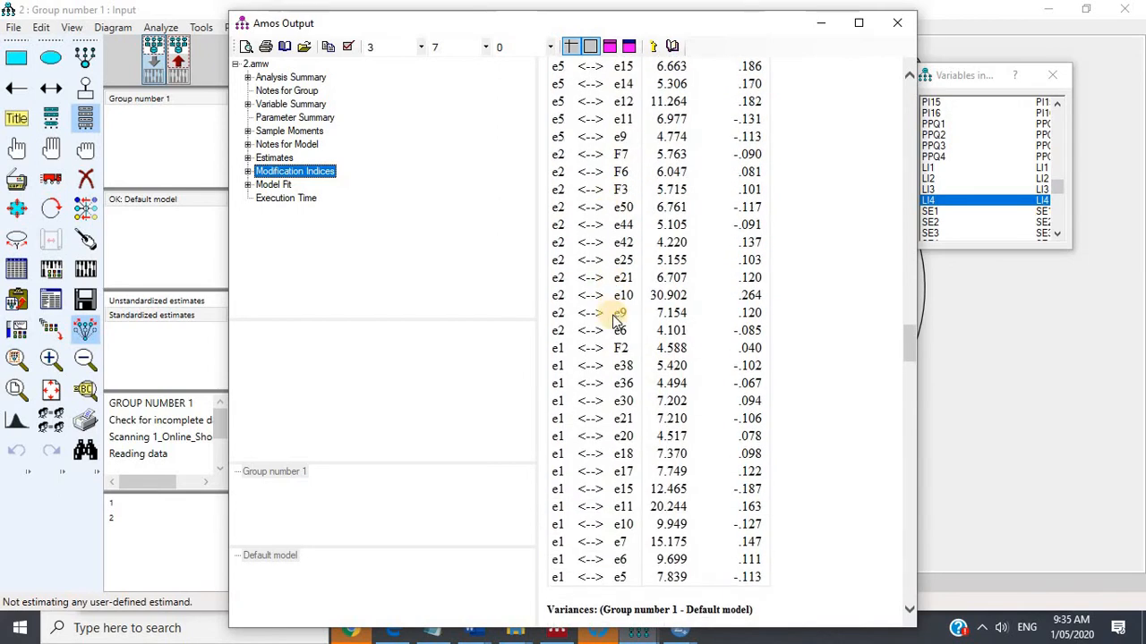
Delete error term e2 and its indicator SI11 from construct F1 in the path diagram.
left_click(940, 376)
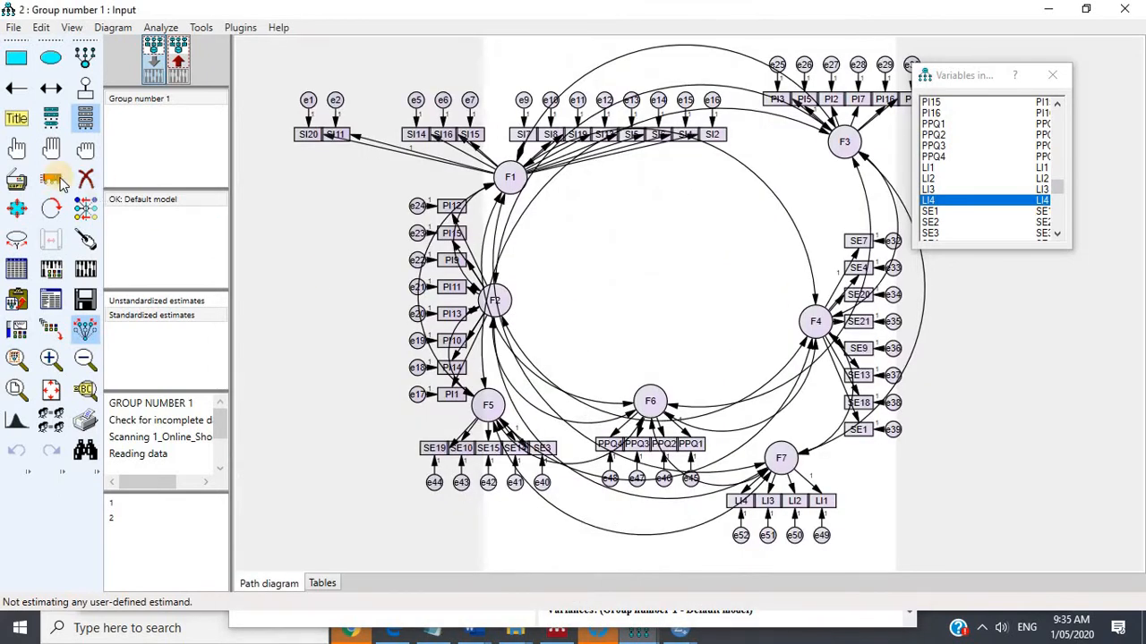
left_click(85, 179)
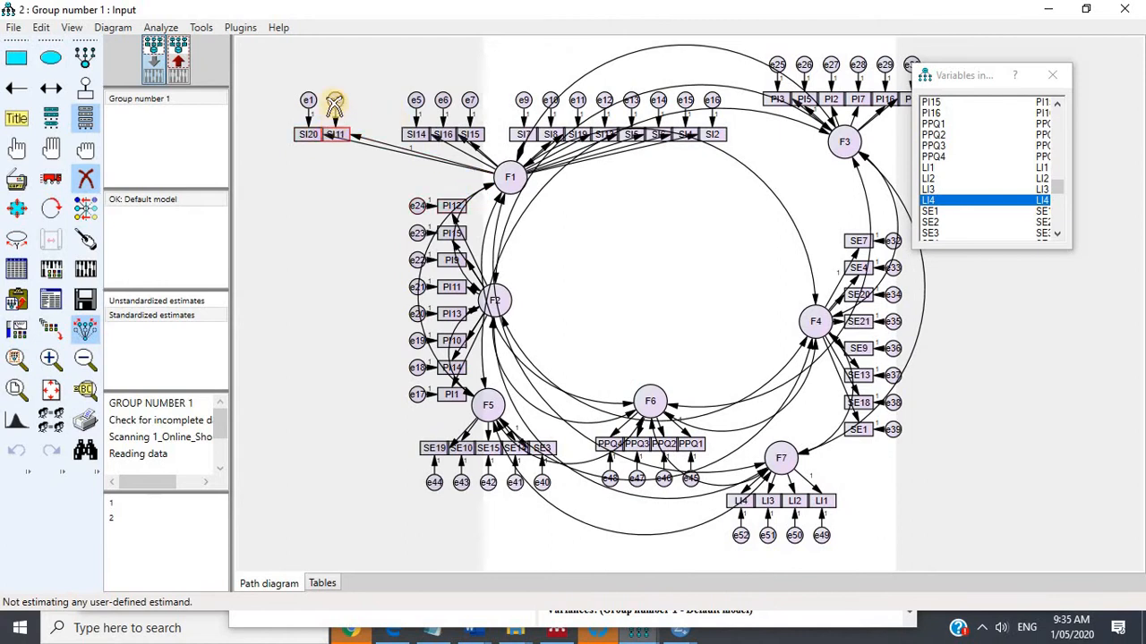
left_click(334, 101)
left_click(341, 131)
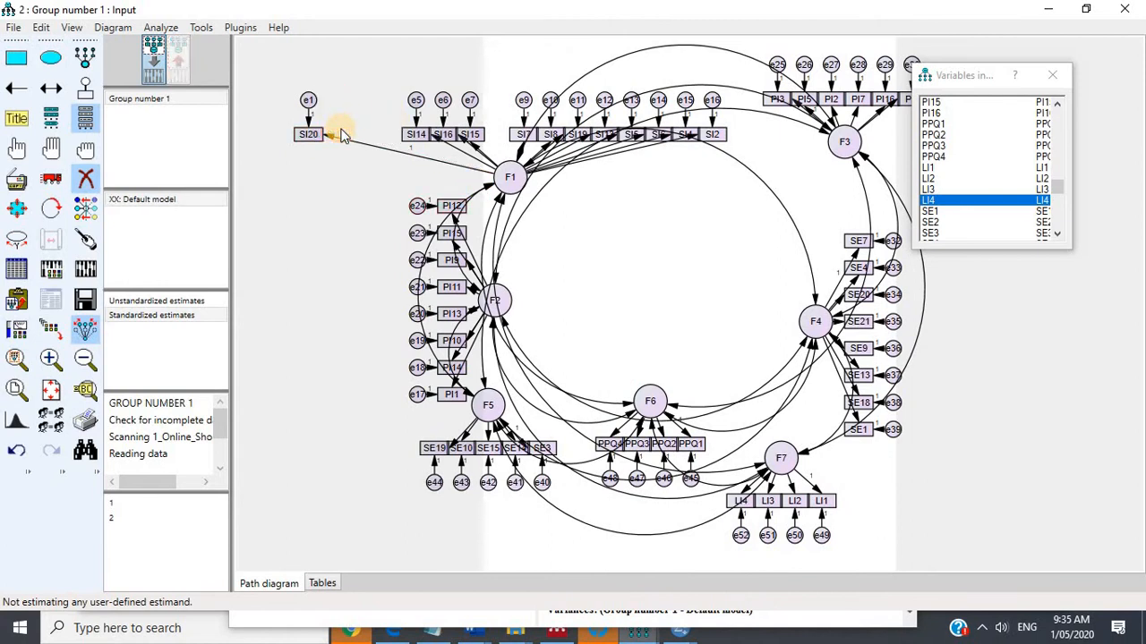
Recalculate the estimates without SI11 and show the Model Fit summary in the text output.
left_click(86, 265)
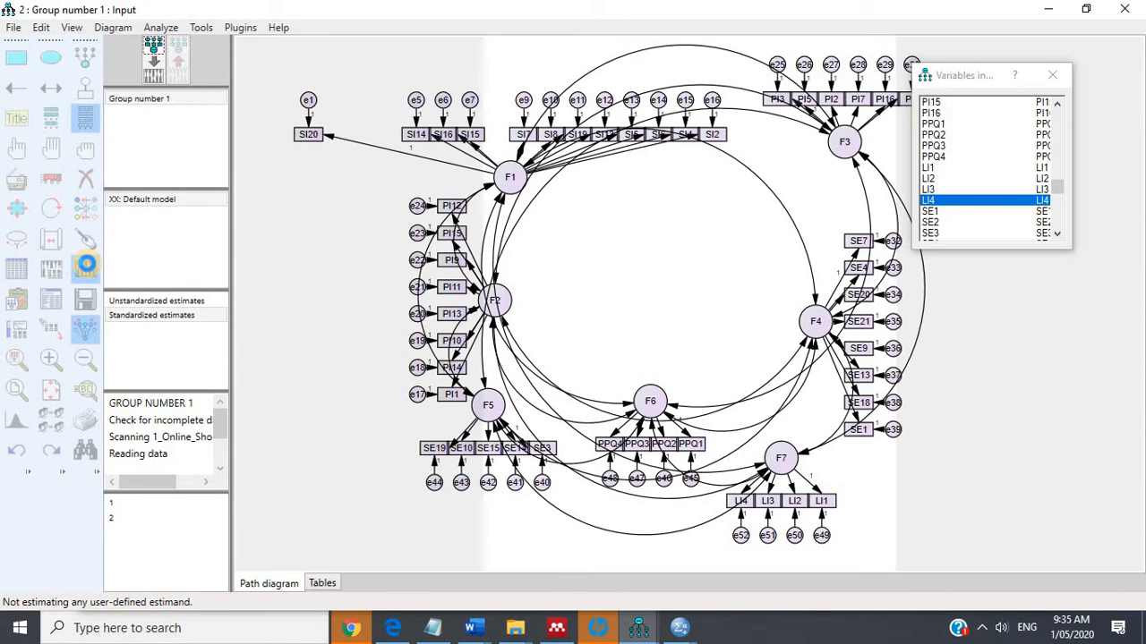
left_click(51, 300)
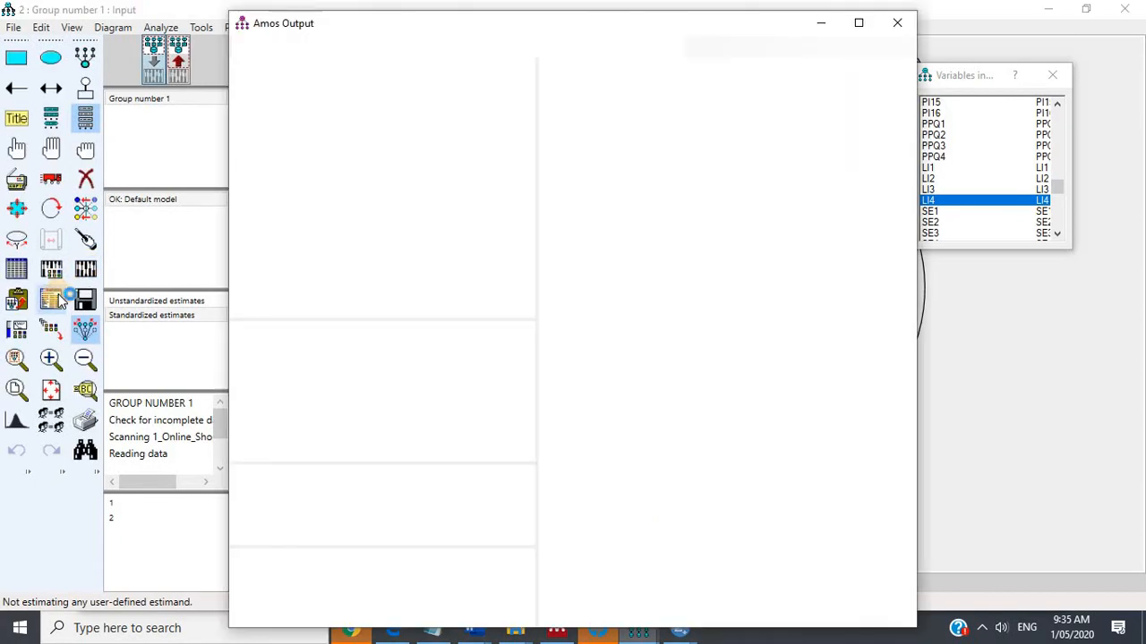
left_click(271, 185)
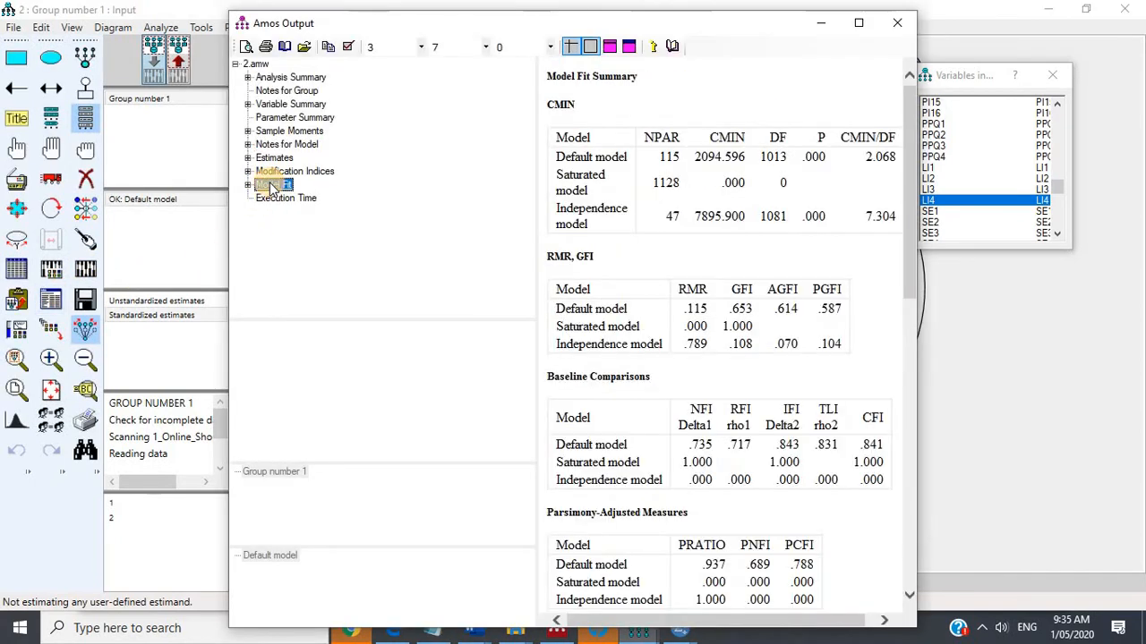
Examine the recalculated covariance modification indices for high M.I. values, down to the e14 and e11 rows.
left_click(278, 171)
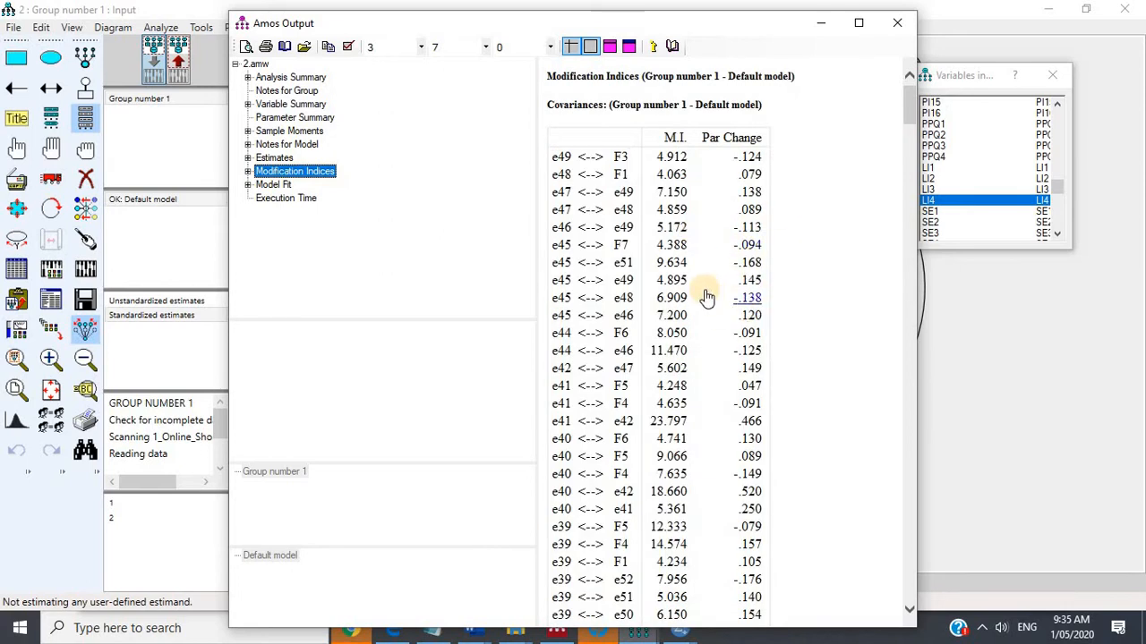
scroll(689, 282, "down", 3)
scroll(667, 259, "down", 20)
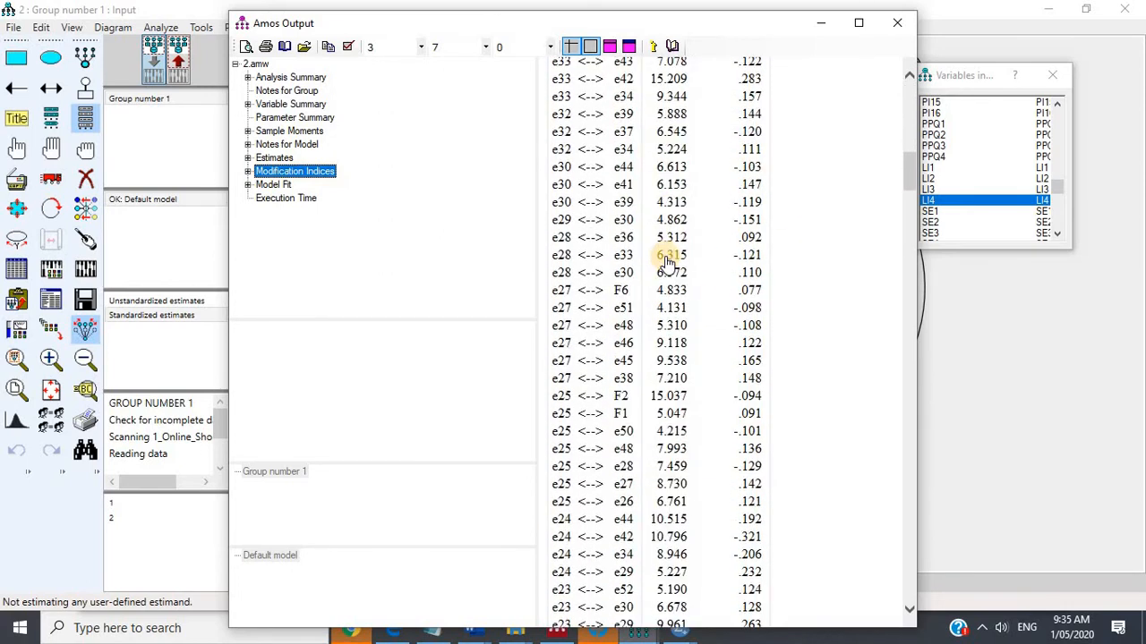
scroll(667, 262, "down", 17)
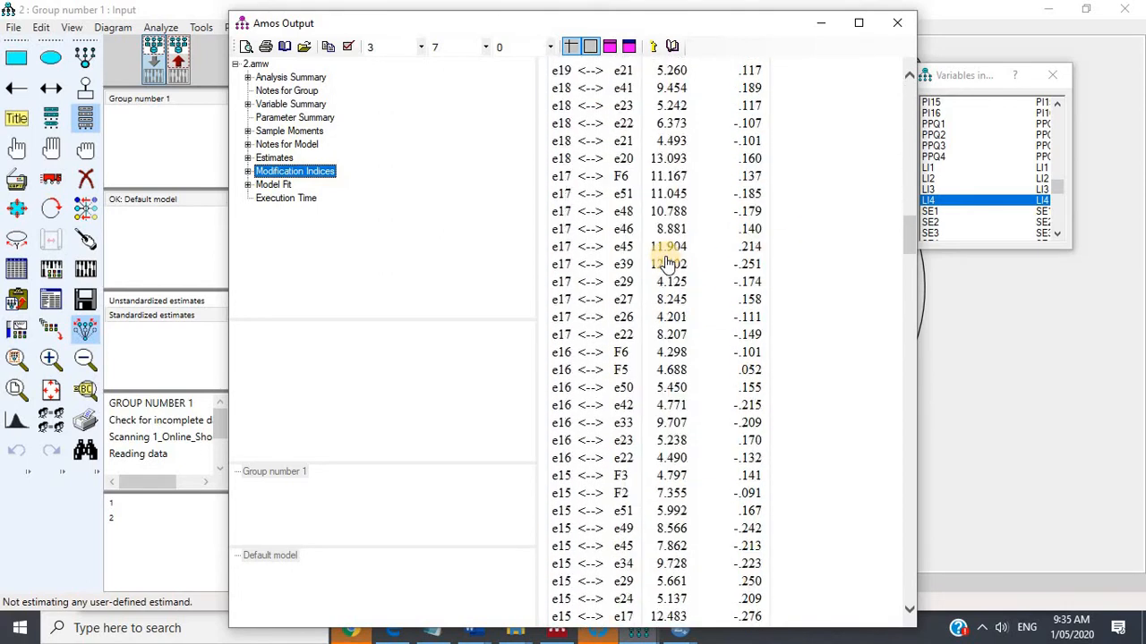
scroll(667, 260, "down", 4)
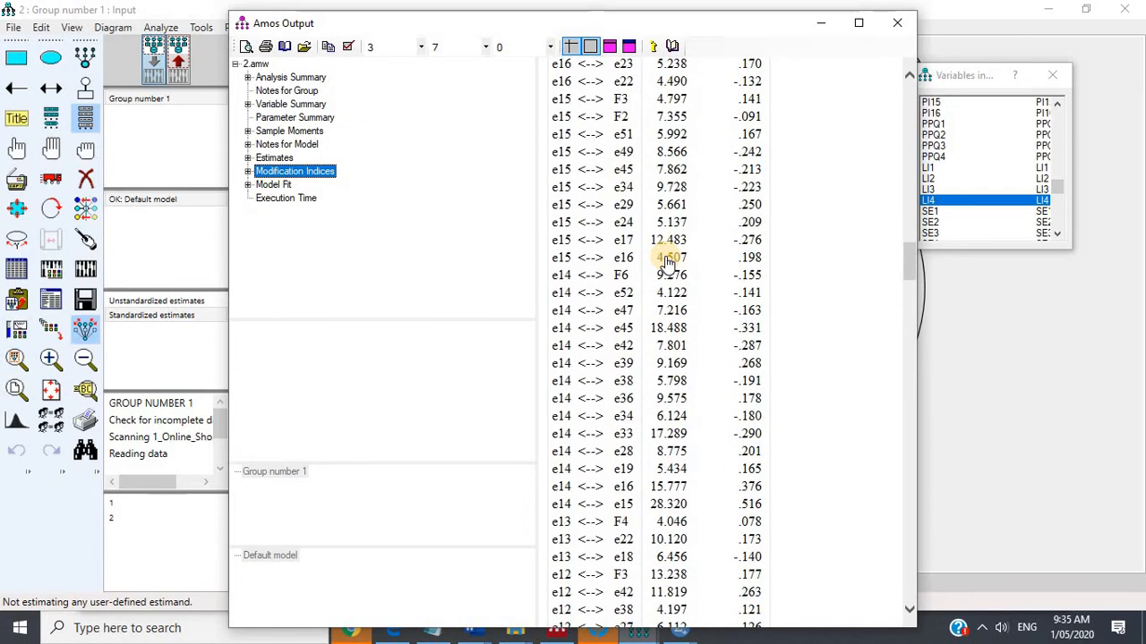
scroll(670, 269, "down", 3)
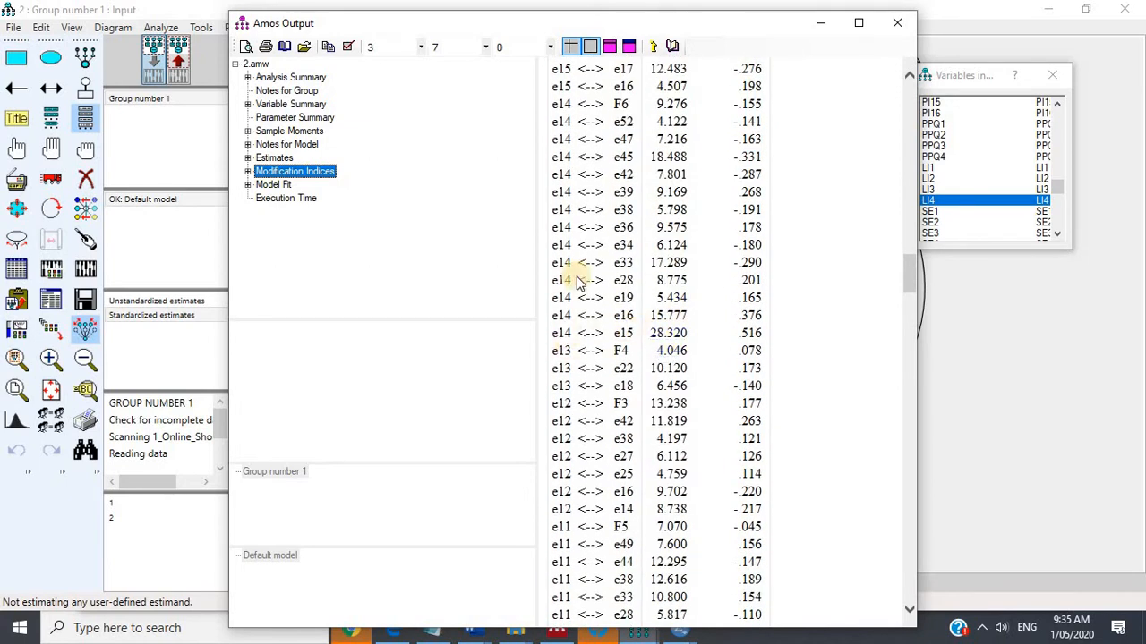
Delete error term e14 and its indicator from construct F1 in the path diagram.
left_click(1055, 430)
left_click(85, 179)
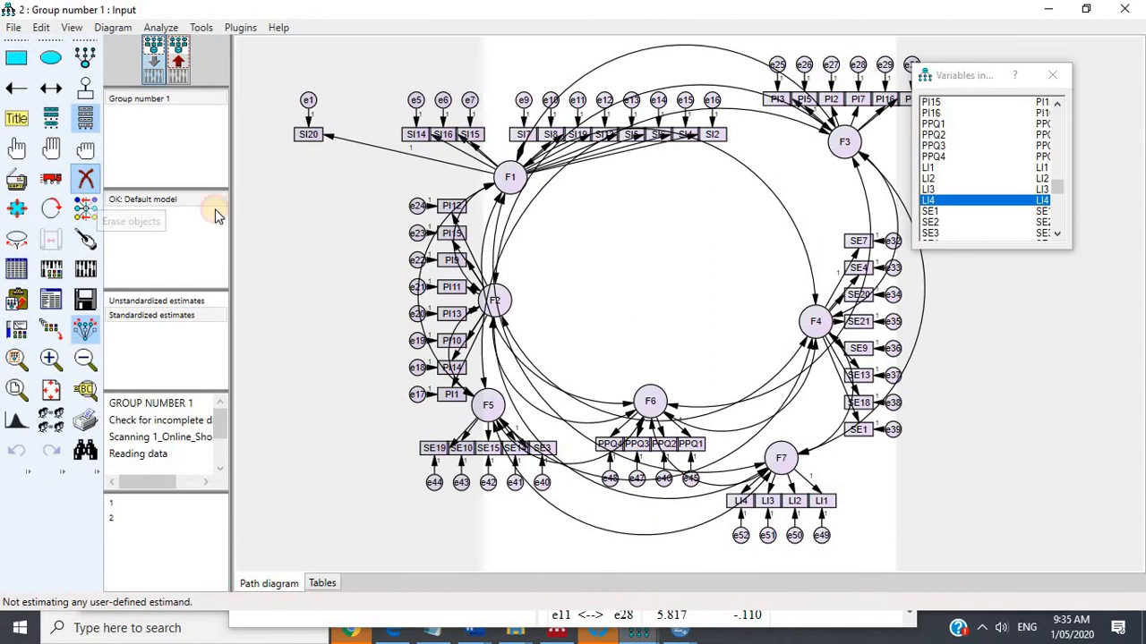
left_click(658, 100)
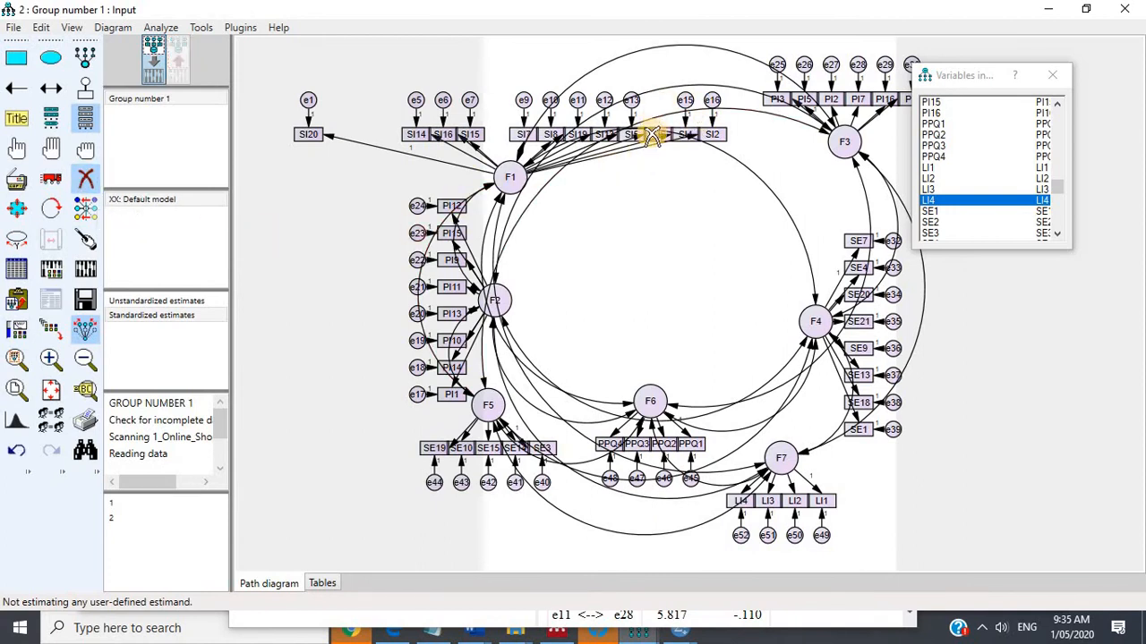
left_click(653, 134)
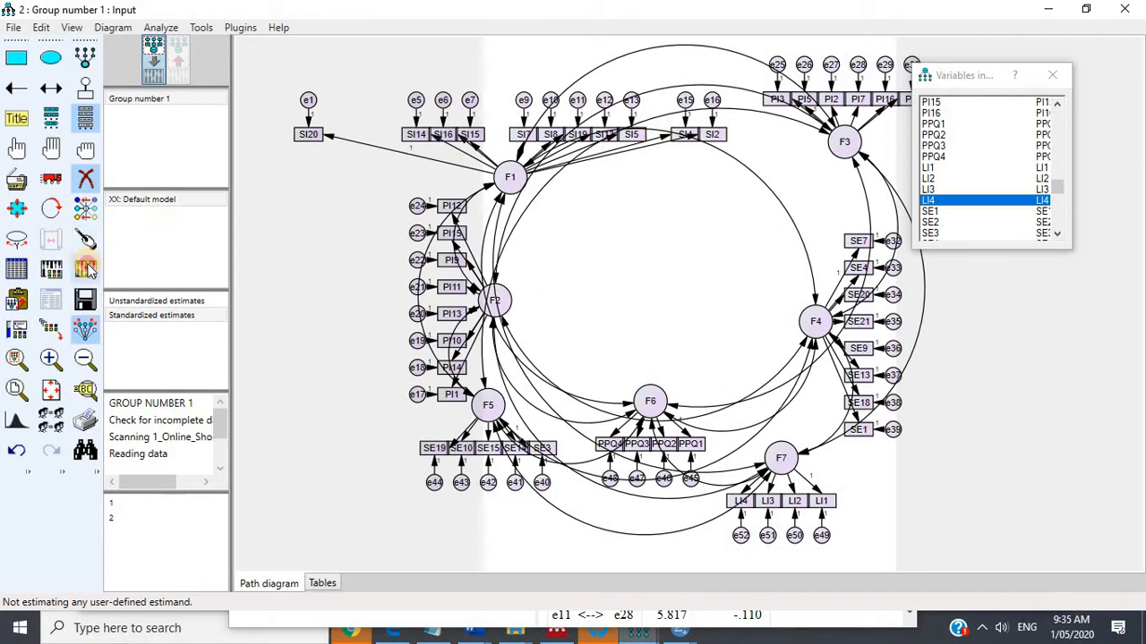
Recalculate the estimates without e14's indicator and show the Model Fit summary in the text output.
left_click(86, 269)
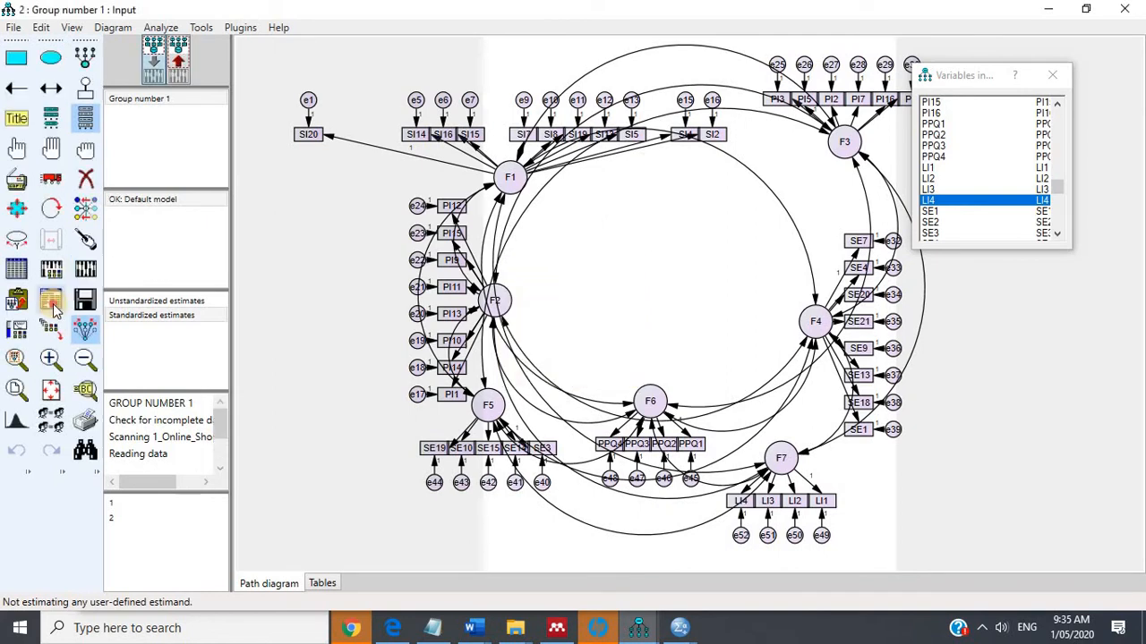
left_click(53, 306)
left_click(273, 184)
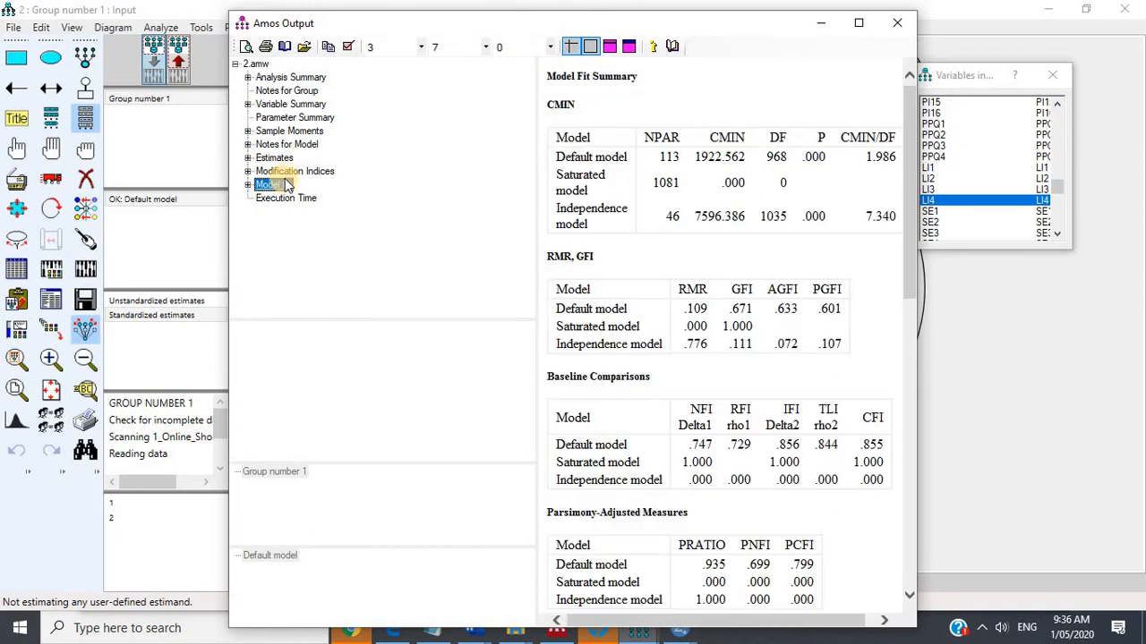
Examine the covariance modification indices for high M.I. values, down to the e9 and e6 rows.
left_click(286, 171)
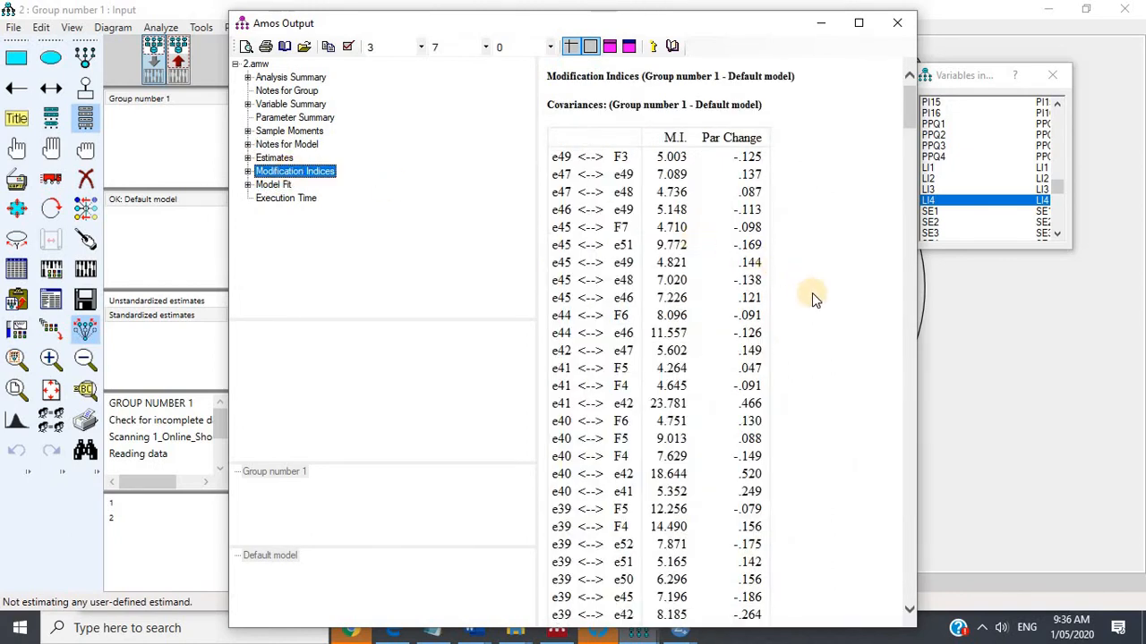
scroll(812, 293, "down", 8)
scroll(708, 295, "down", 15)
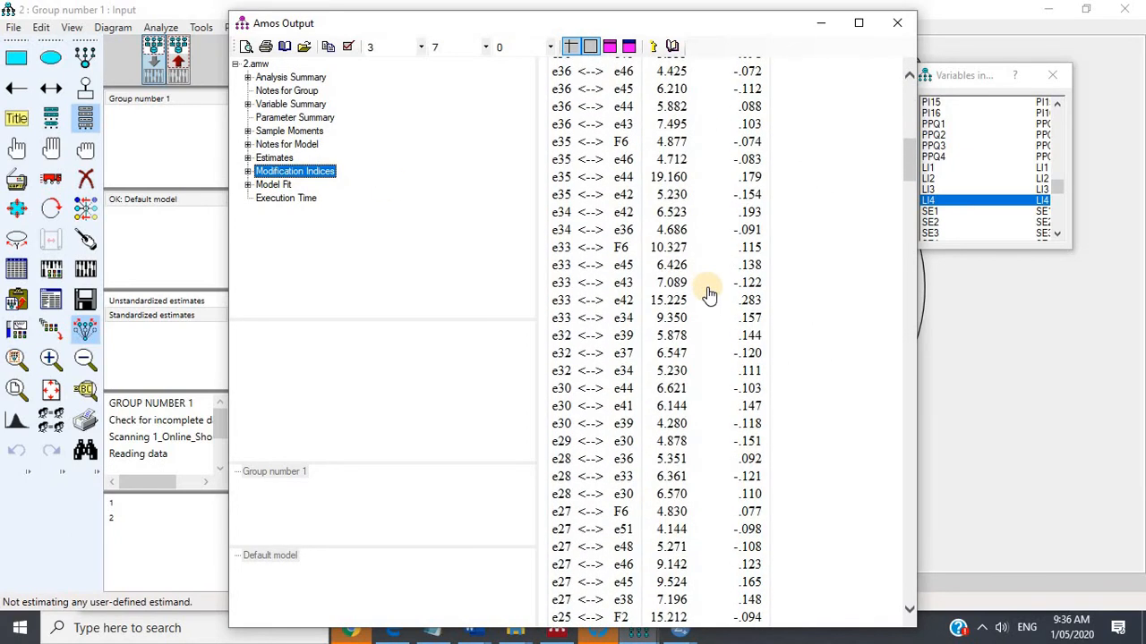
scroll(708, 295, "down", 15)
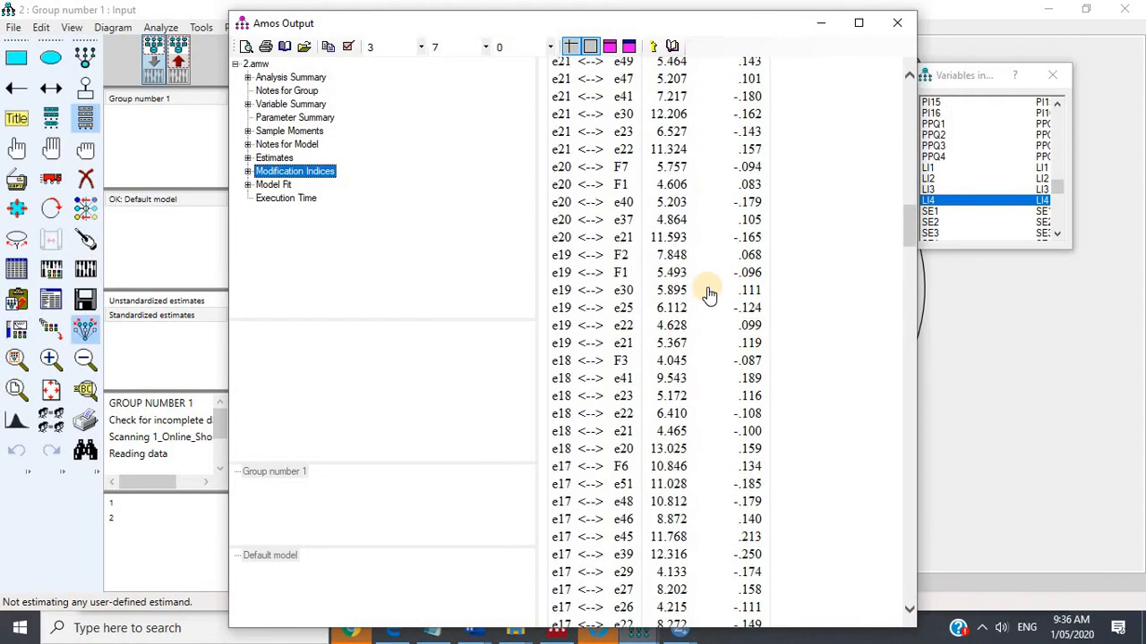
scroll(708, 296, "down", 15)
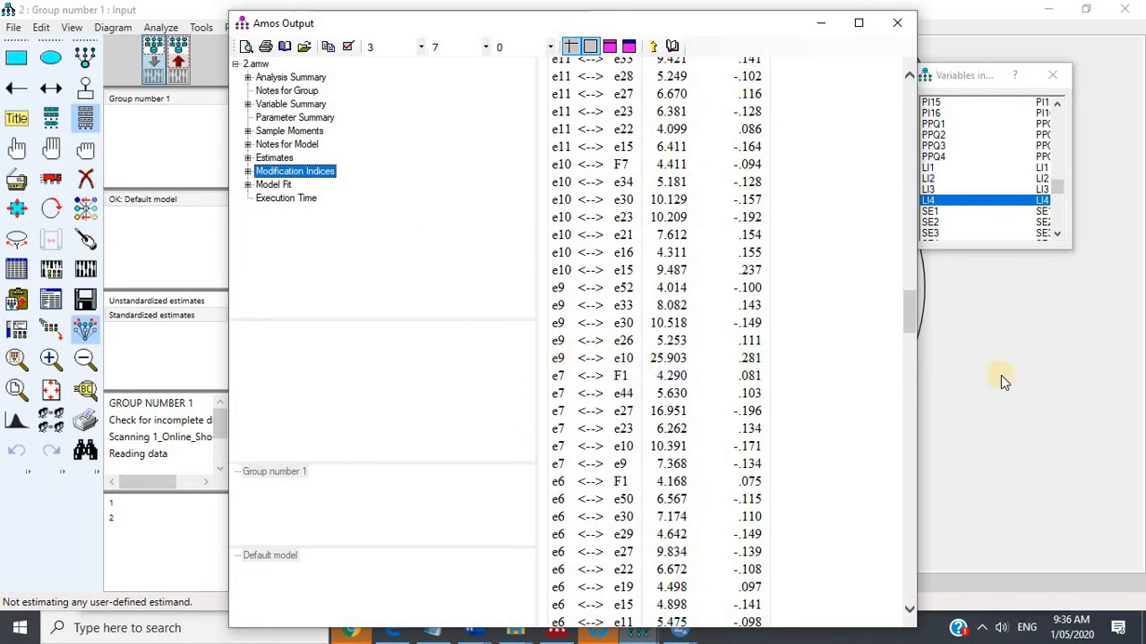
Delete error term e9 and its indicator SI7 from construct F1.
left_click(122, 178)
left_click(85, 179)
left_click(524, 100)
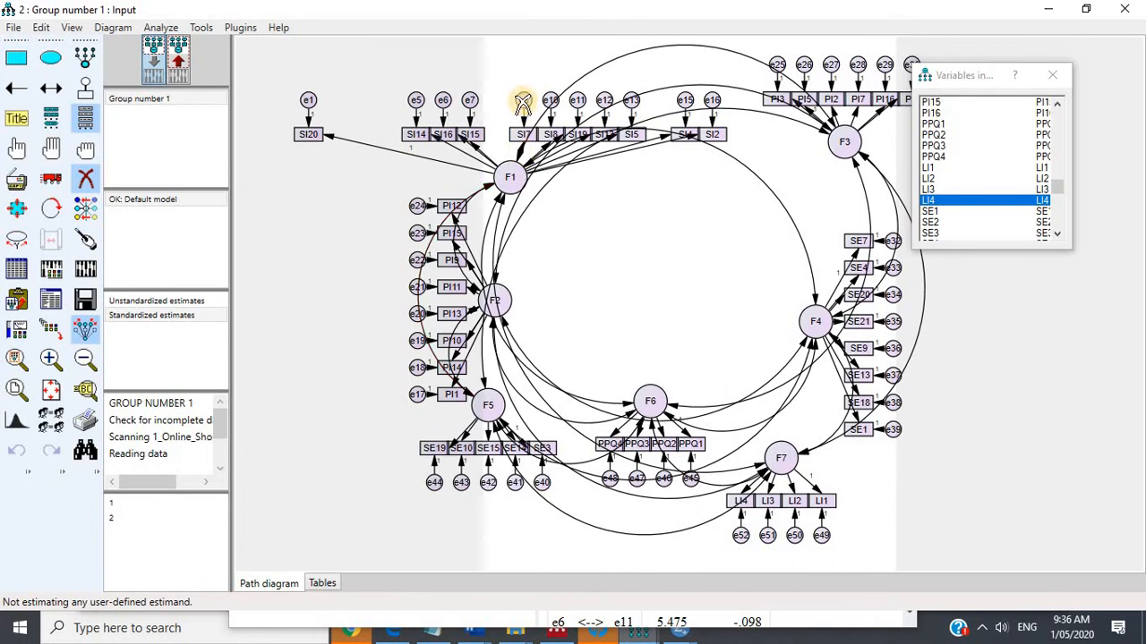
left_click(523, 134)
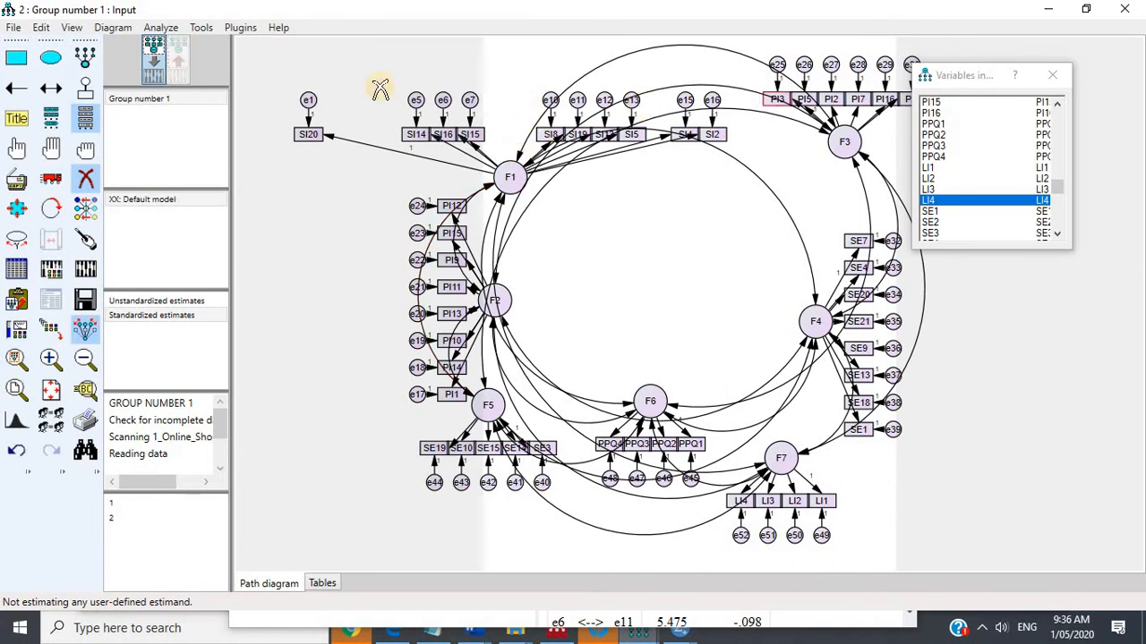
Recalculate the estimates without SI7 and show the Model Fit summary in the text output.
left_click(86, 267)
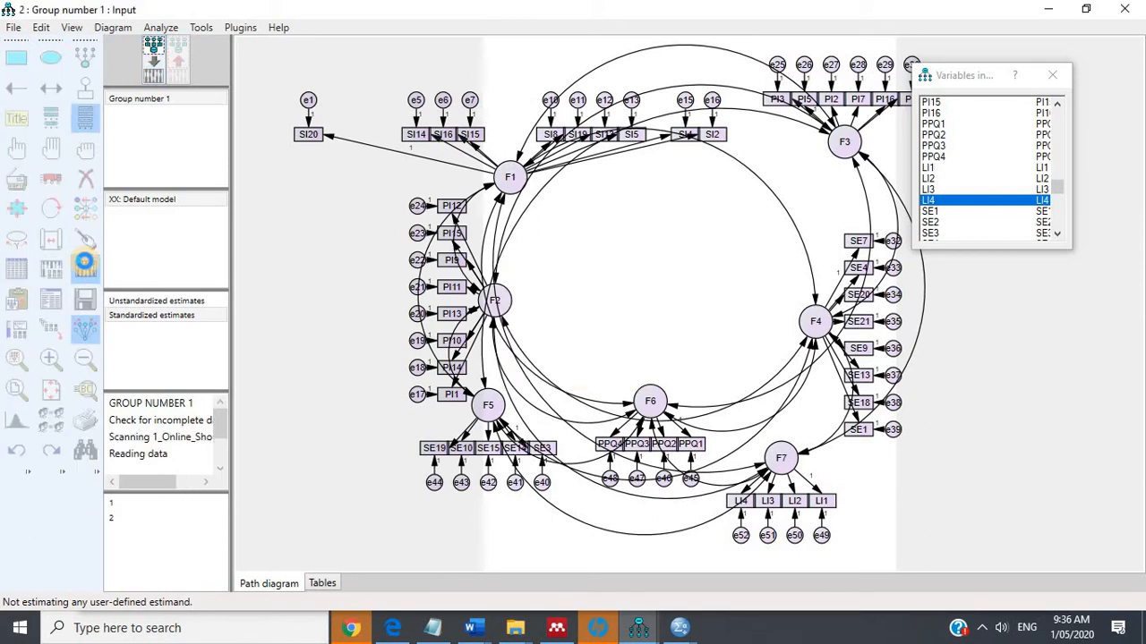
left_click(86, 269)
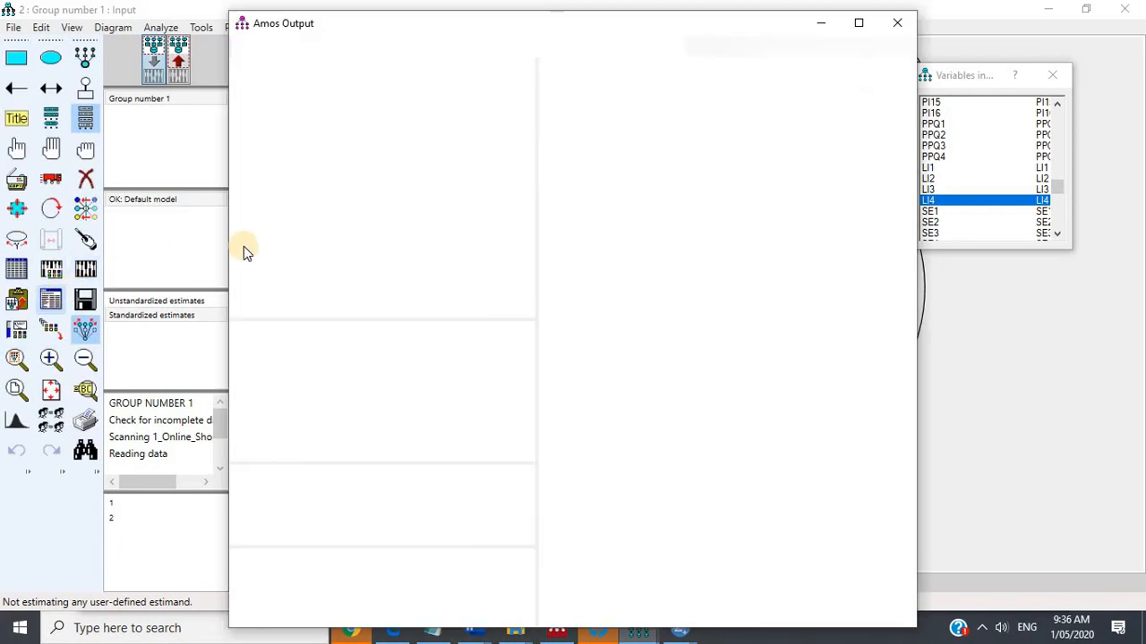
left_click(284, 185)
Examine the covariance modification indices down to the e1 rows, and return to the e41 and e40 pairs.
left_click(291, 170)
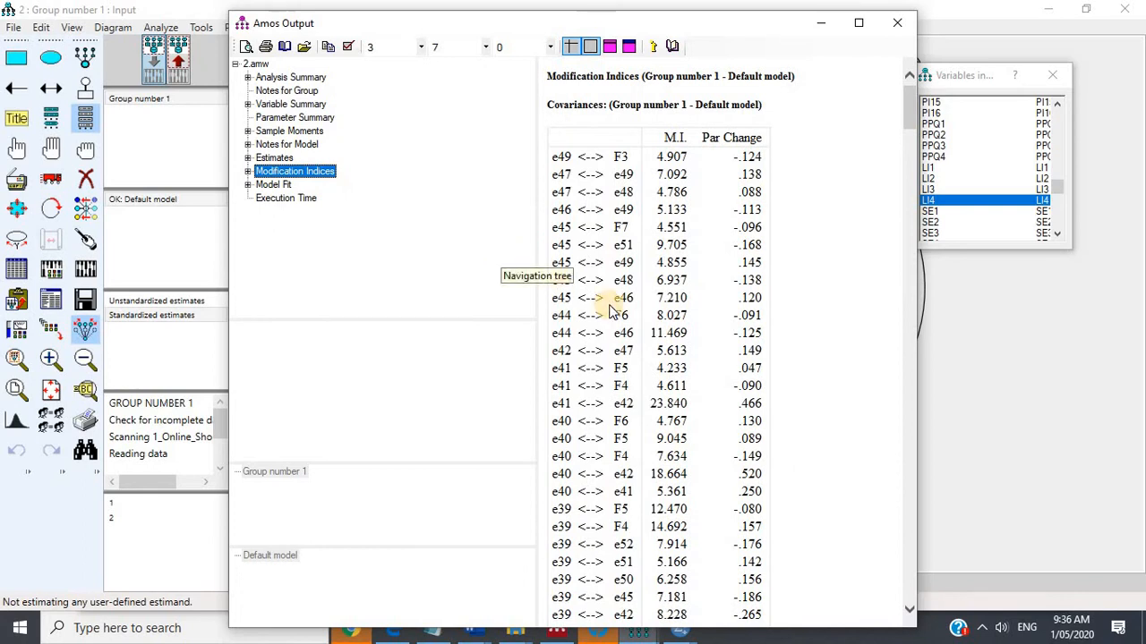
scroll(685, 319, "down", 10)
scroll(690, 319, "down", 20)
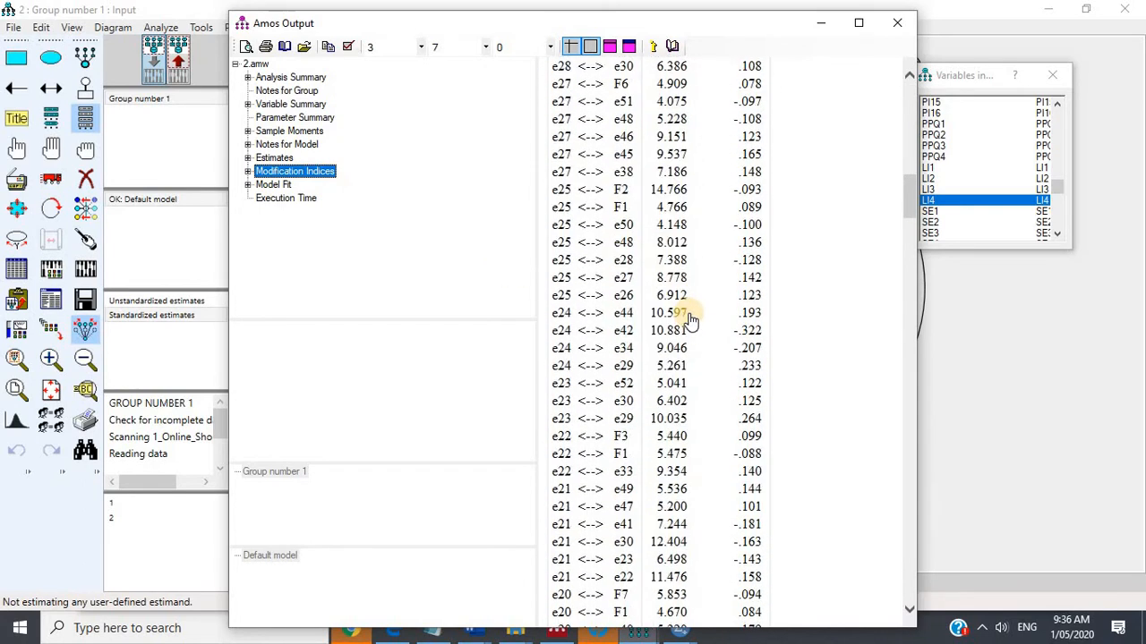
scroll(690, 319, "down", 20)
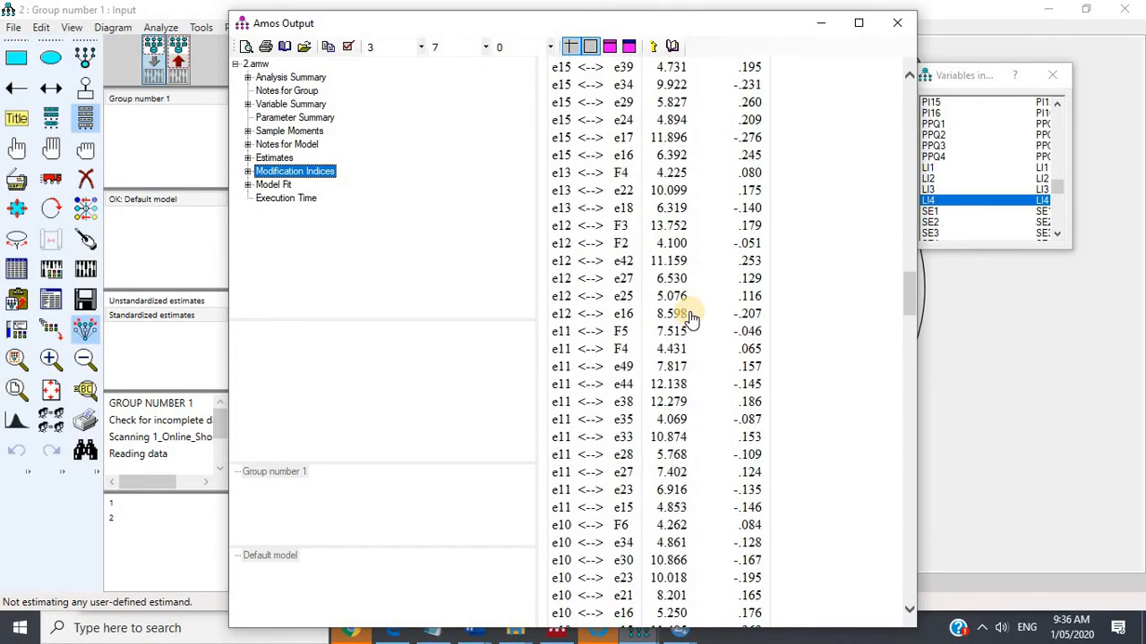
scroll(690, 319, "up", 20)
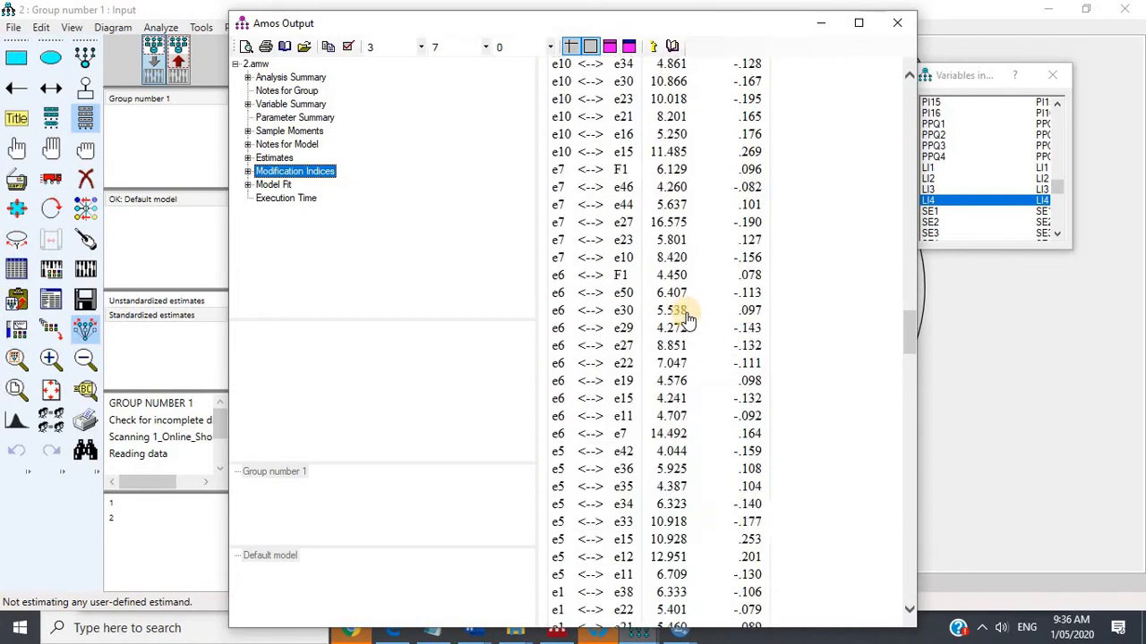
scroll(682, 322, "up", 20)
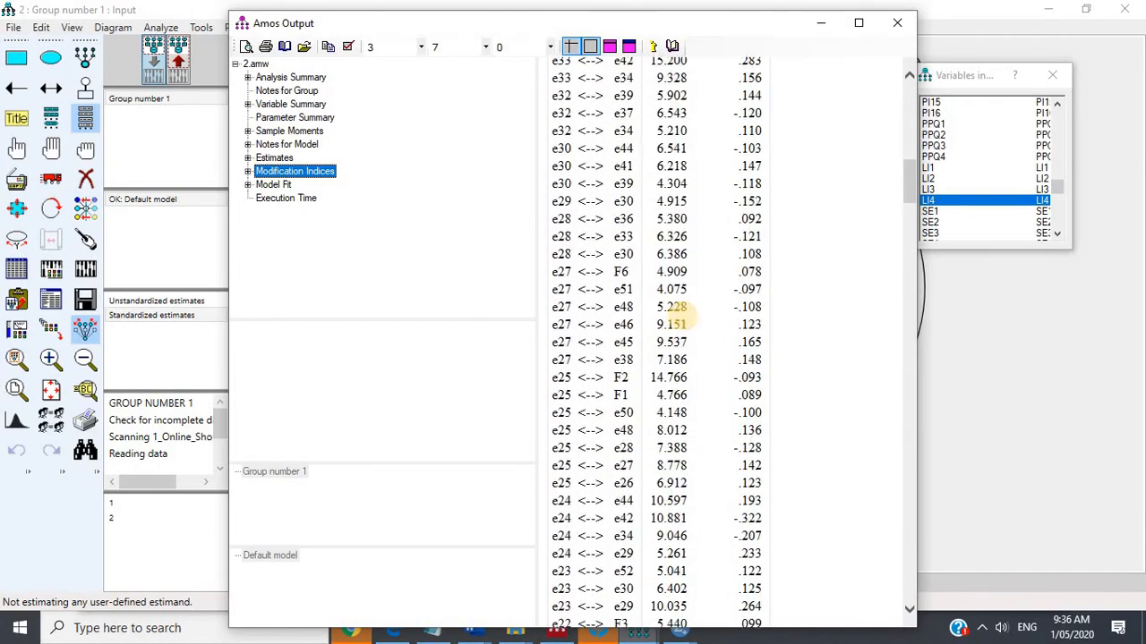
scroll(683, 324, "up", 7)
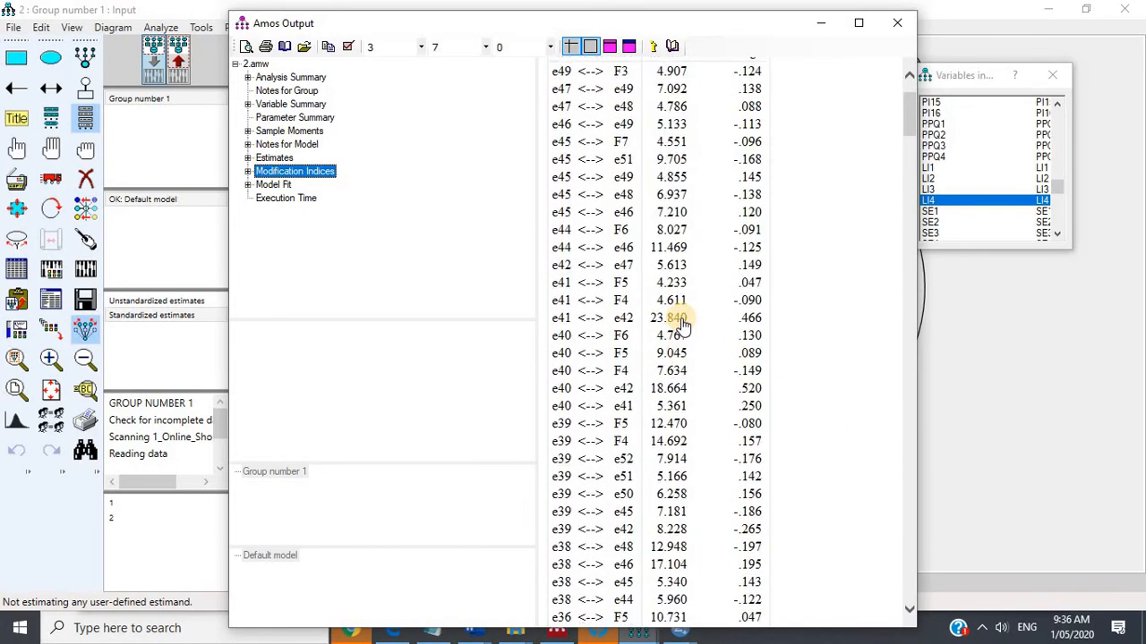
Delete error term e41 and its indicator, located between SE15 and SE3, from construct F5.
left_click(1001, 408)
left_click(85, 184)
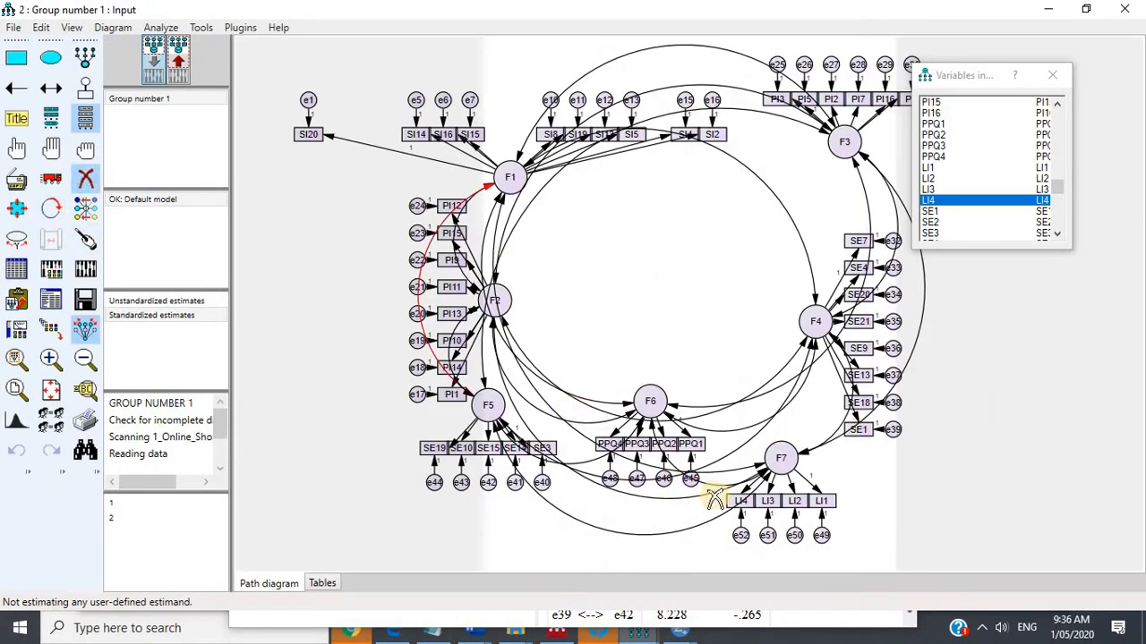
left_click(517, 481)
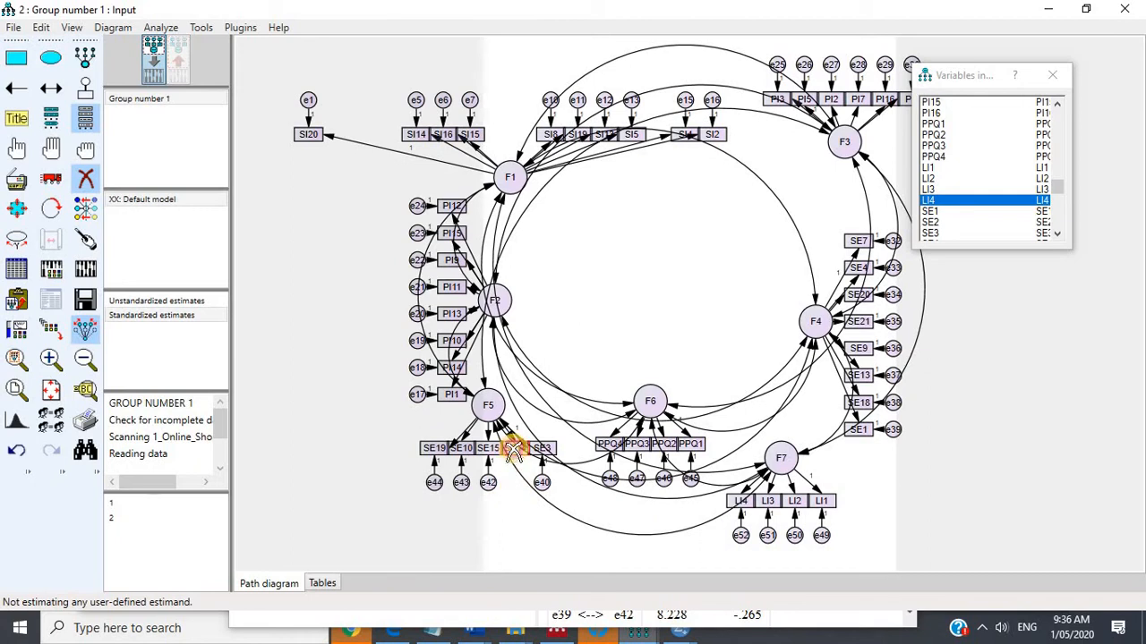
left_click(514, 450)
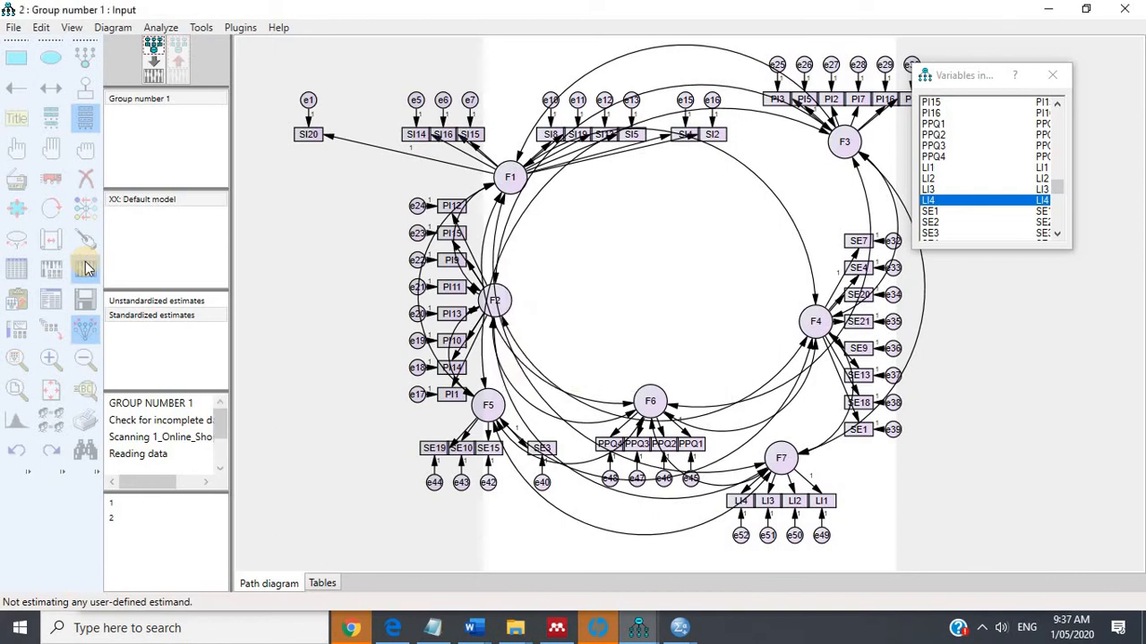
Recalculate the estimates without e41's indicator, and review the model fit and the covariance modification indices around the e40 rows.
left_click(51, 300)
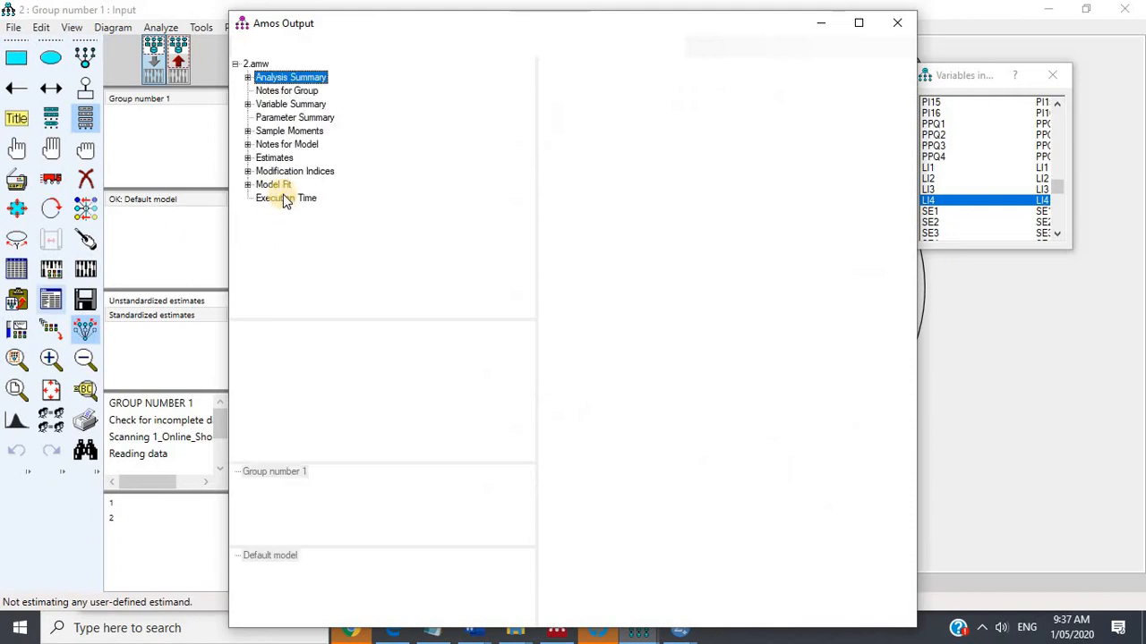
left_click(273, 185)
left_click(292, 171)
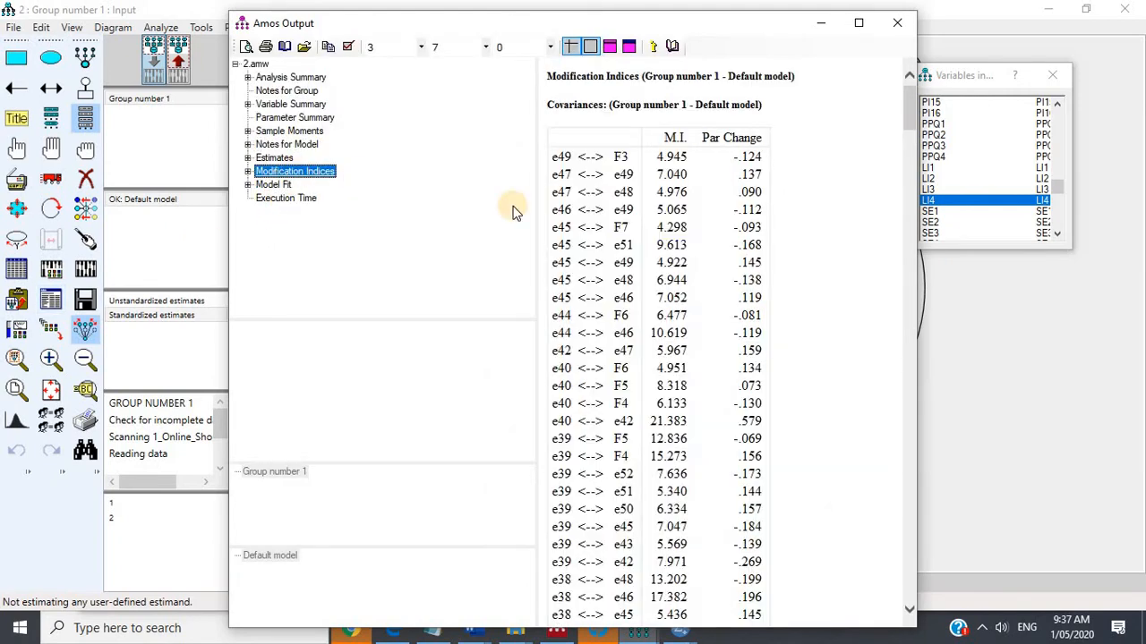
scroll(721, 293, "down", 3)
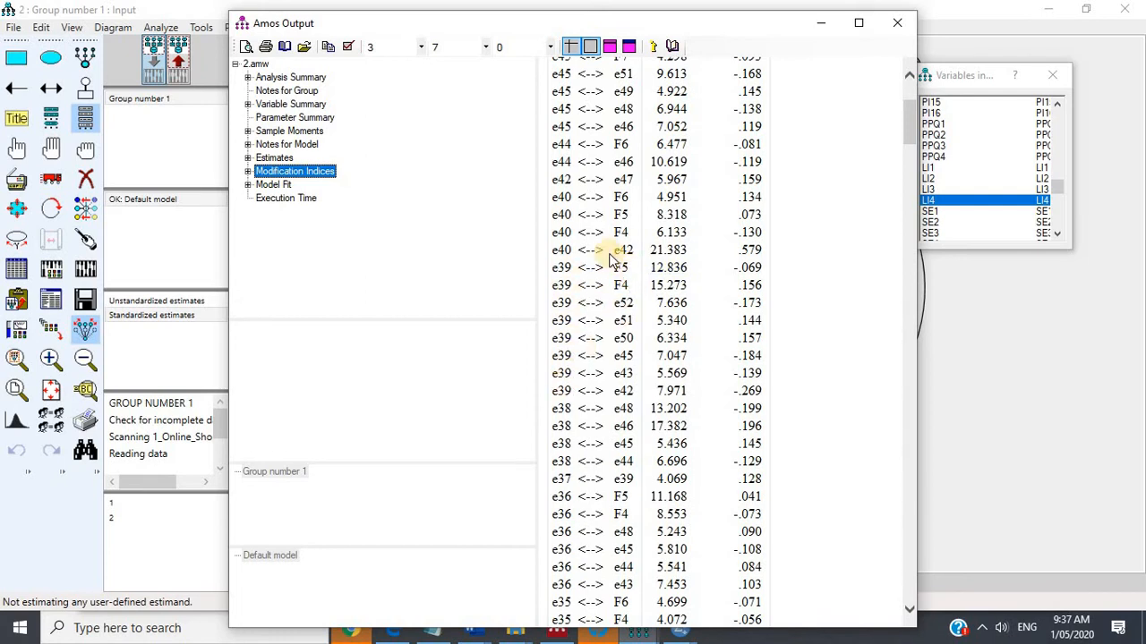
Delete error term e40 and its indicator SE3 from construct F5.
left_click(152, 205)
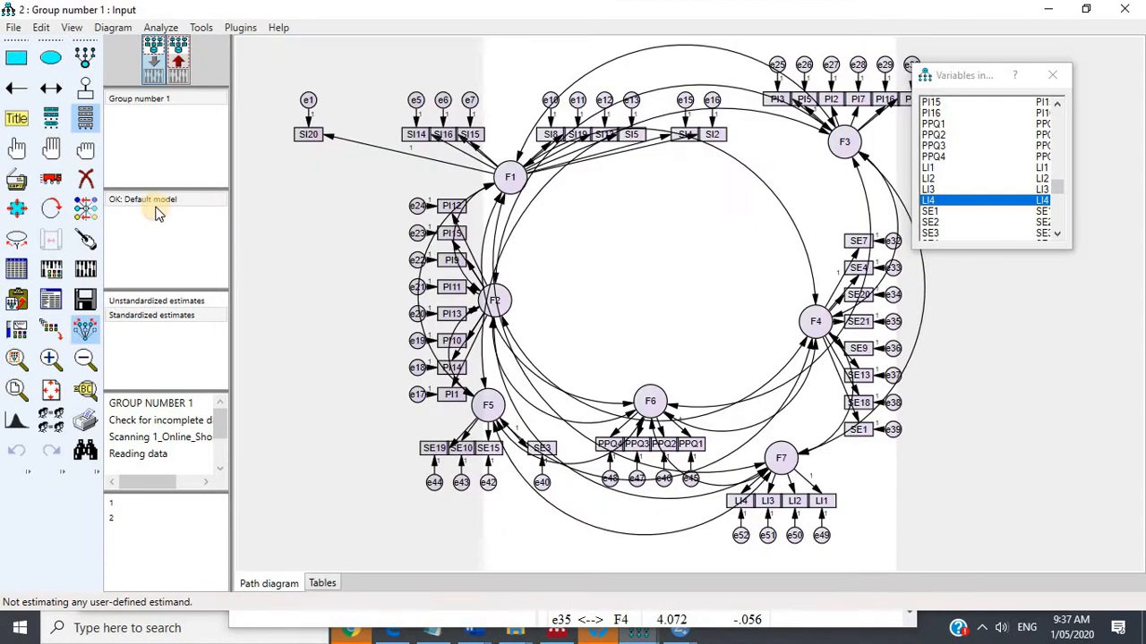
left_click(85, 179)
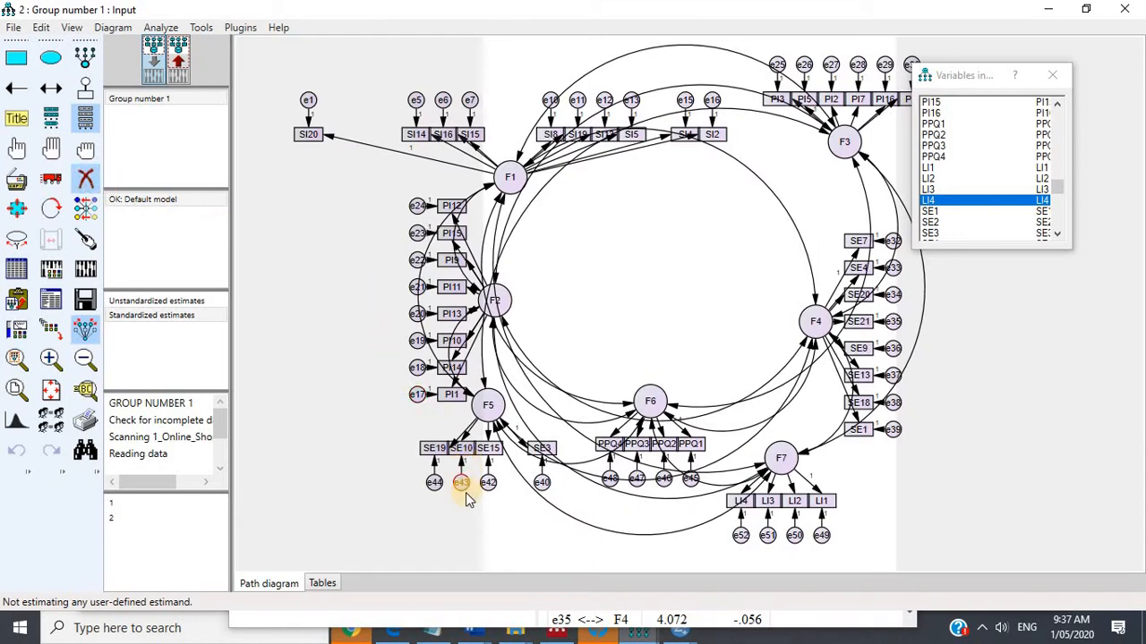
left_click(539, 484)
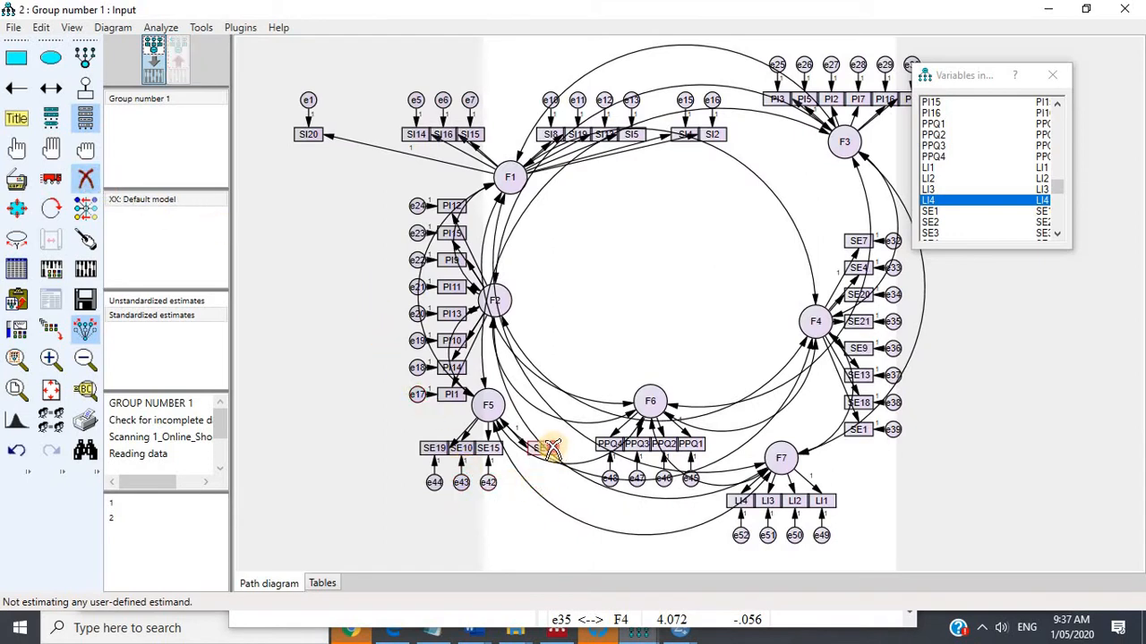
left_click(546, 448)
Fix the regression weight of the path from F5 to SE10 at 1, and recalculate the estimates without SE3.
left_click(85, 179)
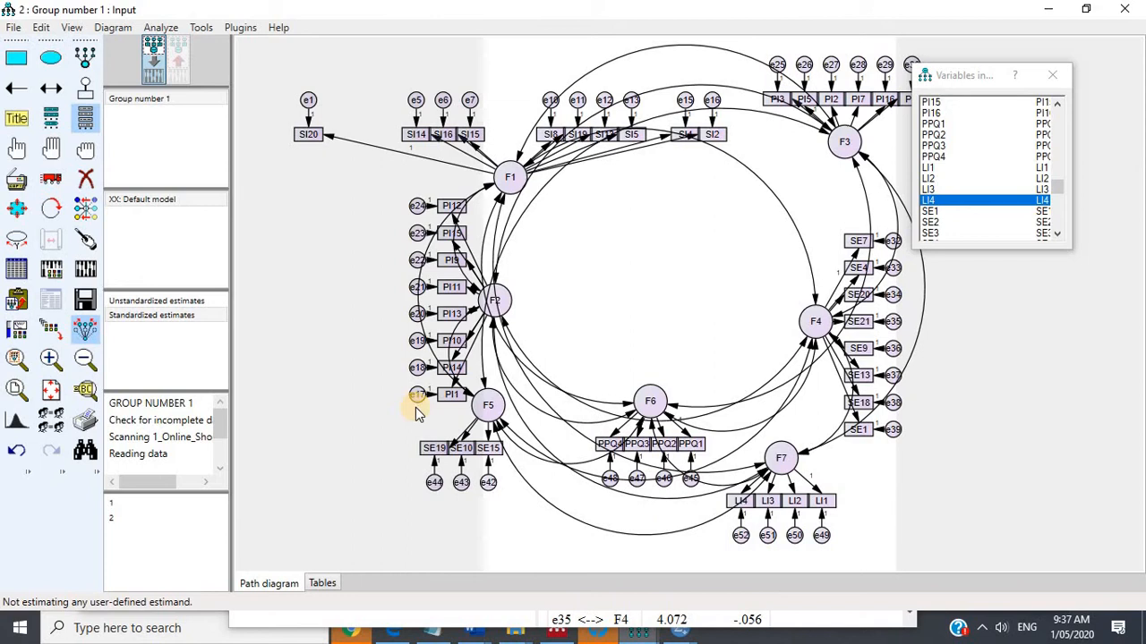
double_click(464, 440)
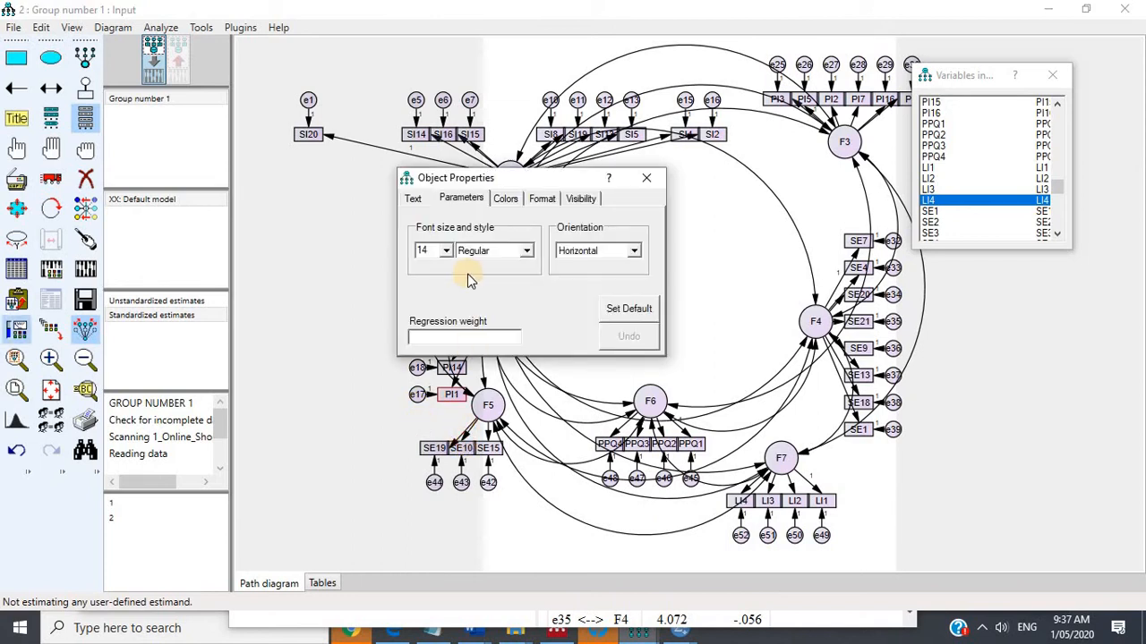
left_click(647, 177)
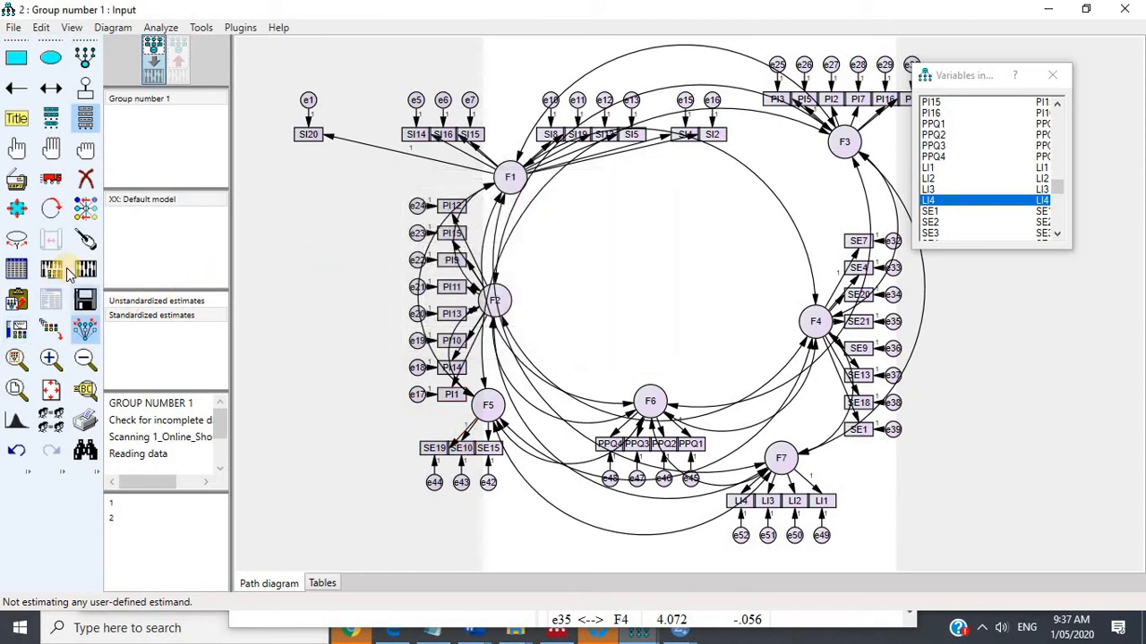
left_click(84, 269)
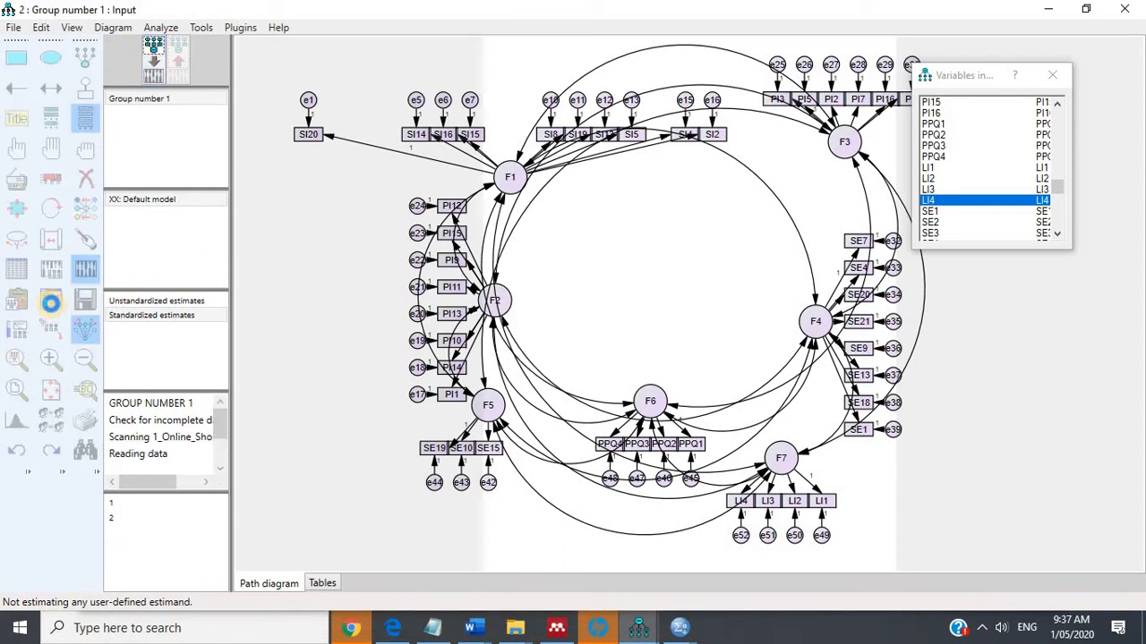
Open the text output and review the model fit summary and the covariance modification indices for the default model.
left_click(51, 307)
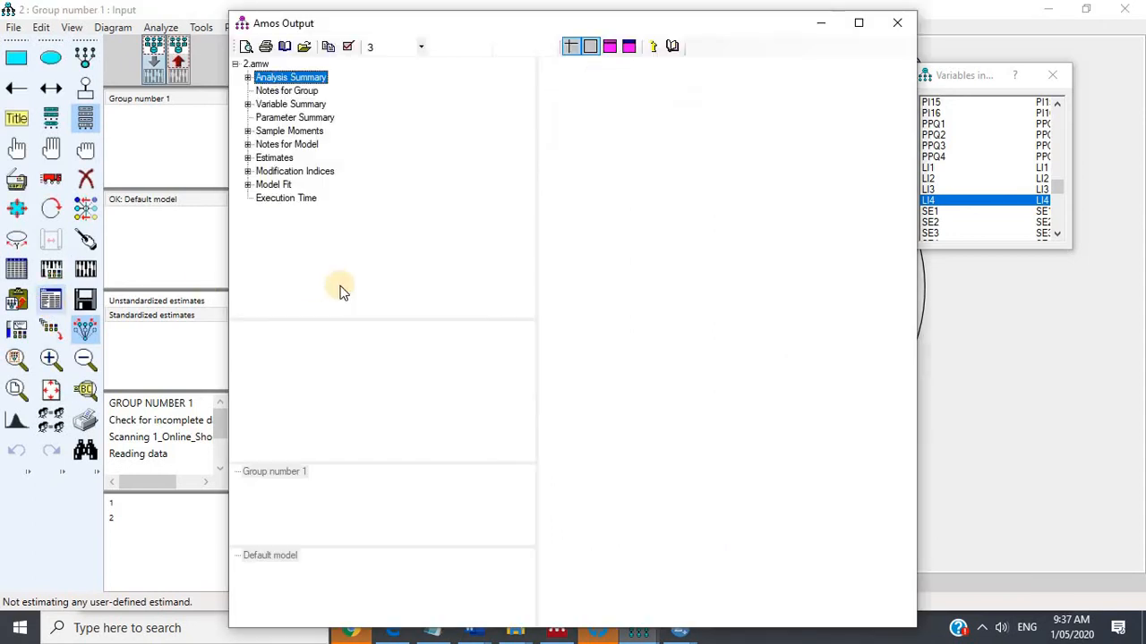
left_click(279, 185)
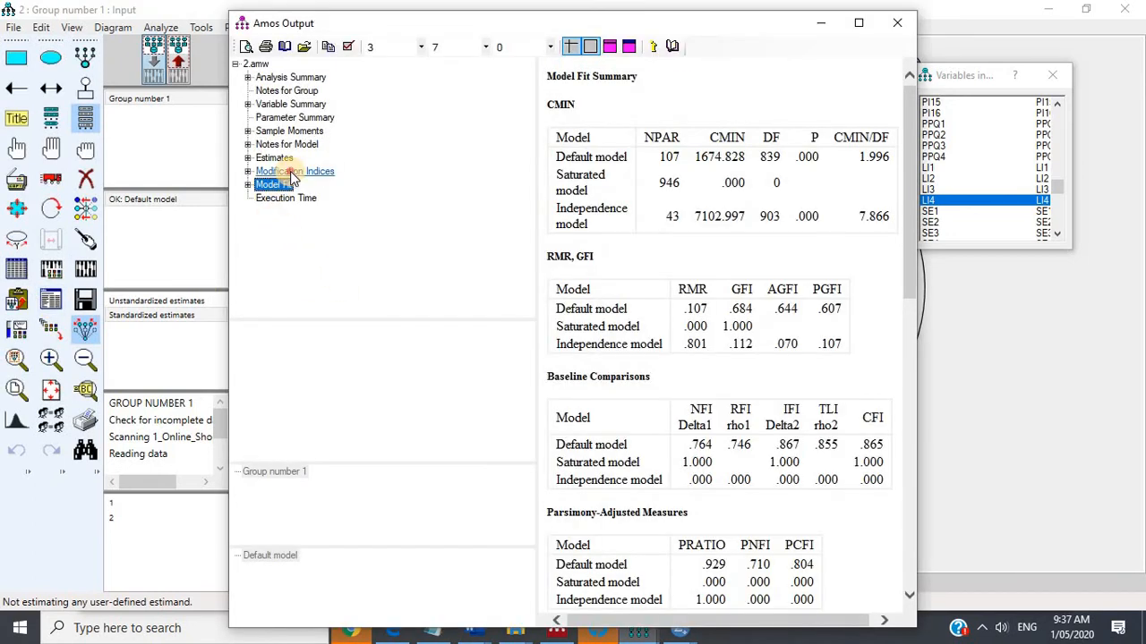
left_click(292, 172)
scroll(723, 349, "down", 6)
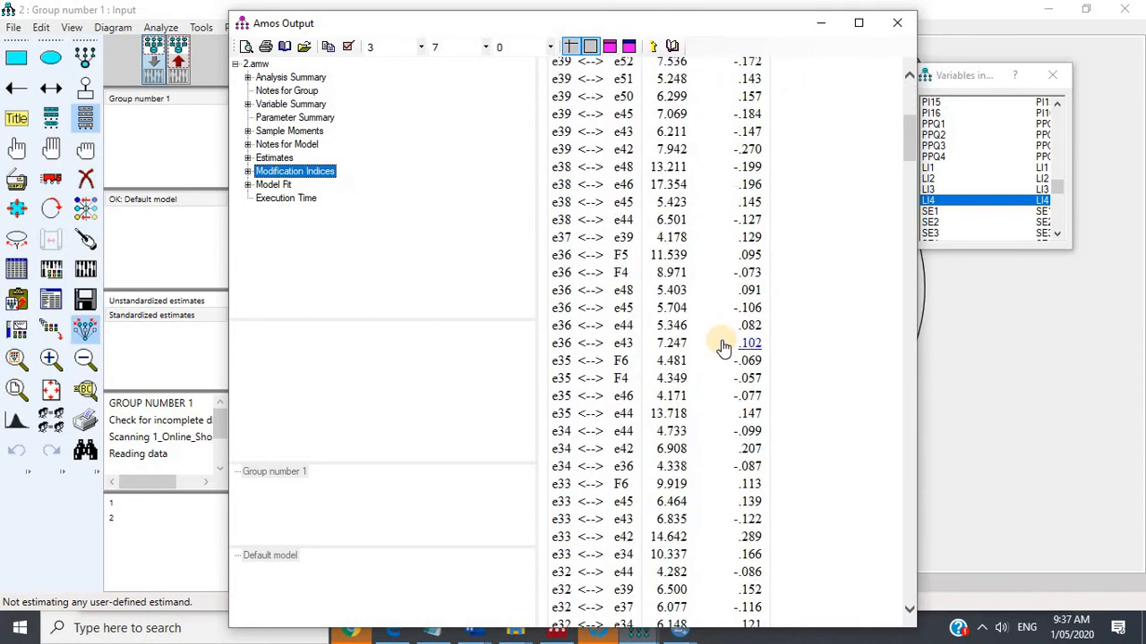
scroll(724, 349, "down", 6)
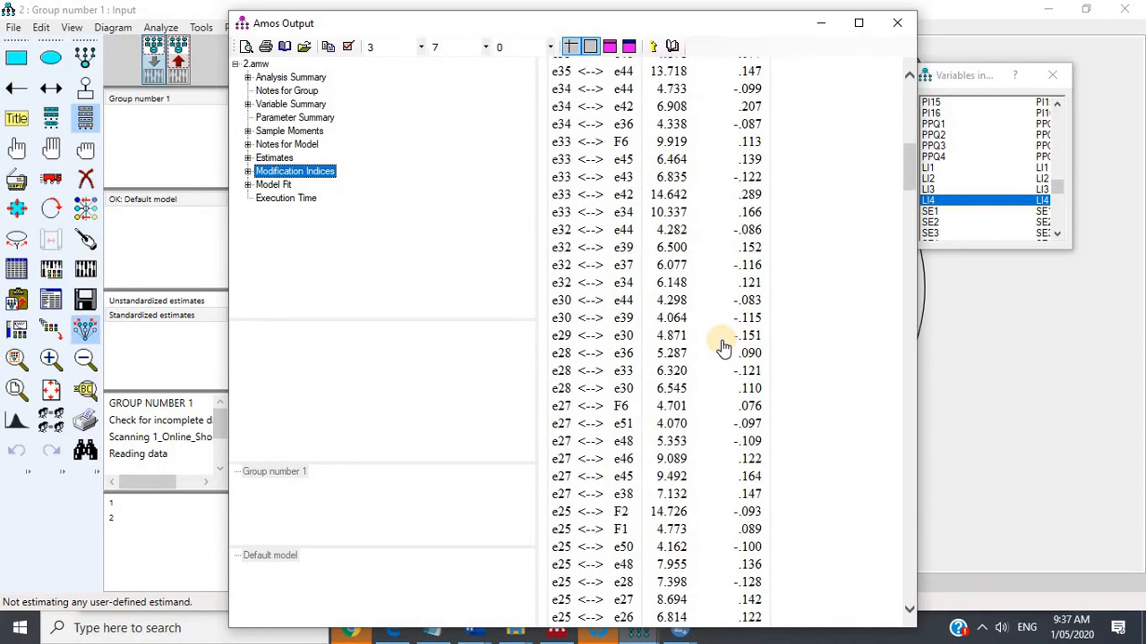
scroll(724, 349, "down", 12)
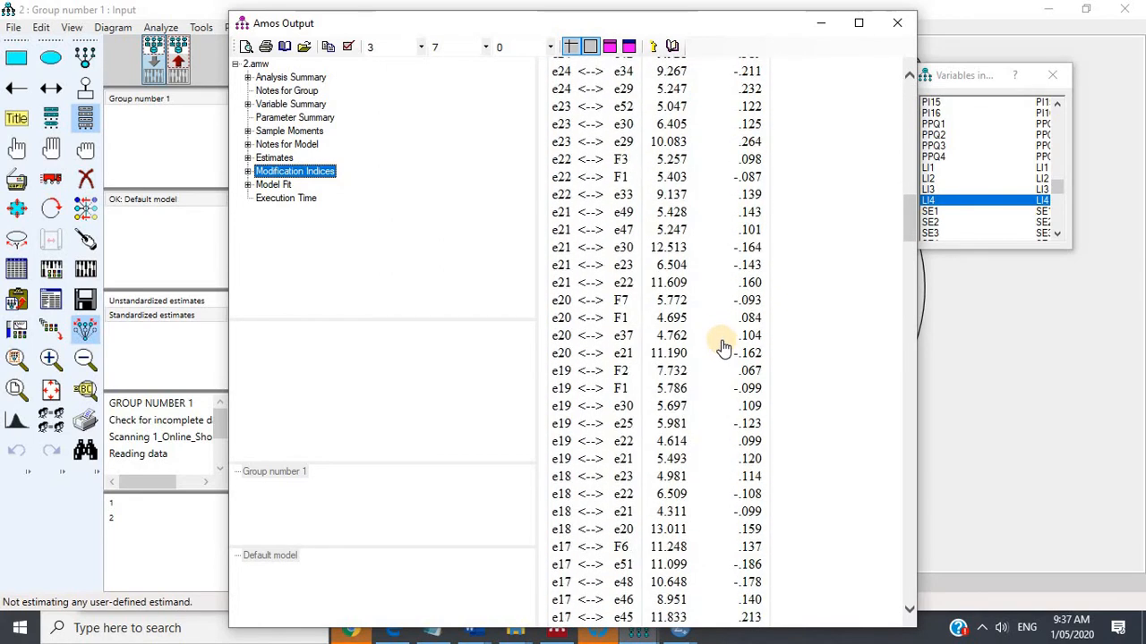
scroll(723, 349, "down", 14)
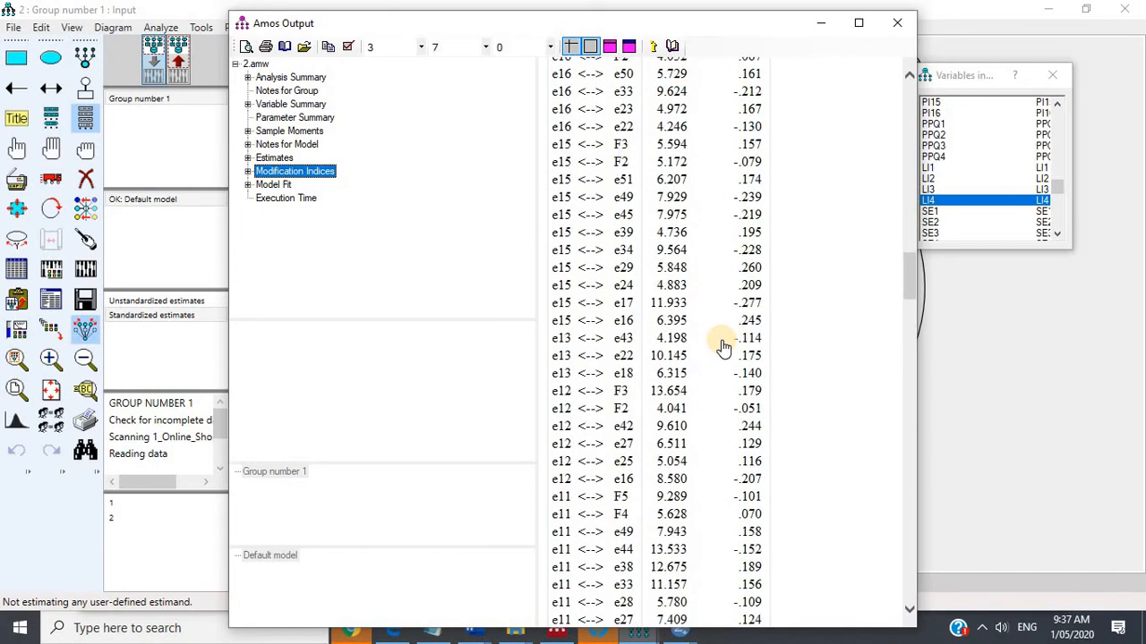
scroll(724, 349, "down", 3)
scroll(723, 349, "down", 8)
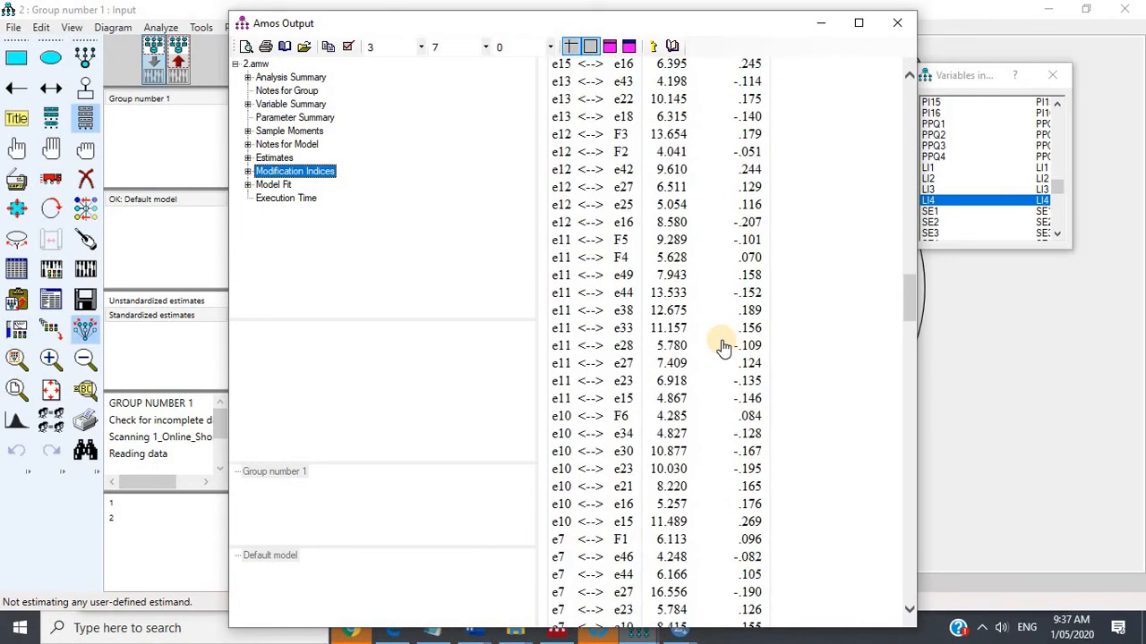
scroll(723, 348, "down", 6)
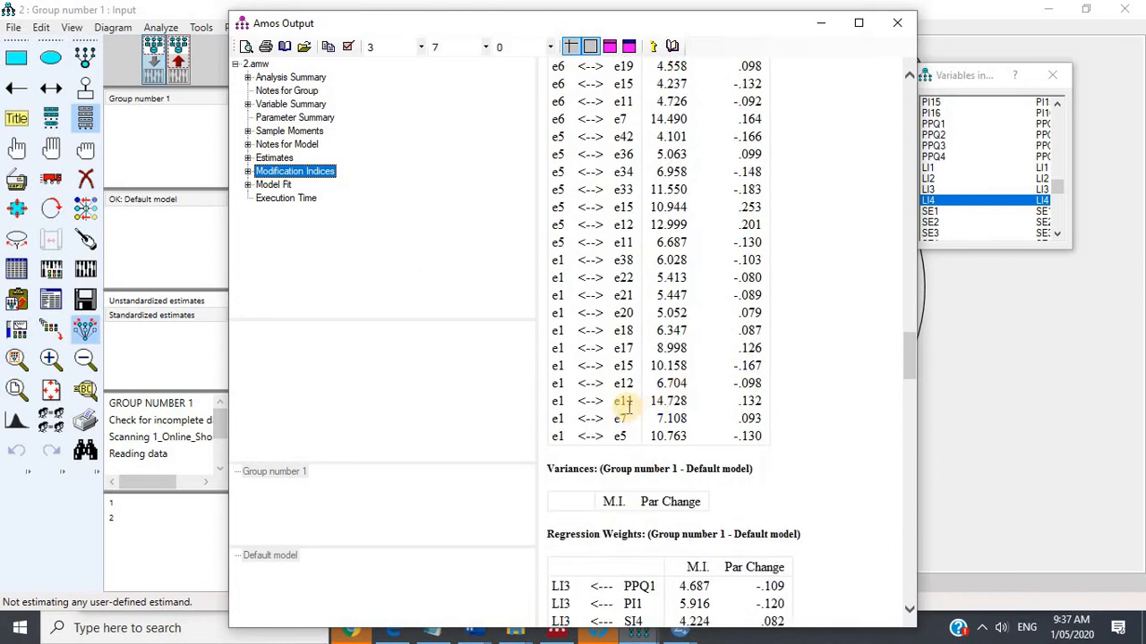
Delete indicator SI20 and its error term e1 from factor F1, and fix a remaining F1 indicator path's regression weight to 1.
left_click(998, 391)
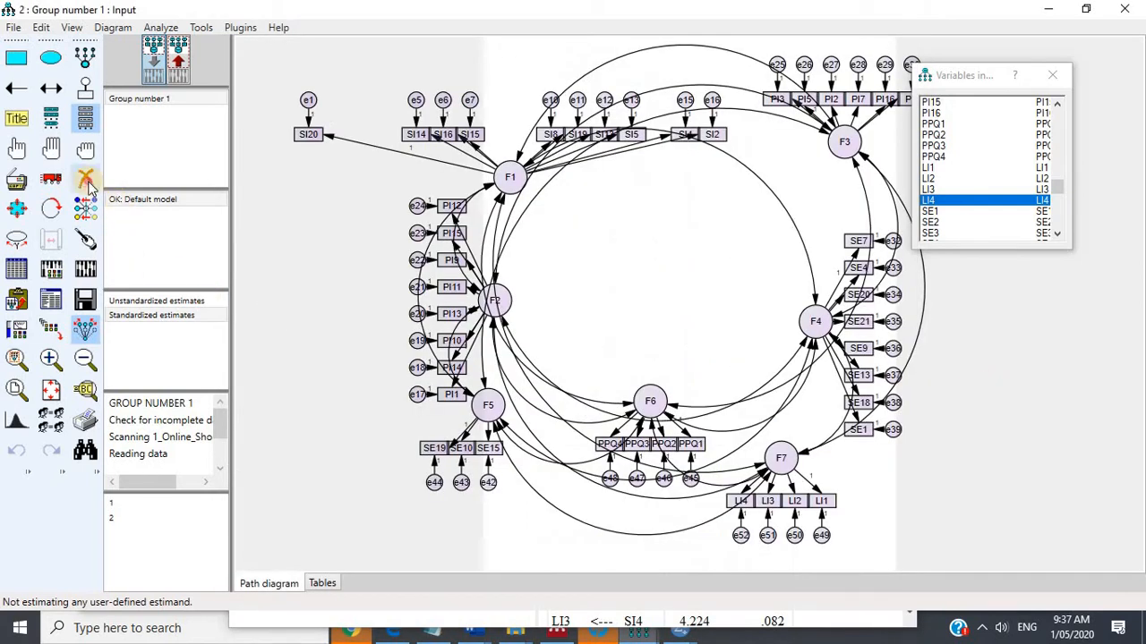
left_click(314, 135)
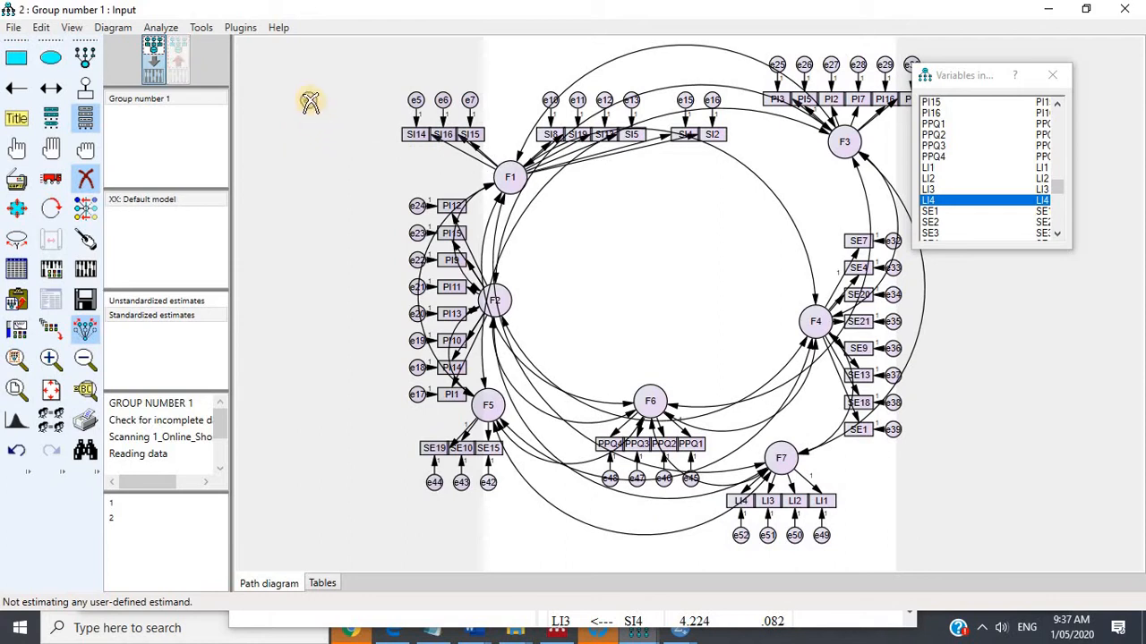
left_click(308, 100)
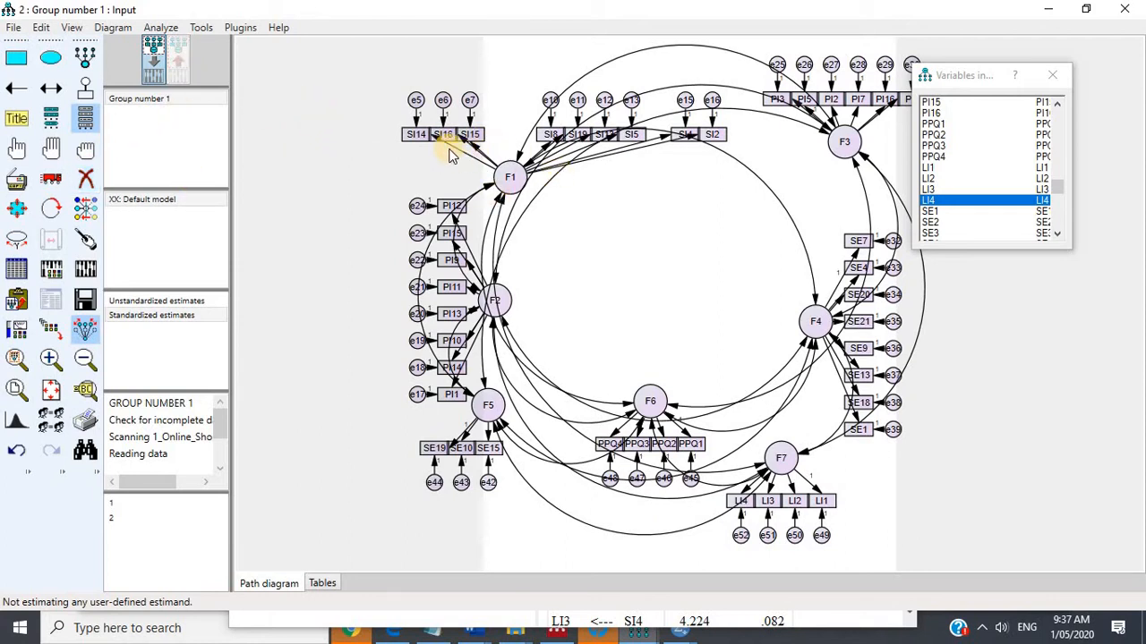
double_click(665, 143)
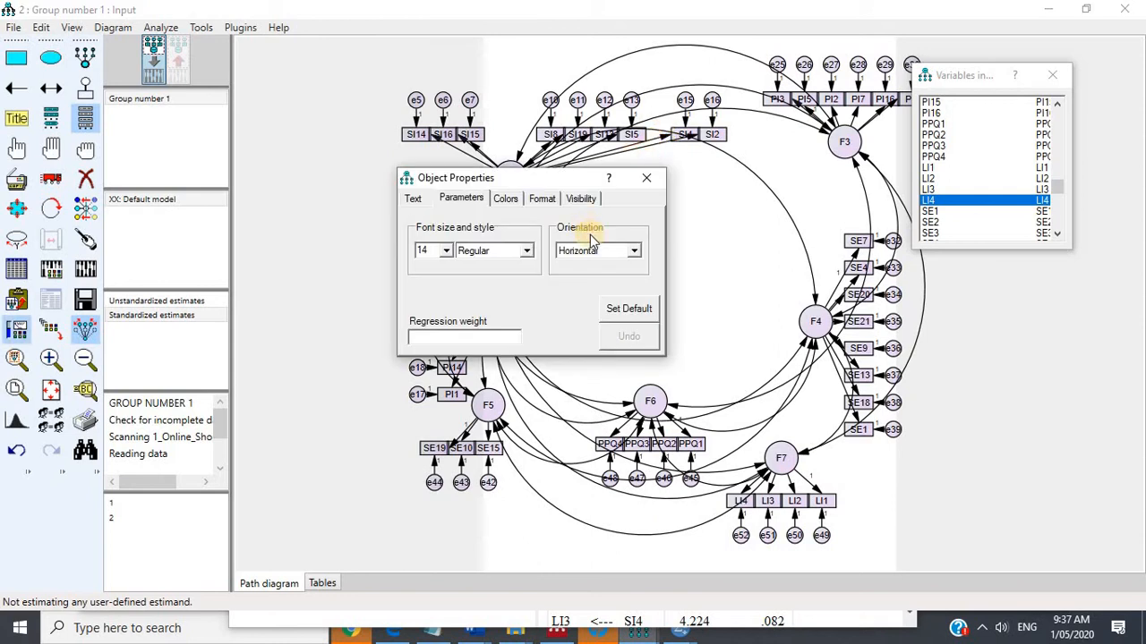
left_click(651, 183)
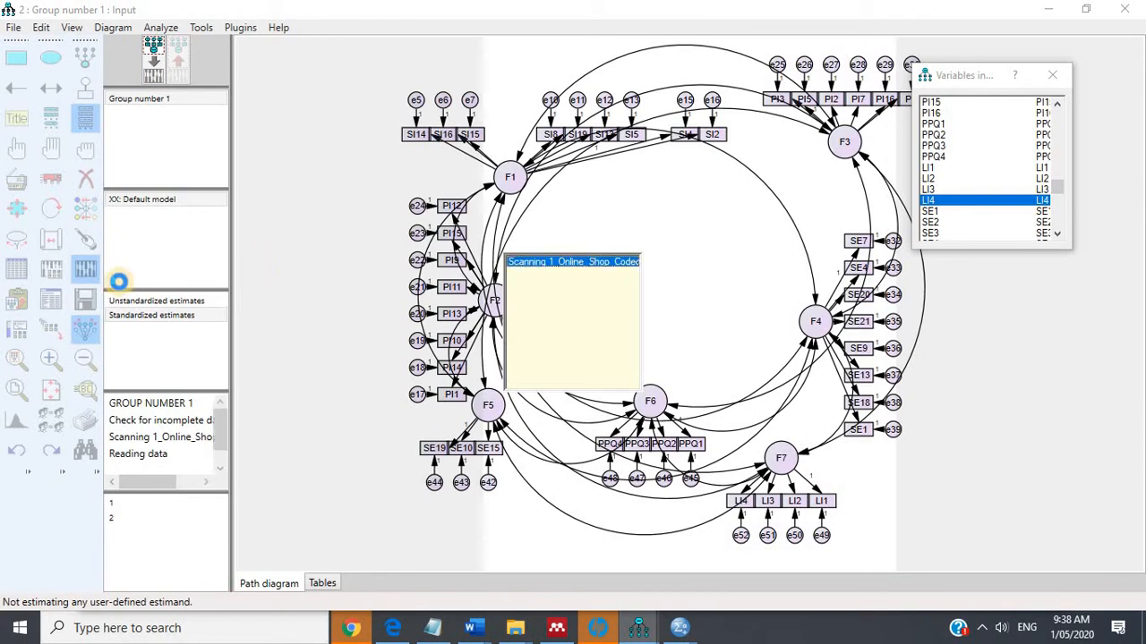
Open the recalculated text output and examine the model fit summary and the modification indices between error terms.
left_click(54, 303)
left_click(271, 184)
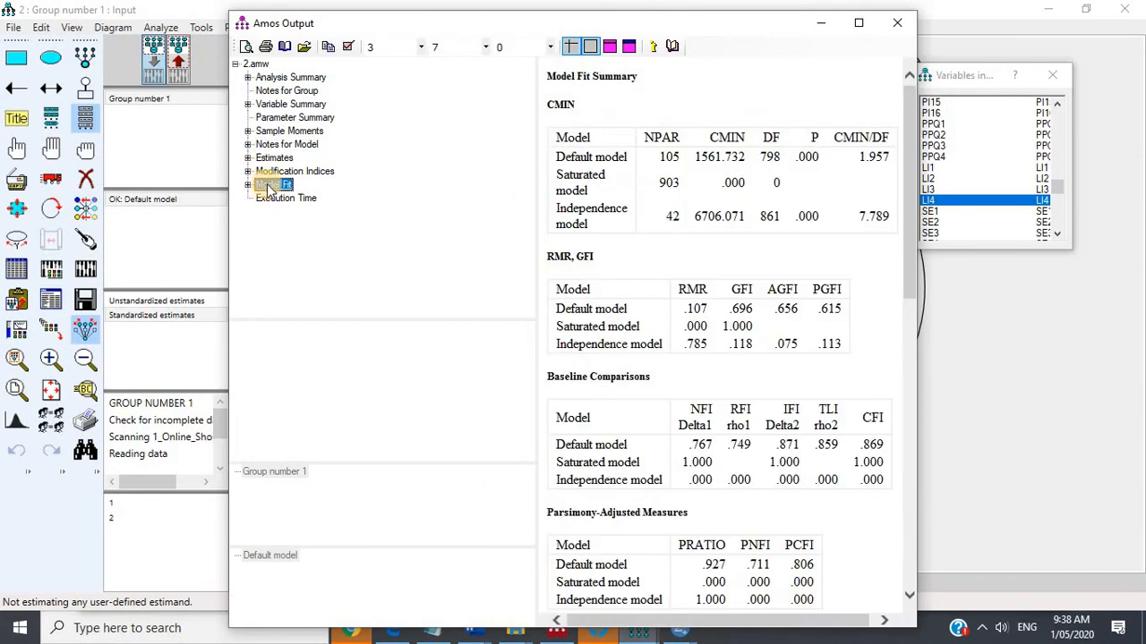
left_click(295, 171)
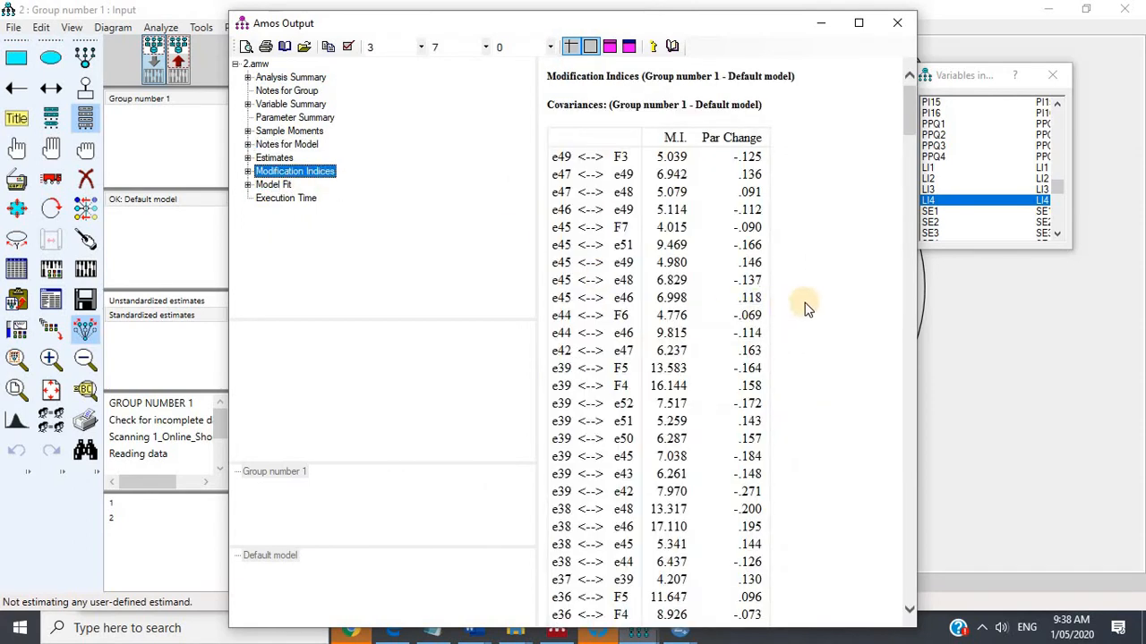
scroll(670, 340, "down", 5)
scroll(669, 353, "down", 15)
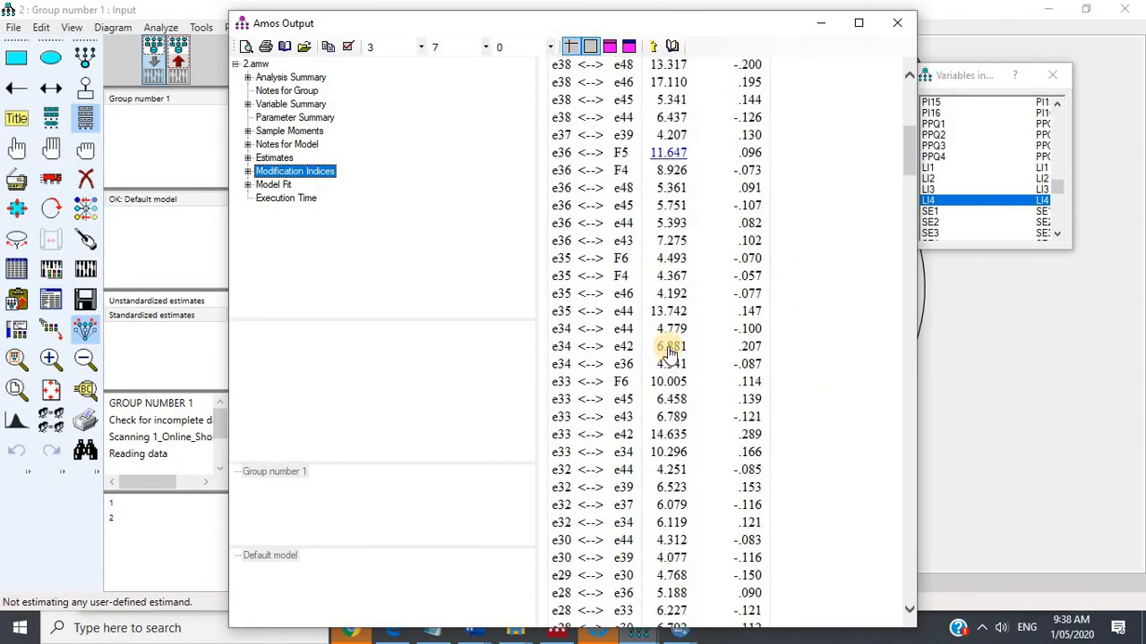
scroll(671, 351, "down", 7)
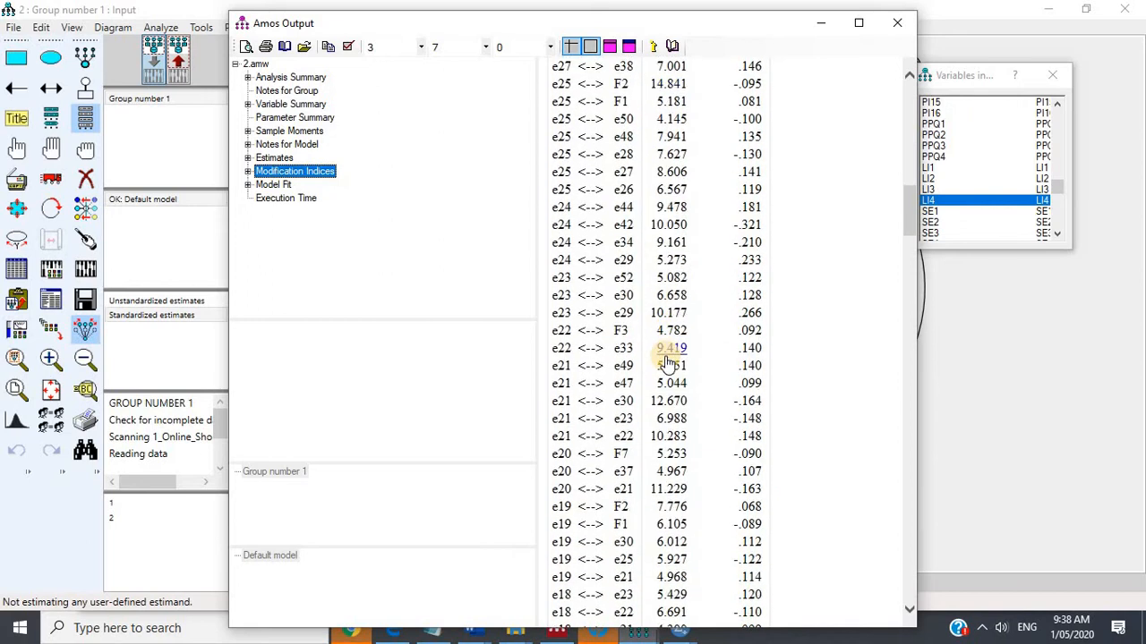
scroll(687, 342, "down", 8)
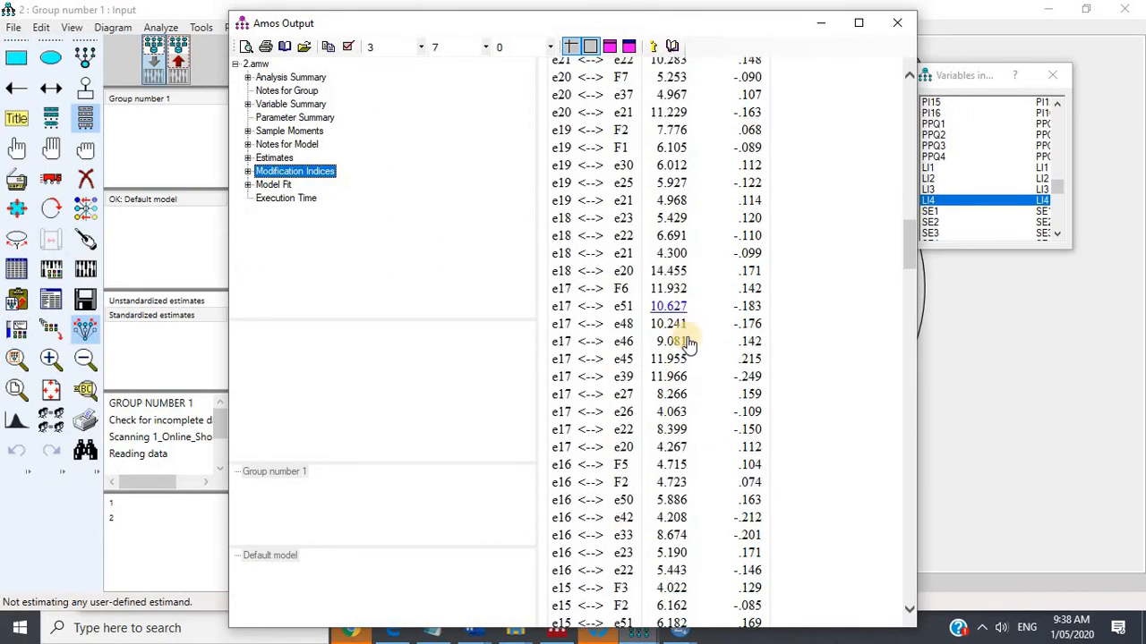
scroll(688, 343, "down", 12)
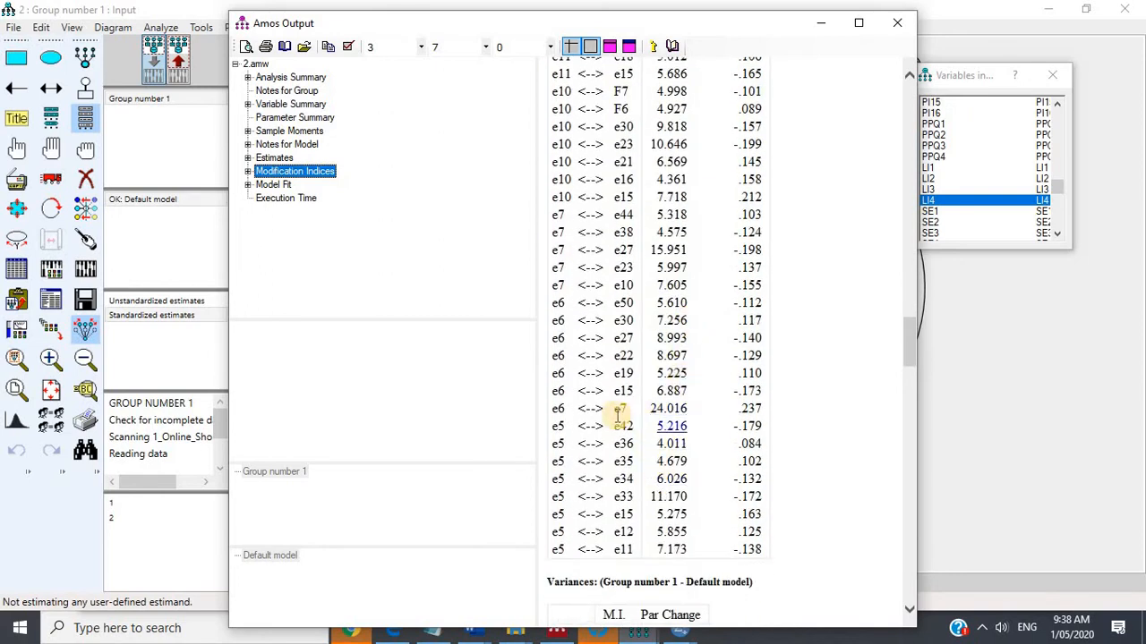
Delete error term e6 and its indicator SI16 from factor F1 in the path diagram.
left_click(972, 439)
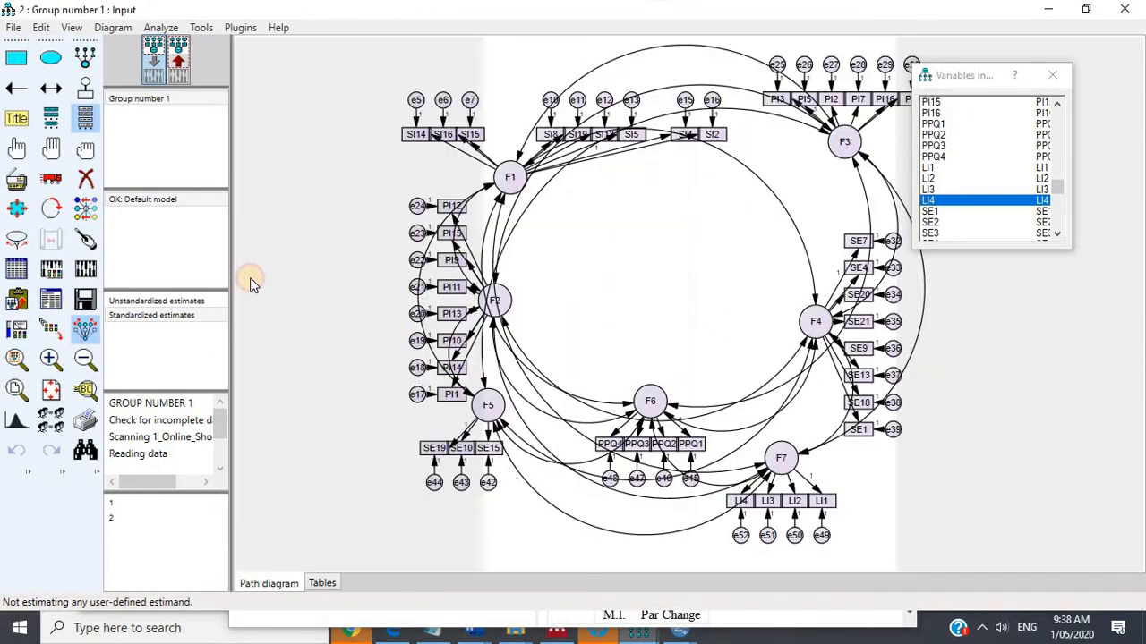
left_click(82, 183)
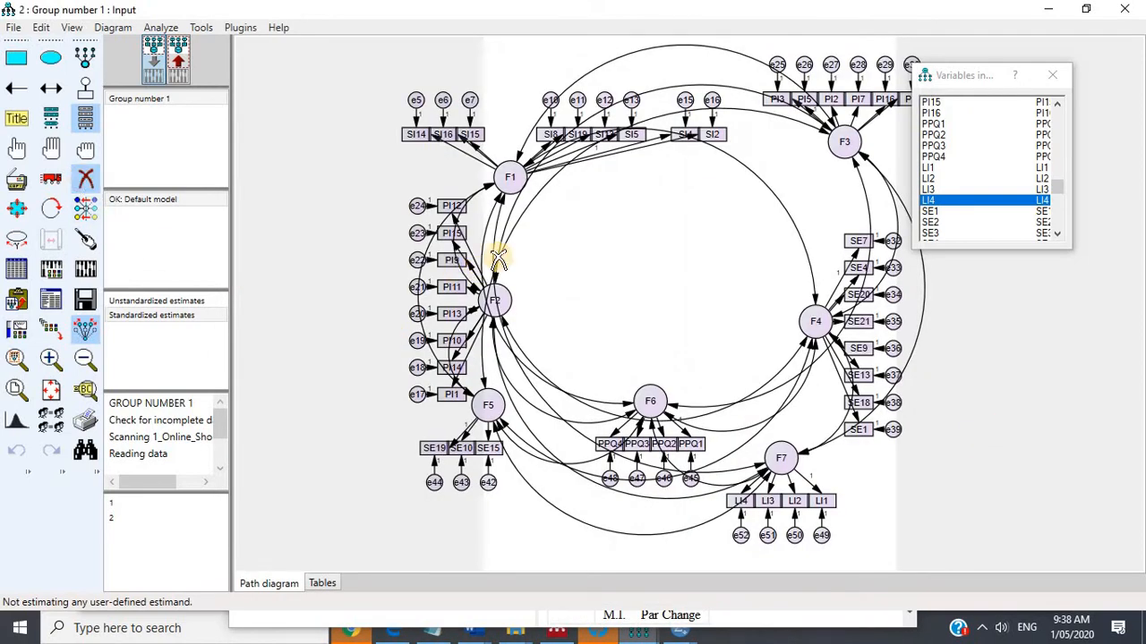
left_click(443, 102)
left_click(437, 134)
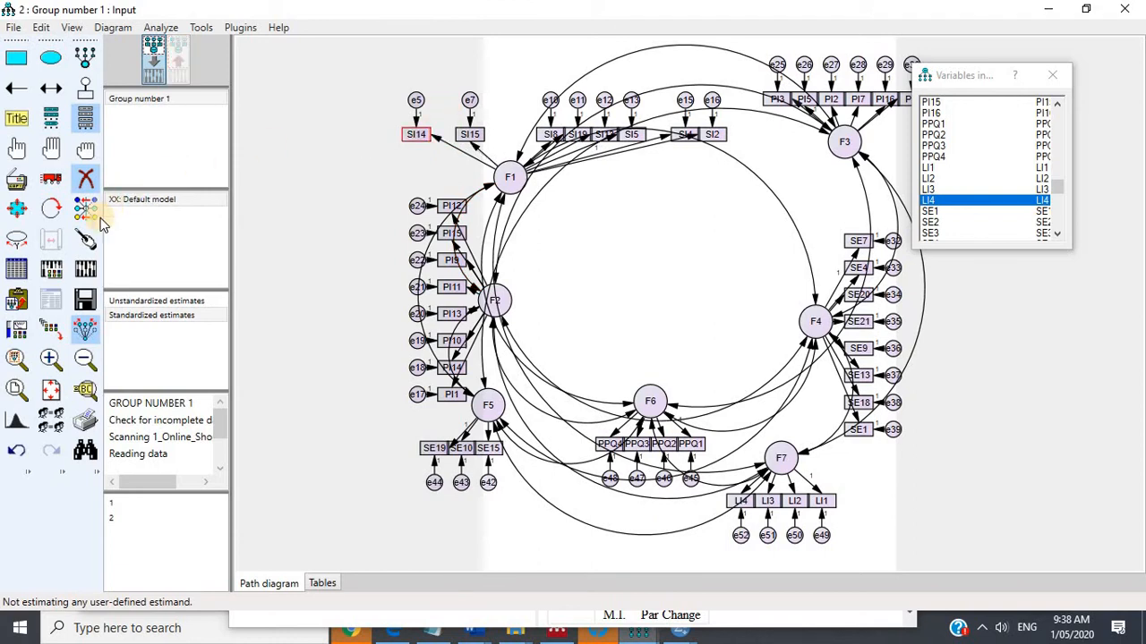
Recalculate the model estimates and open the model fit summary in the text output.
left_click(85, 268)
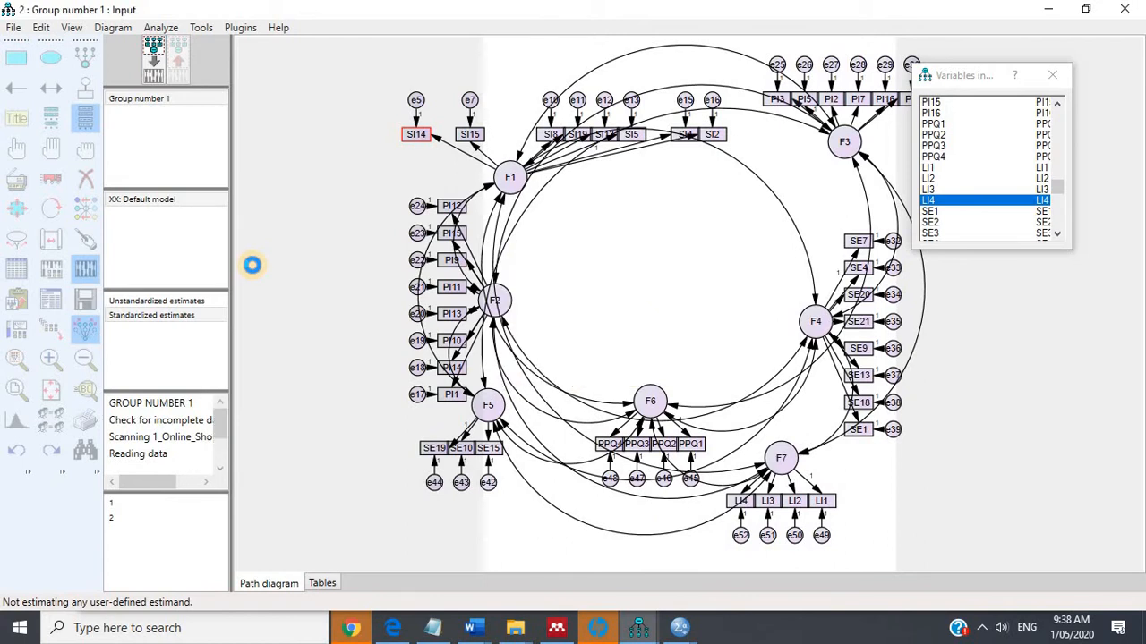
left_click(50, 304)
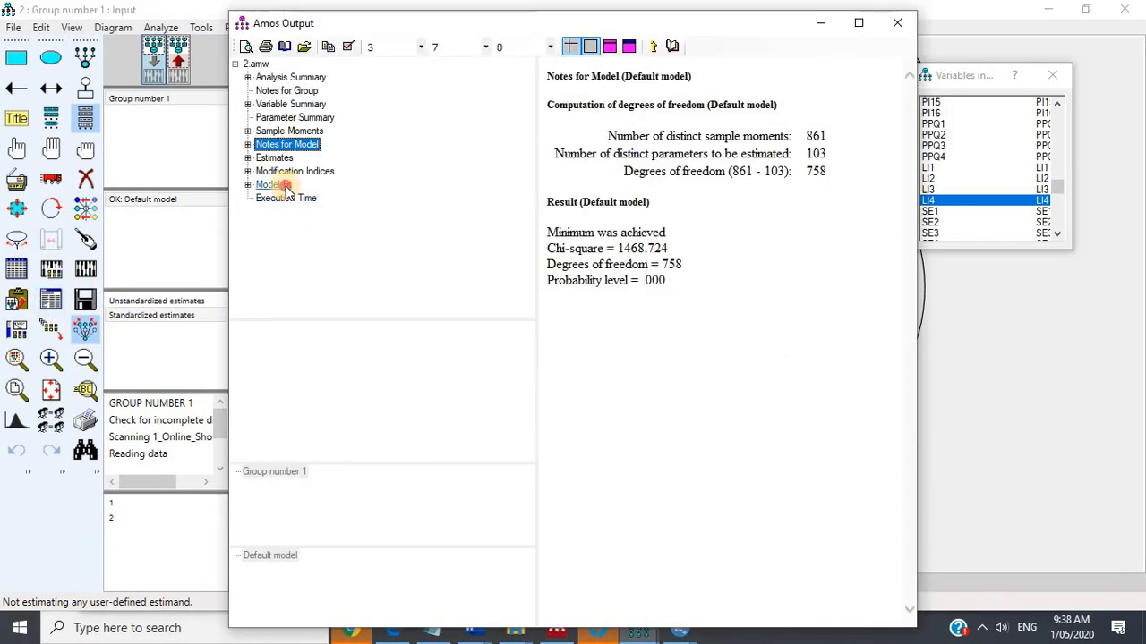
left_click(285, 187)
Examine the covariance modification indices for high values, comparing the rows for error terms e17 to e39.
left_click(304, 173)
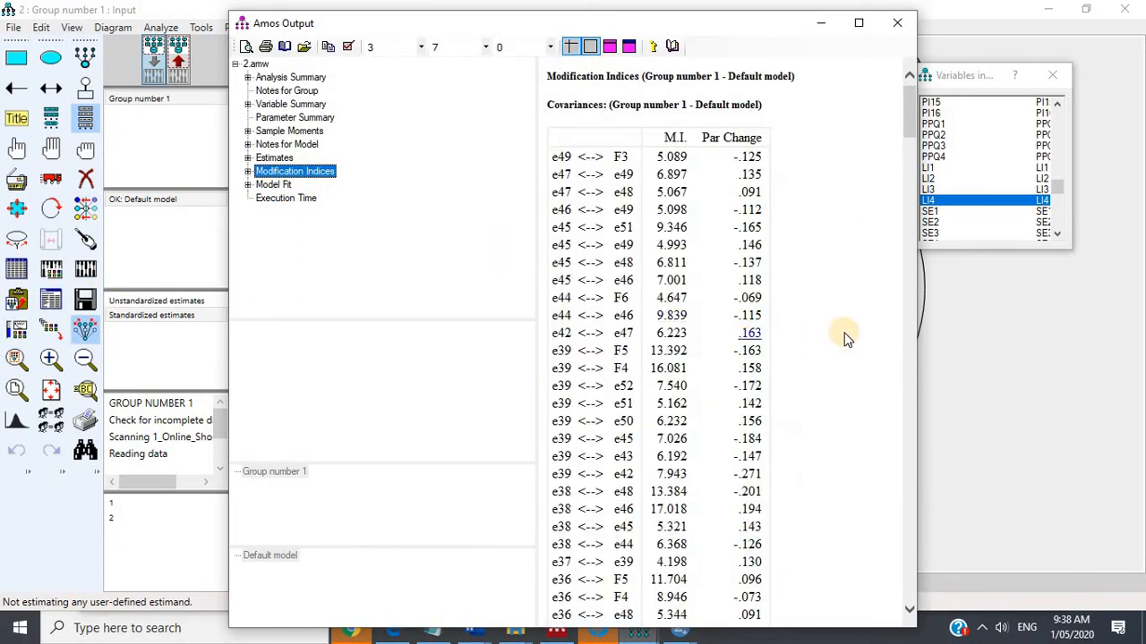
scroll(846, 338, "down", 7)
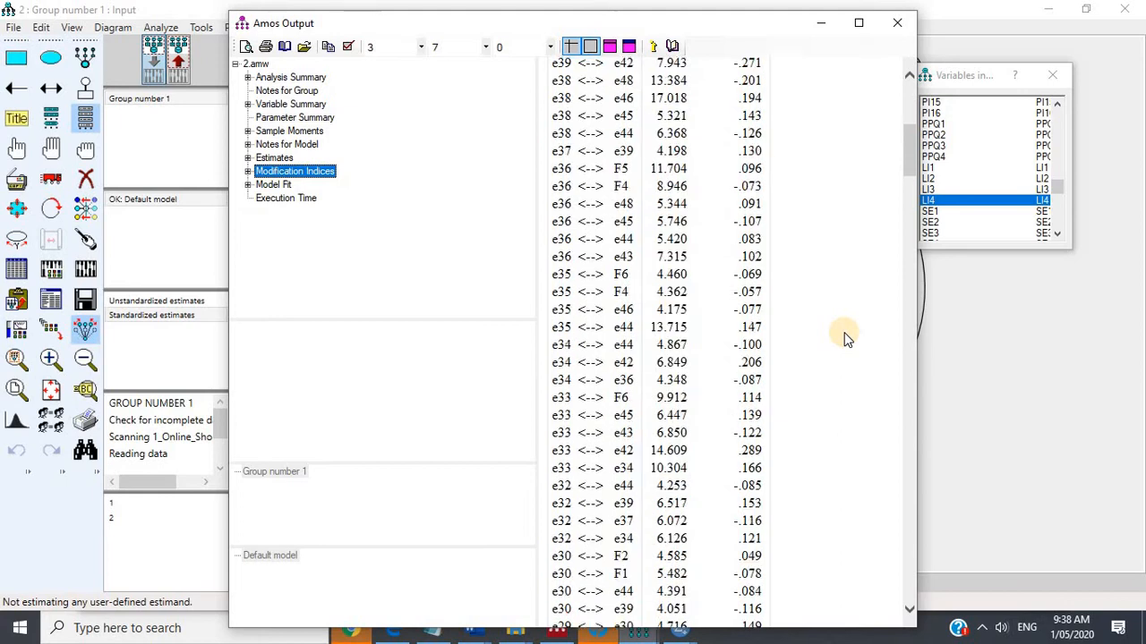
scroll(846, 337, "down", 10)
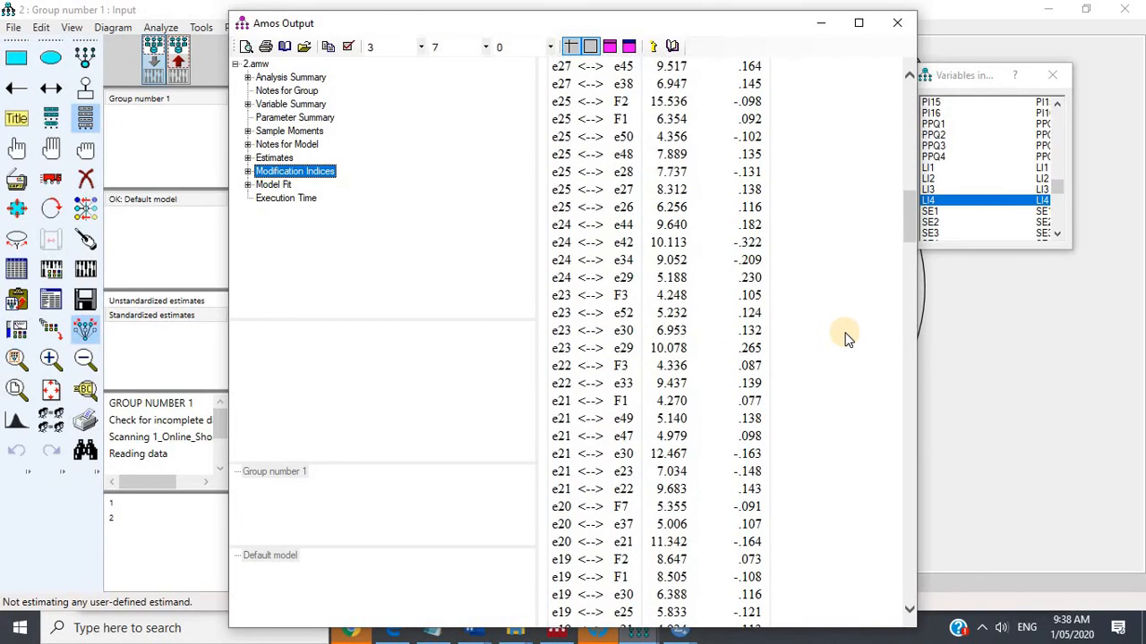
scroll(846, 338, "down", 6)
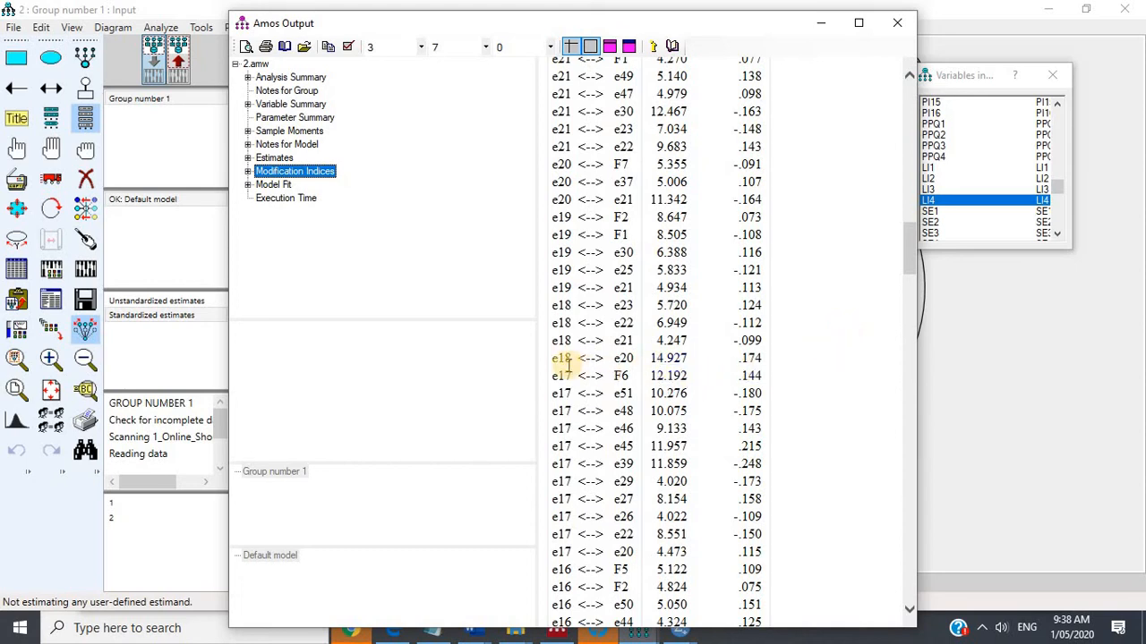
scroll(629, 351, "up", 5)
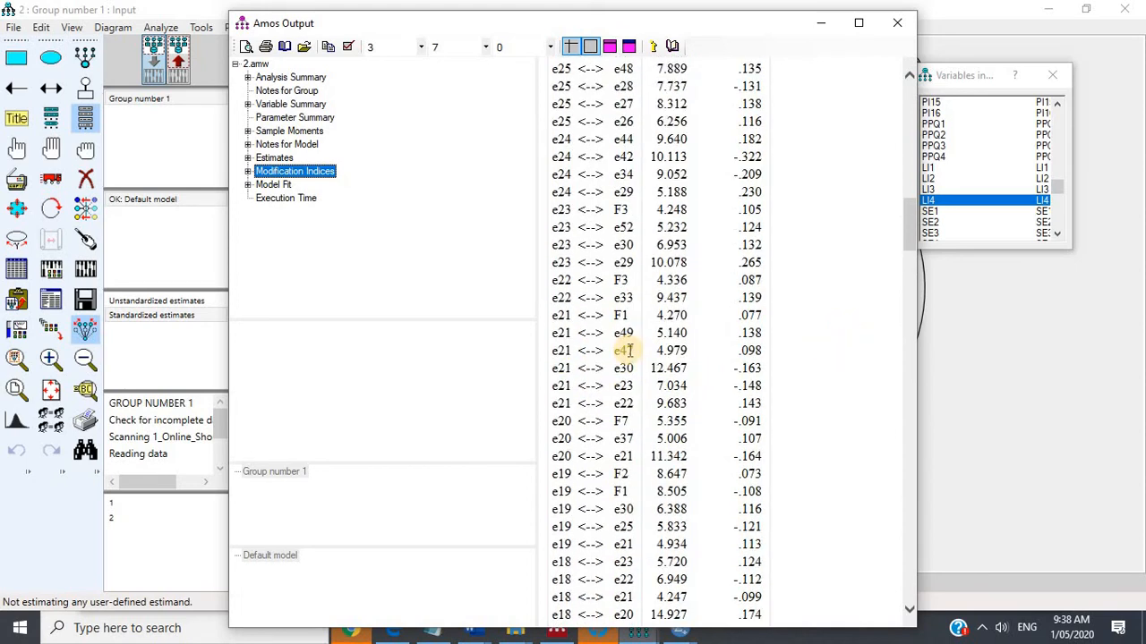
scroll(629, 350, "up", 5)
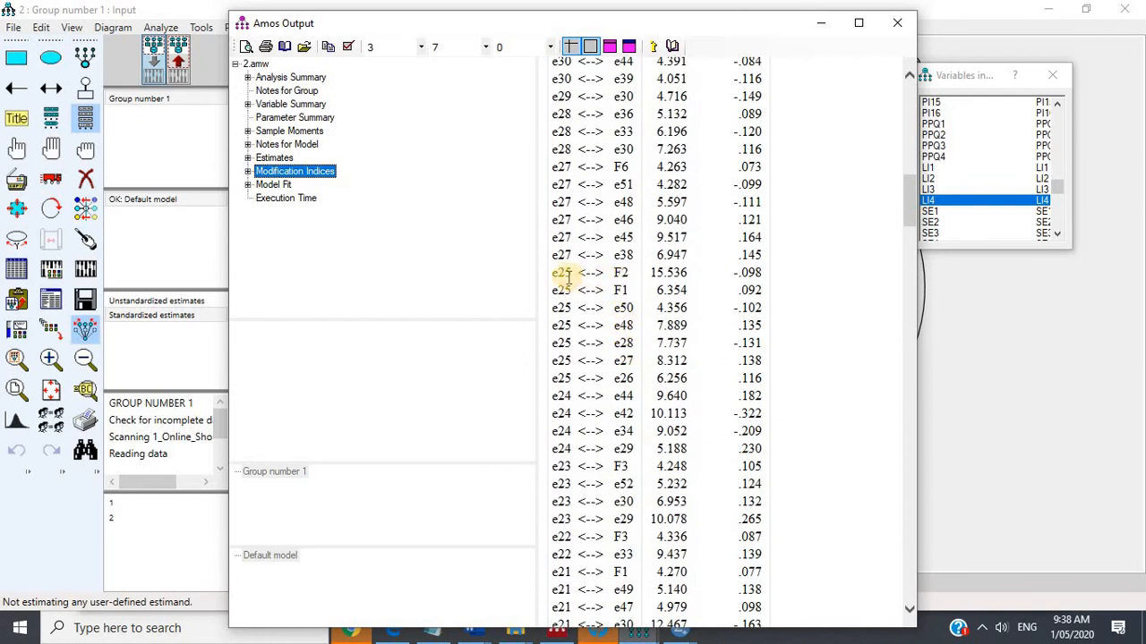
Delete indicator PI3 and its error term e25 from factor F3, and fix the F3-to-PI7 path's regression weight to 1.
left_click(203, 243)
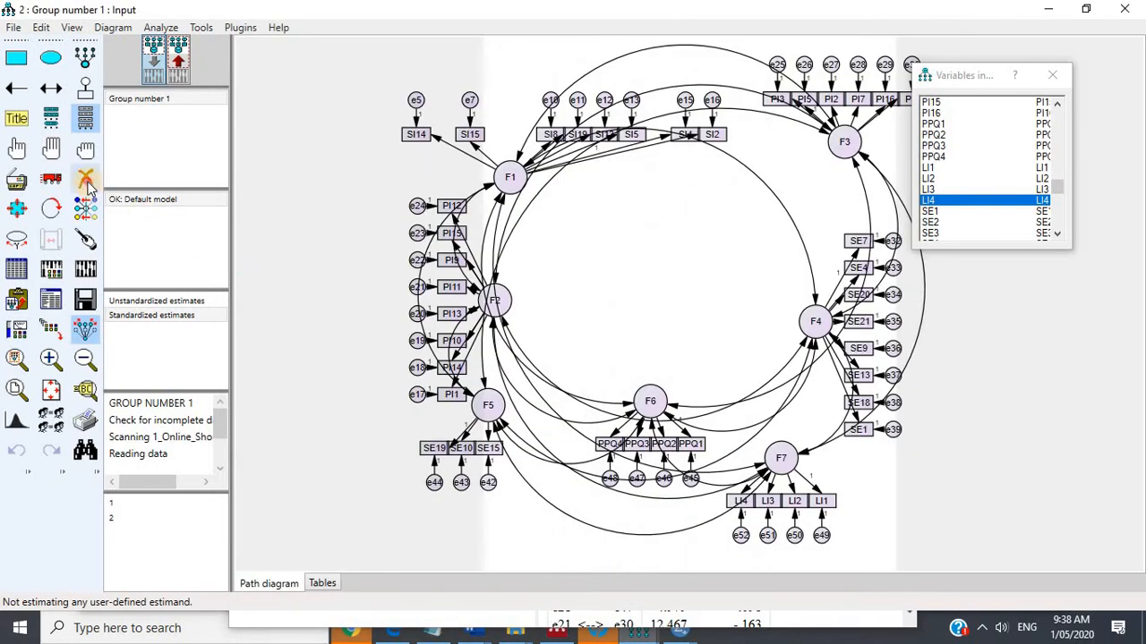
left_click(86, 181)
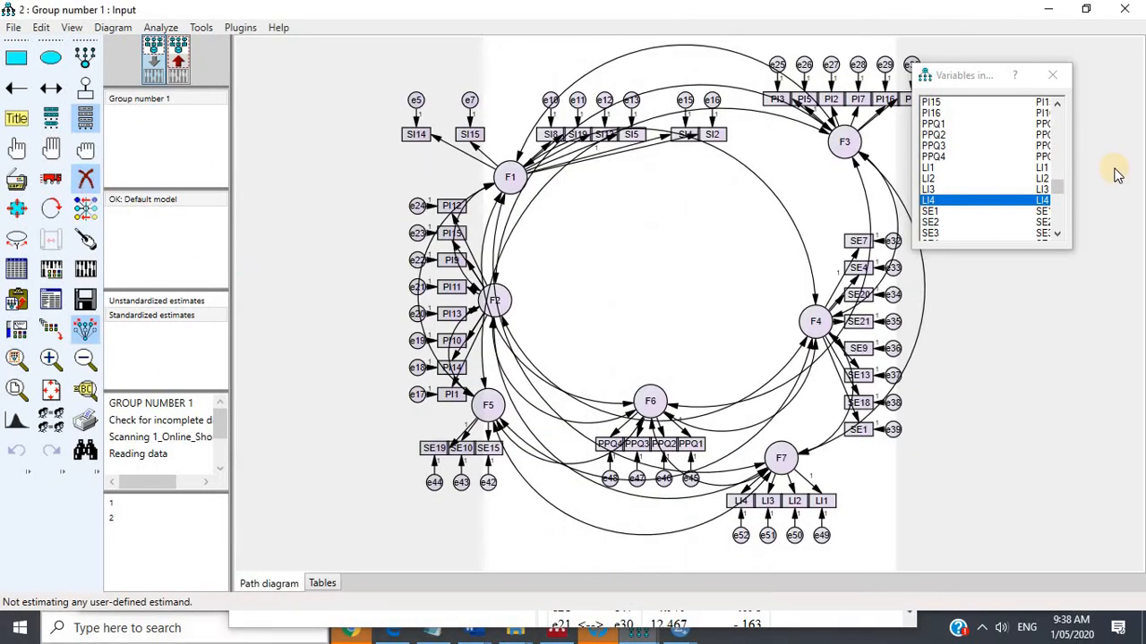
left_click(770, 105)
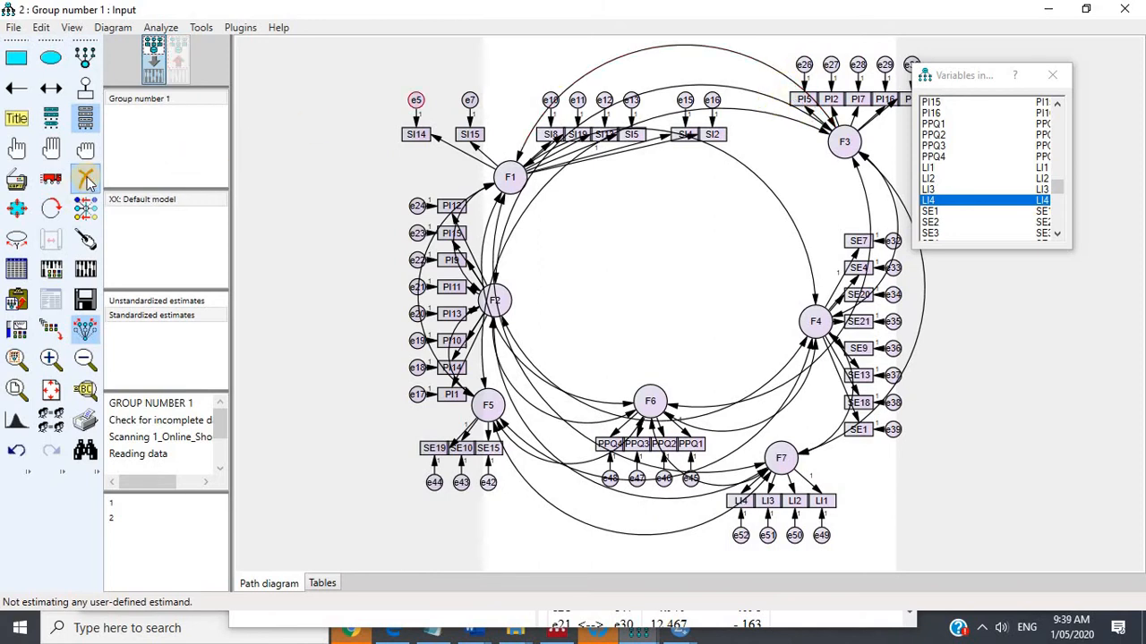
left_click(86, 180)
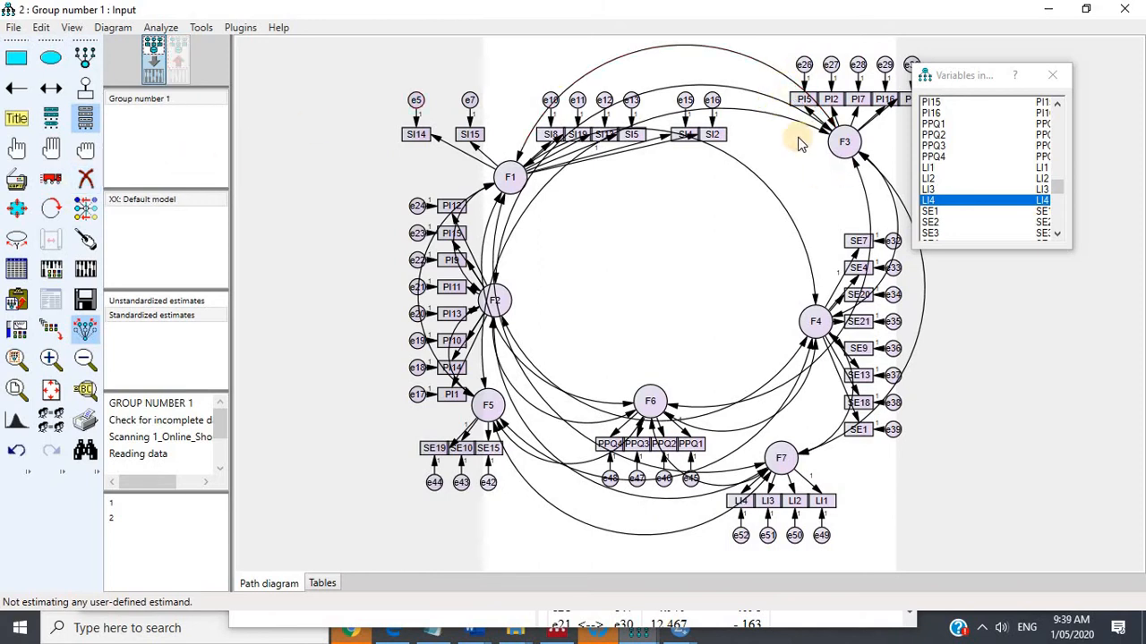
double_click(855, 114)
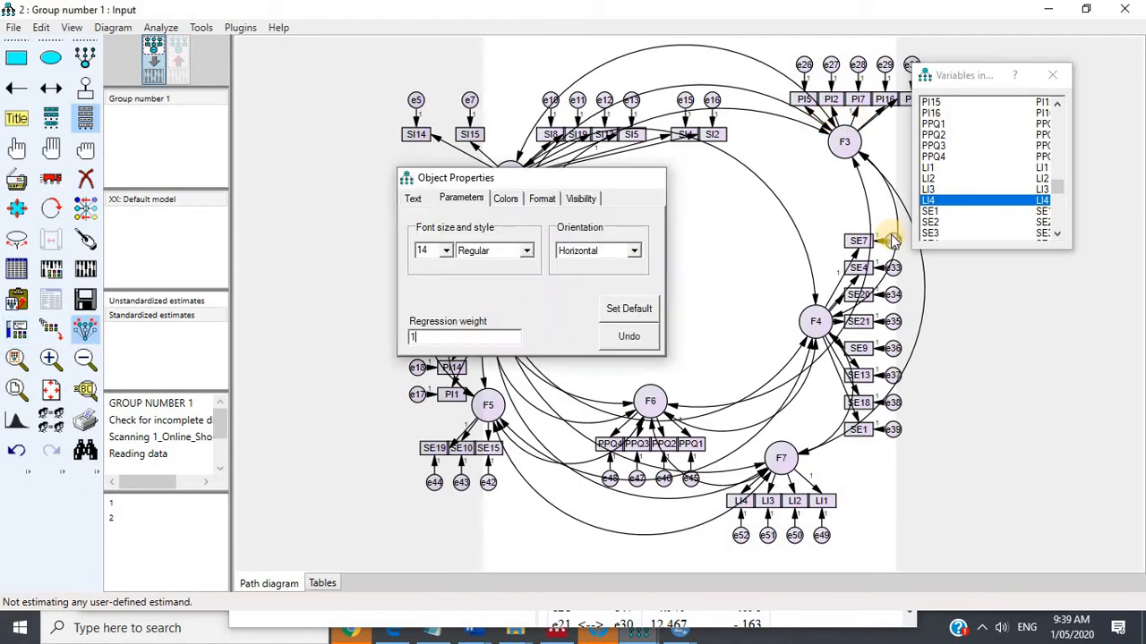
Recalculate the model estimates without PI3 and open the model fit summary in the text output.
left_click(650, 177)
left_click(85, 271)
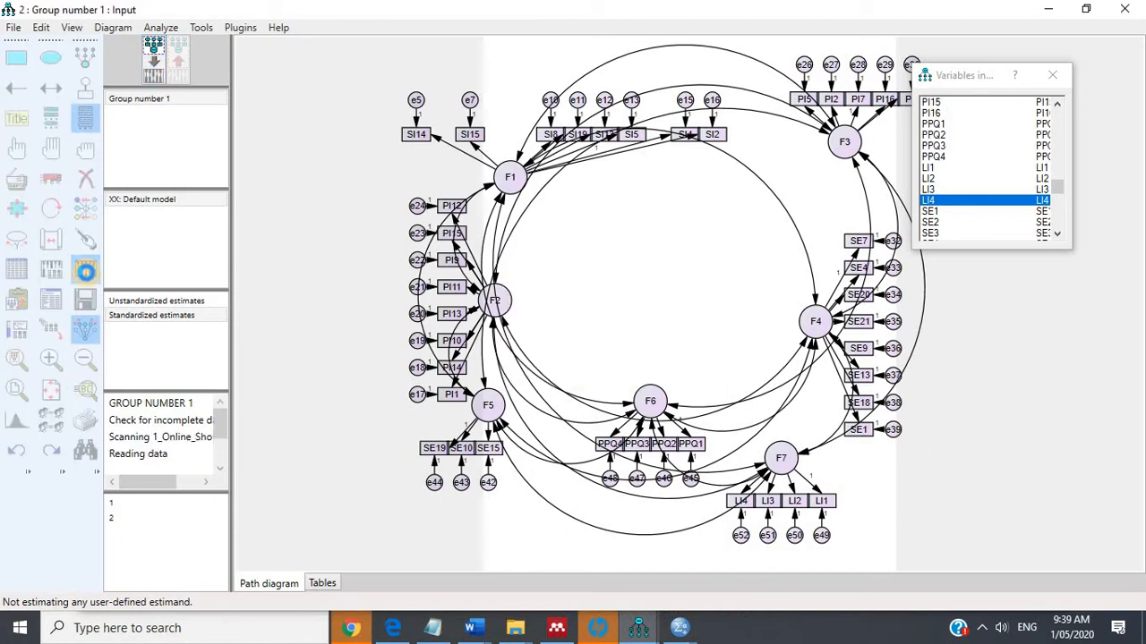
left_click(51, 300)
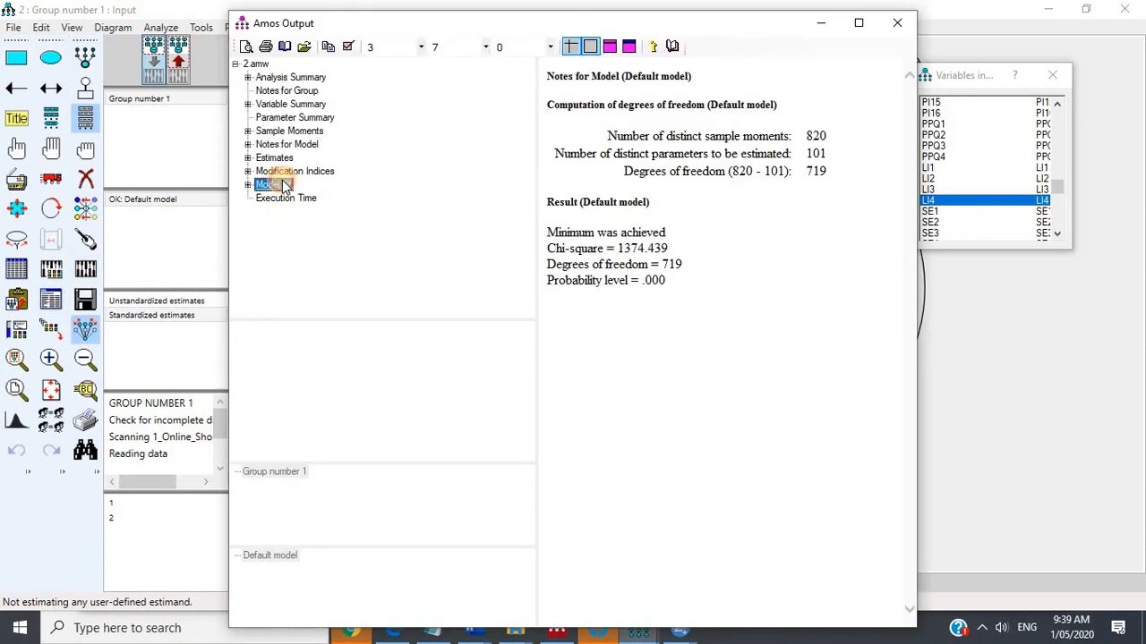
left_click(273, 184)
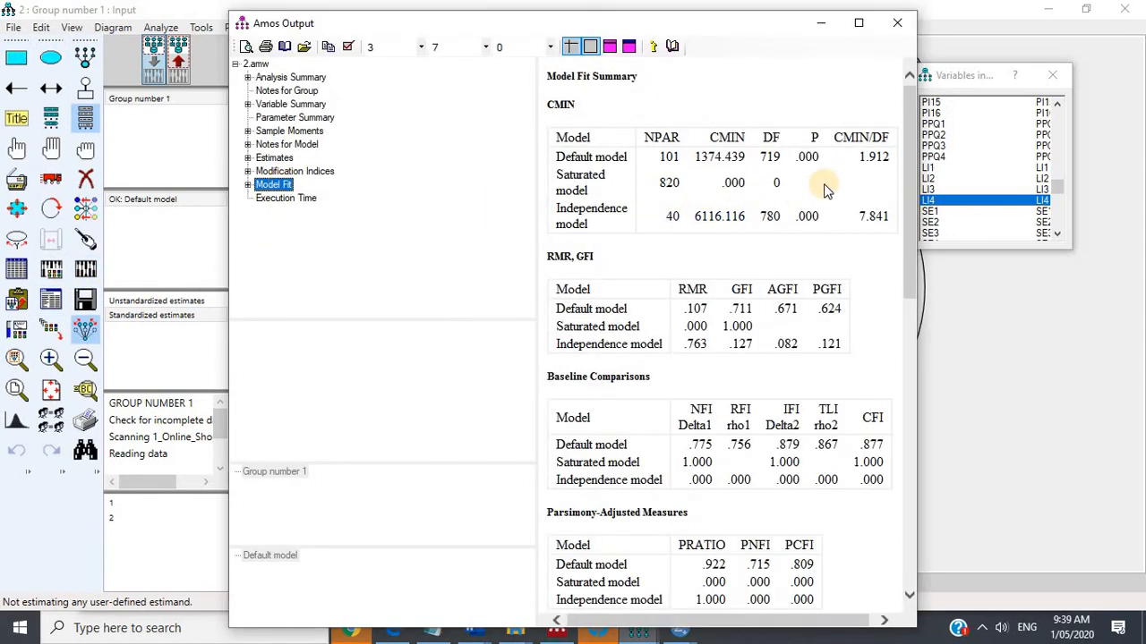
Examine the covariance modification indices for high values, going through the rows from error term e45 down to e16.
left_click(297, 171)
scroll(822, 338, "down", 3)
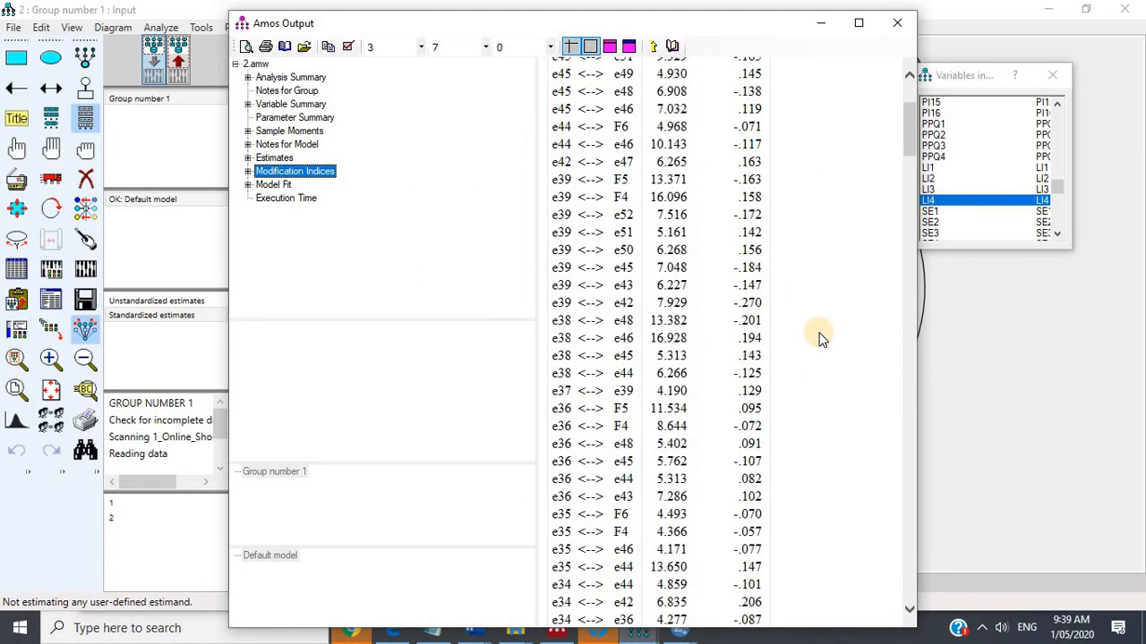
scroll(822, 338, "down", 12)
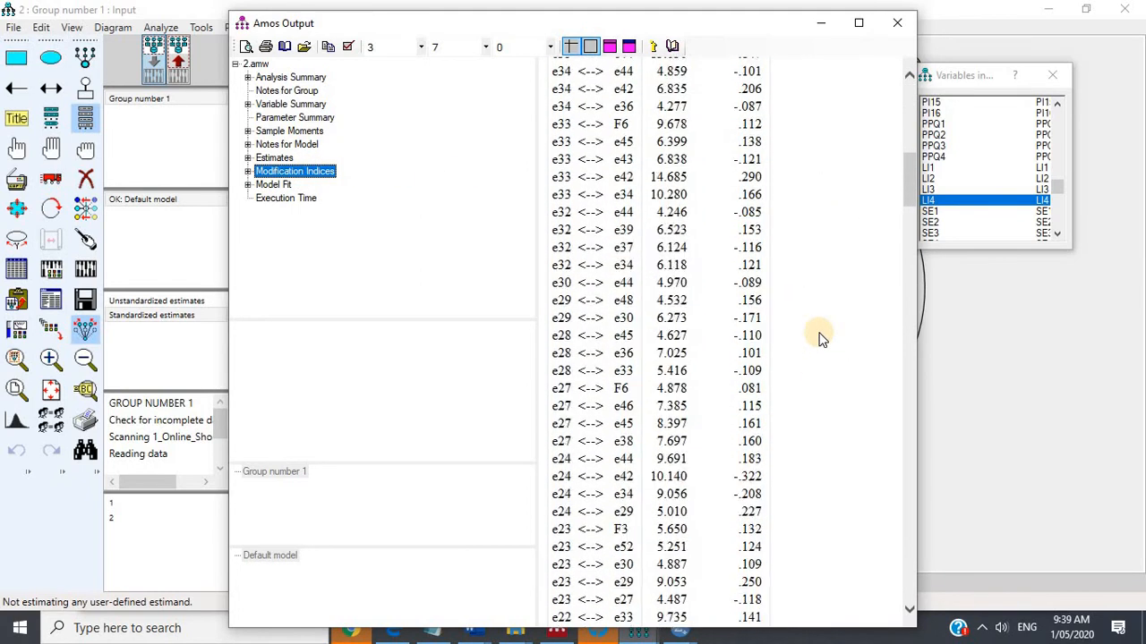
scroll(822, 338, "down", 5)
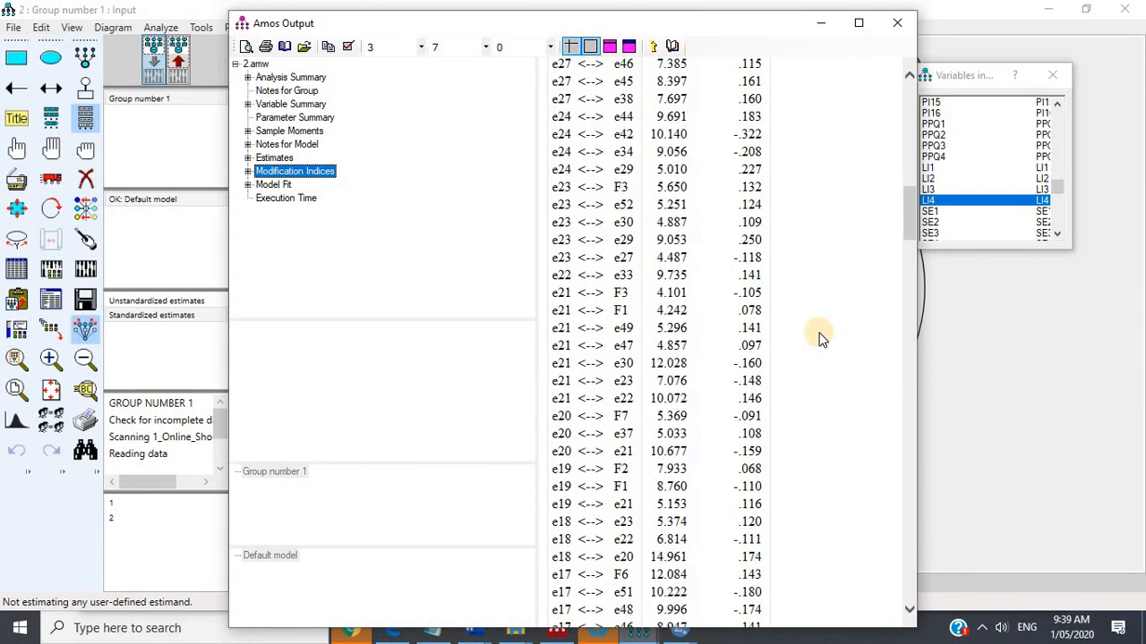
scroll(822, 338, "down", 3)
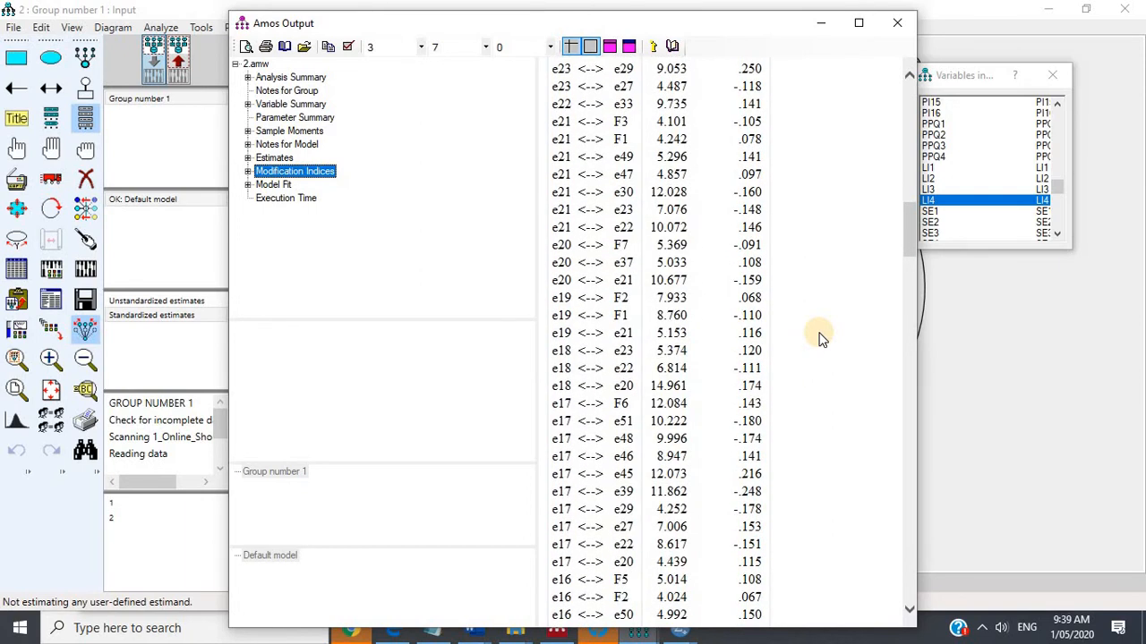
Delete indicator PI1 and its error term e17 from factor F2 in the path diagram.
left_click(120, 179)
left_click(85, 179)
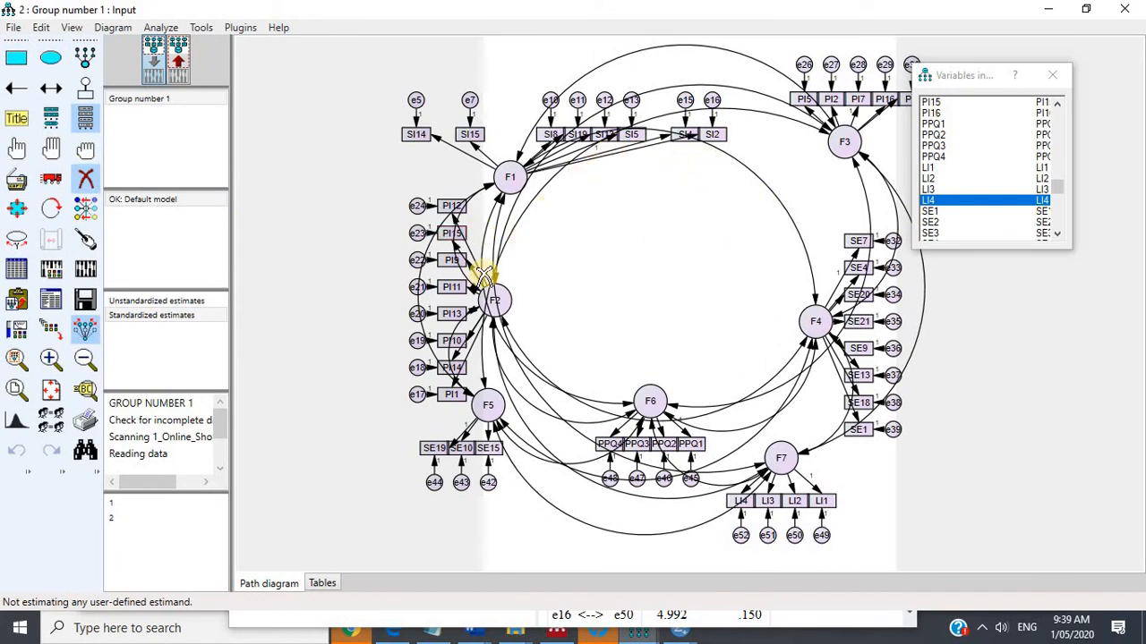
left_click(446, 397)
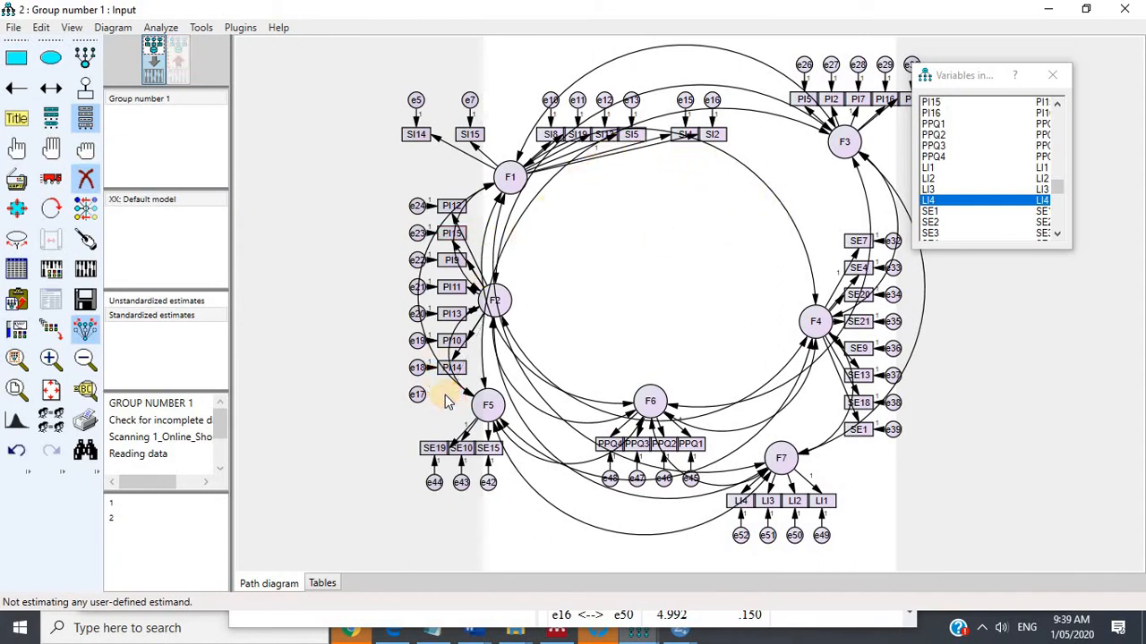
left_click(416, 398)
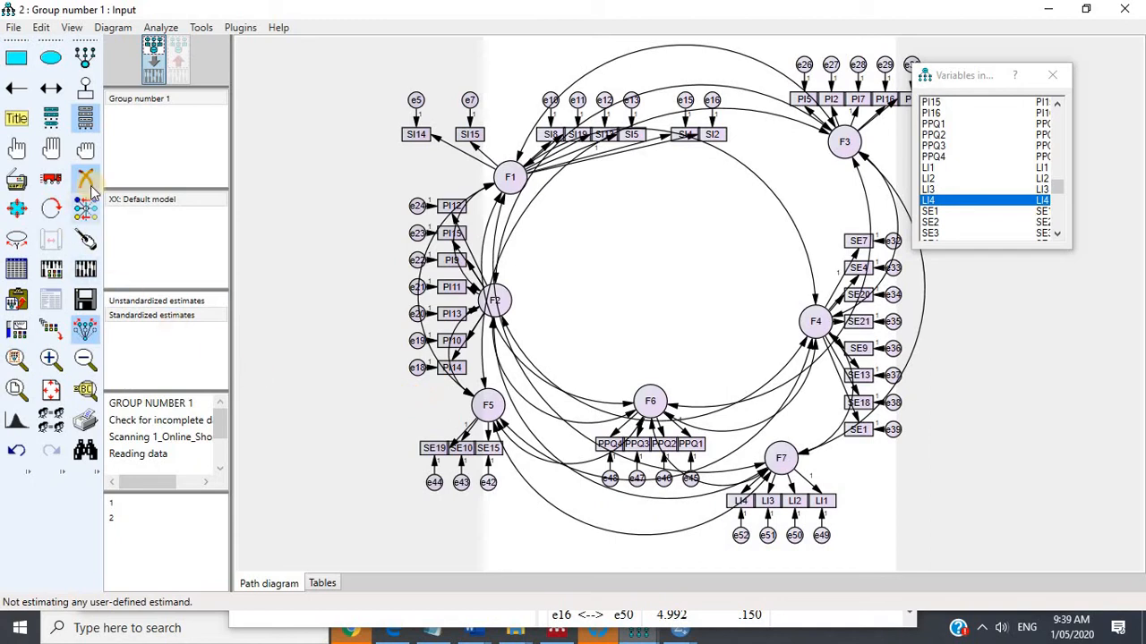
left_click(86, 179)
double_click(469, 265)
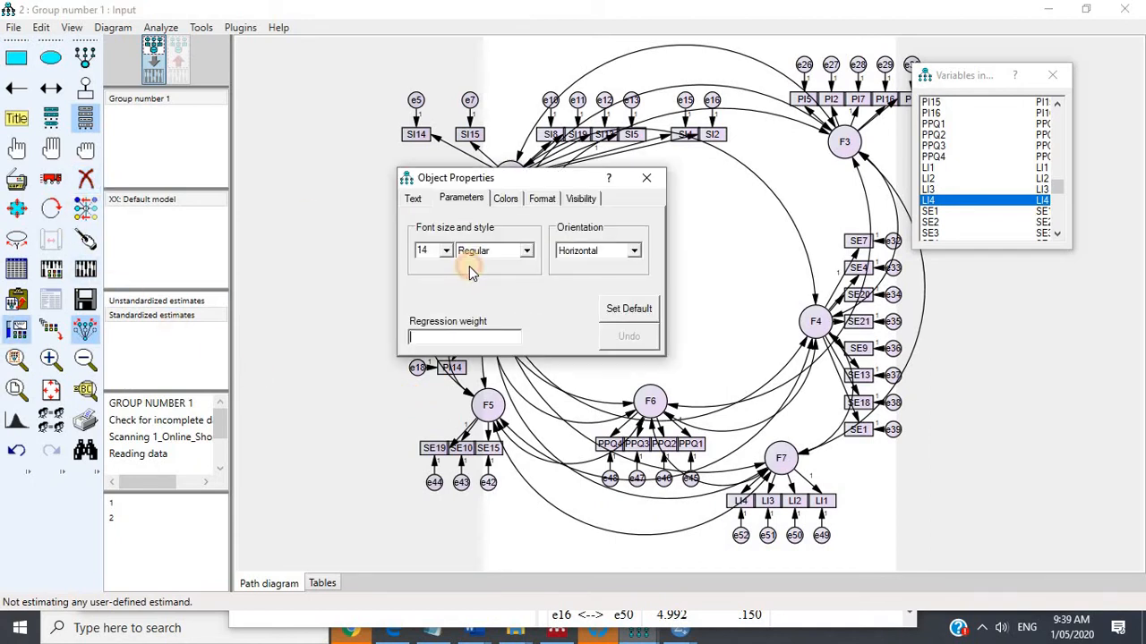
left_click(646, 185)
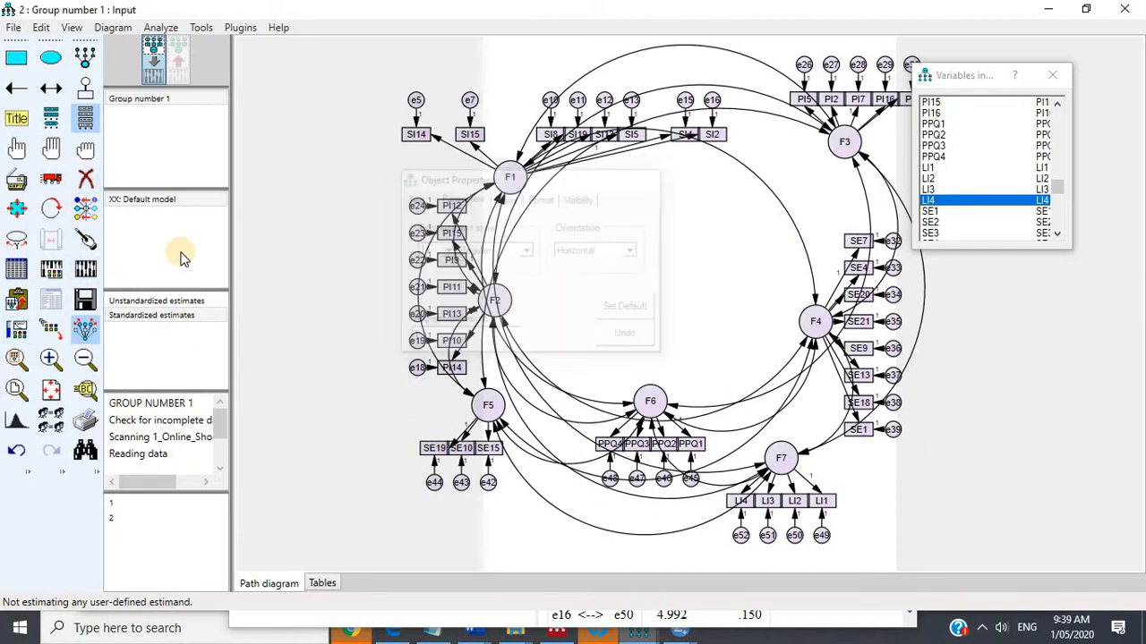
Recalculate the model estimates without PI1 and open the model fit summary in the text output.
left_click(85, 268)
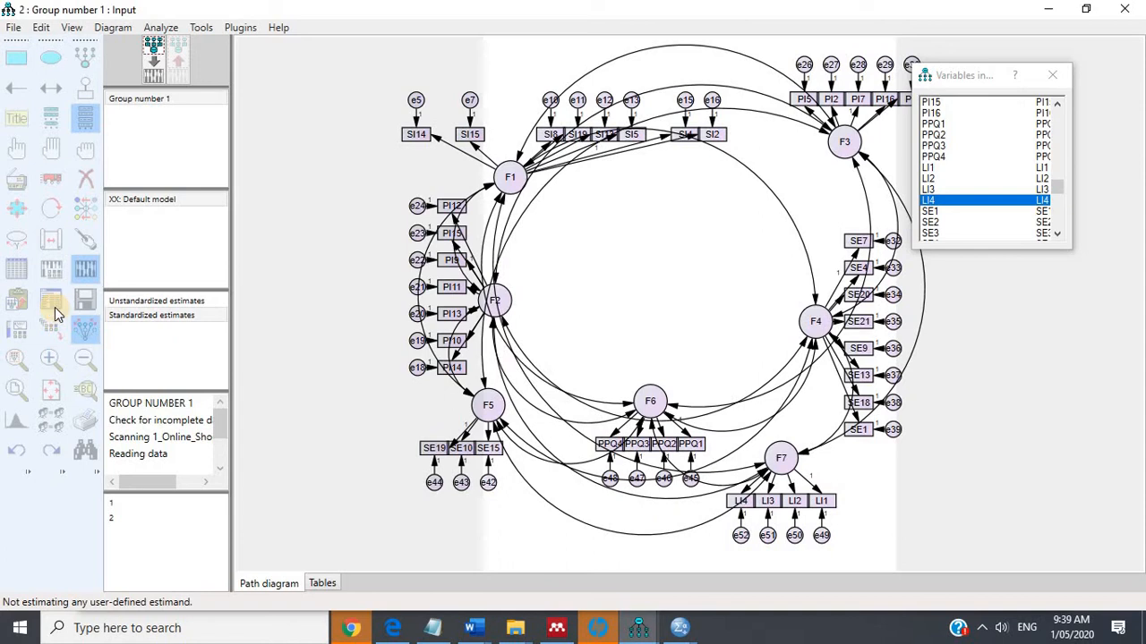
left_click(54, 303)
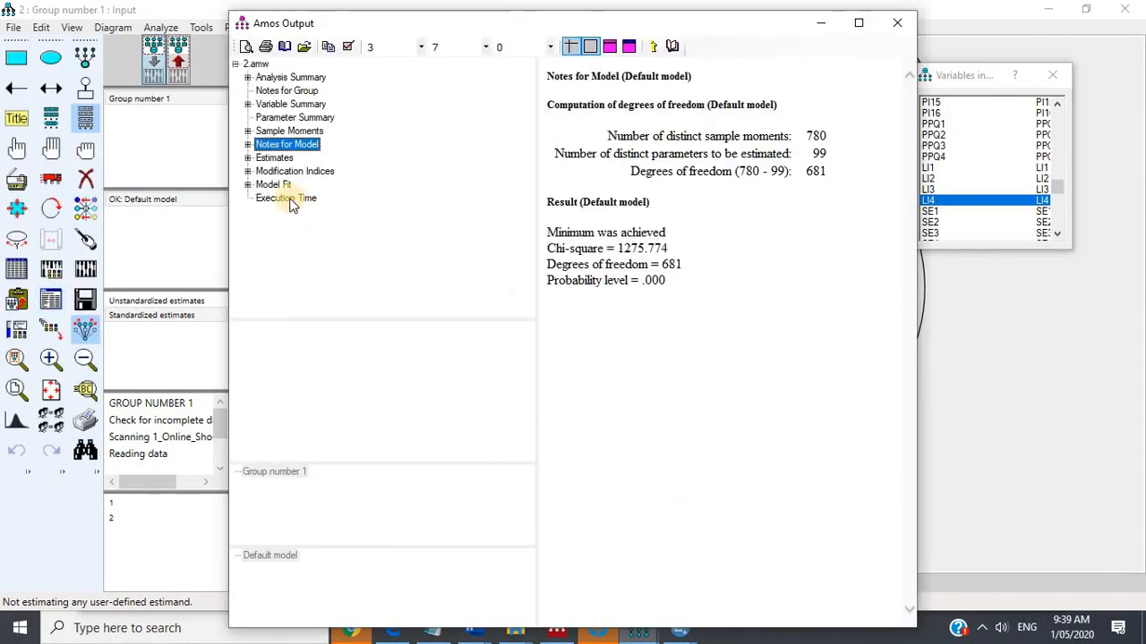
left_click(273, 185)
Examine the covariance modification indices down to the e11 rows for high values, including the e18–e20 pair.
left_click(288, 171)
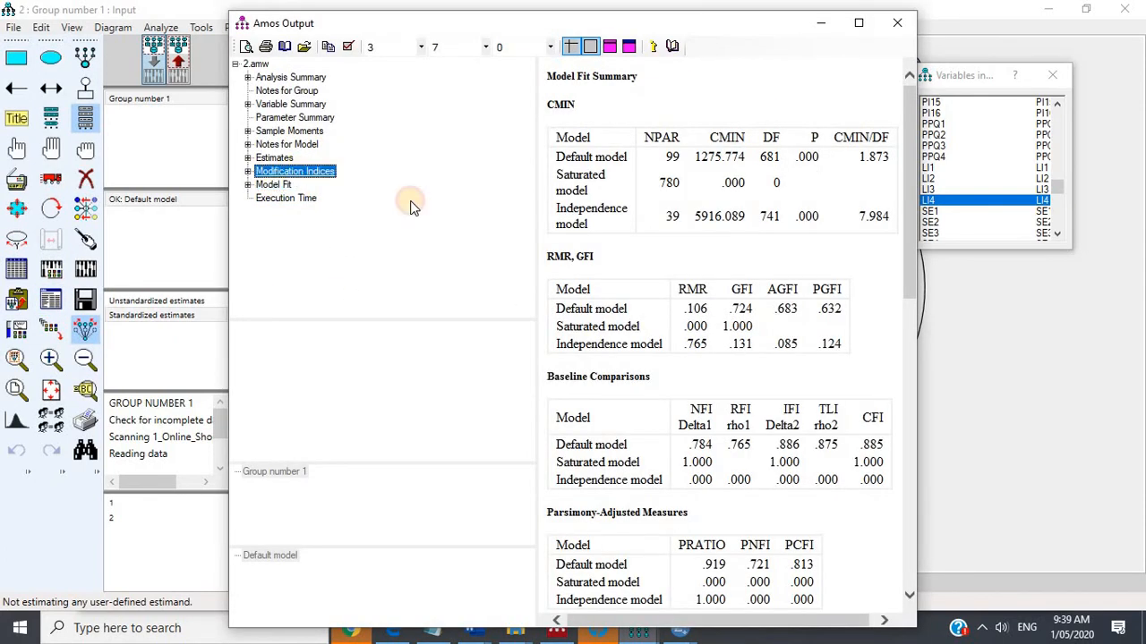
scroll(803, 351, "down", 9)
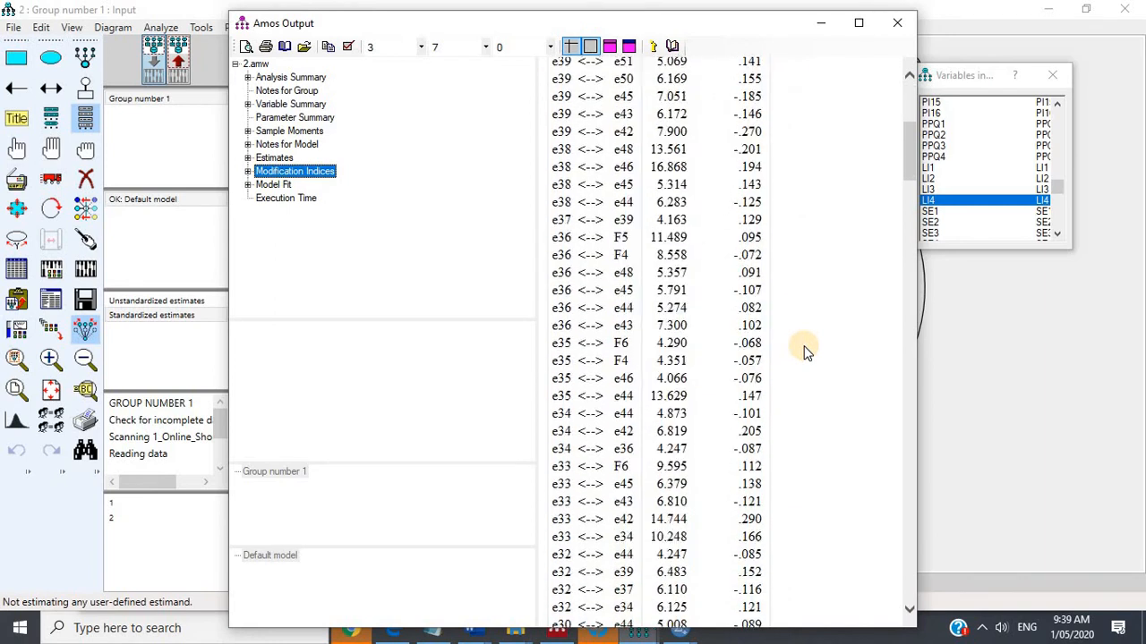
scroll(804, 351, "down", 11)
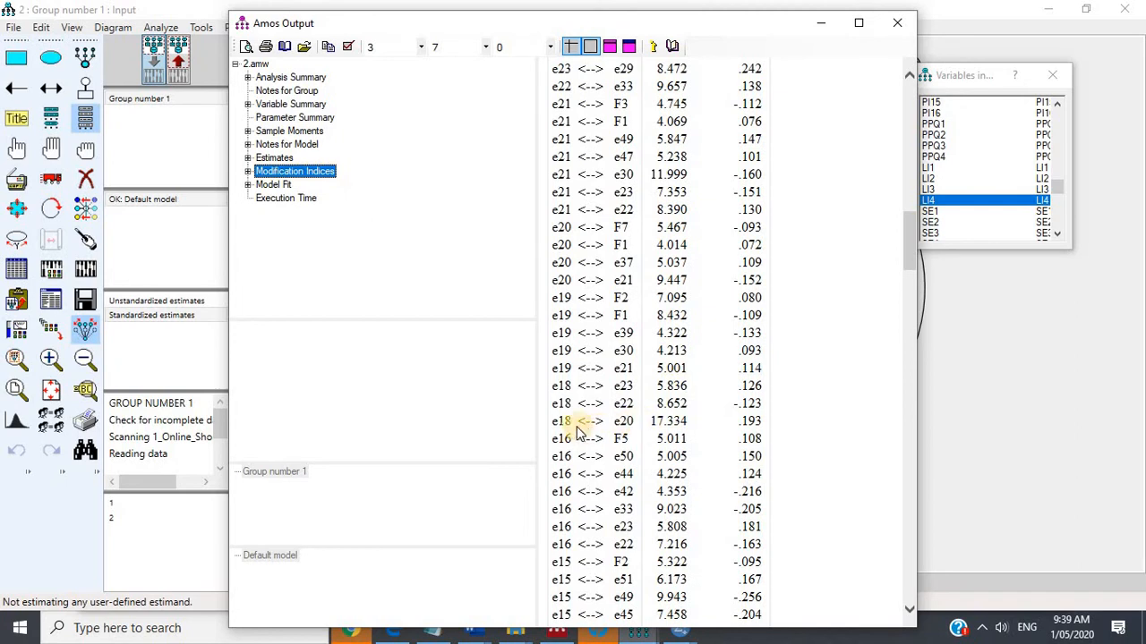
scroll(603, 407, "down", 8)
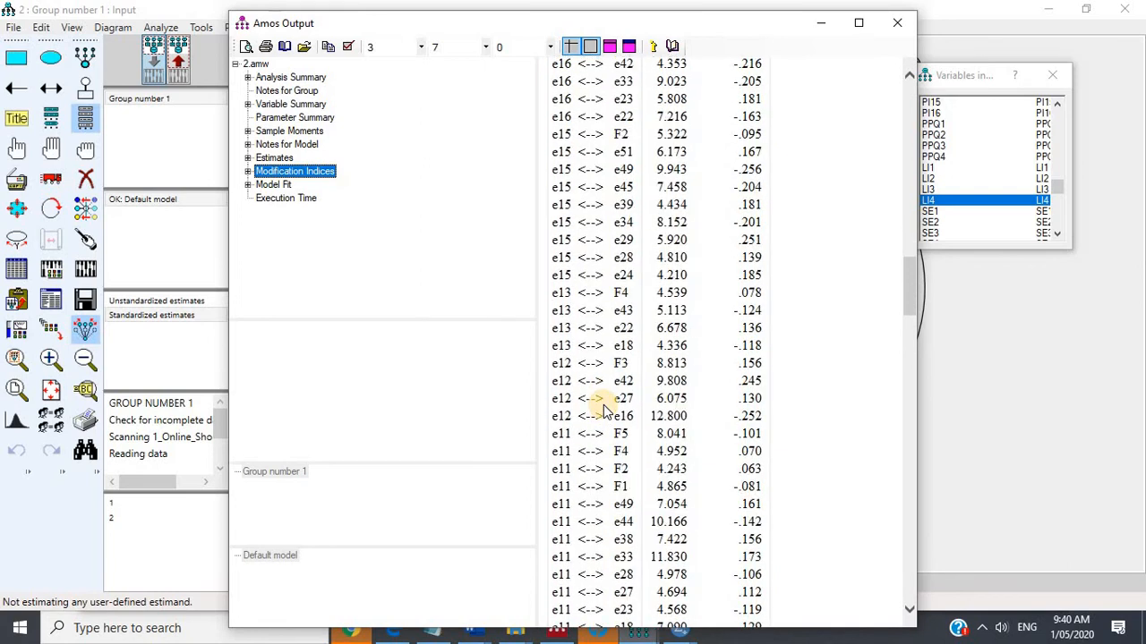
scroll(603, 409, "up", 3)
Delete indicator PI14 and its error term e18 from factor F2, and recalculate the model estimates.
left_click(1026, 409)
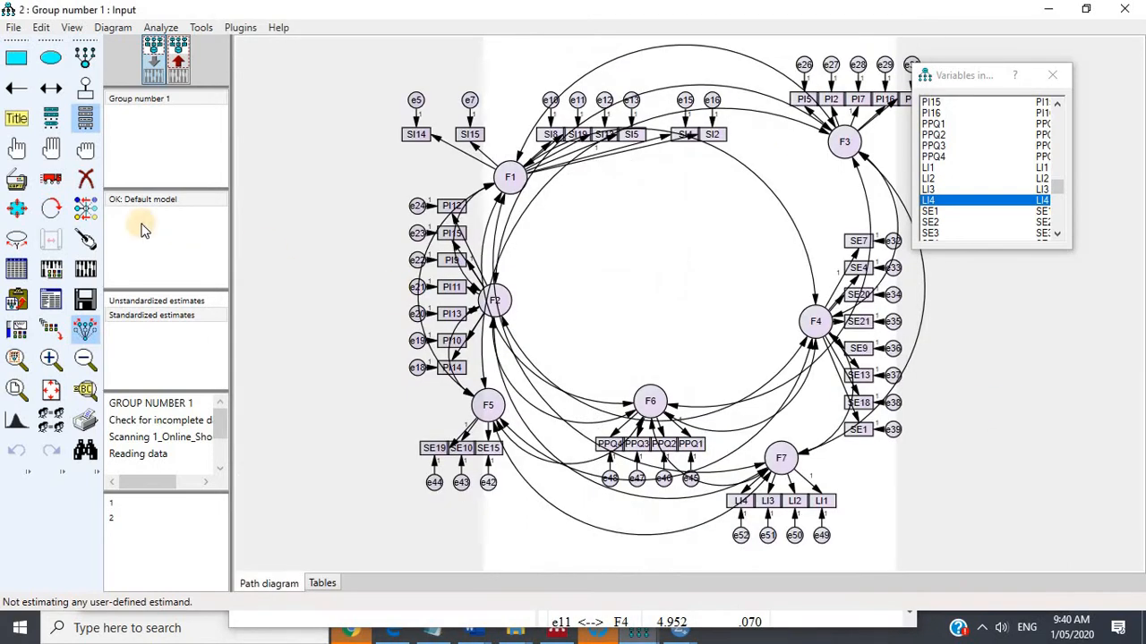
left_click(85, 178)
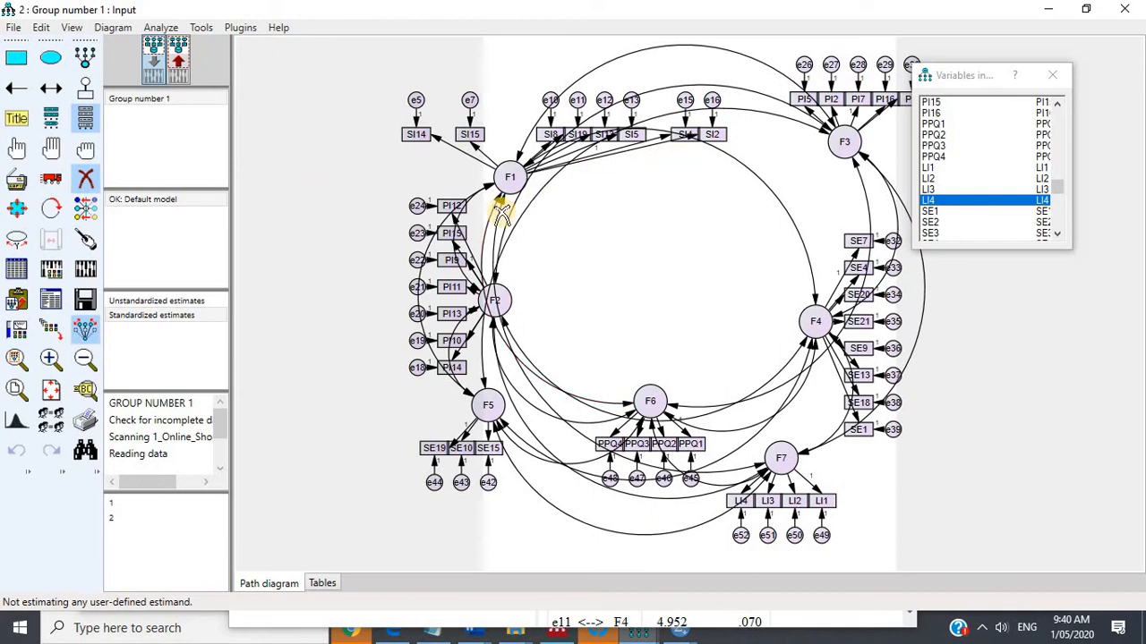
left_click(459, 367)
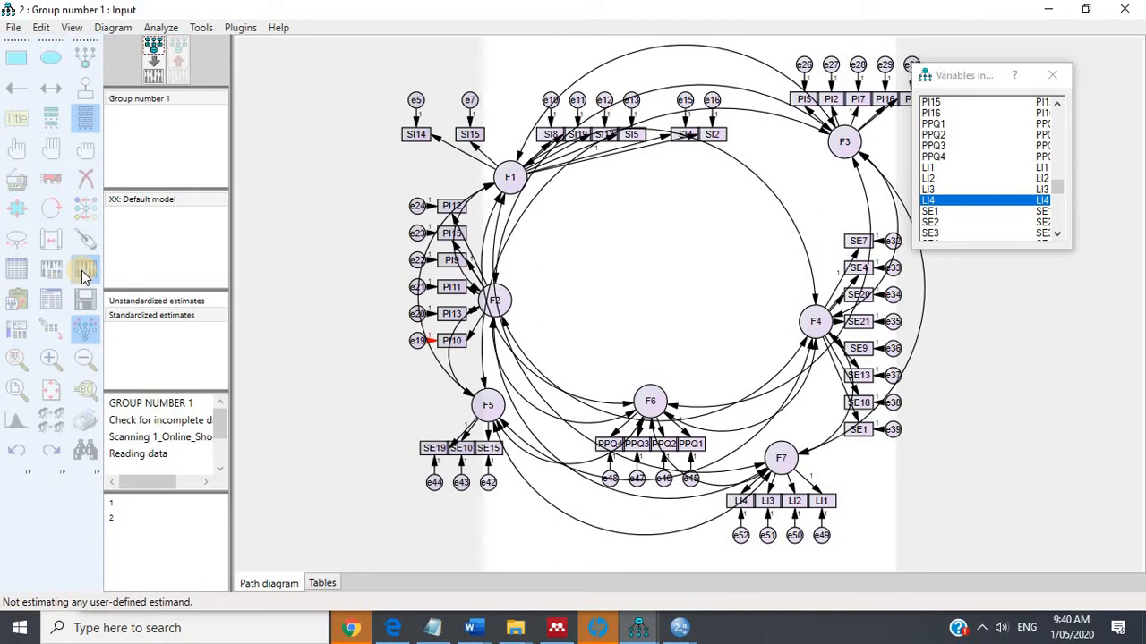
Check the model fit summary and examine the covariance modification indices down to the e5 rows, including the e7–e27 pair.
left_click(51, 299)
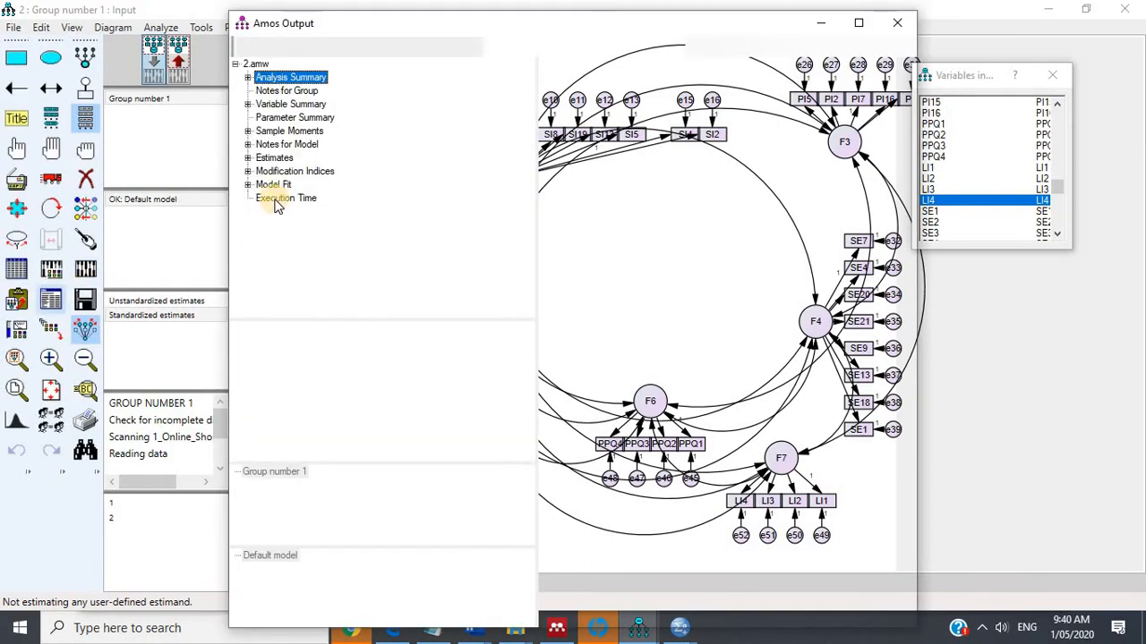
left_click(273, 185)
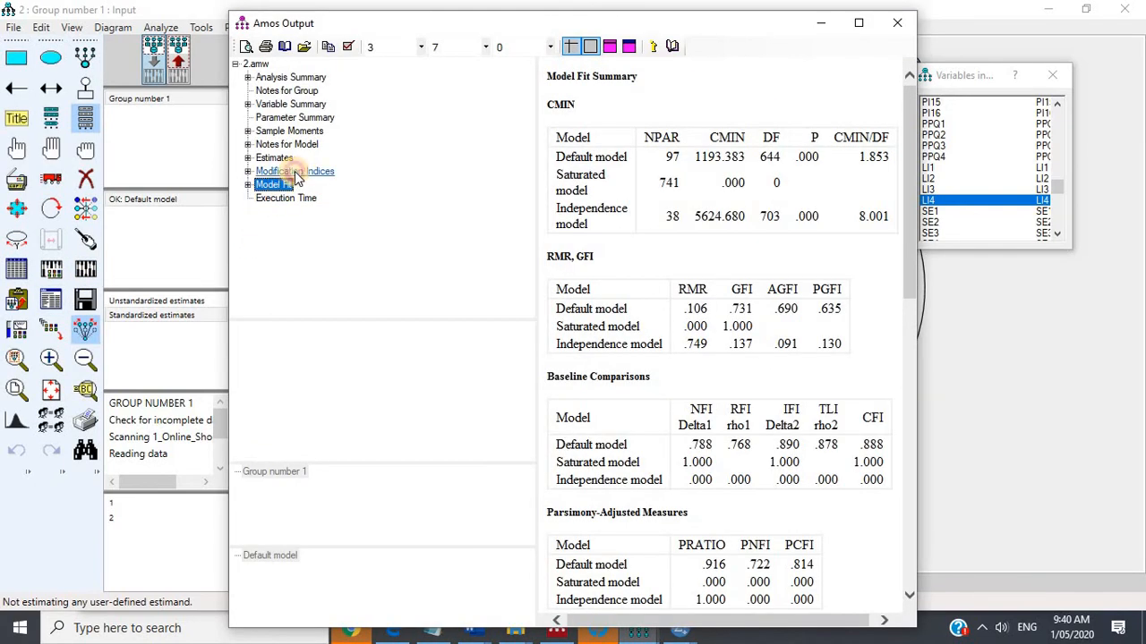
left_click(294, 171)
scroll(652, 372, "down", 4)
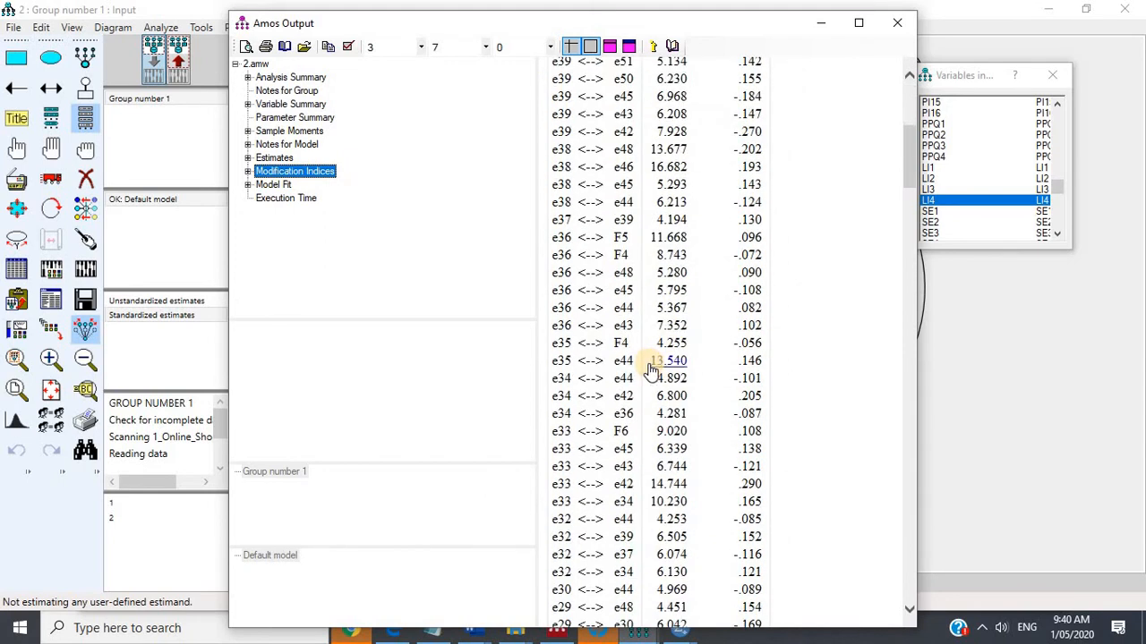
scroll(651, 369, "down", 10)
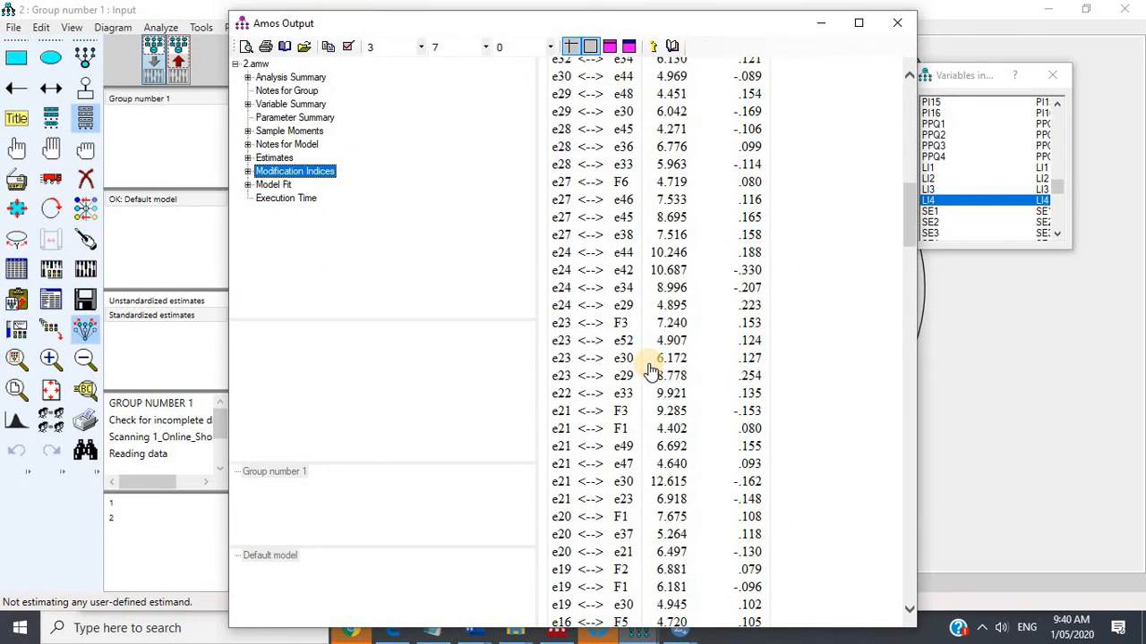
scroll(650, 369, "down", 8)
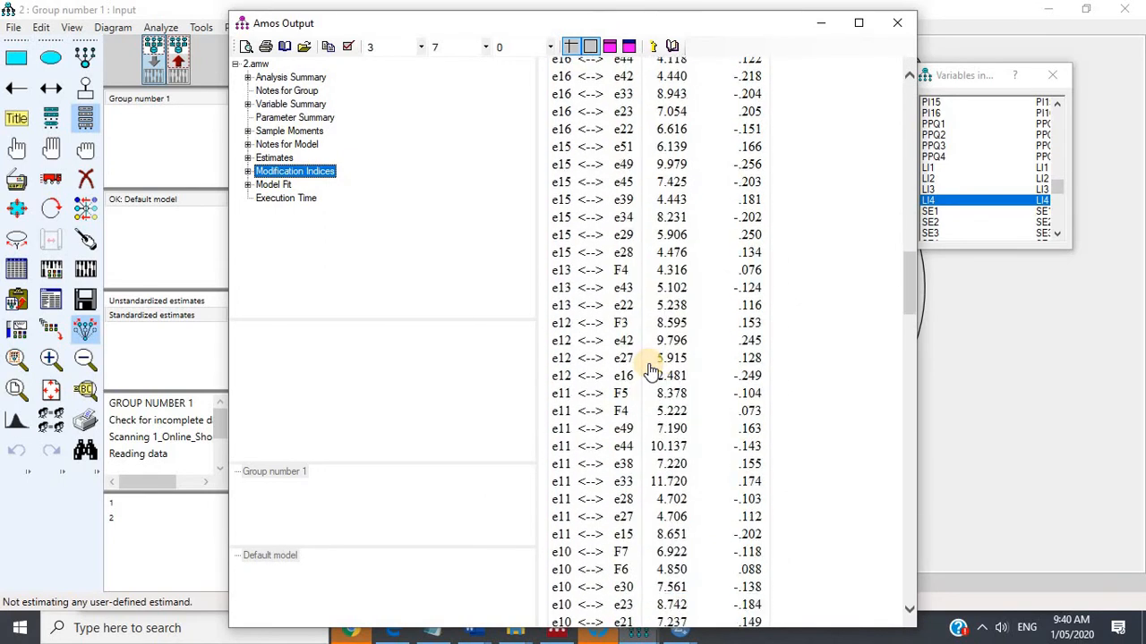
scroll(651, 369, "down", 1)
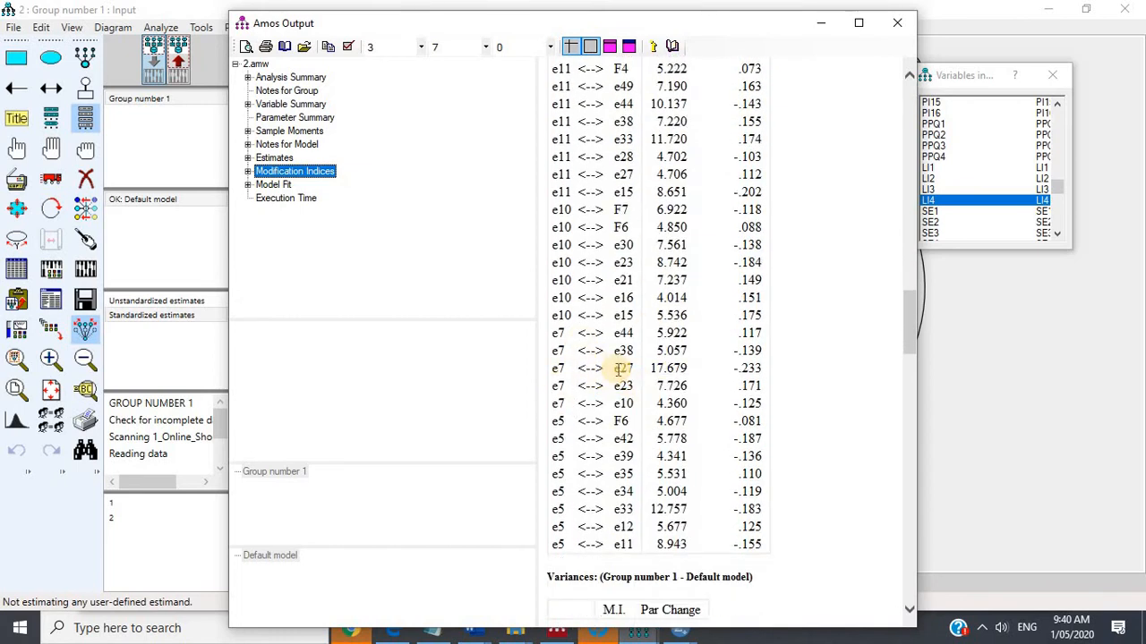
scroll(621, 369, "up", 12)
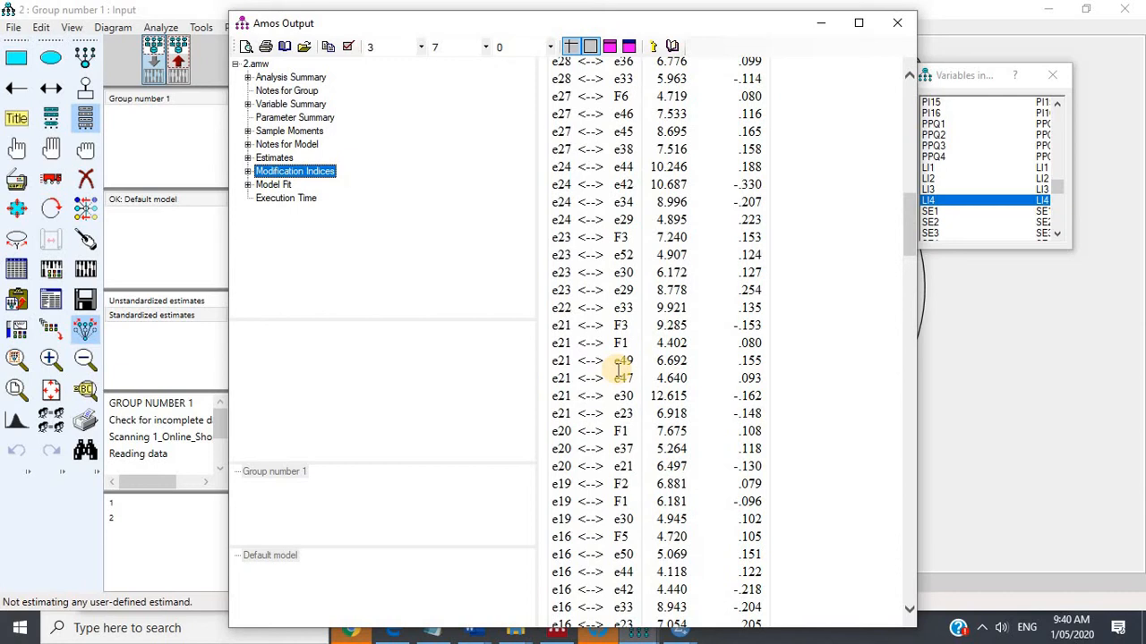
Delete error term e7 and its indicator SI15 from factor F1 in the path diagram.
left_click(992, 347)
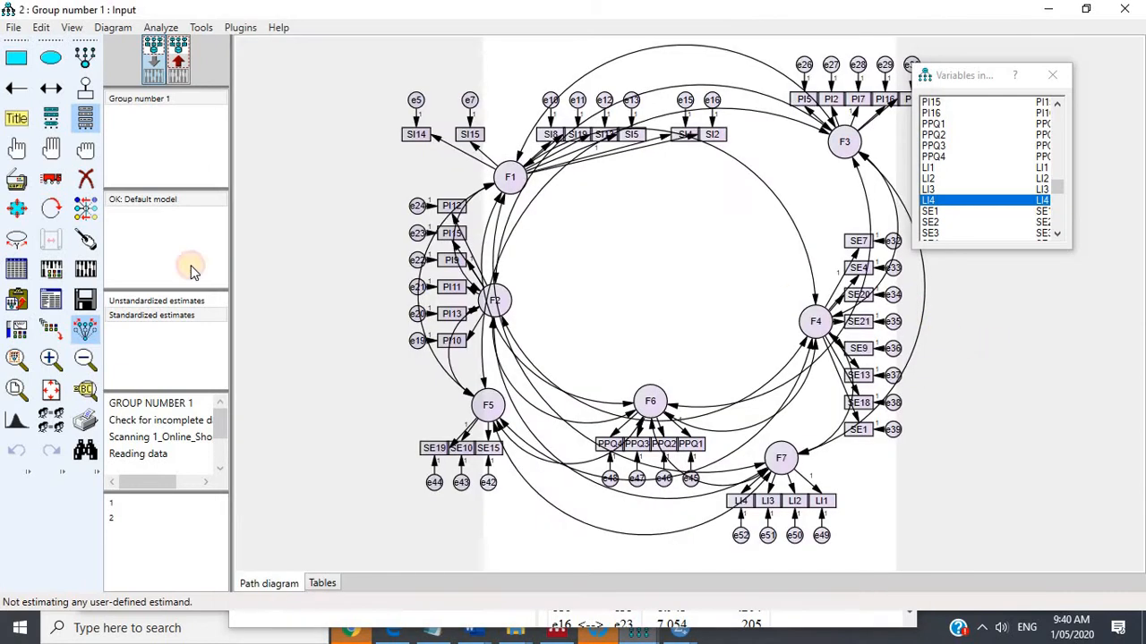
left_click(85, 179)
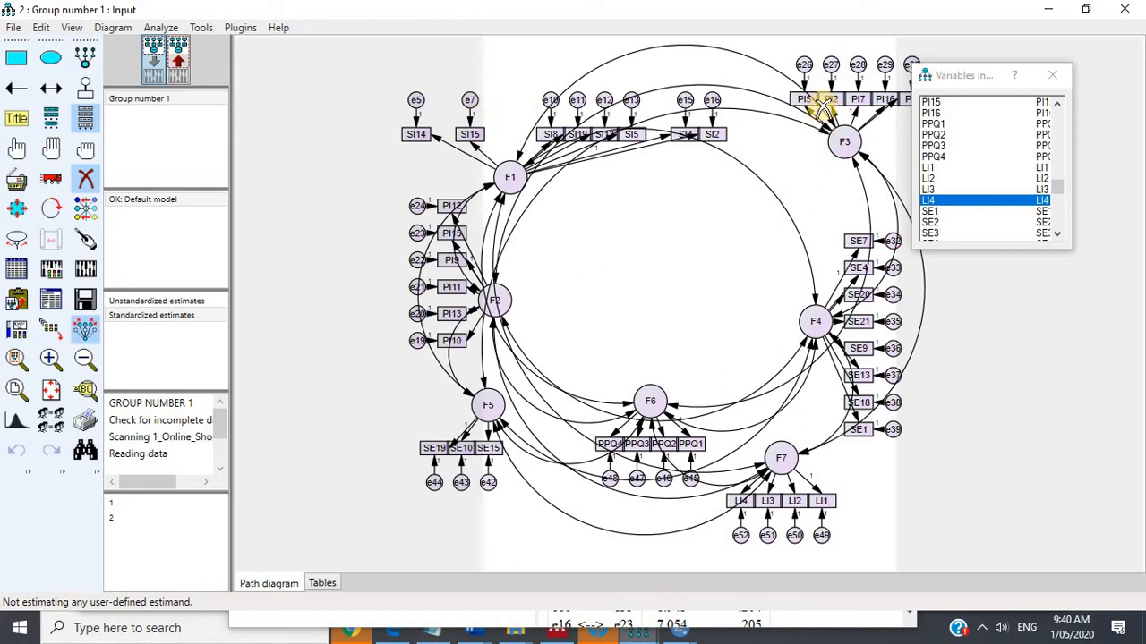
left_click(467, 102)
left_click(469, 134)
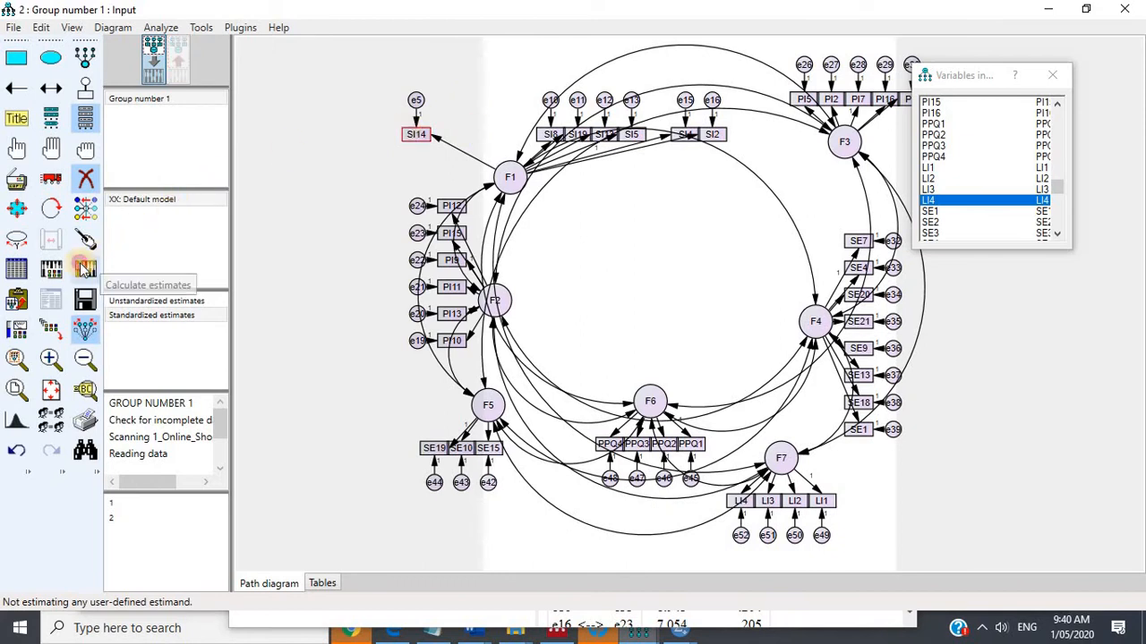
Recalculate the model estimates without SI15 and open the model fit summary in the text output.
left_click(85, 268)
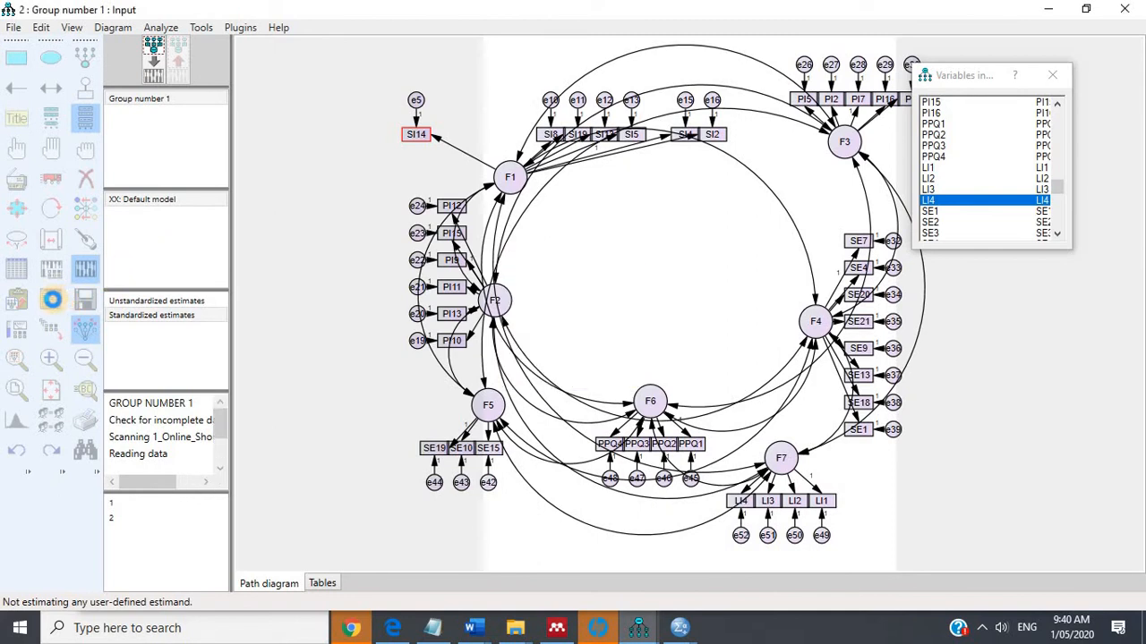
left_click(51, 302)
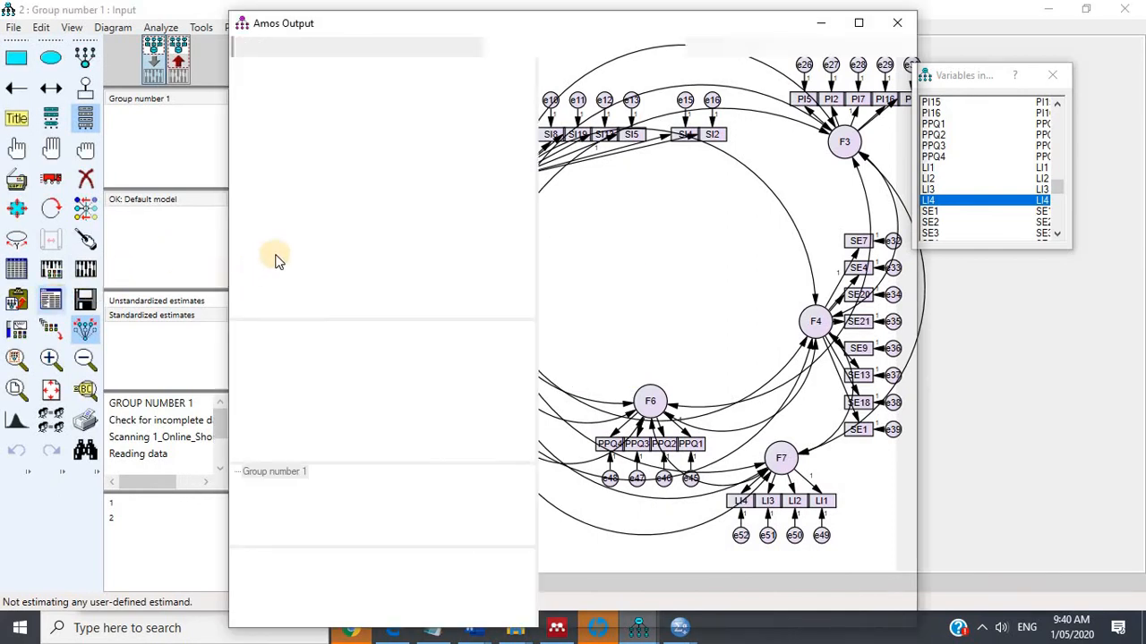
left_click(276, 186)
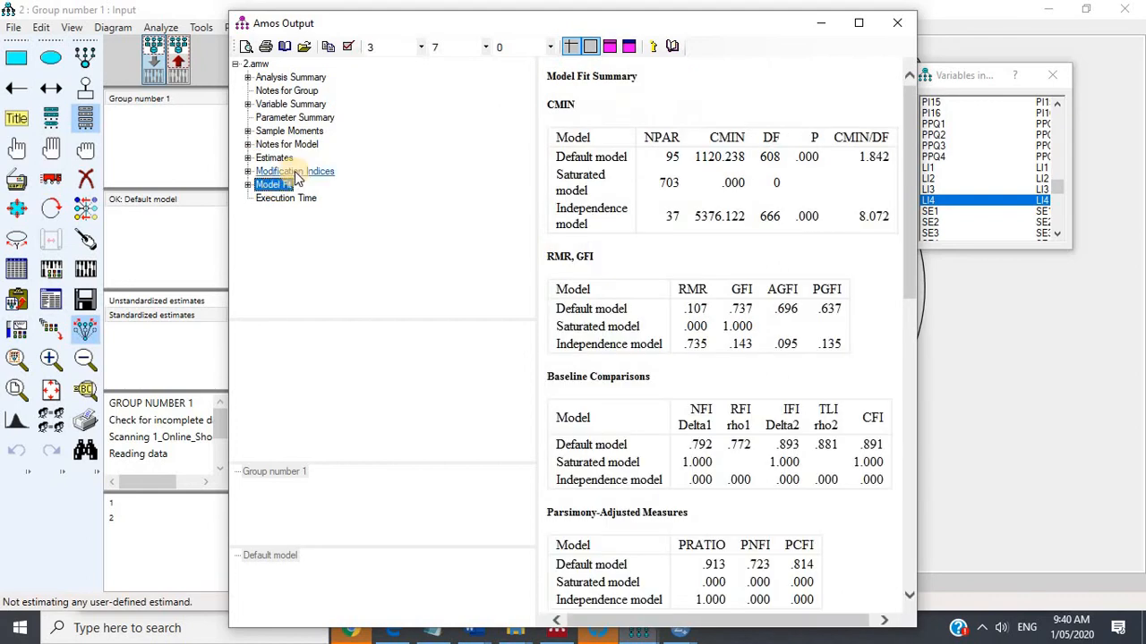
Review the covariance modification indices down to the e5 rows, and delete indicator SI14 and its error term e5 from factor F1.
left_click(296, 173)
scroll(831, 327, "down", 3)
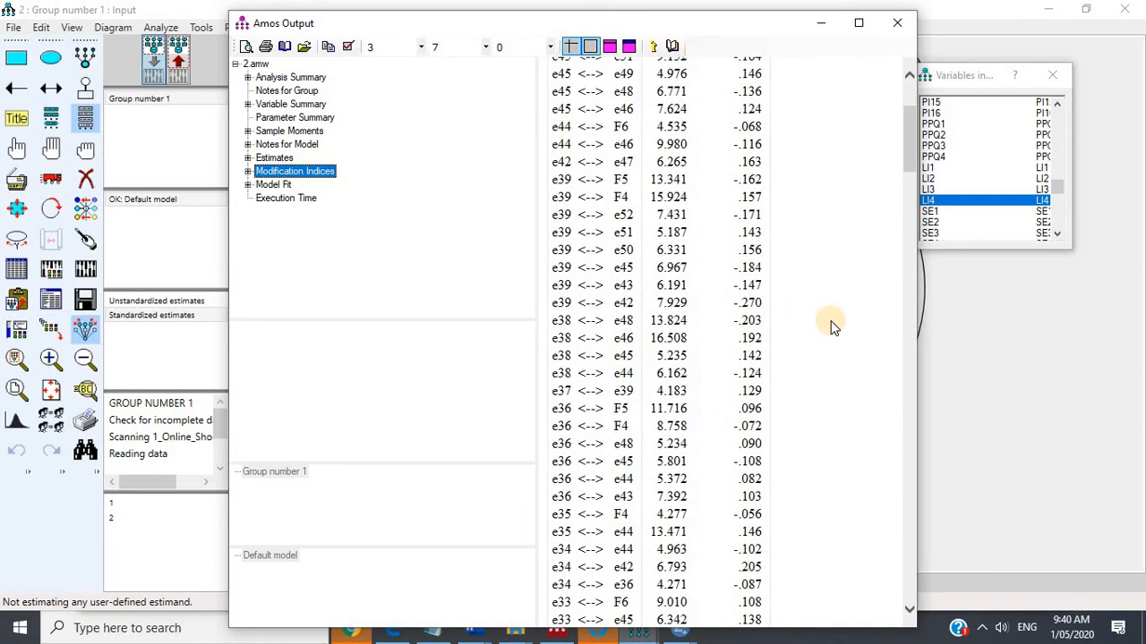
scroll(831, 327, "down", 10)
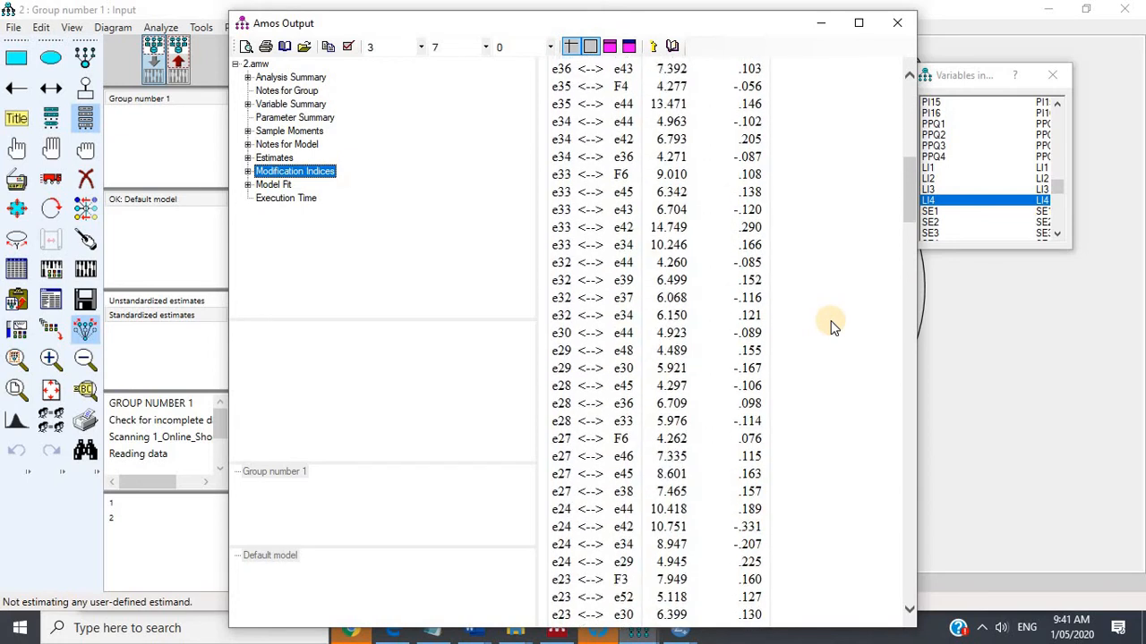
scroll(830, 328, "down", 11)
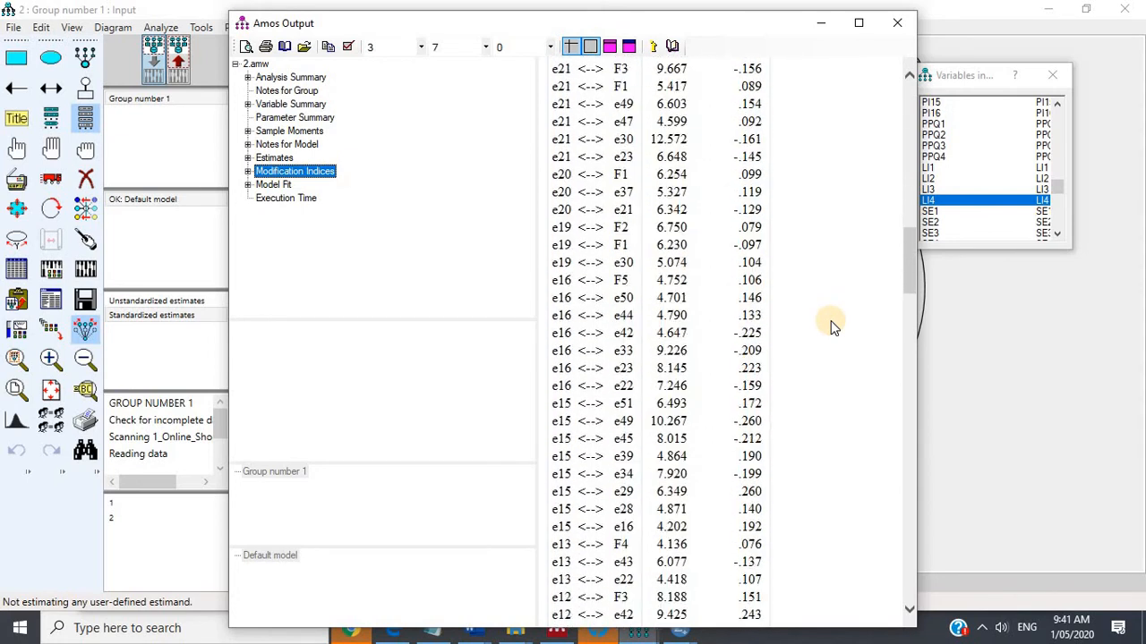
scroll(831, 327, "down", 7)
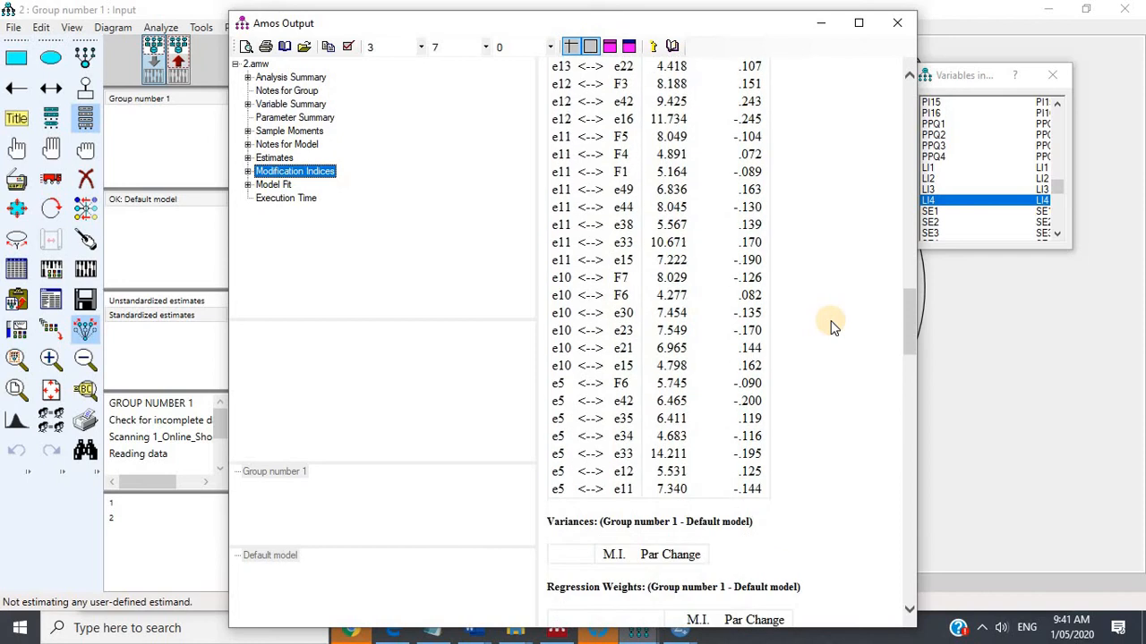
left_click(984, 457)
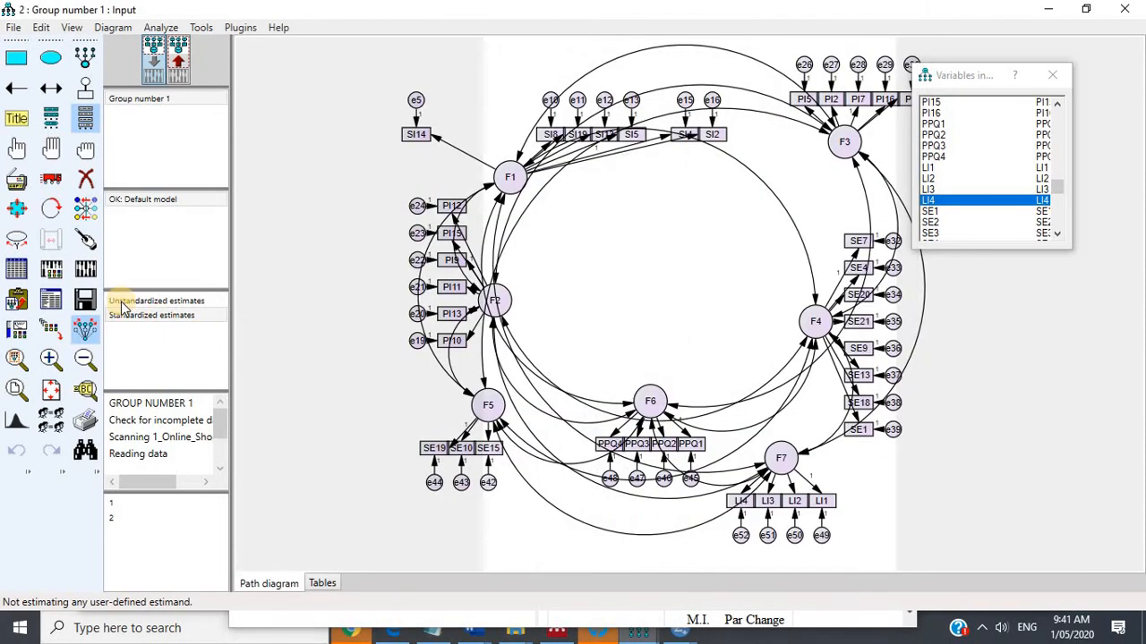
left_click(85, 179)
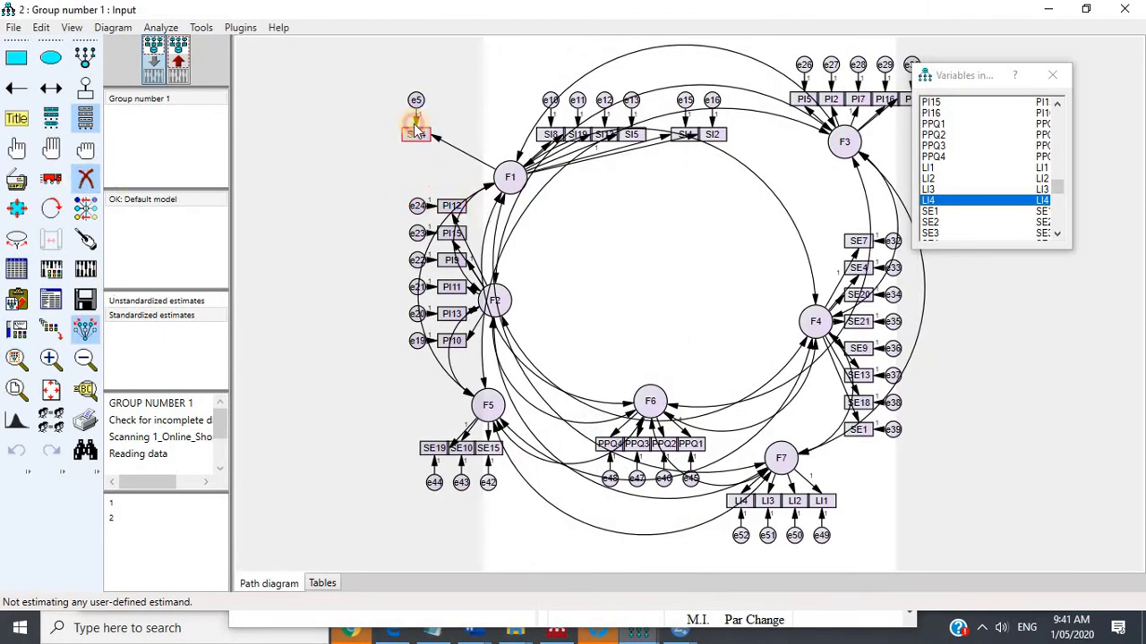
left_click(415, 129)
left_click(415, 101)
Move factor F1 beneath its remaining indicators in the path diagram and touch up its arrow connections.
left_click(52, 179)
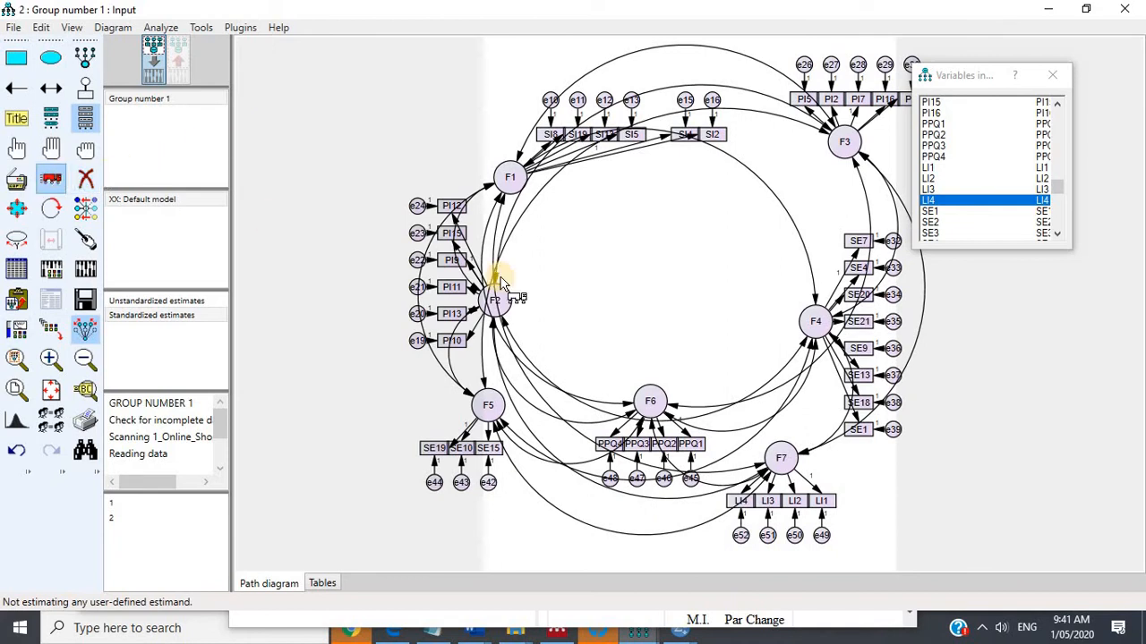
left_click_drag(508, 179, 633, 213)
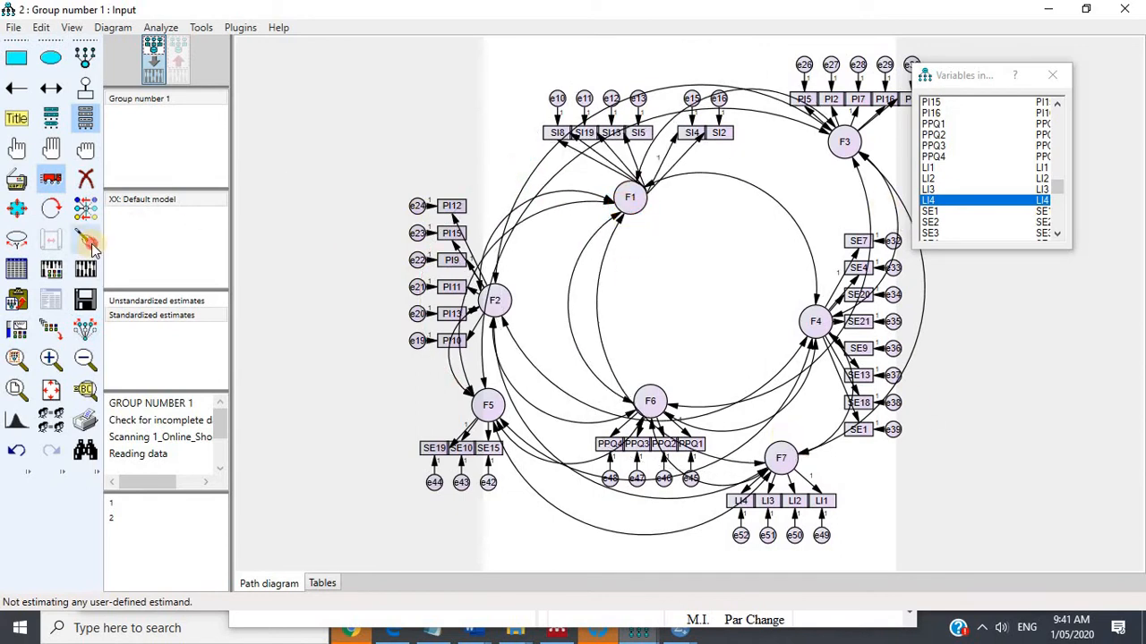
left_click(87, 242)
left_click(629, 198)
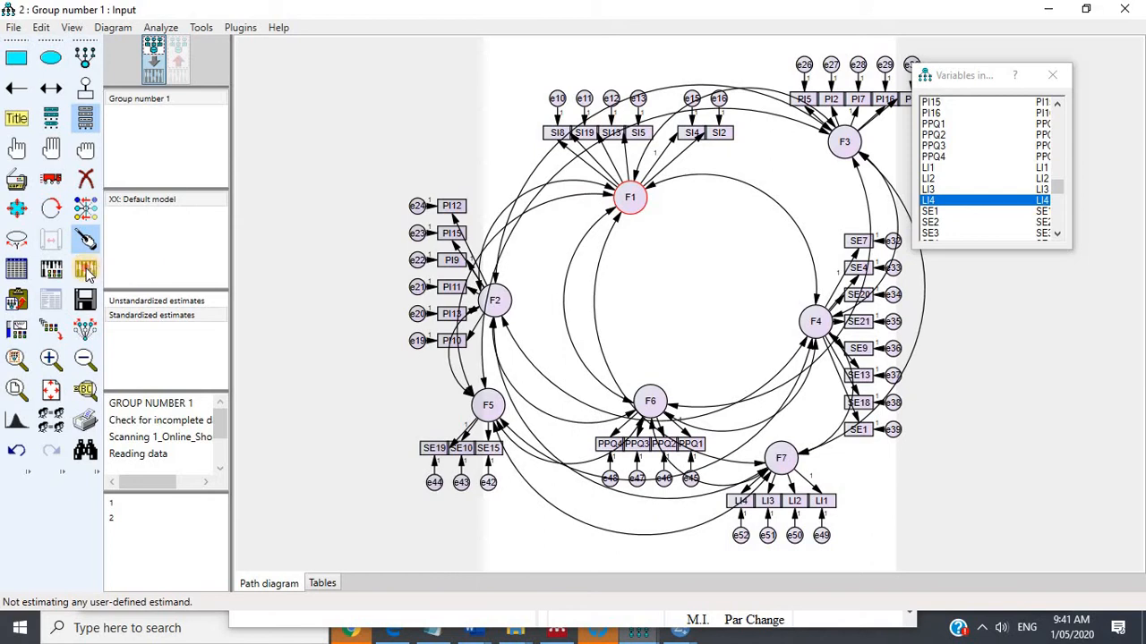
Recalculate the model estimates without SI14 and open the model fit summary in the text output.
left_click(85, 270)
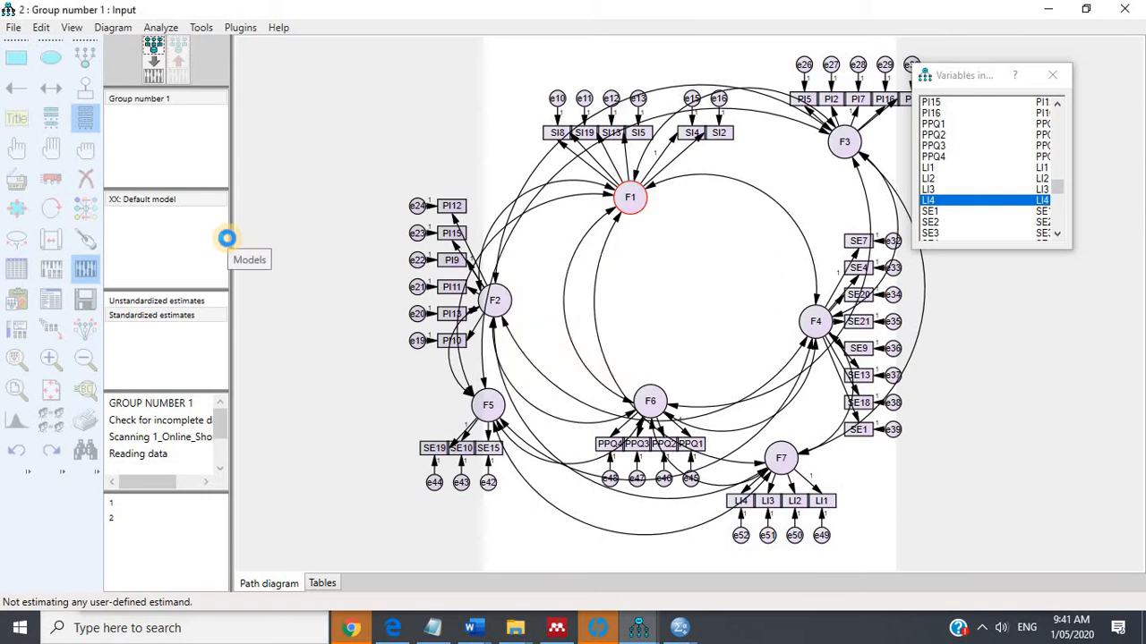
left_click(85, 298)
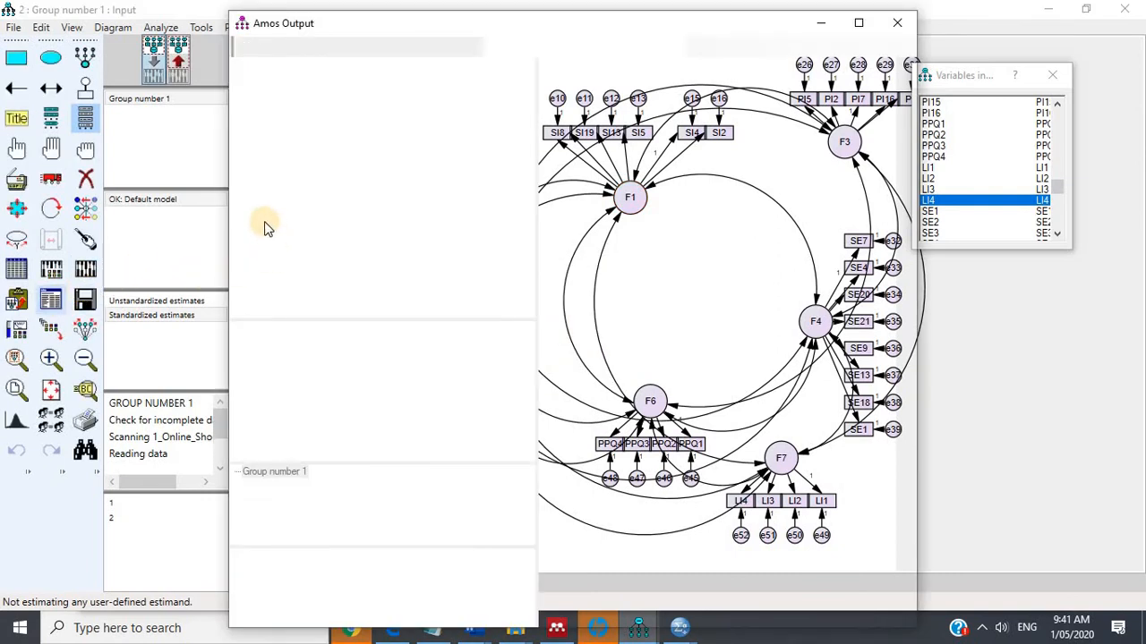
left_click(266, 185)
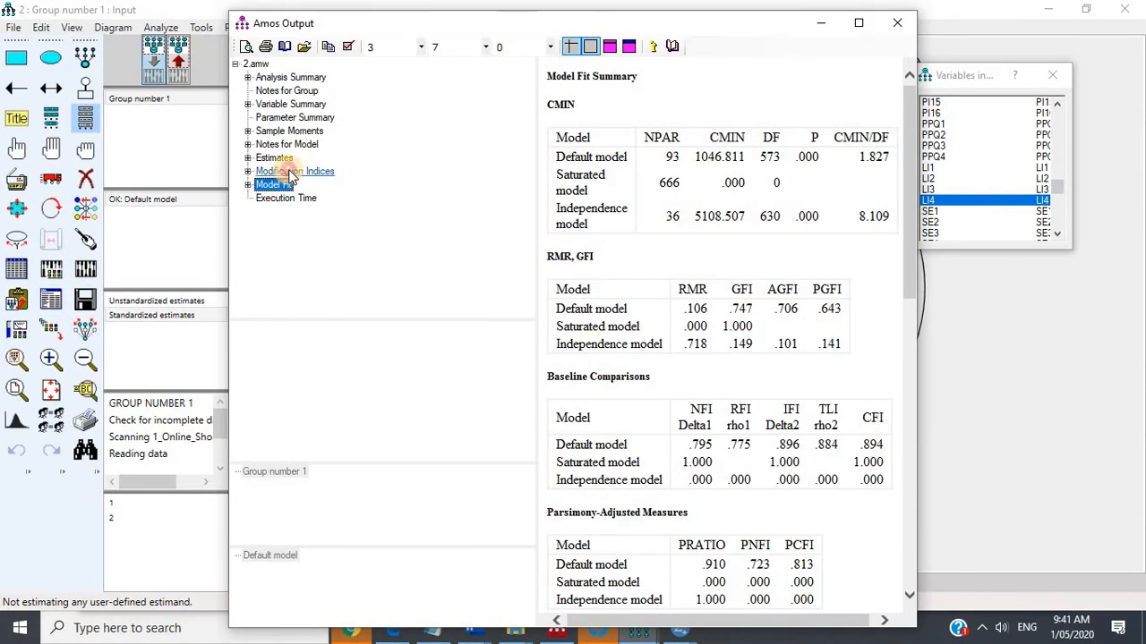
Review the modification indices, including the e38 rows, and delete indicator SE18 and its error term e38 from factor F4.
left_click(284, 171)
scroll(824, 283, "down", 2)
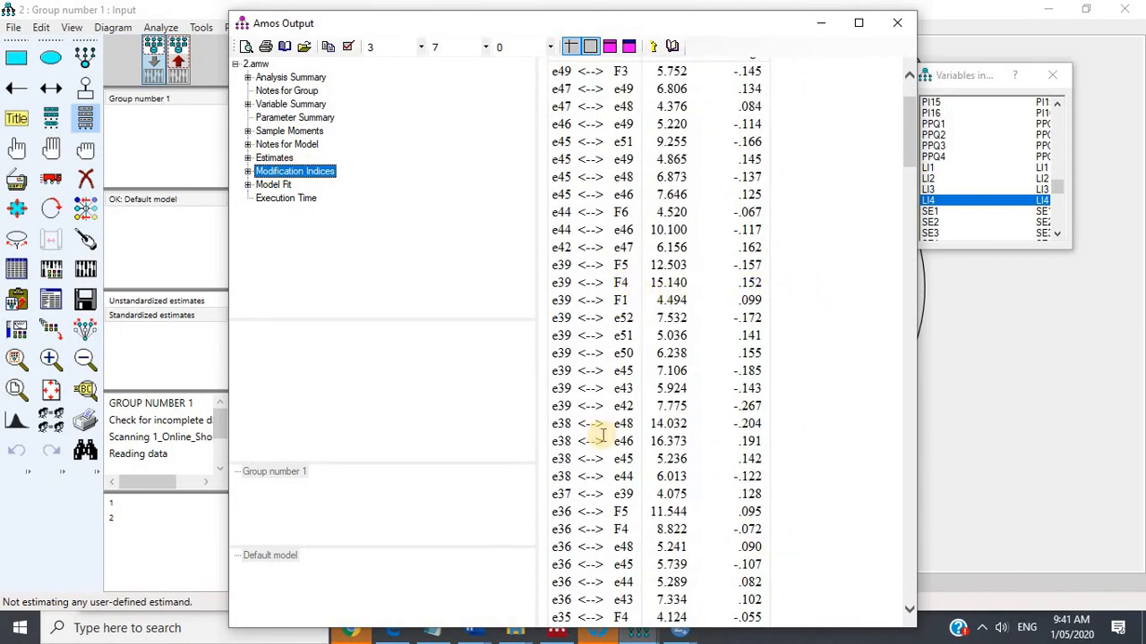
scroll(602, 435, "down", 3)
scroll(603, 435, "down", 7)
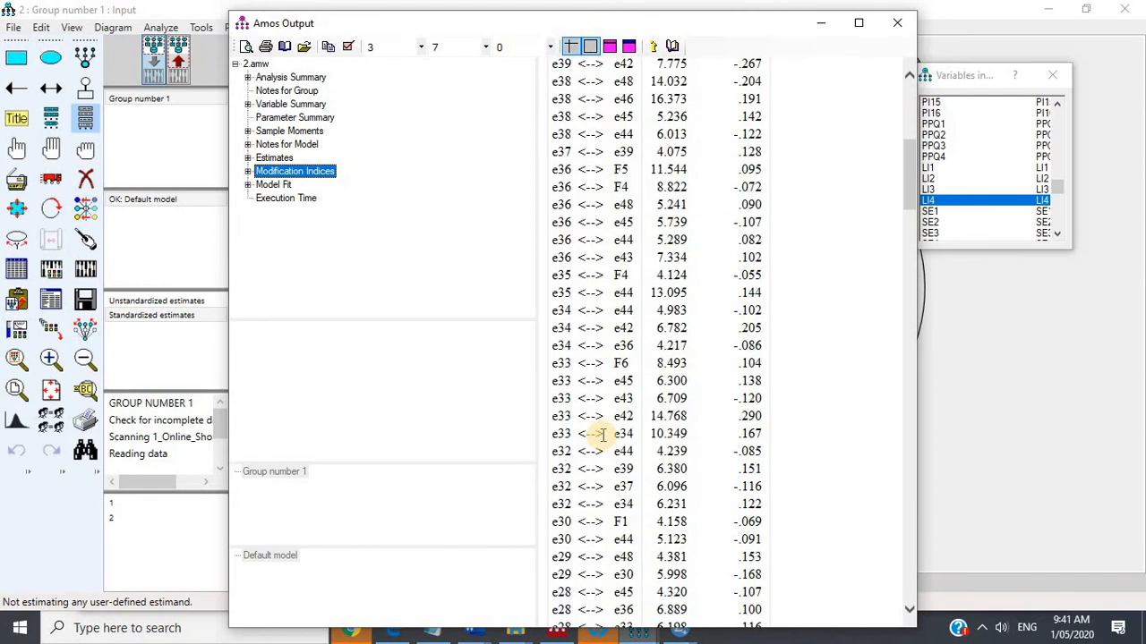
scroll(603, 435, "up", 3)
scroll(602, 435, "up", 3)
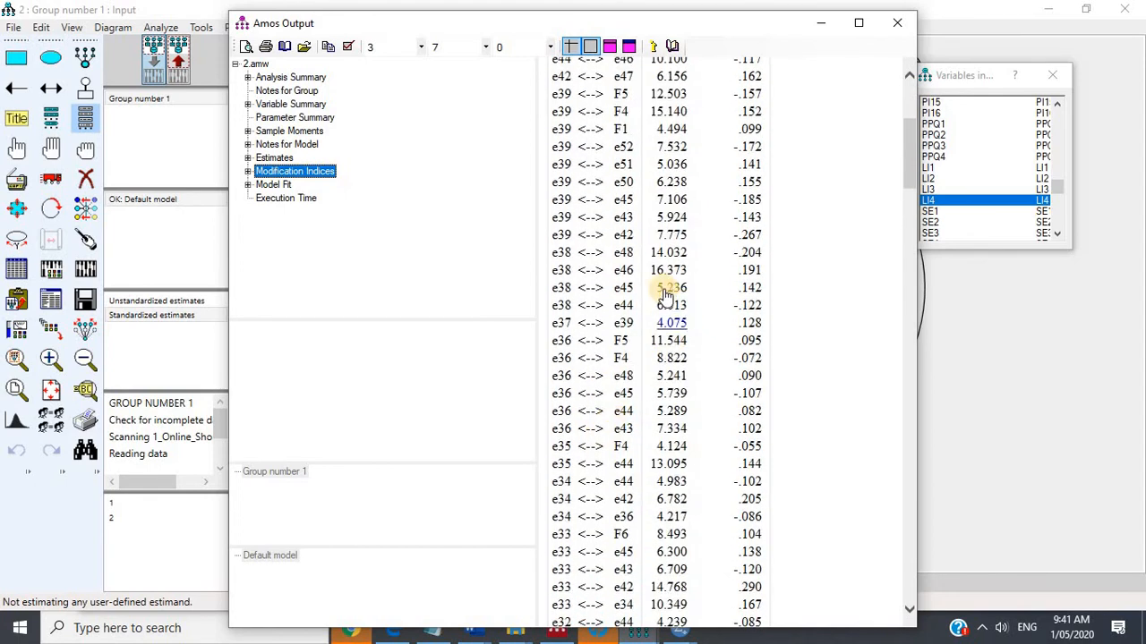
left_click(1068, 384)
left_click(85, 179)
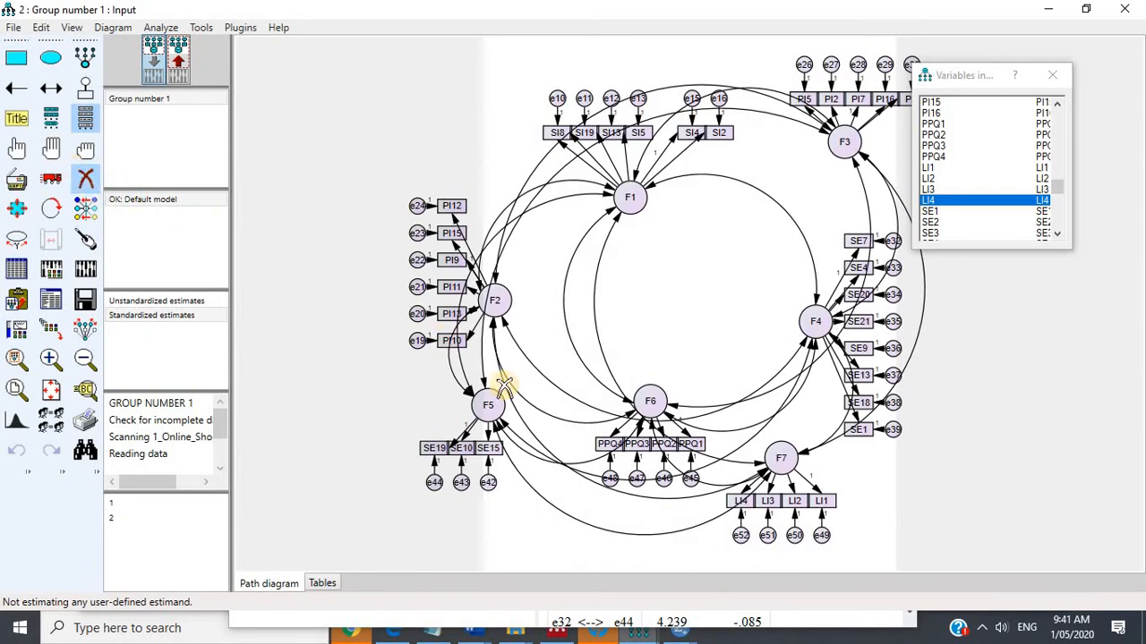
left_click(893, 403)
left_click(860, 403)
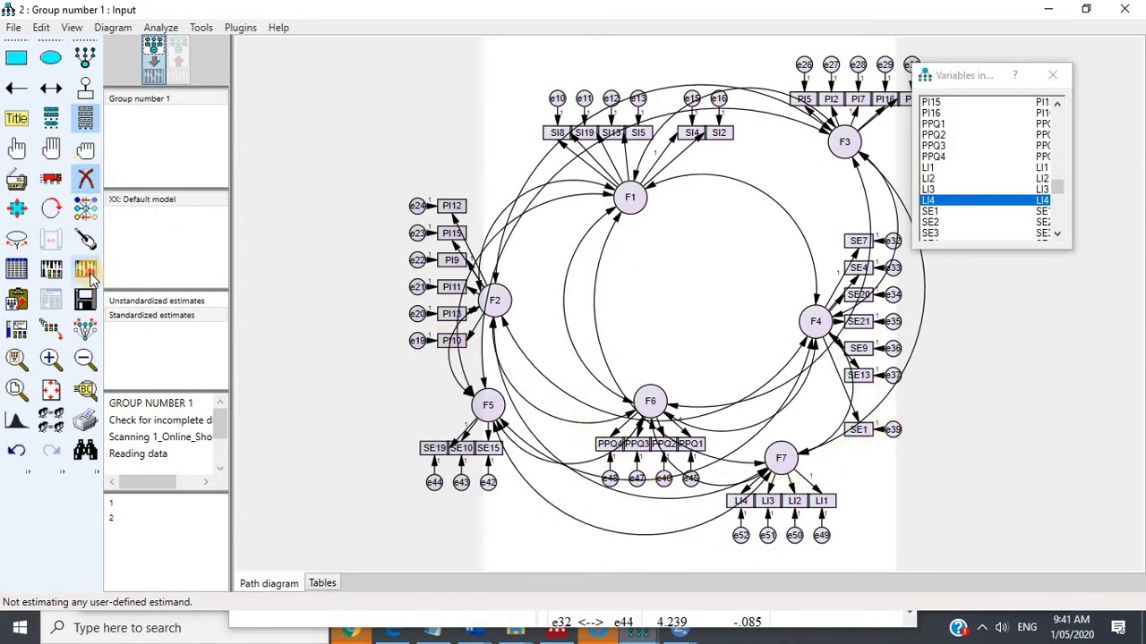
Recalculate the model estimates without SE18 and open the model fit summary in the text output.
left_click(89, 275)
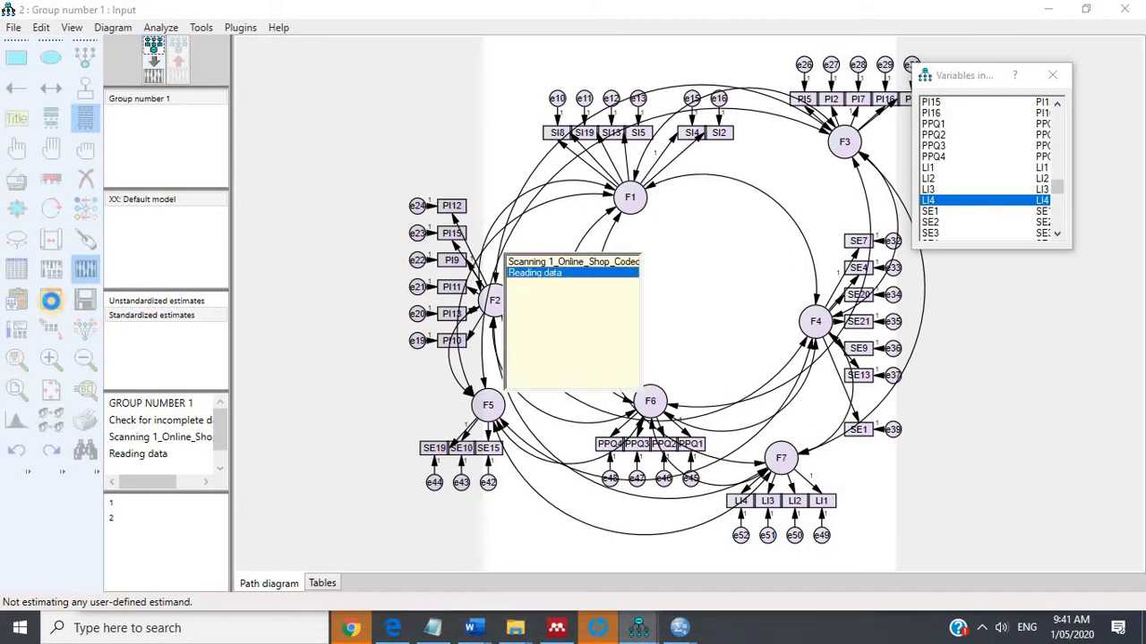
left_click(51, 303)
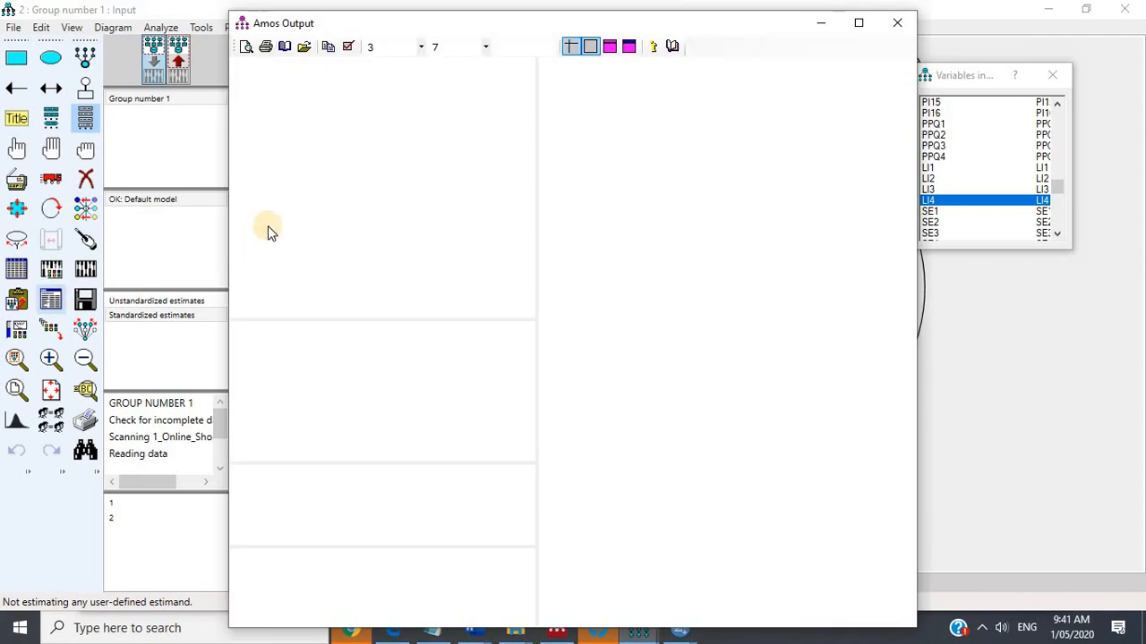
left_click(273, 185)
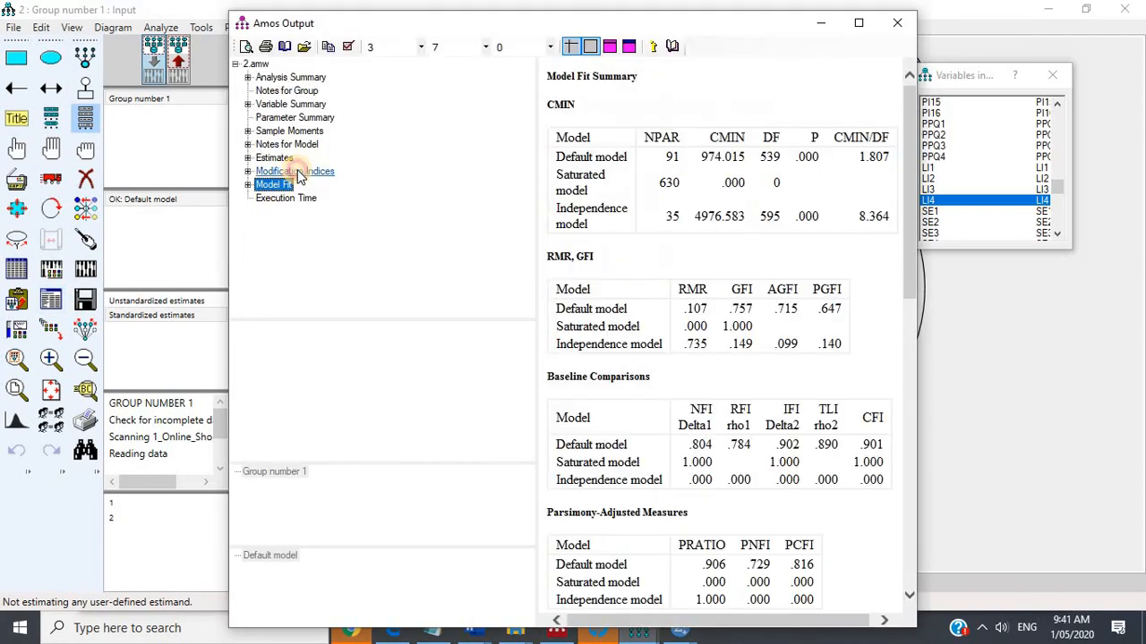
Review the modification indices, including the e39 rows, and delete indicator SE1 and its error term e39 from factor F4.
left_click(297, 173)
scroll(694, 358, "down", 5)
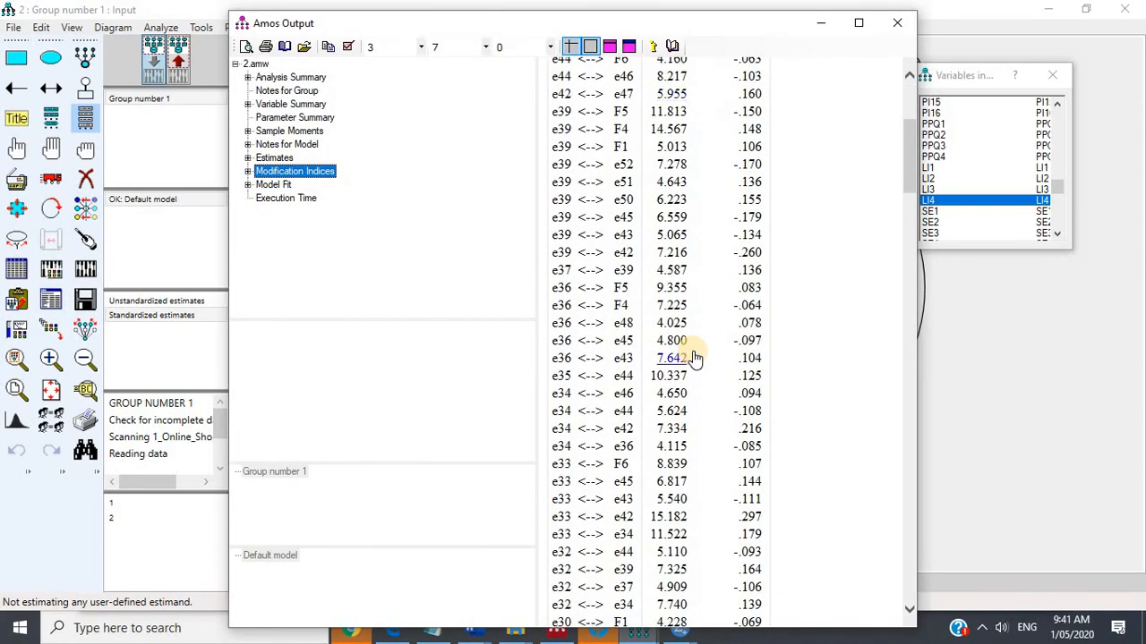
scroll(695, 358, "down", 20)
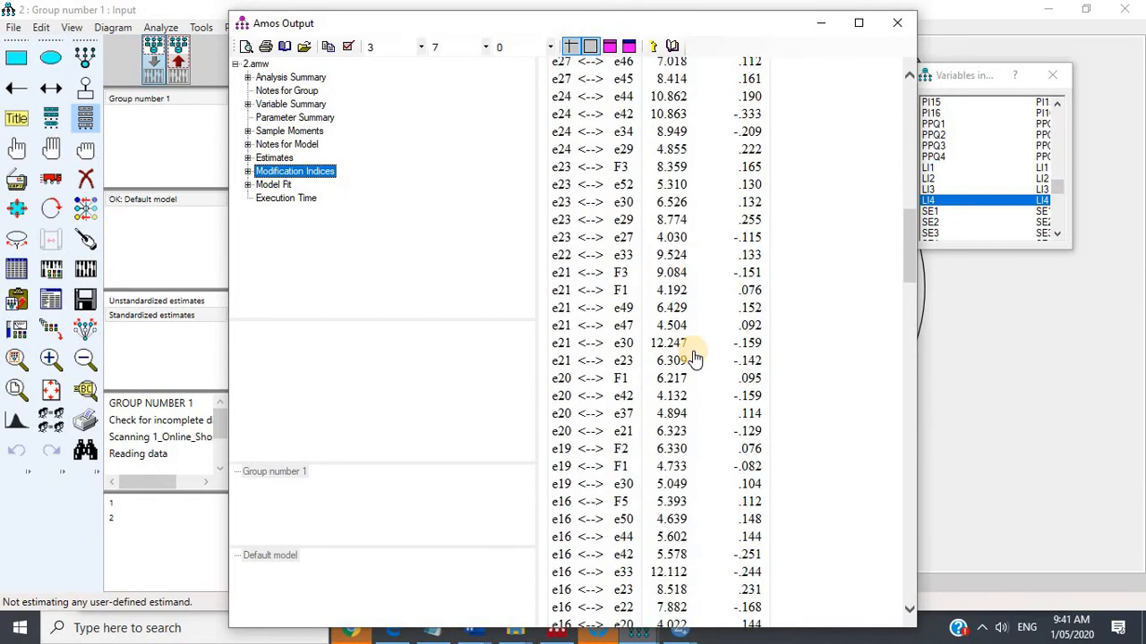
scroll(695, 358, "down", 3)
scroll(694, 358, "up", 20)
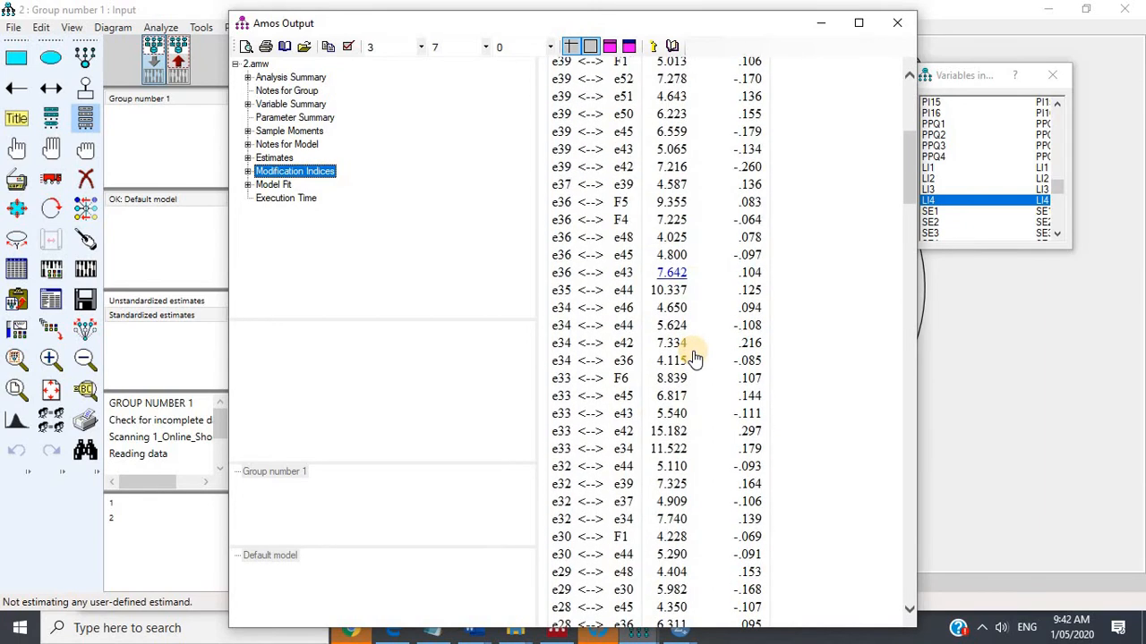
scroll(694, 358, "up", 5)
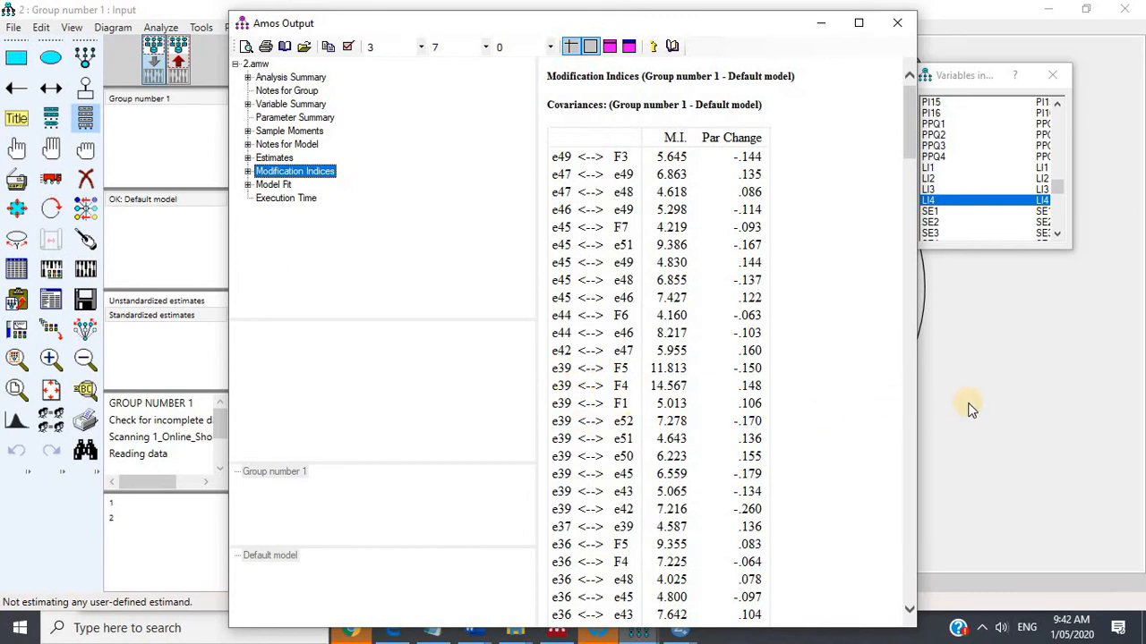
left_click(190, 184)
left_click(87, 178)
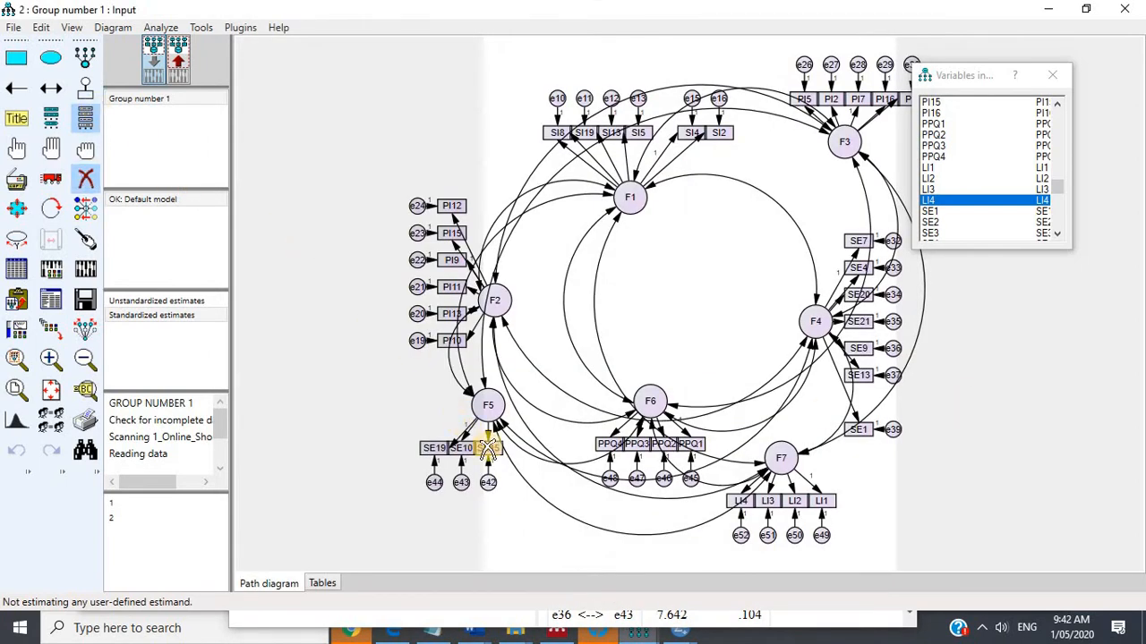
left_click(894, 436)
left_click(861, 432)
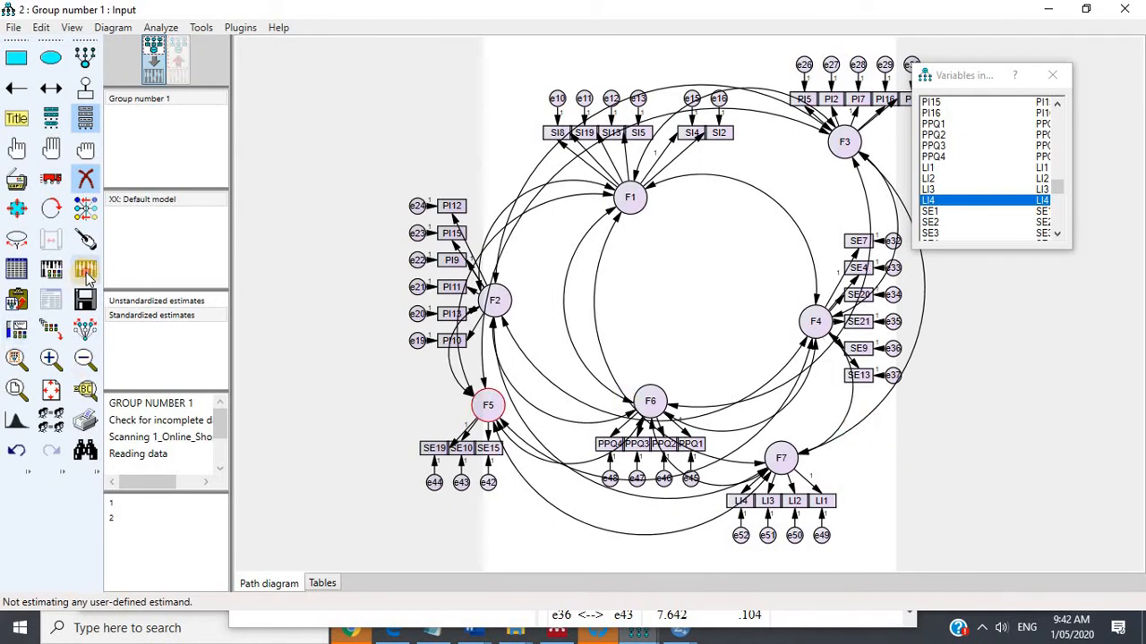
Recalculate the model estimates without SE1 and open the model fit summary in the text output.
left_click(85, 273)
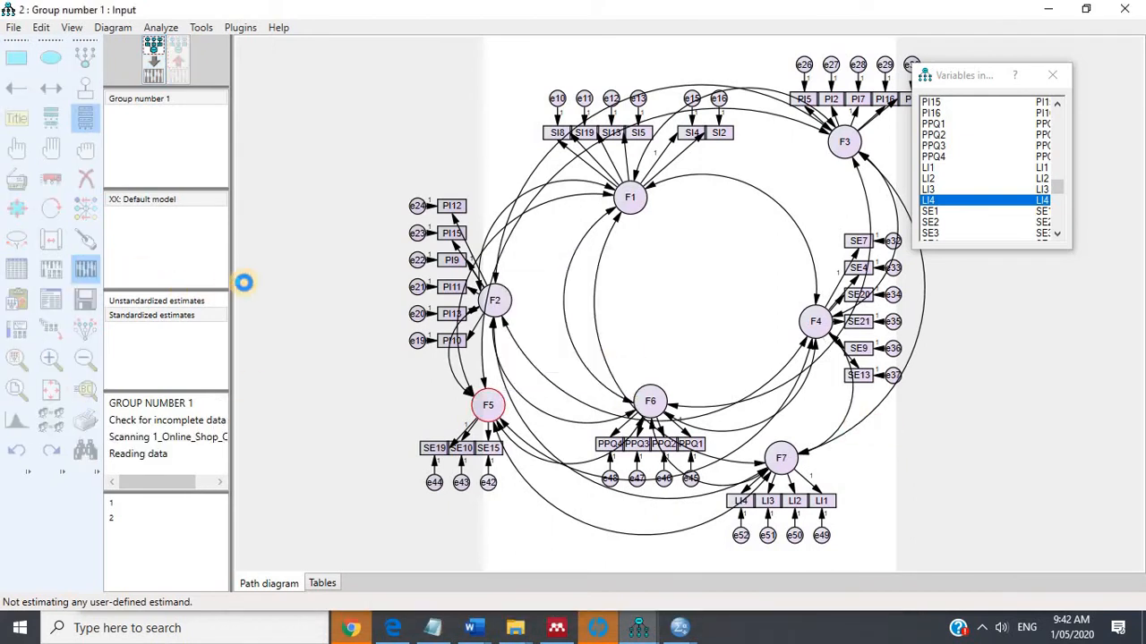
left_click(54, 270)
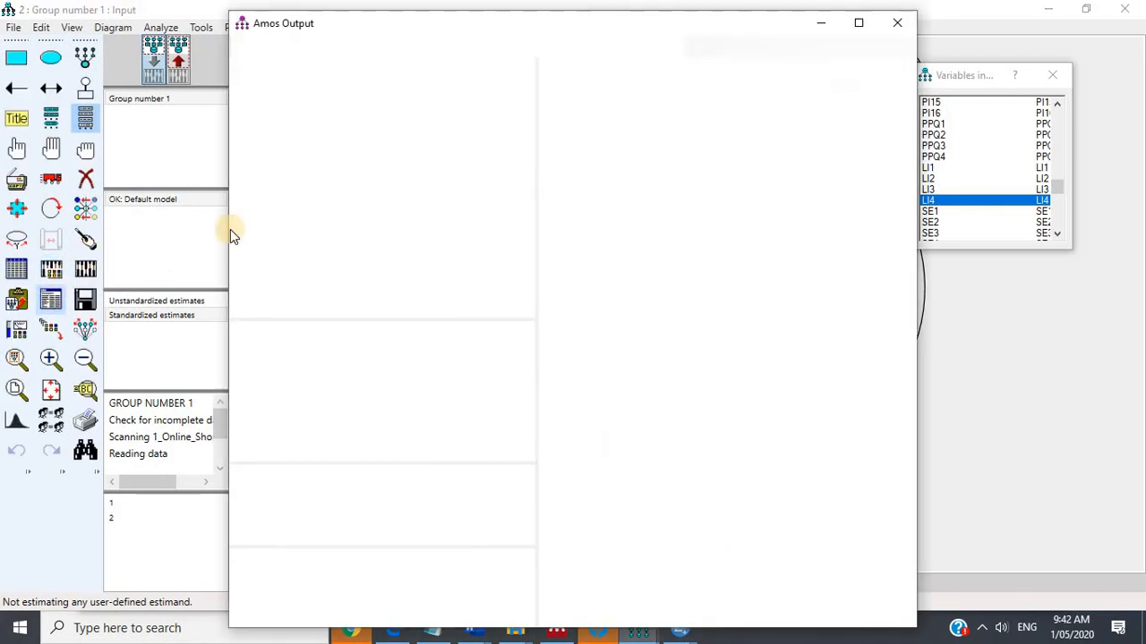
left_click(279, 184)
Review the modification indices, including the e33 rows, and delete indicator SE4 and its error term e33 from factor F4.
left_click(288, 171)
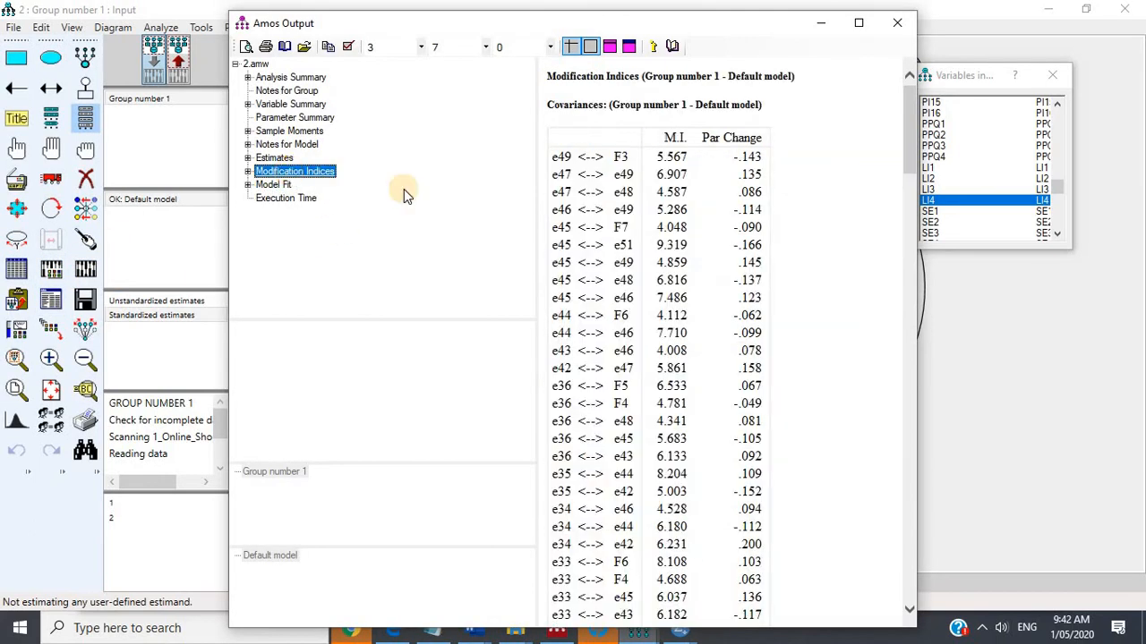
scroll(693, 335, "down", 3)
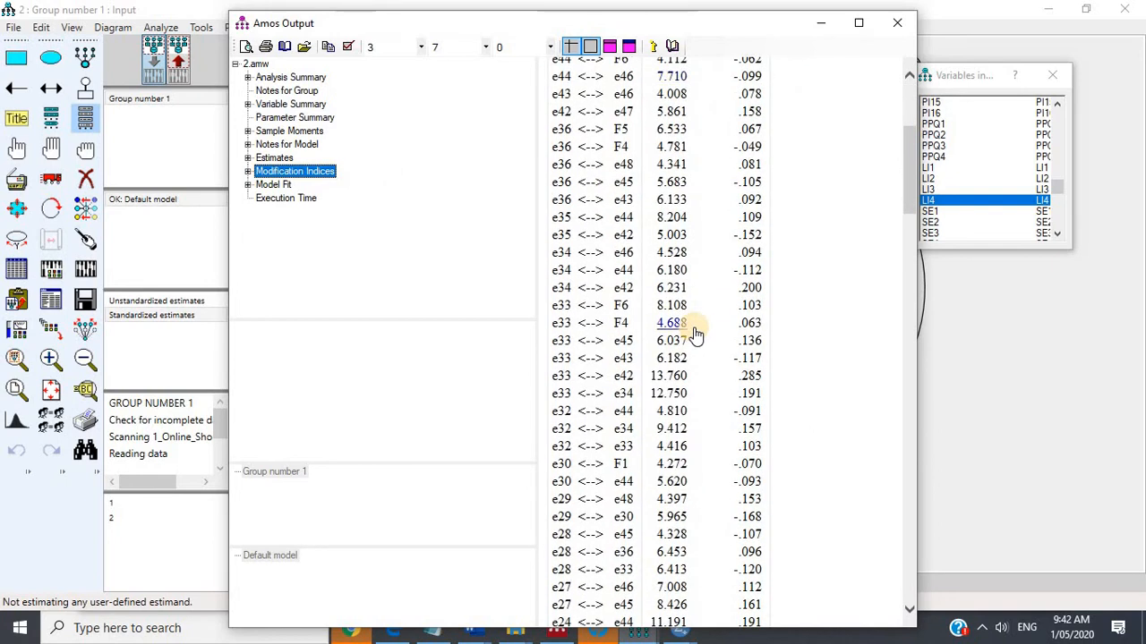
scroll(697, 334, "down", 2)
scroll(696, 334, "down", 4)
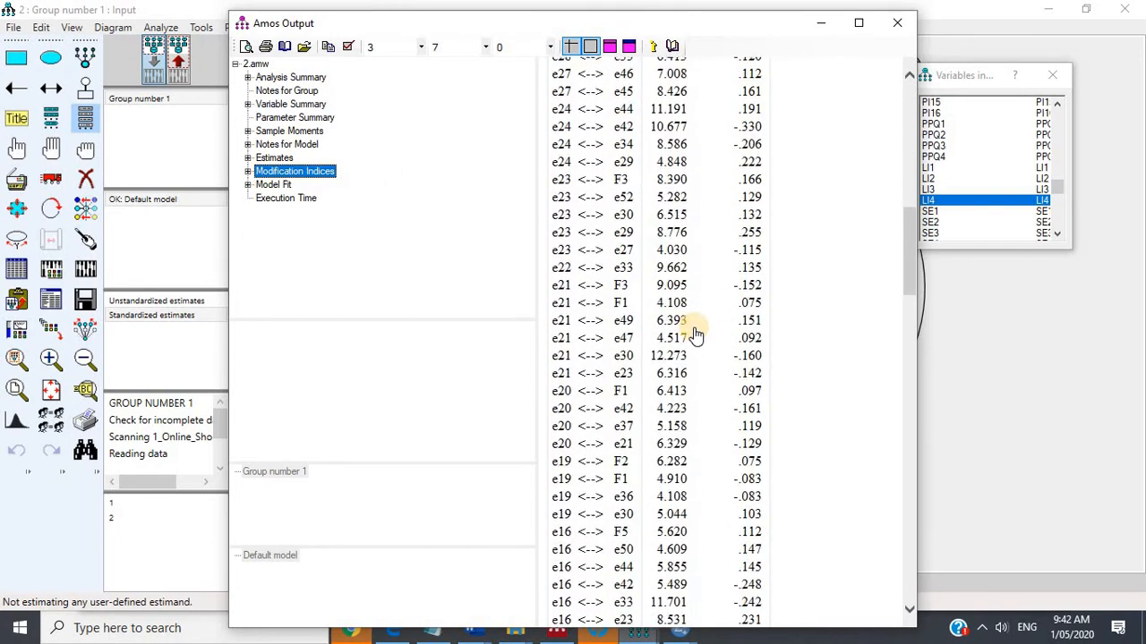
scroll(695, 331, "up", 5)
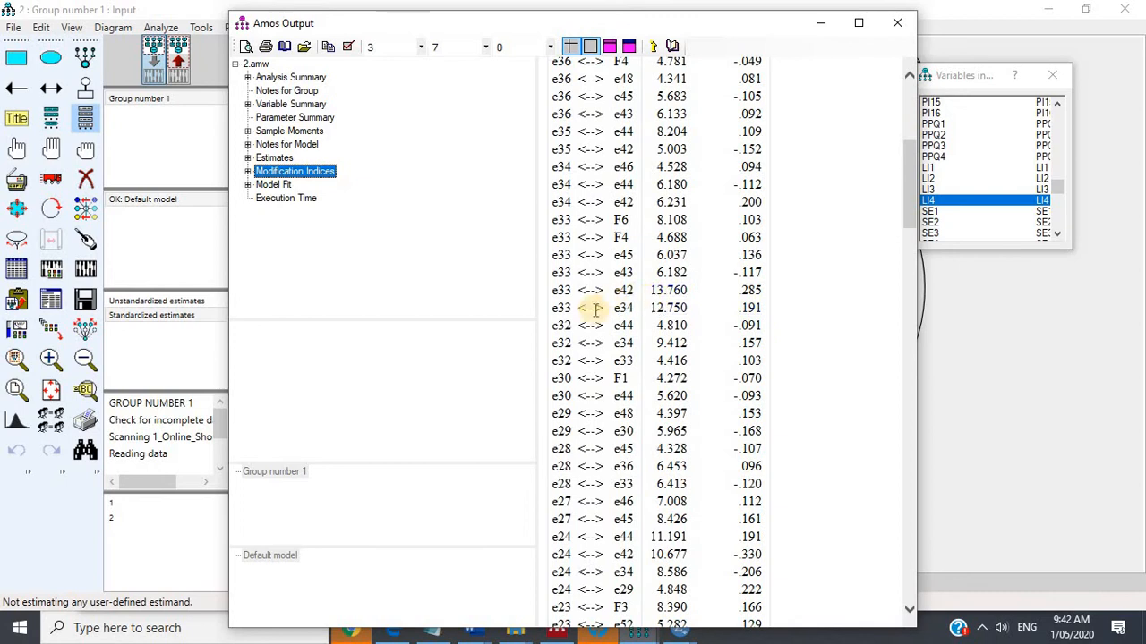
left_click(5, 304)
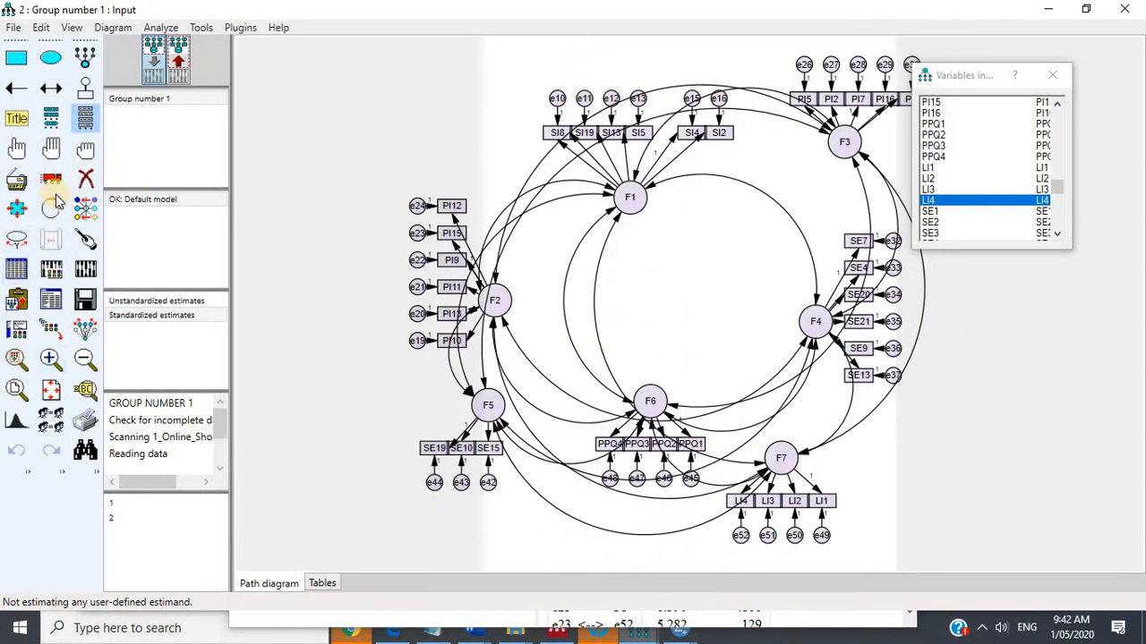
left_click(85, 179)
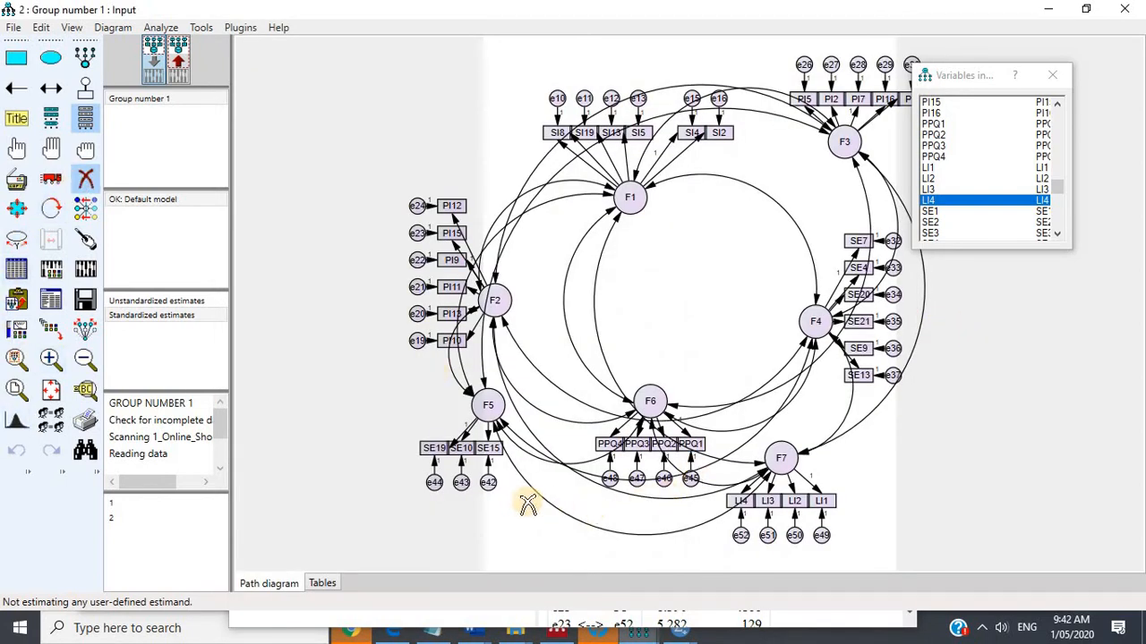
left_click(894, 270)
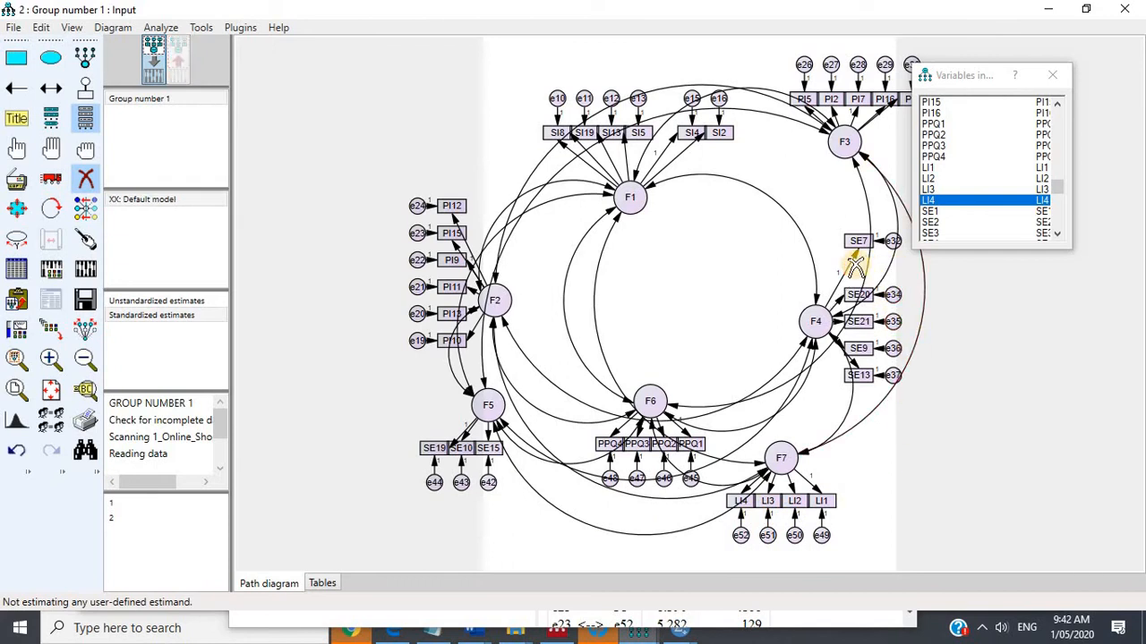
Recalculate the model estimates without SE4 and open the model fit summary in the text output.
left_click(83, 270)
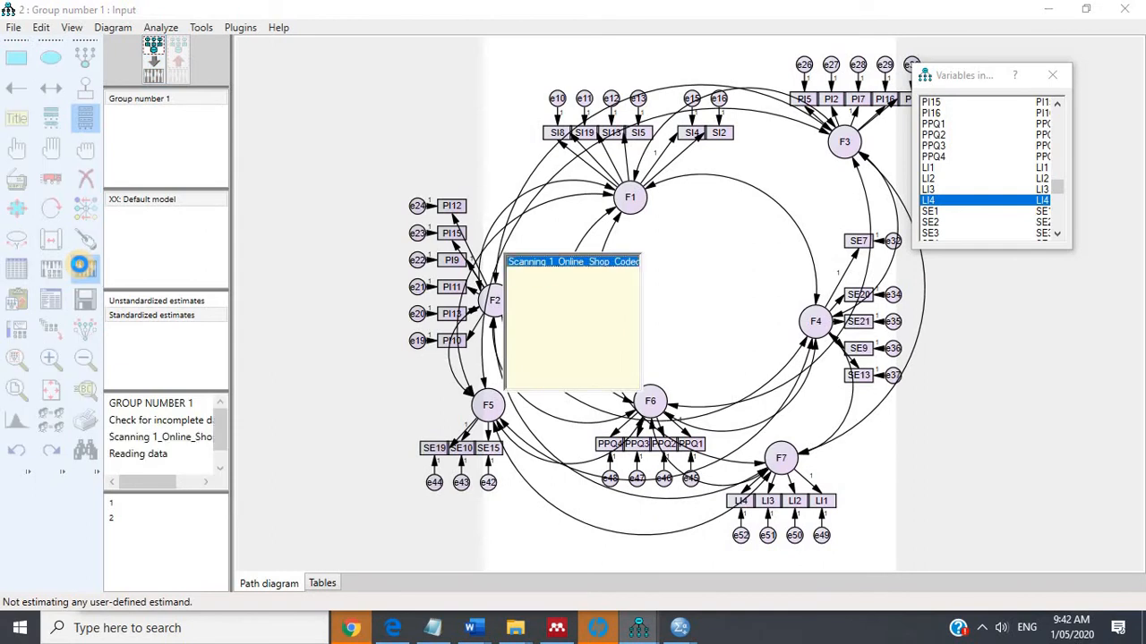
left_click(51, 300)
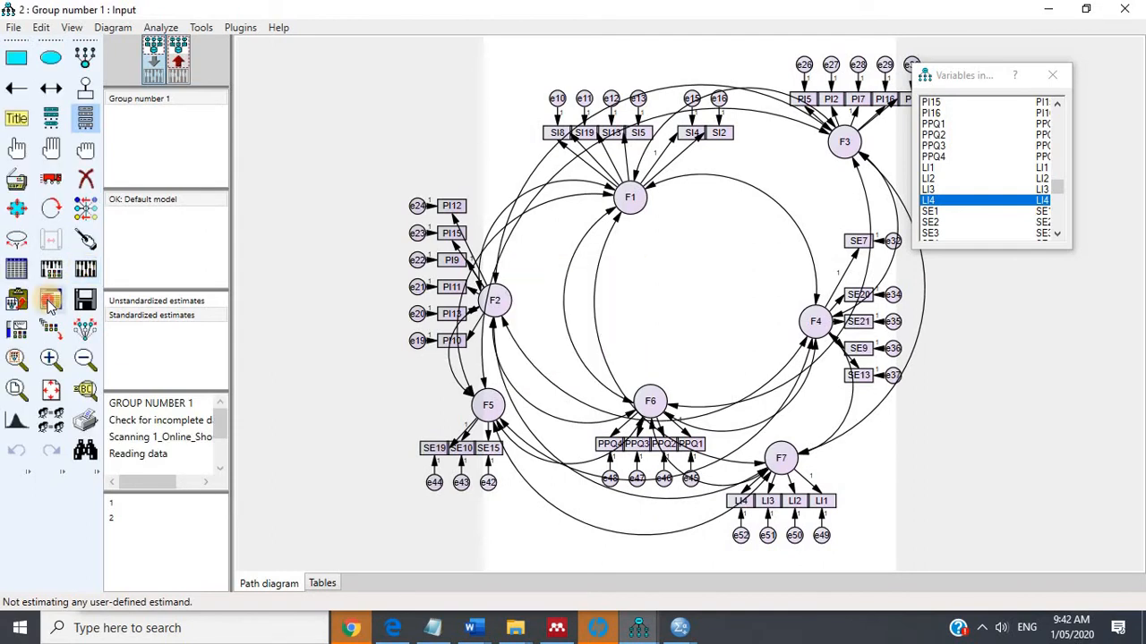
left_click(283, 199)
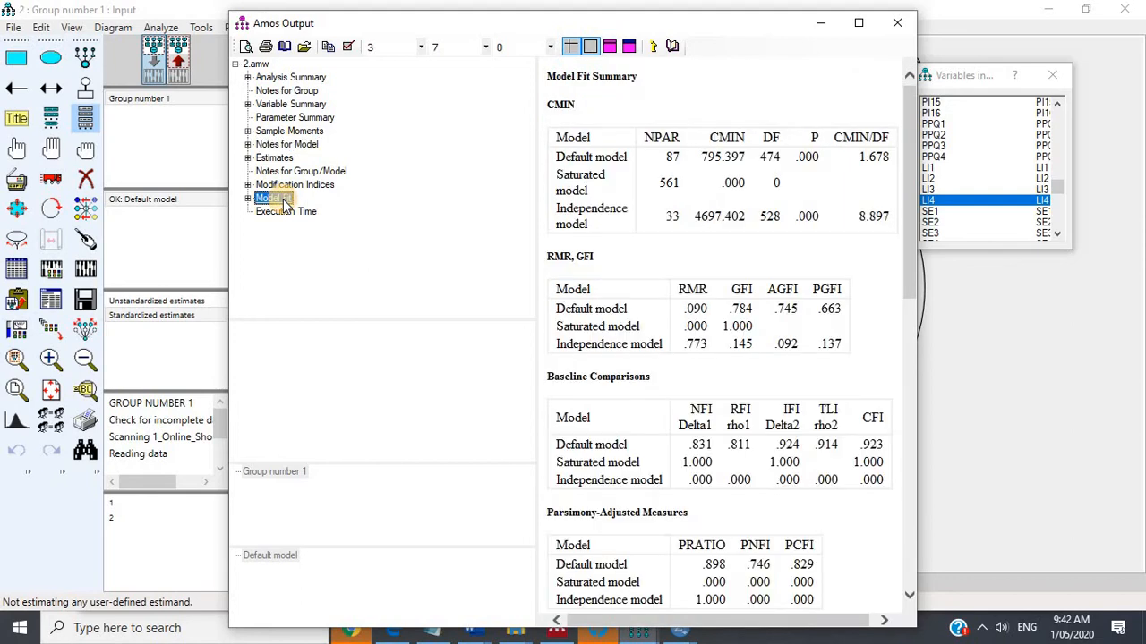
Review the modification indices, including the e34 rows, and delete indicator SE20 and its error term e34 from factor F4.
left_click(295, 185)
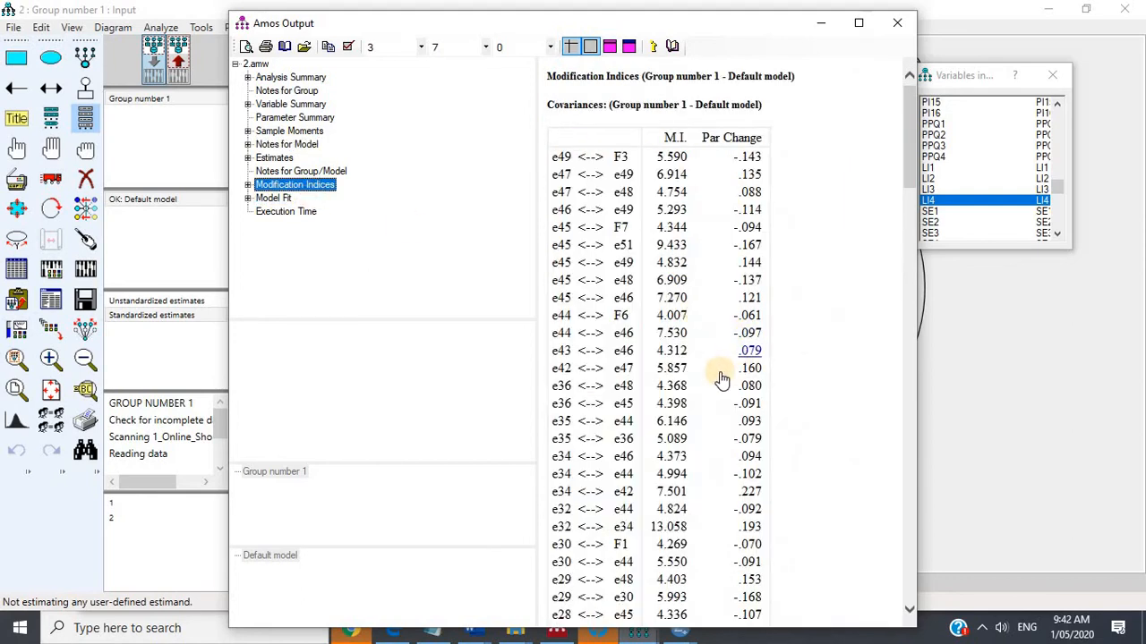
scroll(719, 380, "down", 5)
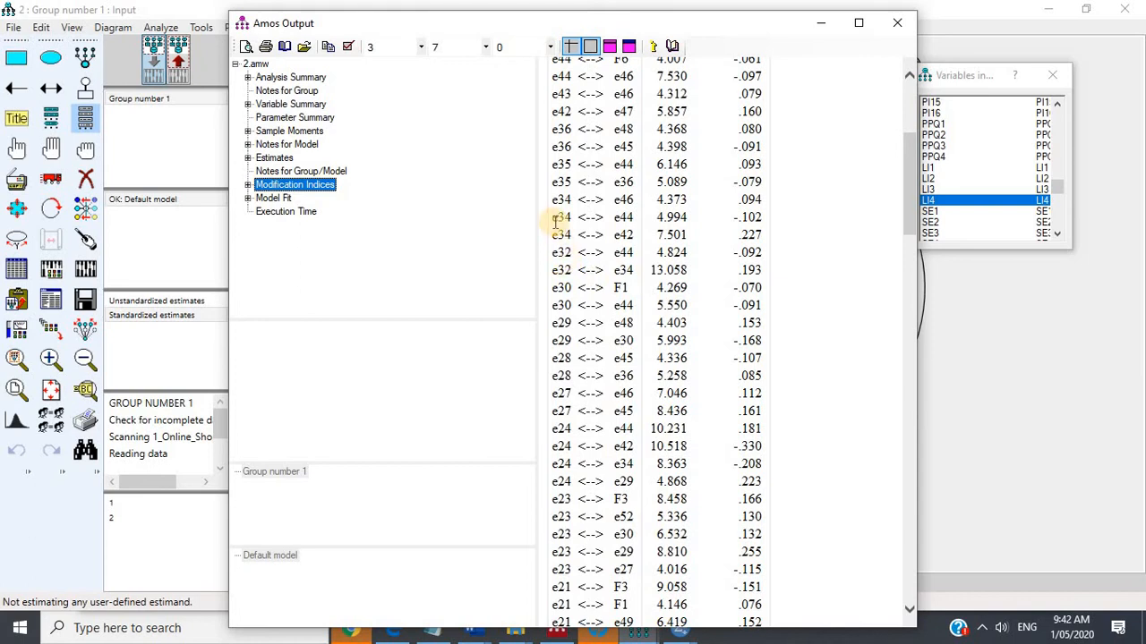
left_click(1053, 436)
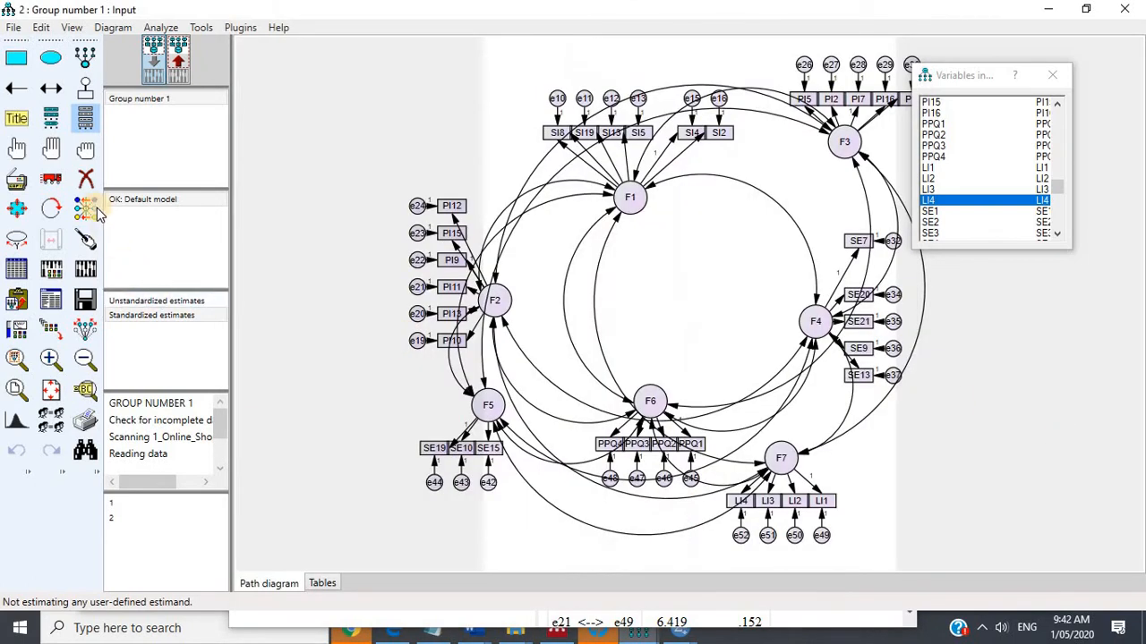
left_click(86, 180)
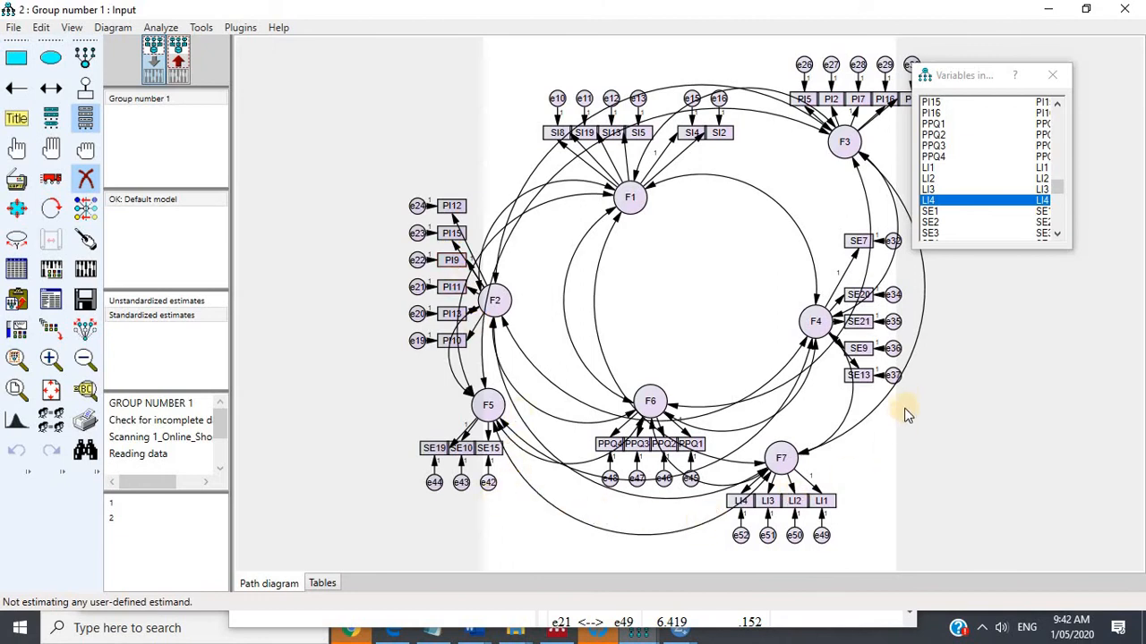
left_click(857, 295)
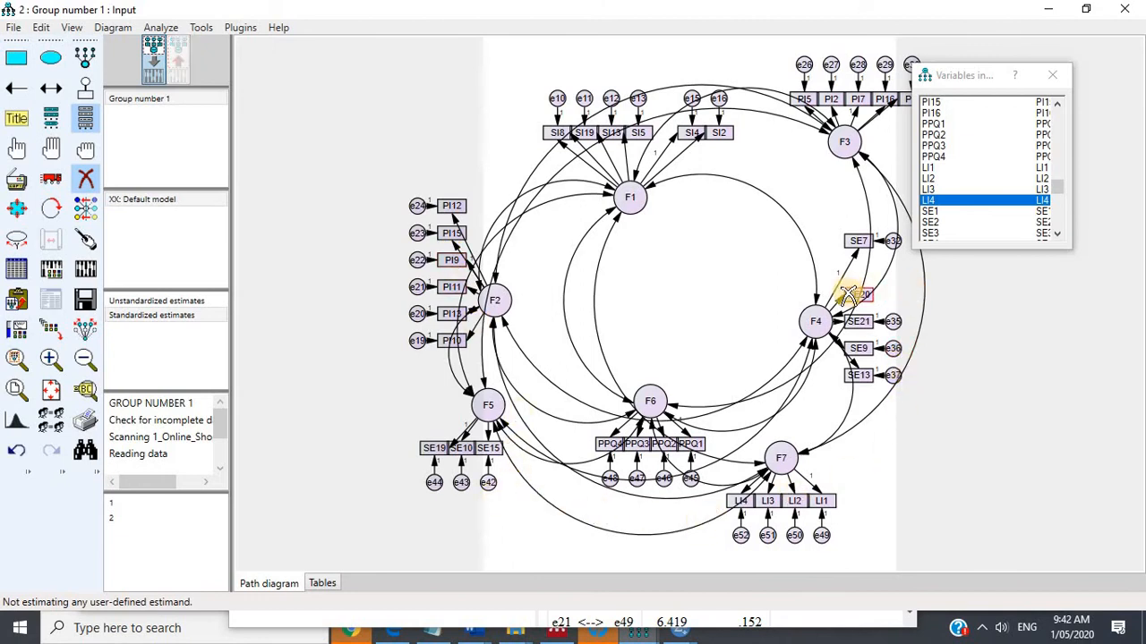
Recalculate the model estimates without SE20 and open the model fit summary in the text output.
left_click(85, 268)
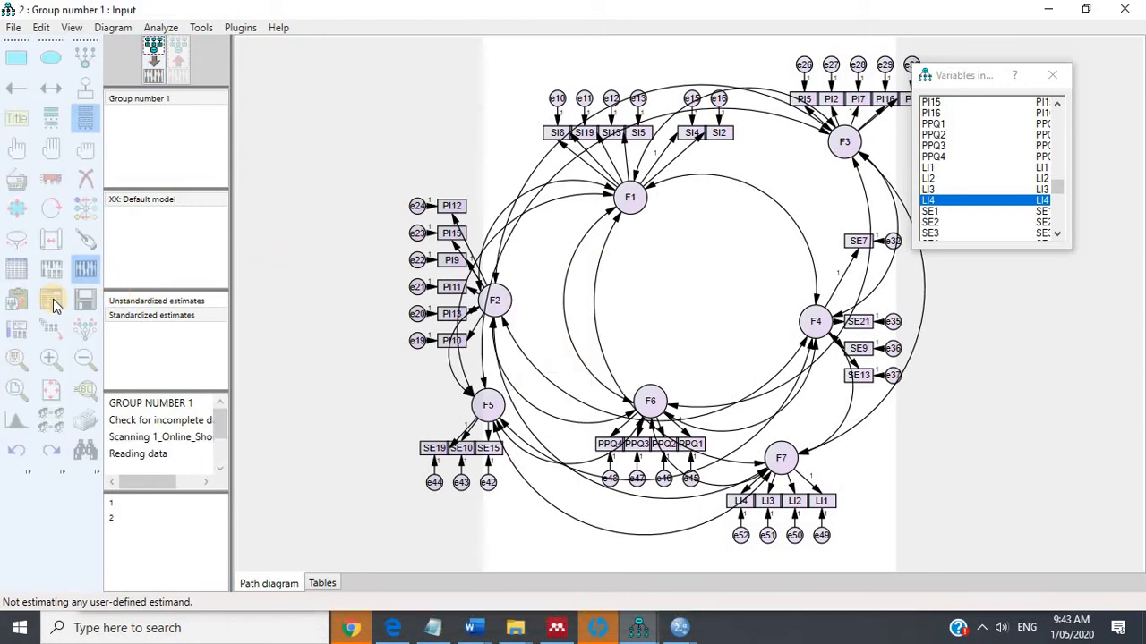
left_click(53, 299)
left_click(295, 198)
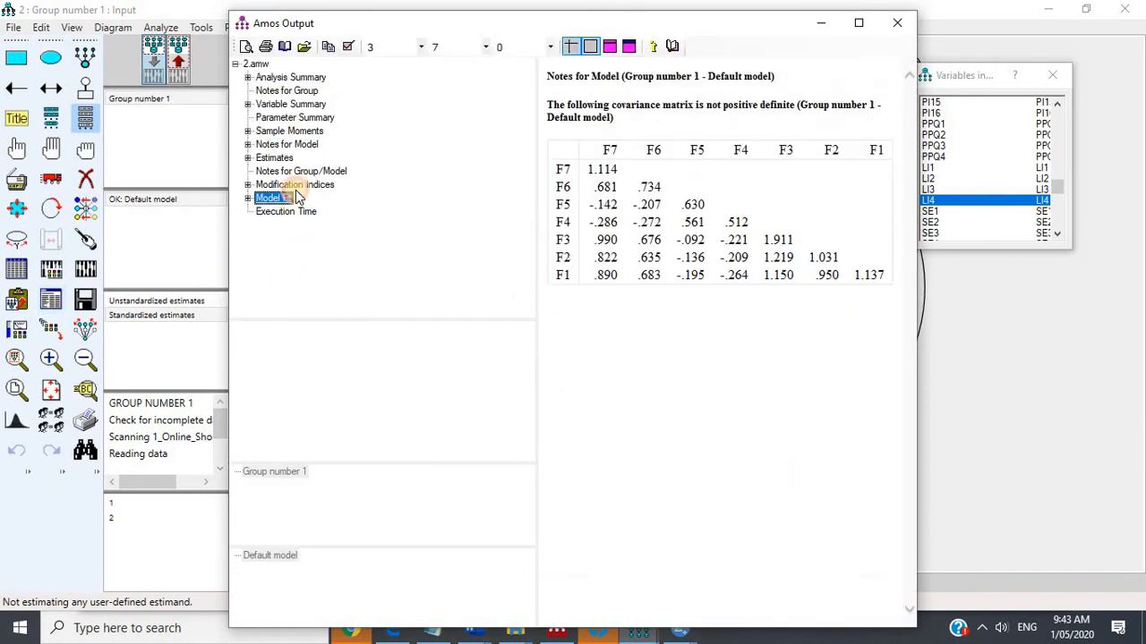
Review the modification indices, including the e15 rows, and delete indicator SI4 and its error term e15 from factor F1.
left_click(295, 184)
scroll(836, 331, "down", 2)
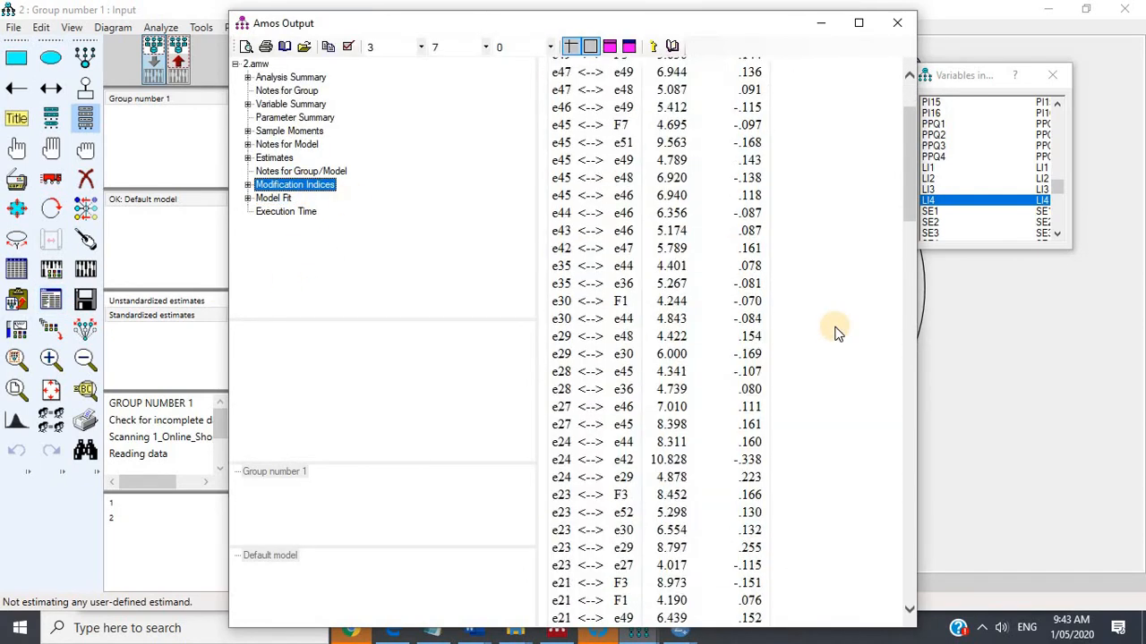
scroll(836, 333, "down", 12)
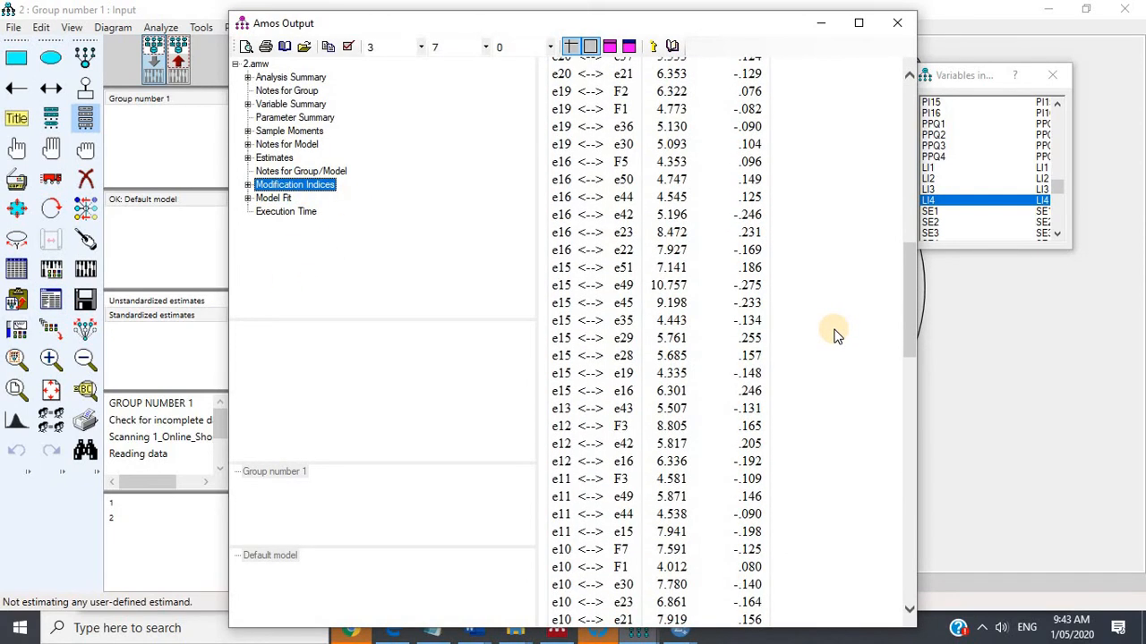
left_click(1027, 375)
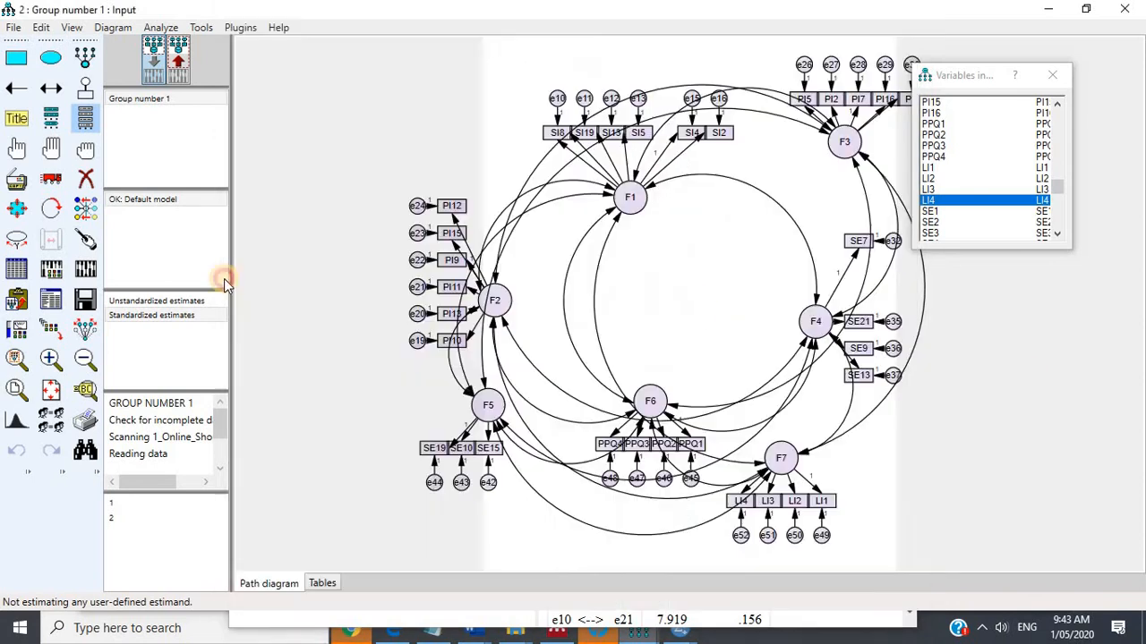
left_click(85, 178)
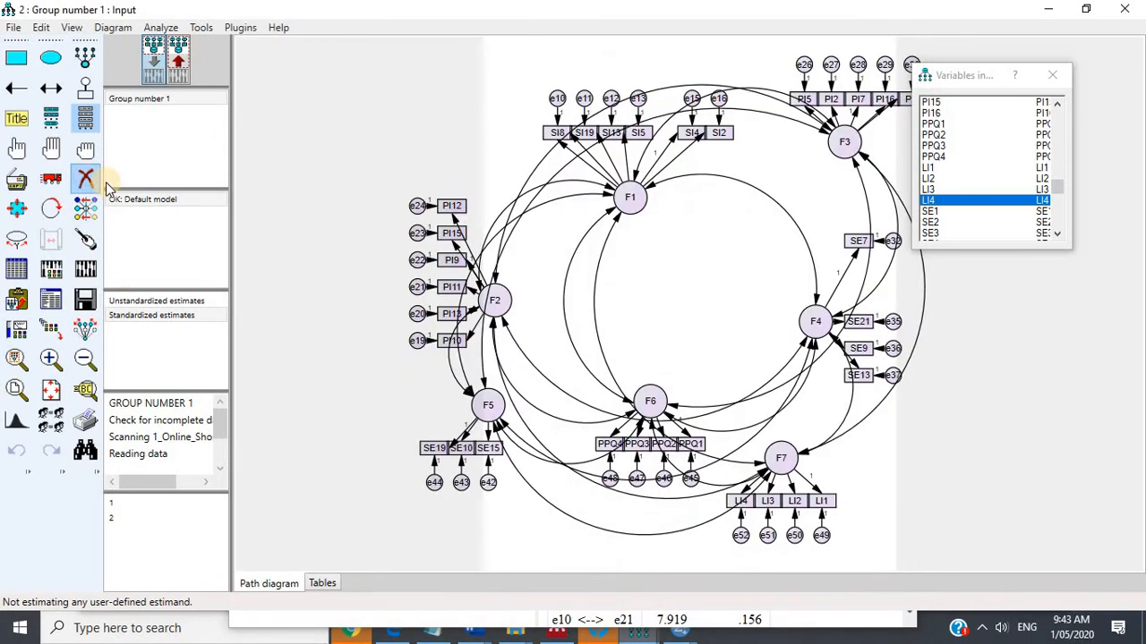
left_click(690, 131)
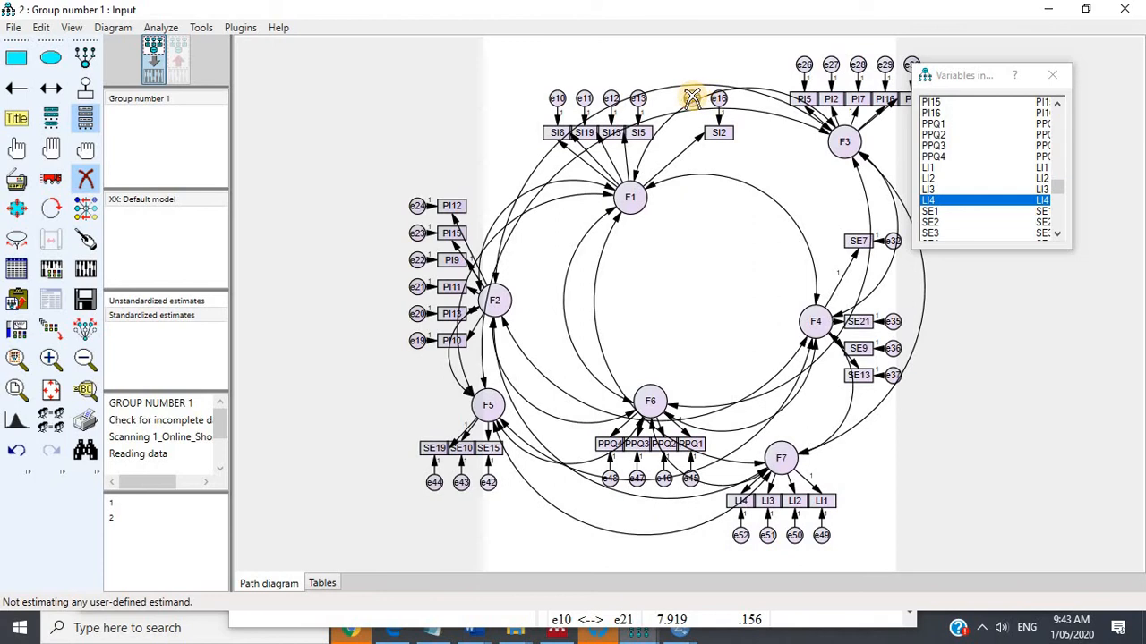
left_click(692, 96)
Fix the regression weight of the path from F1 to SI2 at 1.
left_click(85, 178)
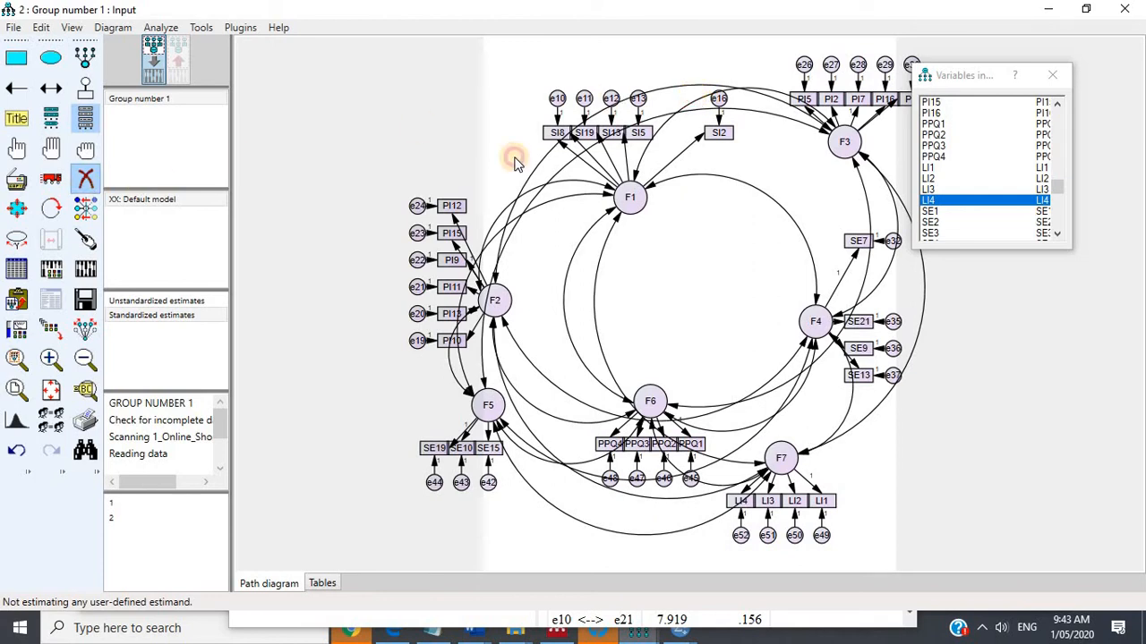
double_click(696, 142)
type("1")
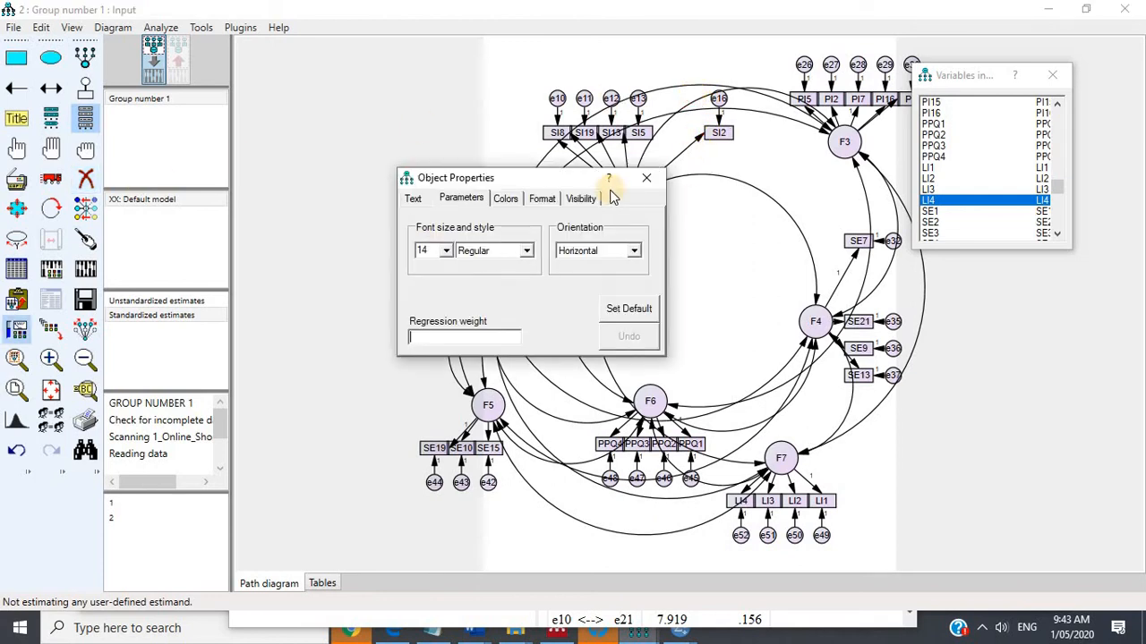
left_click(642, 183)
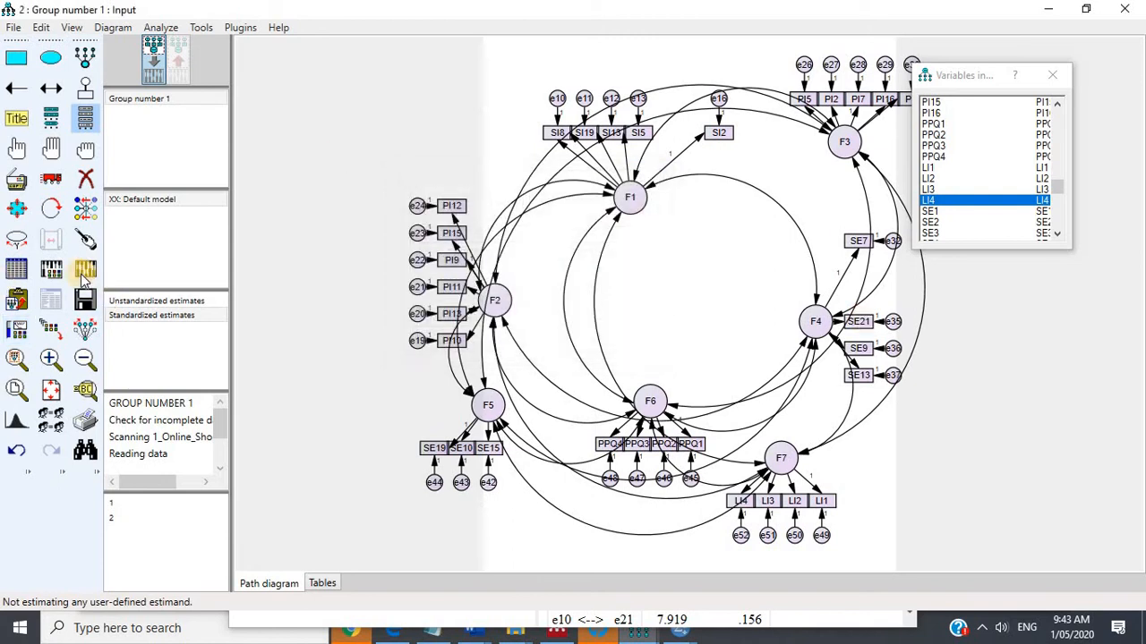
Recalculate the model estimates without SI4 and open the model fit summary in the text output.
left_click(85, 269)
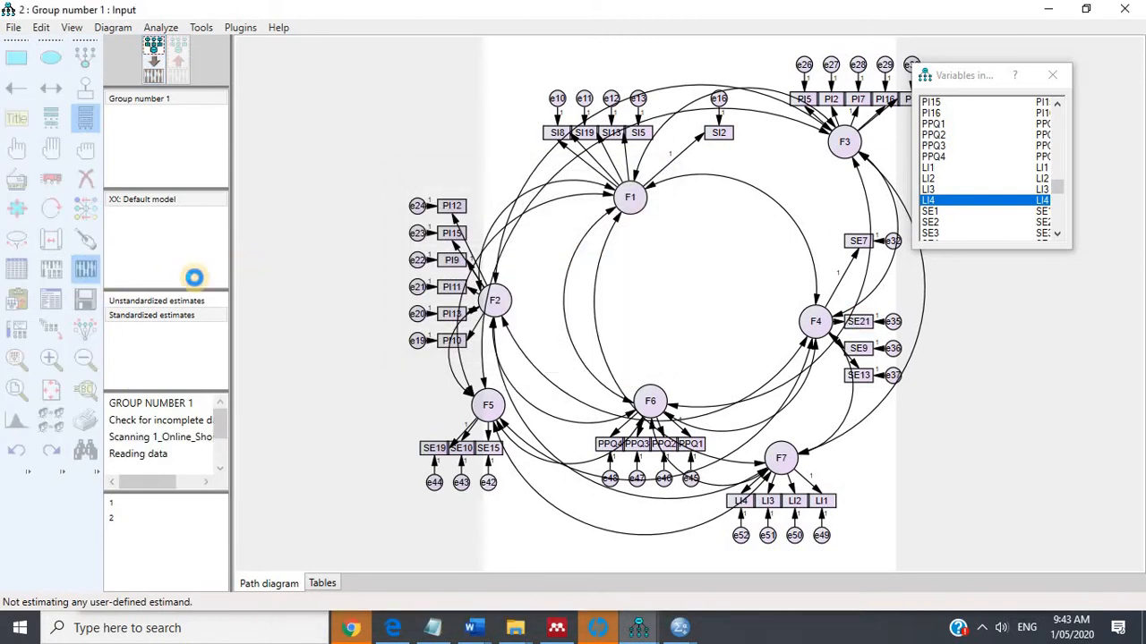
left_click(51, 300)
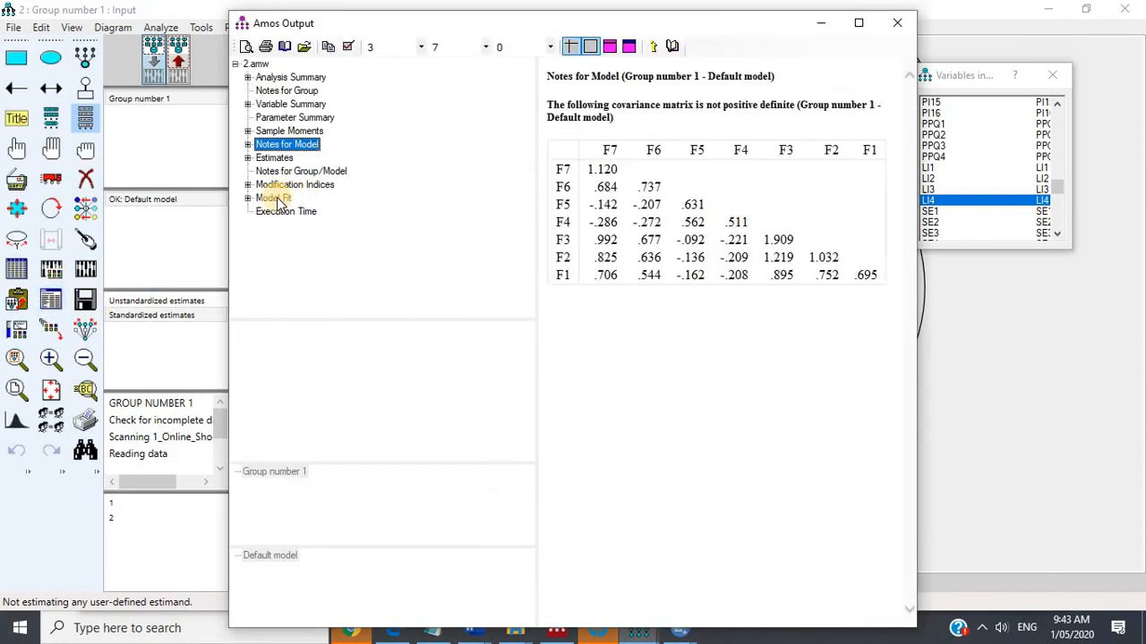
left_click(275, 198)
Review the modification indices, including the e21 rows, and delete indicator PI11 and its error term e21 from factor F2.
left_click(291, 186)
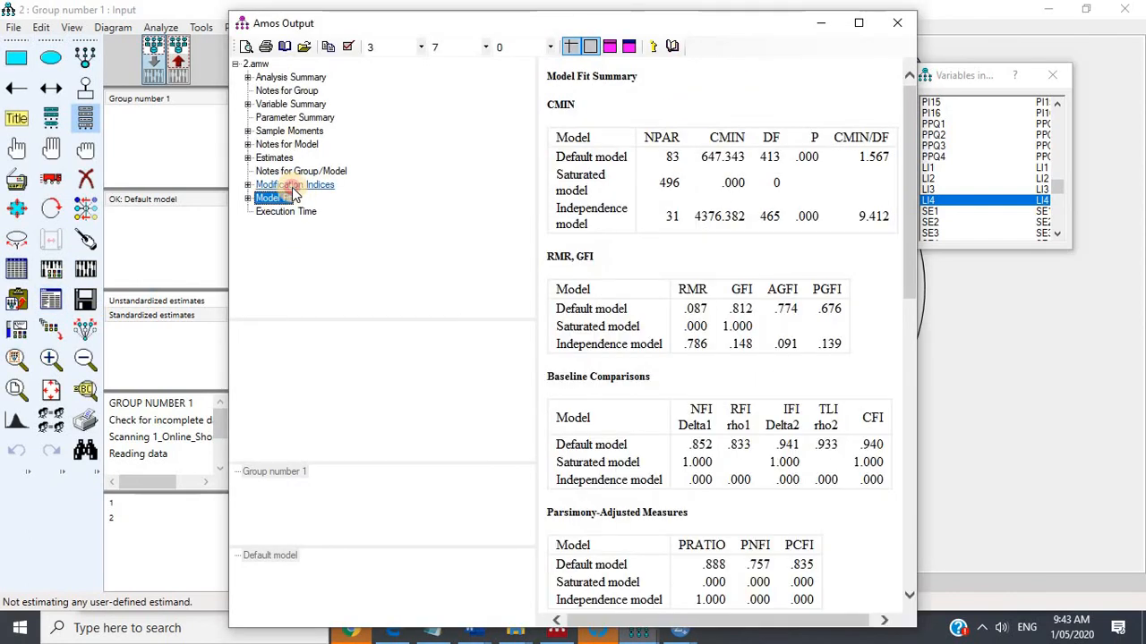
scroll(676, 330, "down", 10)
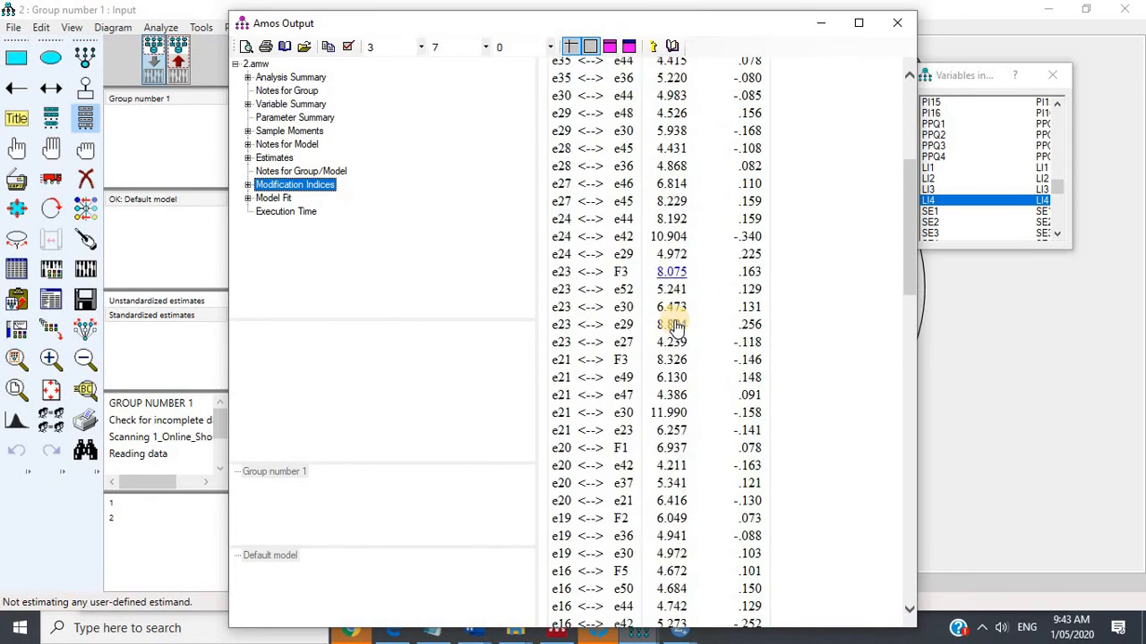
scroll(676, 329, "up", 2)
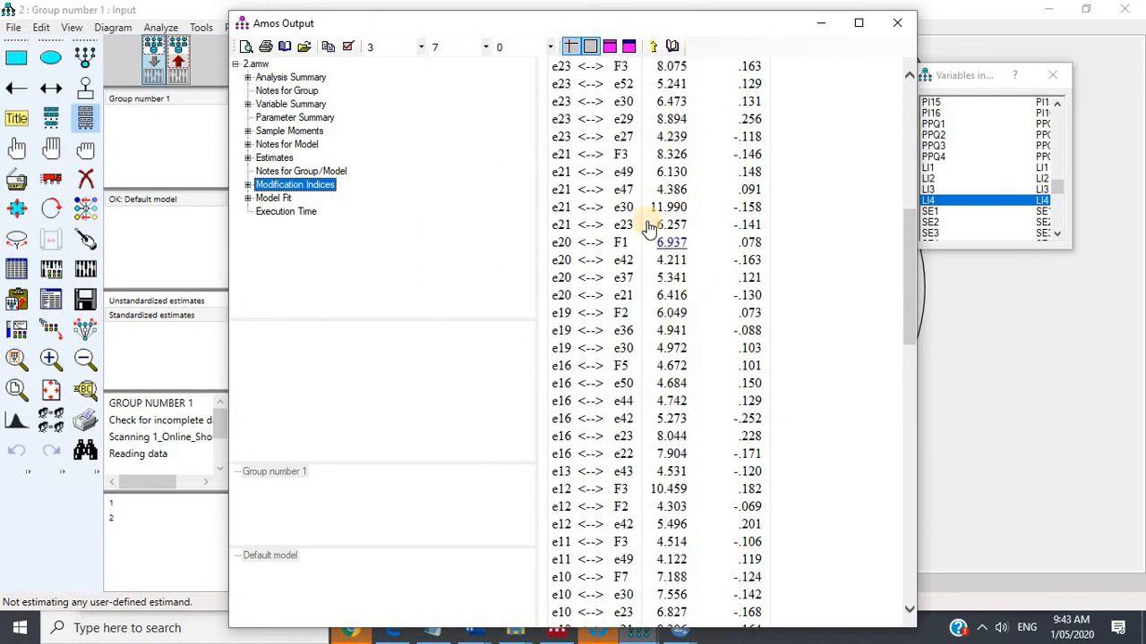
left_click(935, 367)
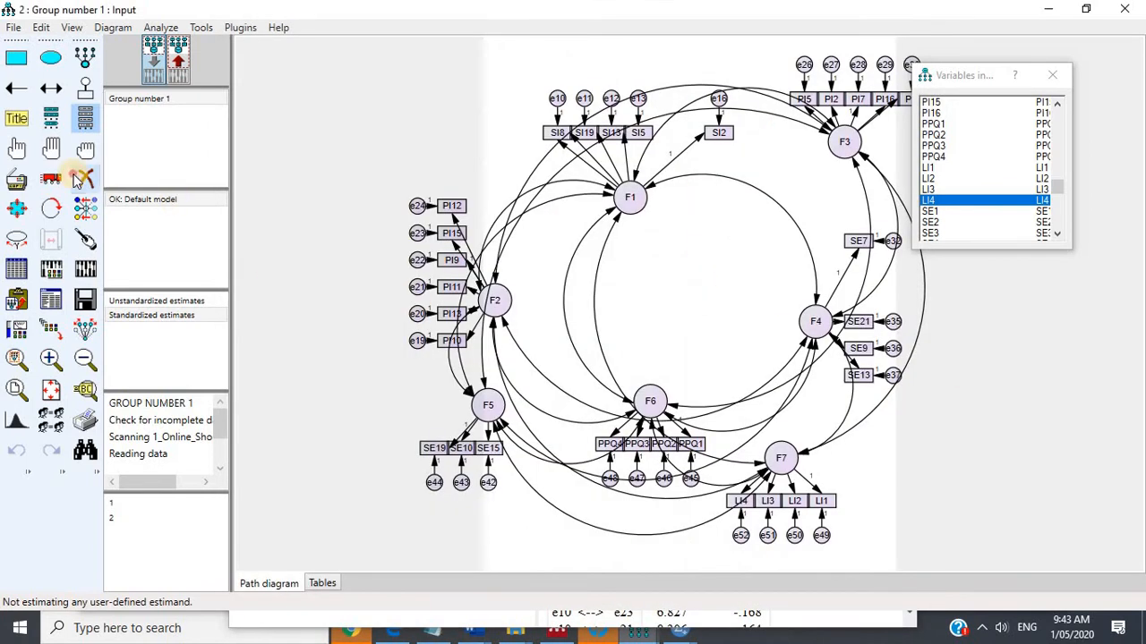
left_click(423, 287)
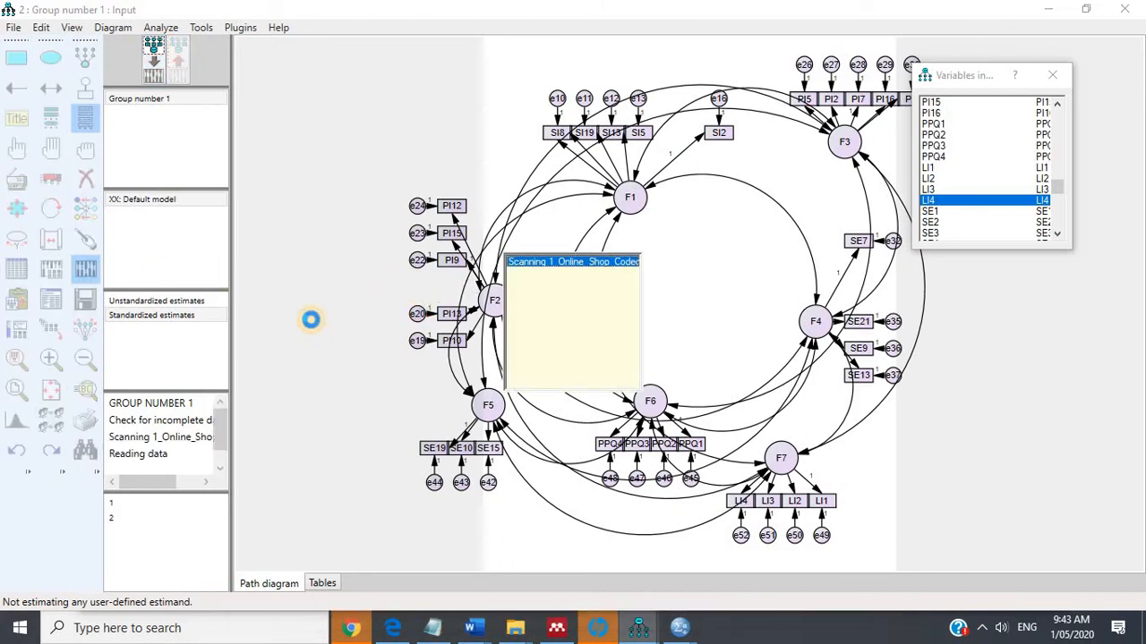
Recalculate the model estimates without PI11 and open the model fit summary in the text output.
left_click(51, 305)
left_click(298, 197)
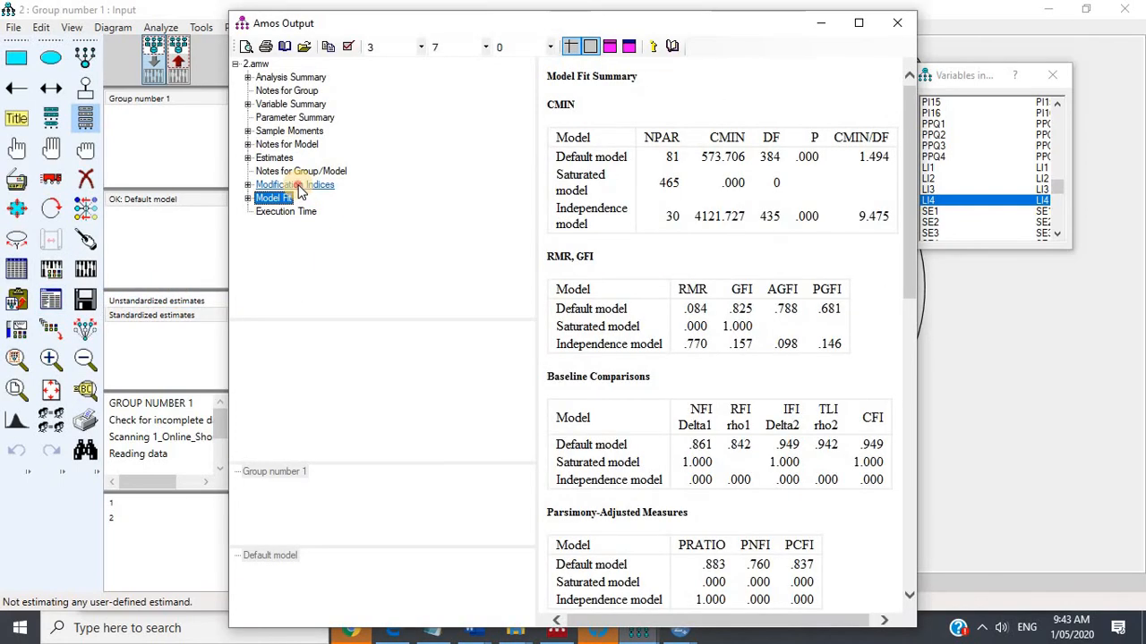
Review the modification indices, including the e24 rows, and delete indicator PI12 and its error term e24 from factor F2.
left_click(299, 185)
scroll(723, 380, "down", 5)
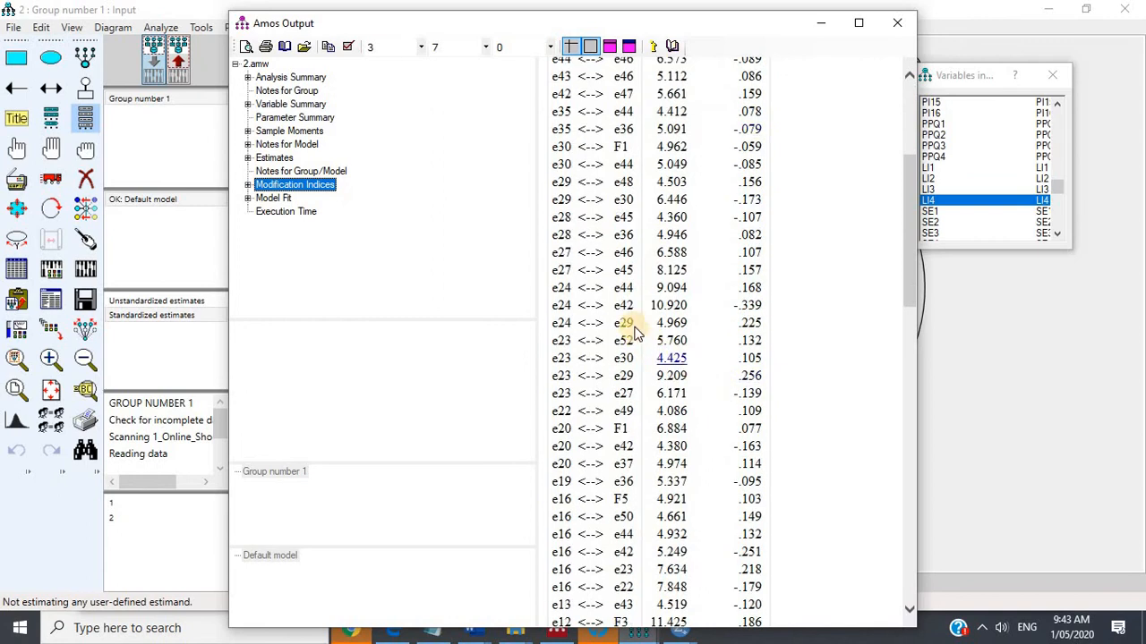
left_click(1026, 376)
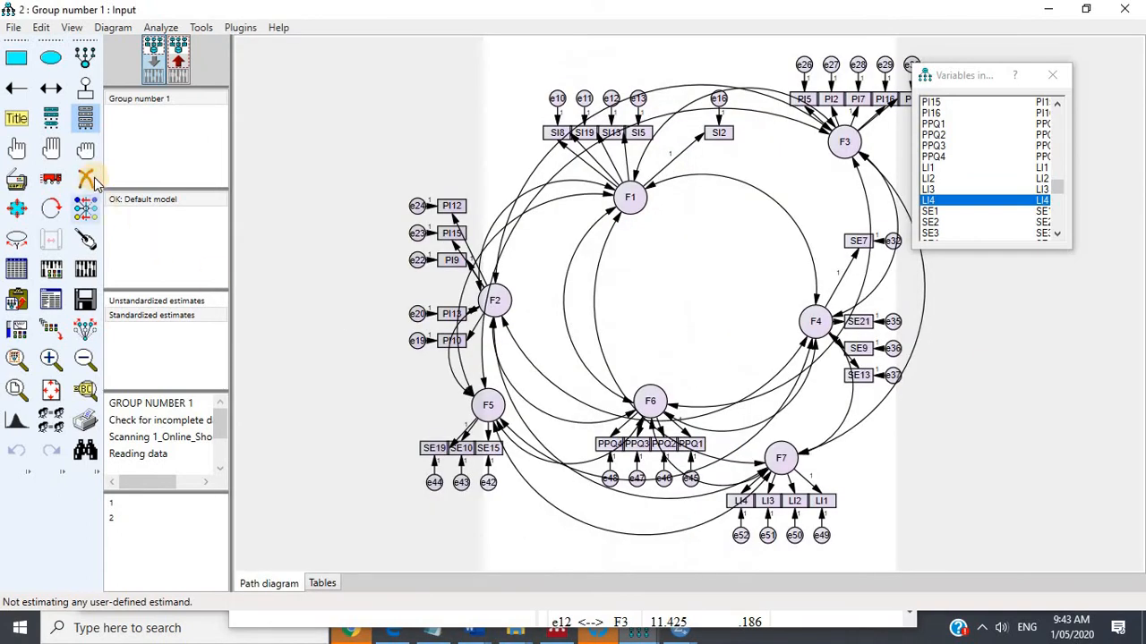
left_click(85, 178)
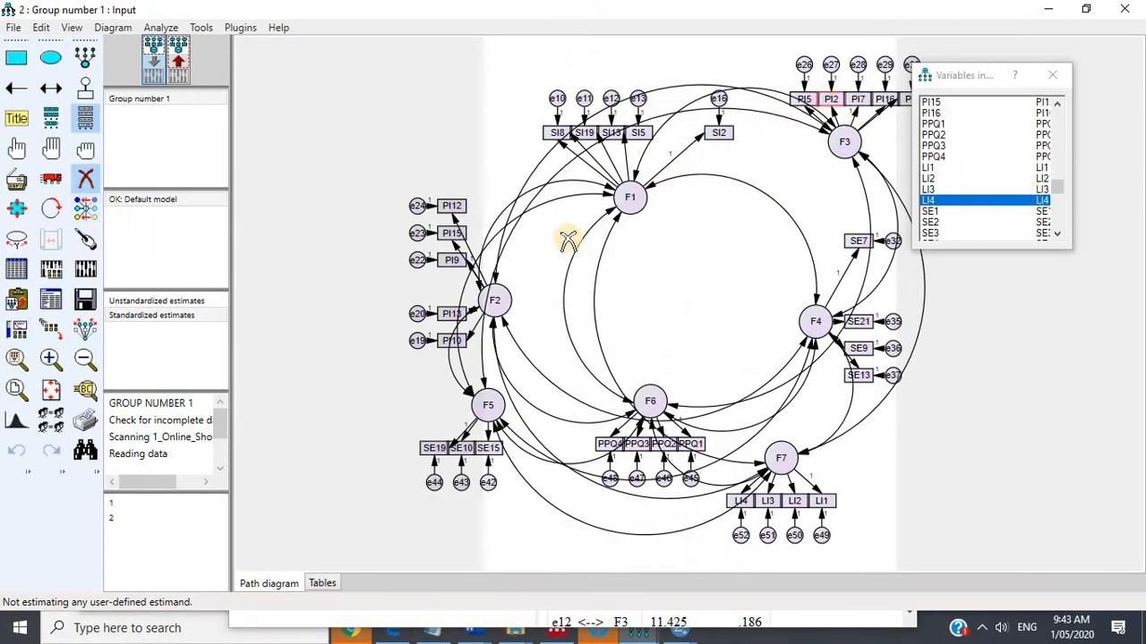
left_click(451, 205)
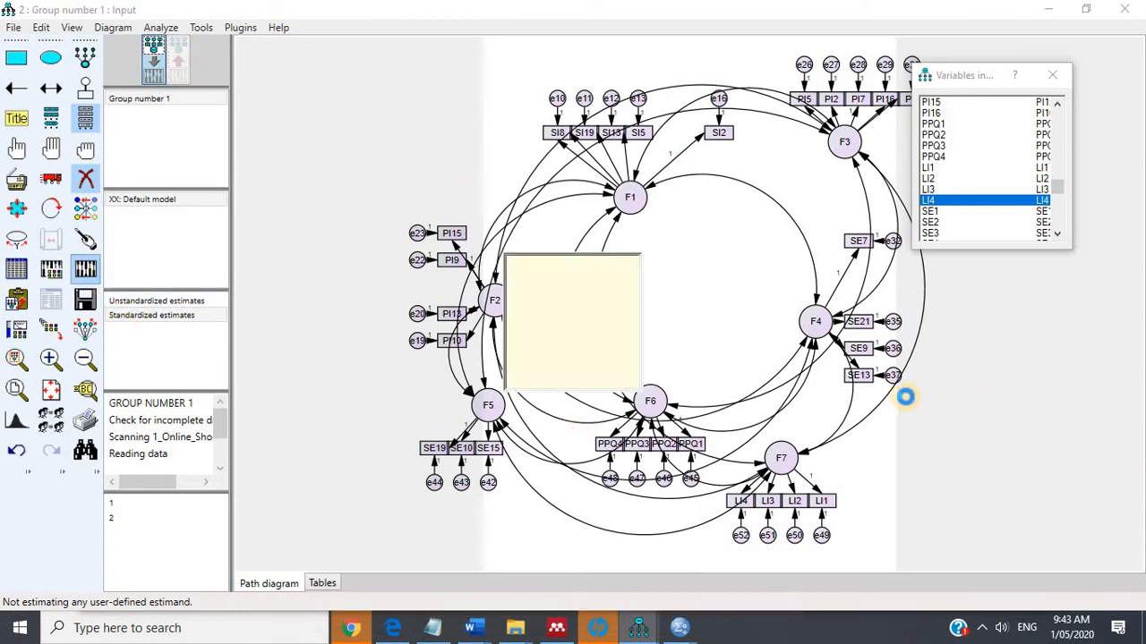
Close the dataset variables list and open the model fit summary for the model re-estimated without PI12.
left_click(1060, 82)
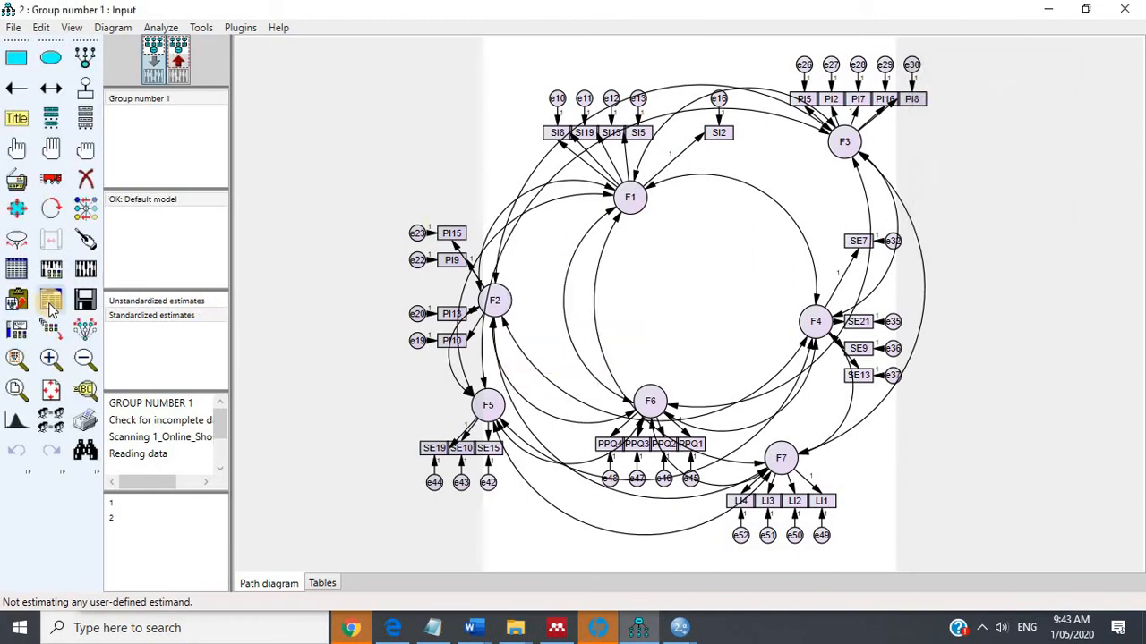
left_click(52, 309)
left_click(280, 199)
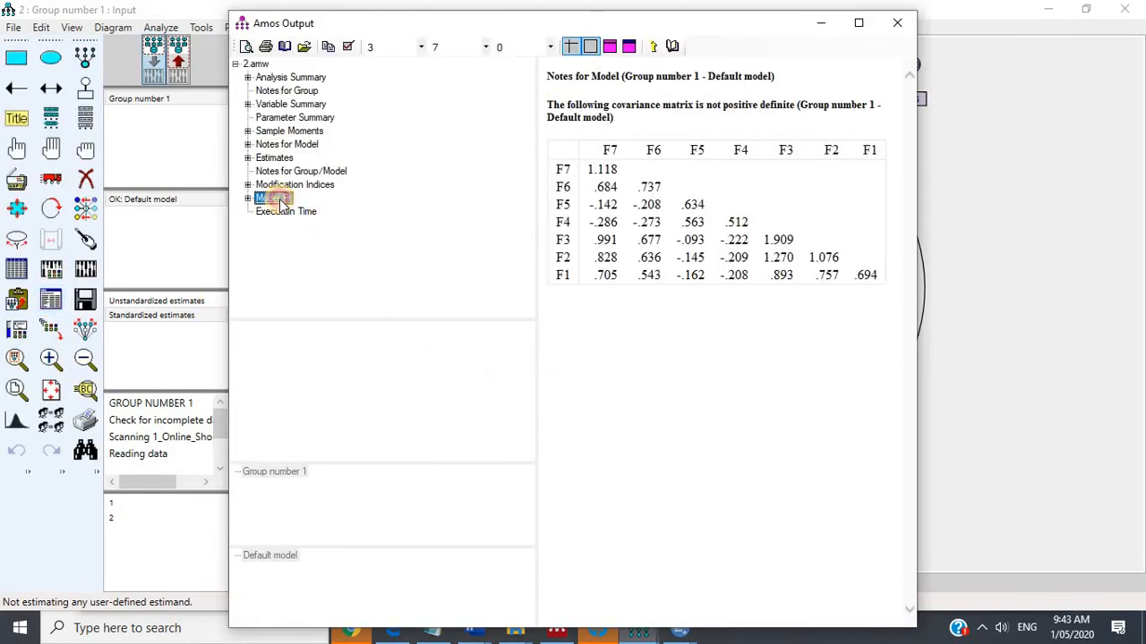
Review the modification indices, including the e23 rows, and delete indicator PI15 and its error term e23 from factor F2.
left_click(294, 185)
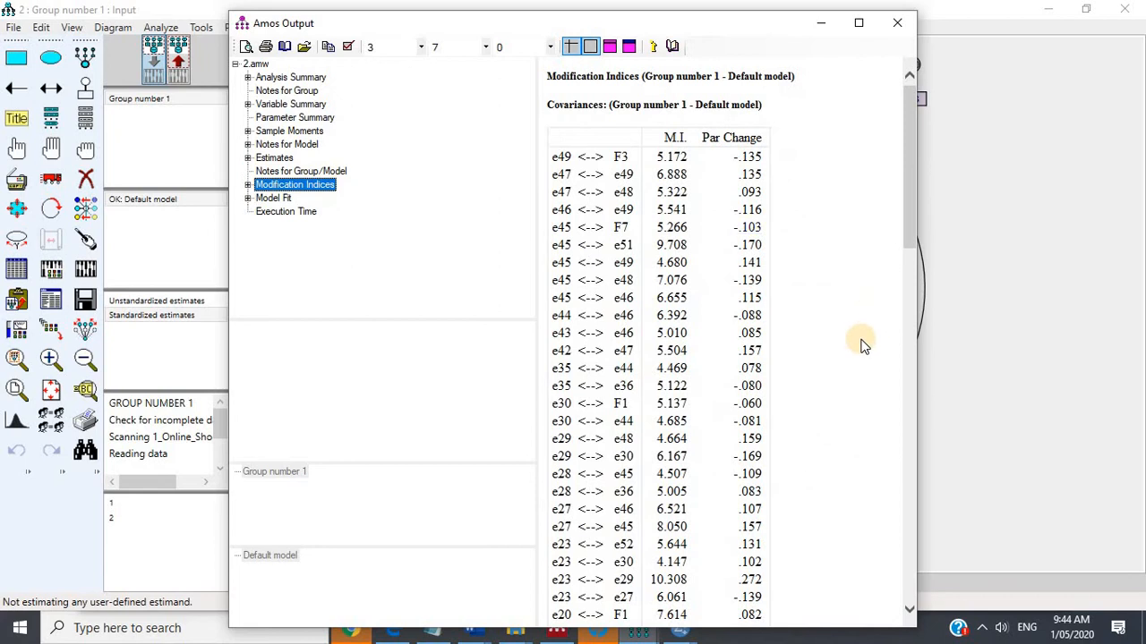
scroll(862, 347, "down", 5)
scroll(862, 346, "down", 2)
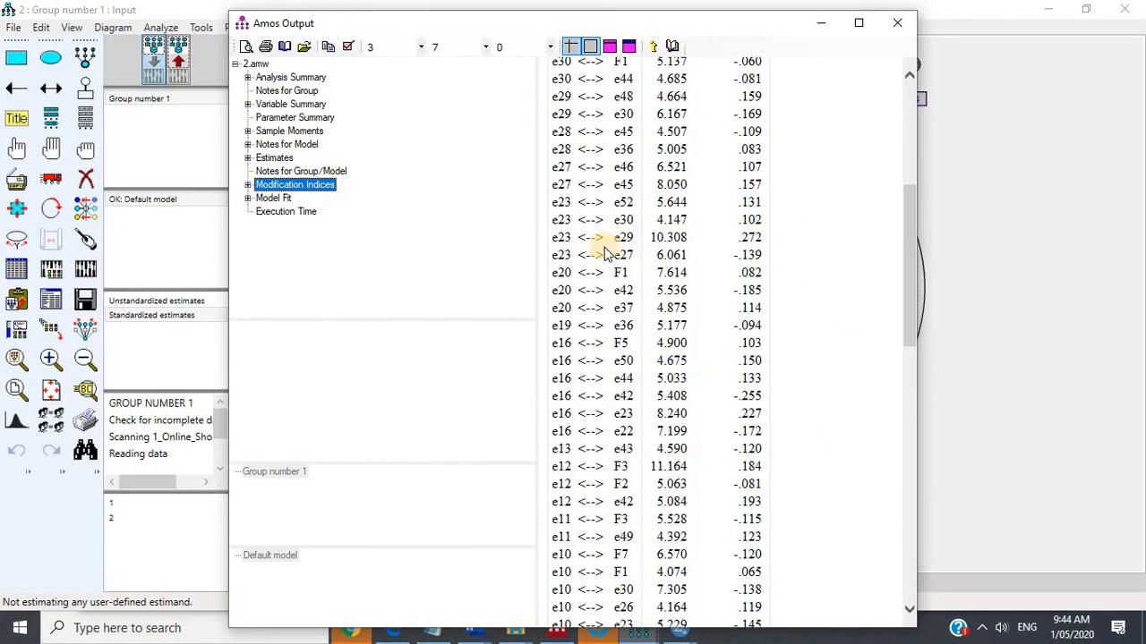
left_click(1015, 324)
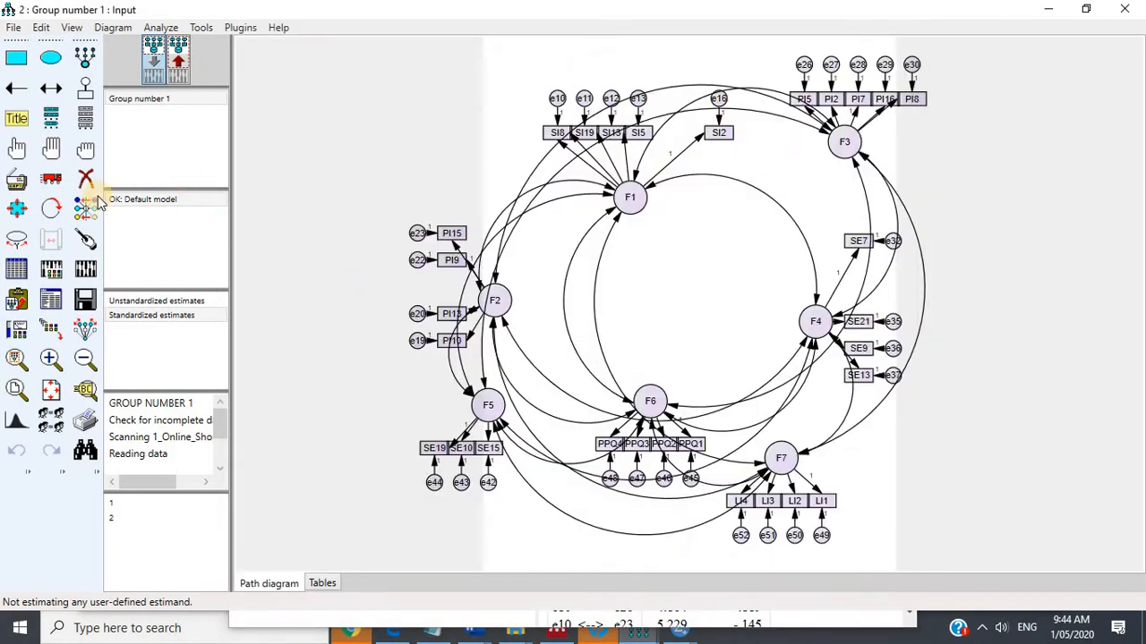
left_click(86, 178)
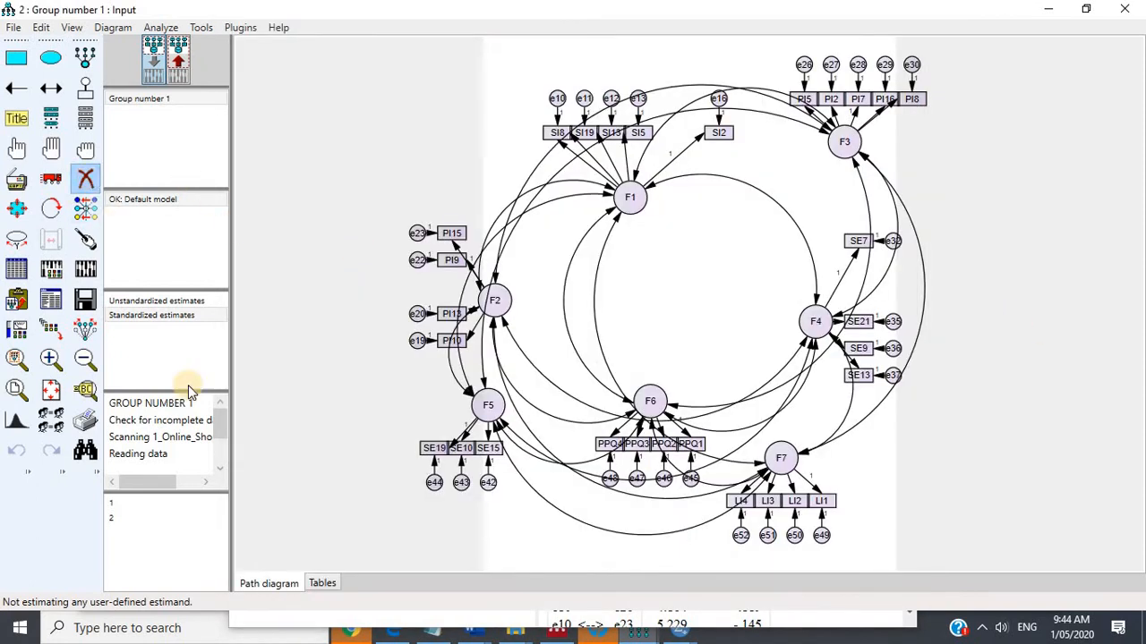
left_click(446, 237)
left_click(417, 235)
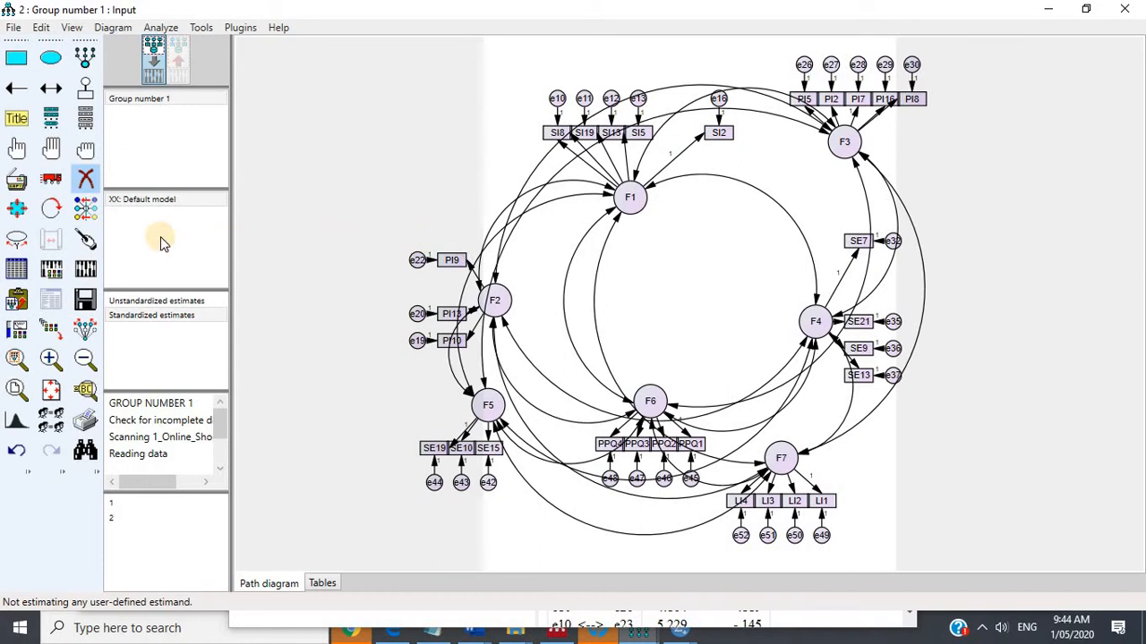
Set a fixed regression weight on the path from factor F2 to indicator PI9.
left_click(362, 295)
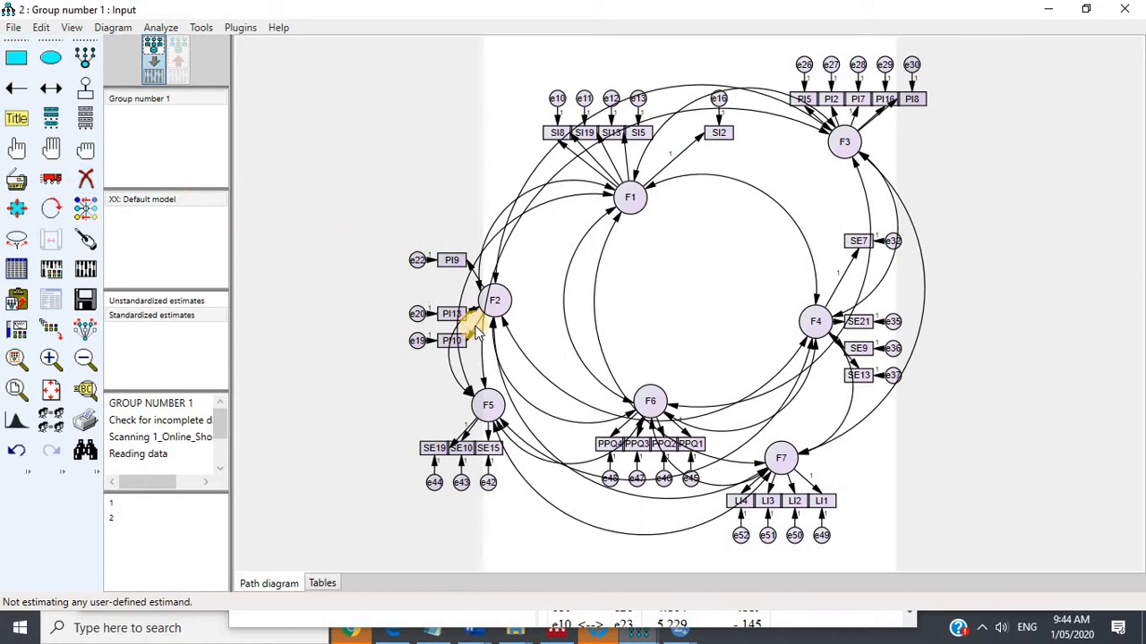
double_click(469, 263)
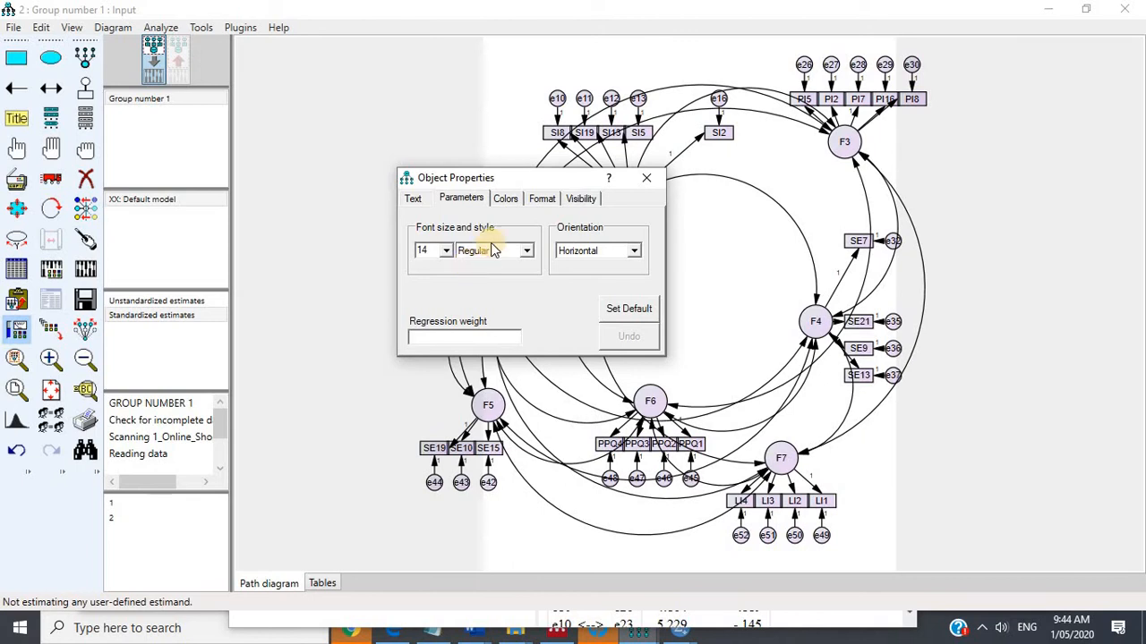
left_click(175, 255)
Recalculate the model estimates without PI15 and open the model fit summary in the text output.
left_click(86, 261)
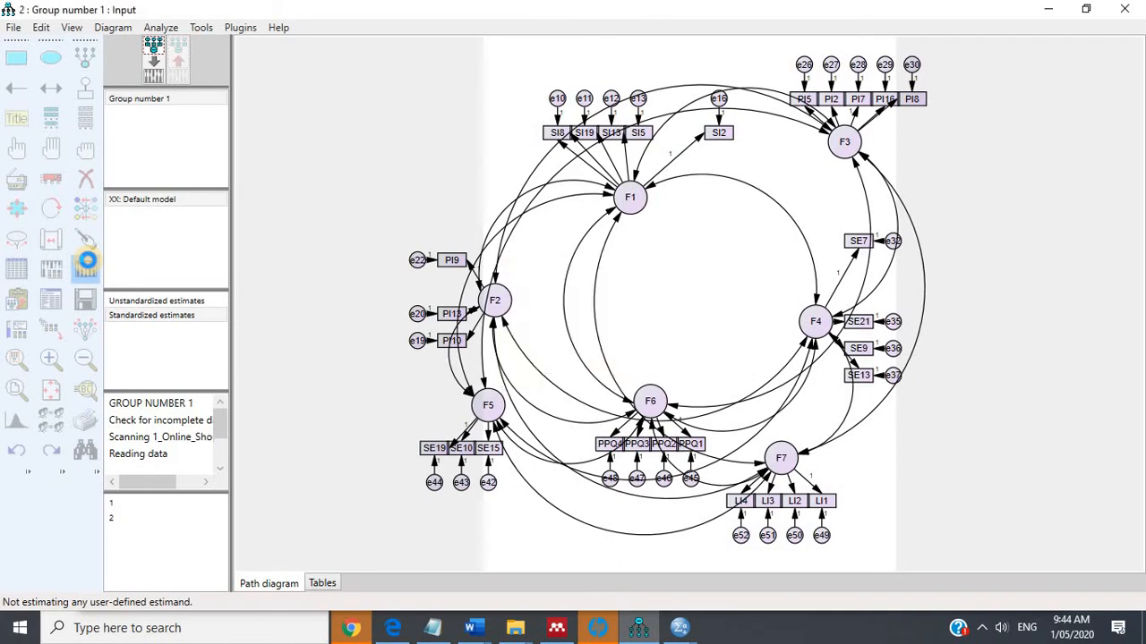
left_click(51, 300)
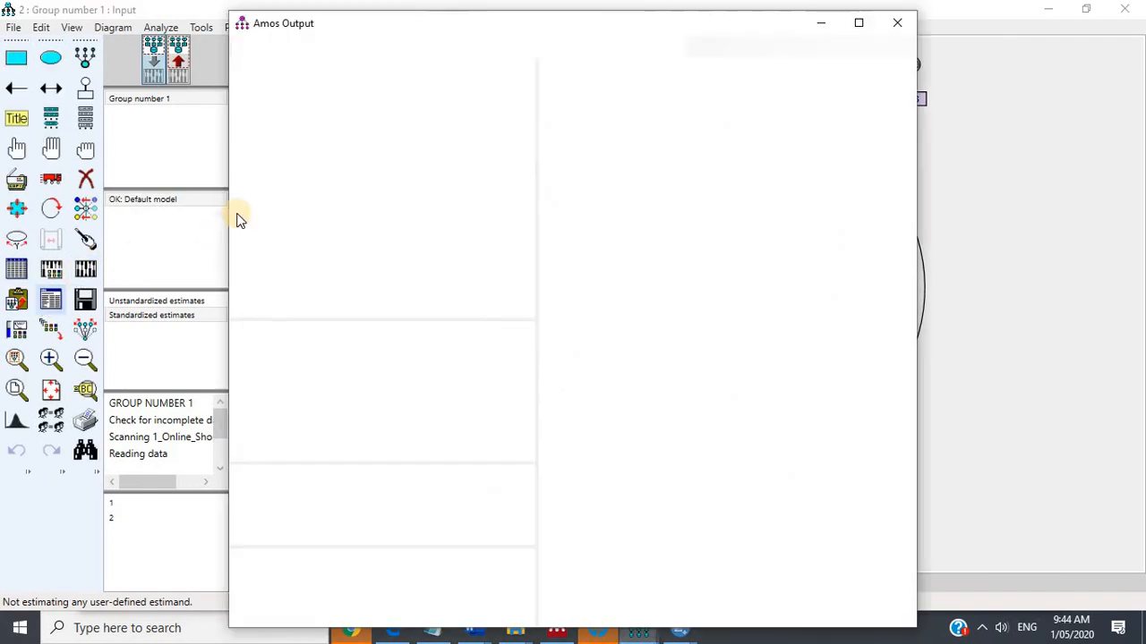
left_click(274, 199)
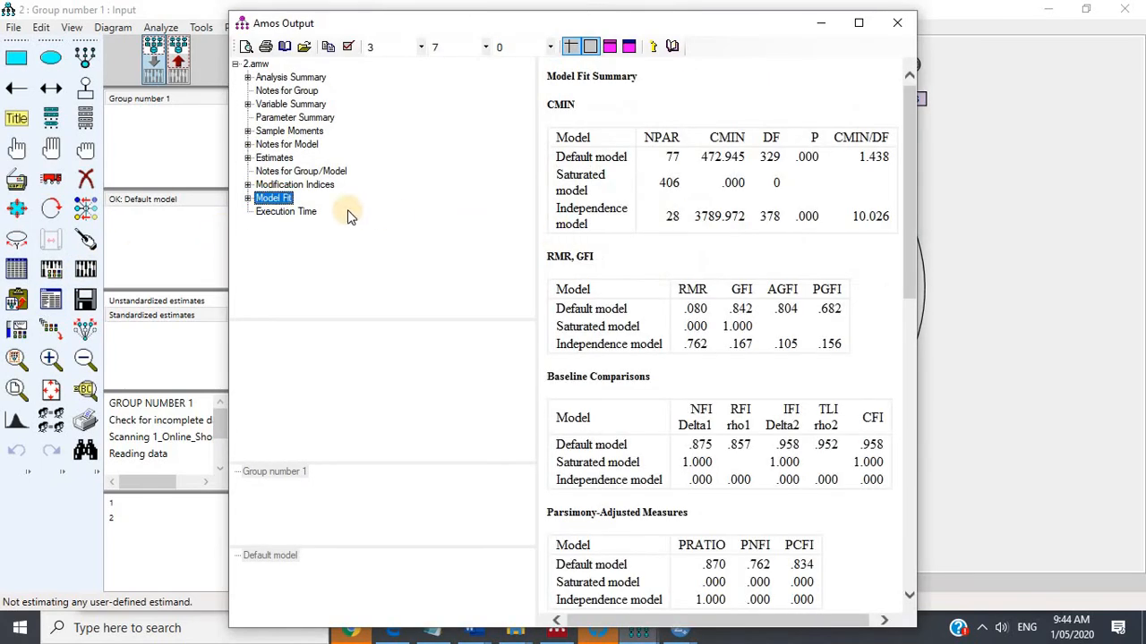
Review the modification indices, including the e12 rows, and delete indicator SI13 and its error term e12 from factor F1.
left_click(315, 186)
scroll(621, 402, "down", 5)
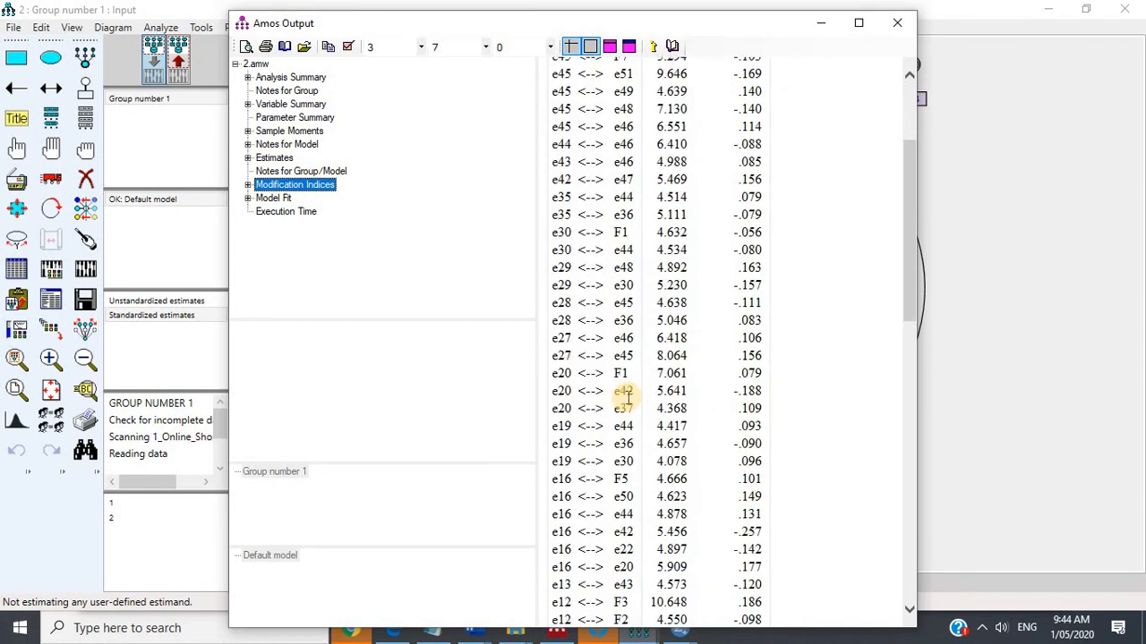
scroll(624, 397, "down", 3)
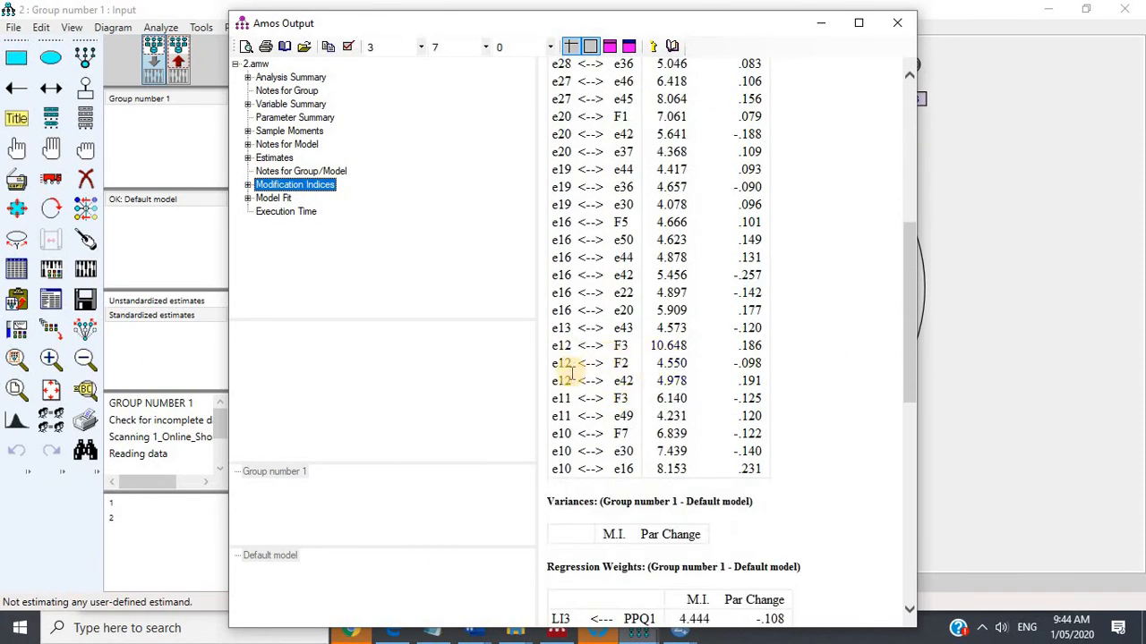
left_click(208, 295)
left_click(85, 182)
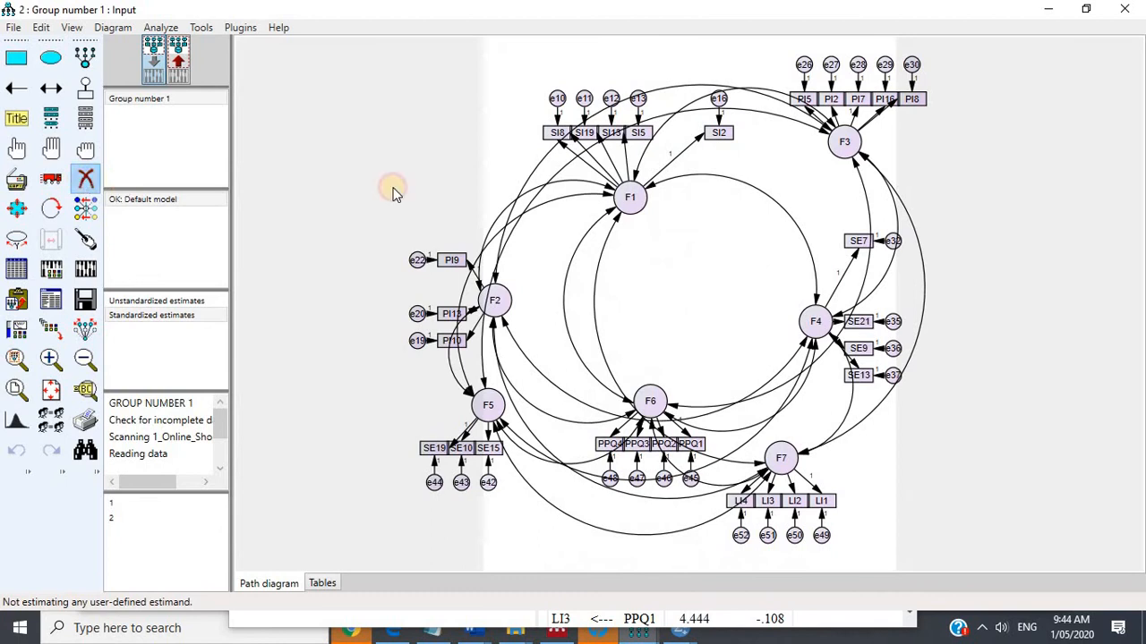
left_click(610, 133)
left_click(610, 98)
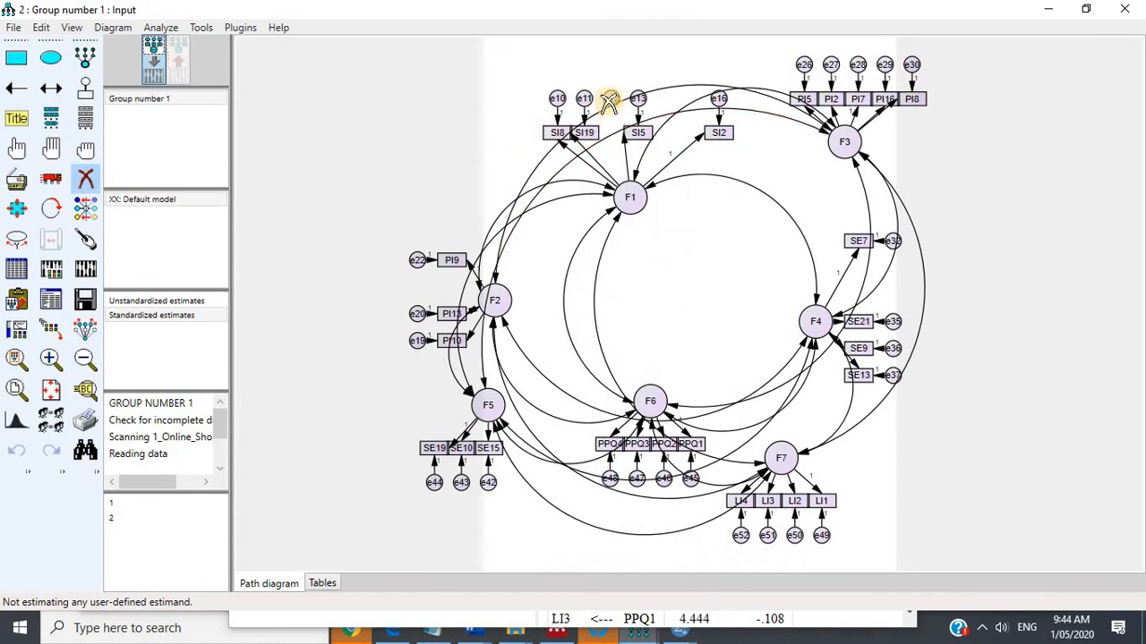
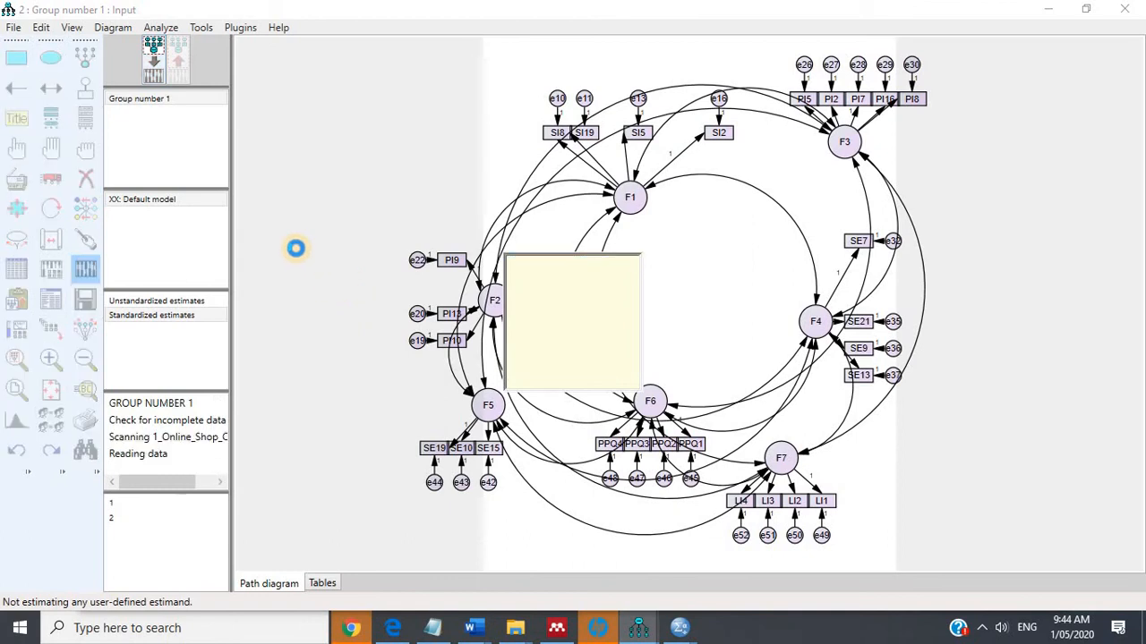
Recalculate the estimates without SI13 and examine the covariance modification indices in the text output, comparing the e45 and e16 rows.
left_click(53, 302)
left_click(277, 199)
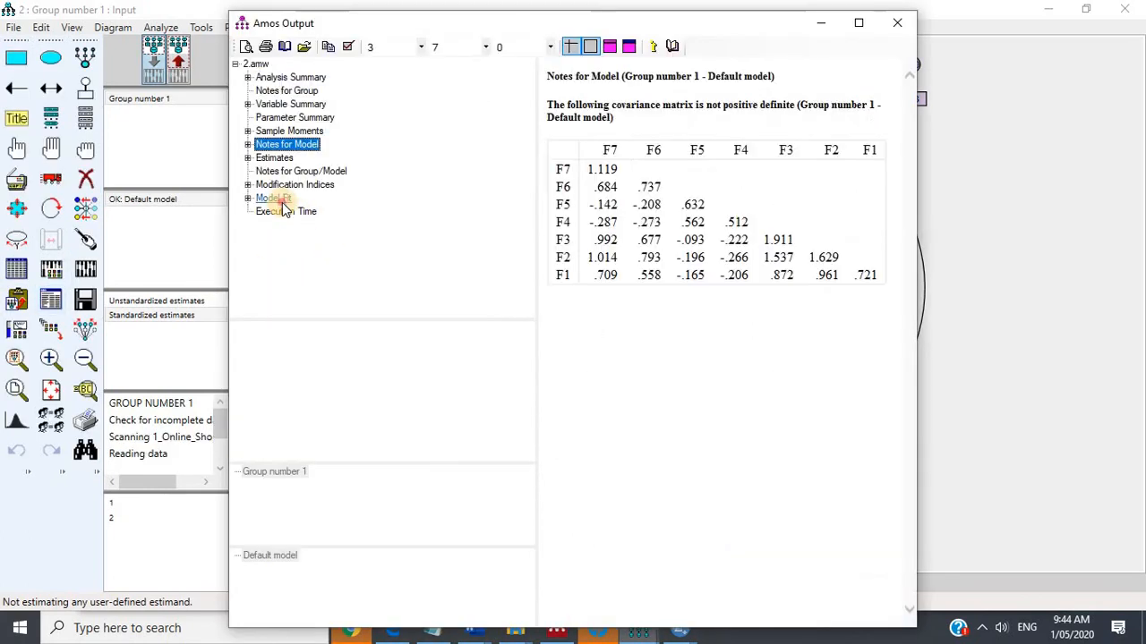
left_click(294, 186)
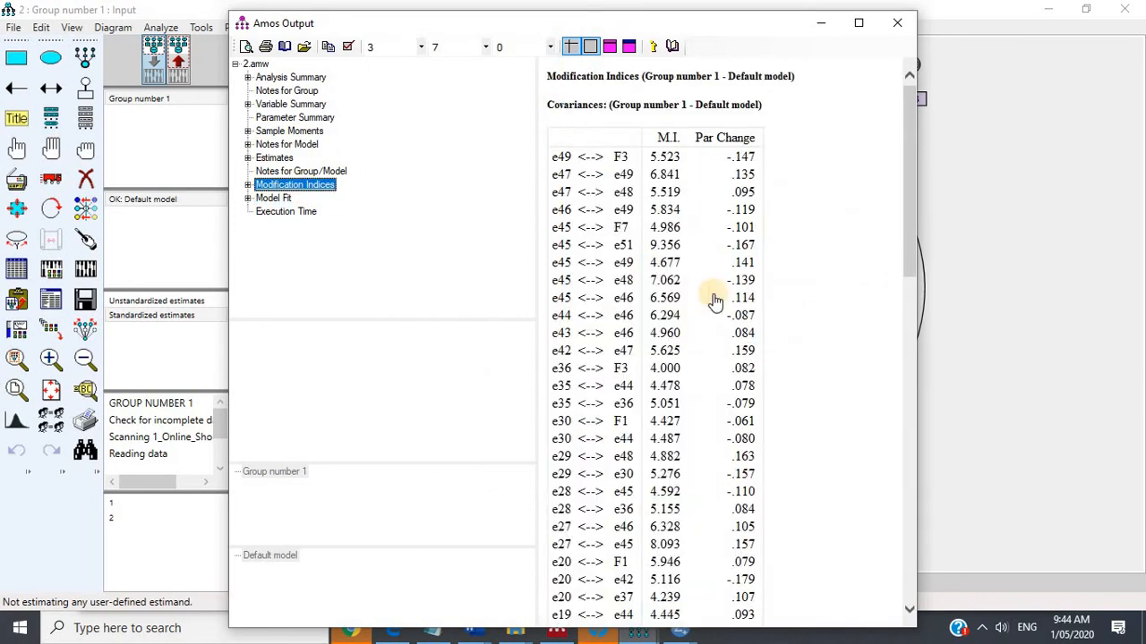
scroll(711, 314, "down", 5)
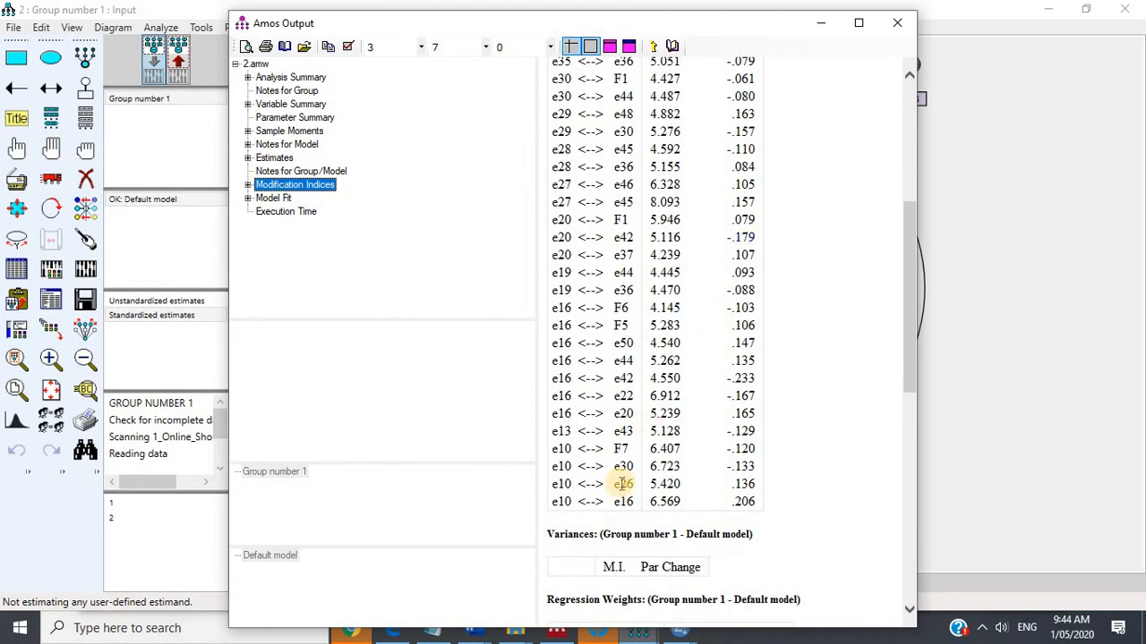
scroll(661, 241, "up", 6)
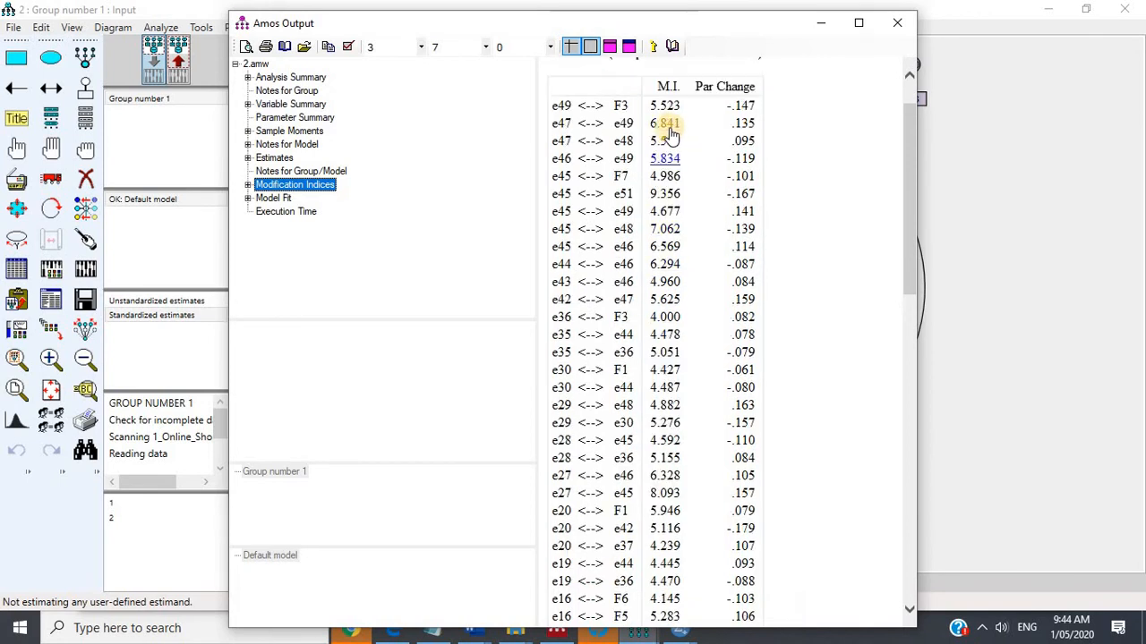
scroll(646, 262, "down", 6)
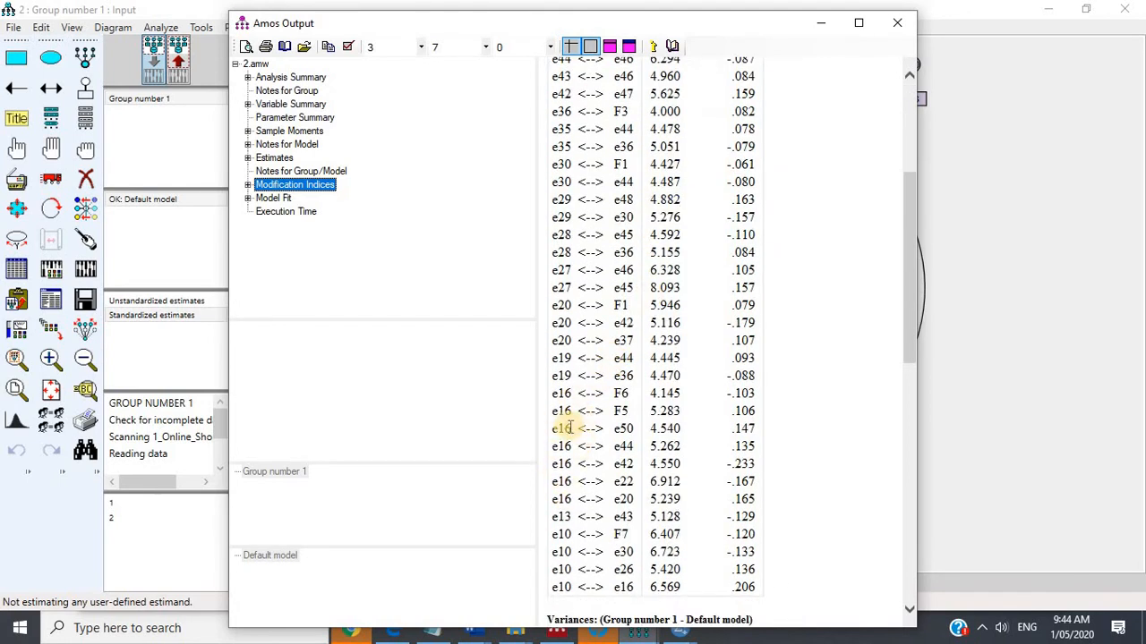
scroll(569, 428, "up", 4)
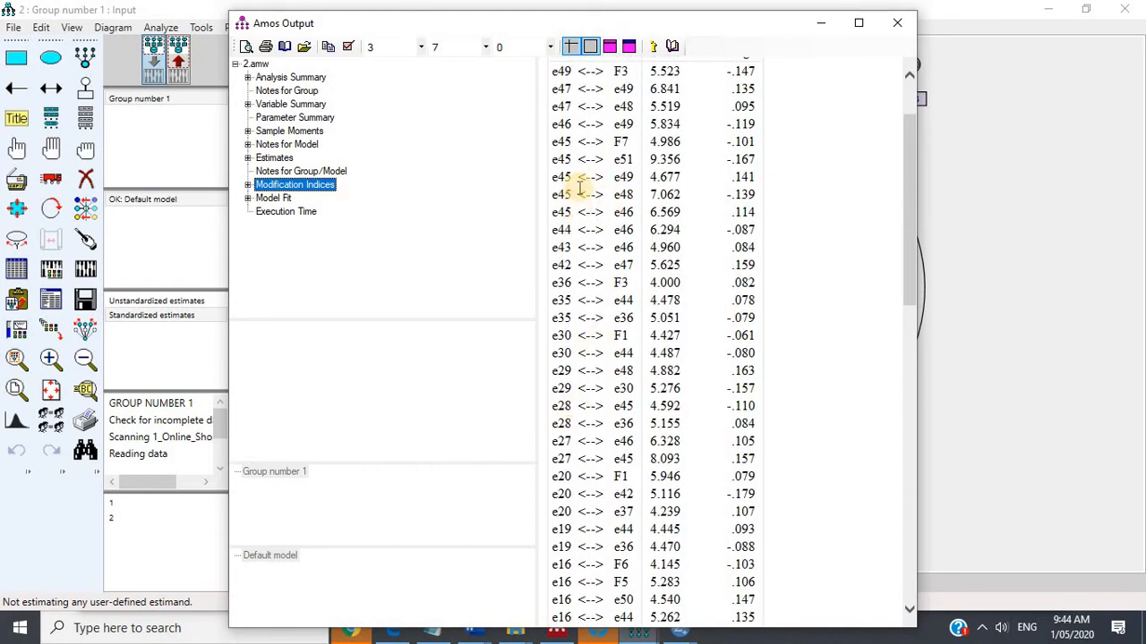
scroll(590, 343, "down", 2)
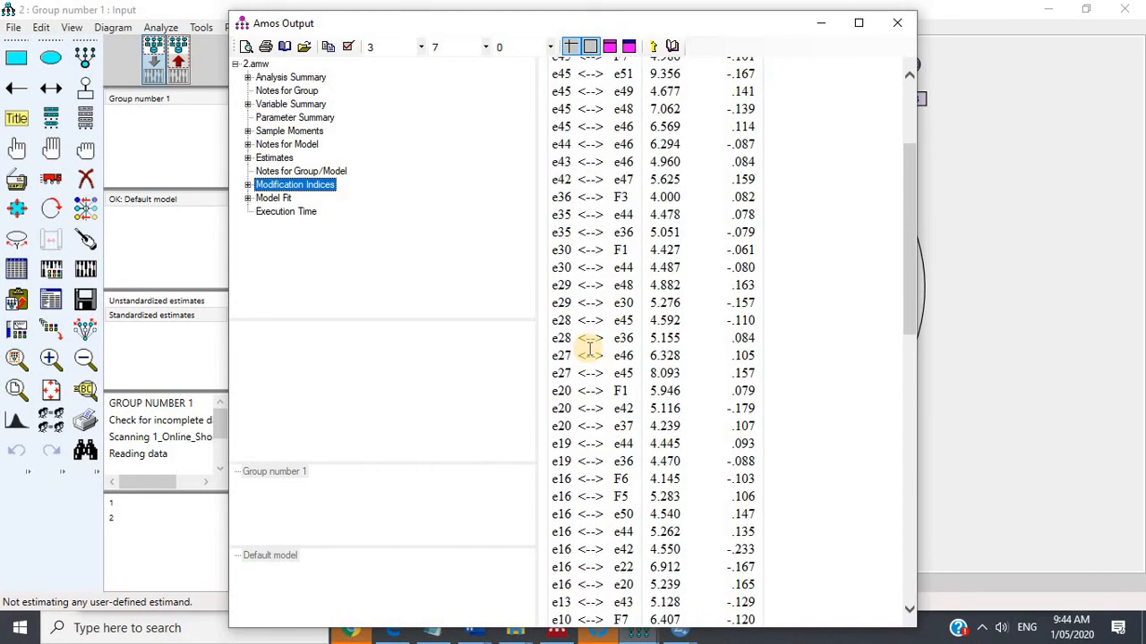
Delete indicator SI2 and its error term e16 from factor F1 in the path diagram.
left_click(912, 421)
left_click(85, 178)
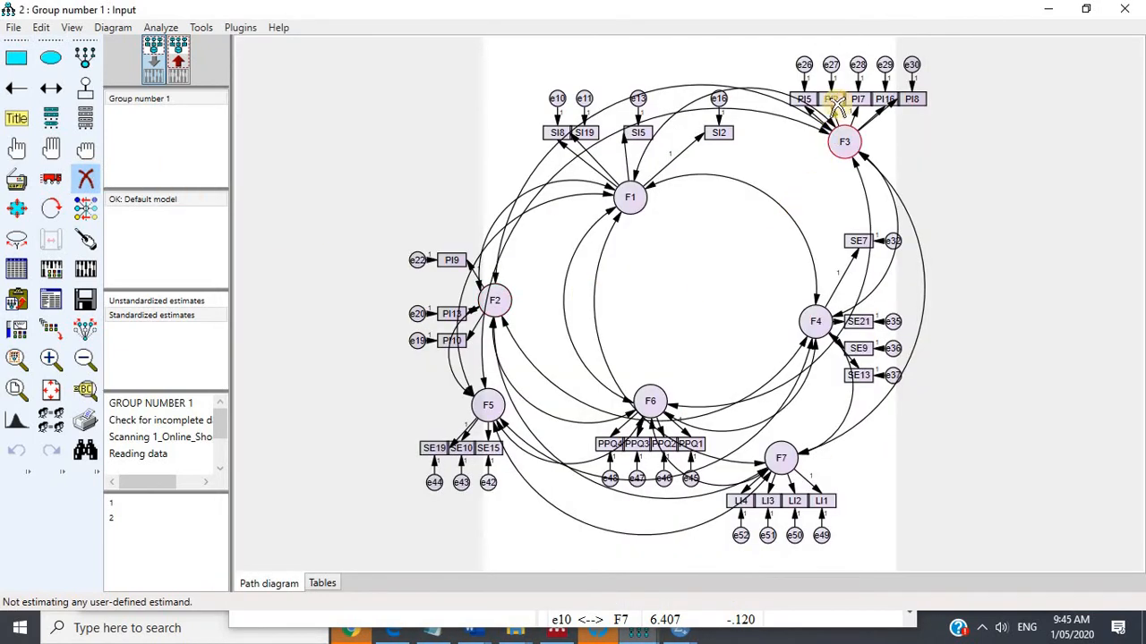
left_click(721, 136)
left_click(725, 98)
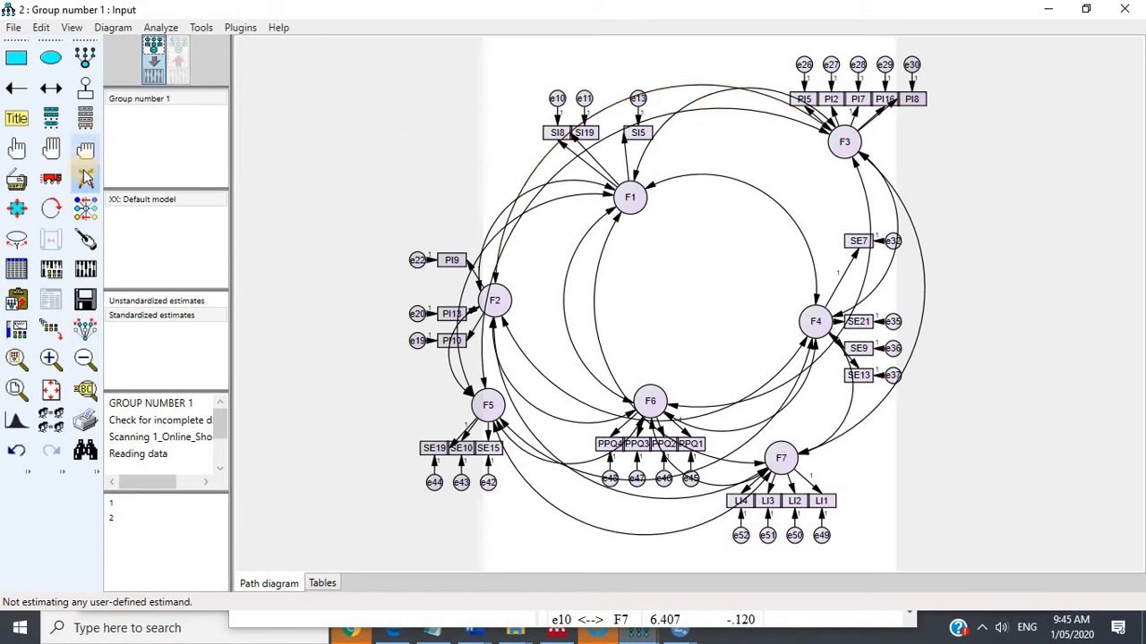
Set the regression weight of the path from factor F1 to indicator SI5 to 1.
left_click(85, 178)
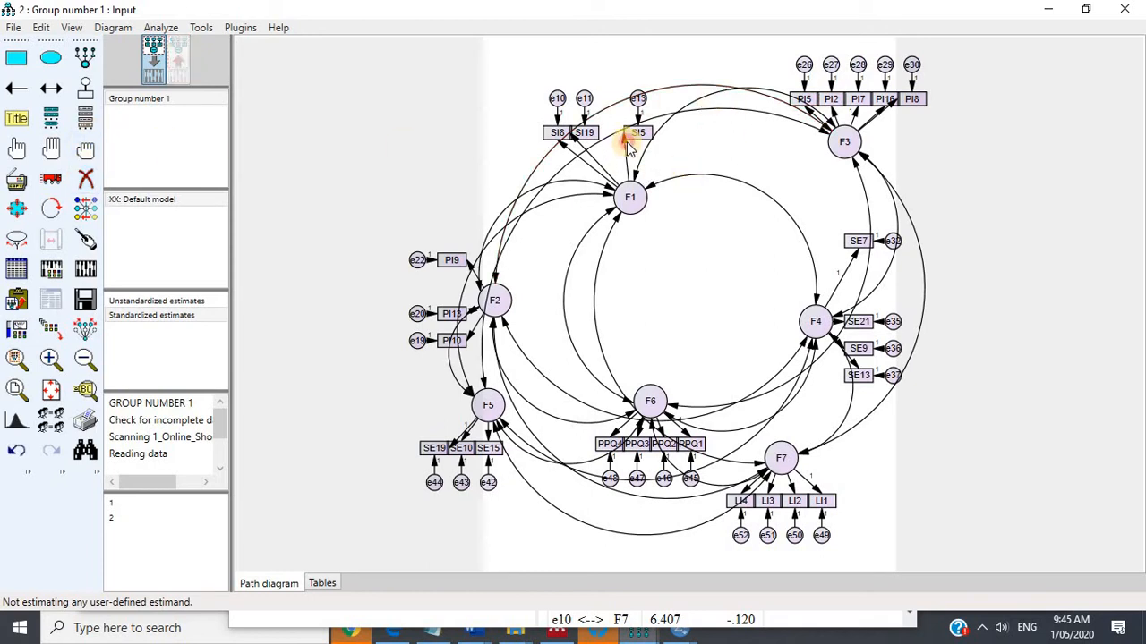
double_click(629, 147)
left_click(653, 182)
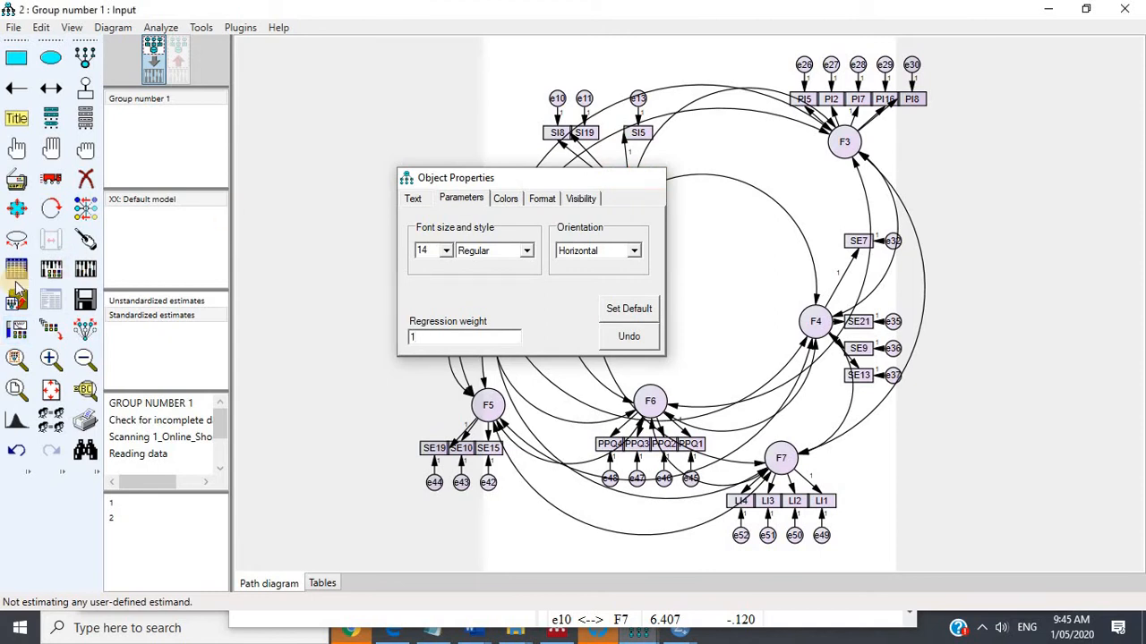
Recalculate the model estimates without SI2 and open the model fit summary in the text output.
left_click(85, 268)
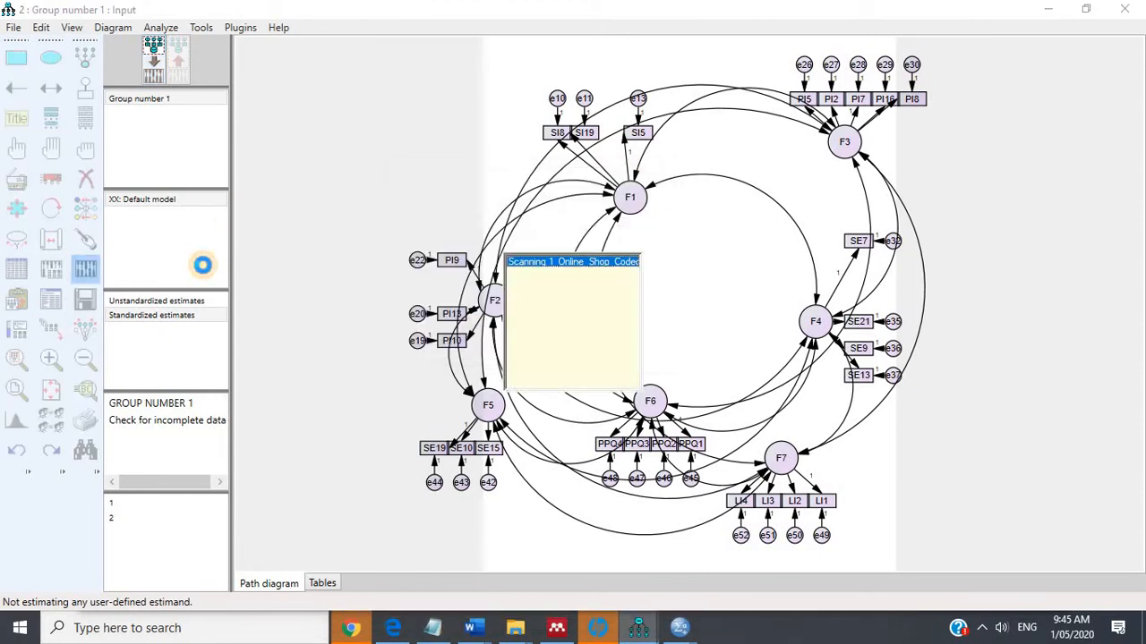
left_click(51, 300)
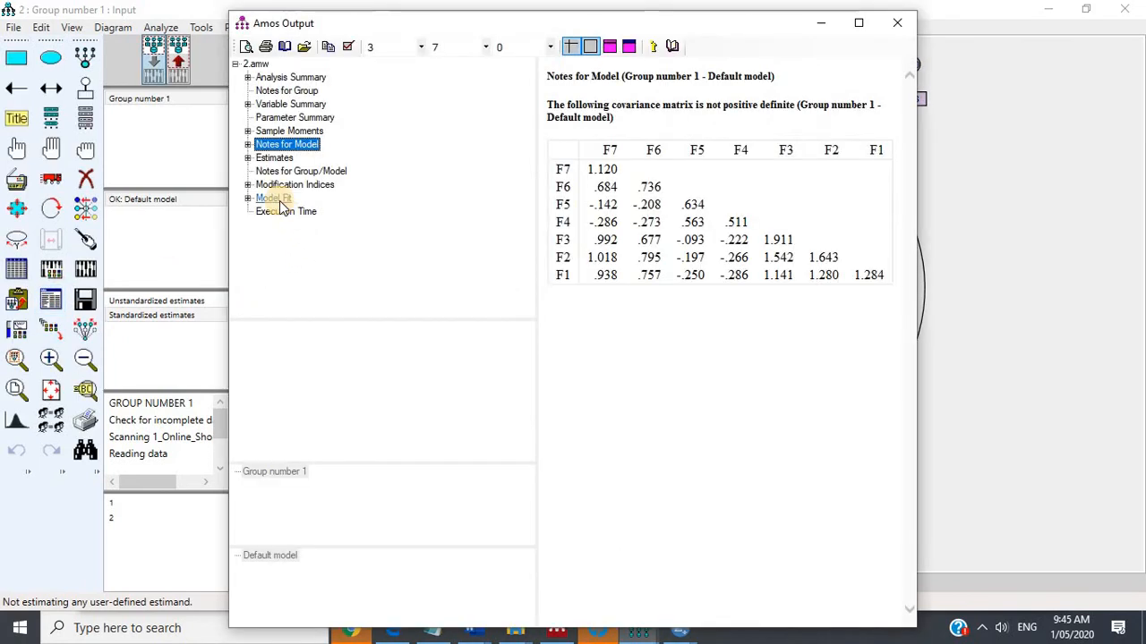
left_click(277, 200)
Review the modification indices, including the e45 rows, and delete error term e45 and its indicator PPQ1 from factor F6.
left_click(282, 186)
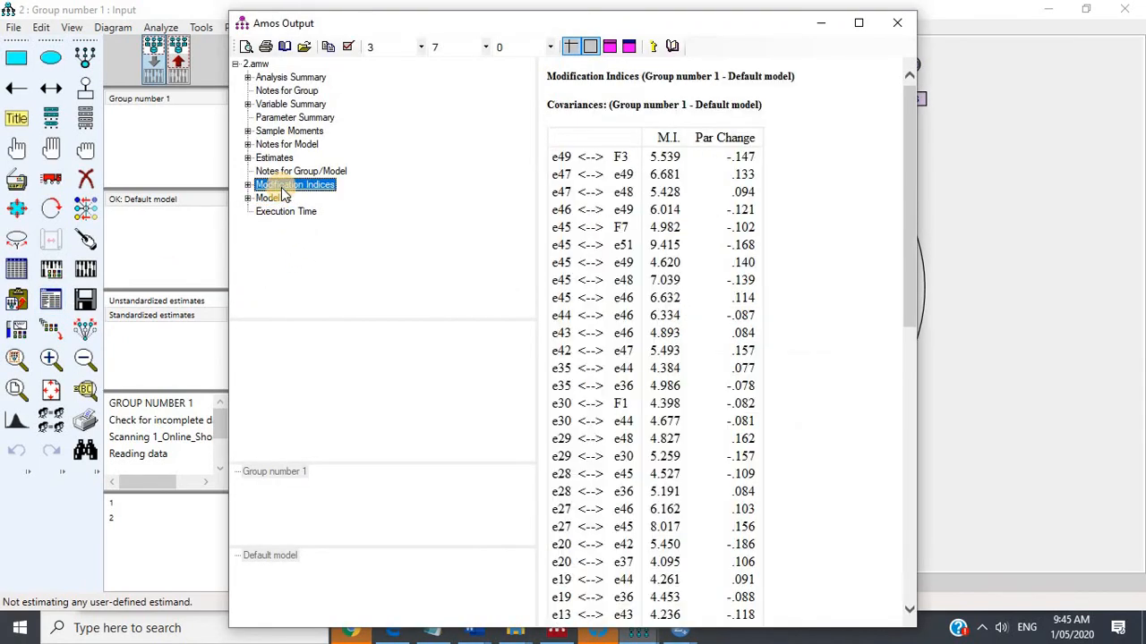
scroll(660, 317, "down", 5)
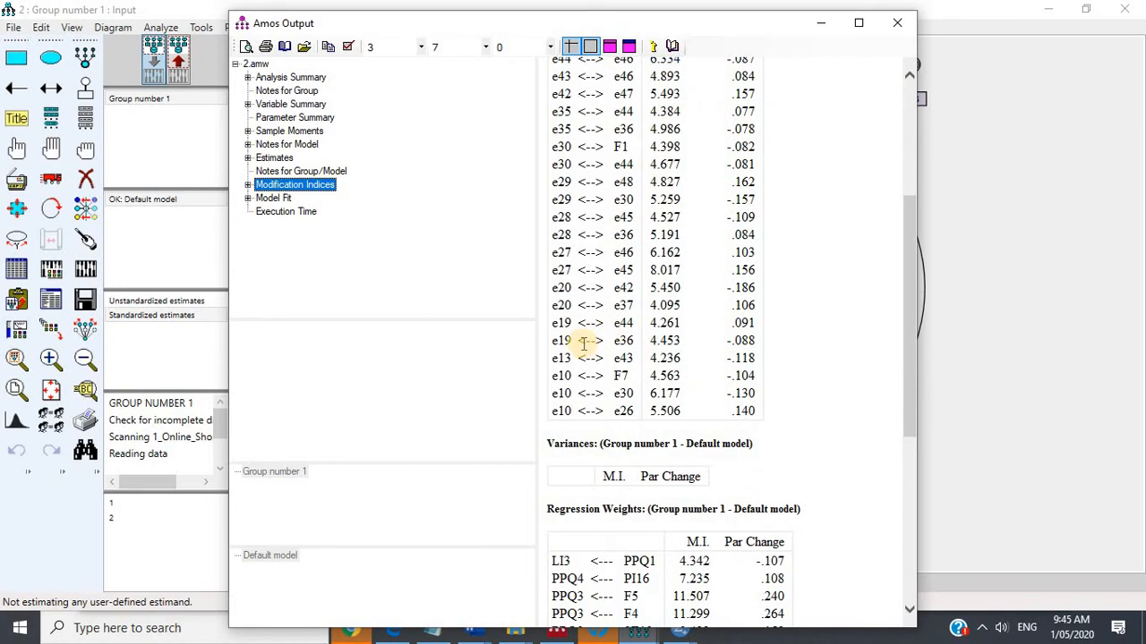
scroll(582, 342, "up", 5)
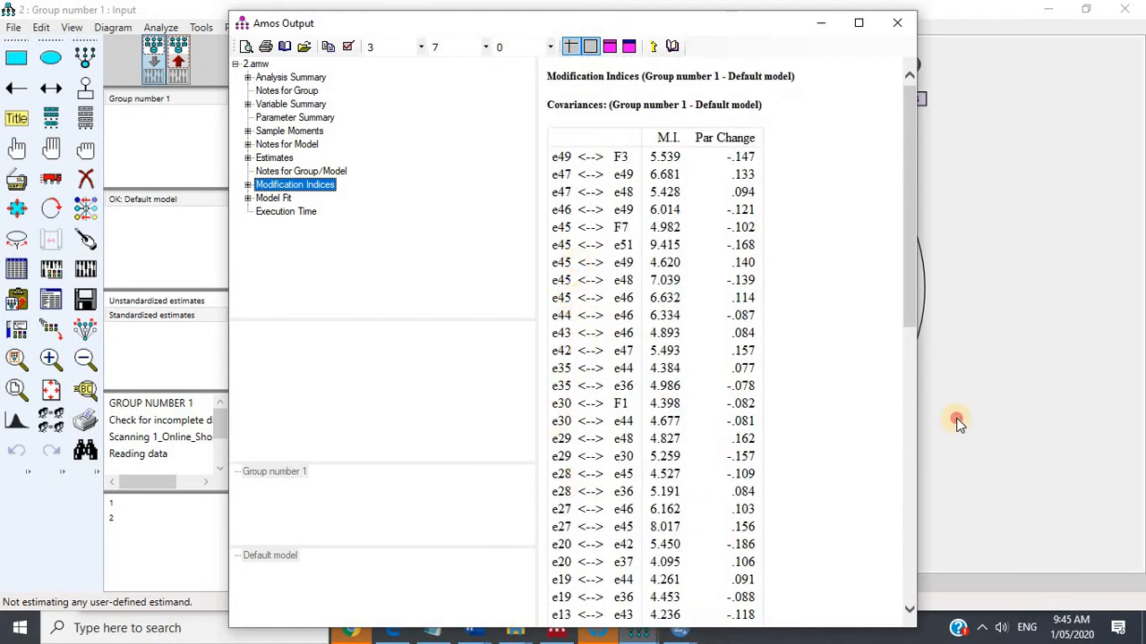
left_click(957, 422)
left_click(85, 179)
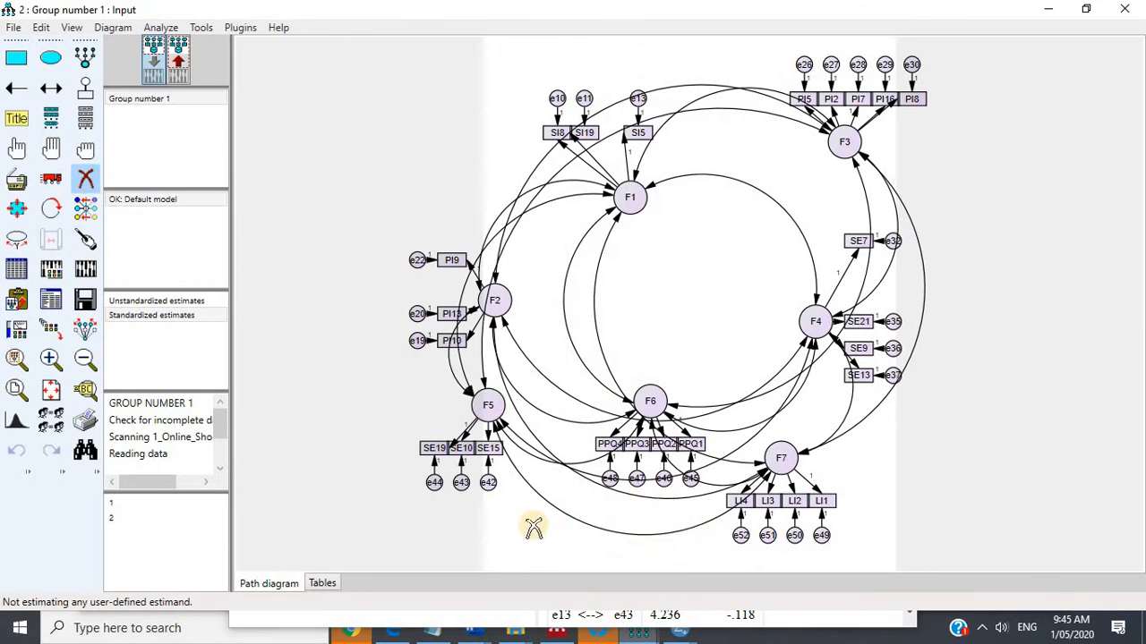
left_click(690, 486)
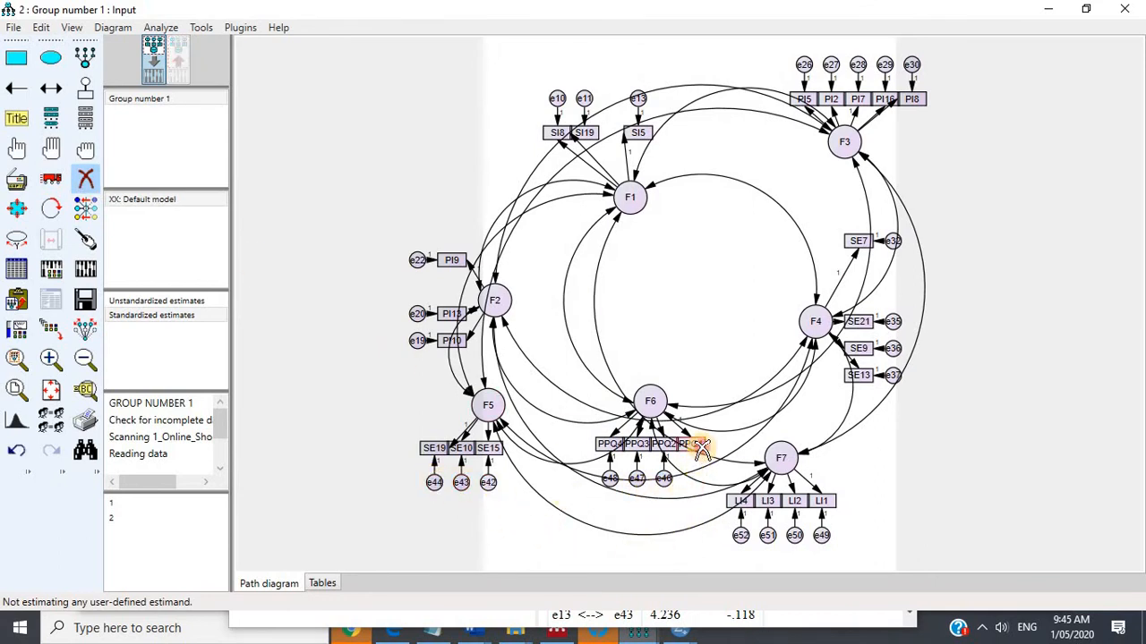
left_click(701, 447)
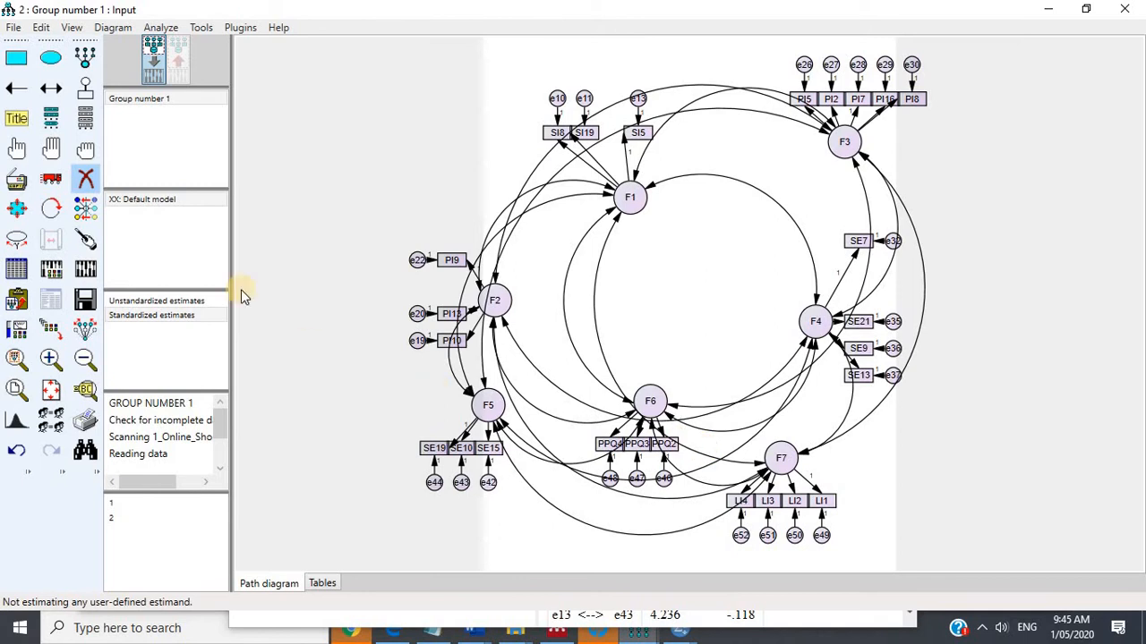
Set the regression weight of the path from F6 to PPQ4 to 1, and recalculate the estimates for the model fit summary.
double_click(616, 434)
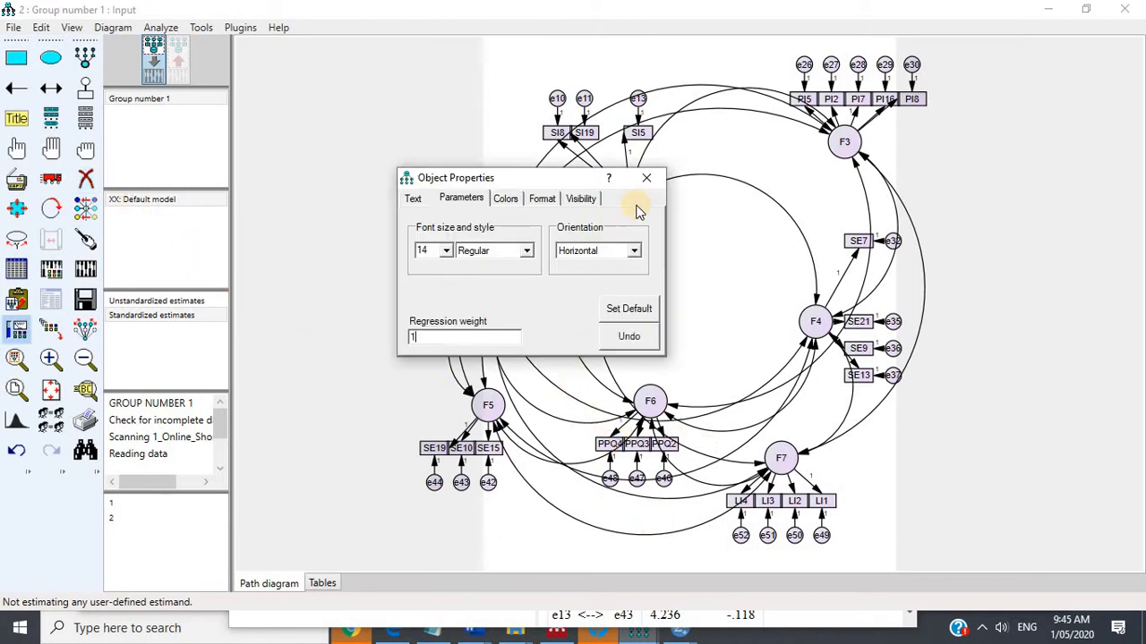
left_click(646, 177)
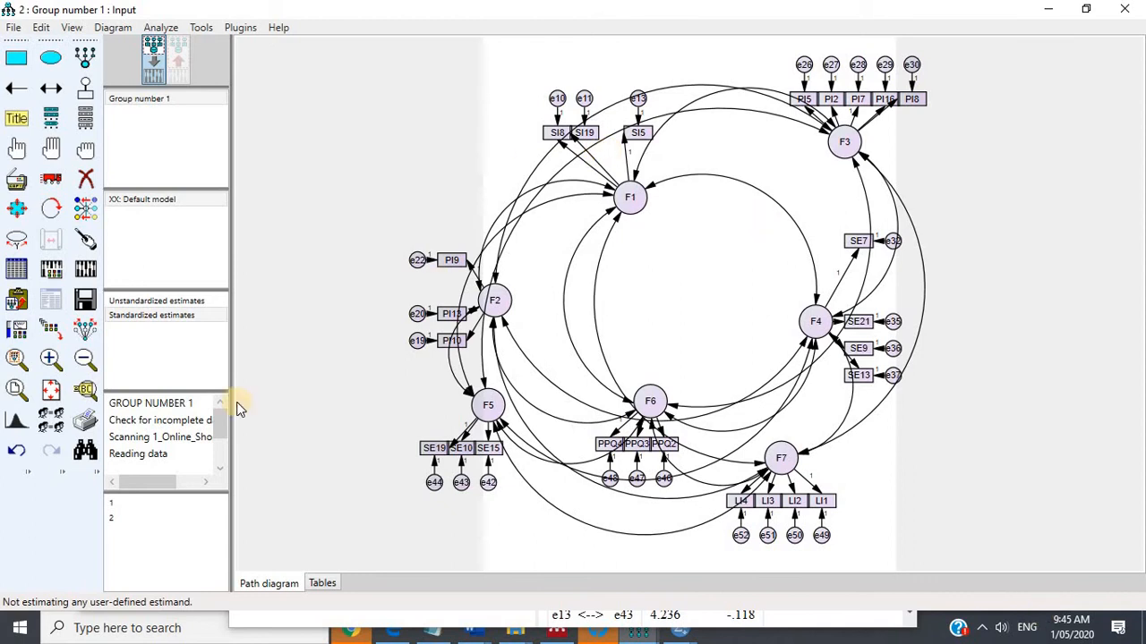
left_click(85, 268)
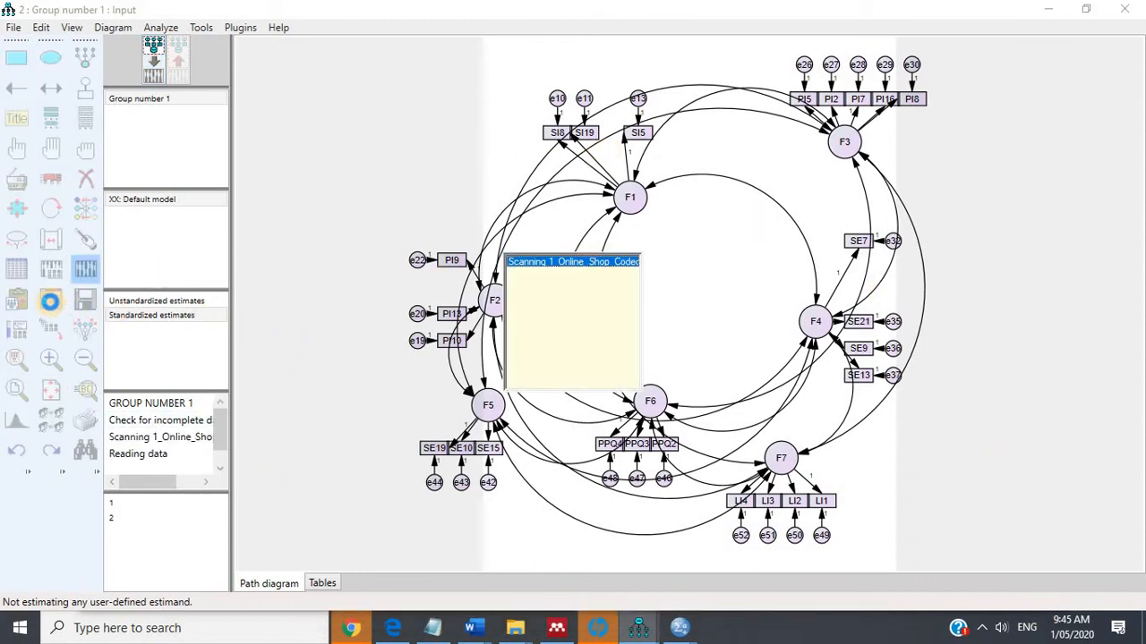
left_click(51, 304)
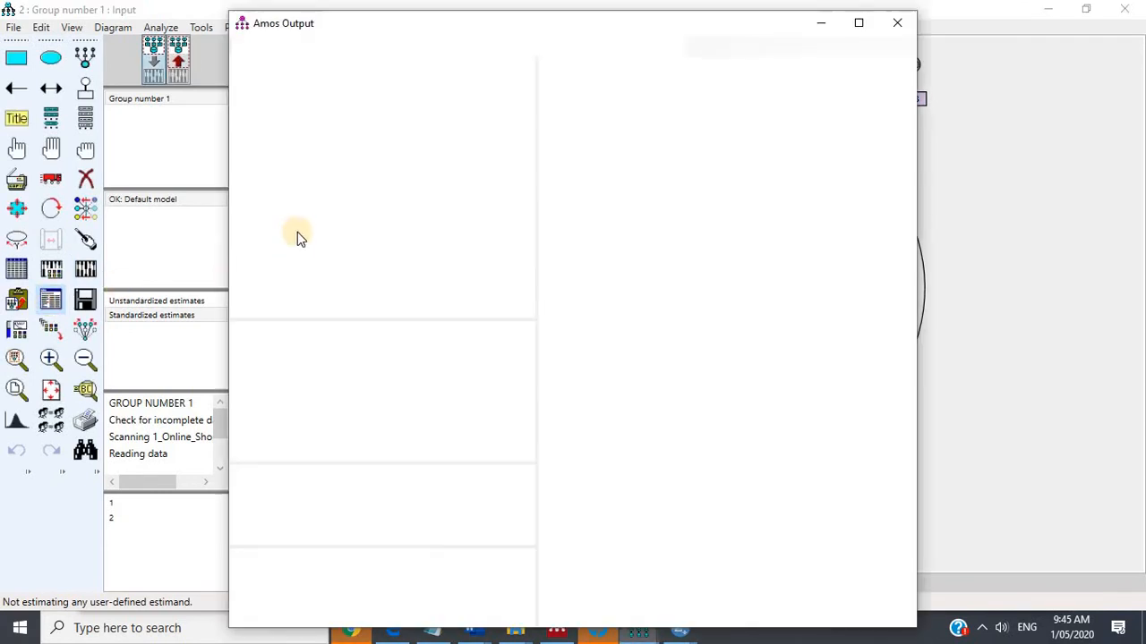
left_click(279, 199)
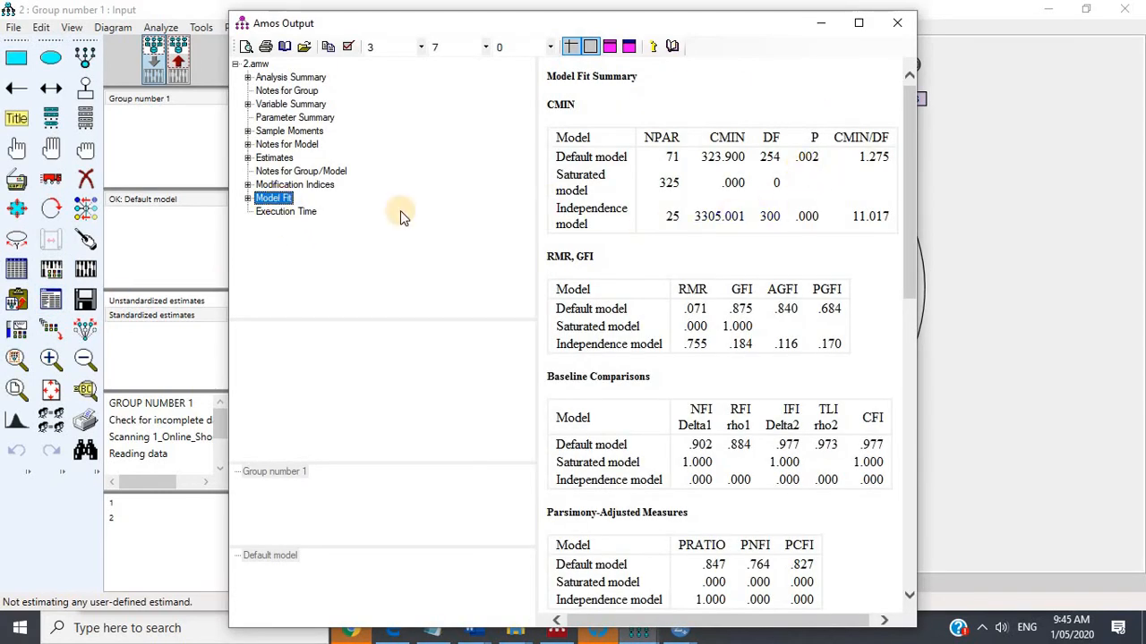
Using the modification indices, delete indicator PI10 and error term e19 from factor F2, and rearrange the remaining PI9 and PI13 symmetrically.
left_click(313, 185)
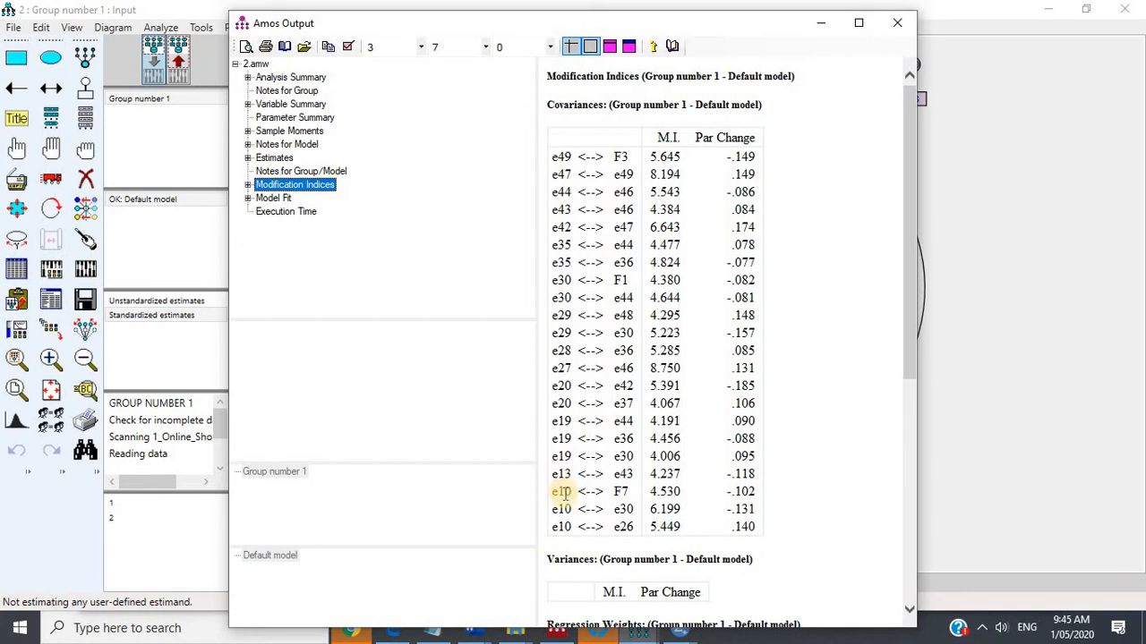
left_click(973, 424)
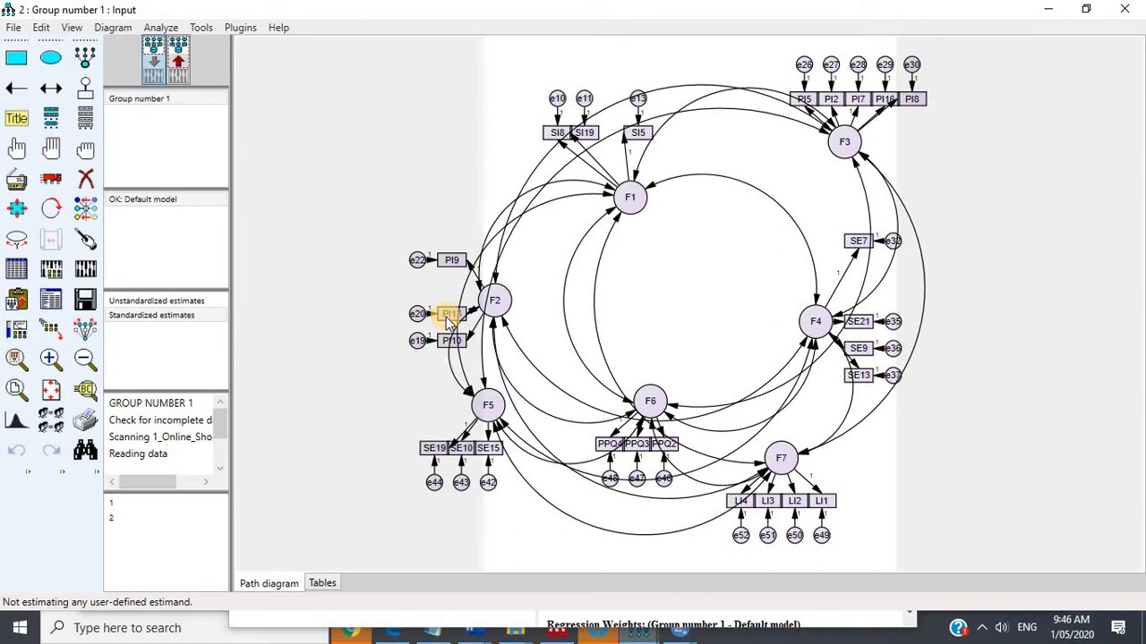
left_click(86, 179)
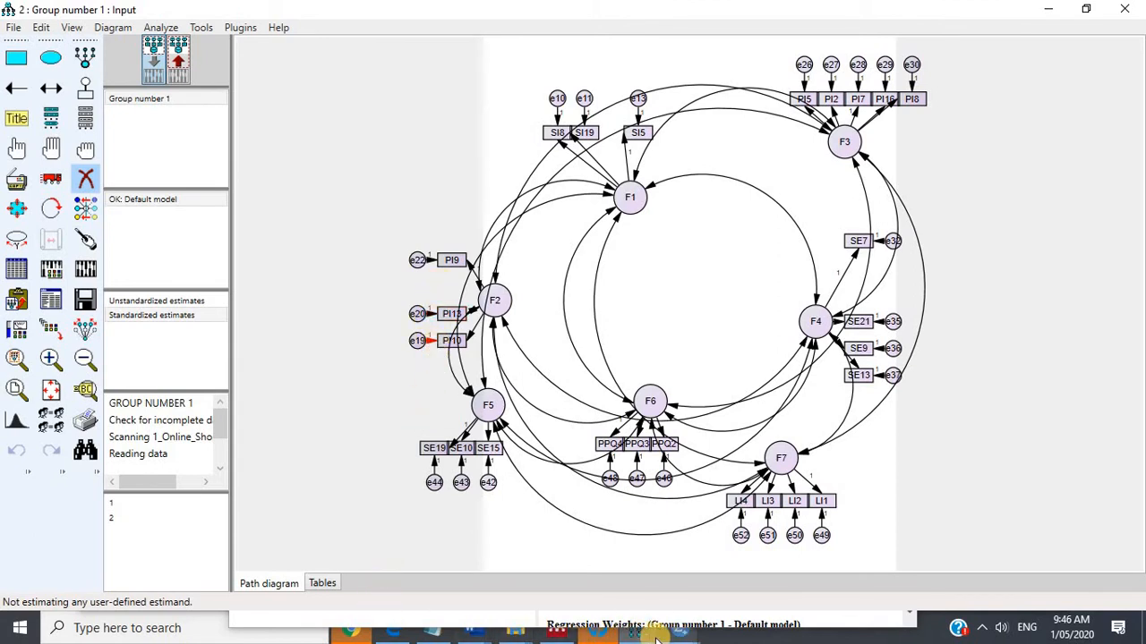
mouse_move(644, 634)
left_click(686, 504)
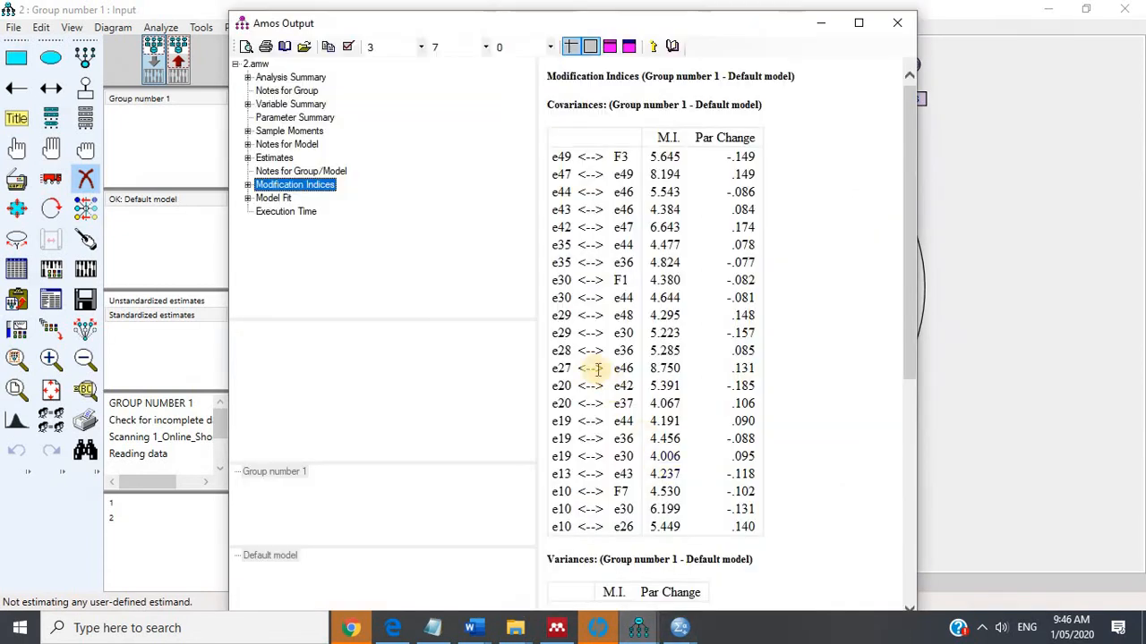
left_click(976, 386)
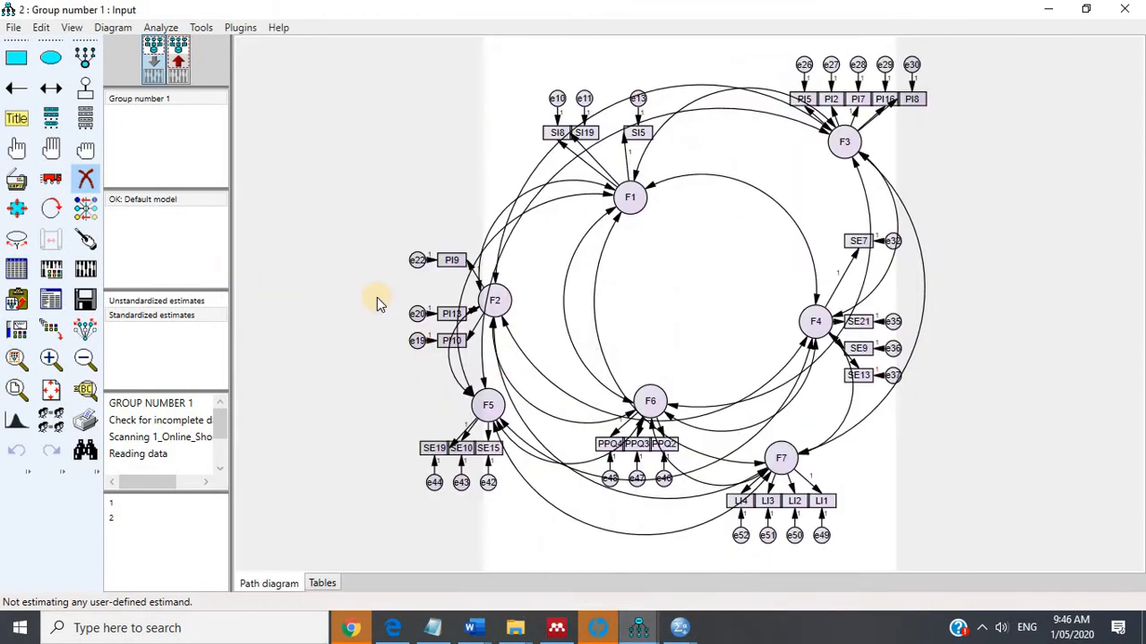
left_click(439, 340)
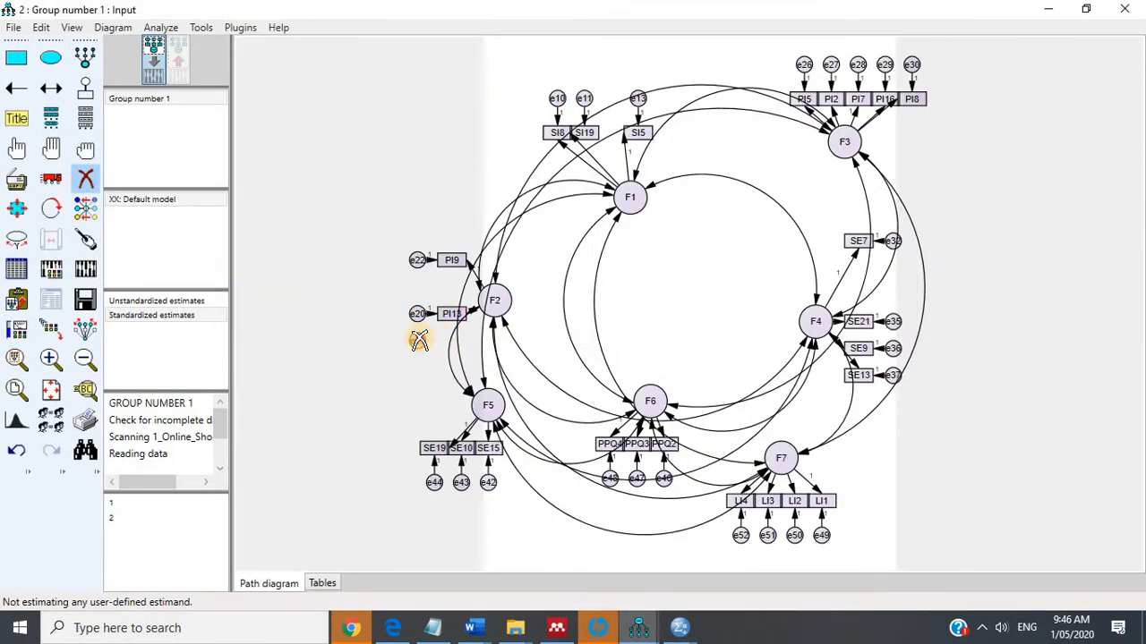
left_click(417, 340)
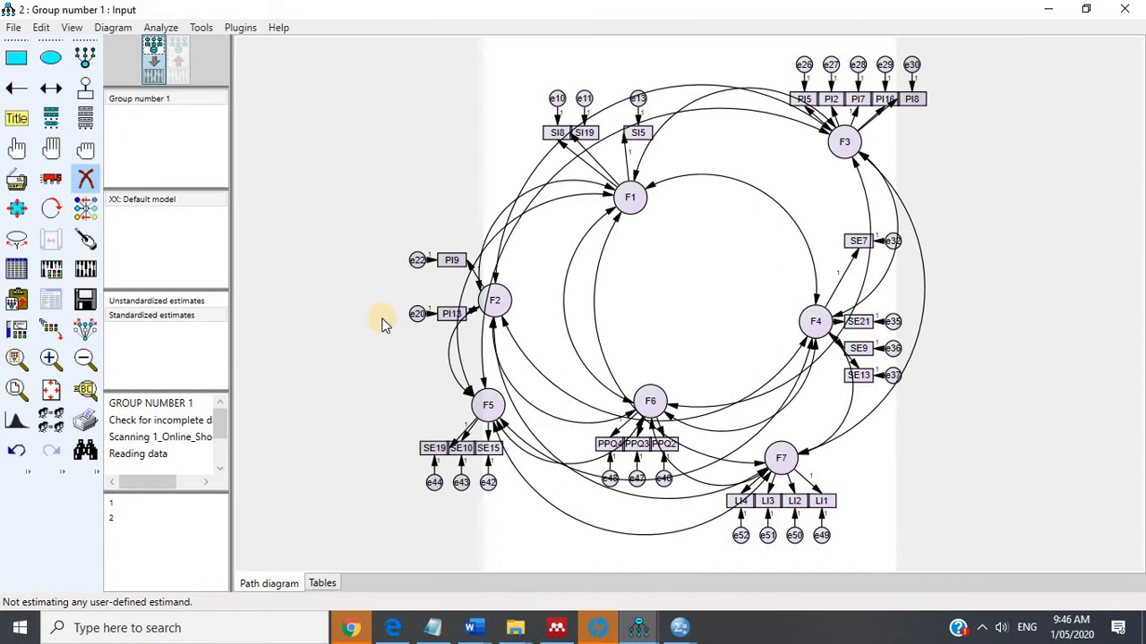
left_click(51, 178)
left_click(471, 314)
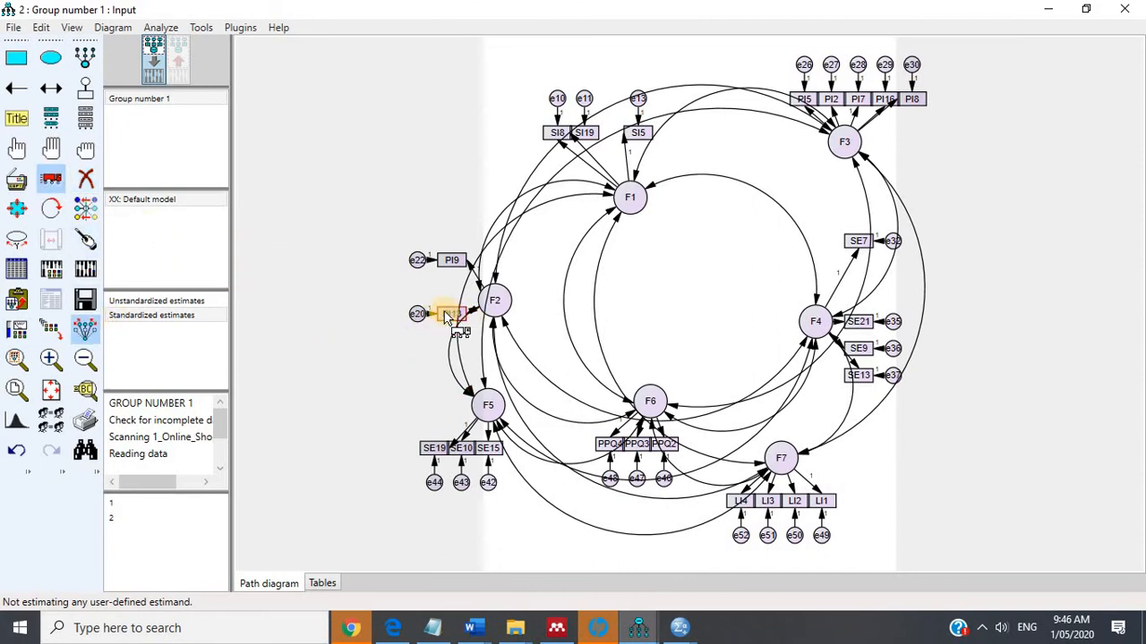
Recalculate the model estimates without PI10 and open the model fit summary in the text output.
left_click(84, 268)
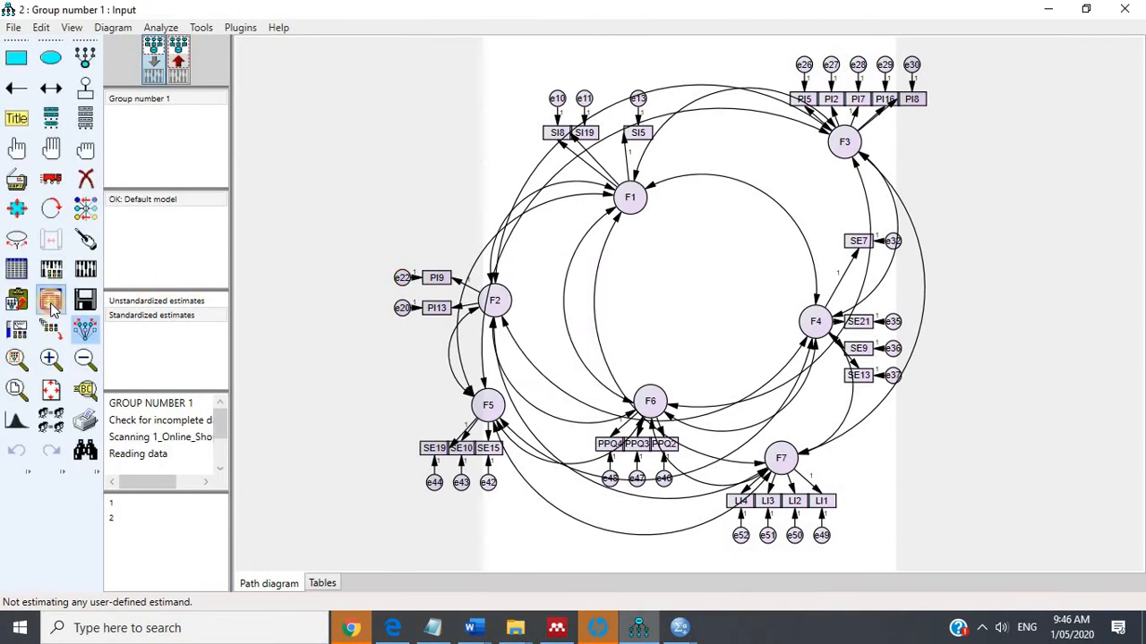
left_click(51, 303)
left_click(278, 200)
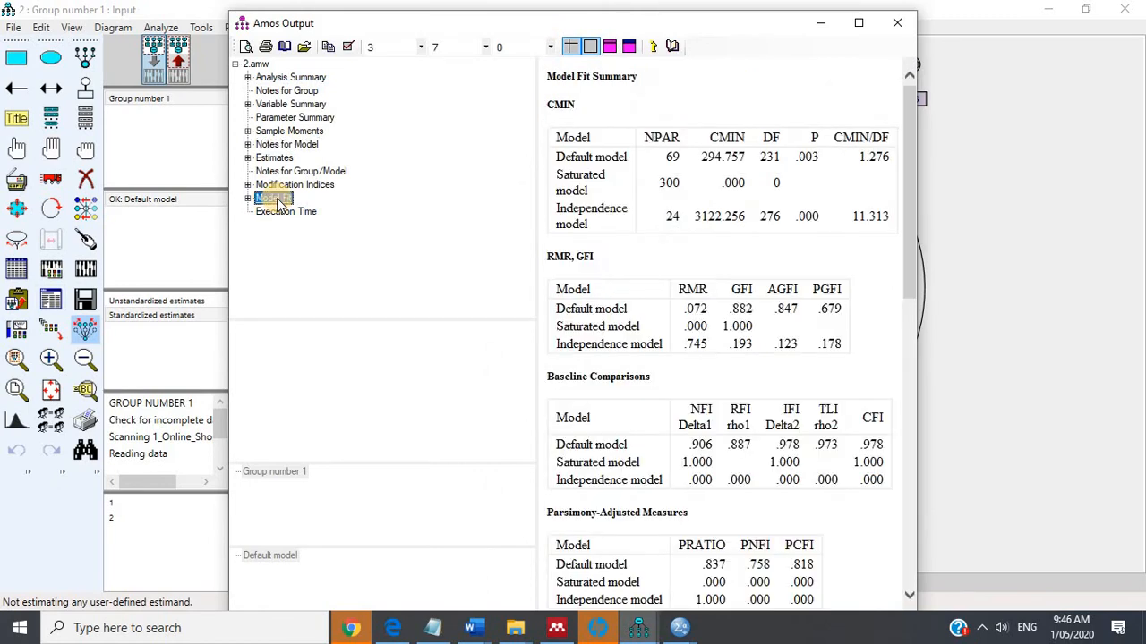
Compare the modification indices with the path diagram and delete error term e29 and its indicator PI16 from factor F3.
left_click(290, 185)
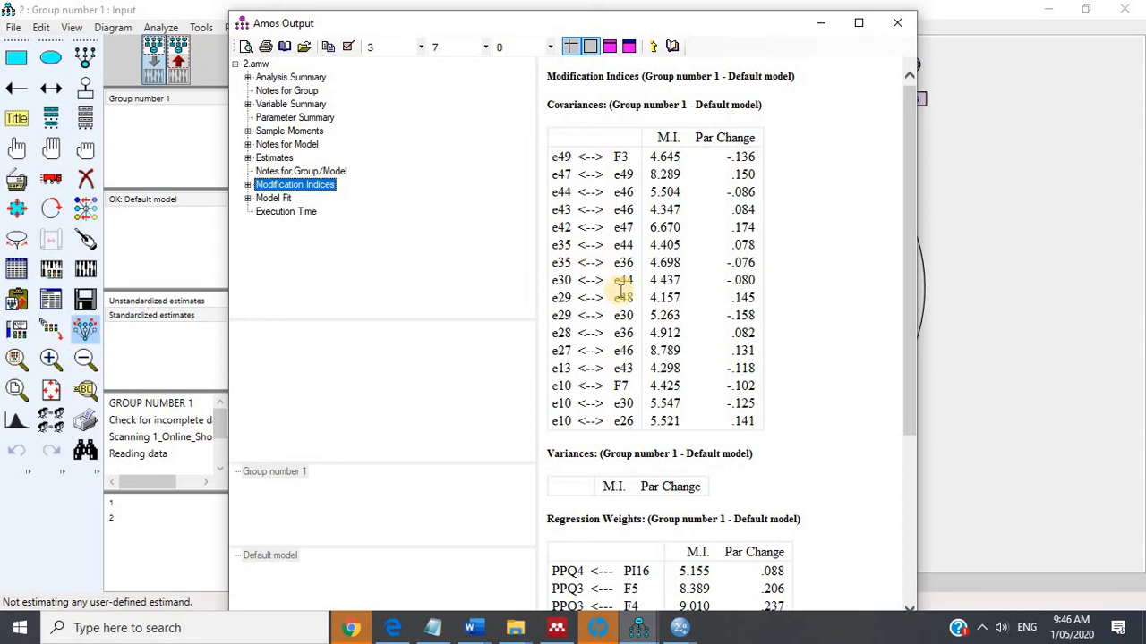
left_click(935, 417)
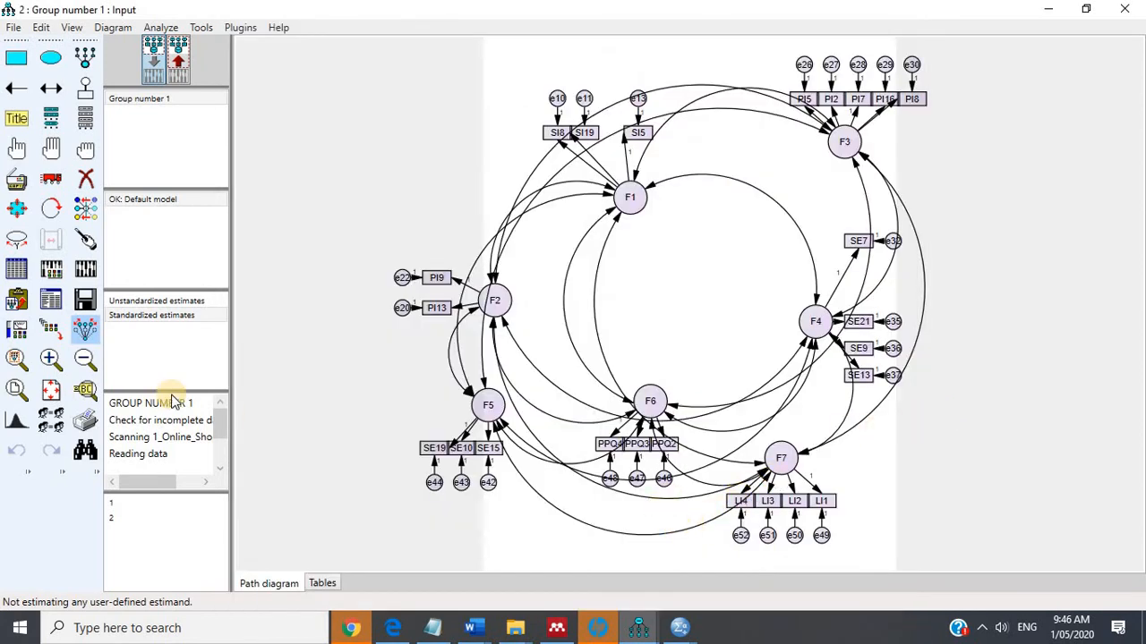
left_click(85, 178)
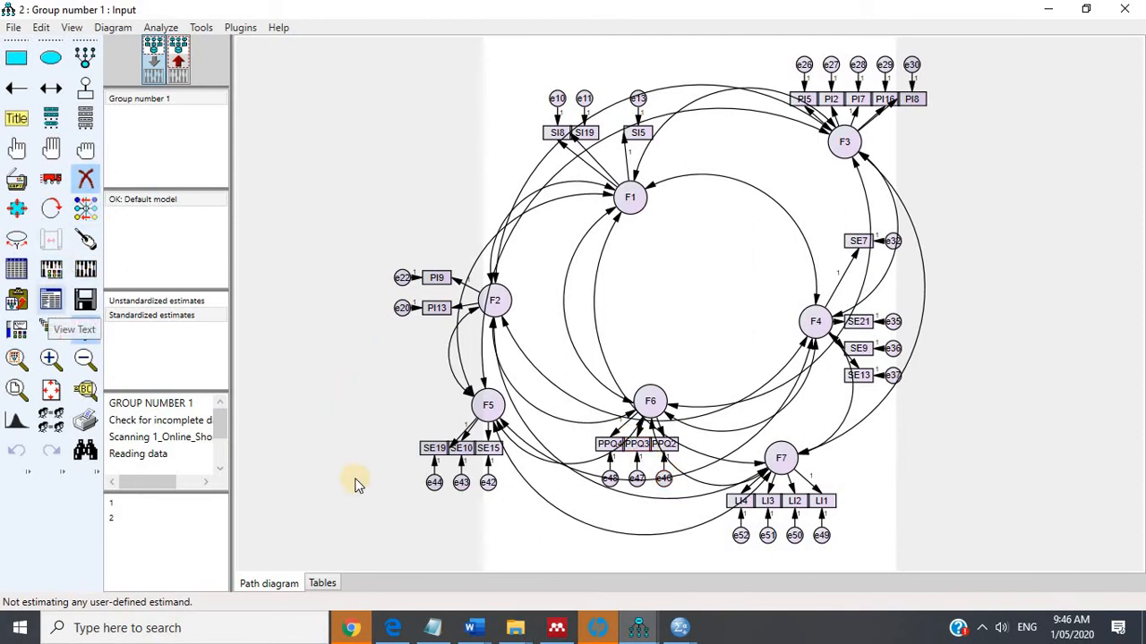
mouse_move(635, 626)
left_click(702, 573)
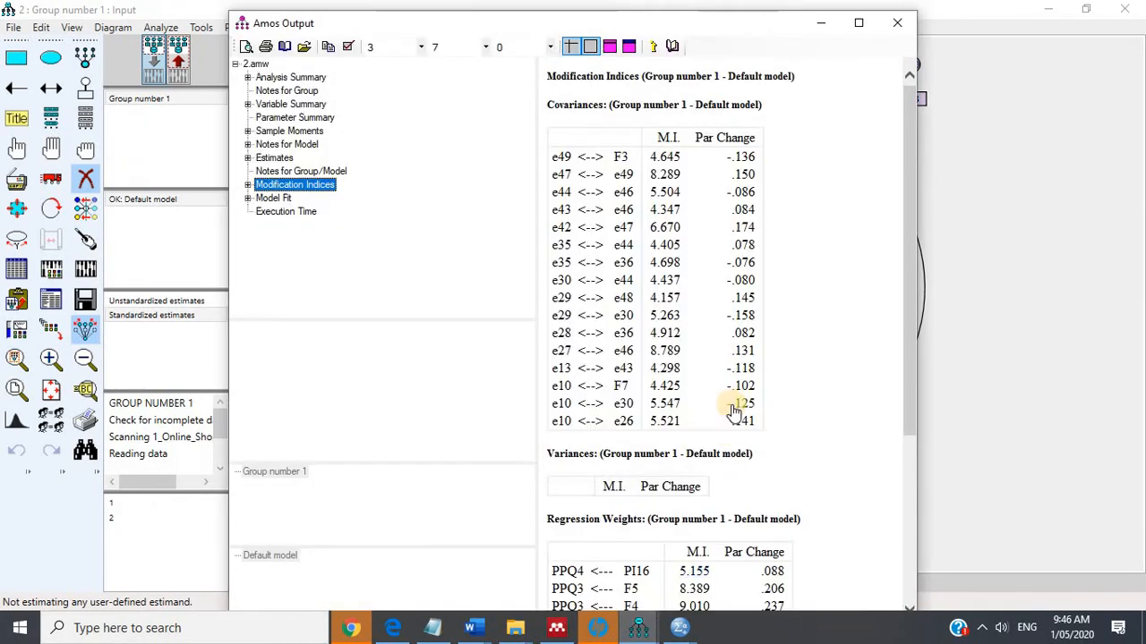
left_click_drag(707, 26, 267, 38)
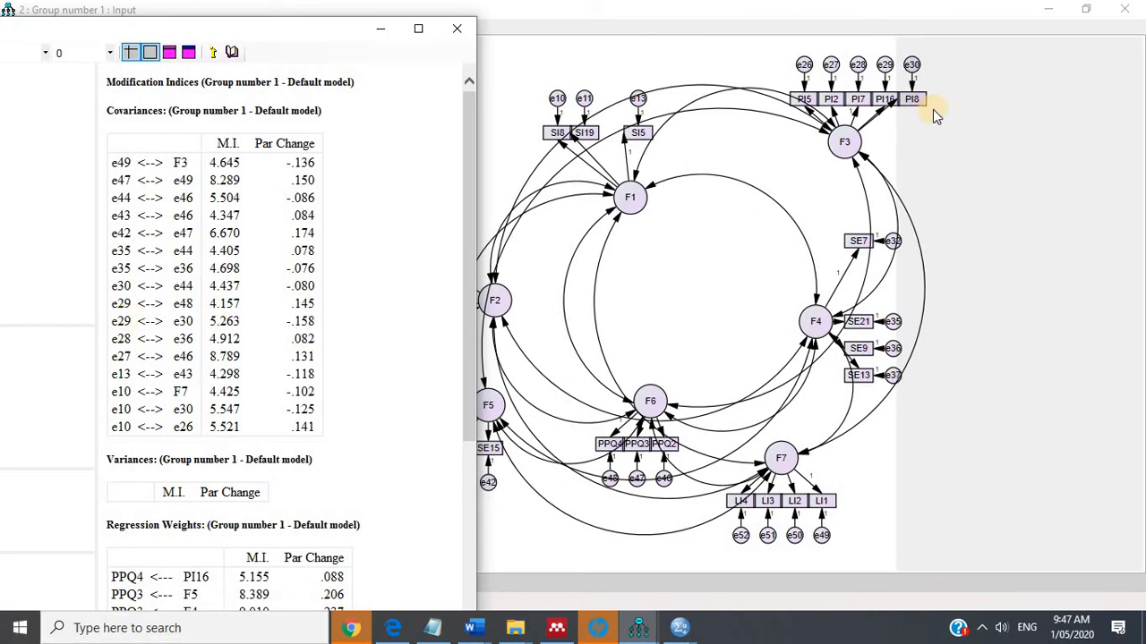
left_click(883, 67)
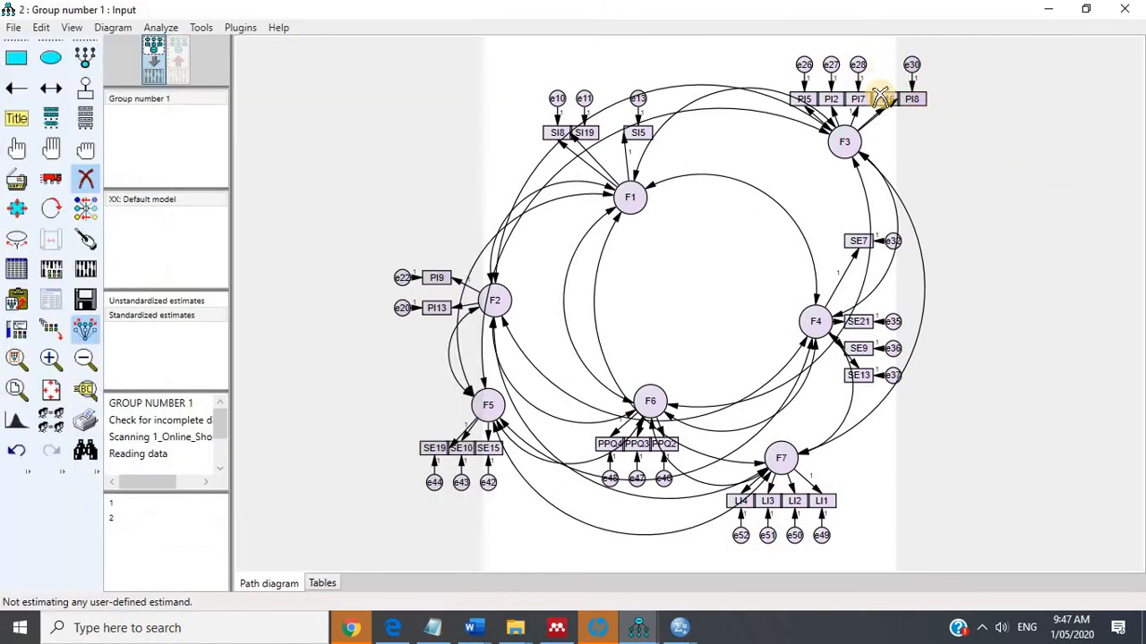
left_click(883, 67)
Recalculate the model estimates without PI16 and open the model fit summary in the text output.
left_click(93, 271)
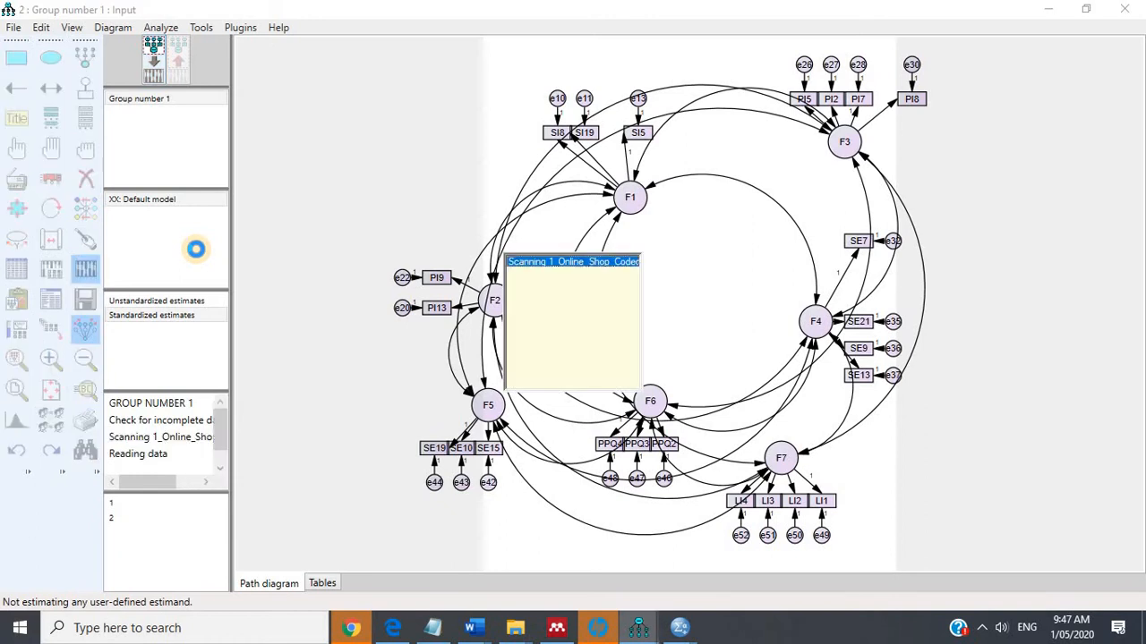
left_click(52, 304)
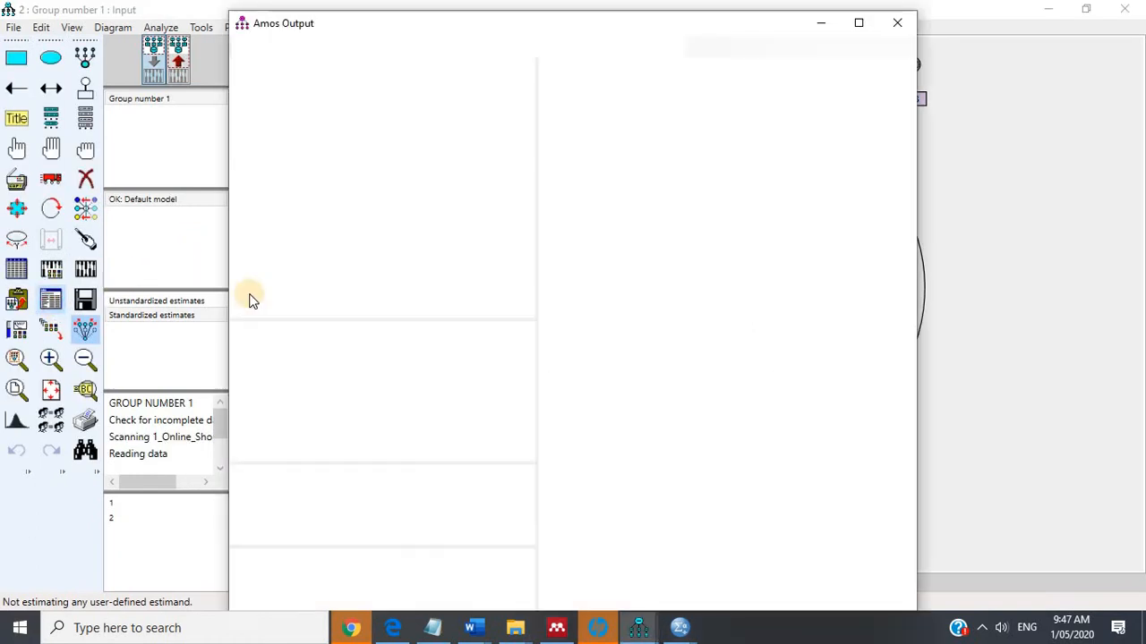
left_click(281, 199)
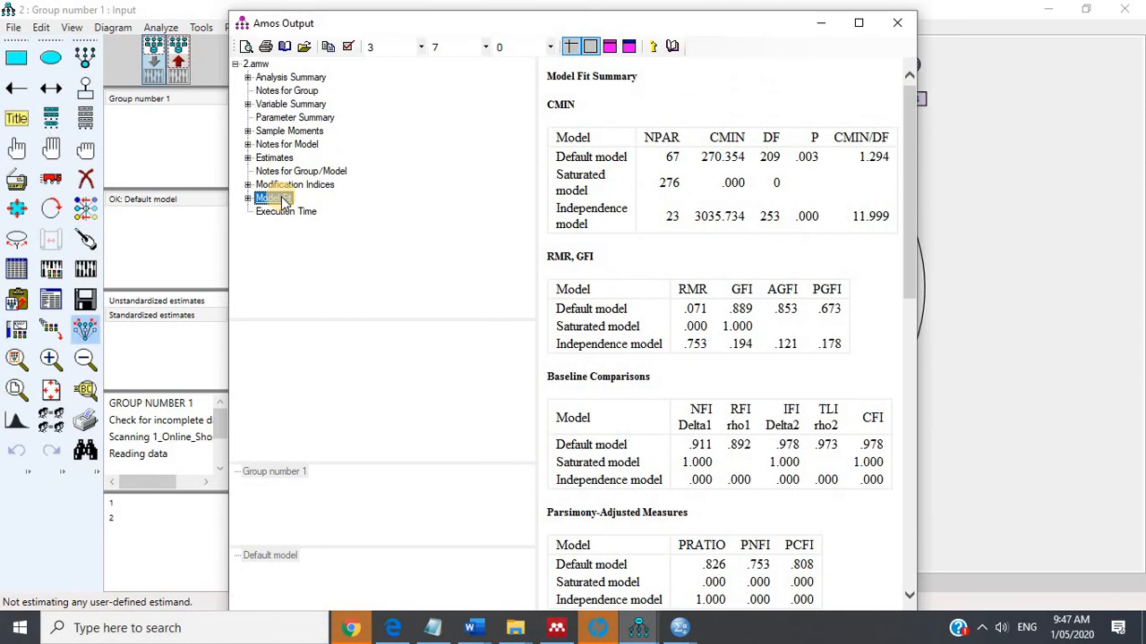
Review the modification indices and delete error term e35 and its indicator SE21 from factor F4.
left_click(287, 186)
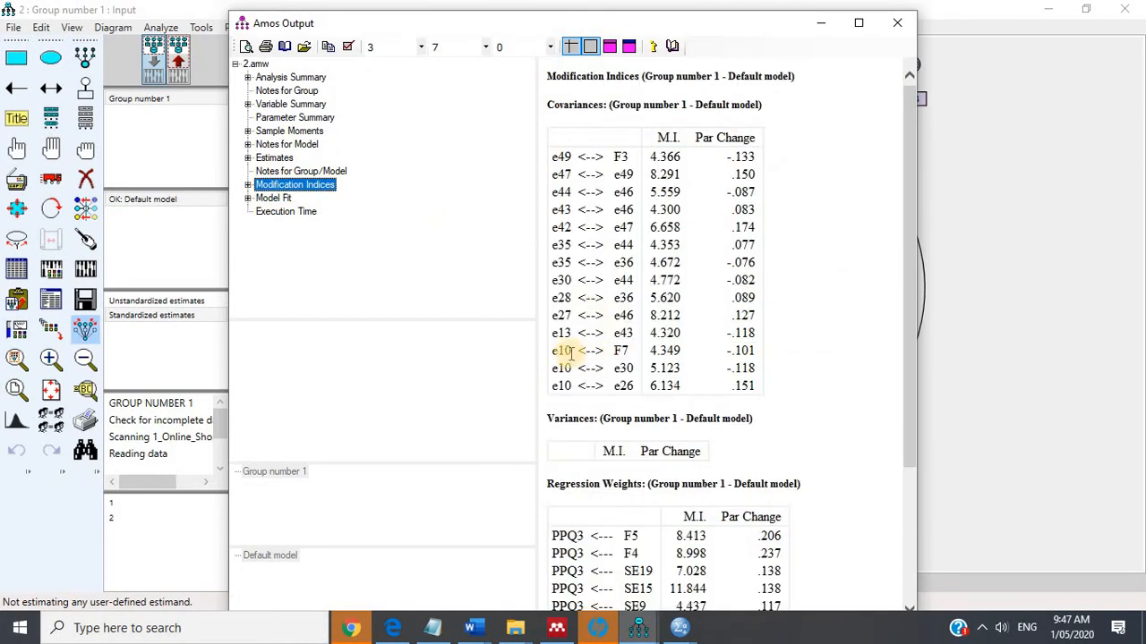
left_click(1007, 356)
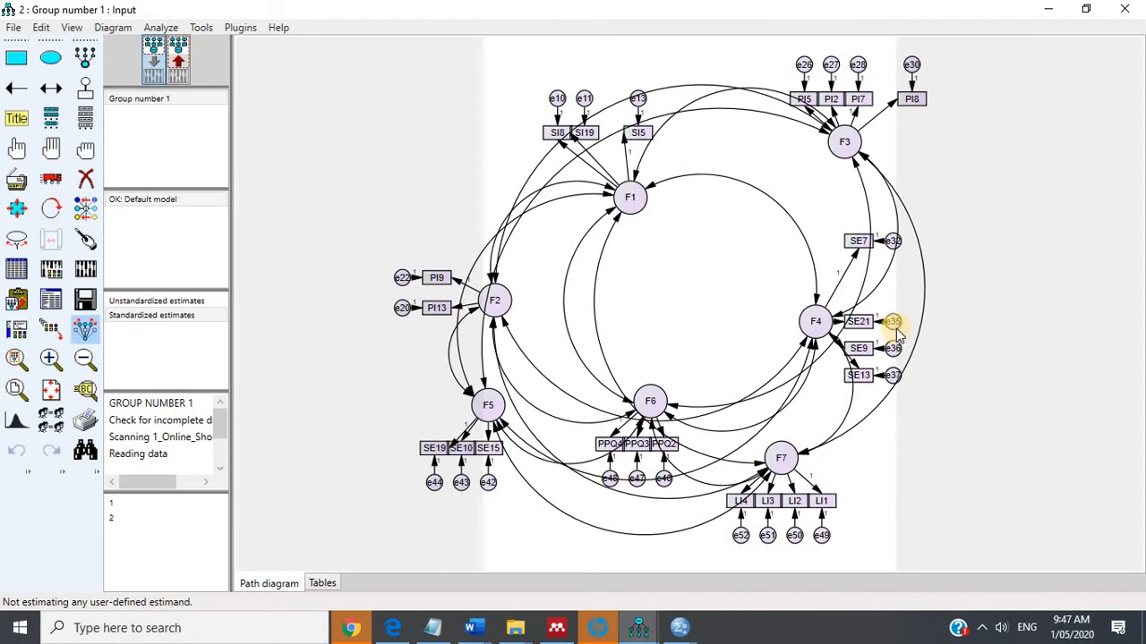
left_click(86, 179)
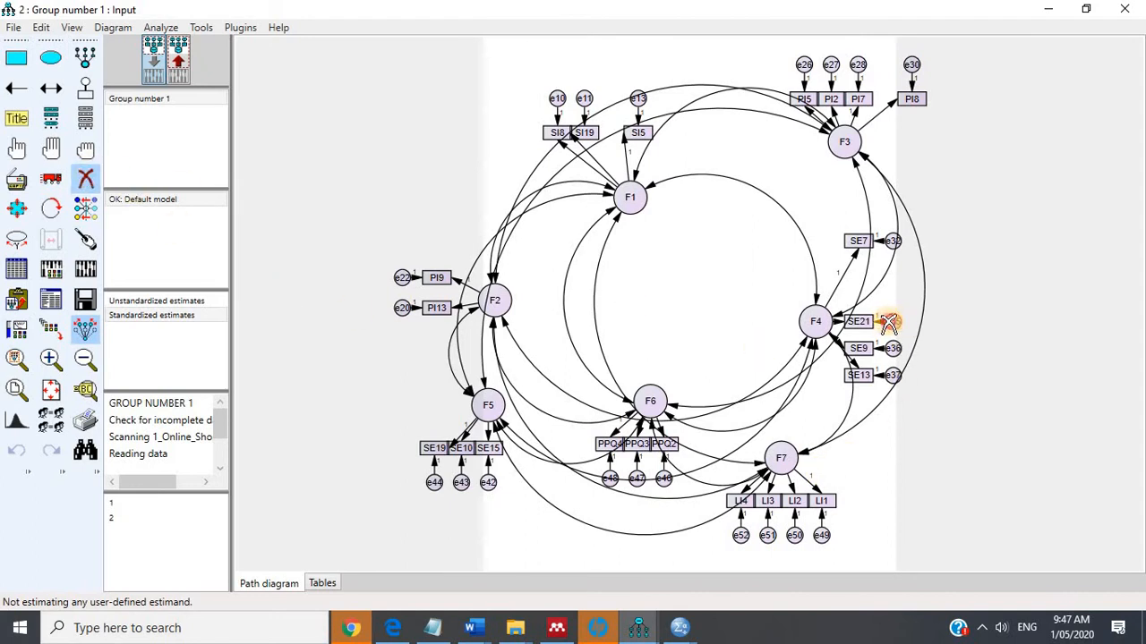
left_click(889, 324)
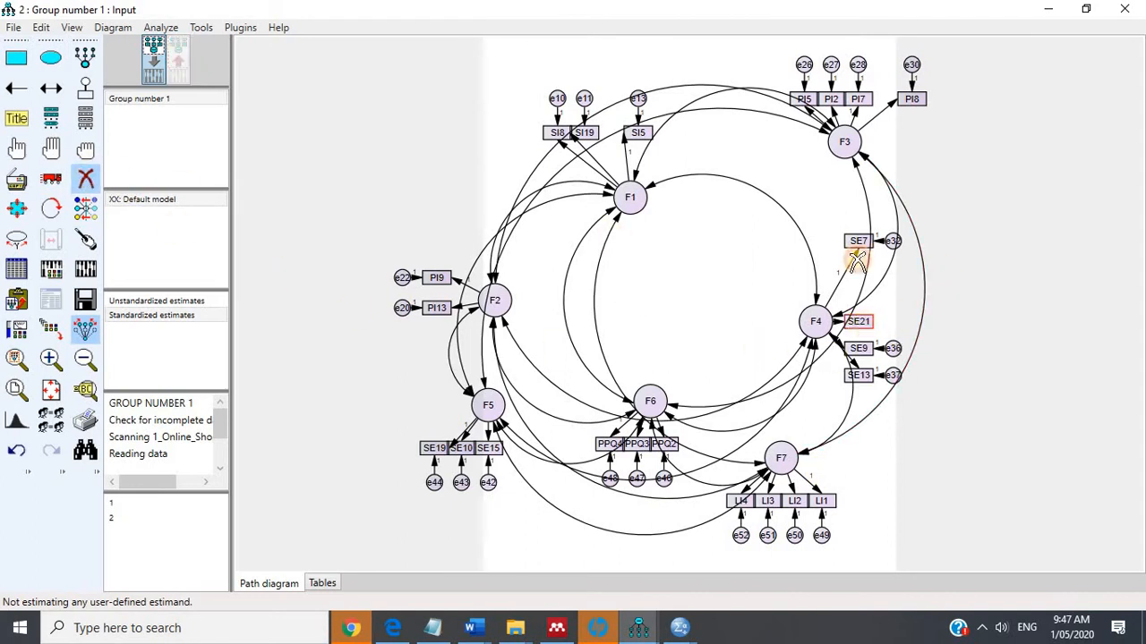
left_click(858, 324)
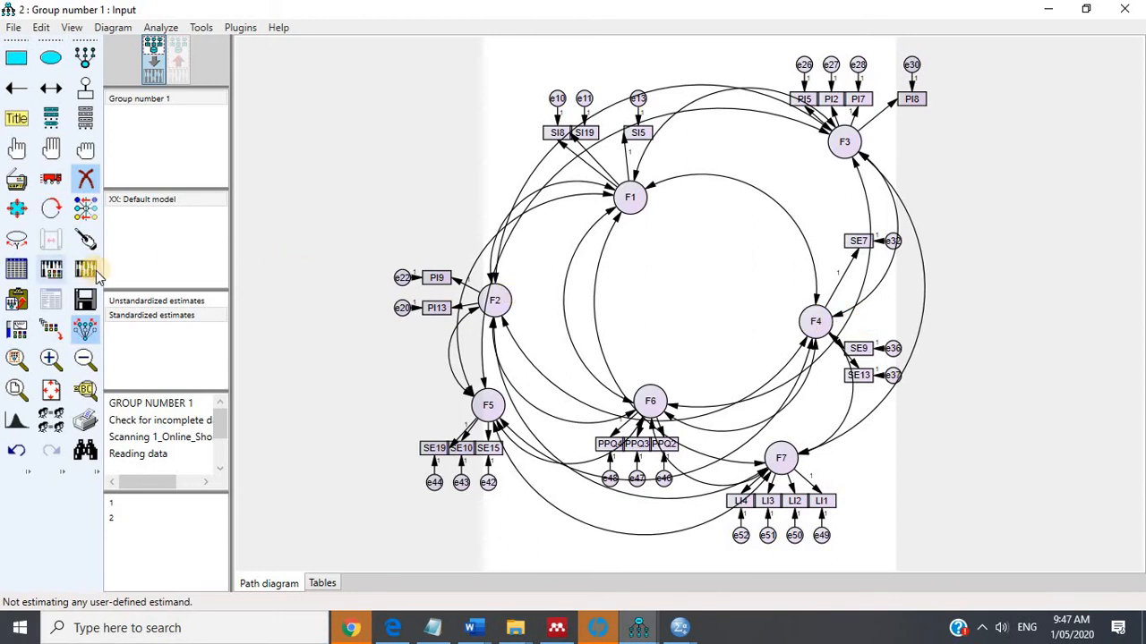
Recalculate the model estimates without SE21 and open the model fit summary in the text output.
left_click(85, 269)
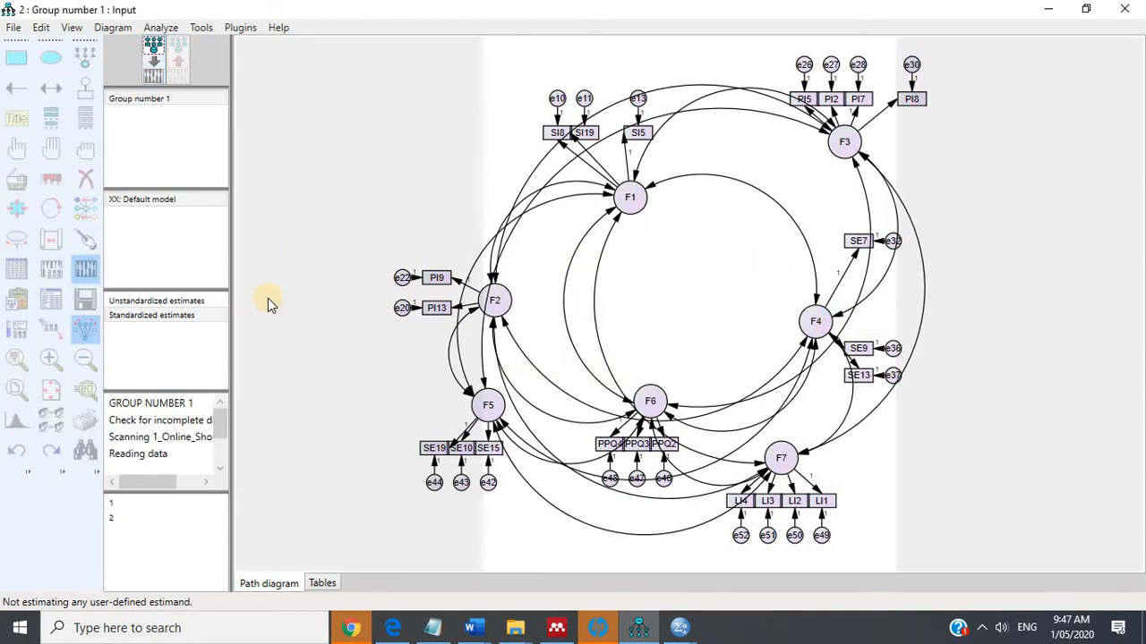
left_click(51, 299)
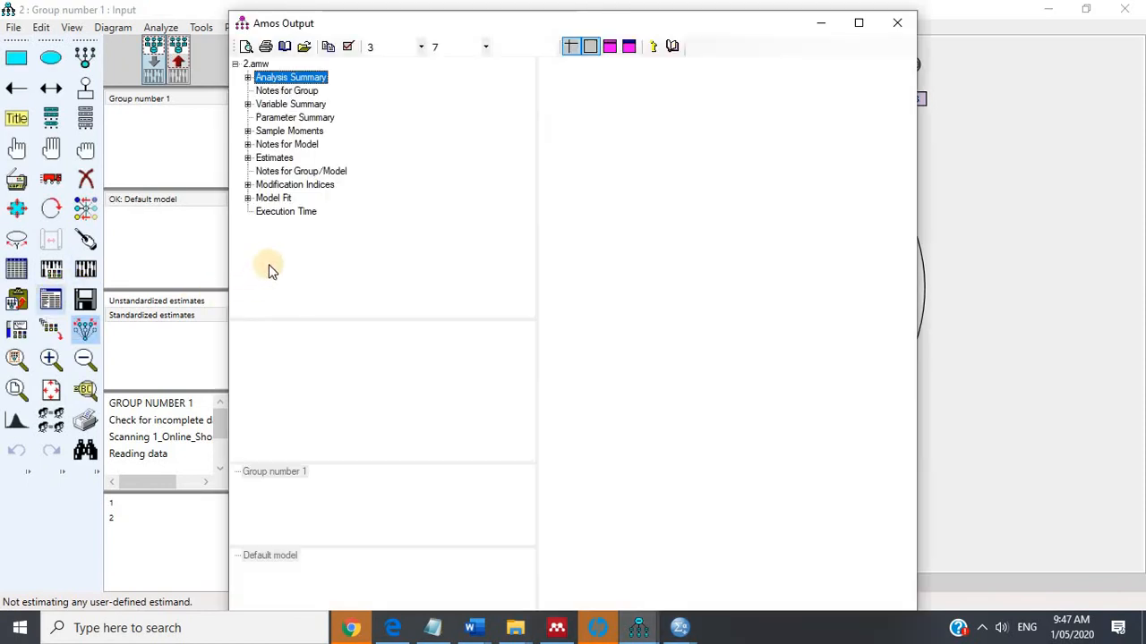
left_click(273, 198)
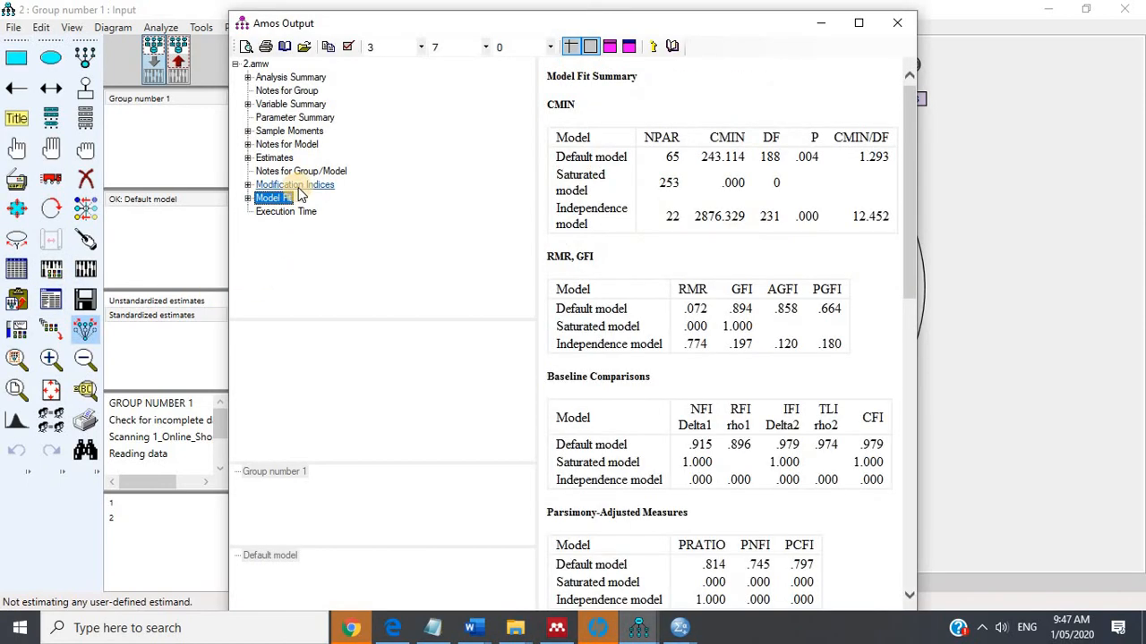
Review the modification indices against the path diagram and delete error term e10 and its indicator SI8 from factor F1.
left_click(300, 186)
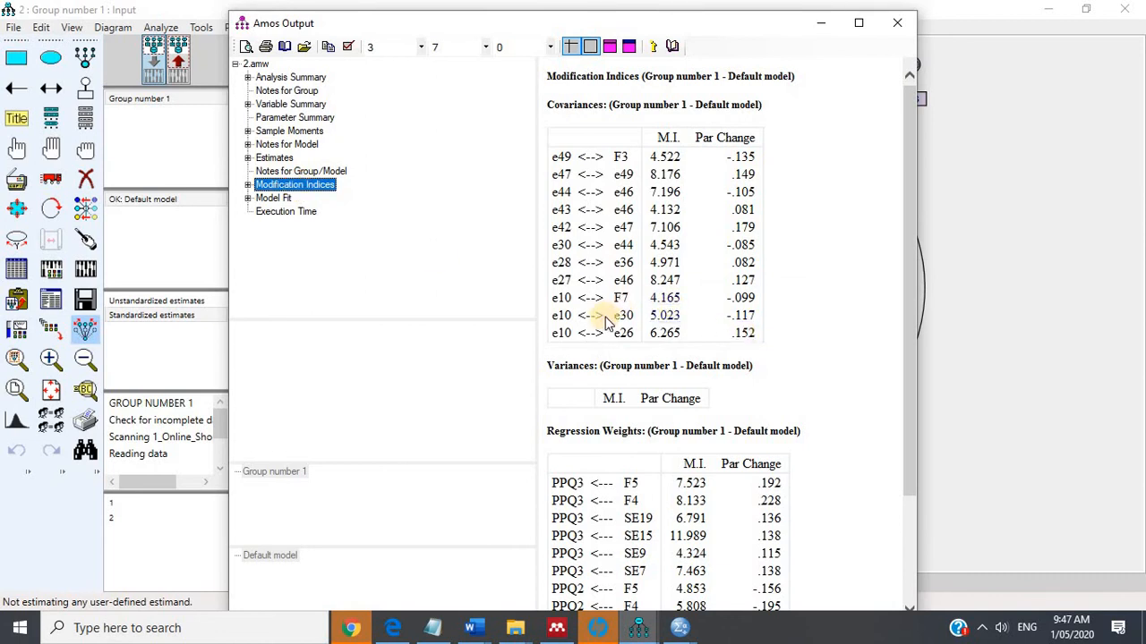
left_click_drag(732, 32, 320, 77)
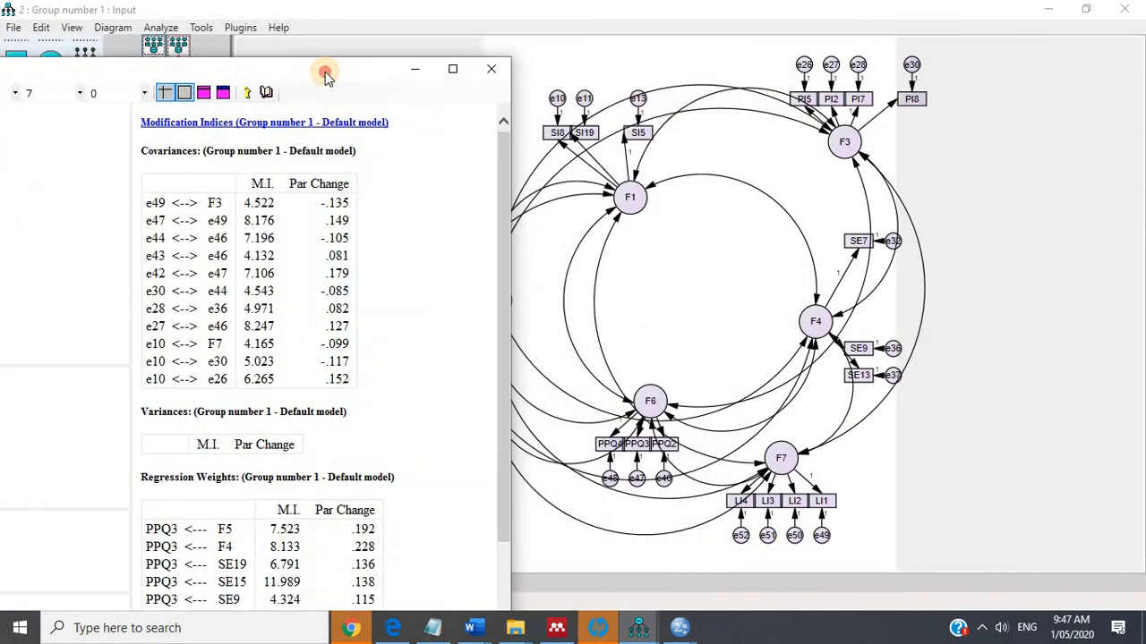
left_click(721, 267)
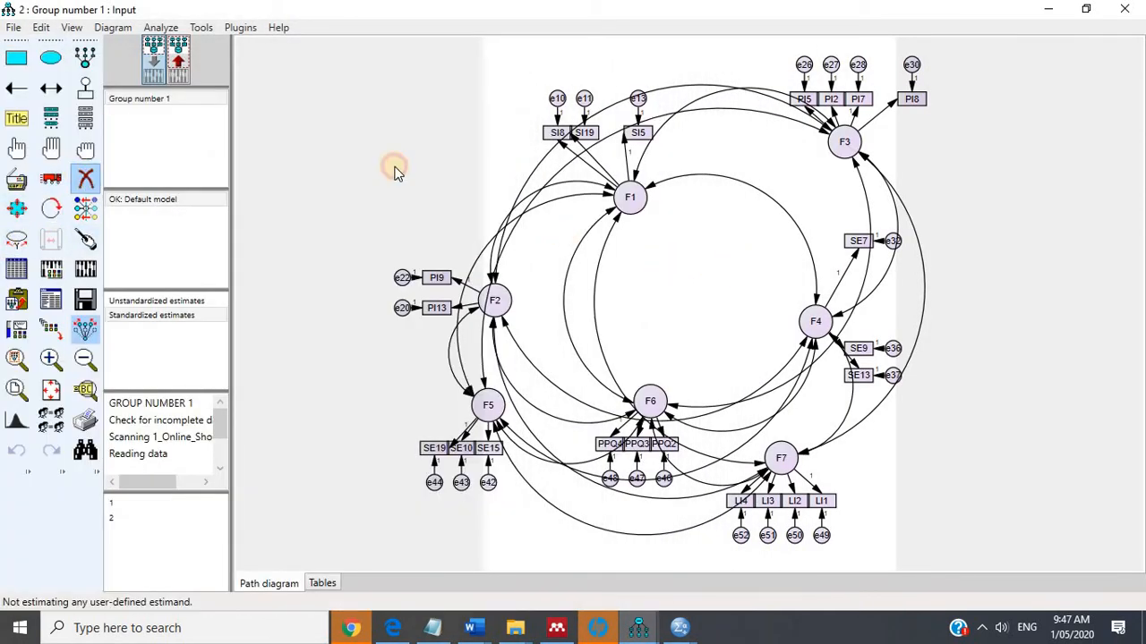
left_click(52, 207)
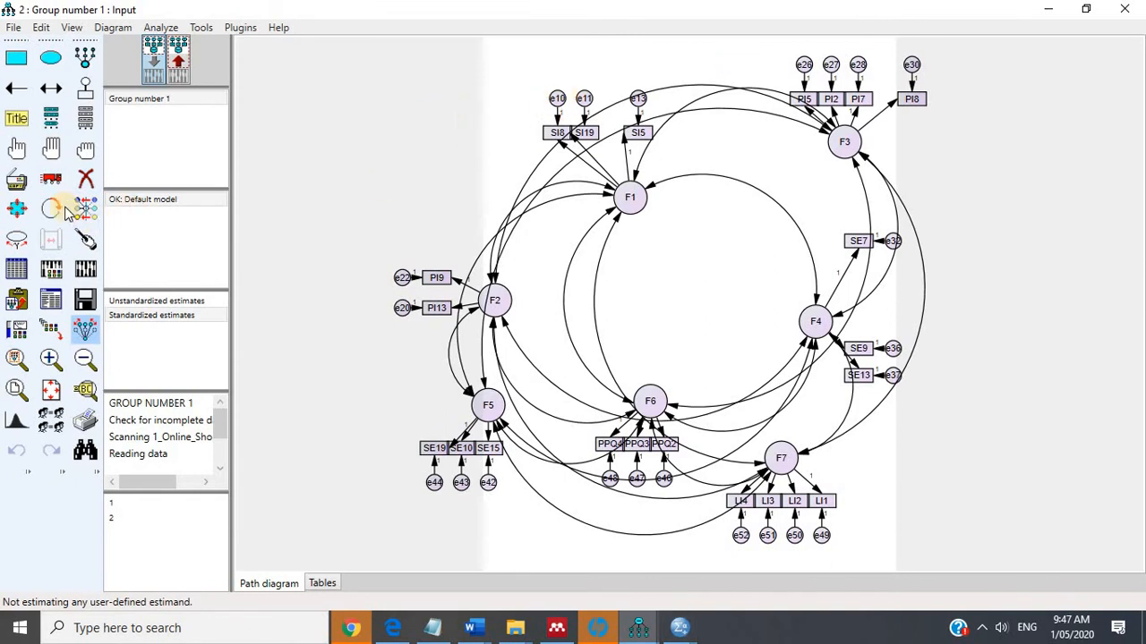
left_click(83, 181)
left_click(559, 98)
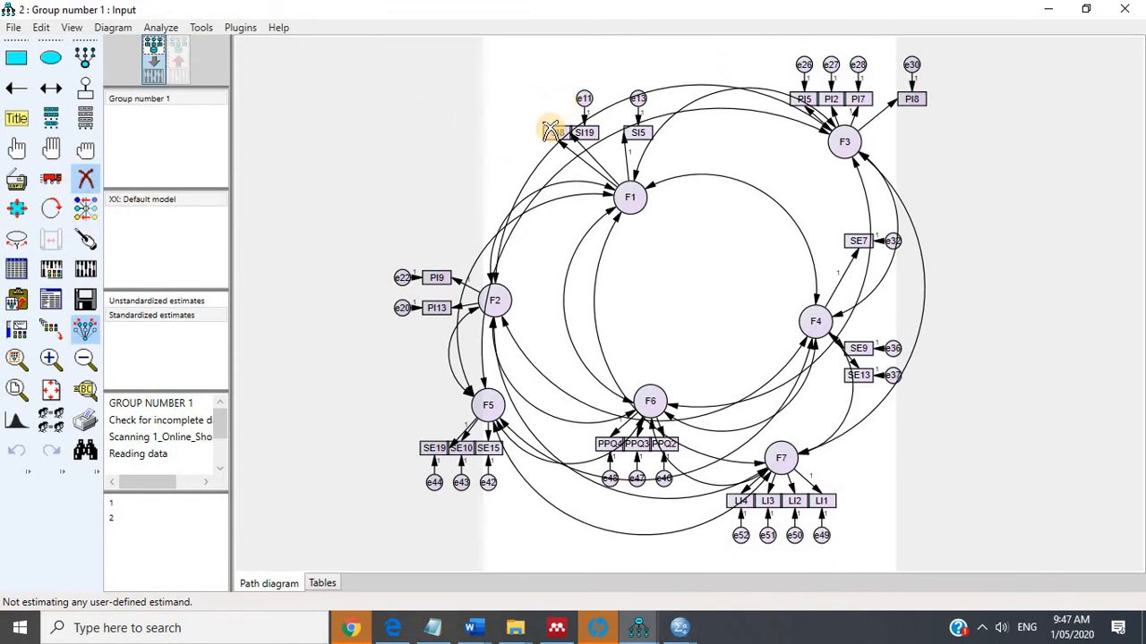
left_click(552, 132)
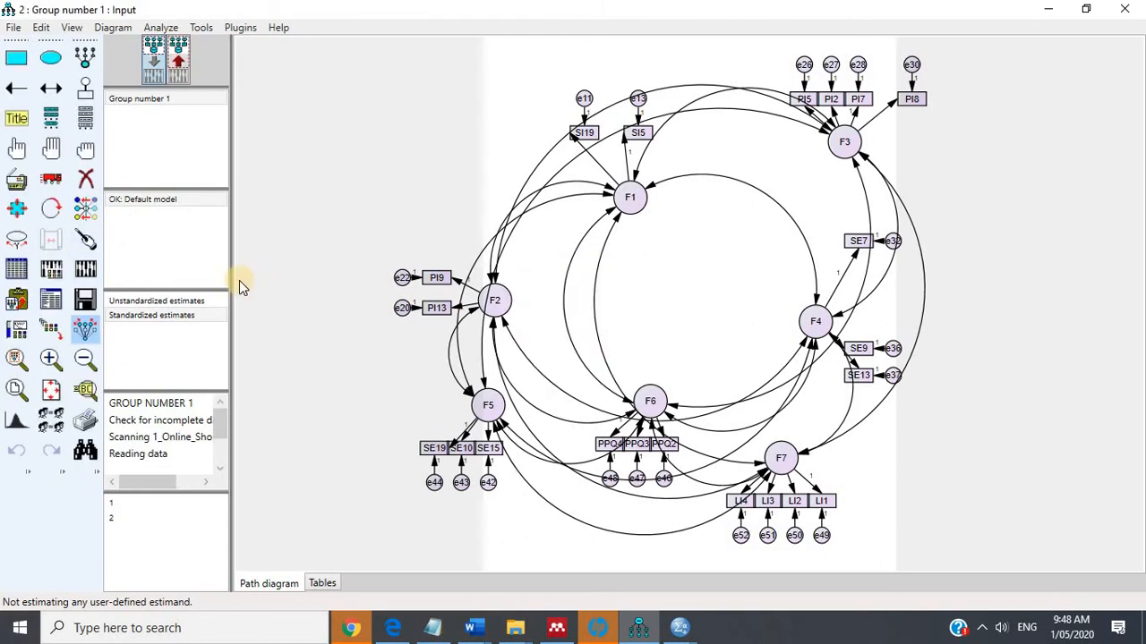
Recalculate the model estimates without SI8 and check the modification indices and model fit summary in the text output.
left_click(51, 300)
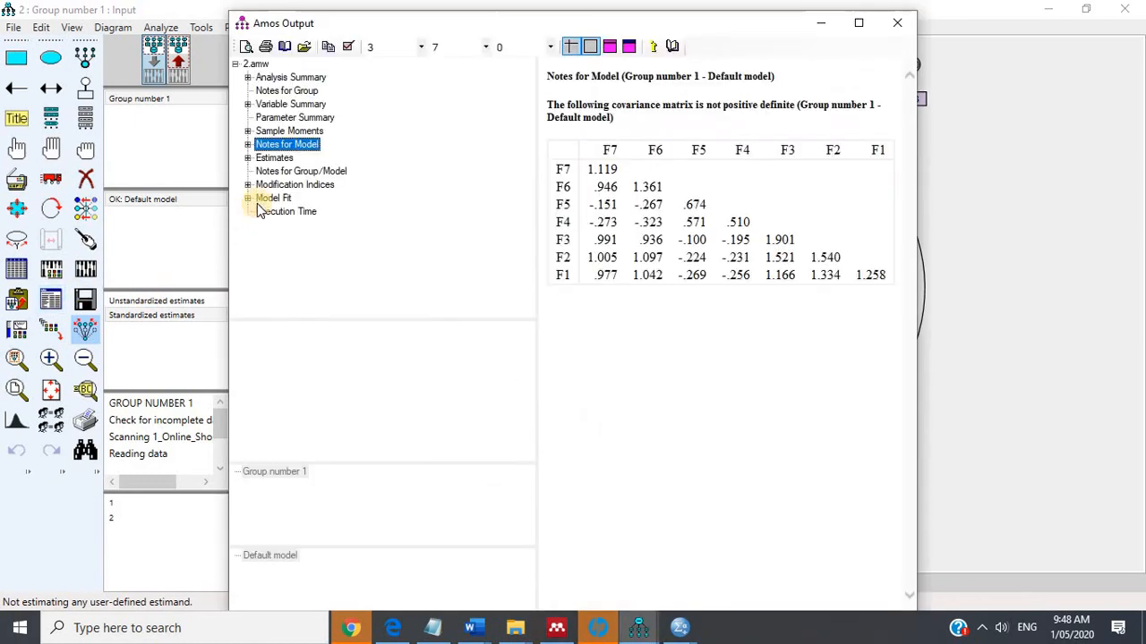
left_click(295, 184)
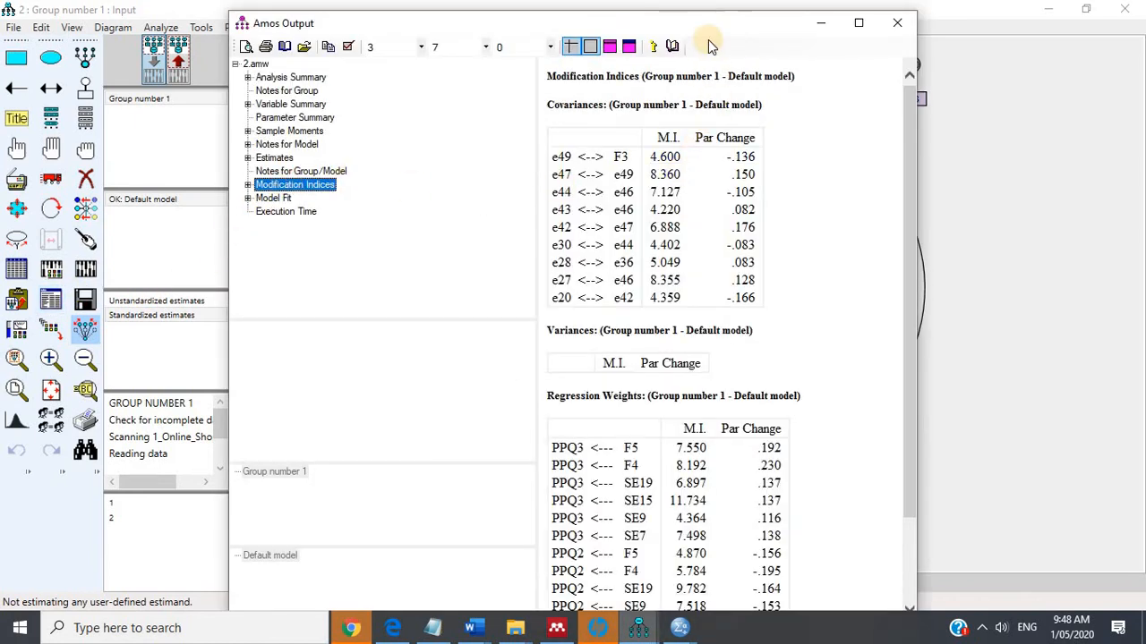
left_click(273, 198)
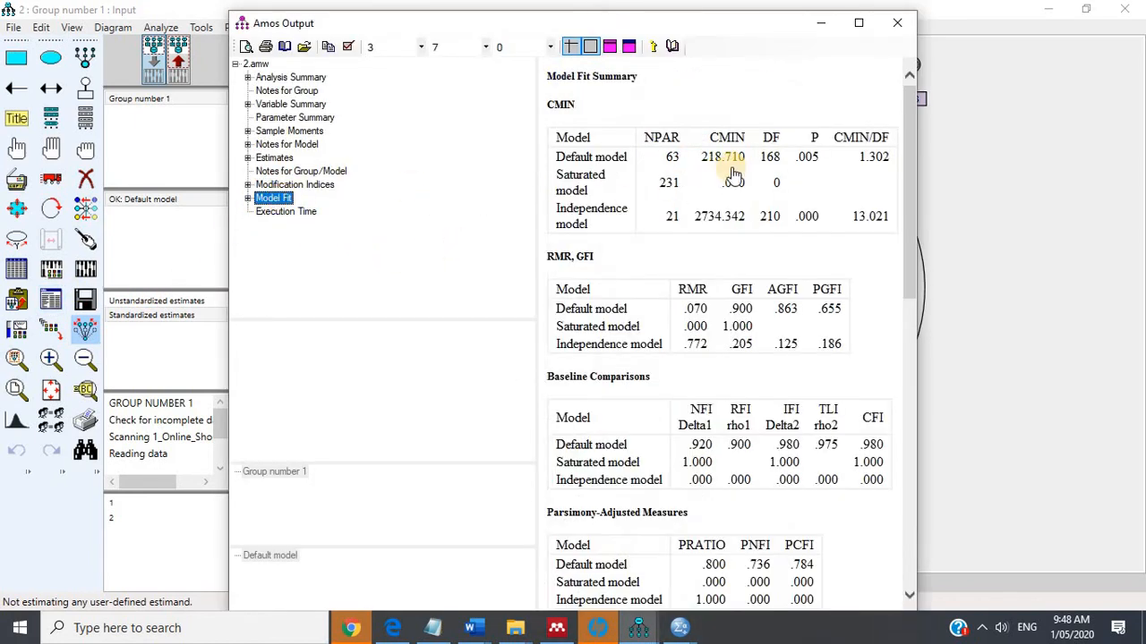
Based on the modification indices, delete error term e46 and its indicator PPQ2, and move factor F6 slightly up and left.
left_click(307, 185)
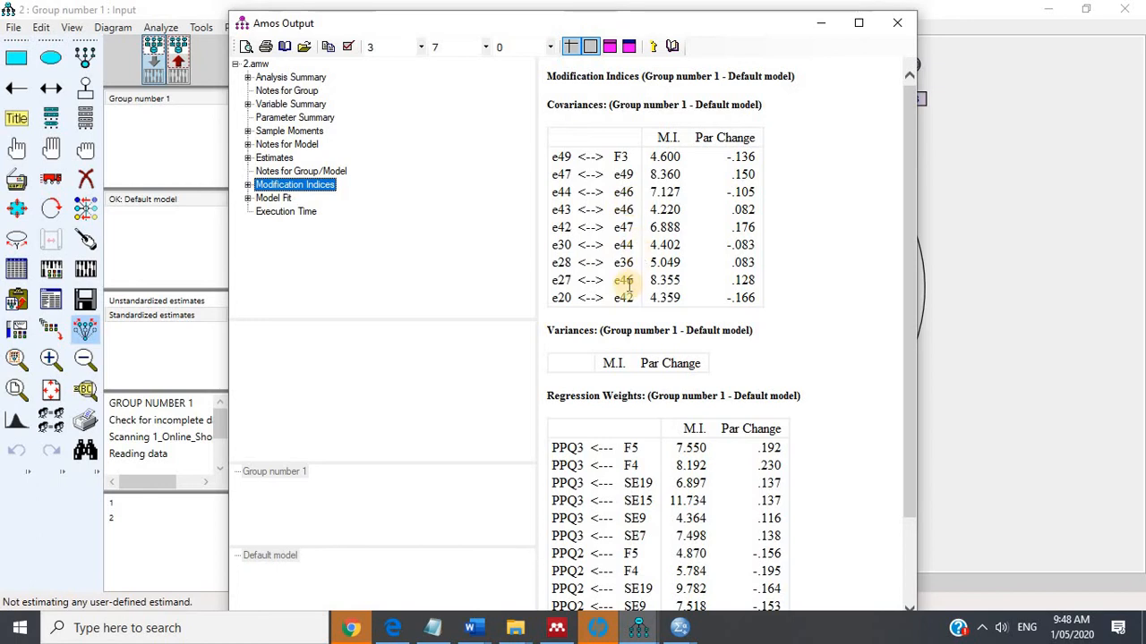
left_click(957, 275)
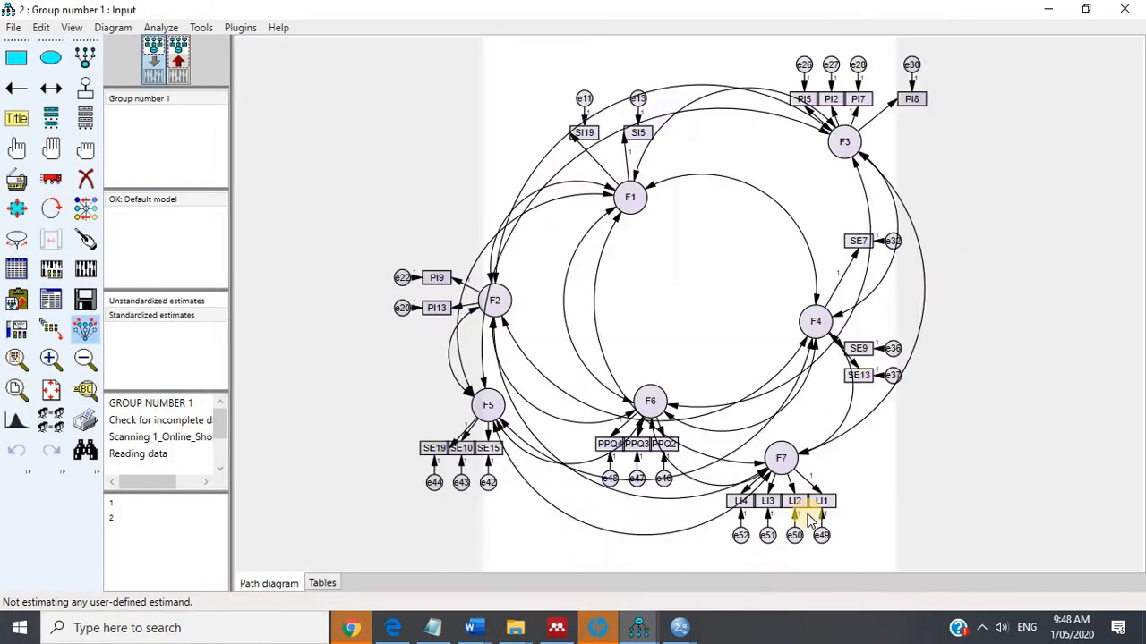
left_click(85, 178)
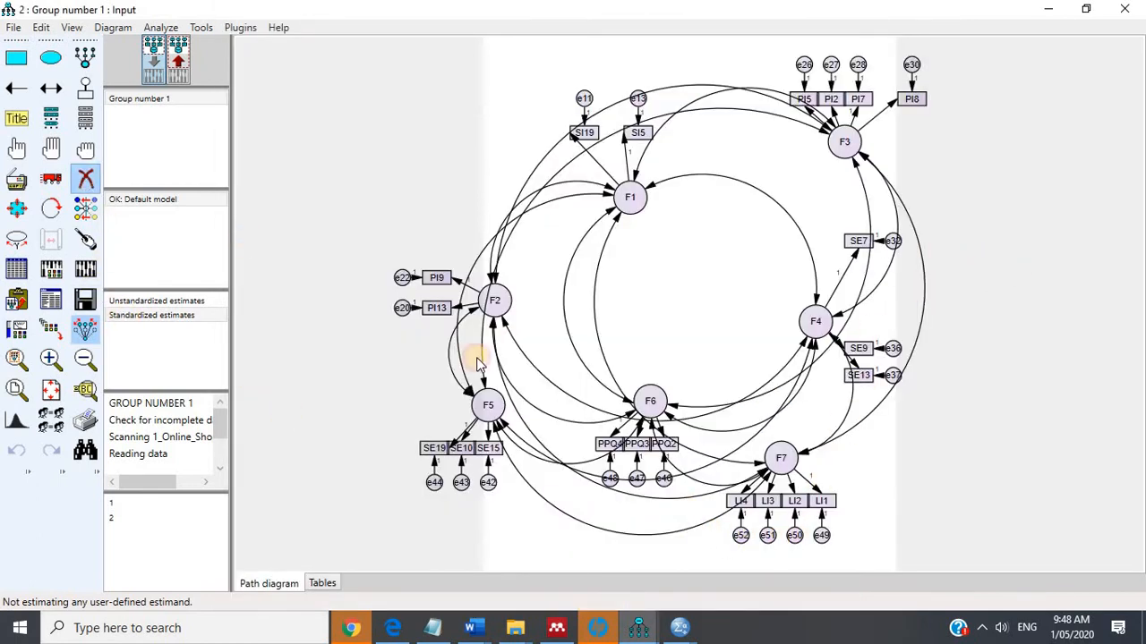
left_click(662, 483)
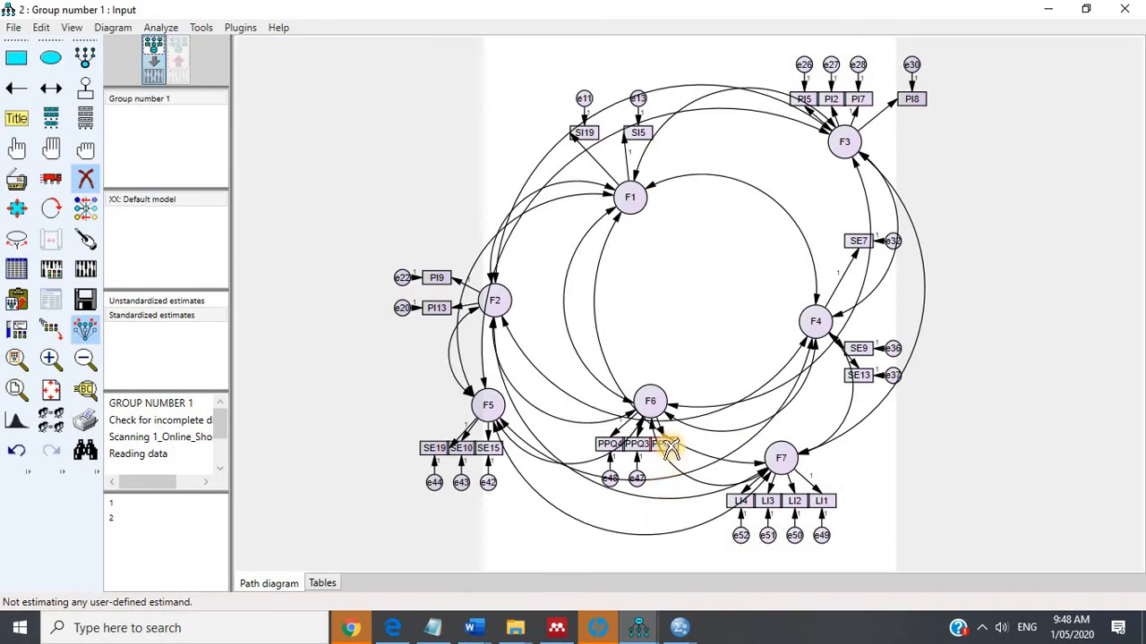
left_click(669, 450)
left_click(51, 178)
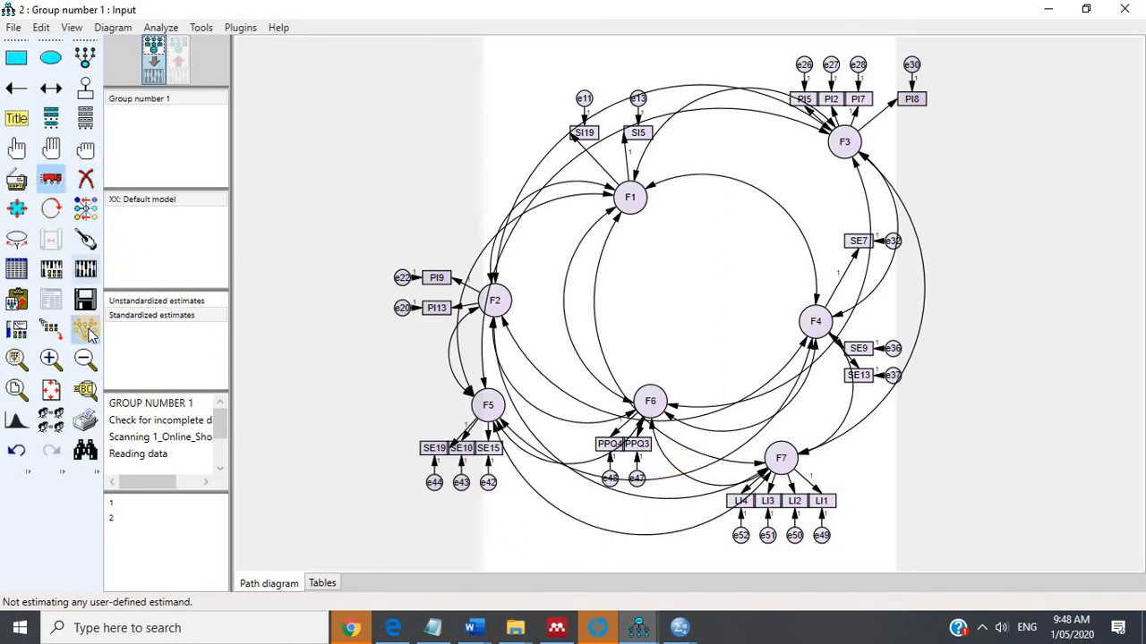
left_click_drag(652, 402, 627, 372)
Recalculate the model estimates without PPQ2 and check the model fit summary in the text output.
left_click(82, 275)
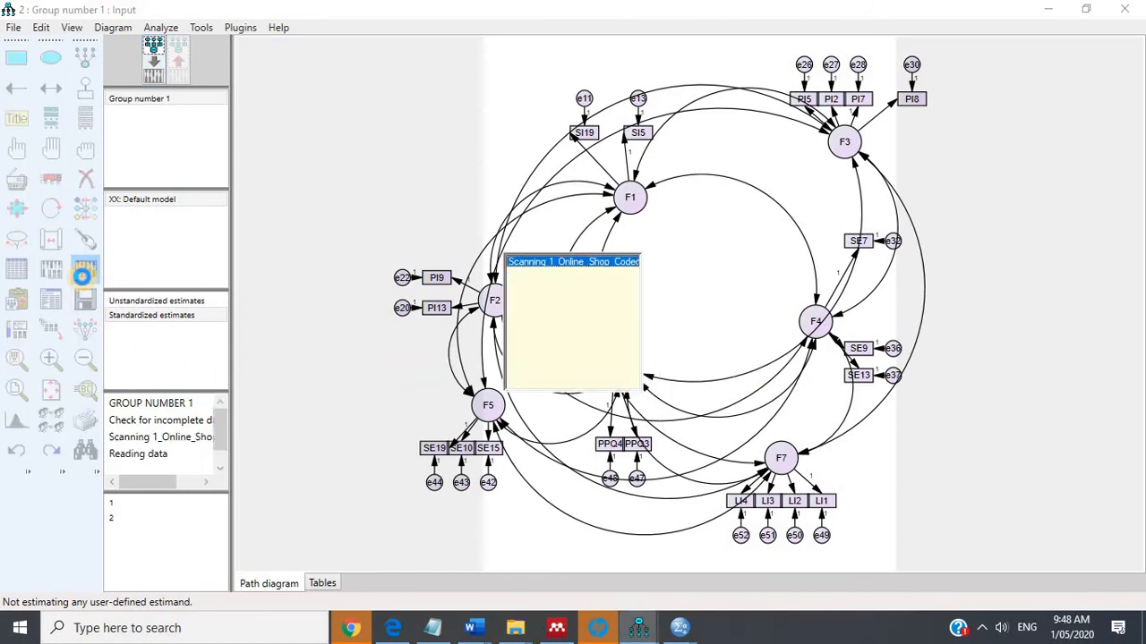
left_click(81, 297)
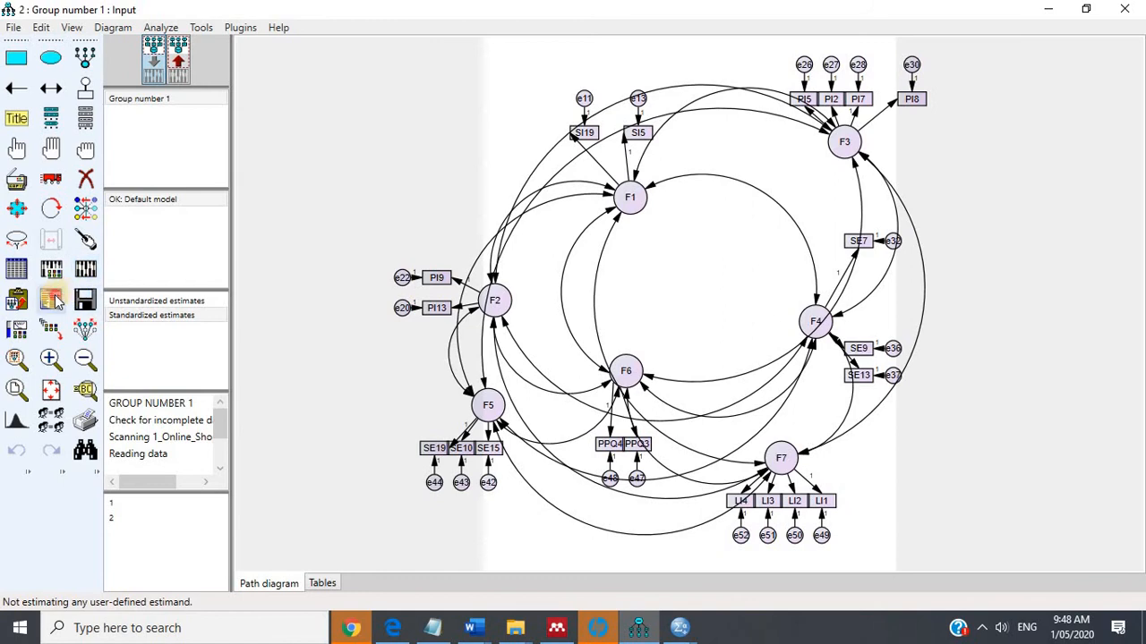
left_click(277, 201)
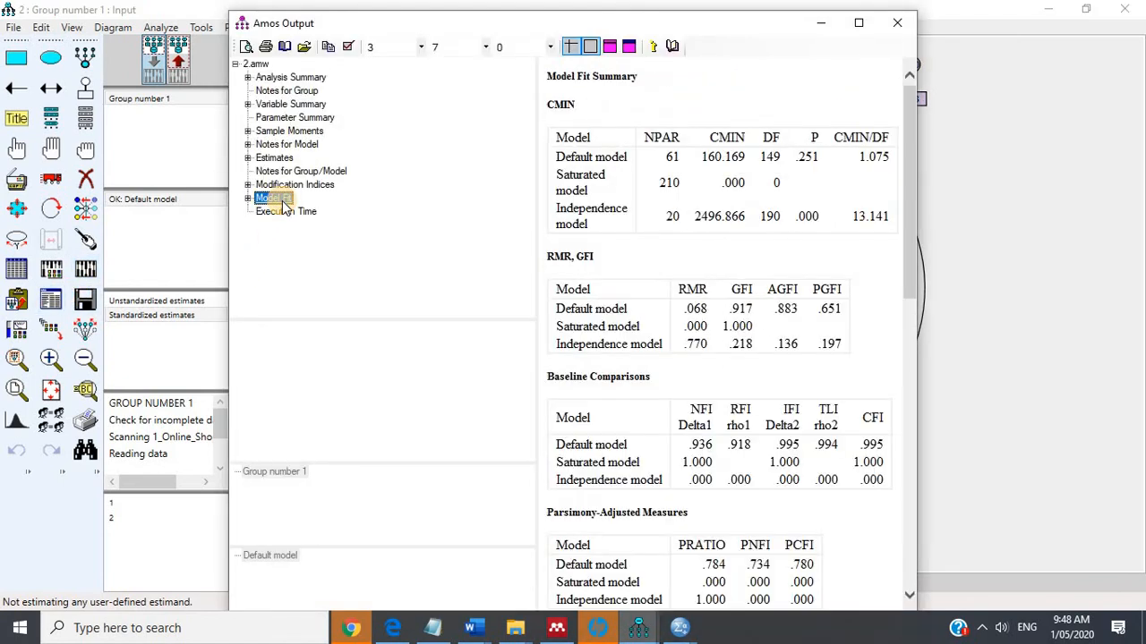
left_click(1037, 390)
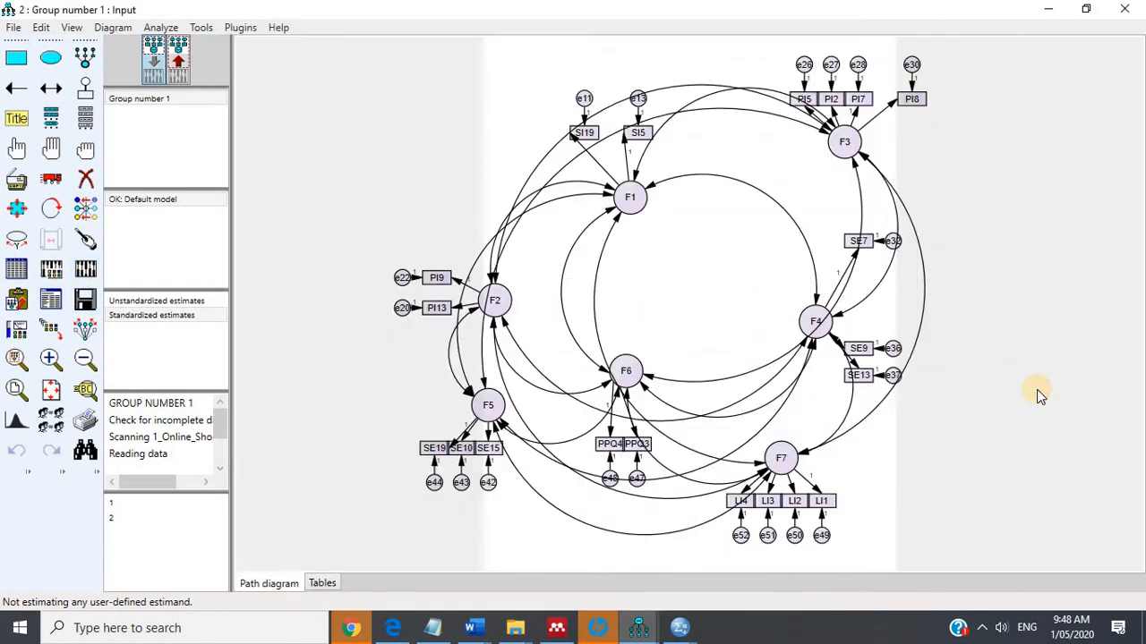
Save the current model, and save a copy in the 2020 SEM folder as 3.
left_click(14, 29)
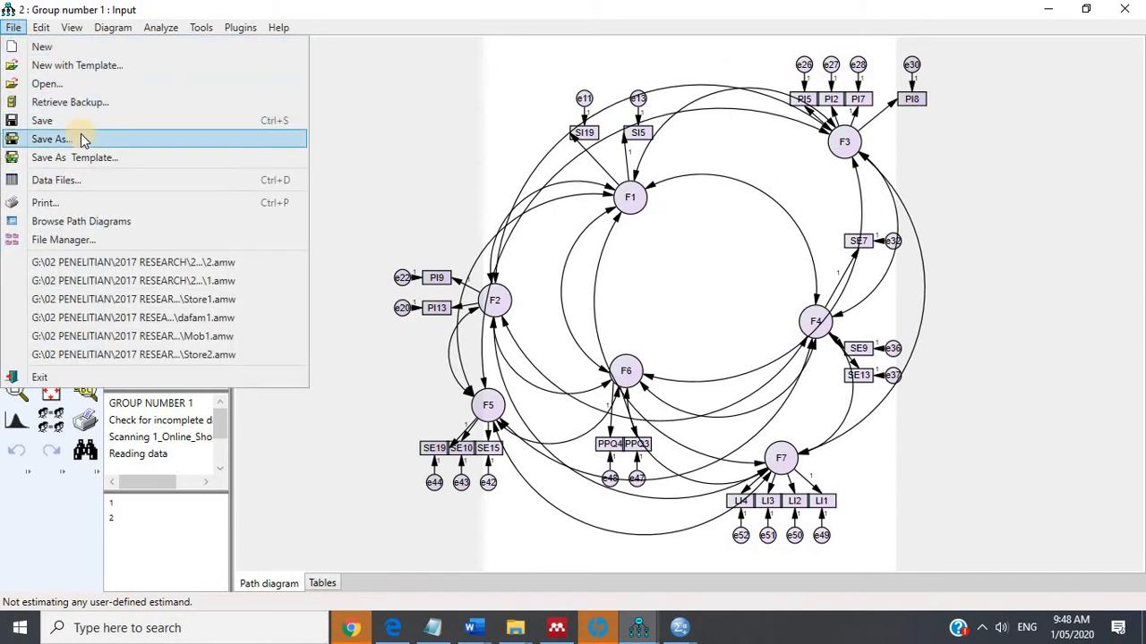
left_click(59, 121)
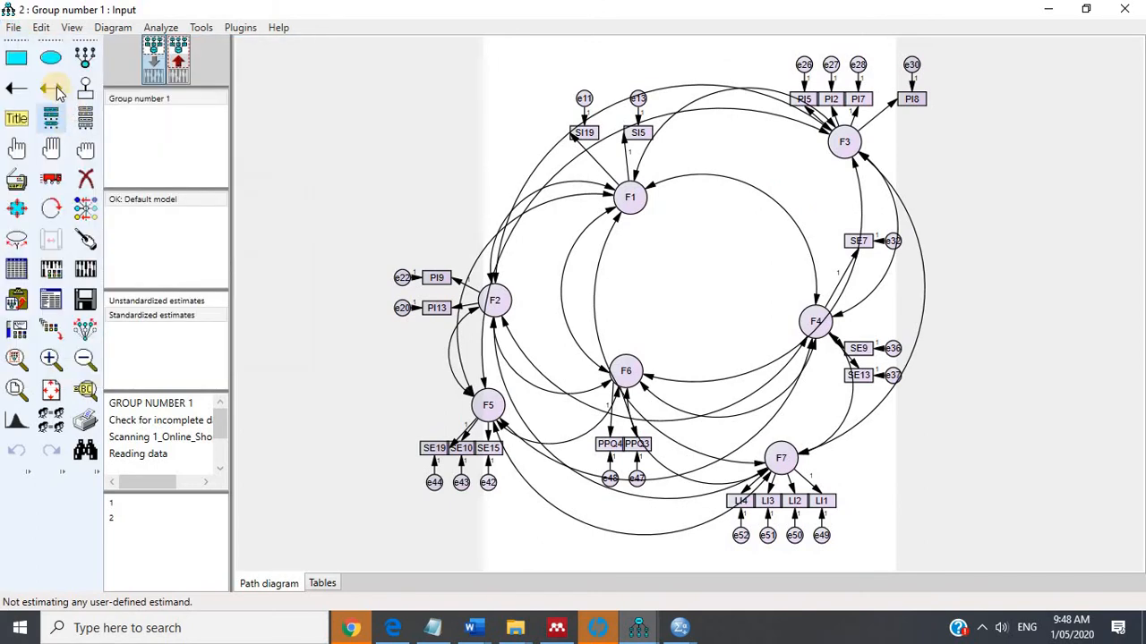
left_click(14, 29)
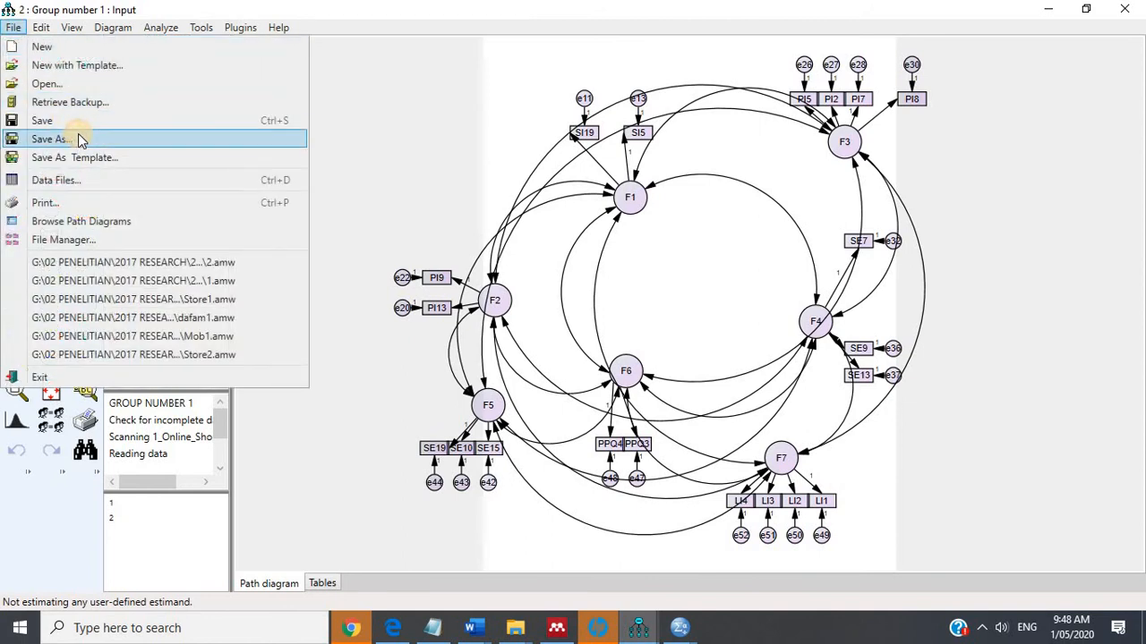
left_click(79, 140)
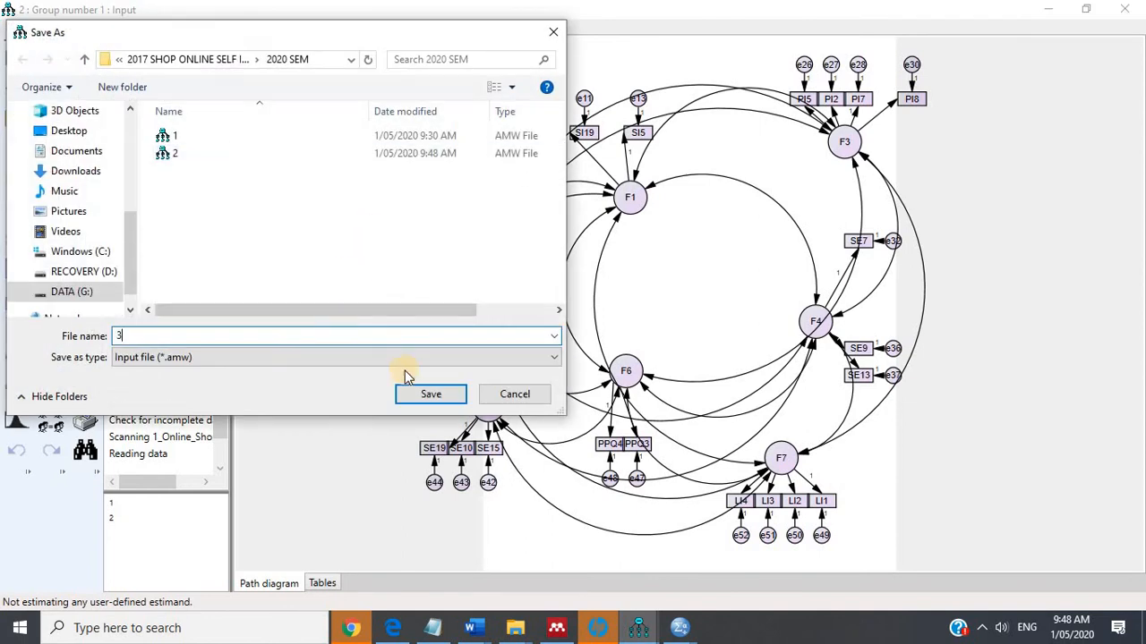
left_click(422, 394)
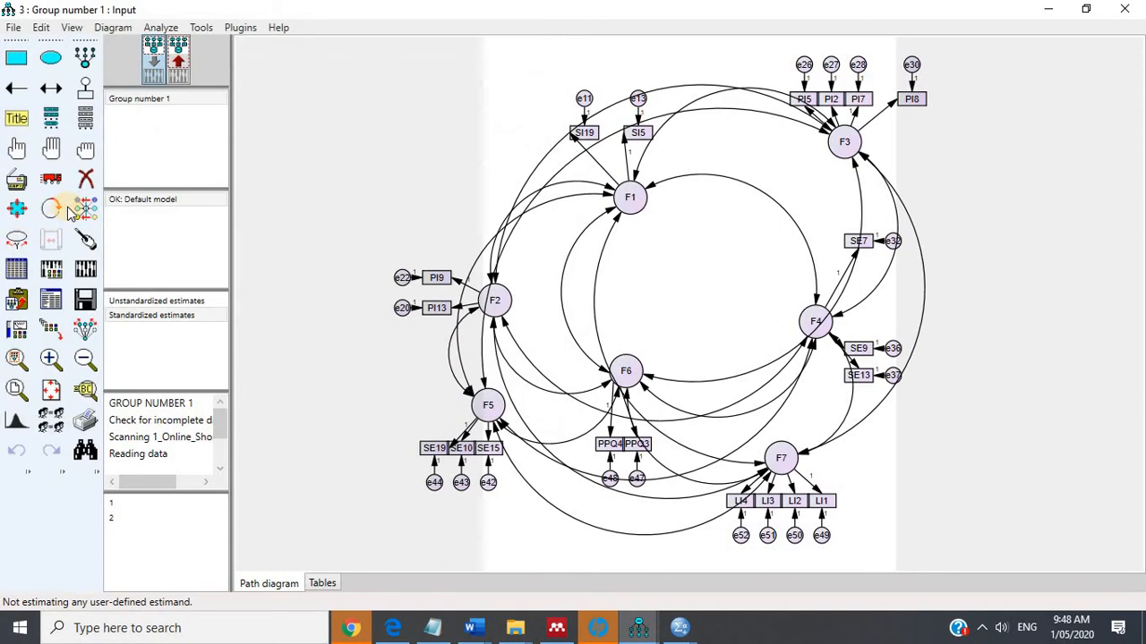
Delete the covariance arrows linking F5 to F1, F2 and F3, and those linking F2 to F1, F3, F4, F6 and F7.
left_click(86, 178)
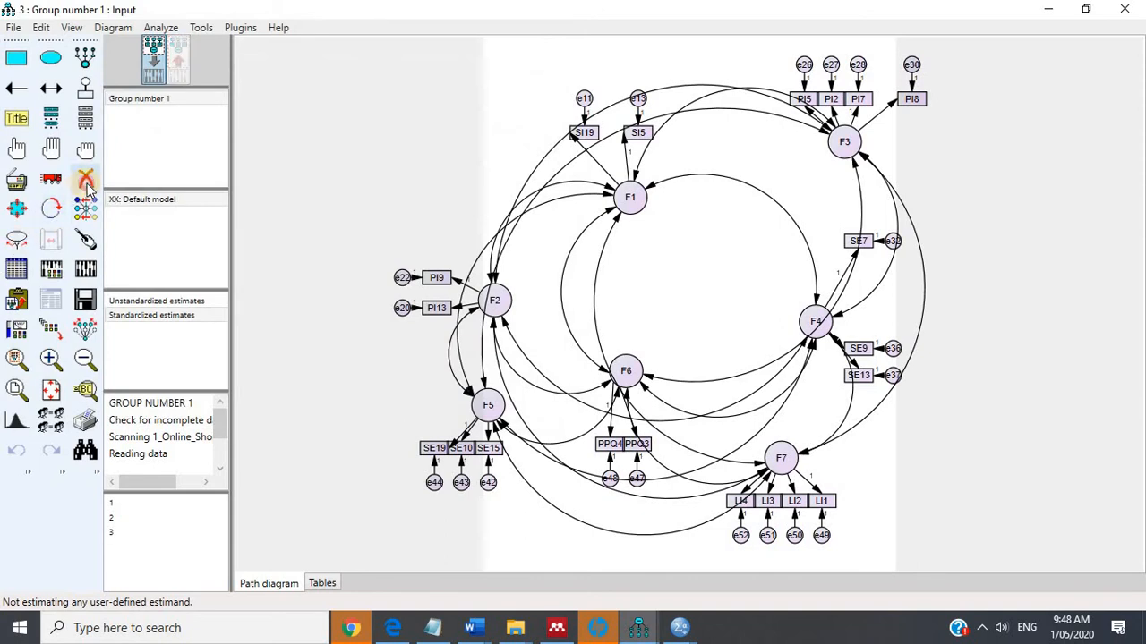
left_click(468, 393)
left_click(476, 384)
left_click(483, 383)
left_click(501, 333)
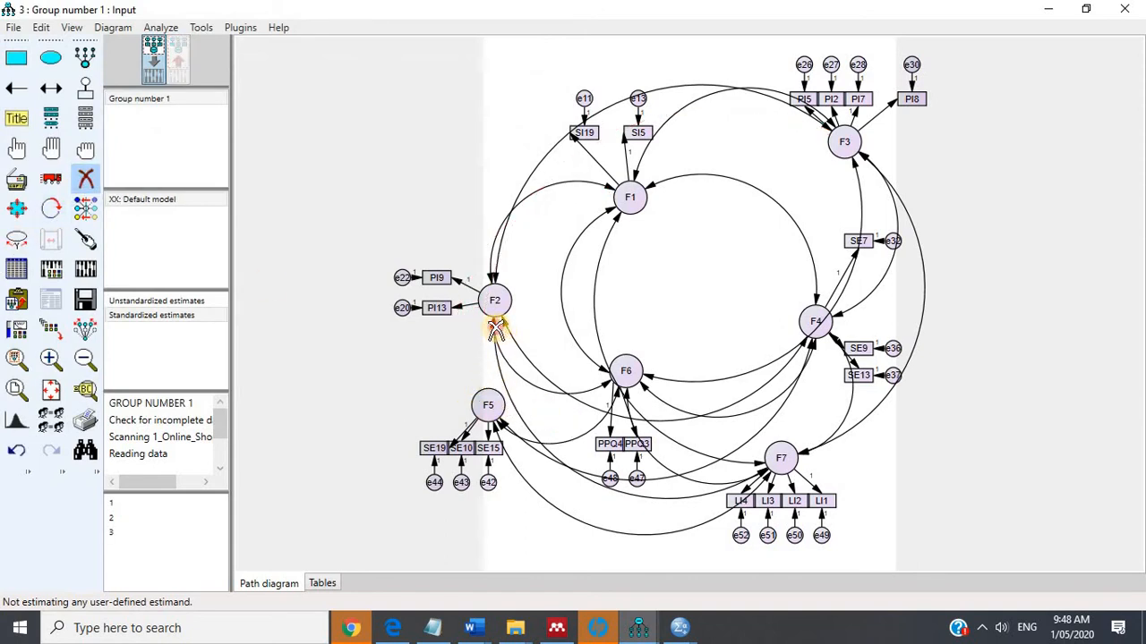
left_click(497, 331)
left_click(497, 328)
left_click(495, 329)
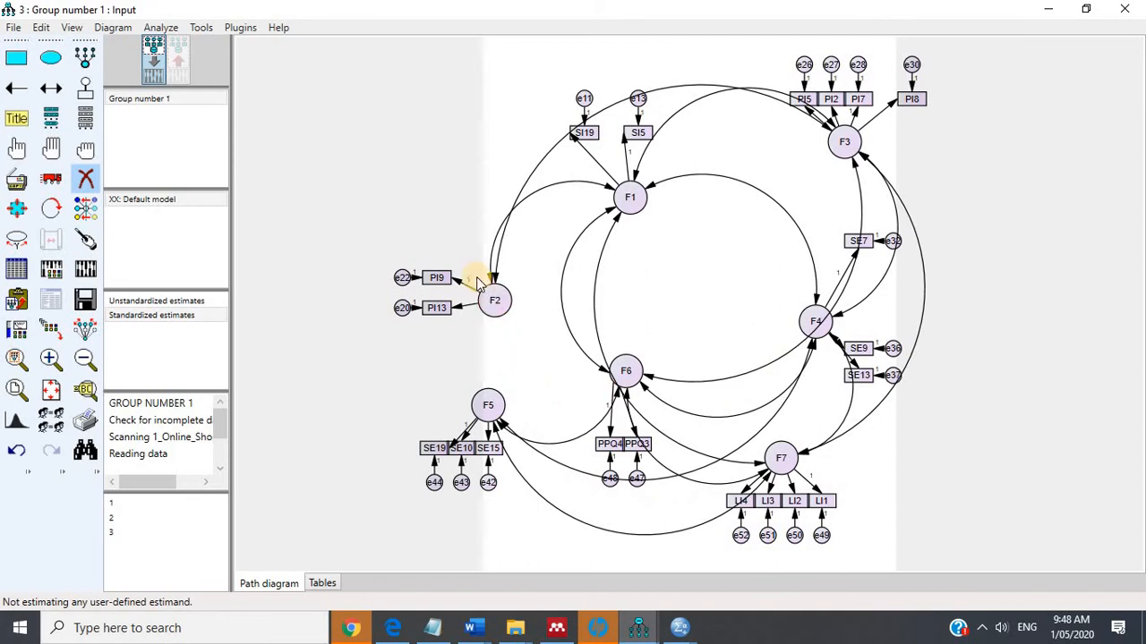
left_click(489, 279)
left_click(492, 276)
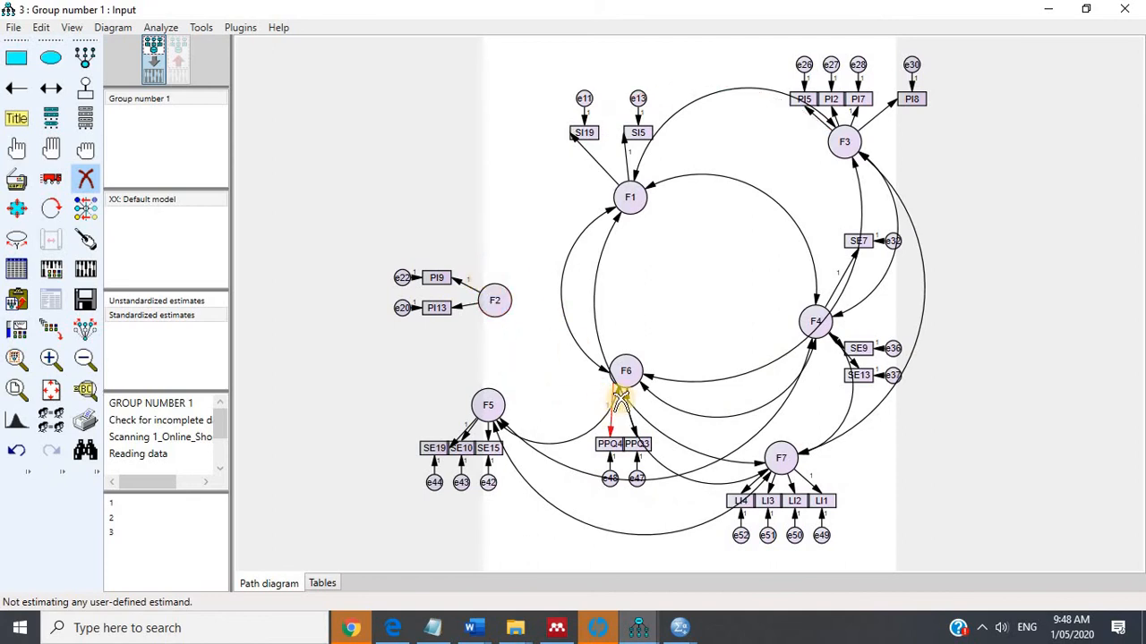
Delete the covariance arrows linking F5 to F4, F6 and F7, and those linking F7 to F1, F3, F4 and F6.
left_click(505, 427)
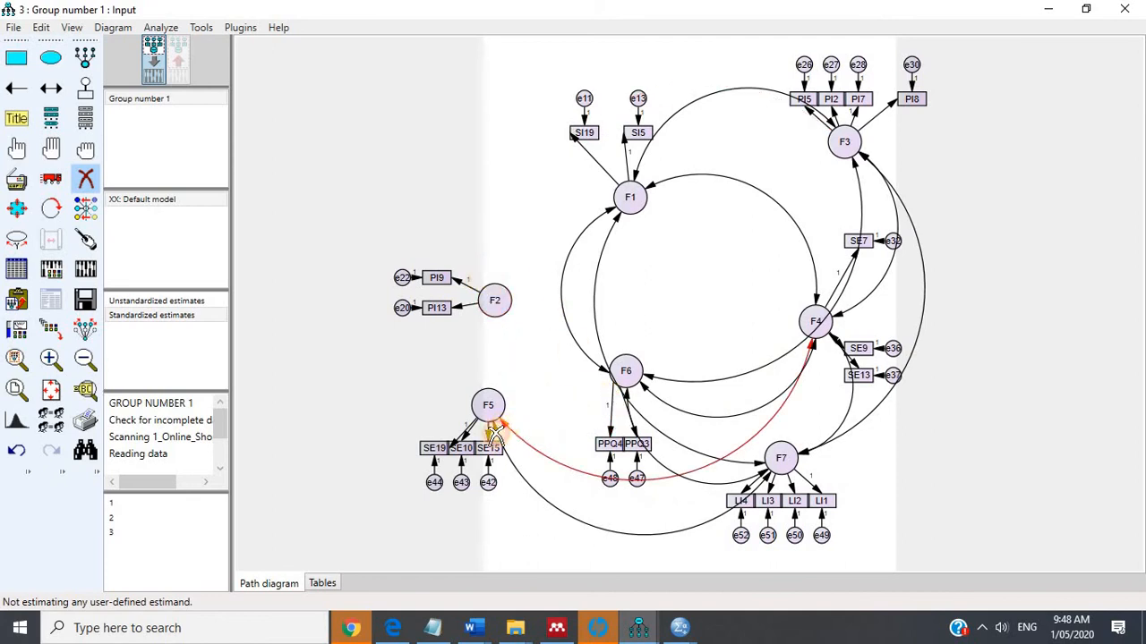
left_click(494, 436)
left_click(494, 433)
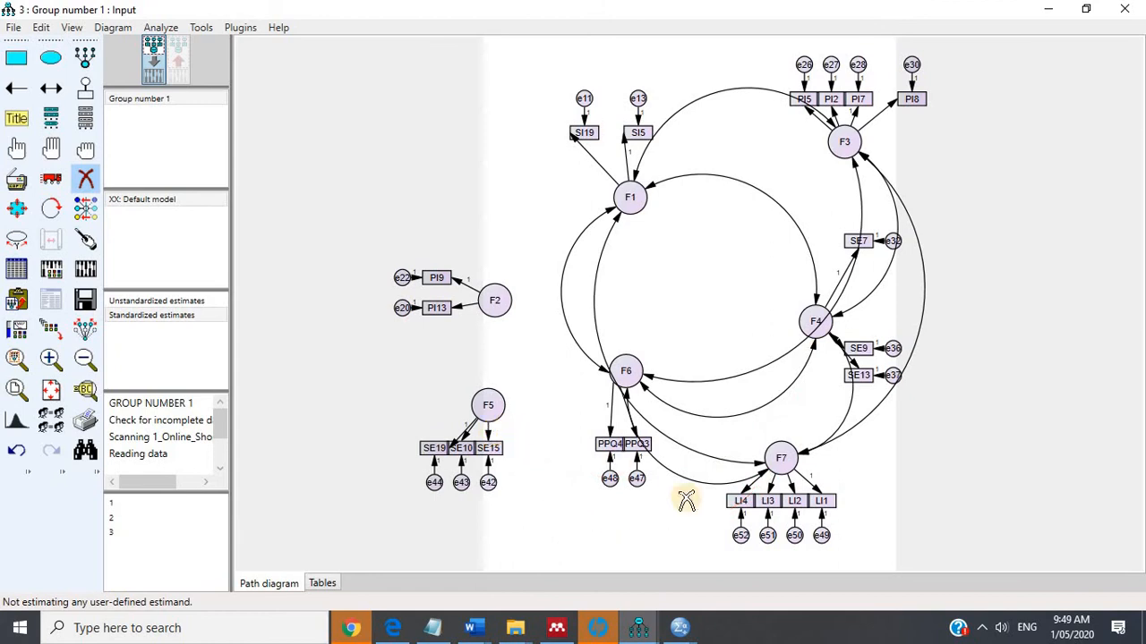
left_click(759, 467)
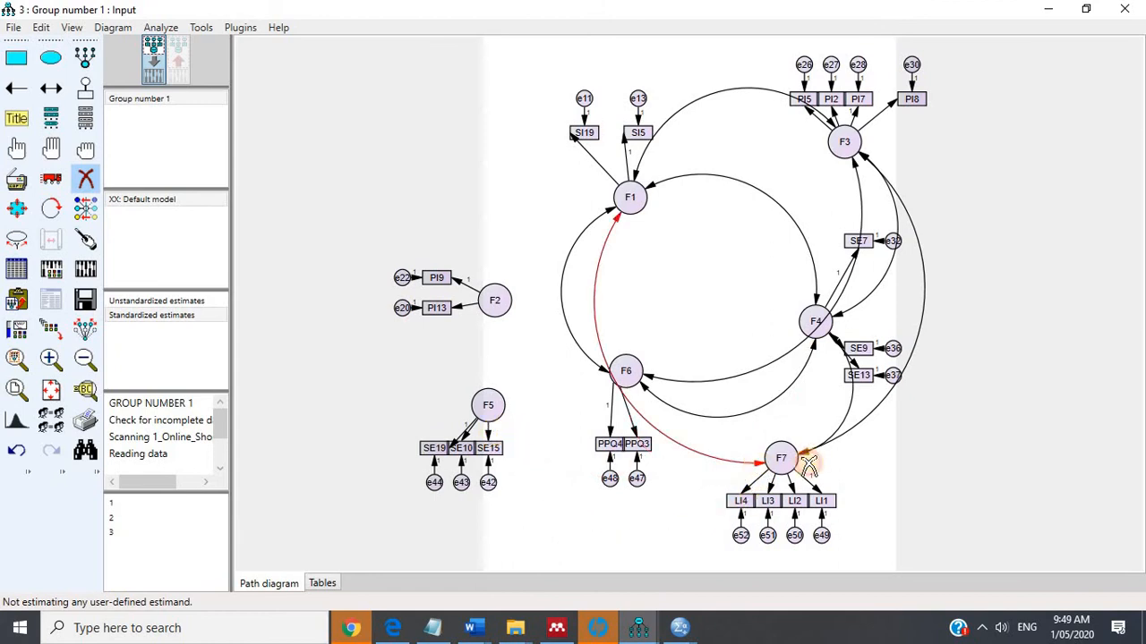
left_click(806, 456)
left_click(804, 454)
left_click(801, 454)
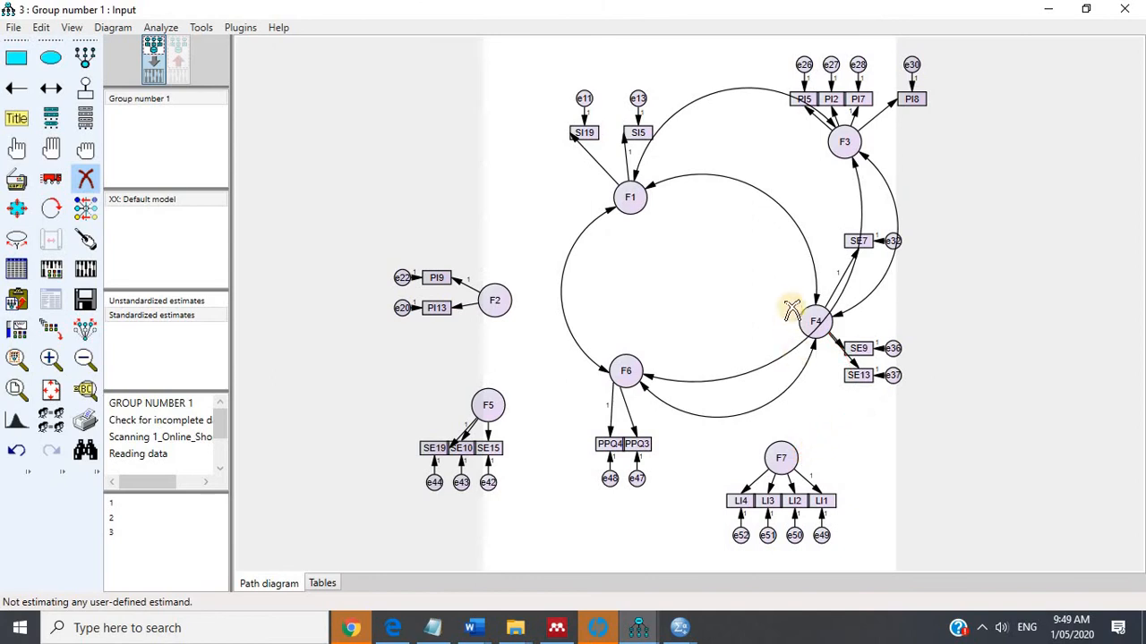
Delete the remaining covariance arrows among factors F1, F3, F4 and F6.
left_click(813, 350)
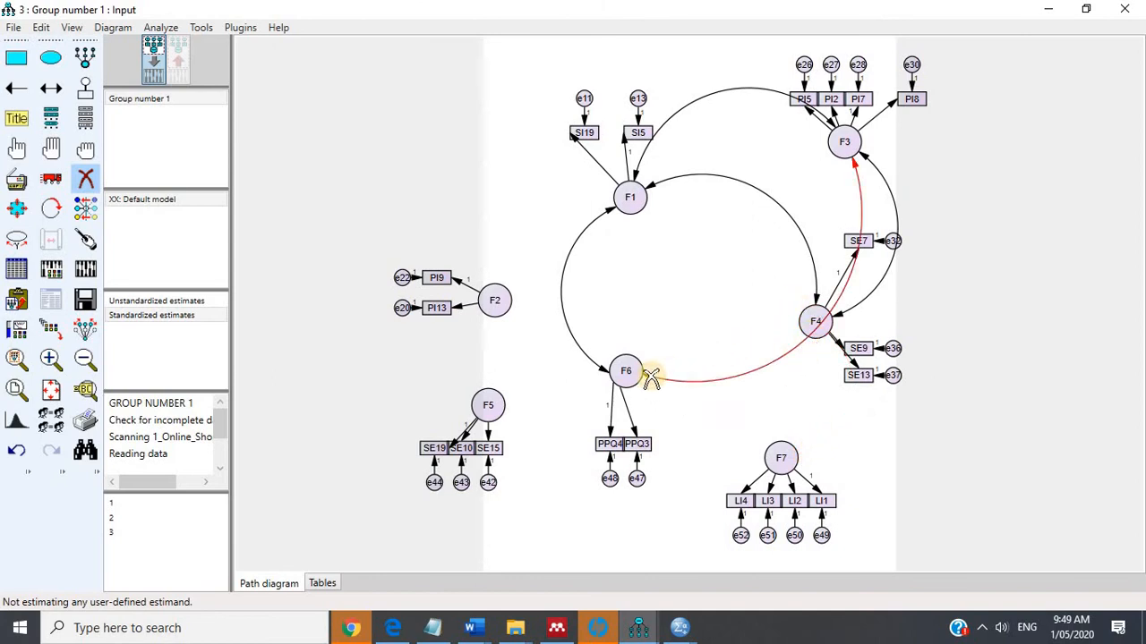
left_click(651, 377)
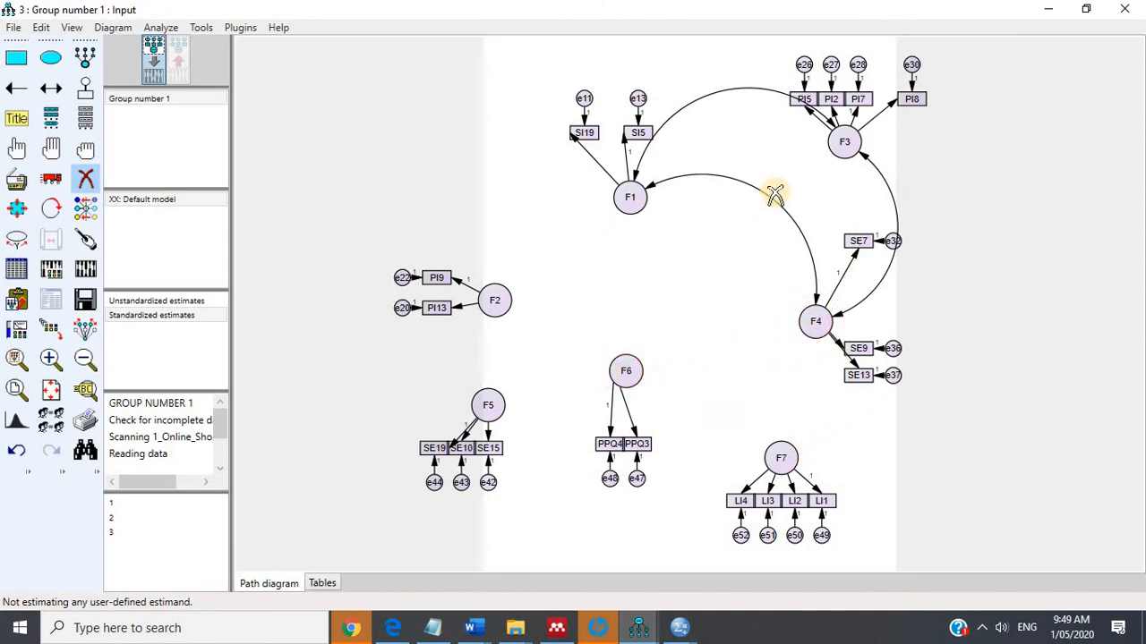
left_click(632, 175)
left_click(633, 172)
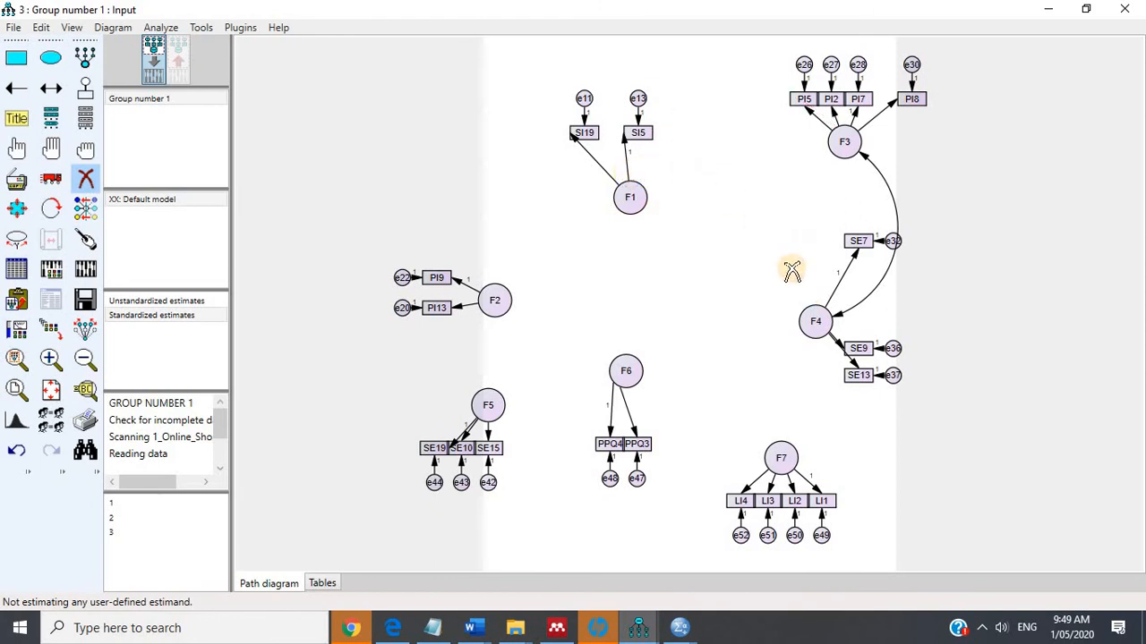
left_click(848, 311)
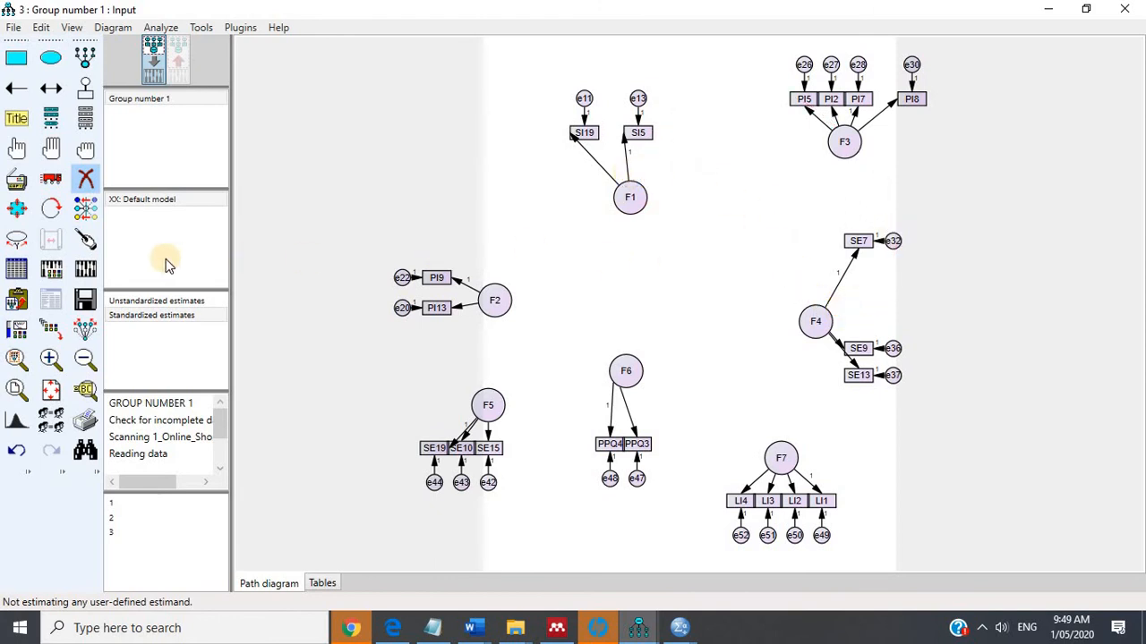
Move factors F1, F5 and F6 so each sits centred relative to its own indicators.
left_click(51, 178)
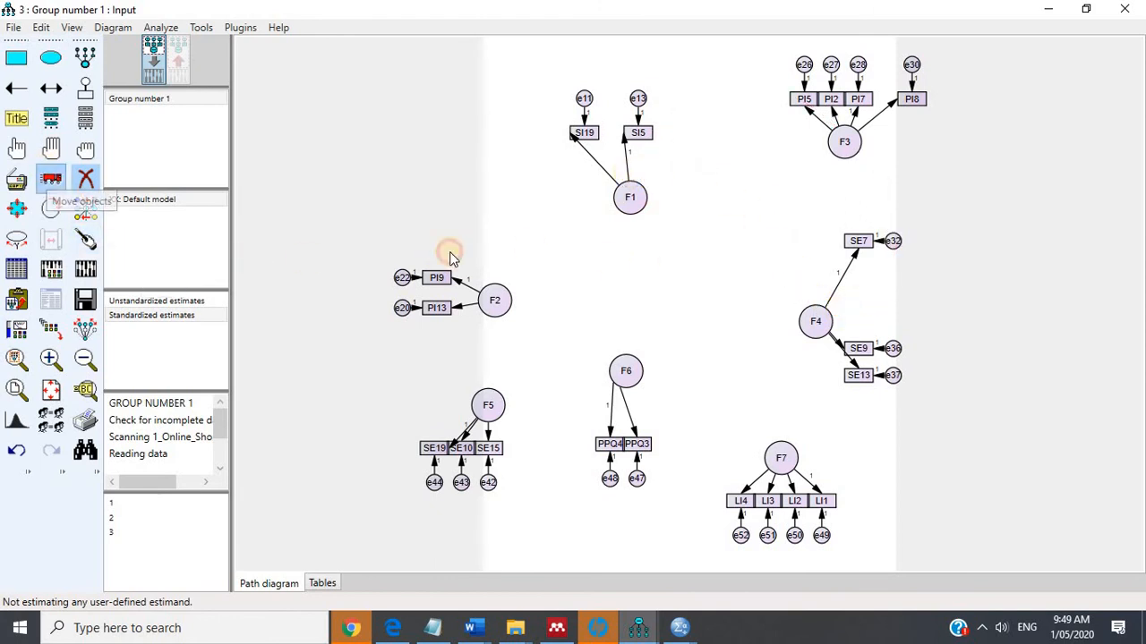
left_click_drag(629, 194, 606, 176)
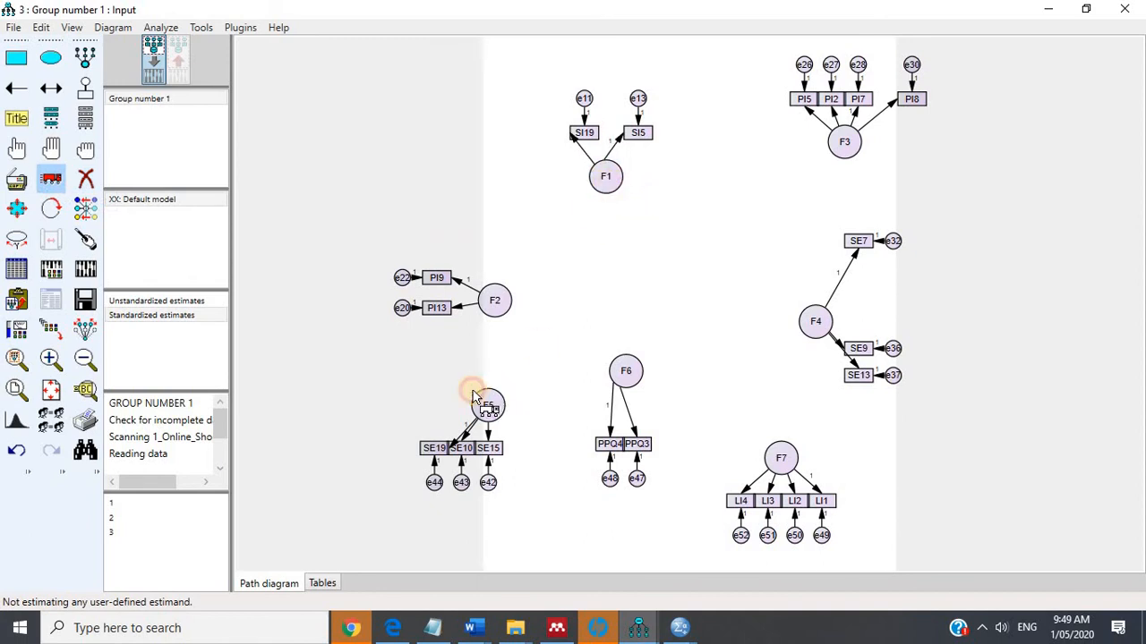
left_click_drag(474, 396, 447, 394)
left_click_drag(628, 383, 632, 398)
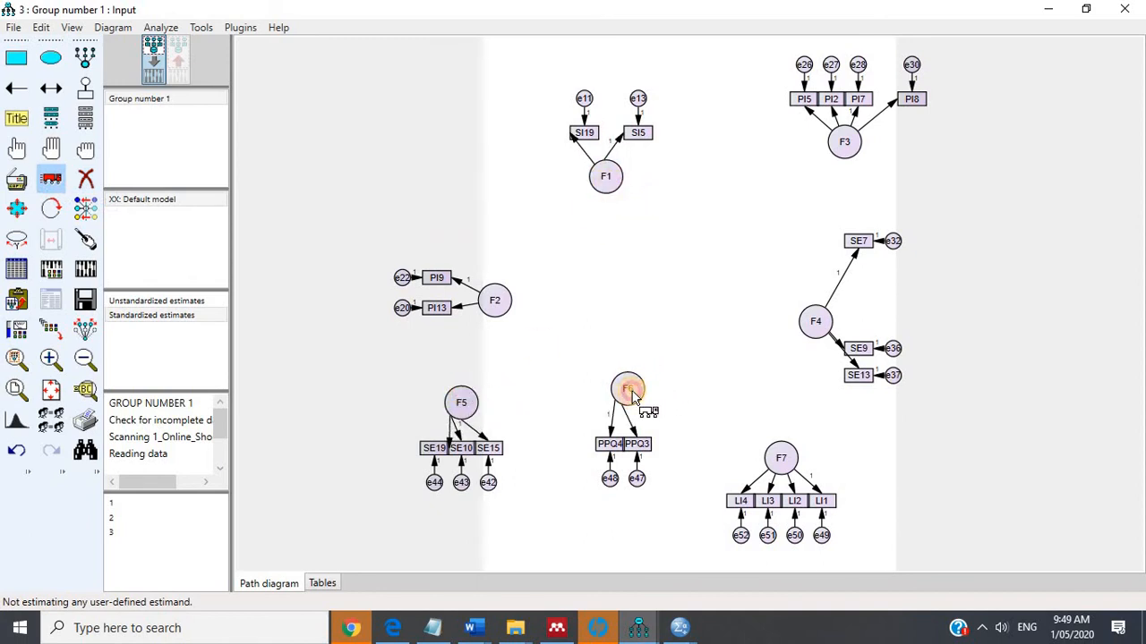
Bring SE7 and its error e32 down just above SE9, and reposition F4 beside its three indicators.
left_click_drag(813, 323, 788, 359)
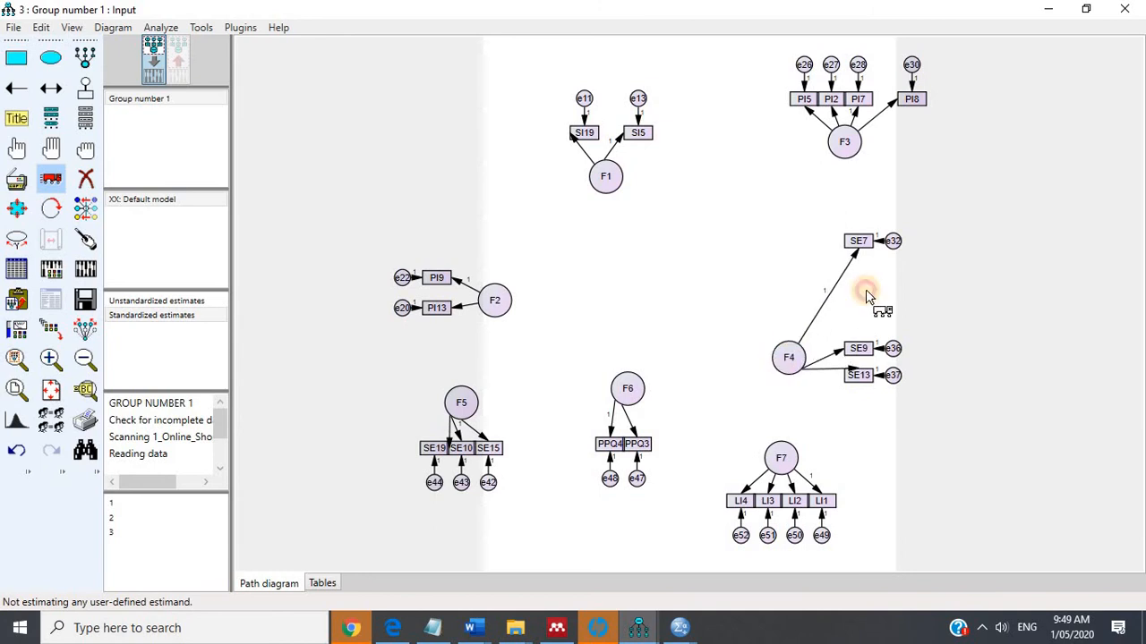
left_click_drag(861, 247, 858, 330)
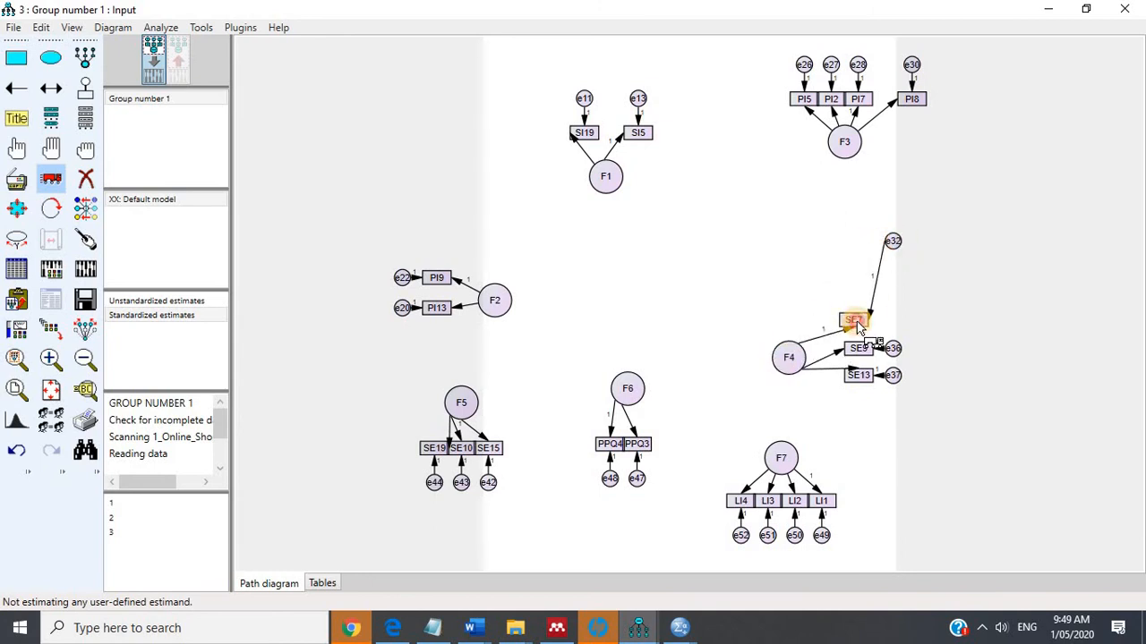
left_click_drag(896, 244, 899, 319)
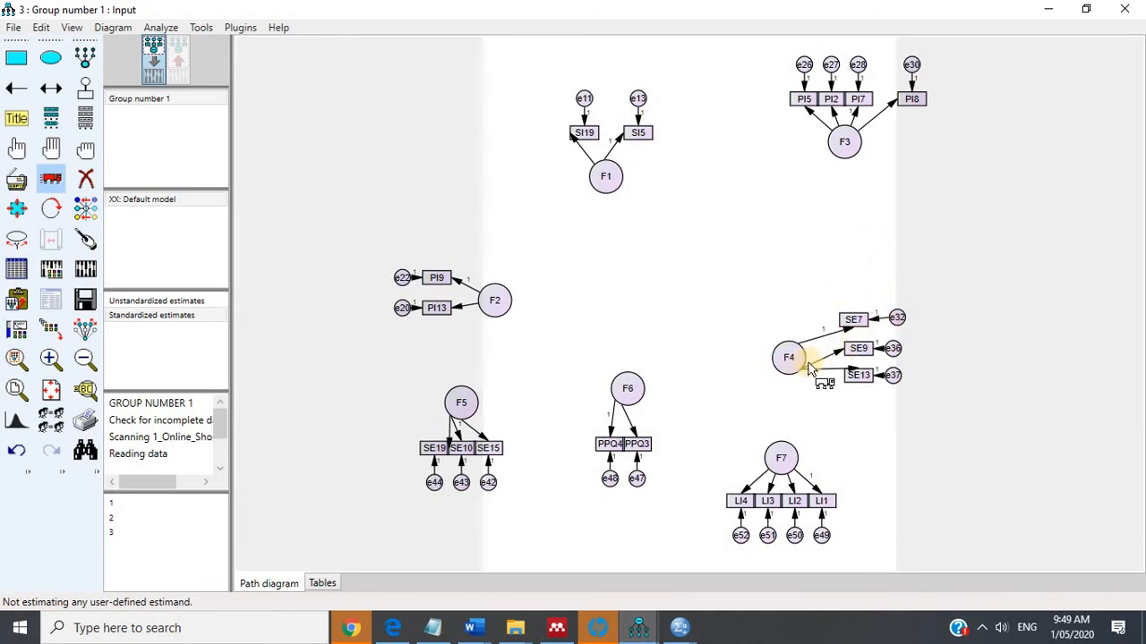
left_click_drag(804, 354, 806, 348)
Place PI8 directly beside PI7 with its error e30 above it, and centre F1 under SI19 and SI5.
left_click_drag(915, 99, 898, 100)
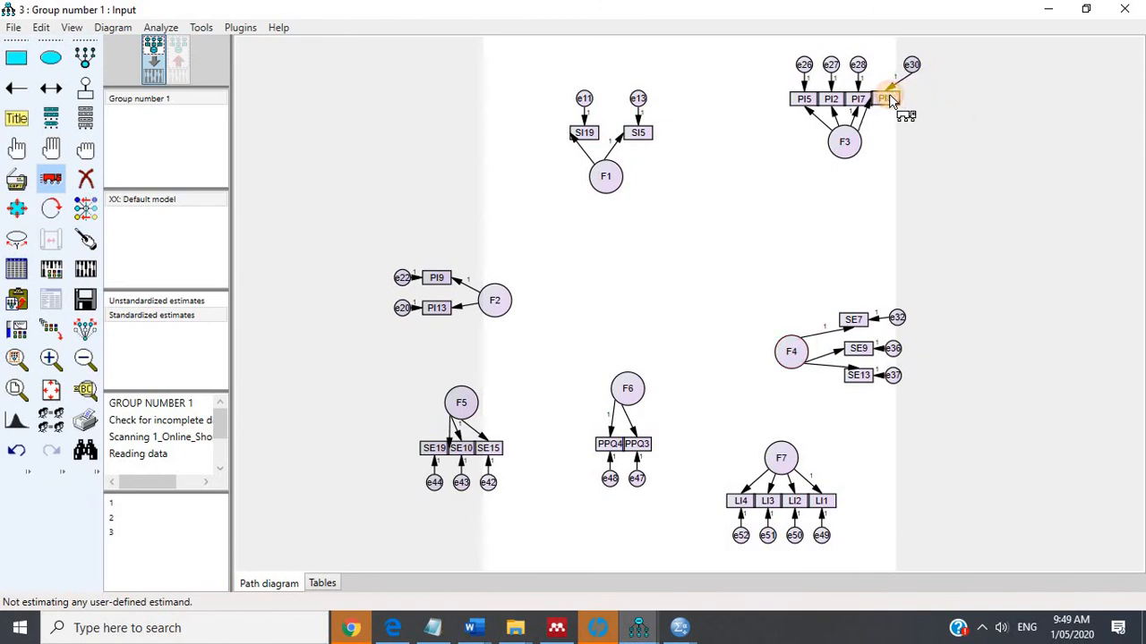
left_click_drag(902, 100, 886, 66)
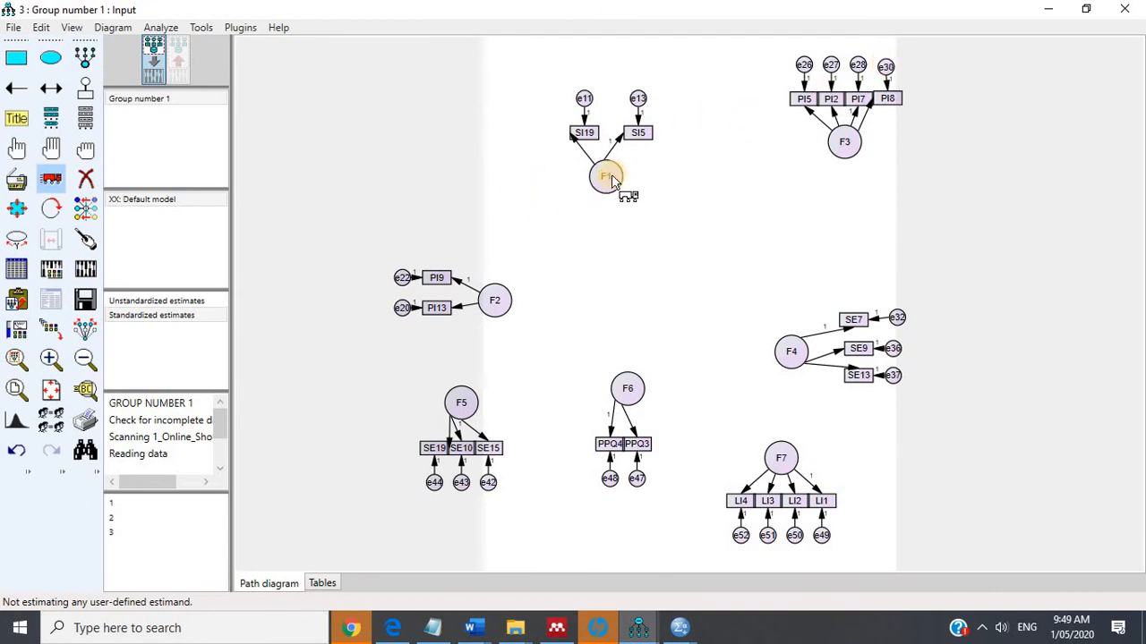
left_click_drag(613, 177, 618, 172)
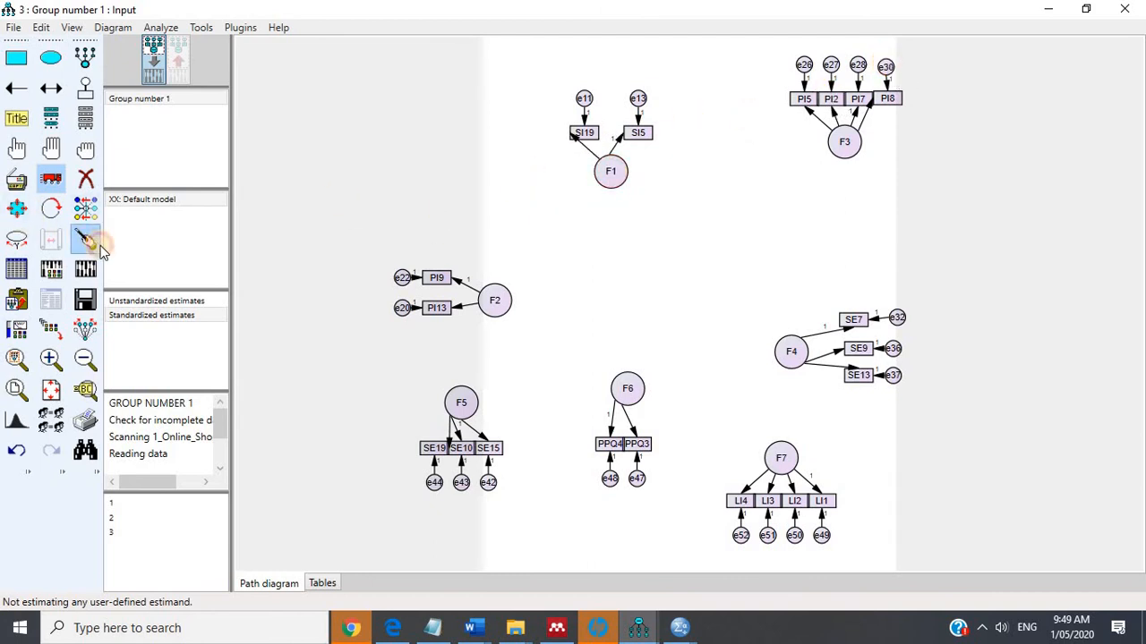
Touch up the arrows between the factors and their indicators, and save the model.
left_click(95, 245)
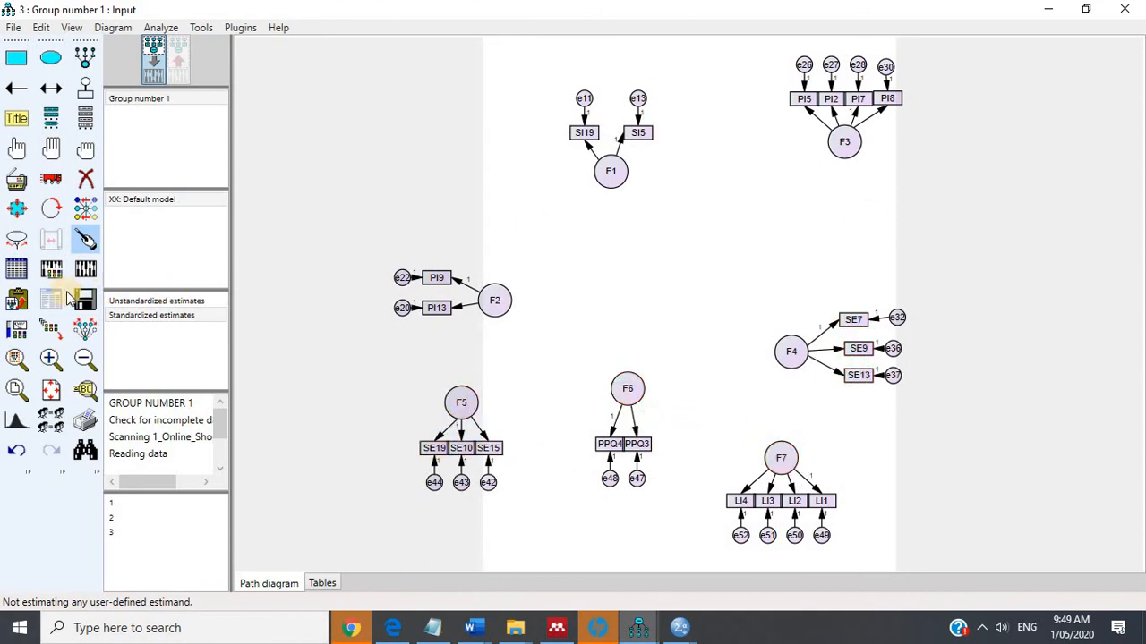
left_click(85, 302)
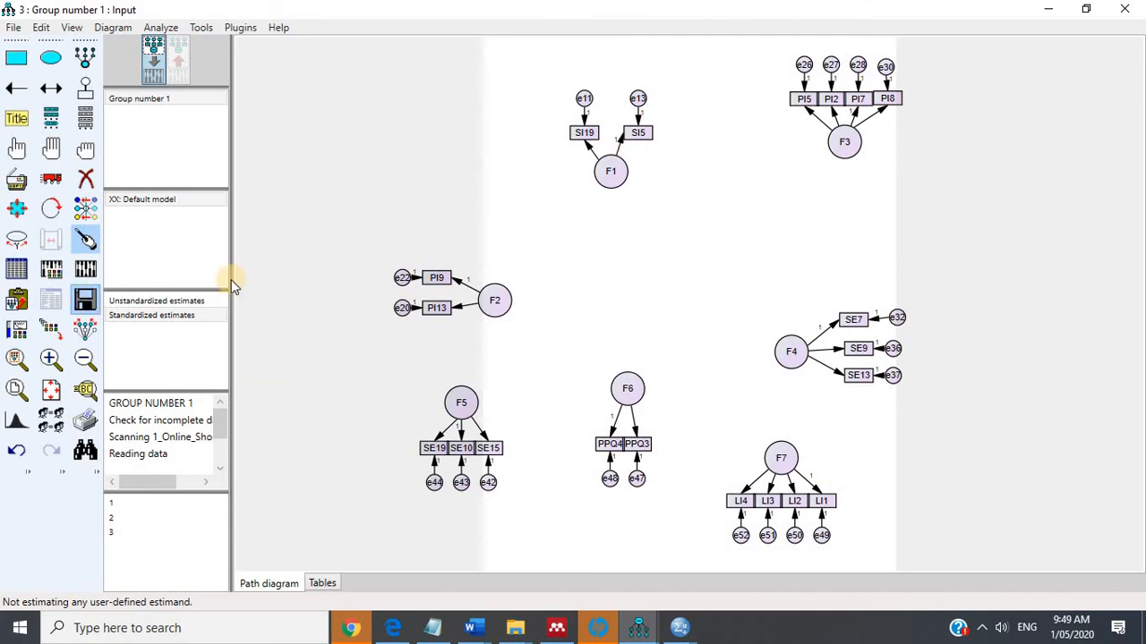
Move F7 together with its indicators and errors to just above the F4 group, preserving symmetries.
left_click(51, 179)
left_click(85, 330)
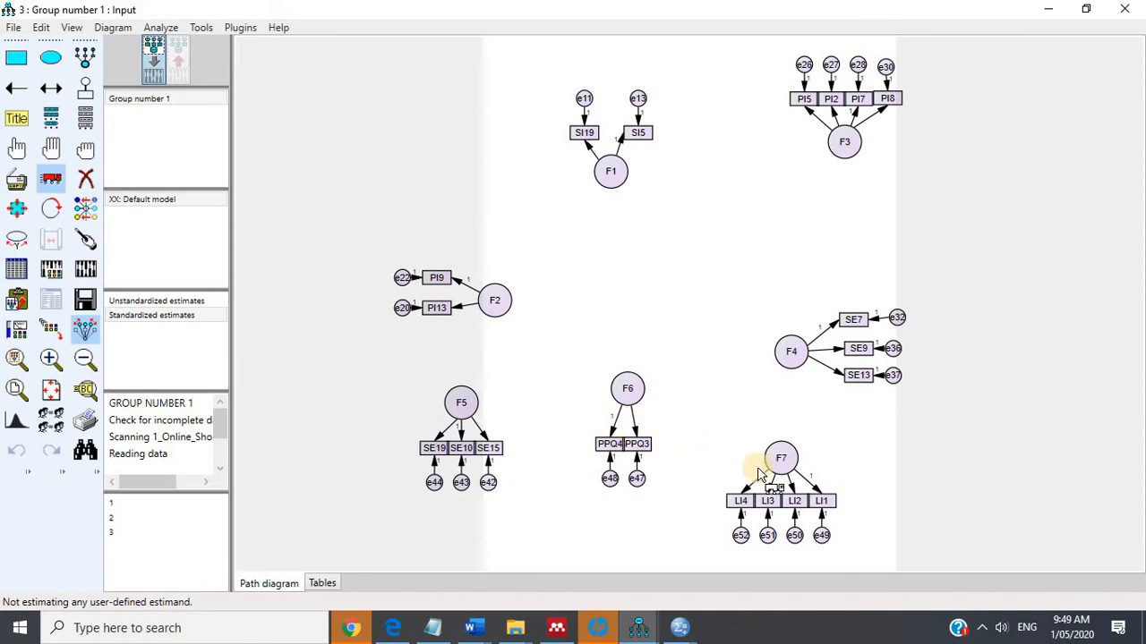
left_click_drag(775, 462, 915, 232)
key("F9")
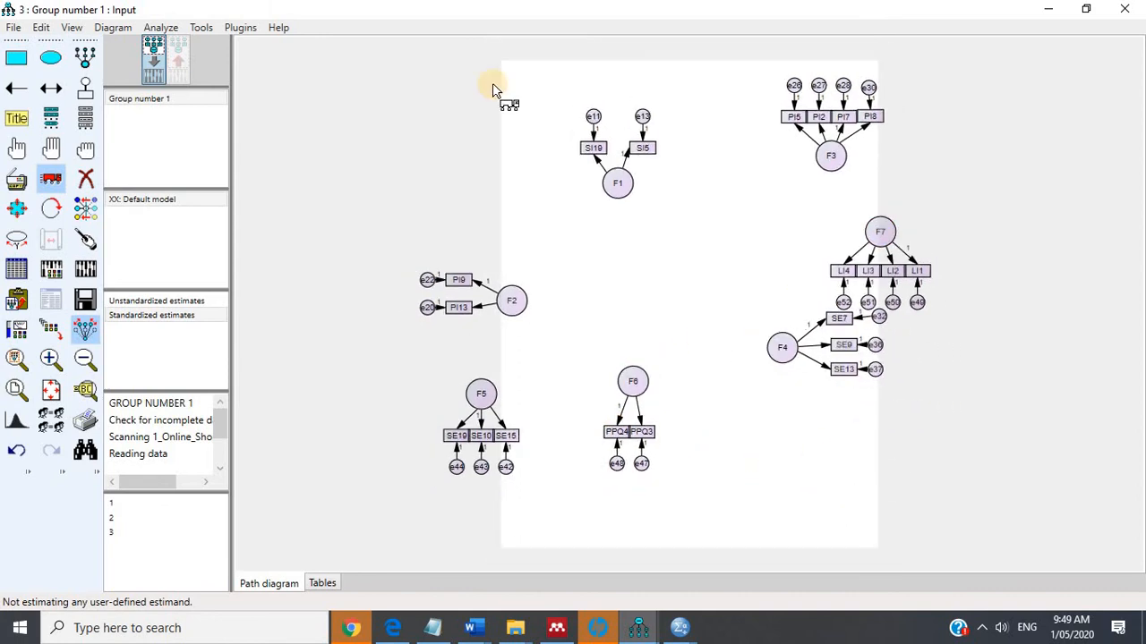
Set the diagram's paper size to Landscape - A4 and apply the page layout.
left_click(72, 27)
left_click(210, 43)
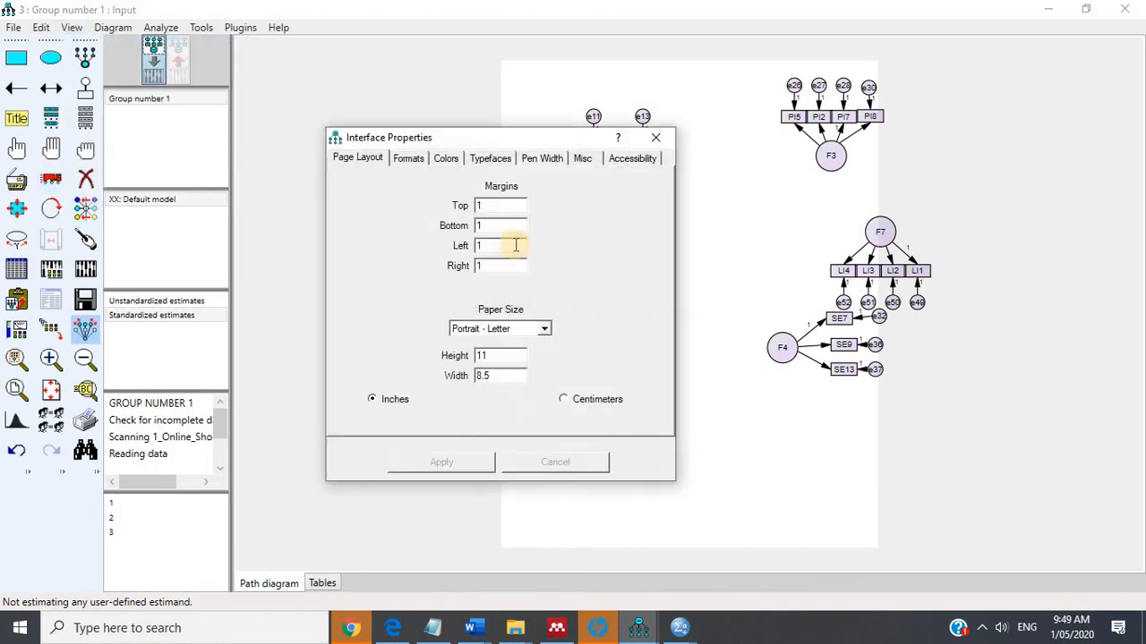
left_click(544, 329)
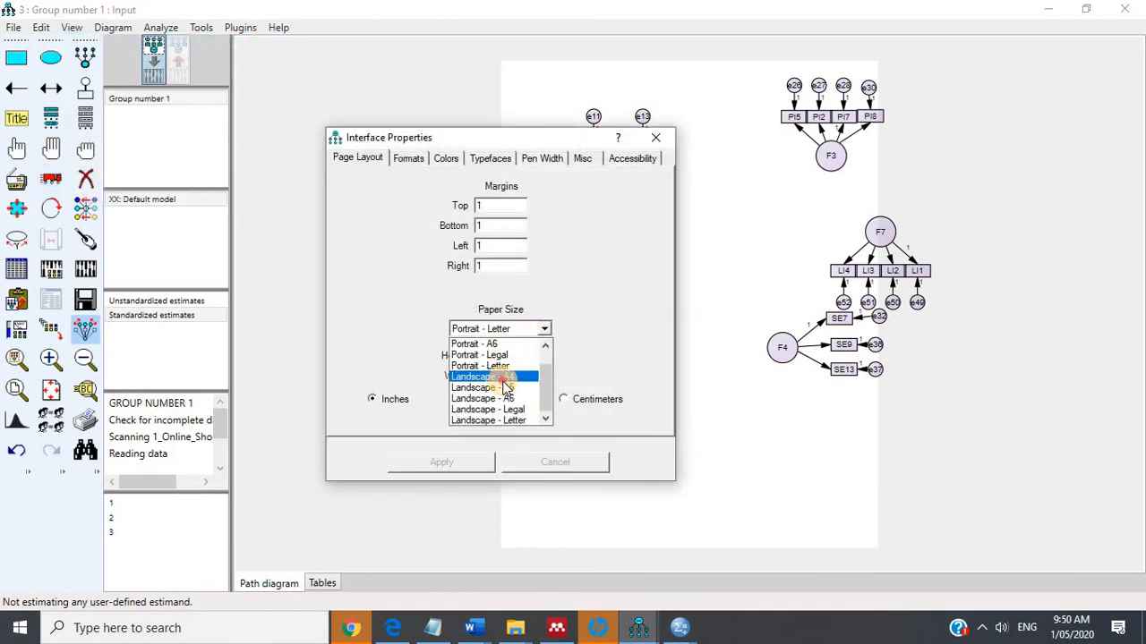
left_click(502, 379)
left_click(445, 463)
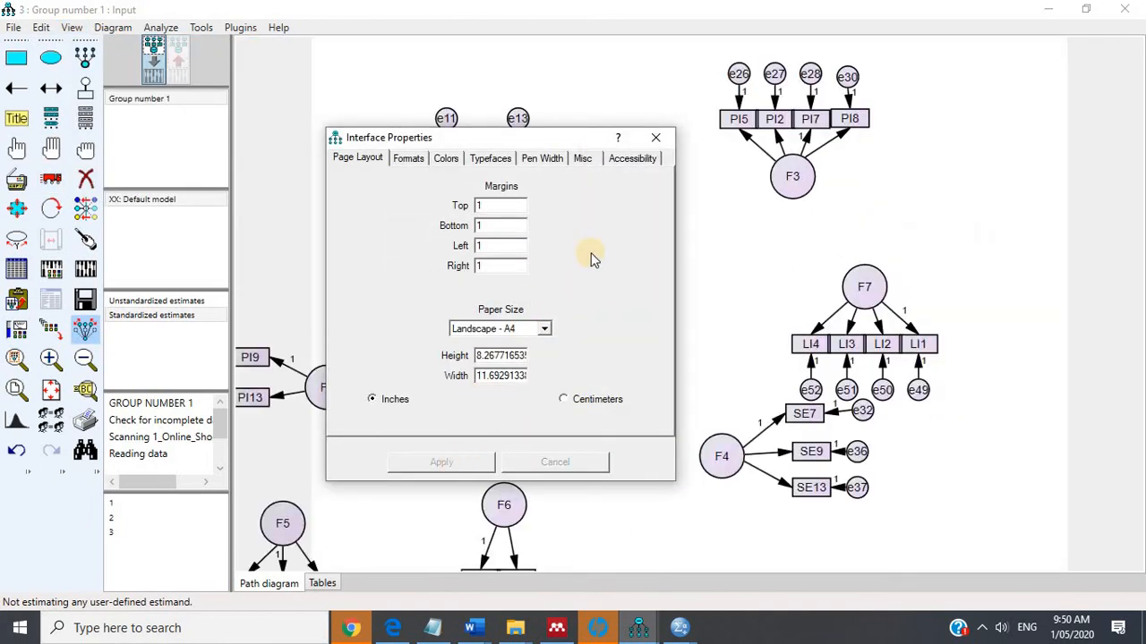
left_click(651, 139)
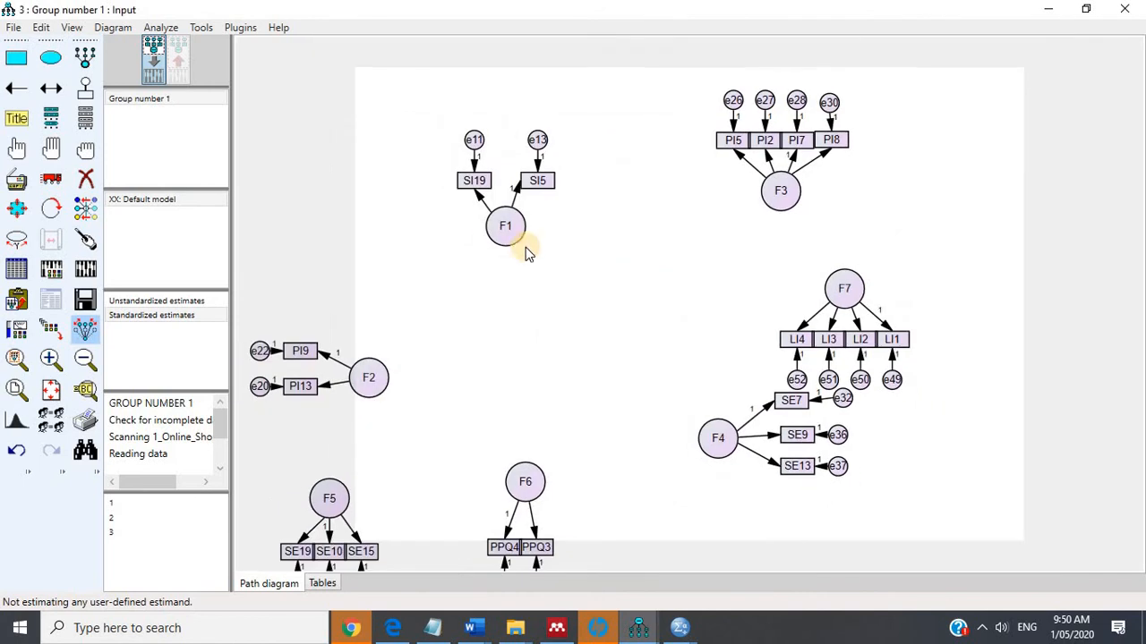
left_click(154, 224)
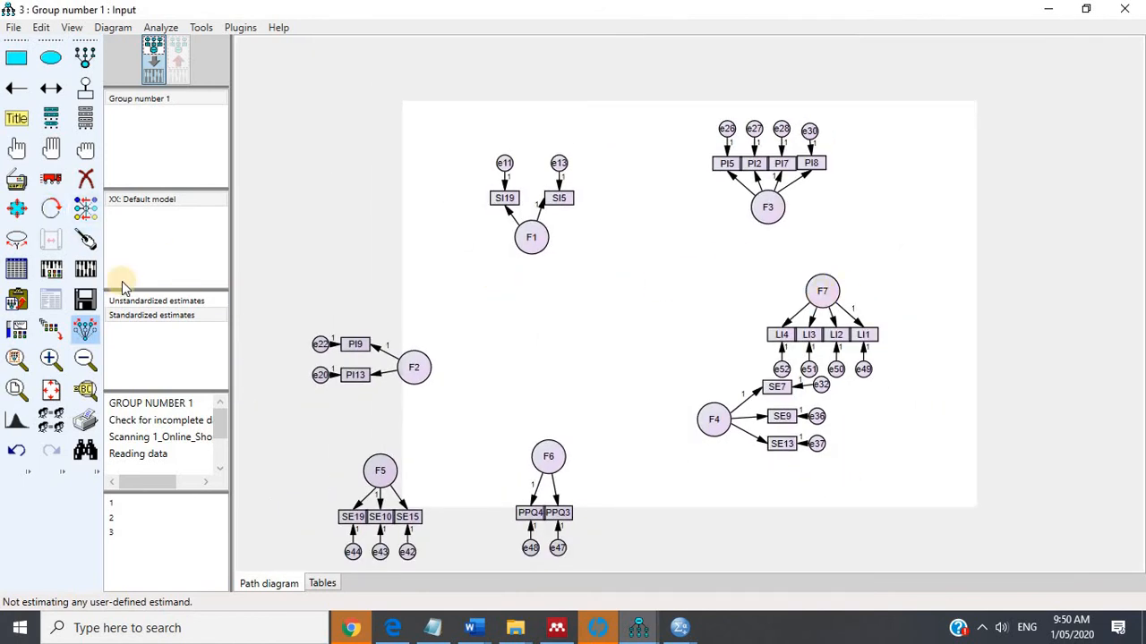
Rotate F7's indicators so that LI1 to LI4 form a vertical column on the factor's right side.
left_click(51, 207)
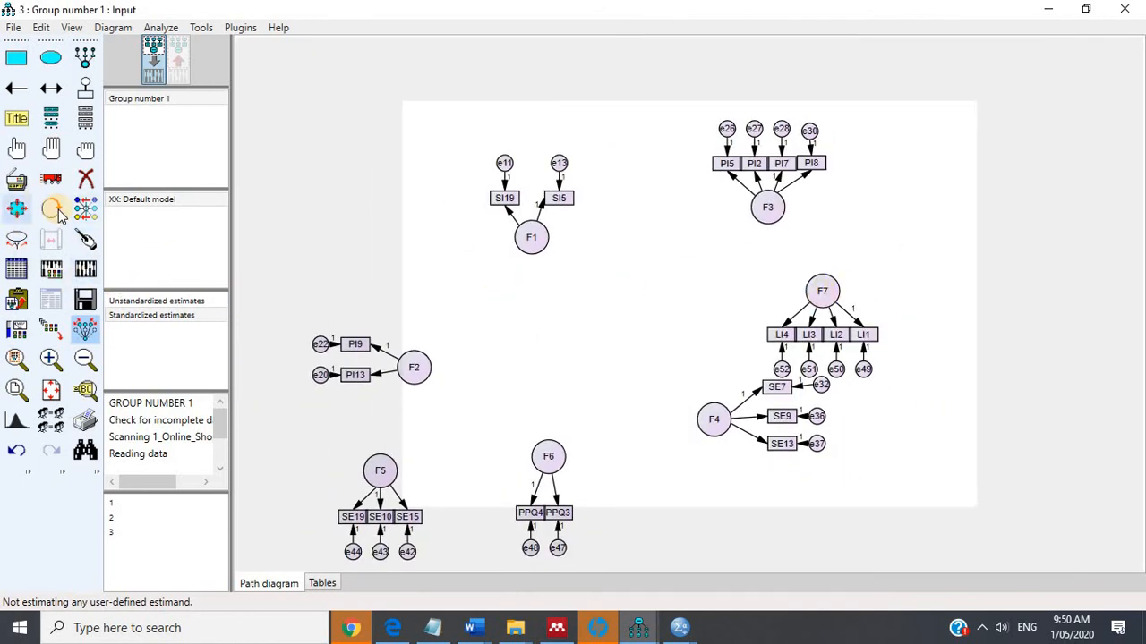
left_click(822, 292)
left_click(821, 291)
left_click(821, 292)
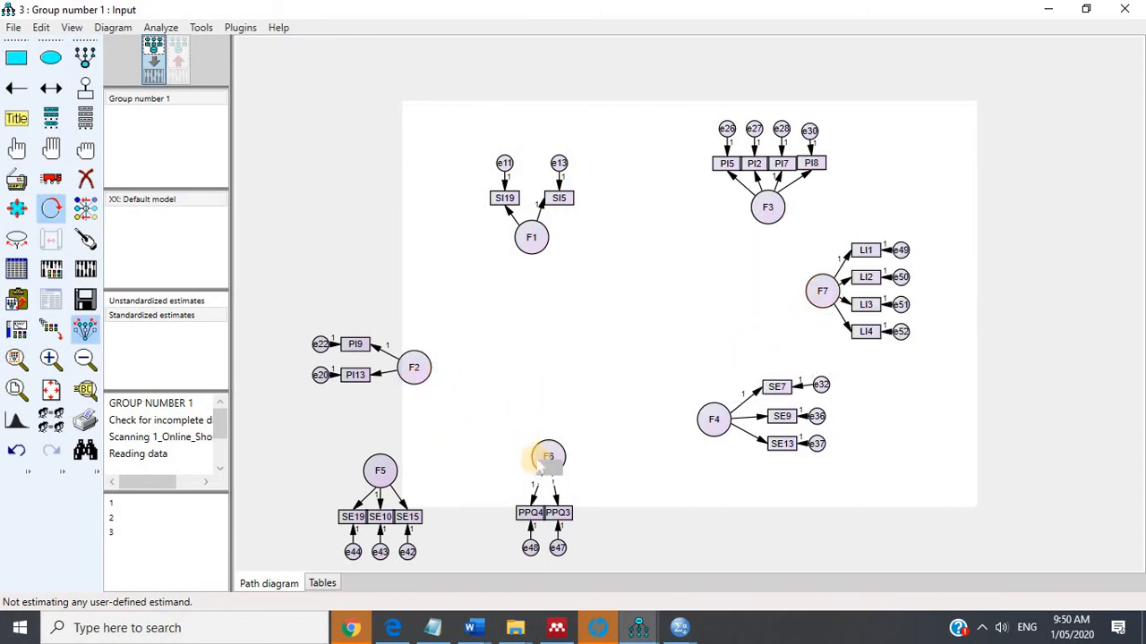
Move the F6 group to the left of F7, and the F4 group to the lower middle of the page.
left_click(51, 182)
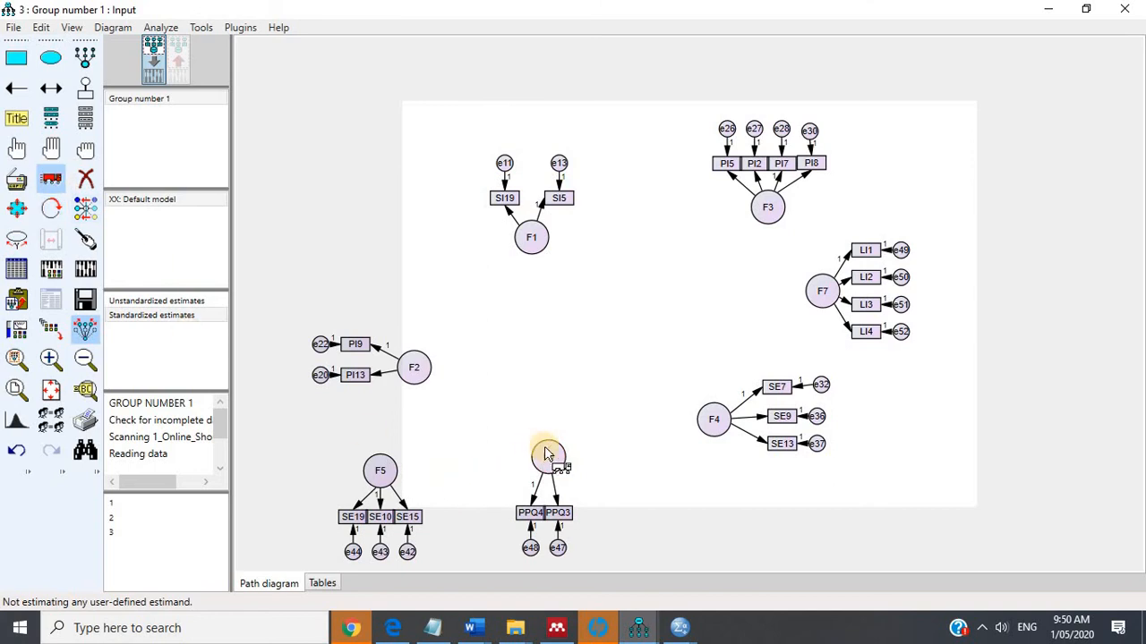
left_click_drag(545, 453, 764, 271)
left_click_drag(715, 420, 614, 438)
Rotate F1's indicators to its left side, touch up the factor, and shift SI5 and SI19 farther from it.
left_click(51, 208)
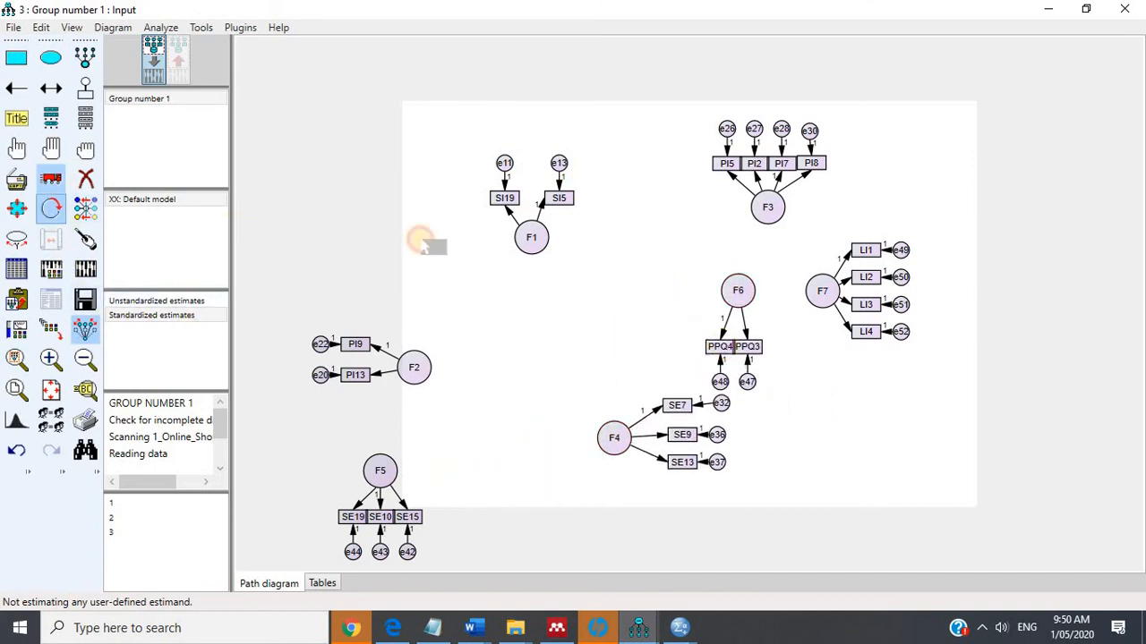
left_click(531, 238)
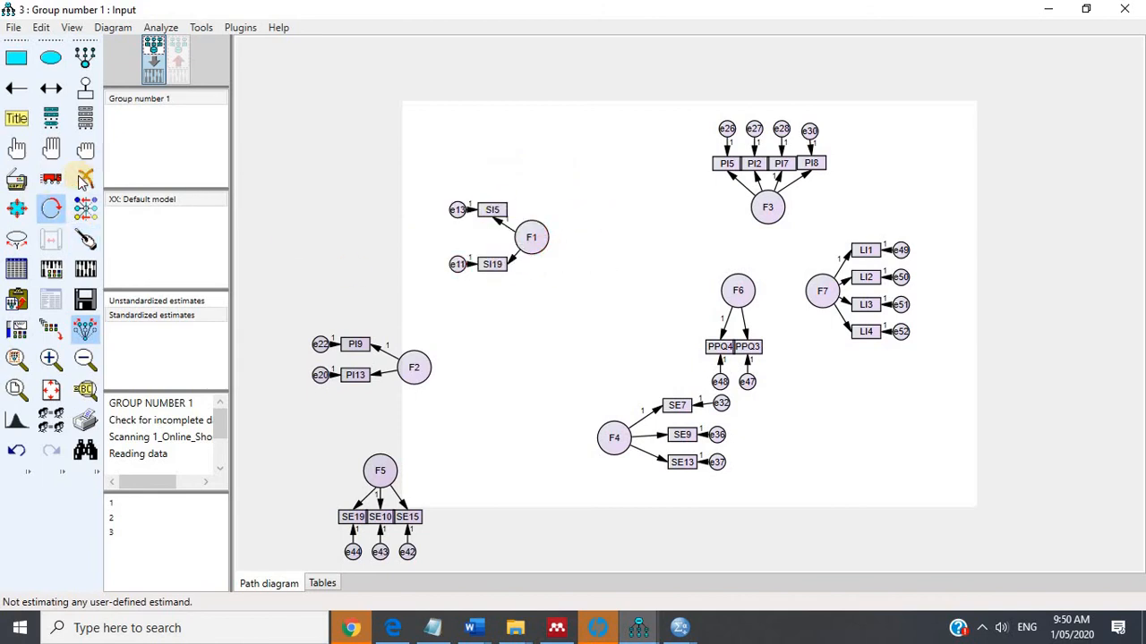
left_click(85, 239)
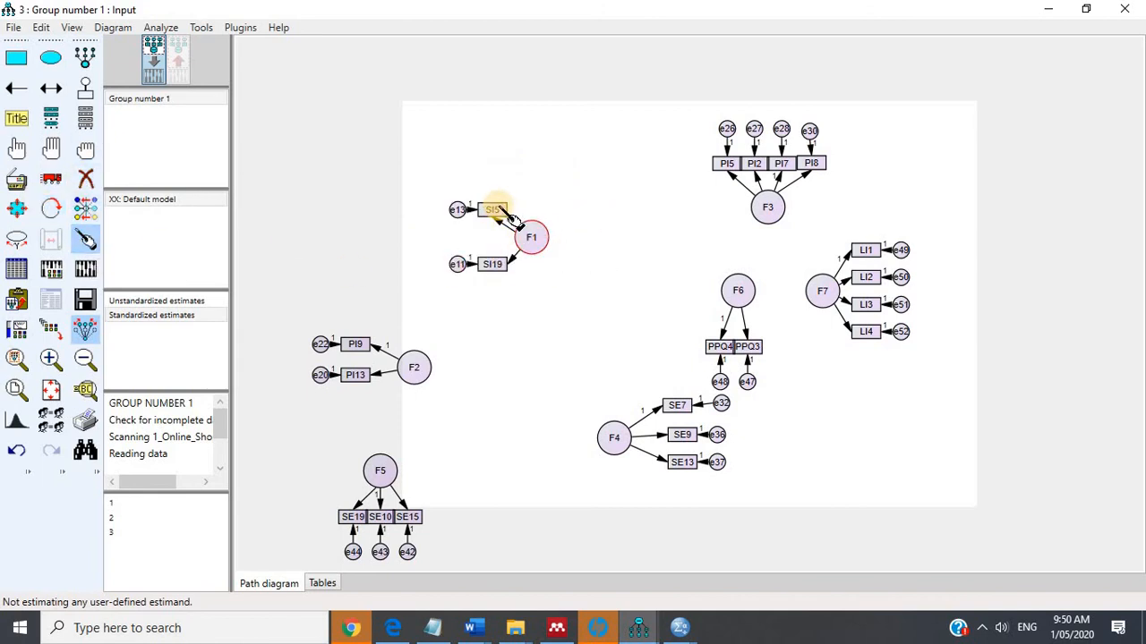
left_click(51, 178)
left_click_drag(498, 266, 473, 260)
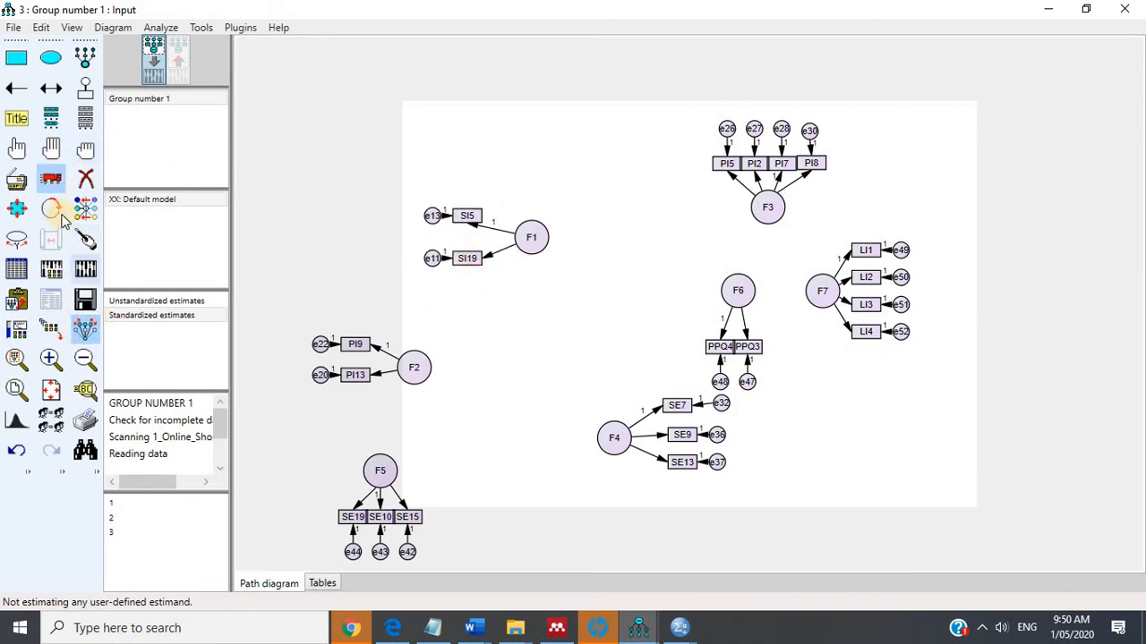
Rotate the indicators of F3, F5 and F4 so they stand in columns on each factor's left side.
left_click(51, 207)
left_click(767, 209)
left_click(767, 208)
left_click(767, 208)
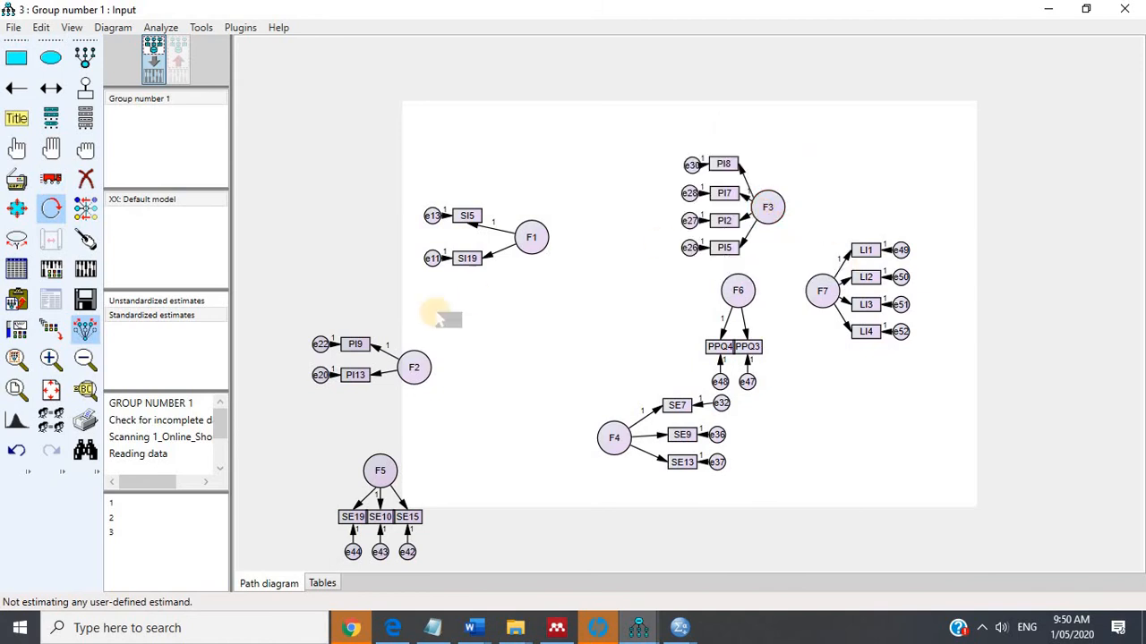
left_click(380, 471)
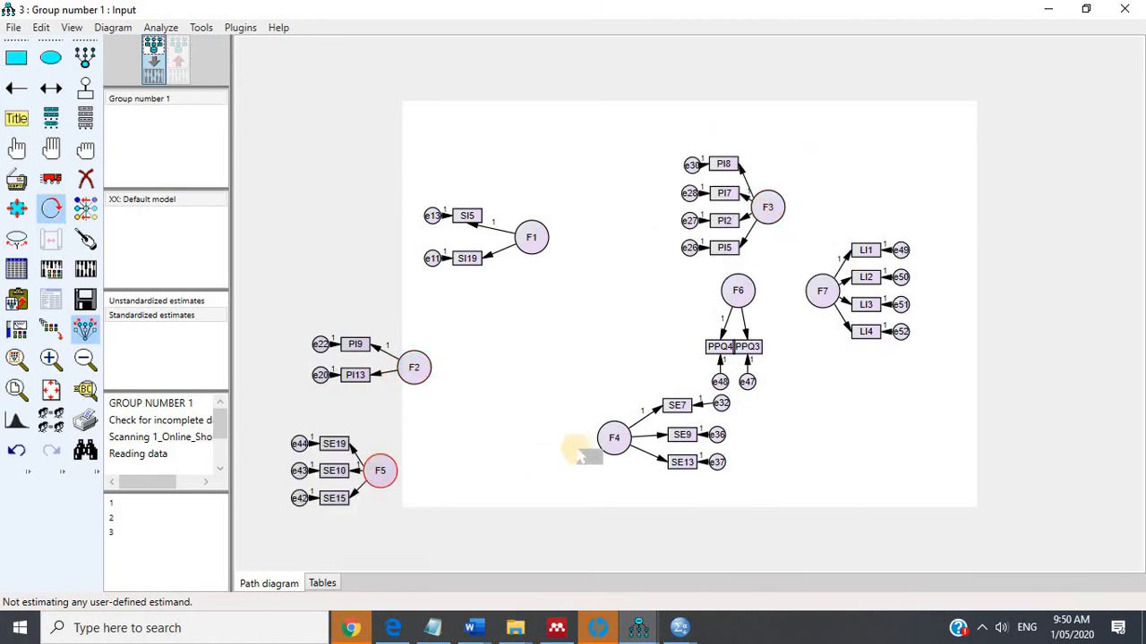
left_click(614, 438)
left_click(614, 438)
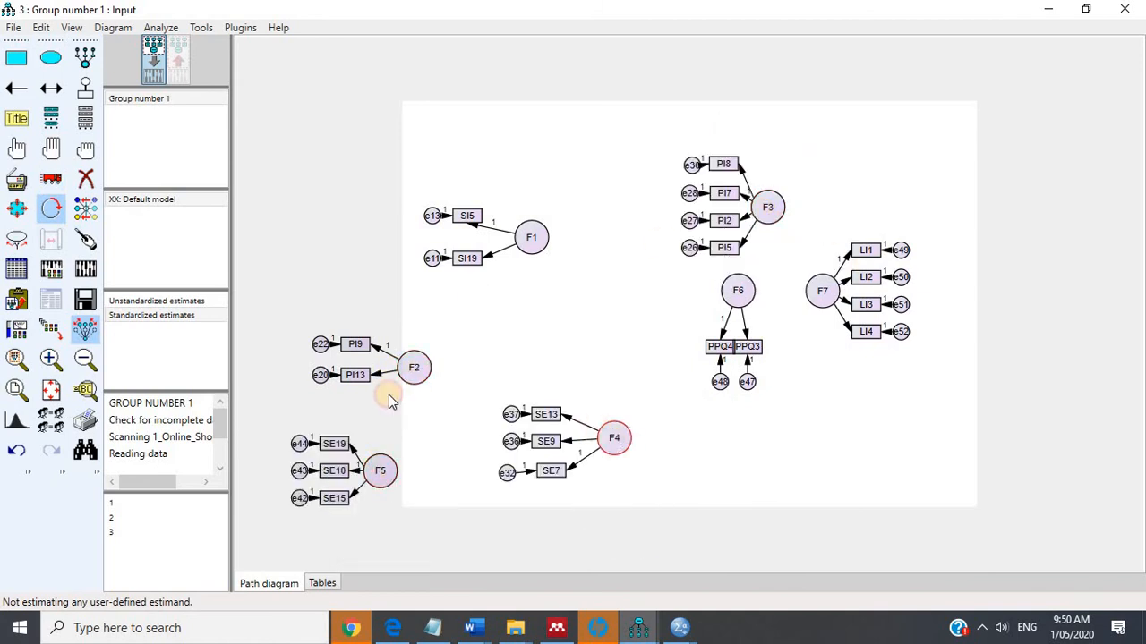
Move F1 with its indicators toward the page's upper middle, and bring the F2 and F5 groups onto the page.
left_click(55, 183)
left_click_drag(543, 237, 632, 165)
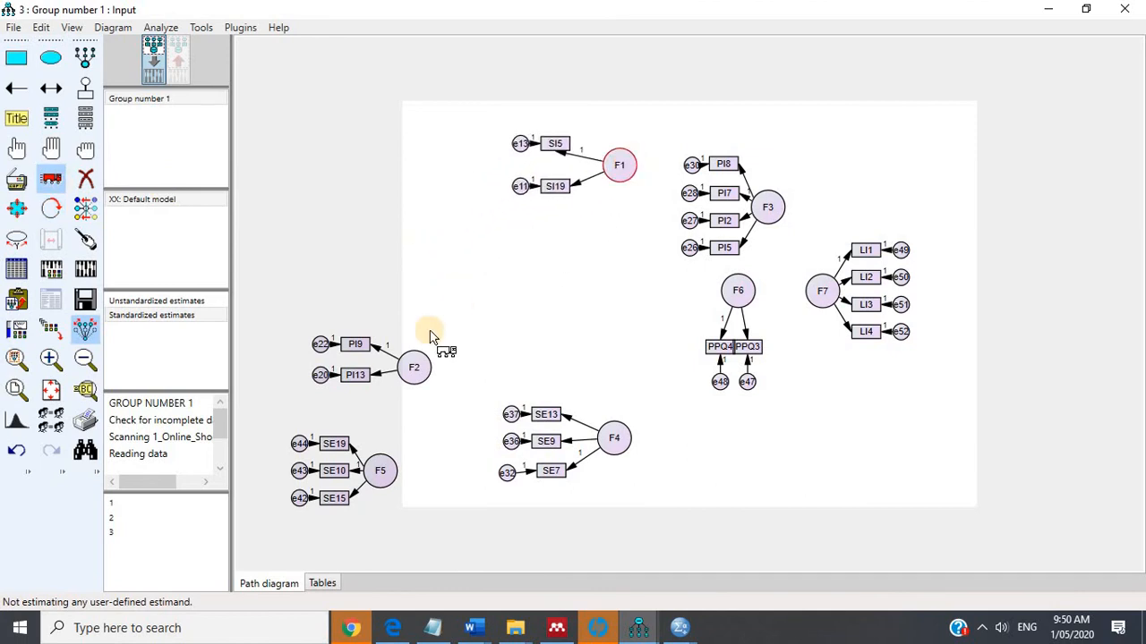
left_click_drag(417, 367, 499, 272)
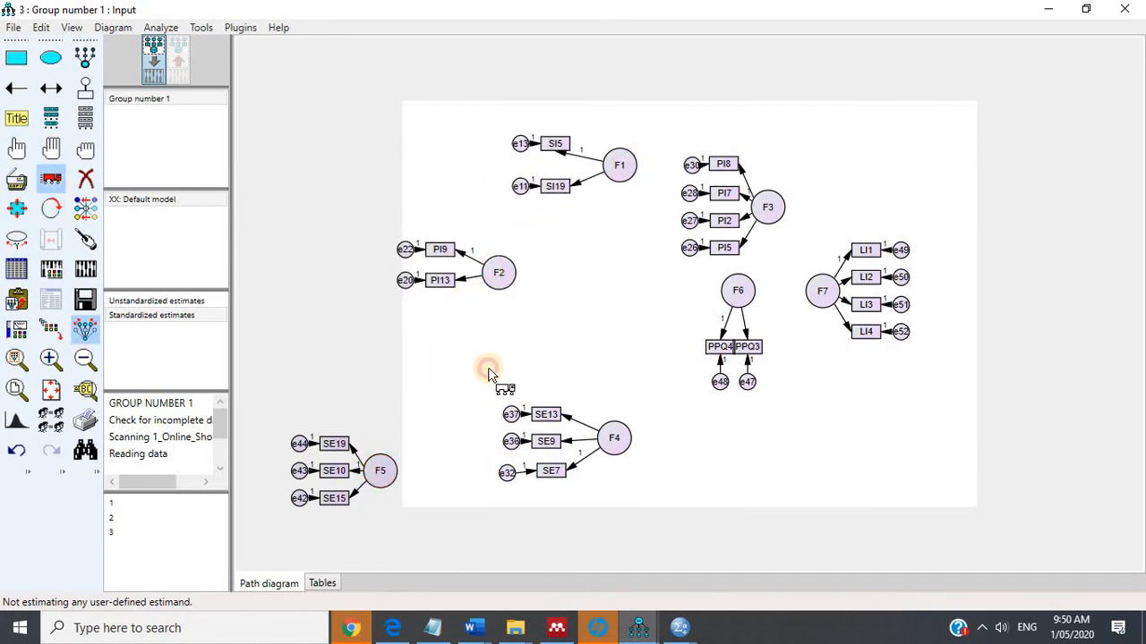
left_click_drag(380, 471, 526, 349)
Stack the F2, F3, F1, F5 and F4 groups in a column from top to bottom along the page's left half.
left_click_drag(499, 271, 507, 157)
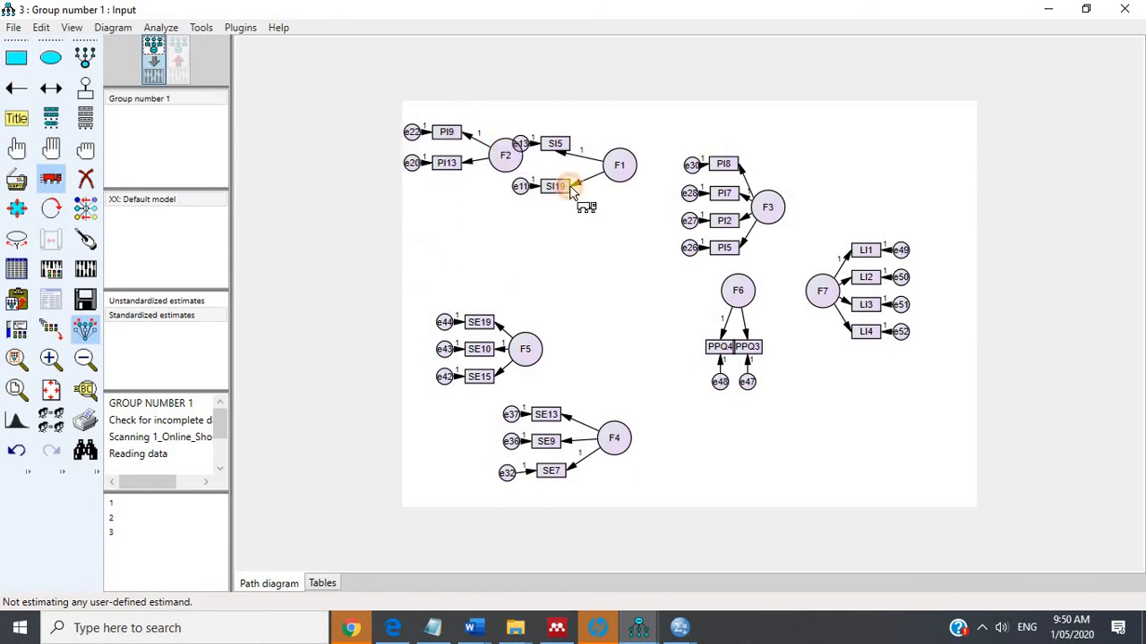
left_click_drag(621, 176, 617, 286)
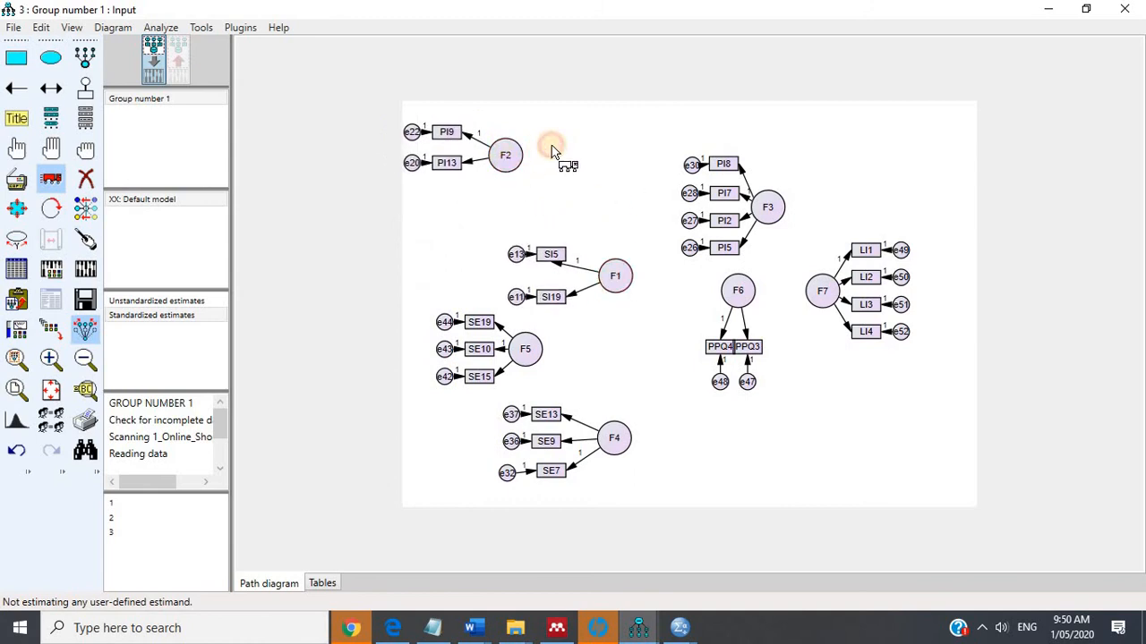
left_click_drag(509, 159, 583, 159)
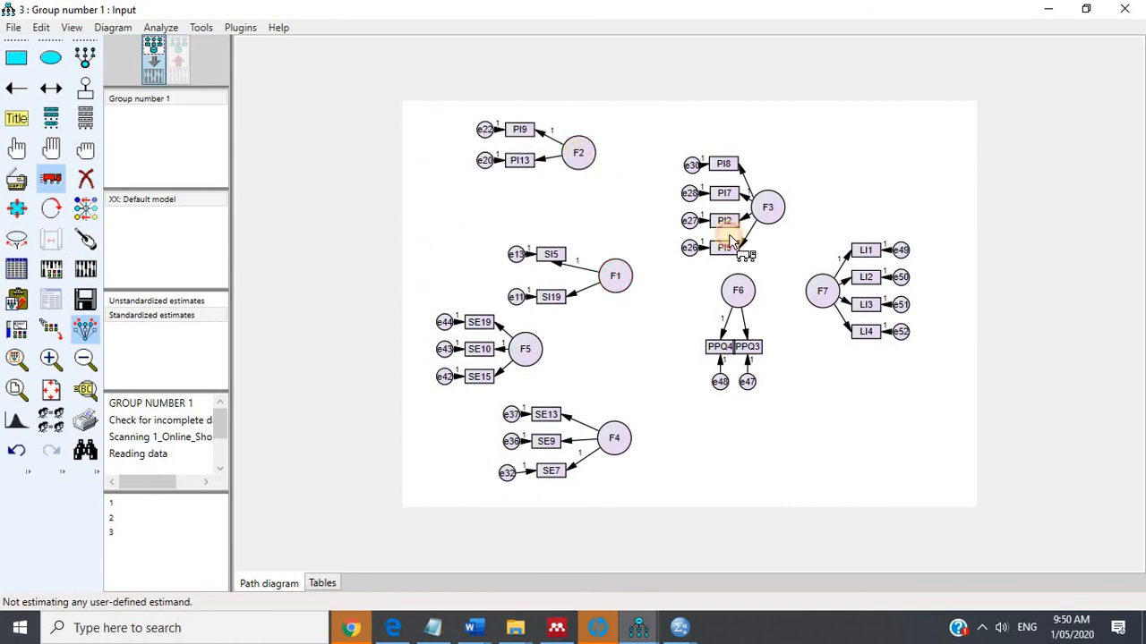
left_click_drag(731, 240, 540, 262)
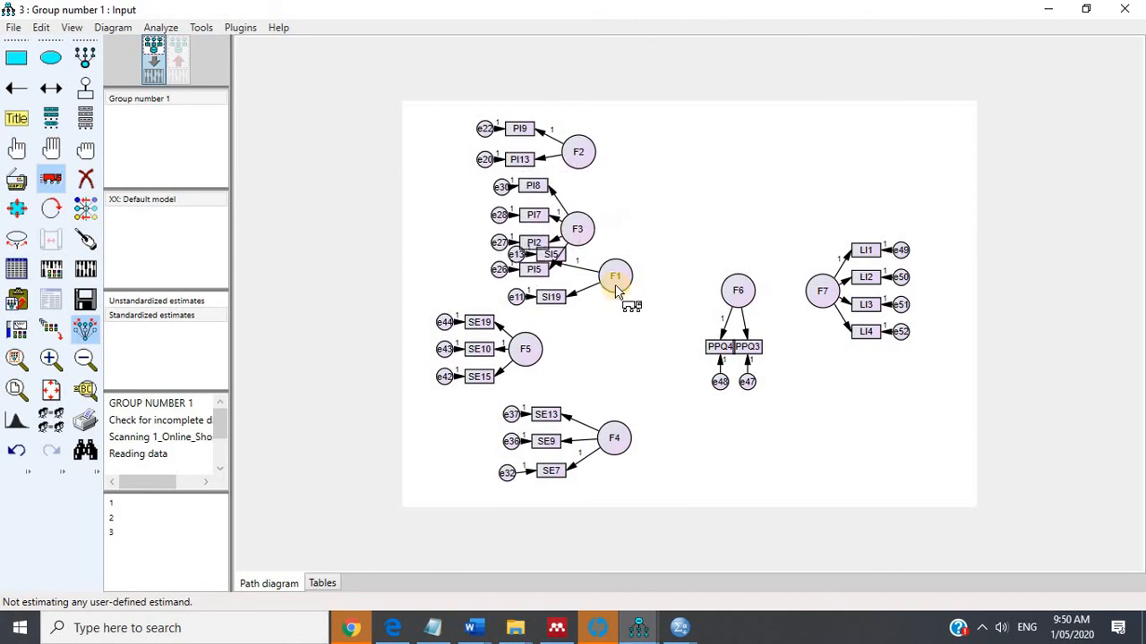
left_click_drag(617, 291, 597, 327)
left_click_drag(535, 369, 614, 394)
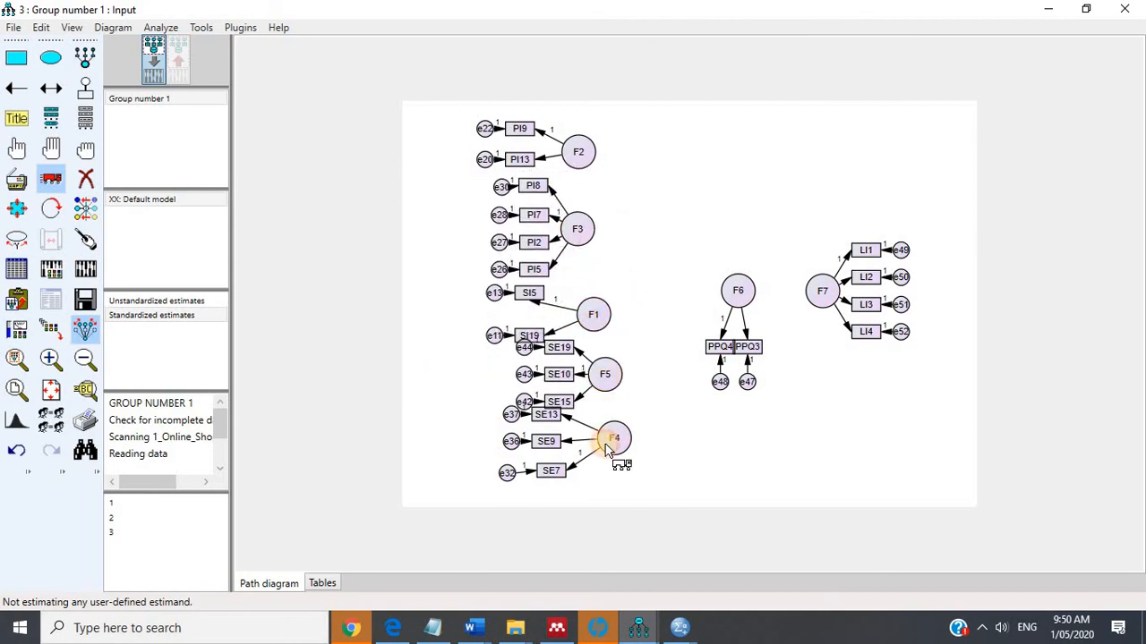
left_click_drag(609, 452, 571, 485)
left_click_drag(602, 374, 548, 395)
left_click_drag(612, 314, 647, 322)
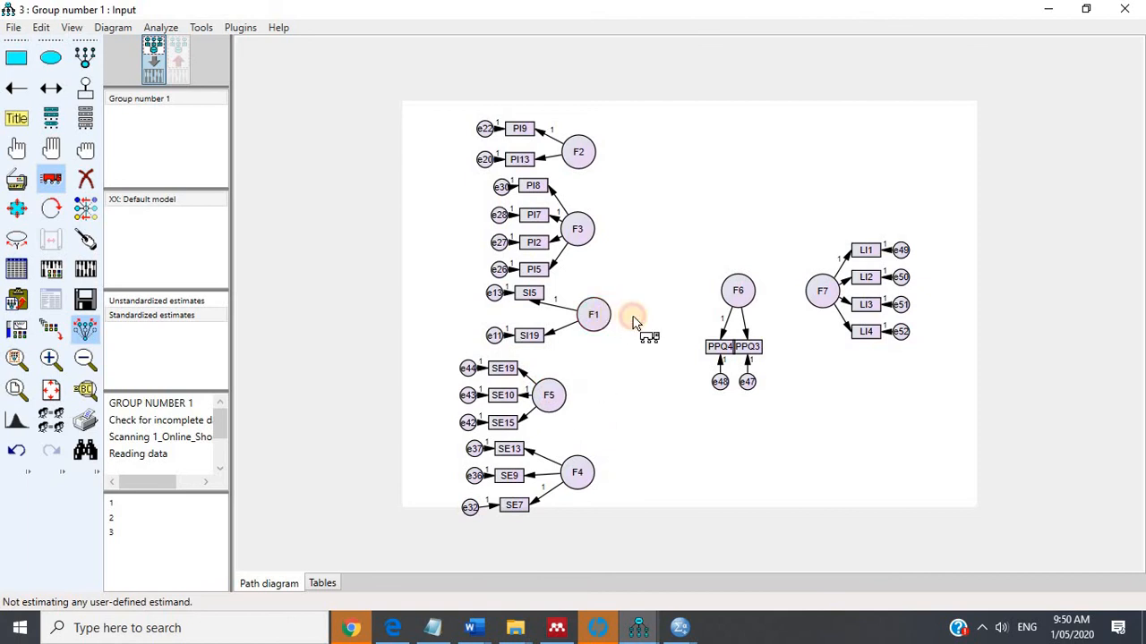
Draw two new latent variables, one to the right of F2 and F3 and one between F5 and F4 on their right.
left_click(86, 58)
left_click_drag(631, 177, 664, 209)
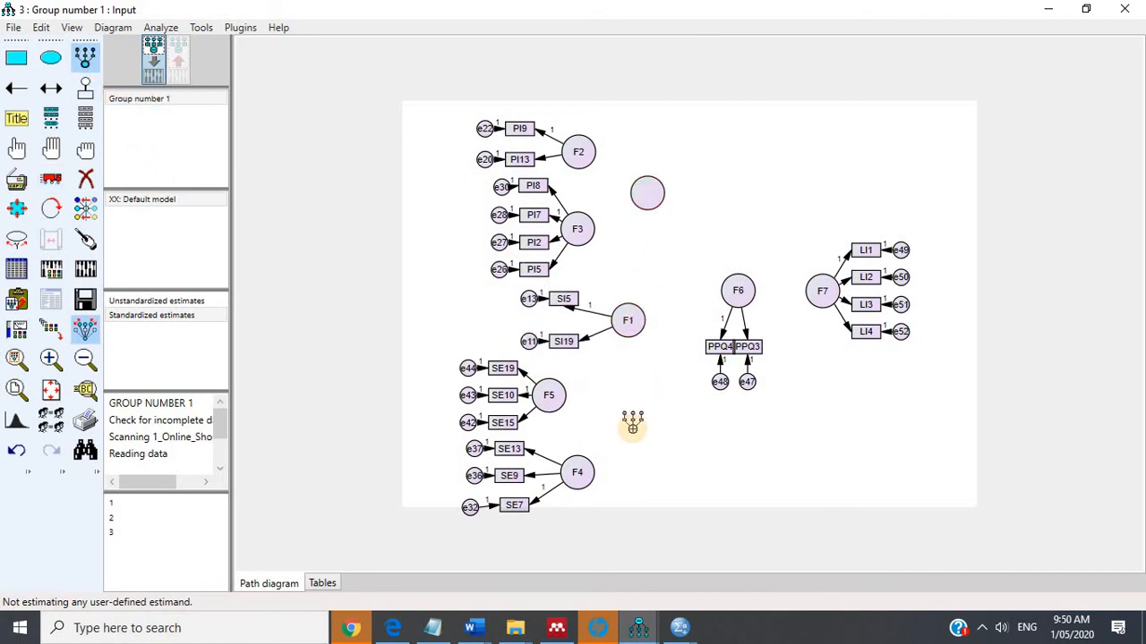
left_click_drag(615, 411, 649, 445)
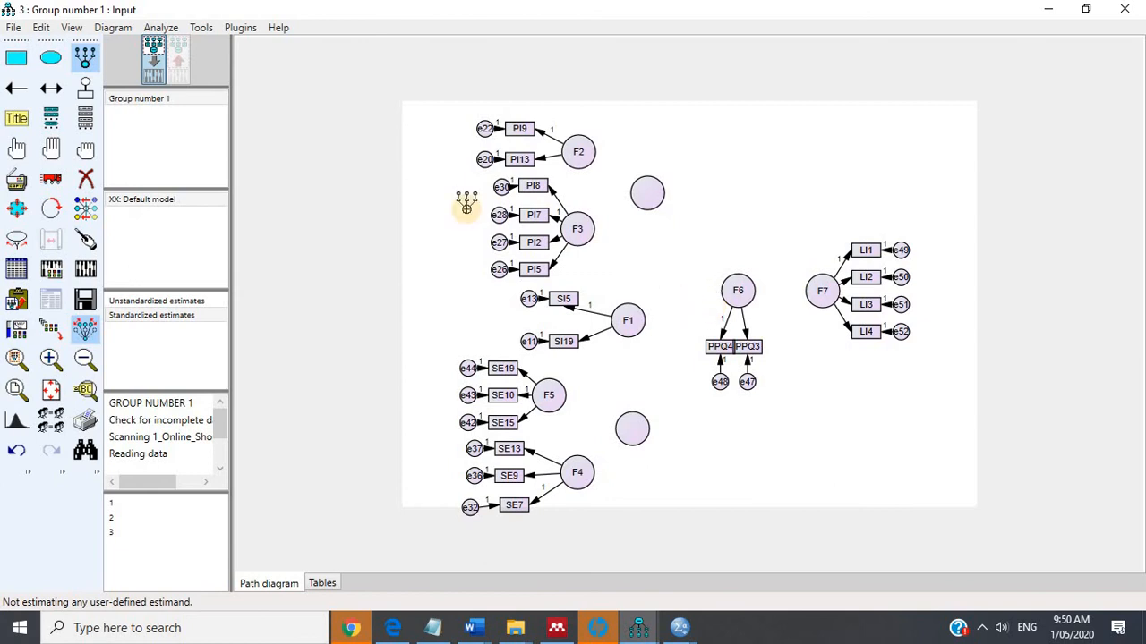
Draw paths from the upper new latent to F2, F3 and F6, F1 to F6, F6 to F7, and the lower latent to F5 and F4.
left_click(16, 88)
left_click_drag(647, 193, 579, 153)
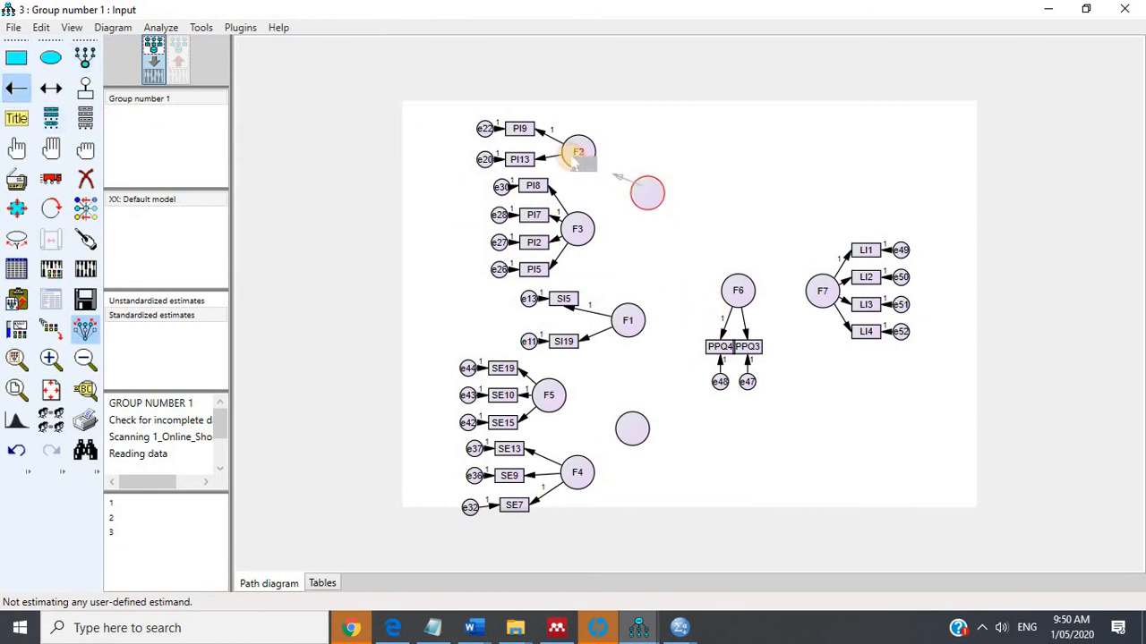
left_click_drag(647, 192, 576, 227)
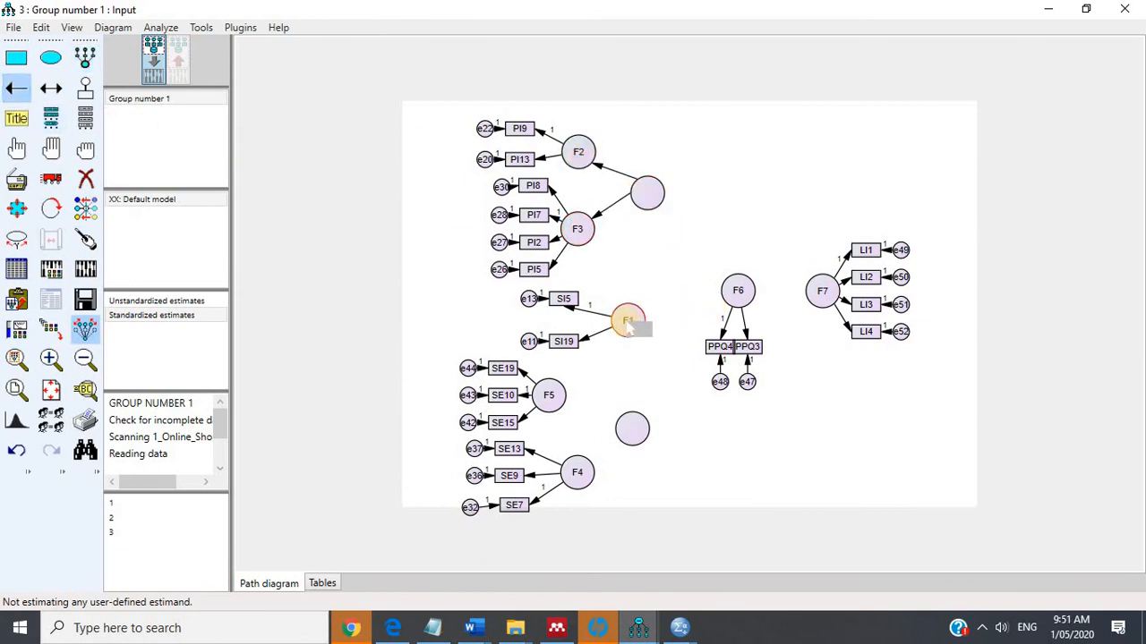
left_click_drag(627, 320, 736, 292)
mouse_move(653, 199)
left_mouse_down()
mouse_move(736, 289)
mouse_move(818, 289)
mouse_move(593, 394)
left_mouse_up()
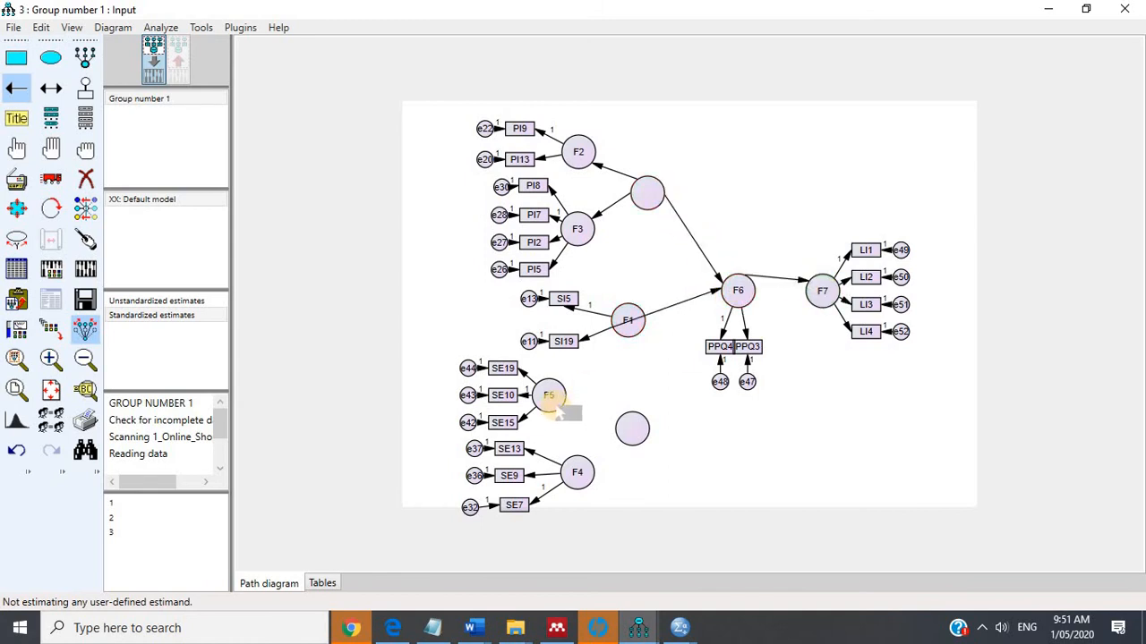
left_click_drag(632, 428, 548, 397)
left_click_drag(626, 436, 578, 479)
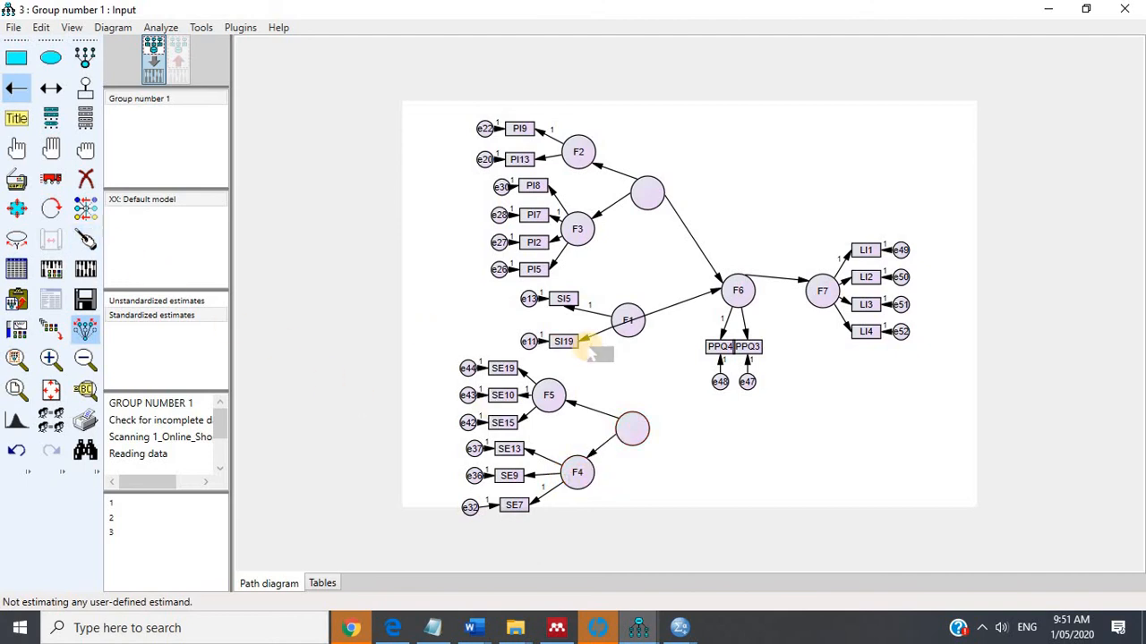
Touch up the arrow attachments at F7, F2, F3, F5 and F4.
left_click(85, 239)
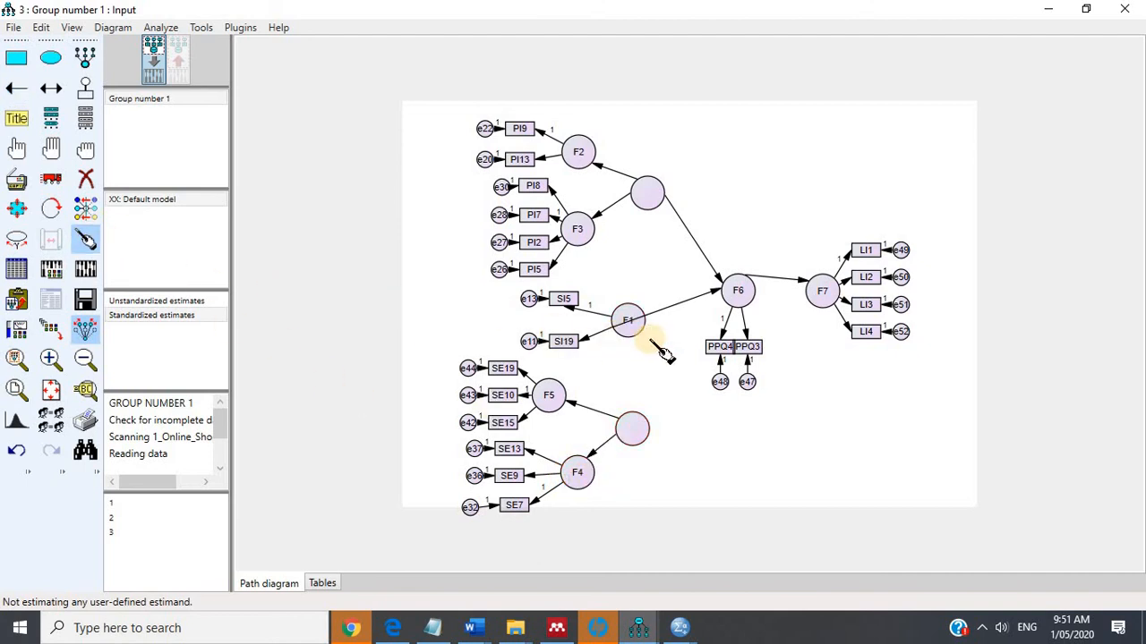
left_click(833, 297)
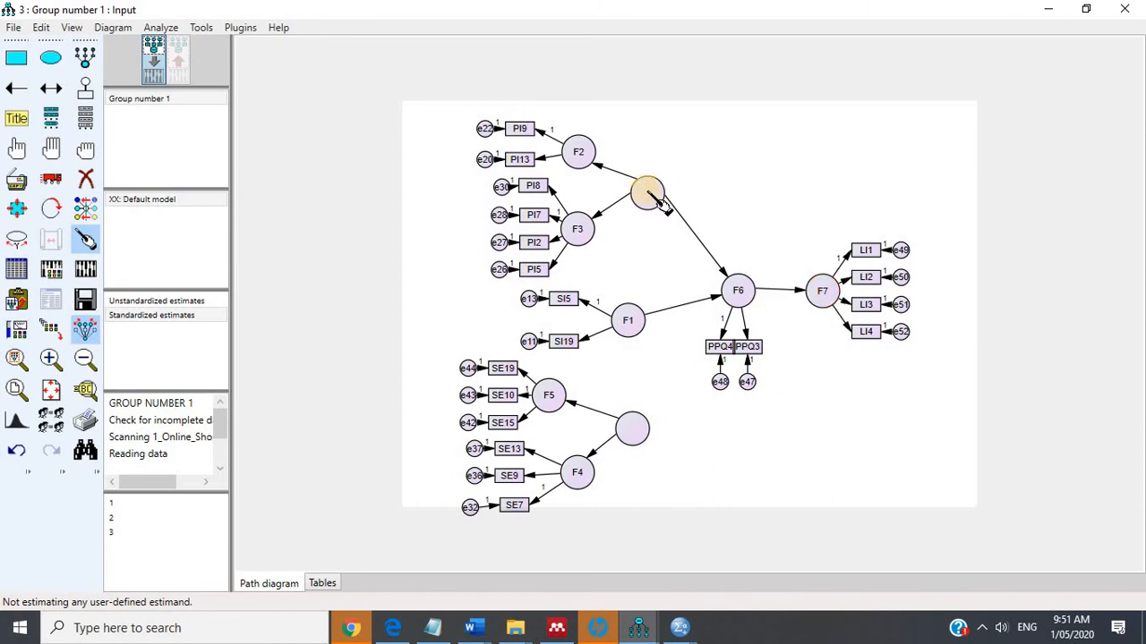
left_click(575, 146)
left_click(577, 224)
left_click(547, 393)
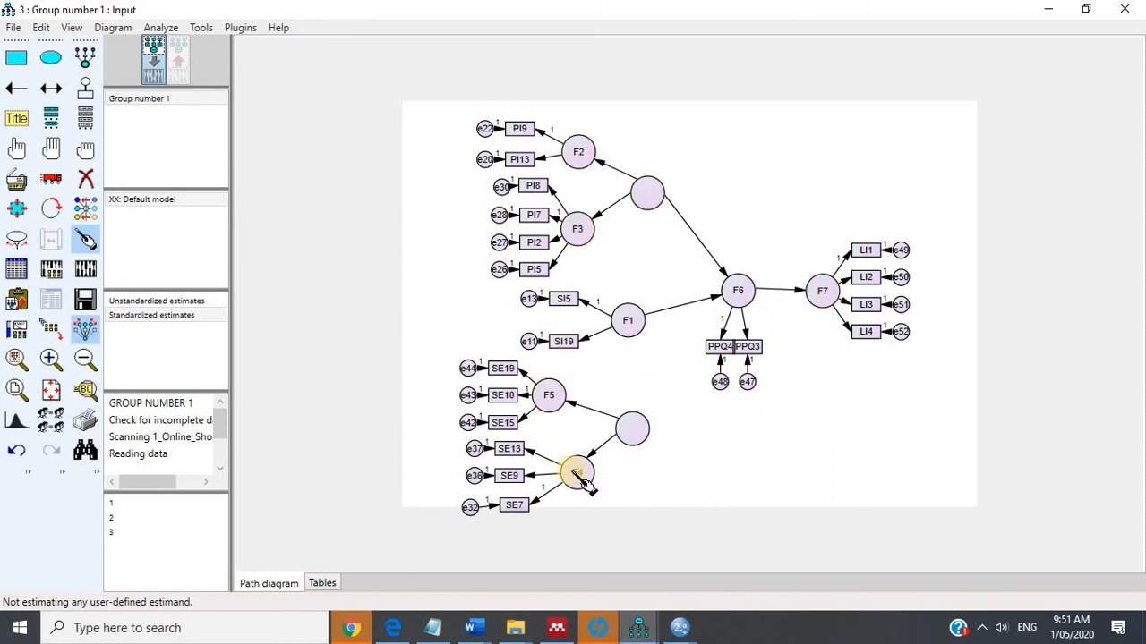
left_click(576, 471)
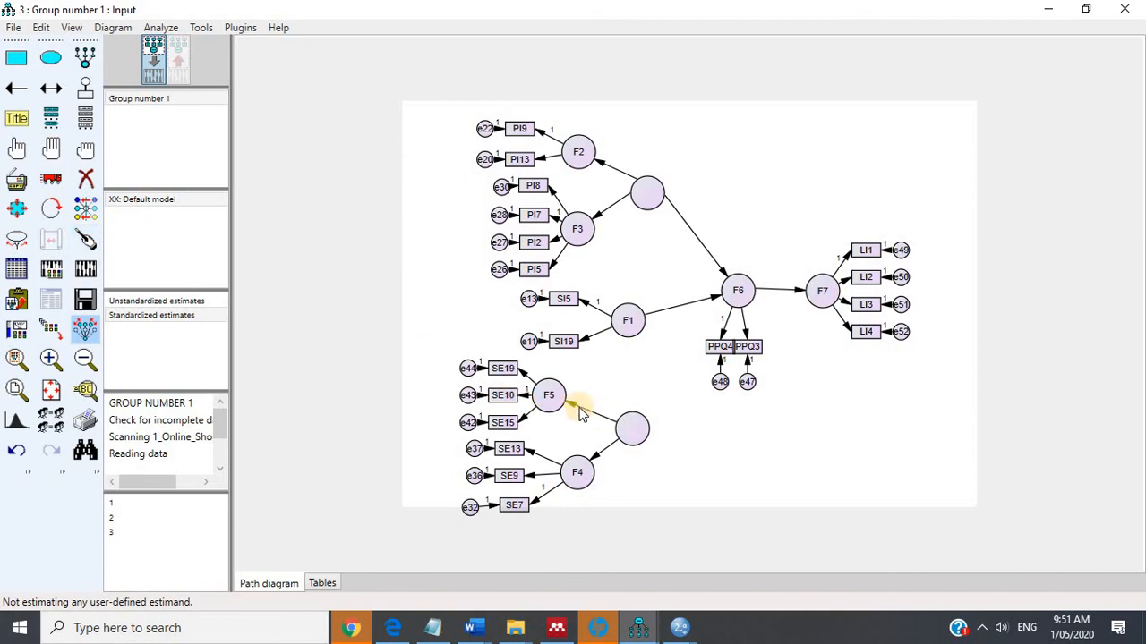
Fix the regression weights of the second-order paths to F5 and F3 at 1.
double_click(574, 408)
type("1")
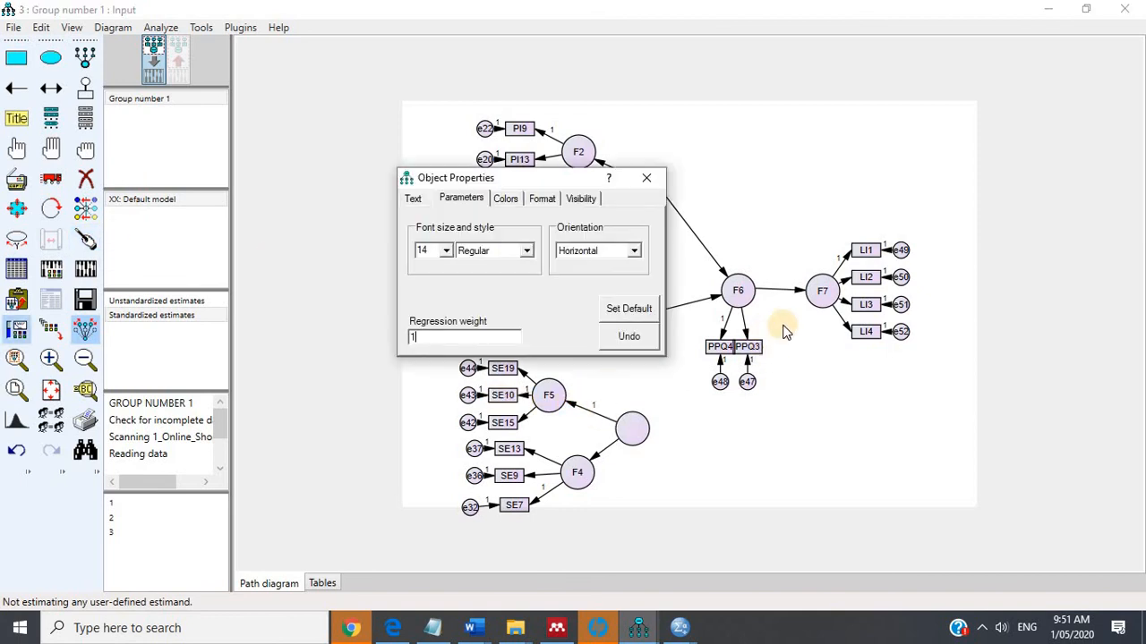
left_click_drag(416, 179, 918, 128)
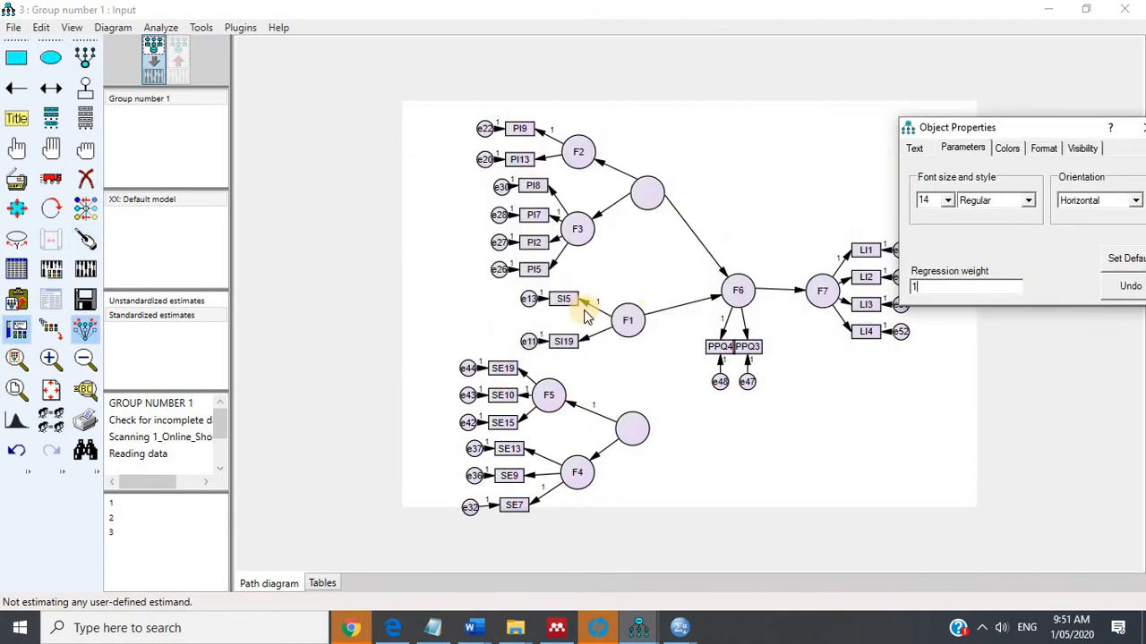
left_click(599, 218)
type("1")
Name the upper latent Price image, F1 Self image, the lower latent Store image, F6 Perceived product quality and F7 Loyalty intention.
left_click(647, 199)
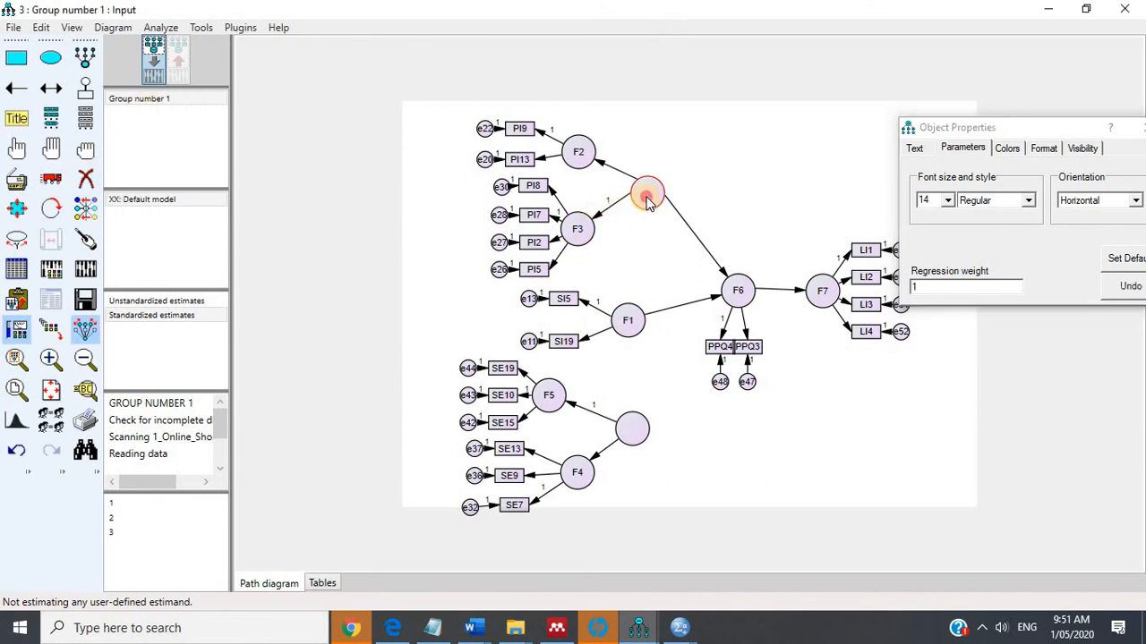
left_click(915, 148)
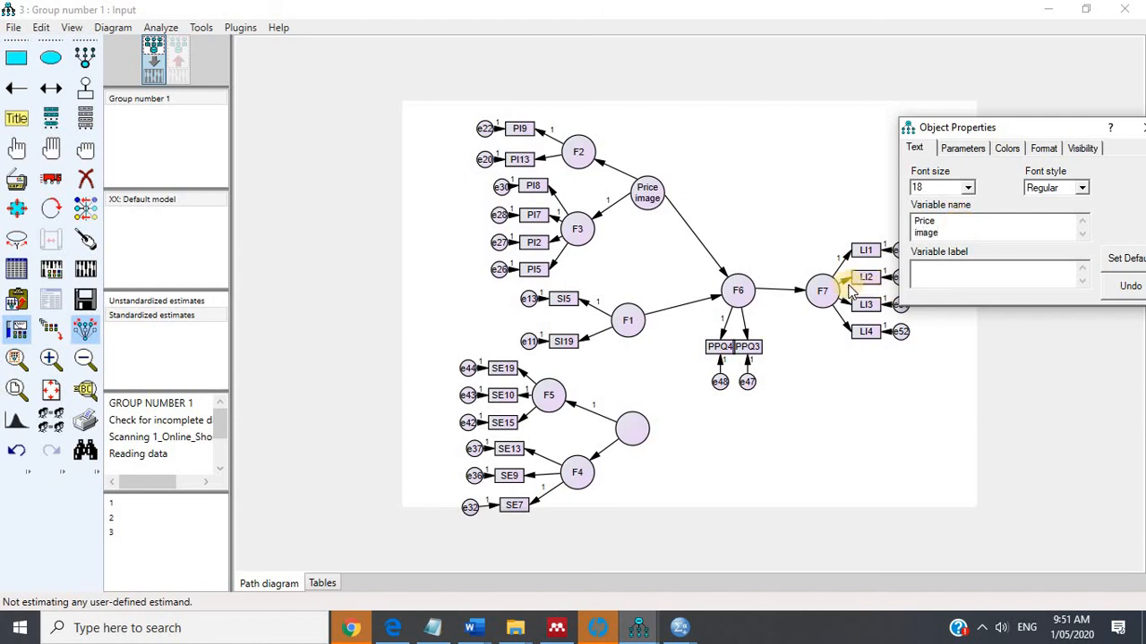
left_click(629, 322)
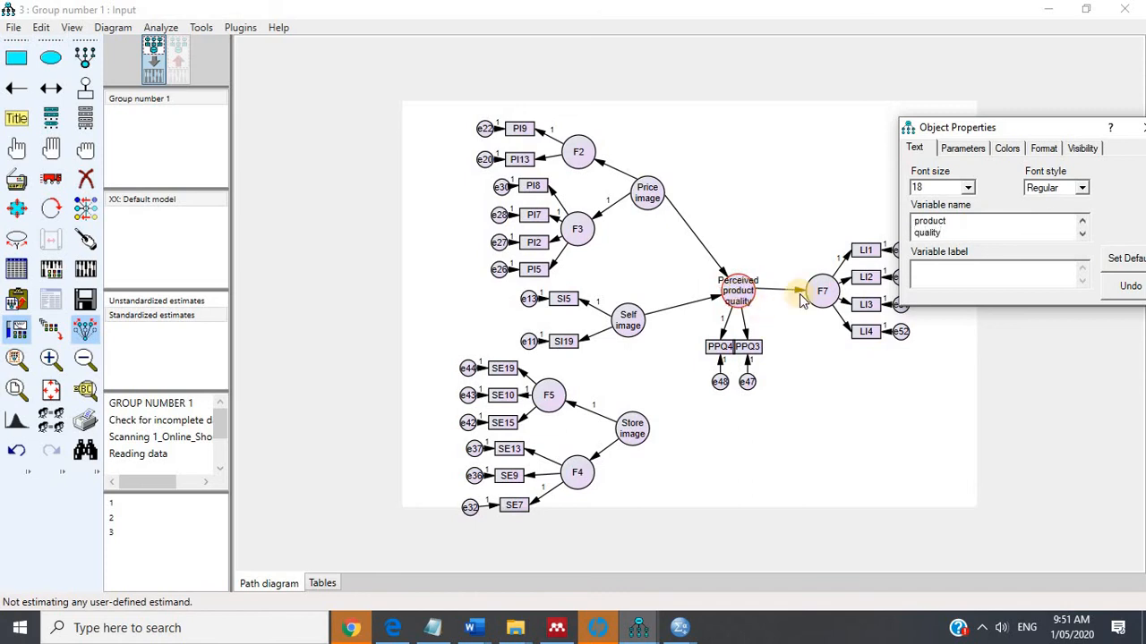
left_click(830, 299)
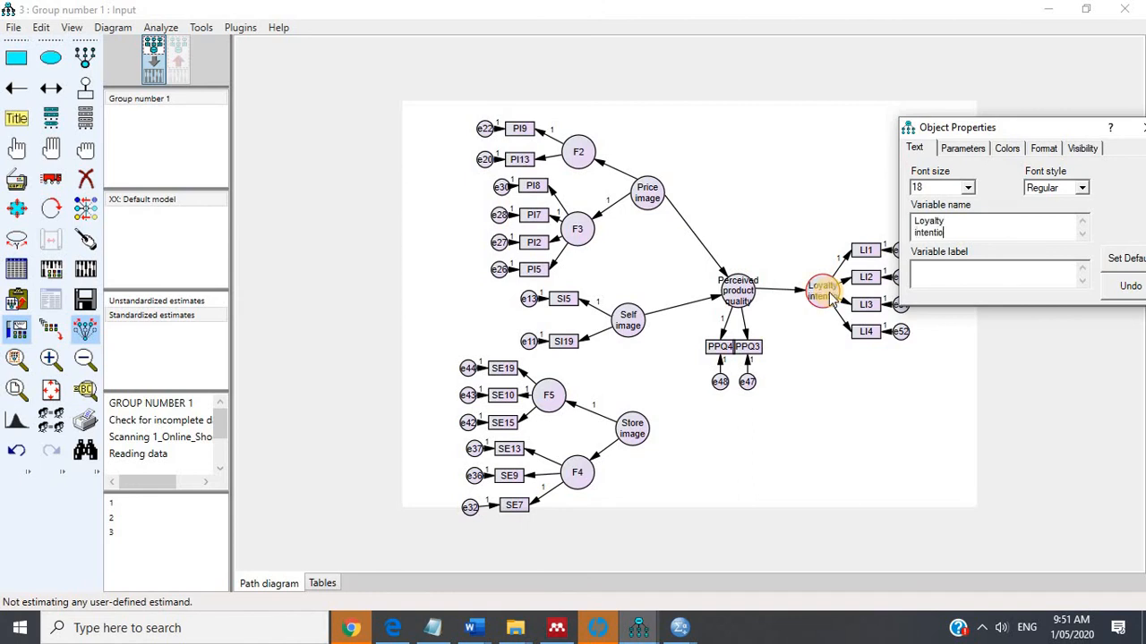
left_click_drag(1079, 138, 1005, 192)
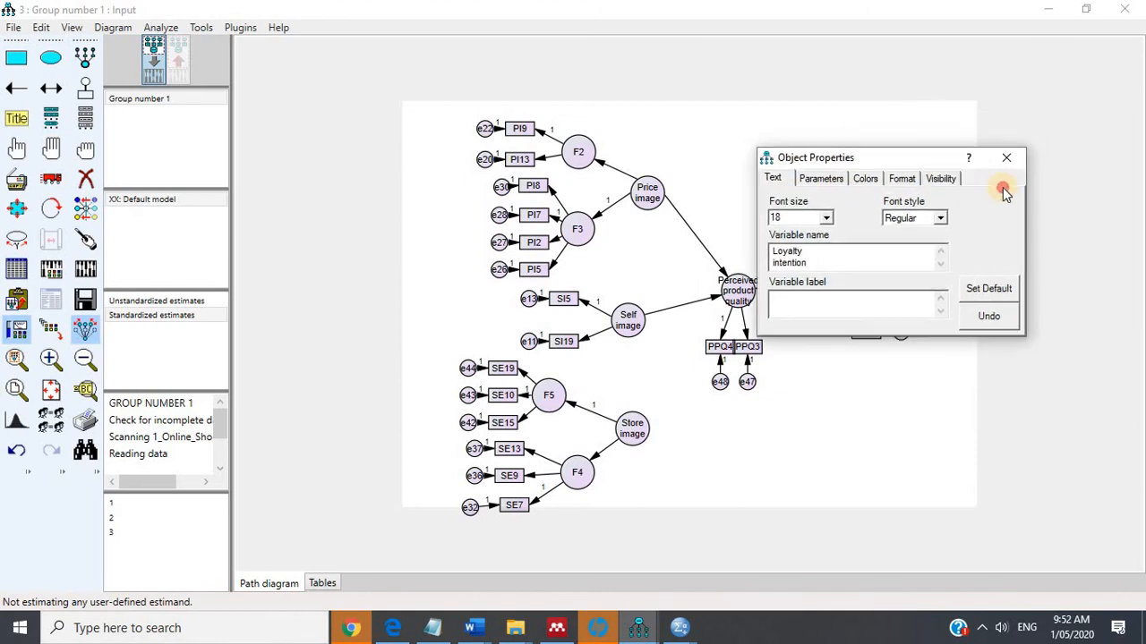
left_click(1012, 158)
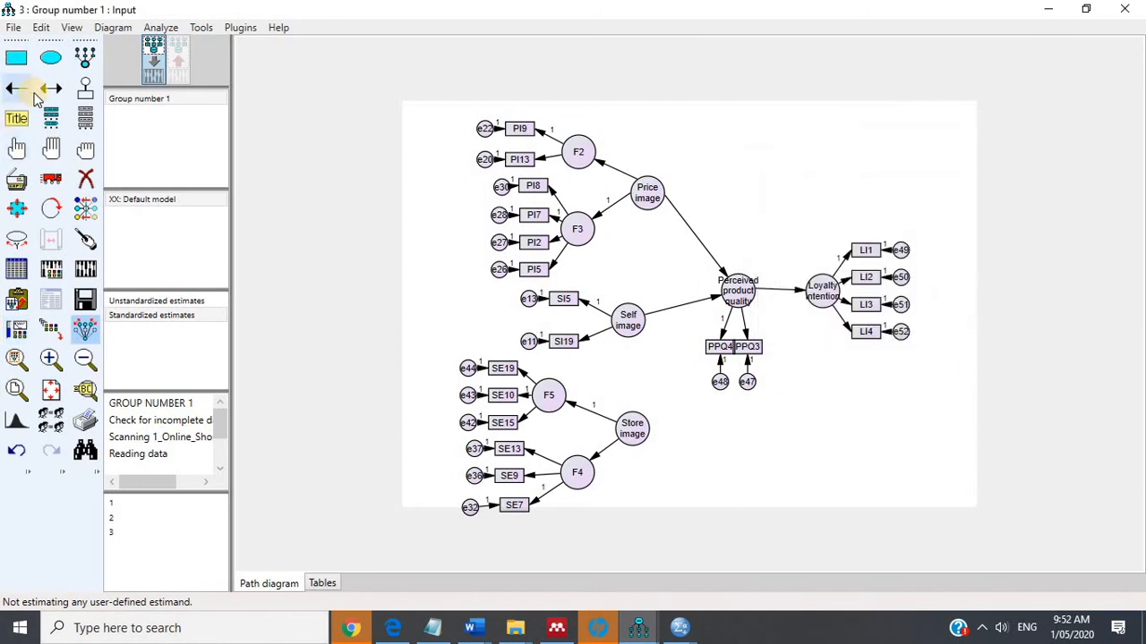
Add a path from Store image to Perceived product quality, and covariances between each pair of Price image, Self image and Store image.
left_click(22, 90)
mouse_move(629, 430)
left_mouse_down()
mouse_move(716, 302)
mouse_move(711, 264)
mouse_move(724, 280)
left_mouse_up()
left_click(50, 88)
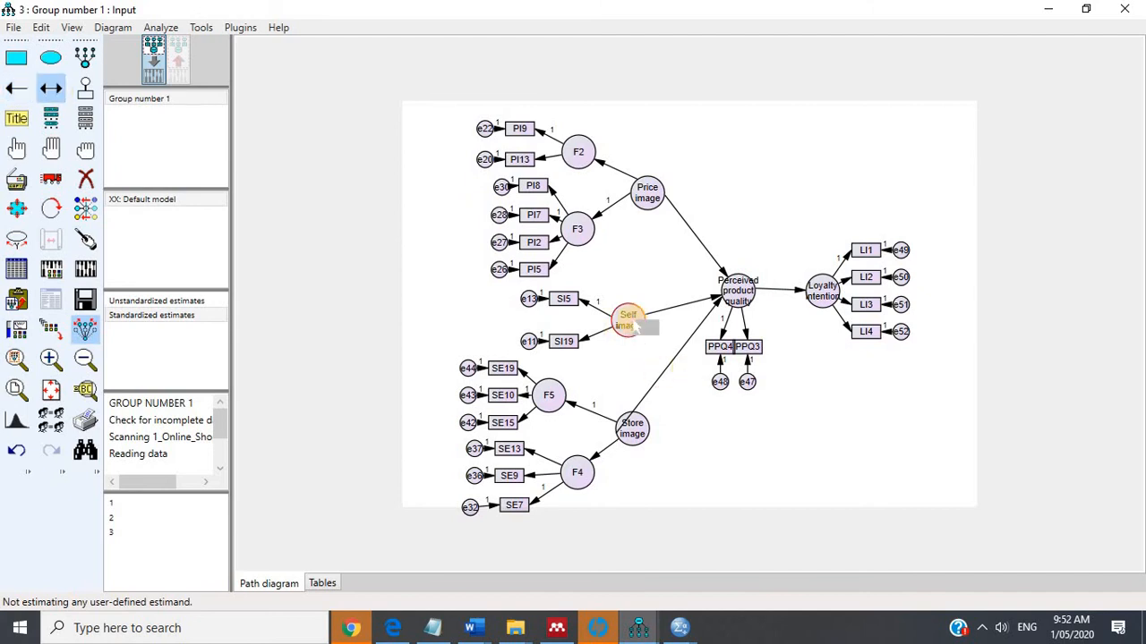
left_click_drag(629, 322, 648, 193)
left_click_drag(635, 421, 626, 319)
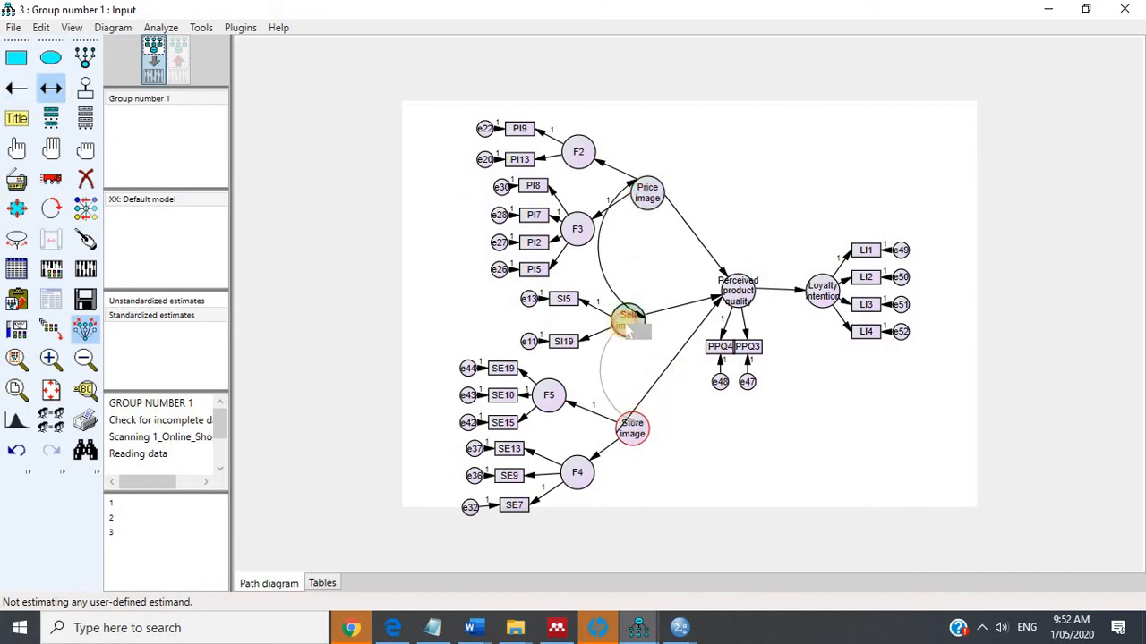
left_click_drag(637, 424, 644, 192)
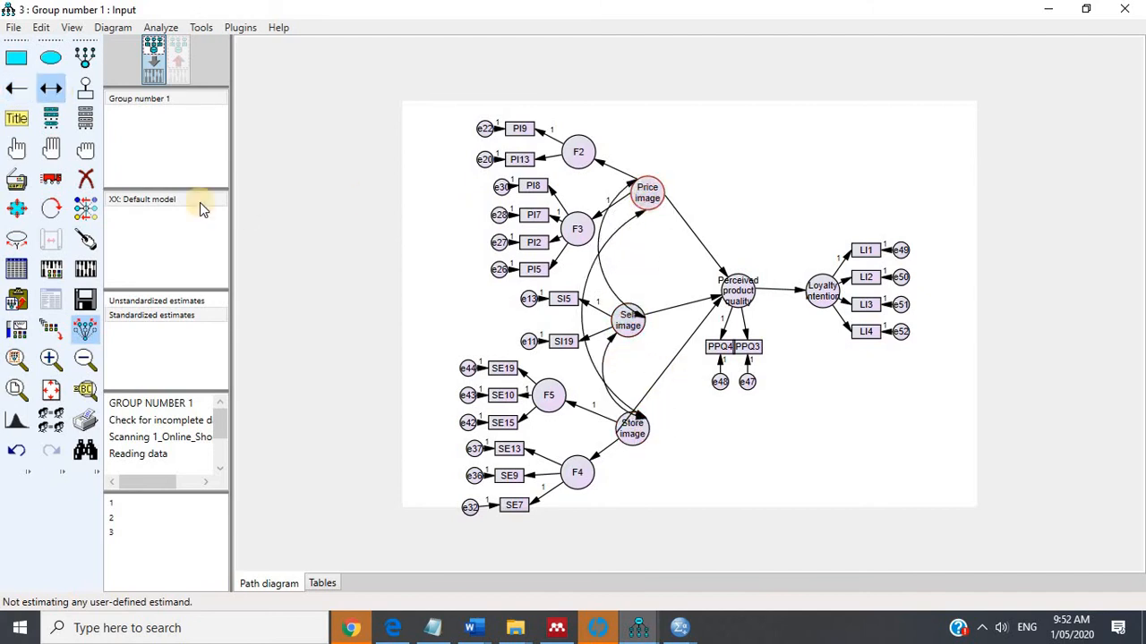
Touch up the arrows around Price image, Self image, Store image, Perceived product quality and Loyalty intention.
left_click(85, 239)
left_click(643, 208)
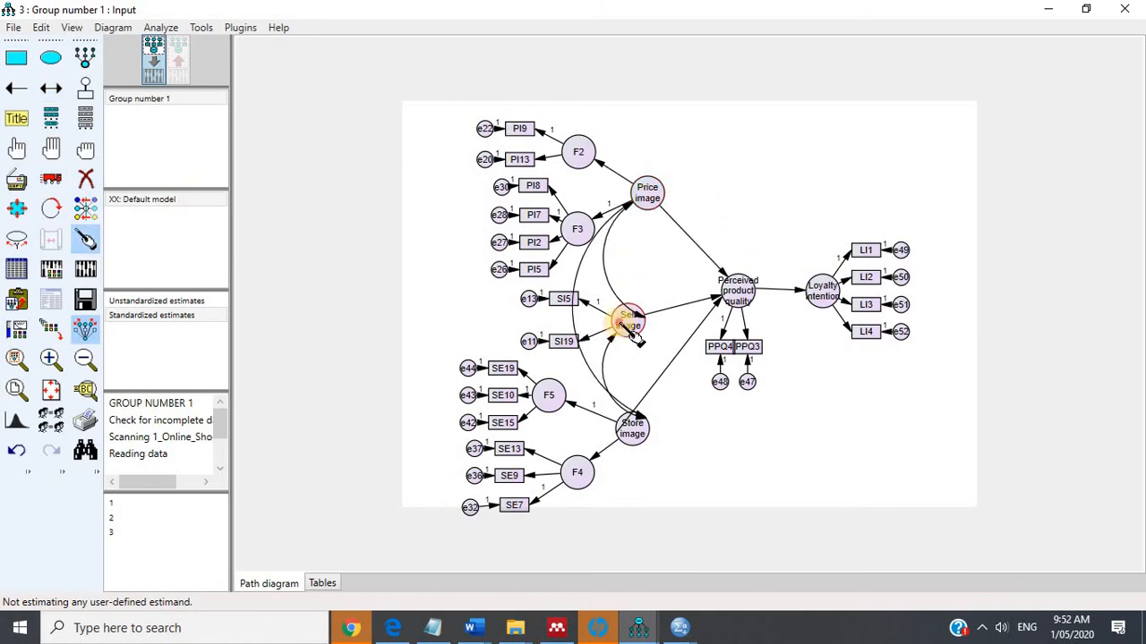
left_click(633, 429)
left_click(737, 291)
left_click(822, 291)
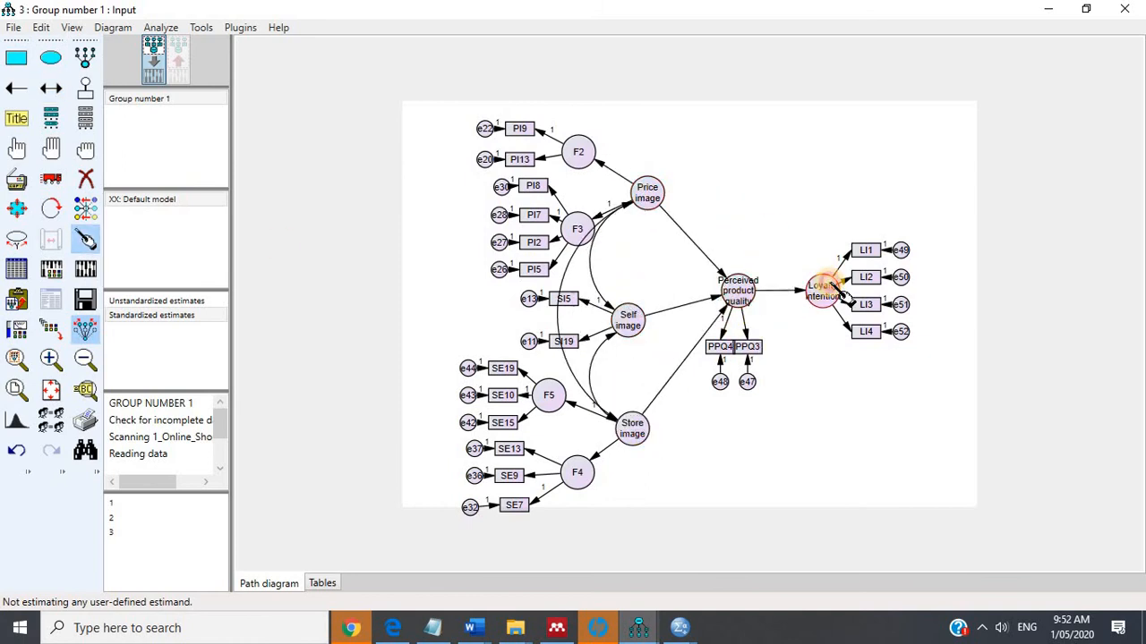
Add residual variables above Loyalty intention, Perceived product quality, F2 and F3.
left_click(85, 87)
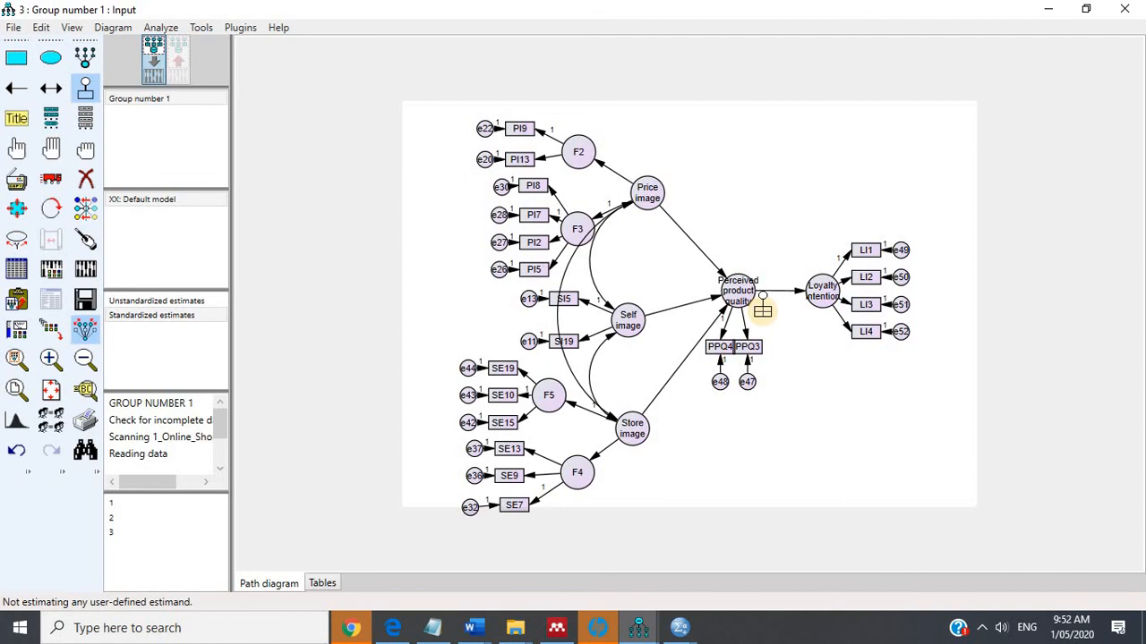
left_click(820, 284)
left_click(750, 279)
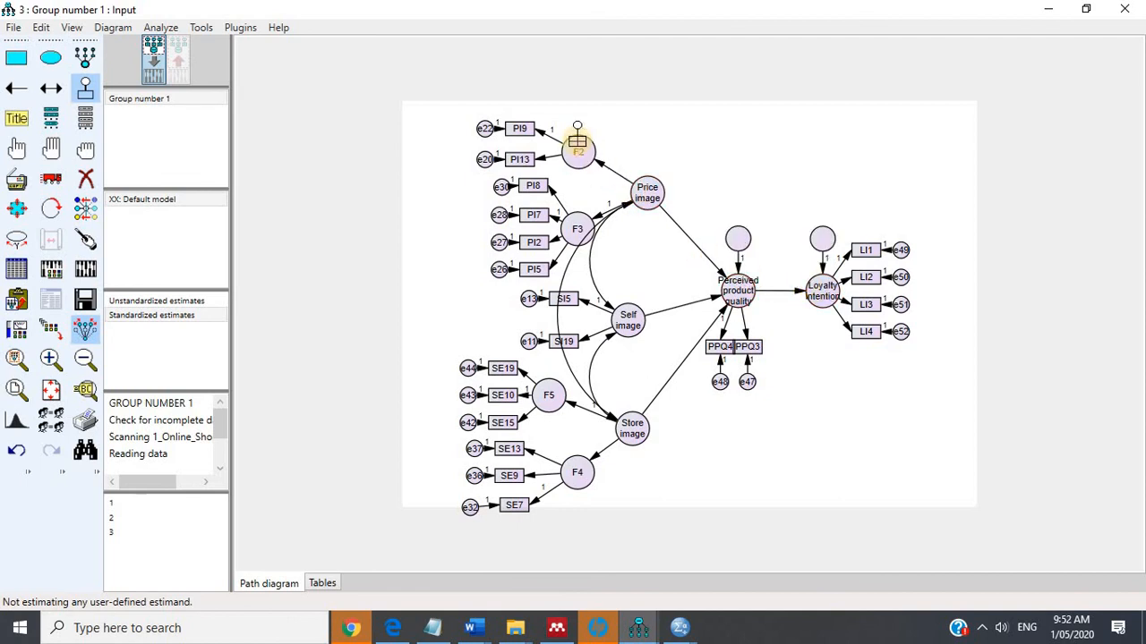
left_click(578, 148)
left_click(581, 218)
Add residuals at F5's upper right and F4's right side, and automatically name all unnamed unobserved variables.
left_click(549, 381)
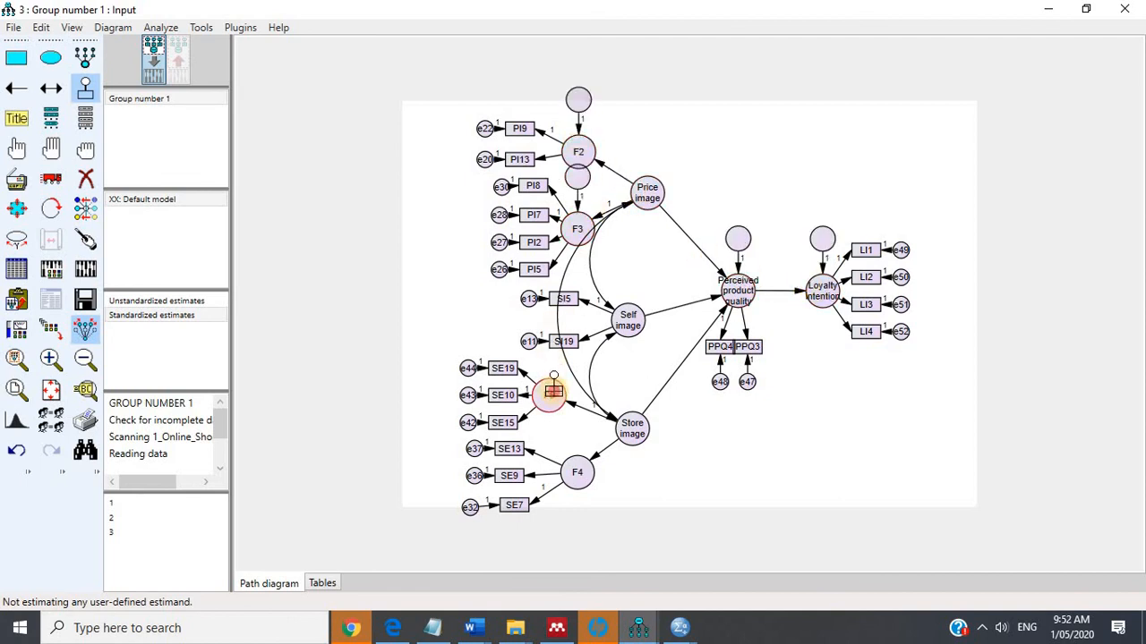
left_click(550, 390)
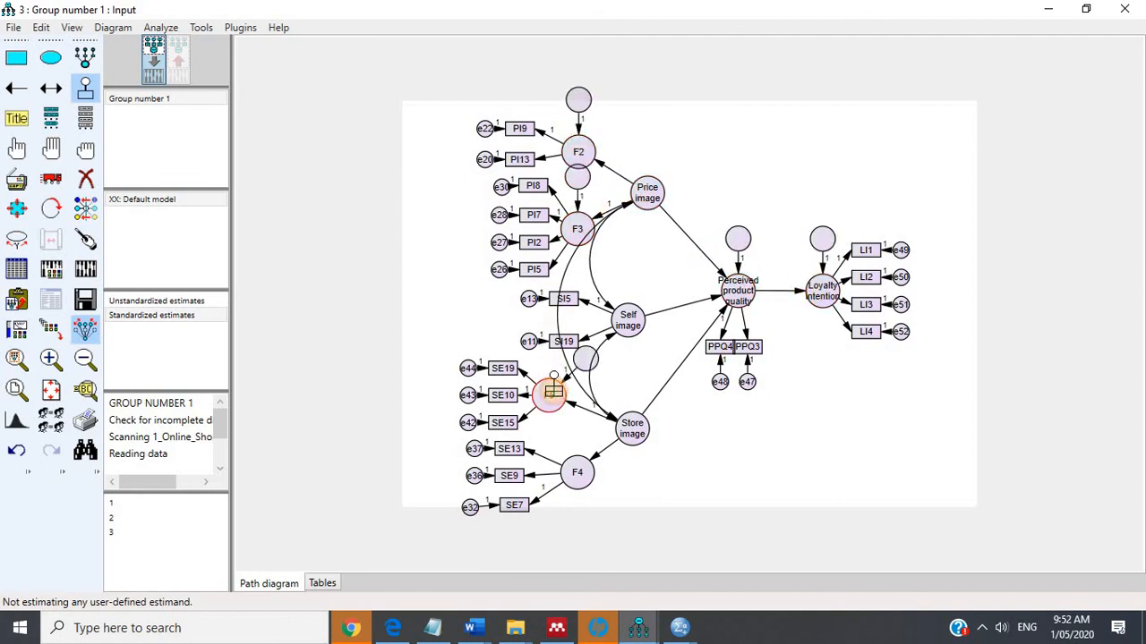
left_click(582, 447)
left_click(582, 447)
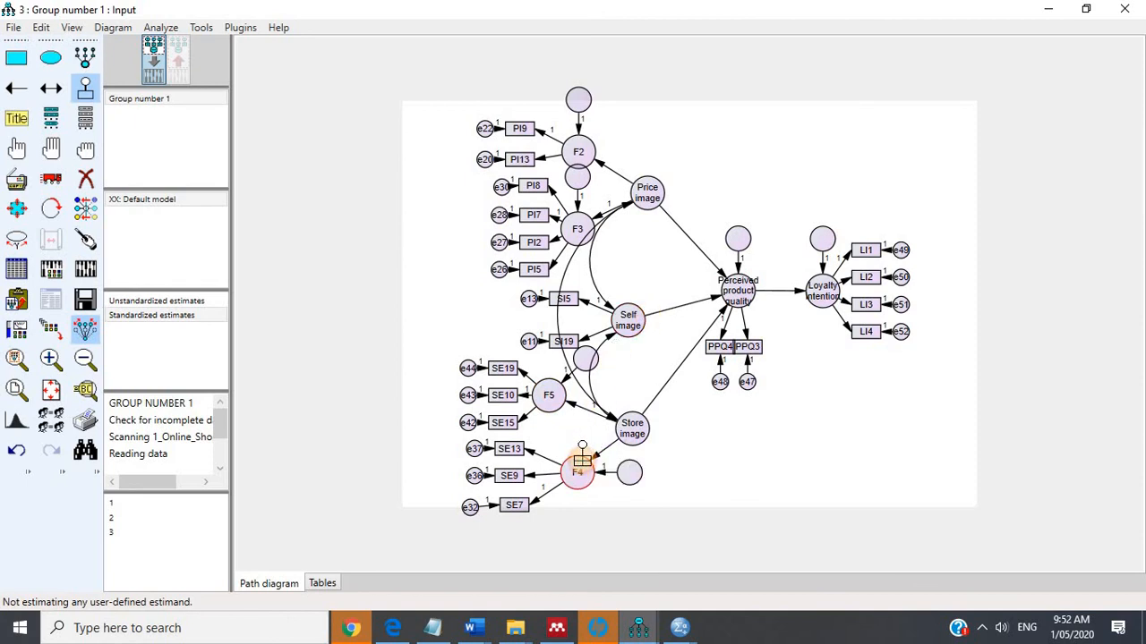
left_click(234, 28)
left_click(289, 131)
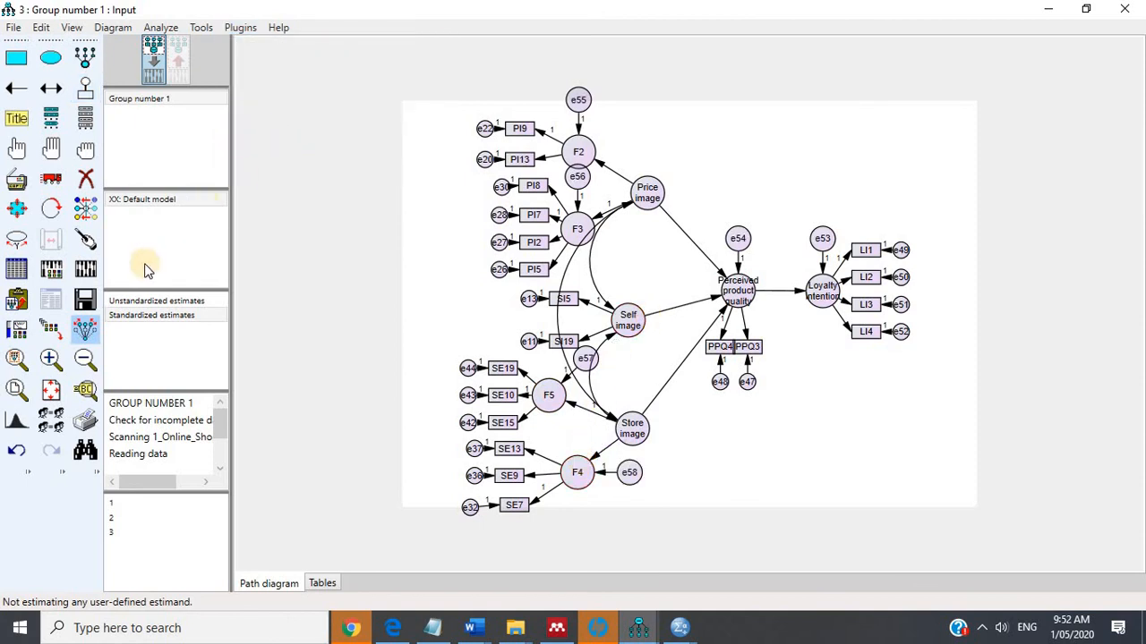
Save the structural model as a separate file named 4.
left_click(82, 268)
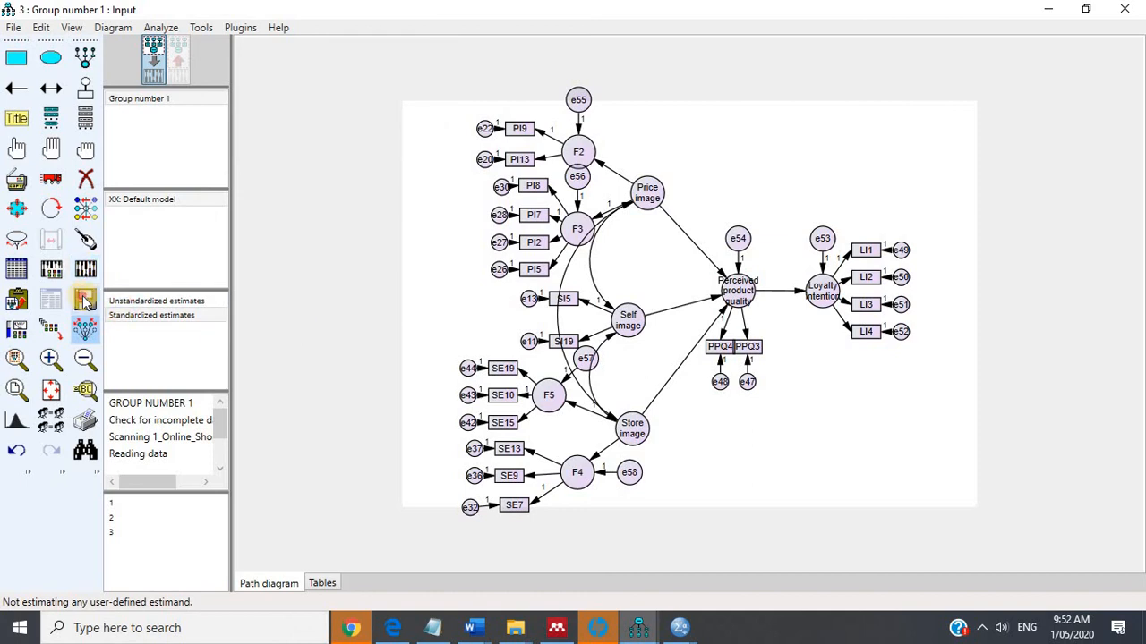
left_click(87, 303)
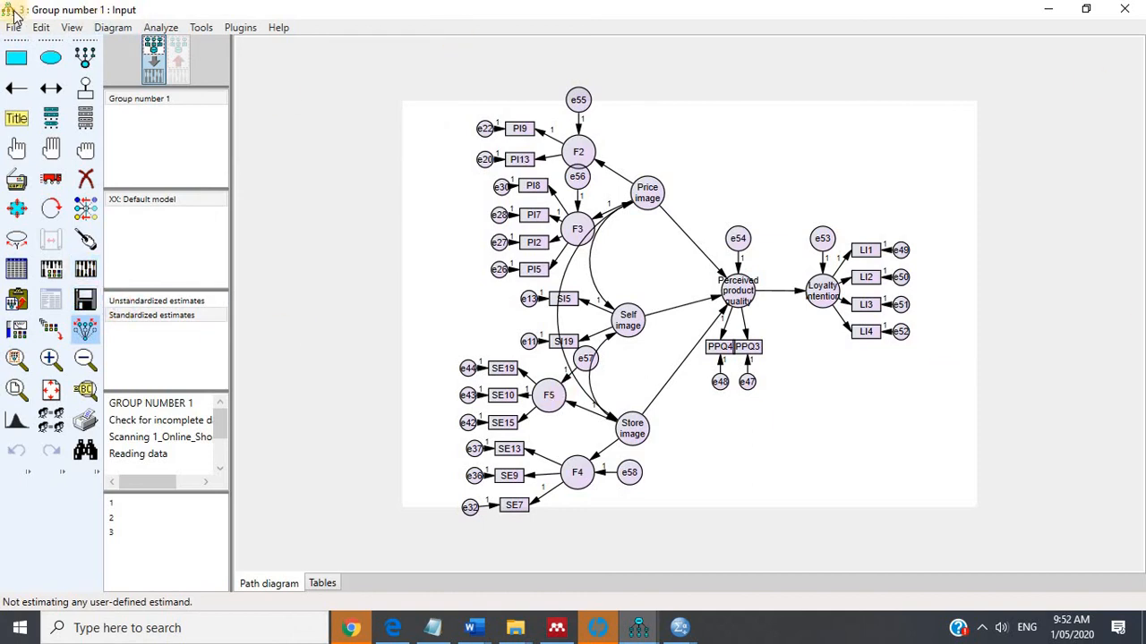
left_click(14, 28)
left_click(62, 137)
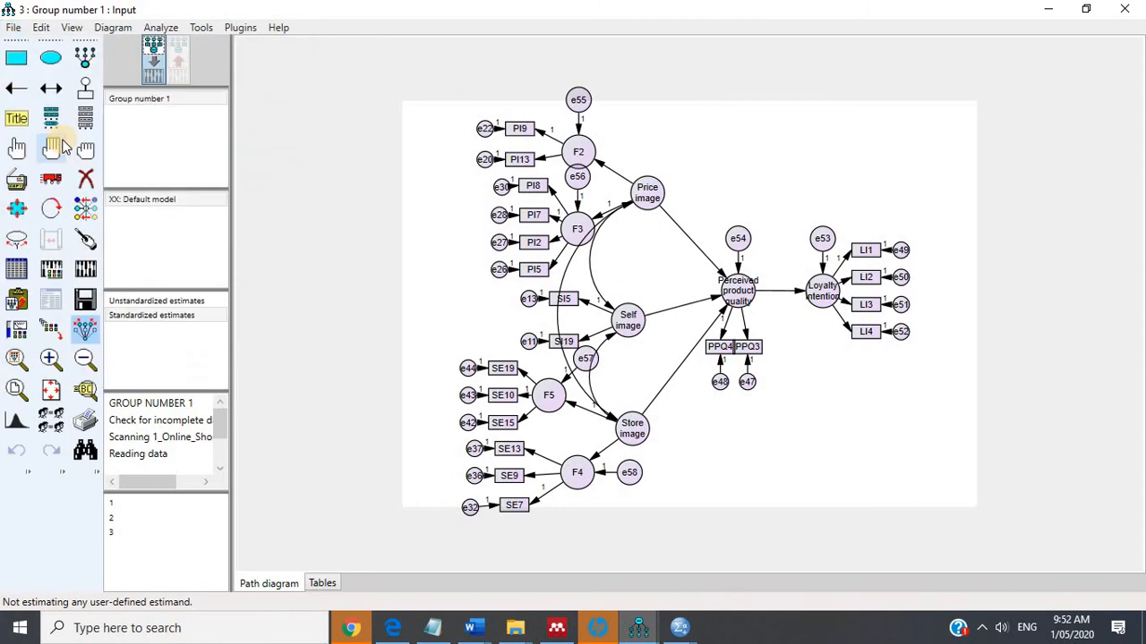
type("4")
left_click(420, 394)
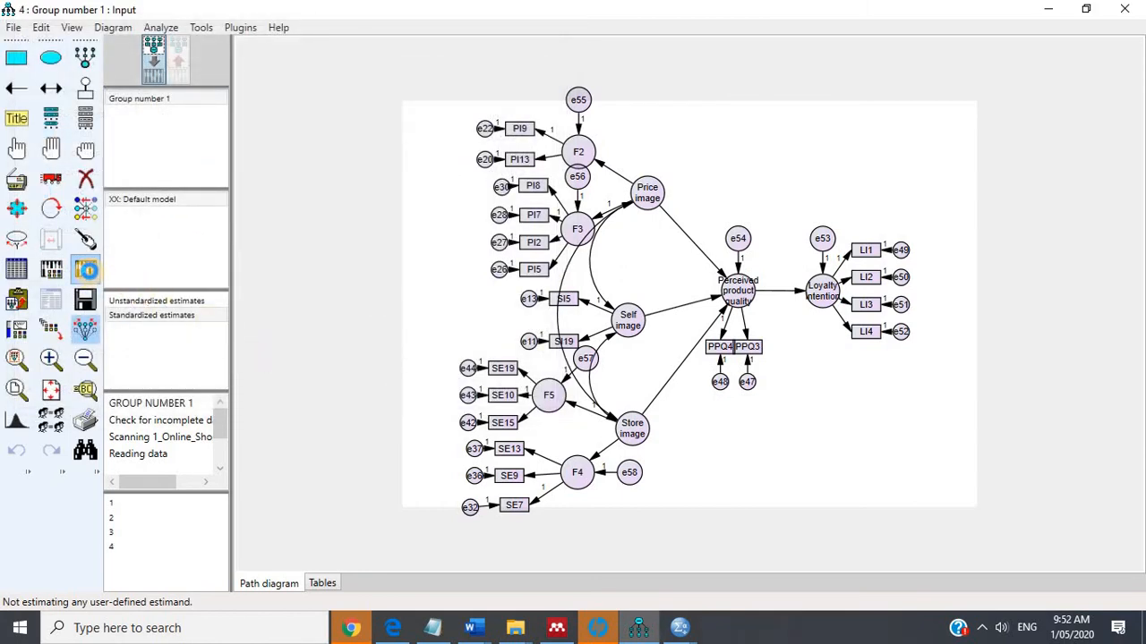
Calculate the estimates and review the model fit, then the modification indices for covariances and regression weights alongside the diagram.
left_click(85, 269)
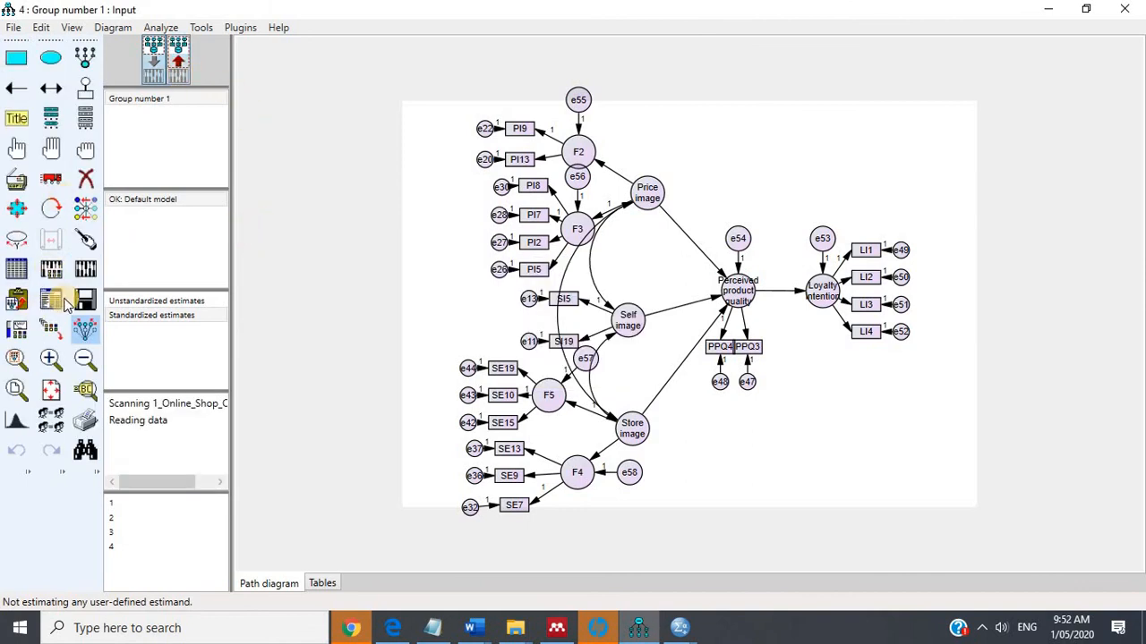
left_click(51, 299)
left_click(277, 198)
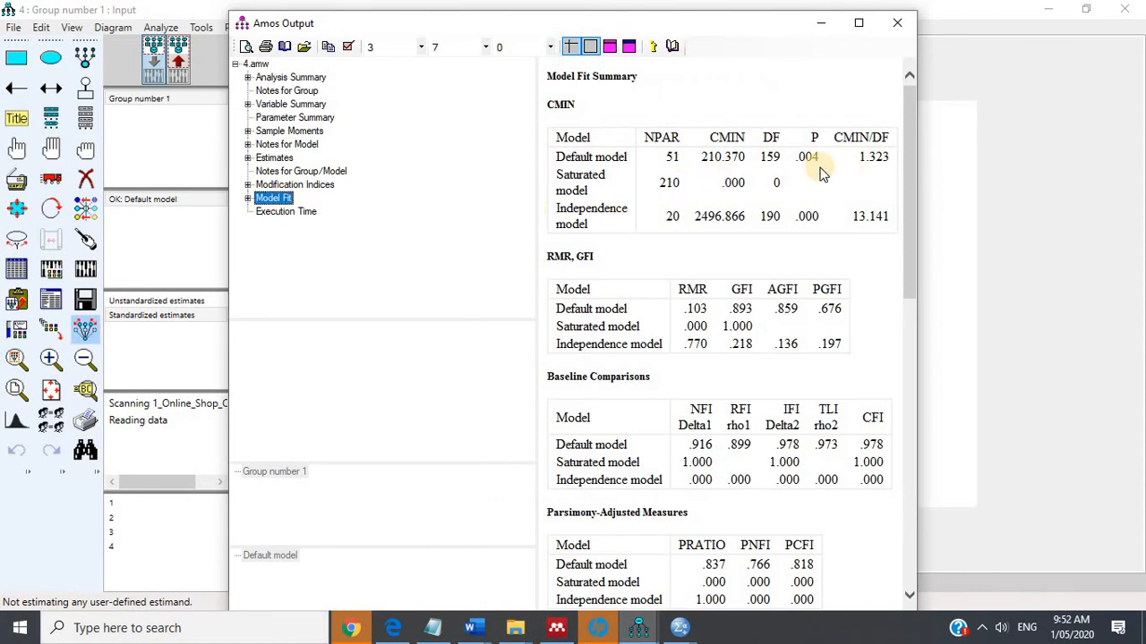
left_click(313, 185)
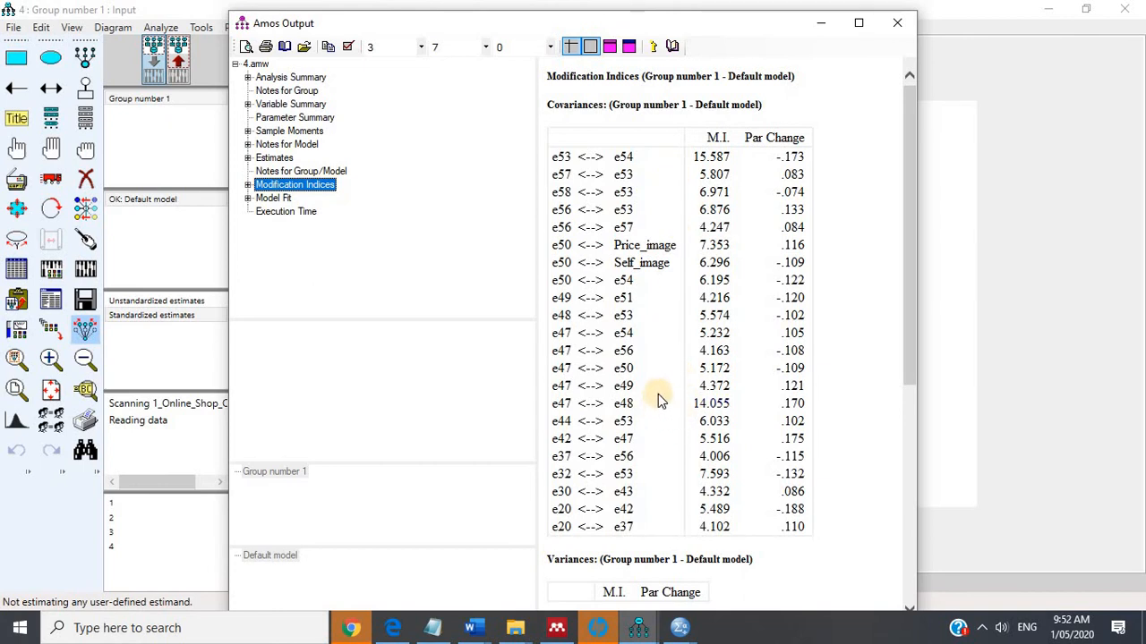
left_click_drag(707, 28, 369, 55)
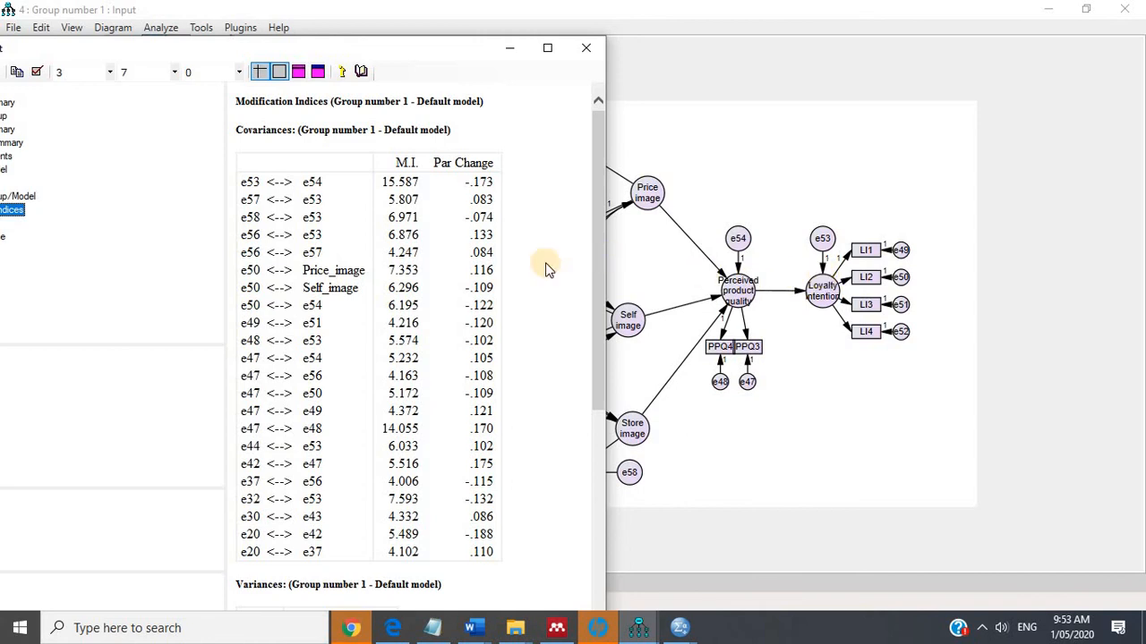
scroll(422, 340, "down", 5)
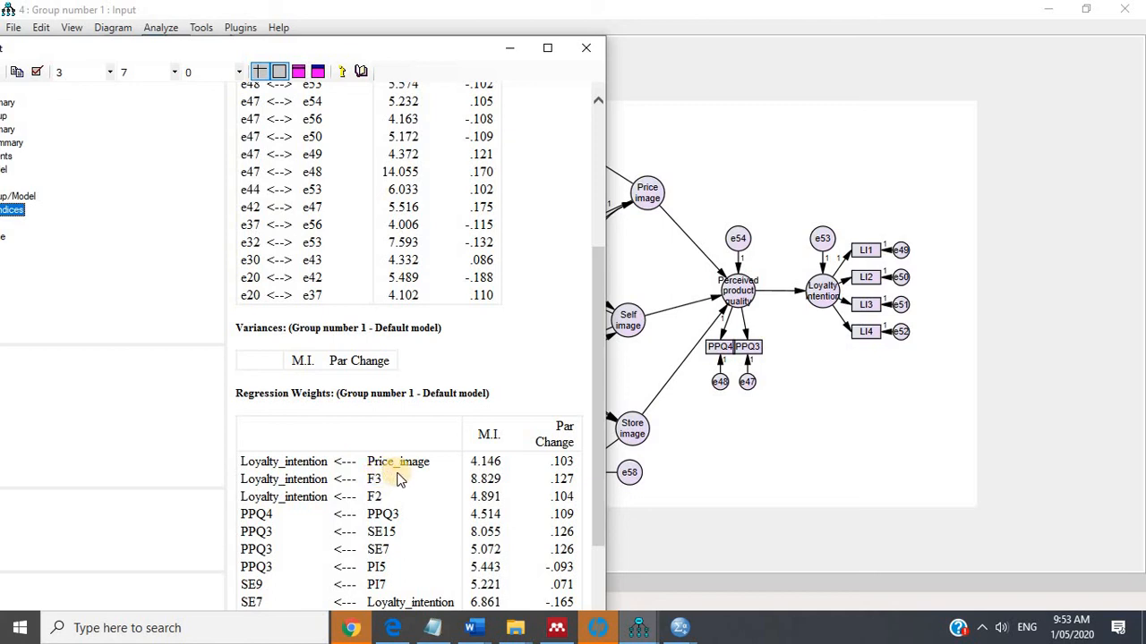
Add a path from Price image to Loyalty intention, and move residual e54 to the upper left of Perceived product quality.
left_click(736, 476)
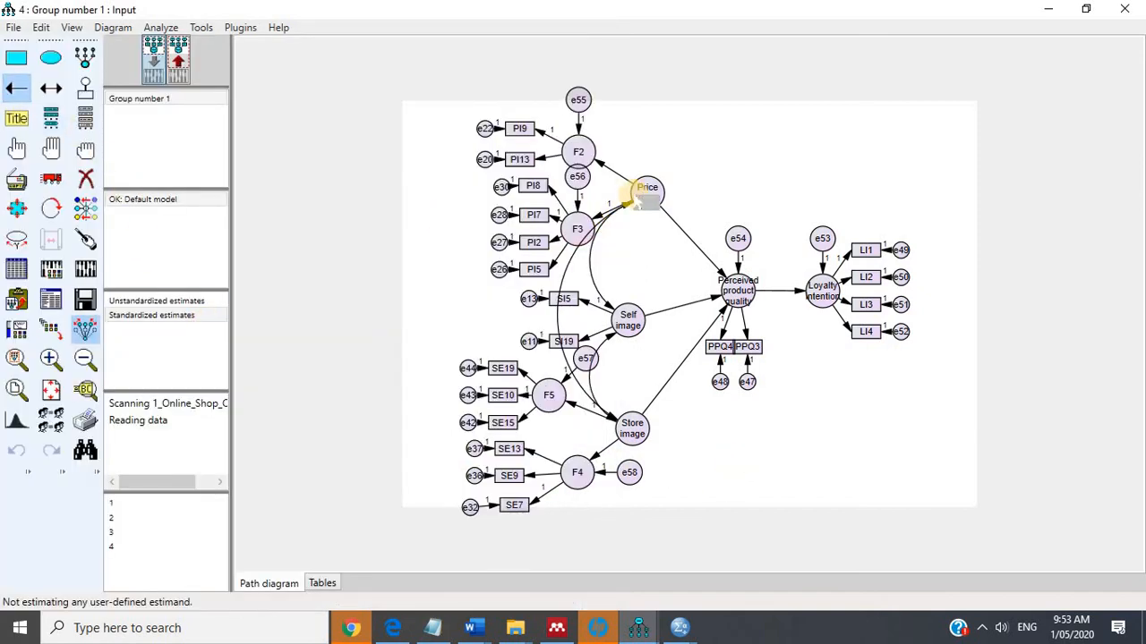
mouse_move(637, 201)
left_mouse_down()
mouse_move(749, 225)
mouse_move(818, 289)
left_mouse_up()
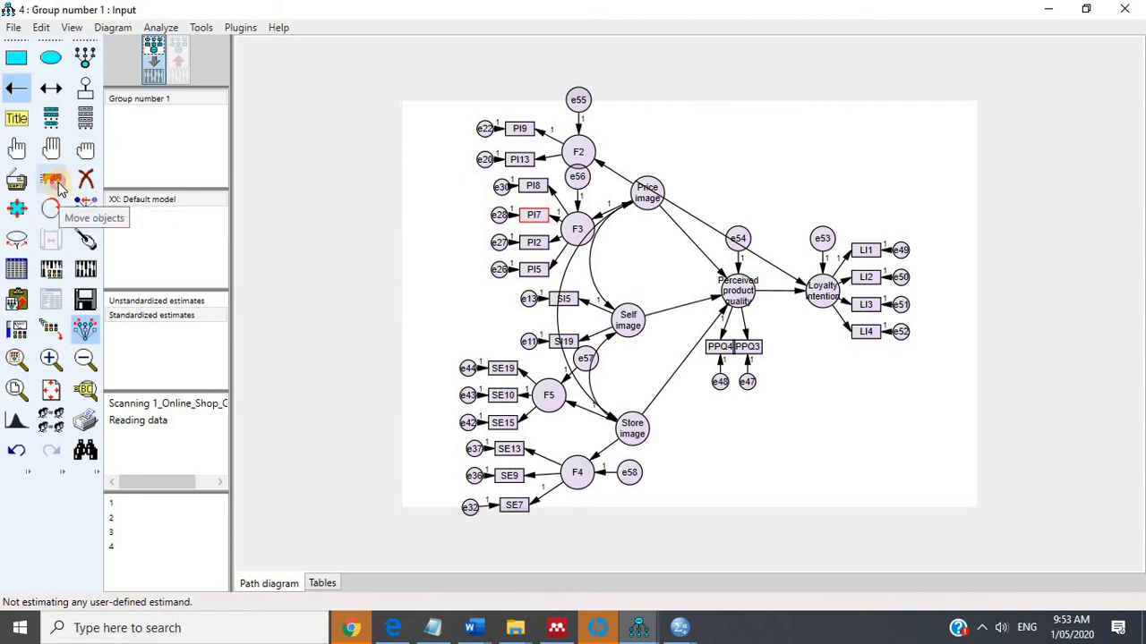
left_click(55, 184)
left_click(273, 150)
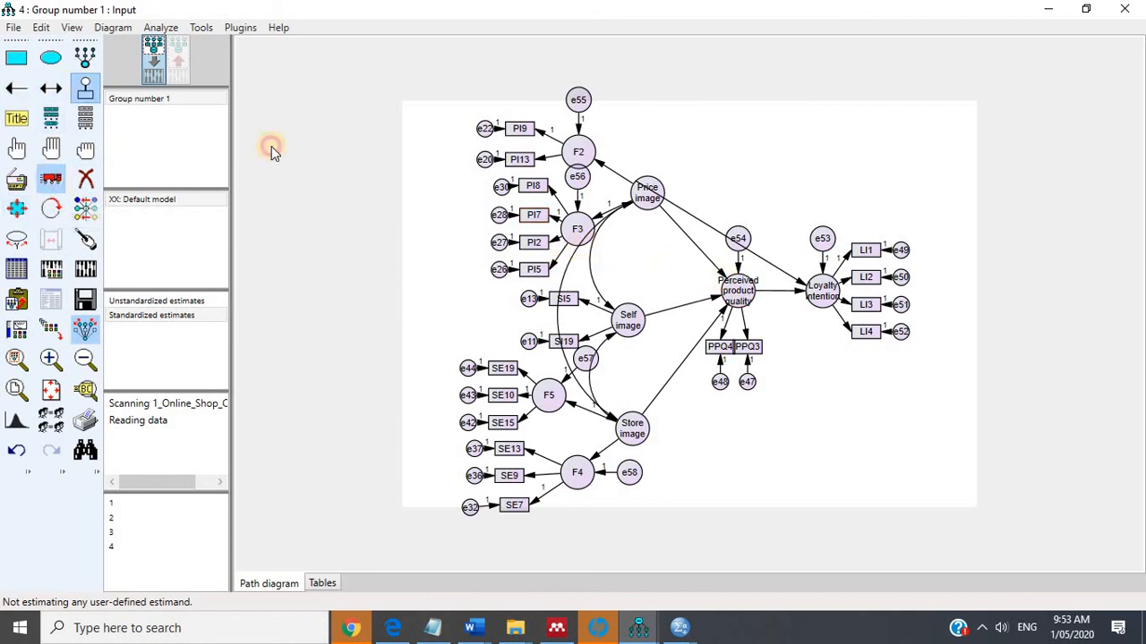
left_click_drag(737, 238, 685, 289)
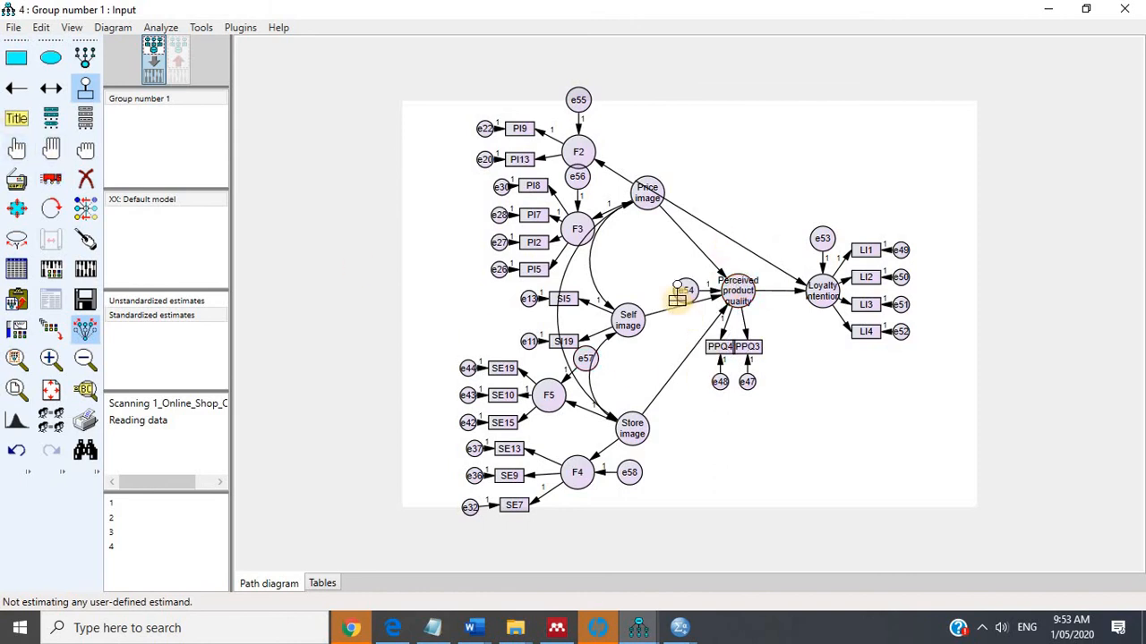
left_click(50, 179)
left_click_drag(685, 289, 670, 274)
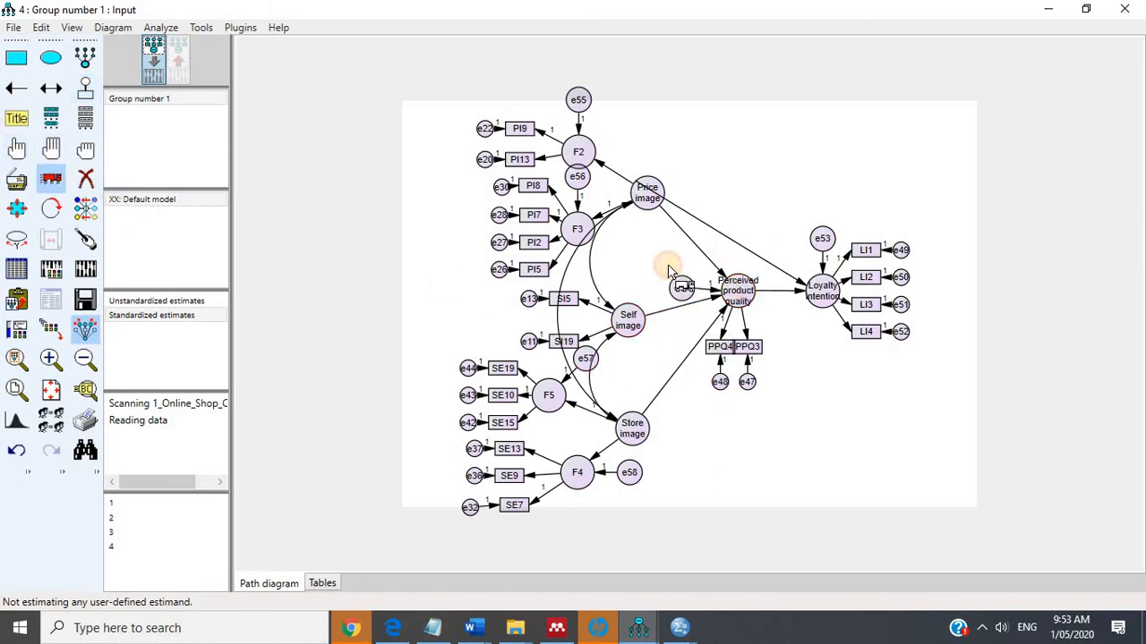
left_click(318, 230)
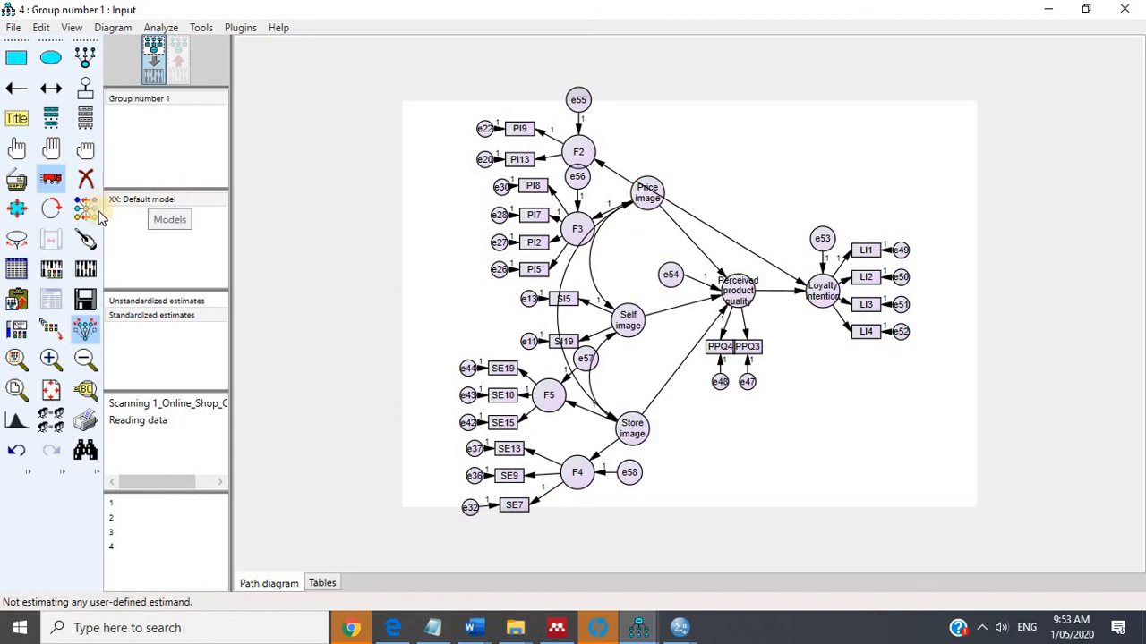
Touch up the arrows around Price image, Perceived product quality, Loyalty intention, Store image and e54.
left_click(85, 238)
left_click(648, 201)
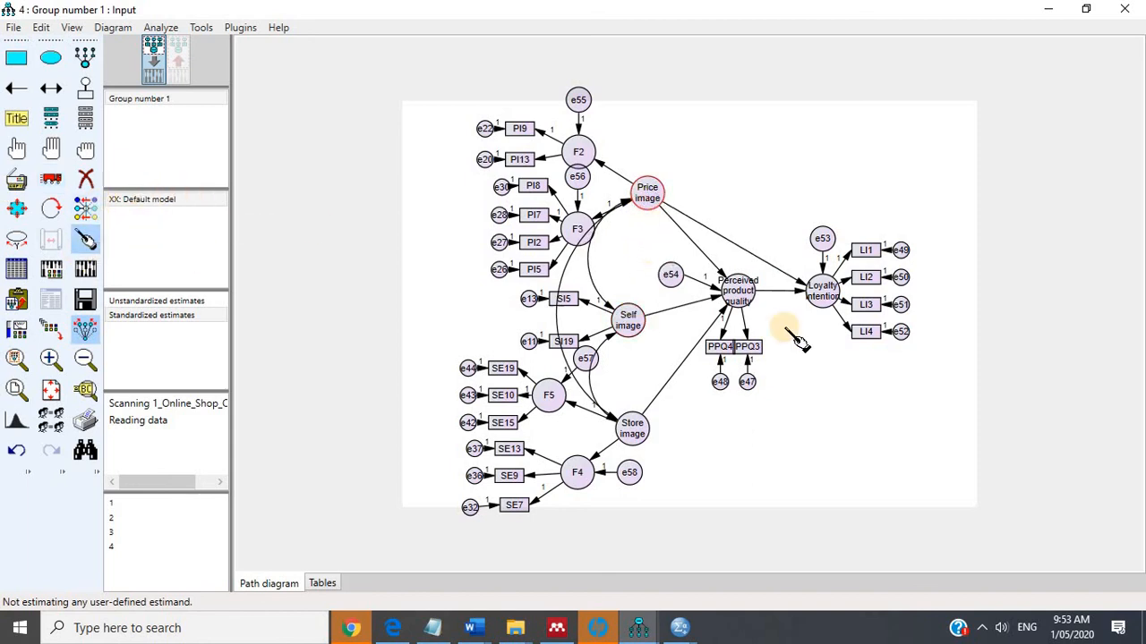
left_click(738, 292)
left_click(819, 294)
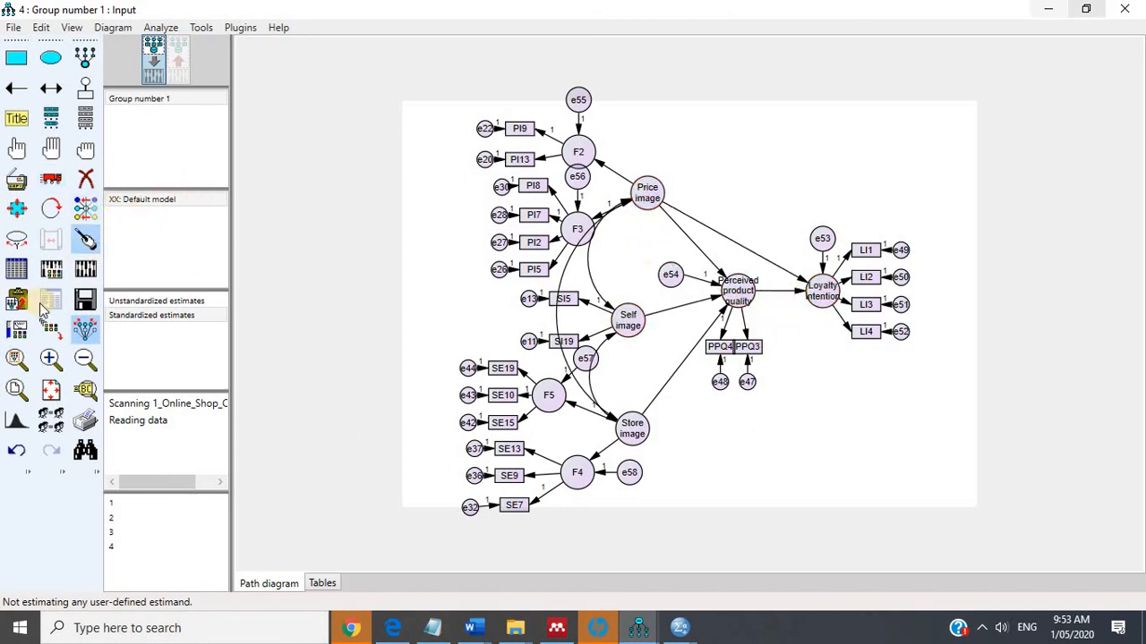
left_click(634, 432)
left_click(805, 283)
left_click(671, 278)
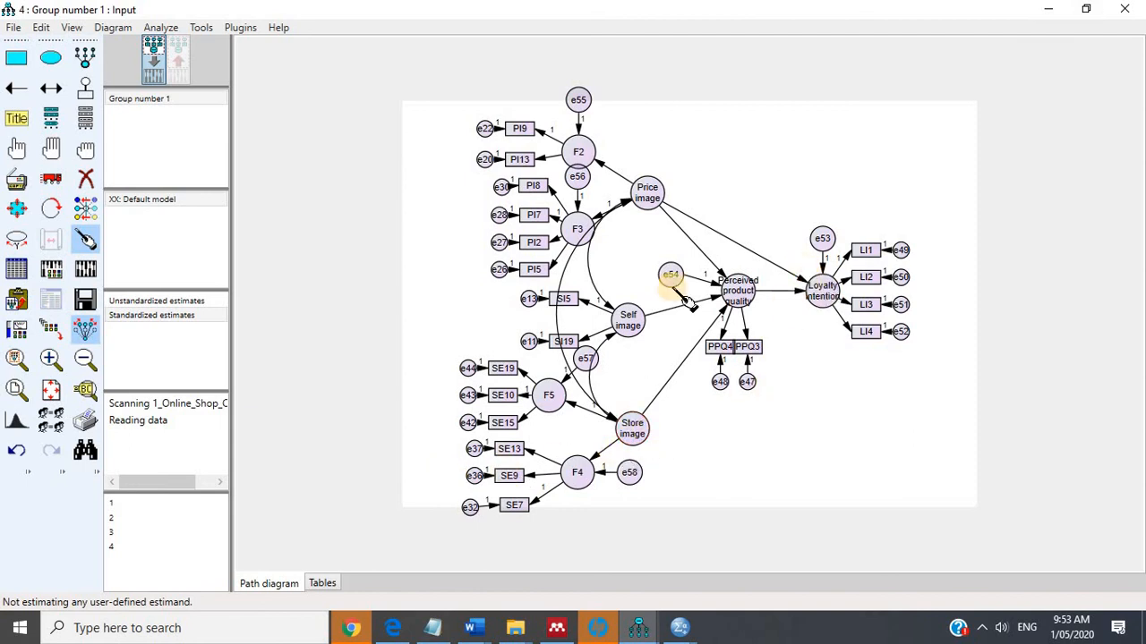
Recalculate the estimates and review the revised model's fit, modification indices and regression weights.
left_click(107, 277)
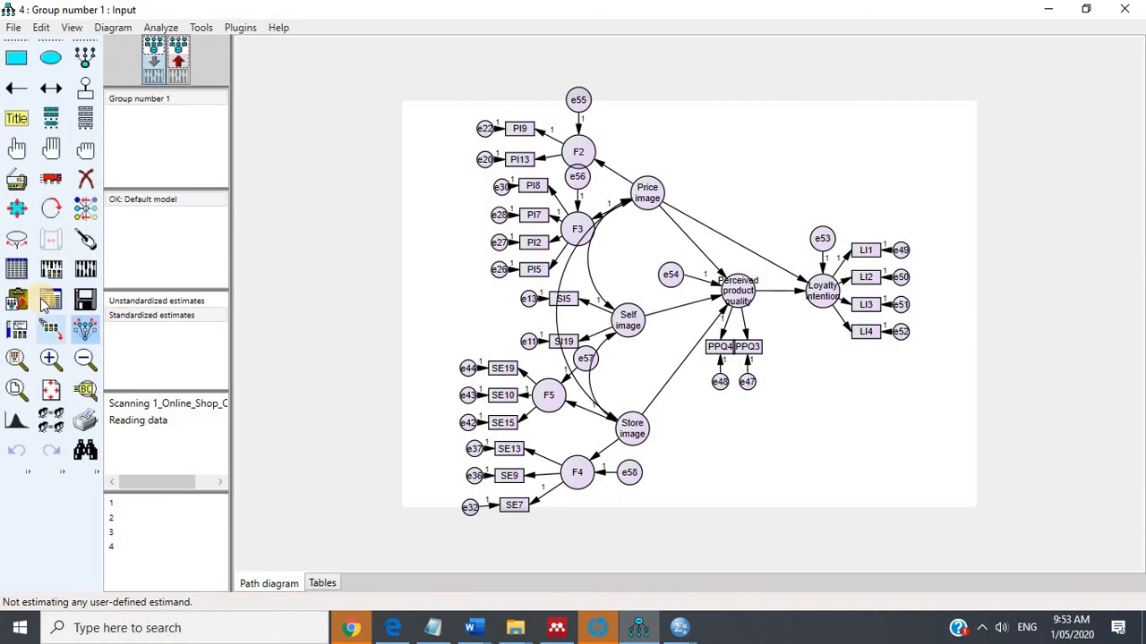
left_click(51, 300)
left_click(273, 199)
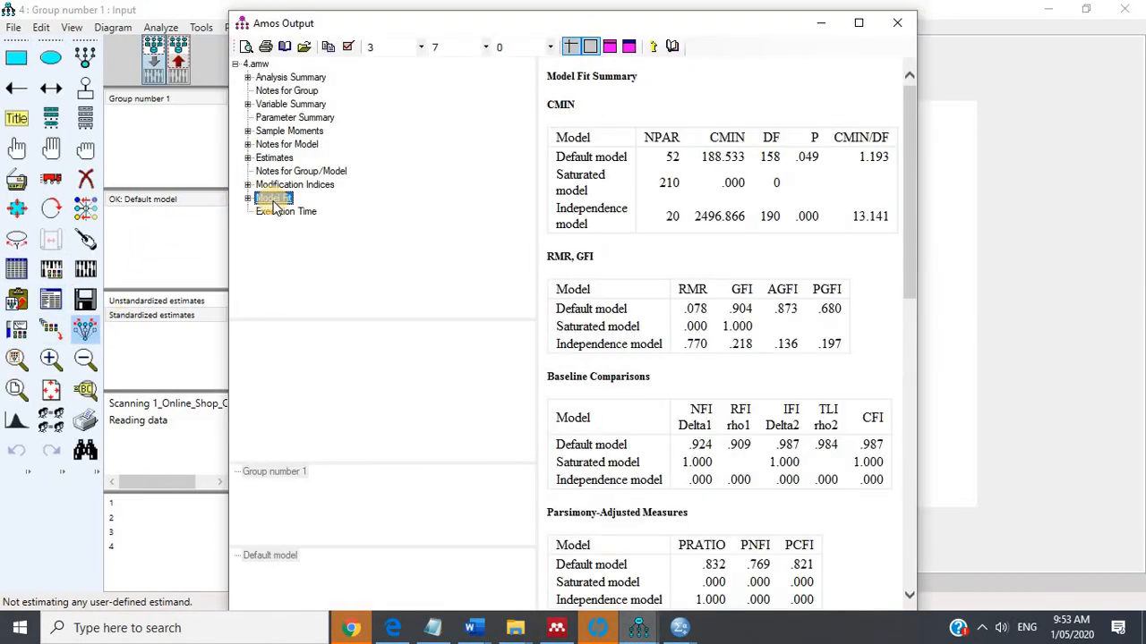
left_click(307, 186)
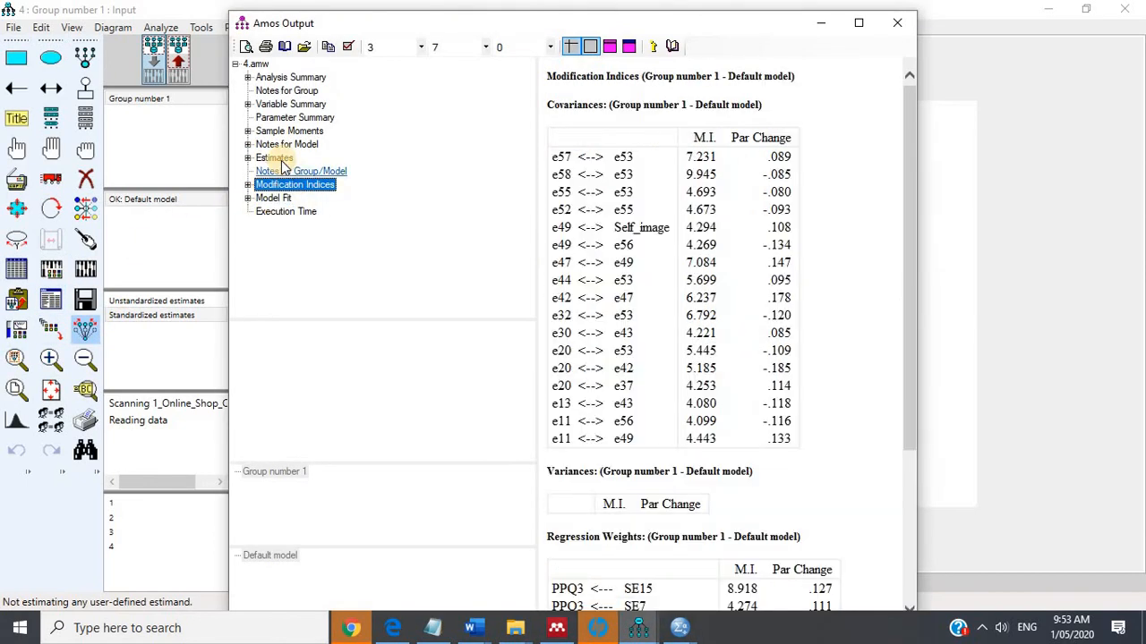
left_click(278, 159)
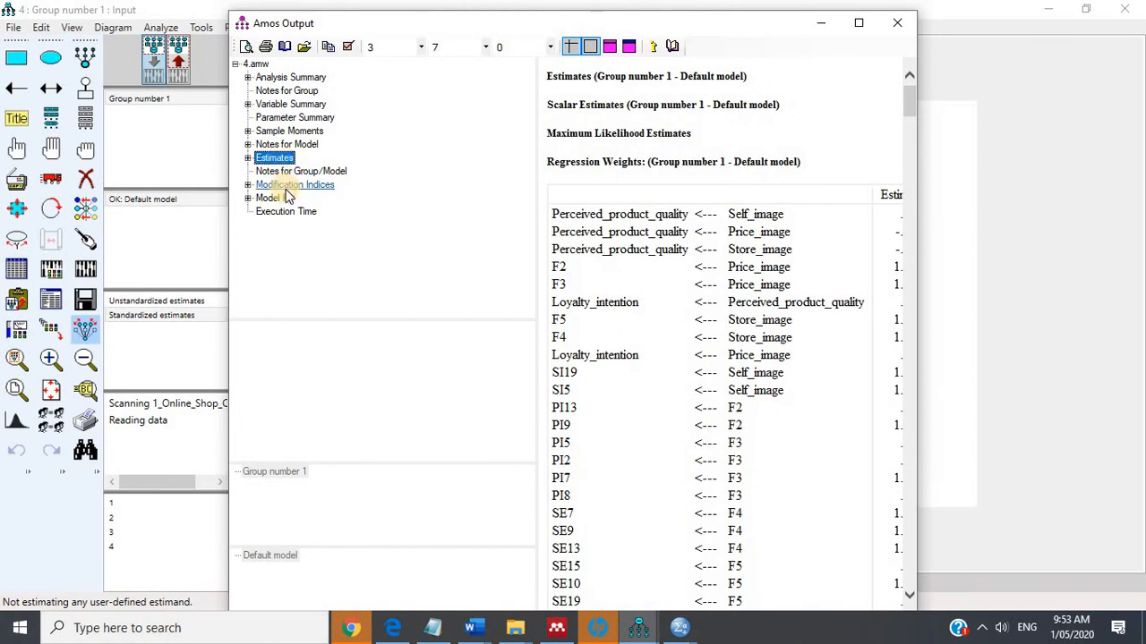
left_click(288, 186)
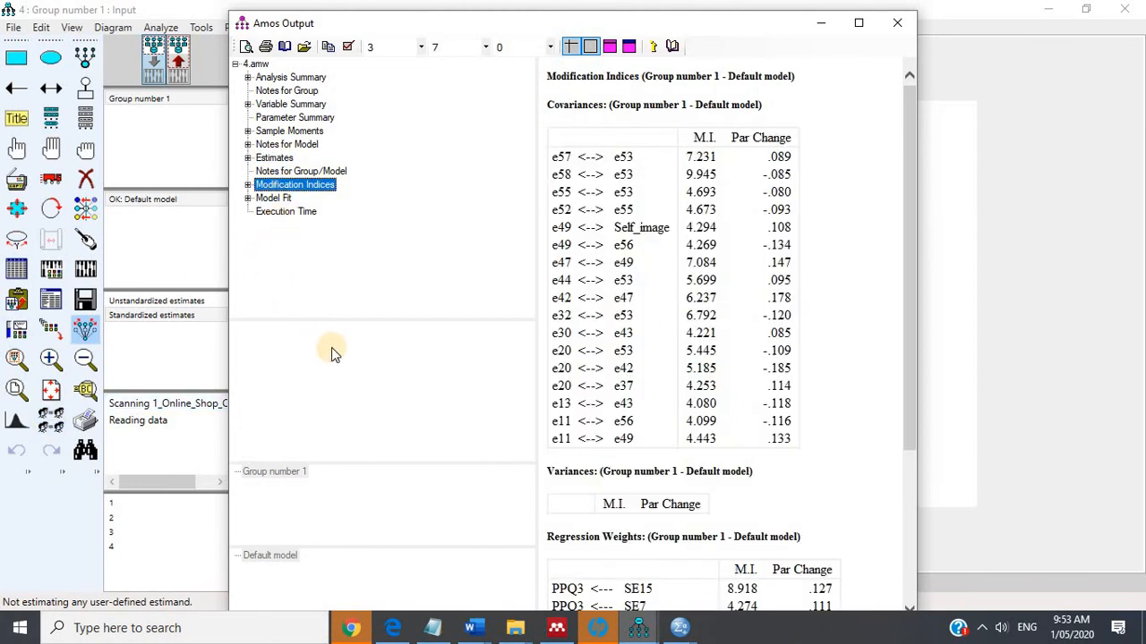
left_click(989, 418)
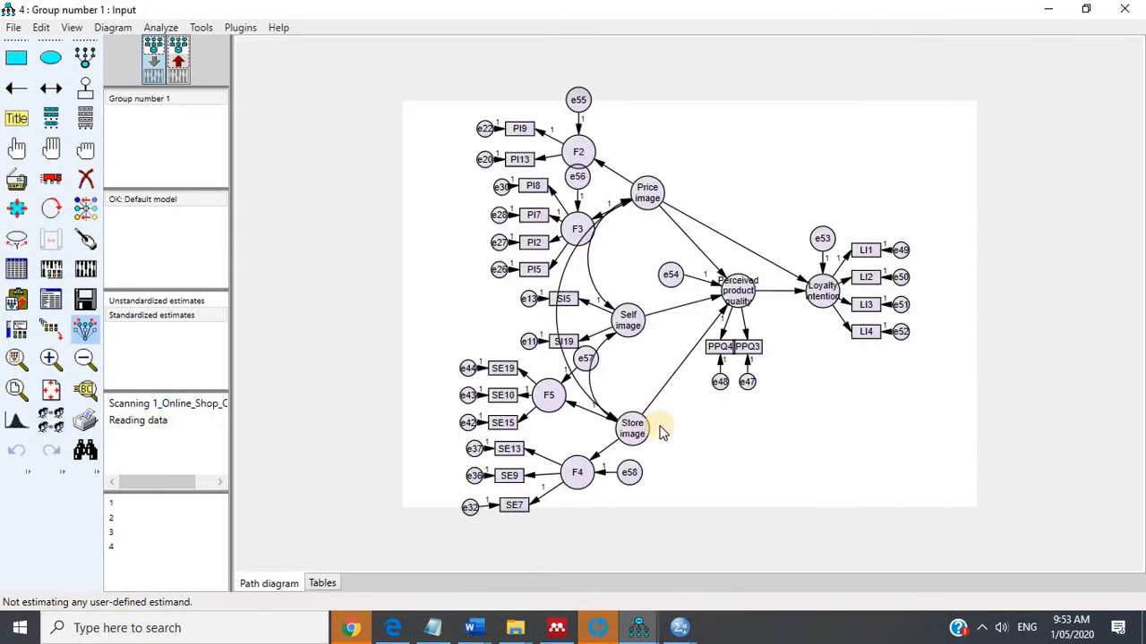
Switch to Chrome, search Google Images for "store image and loyalty intention" and examine the research model diagrams.
left_click(356, 629)
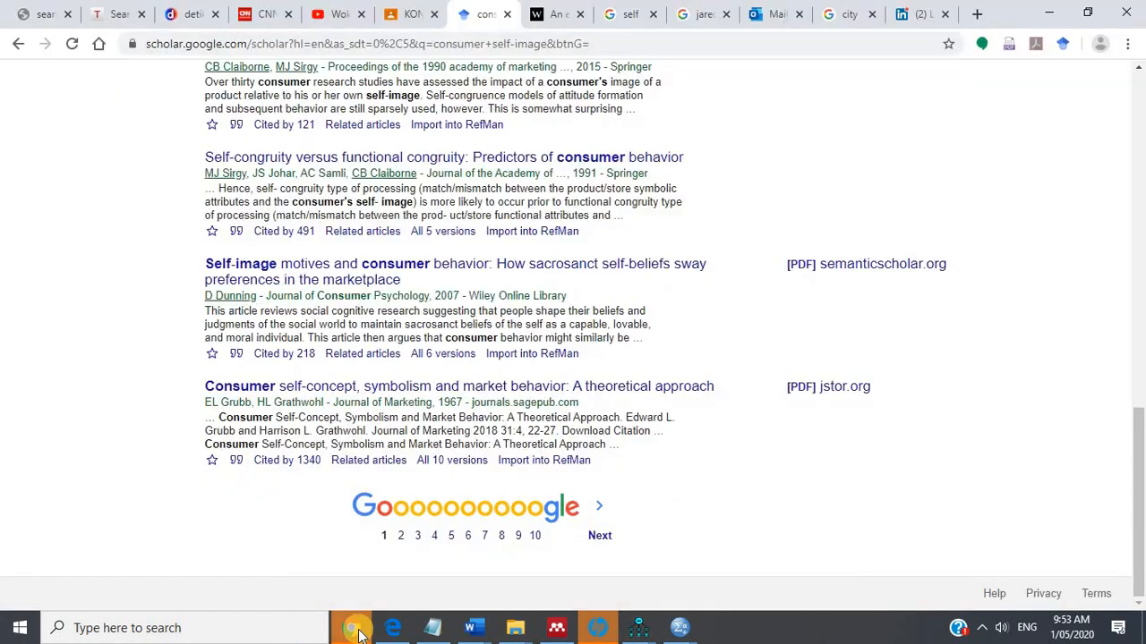
left_click(983, 20)
type("store ima")
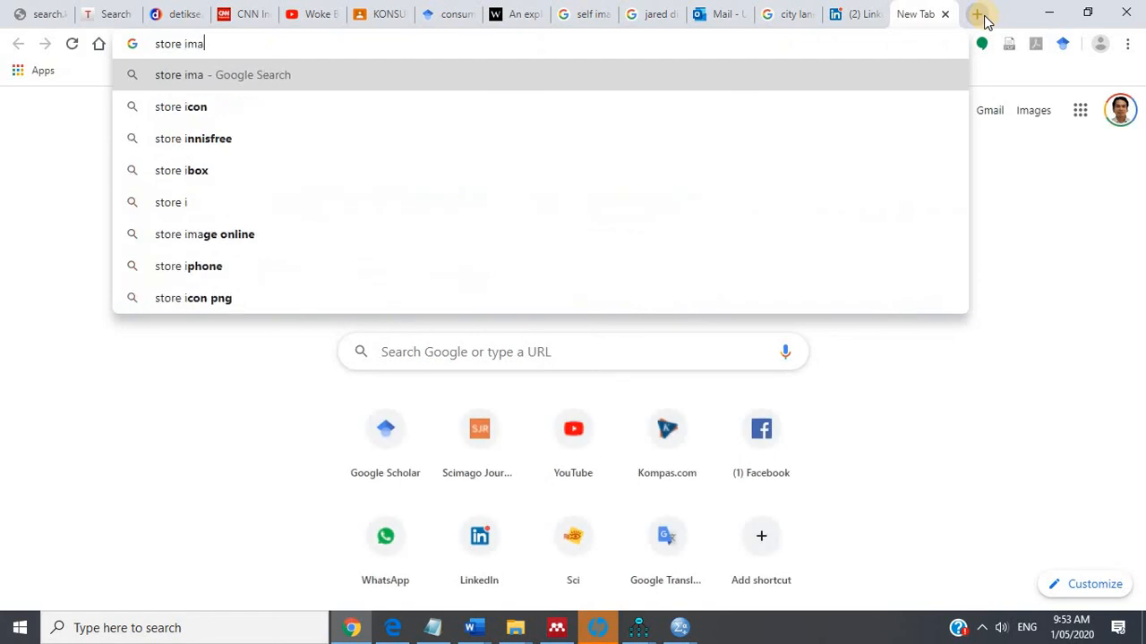
type("ge and loyalty")
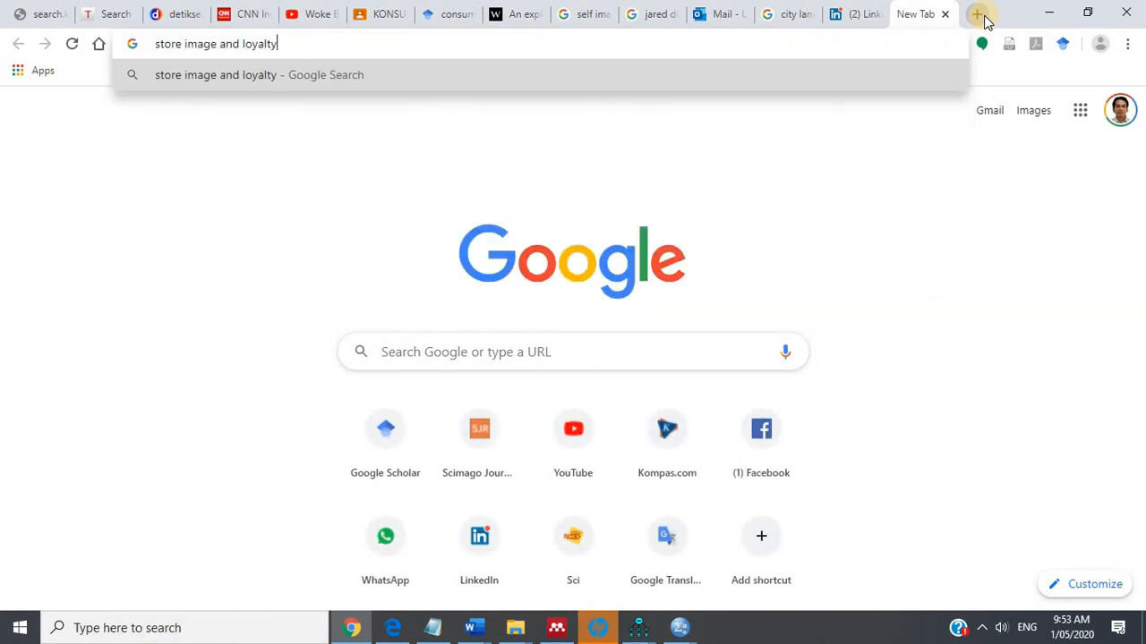
type(" intention")
key("Return")
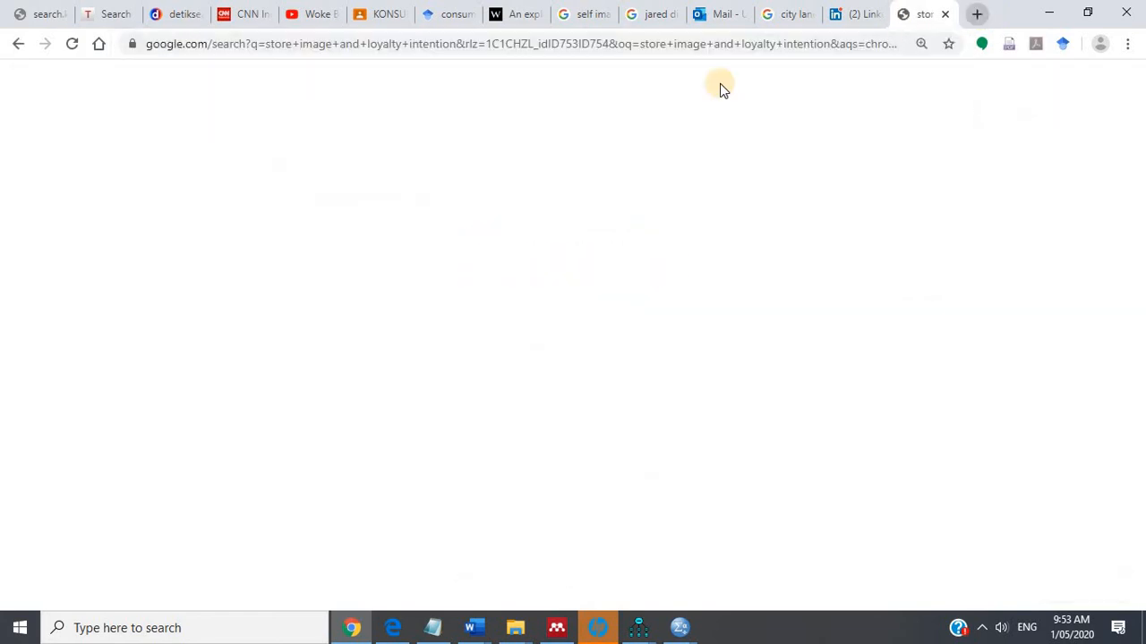
left_click(264, 159)
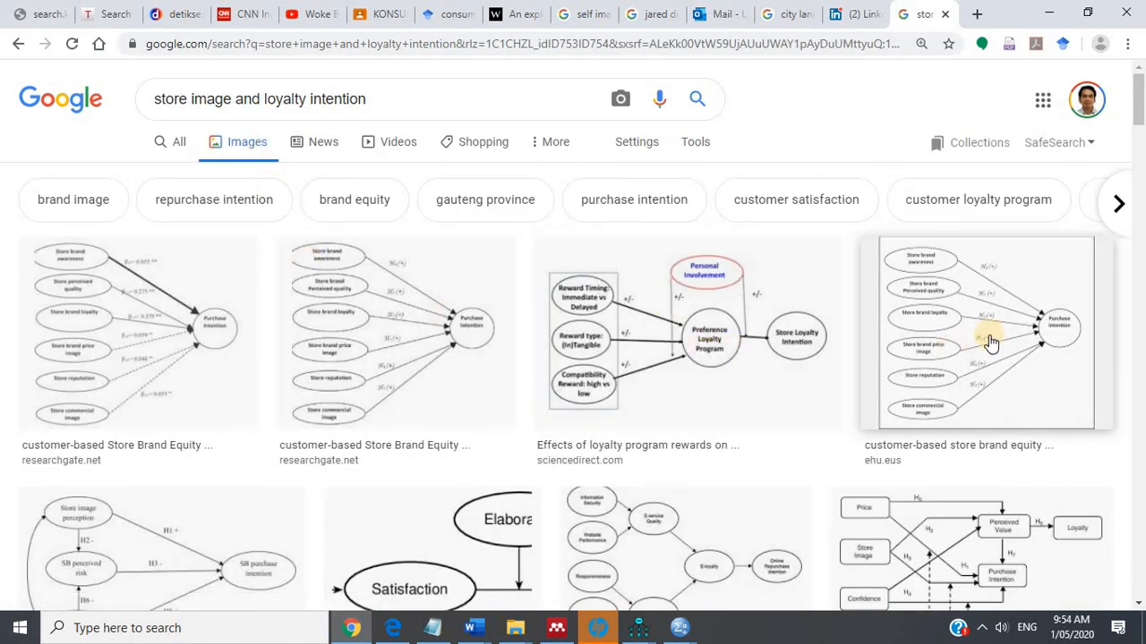
scroll(1057, 183, "down", 2)
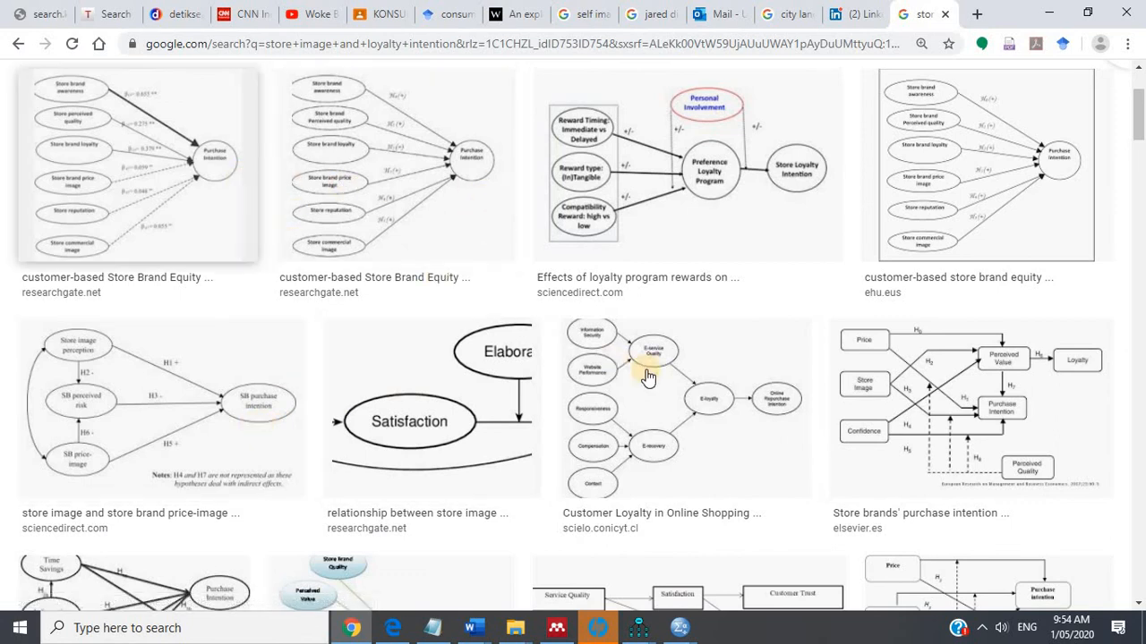
scroll(786, 422, "down", 2)
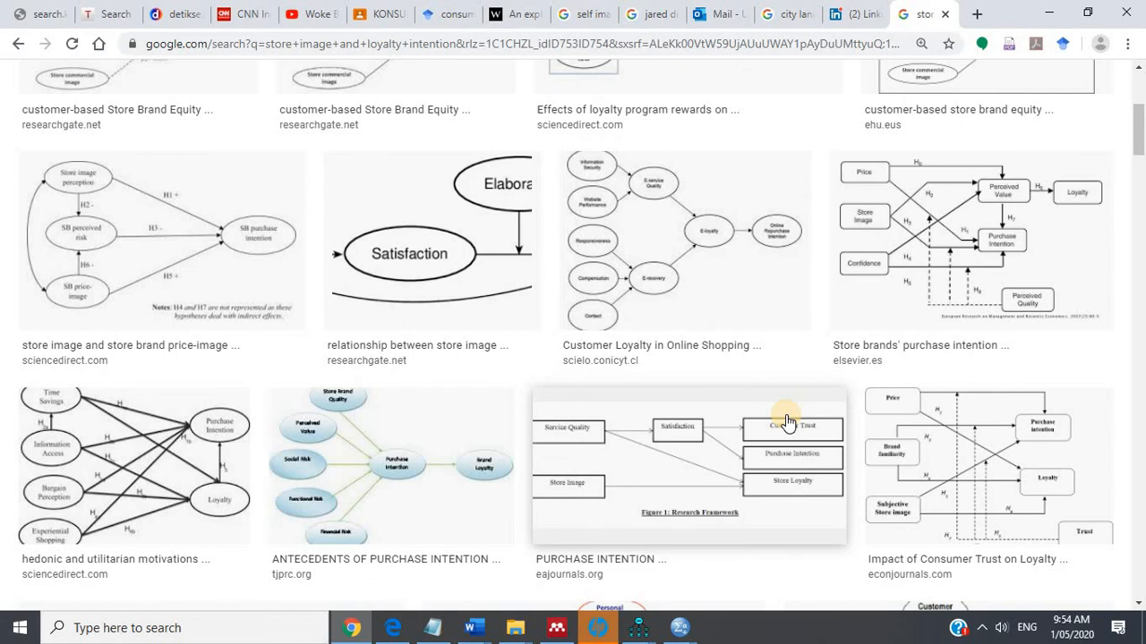
scroll(787, 422, "down", 4)
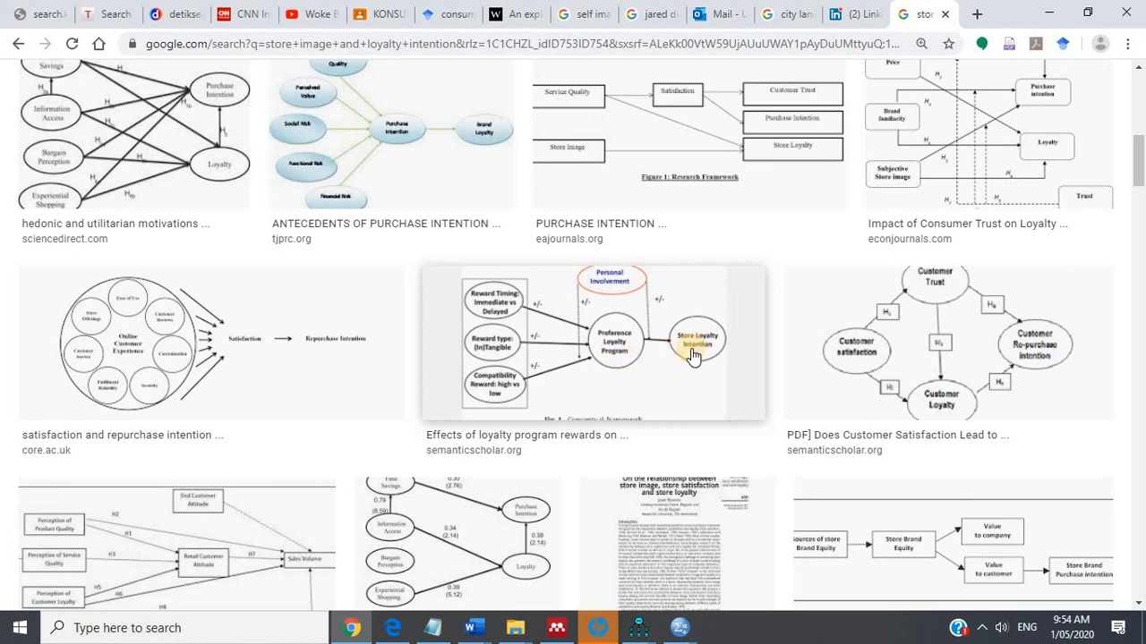
scroll(692, 356, "down", 2)
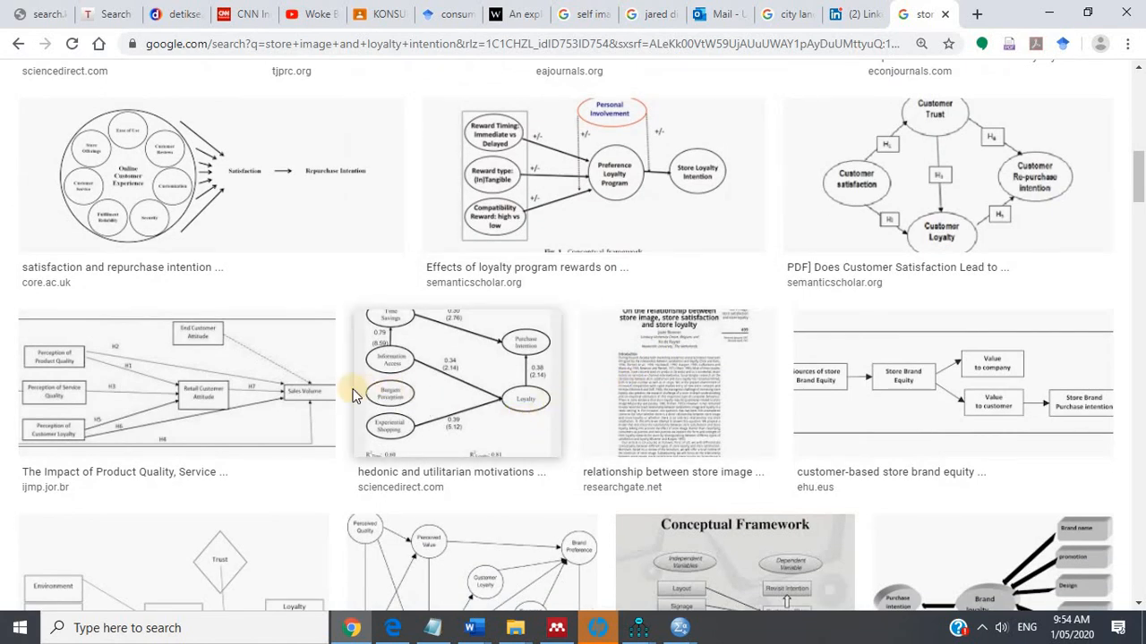
scroll(1013, 408, "down", 1)
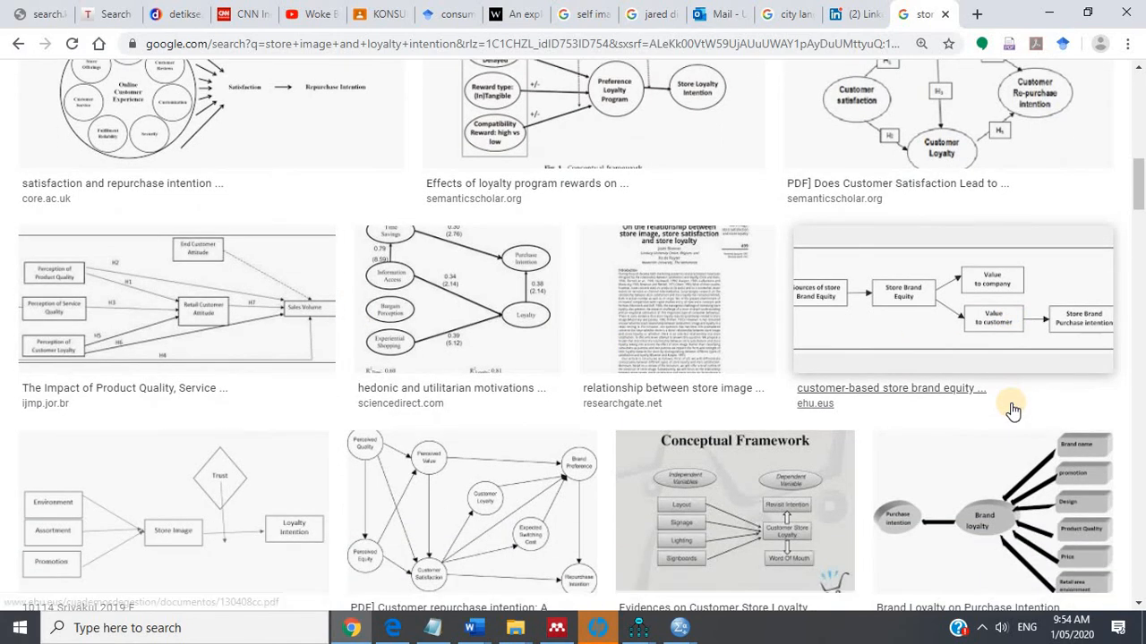